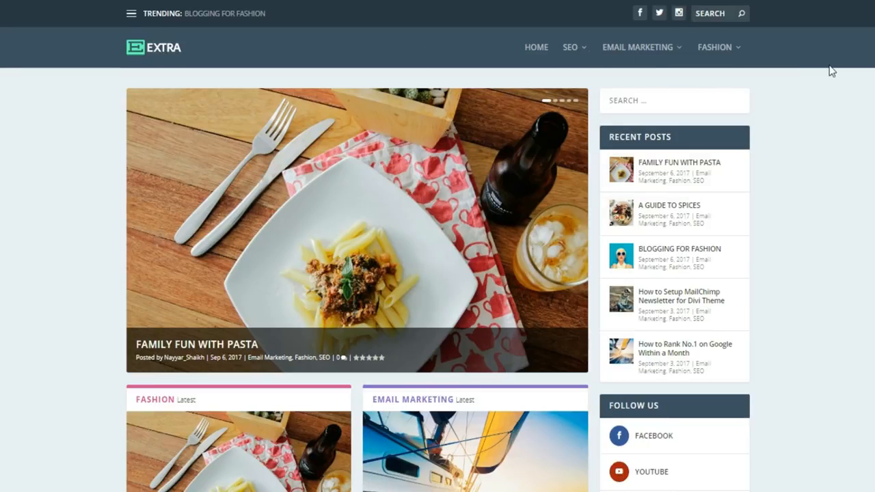
# - From the top navigation, past Email Marketing, display the Fashion mega menu with its three featured posts
pyautogui.moveTo(636, 60)
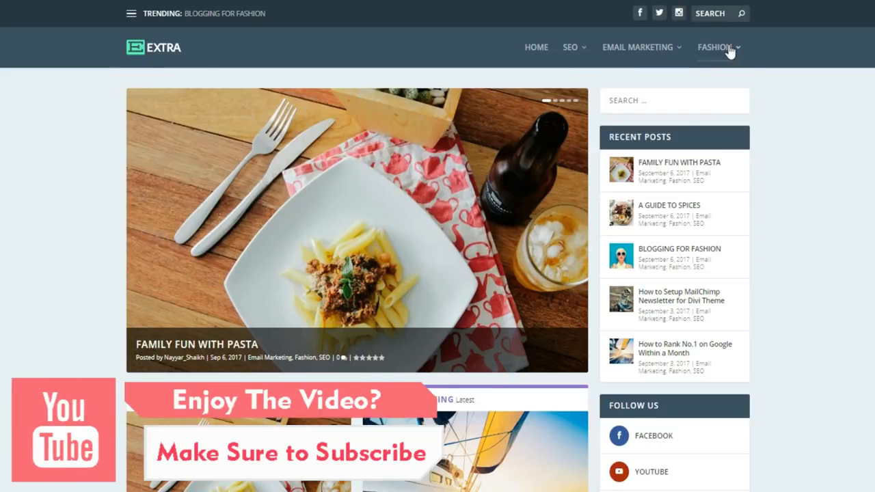
pyautogui.moveTo(728, 51)
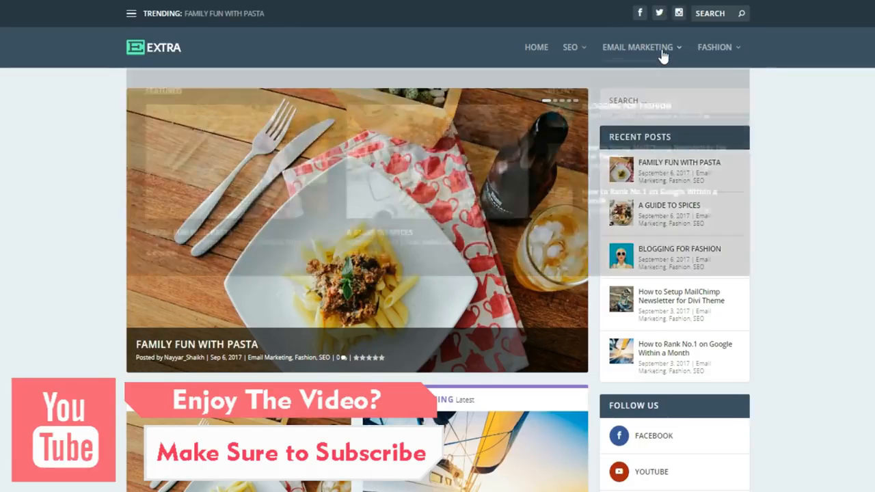
pyautogui.moveTo(662, 57)
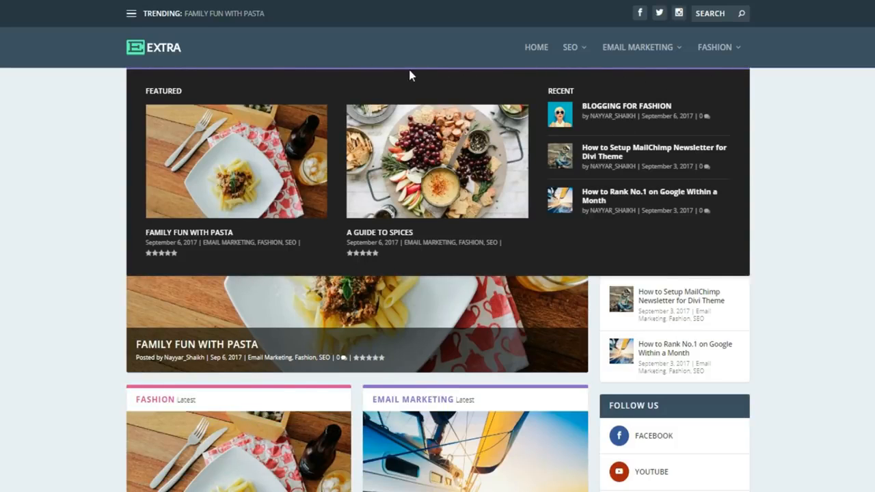
pyautogui.moveTo(708, 63)
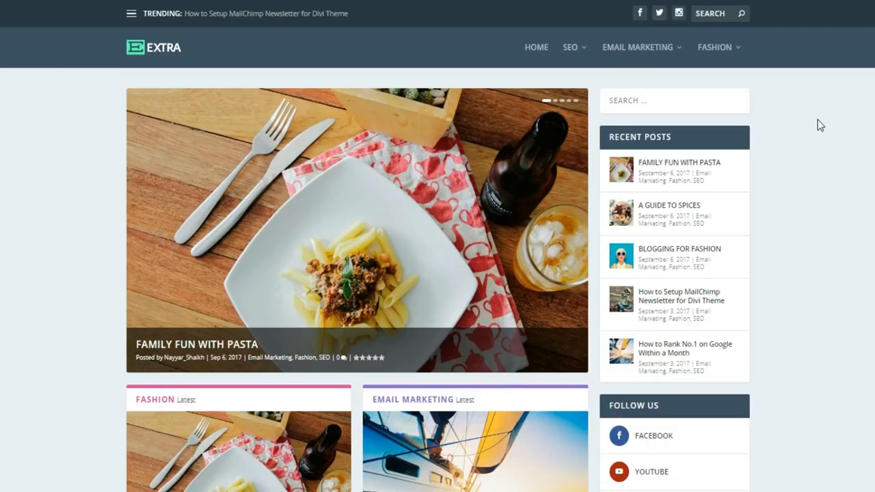
# - Advance the featured slider two posts, past A Guide to Spices to Blogging for Fashion
pyautogui.moveTo(434, 163)
pyautogui.click(568, 232)
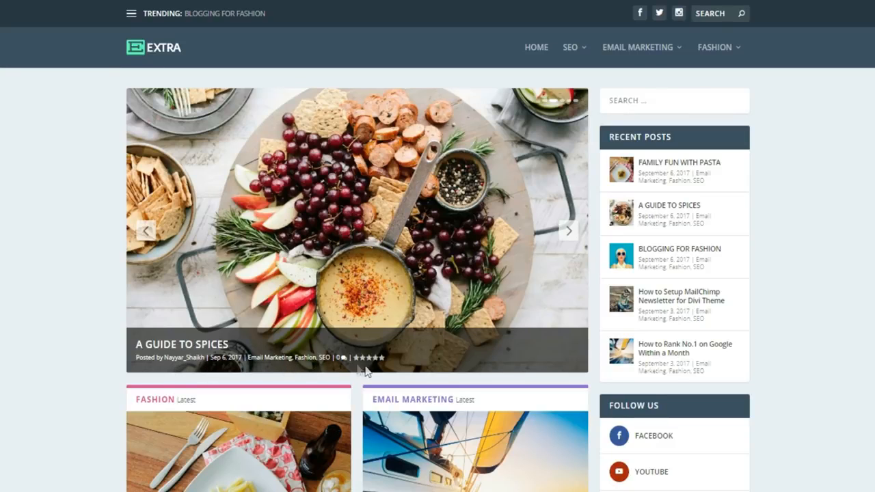
pyautogui.click(572, 232)
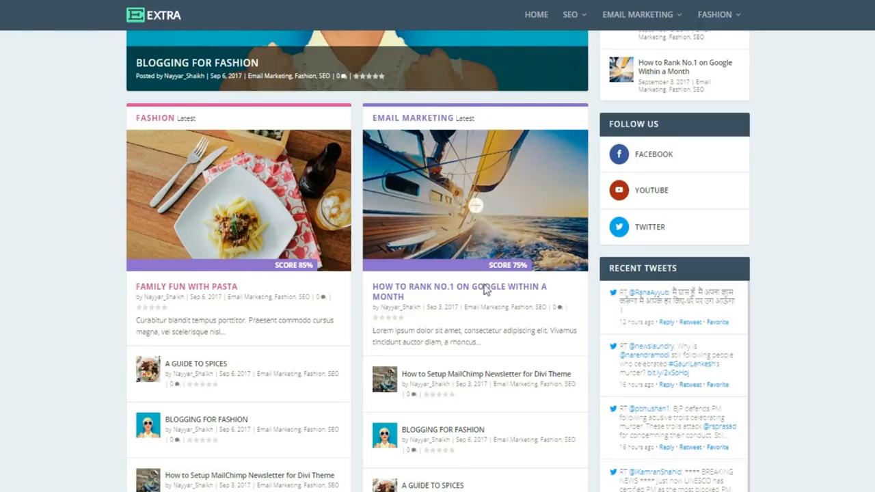
# - Move the ALL Latest carousel forward two posts so the MailChimp newsletter post leads again
pyautogui.scroll(-2, 485, 287)
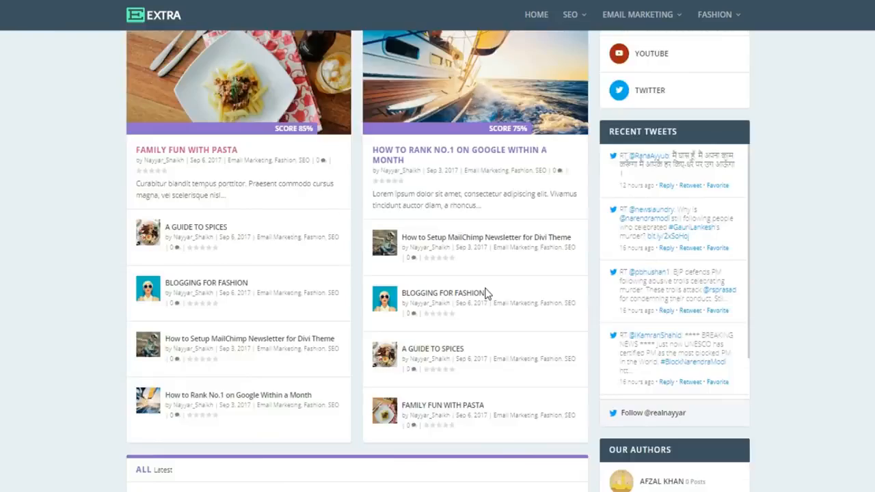
pyautogui.scroll(-2, 487, 294)
pyautogui.scroll(-1, 497, 333)
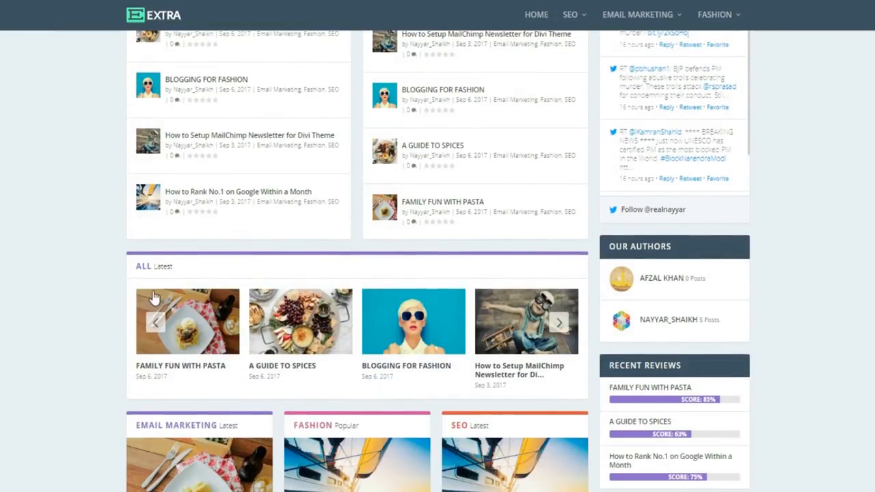
pyautogui.click(560, 325)
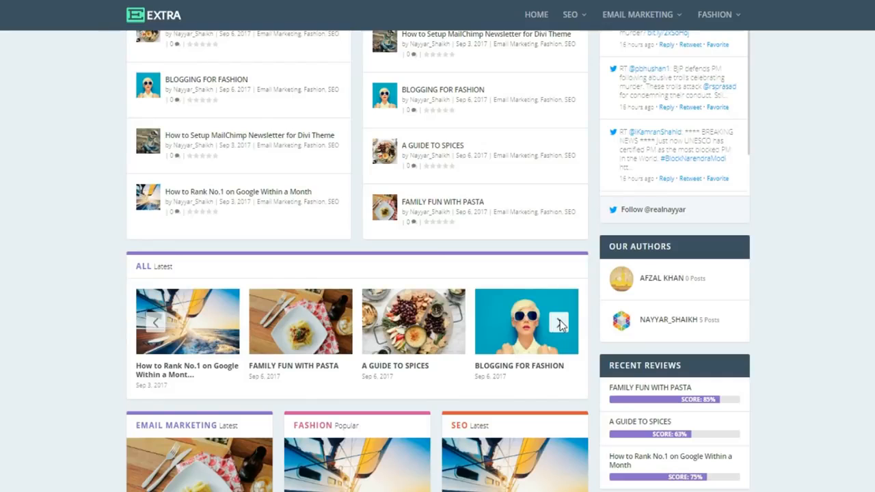
pyautogui.click(559, 324)
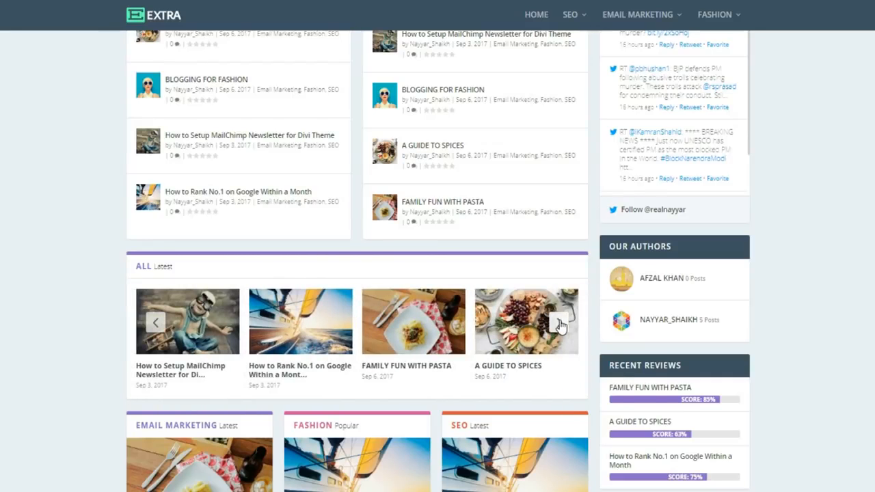
pyautogui.scroll(-4, 560, 325)
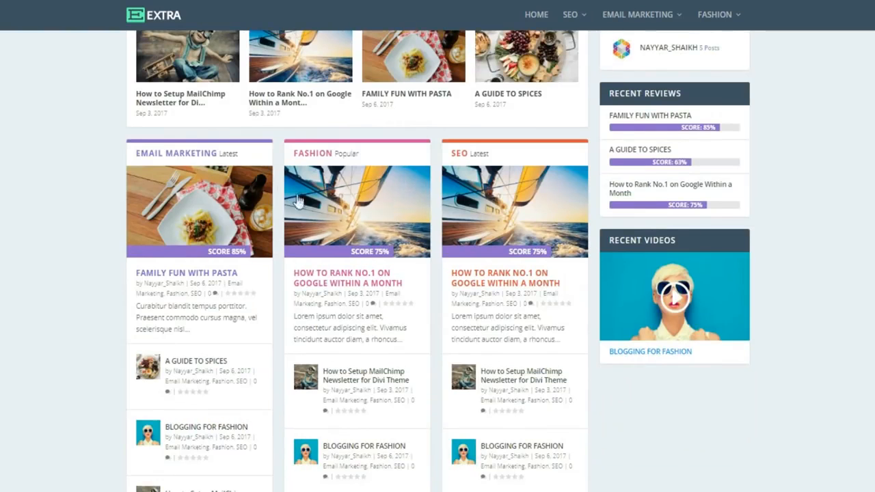
pyautogui.scroll(3, 491, 293)
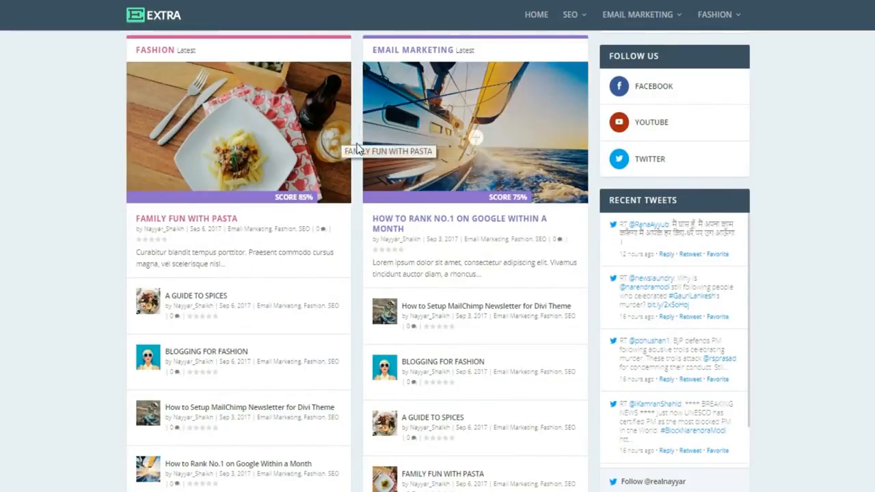
pyautogui.scroll(2, 264, 171)
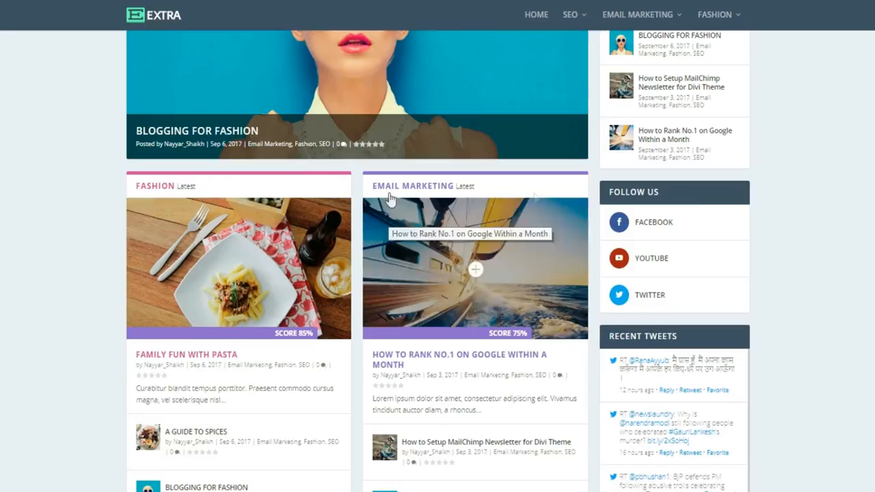
pyautogui.scroll(-4, 537, 287)
pyautogui.scroll(-5, 537, 287)
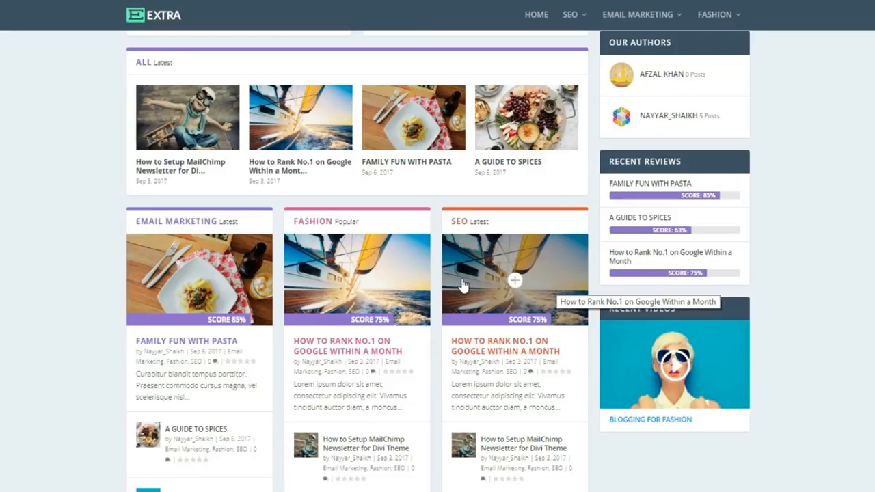
pyautogui.scroll(-6, 469, 294)
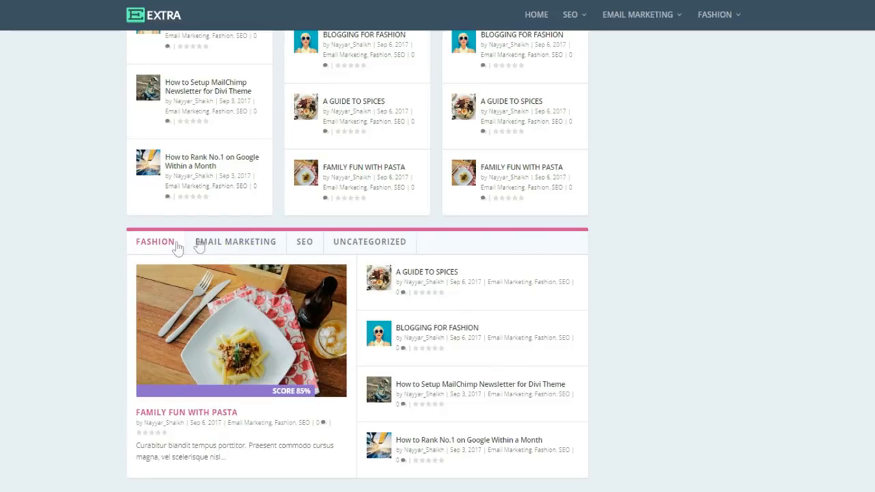
# - Switch the tabbed posts module to Email Marketing, then SEO, and return to the page top
pyautogui.click(220, 244)
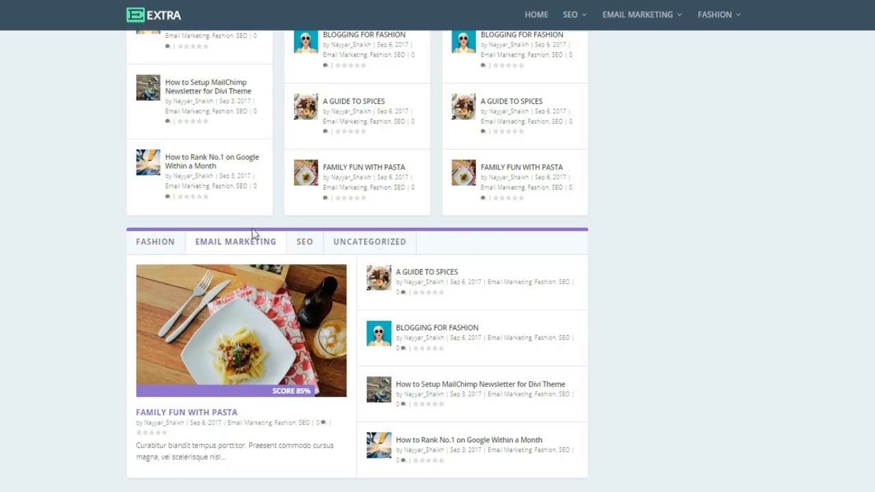
pyautogui.click(305, 246)
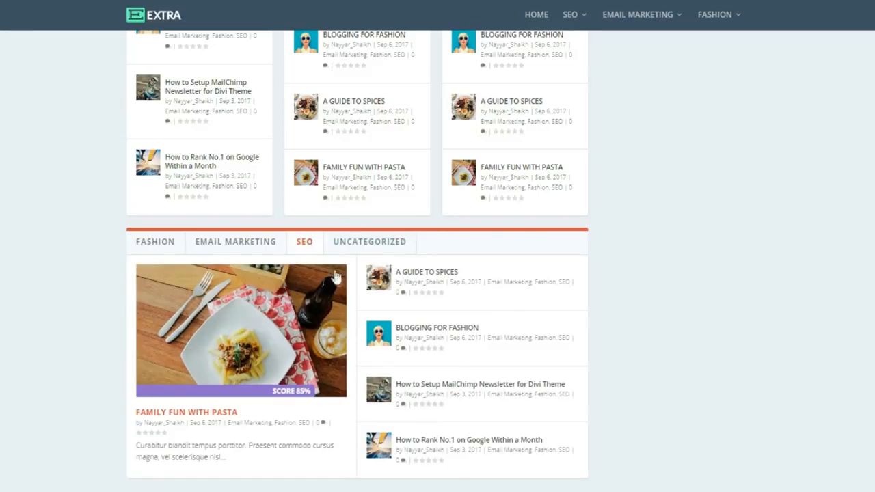
pyautogui.scroll(-5, 545, 381)
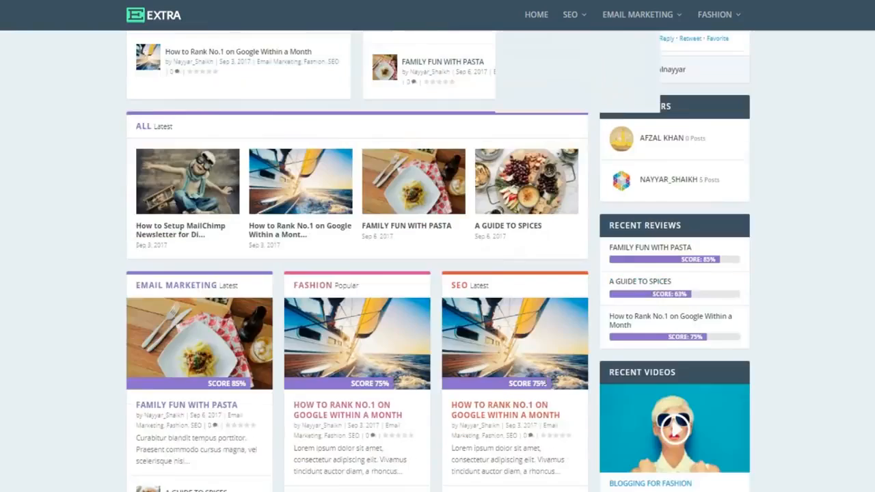
pyautogui.scroll(10, 545, 381)
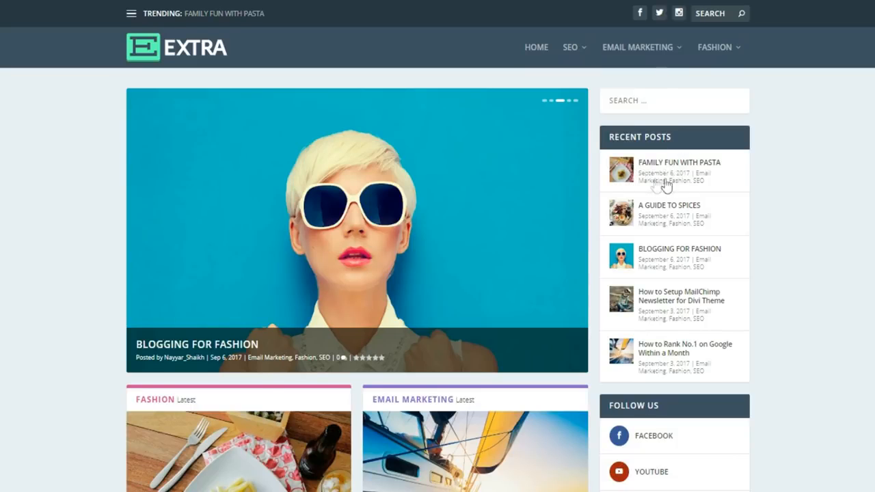
# - Play the Recent Videos clip inline further down the homepage
pyautogui.scroll(-4, 783, 294)
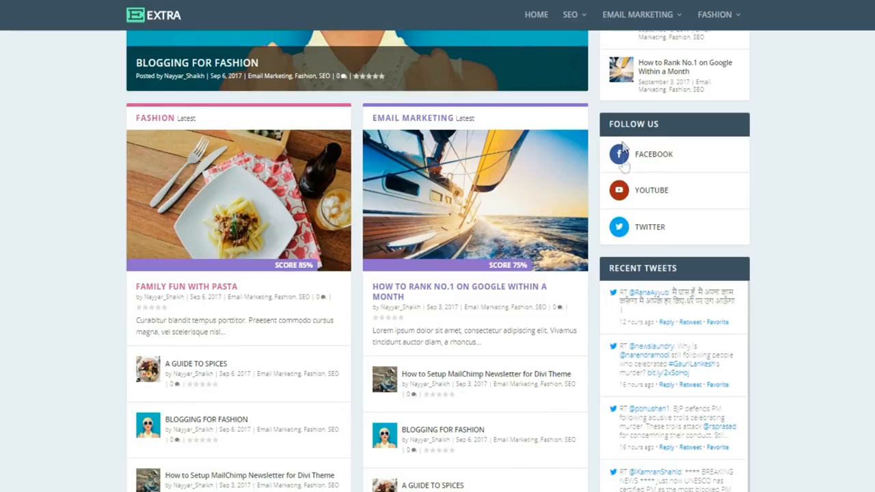
pyautogui.scroll(-3, 777, 231)
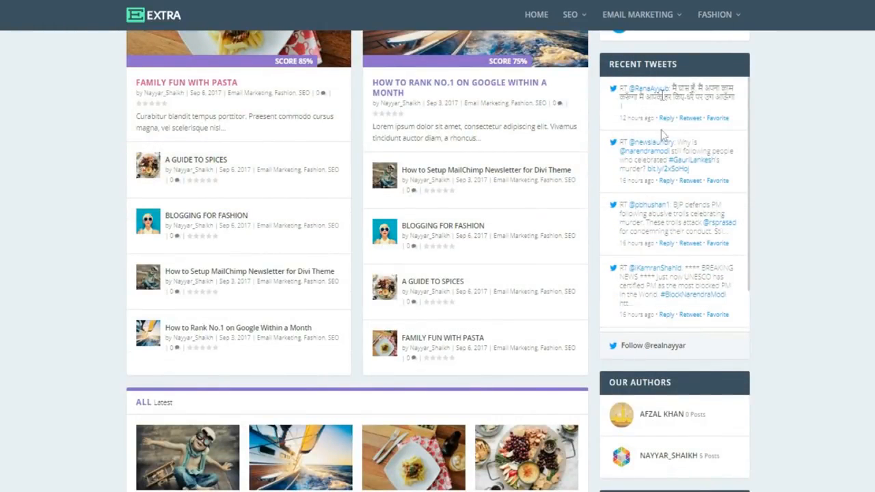
pyautogui.scroll(-3, 772, 352)
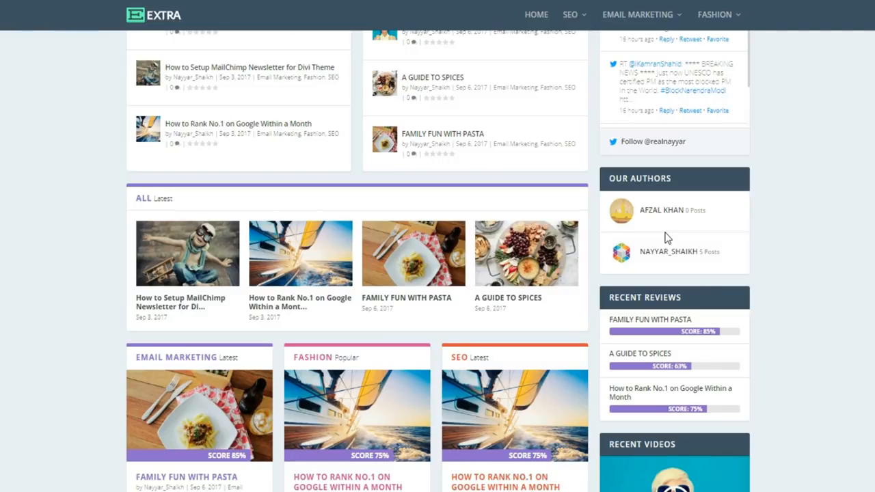
pyautogui.scroll(-1, 697, 251)
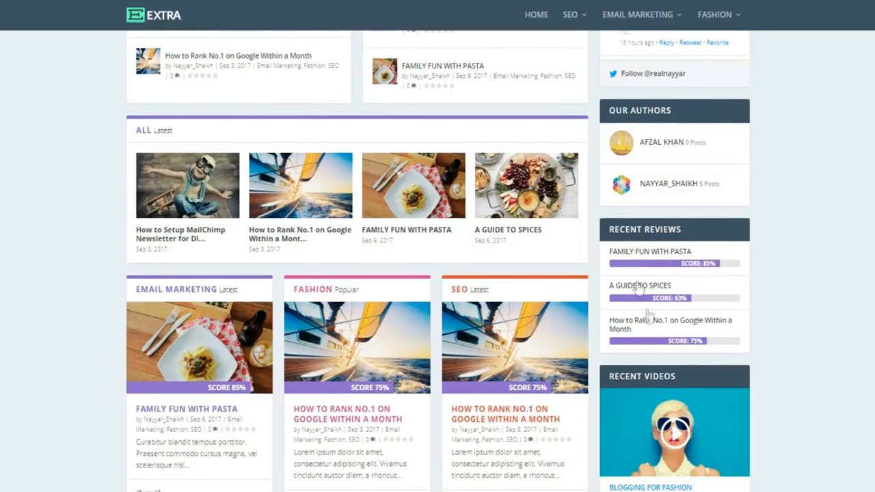
pyautogui.scroll(-3, 802, 294)
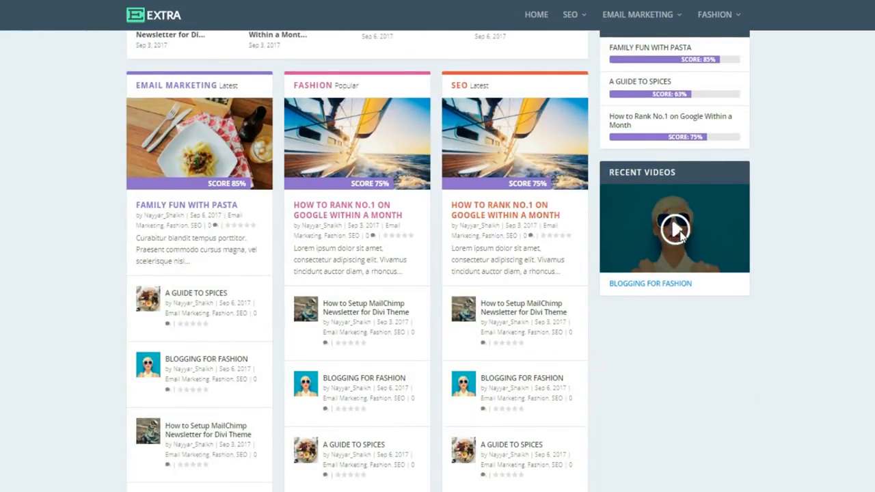
pyautogui.click(680, 231)
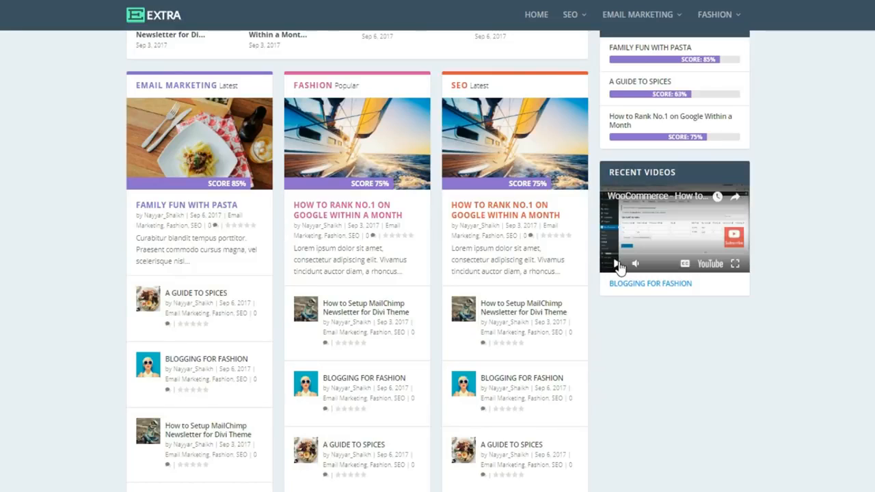
pyautogui.scroll(15, 780, 335)
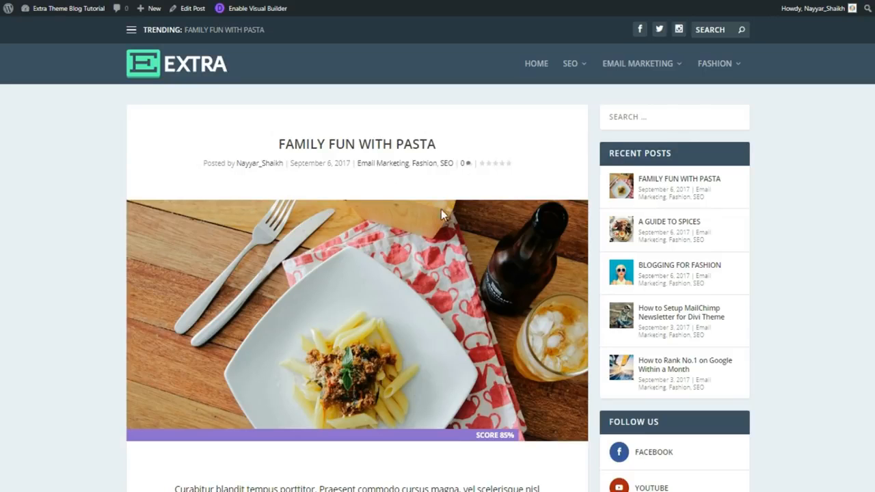
pyautogui.scroll(-5, 401, 363)
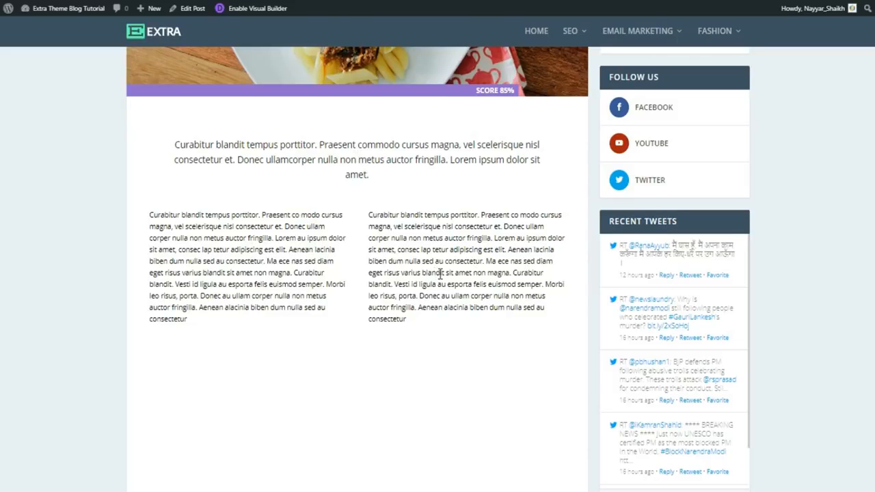
pyautogui.scroll(-3, 441, 273)
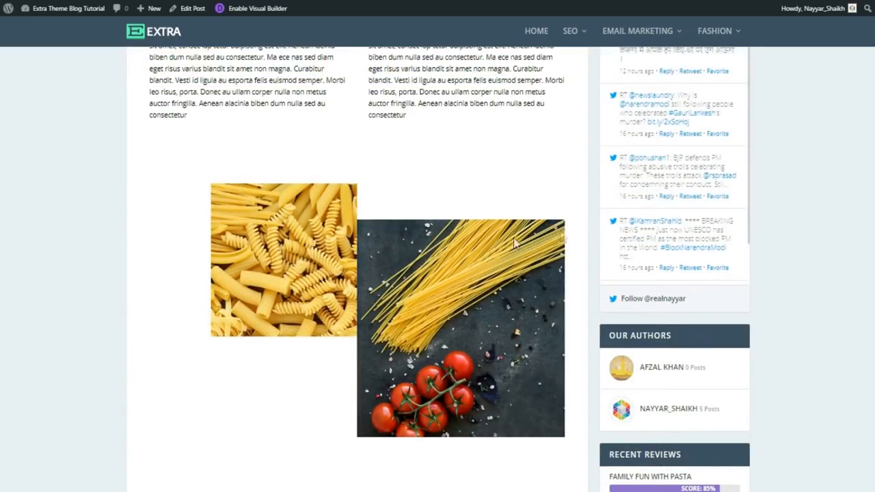
pyautogui.scroll(-2, 502, 248)
pyautogui.scroll(2, 414, 245)
pyautogui.scroll(-4, 393, 248)
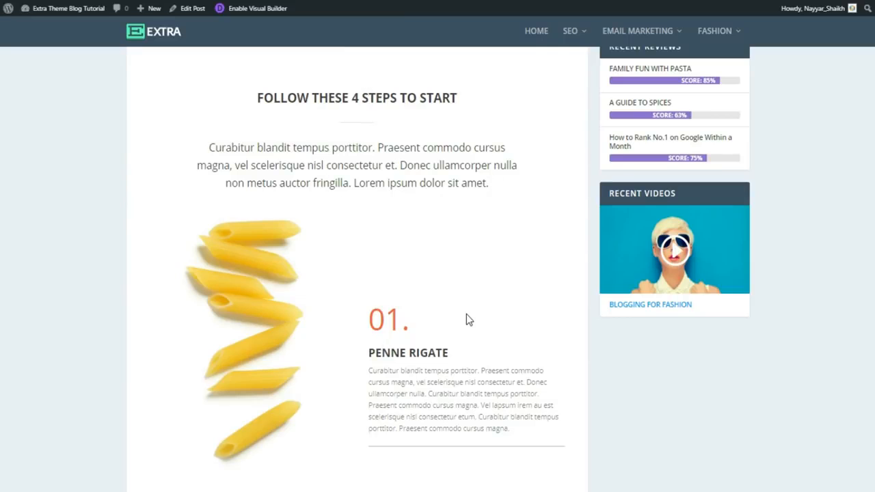
pyautogui.scroll(-6, 467, 316)
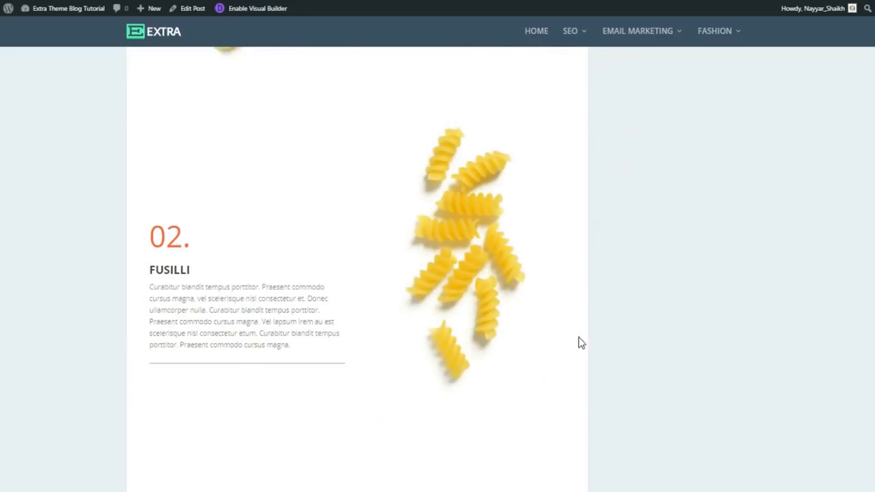
pyautogui.scroll(-1, 578, 342)
pyautogui.scroll(-4, 578, 342)
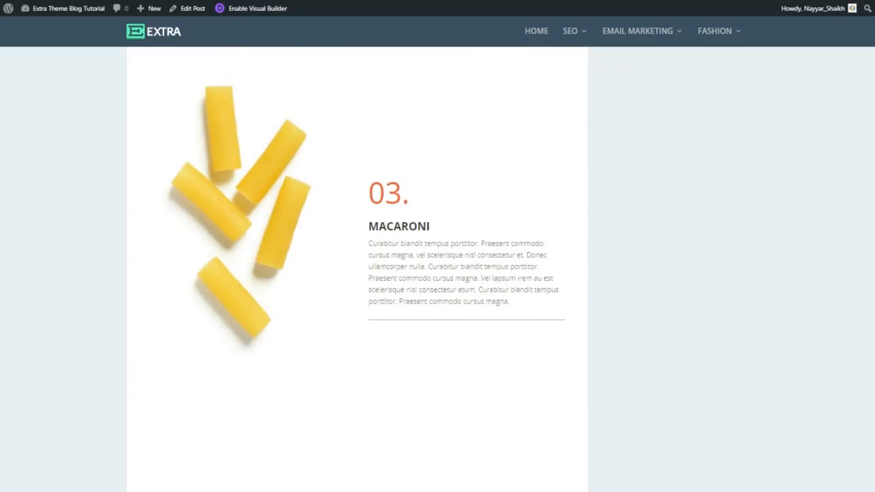
pyautogui.scroll(-5, 869, 300)
pyautogui.scroll(-5, 824, 333)
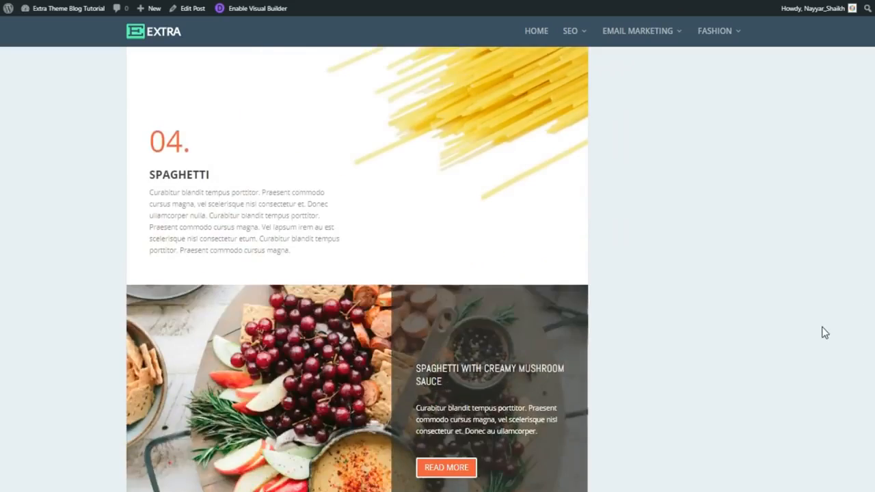
pyautogui.scroll(-2, 757, 330)
pyautogui.scroll(3, 757, 331)
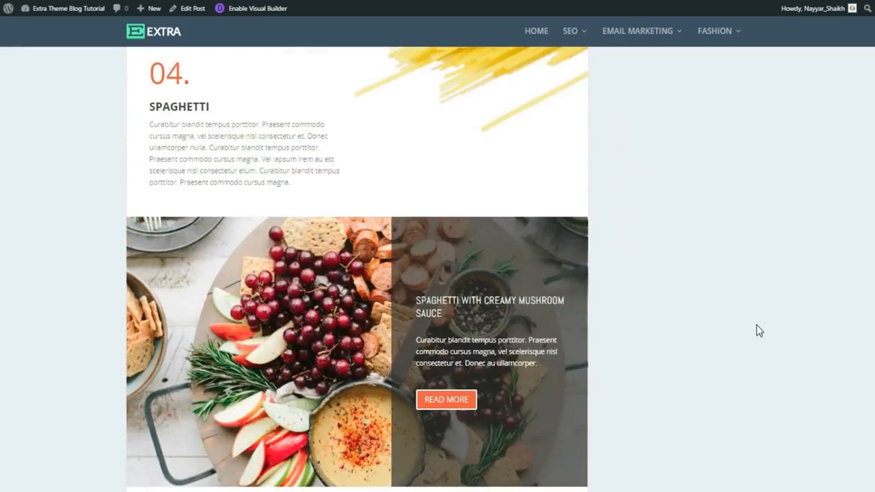
pyautogui.scroll(-2, 311, 329)
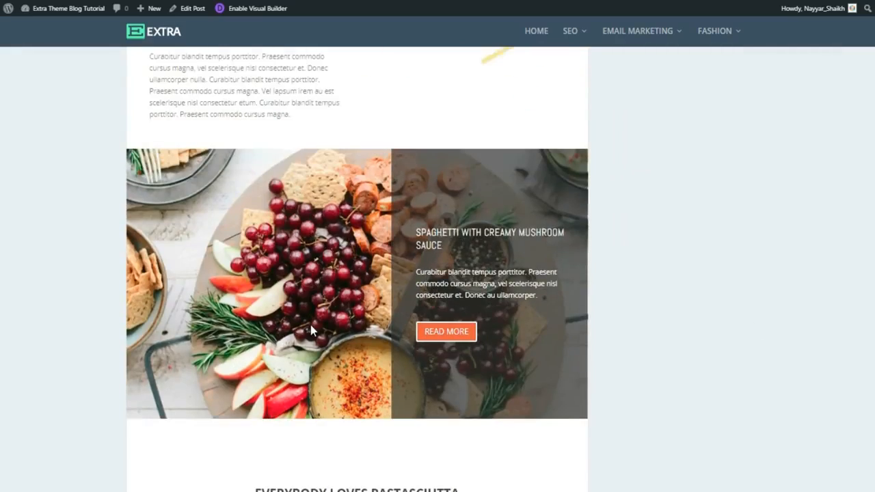
pyautogui.scroll(2, 311, 330)
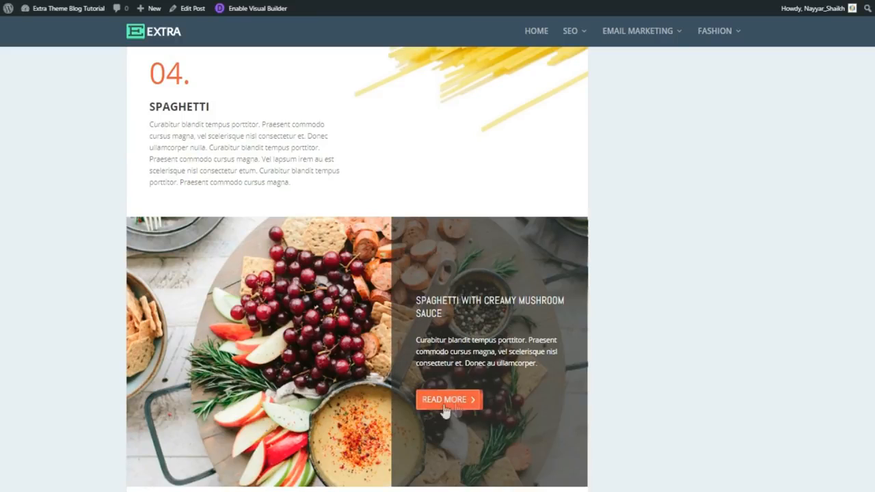
pyautogui.scroll(-4, 757, 353)
pyautogui.scroll(5, 758, 353)
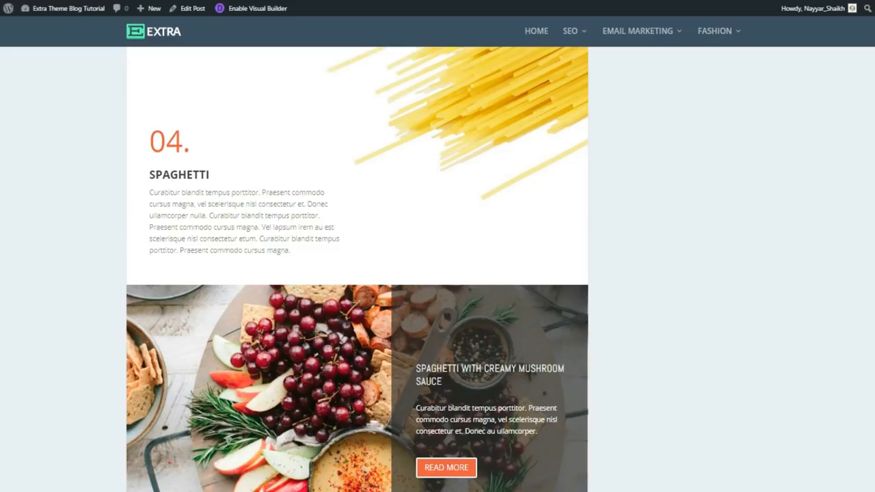
# - Expand the first, second and third Donec Lorem Ipsum accordion toggles in the pasta post
pyautogui.scroll(4, 357, 269)
pyautogui.scroll(-5, 358, 269)
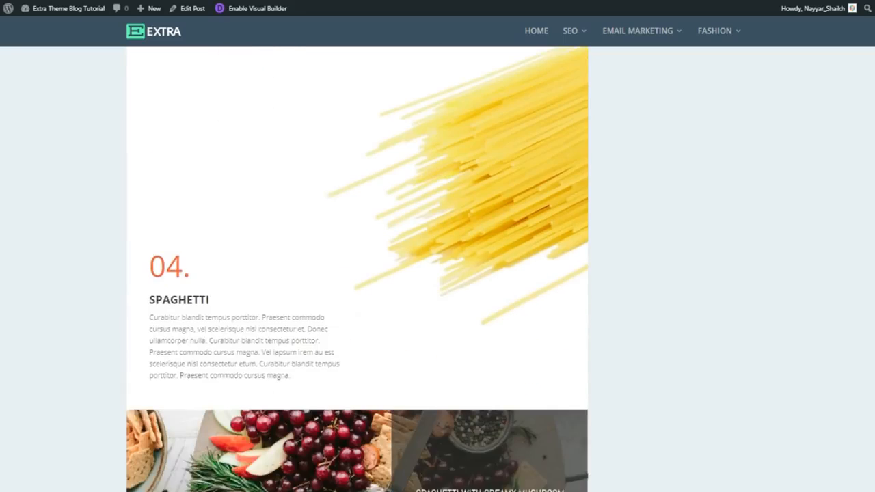
pyautogui.scroll(-9, 358, 270)
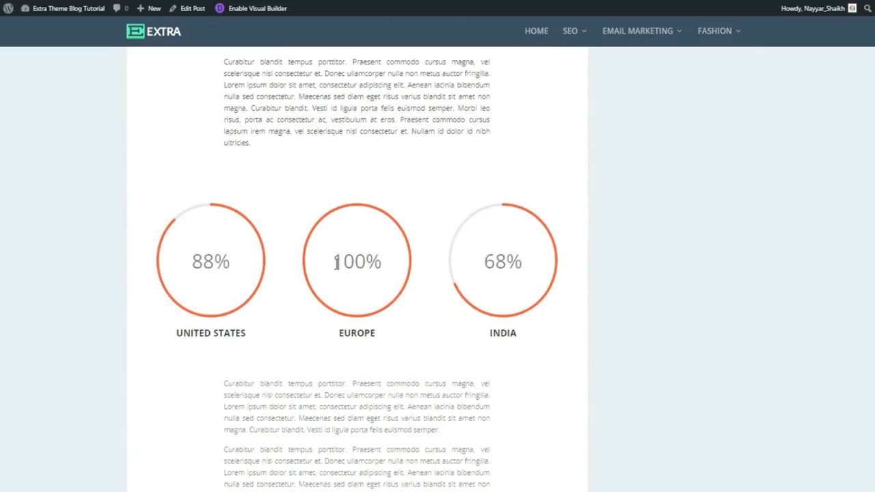
pyautogui.scroll(2, 346, 270)
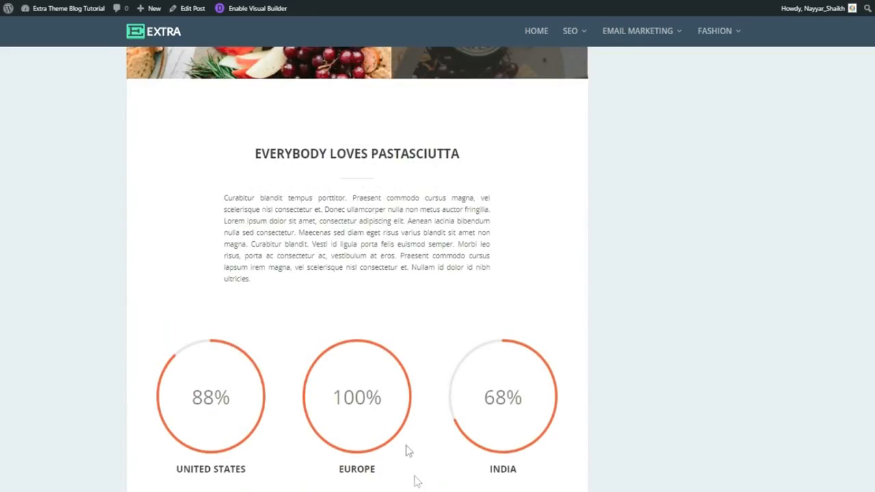
pyautogui.scroll(-1, 430, 394)
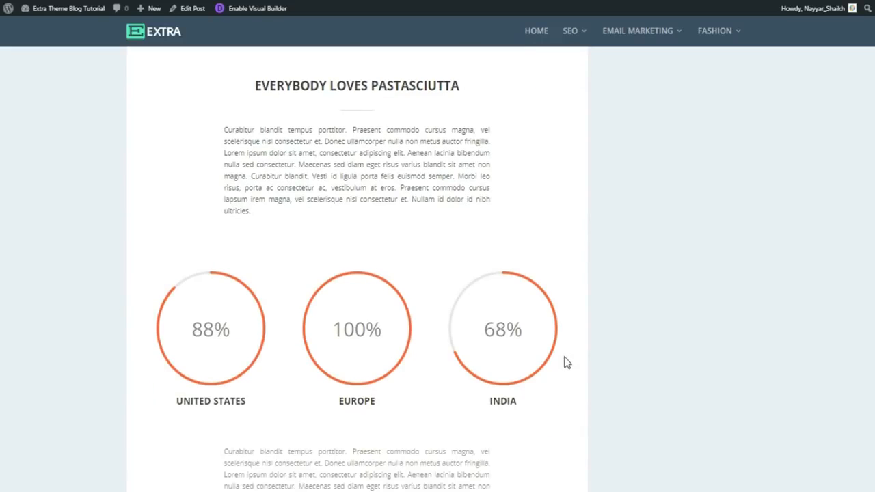
pyautogui.scroll(-3, 567, 363)
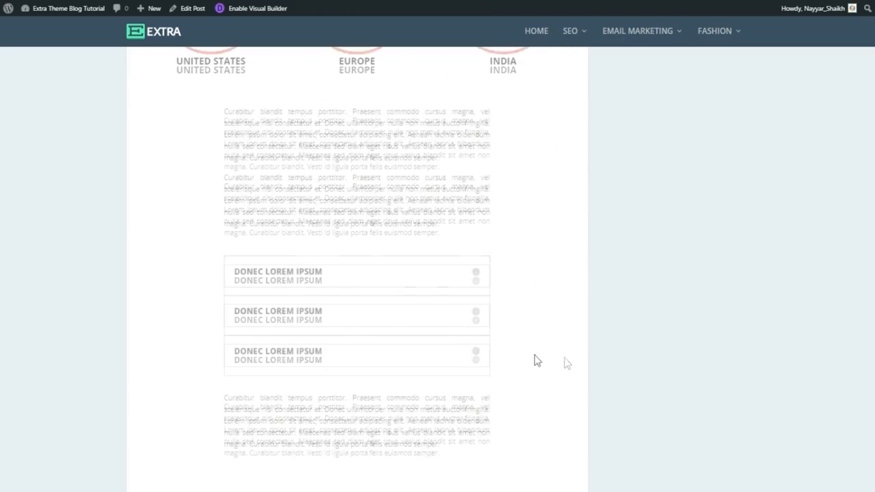
pyautogui.click(477, 280)
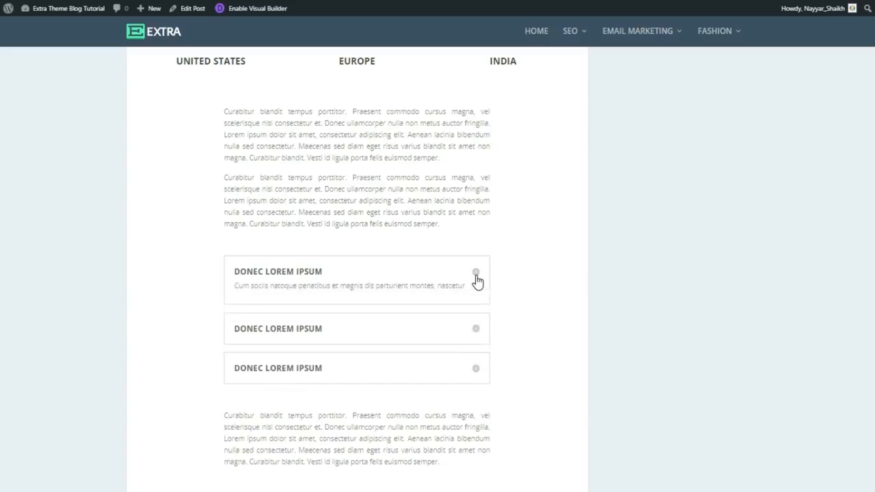
pyautogui.scroll(-2, 488, 250)
pyautogui.click(478, 238)
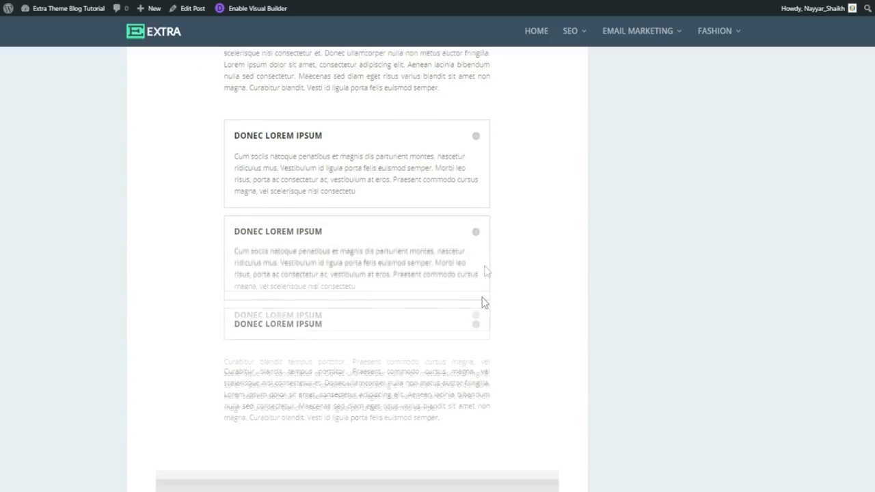
pyautogui.click(474, 331)
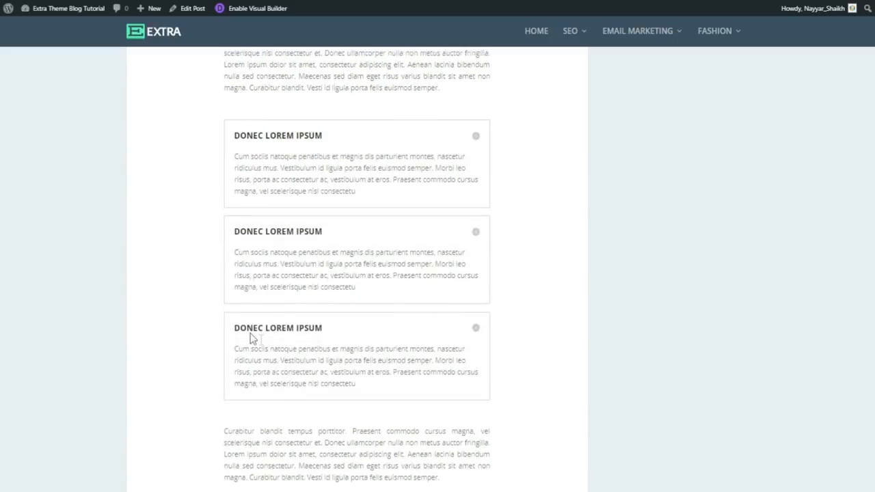
pyautogui.scroll(-4, 278, 371)
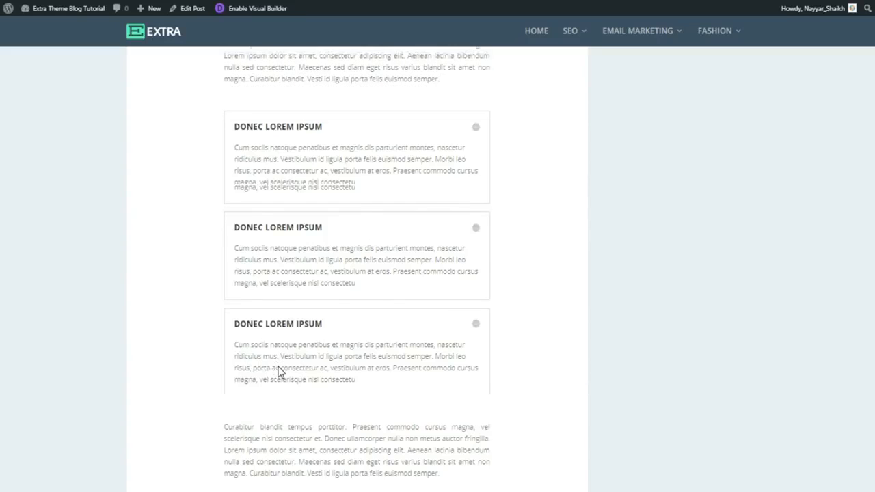
pyautogui.scroll(-2, 283, 368)
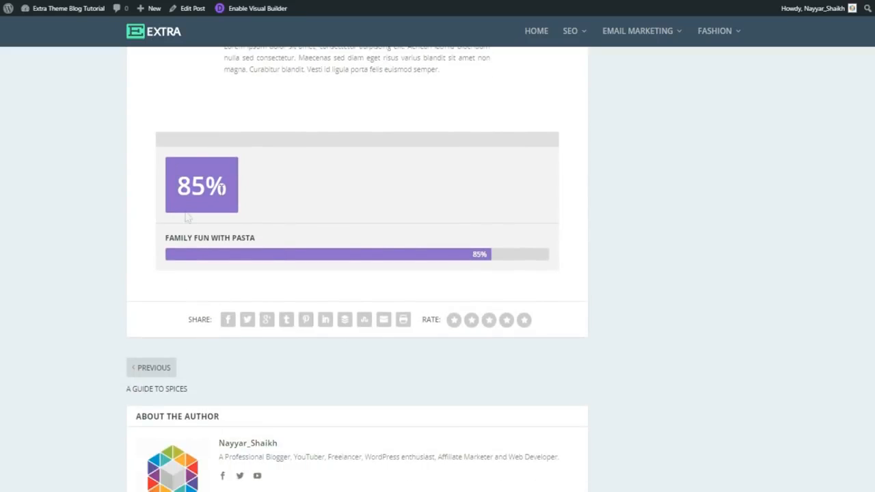
pyautogui.scroll(-6, 357, 269)
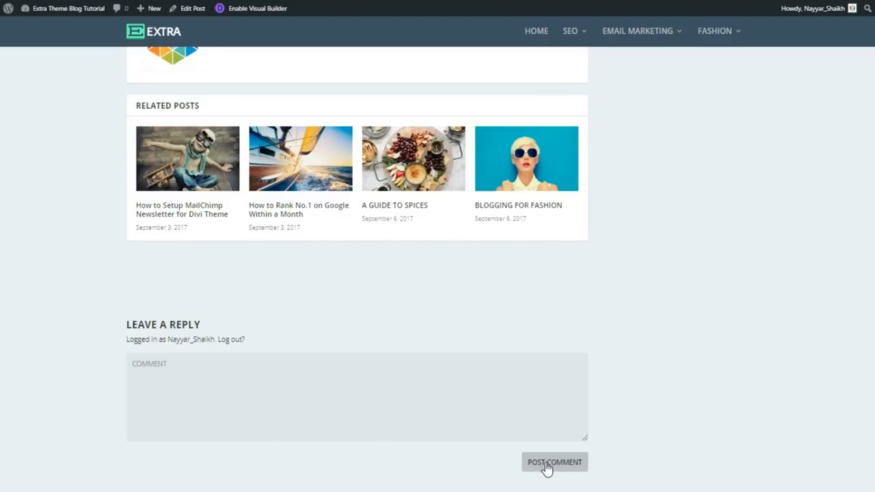
pyautogui.scroll(20, 437, 269)
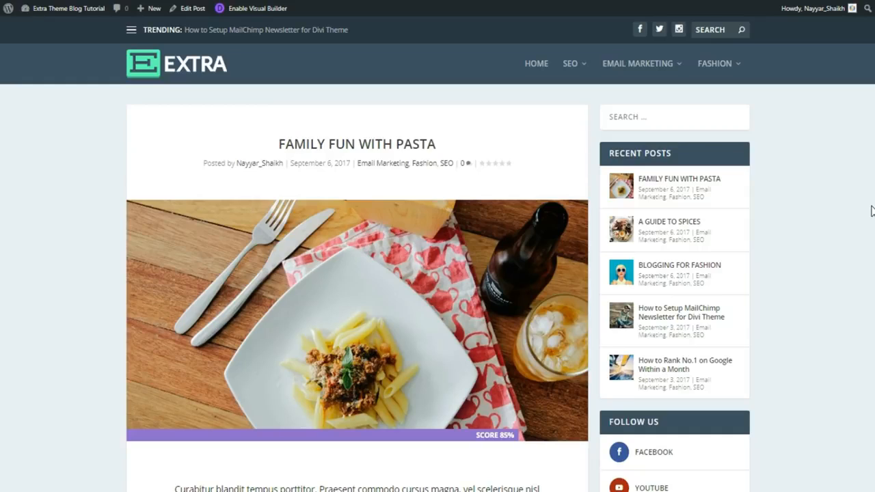
# - Enable the Visual Builder and replace the intro's opening words with 'MNayuyaanjasn ksmfdaklam'
pyautogui.click(245, 10)
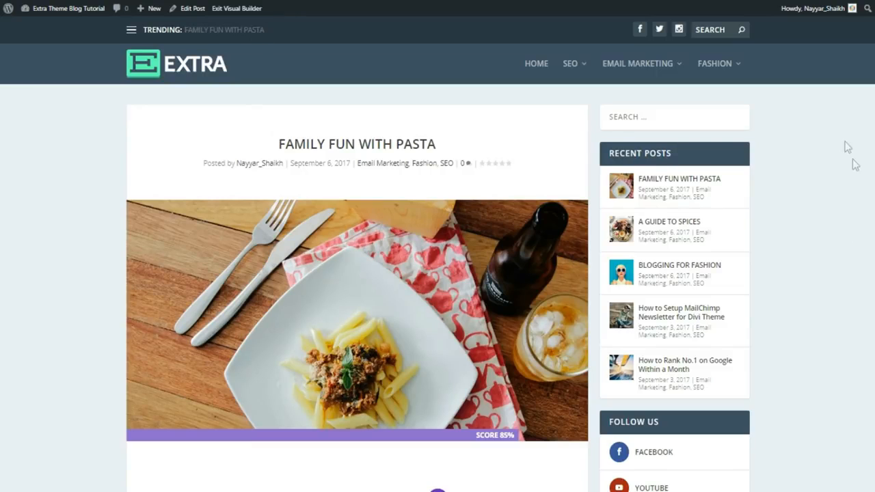
pyautogui.scroll(-3, 851, 157)
pyautogui.scroll(-2, 851, 176)
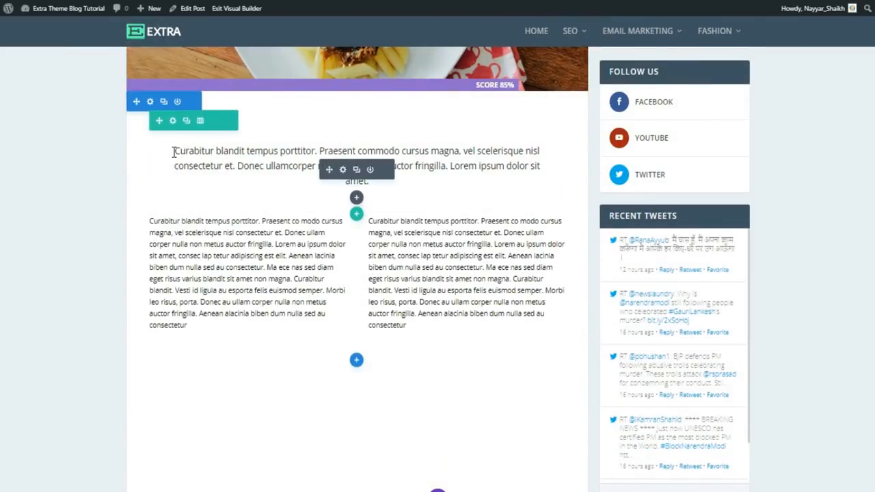
pyautogui.click(179, 151)
pyautogui.moveTo(175, 151); pyautogui.dragTo(325, 146)
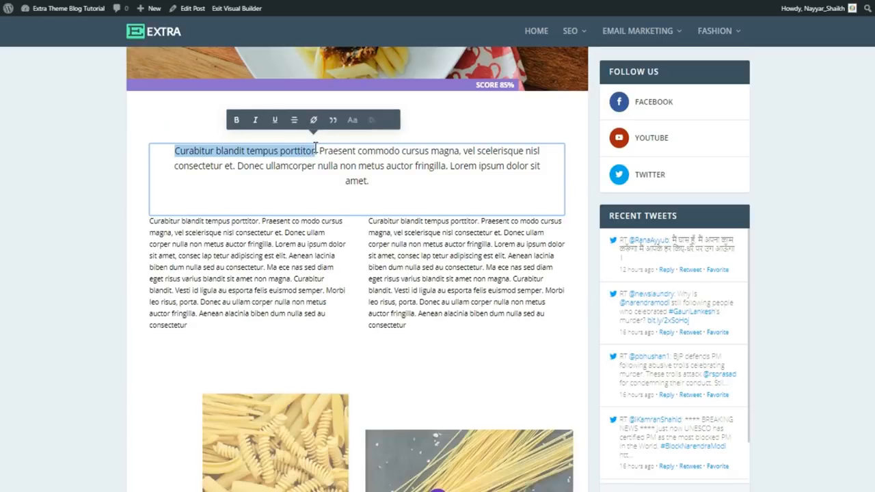
pyautogui.write('MNayuyaanjasn ksmfdaklam')
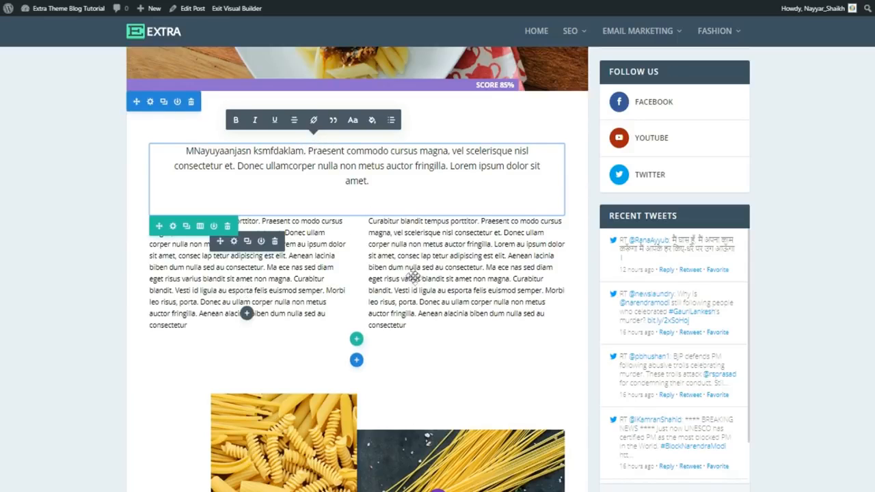
# - Delete the end of the right text column and enlarge the section's bottom padding
pyautogui.moveTo(486, 267); pyautogui.dragTo(521, 325)
pyautogui.press('BackSpace')
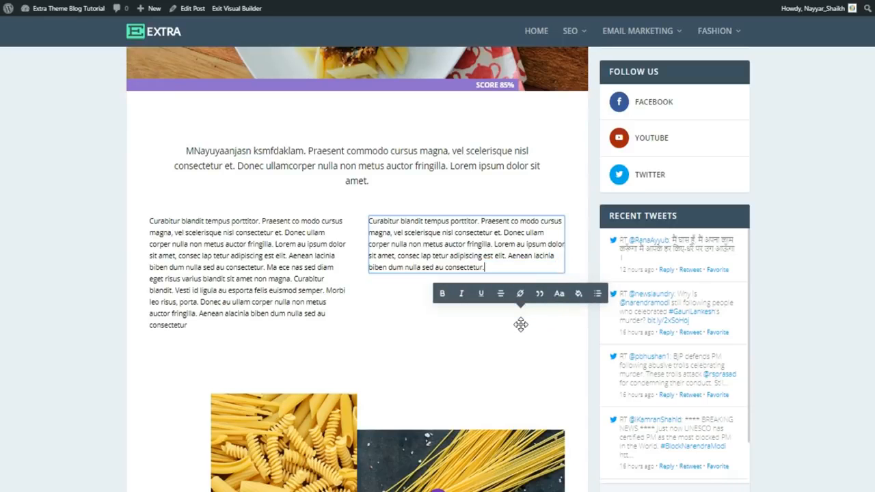
pyautogui.scroll(-1, 872, 312)
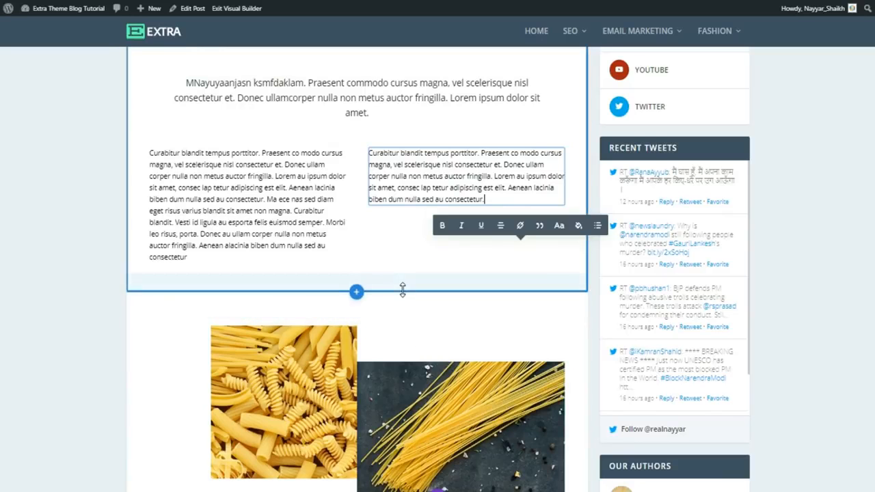
pyautogui.moveTo(402, 290); pyautogui.dragTo(407, 354)
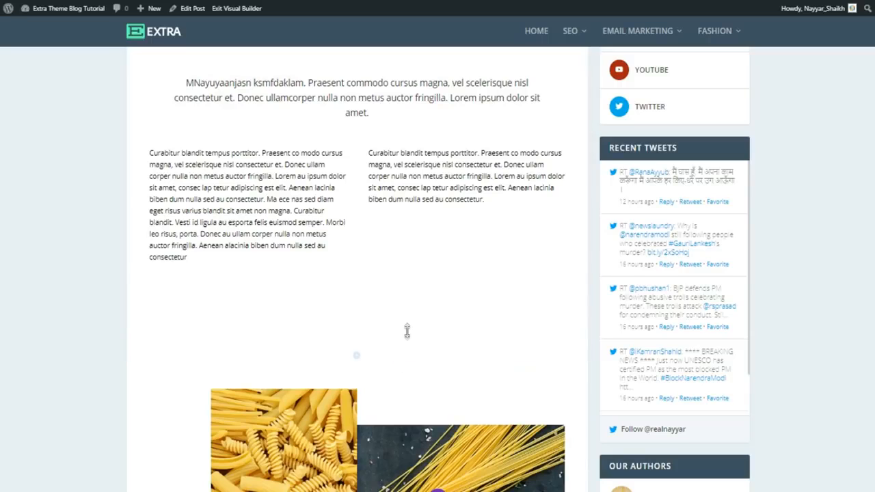
pyautogui.scroll(-3, 416, 322)
pyautogui.scroll(-2, 418, 323)
pyautogui.scroll(2, 421, 316)
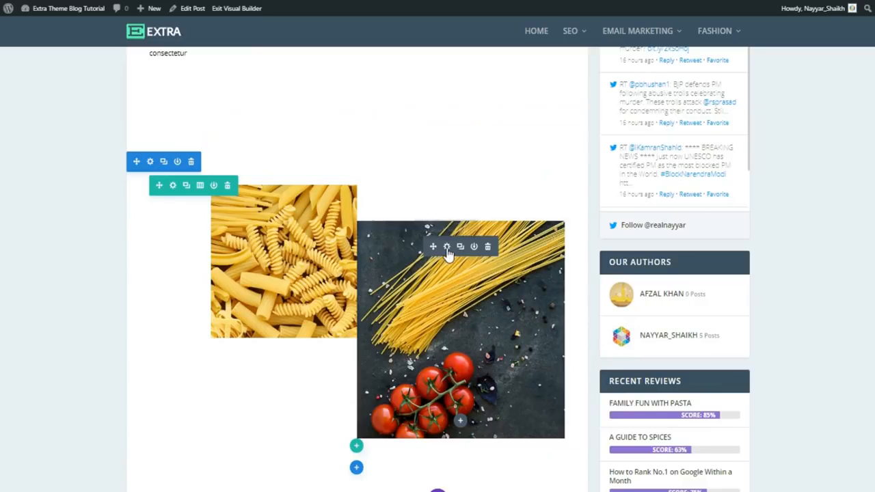
# - Swap the spaghetti image for cropped-Logo.jpg from the Media Library and save the module
pyautogui.click(447, 249)
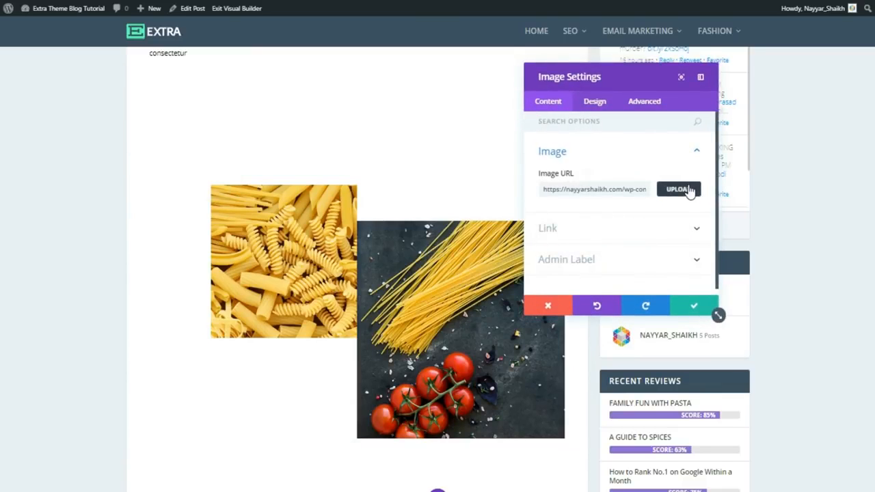
pyautogui.click(688, 190)
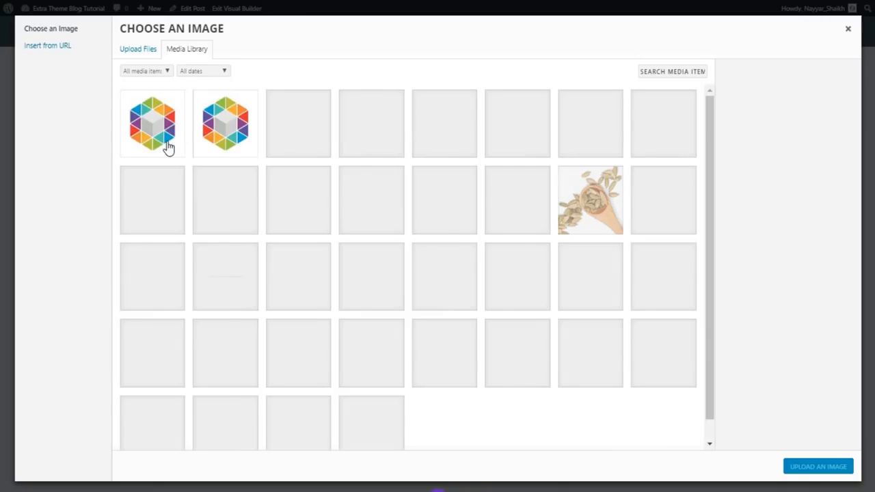
pyautogui.click(172, 147)
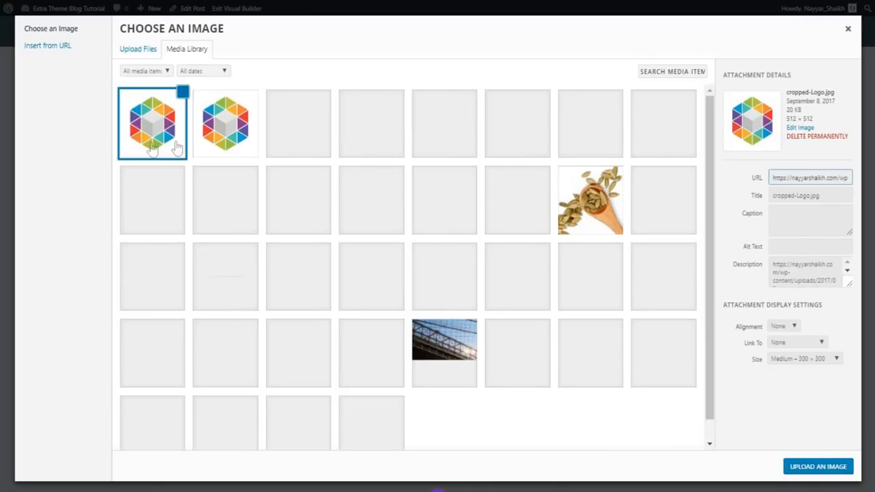
pyautogui.click(814, 470)
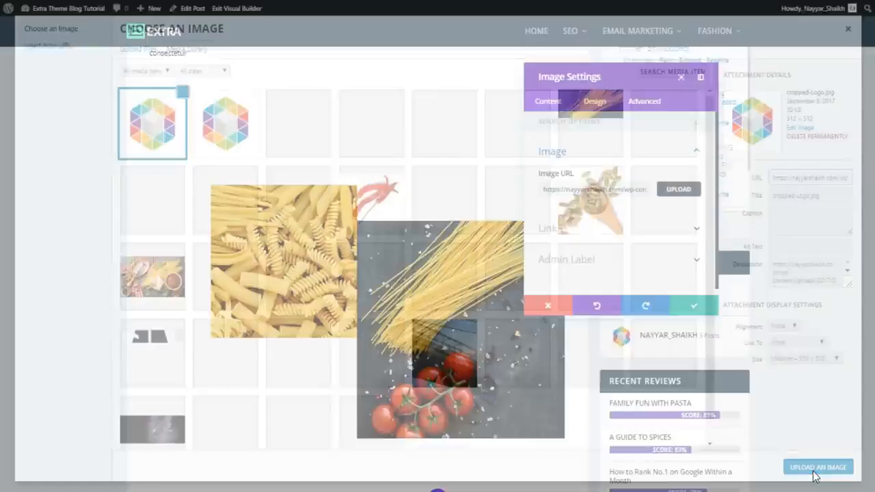
pyautogui.click(715, 309)
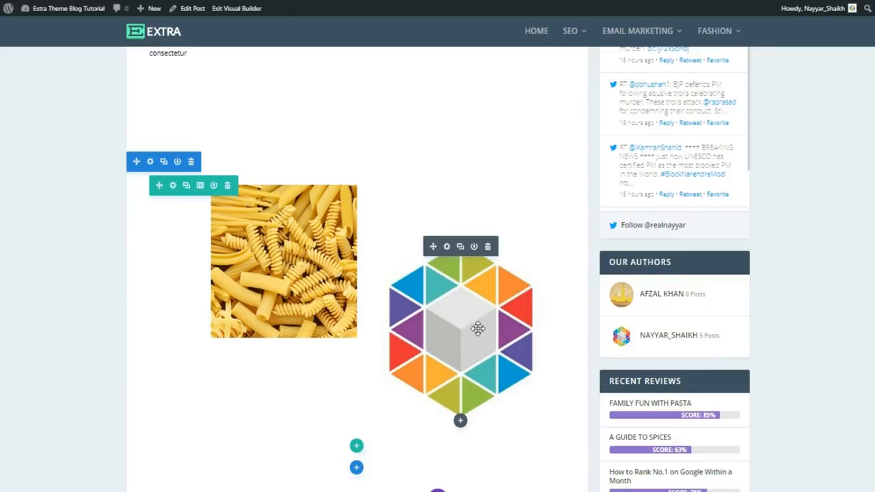
pyautogui.scroll(-5, 478, 328)
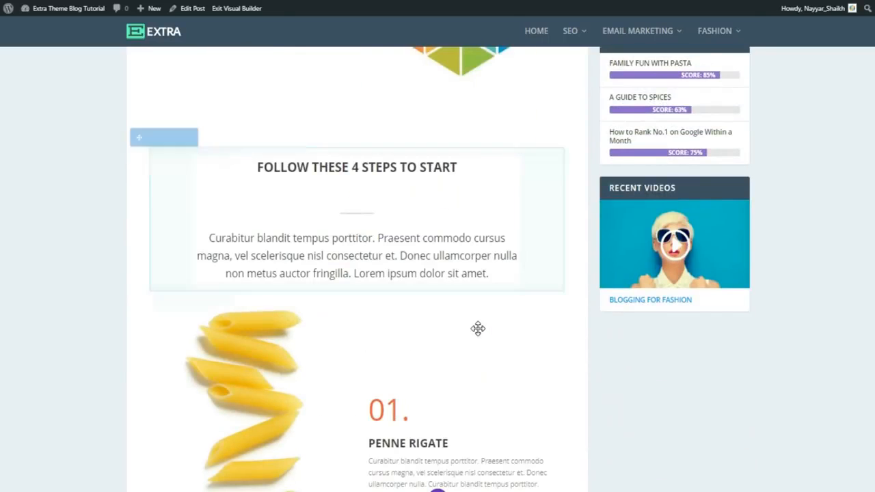
# - Widen the Penne Rigate row's right padding to about 217px
pyautogui.scroll(-1, 477, 329)
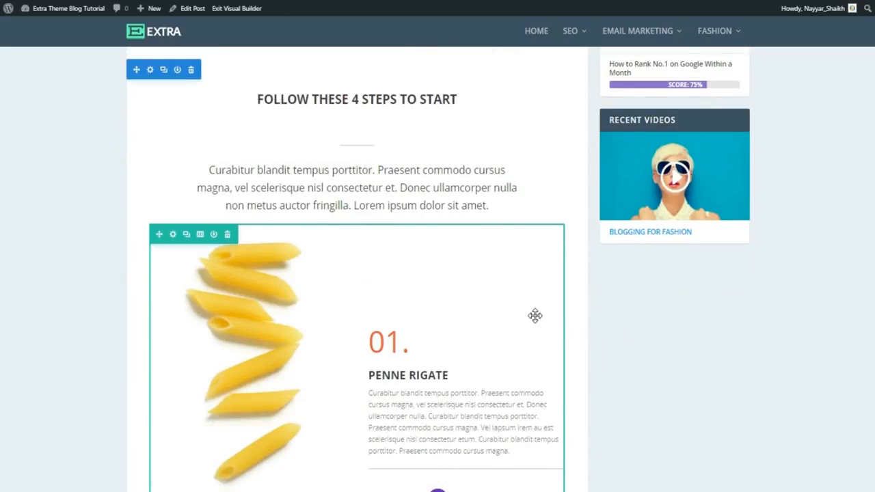
pyautogui.scroll(3, 535, 315)
pyautogui.scroll(-3, 572, 308)
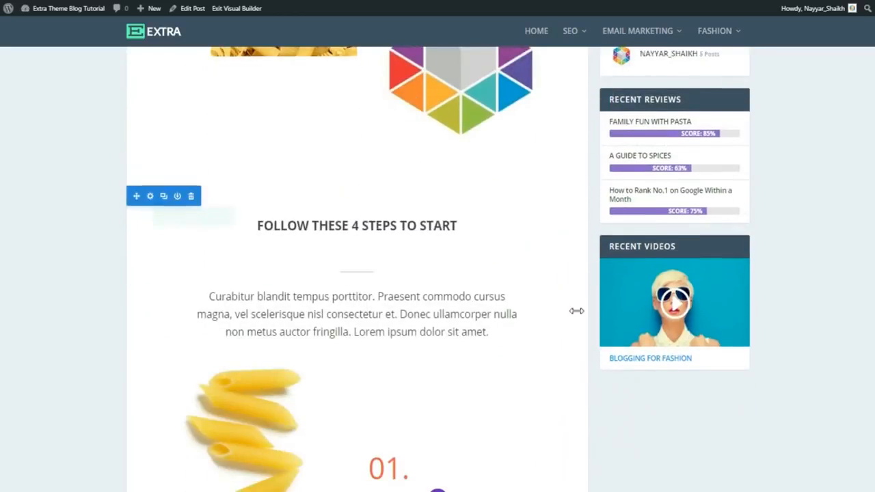
pyautogui.scroll(-1, 573, 308)
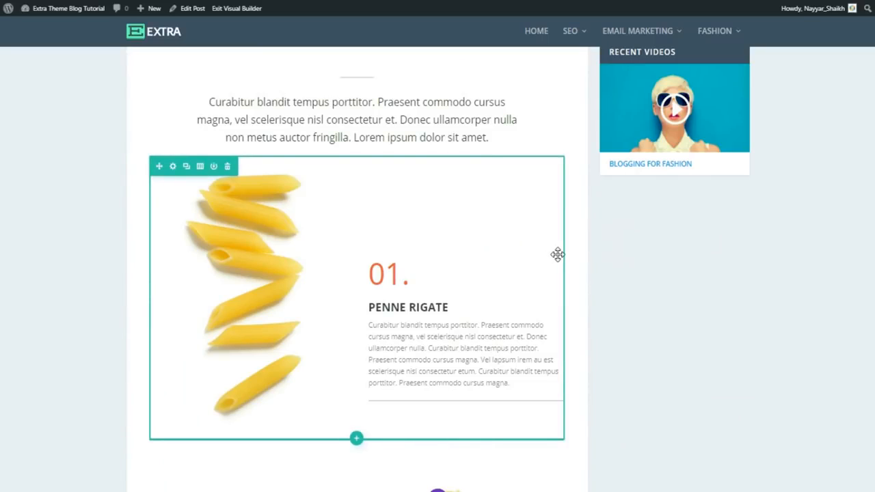
pyautogui.moveTo(559, 255); pyautogui.dragTo(432, 261)
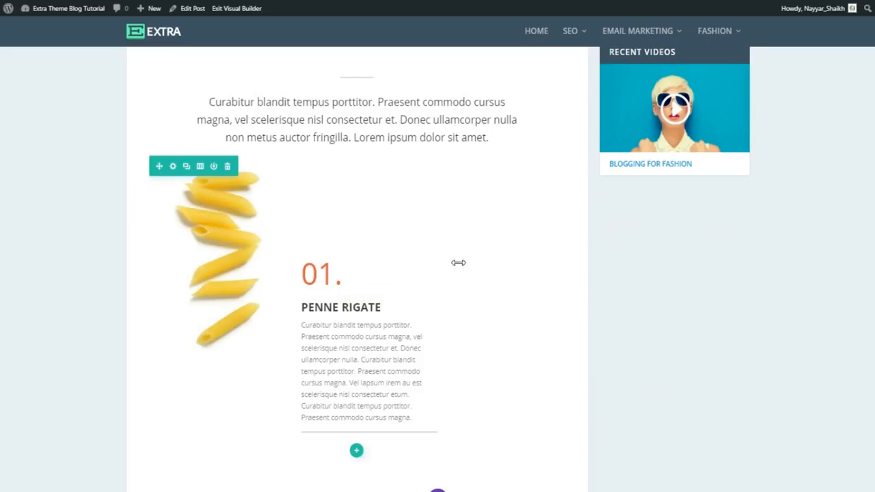
pyautogui.scroll(-5, 637, 324)
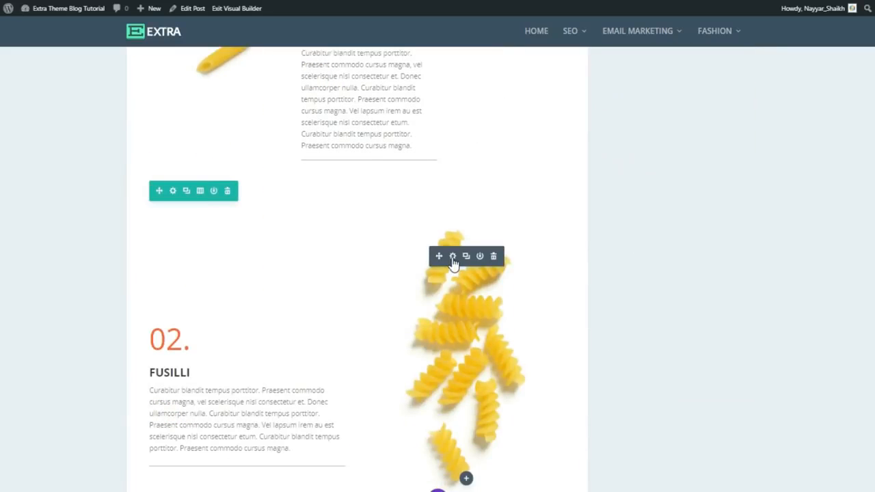
pyautogui.scroll(10, 580, 385)
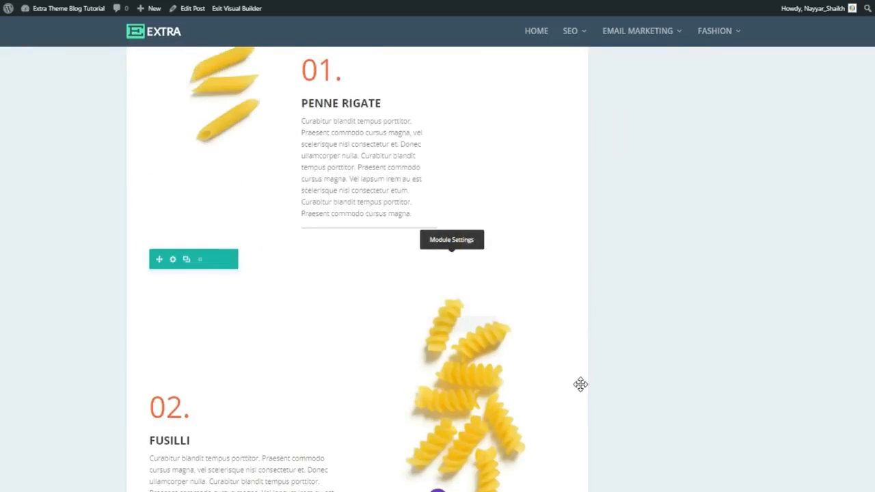
pyautogui.scroll(15, 580, 384)
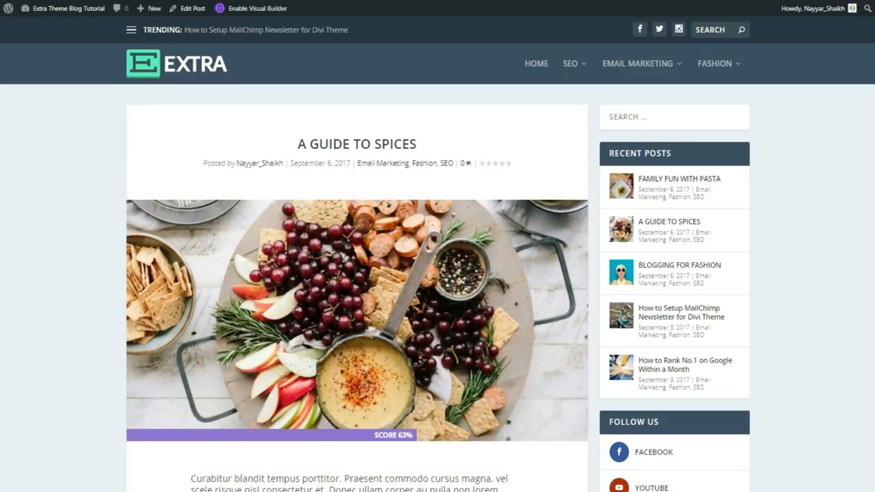
# - Scroll through the A Guide to Spices post down to its Related Posts, then back up slightly
pyautogui.scroll(-3, 391, 159)
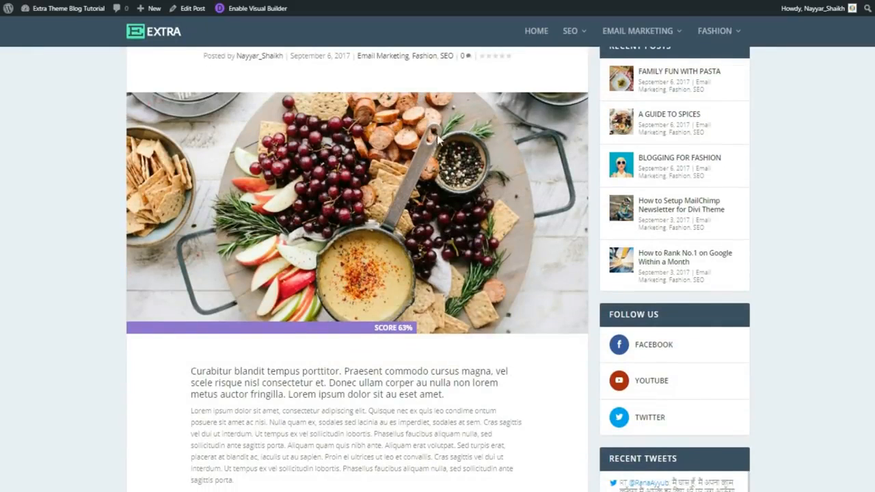
pyautogui.scroll(-5, 423, 246)
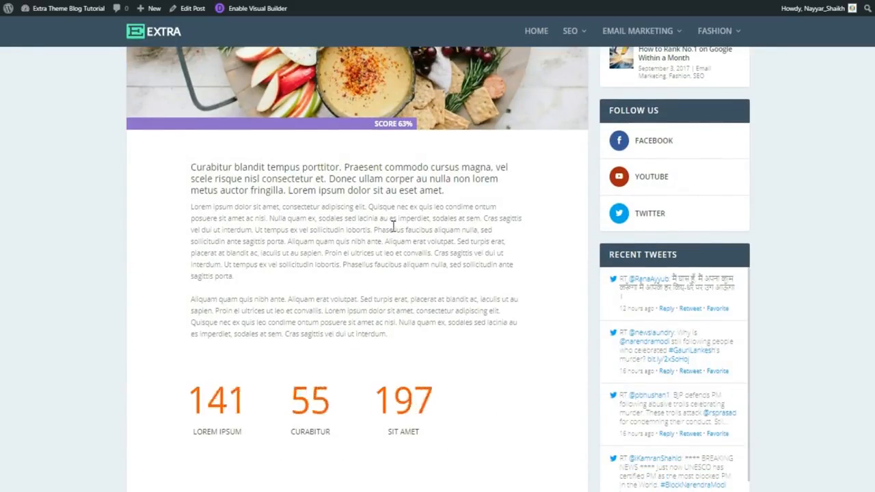
pyautogui.scroll(-2, 321, 294)
pyautogui.scroll(-5, 360, 376)
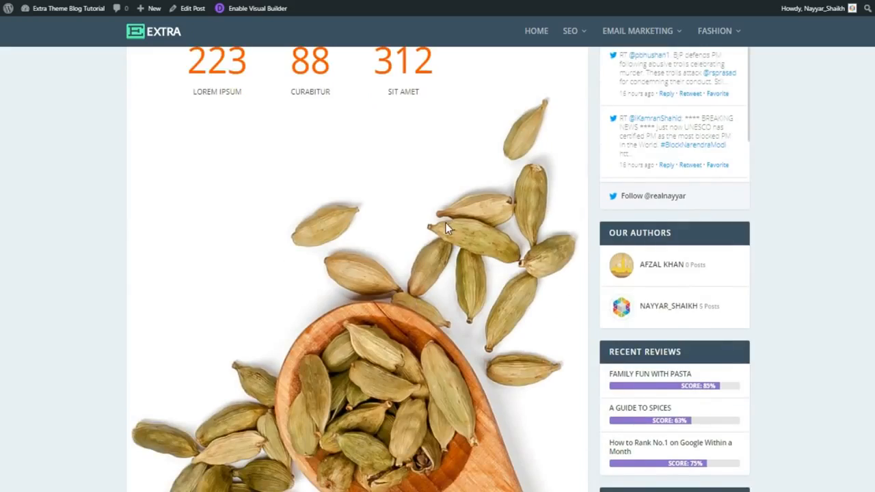
pyautogui.scroll(-8, 465, 324)
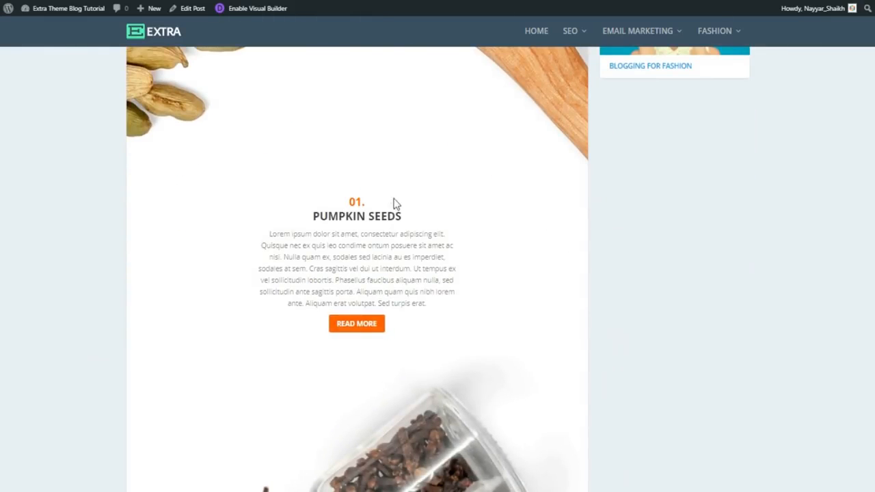
pyautogui.scroll(-10, 389, 324)
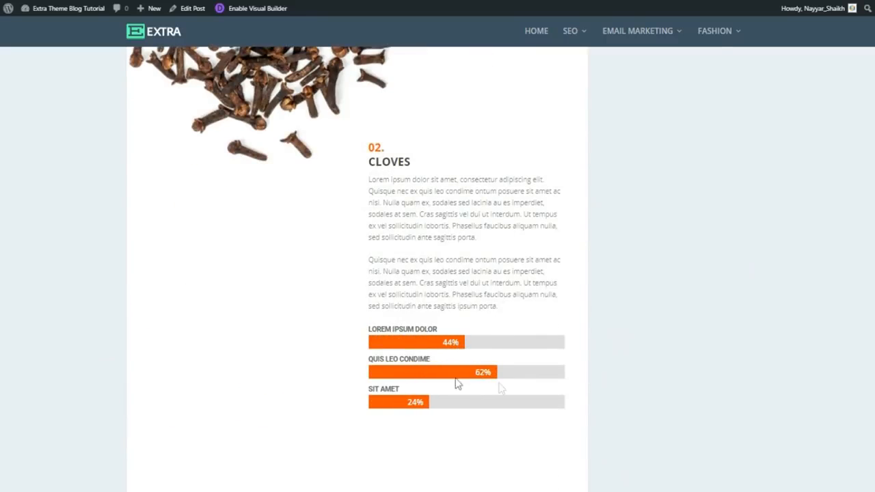
pyautogui.scroll(-12, 476, 403)
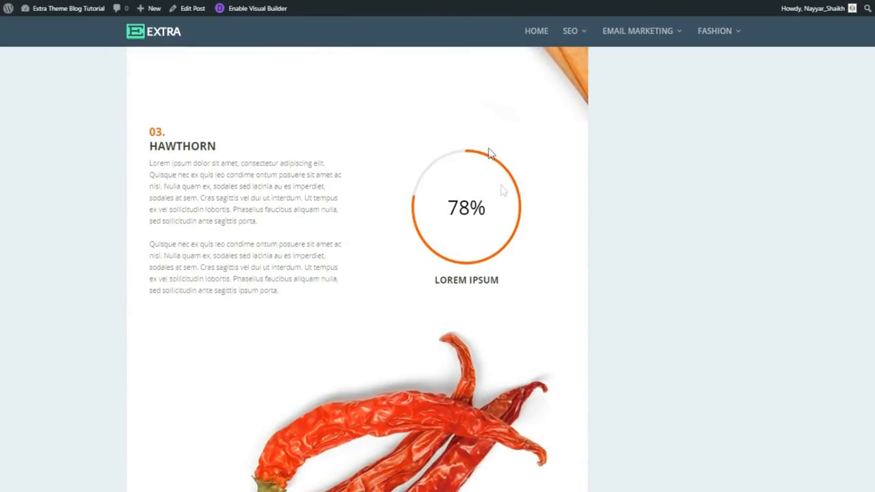
pyautogui.scroll(-1, 592, 258)
pyautogui.scroll(-4, 242, 250)
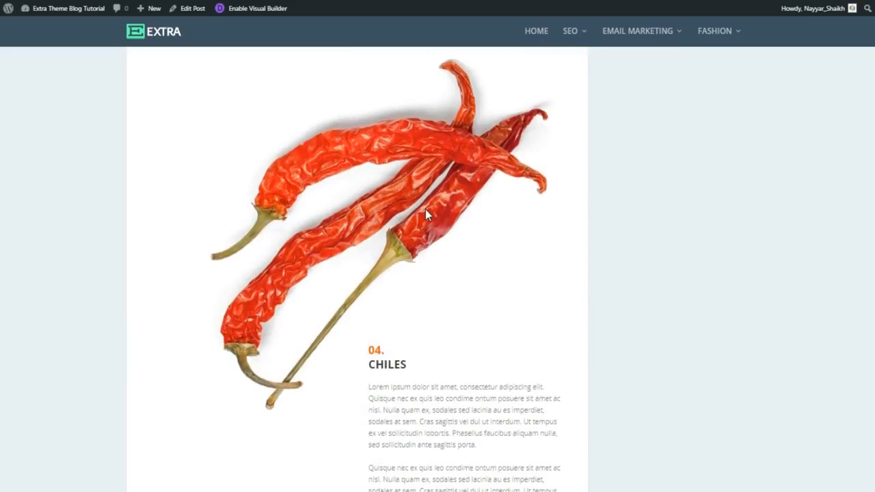
pyautogui.scroll(-6, 386, 221)
pyautogui.scroll(-2, 435, 225)
pyautogui.scroll(-10, 357, 274)
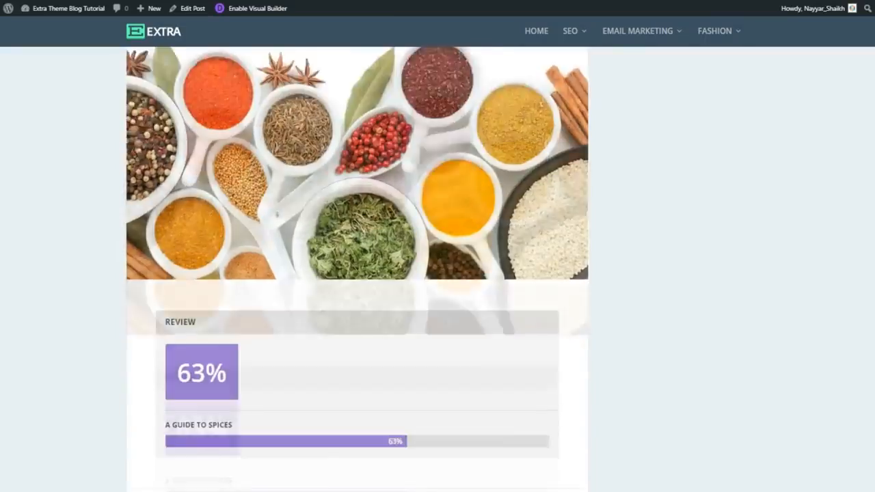
pyautogui.scroll(-9, 357, 273)
pyautogui.scroll(4, 357, 273)
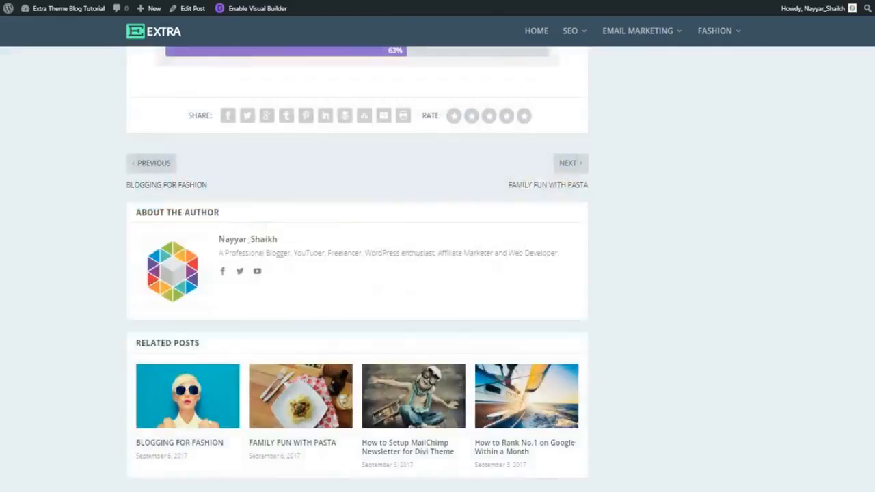
pyautogui.scroll(20, 356, 274)
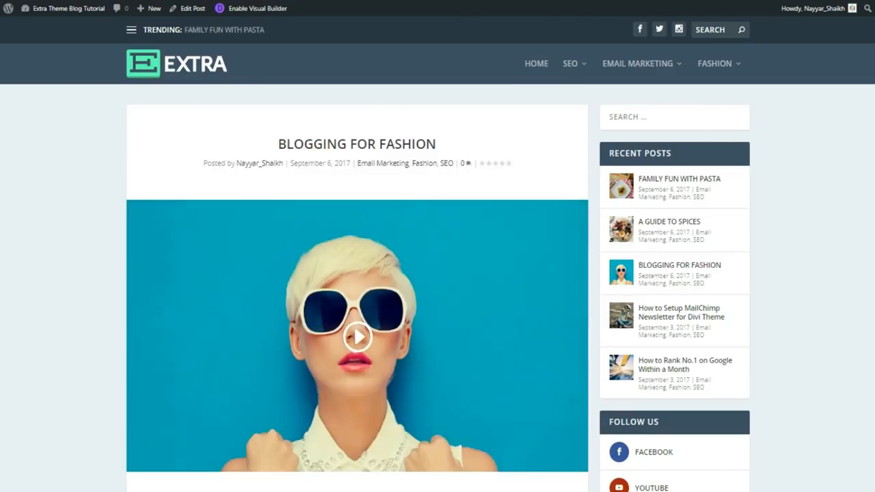
# - Scroll down the Blogging for Fashion post and advance its image slider two slides
pyautogui.scroll(-4, 838, 151)
pyautogui.scroll(-4, 438, 274)
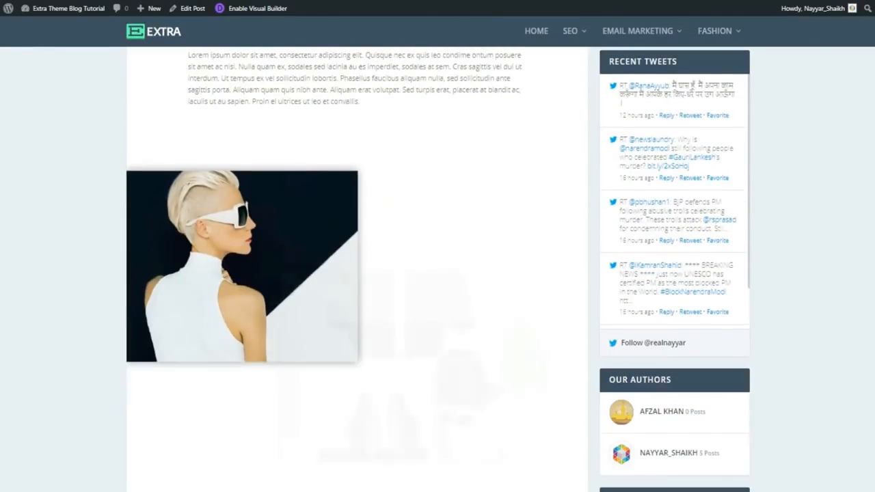
pyautogui.scroll(-2, 437, 273)
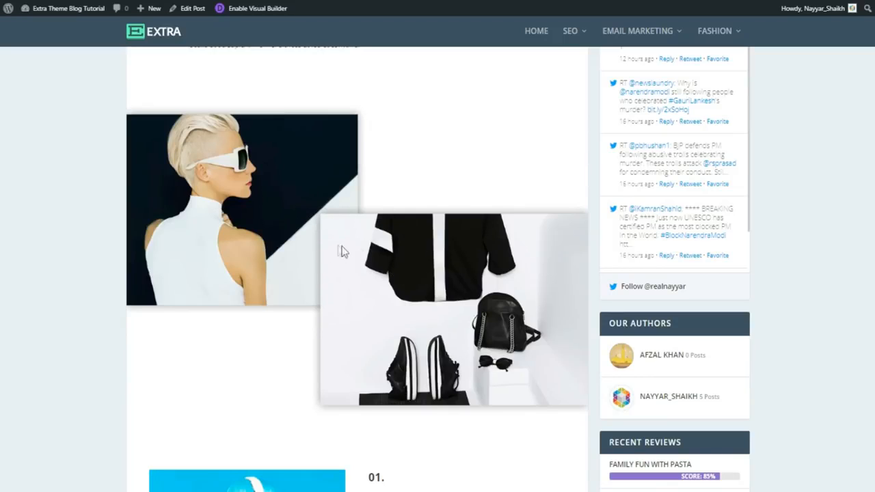
pyautogui.scroll(-5, 459, 303)
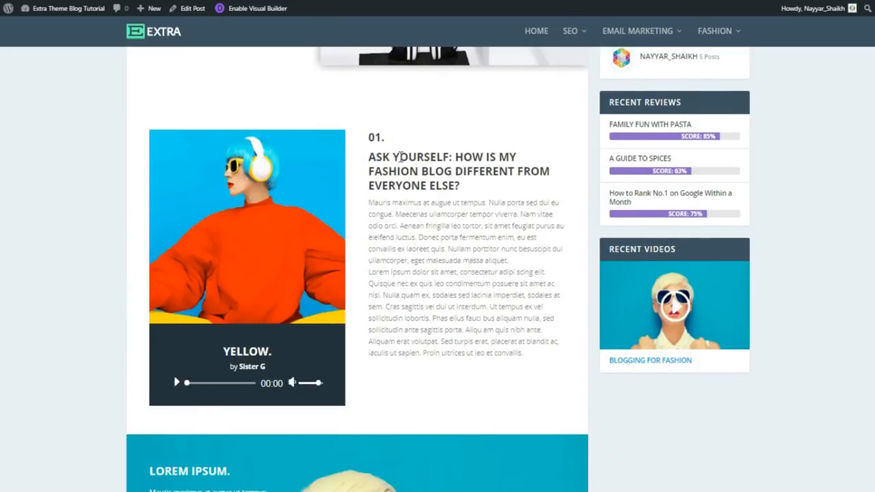
pyautogui.scroll(-5, 432, 247)
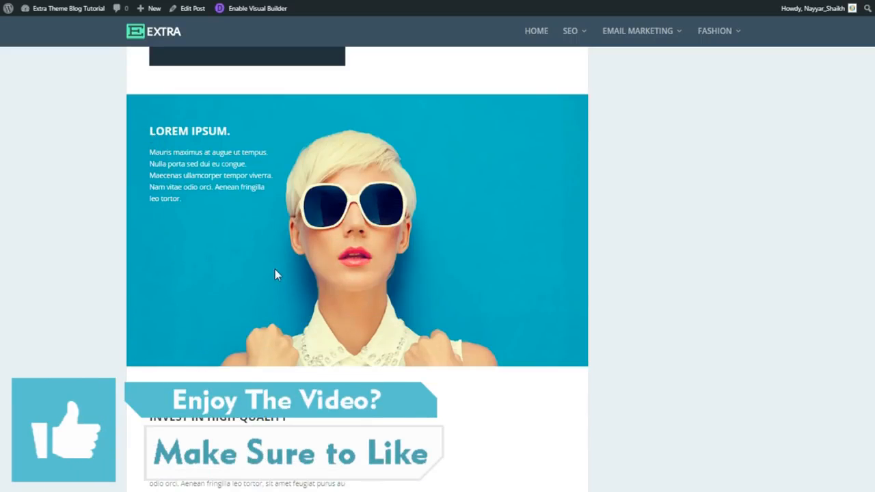
pyautogui.scroll(-4, 275, 270)
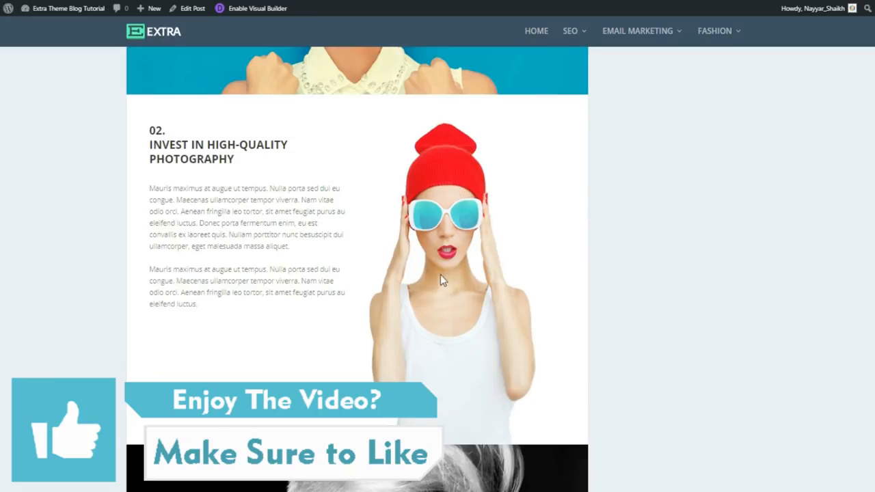
pyautogui.scroll(-5, 503, 308)
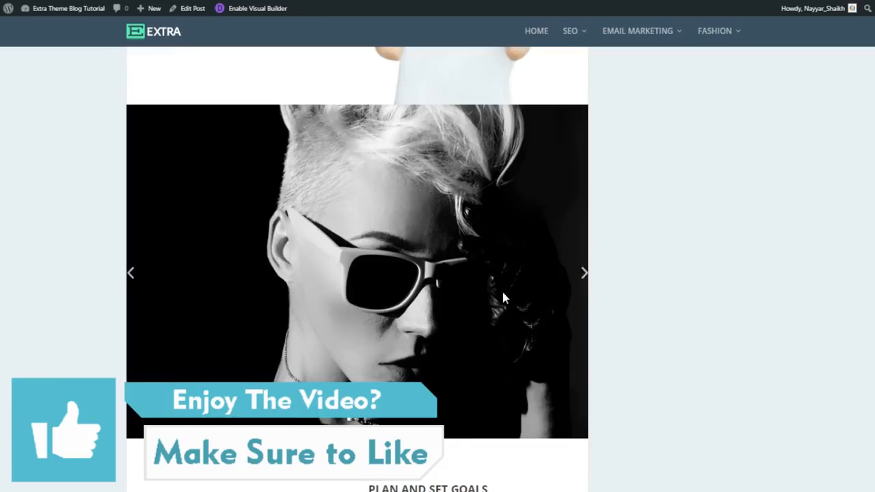
pyautogui.click(570, 279)
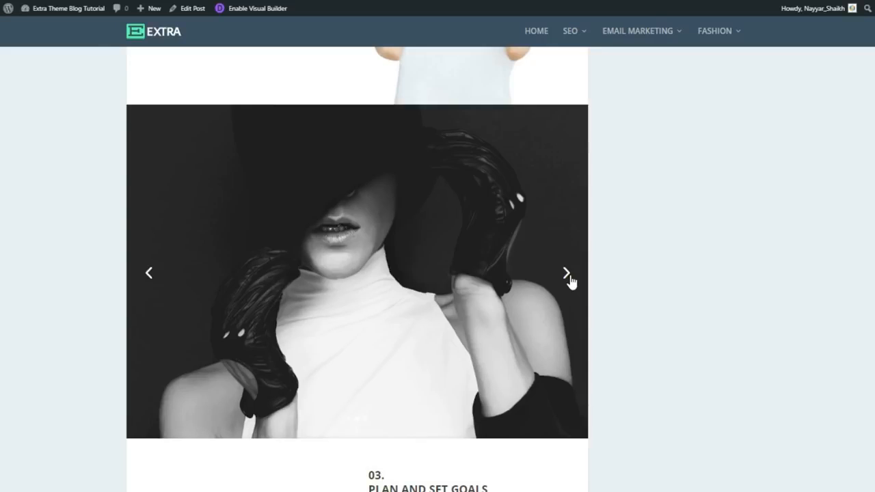
pyautogui.click(571, 279)
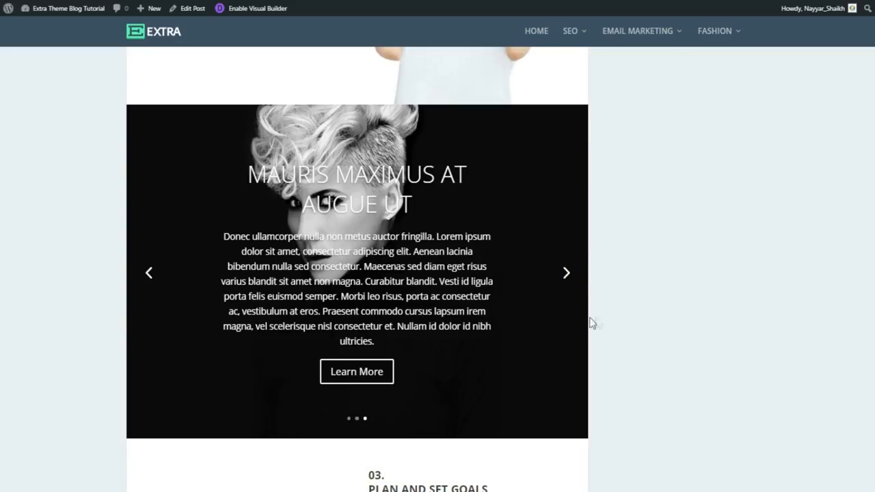
# - Scroll further down the post past the counters and sidebar widgets, then back up
pyautogui.scroll(-5, 613, 322)
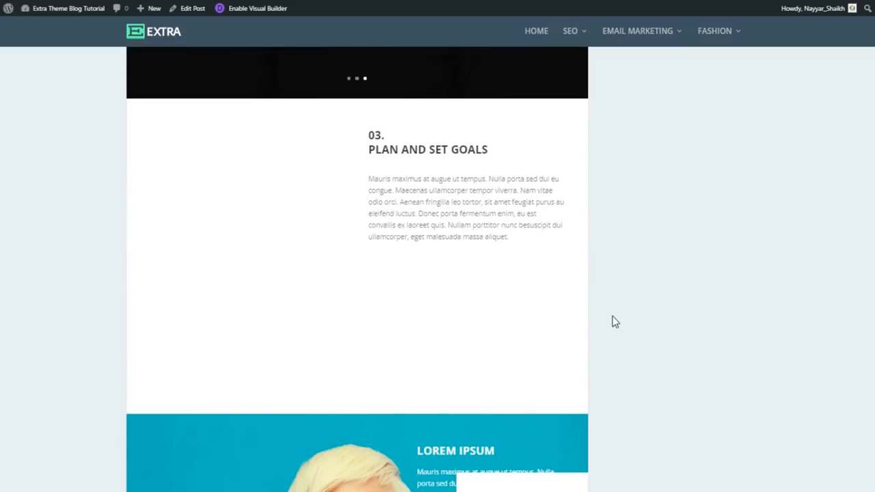
pyautogui.scroll(-4, 613, 322)
pyautogui.scroll(-4, 586, 310)
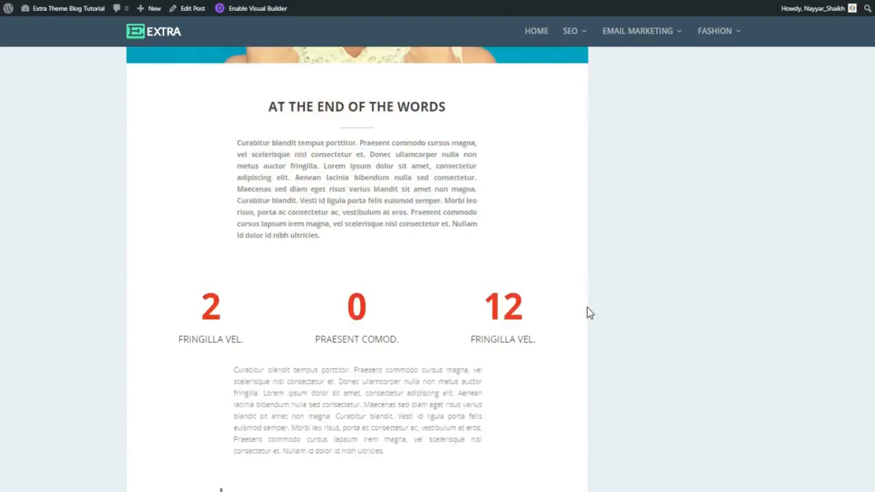
pyautogui.scroll(-3, 585, 312)
pyautogui.scroll(-10, 580, 260)
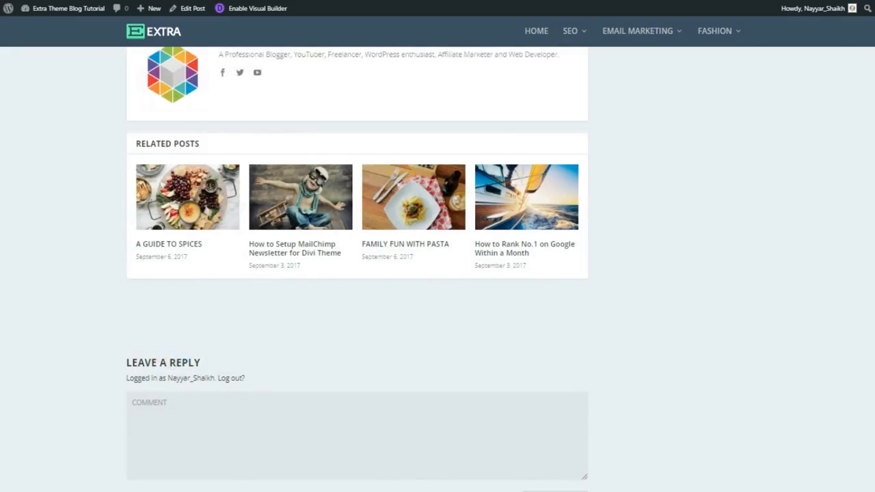
pyautogui.scroll(15, 357, 269)
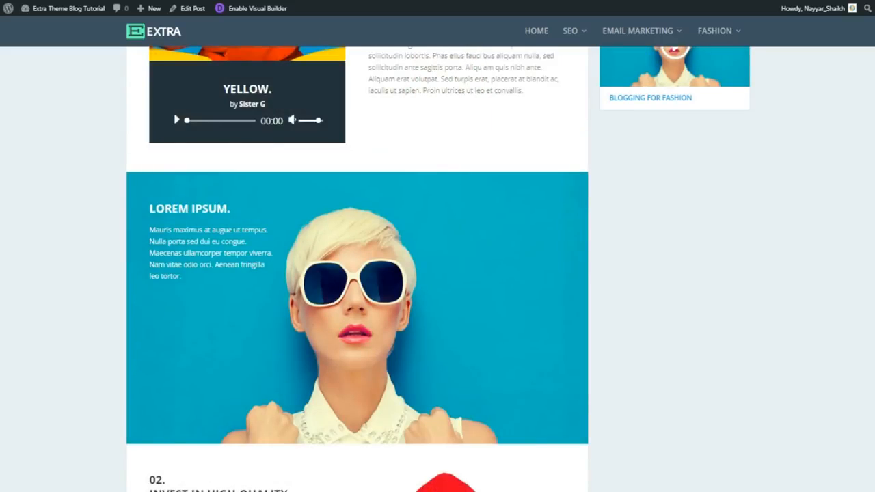
pyautogui.scroll(10, 850, 143)
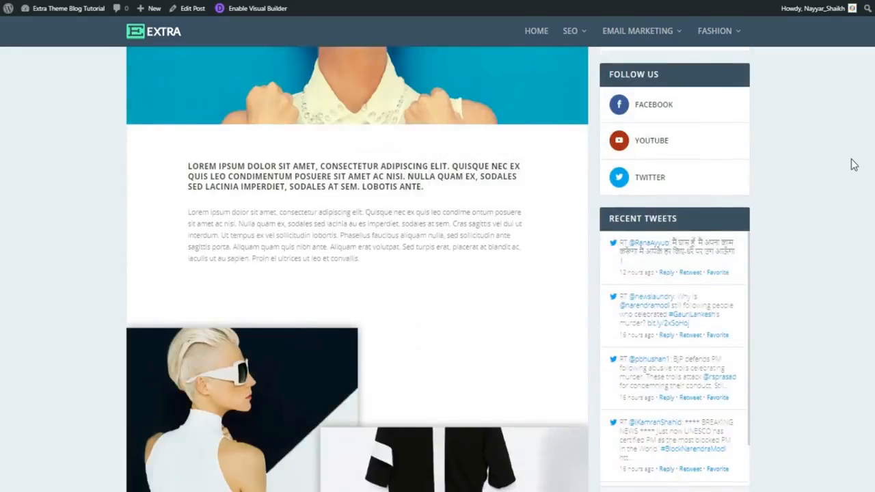
pyautogui.scroll(5, 853, 164)
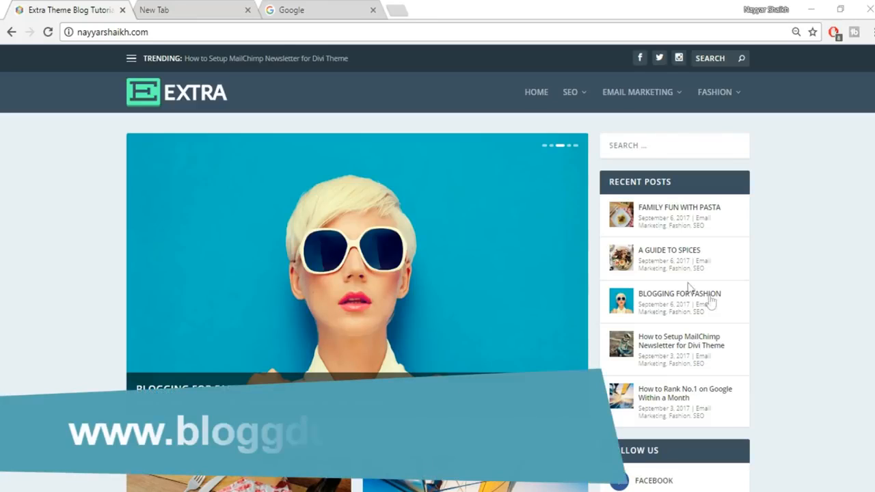
# - In the empty new tab, go to bloggdude.com/tmd to reach TMDHosting's cloud hosting page
pyautogui.click(186, 11)
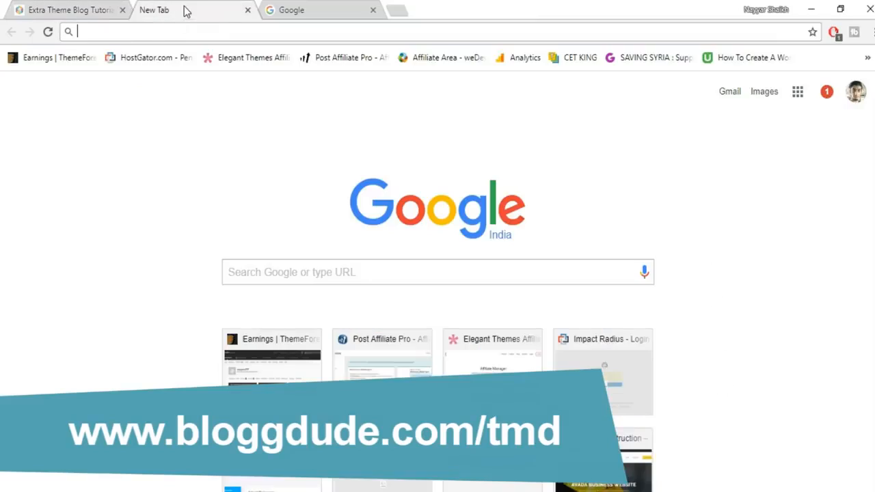
pyautogui.write('bloggdude.com')
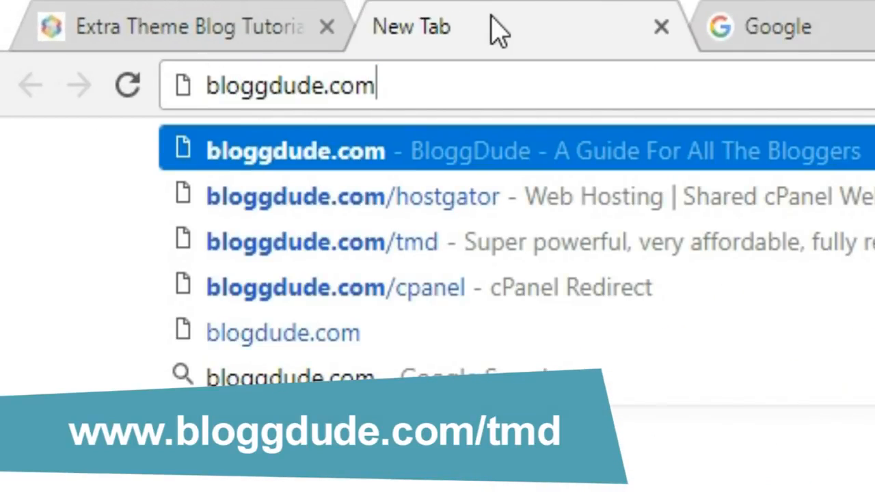
pyautogui.press('Down')
pyautogui.press('Down')
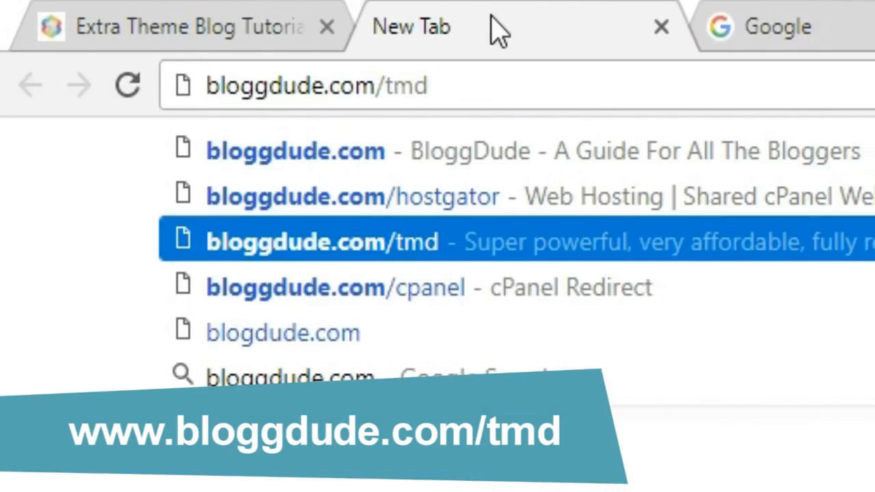
pyautogui.press('Return')
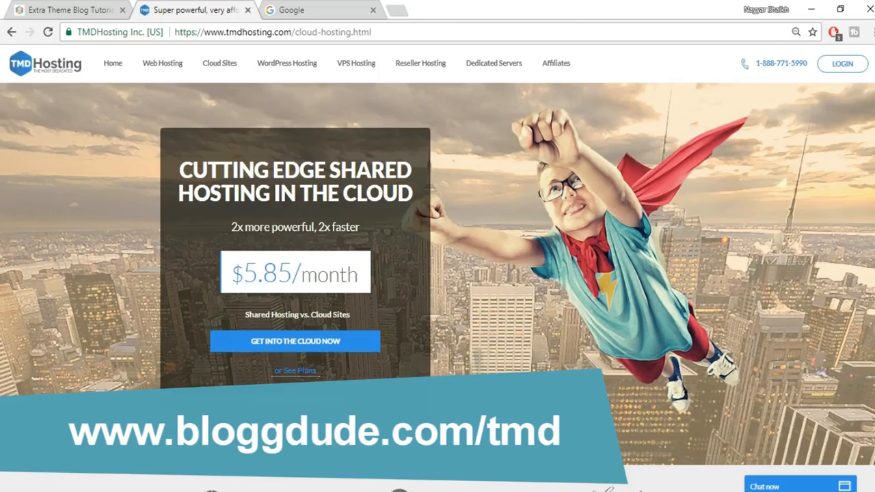
# - Scroll to the Summer, Rain and Storm Cloud pricing cards and highlight Storm Cloud's 'SSD'
pyautogui.scroll(-15, 438, 273)
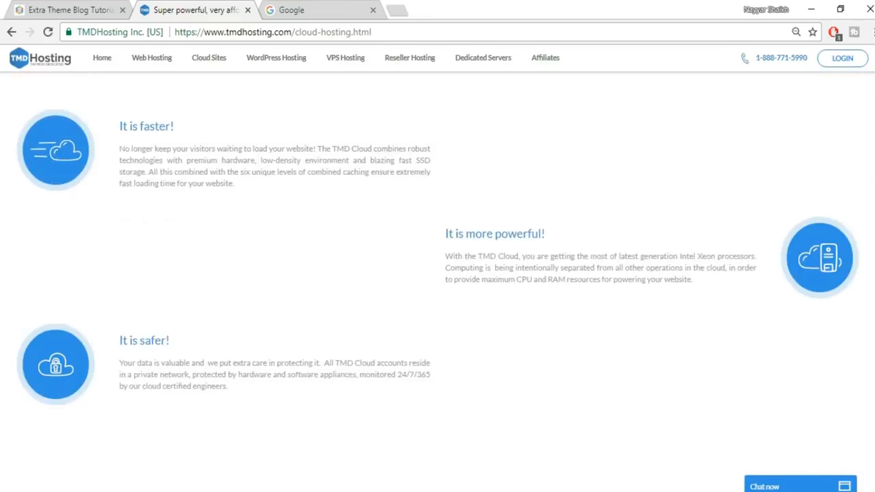
pyautogui.scroll(-8, 438, 273)
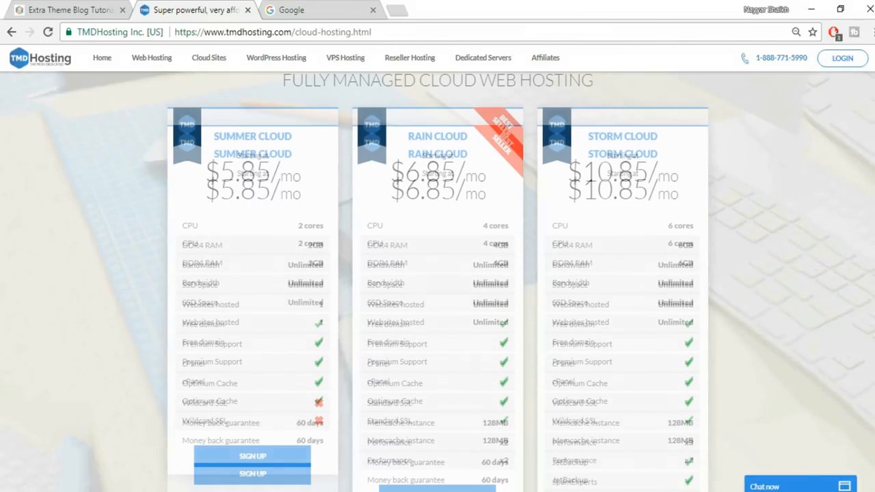
pyautogui.scroll(-1, 437, 273)
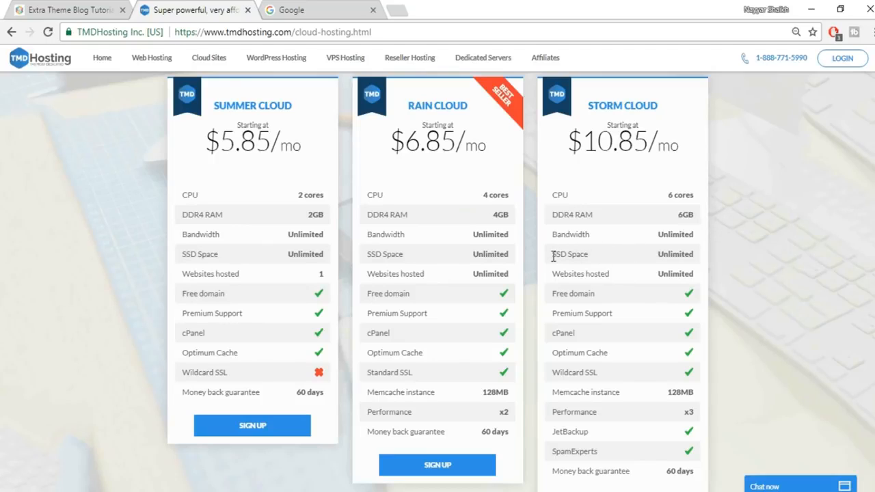
pyautogui.moveTo(552, 254); pyautogui.dragTo(570, 252)
# - Search Google for 'ssd vs hdd web hosting' and preview the first SSD vs HDD chart in Images
pyautogui.click(354, 8)
pyautogui.write('ssd')
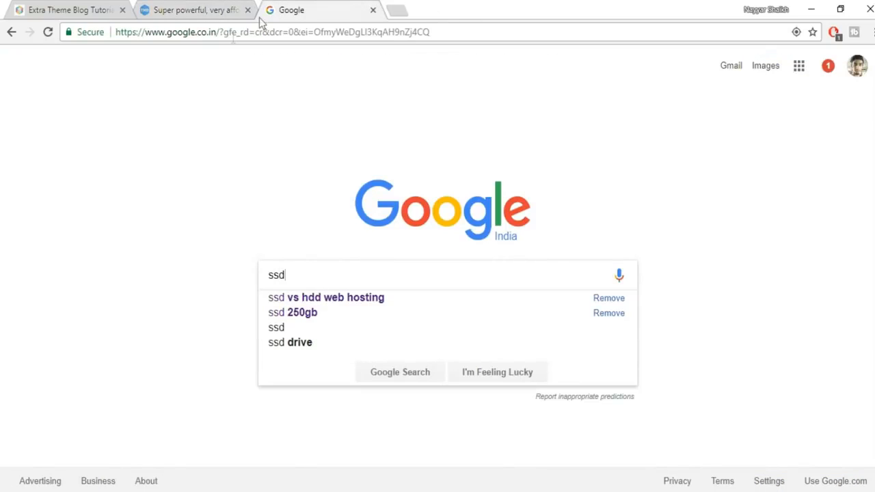
pyautogui.click(353, 302)
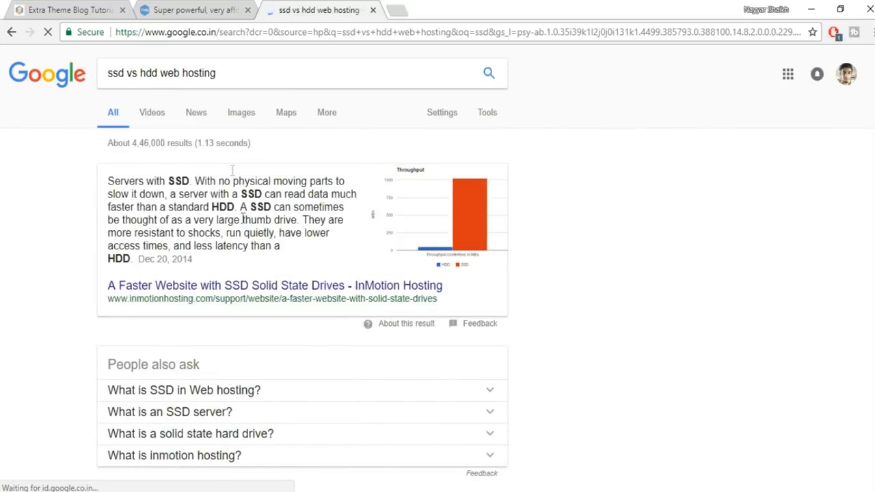
pyautogui.click(237, 118)
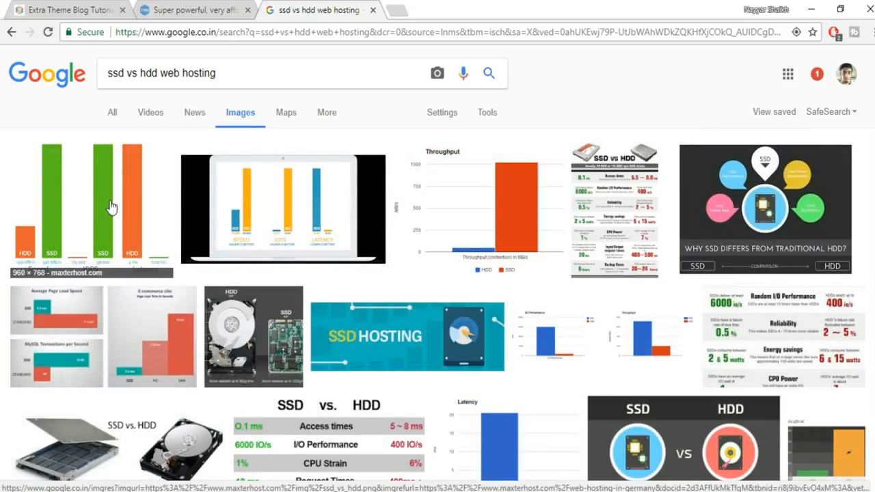
pyautogui.click(112, 205)
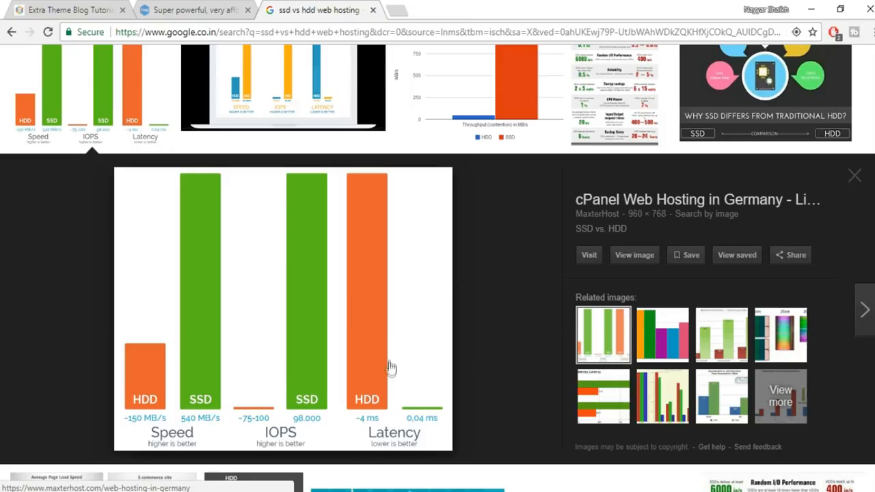
pyautogui.scroll(2, 559, 379)
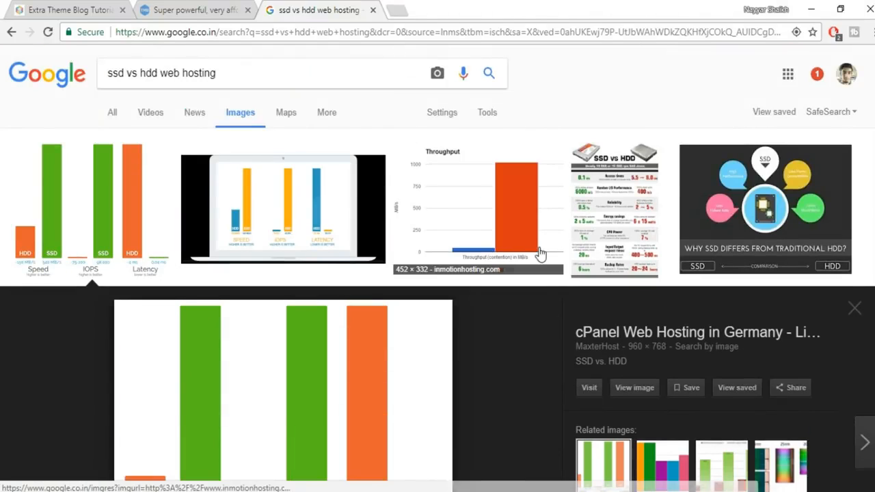
# - Return to TMDHosting, check the Rain Cloud price, and scroll to the plans' Sign Up buttons
pyautogui.click(229, 8)
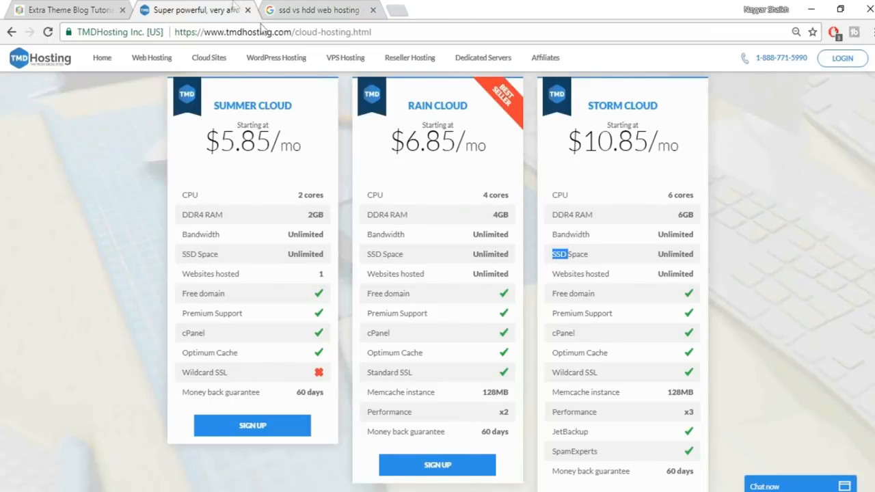
pyautogui.moveTo(408, 145); pyautogui.dragTo(495, 155)
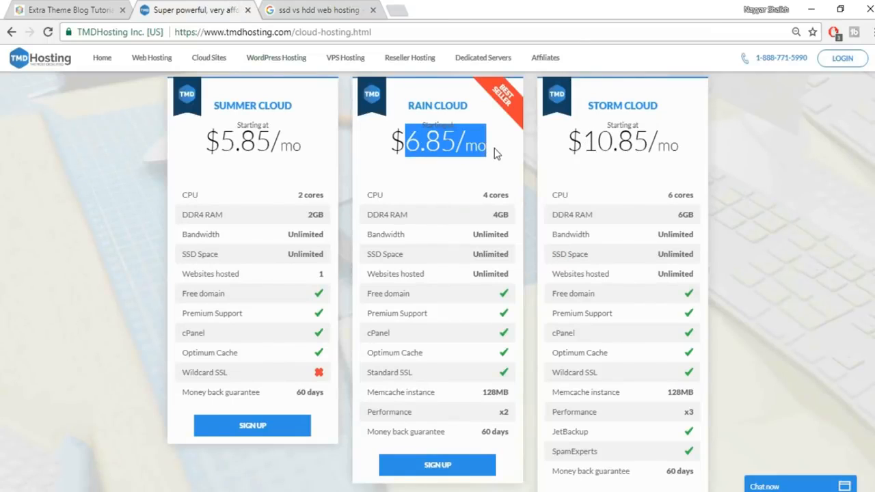
pyautogui.click(496, 154)
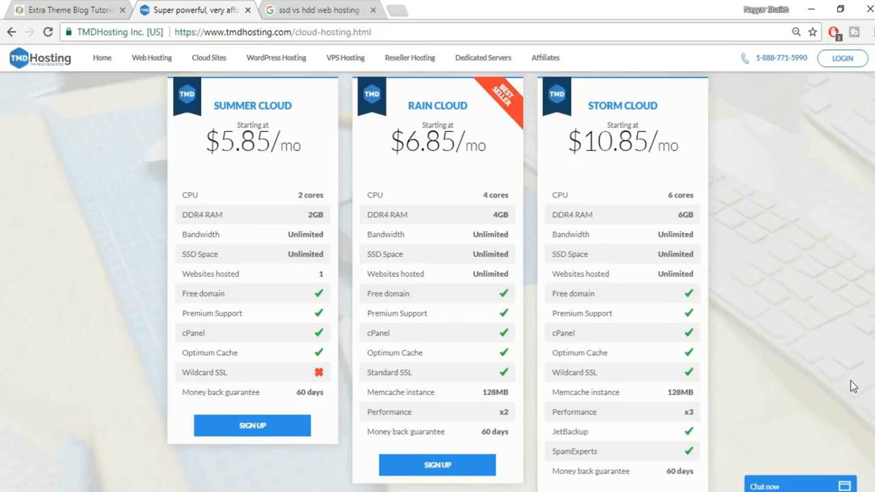
pyautogui.scroll(-1, 850, 383)
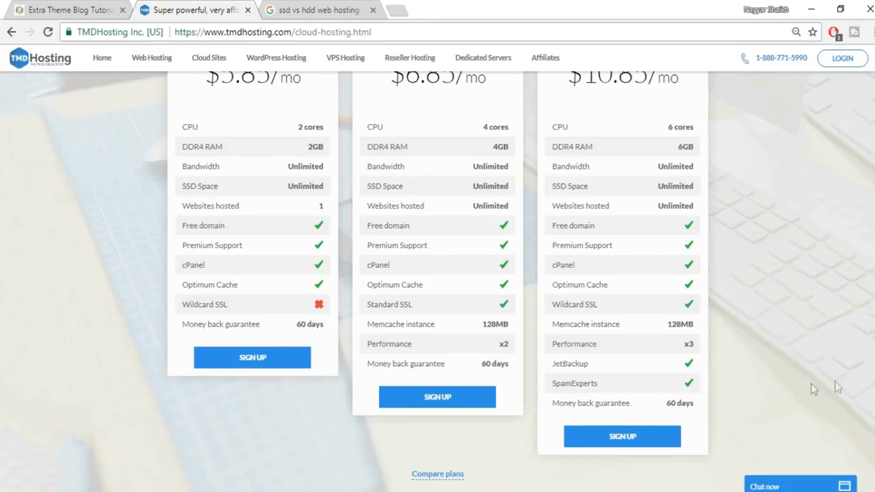
pyautogui.scroll(2, 622, 246)
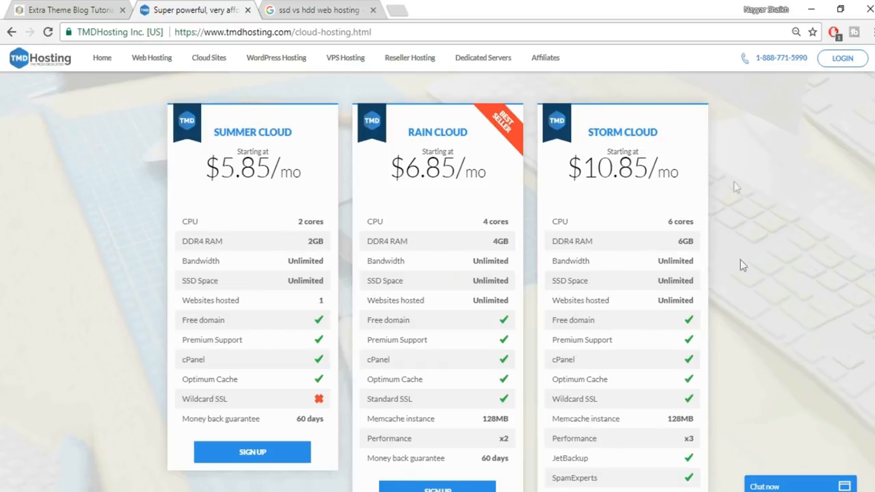
pyautogui.scroll(-3, 742, 287)
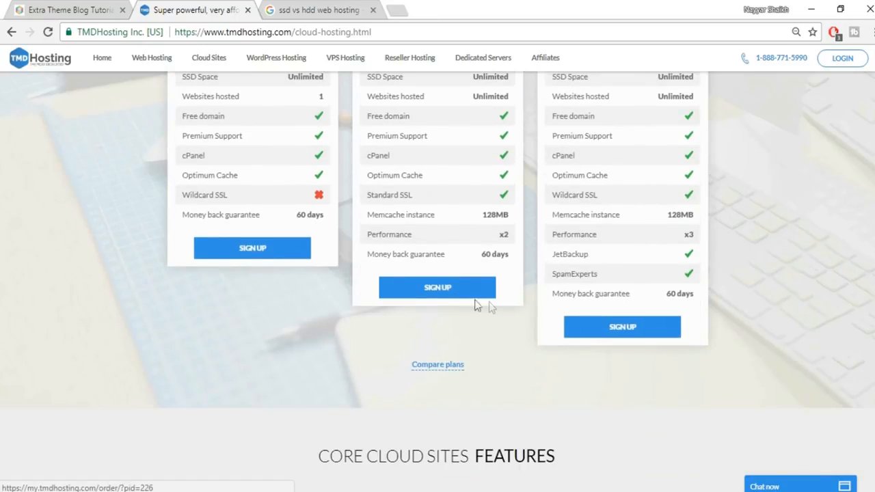
pyautogui.scroll(4, 743, 356)
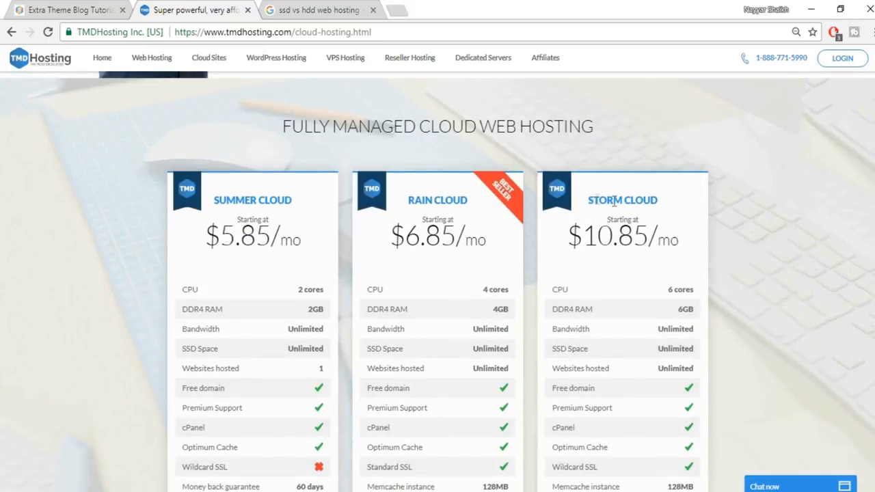
pyautogui.scroll(-4, 740, 319)
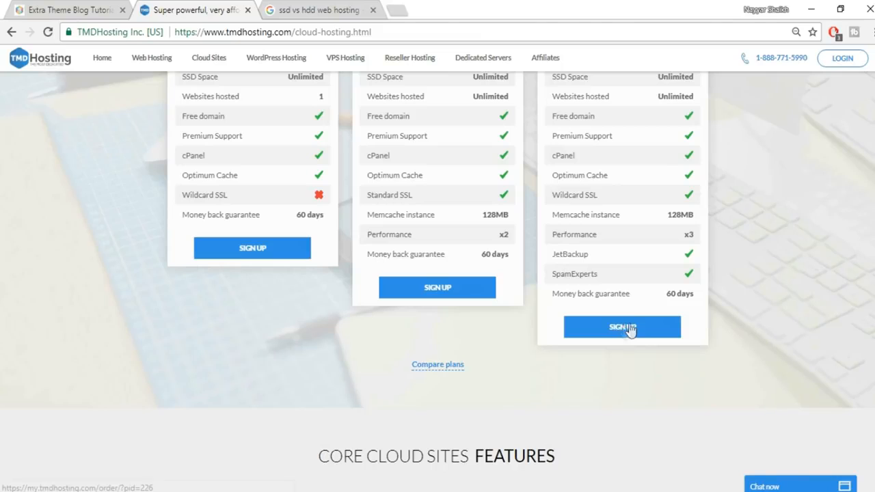
# - Sign up for Storm Cloud with a new free domain name and scroll to the payment details
pyautogui.click(624, 328)
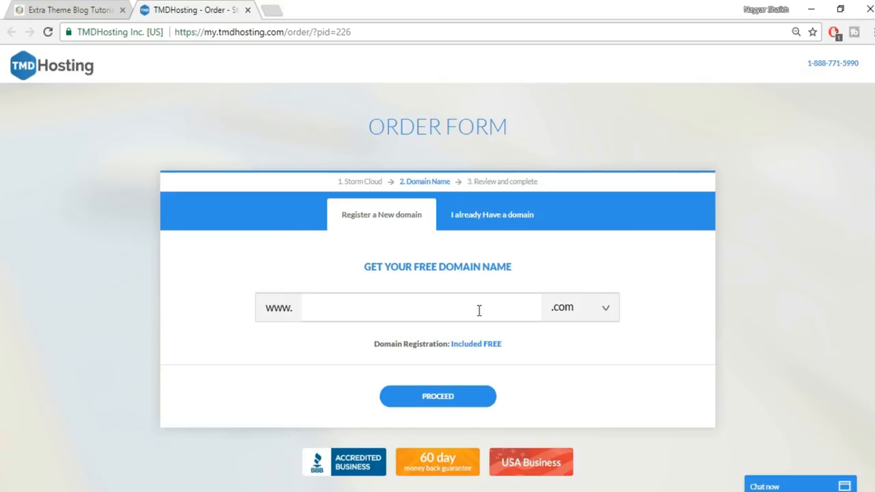
pyautogui.write('nayyarshaikj2')
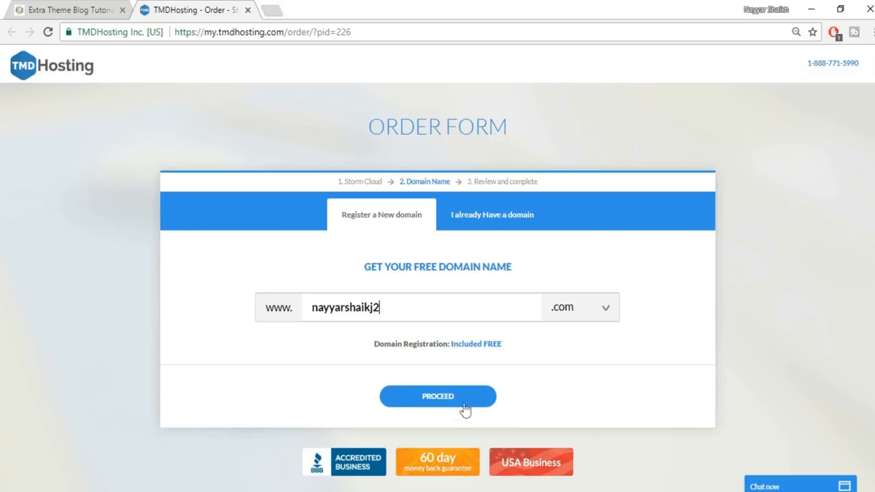
pyautogui.click(428, 400)
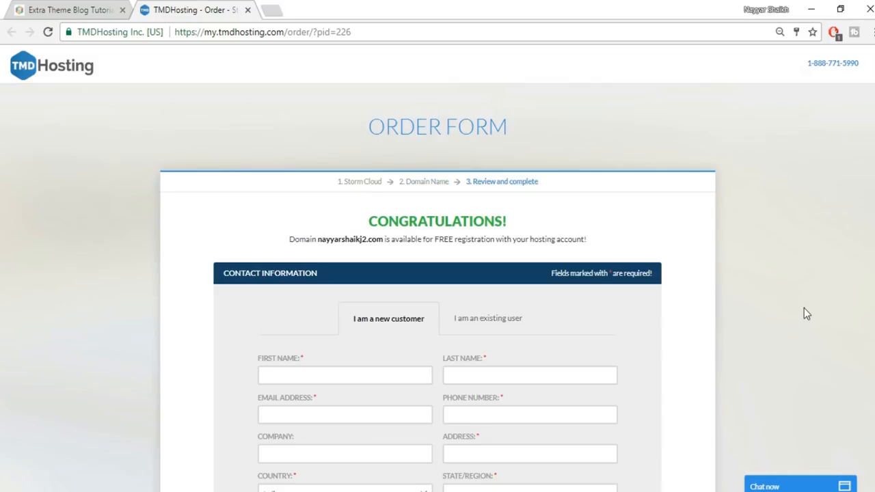
pyautogui.scroll(-3, 776, 267)
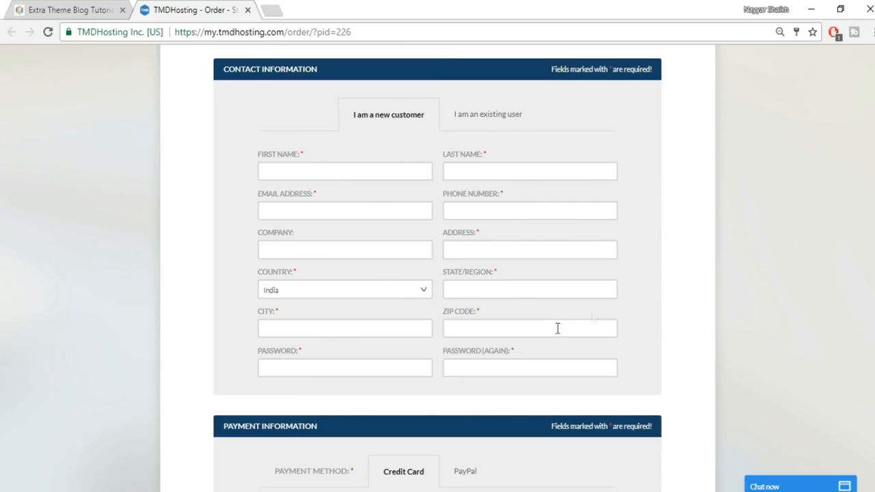
pyautogui.scroll(-4, 731, 274)
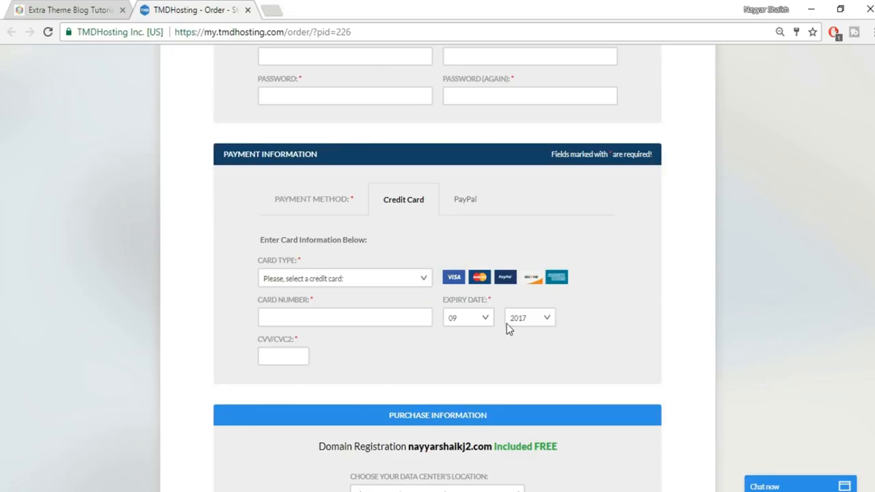
# - Select PayPal under Payment Information and scroll down to Purchase Information
pyautogui.click(467, 207)
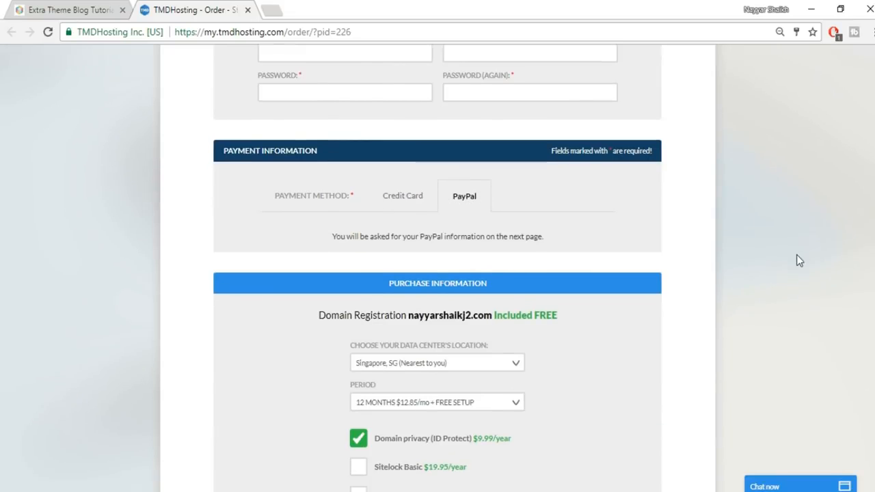
pyautogui.scroll(-3, 797, 254)
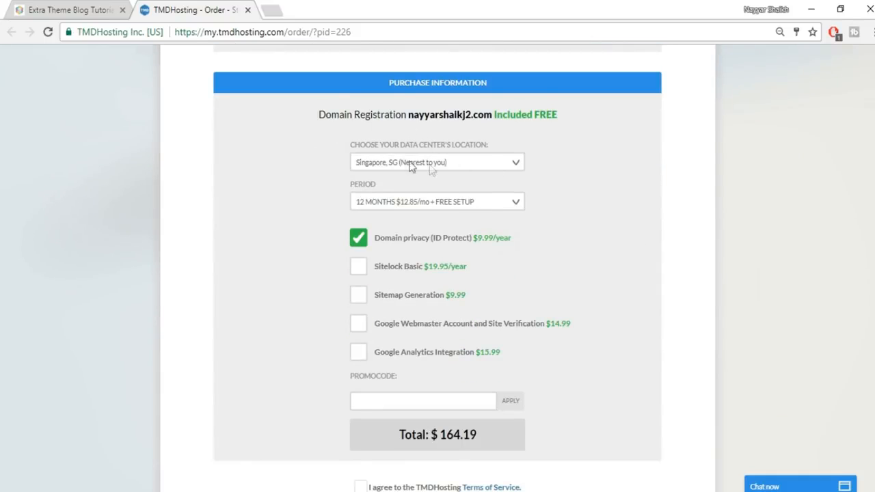
# - Keep Singapore as the data center and 12 months as the billing period
pyautogui.click(489, 163)
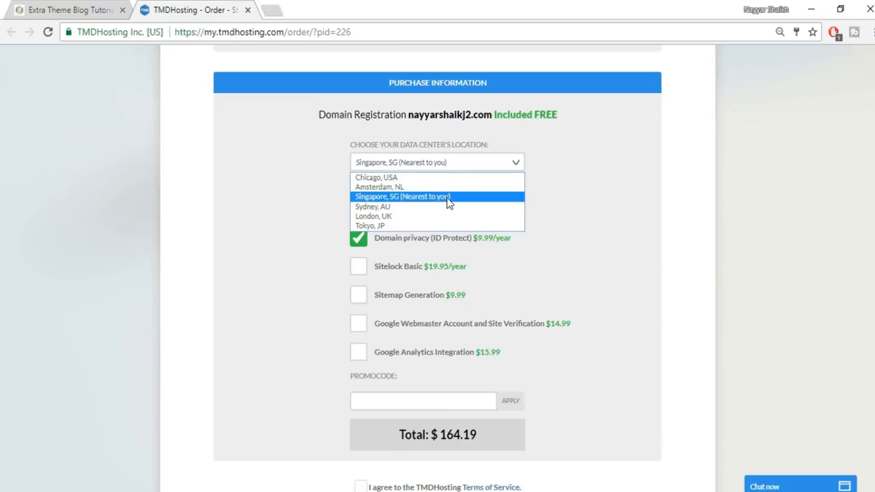
pyautogui.click(589, 197)
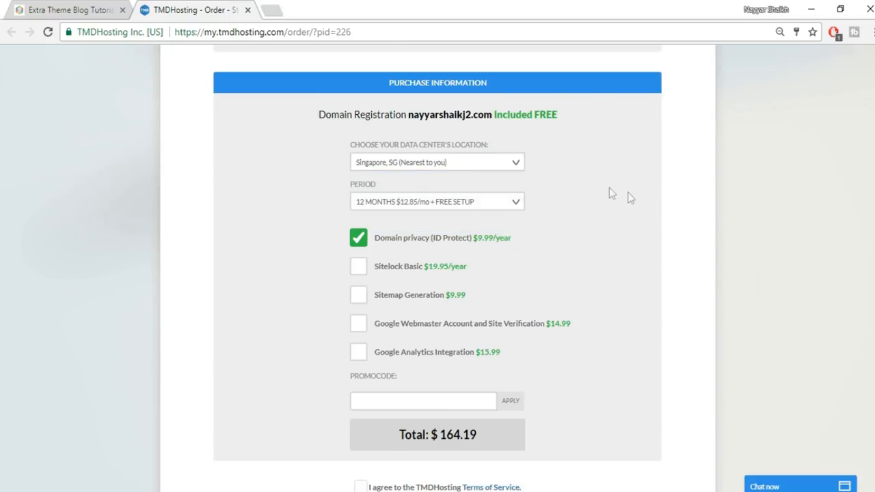
pyautogui.click(430, 205)
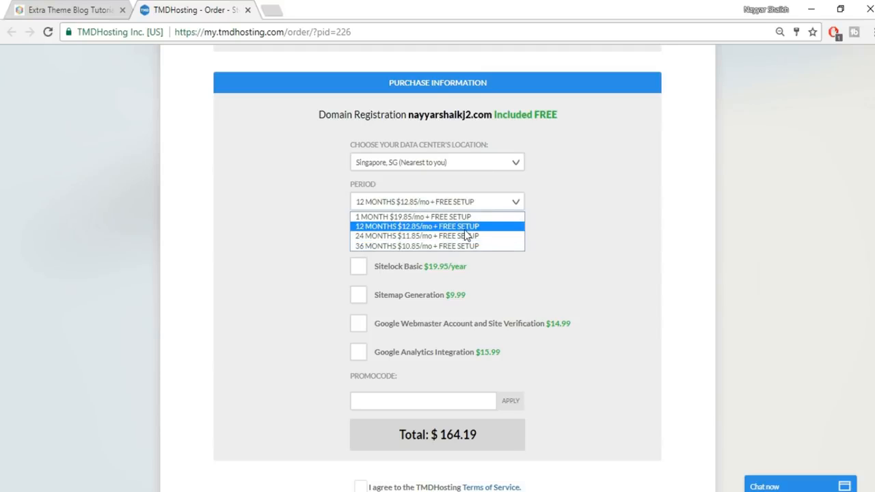
pyautogui.click(438, 228)
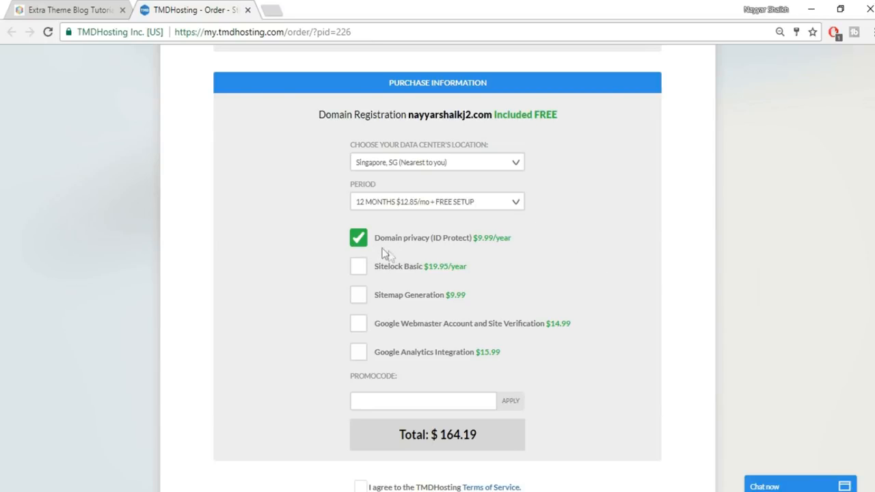
# - Turn off the Domain privacy add-on, dropping the order total to $154.20
pyautogui.click(358, 243)
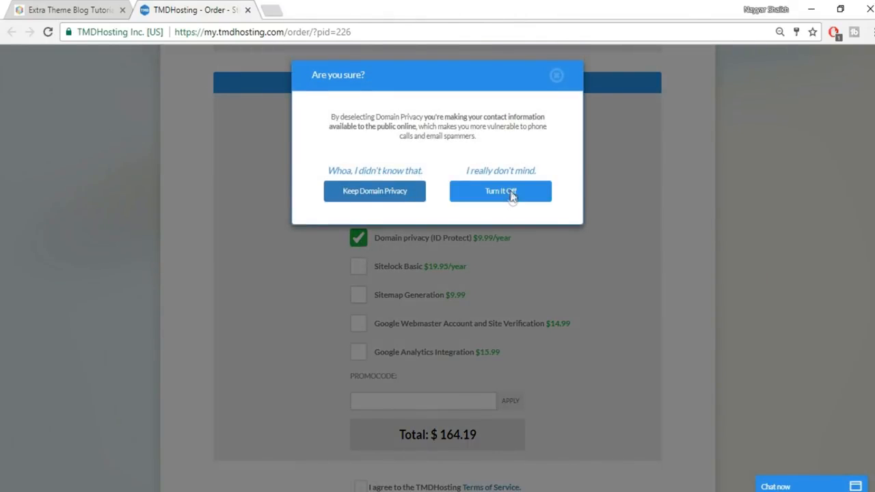
pyautogui.click(464, 193)
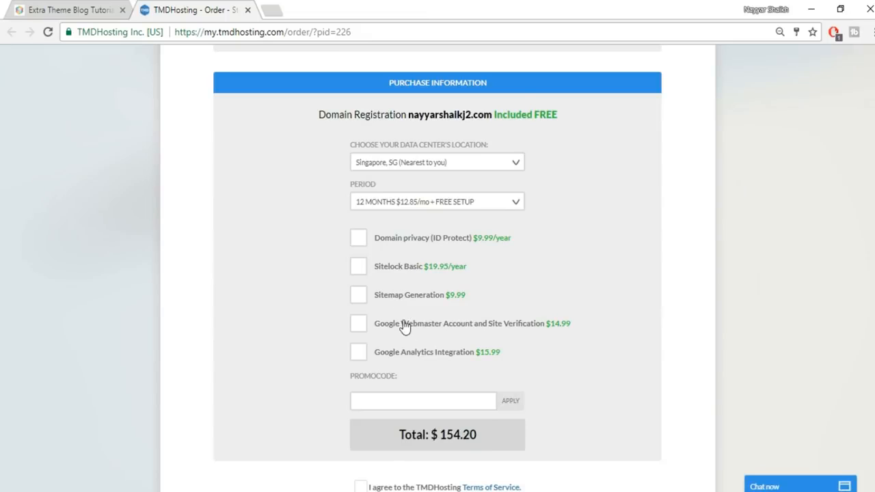
pyautogui.scroll(-2, 607, 287)
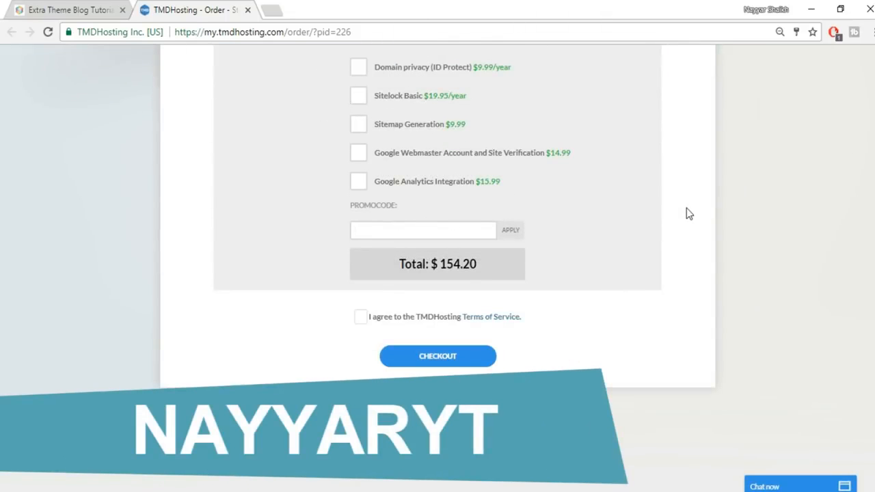
# - Apply the promo code for 7% off ($143.41 total) and accept the TMDHosting Terms of Service
pyautogui.write('nayyaryt')
pyautogui.click(511, 232)
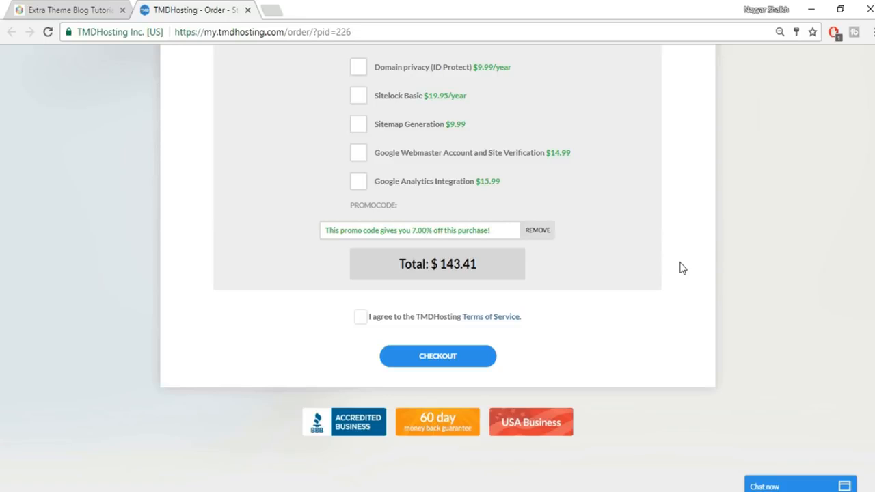
pyautogui.click(361, 321)
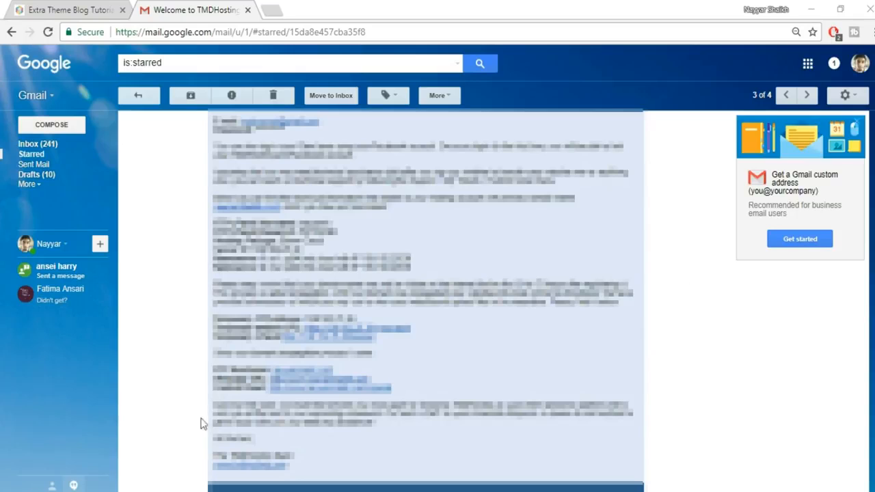
# - Open the email's cPanel link in a new tab and autofill the saved cPanel username and password
pyautogui.rightClick(308, 392)
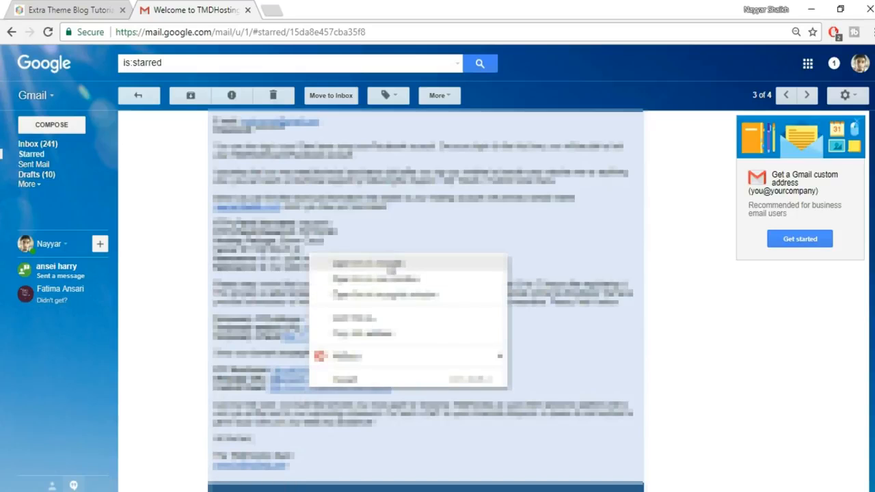
pyautogui.click(391, 263)
pyautogui.click(313, 9)
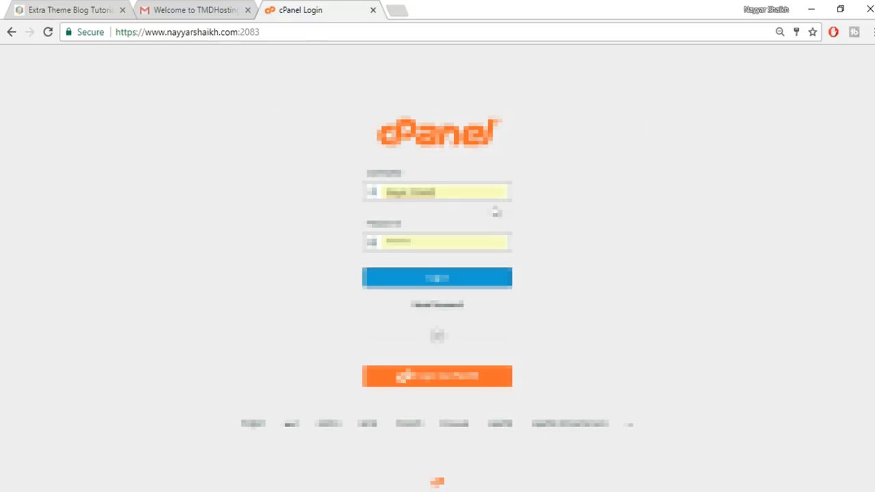
pyautogui.click(142, 8)
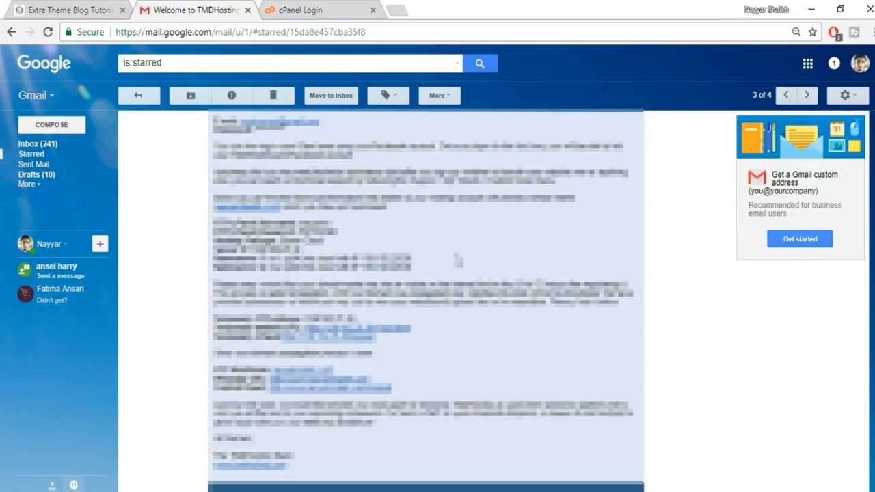
pyautogui.click(345, 9)
pyautogui.doubleClick(408, 192)
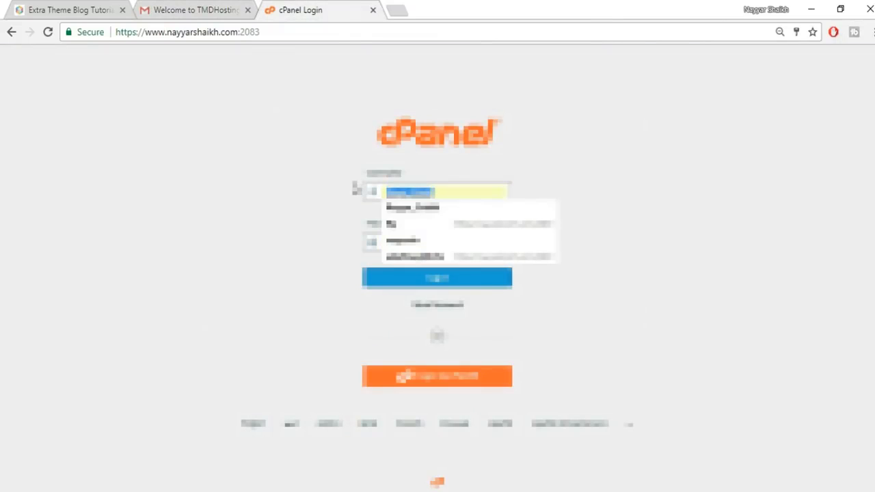
pyautogui.click(410, 240)
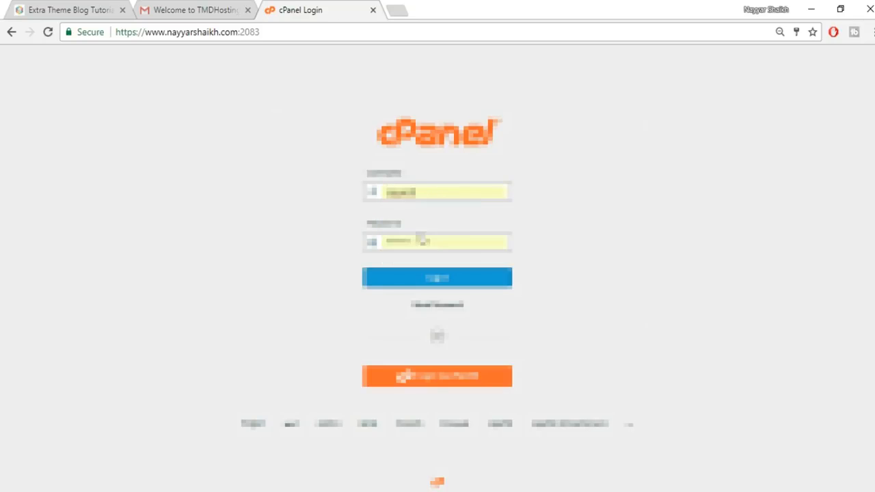
# - Log in to cPanel and launch the WordPress installer from Softaculous Apps Installer
pyautogui.click(411, 283)
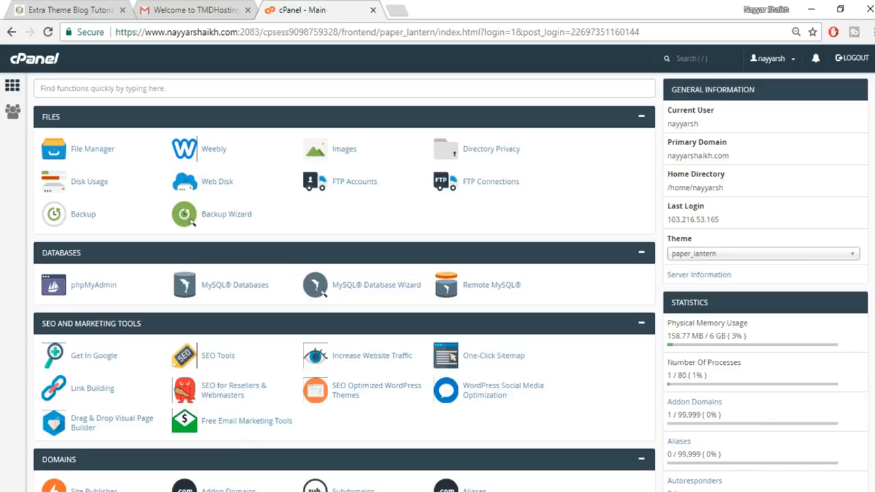
pyautogui.scroll(-12, 342, 274)
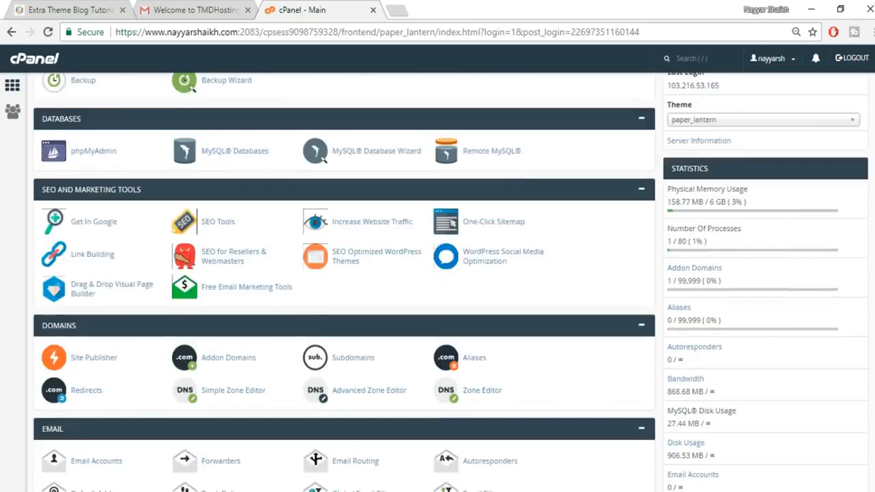
pyautogui.scroll(-4, 93, 318)
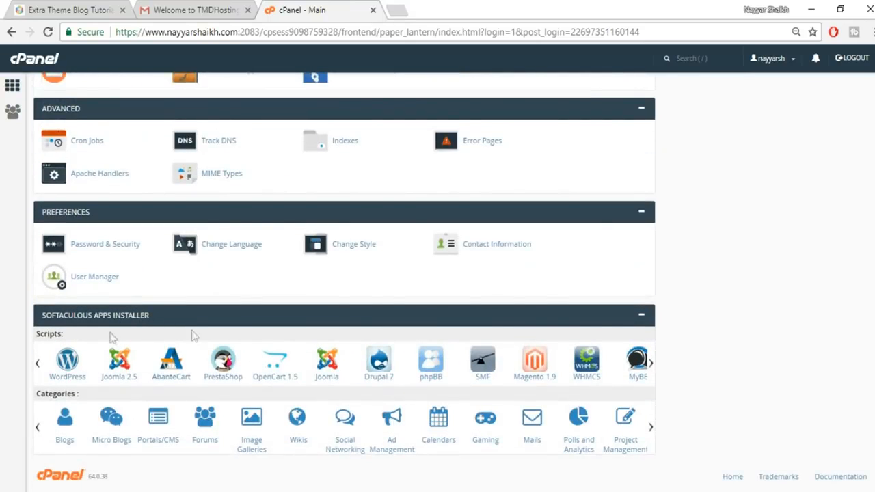
pyautogui.click(72, 376)
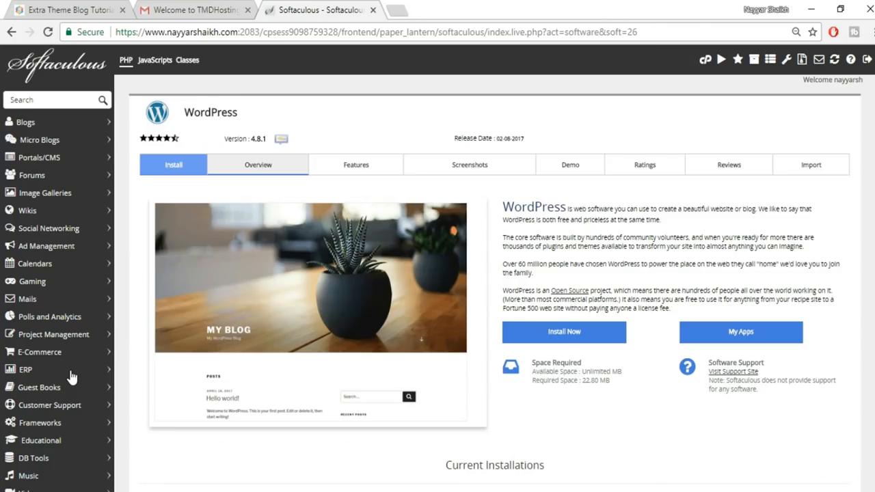
# - Start a new WordPress install targeting the extra.nayyarshaikh.com domain
pyautogui.scroll(-3, 727, 354)
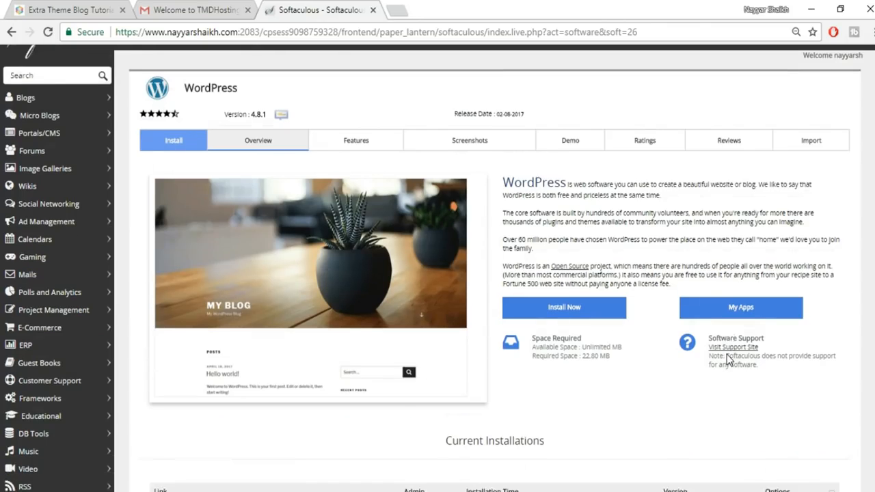
pyautogui.scroll(3, 726, 354)
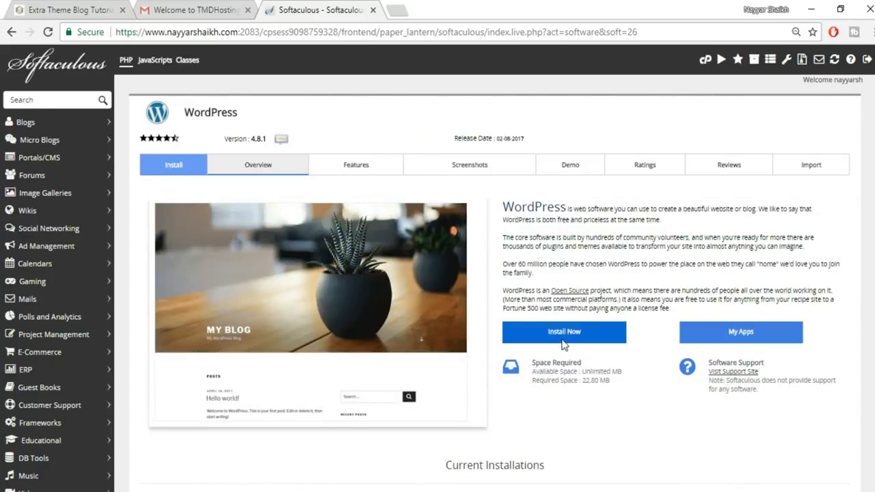
pyautogui.click(585, 335)
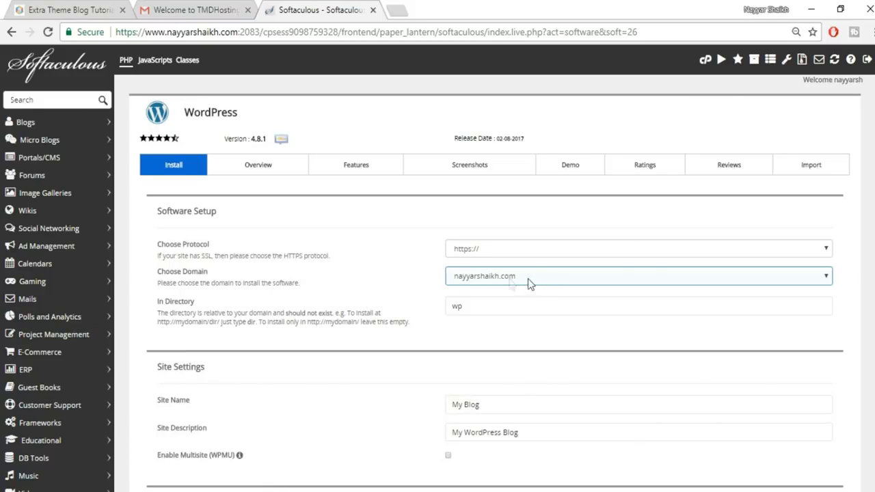
pyautogui.click(542, 278)
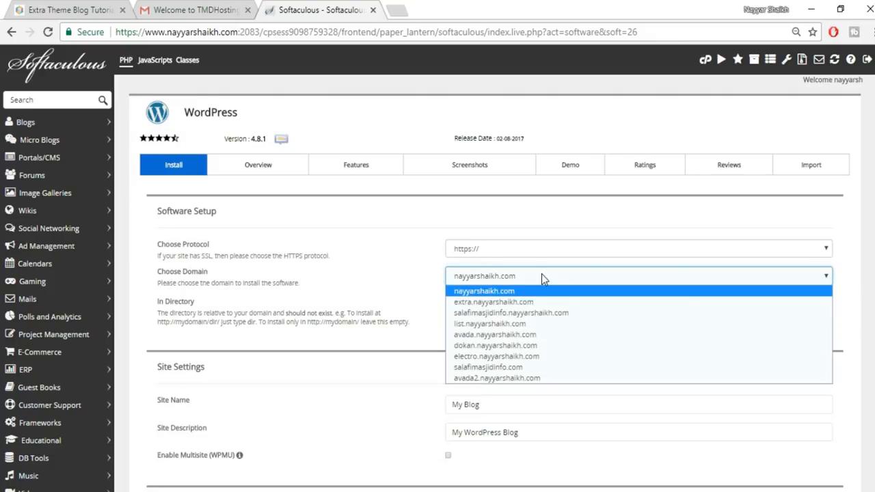
pyautogui.click(542, 276)
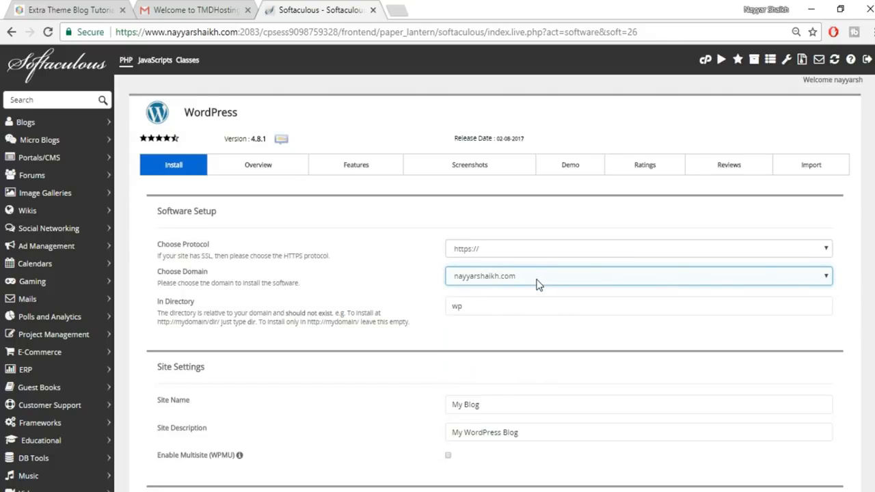
pyautogui.click(536, 283)
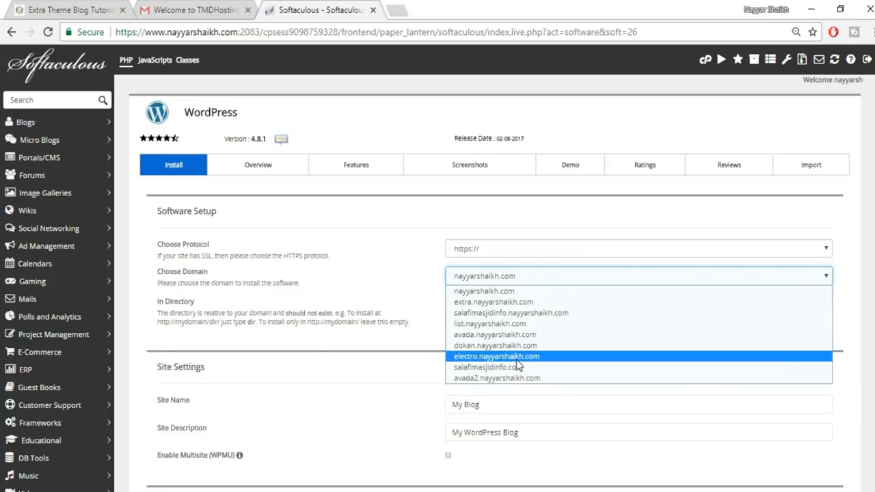
pyautogui.click(498, 302)
# - Delete the default 'wp' install directory so WordPress goes in the subdomain root
pyautogui.moveTo(479, 307); pyautogui.dragTo(398, 316)
pyautogui.press('BackSpace')
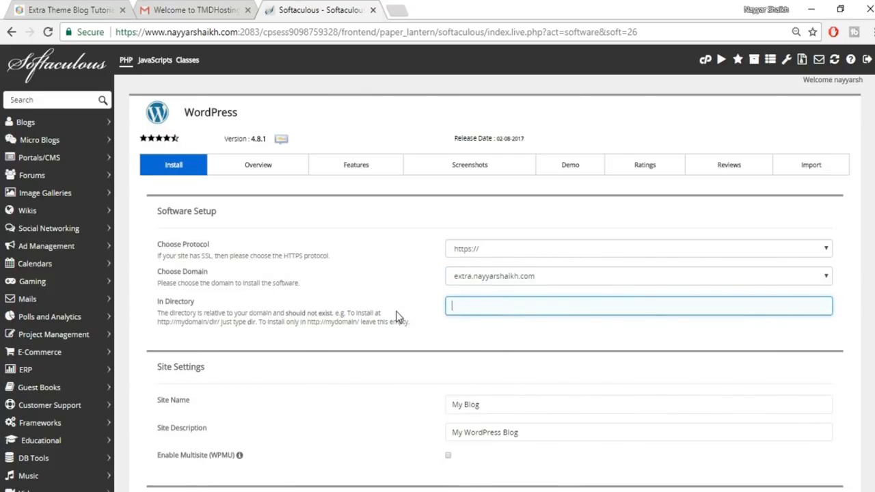
pyautogui.click(483, 322)
pyautogui.click(500, 307)
pyautogui.click(480, 333)
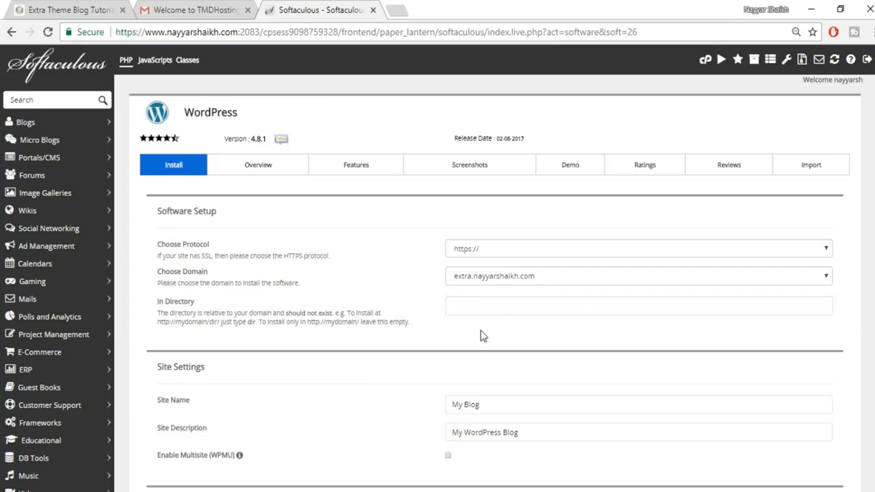
pyautogui.scroll(-3, 611, 356)
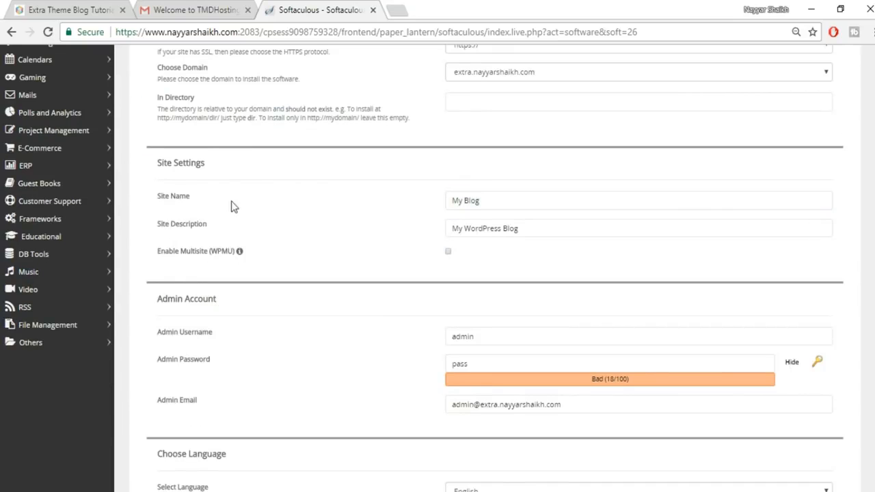
# - Review the site name and description fields, comparing against the Extra blog tab
pyautogui.click(550, 229)
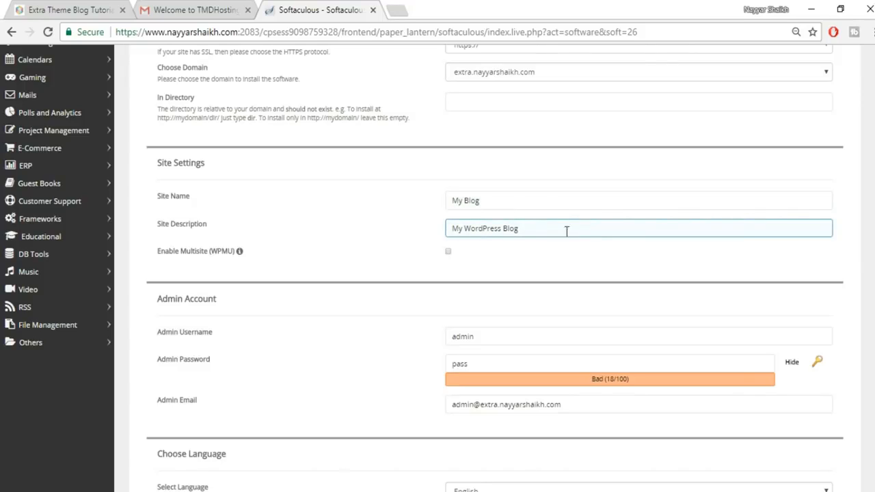
pyautogui.click(498, 200)
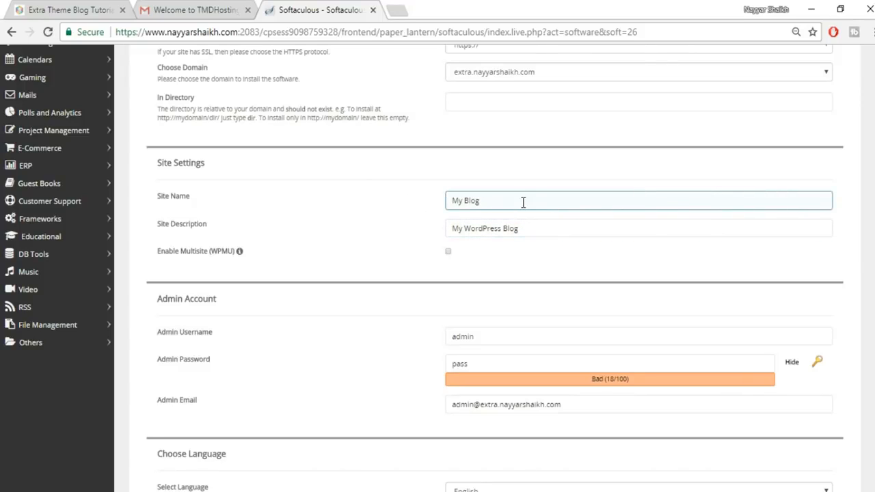
pyautogui.click(48, 10)
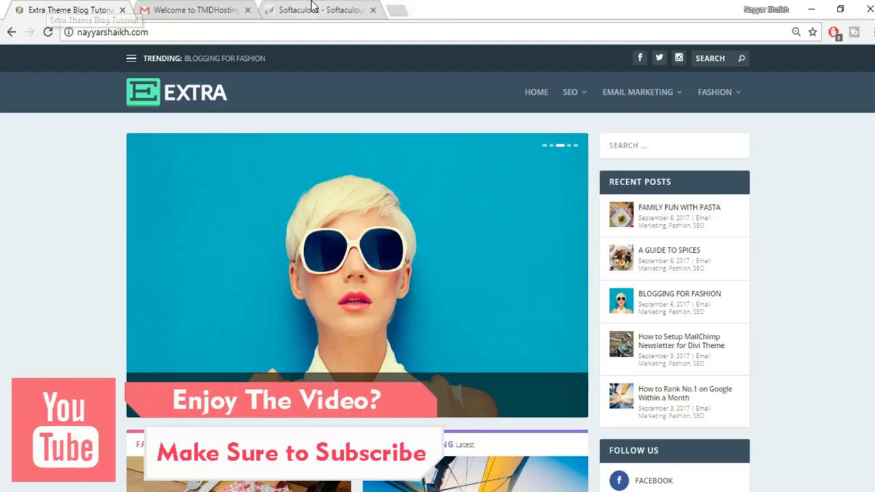
pyautogui.click(311, 9)
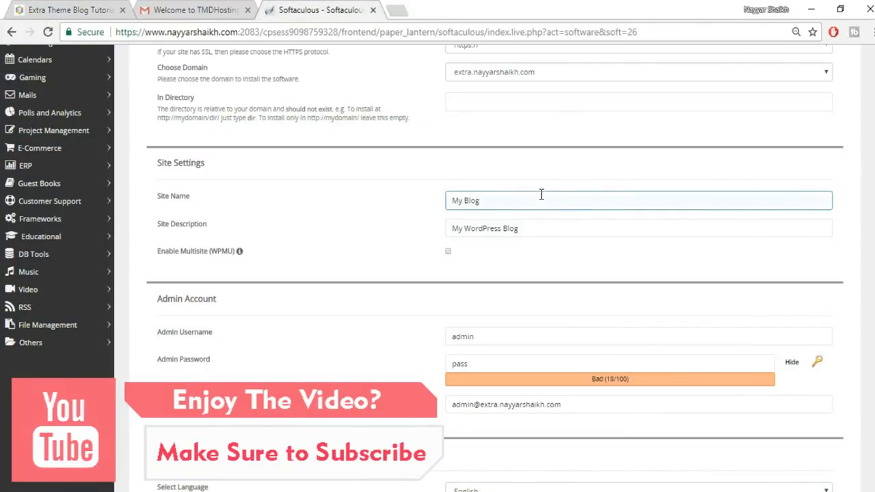
pyautogui.click(513, 227)
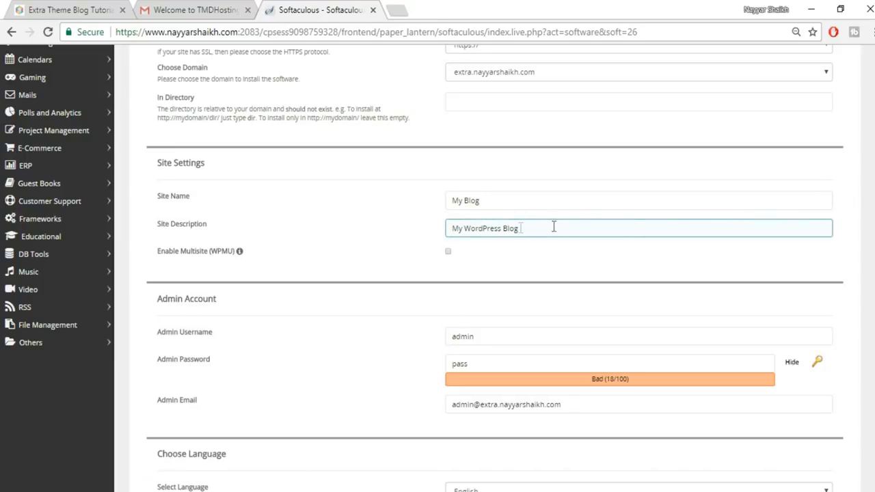
pyautogui.scroll(-1, 599, 287)
pyautogui.scroll(-1, 595, 289)
# - Replace the default admin username with the saved username suggestion
pyautogui.click(504, 200)
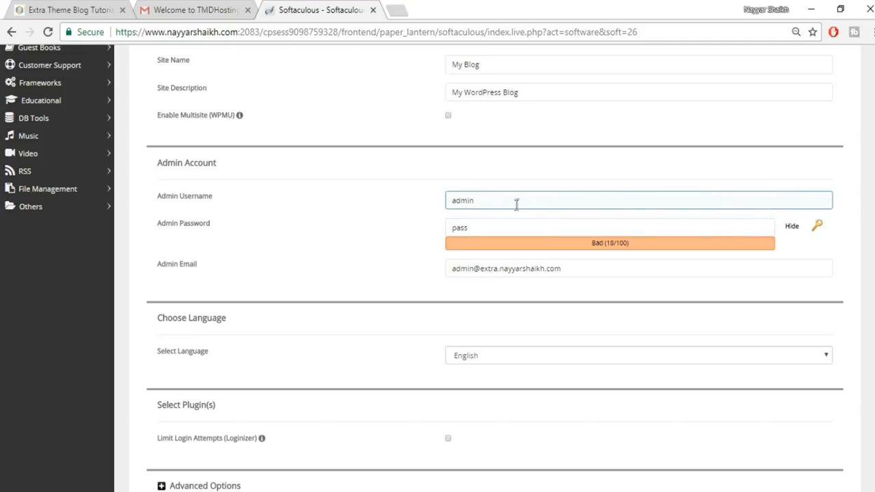
pyautogui.click(524, 217)
pyautogui.click(515, 197)
pyautogui.moveTo(515, 197); pyautogui.dragTo(435, 207)
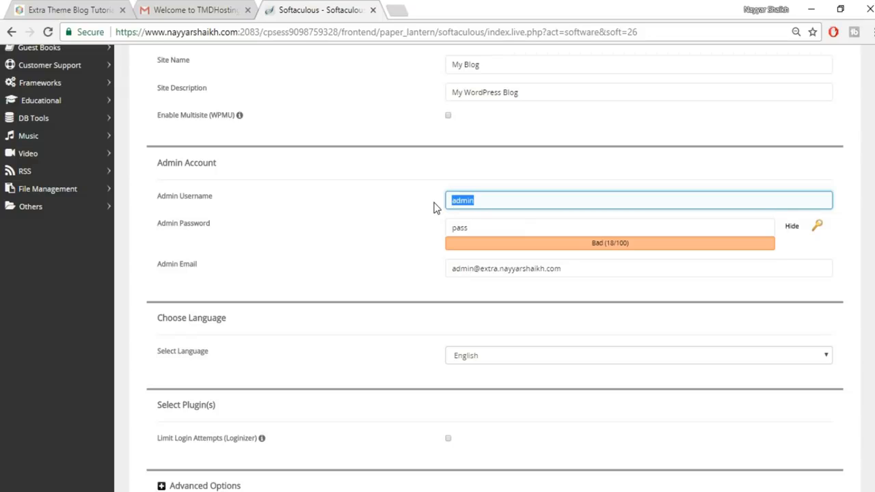
pyautogui.press('BackSpace')
pyautogui.write('N')
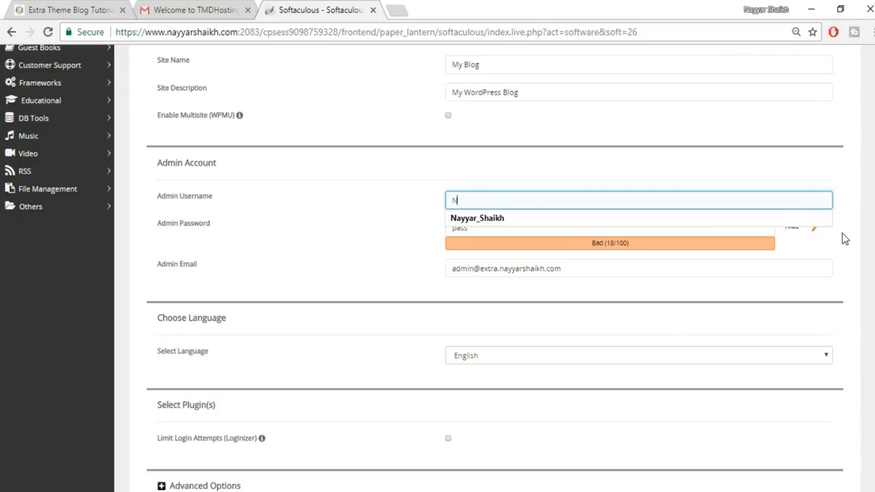
pyautogui.click(680, 229)
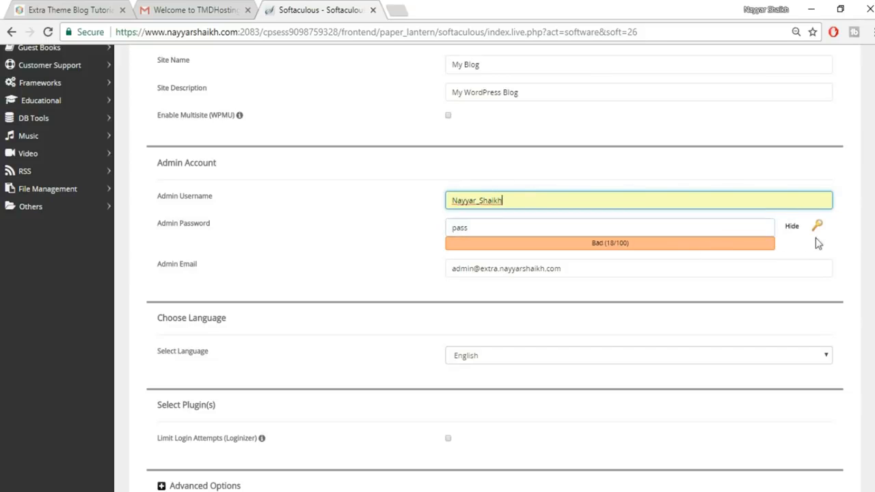
# - Enter a new admin password and fill the admin e-mail from the autofill suggestion
pyautogui.click(791, 226)
pyautogui.doubleClick(585, 232)
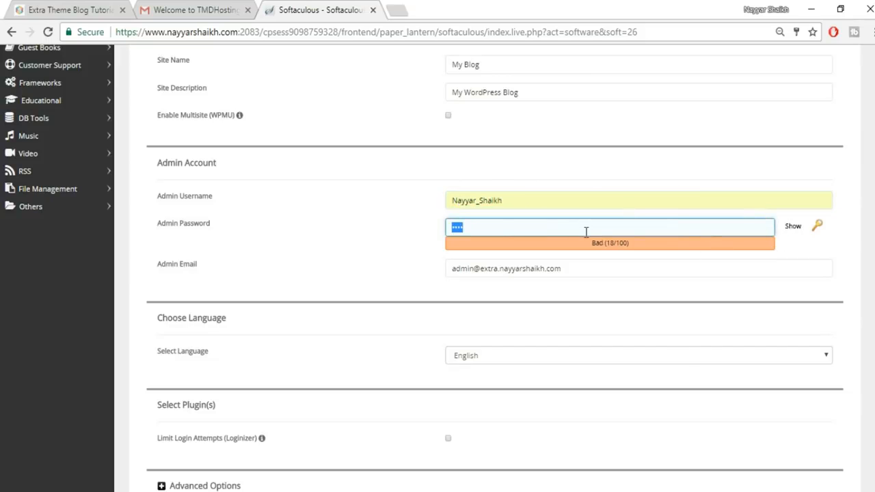
pyautogui.write('••••')
pyautogui.moveTo(615, 267); pyautogui.dragTo(414, 264)
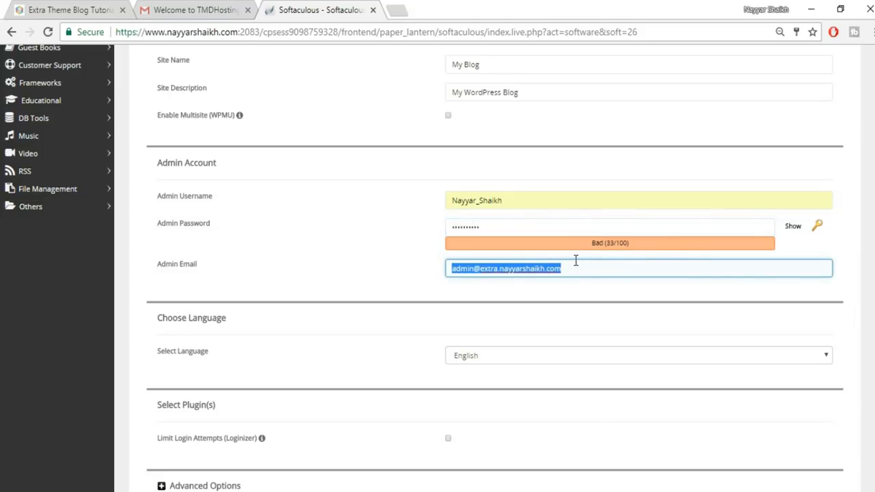
pyautogui.write('r')
pyautogui.click(540, 286)
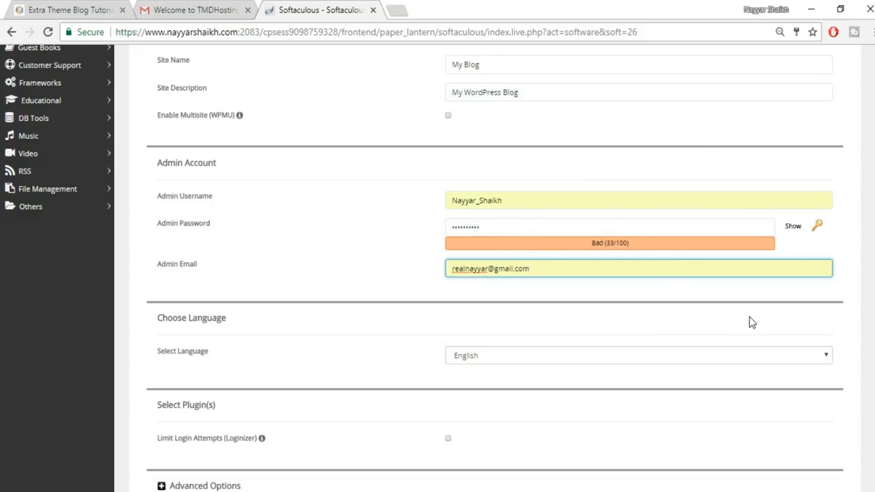
pyautogui.scroll(-7, 749, 317)
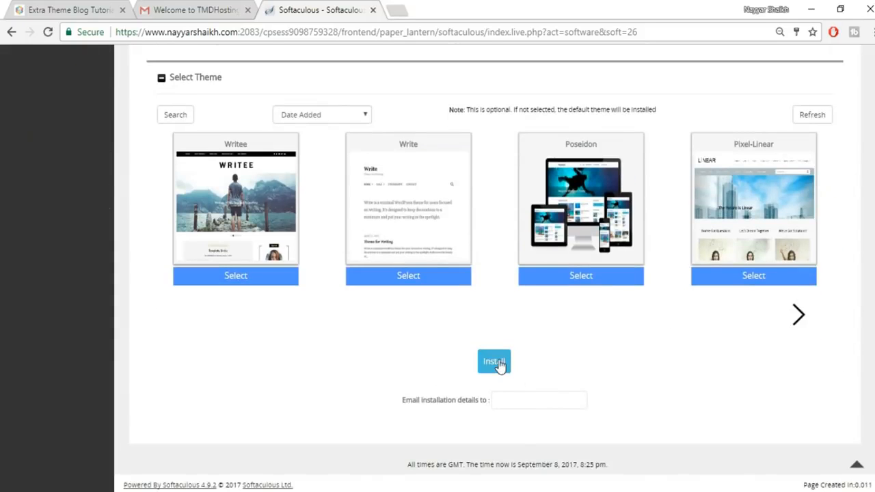
# - Run the WordPress install and open its Administrative URL dashboard in a new tab
pyautogui.click(499, 363)
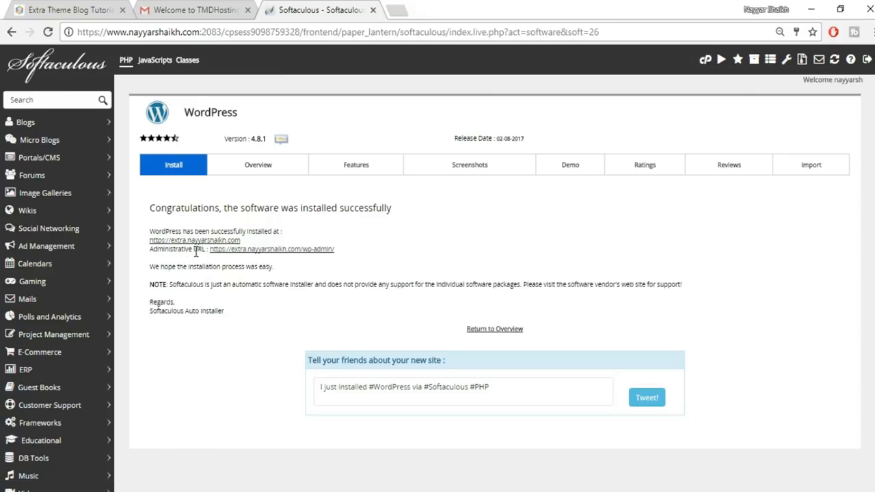
pyautogui.rightClick(298, 258)
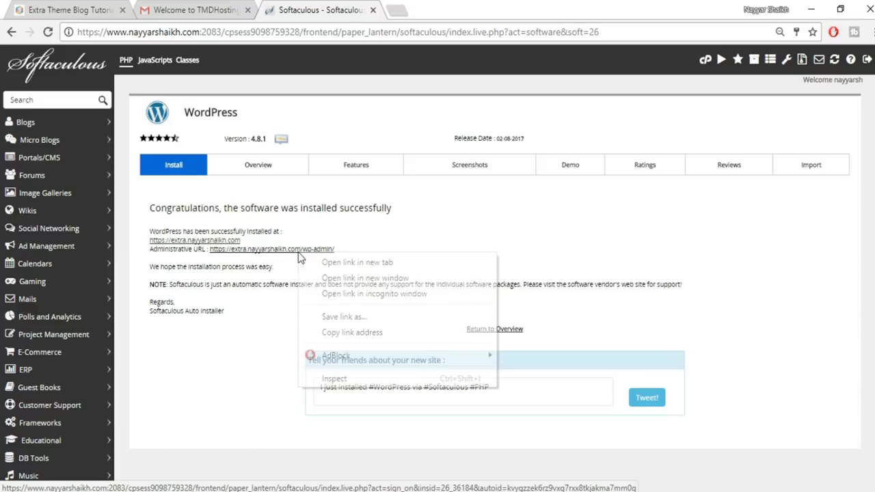
pyautogui.click(336, 265)
pyautogui.hotkey('ctrl', 'Tab')
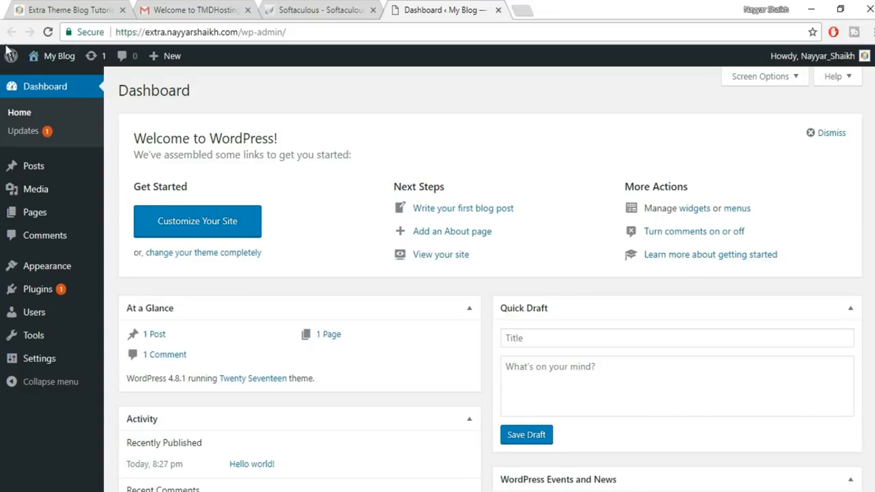
# - Open the My Blog front page via Visit Site in a new tab
pyautogui.moveTo(37, 58)
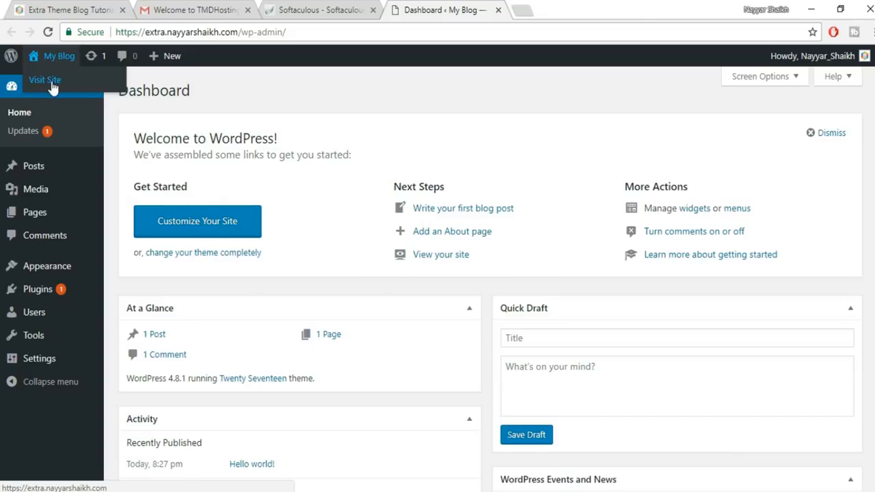
pyautogui.rightClick(53, 87)
pyautogui.click(89, 91)
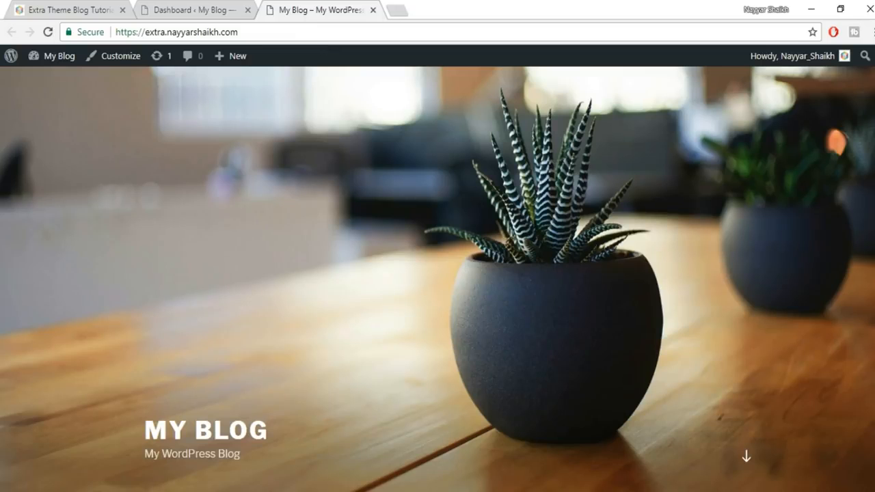
pyautogui.scroll(-15, 437, 279)
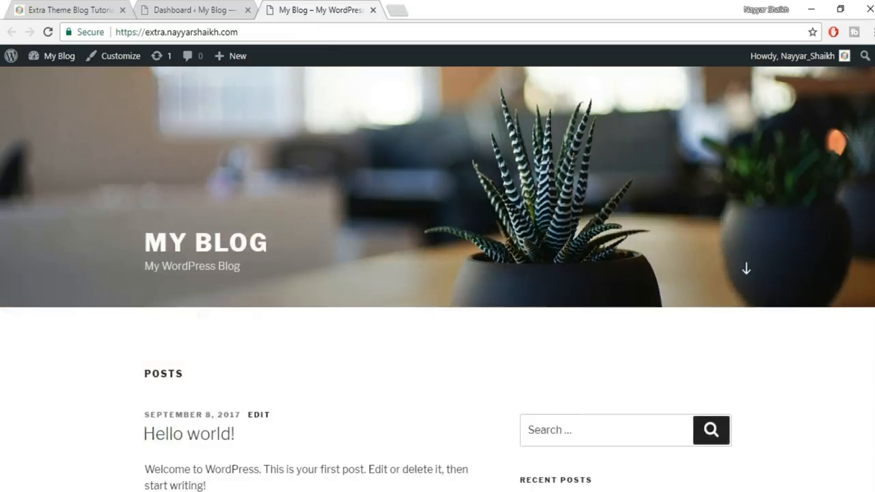
pyautogui.scroll(15, 729, 124)
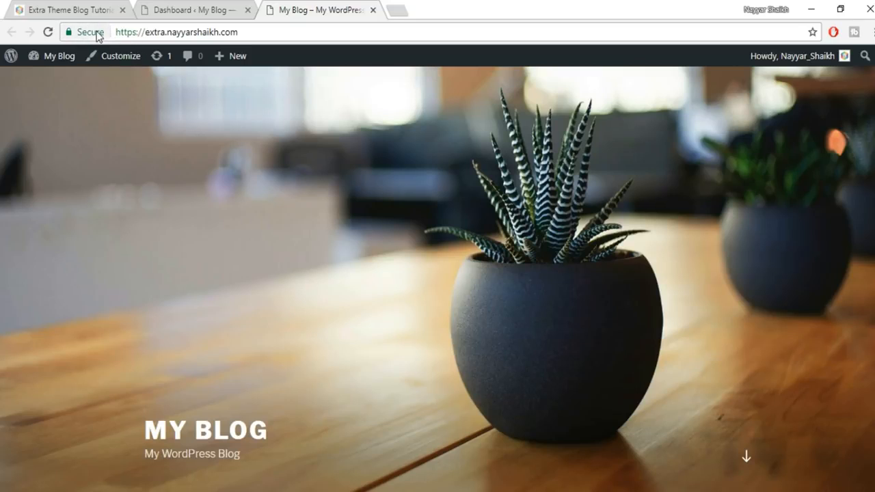
# - Compare the default Twenty Seventeen front page with the Extra demo site
pyautogui.click(188, 7)
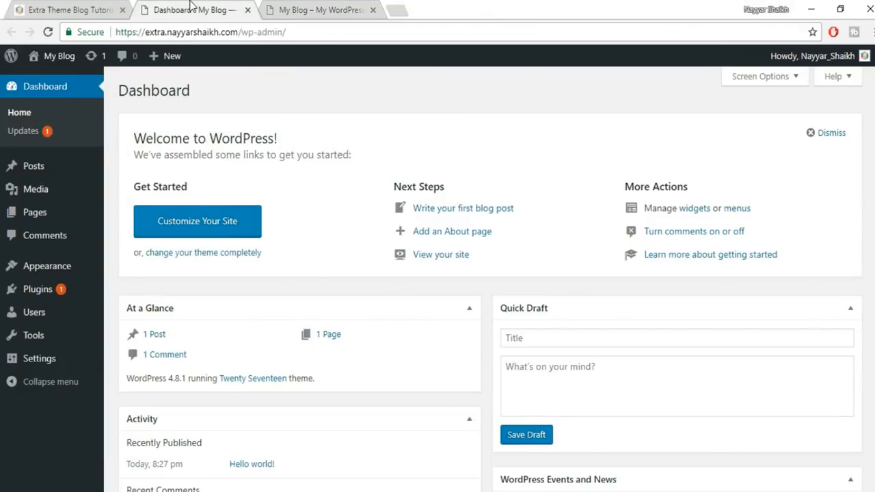
pyautogui.click(311, 8)
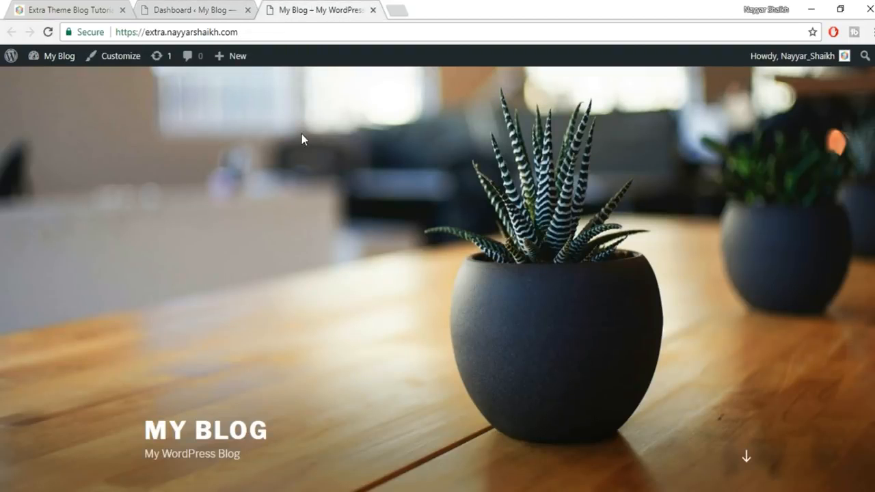
pyautogui.click(82, 9)
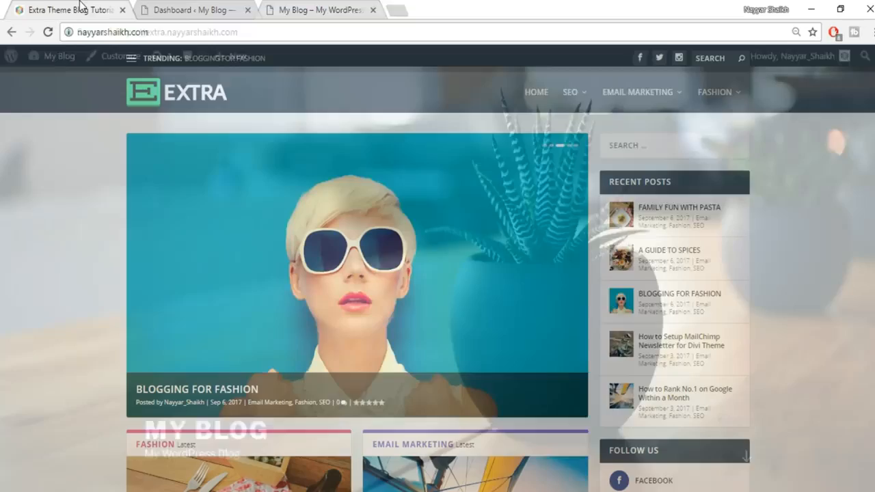
pyautogui.scroll(-6, 558, 209)
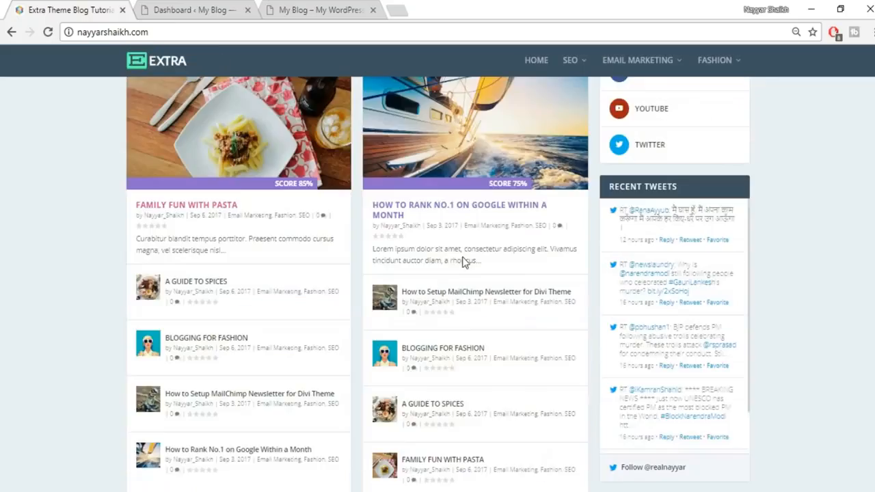
pyautogui.scroll(8, 462, 257)
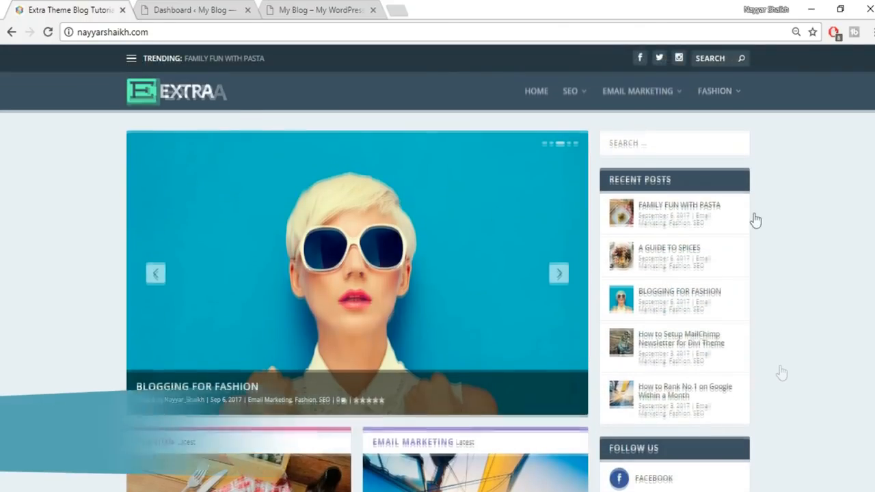
pyautogui.click(321, 10)
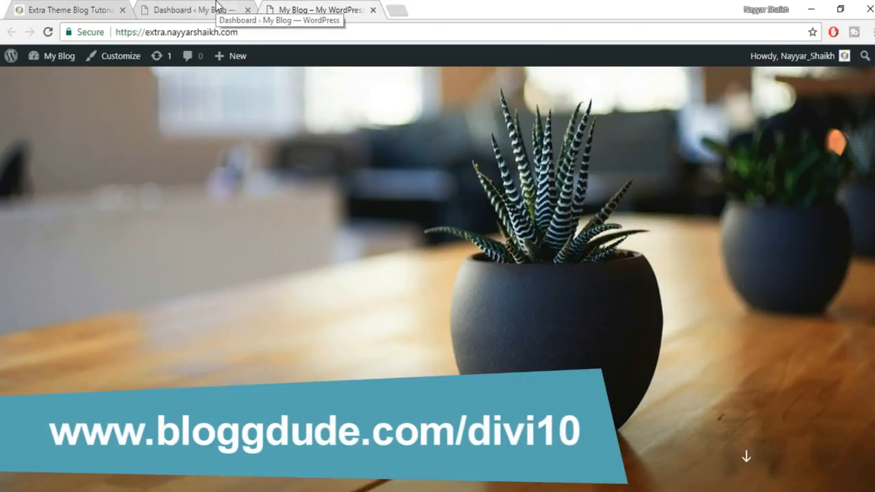
pyautogui.click(403, 11)
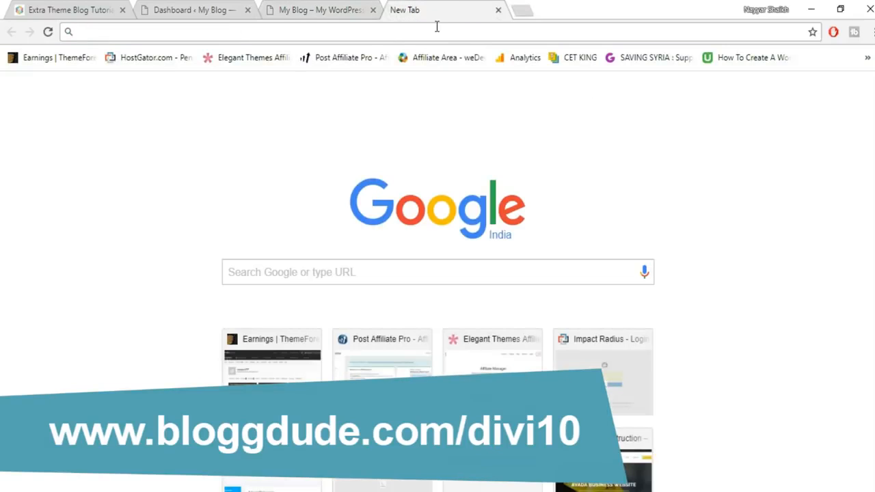
# - Load bloggdude.com/divi10 to reach the Elegant Themes 10% off page
pyautogui.write('bloggdude.com')
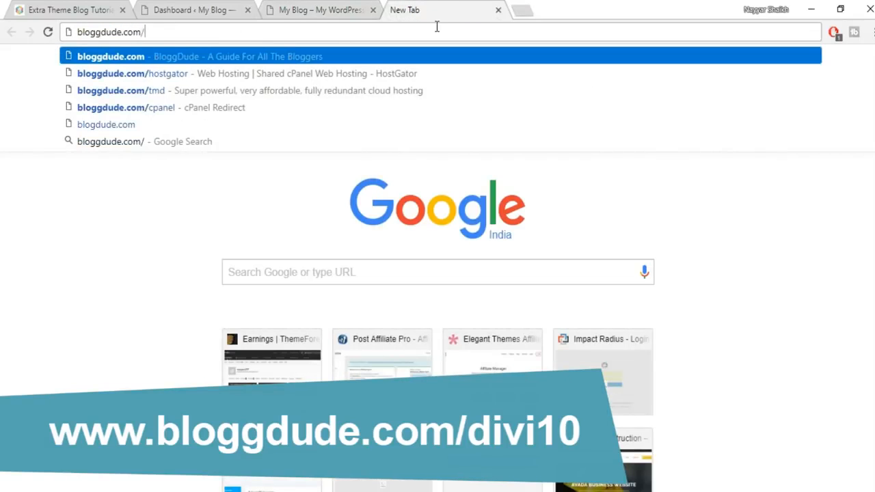
pyautogui.write('/divi')
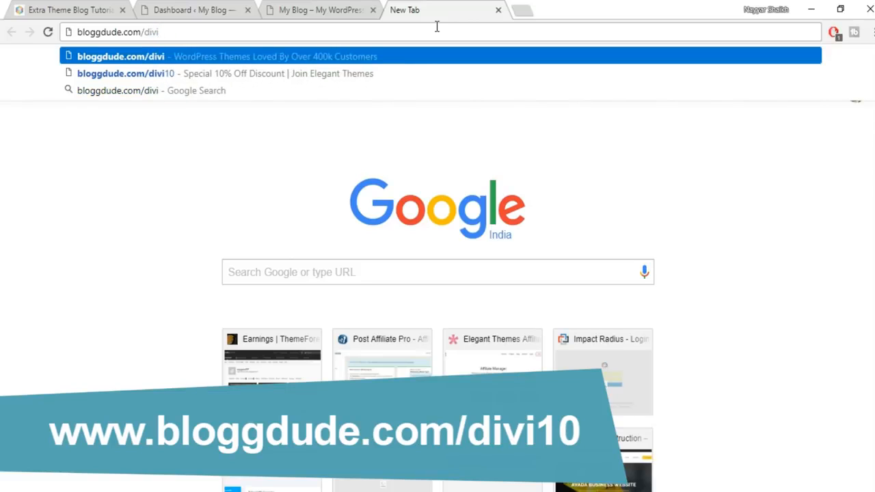
pyautogui.write('10')
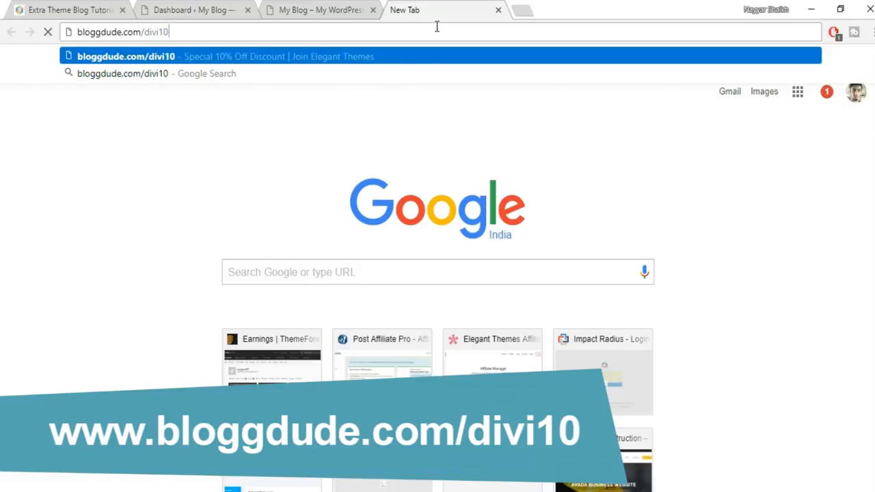
pyautogui.press('Return')
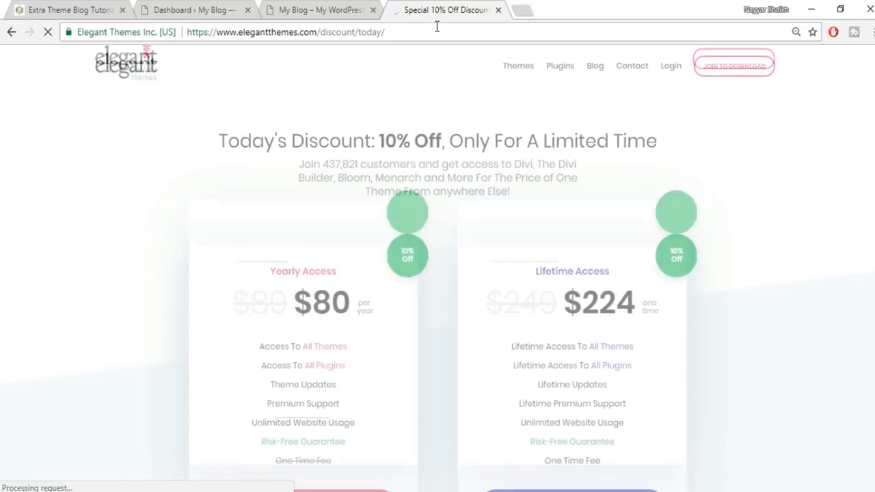
pyautogui.scroll(-3, 868, 241)
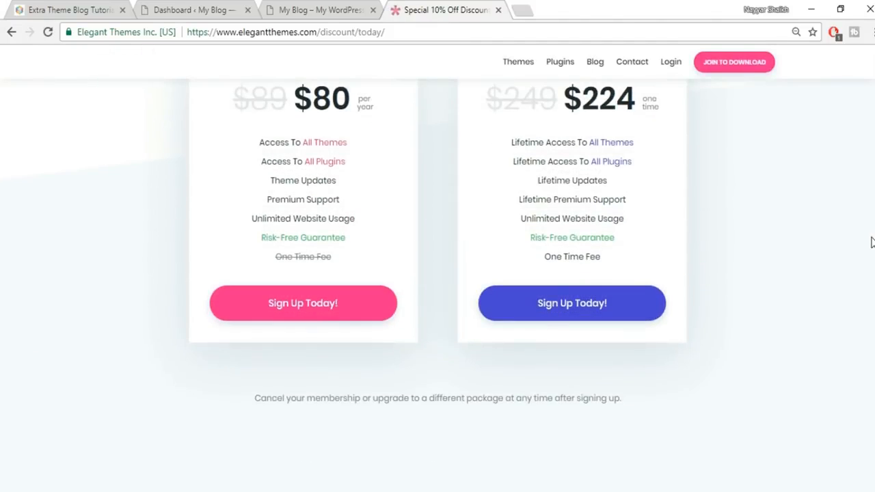
pyautogui.scroll(1, 868, 242)
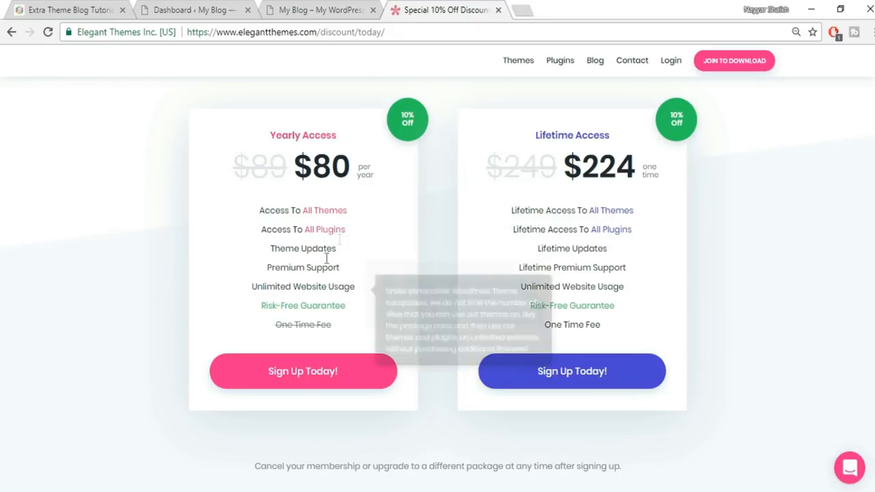
pyautogui.moveTo(332, 221)
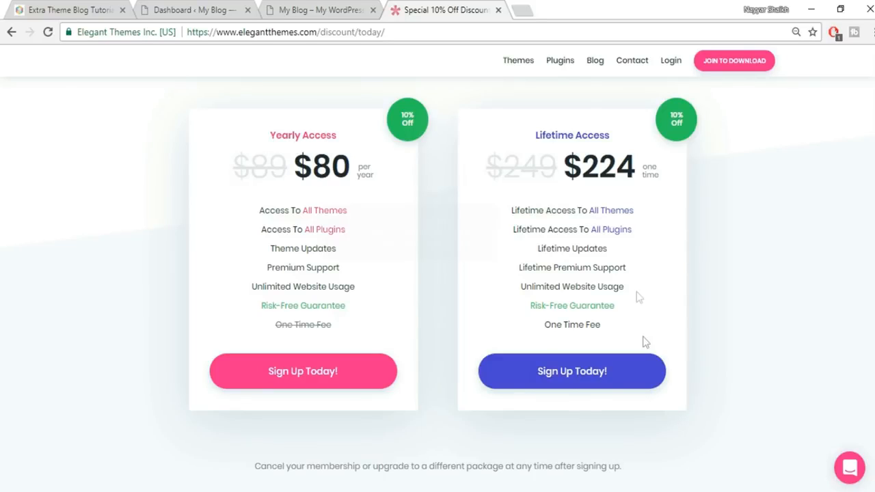
# - Open the $224 Lifetime Access registration form, then switch back to the Extra demo blog
pyautogui.click(583, 372)
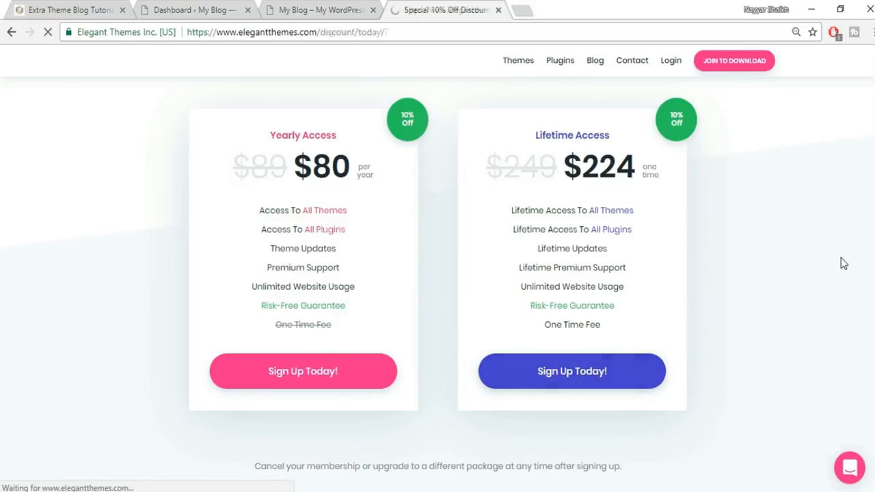
pyautogui.click(396, 222)
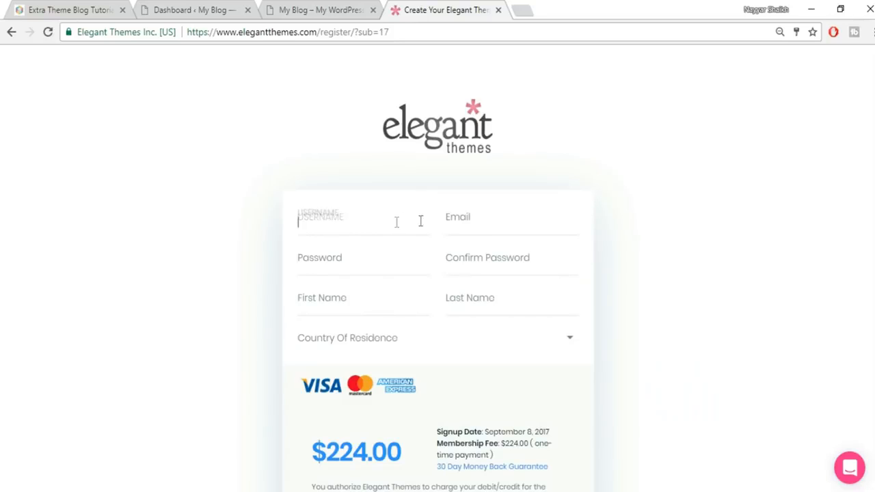
pyautogui.scroll(-1, 441, 224)
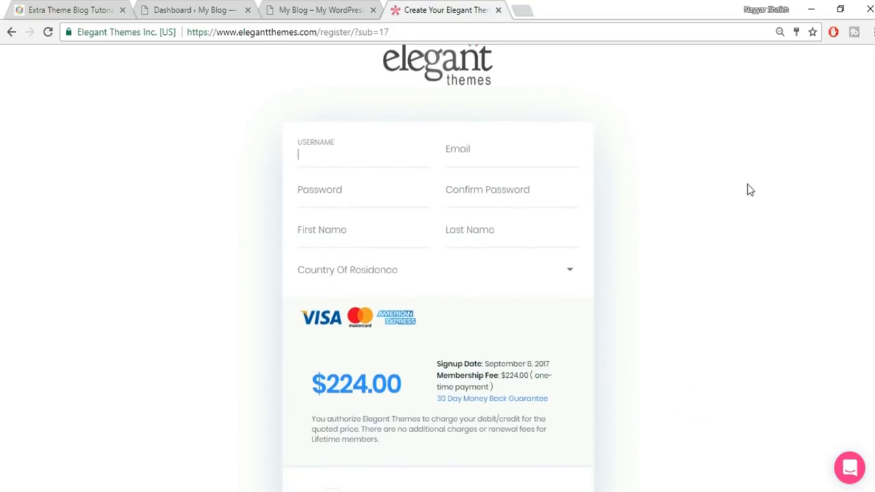
pyautogui.scroll(-2, 611, 242)
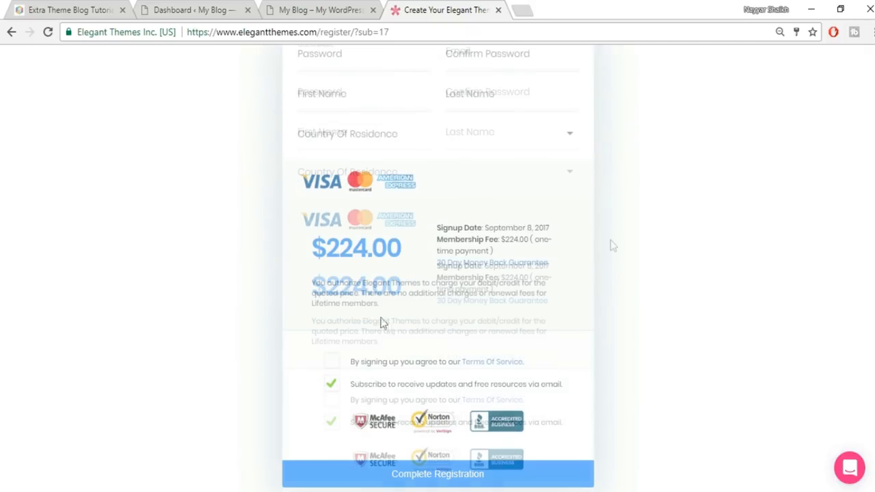
pyautogui.scroll(3, 715, 344)
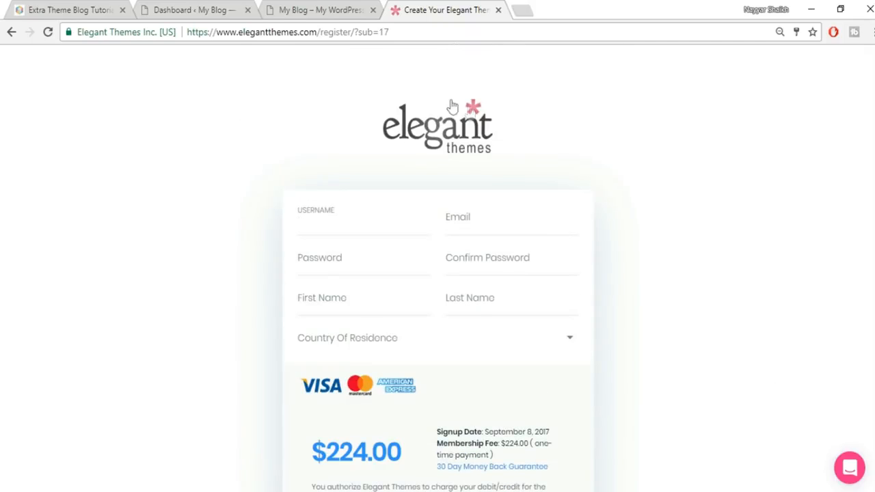
pyautogui.click(91, 8)
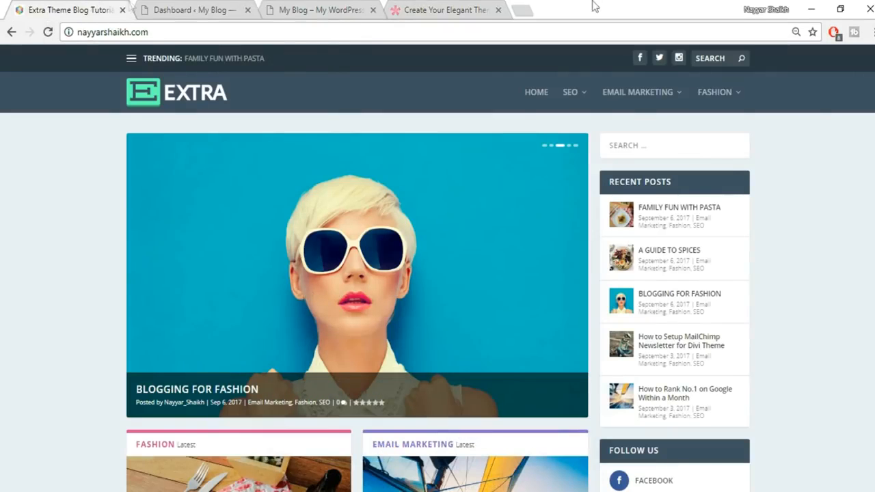
# - Close the Elegant Themes tab and go to Appearance > Themes > Add New
pyautogui.click(498, 11)
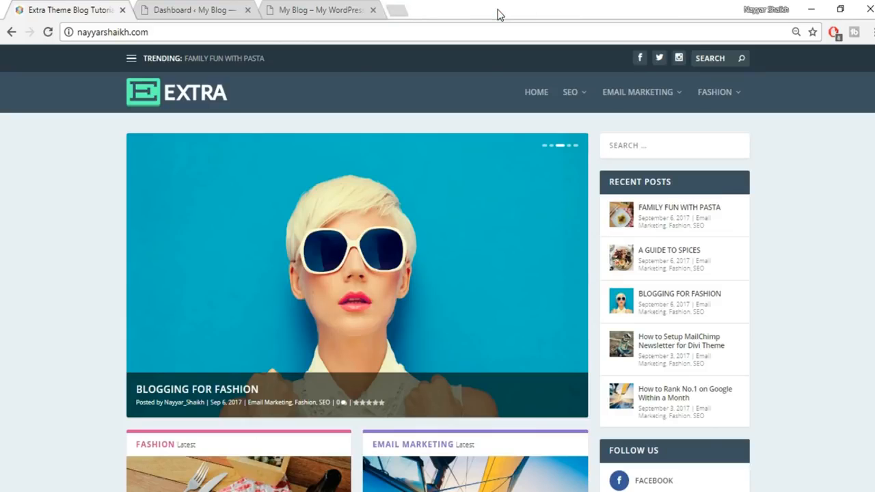
pyautogui.click(232, 9)
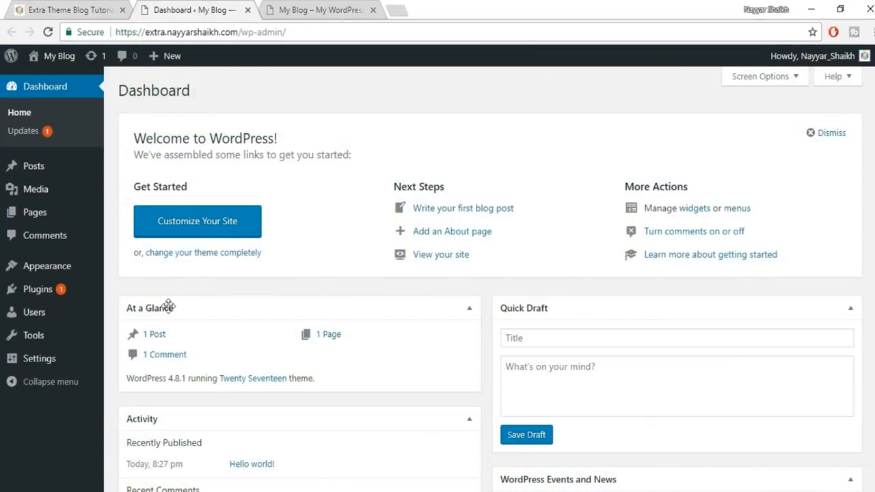
pyautogui.moveTo(57, 268)
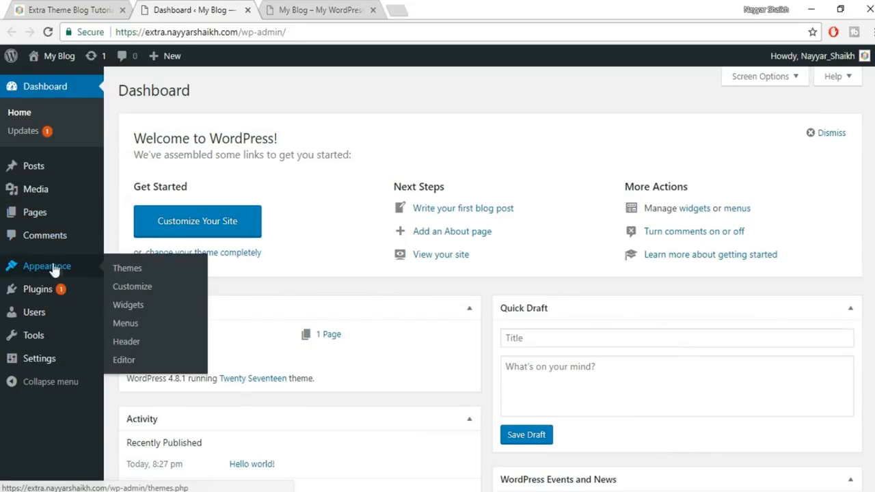
pyautogui.click(140, 270)
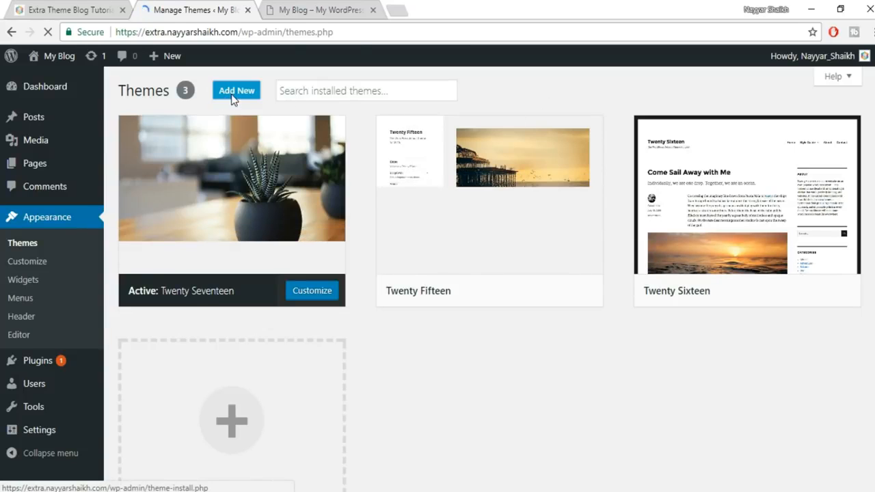
pyautogui.click(232, 93)
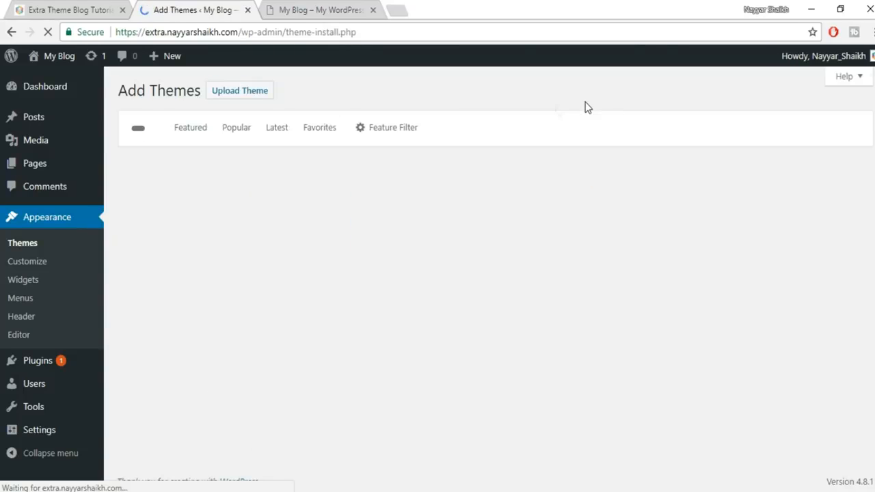
# - Upload Extra.zip from the Desktop's Extra folder and install it as a theme
pyautogui.click(253, 96)
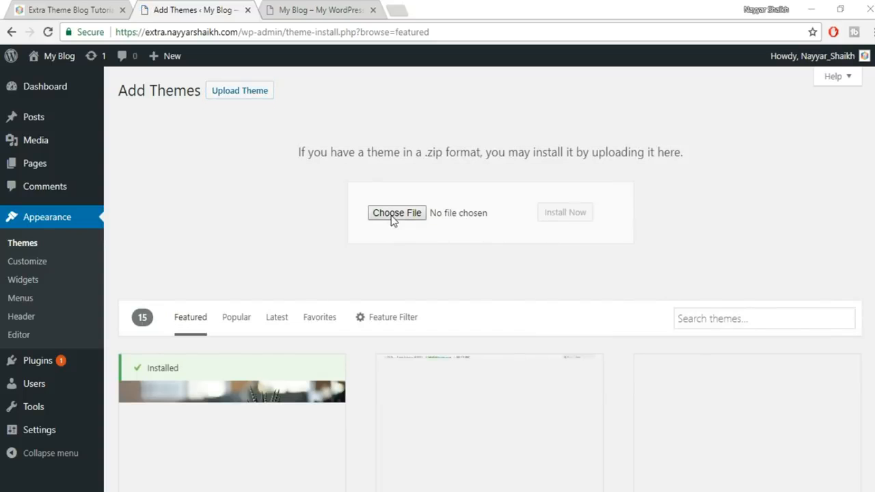
pyautogui.click(394, 213)
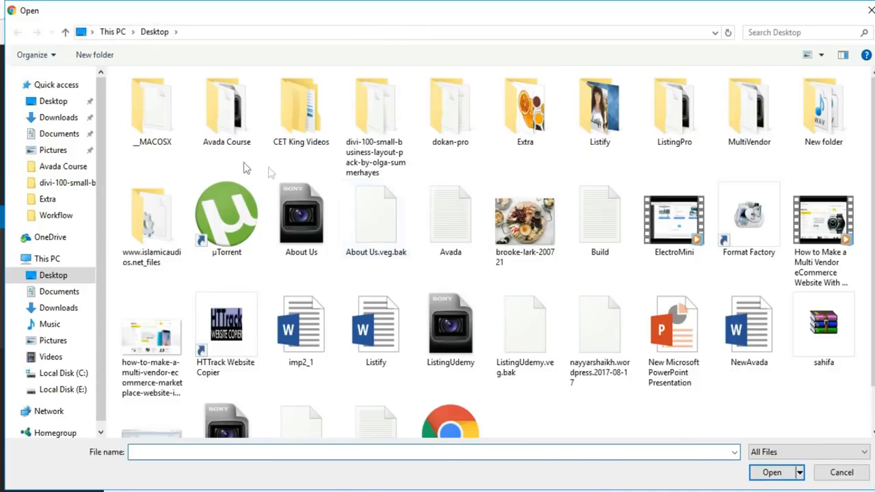
pyautogui.doubleClick(547, 138)
pyautogui.scroll(-2, 817, 342)
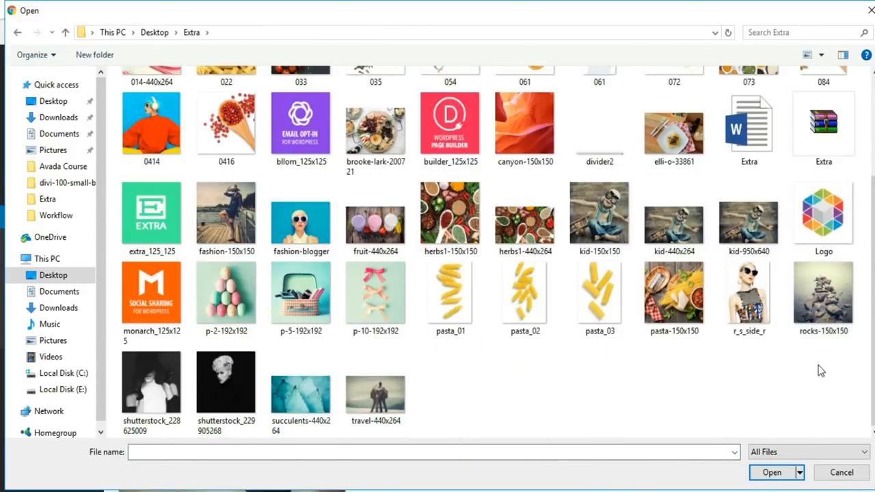
pyautogui.click(823, 136)
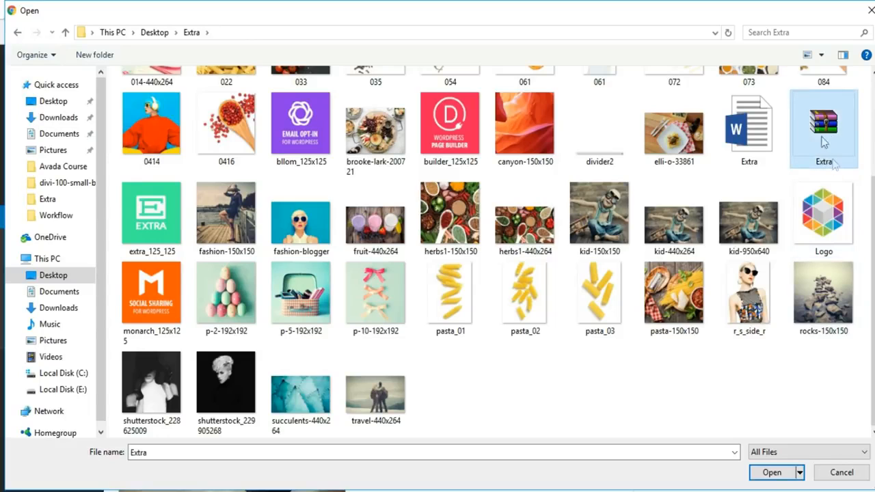
pyautogui.click(770, 470)
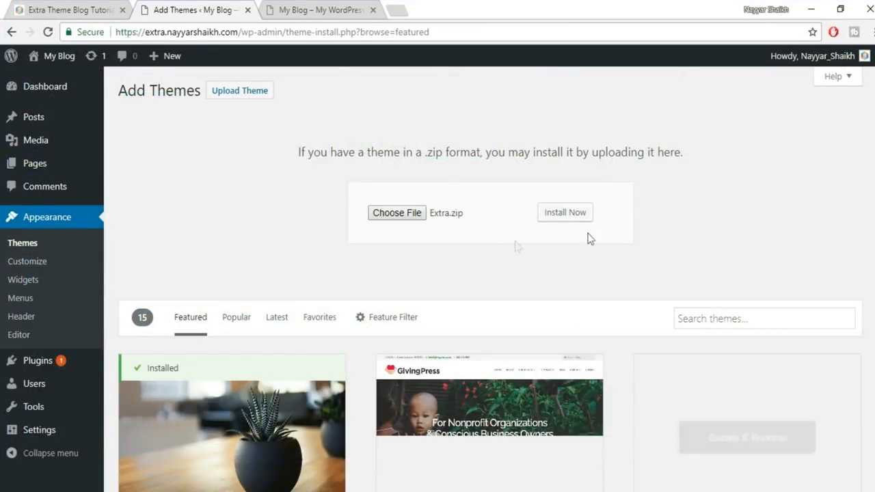
pyautogui.click(573, 219)
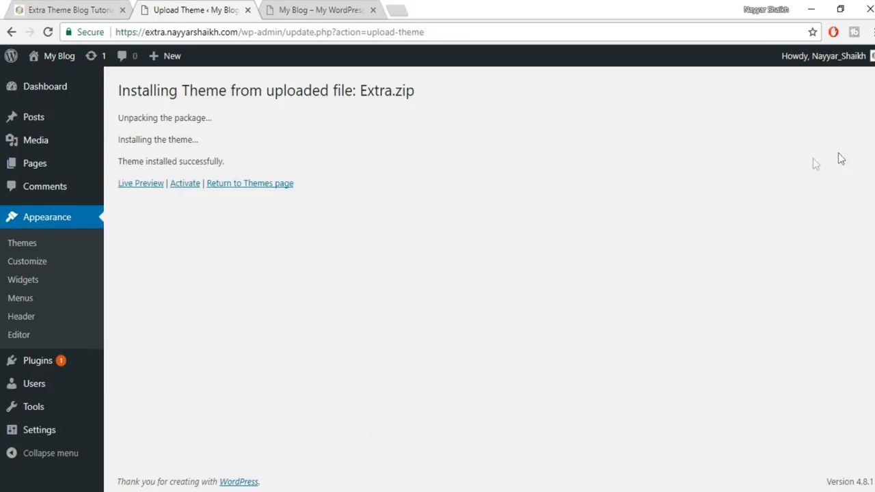
# - Activate the Extra theme and delete the Twenty Fifteen theme
pyautogui.click(186, 190)
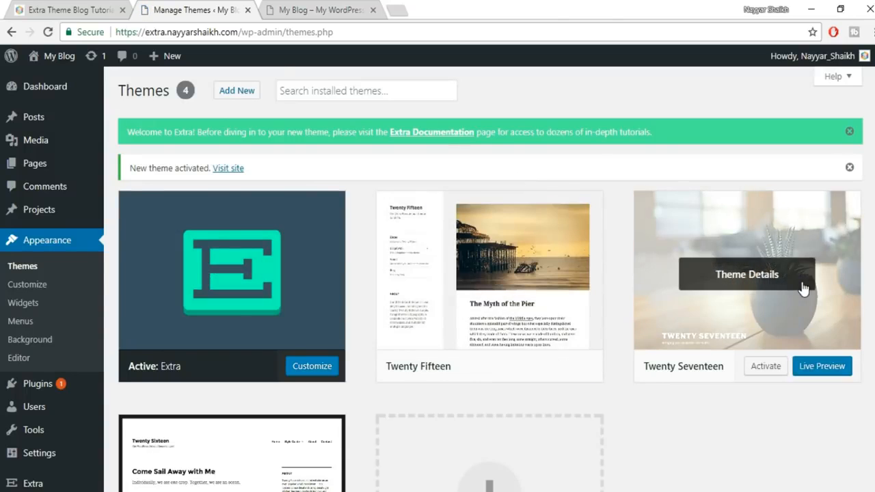
pyautogui.scroll(-1, 643, 273)
pyautogui.click(512, 232)
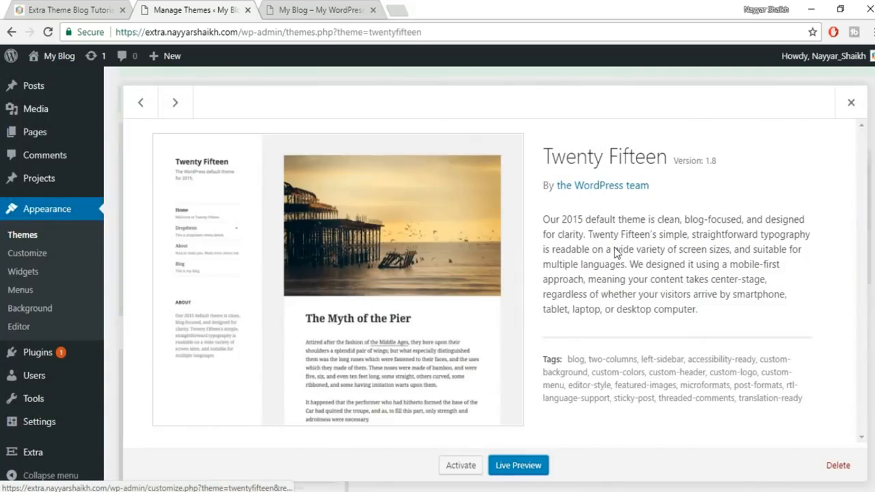
pyautogui.click(838, 466)
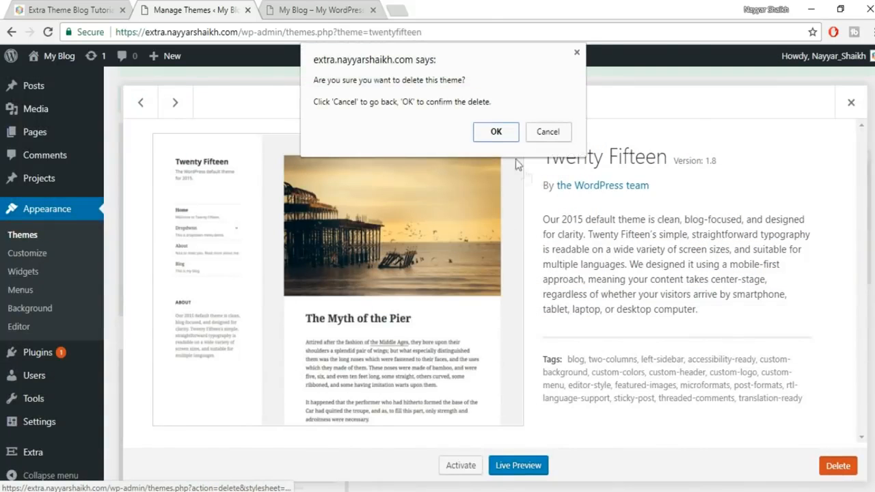
pyautogui.click(496, 131)
# - Delete Twenty Seventeen and Twenty Sixteen, then return to the blog's front page
pyautogui.click(486, 220)
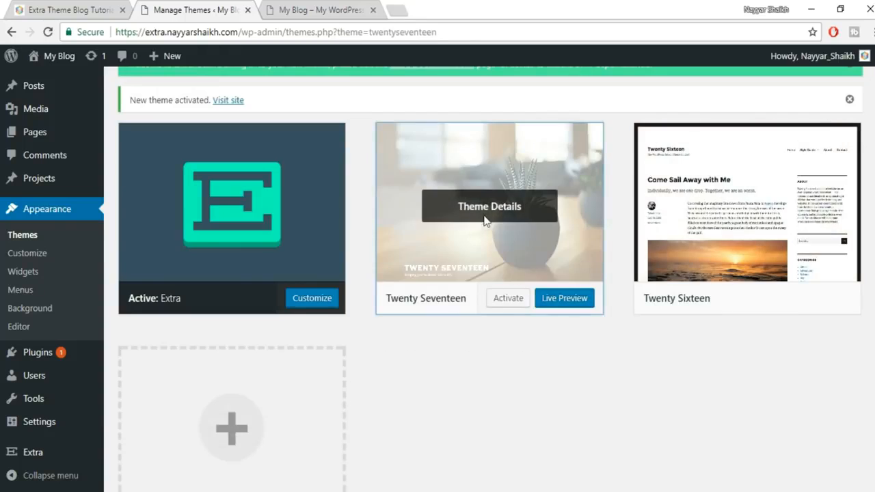
pyautogui.click(838, 467)
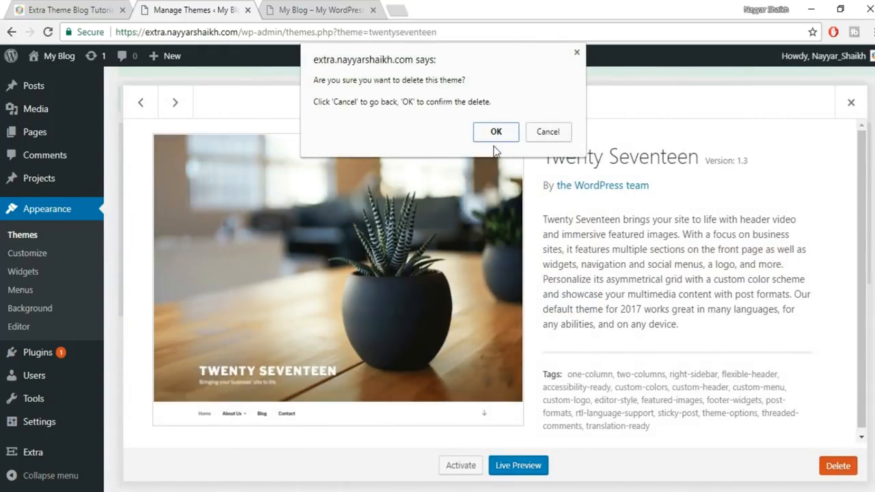
pyautogui.click(496, 130)
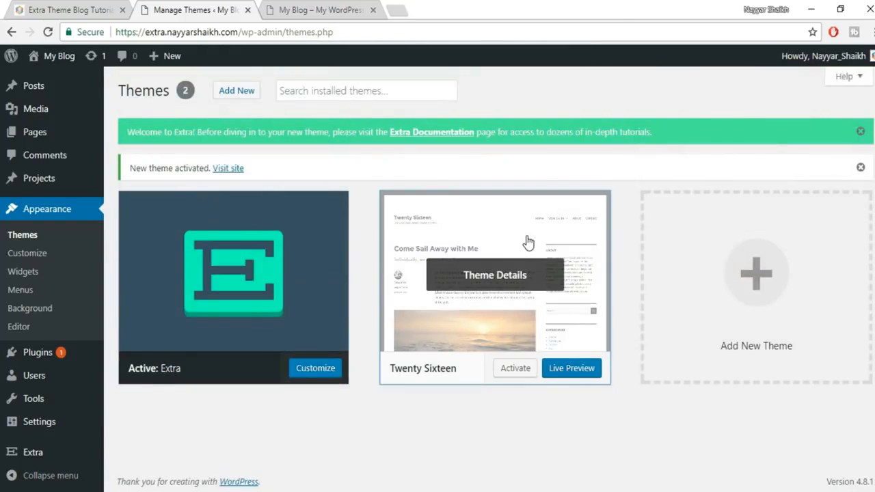
pyautogui.click(528, 242)
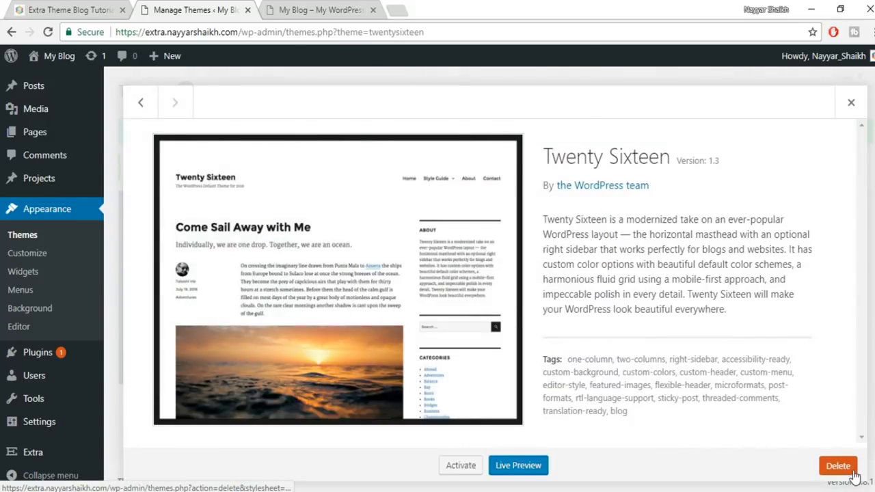
pyautogui.click(838, 466)
pyautogui.click(496, 131)
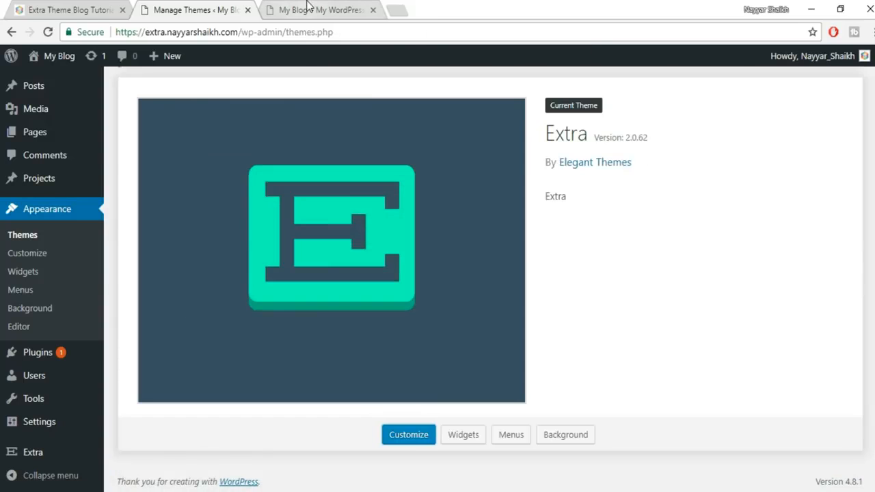
pyautogui.click(307, 9)
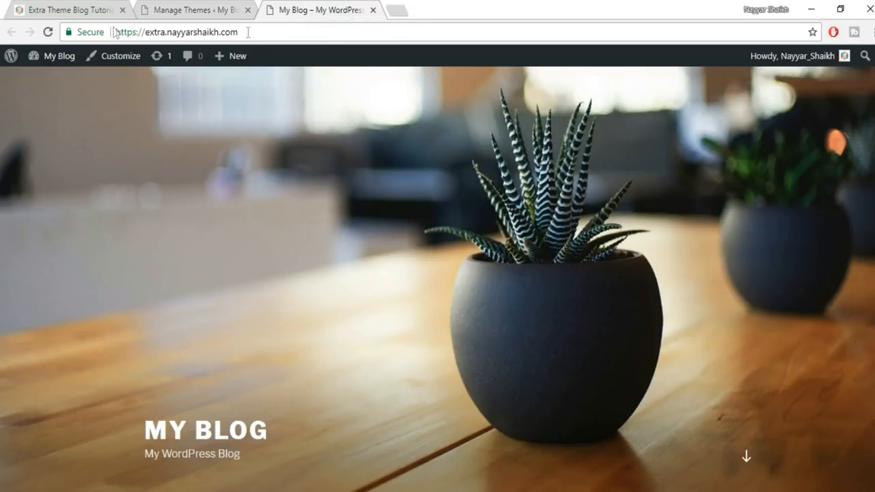
# - Reload the blog's front page and zoom out to look over its new Extra design
pyautogui.click(48, 31)
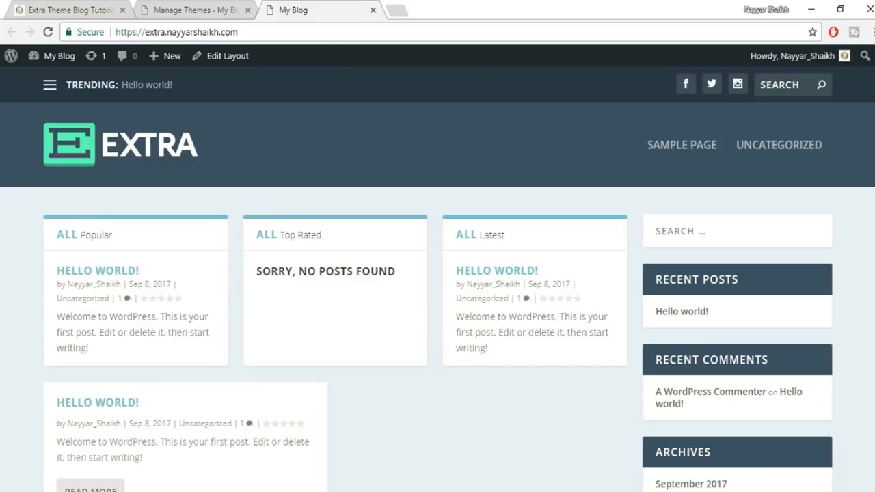
pyautogui.hotkey('ctrl', '-')
pyautogui.hotkey('ctrl', '-')
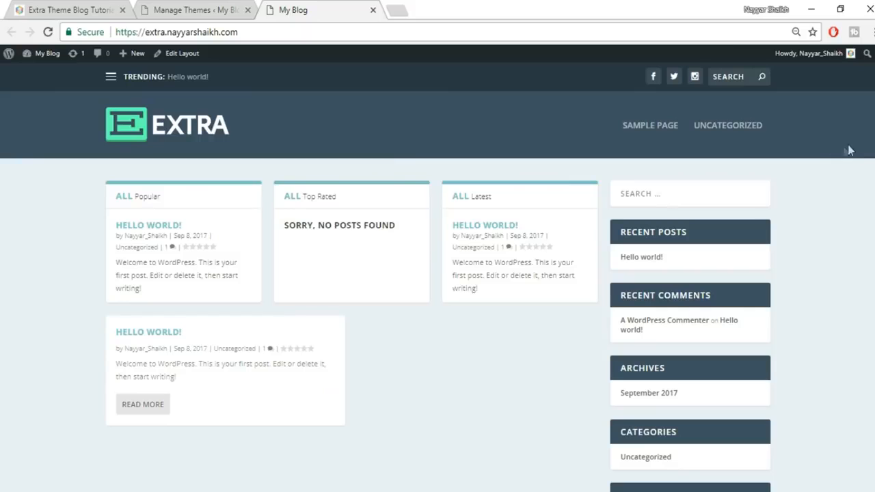
pyautogui.scroll(-3, 438, 274)
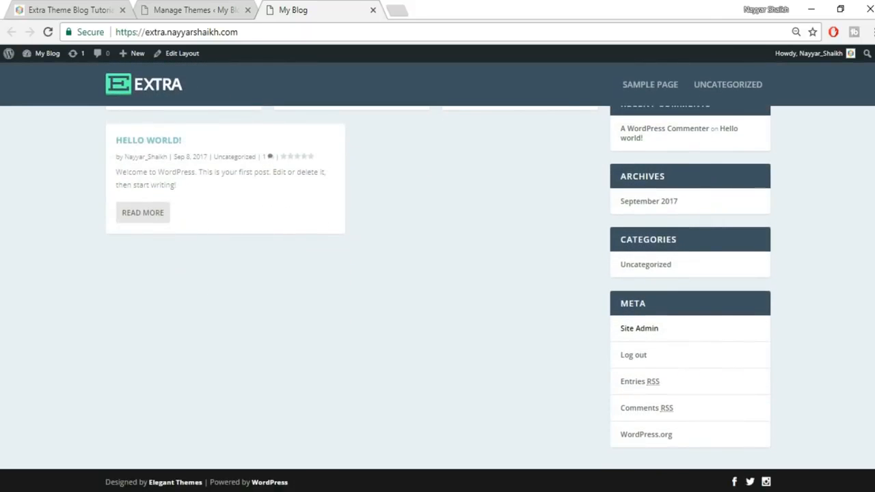
pyautogui.scroll(2, 437, 273)
pyautogui.scroll(1, 437, 274)
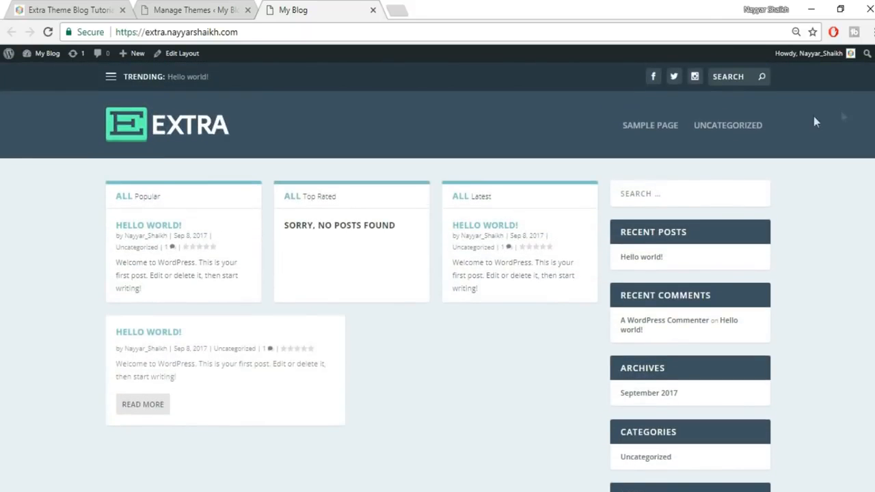
# - Compare the front page against the Extra demo blog, then return to the Themes page
pyautogui.click(177, 9)
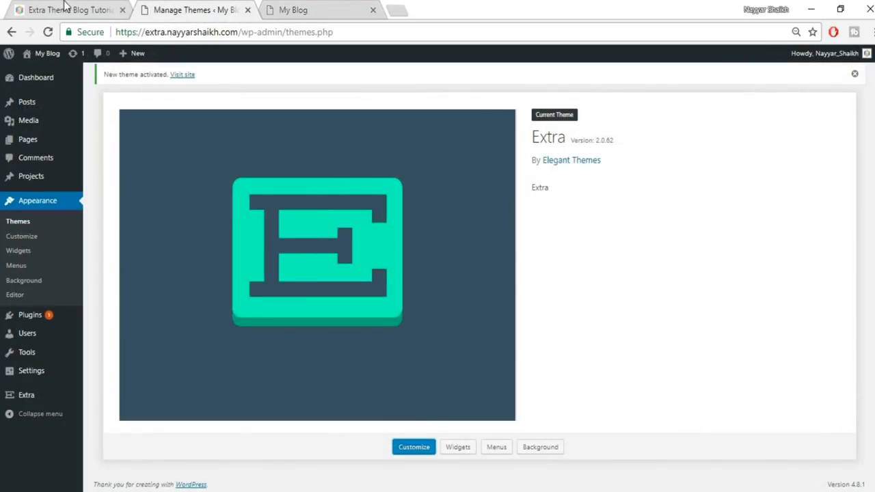
pyautogui.click(287, 5)
pyautogui.click(63, 8)
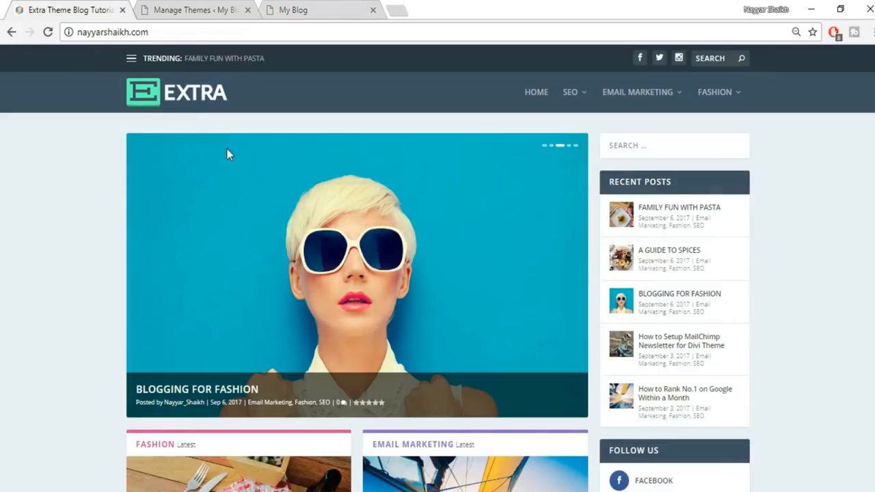
pyautogui.click(183, 9)
pyautogui.scroll(1, 837, 252)
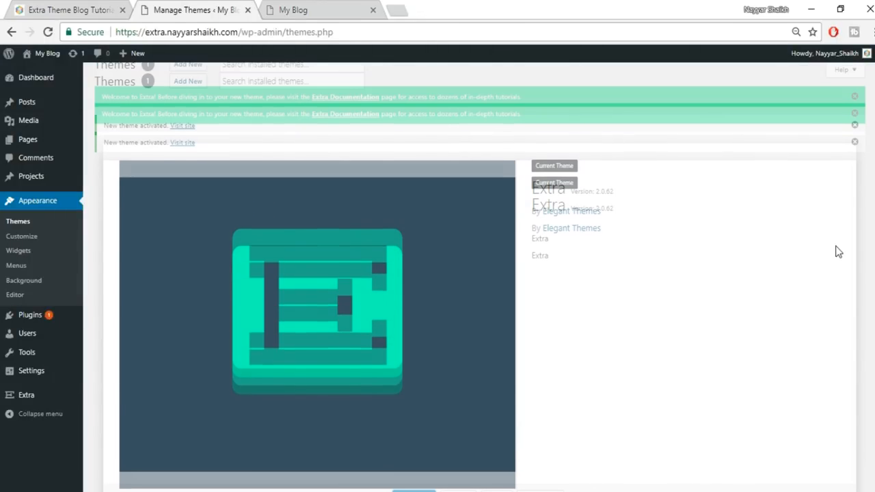
pyautogui.scroll(1, 838, 252)
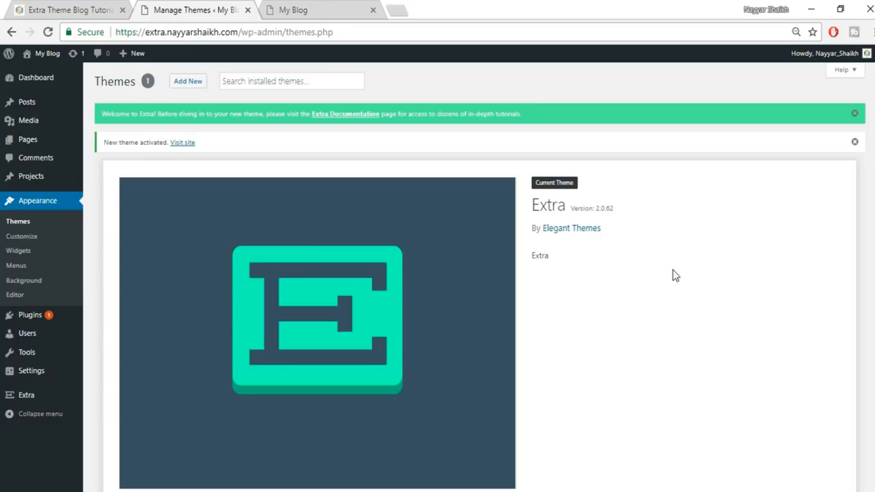
# - Start a blank new post, then read through the live Family Fun With Pasta post for reference
pyautogui.moveTo(30, 104)
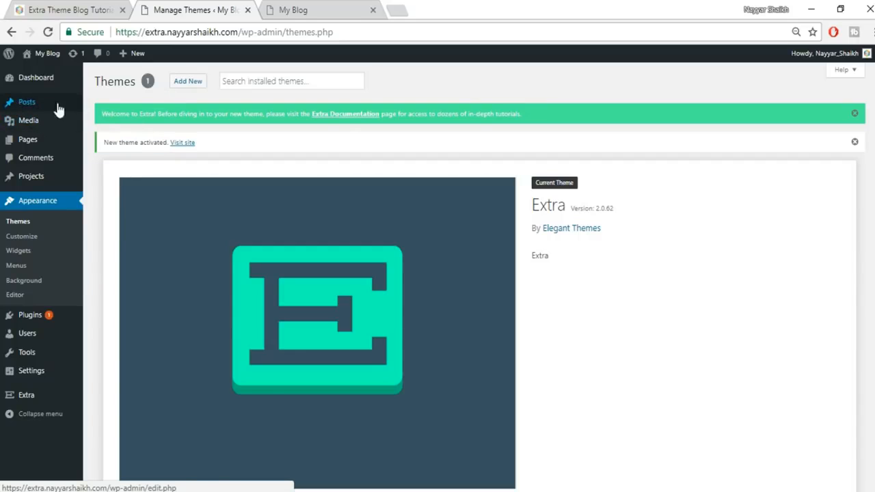
pyautogui.click(104, 121)
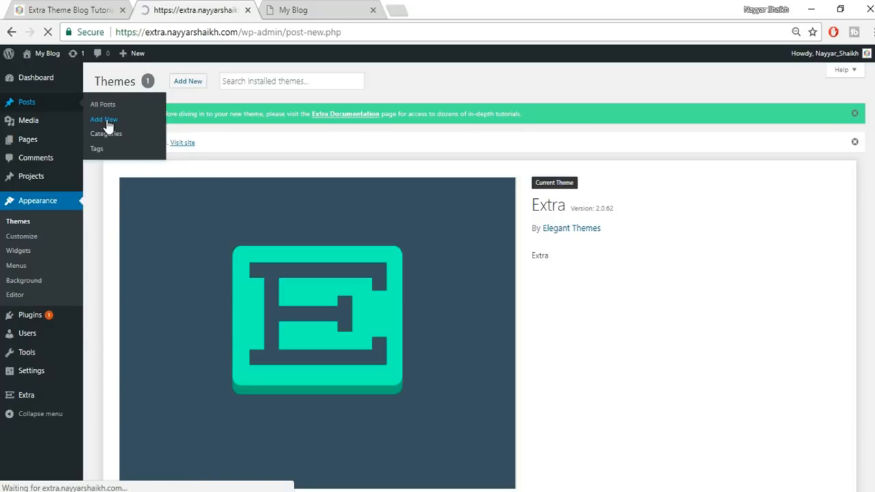
pyautogui.click(41, 9)
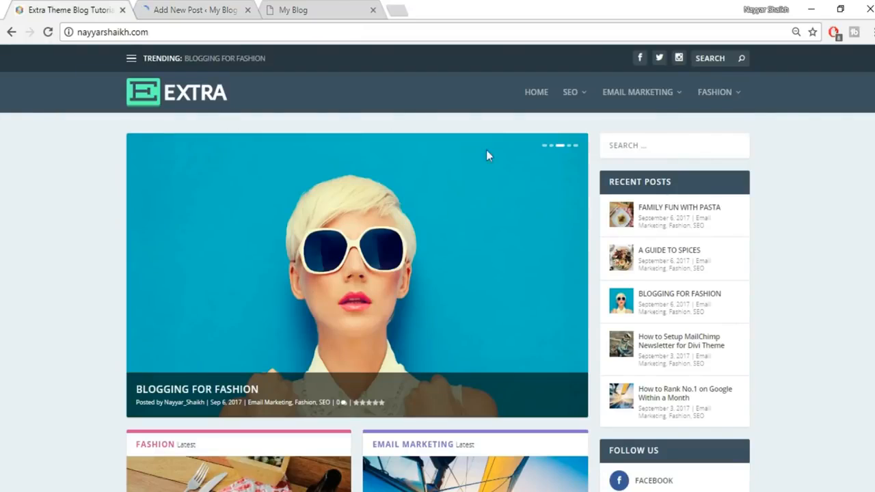
pyautogui.click(687, 214)
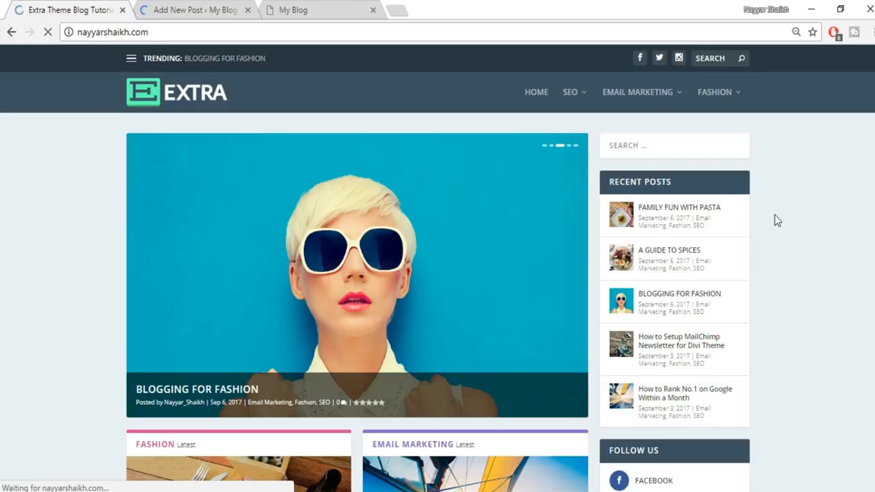
pyautogui.scroll(-12, 437, 287)
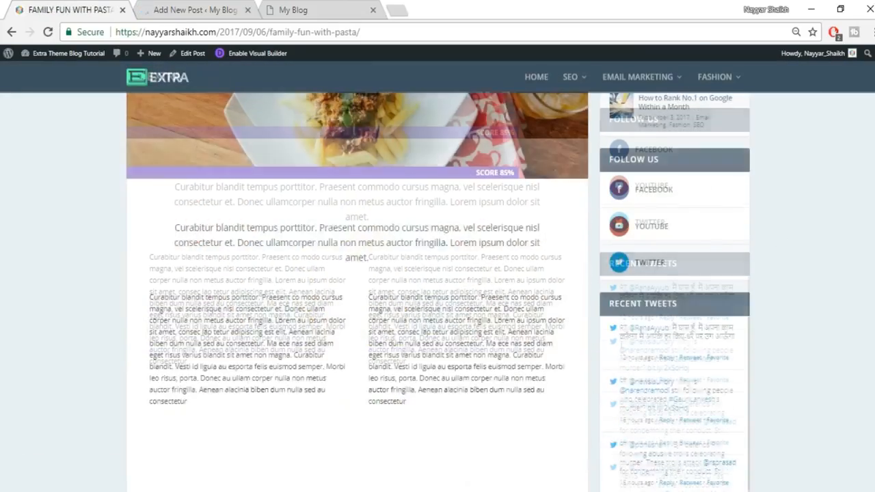
pyautogui.scroll(-15, 437, 287)
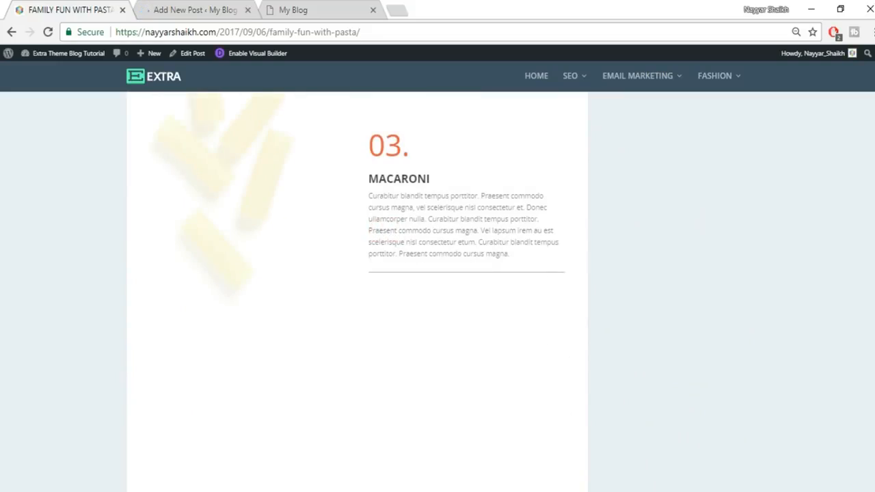
pyautogui.scroll(-3, 437, 287)
pyautogui.scroll(-8, 869, 301)
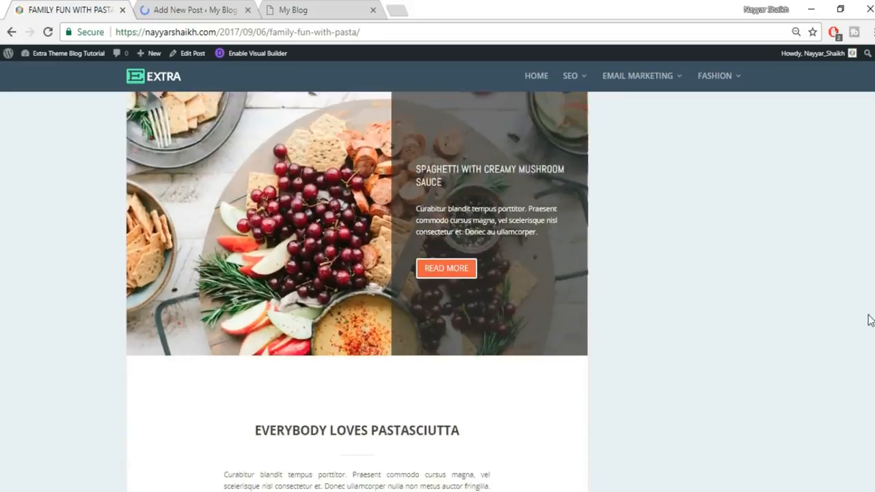
pyautogui.scroll(20, 869, 301)
pyautogui.scroll(5, 869, 301)
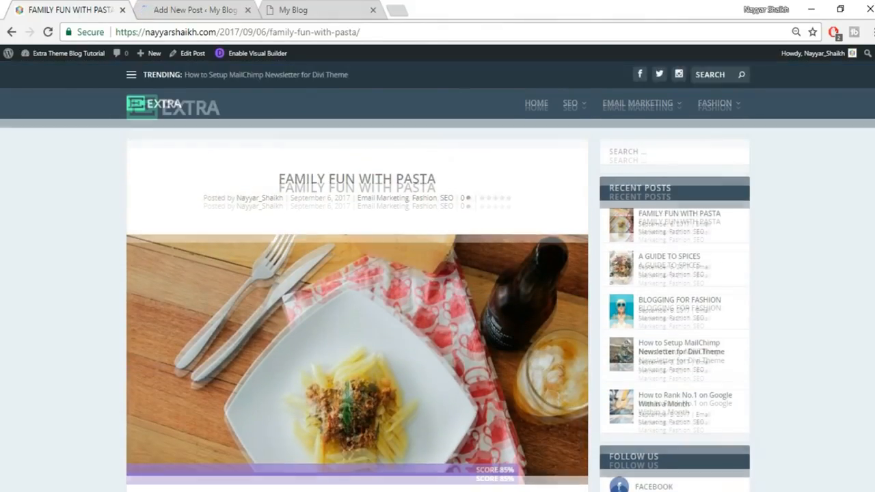
pyautogui.click(181, 5)
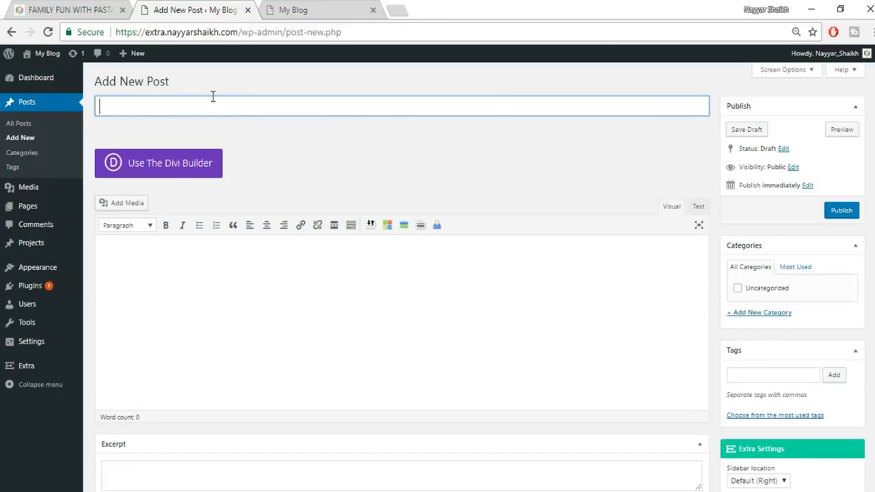
# - Title the post 'Family Fun With Pasta', then select the live post's first left-column paragraph
pyautogui.write('amily Fun')
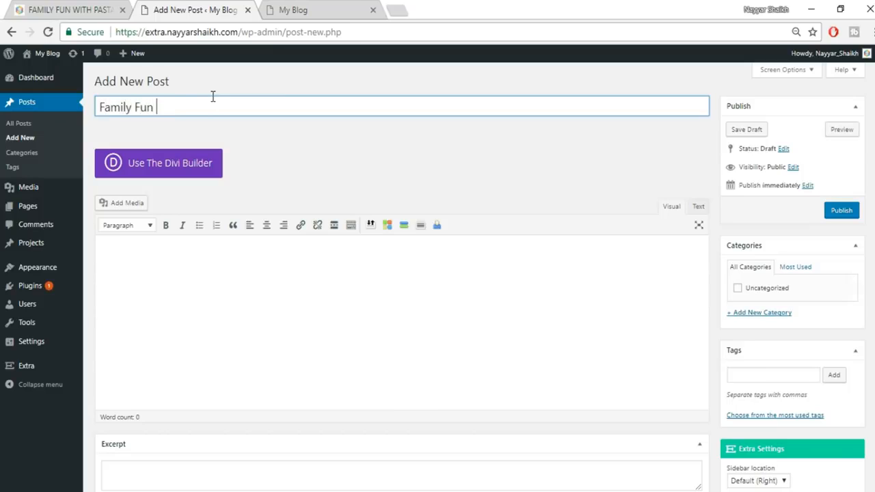
pyautogui.write(' With Pasta')
pyautogui.click(306, 287)
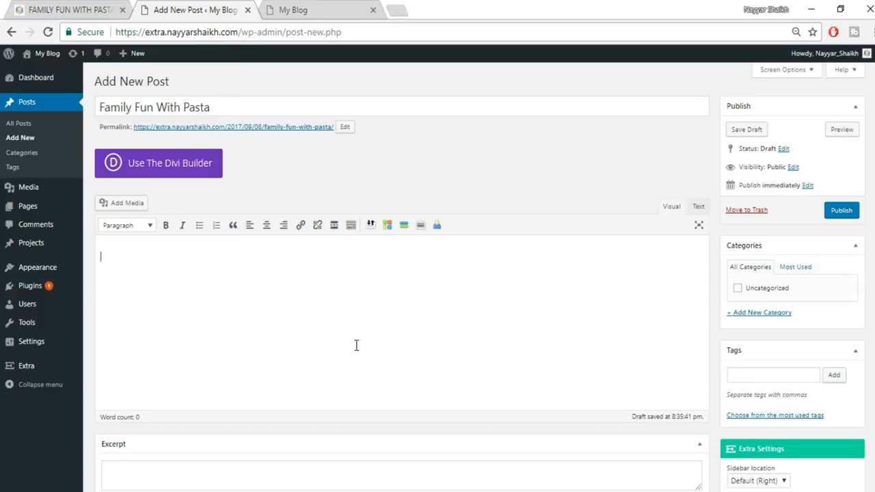
pyautogui.click(59, 8)
pyautogui.scroll(-5, 295, 313)
pyautogui.moveTo(150, 261); pyautogui.dragTo(233, 382)
pyautogui.hotkey('ctrl', 'c')
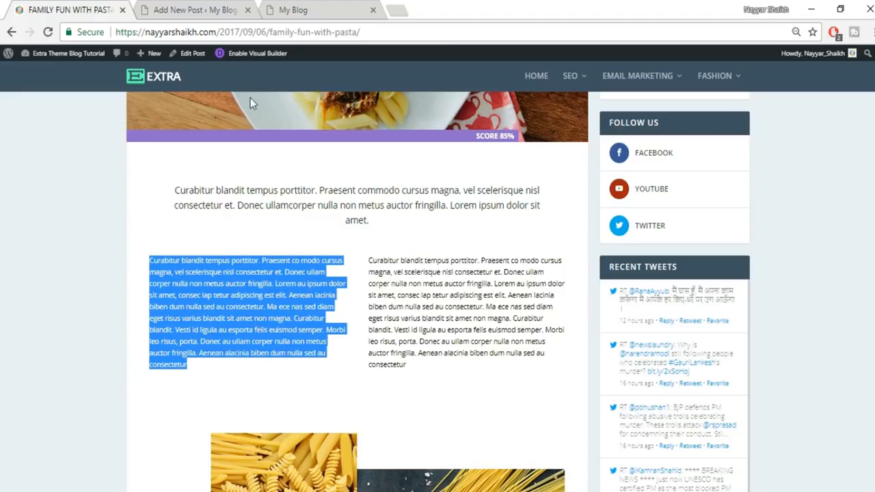
# - Paste the copied Latin paragraph twice into the post body, bringing it to 172 words
pyautogui.click(220, 9)
pyautogui.click(699, 207)
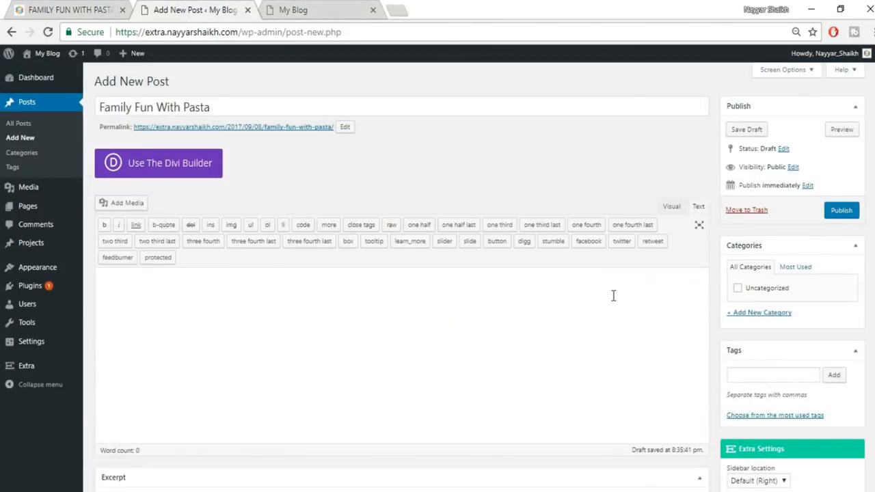
pyautogui.hotkey('ctrl', 'v')
pyautogui.click(672, 208)
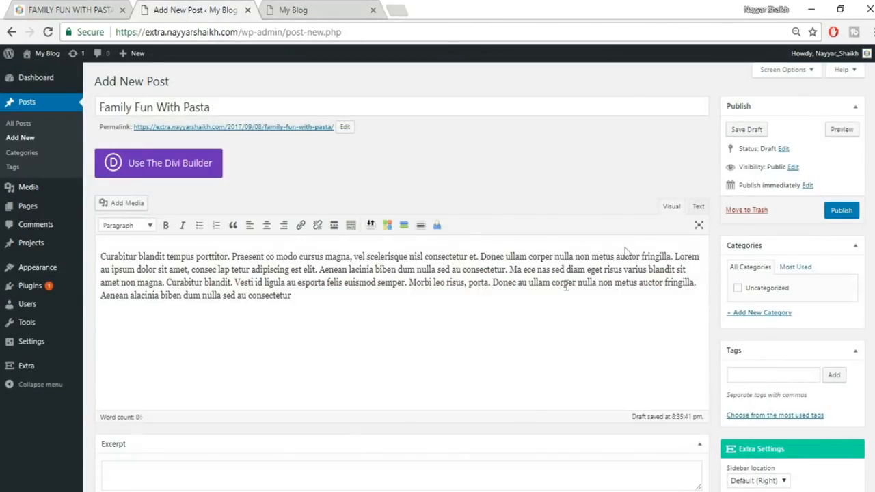
pyautogui.hotkey('ctrl', 'v')
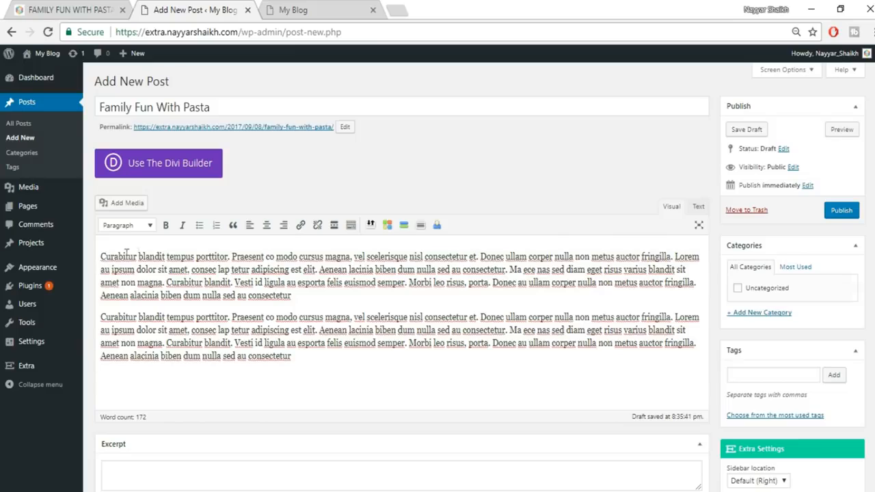
# - Put 'Curabitur blandit tempus porttitor.' on its own line as Heading 2, with the rest left as Paragraph
pyautogui.moveTo(229, 256); pyautogui.dragTo(100, 257)
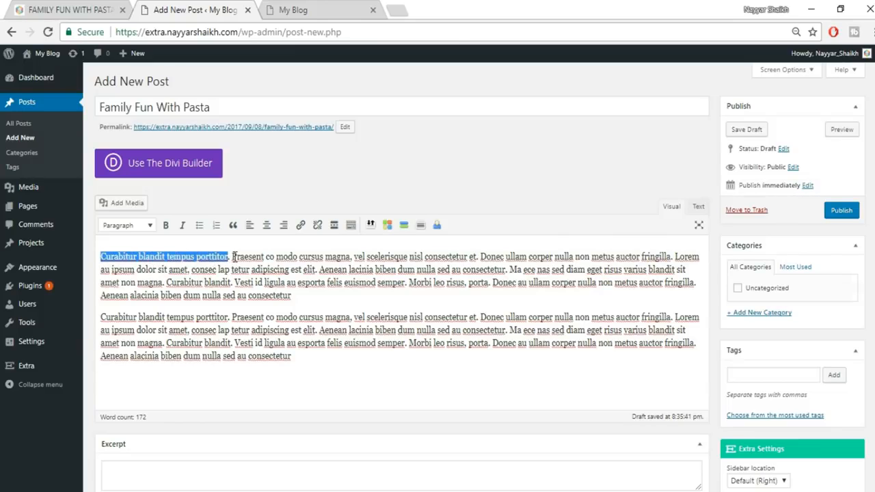
pyautogui.click(137, 226)
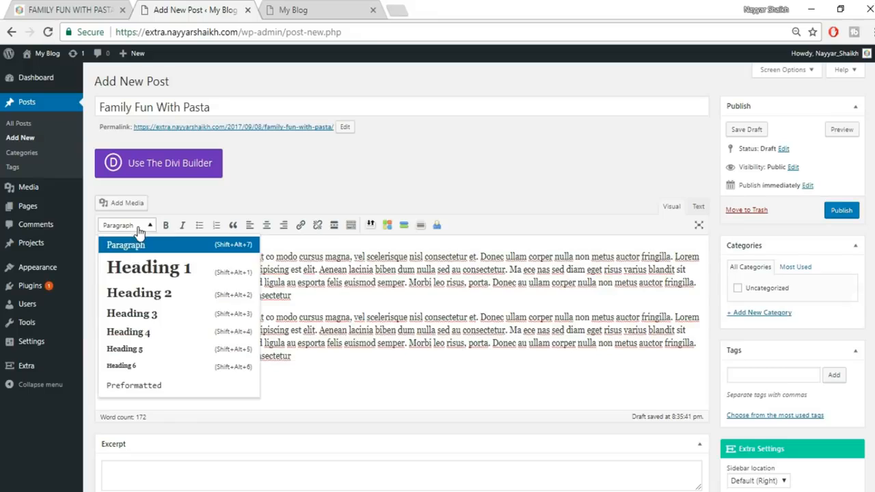
pyautogui.click(149, 294)
pyautogui.click(332, 265)
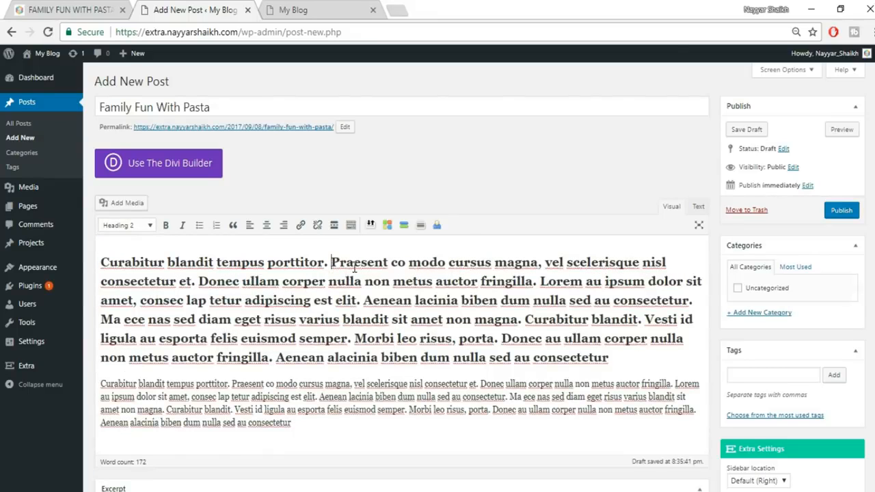
pyautogui.press('Return')
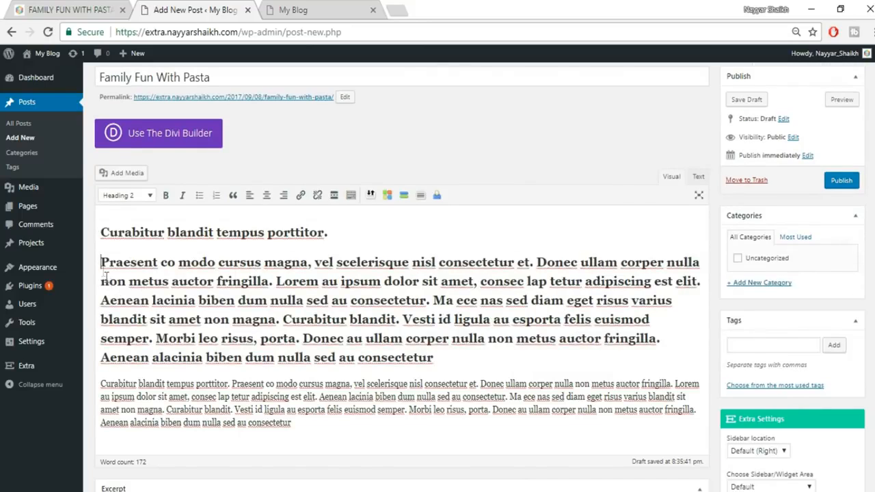
pyautogui.moveTo(103, 267); pyautogui.dragTo(487, 350)
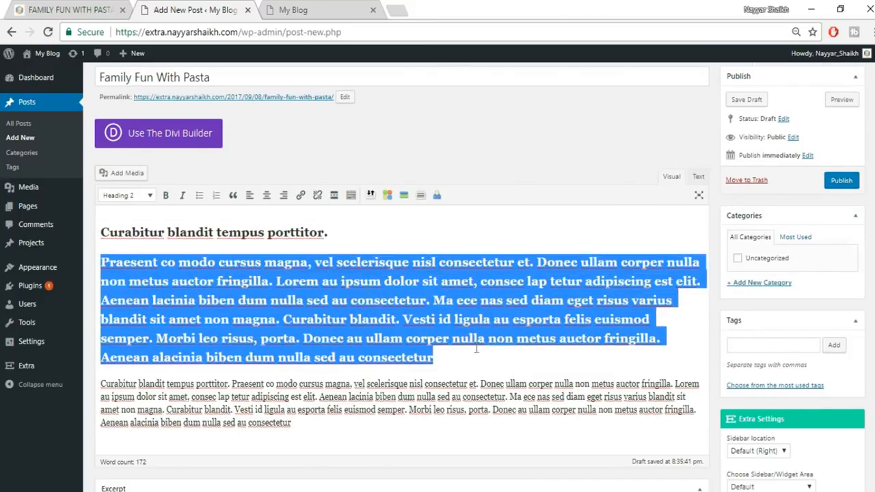
pyautogui.click(142, 197)
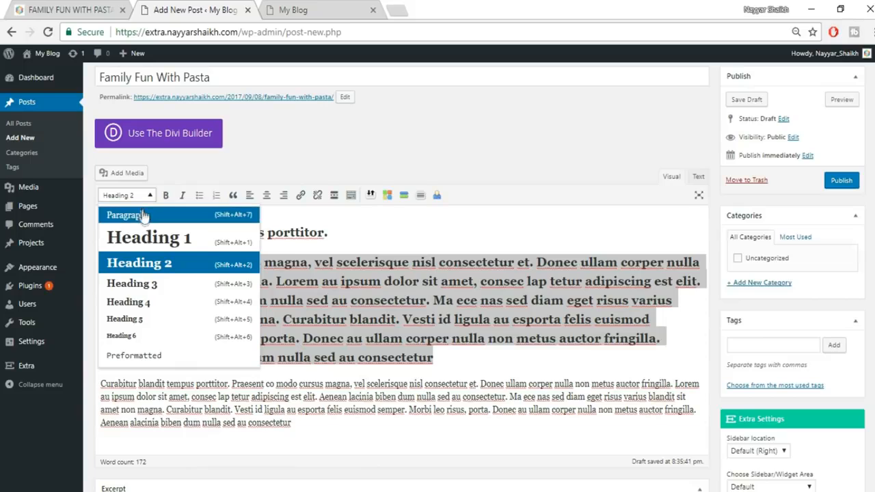
pyautogui.click(127, 215)
pyautogui.click(317, 285)
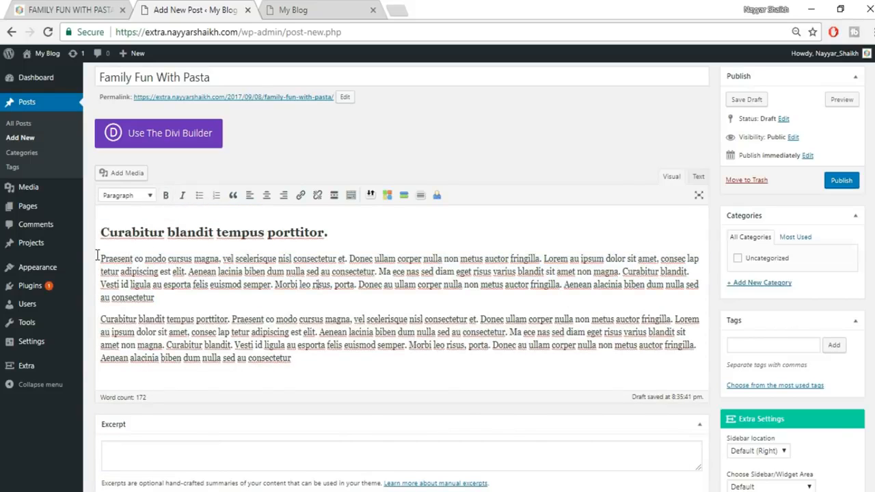
# - Make the first paragraph's word Praesent bold and italic
pyautogui.moveTo(133, 258); pyautogui.dragTo(95, 259)
pyautogui.click(165, 195)
pyautogui.click(182, 197)
pyautogui.click(282, 284)
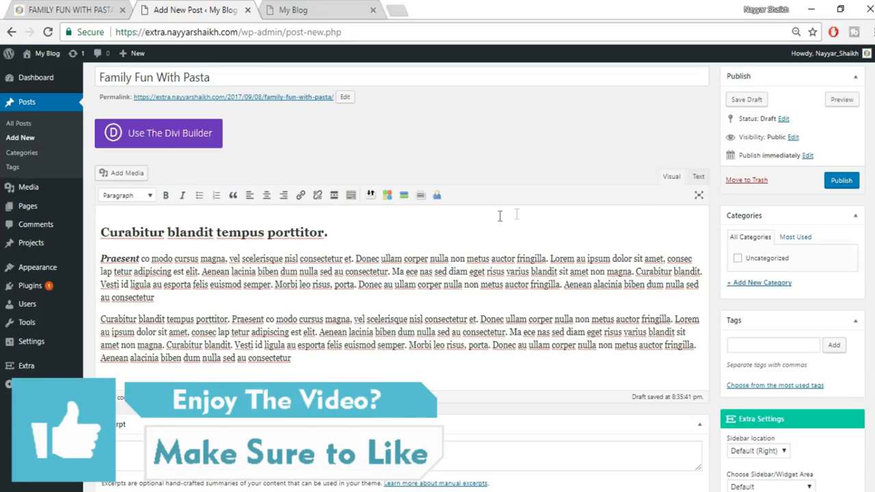
# - Strike through Curabitur in the second paragraph
pyautogui.click(350, 196)
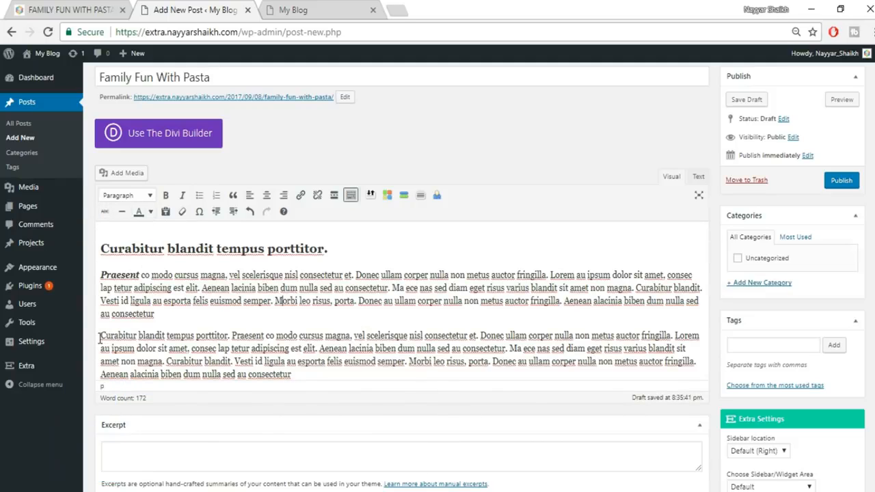
pyautogui.doubleClick(138, 335)
pyautogui.click(105, 213)
pyautogui.click(156, 336)
# - Add a horizontal line after the last paragraph and colour its Praesent red
pyautogui.press('Return')
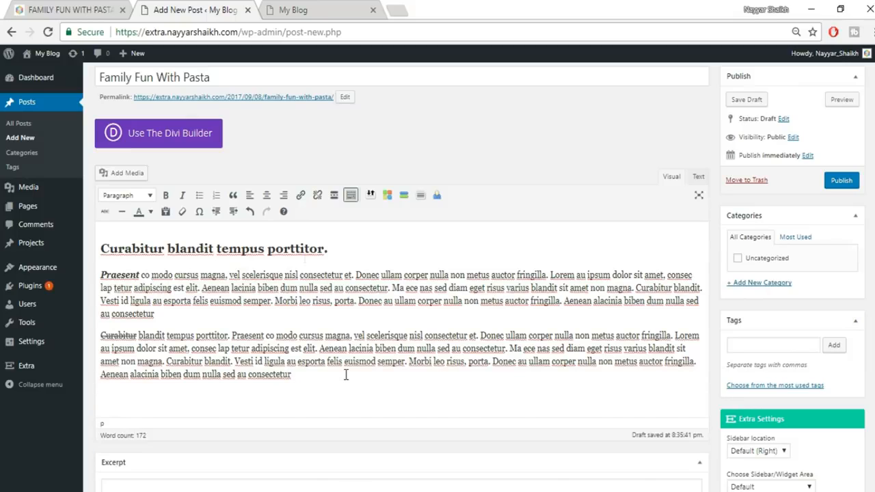
pyautogui.click(122, 211)
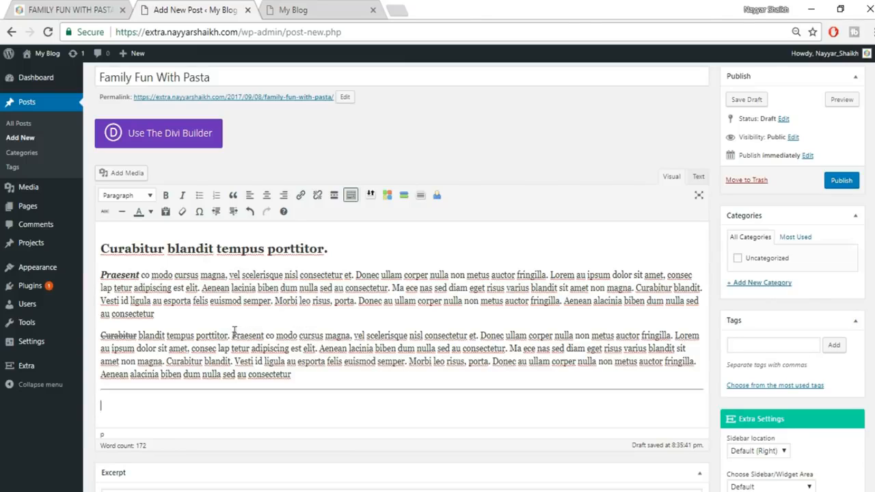
pyautogui.moveTo(233, 333); pyautogui.dragTo(271, 333)
pyautogui.click(151, 213)
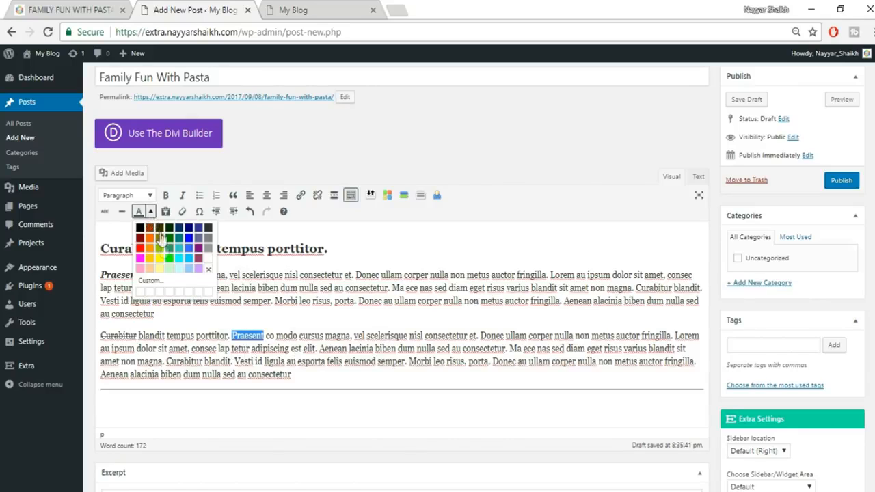
pyautogui.click(141, 250)
pyautogui.click(366, 360)
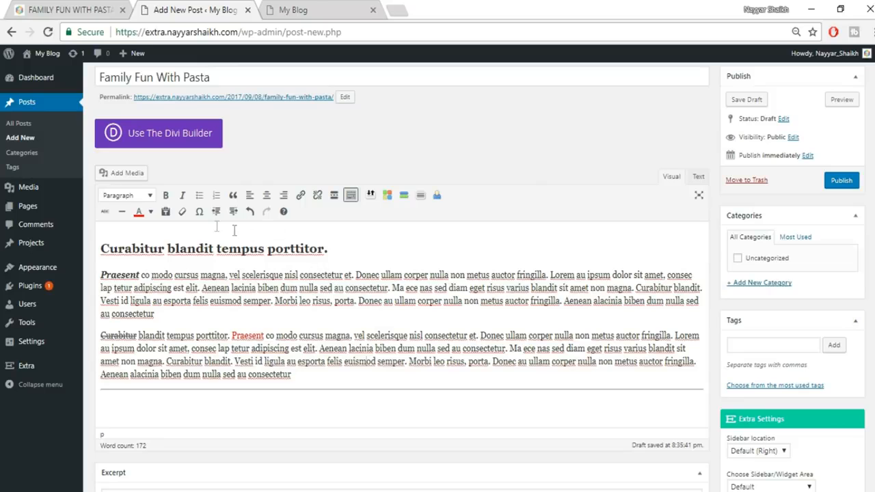
# - Dismiss the special character picker and scroll back up to the post title and permalink
pyautogui.click(200, 213)
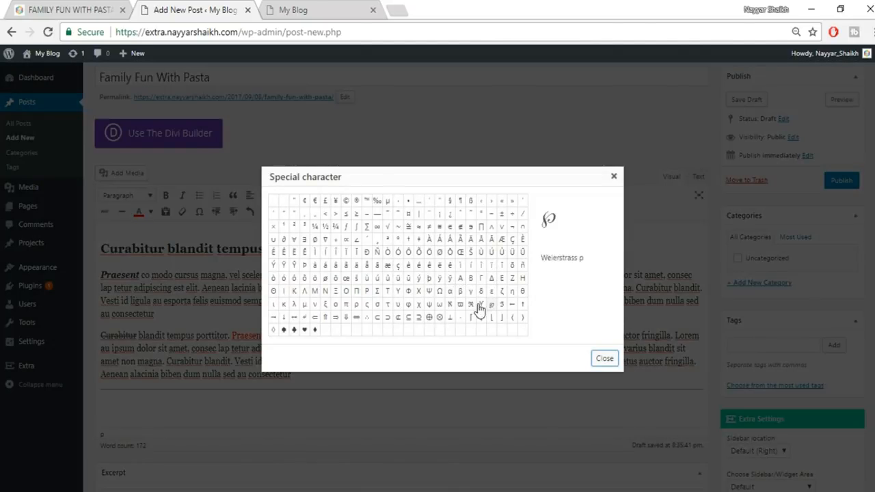
pyautogui.scroll(-1, 256, 351)
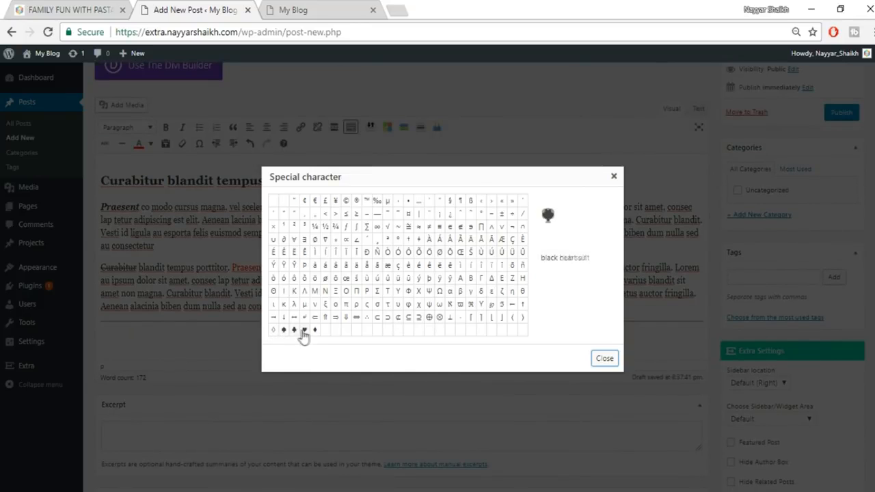
pyautogui.click(613, 179)
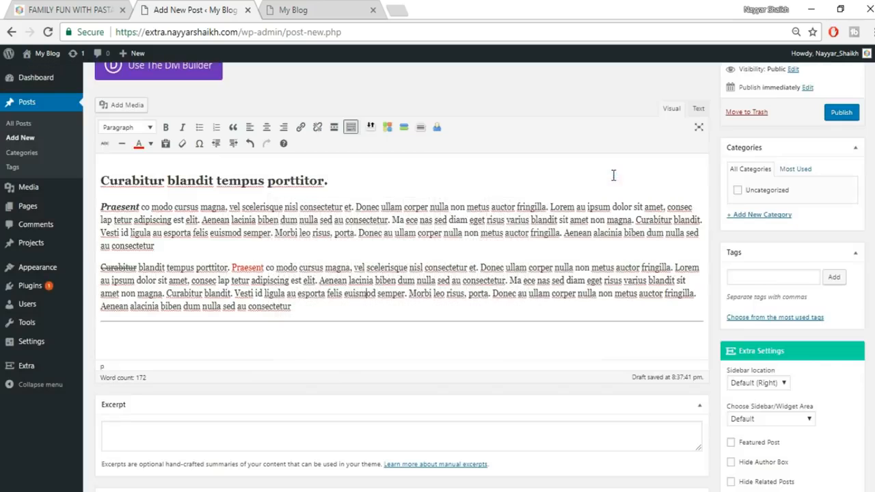
pyautogui.scroll(1, 630, 307)
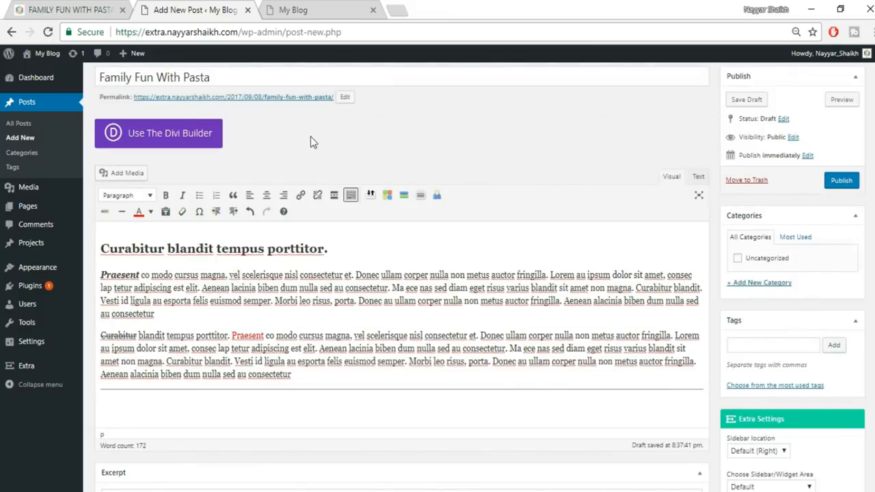
pyautogui.scroll(1, 311, 136)
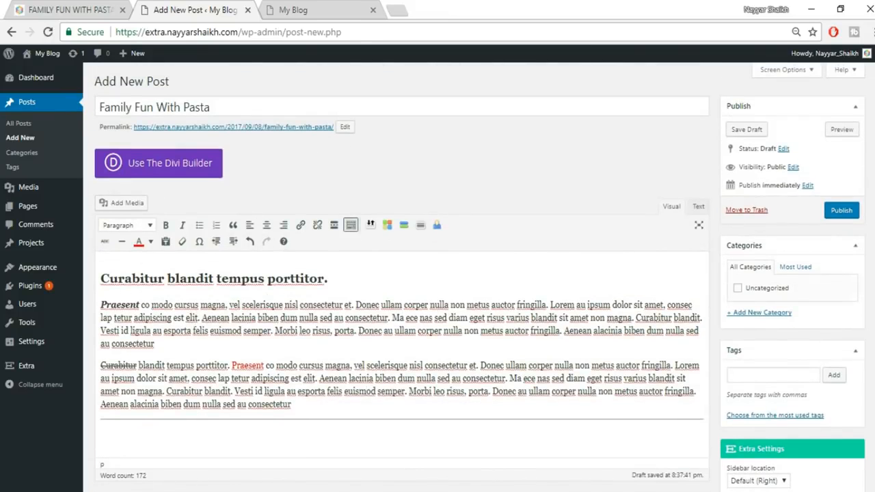
# - Create a new category 'Famous' and assign it to the post
pyautogui.click(749, 314)
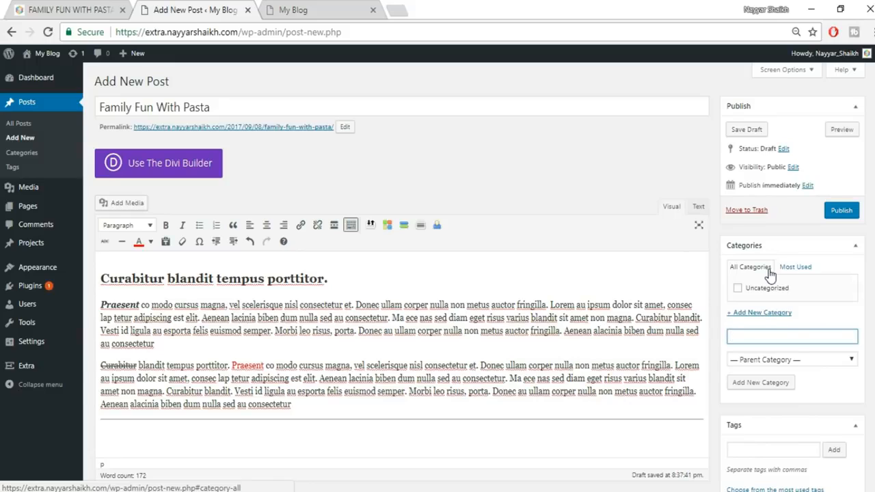
pyautogui.write('us')
pyautogui.click(780, 385)
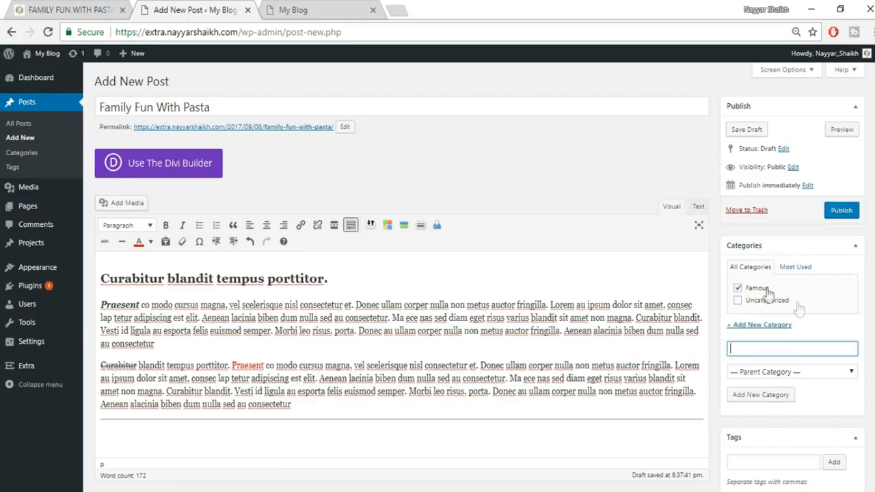
pyautogui.scroll(-3, 756, 304)
pyautogui.click(759, 263)
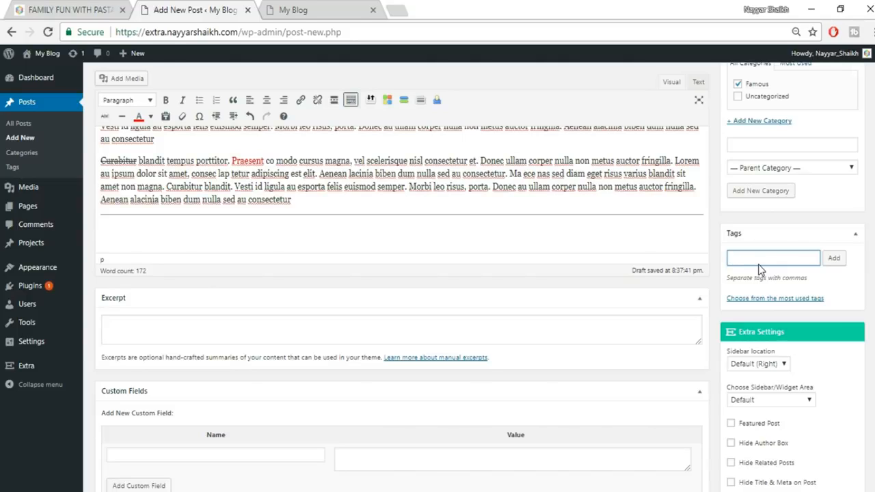
# - Add tags SEO and Website, leave Sidebar location unchanged, and view the live post
pyautogui.write('SEO, Website')
pyautogui.click(833, 258)
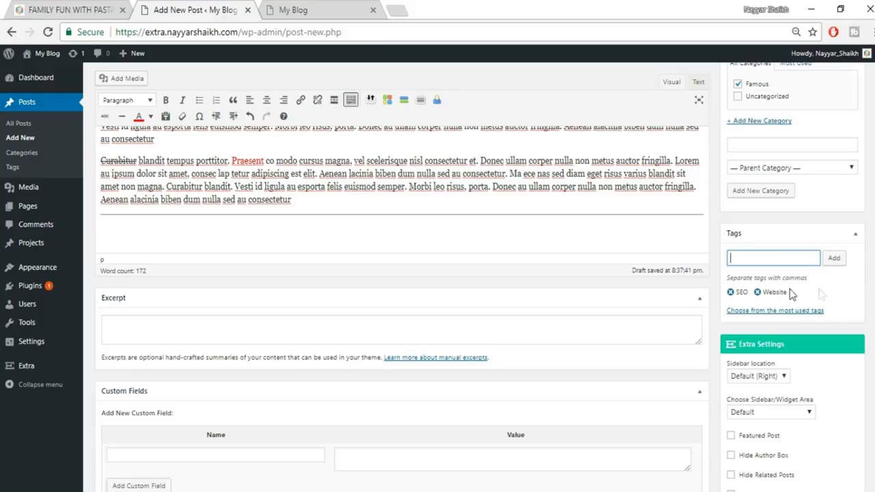
pyautogui.scroll(-3, 863, 250)
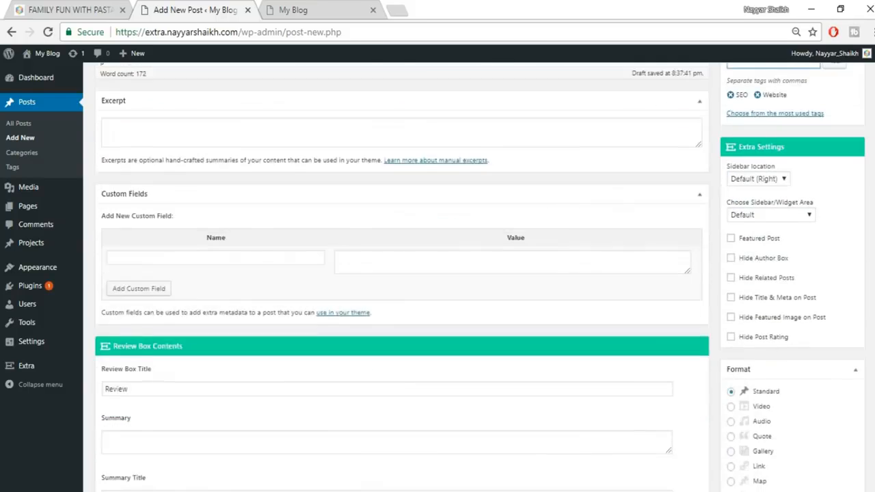
pyautogui.click(775, 175)
pyautogui.click(770, 176)
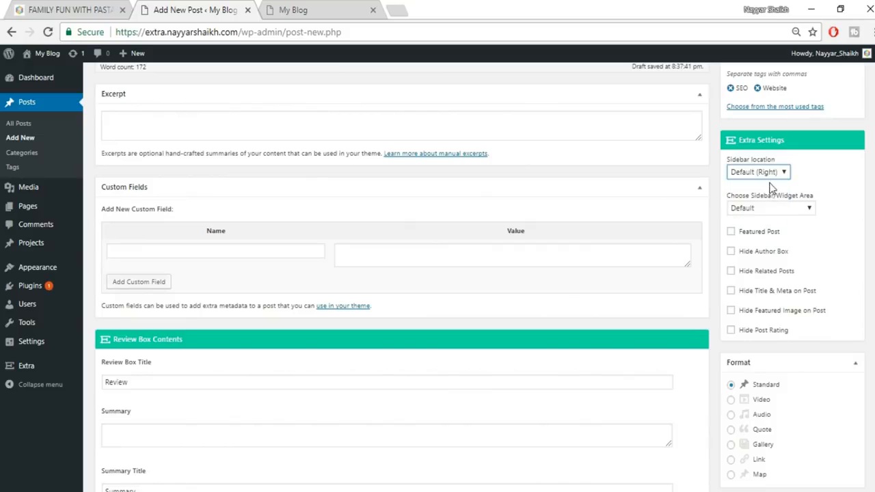
pyautogui.click(762, 175)
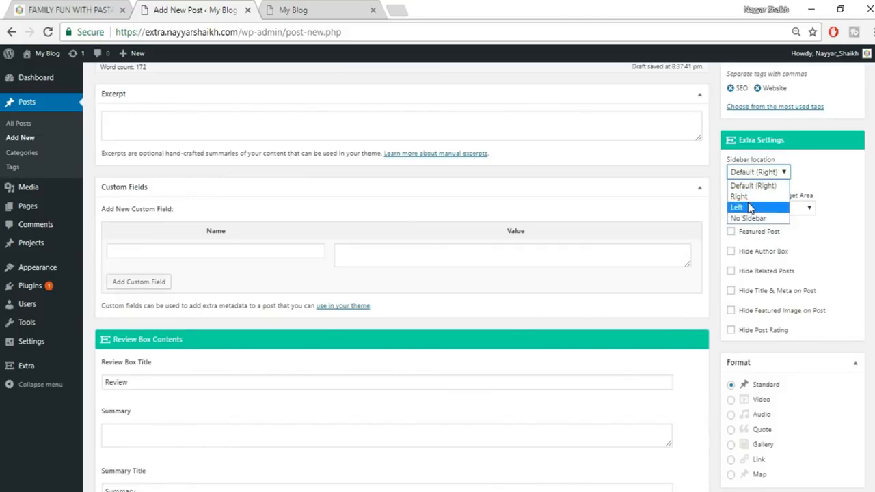
pyautogui.click(813, 182)
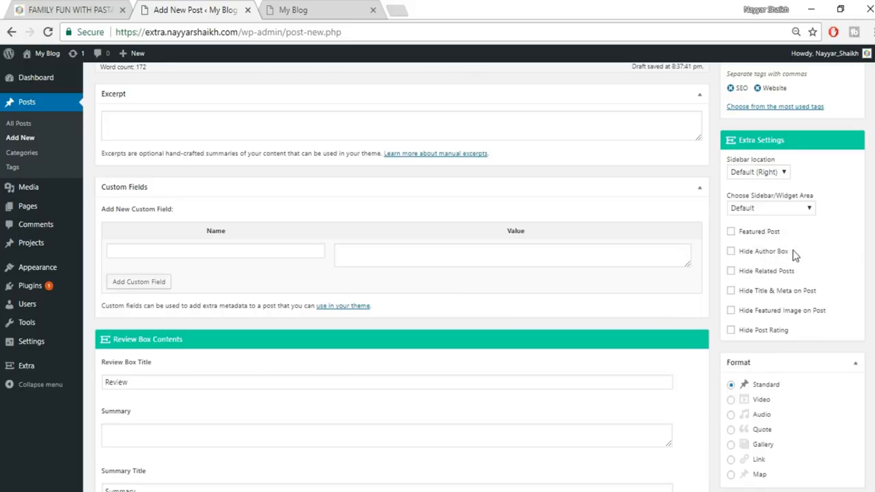
pyautogui.click(106, 8)
# - Check the live post's 85% rating box, then scroll the editor to the Breakdown #0 fields
pyautogui.scroll(-3, 356, 273)
pyautogui.scroll(-20, 355, 287)
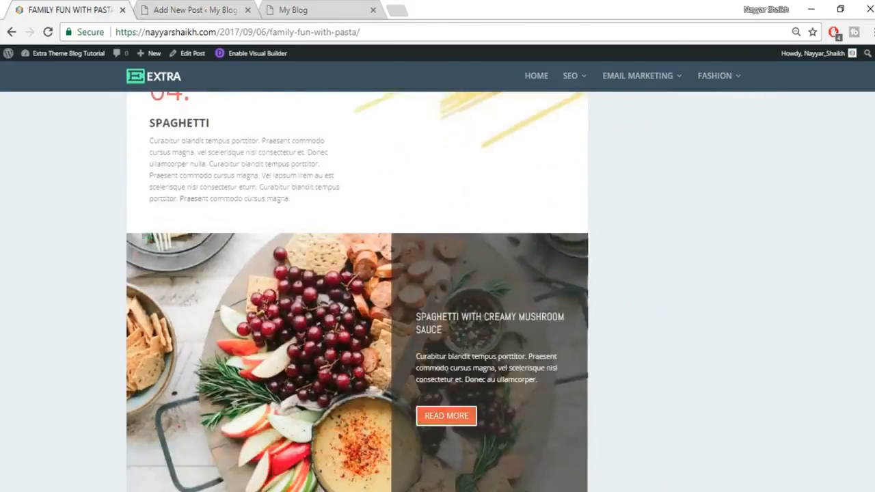
pyautogui.scroll(-10, 835, 418)
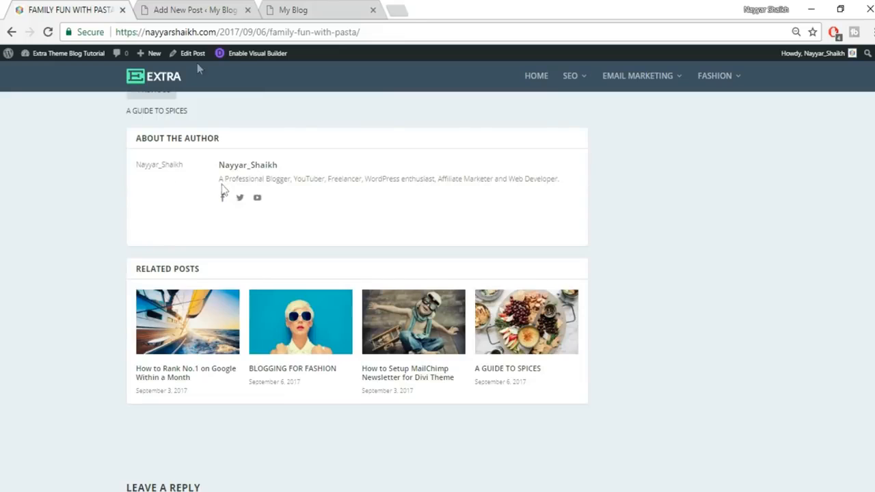
pyautogui.click(191, 10)
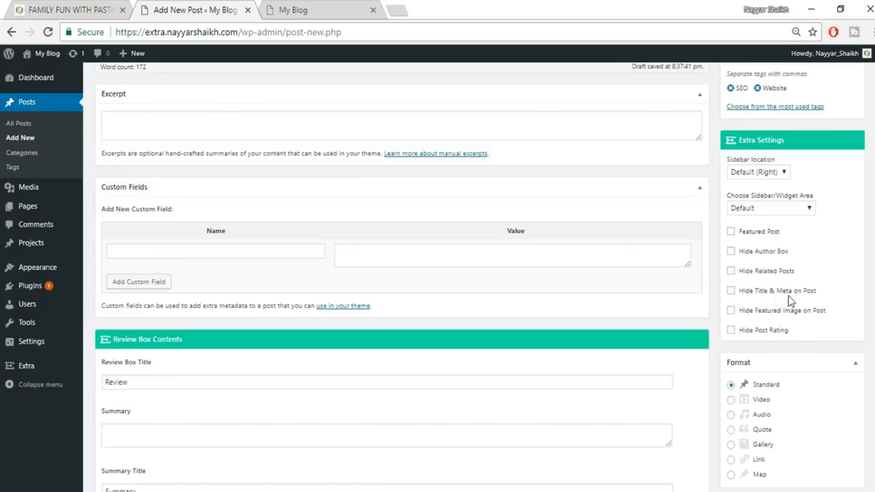
pyautogui.click(94, 5)
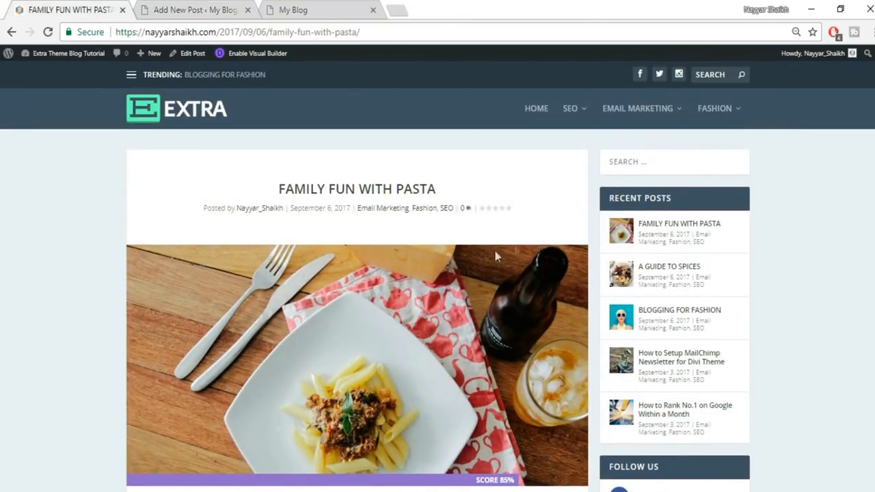
pyautogui.click(218, 8)
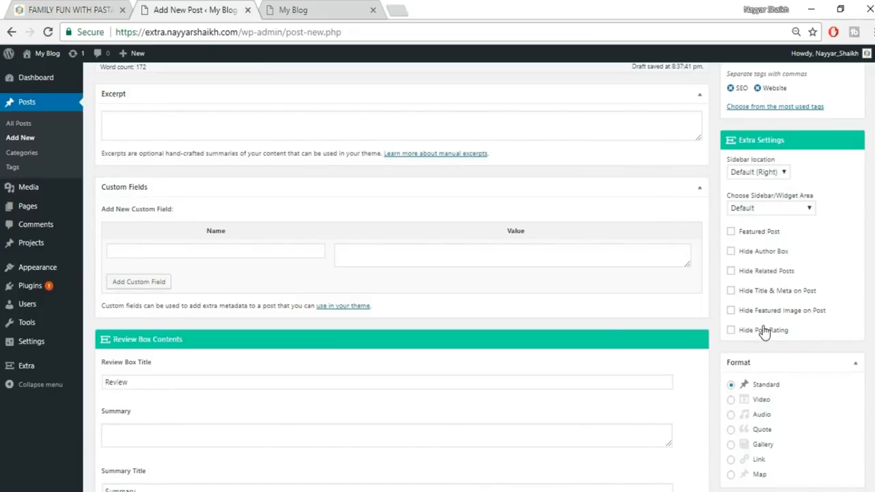
pyautogui.click(24, 8)
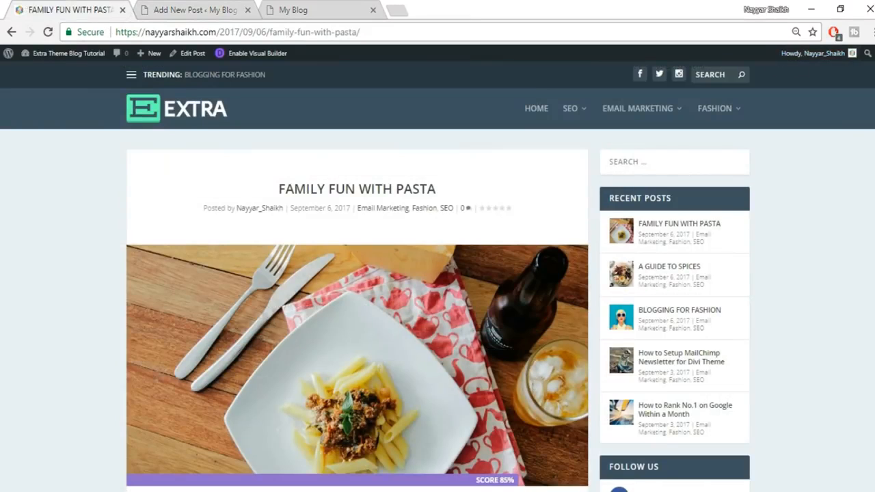
pyautogui.scroll(-20, 438, 276)
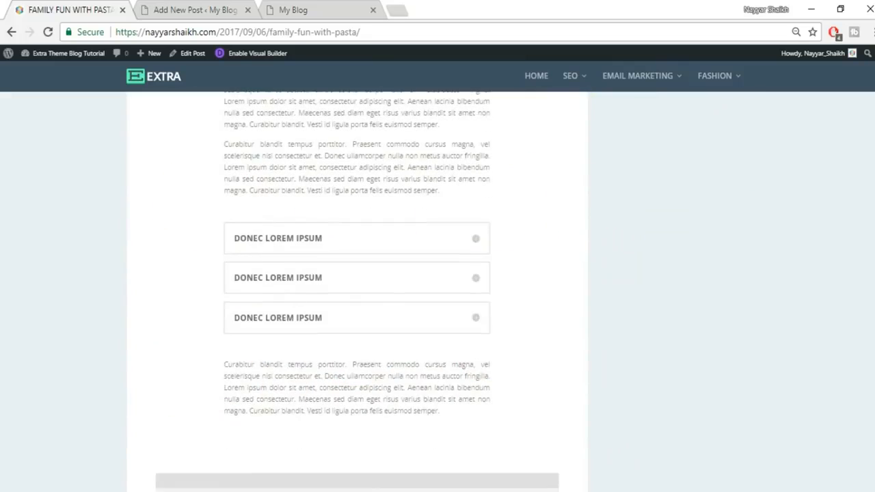
pyautogui.scroll(-4, 309, 292)
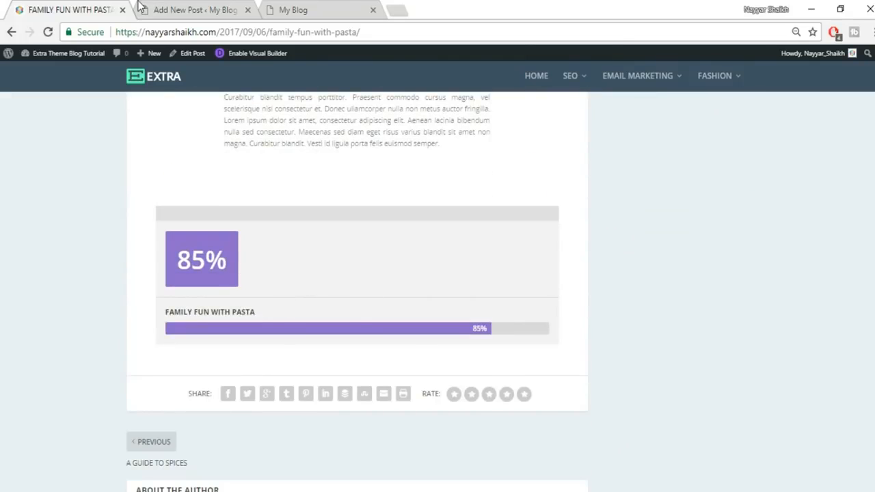
pyautogui.click(140, 6)
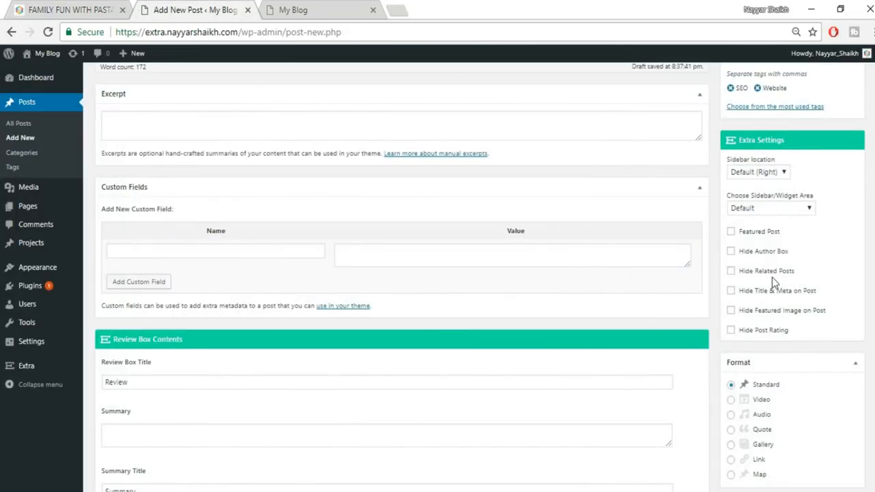
pyautogui.scroll(-1, 776, 307)
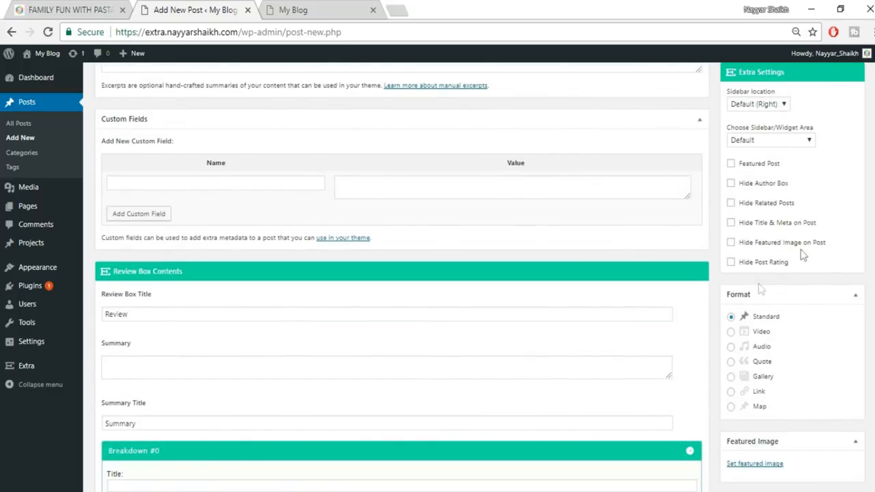
pyautogui.click(66, 7)
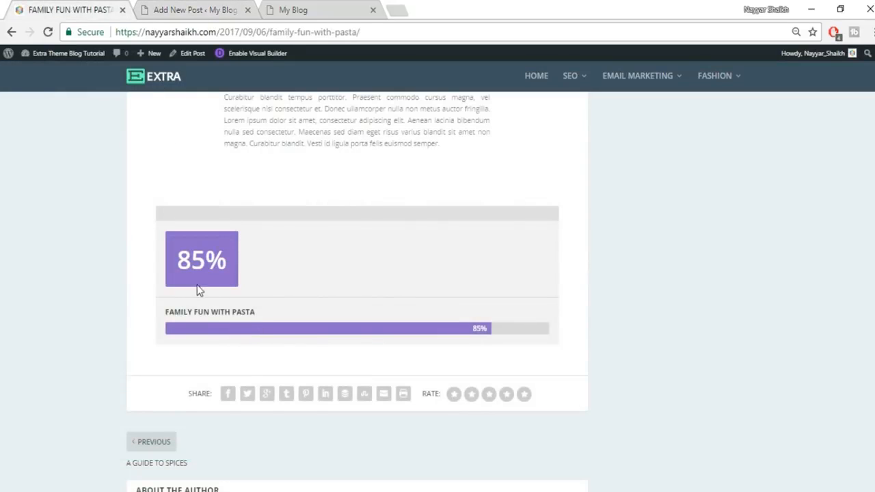
pyautogui.click(203, 8)
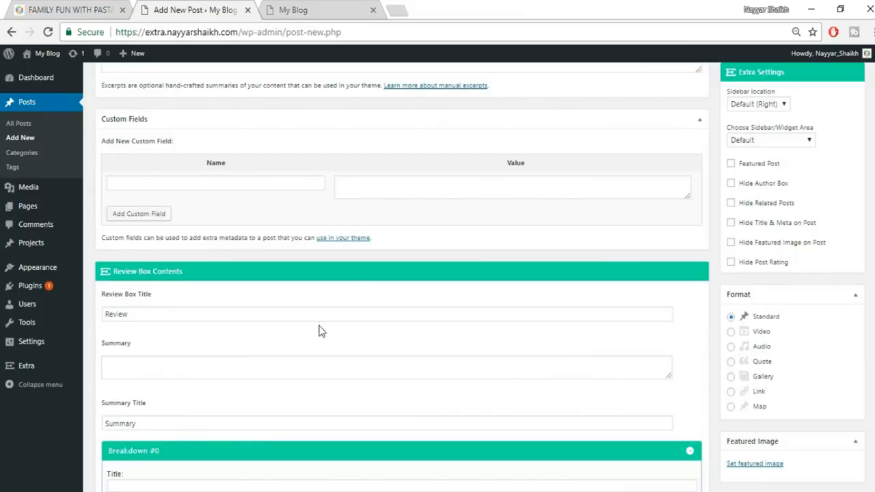
pyautogui.scroll(-2, 320, 330)
# - Add review breakdowns Design at 90% and Easy at 80%
pyautogui.click(144, 373)
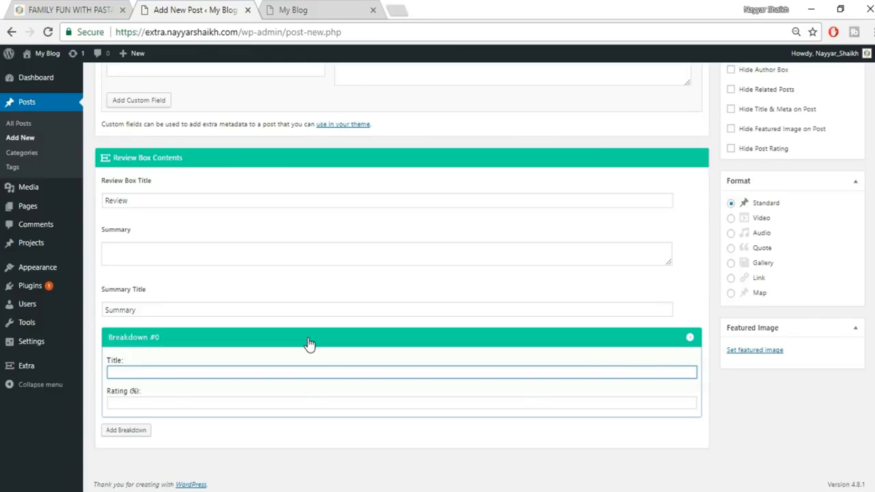
pyautogui.write('Design')
pyautogui.click(267, 417)
pyautogui.click(273, 403)
pyautogui.write('90')
pyautogui.press('Return')
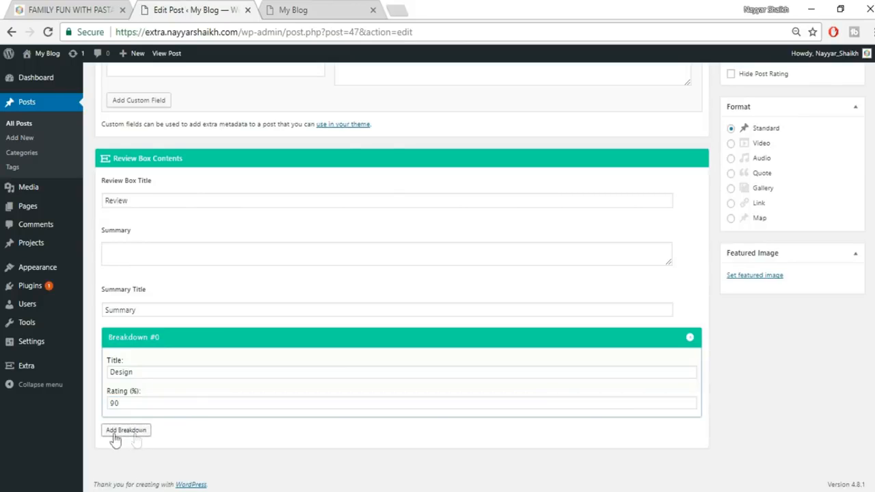
pyautogui.click(138, 433)
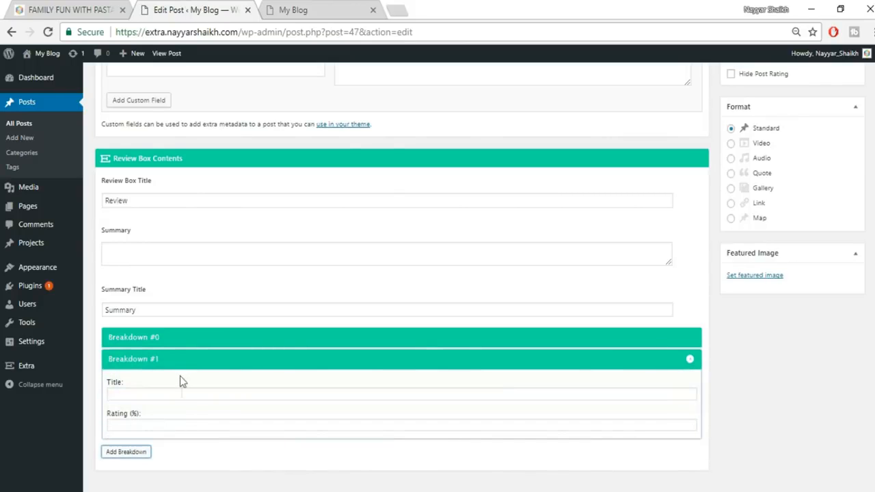
pyautogui.click(171, 393)
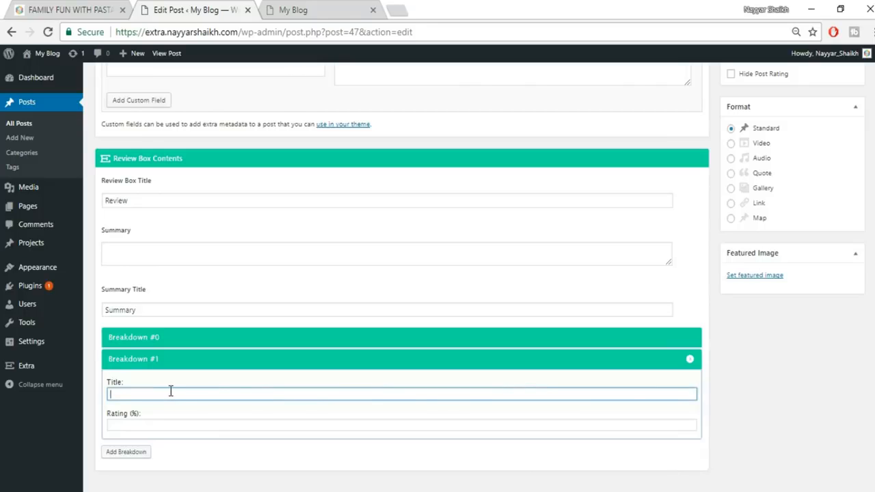
pyautogui.write('Easy')
pyautogui.press('Tab')
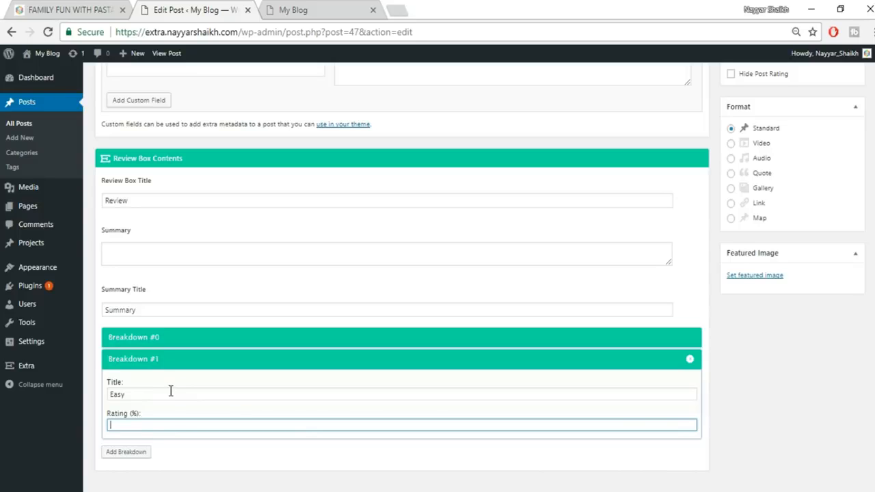
pyautogui.write('80')
# - Add a Mobile Friendly breakdown at 70% plus a fourth, empty breakdown
pyautogui.click(134, 453)
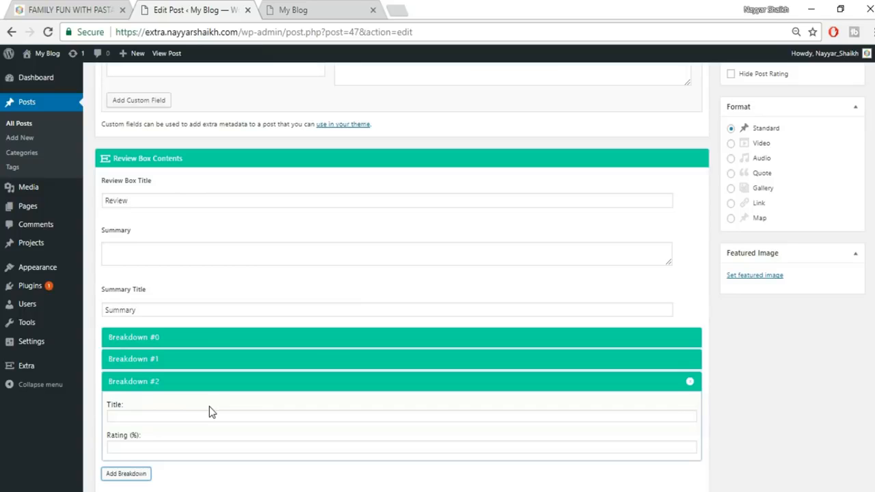
pyautogui.click(278, 416)
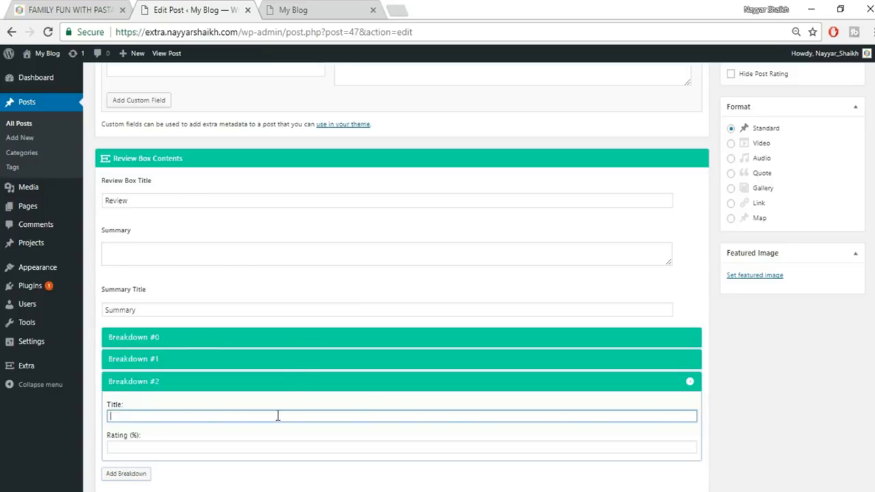
pyautogui.write('Mobile Friendly')
pyautogui.click(246, 447)
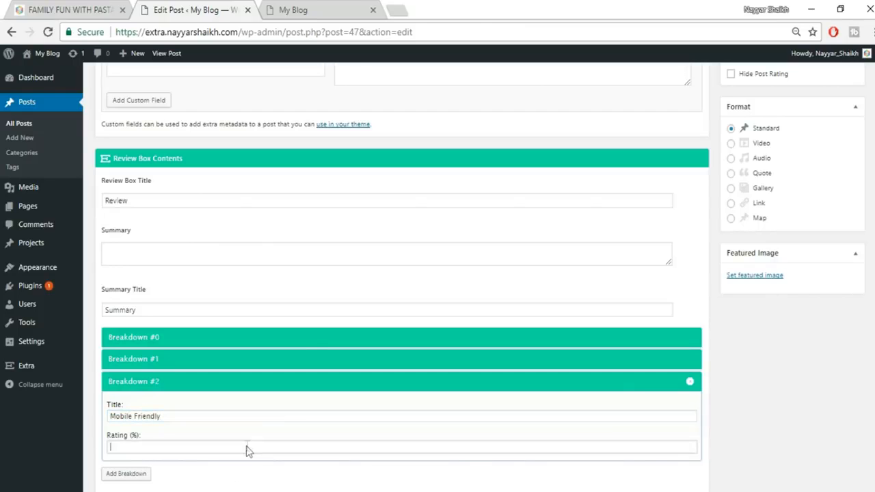
pyautogui.write('70')
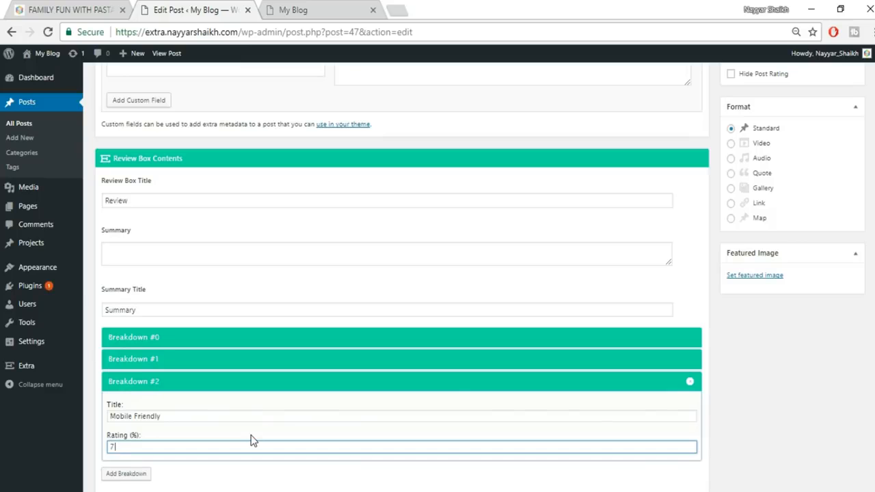
pyautogui.click(145, 476)
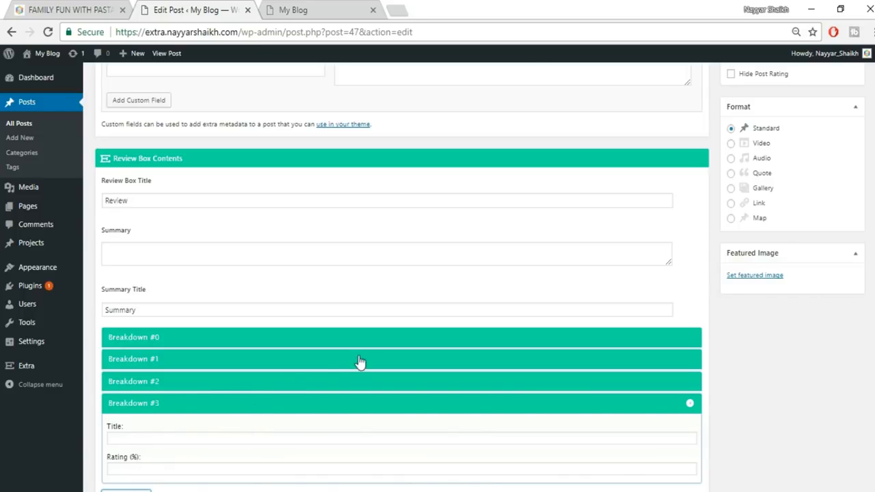
pyautogui.scroll(1, 280, 318)
pyautogui.click(181, 268)
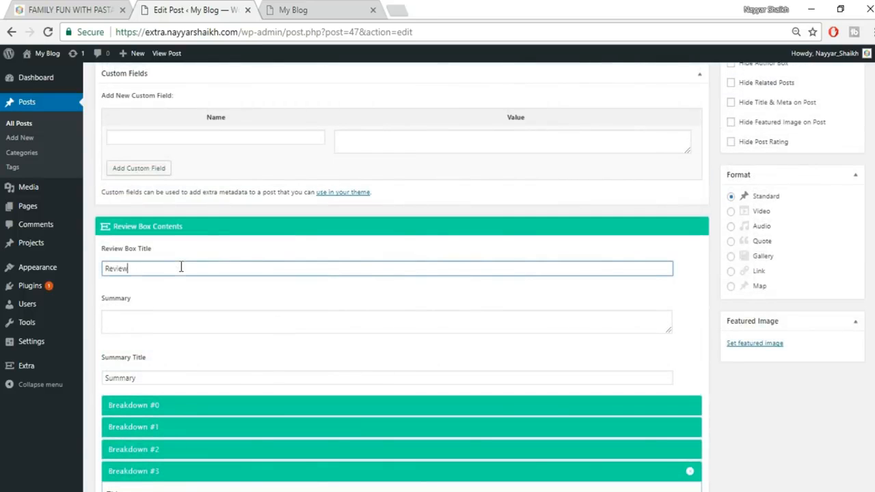
# - Enter 'This theme is just Amazing!' as the review box Summary
pyautogui.click(152, 324)
pyautogui.write('Th')
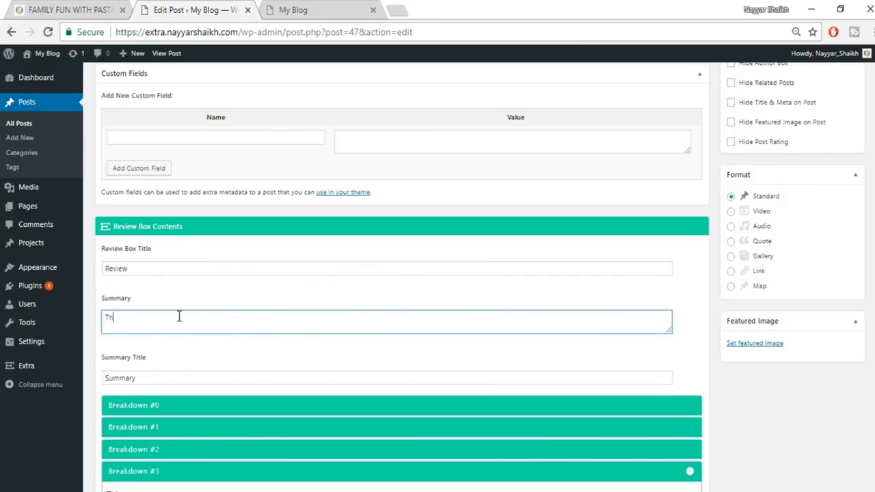
pyautogui.write('is theme is just Amazing!')
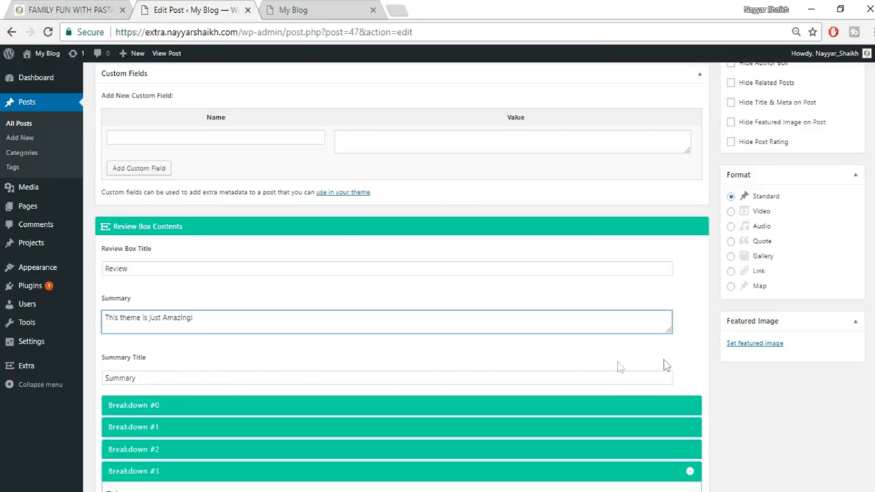
pyautogui.scroll(-2, 767, 435)
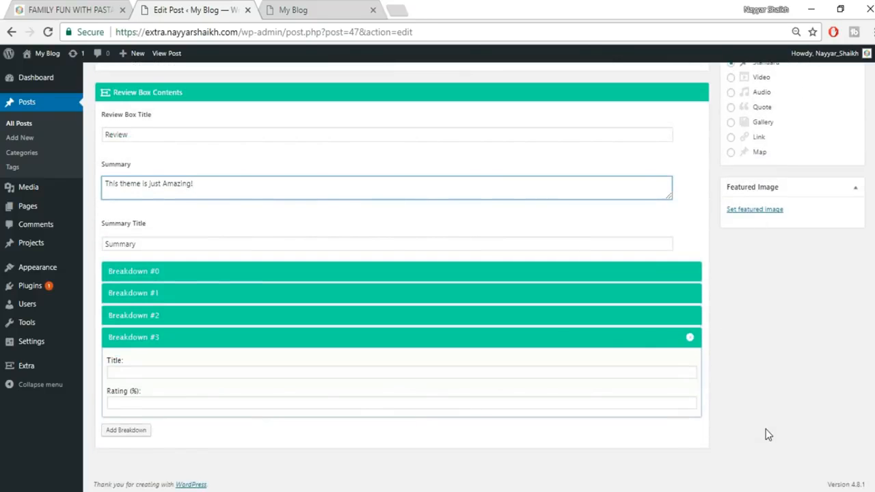
pyautogui.scroll(5, 767, 435)
pyautogui.scroll(-3, 774, 250)
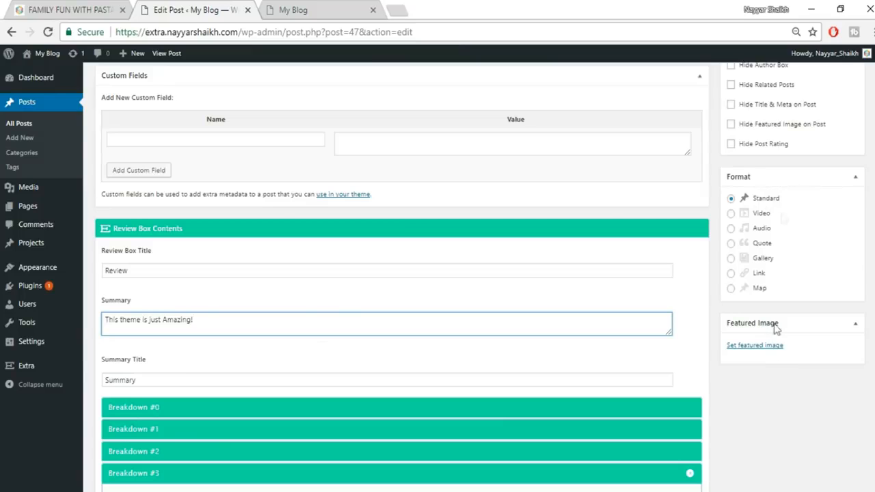
# - Switch to the live Family Fun With Pasta post and scroll through its 85% review score
pyautogui.click(71, 9)
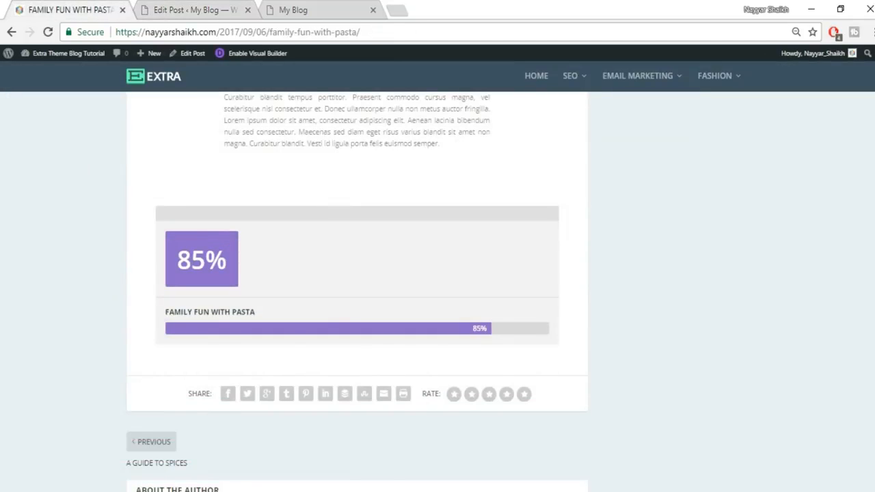
pyautogui.scroll(10, 509, 311)
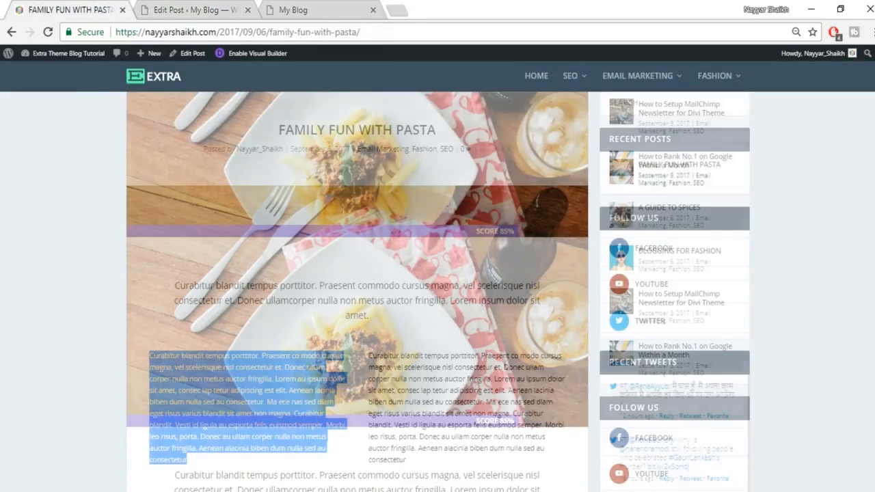
pyautogui.scroll(-3, 509, 311)
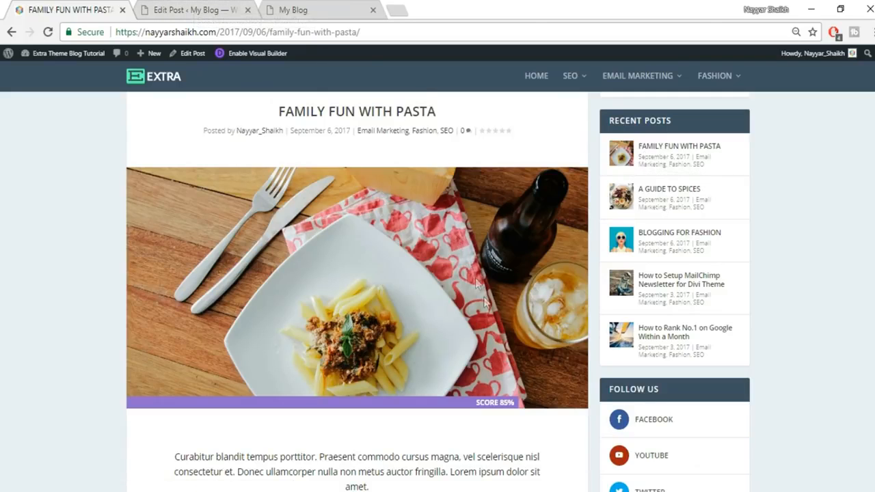
pyautogui.scroll(2, 484, 303)
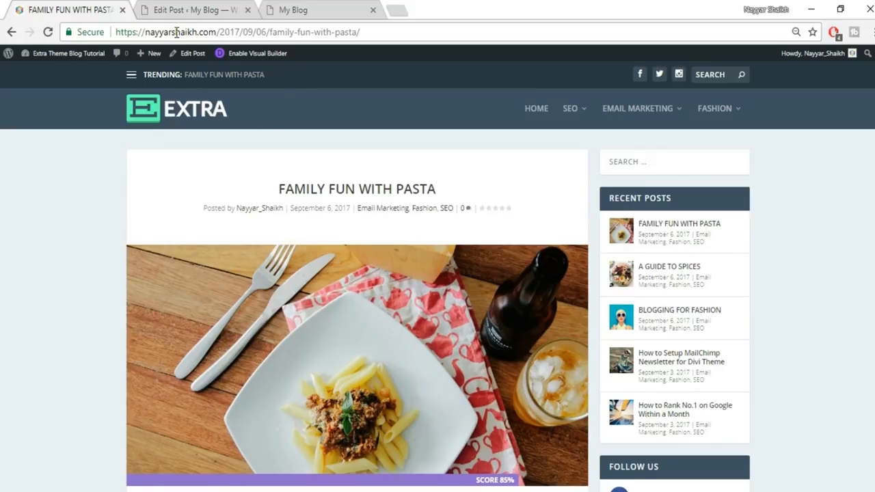
# - Upload kid-950x640 from the computer and set it as the post's featured image
pyautogui.click(218, 10)
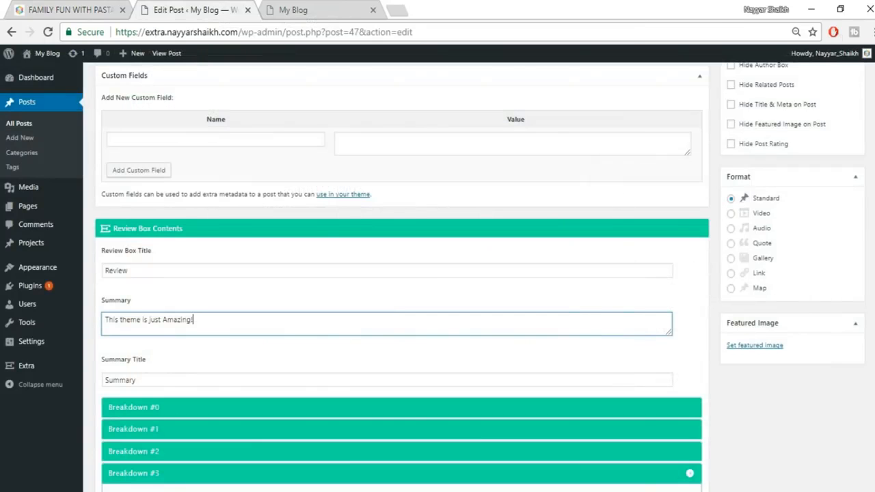
pyautogui.click(754, 346)
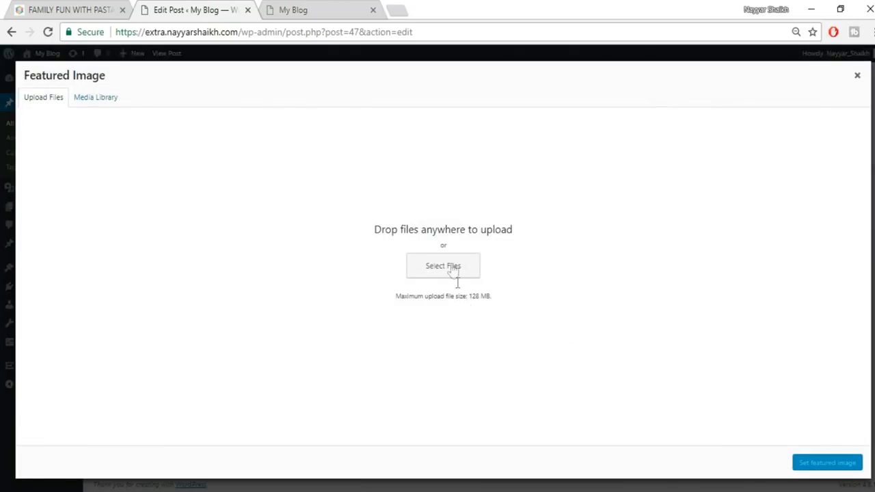
pyautogui.click(451, 268)
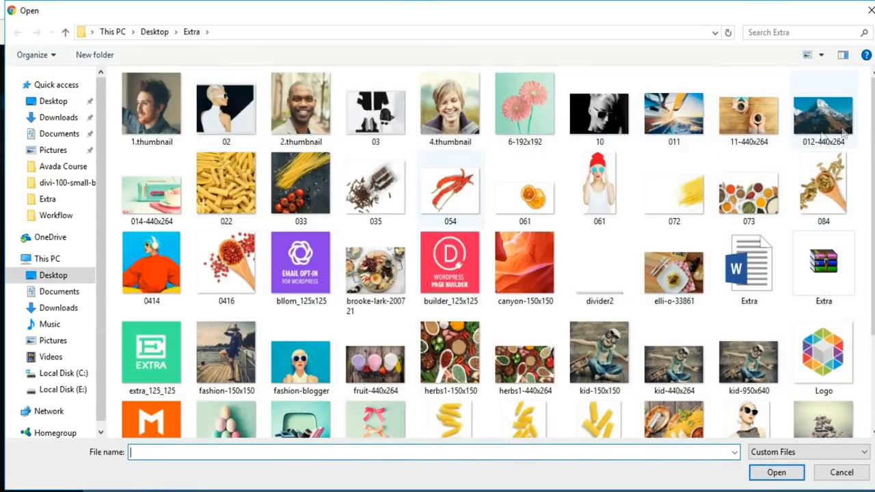
pyautogui.scroll(-3, 544, 200)
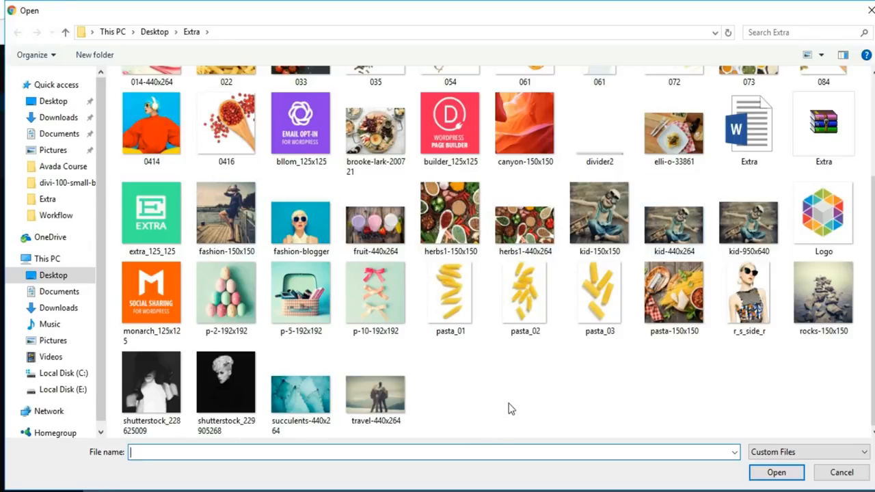
pyautogui.scroll(3, 507, 409)
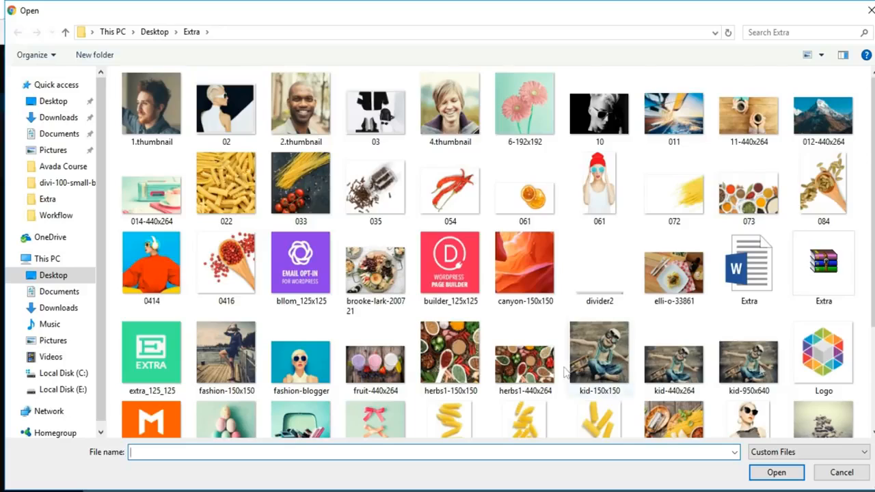
pyautogui.scroll(-3, 863, 370)
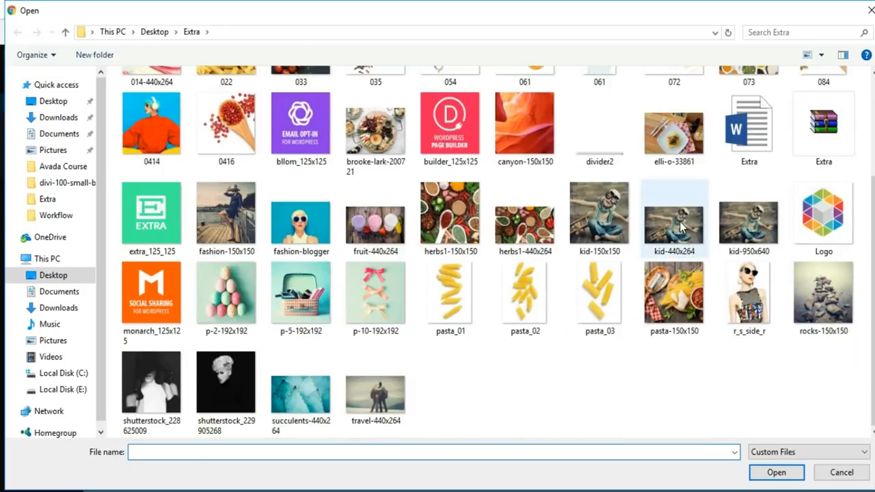
pyautogui.click(728, 257)
pyautogui.click(776, 473)
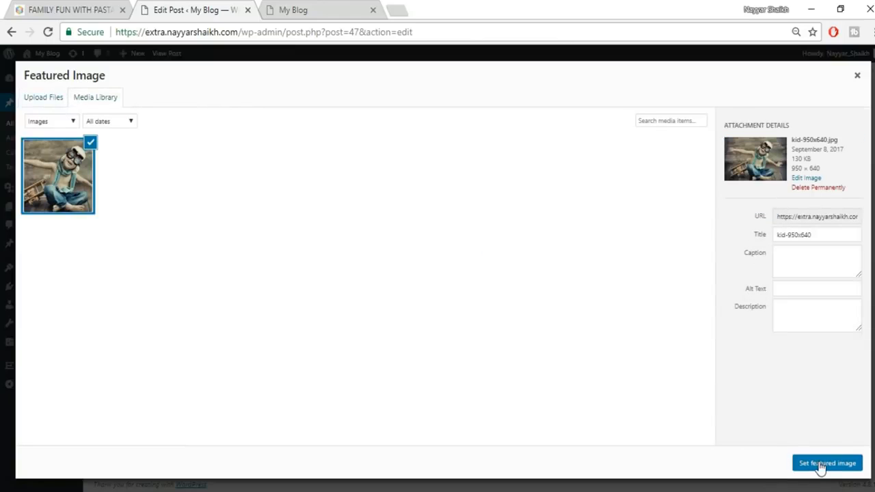
pyautogui.click(818, 465)
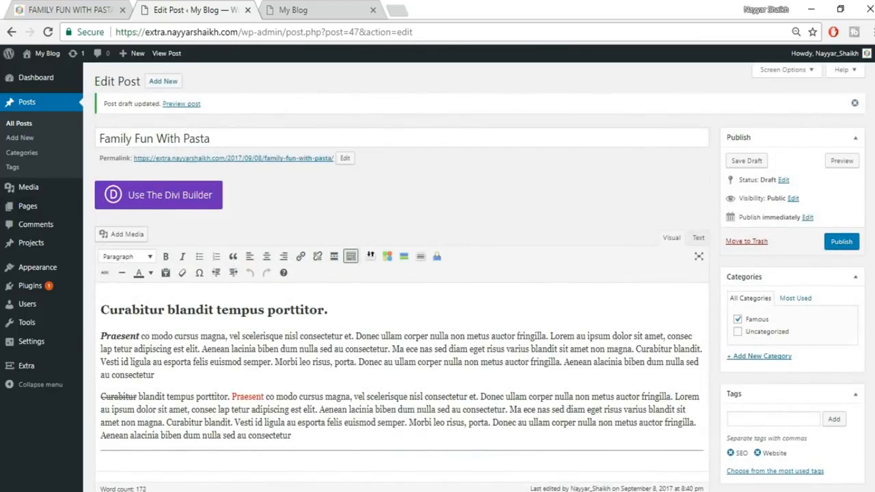
# - Publish the post and open its View post link in a new tab
pyautogui.click(839, 248)
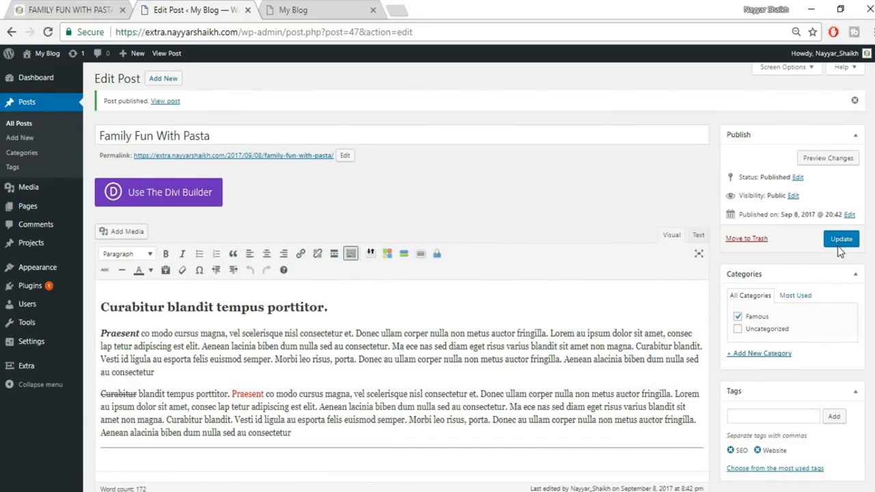
pyautogui.rightClick(164, 106)
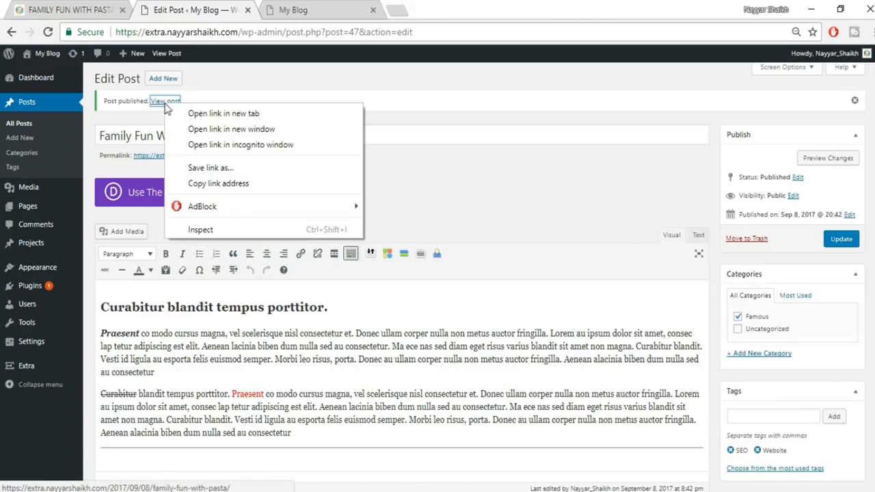
pyautogui.click(222, 113)
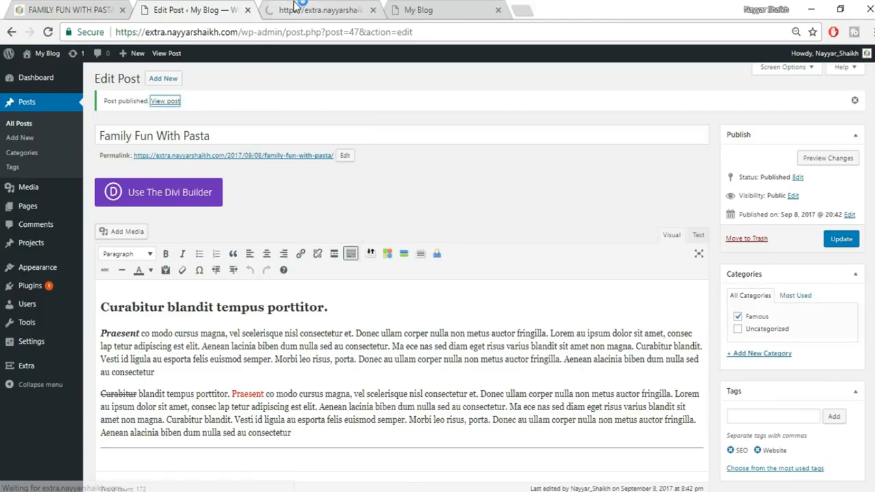
# - Switch to the published post and scroll through its title and body text
pyautogui.click(294, 6)
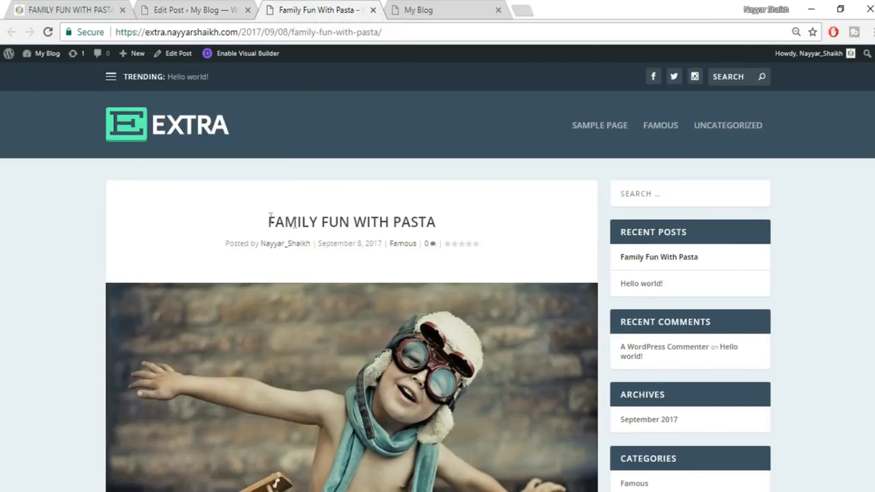
pyautogui.moveTo(264, 227); pyautogui.dragTo(478, 231)
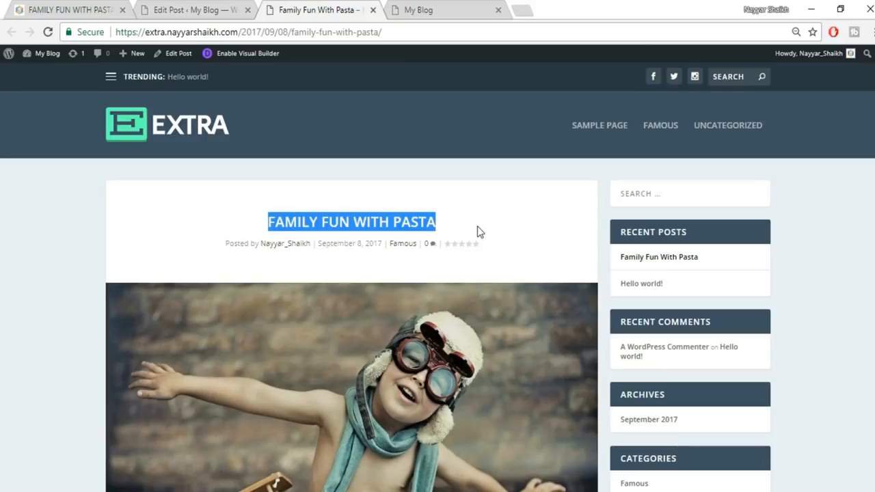
pyautogui.click(294, 259)
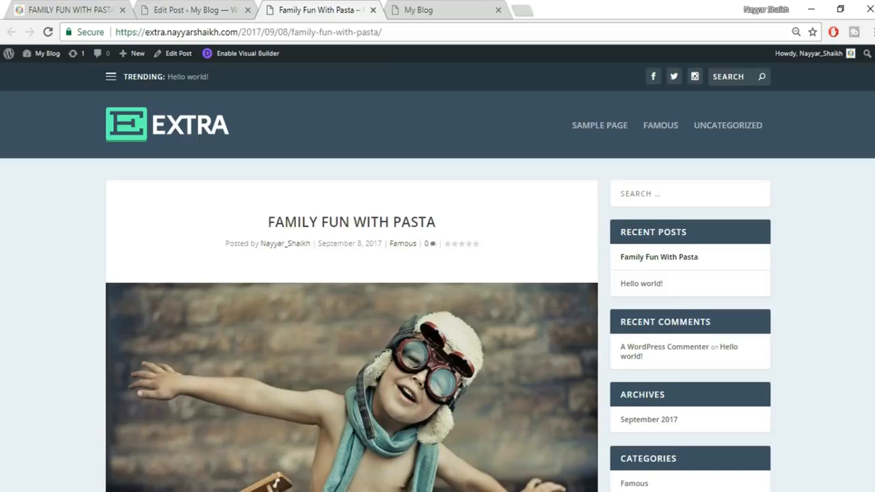
pyautogui.scroll(-3, 269, 212)
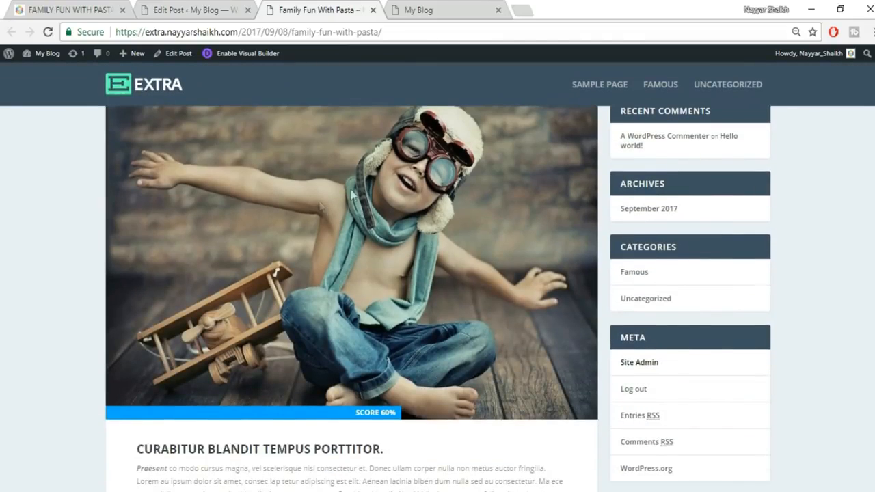
pyautogui.scroll(-1, 432, 261)
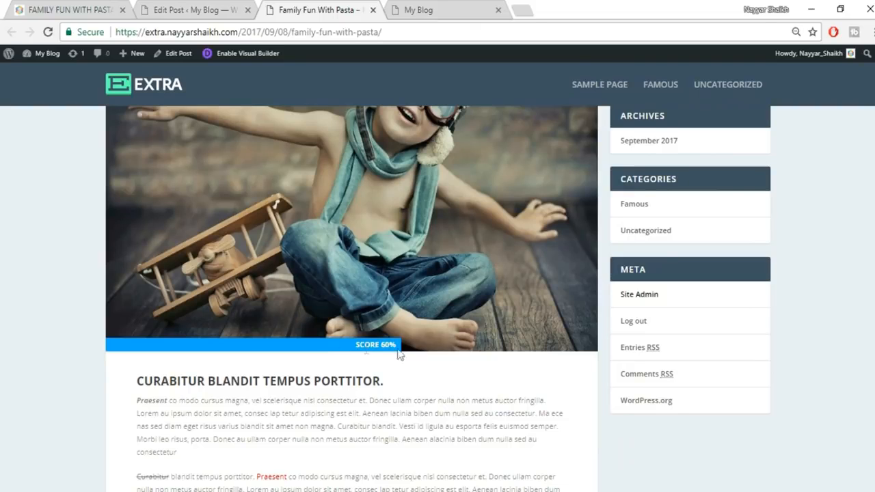
pyautogui.scroll(-3, 287, 325)
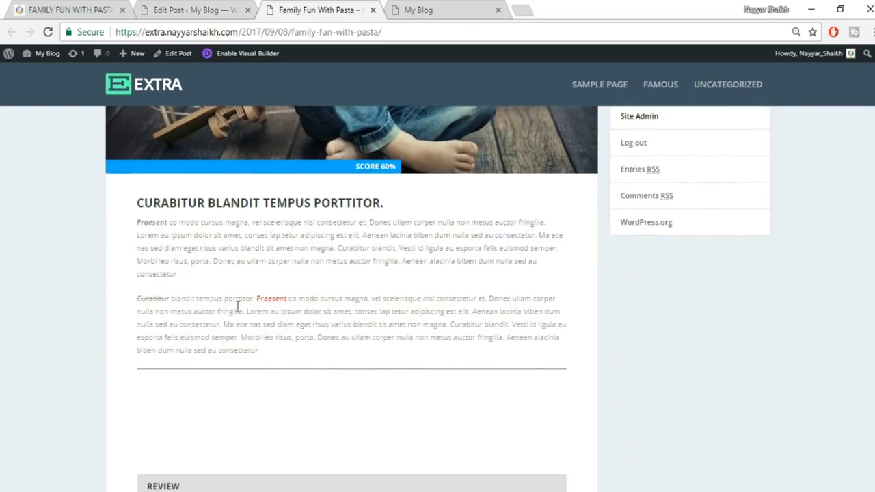
pyautogui.moveTo(131, 210); pyautogui.dragTo(426, 363)
pyautogui.click(426, 363)
# - Highlight Curabitur, Praesent and the heading, then scroll down to About the Author
pyautogui.click(198, 10)
pyautogui.click(280, 8)
pyautogui.moveTo(137, 299); pyautogui.dragTo(162, 299)
pyautogui.moveTo(254, 301); pyautogui.dragTo(287, 299)
pyautogui.click(335, 243)
pyautogui.moveTo(384, 203); pyautogui.dragTo(161, 222)
pyautogui.click(136, 235)
pyautogui.click(276, 255)
pyautogui.scroll(-5, 352, 298)
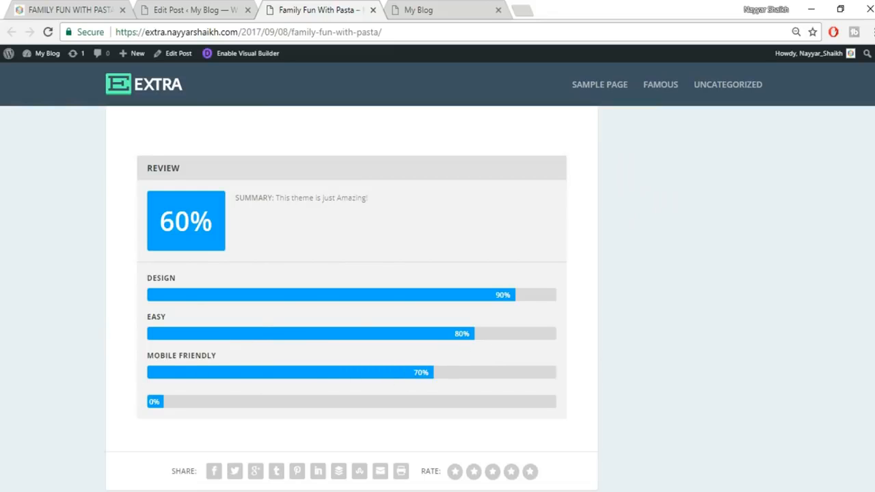
pyautogui.scroll(-5, 352, 297)
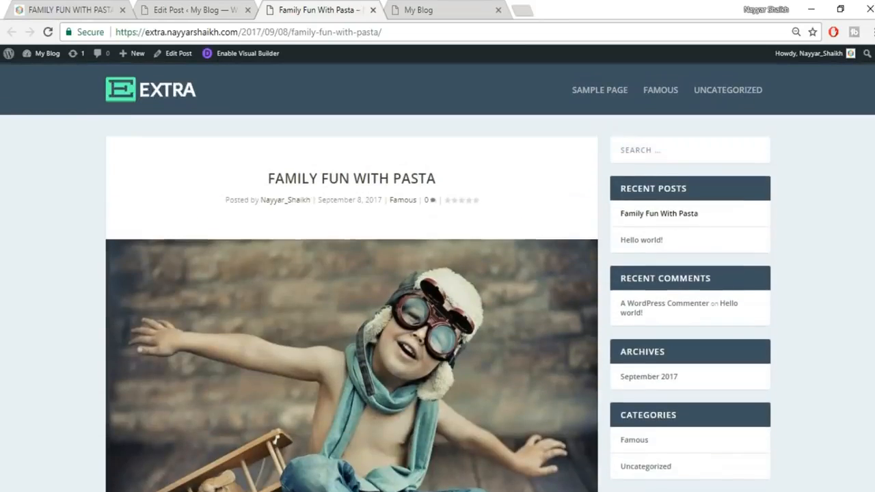
pyautogui.scroll(1, 861, 264)
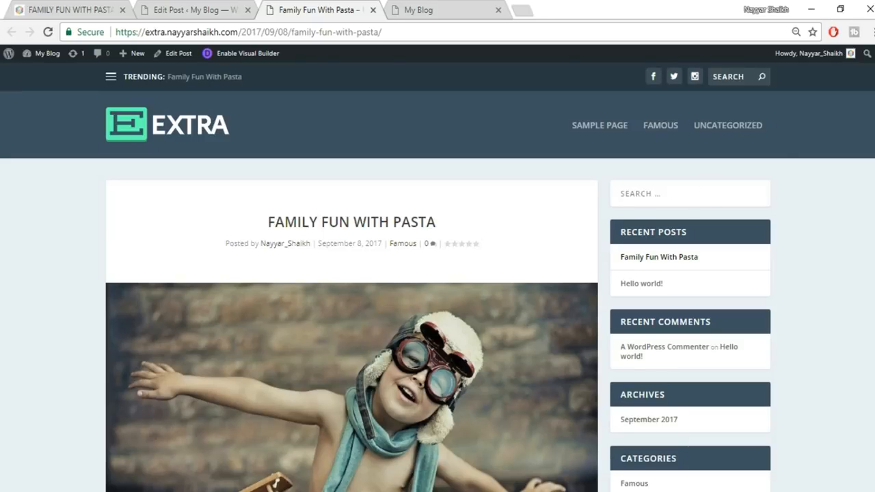
pyautogui.scroll(-15, 519, 246)
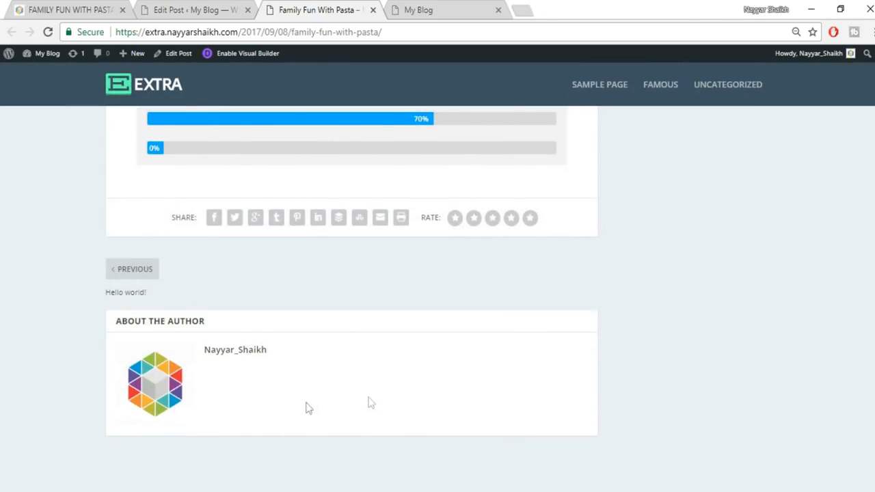
# - Select the author bio sentence on the reference pasta post, then return to the post editor
pyautogui.click(68, 9)
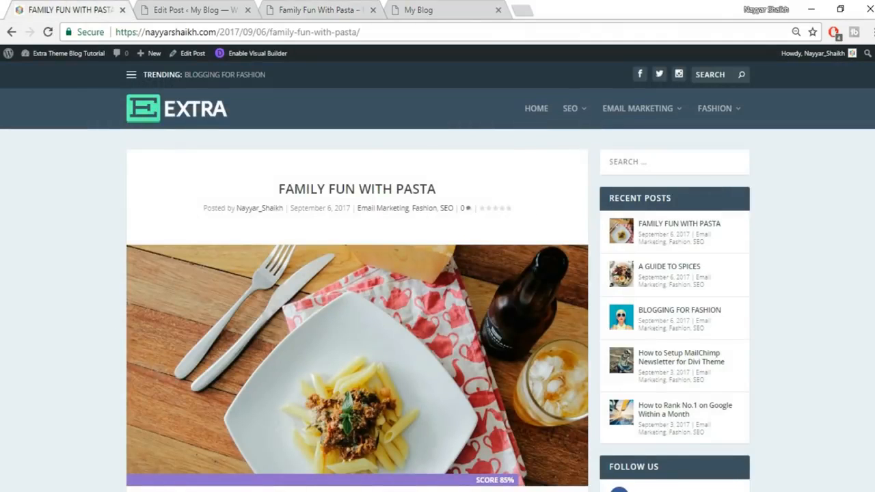
pyautogui.scroll(-20, 437, 279)
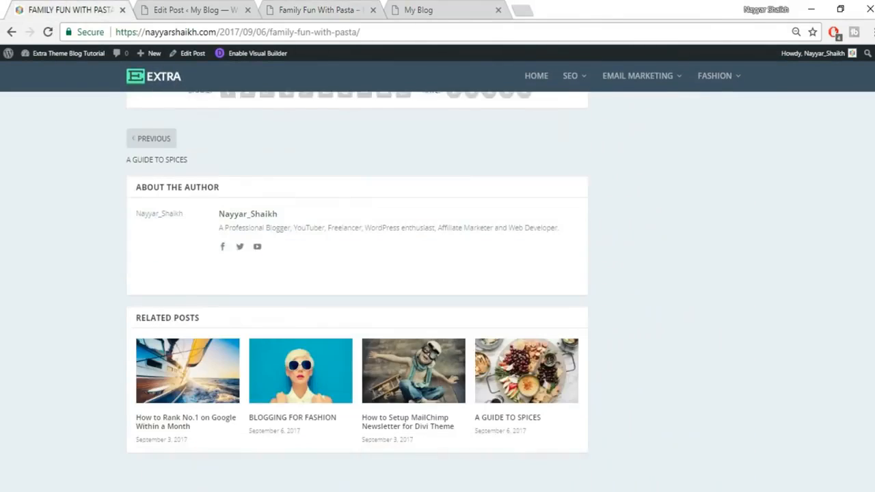
pyautogui.moveTo(218, 221); pyautogui.dragTo(243, 253)
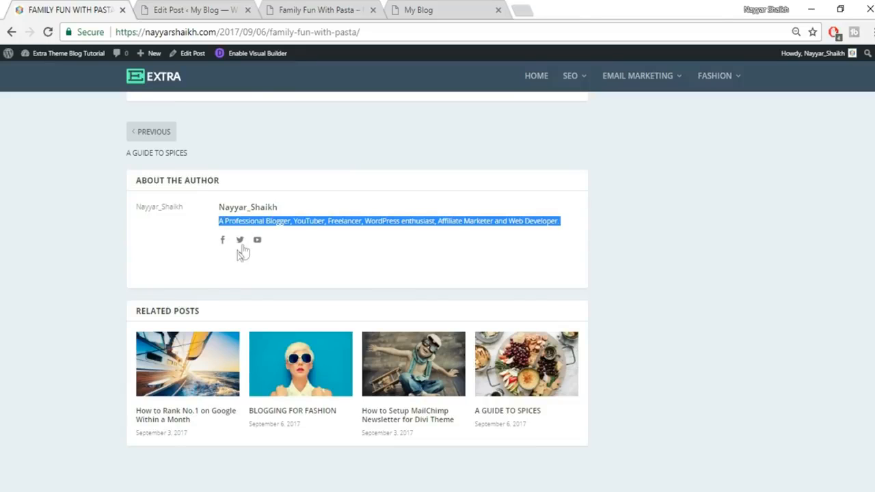
pyautogui.click(177, 9)
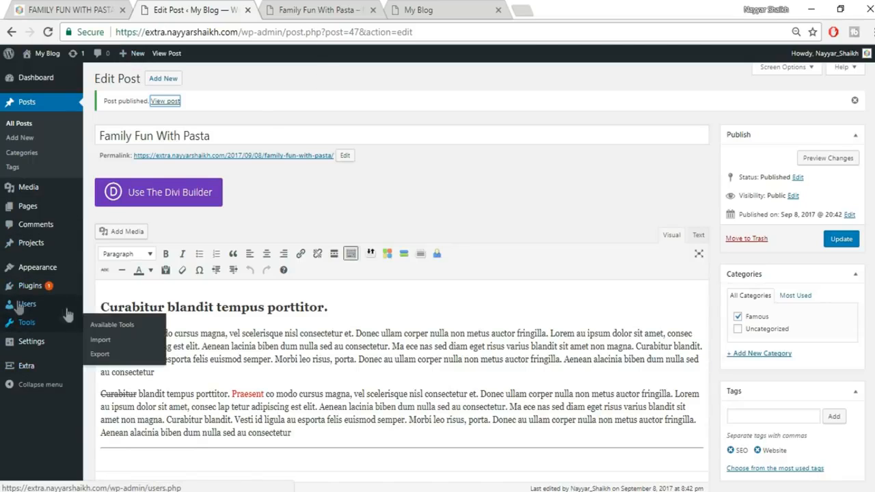
pyautogui.moveTo(45, 309)
# - Open the user's profile and preview the Coffee, Ectoplasm and Sunrise colour schemes
pyautogui.click(41, 304)
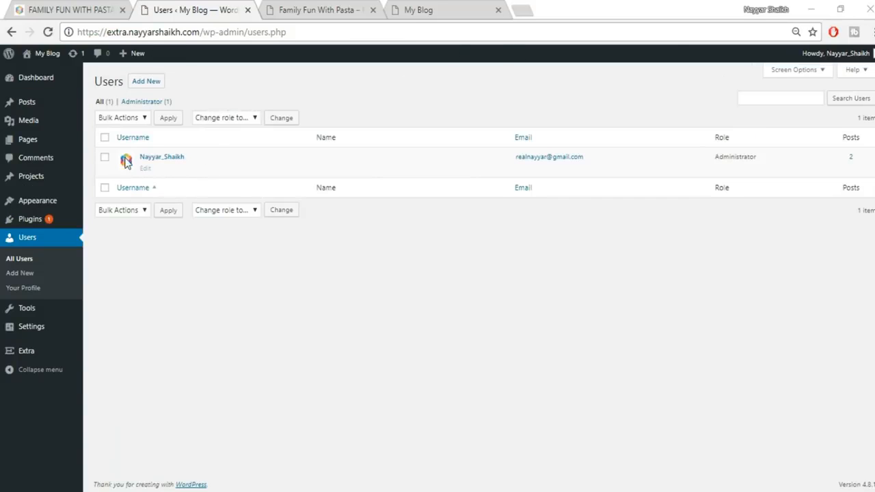
pyautogui.moveTo(162, 164)
pyautogui.click(145, 169)
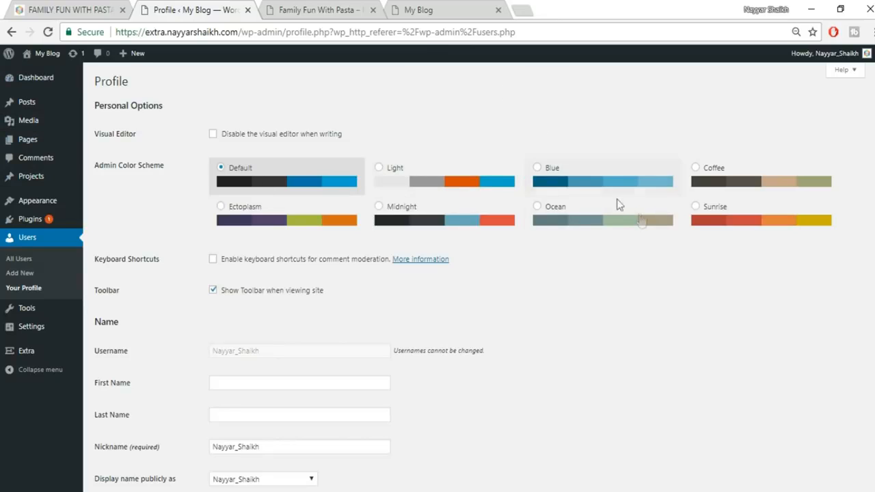
pyautogui.click(722, 185)
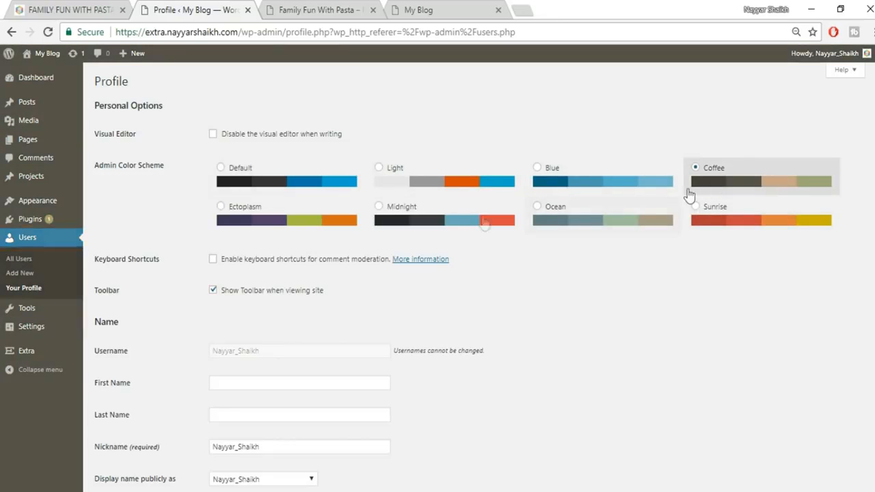
pyautogui.click(292, 233)
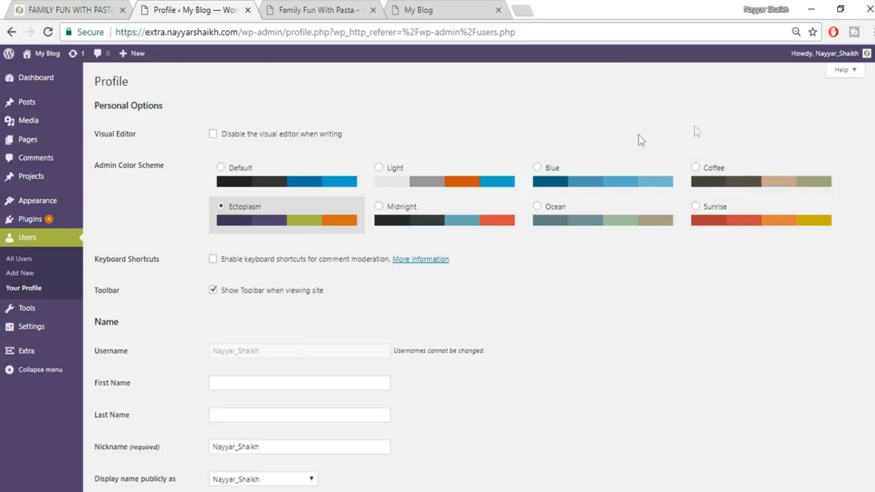
pyautogui.click(762, 218)
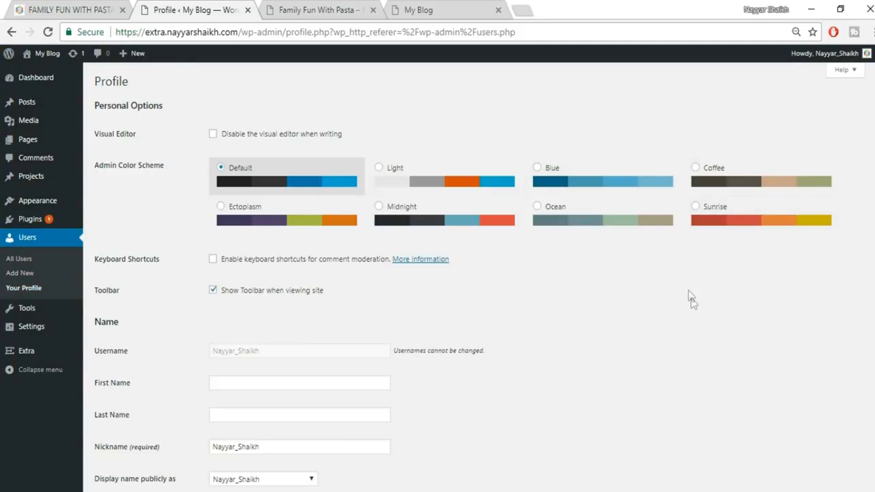
pyautogui.scroll(-3, 691, 304)
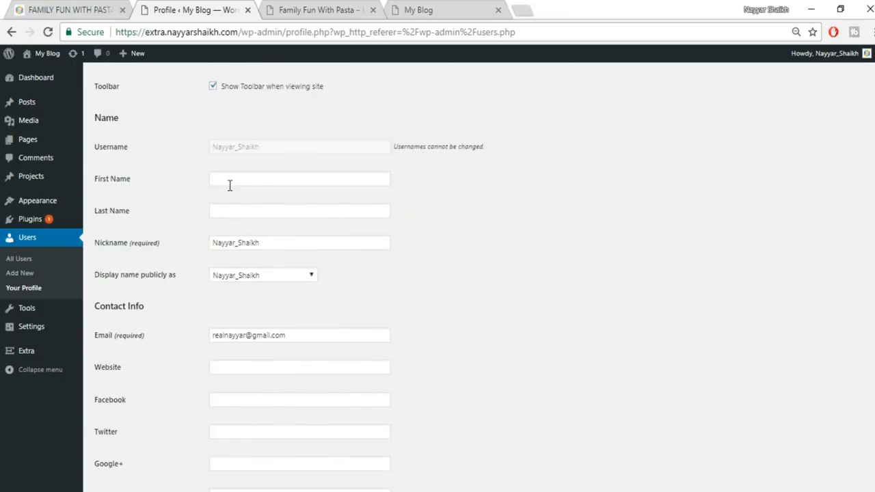
# - Enter the user's first and last name and display the full name publicly
pyautogui.click(278, 179)
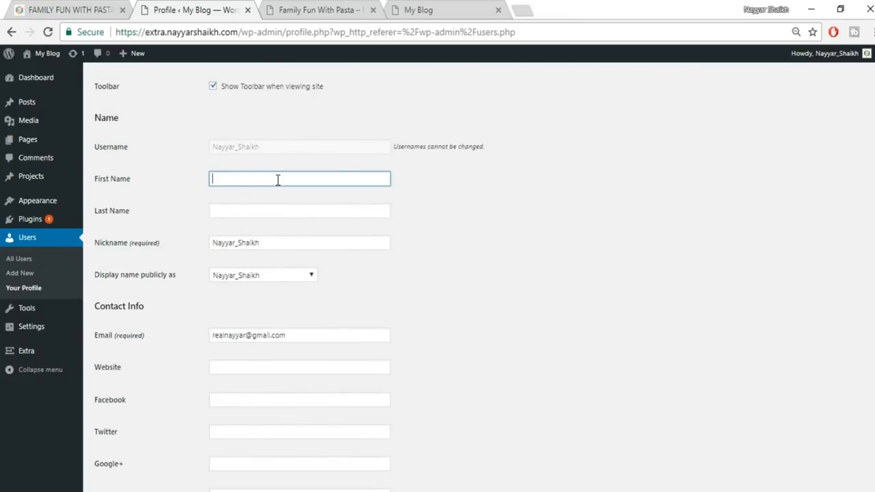
pyautogui.write('Nayyar')
pyautogui.press('Tab')
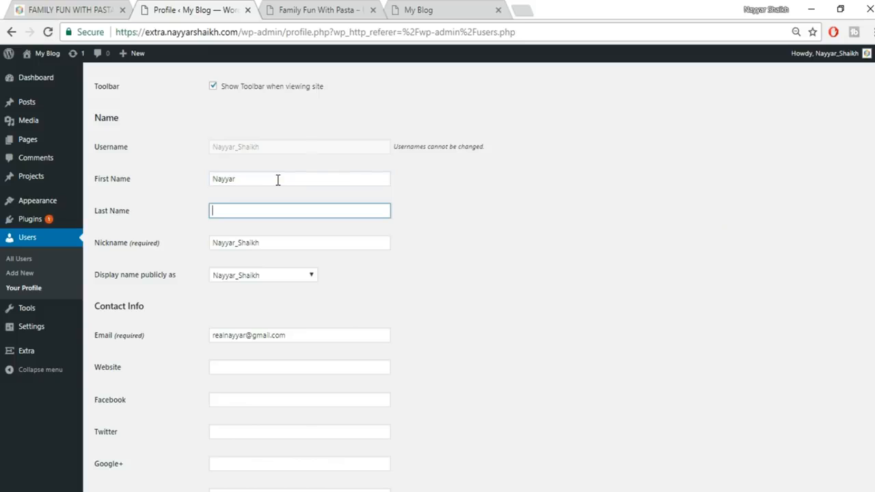
pyautogui.write('S')
pyautogui.press('Down')
pyautogui.press('Tab')
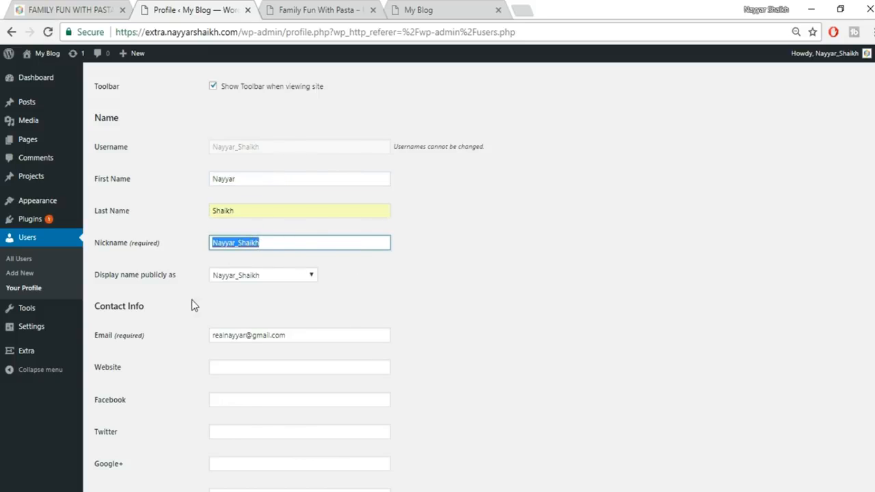
pyautogui.click(256, 278)
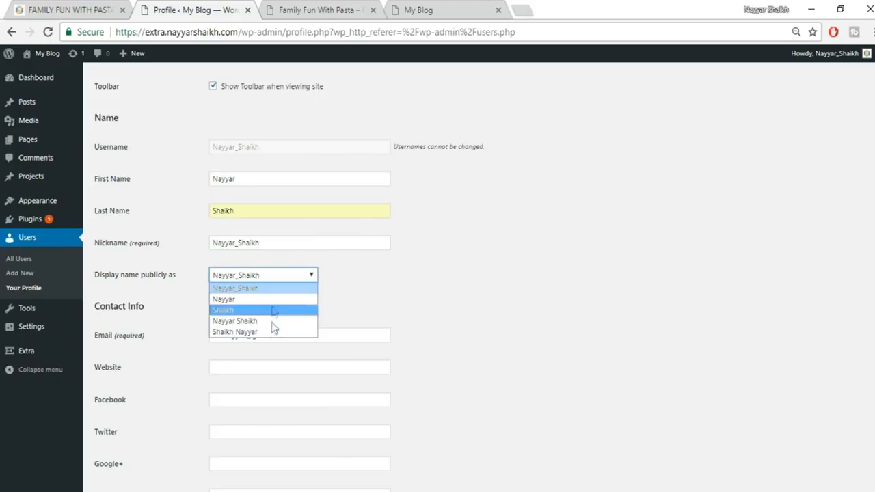
pyautogui.click(274, 324)
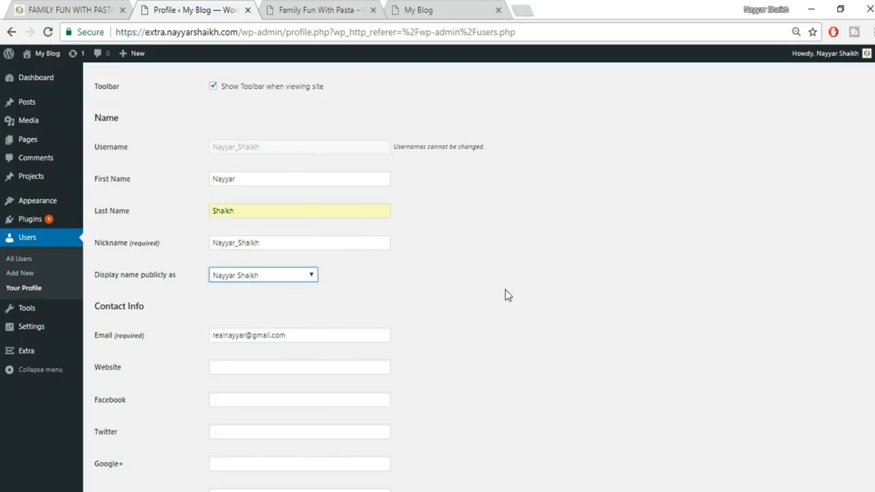
# - Fill Website, Facebook and Twitter from saved suggestions, adding the missing .com to Facebook
pyautogui.scroll(-2, 478, 282)
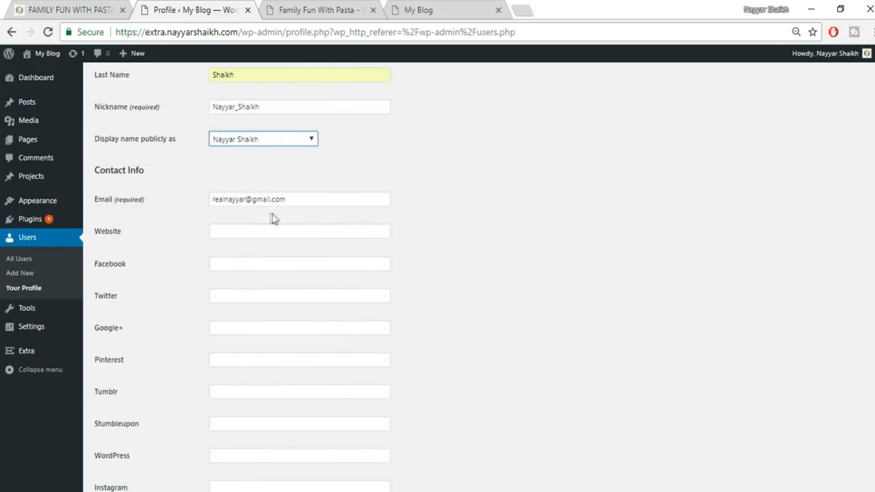
pyautogui.click(289, 234)
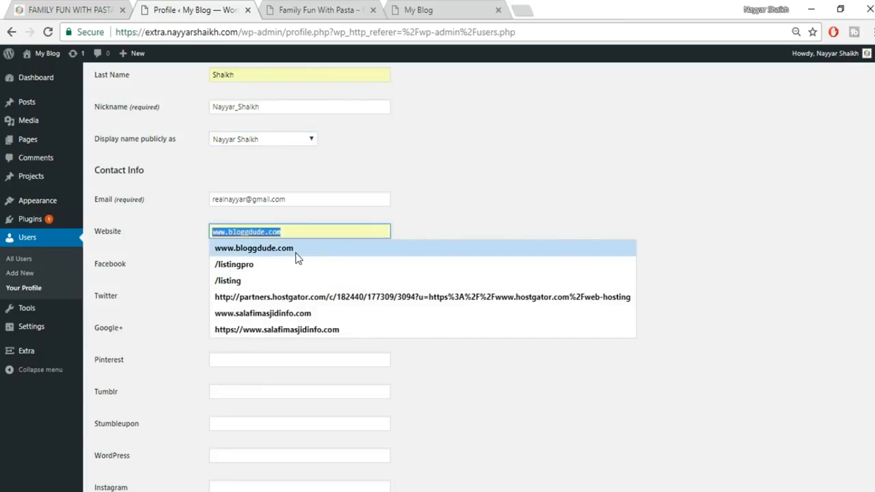
pyautogui.click(296, 251)
pyautogui.click(321, 265)
pyautogui.click(363, 286)
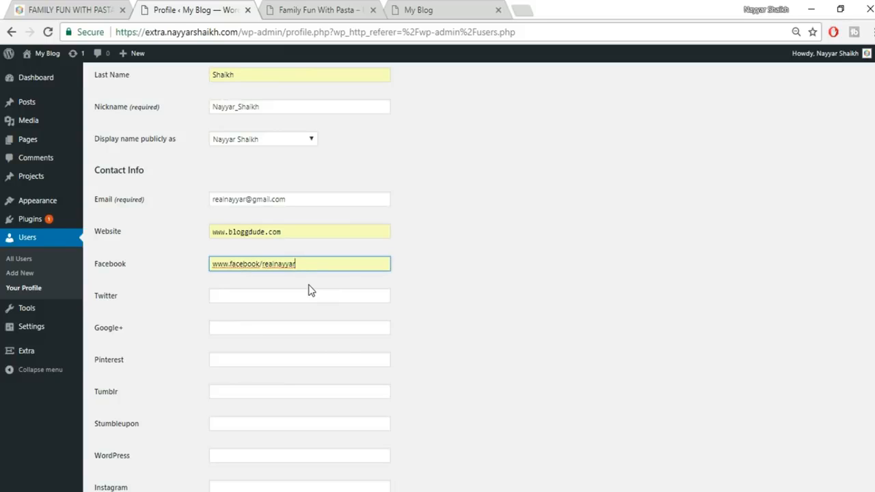
pyautogui.click(260, 264)
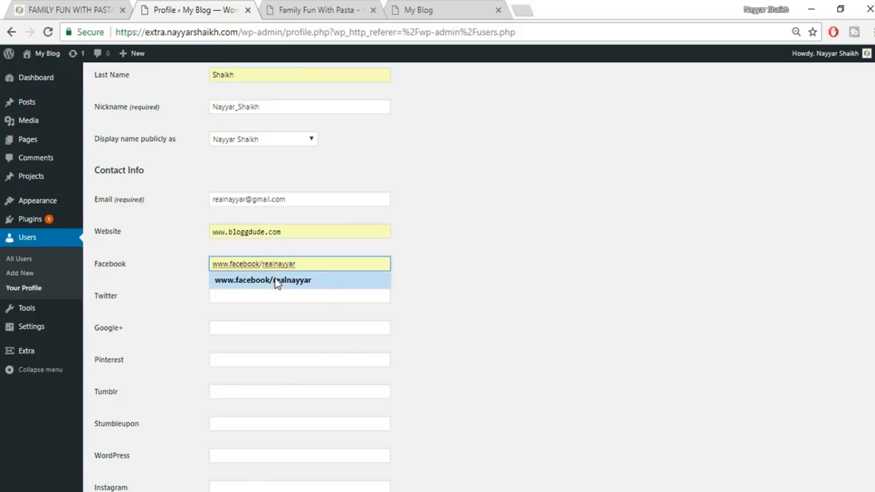
pyautogui.press('Left')
pyautogui.press('Left')
pyautogui.press('Left')
pyautogui.press('Left')
pyautogui.press('Left')
pyautogui.press('Left')
pyautogui.press('Left')
pyautogui.write('.com')
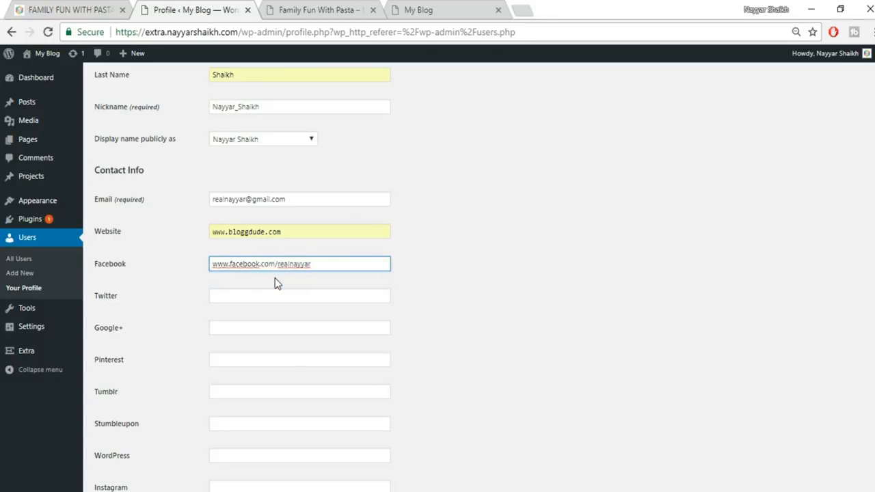
pyautogui.click(279, 294)
pyautogui.press('Down')
pyautogui.press('Down')
pyautogui.press('Tab')
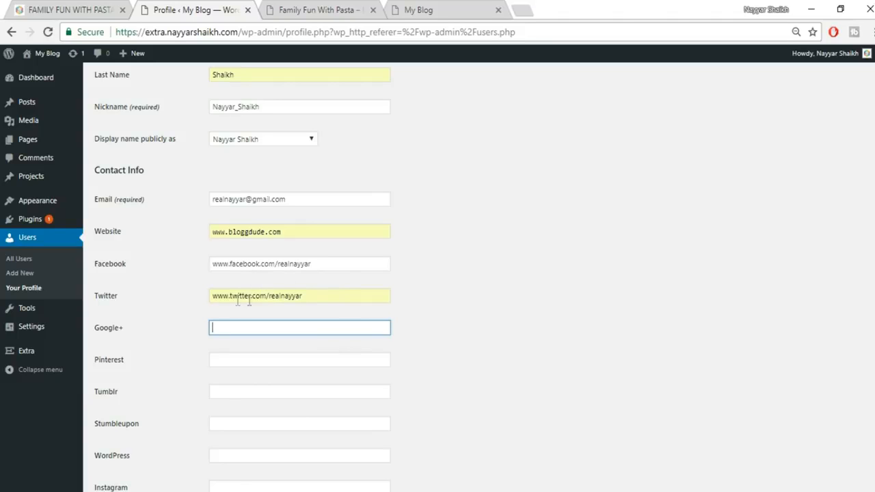
# - Copy the author bio sentence from the reference pasta post
pyautogui.scroll(-10, 280, 390)
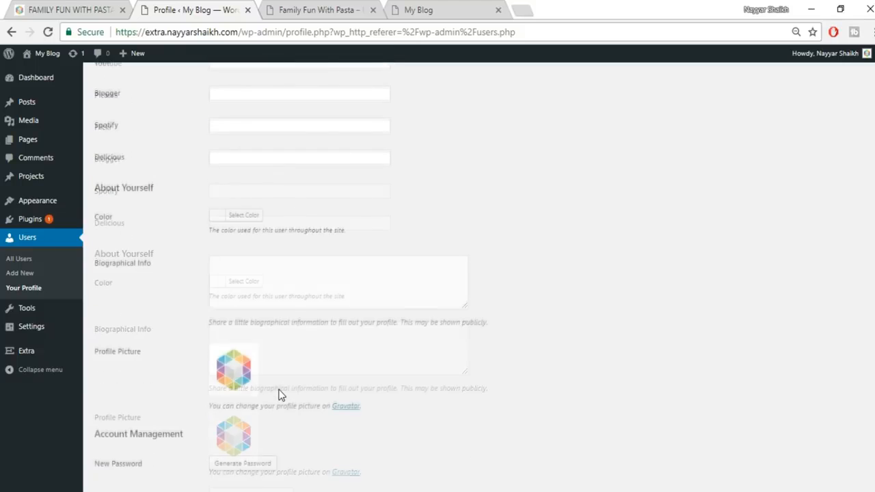
pyautogui.scroll(-1, 236, 379)
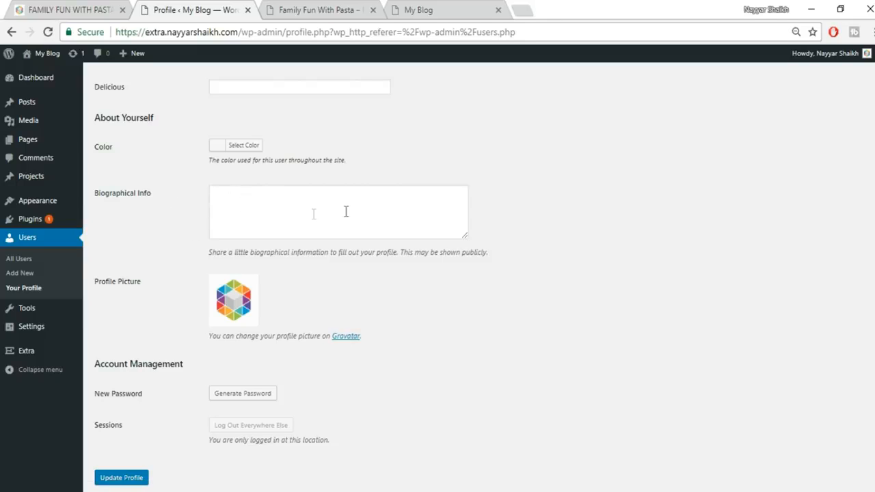
pyautogui.click(303, 8)
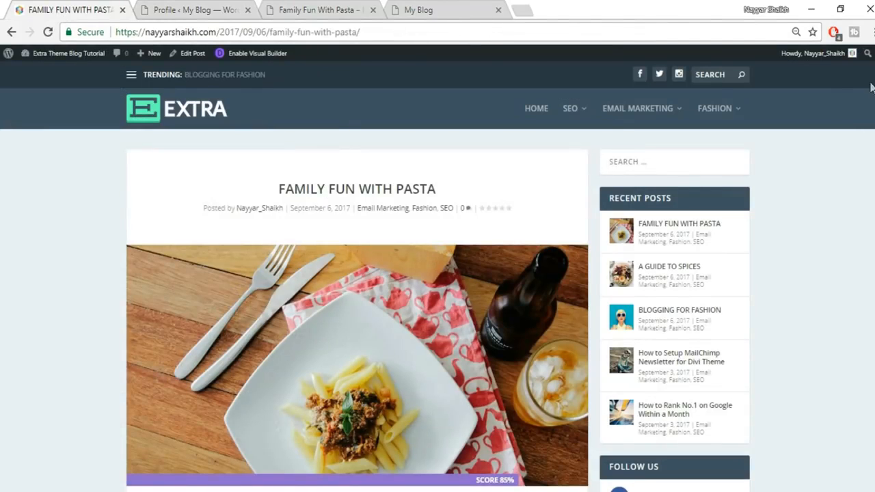
pyautogui.scroll(-20, 871, 86)
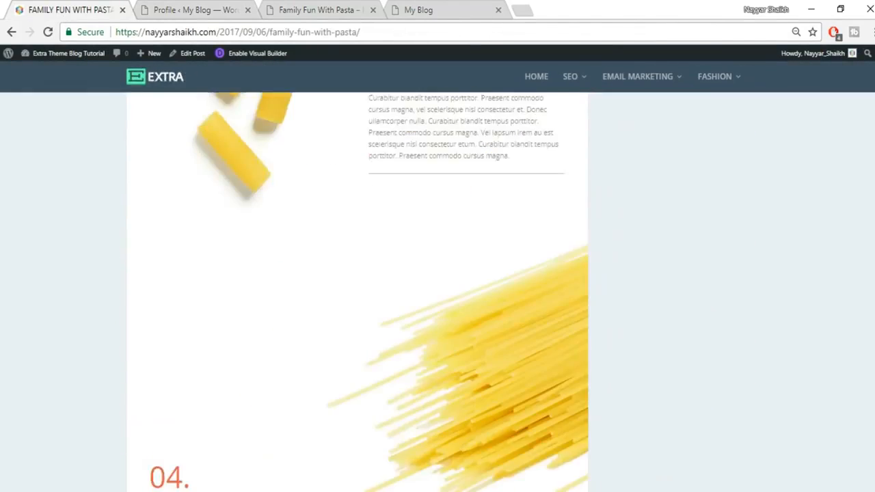
pyautogui.scroll(-4, 871, 274)
pyautogui.scroll(6, 872, 342)
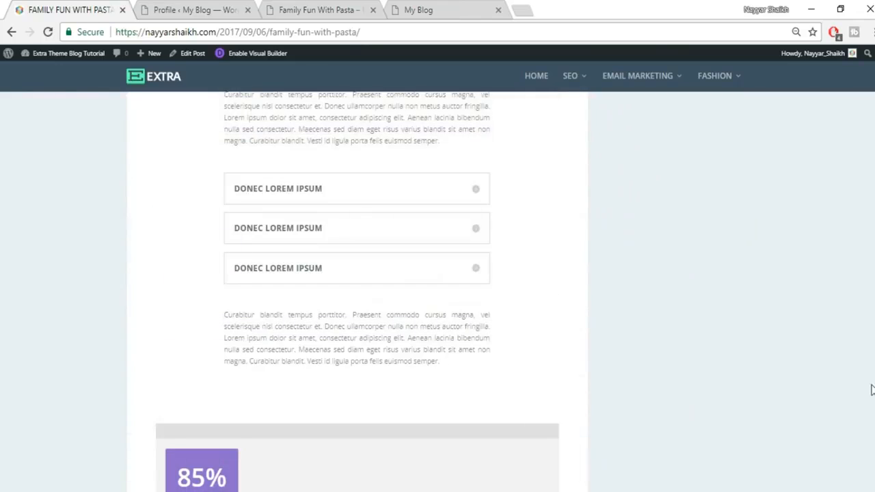
pyautogui.scroll(-10, 871, 424)
pyautogui.scroll(-1, 872, 463)
pyautogui.scroll(4, 872, 437)
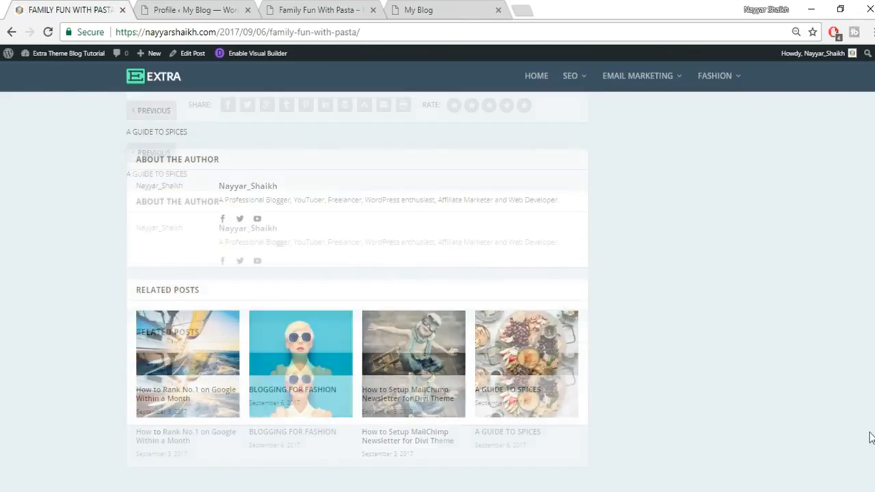
pyautogui.moveTo(219, 258); pyautogui.dragTo(585, 265)
pyautogui.hotkey('ctrl', 'c')
# - Paste the bio into Biographical Info and update the profile
pyautogui.click(230, 8)
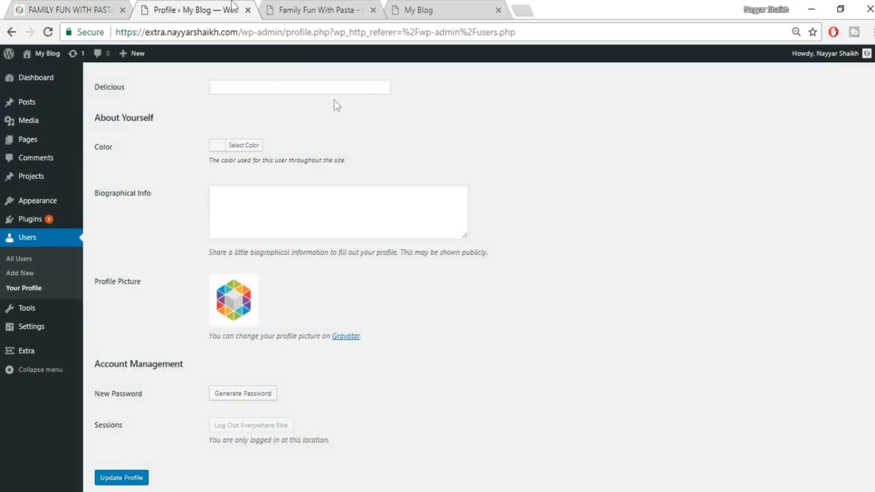
pyautogui.click(346, 226)
pyautogui.hotkey('ctrl', 'v')
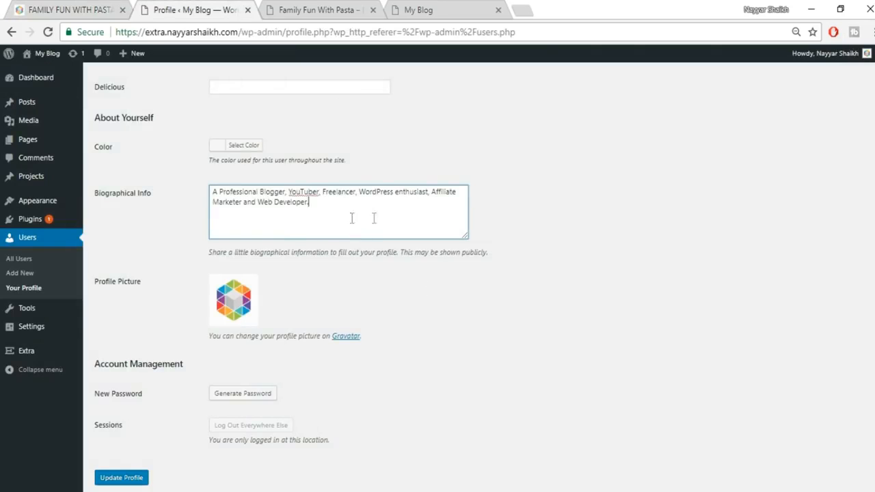
pyautogui.scroll(-1, 573, 335)
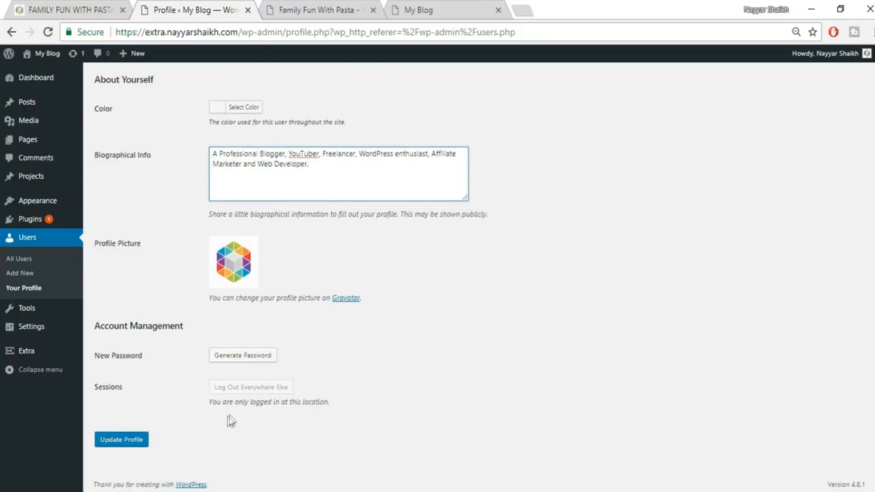
pyautogui.click(122, 440)
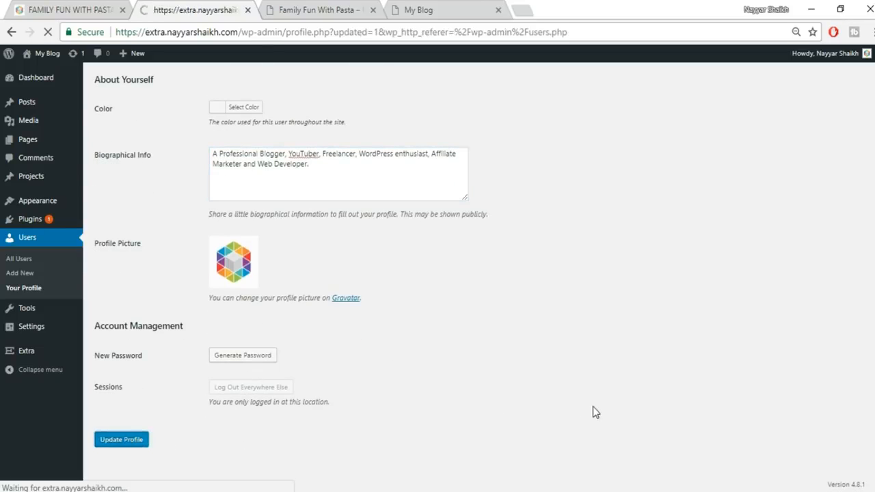
pyautogui.click(322, 10)
pyautogui.click(47, 32)
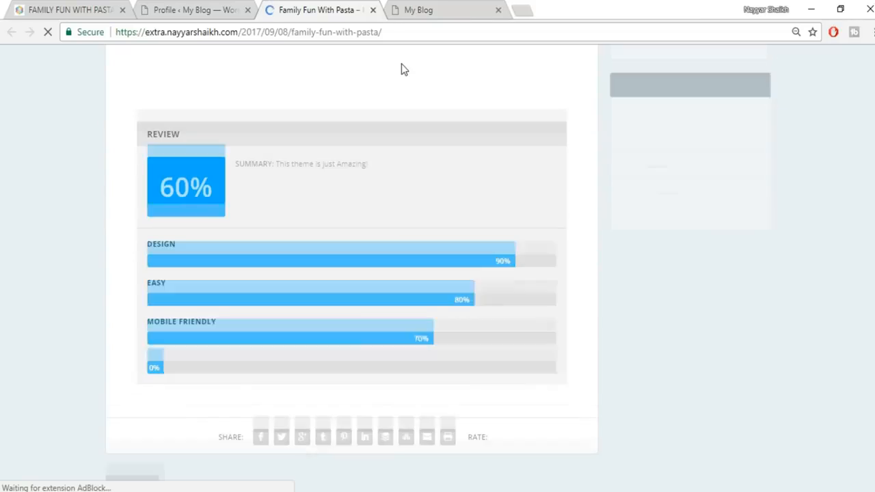
pyautogui.scroll(-9, 532, 249)
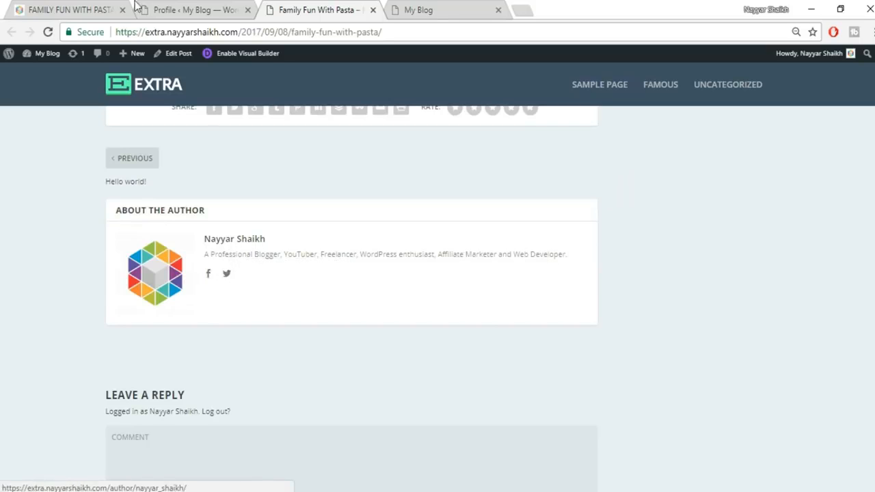
pyautogui.click(156, 9)
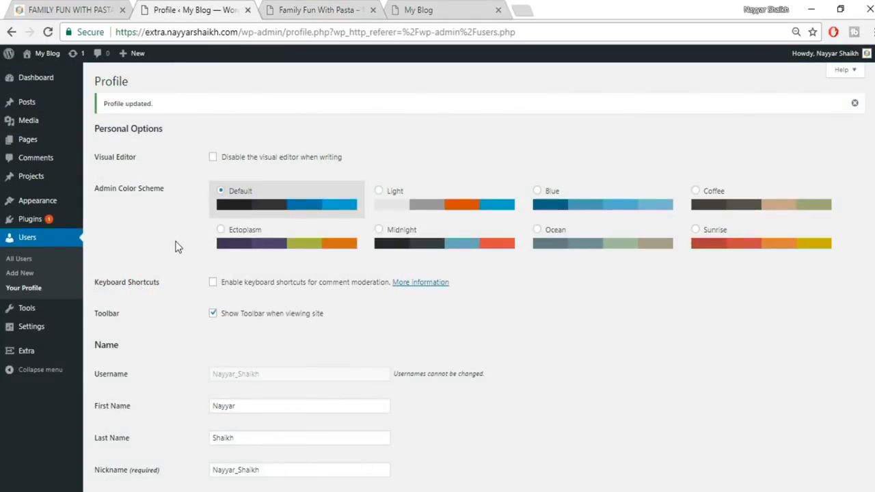
# - Start a new user under Users > Add New with a username and the suggested e-mail
pyautogui.click(19, 273)
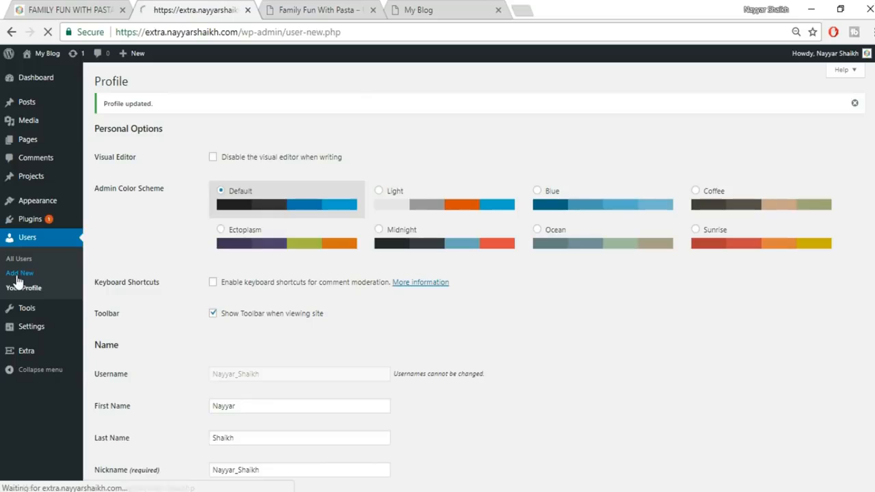
pyautogui.click(245, 132)
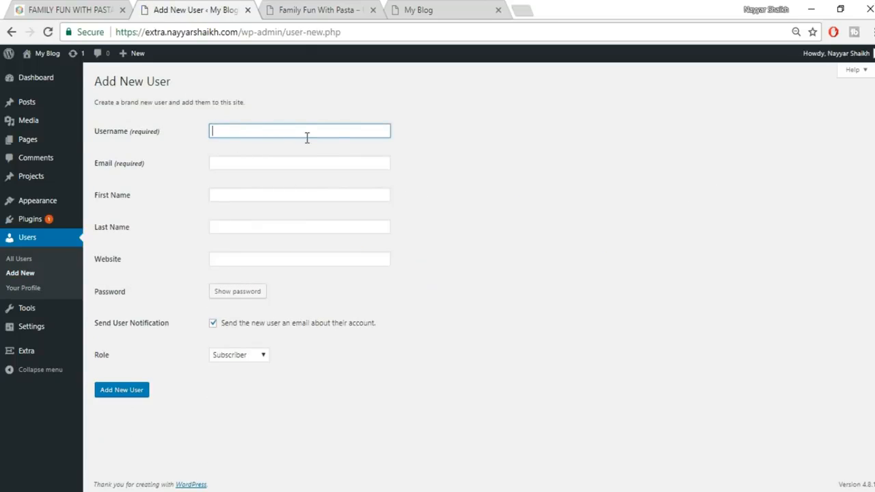
pyautogui.write('nayyars777')
pyautogui.press('Tab')
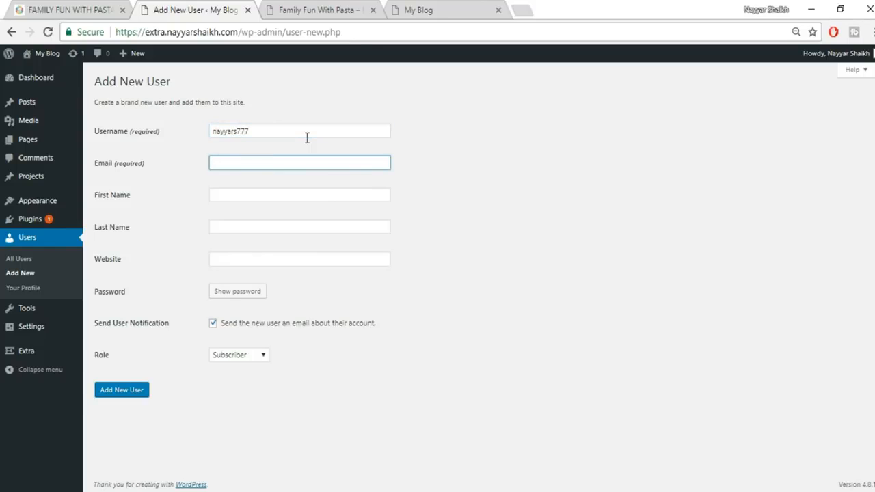
pyautogui.write('na')
pyautogui.press('Down')
pyautogui.press('Return')
pyautogui.press('Tab')
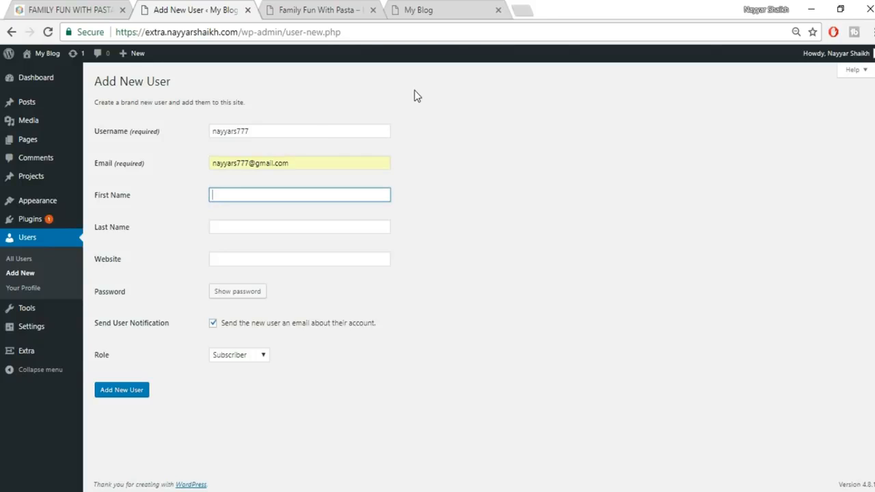
pyautogui.write('Nayyar')
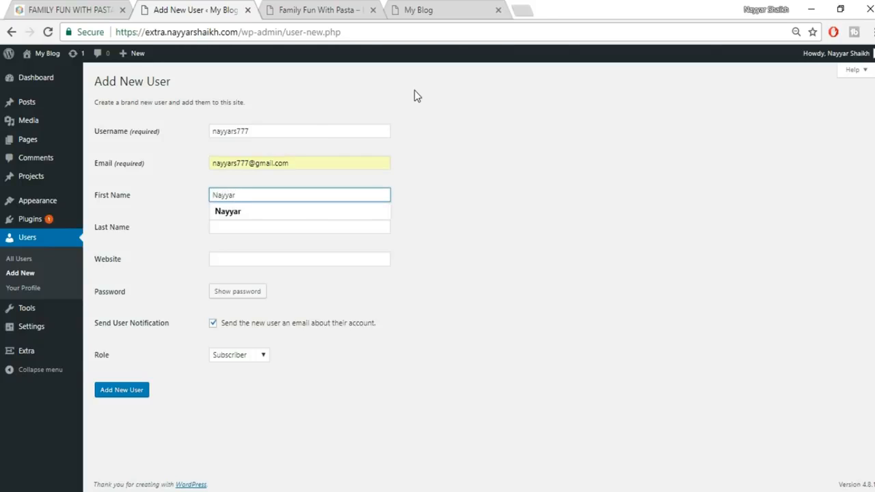
pyautogui.press('BackSpace')
pyautogui.press('BackSpace')
pyautogui.press('BackSpace')
pyautogui.press('BackSpace')
pyautogui.press('BackSpace')
pyautogui.press('Tab')
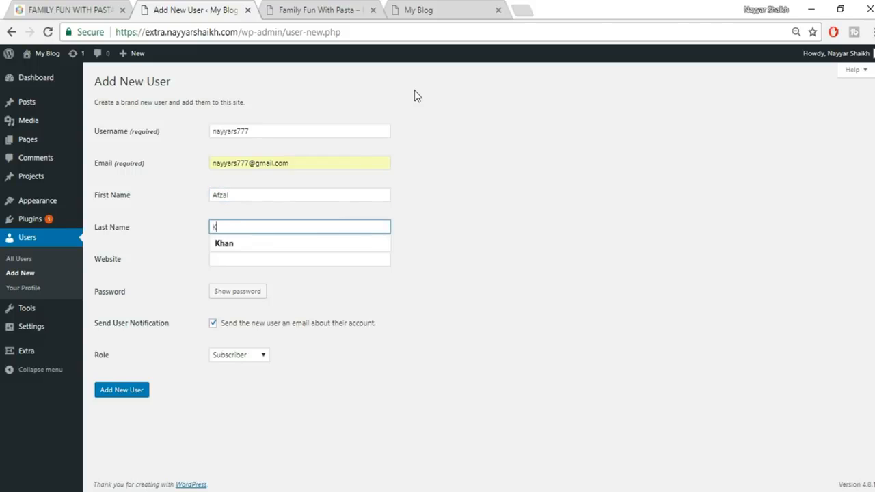
pyautogui.press('Tab')
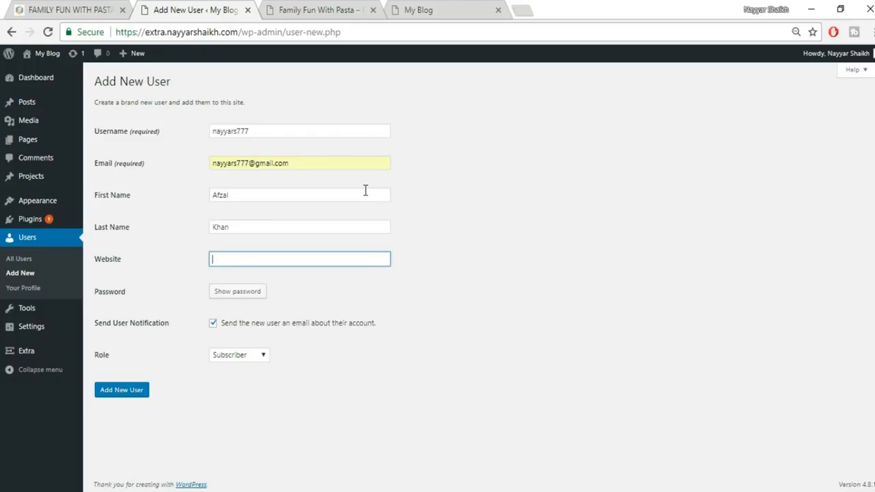
pyautogui.write('www.')
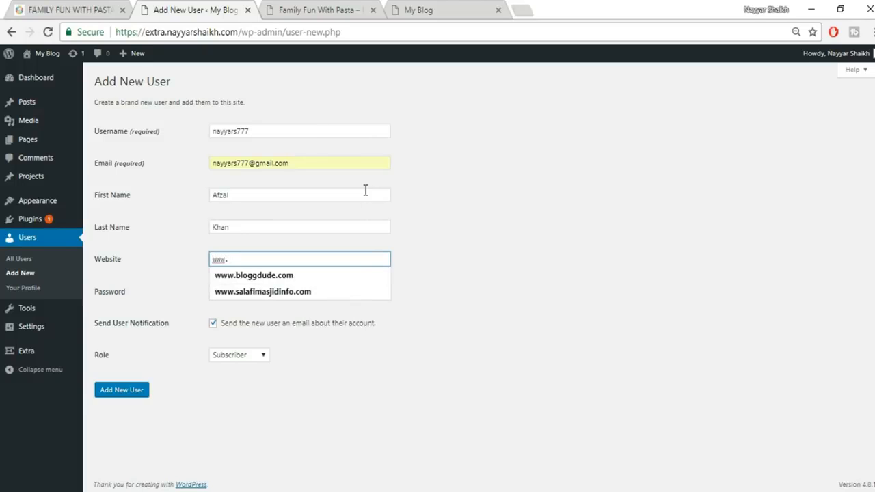
pyautogui.write('google.com')
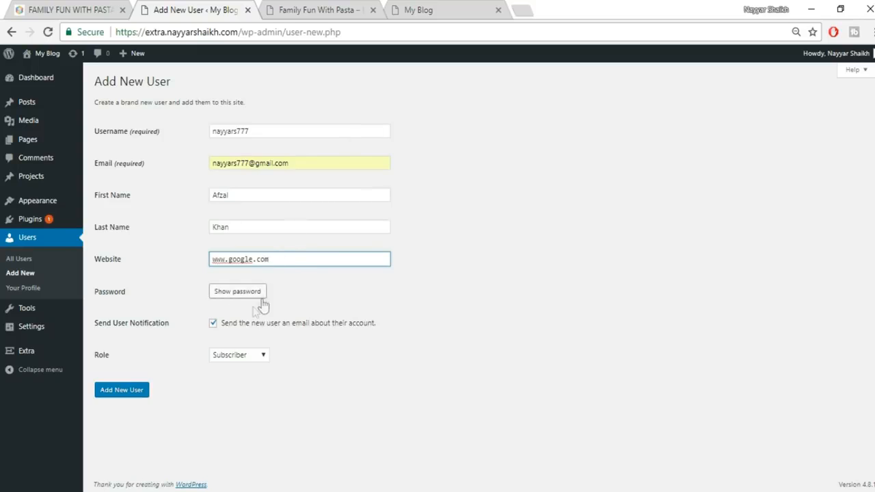
# - Generate a password, hide it, and start typing a custom password
pyautogui.click(241, 296)
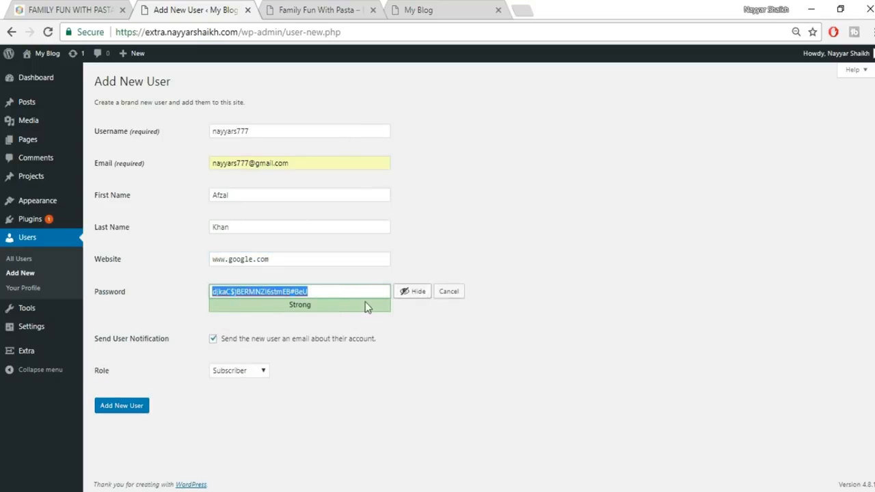
pyautogui.click(413, 291)
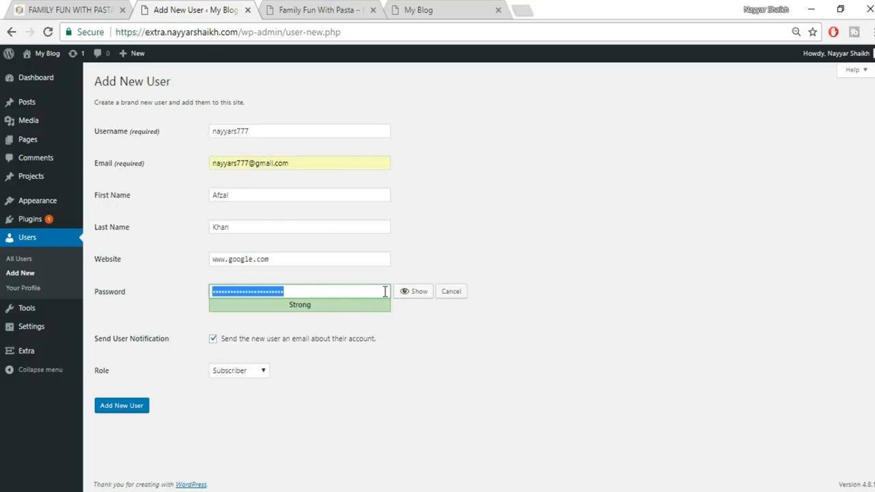
pyautogui.write('1')
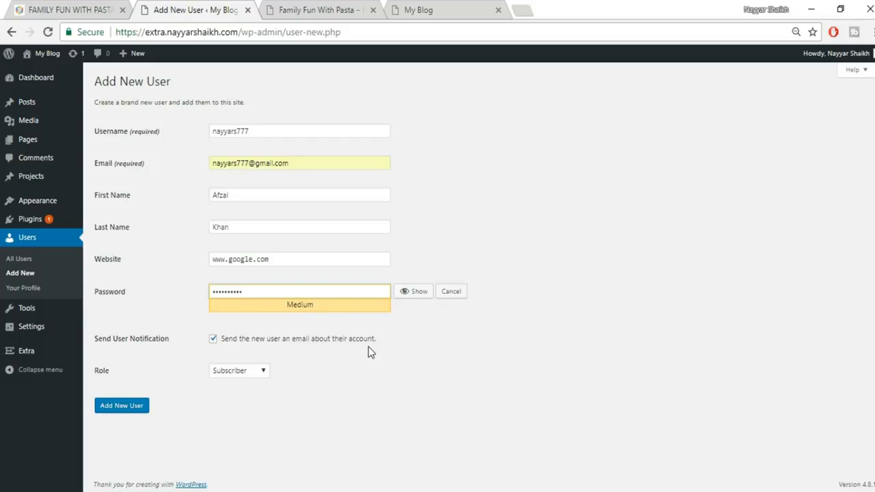
# - Give the new user the Author role and create the account
pyautogui.click(234, 373)
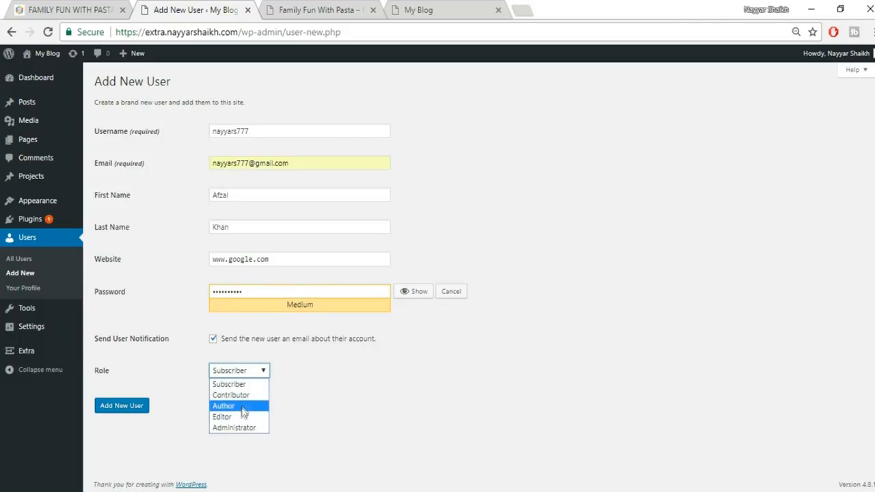
pyautogui.click(232, 406)
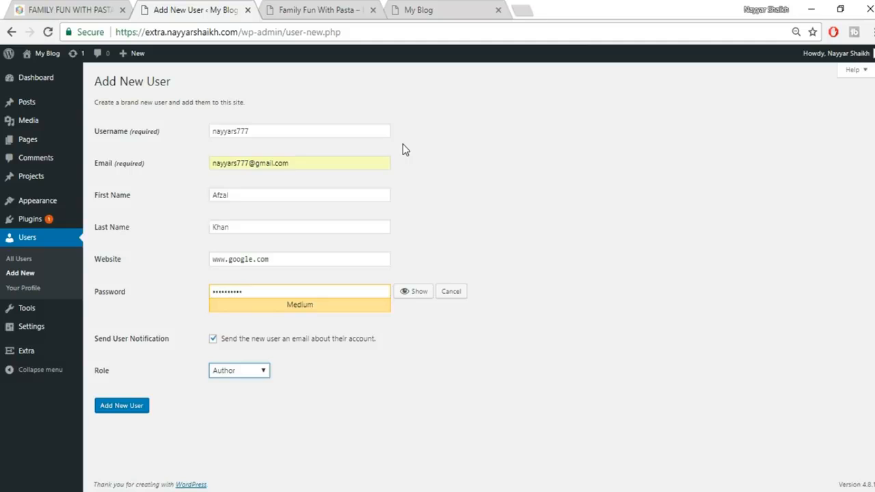
pyautogui.click(242, 370)
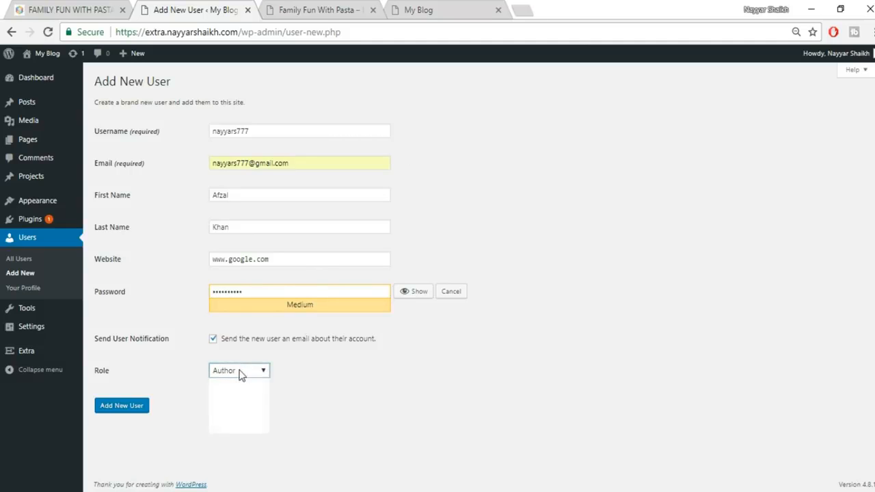
pyautogui.click(320, 394)
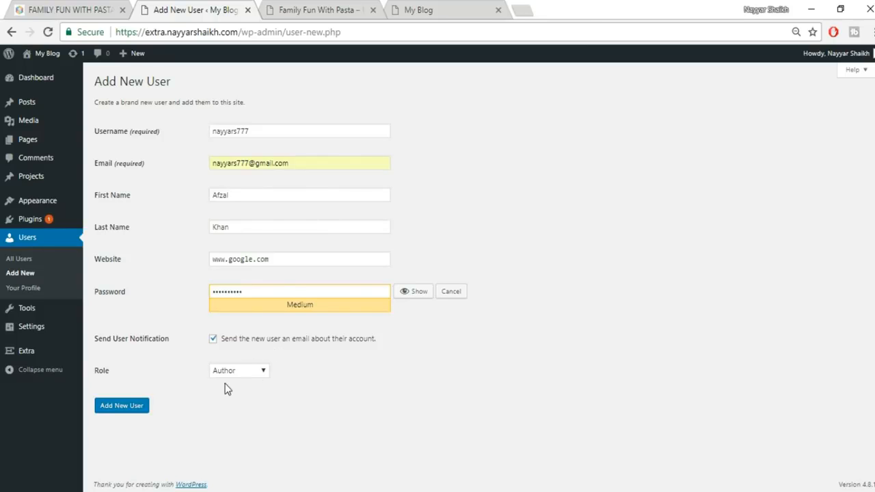
pyautogui.click(123, 408)
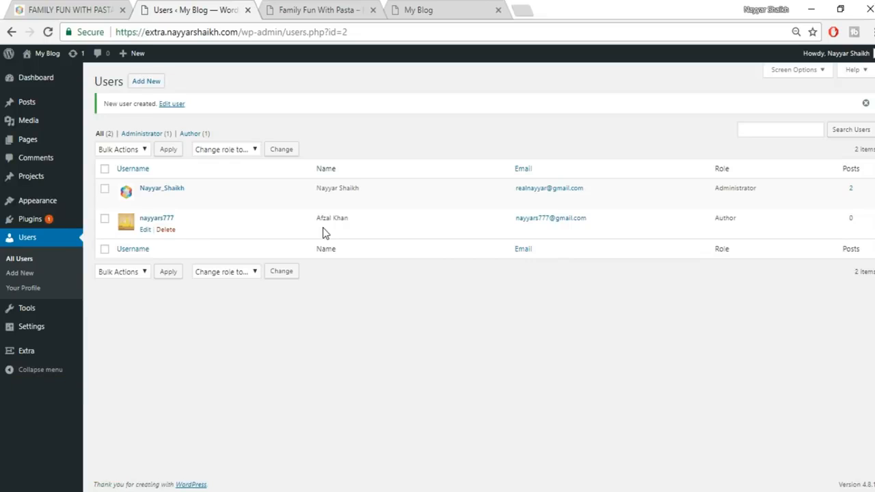
# - Compare the original Family Fun With Pasta post with the users list, then head to Posts
pyautogui.click(315, 10)
pyautogui.scroll(5, 369, 328)
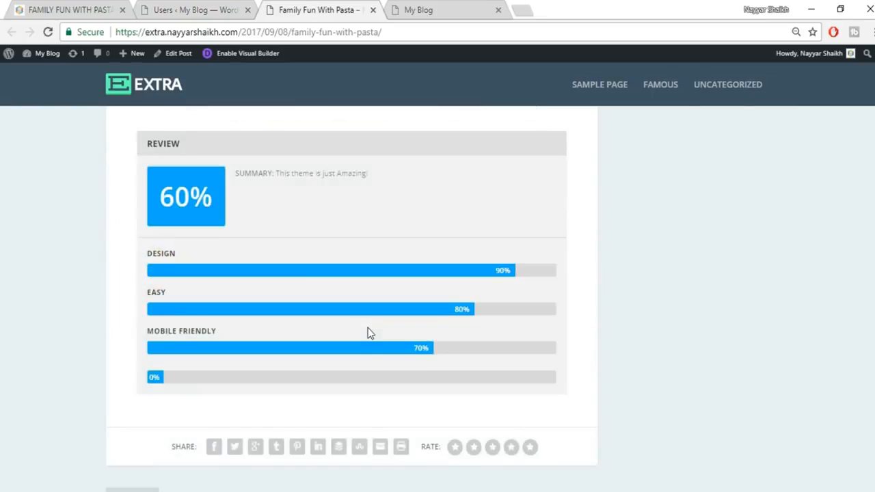
pyautogui.scroll(10, 369, 333)
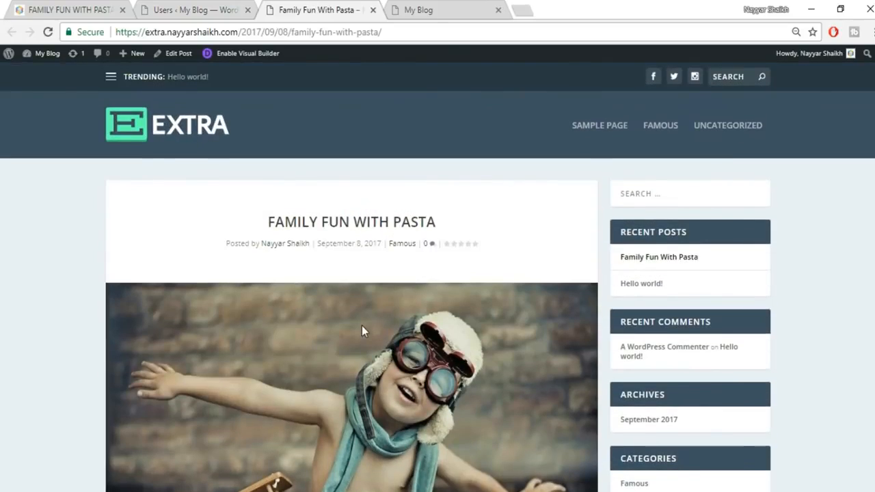
pyautogui.scroll(-3, 465, 283)
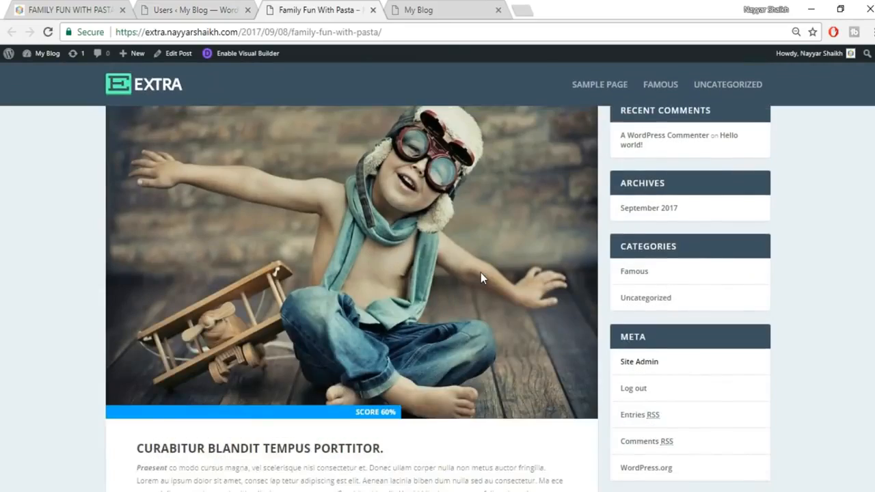
pyautogui.scroll(-4, 480, 273)
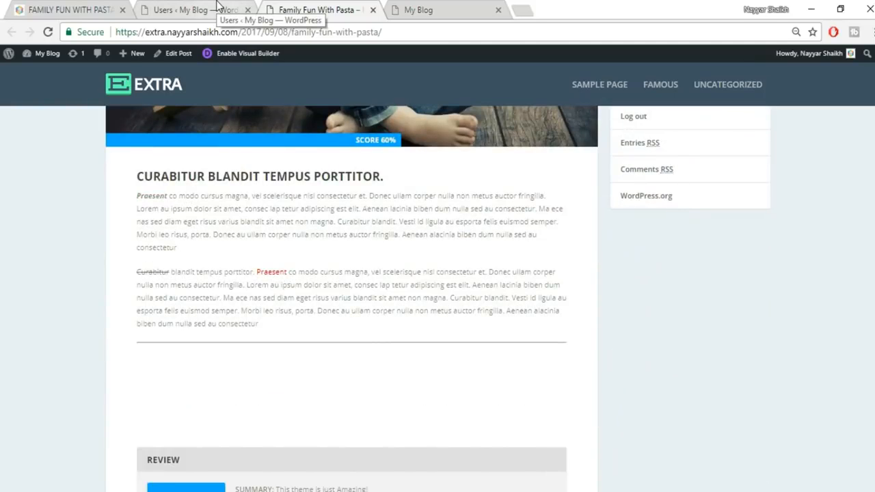
pyautogui.click(217, 5)
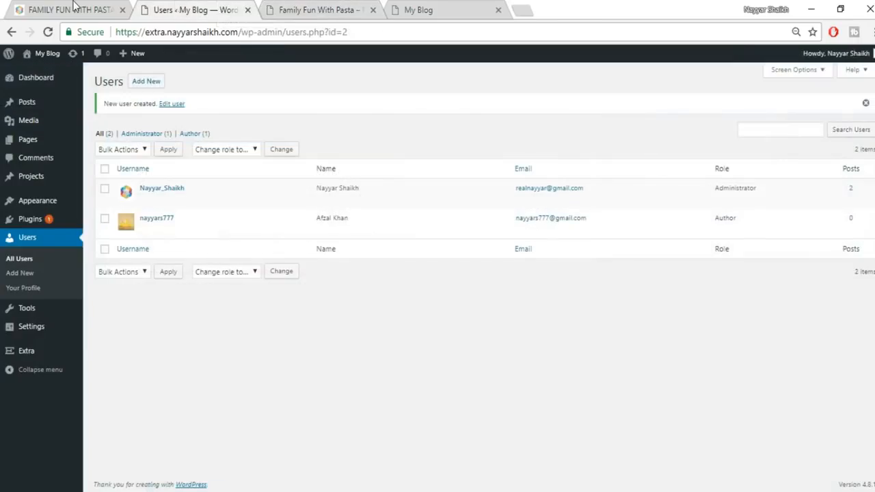
pyautogui.click(72, 9)
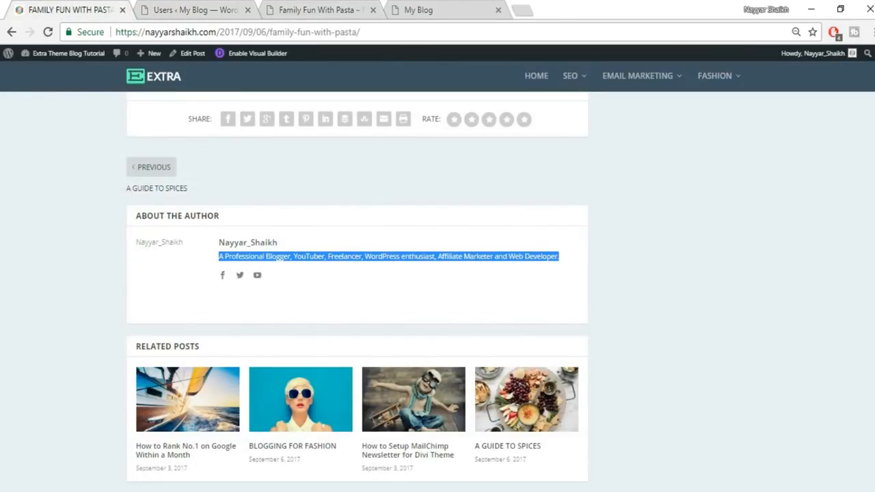
pyautogui.scroll(20, 279, 259)
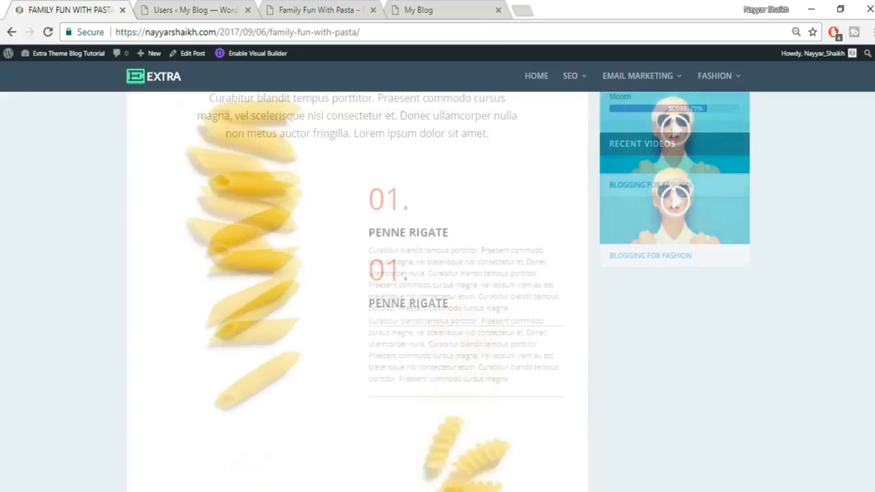
pyautogui.scroll(15, 357, 291)
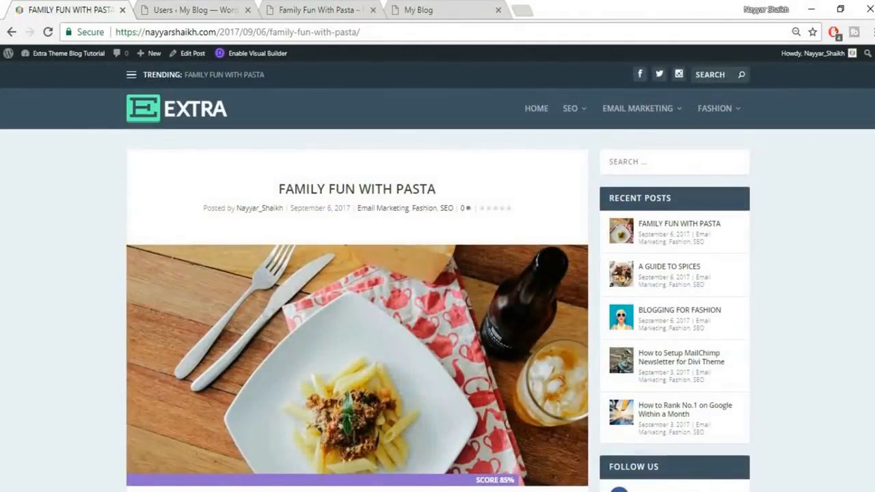
pyautogui.scroll(-3, 356, 290)
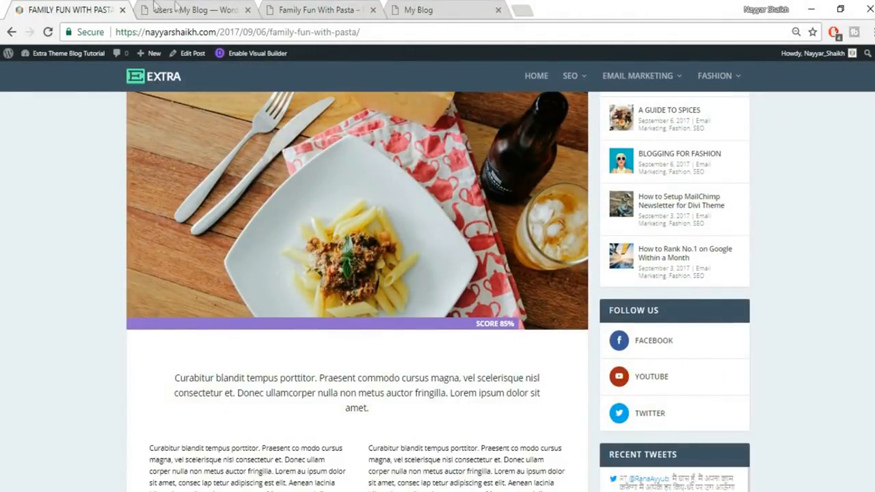
pyautogui.click(176, 5)
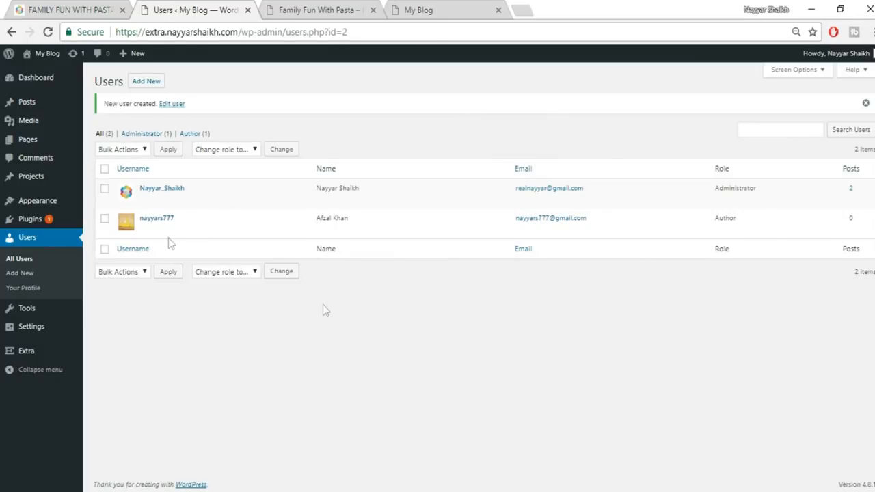
pyautogui.moveTo(21, 104)
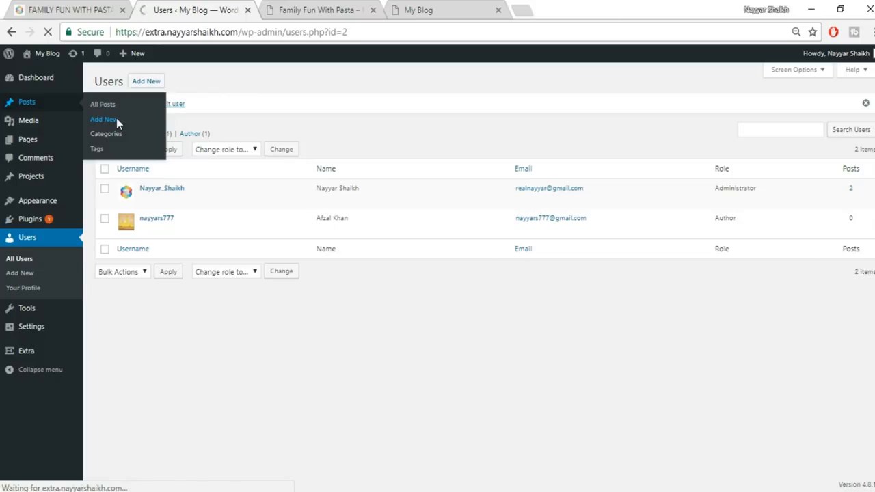
# - Copy the title FAMILY FUN WITH PASTA from the original post into the new post
pyautogui.click(68, 8)
pyautogui.scroll(4, 198, 194)
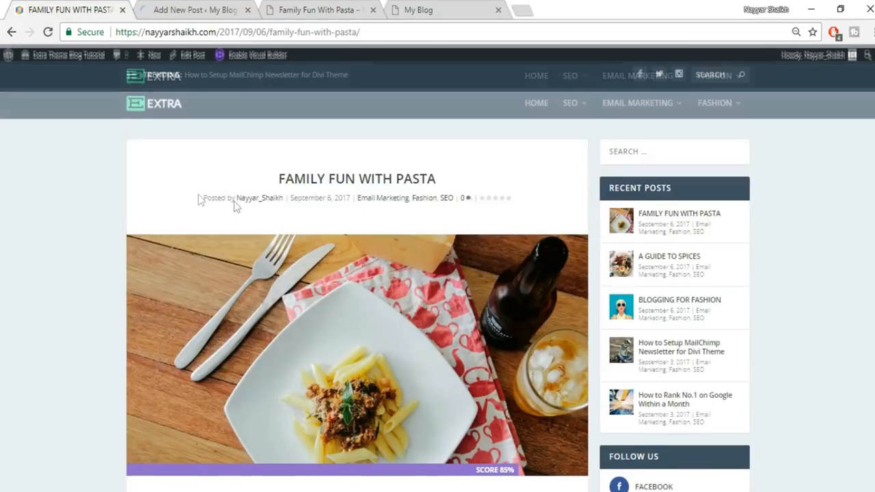
pyautogui.moveTo(279, 189); pyautogui.dragTo(488, 185)
pyautogui.hotkey('ctrl', 'c')
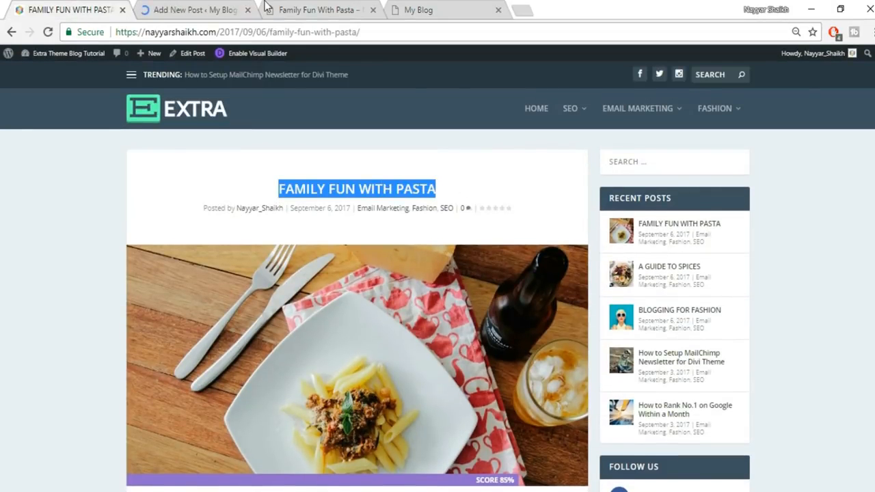
pyautogui.click(227, 8)
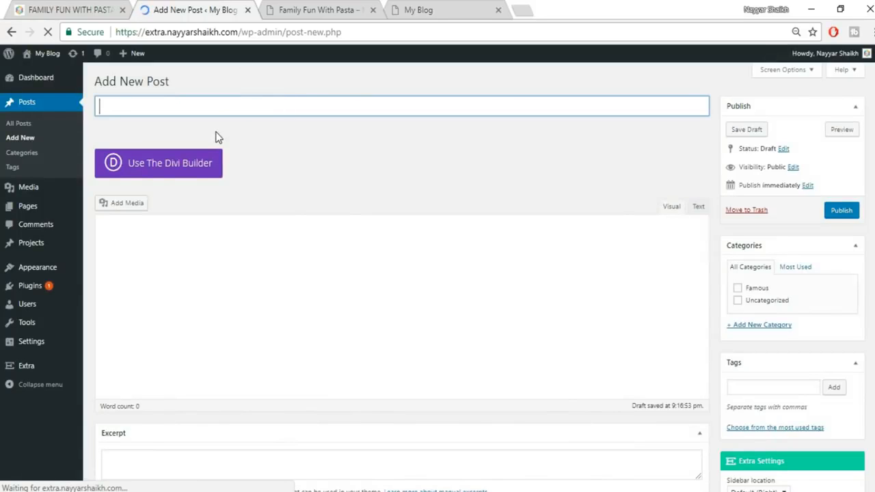
pyautogui.hotkey('ctrl', 'v')
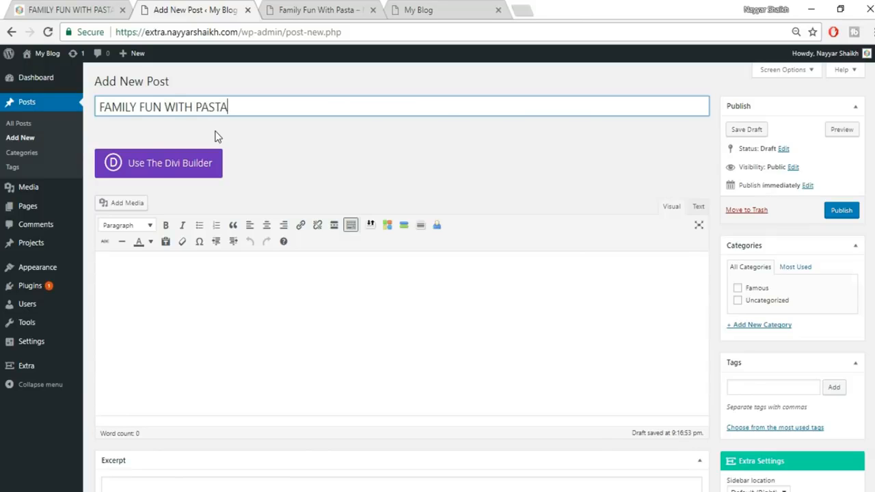
# - File the new post under the Famous category
pyautogui.click(760, 291)
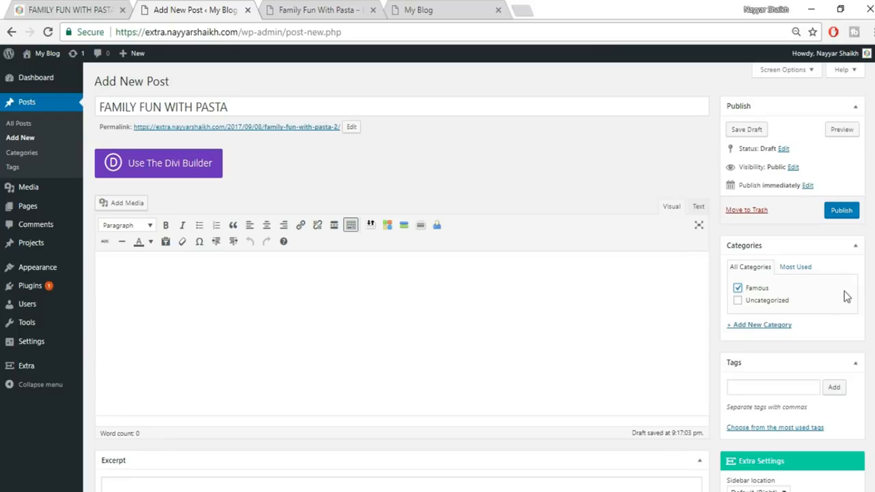
pyautogui.scroll(-4, 846, 297)
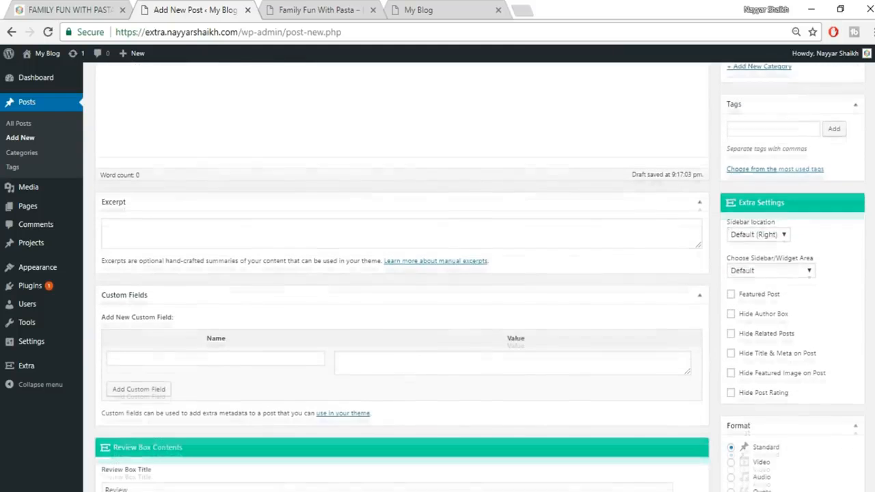
pyautogui.scroll(-4, 752, 365)
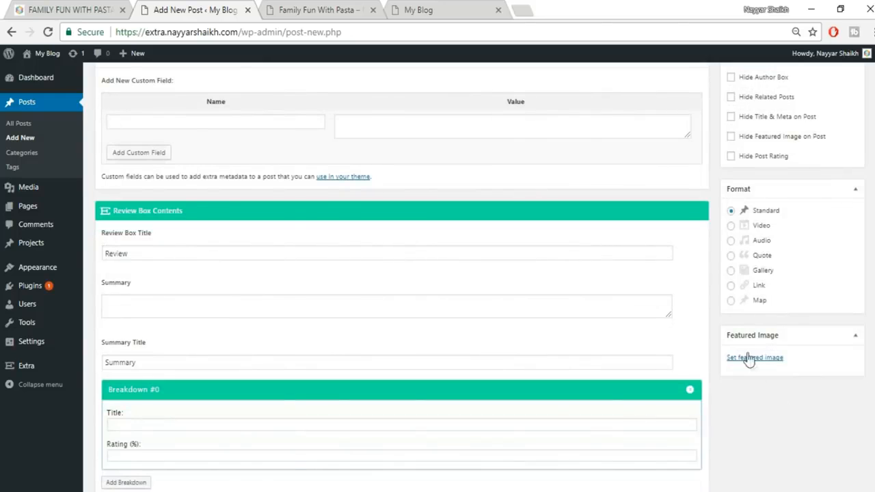
pyautogui.click(91, 9)
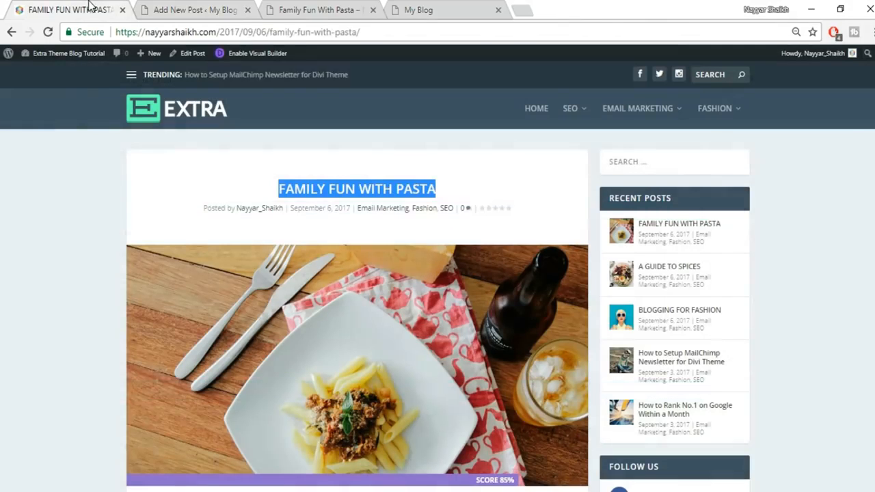
pyautogui.click(155, 8)
# - Upload the elli-o-33861 pasta photo and set it as the post's featured image
pyautogui.click(773, 360)
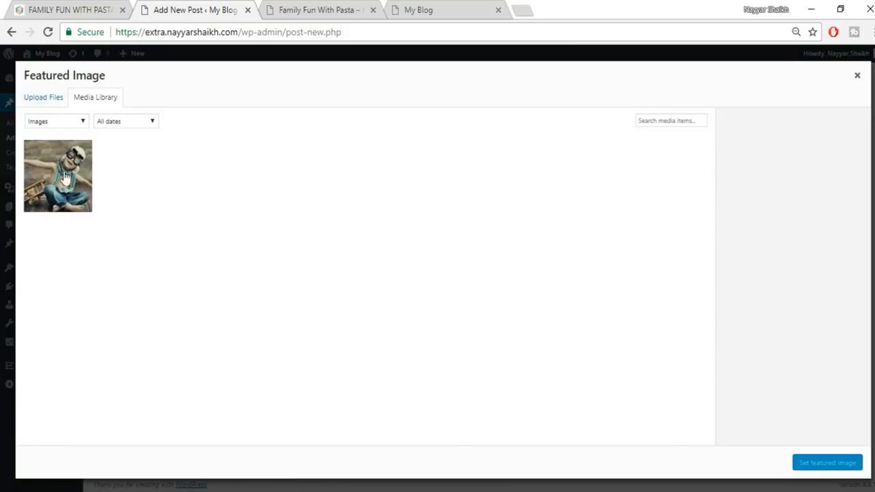
pyautogui.click(34, 98)
pyautogui.click(444, 266)
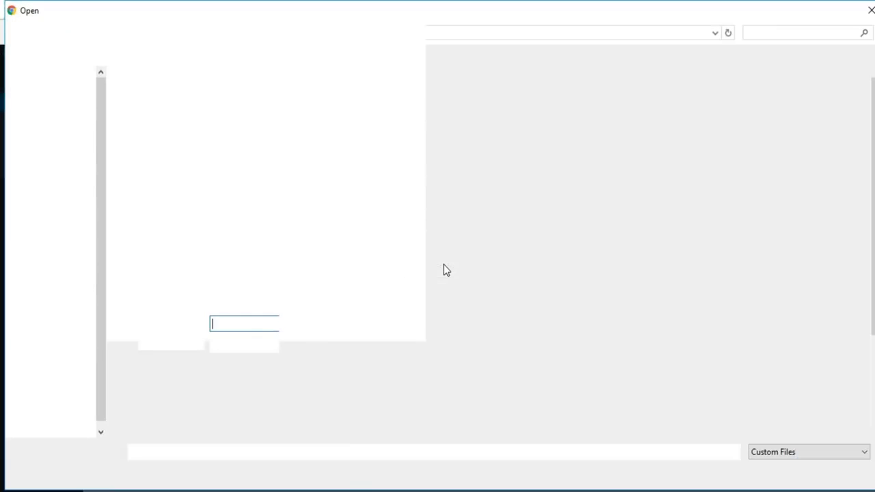
pyautogui.click(674, 270)
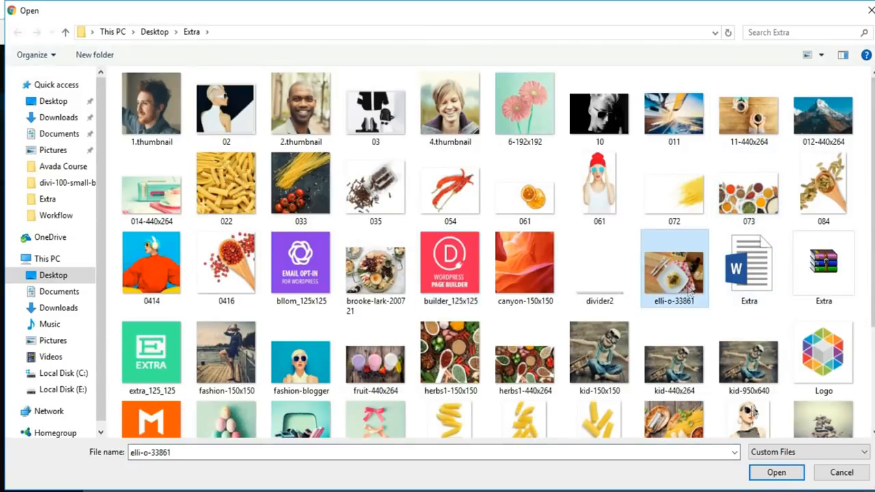
pyautogui.click(775, 473)
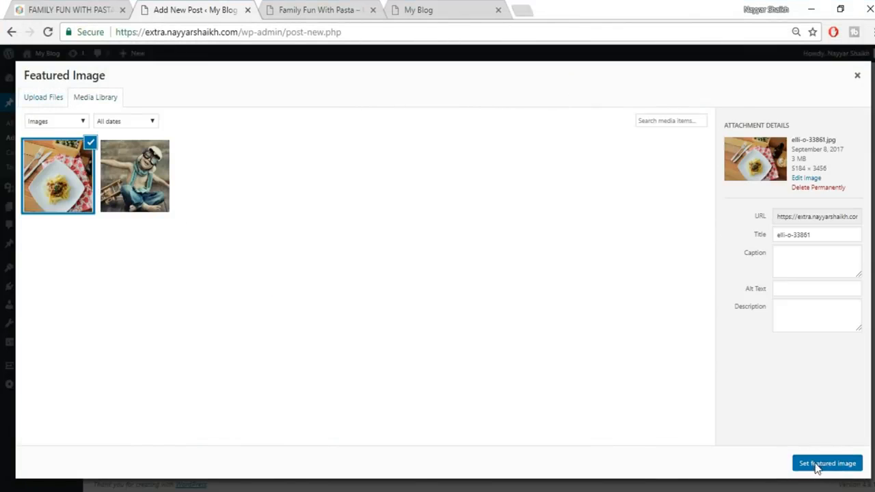
pyautogui.click(814, 463)
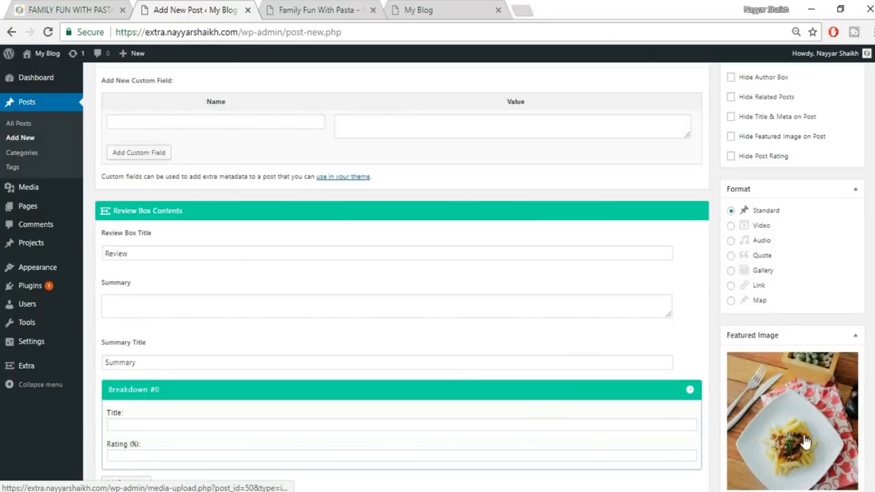
pyautogui.scroll(-1, 803, 448)
pyautogui.scroll(-2, 803, 441)
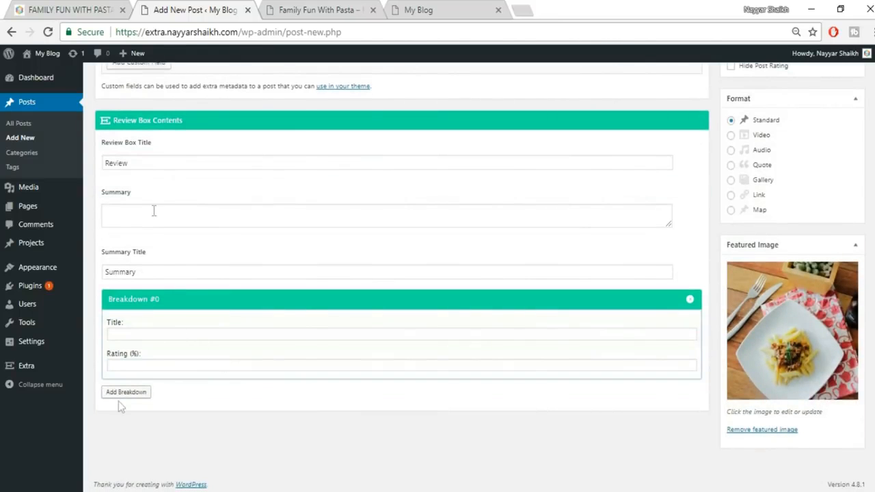
pyautogui.scroll(2, 255, 319)
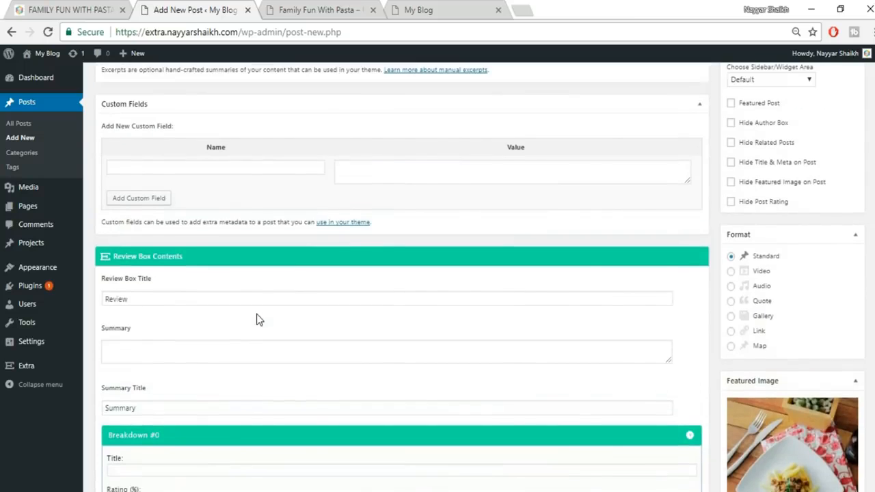
pyautogui.scroll(6, 401, 274)
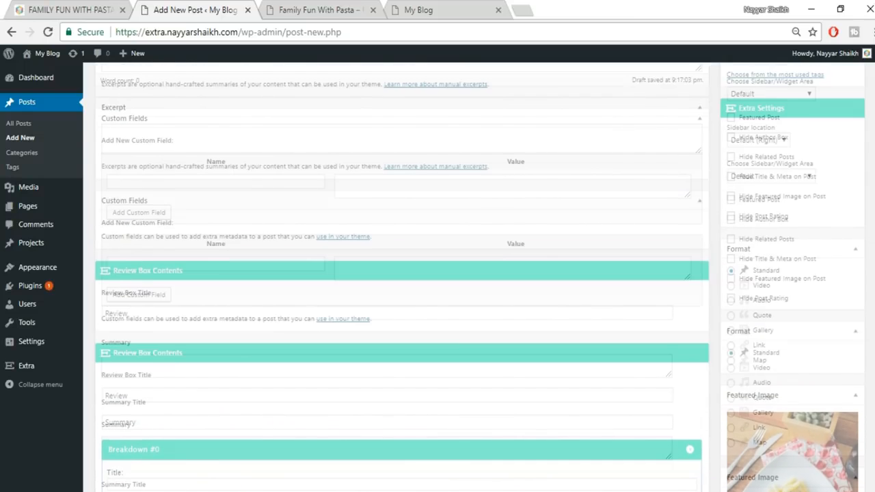
# - Publish the post and switch it to the Divi Visual Builder
pyautogui.click(841, 211)
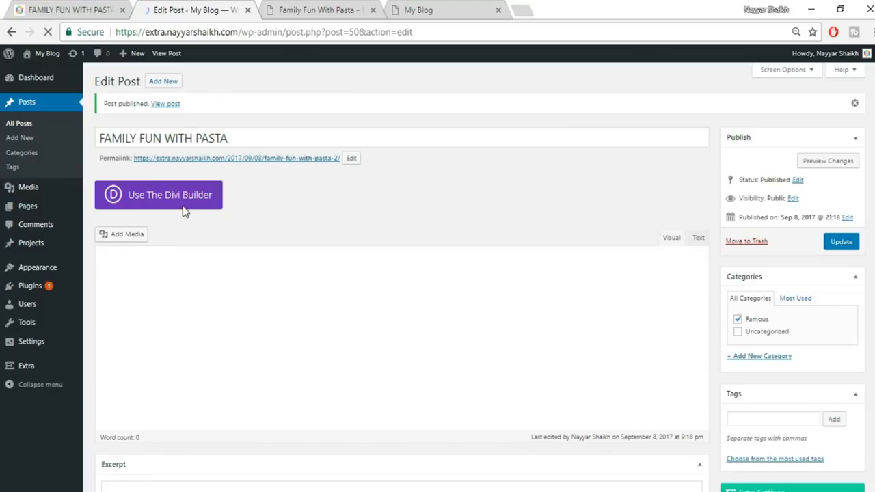
pyautogui.click(186, 206)
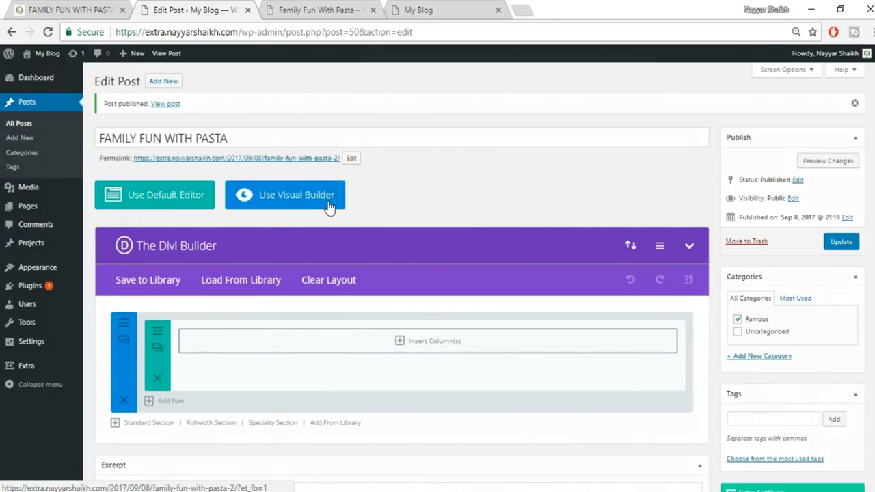
pyautogui.click(329, 208)
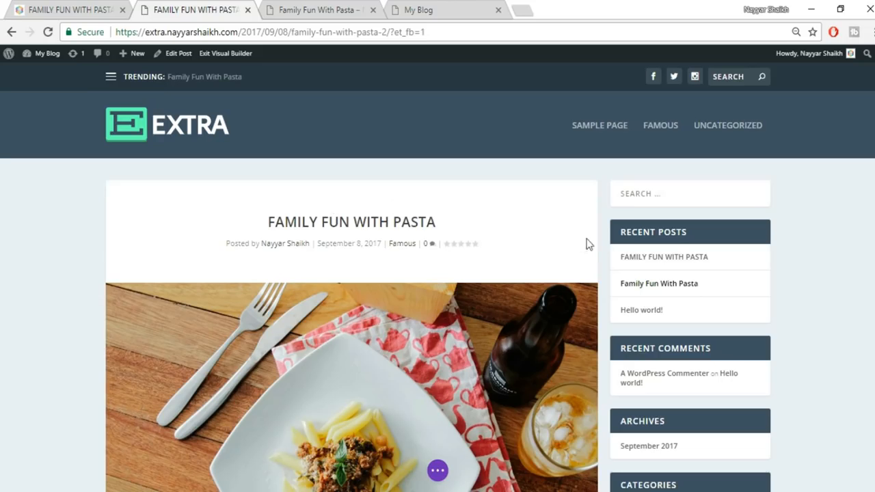
pyautogui.scroll(-6, 437, 282)
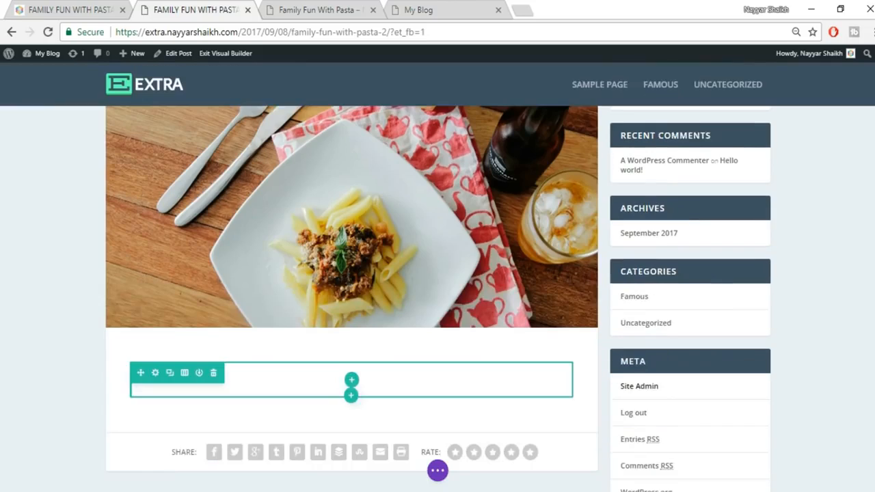
# - Select the original post's centred intro paragraph, then delete the builder's empty row
pyautogui.scroll(5, 803, 280)
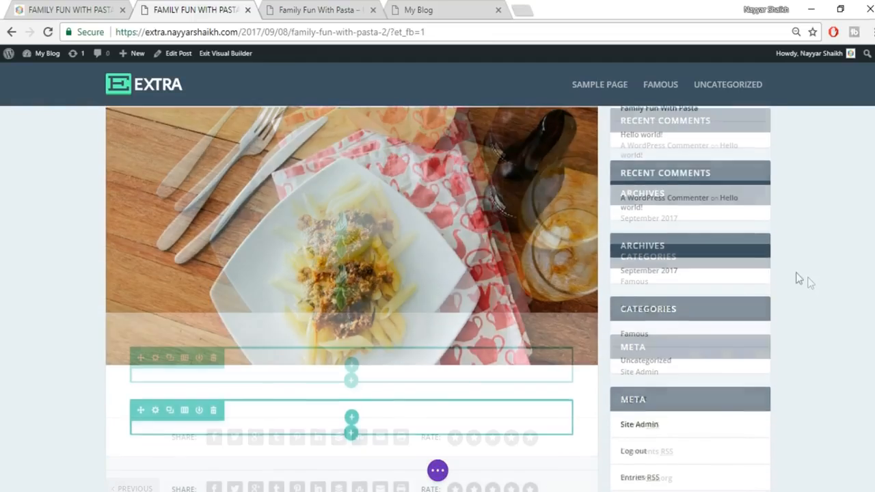
pyautogui.click(78, 7)
pyautogui.scroll(-4, 366, 212)
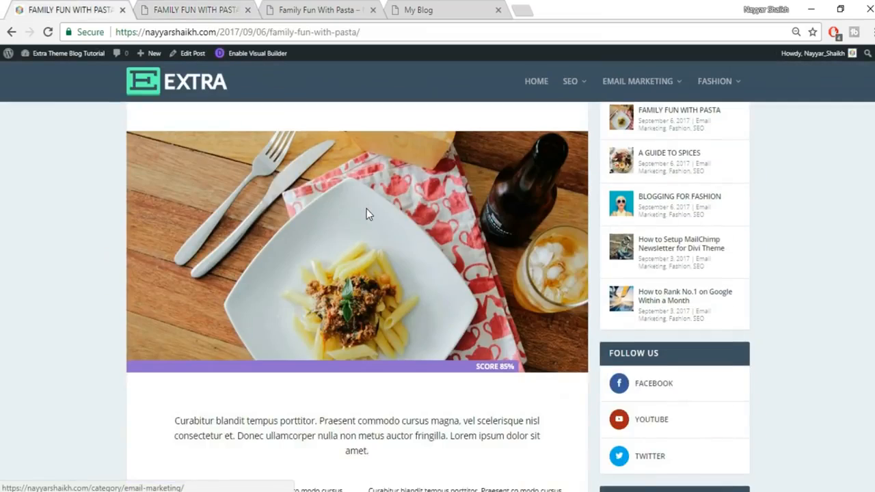
pyautogui.moveTo(173, 265); pyautogui.dragTo(438, 299)
pyautogui.hotkey('ctrl', 'c')
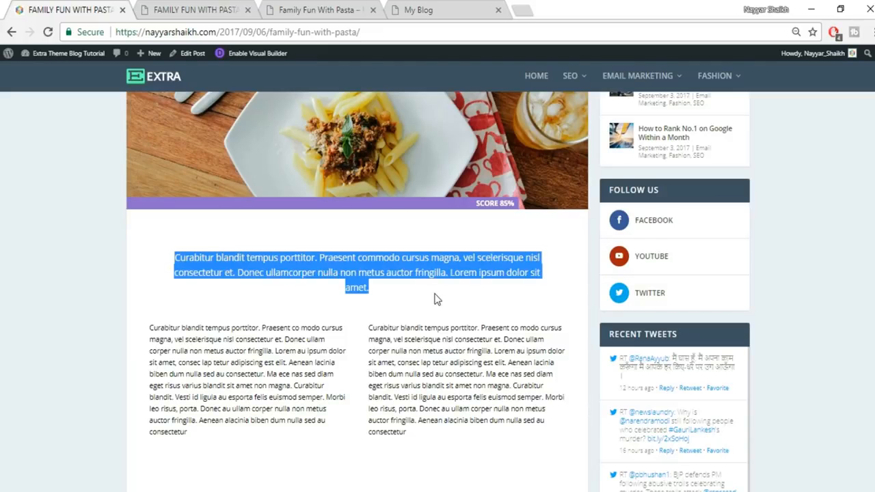
pyautogui.click(202, 9)
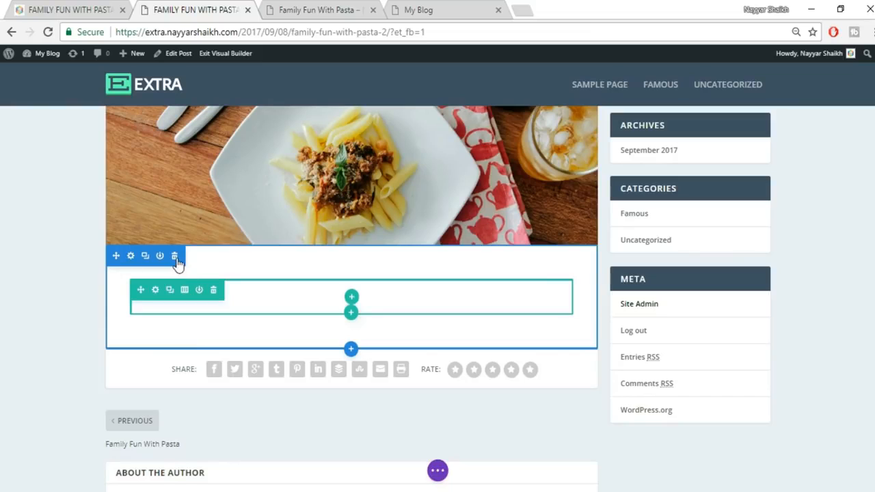
pyautogui.click(175, 258)
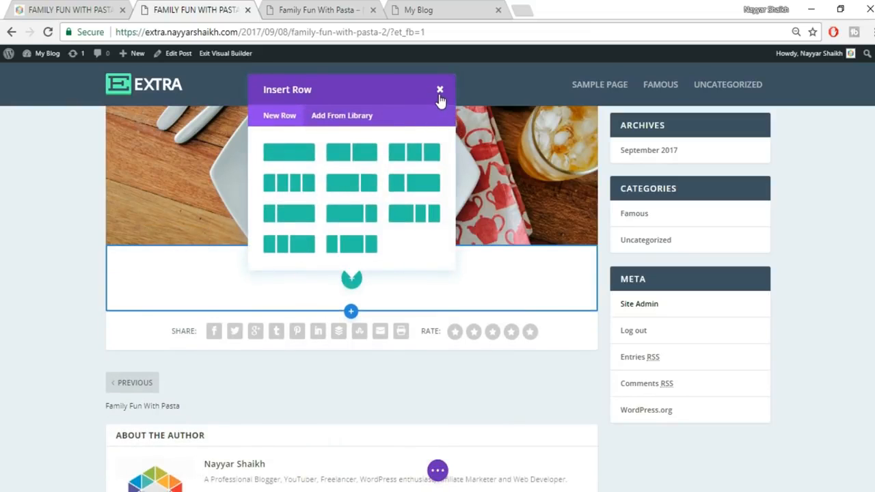
# - Add a single-column row containing a Text module to the section
pyautogui.click(296, 152)
pyautogui.click(338, 163)
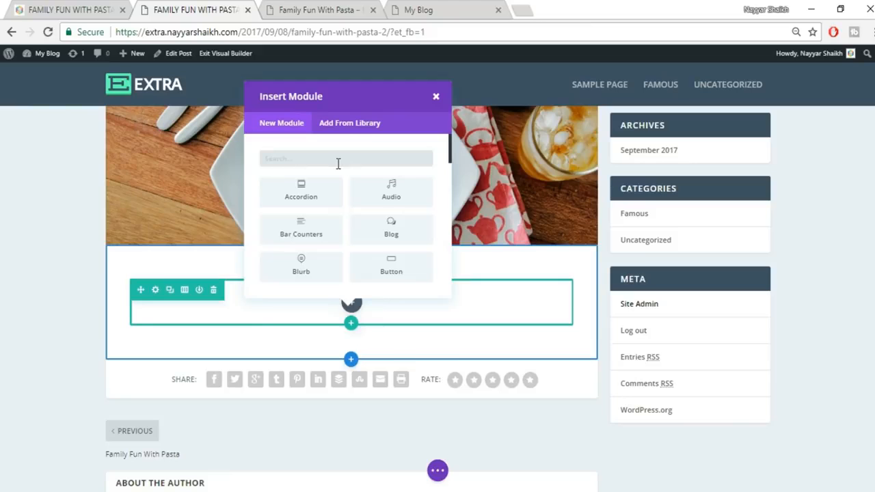
pyautogui.rightClick(6, 6)
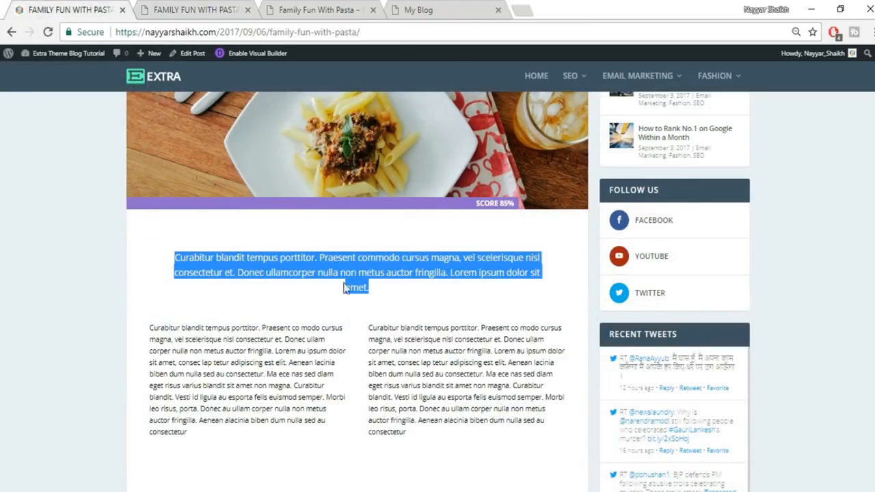
pyautogui.click(209, 7)
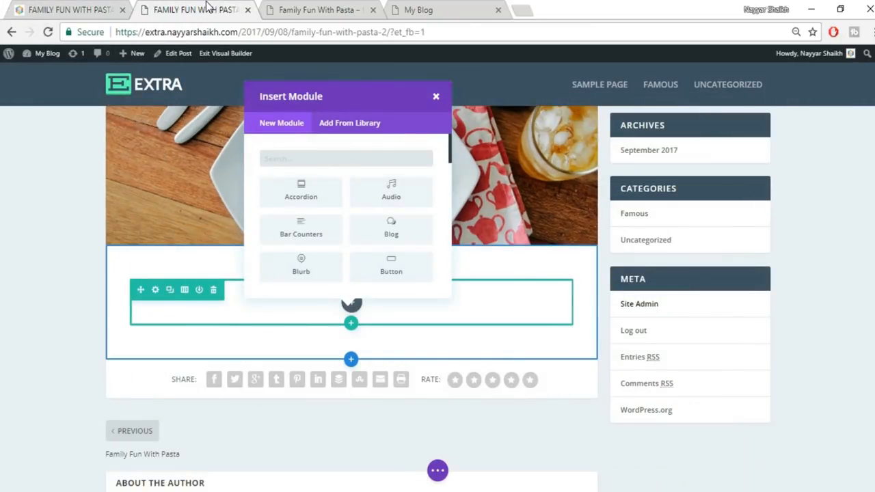
pyautogui.write('tex')
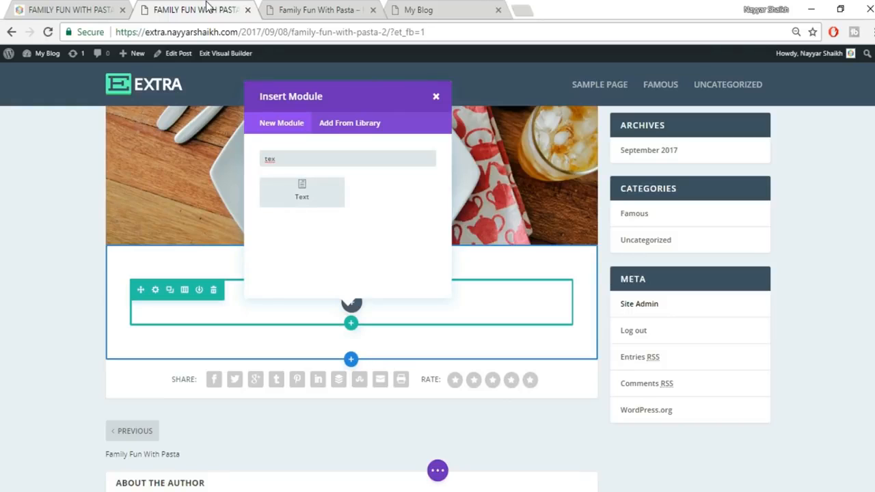
pyautogui.click(308, 209)
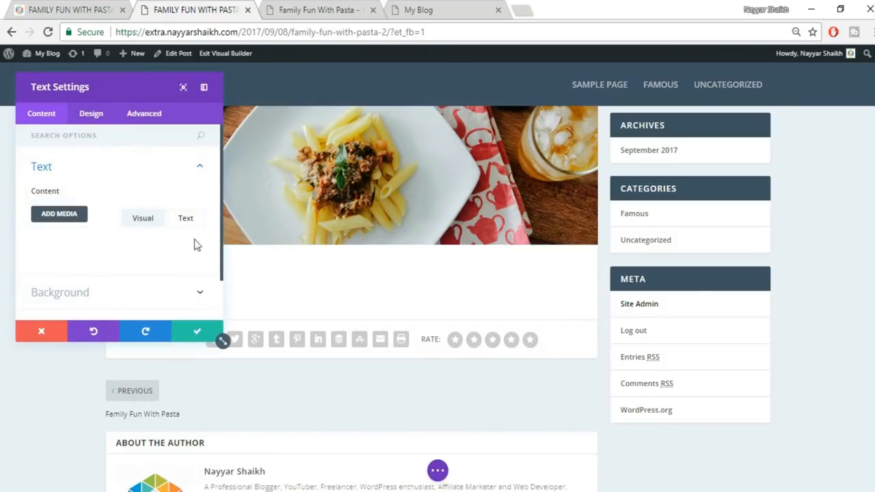
# - Paste the Curabitur blandit paragraph in Text mode and move the settings panel aside
pyautogui.scroll(-1, 182, 254)
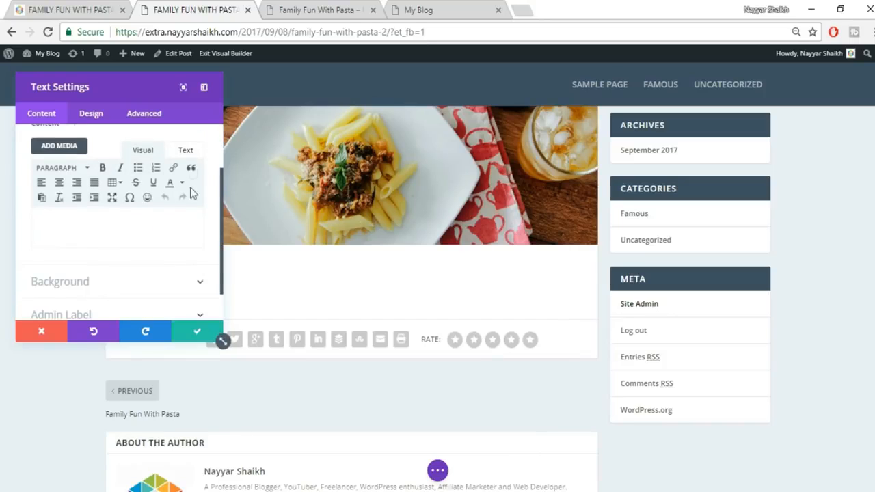
pyautogui.click(188, 158)
pyautogui.hotkey('ctrl', 'v')
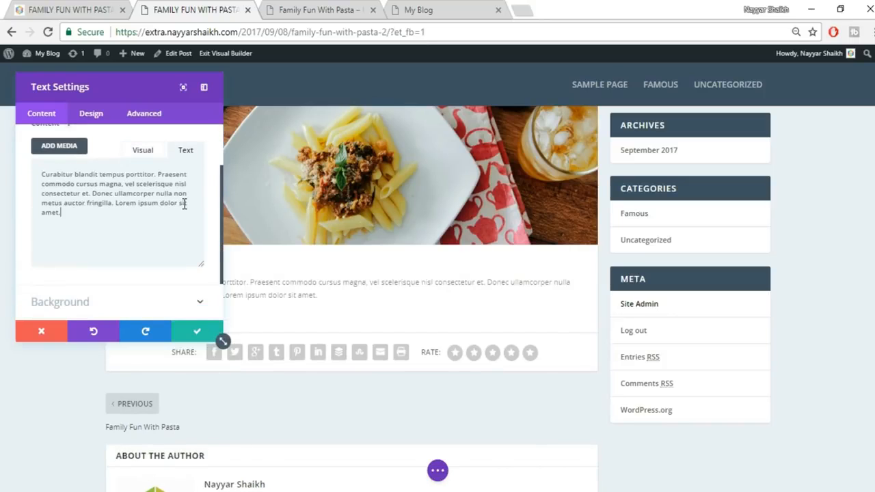
pyautogui.moveTo(129, 78); pyautogui.dragTo(722, 127)
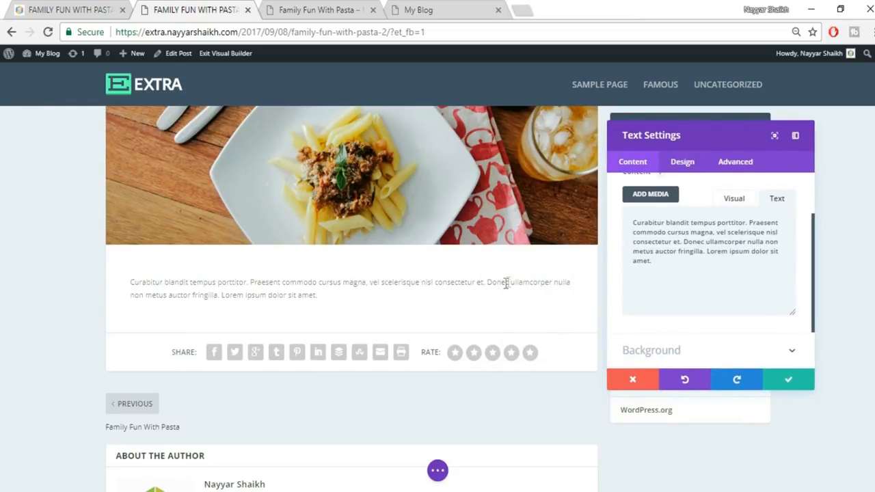
# - Return the editor to Visual mode and center-align the paragraph, checking against the live post
pyautogui.click(55, 8)
pyautogui.click(383, 275)
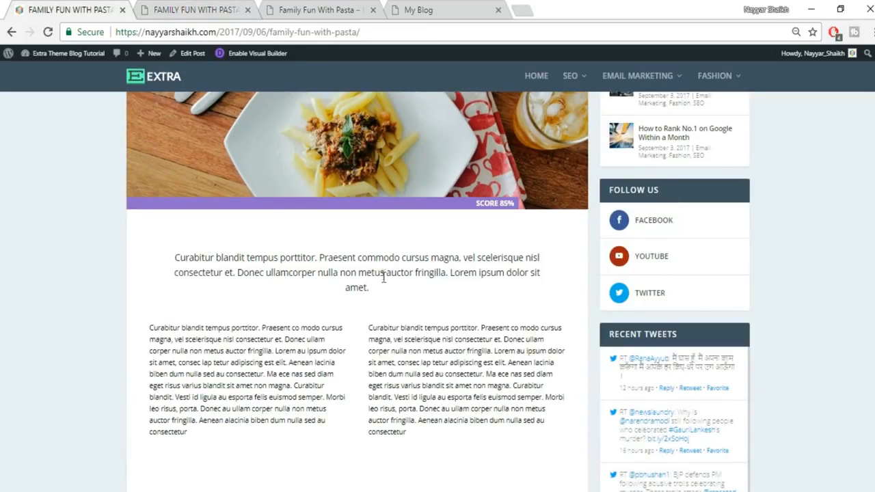
pyautogui.click(204, 7)
pyautogui.click(733, 199)
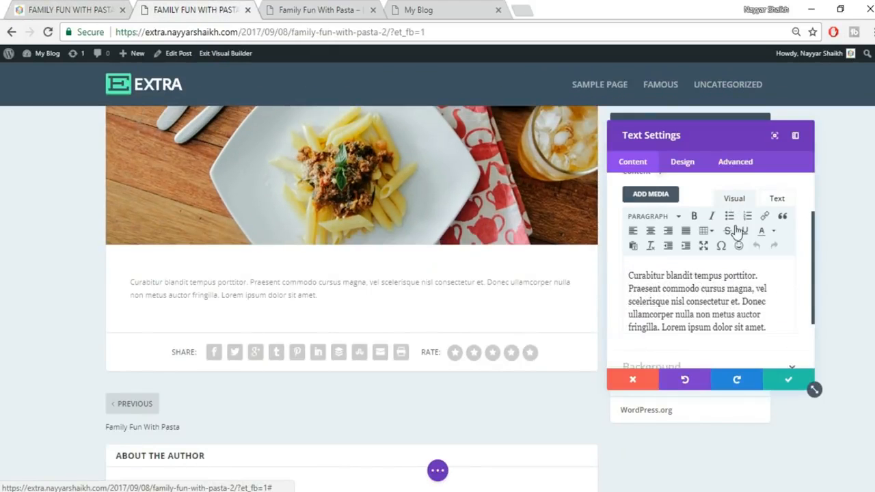
pyautogui.click(650, 232)
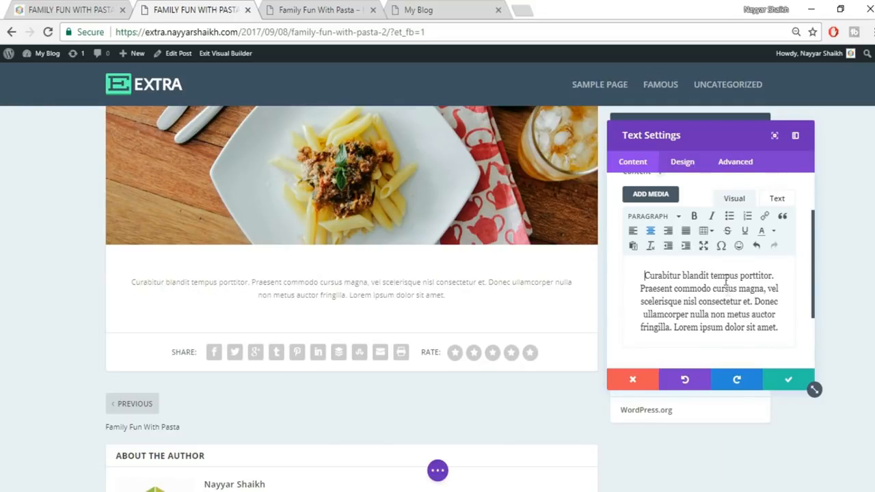
pyautogui.click(117, 5)
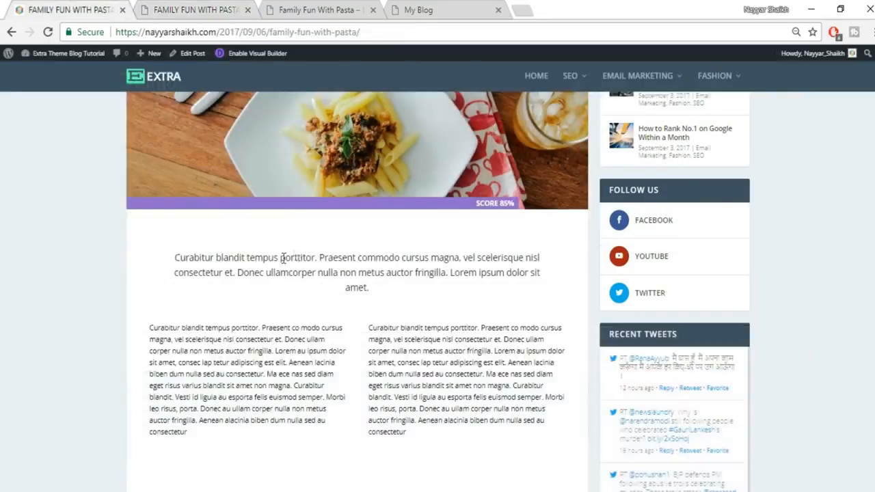
pyautogui.click(154, 8)
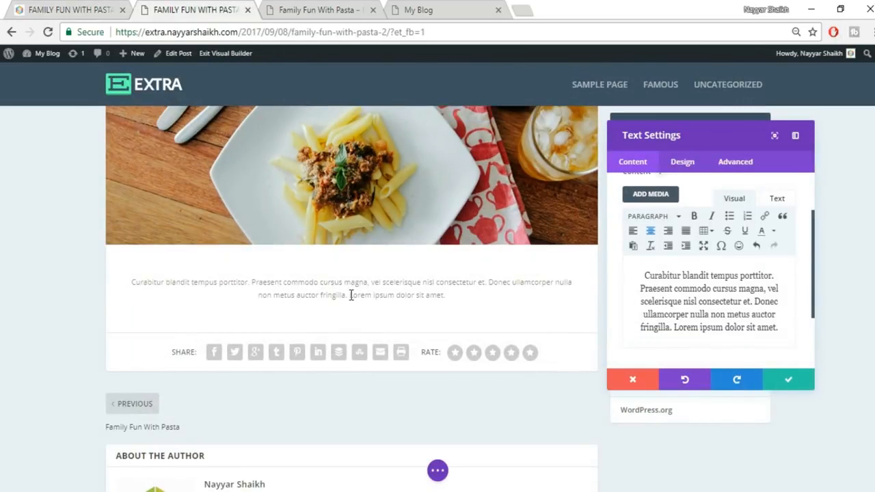
pyautogui.click(71, 7)
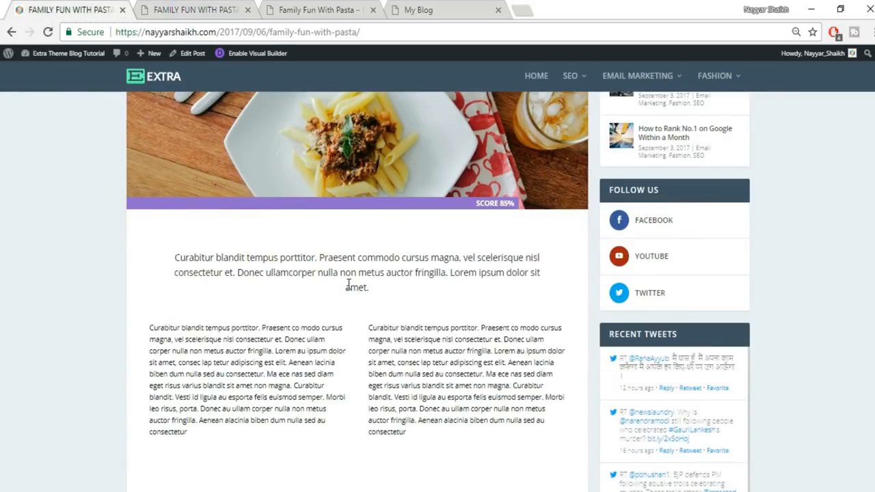
pyautogui.click(235, 8)
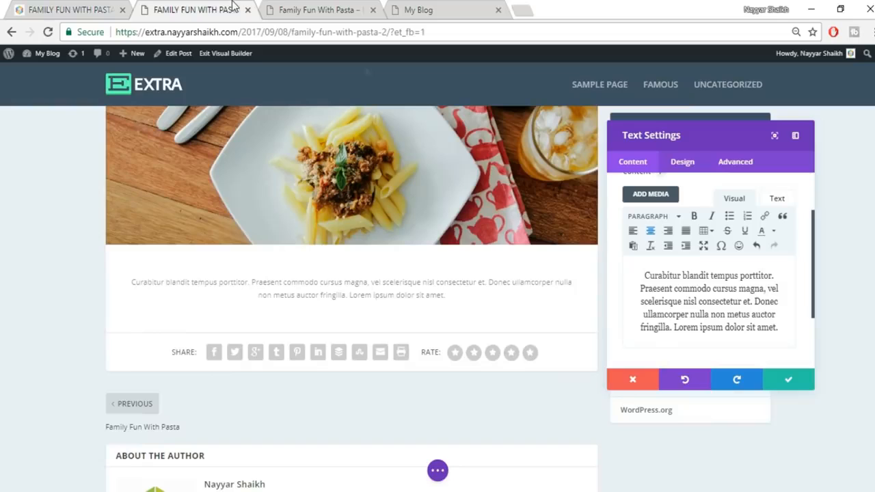
# - In the Design tab's Text options, set Text Orientation to Center
pyautogui.click(688, 169)
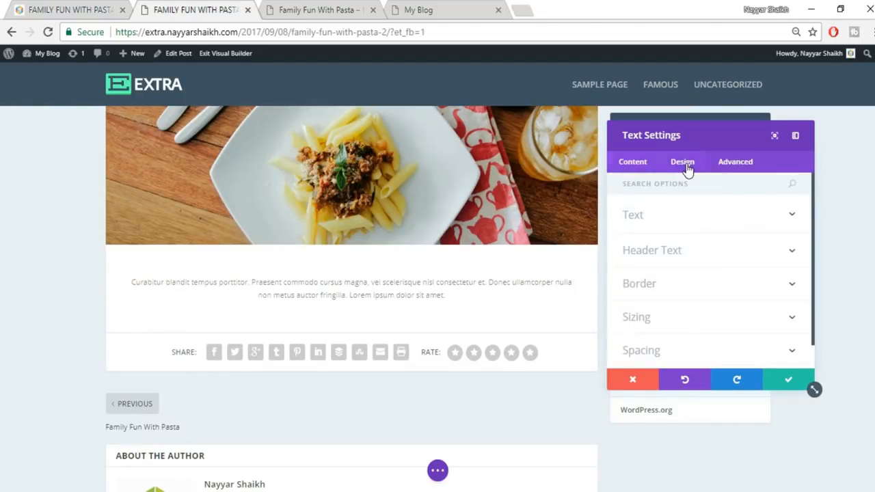
pyautogui.click(688, 219)
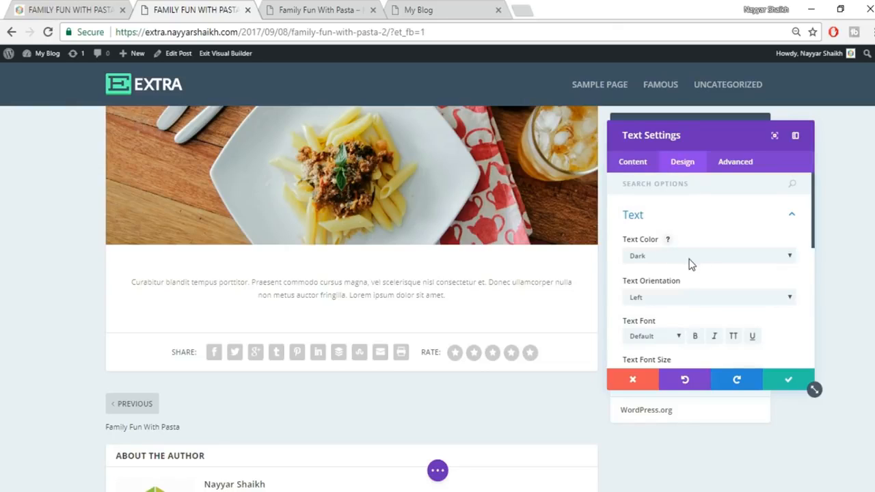
pyautogui.click(690, 265)
pyautogui.click(707, 220)
pyautogui.click(706, 219)
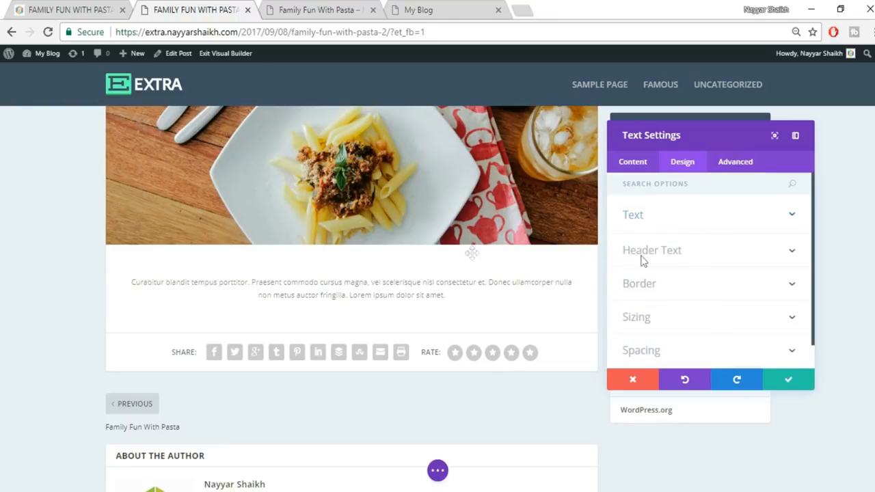
pyautogui.click(693, 226)
pyautogui.scroll(-2, 768, 309)
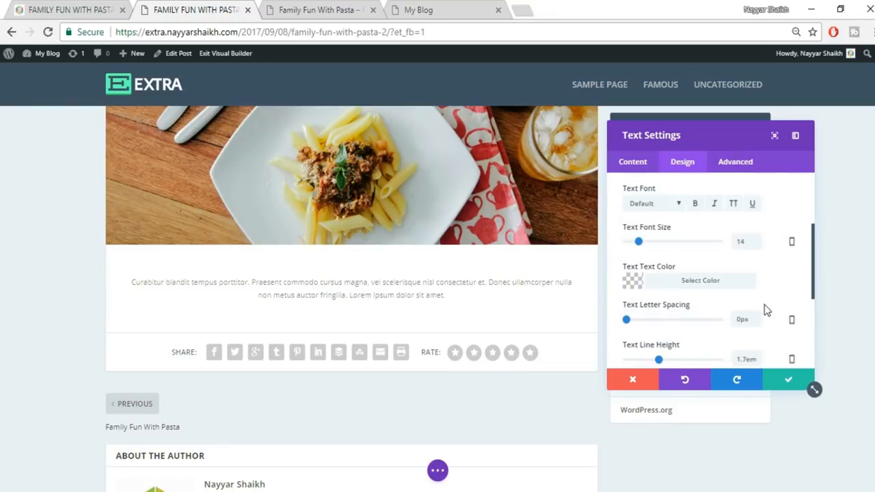
pyautogui.scroll(2, 679, 242)
pyautogui.click(679, 231)
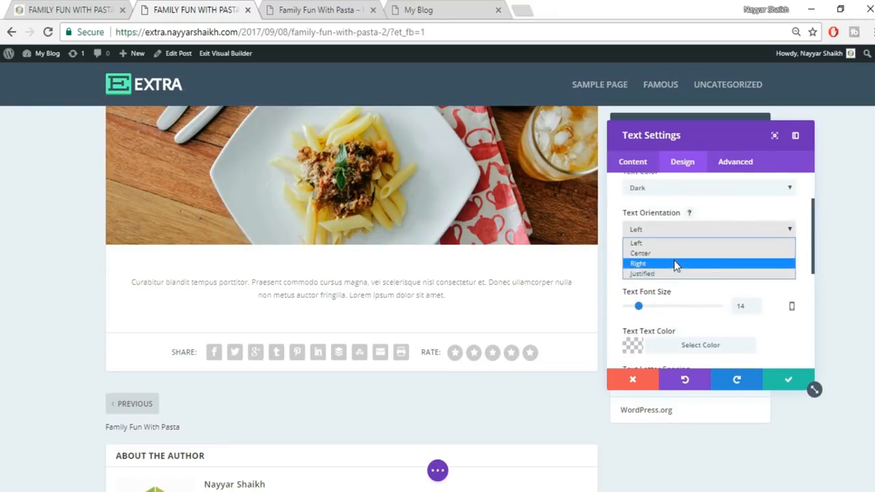
pyautogui.click(706, 253)
pyautogui.scroll(-1, 780, 277)
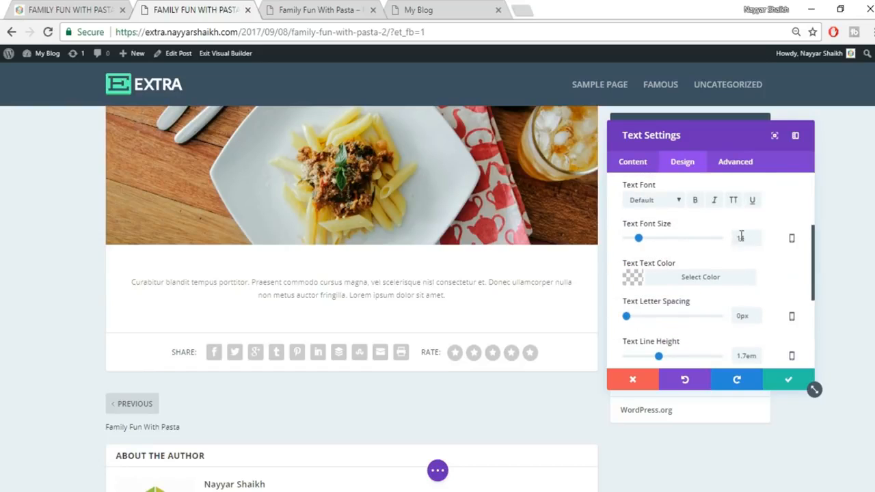
# - Set the text font size to 18 and the font to Arvo
pyautogui.moveTo(745, 238); pyautogui.dragTo(728, 243)
pyautogui.write('18')
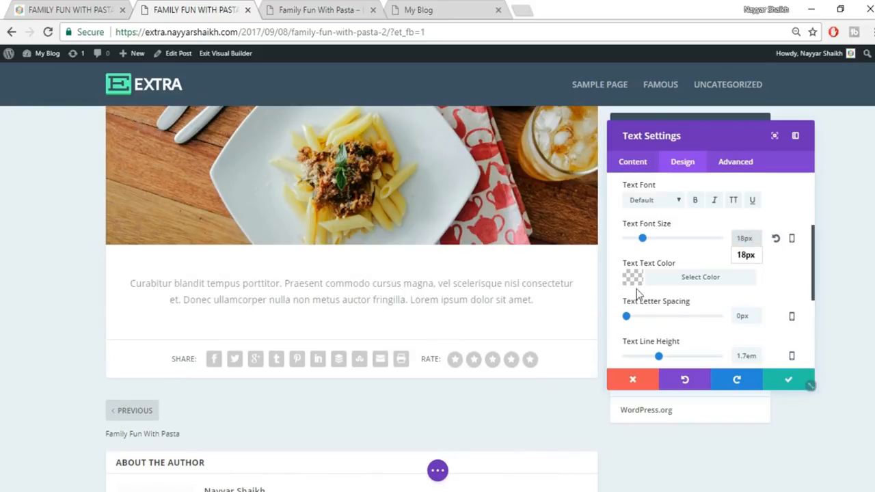
pyautogui.click(654, 201)
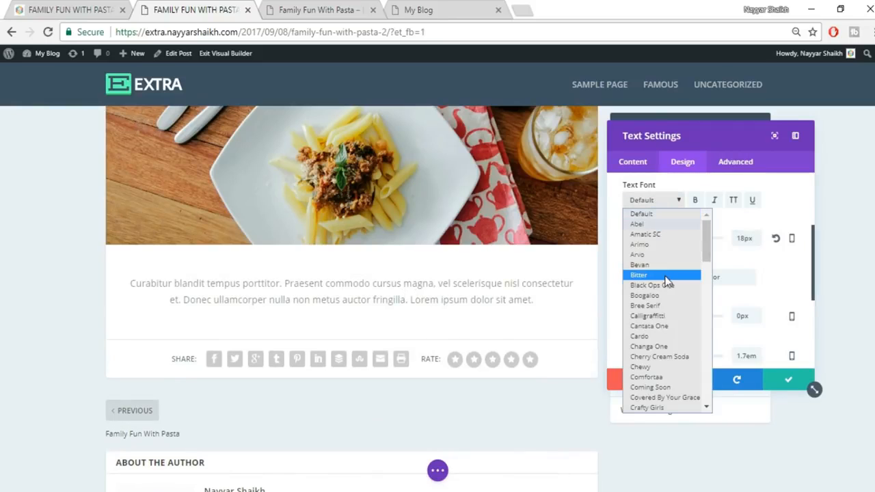
pyautogui.click(666, 276)
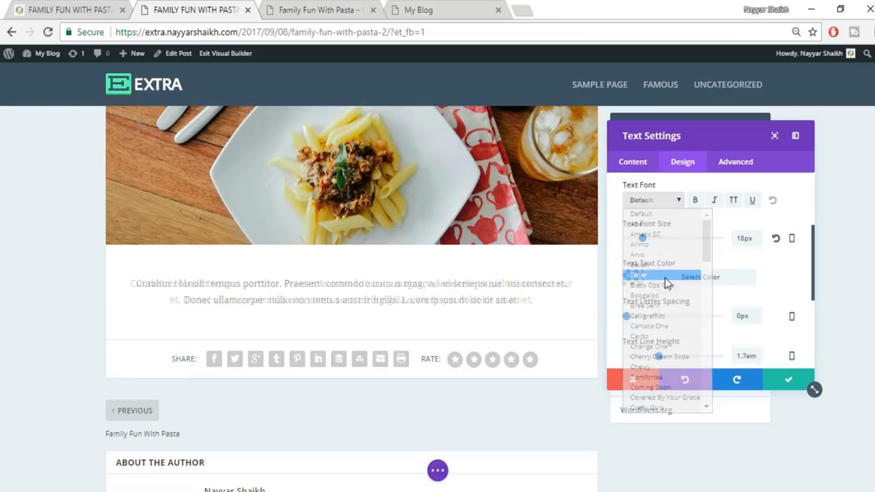
pyautogui.click(667, 201)
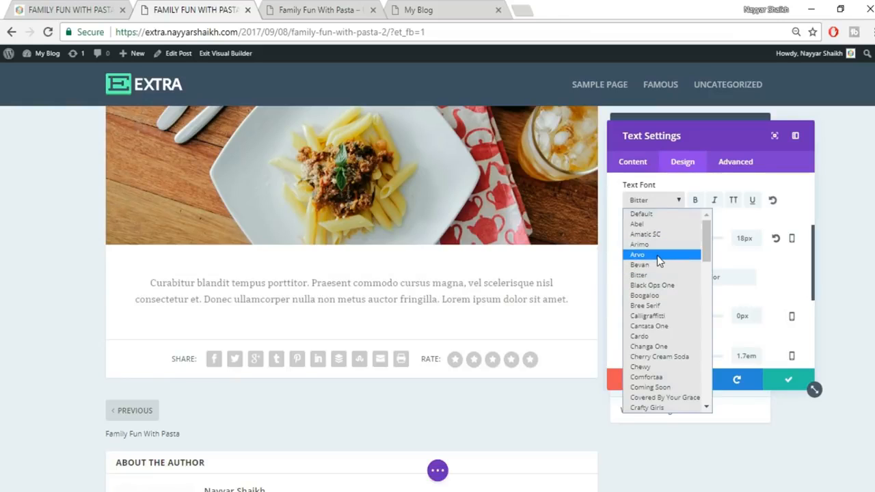
pyautogui.click(667, 254)
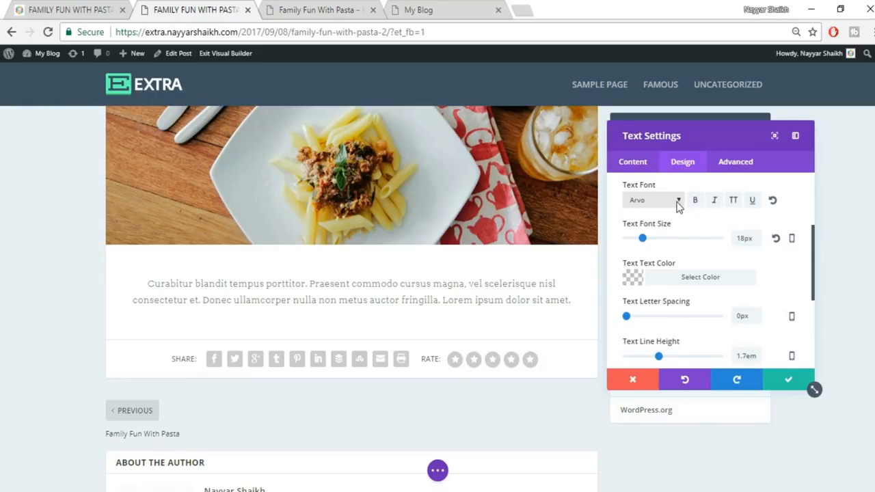
# - Set the text colour to black at 0.88 opacity (0,0,0,0.88)
pyautogui.click(693, 278)
pyautogui.moveTo(771, 305); pyautogui.dragTo(771, 294)
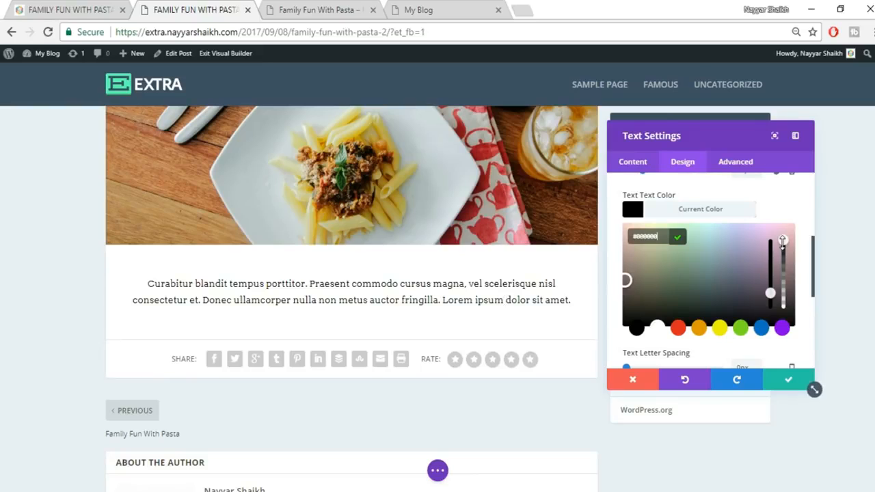
pyautogui.moveTo(782, 252); pyautogui.dragTo(784, 256)
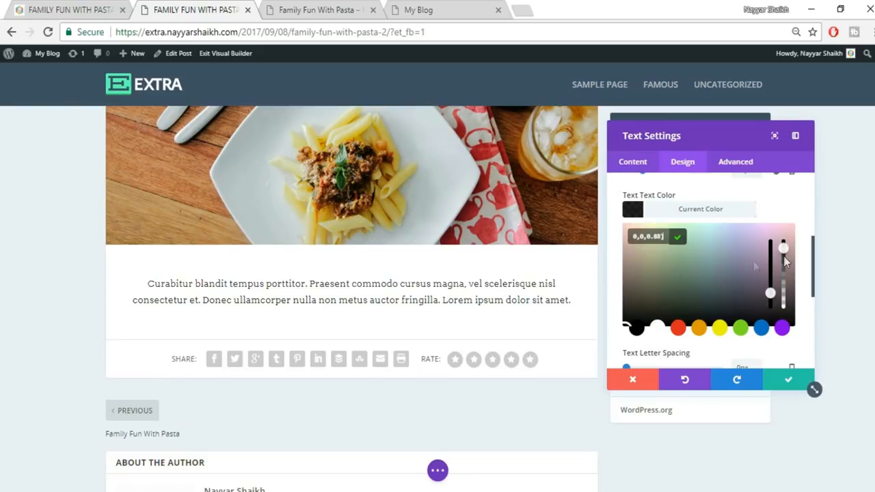
pyautogui.click(701, 212)
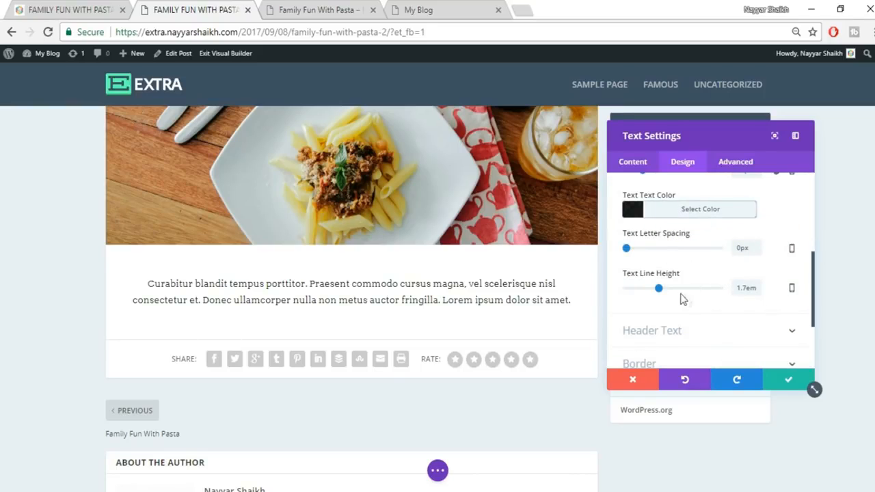
pyautogui.scroll(-3, 761, 263)
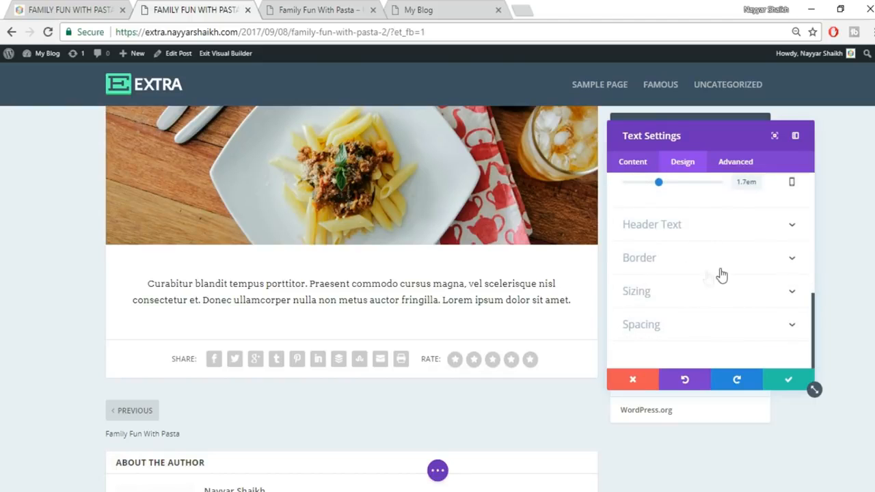
pyautogui.click(102, 8)
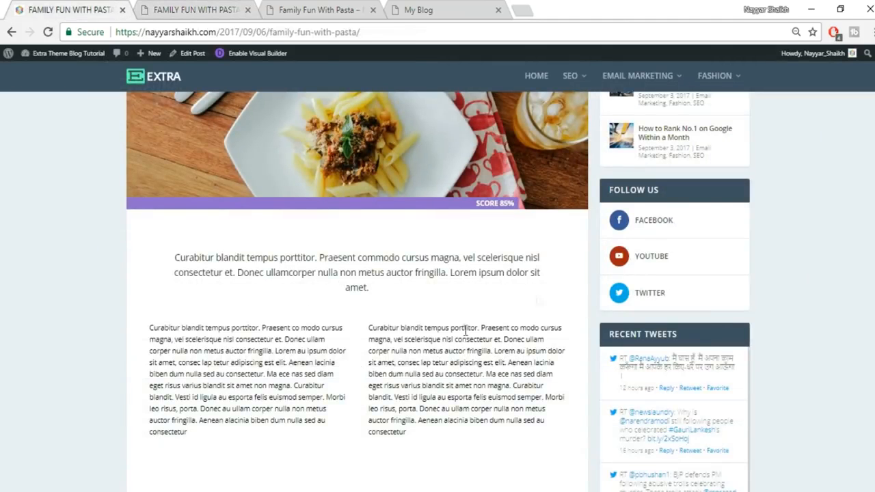
pyautogui.click(198, 8)
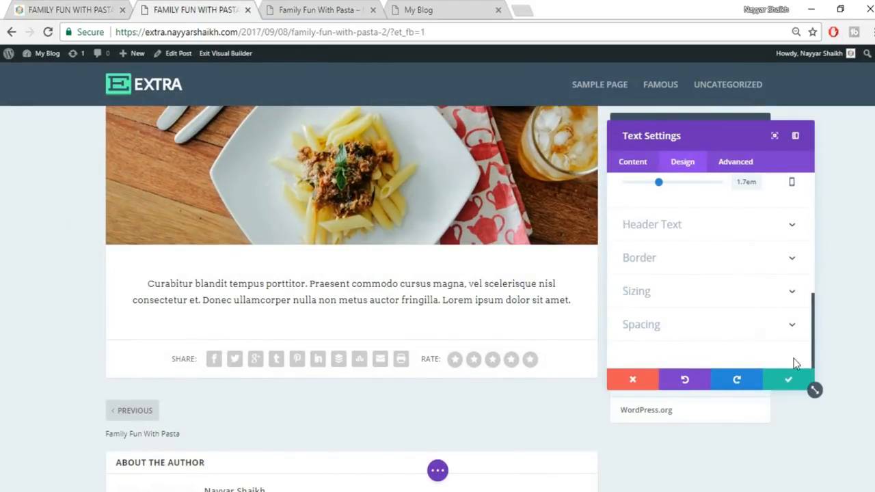
# - Save the Curabitur blandit text module's settings, compare with the published post, then add about 60px left padding
pyautogui.click(789, 381)
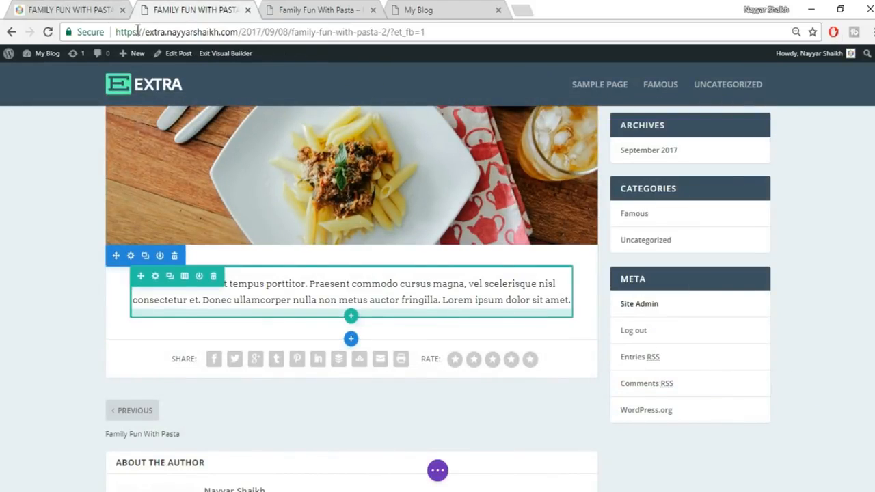
pyautogui.click(89, 10)
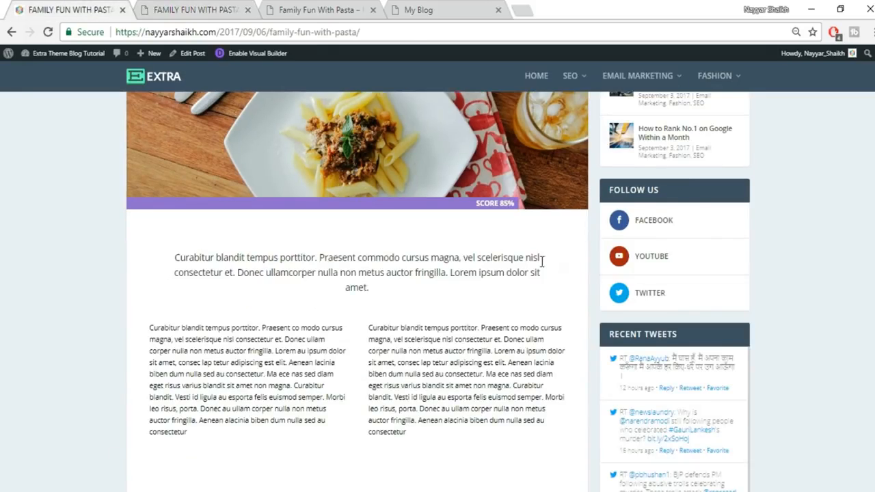
pyautogui.click(194, 9)
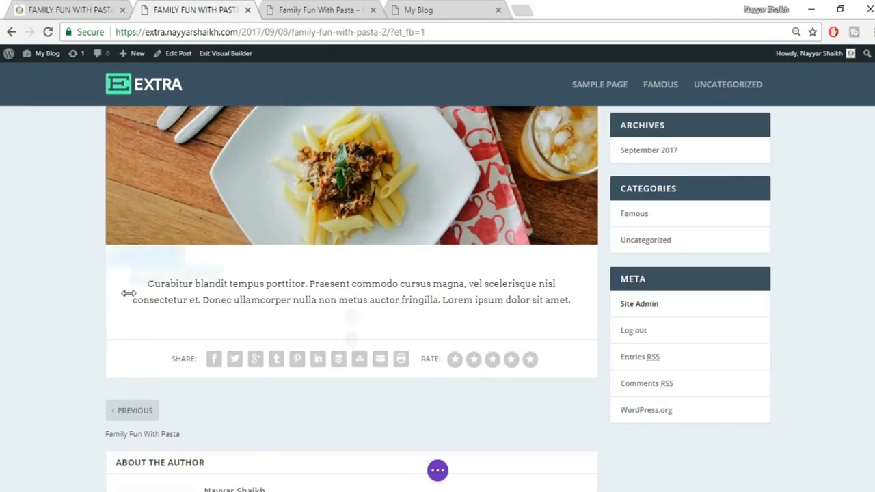
pyautogui.moveTo(134, 292); pyautogui.dragTo(159, 291)
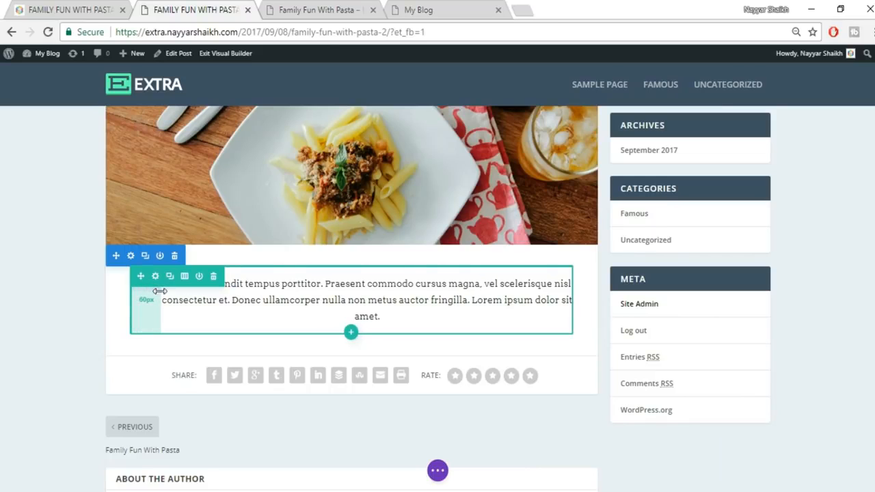
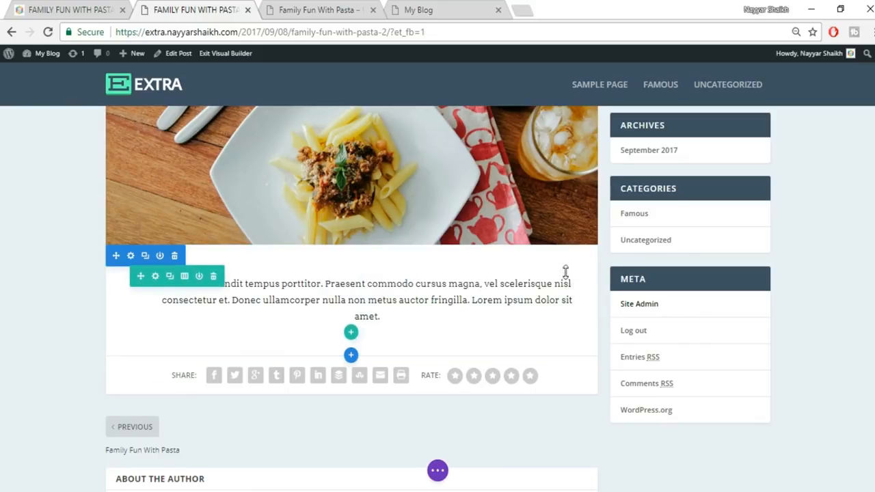
# - Add right padding to narrow the intro paragraph, comparing against the live reference post
pyautogui.moveTo(578, 284); pyautogui.dragTo(545, 286)
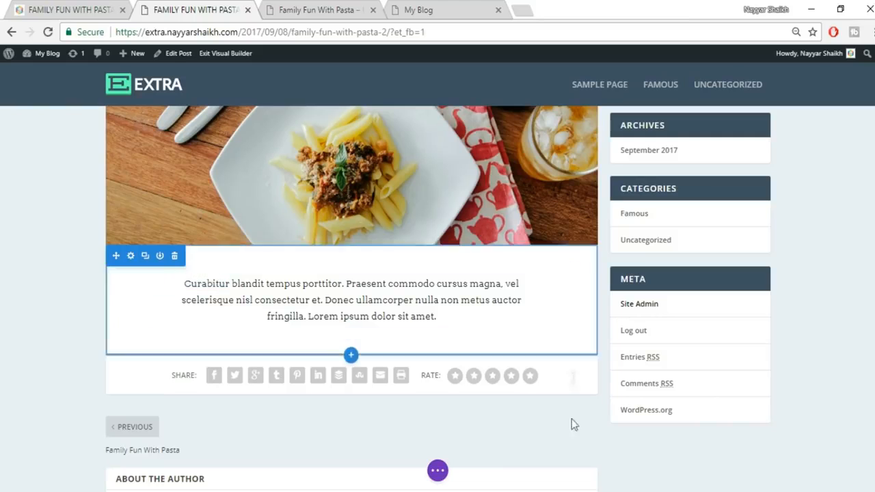
pyautogui.scroll(-1, 603, 434)
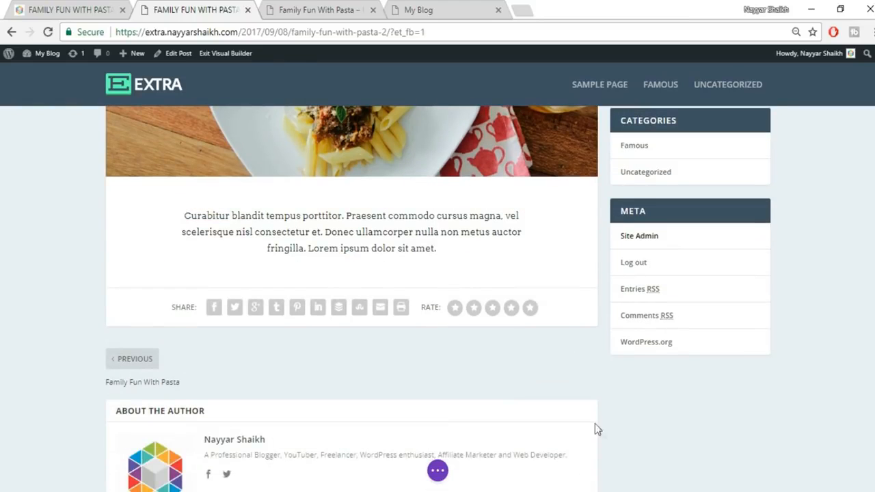
pyautogui.click(73, 10)
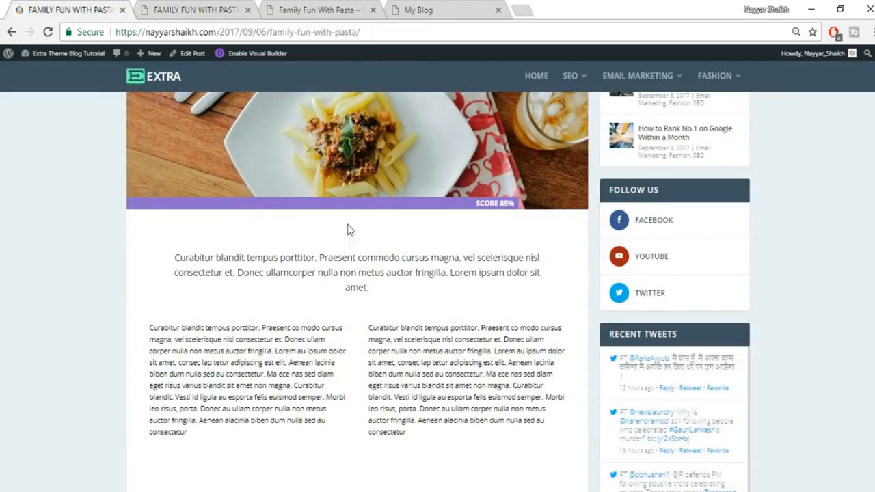
pyautogui.click(193, 10)
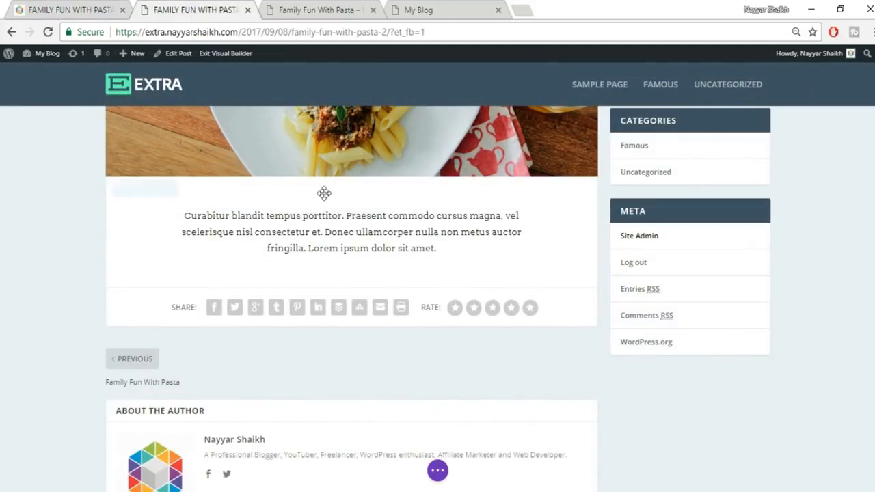
# - Add top padding to lower the intro paragraph, then insert a regular section below it
pyautogui.moveTo(348, 178); pyautogui.dragTo(347, 194)
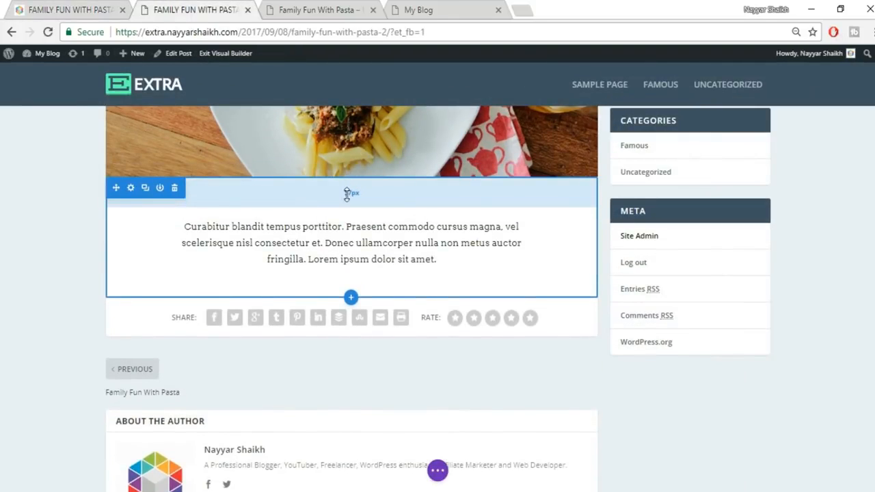
pyautogui.click(99, 8)
pyautogui.scroll(-1, 424, 348)
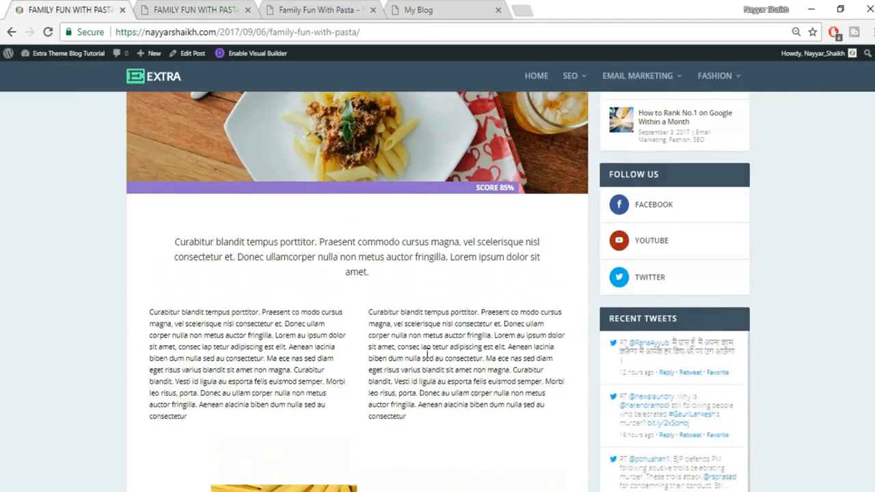
pyautogui.click(195, 9)
pyautogui.click(350, 299)
pyautogui.click(284, 264)
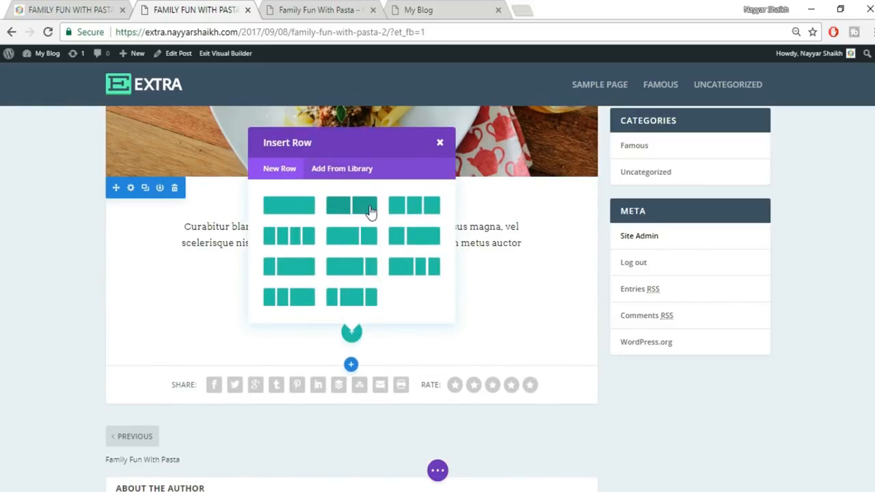
# - Insert a two-column row and copy the reference post's left-column lorem paragraph
pyautogui.click(357, 211)
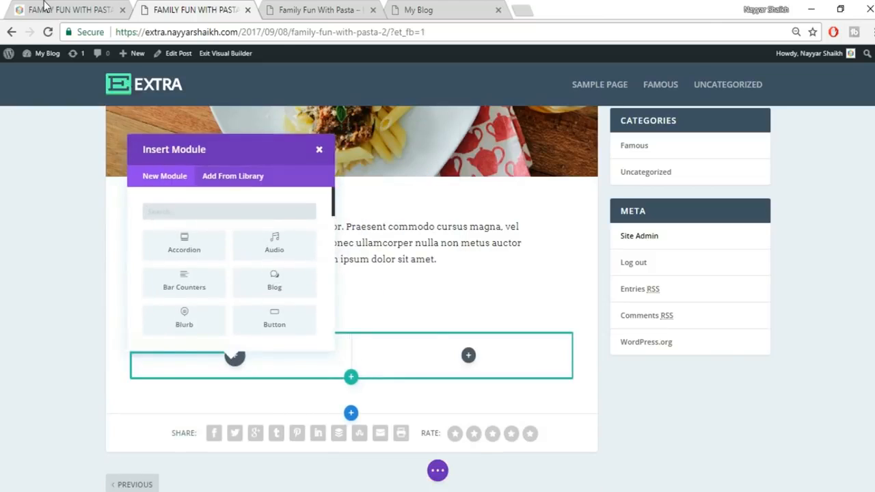
pyautogui.click(45, 9)
pyautogui.moveTo(147, 266); pyautogui.dragTo(254, 371)
pyautogui.hotkey('ctrl', 'c')
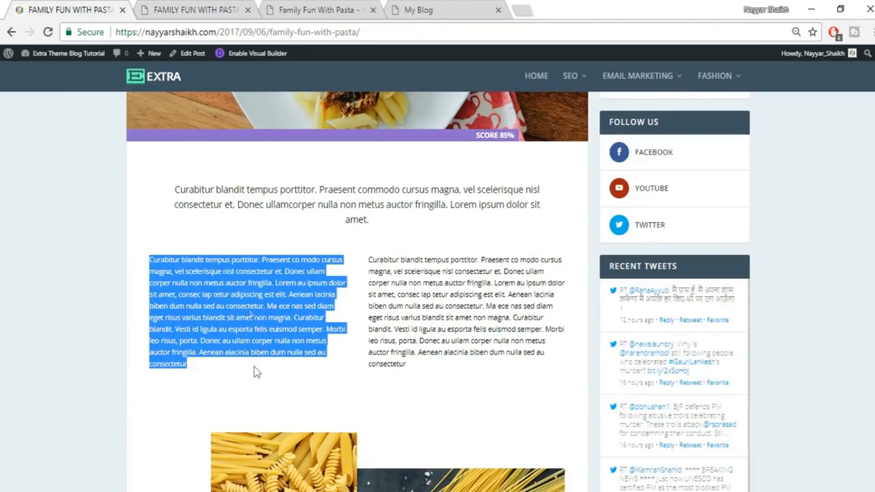
pyautogui.click(195, 9)
# - Add a Text module to the left column and paste the lorem paragraph into it
pyautogui.write('t')
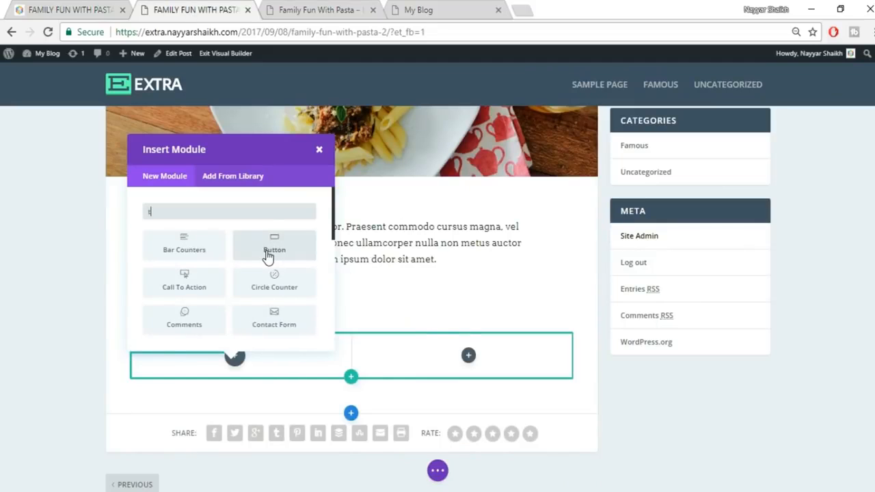
pyautogui.write('ex')
pyautogui.click(164, 252)
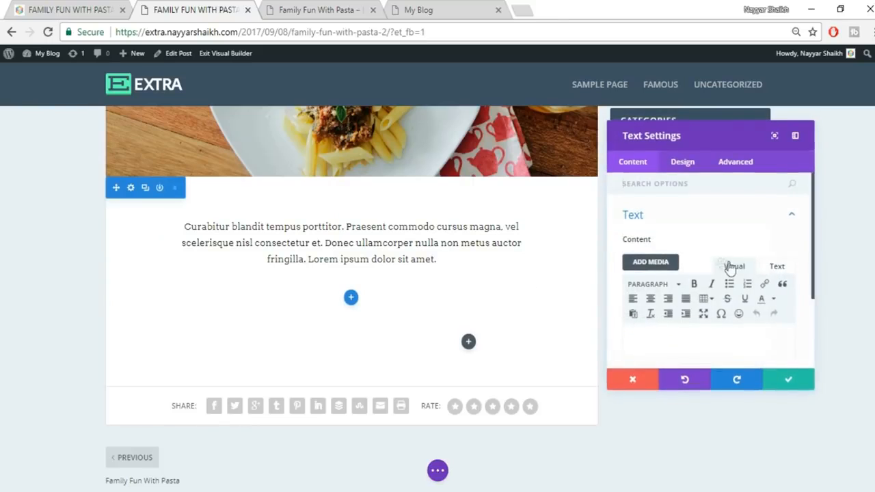
pyautogui.click(777, 268)
pyautogui.click(744, 246)
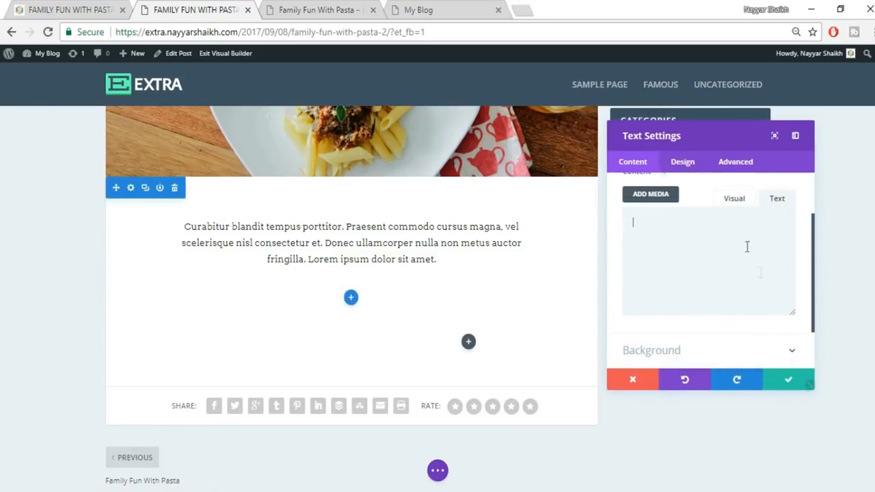
pyautogui.hotkey('ctrl', 'v')
pyautogui.click(734, 198)
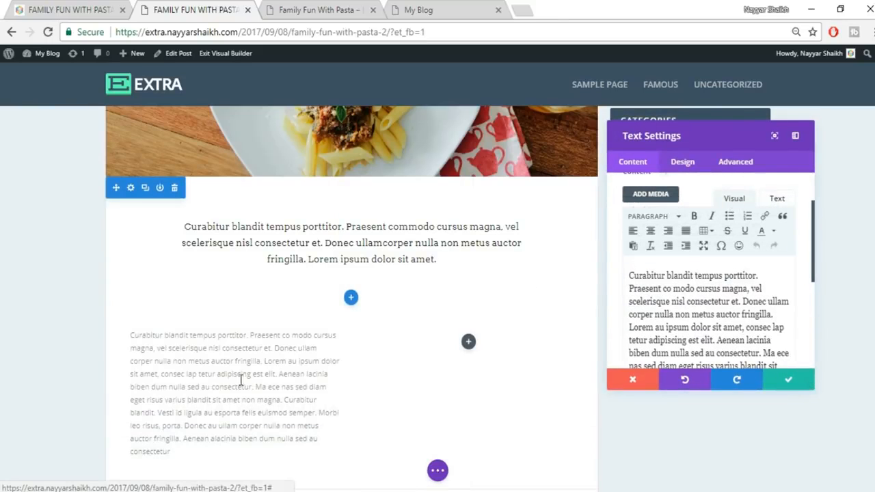
pyautogui.scroll(-2, 260, 376)
pyautogui.scroll(1, 274, 369)
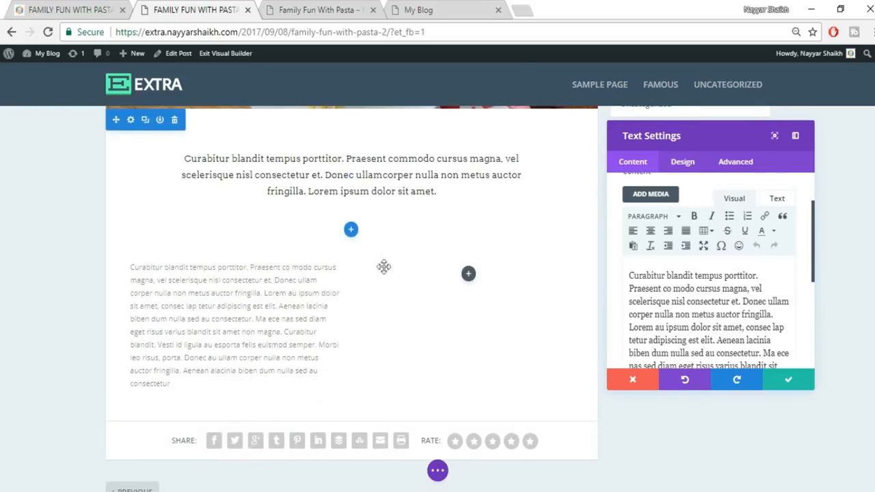
pyautogui.click(680, 164)
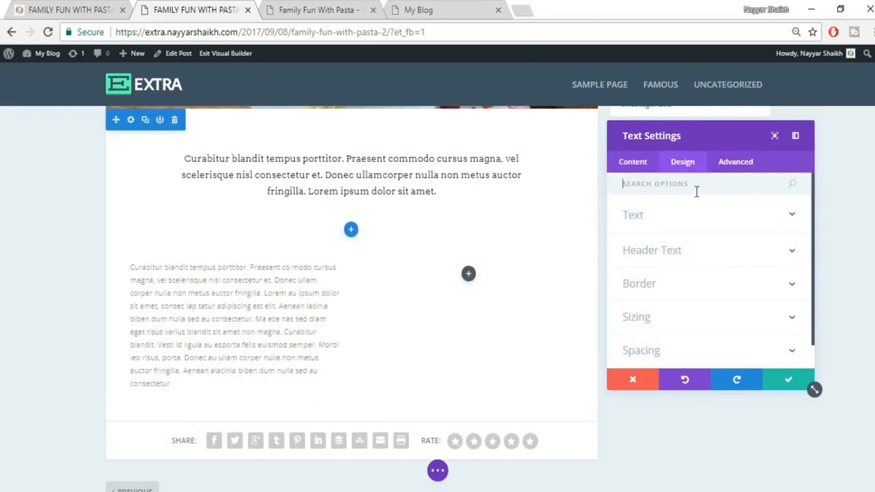
# - Justify the left-column paragraph and set its font size to 16
pyautogui.click(701, 225)
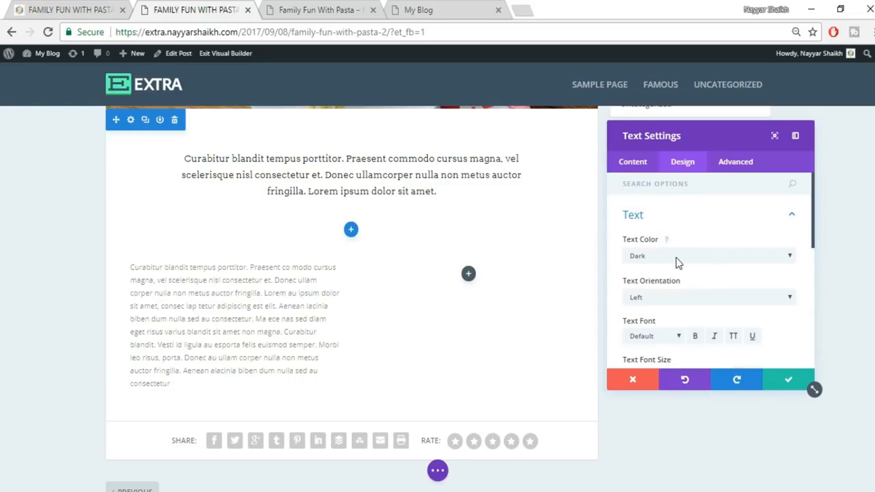
pyautogui.scroll(-2, 704, 281)
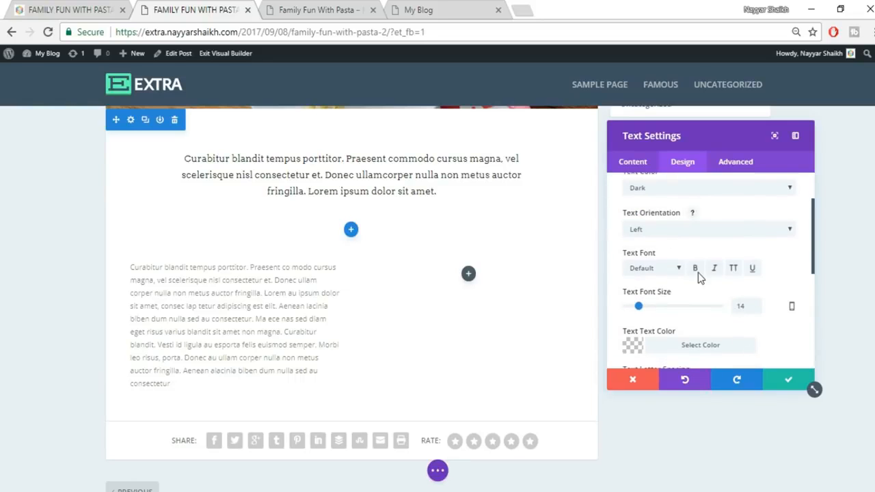
pyautogui.click(668, 232)
pyautogui.click(663, 276)
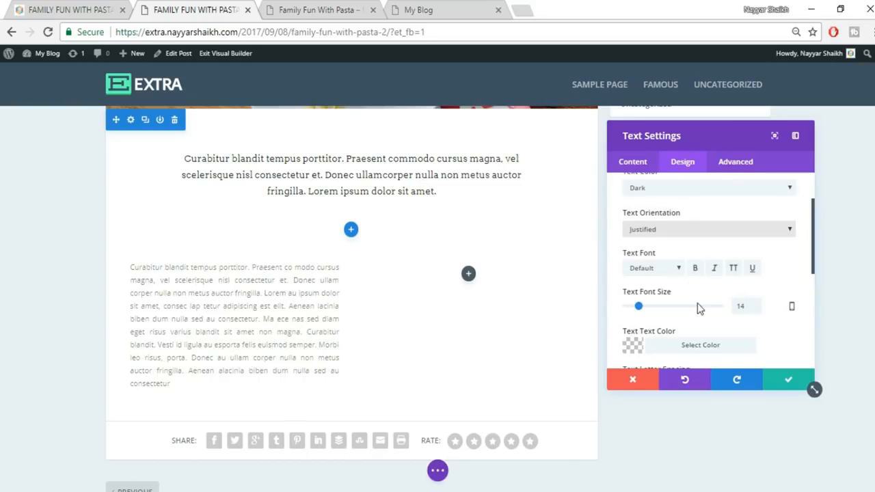
pyautogui.doubleClick(750, 306)
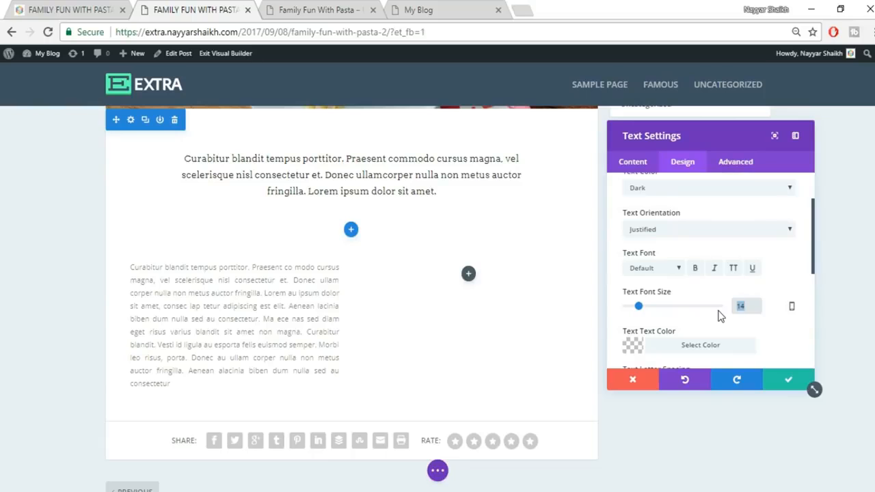
pyautogui.write('15')
pyautogui.moveTo(756, 306); pyautogui.dragTo(708, 311)
pyautogui.write('16')
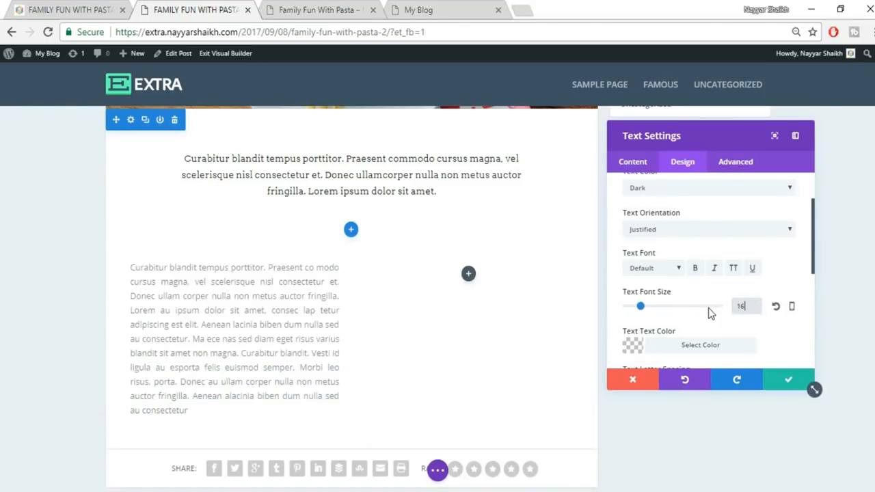
# - Make the text colour semi-transparent black (0,0,0,0.85) and save the module settings
pyautogui.scroll(-1, 774, 270)
pyautogui.click(685, 290)
pyautogui.scroll(-2, 808, 326)
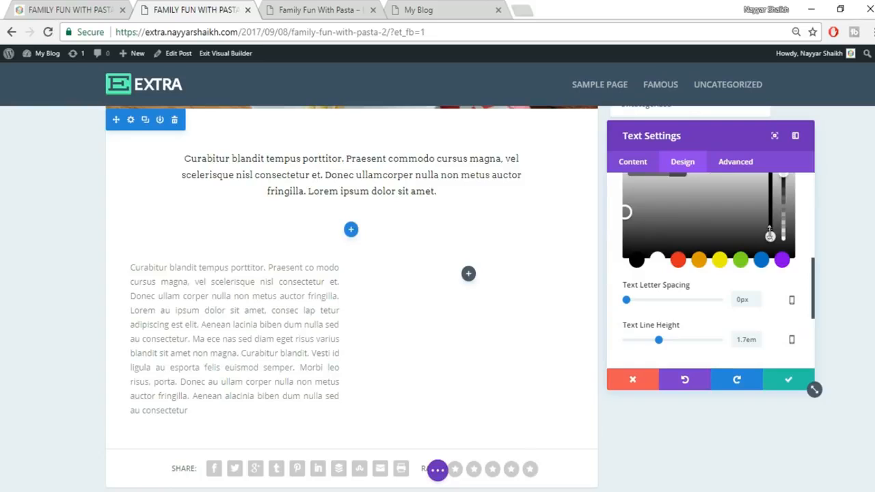
pyautogui.scroll(1, 770, 235)
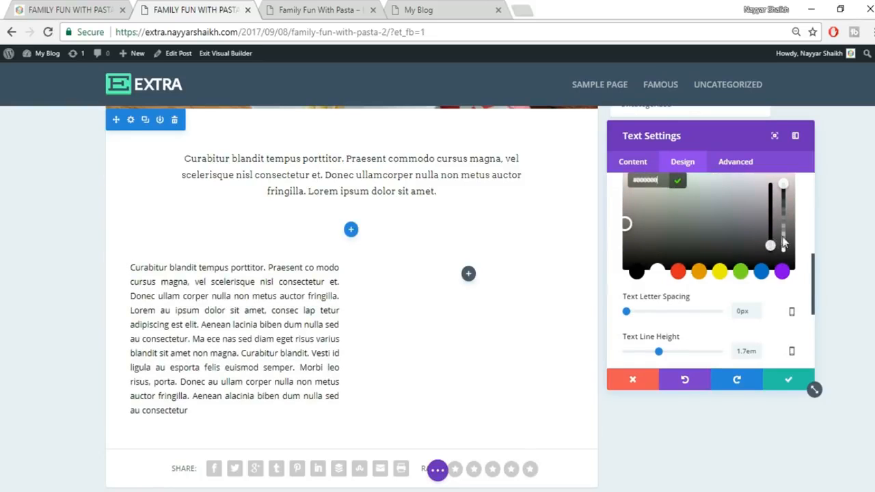
pyautogui.scroll(1, 786, 249)
pyautogui.moveTo(783, 253); pyautogui.dragTo(785, 272)
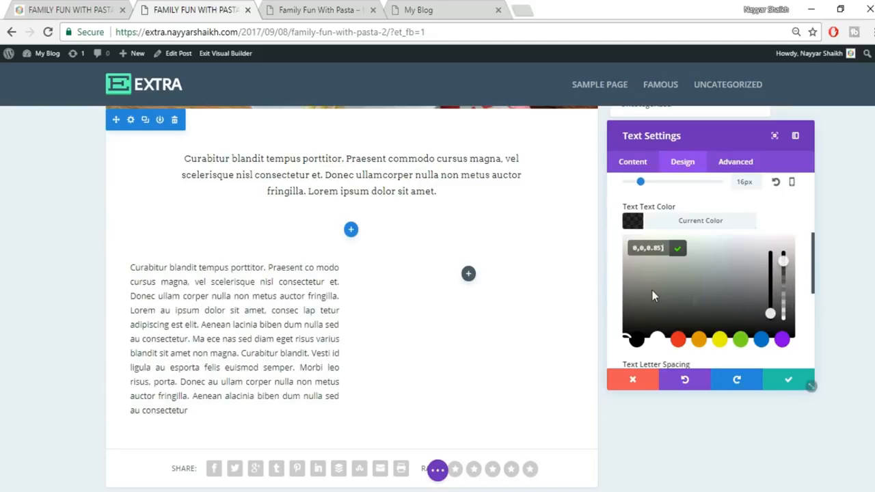
pyautogui.click(786, 384)
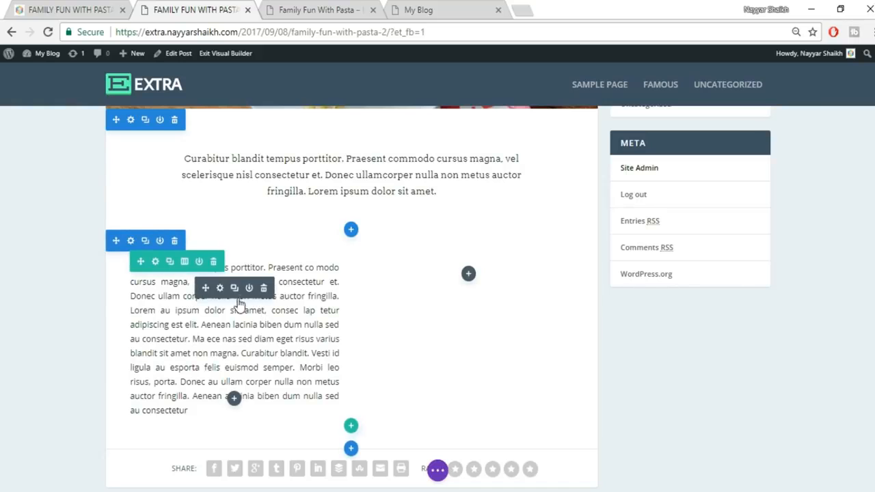
# - Duplicate the paragraph into the right column, remove section bottom padding, set row top padding to 10px
pyautogui.click(235, 288)
pyautogui.moveTo(204, 288); pyautogui.dragTo(494, 291)
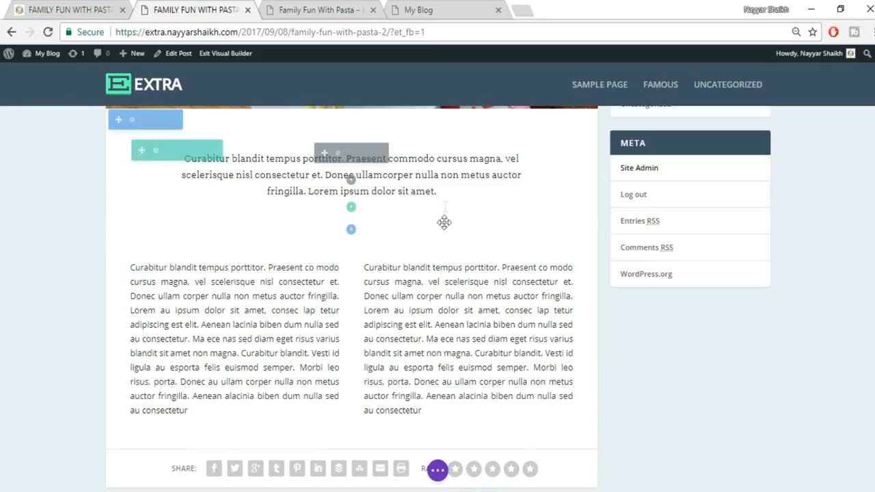
pyautogui.moveTo(442, 233); pyautogui.dragTo(451, 189)
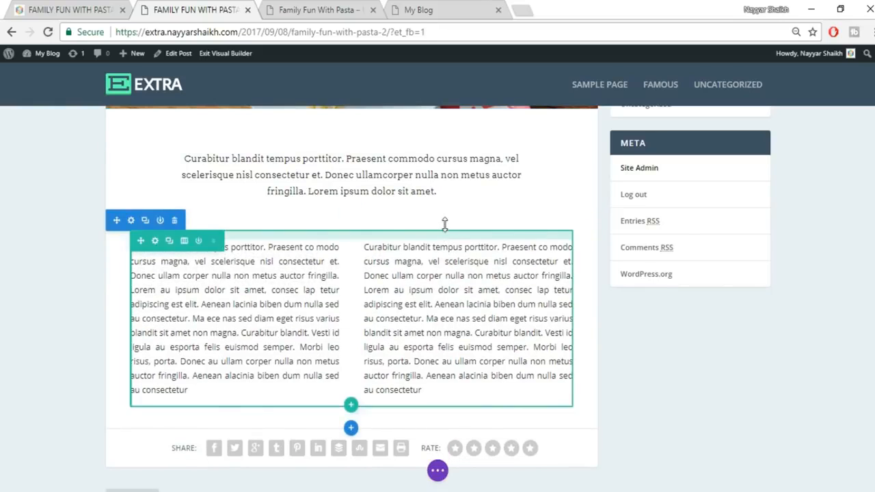
pyautogui.moveTo(446, 209); pyautogui.dragTo(450, 198)
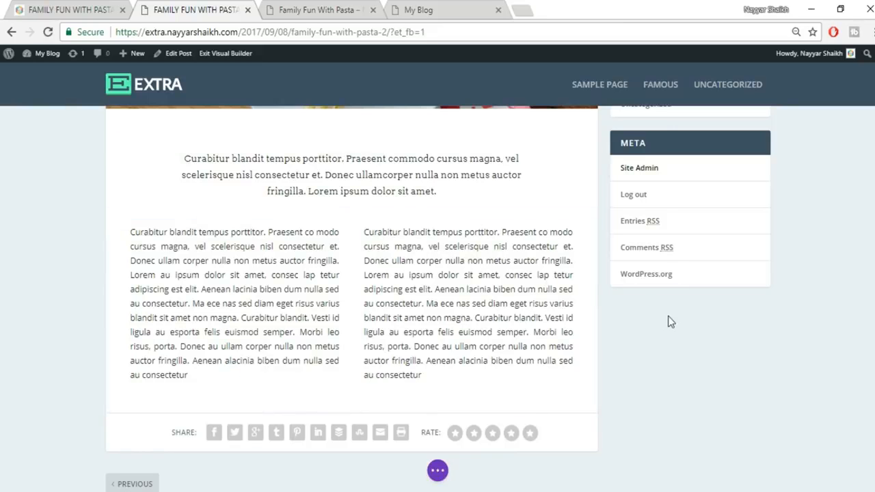
pyautogui.scroll(4, 671, 333)
pyautogui.scroll(-2, 671, 333)
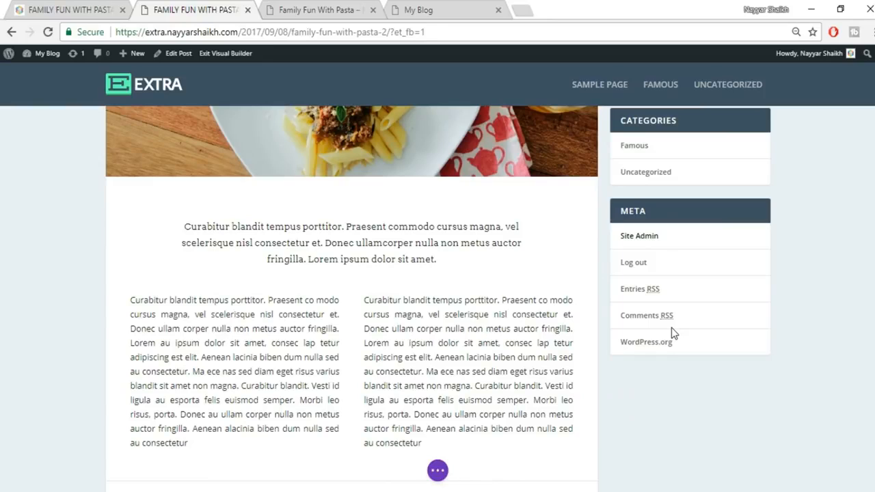
# - Save the post's changes
pyautogui.click(438, 471)
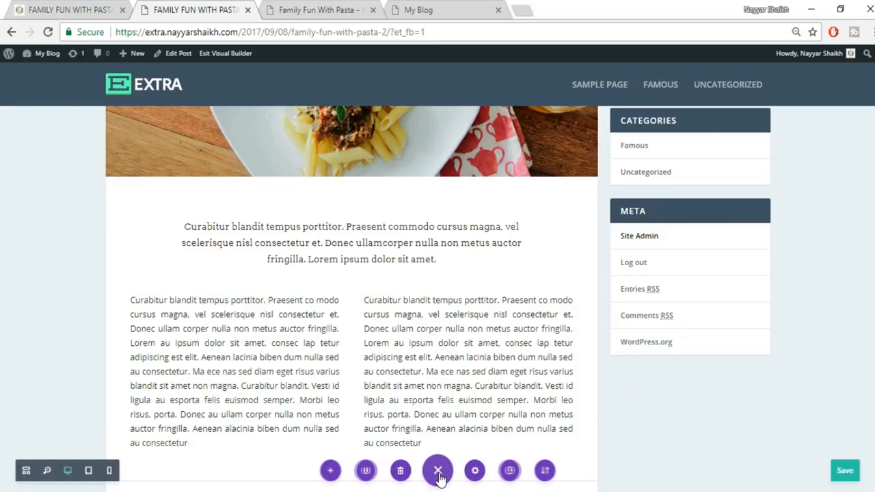
pyautogui.click(843, 474)
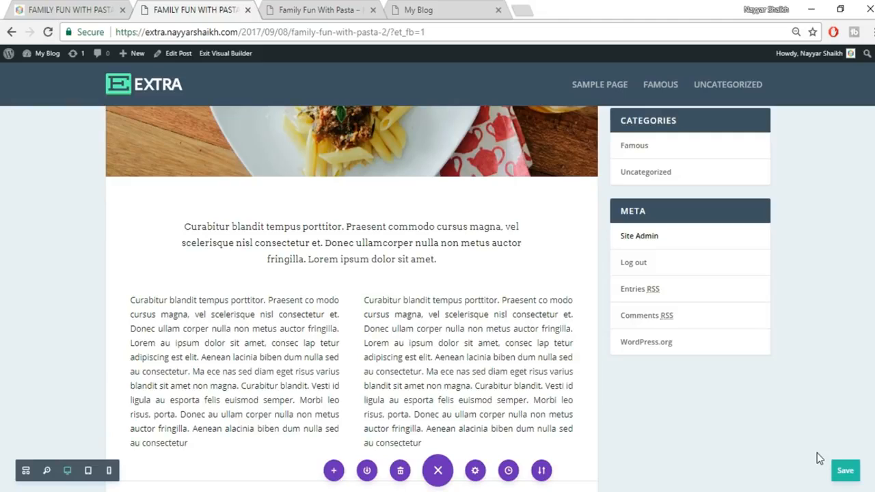
pyautogui.hotkey('ctrl', 's')
# - Compare with the reference post, then scroll to the end of the two-column text row
pyautogui.click(68, 9)
pyautogui.scroll(-4, 407, 170)
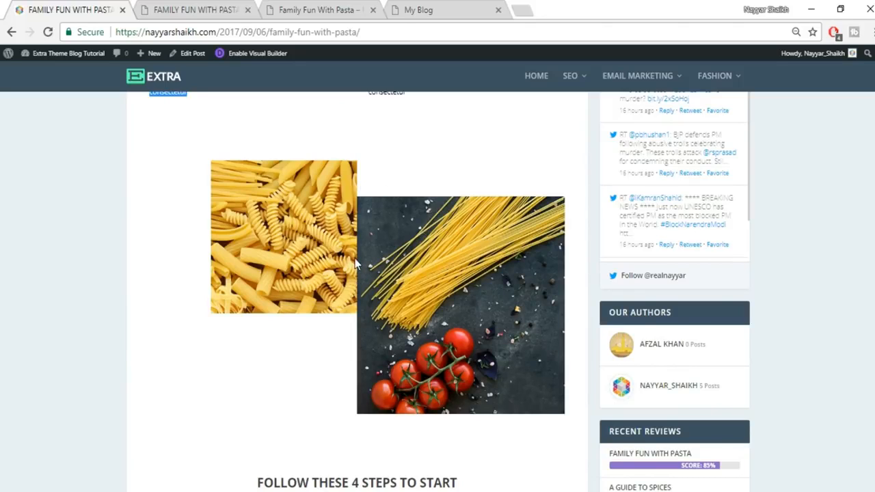
pyautogui.click(198, 8)
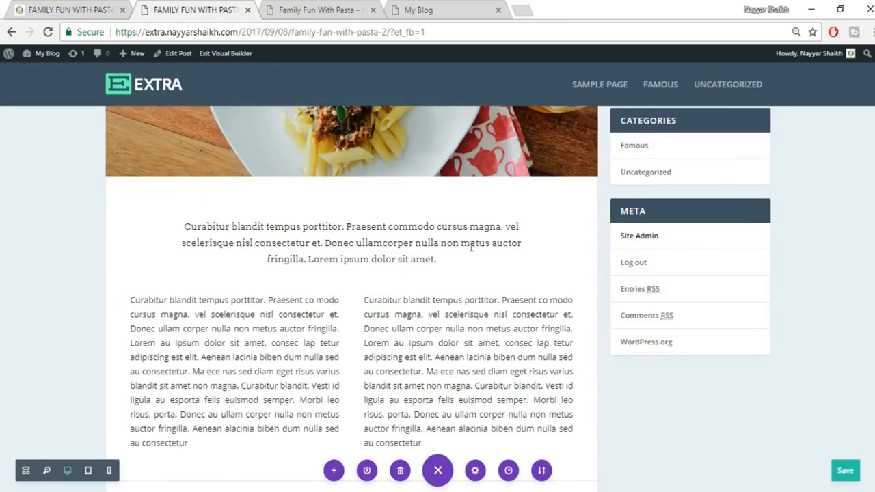
pyautogui.scroll(-4, 444, 260)
pyautogui.scroll(1, 352, 205)
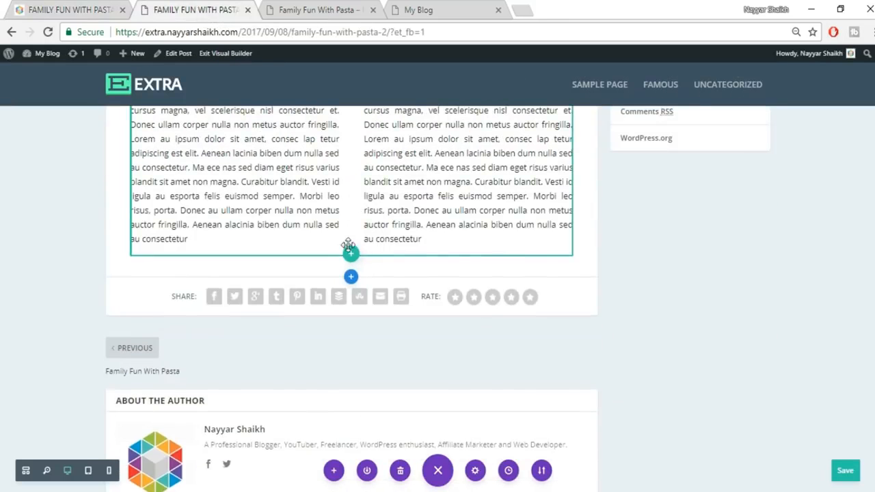
# - Insert a regular section with a two-column row and add an Image module on the left
pyautogui.click(351, 276)
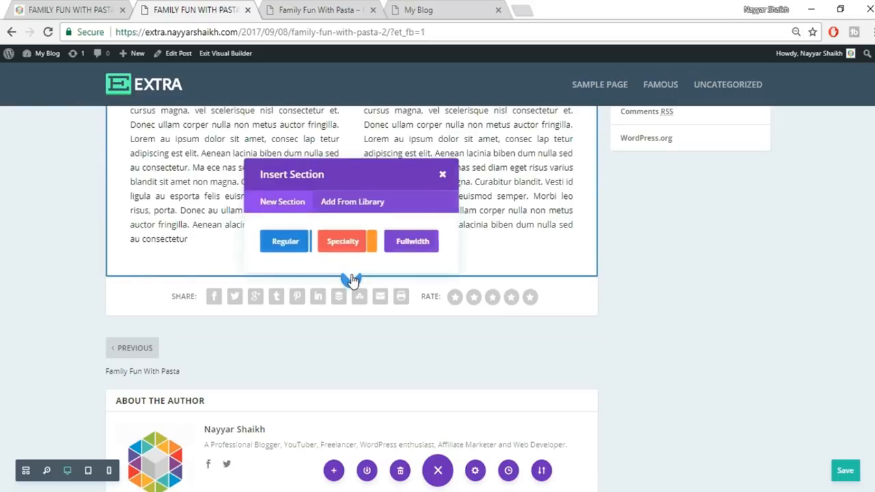
pyautogui.click(281, 245)
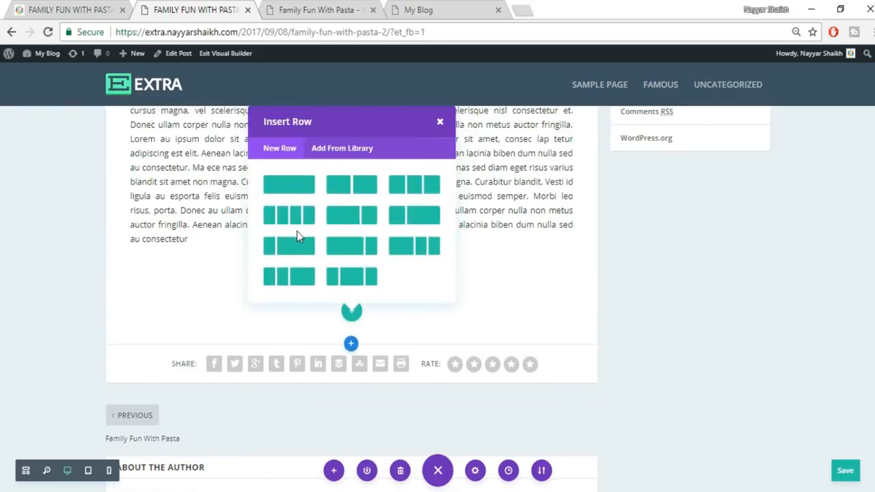
pyautogui.click(347, 198)
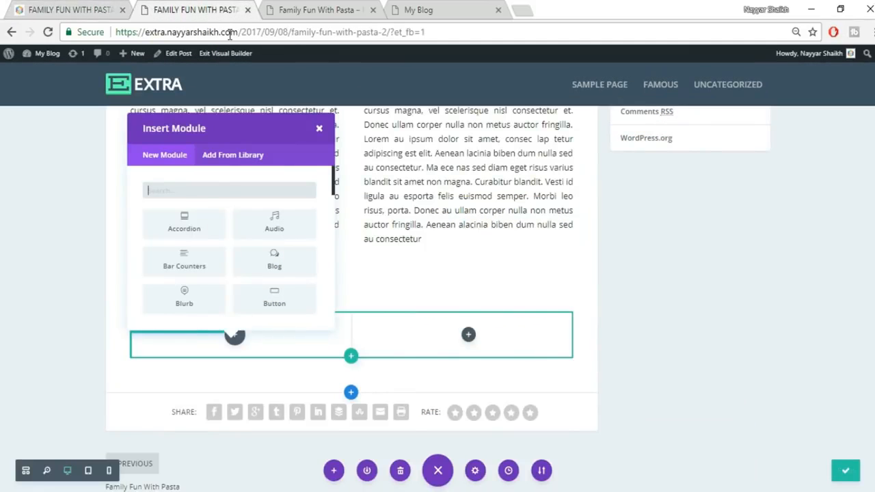
pyautogui.write('ima')
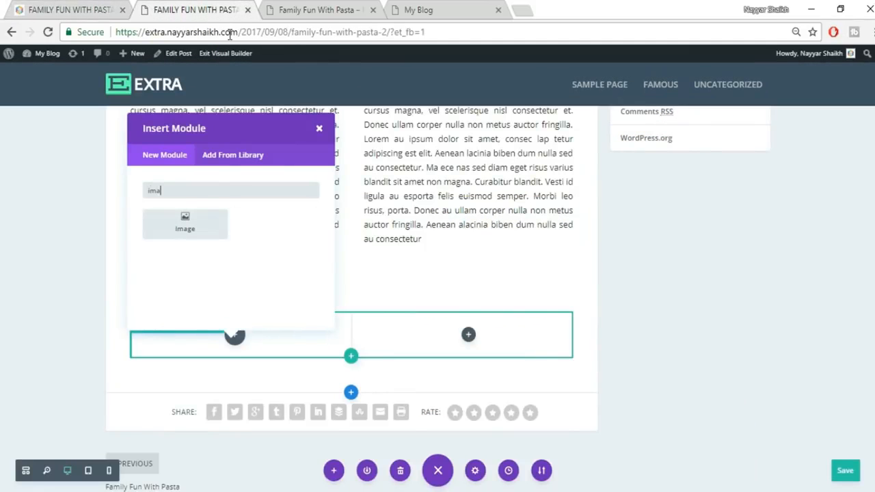
pyautogui.click(186, 223)
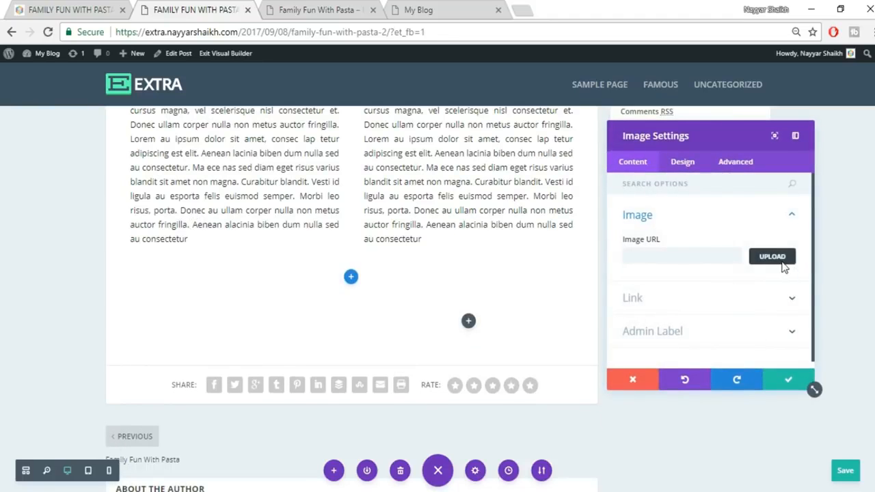
# - Upload the pasta photo 022.jpg from Desktop/Extra and insert it into the image
pyautogui.click(784, 267)
pyautogui.click(147, 97)
pyautogui.click(470, 267)
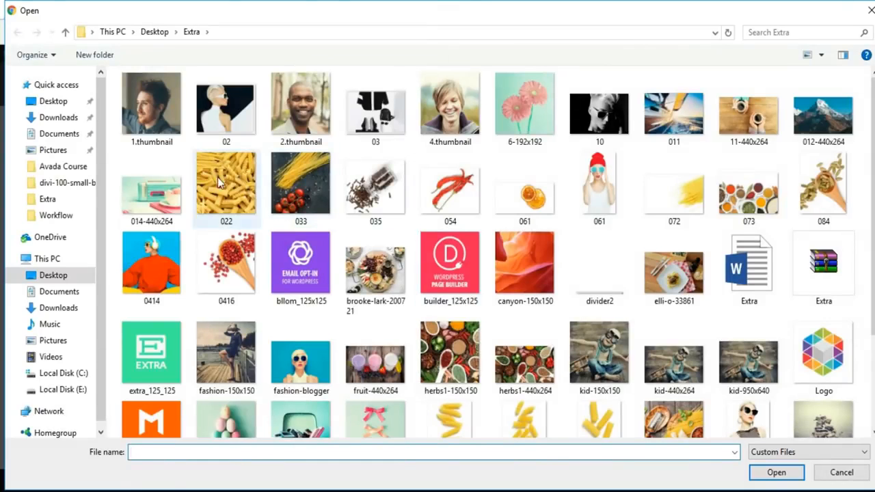
pyautogui.click(226, 184)
pyautogui.click(775, 478)
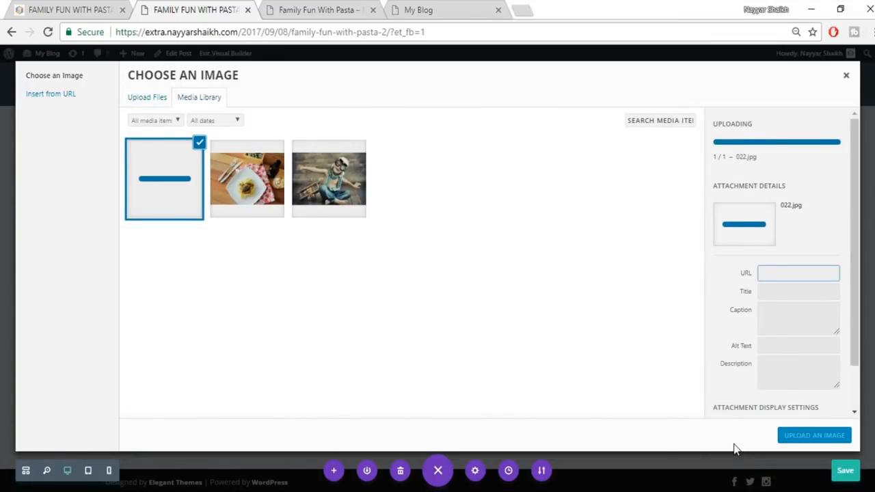
pyautogui.click(806, 437)
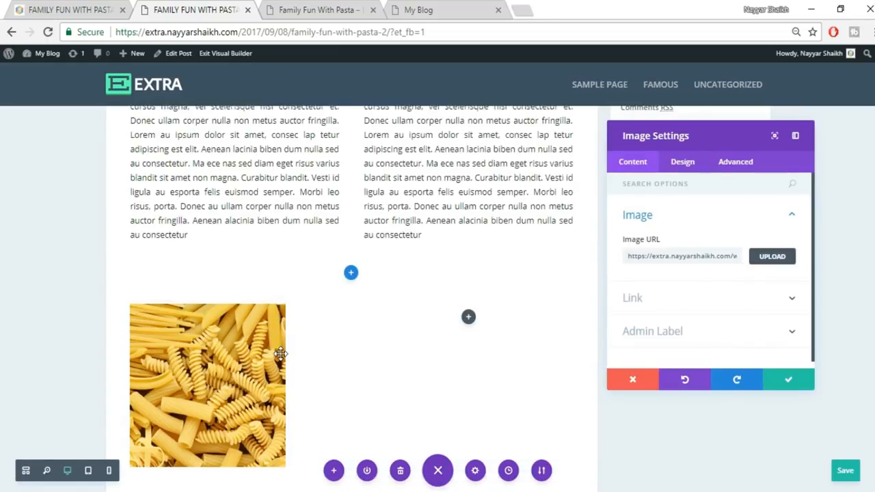
pyautogui.scroll(-1, 280, 352)
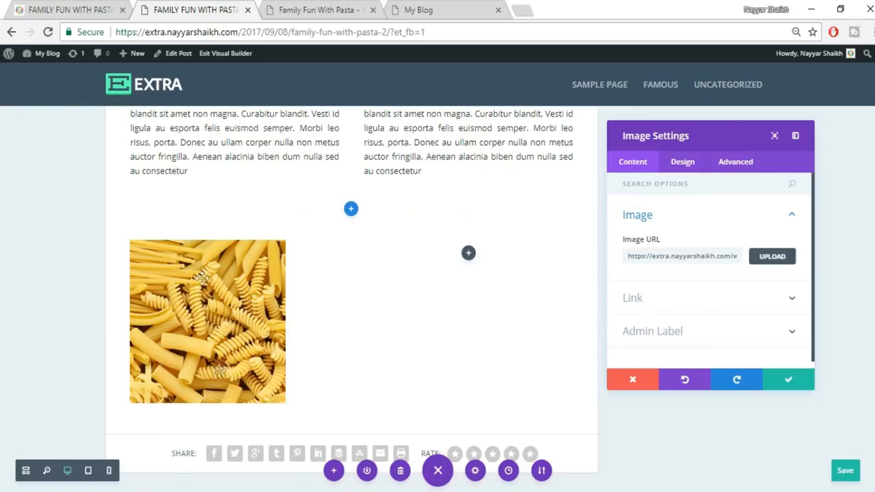
# - Set the pasta image's alignment to Right, matching the reference post
pyautogui.click(69, 8)
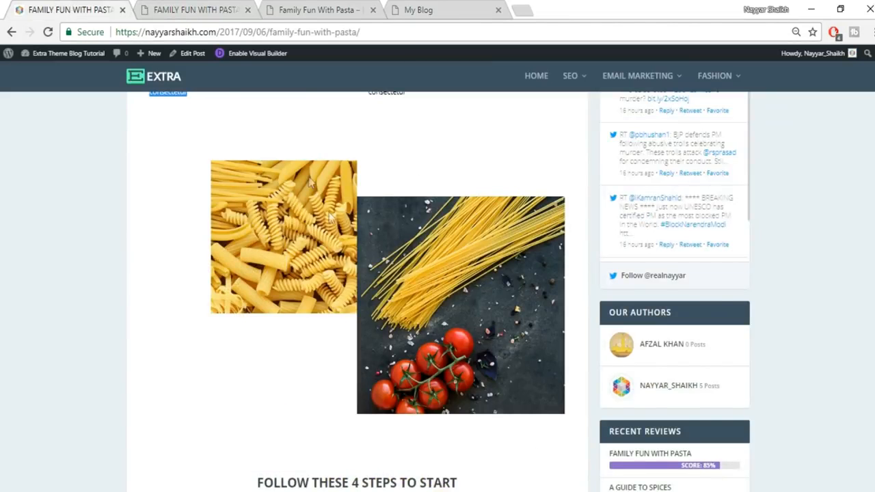
pyautogui.scroll(3, 344, 251)
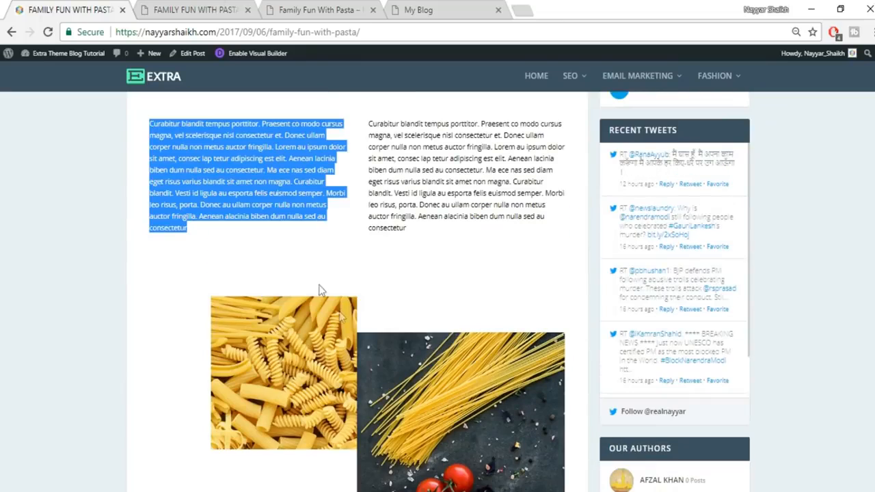
pyautogui.click(228, 8)
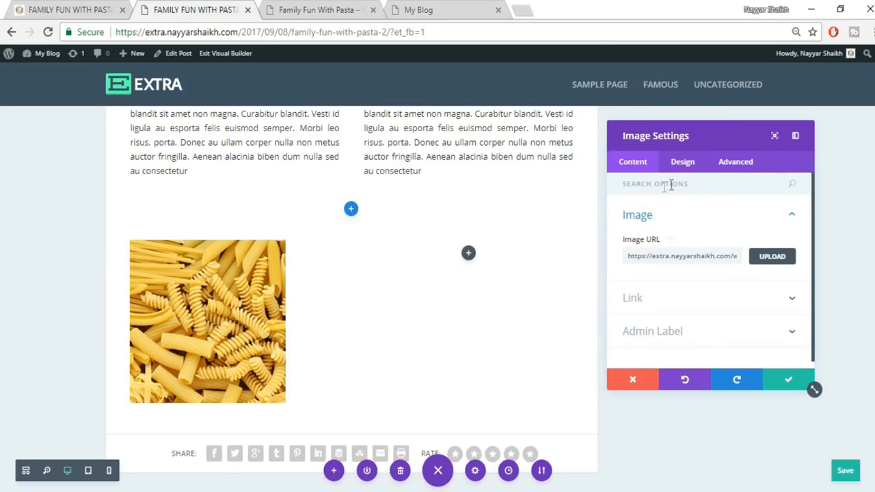
pyautogui.click(683, 163)
pyautogui.click(702, 323)
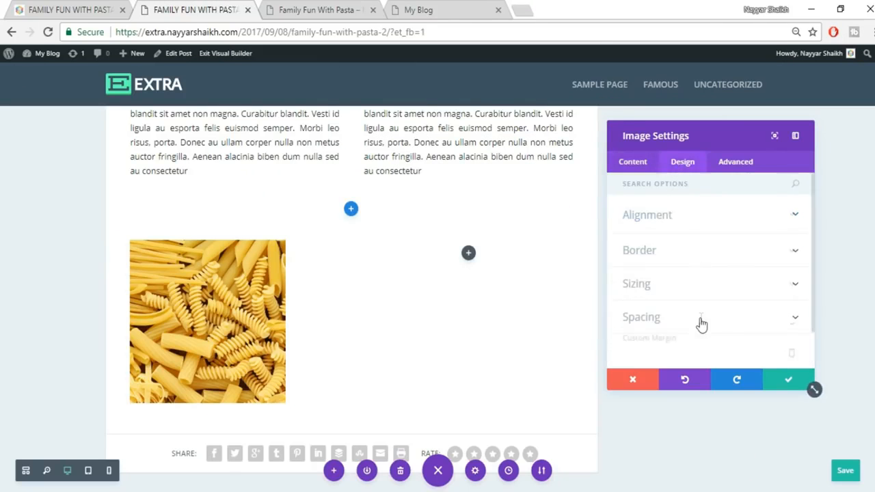
pyautogui.scroll(2, 691, 240)
pyautogui.click(682, 223)
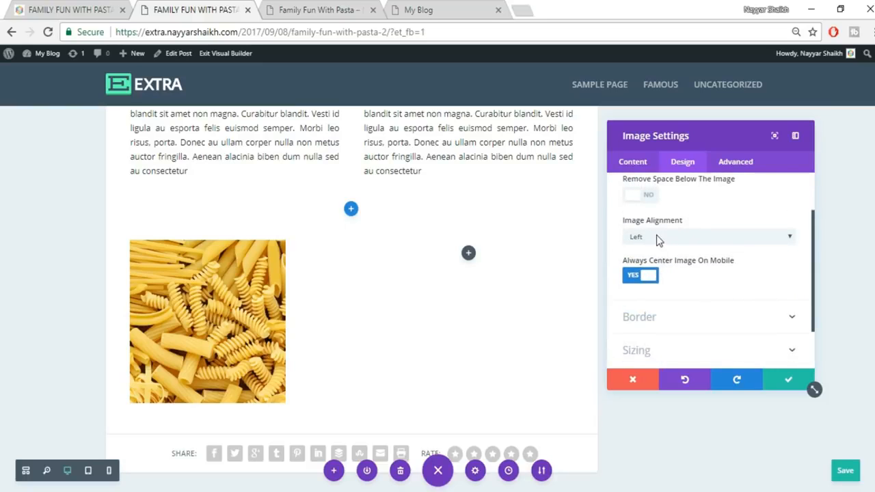
pyautogui.click(663, 239)
pyautogui.click(663, 240)
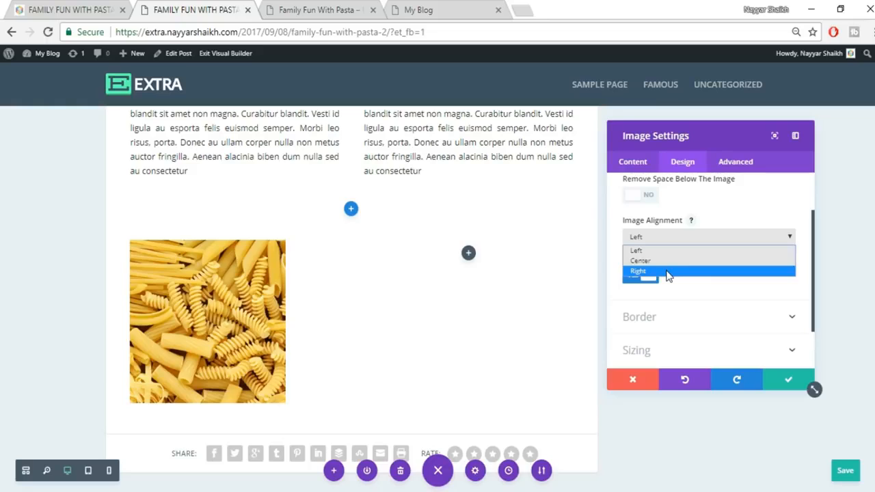
pyautogui.click(668, 271)
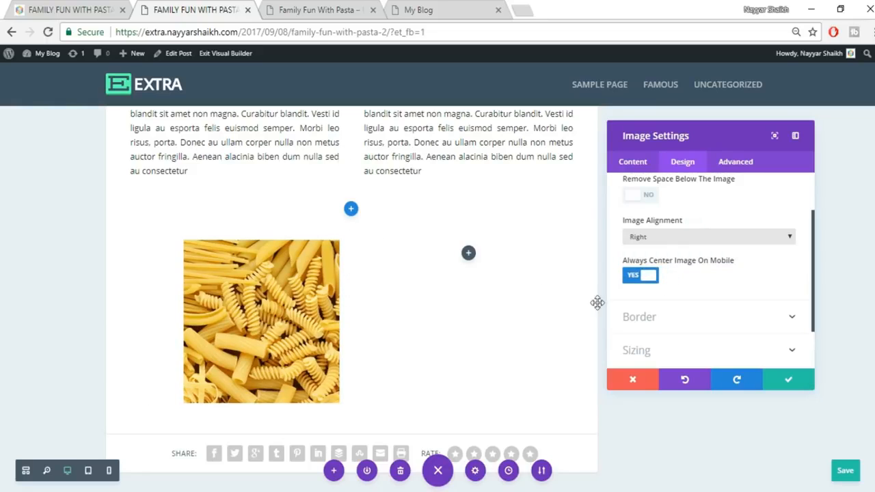
# - Set the image's custom right margin to 0 and save the image settings
pyautogui.scroll(-1, 724, 300)
pyautogui.click(689, 326)
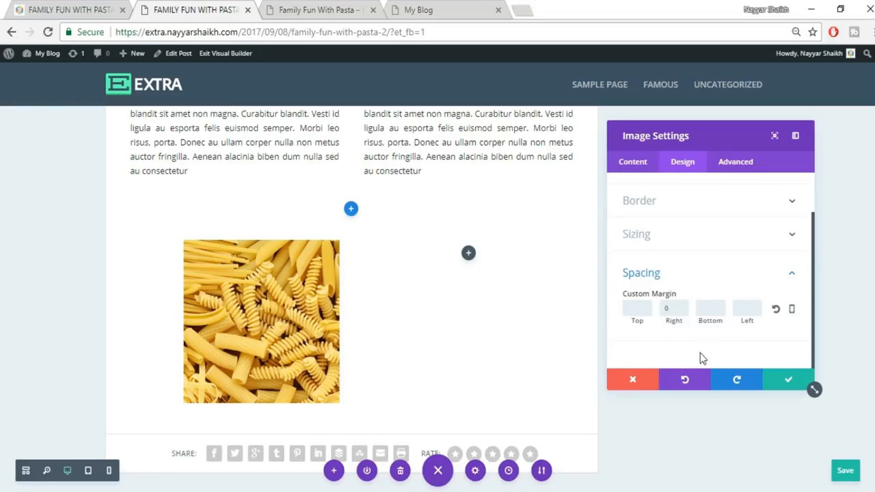
pyautogui.click(788, 387)
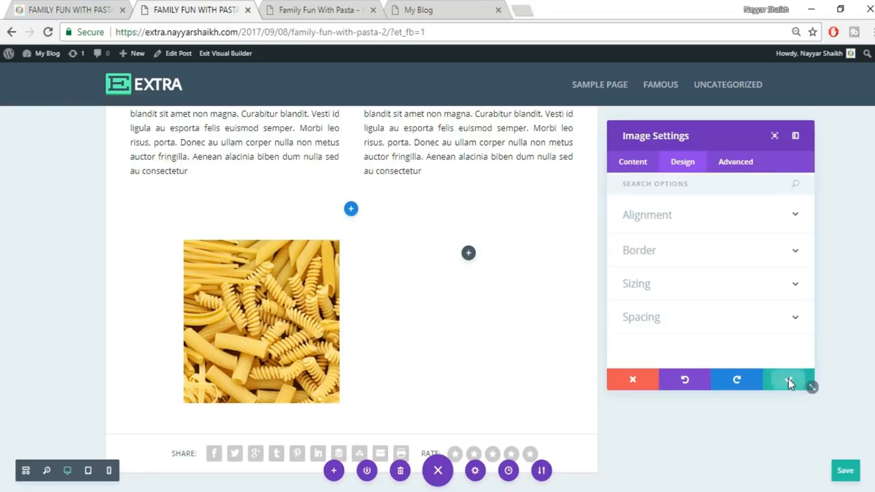
pyautogui.moveTo(272, 251)
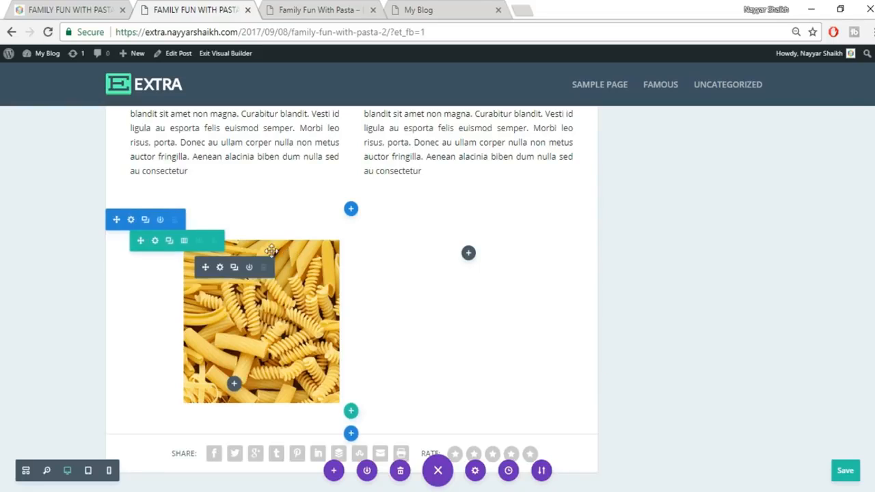
# - Set the row's column 1 right padding and column 2 left padding to 0
pyautogui.click(155, 244)
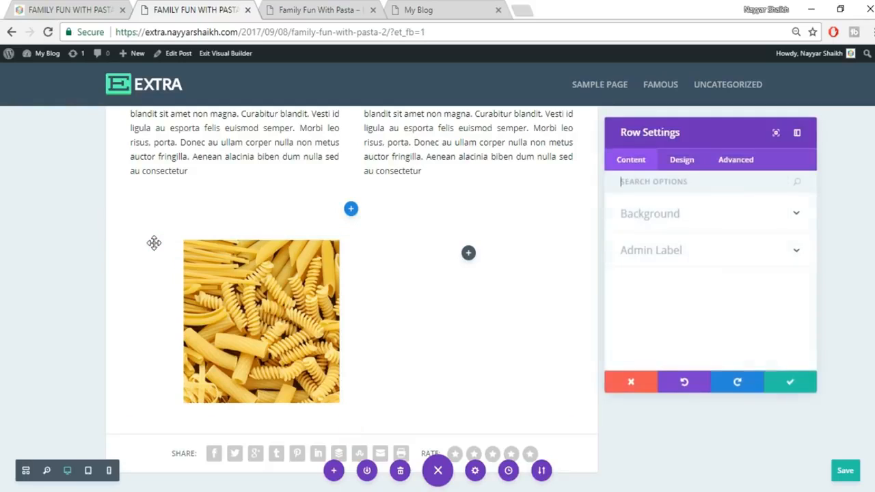
pyautogui.click(682, 166)
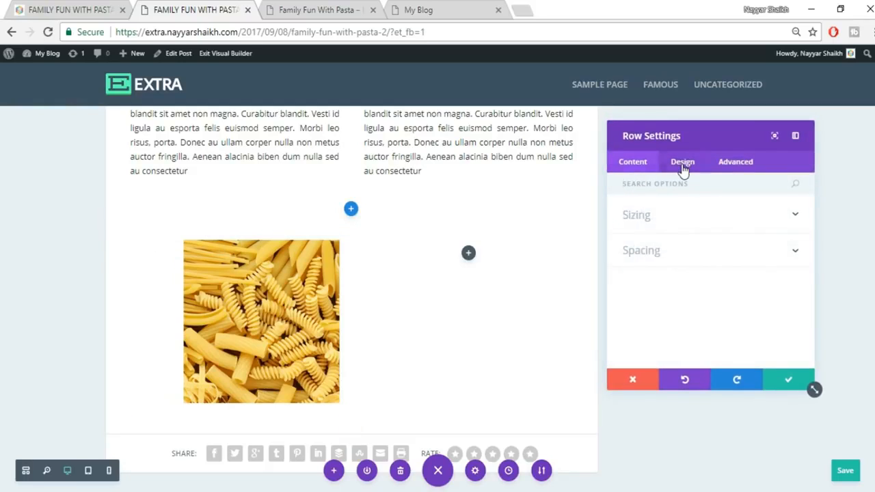
pyautogui.click(691, 251)
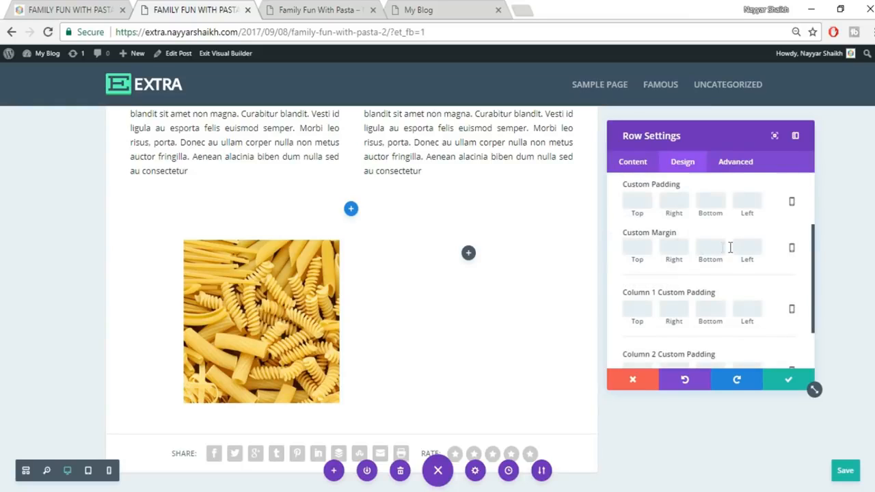
pyautogui.scroll(2, 737, 252)
pyautogui.scroll(-3, 738, 257)
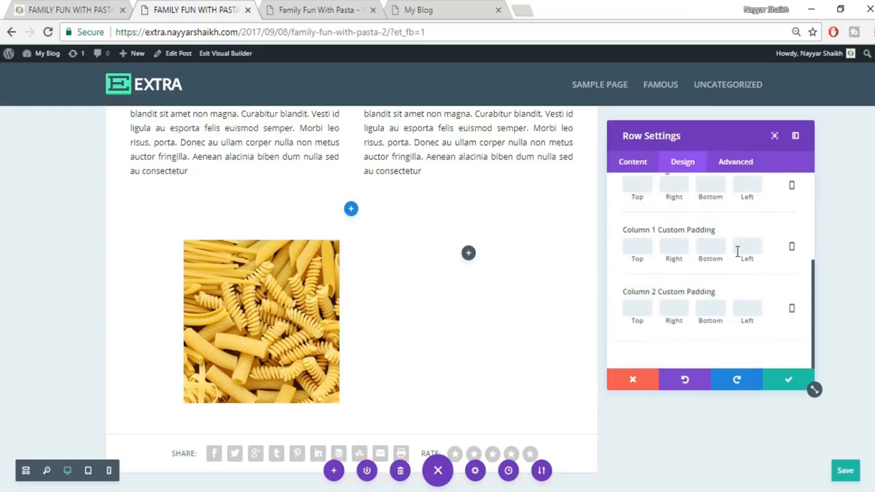
pyautogui.click(677, 250)
pyautogui.write('0')
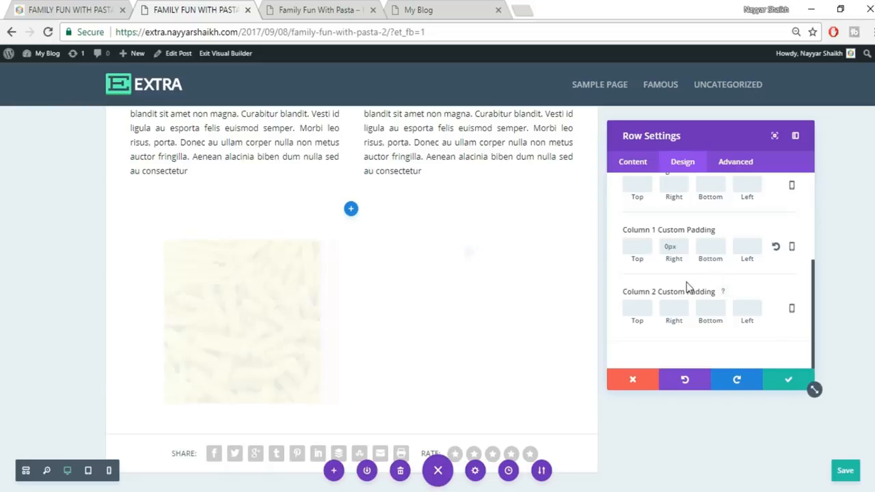
pyautogui.scroll(2, 714, 295)
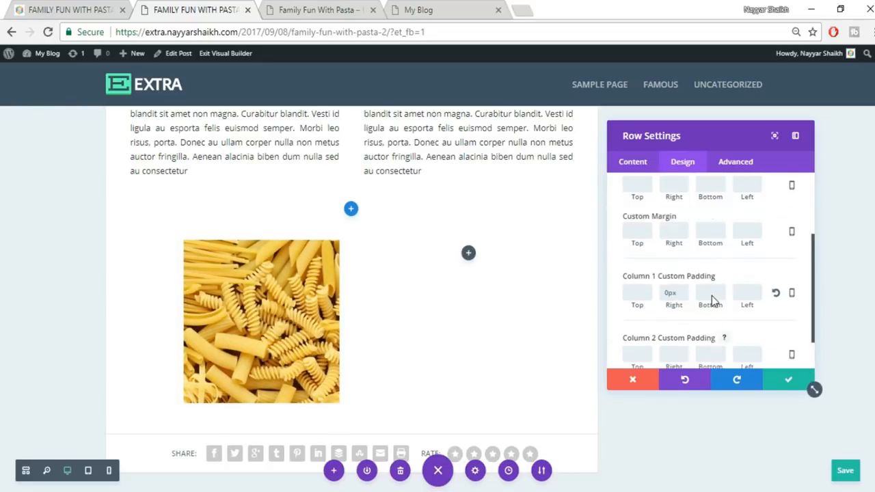
pyautogui.scroll(-2, 711, 295)
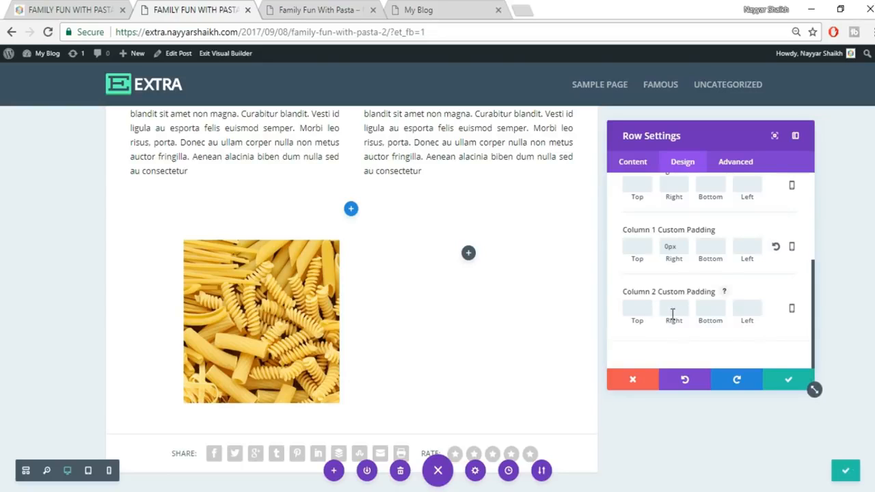
pyautogui.click(758, 310)
pyautogui.write('0')
# - Enable a custom gutter width of 0 for the row and save its settings
pyautogui.scroll(2, 690, 280)
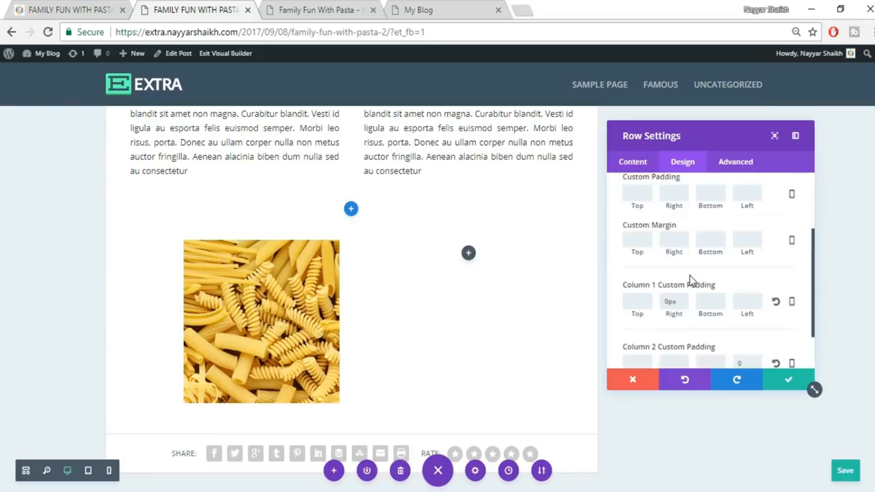
pyautogui.scroll(2, 689, 280)
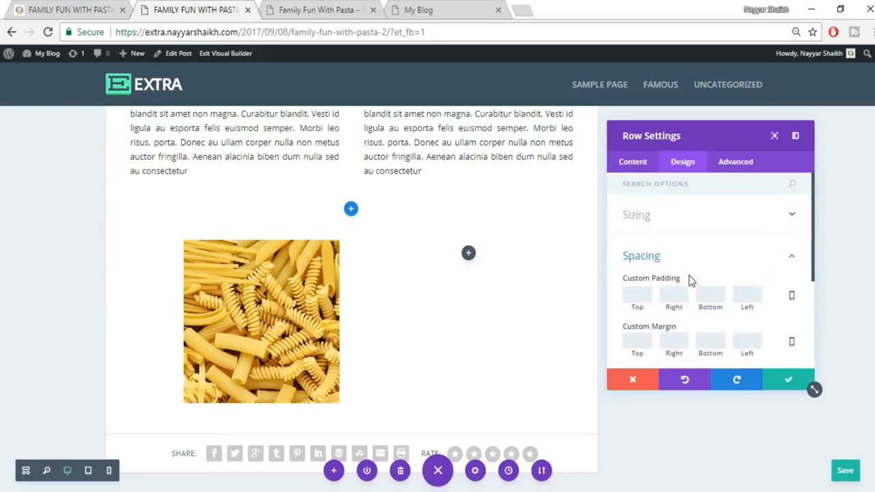
pyautogui.click(697, 220)
pyautogui.scroll(-2, 764, 258)
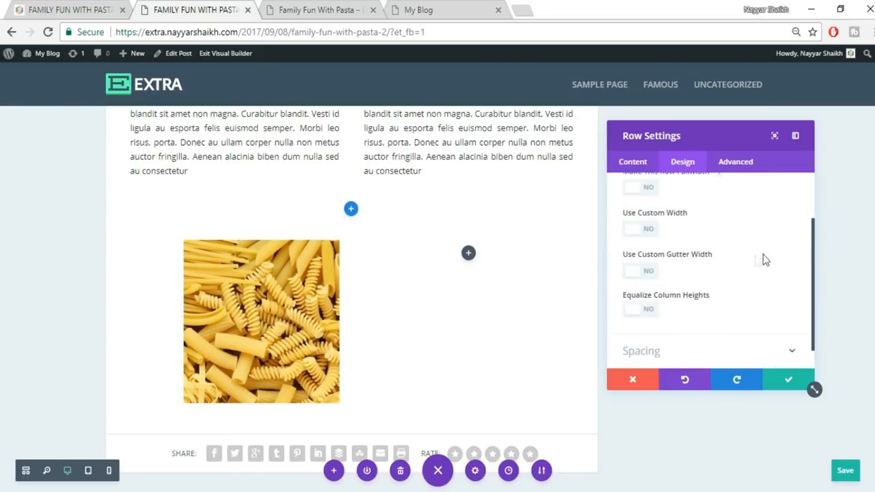
pyautogui.click(650, 272)
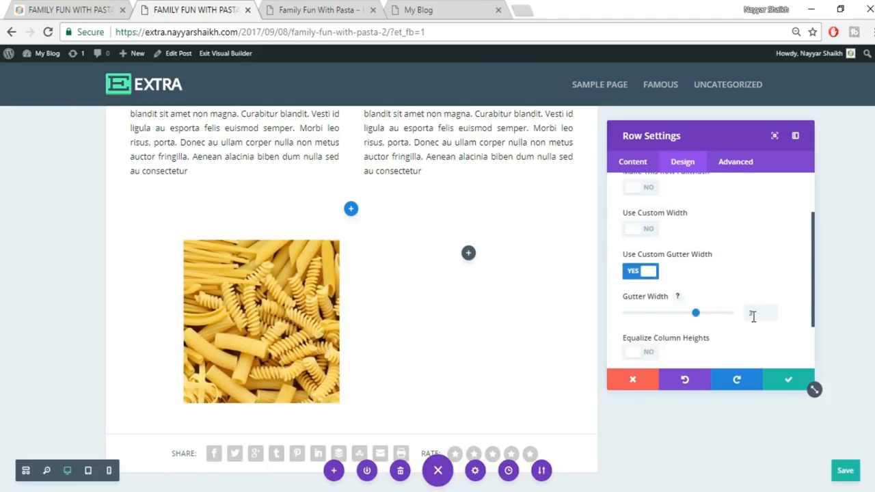
pyautogui.moveTo(756, 315); pyautogui.dragTo(743, 321)
pyautogui.write('0')
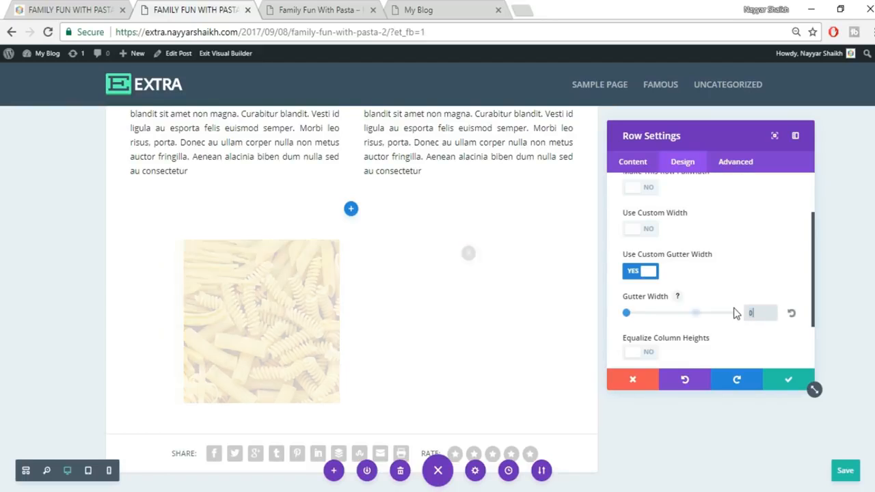
pyautogui.click(736, 295)
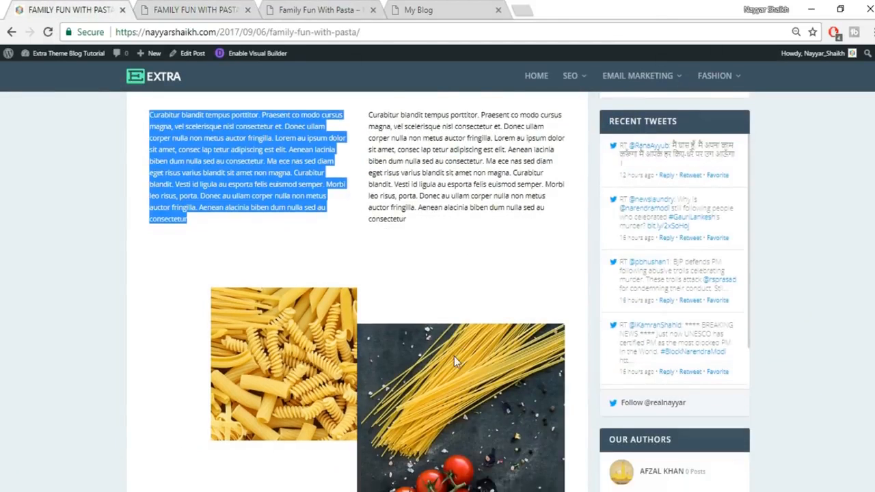
pyautogui.scroll(-1, 454, 356)
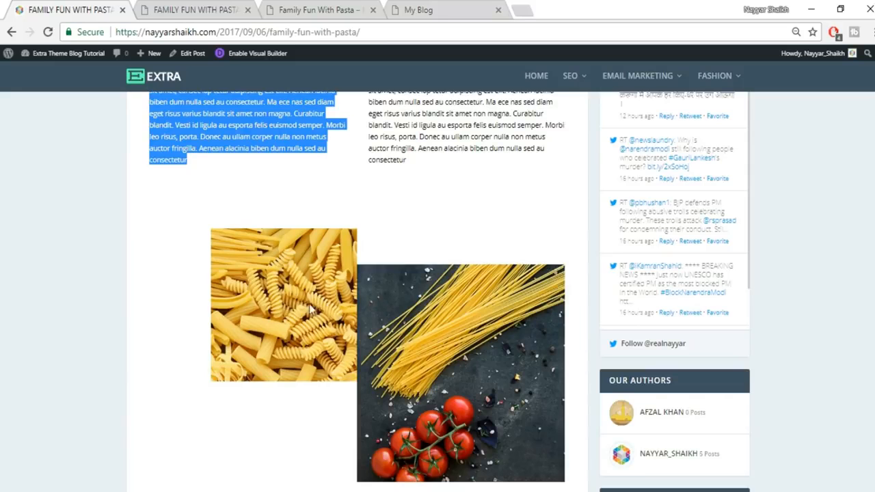
pyautogui.click(161, 10)
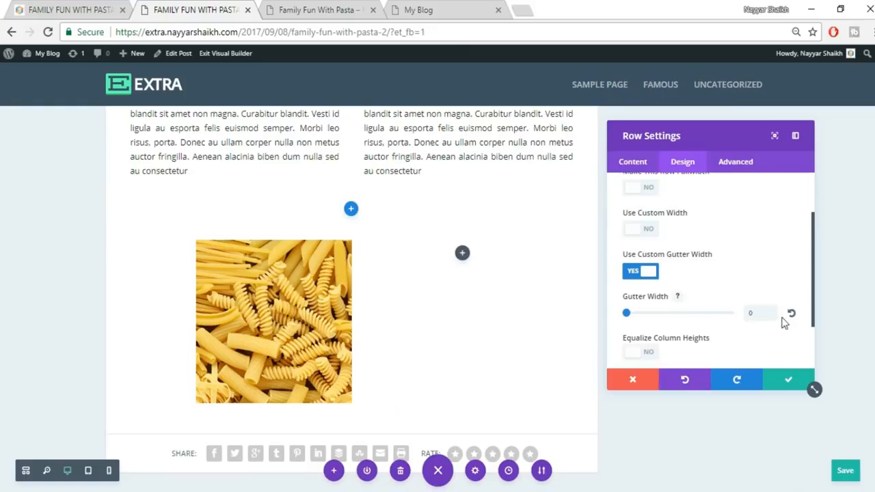
pyautogui.click(785, 381)
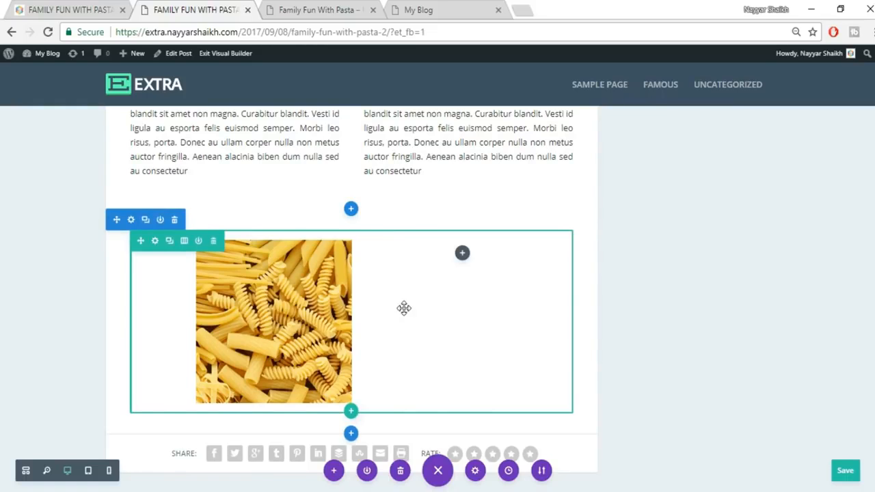
# - Add an Image module to the row's empty right column
pyautogui.click(462, 255)
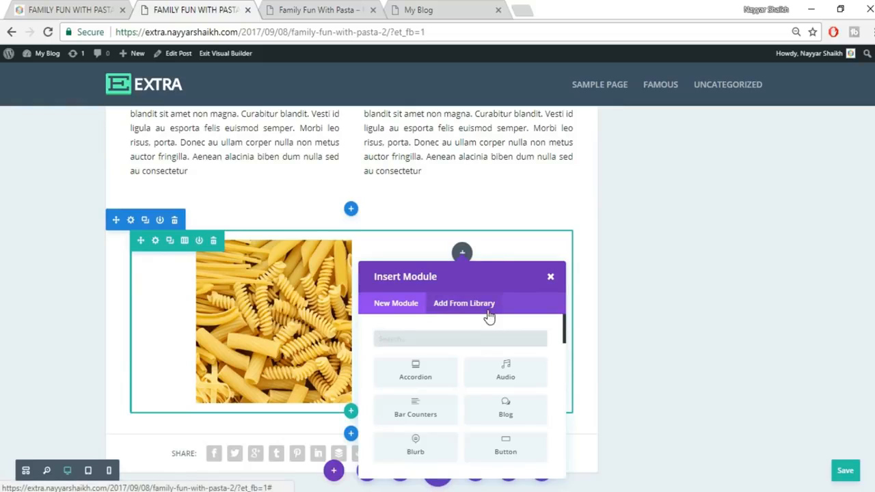
pyautogui.write('imag')
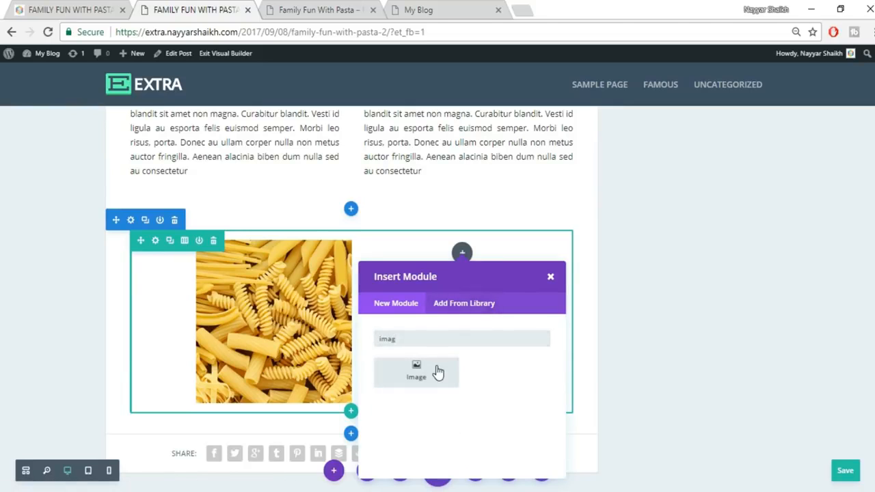
pyautogui.click(437, 371)
# - Upload the spaghetti-and-tomatoes photo 033 into the image, then view the live post
pyautogui.click(767, 266)
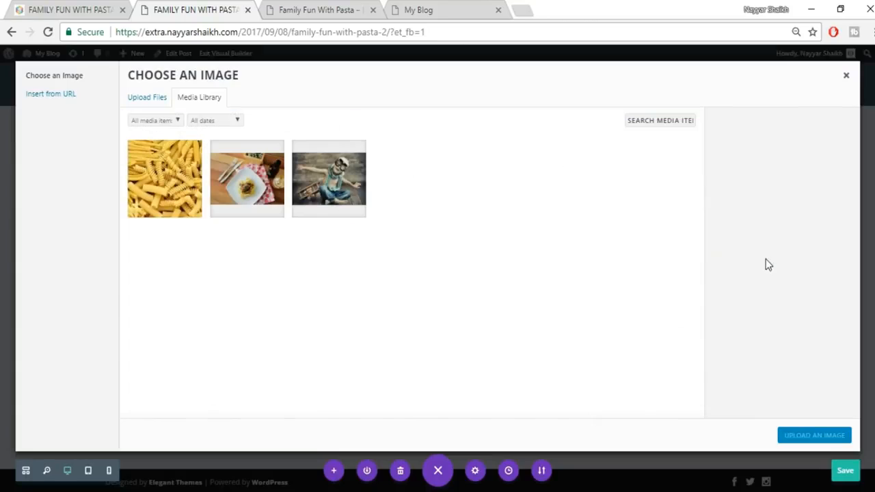
pyautogui.click(145, 105)
pyautogui.click(508, 266)
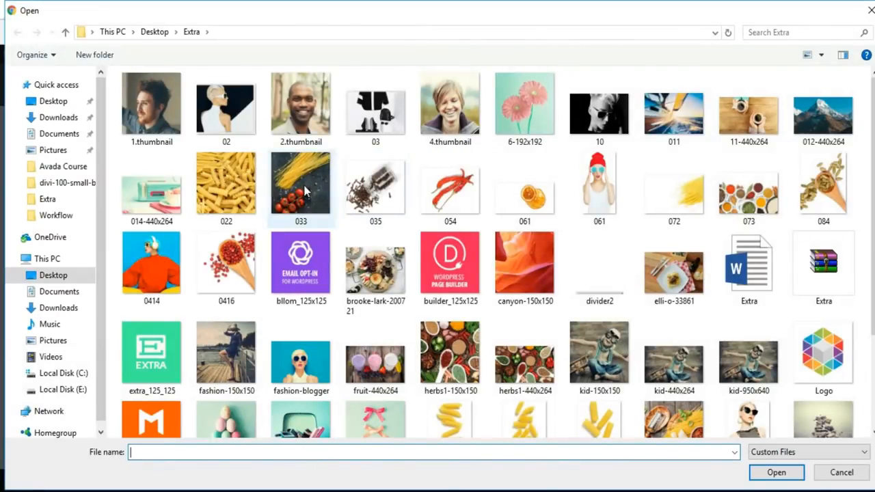
pyautogui.click(334, 220)
pyautogui.click(796, 473)
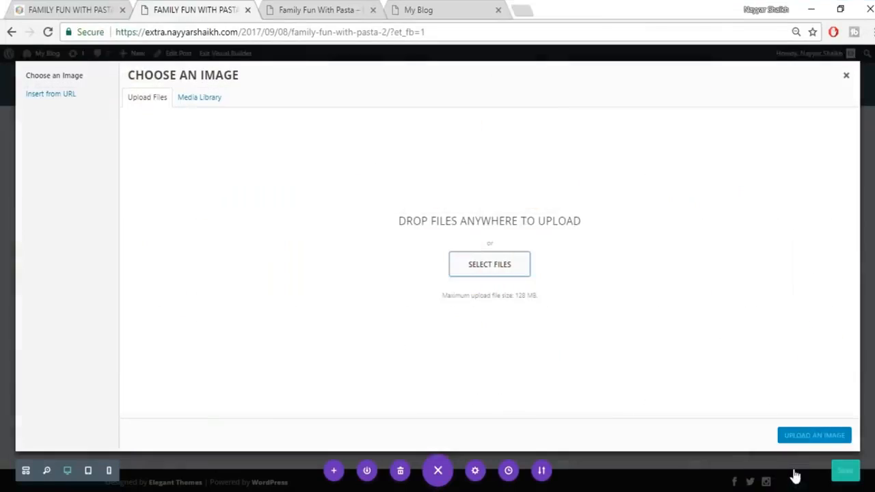
pyautogui.click(806, 436)
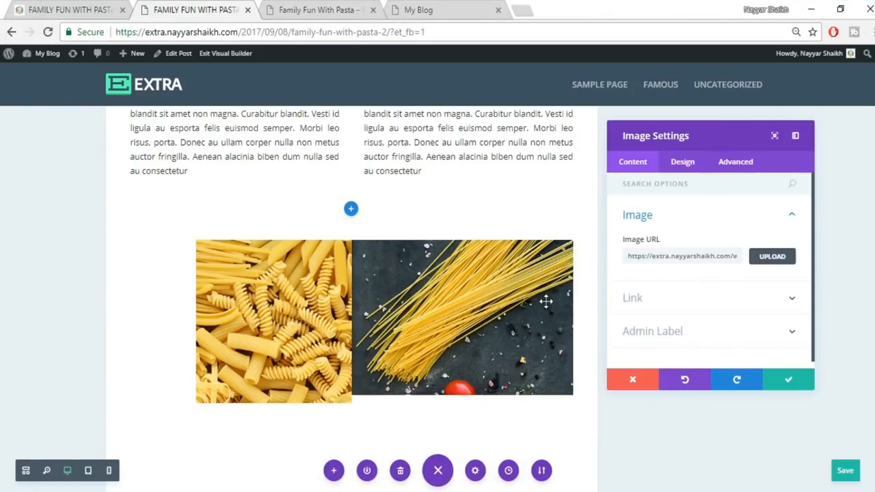
pyautogui.scroll(-1, 520, 346)
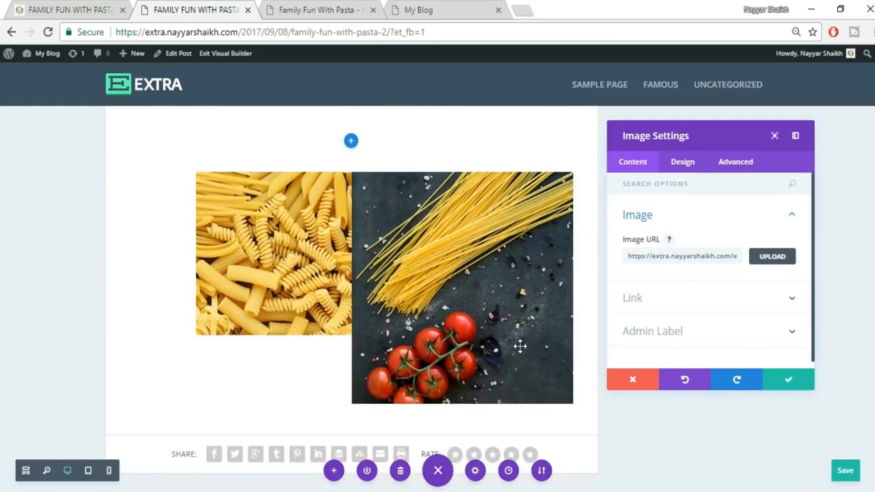
pyautogui.click(41, 8)
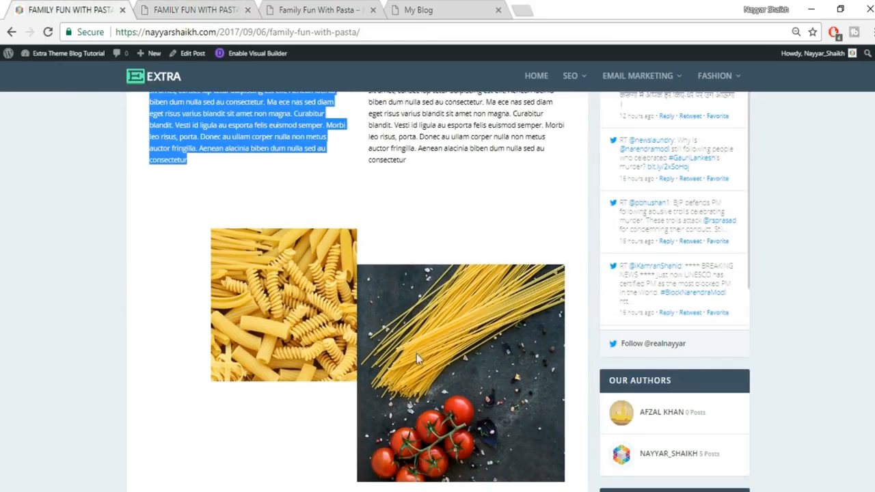
# - Give the spaghetti image a 60px top margin and save its settings
pyautogui.click(225, 10)
pyautogui.click(686, 169)
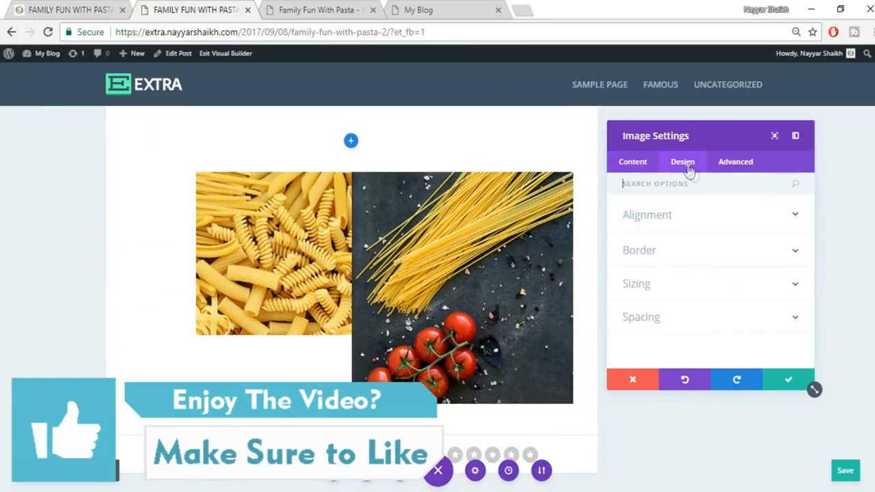
pyautogui.click(661, 326)
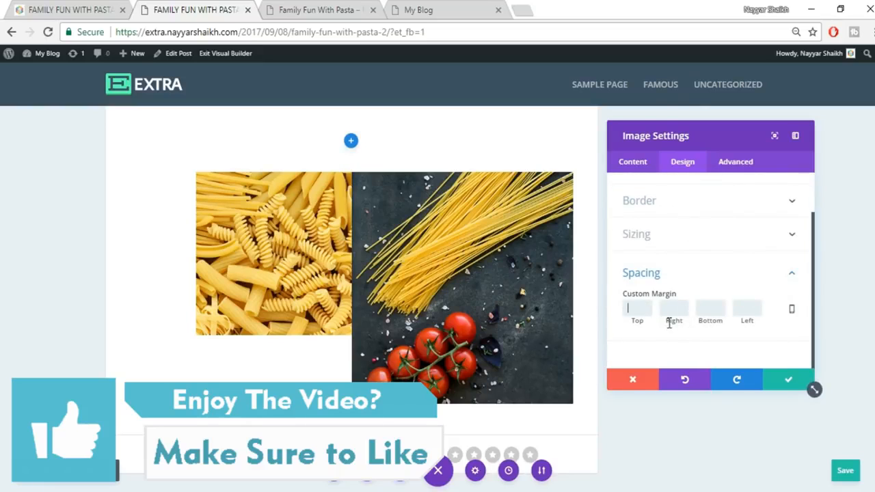
pyautogui.write('30')
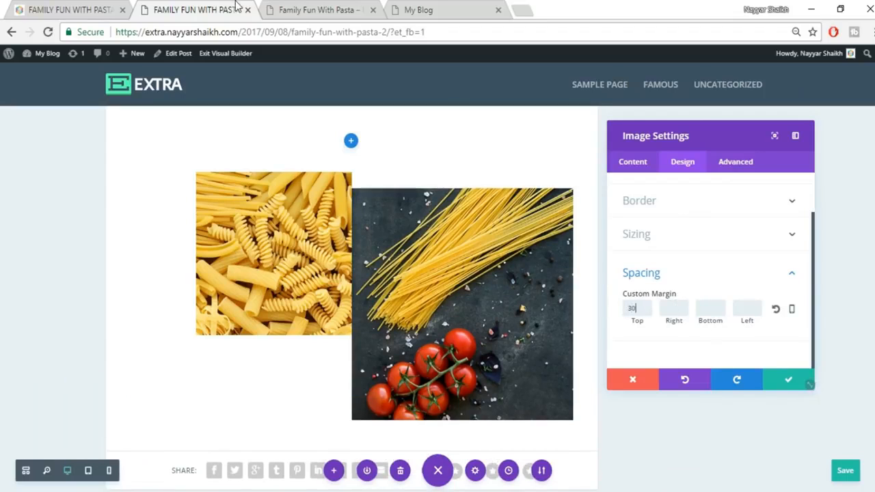
pyautogui.click(82, 8)
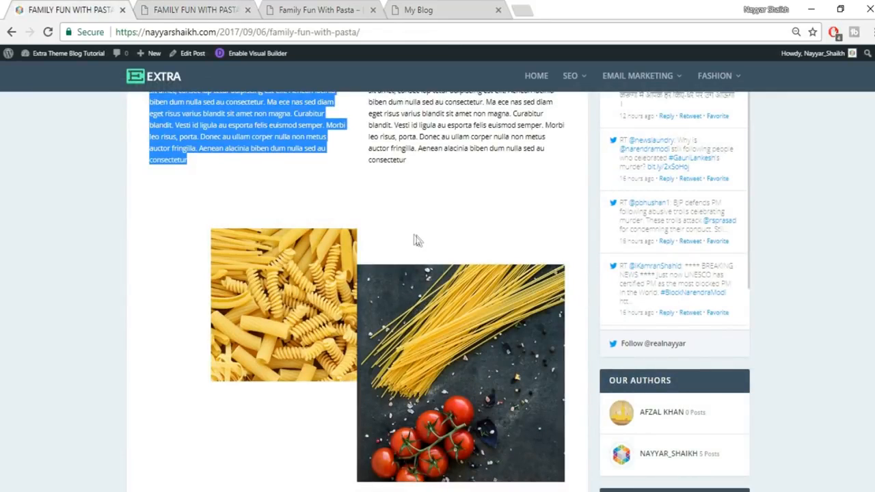
pyautogui.click(193, 11)
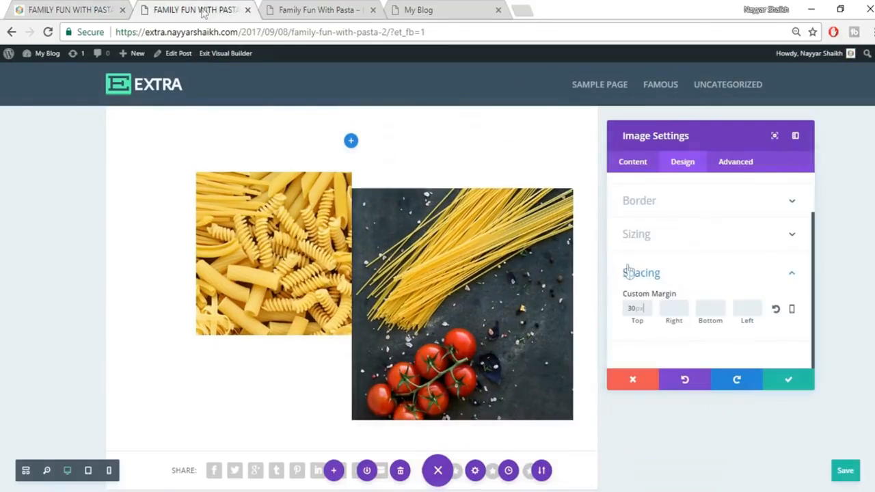
pyautogui.moveTo(637, 311); pyautogui.dragTo(596, 311)
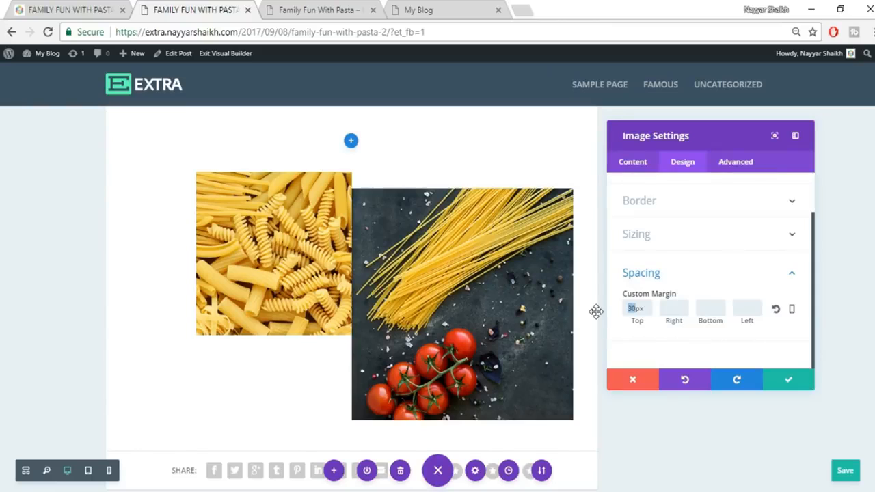
pyautogui.write('60')
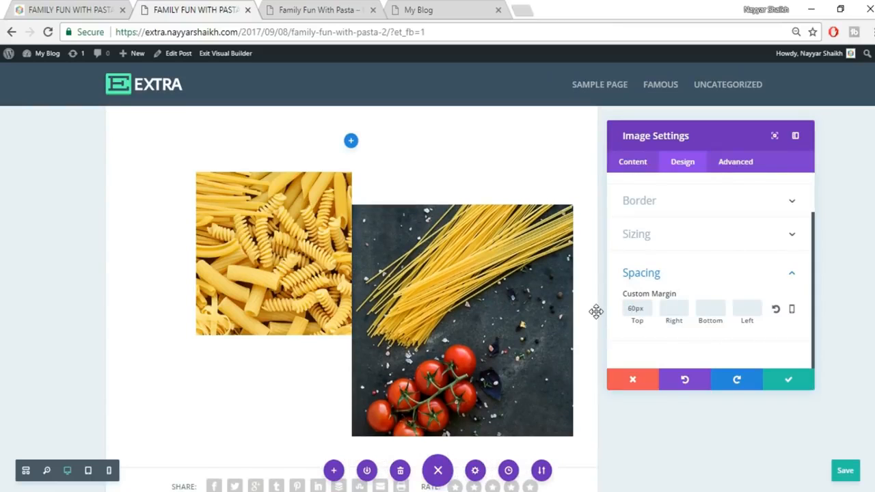
pyautogui.click(792, 382)
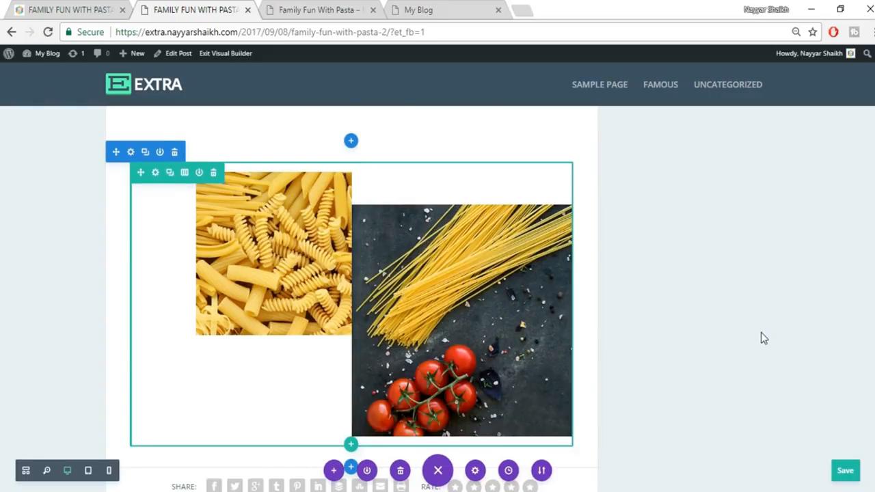
# - Scroll the live post to its FOLLOW THESE 4 STEPS TO START heading
pyautogui.scroll(2, 760, 332)
pyautogui.click(62, 9)
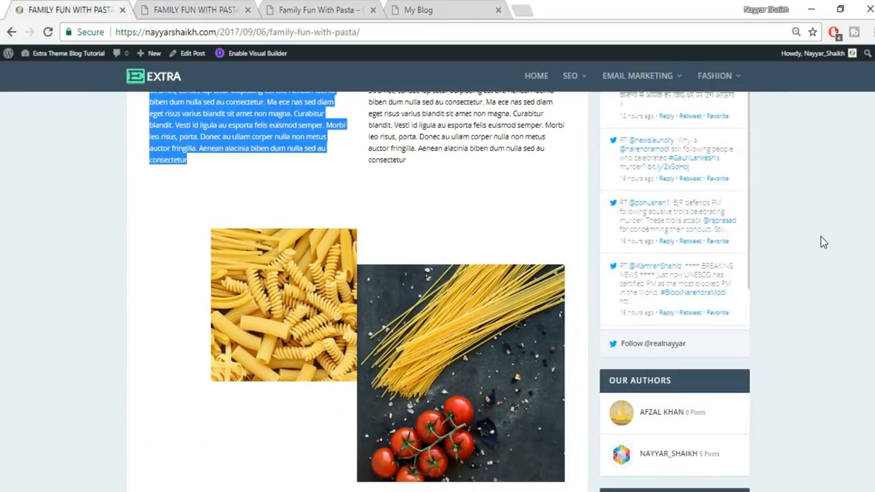
pyautogui.scroll(-5, 822, 243)
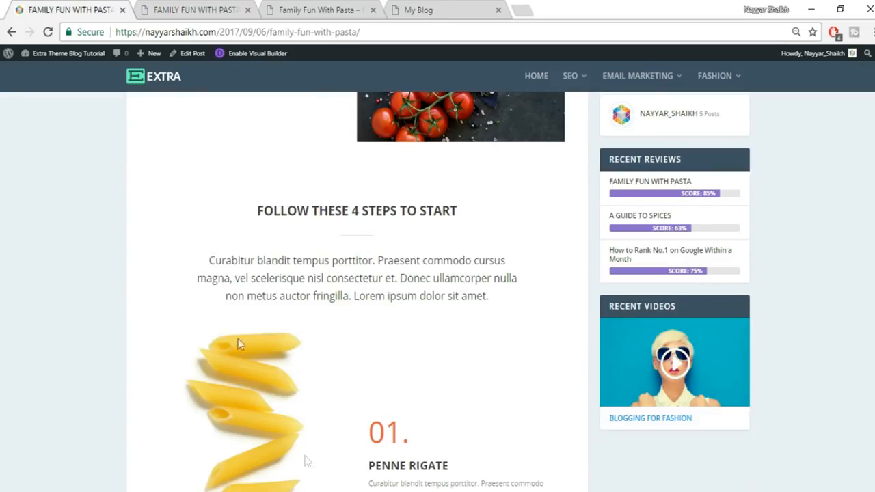
# - Add a regular section with a single full-width row below the pasta images
pyautogui.click(176, 9)
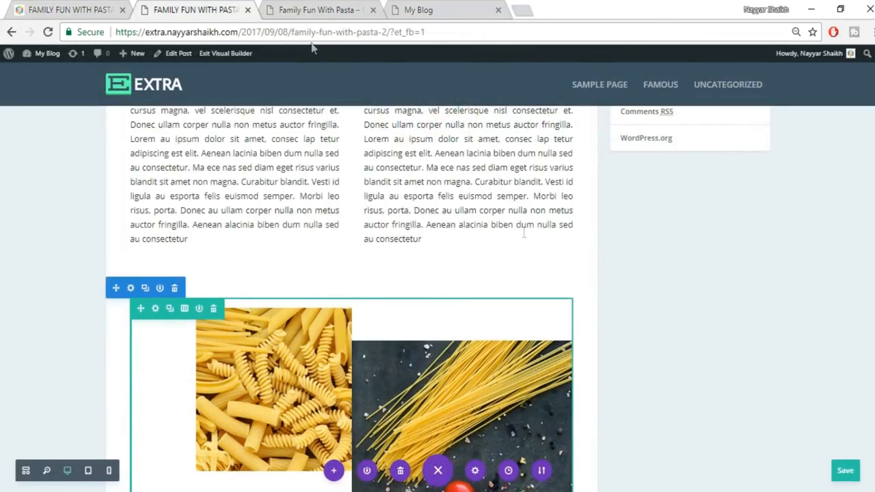
pyautogui.scroll(-5, 517, 303)
pyautogui.click(350, 265)
pyautogui.click(293, 229)
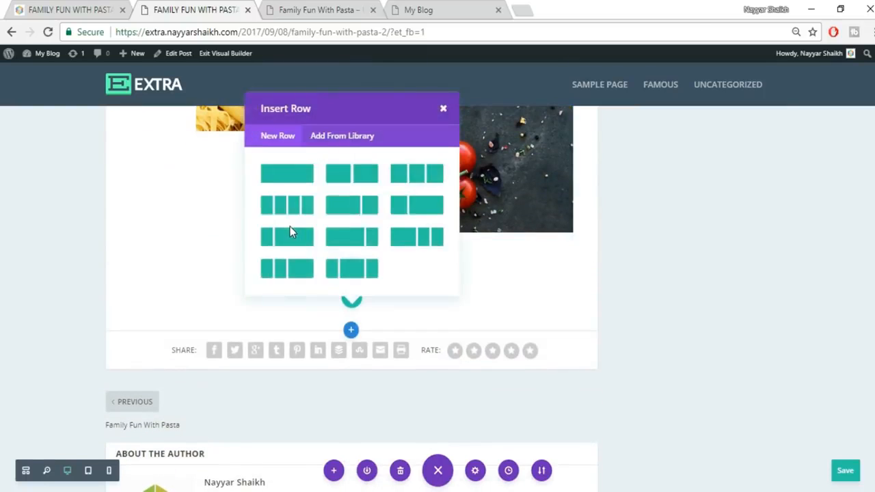
pyautogui.click(301, 180)
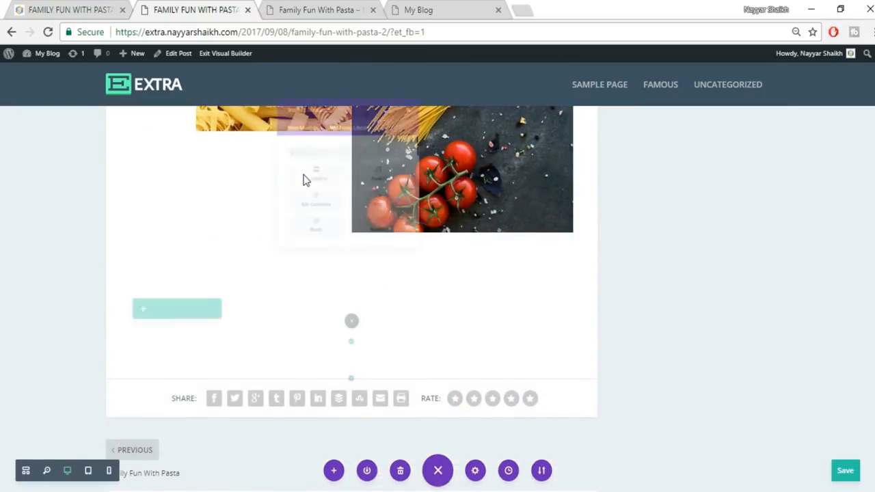
# - Add a Text module and paste in the heading 'FOLLOW THESE 4 STEPS TO START' copied from the live post
pyautogui.write('tex')
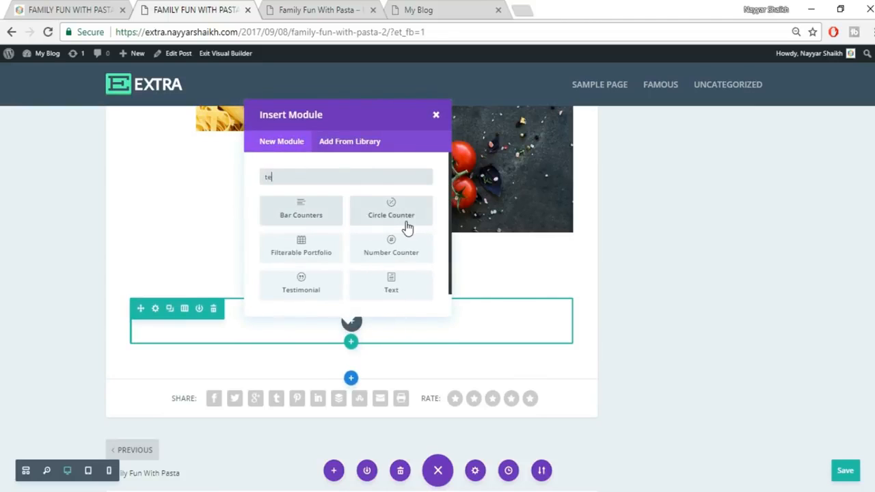
pyautogui.click(48, 10)
pyautogui.moveTo(257, 210); pyautogui.dragTo(496, 219)
pyautogui.hotkey('ctrl', 'c')
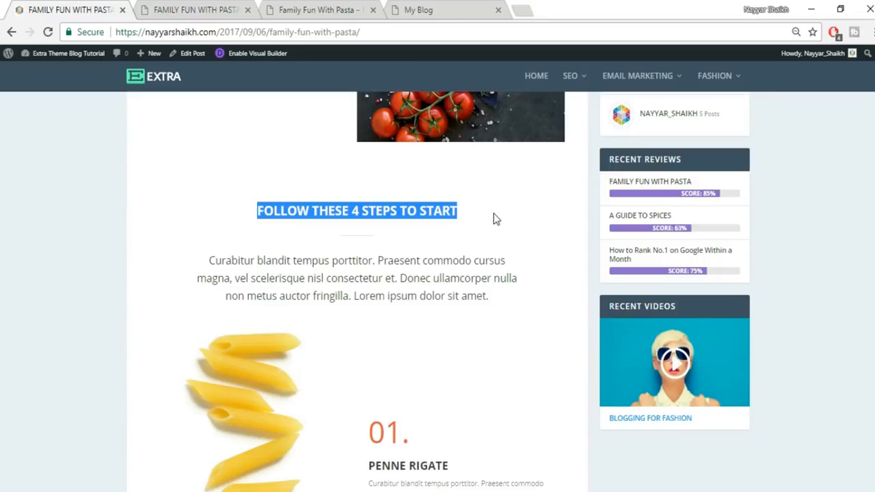
pyautogui.click(222, 8)
pyautogui.click(777, 268)
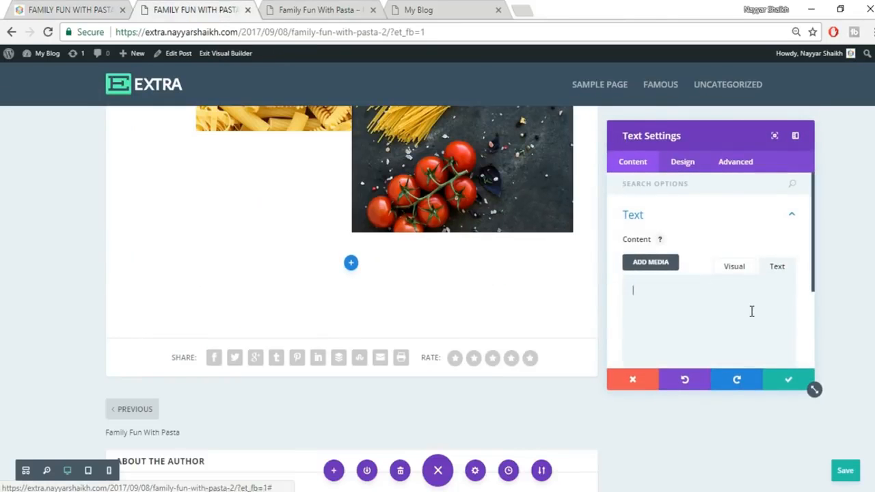
pyautogui.hotkey('ctrl', 'v')
pyautogui.click(741, 269)
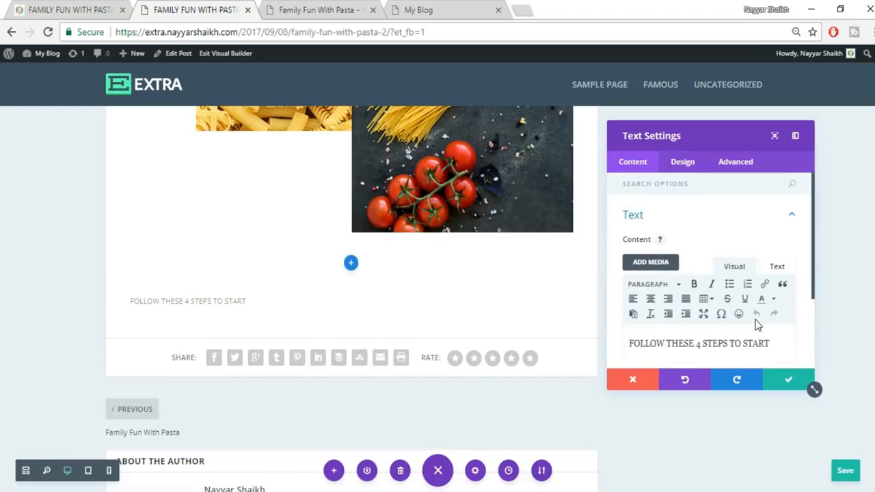
pyautogui.scroll(-2, 756, 324)
pyautogui.click(682, 162)
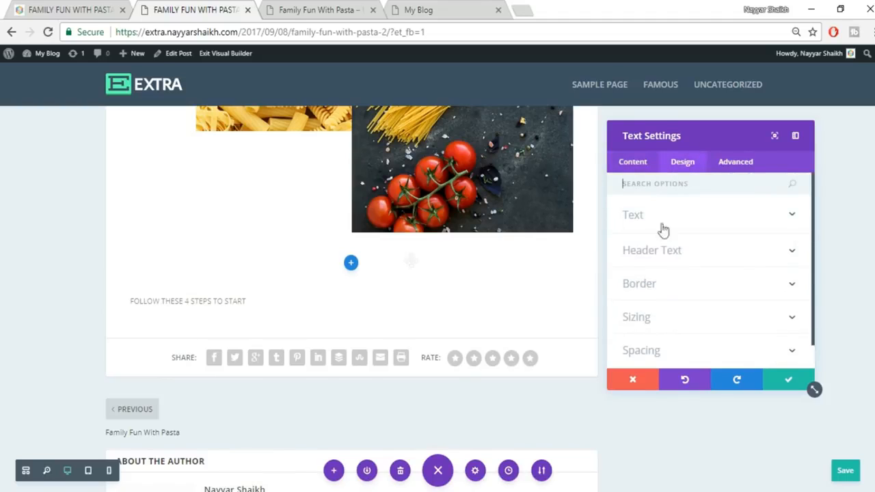
# - Centre-align the heading text
pyautogui.click(691, 217)
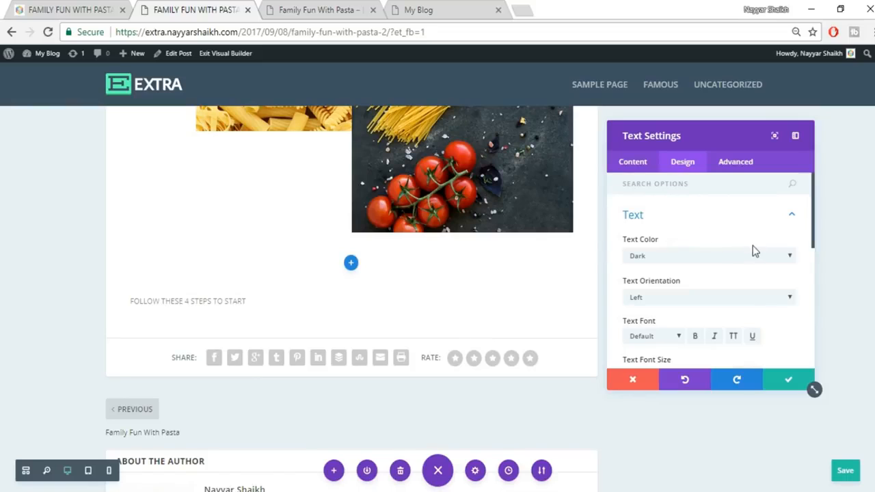
pyautogui.scroll(-1, 755, 252)
pyautogui.click(680, 231)
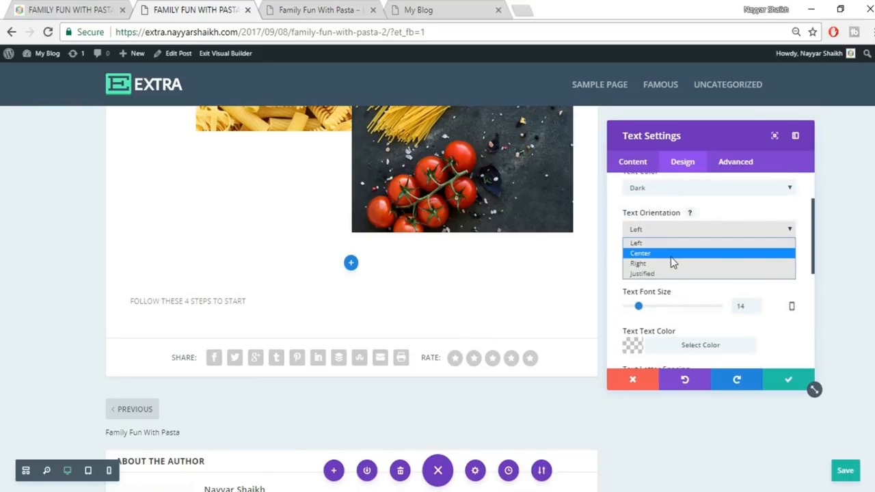
pyautogui.click(671, 255)
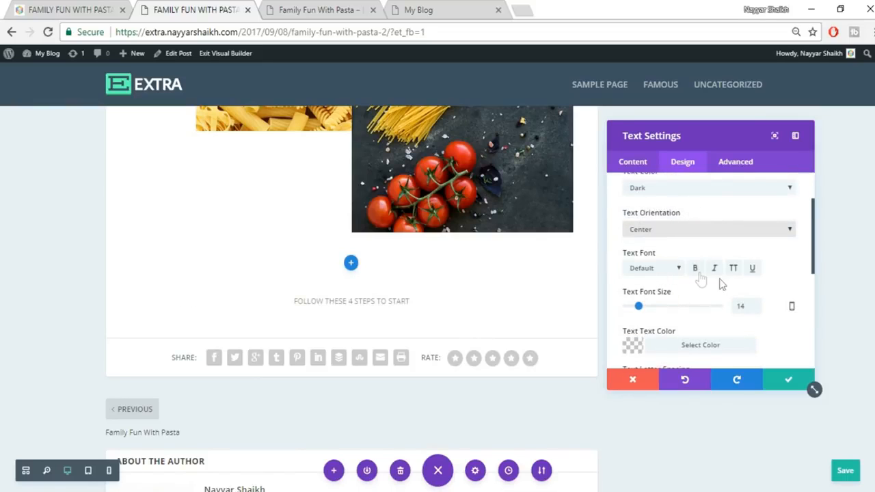
# - Set the heading font size to 25px
pyautogui.scroll(-1, 671, 281)
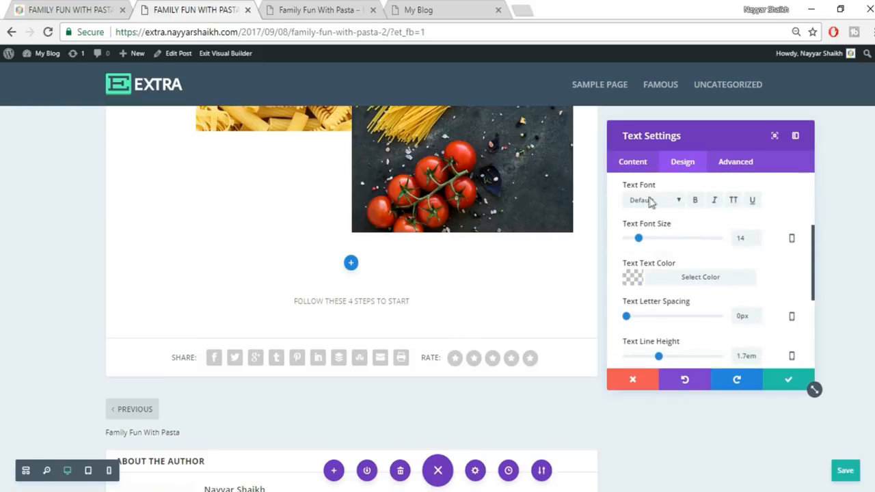
pyautogui.moveTo(742, 240); pyautogui.dragTo(730, 246)
pyautogui.write('20')
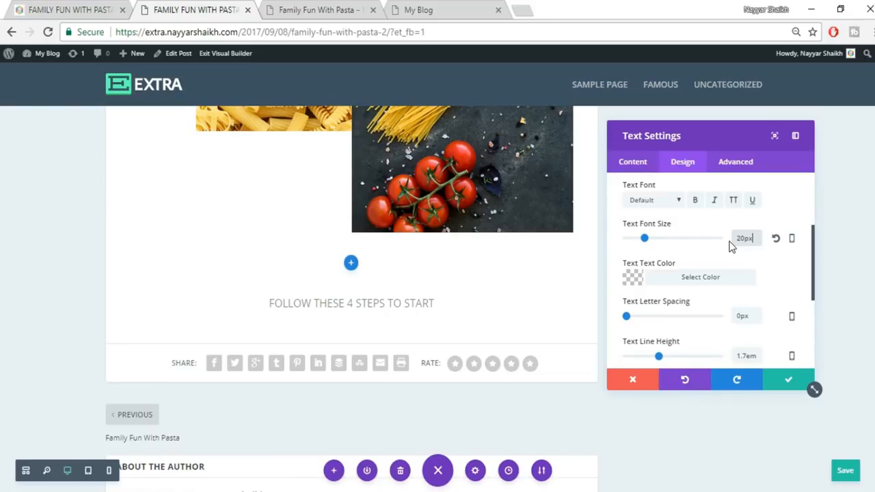
pyautogui.moveTo(744, 240); pyautogui.dragTo(709, 245)
pyautogui.write('25')
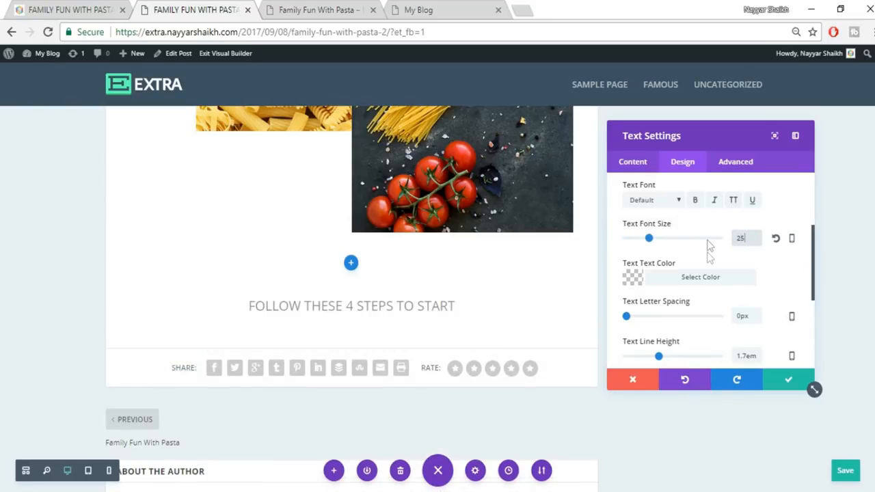
pyautogui.click(730, 263)
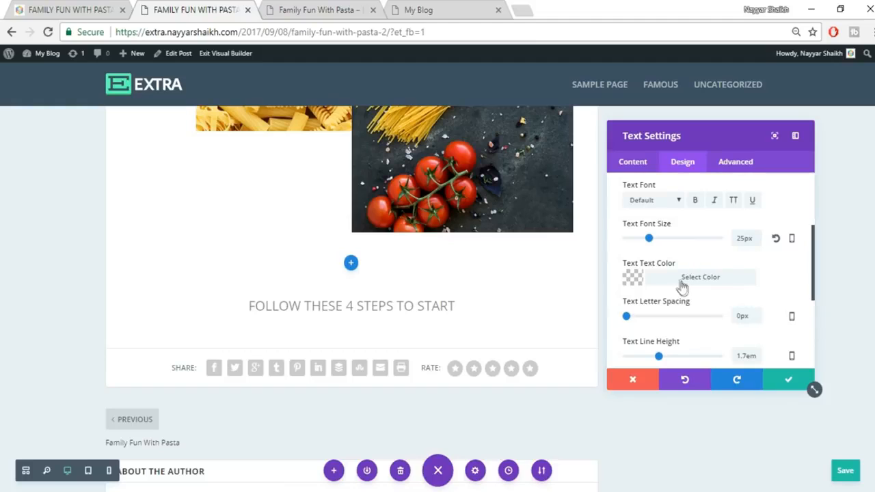
# - Make the heading text colour black with slight transparency
pyautogui.scroll(-1, 764, 277)
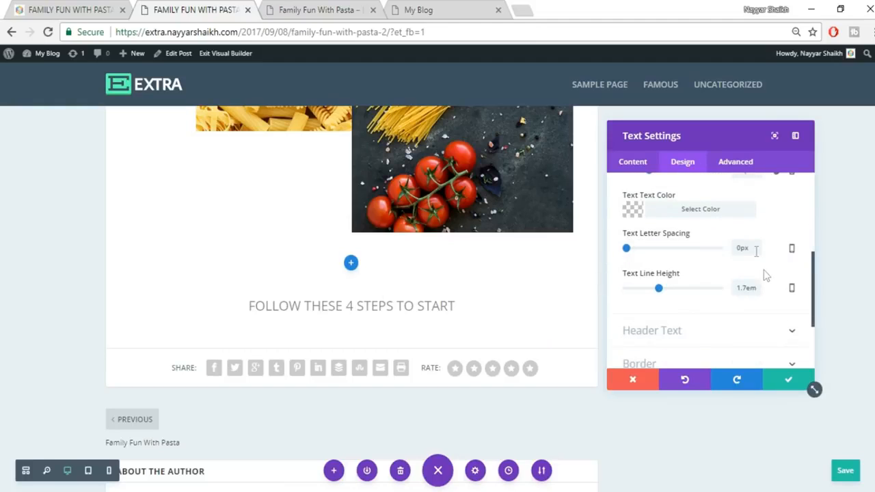
pyautogui.click(691, 212)
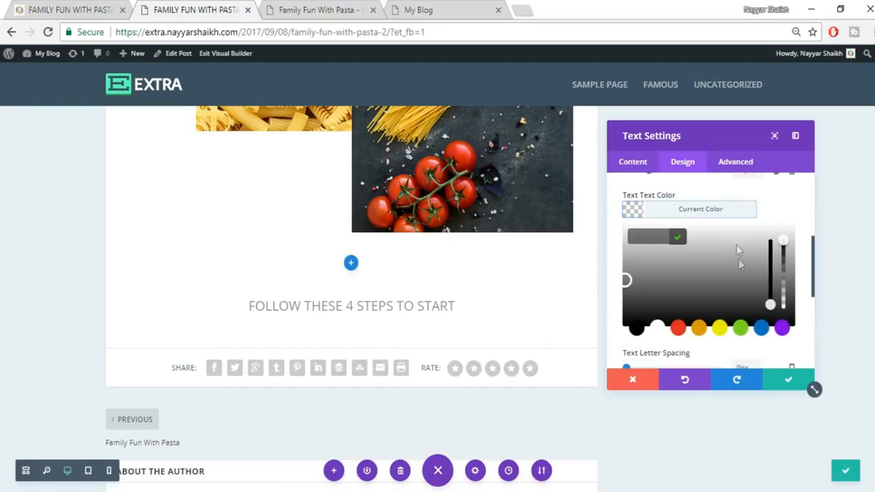
pyautogui.click(678, 330)
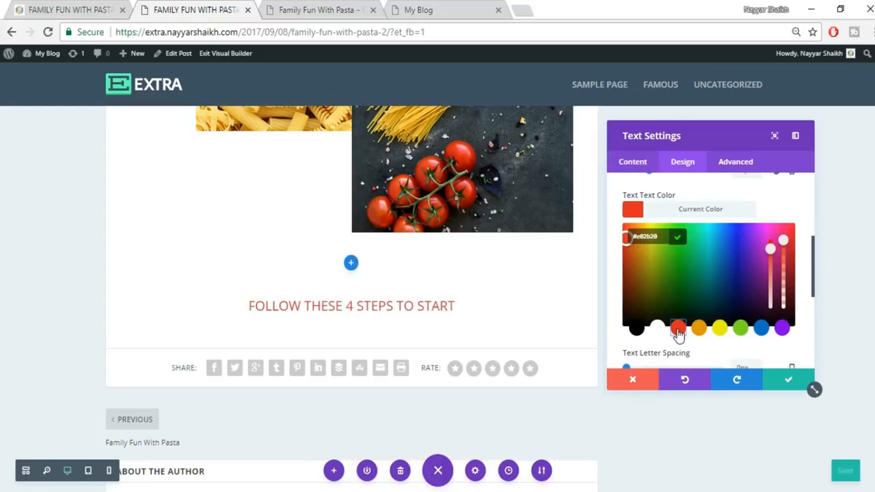
pyautogui.click(721, 329)
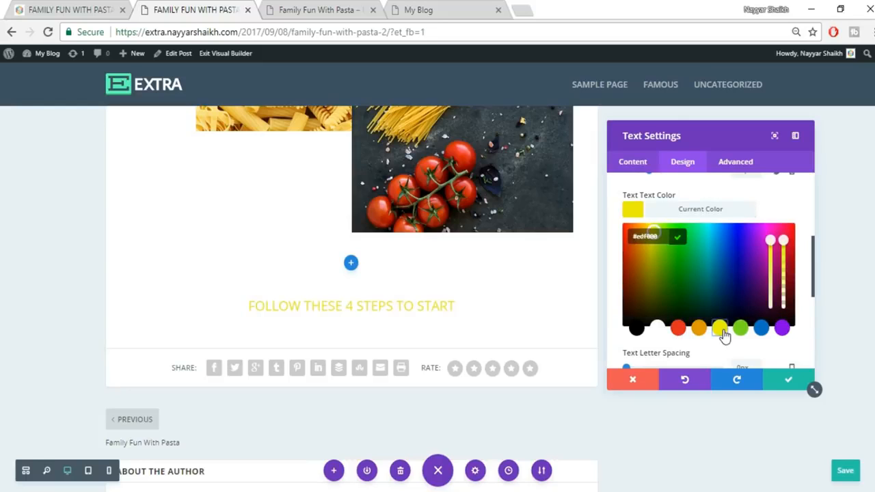
pyautogui.click(635, 330)
pyautogui.click(784, 248)
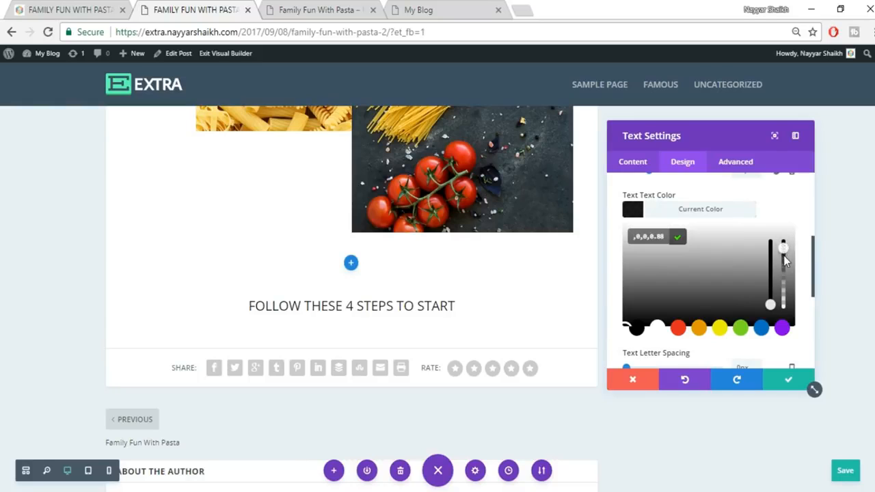
pyautogui.moveTo(782, 260); pyautogui.dragTo(783, 252)
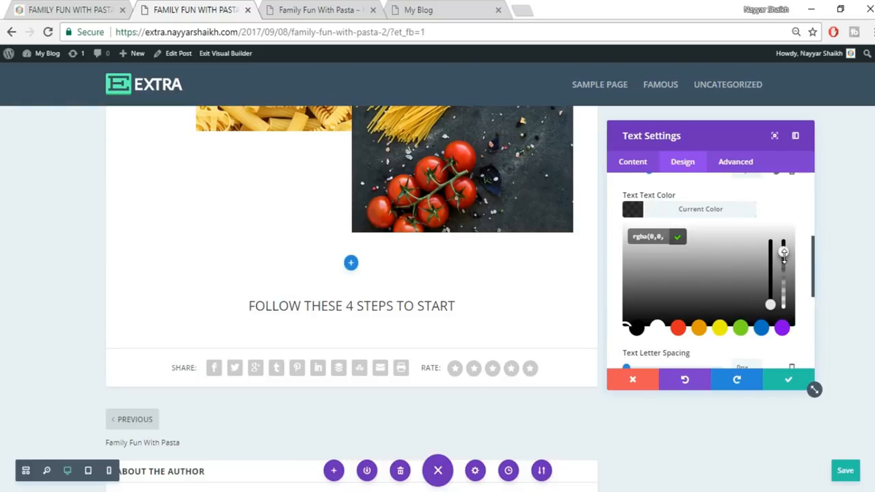
# - Compare with the live post and make the heading bold
pyautogui.click(44, 4)
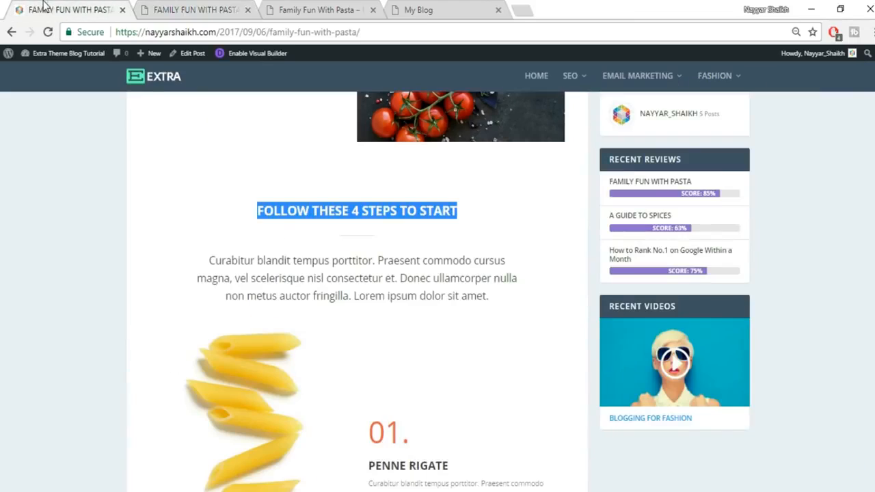
pyautogui.click(285, 212)
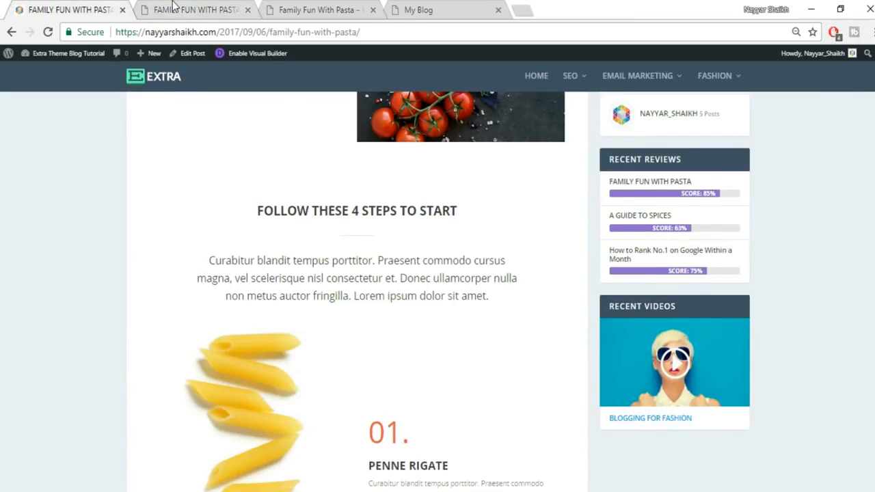
pyautogui.click(174, 8)
pyautogui.scroll(5, 704, 206)
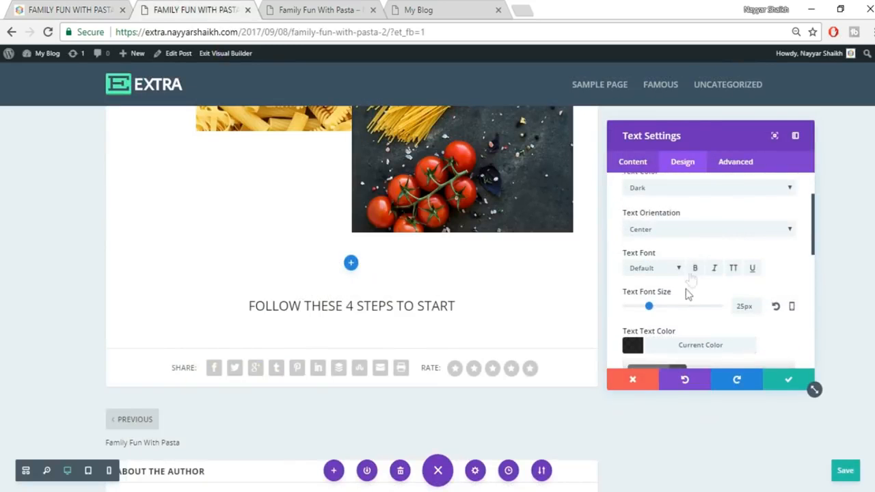
pyautogui.click(695, 269)
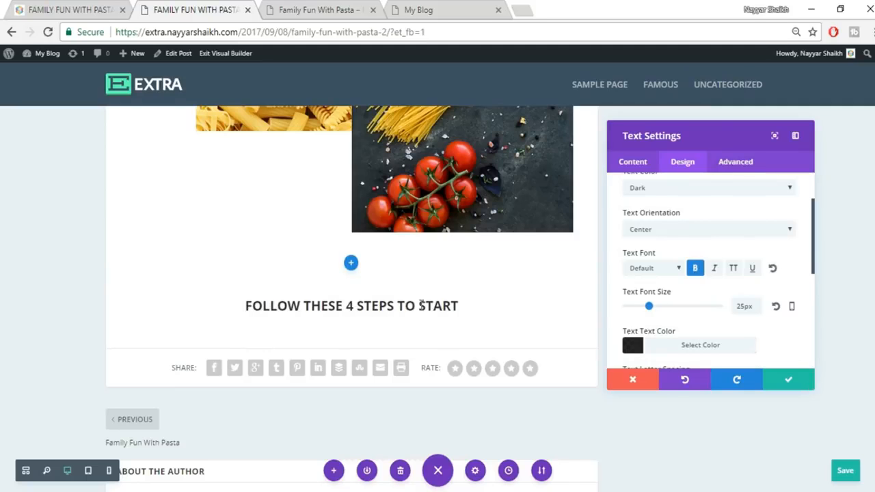
# - Recheck the live post, then expand the module's Content text editor
pyautogui.click(71, 9)
pyautogui.click(198, 8)
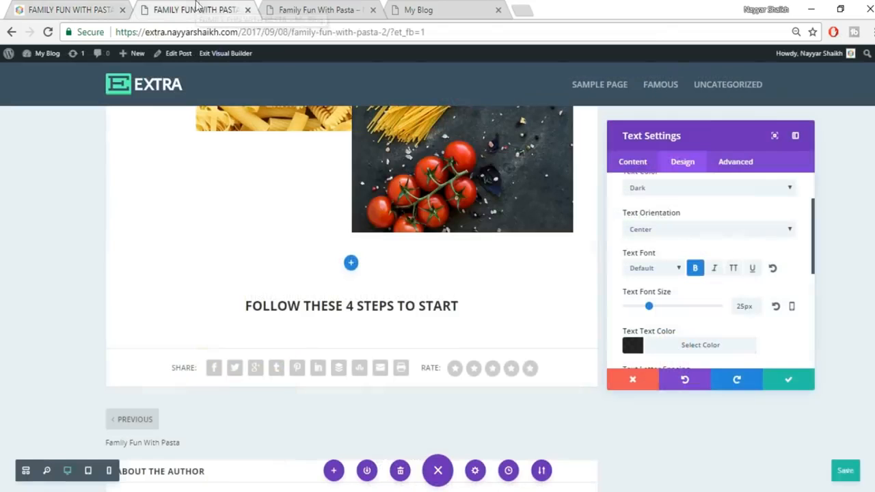
pyautogui.scroll(-2, 776, 345)
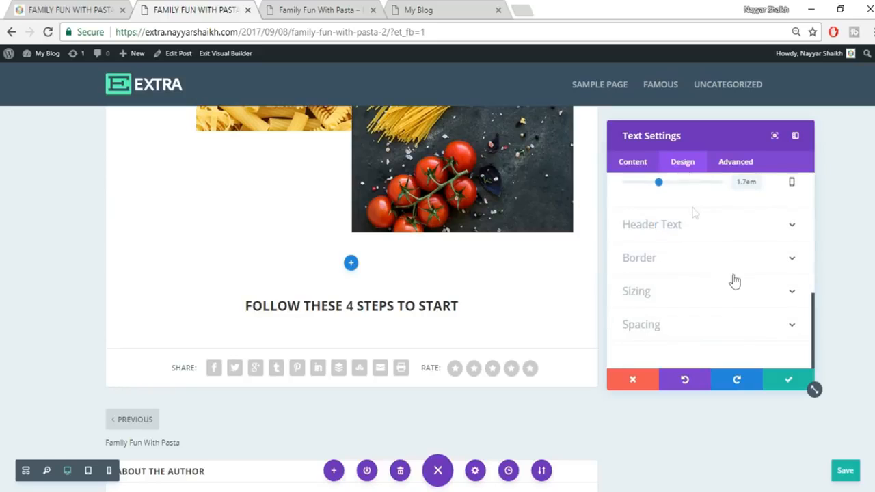
pyautogui.click(624, 161)
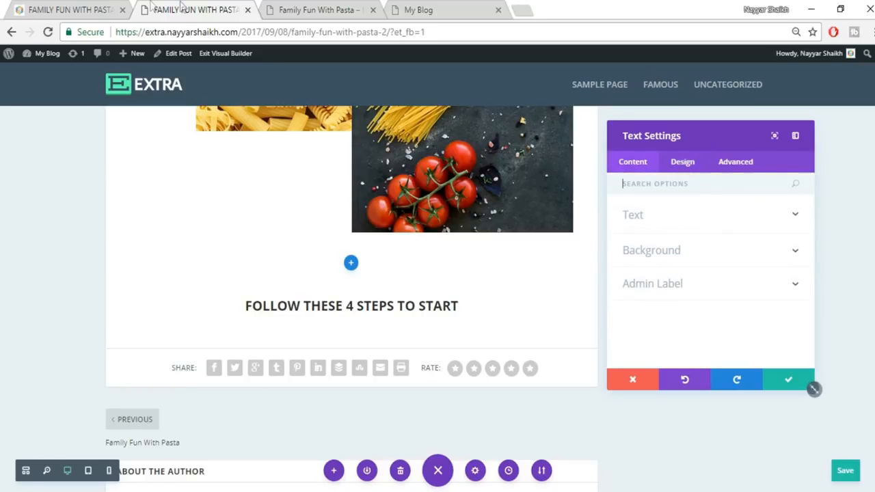
pyautogui.click(68, 8)
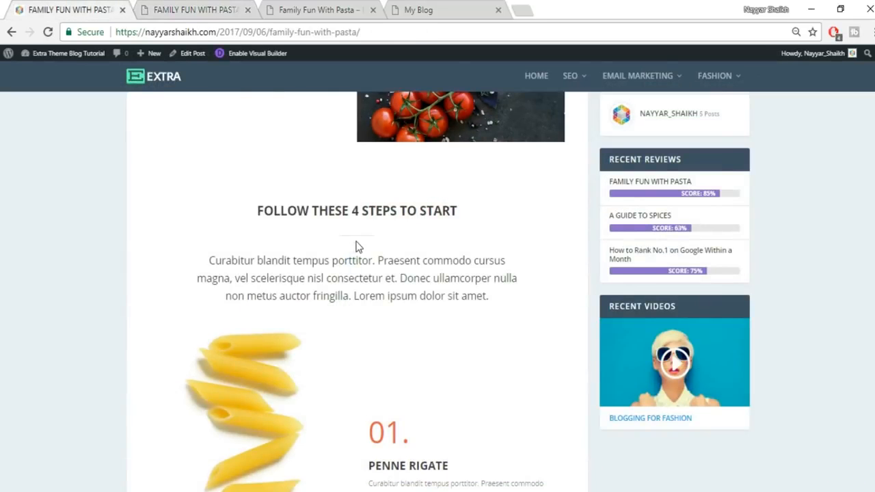
pyautogui.click(225, 8)
pyautogui.click(677, 218)
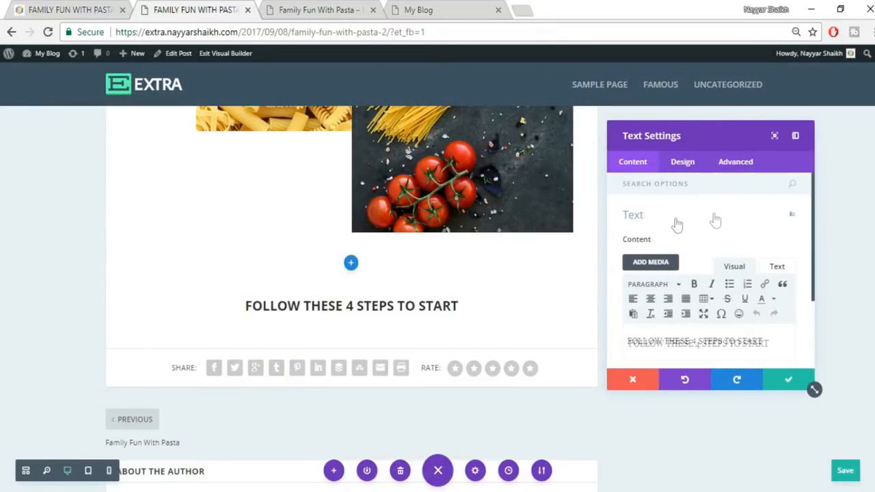
pyautogui.scroll(-2, 752, 306)
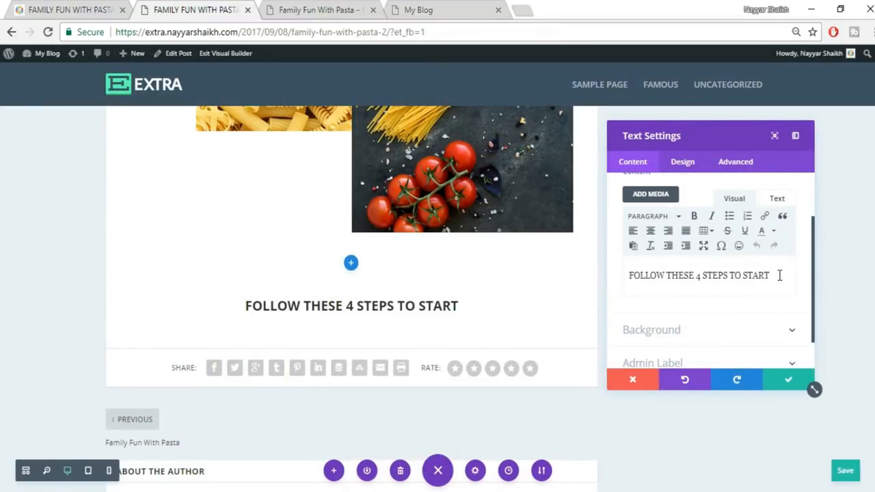
# - Upload divider2.jpg and insert it into the heading's text
pyautogui.click(656, 196)
pyautogui.click(166, 97)
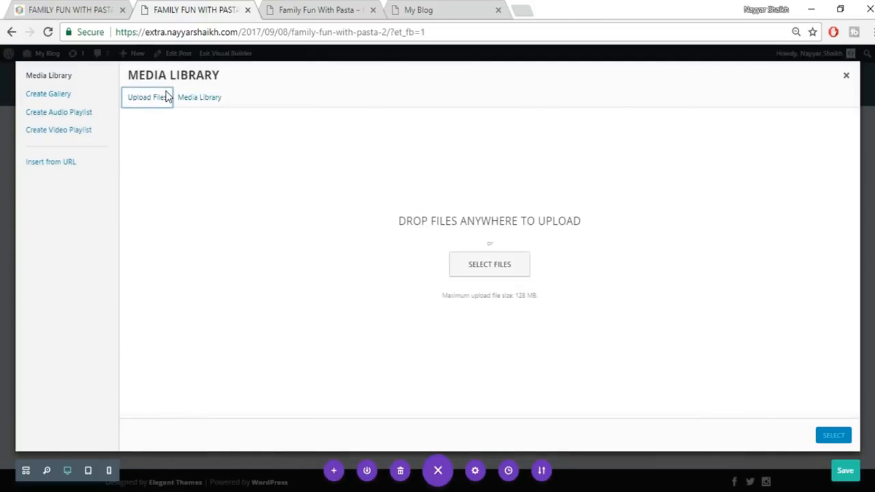
pyautogui.click(522, 270)
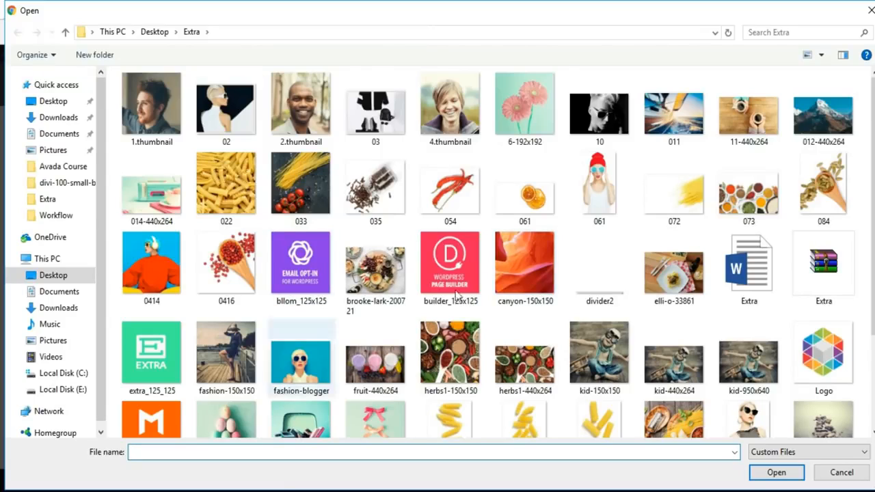
pyautogui.click(592, 303)
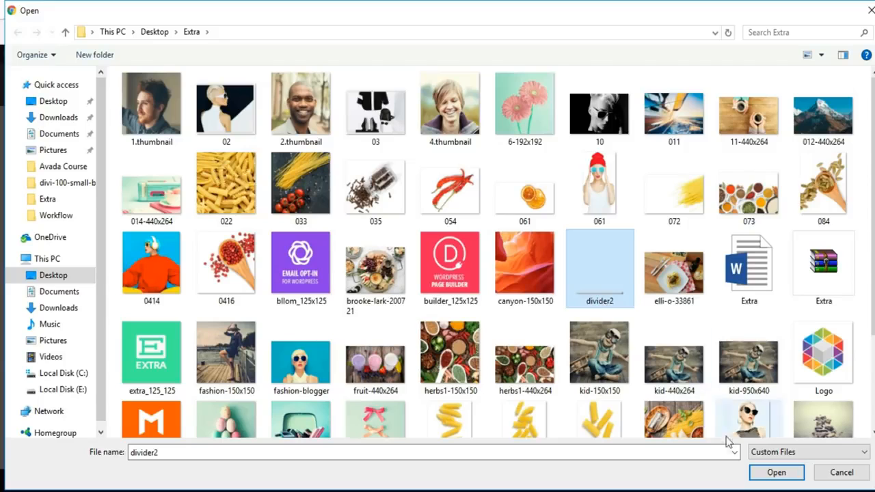
pyautogui.click(776, 472)
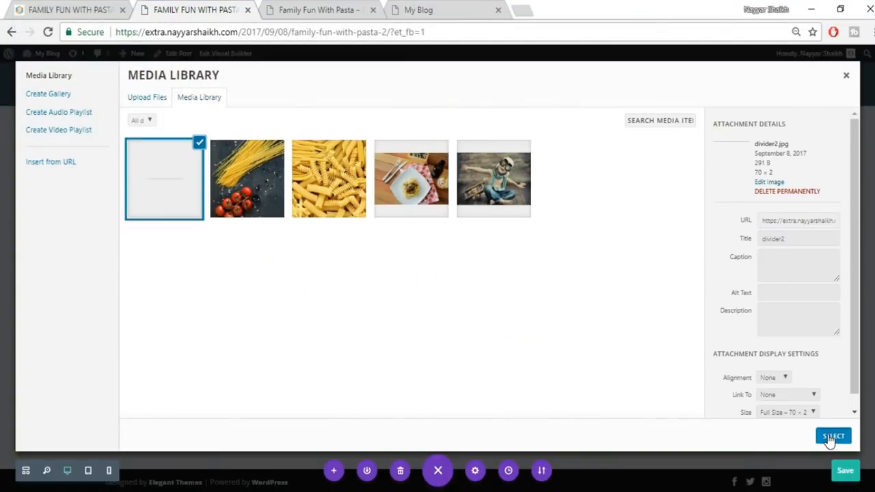
pyautogui.click(835, 435)
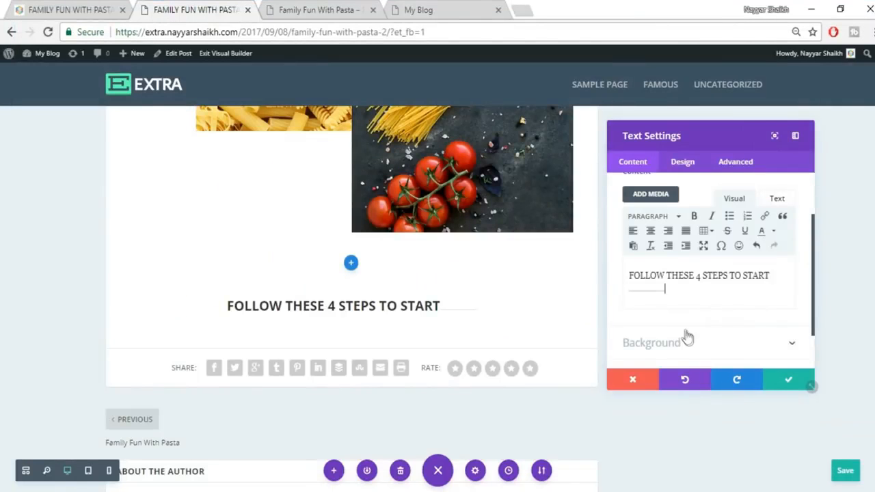
# - Put the divider on its own line under the heading and save the Text module
pyautogui.click(785, 278)
pyautogui.press('Return')
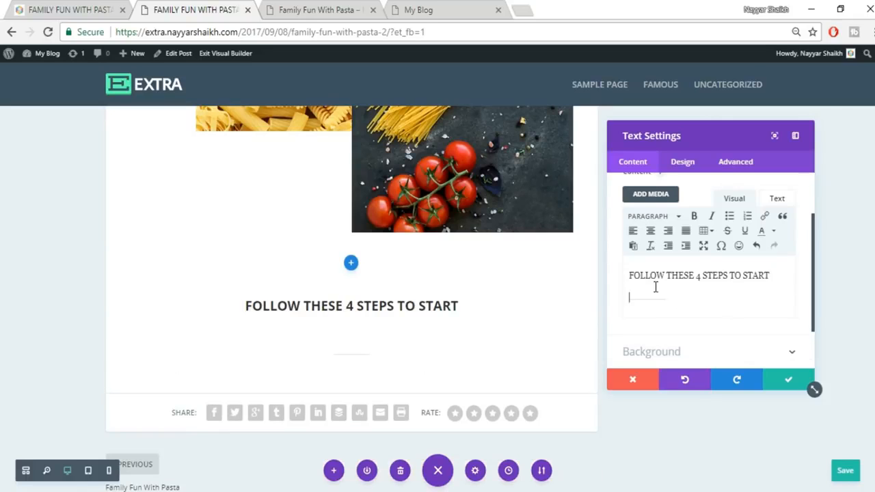
pyautogui.press('BackSpace')
pyautogui.press('Return')
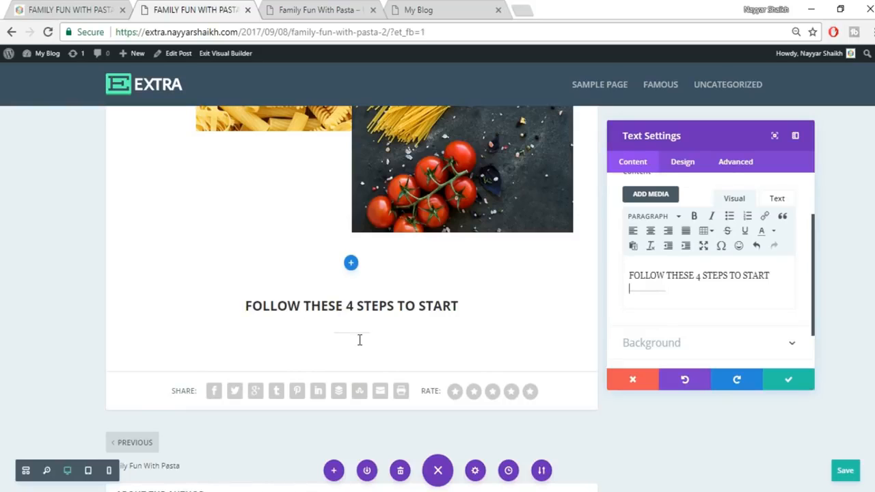
pyautogui.click(788, 384)
pyautogui.scroll(-2, 783, 360)
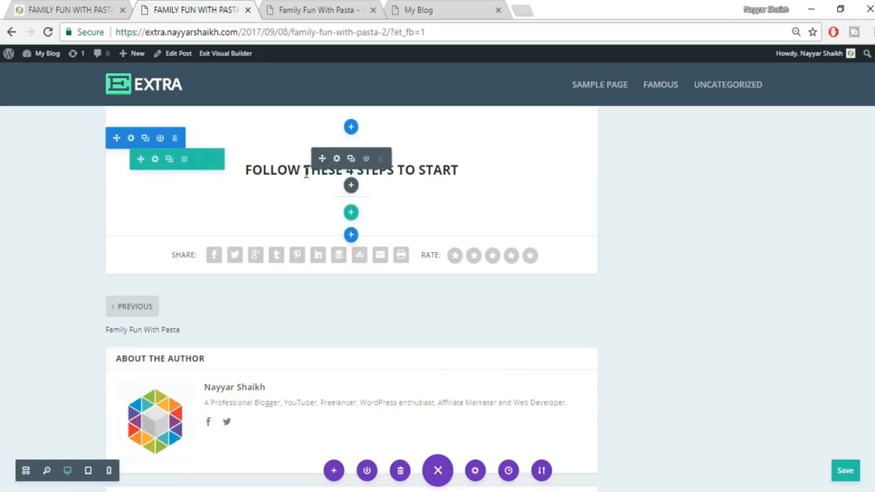
# - Copy the paragraph under the heading from the live post, then open Add New Module below the heading
pyautogui.click(89, 10)
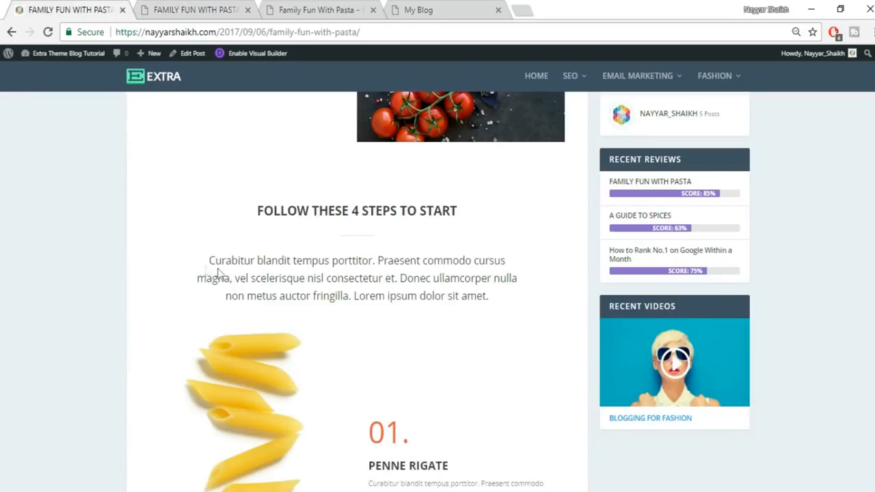
pyautogui.moveTo(206, 262); pyautogui.dragTo(534, 299)
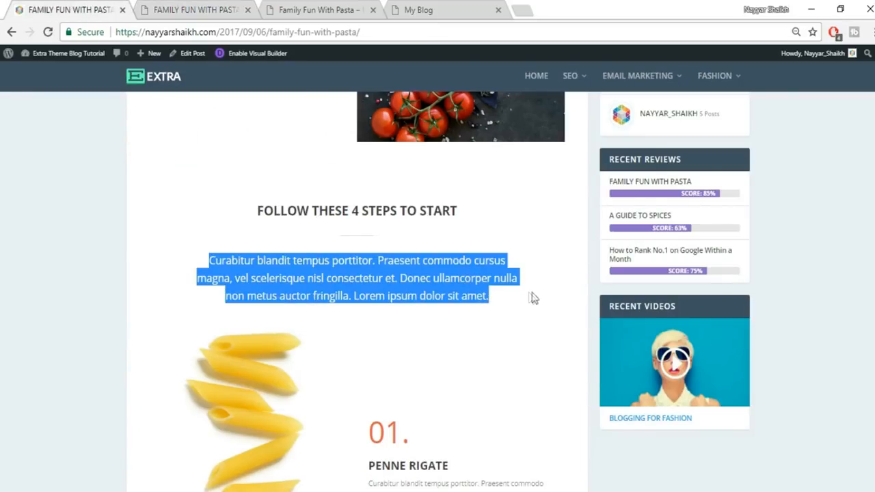
pyautogui.click(216, 10)
pyautogui.moveTo(353, 188)
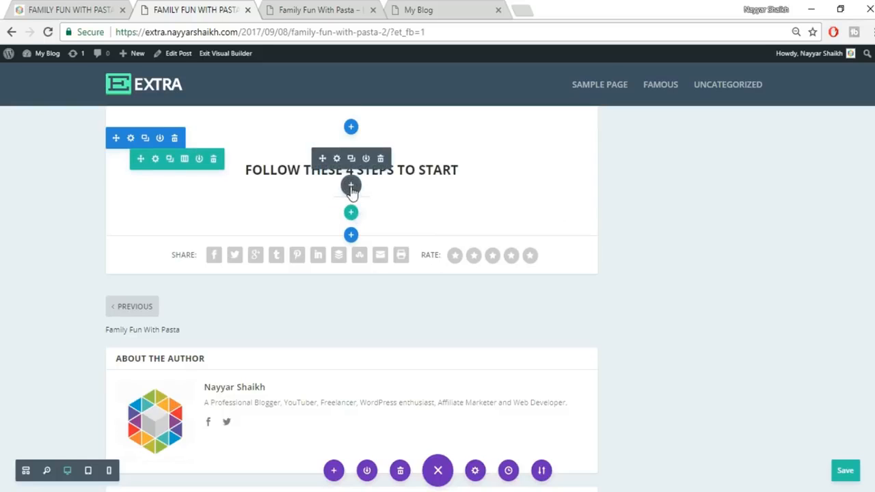
pyautogui.click(351, 187)
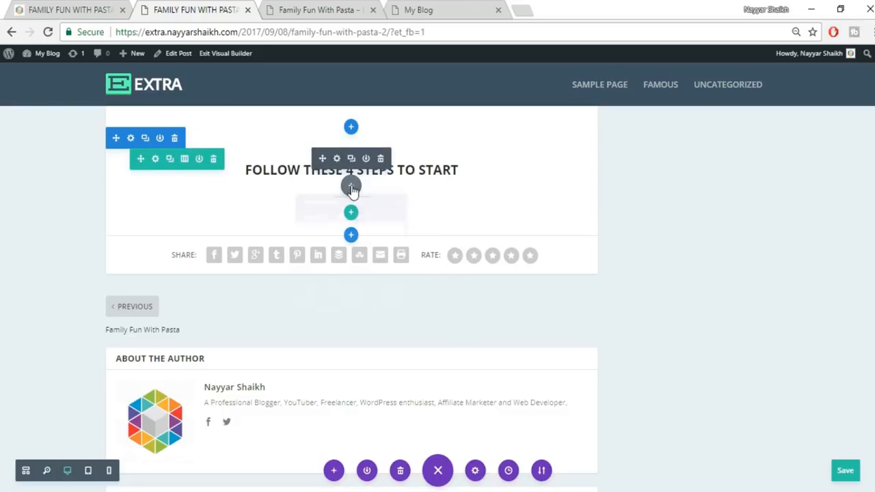
# - Insert a Text module with placeholder paragraph text under the heading
pyautogui.write('tex')
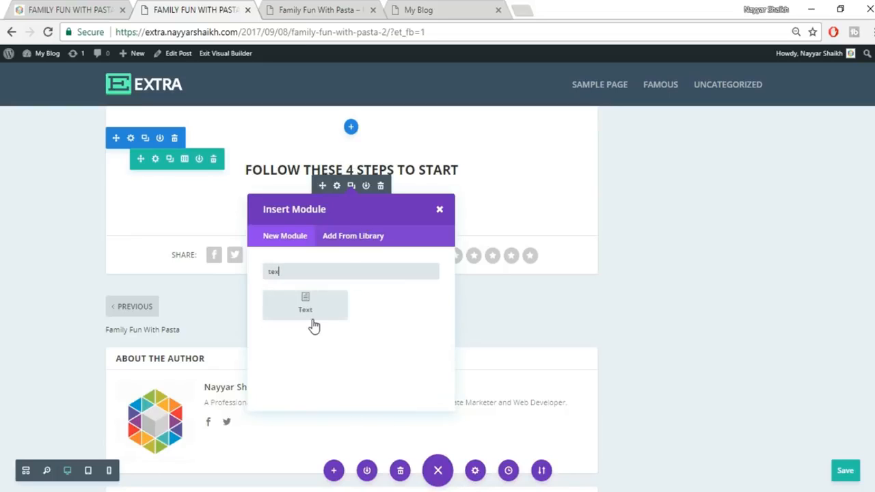
pyautogui.click(313, 320)
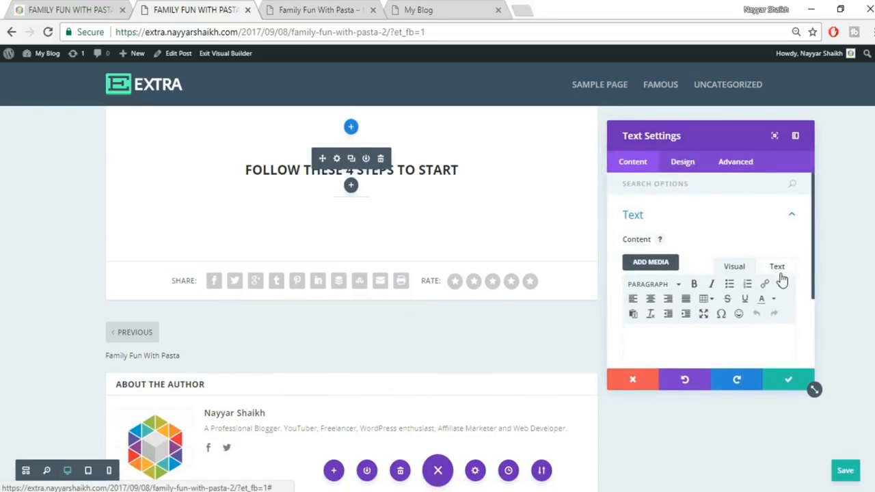
pyautogui.click(734, 268)
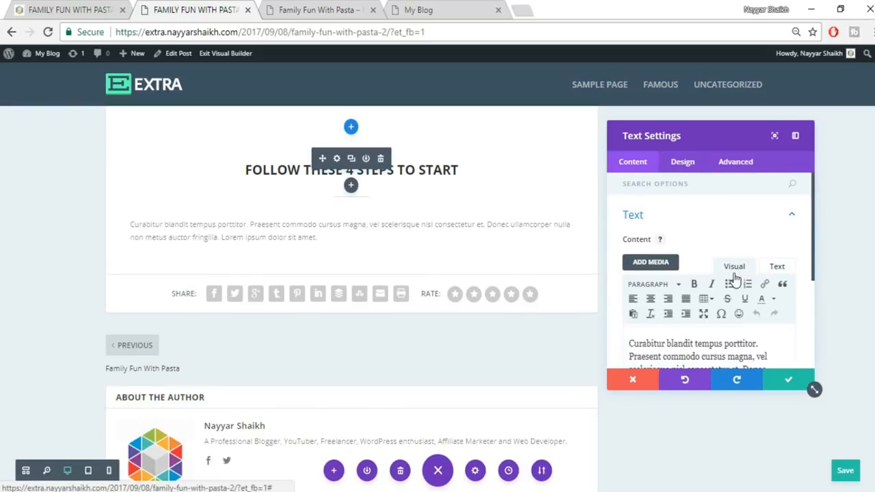
# - Set the paragraph text to 18px and black
pyautogui.click(680, 163)
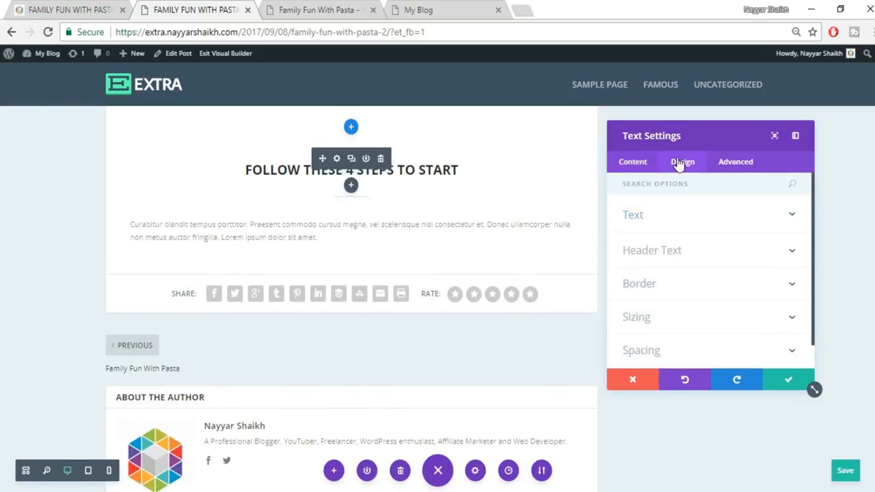
pyautogui.click(699, 225)
pyautogui.scroll(-2, 752, 256)
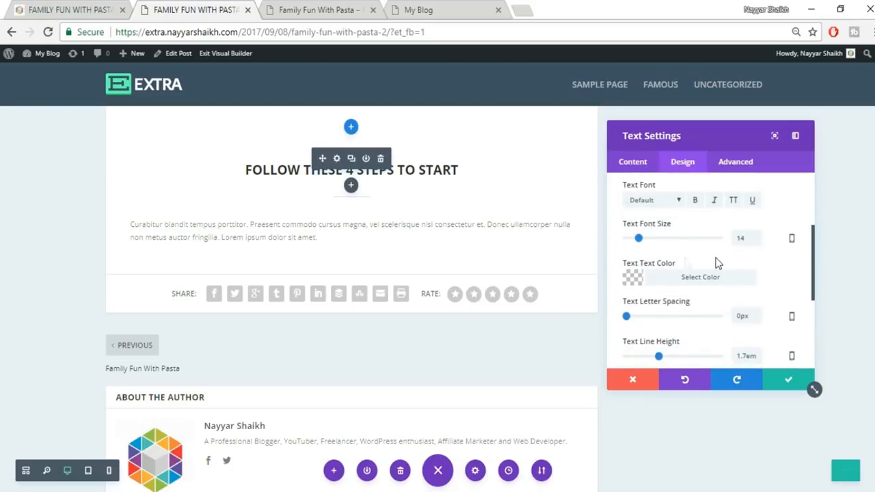
pyautogui.moveTo(749, 241); pyautogui.dragTo(708, 246)
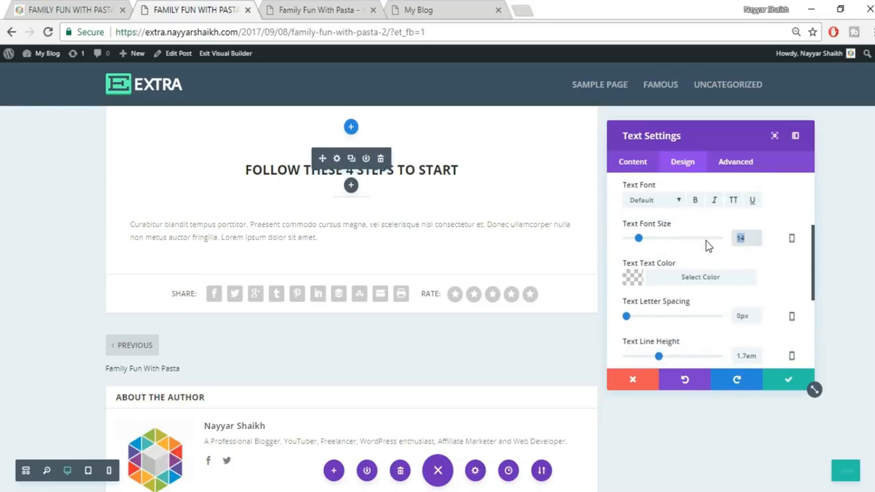
pyautogui.write('18')
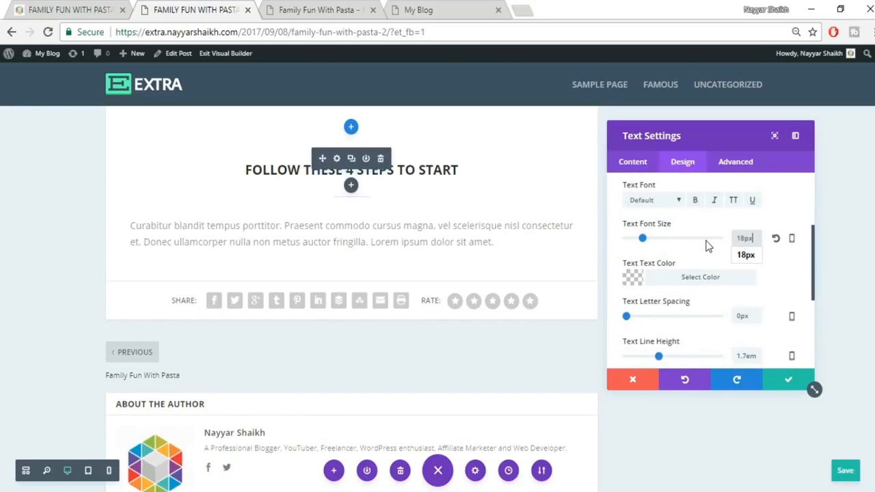
pyautogui.click(708, 280)
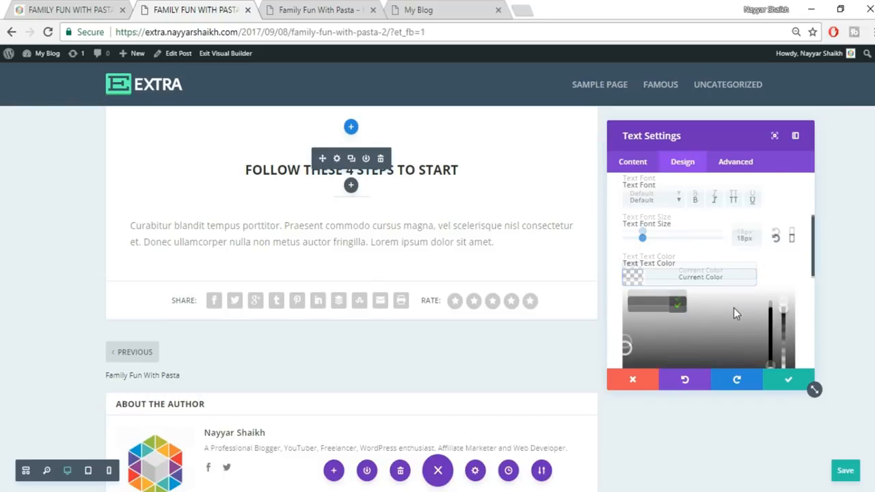
pyautogui.scroll(-1, 734, 307)
pyautogui.click(636, 329)
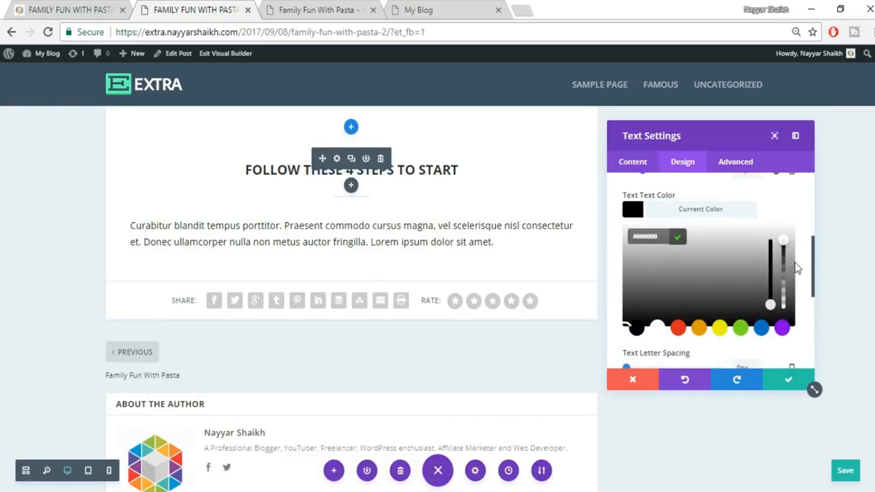
pyautogui.click(753, 212)
# - Centre-align the paragraph text
pyautogui.scroll(4, 748, 224)
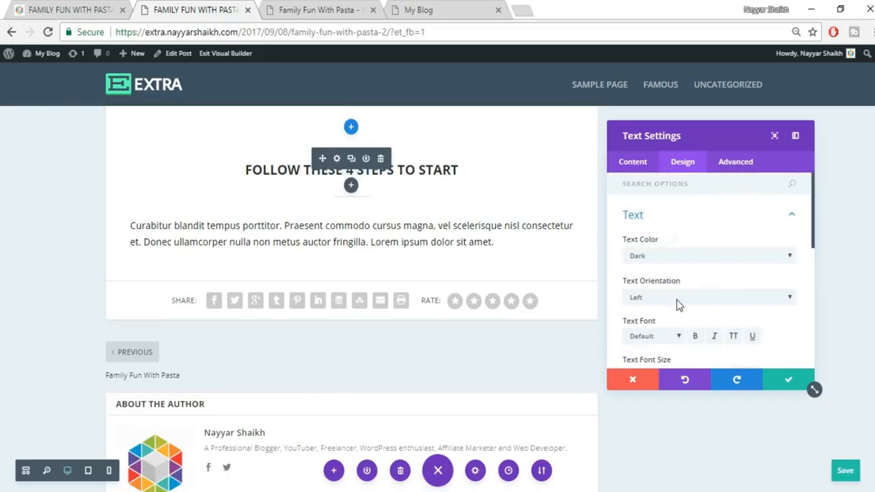
pyautogui.click(678, 304)
pyautogui.click(655, 331)
pyautogui.click(671, 295)
pyautogui.click(662, 318)
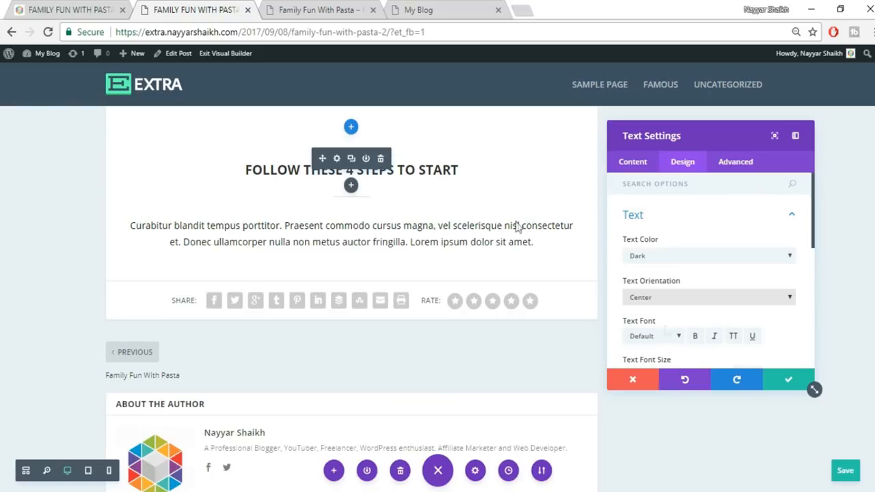
# - Compare against the live post and confirm the paragraph's text settings
pyautogui.click(102, 8)
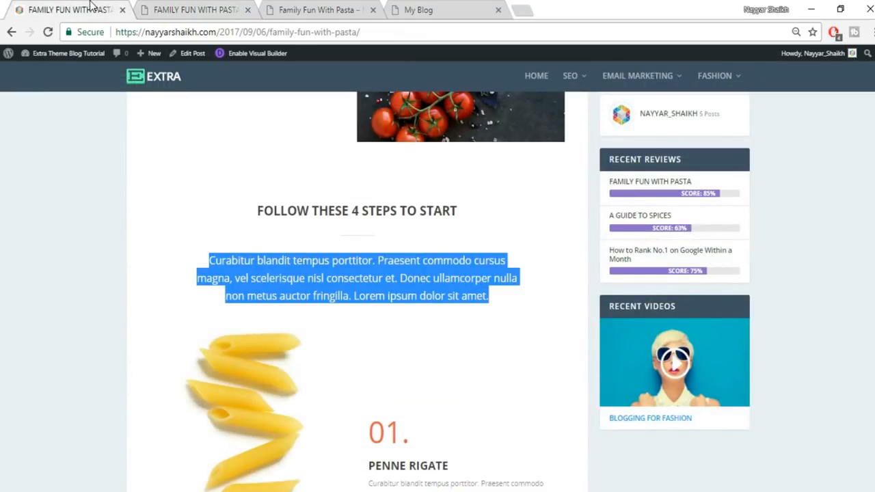
pyautogui.click(241, 7)
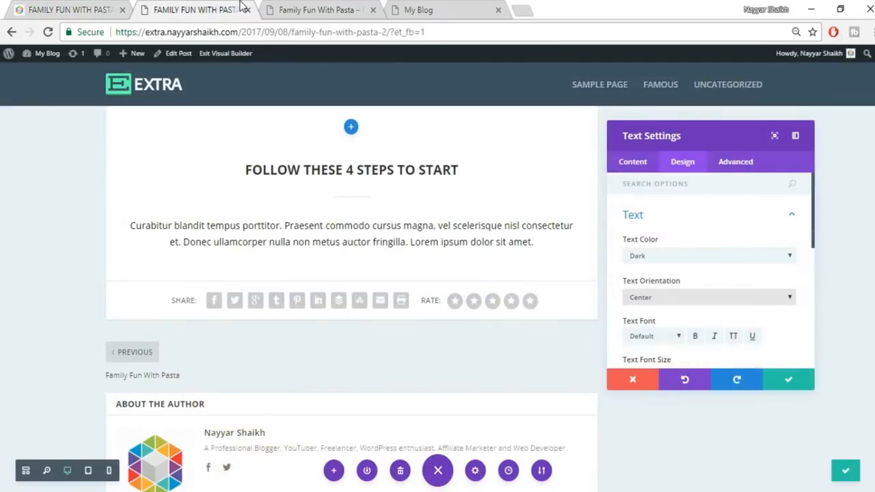
pyautogui.click(787, 382)
pyautogui.click(68, 9)
# - Give the steps block about 96px left padding and 81px right padding
pyautogui.click(164, 272)
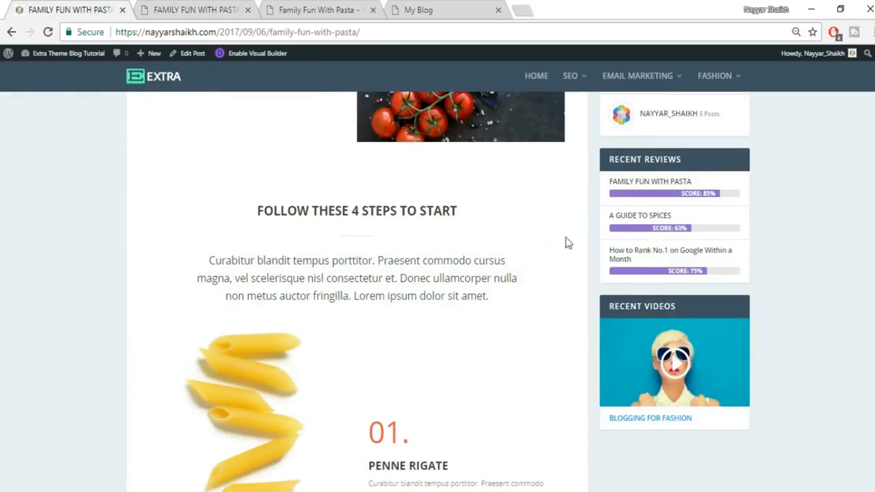
pyautogui.click(198, 9)
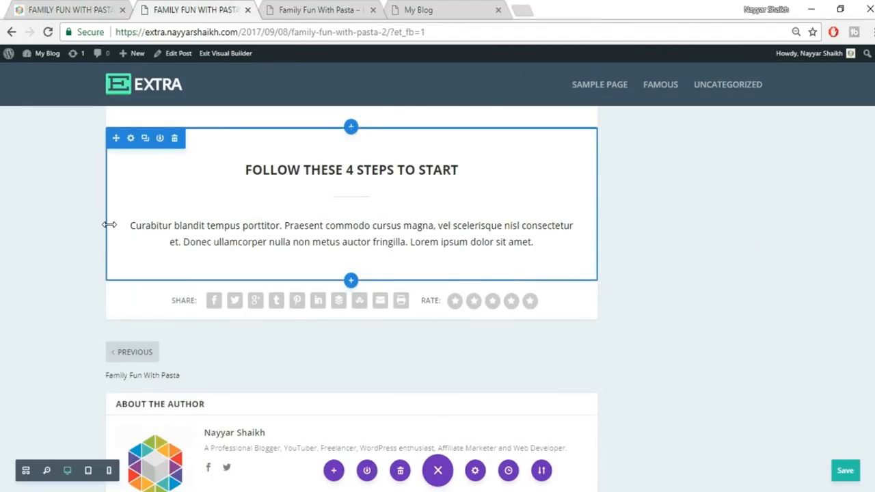
pyautogui.moveTo(110, 224); pyautogui.dragTo(161, 231)
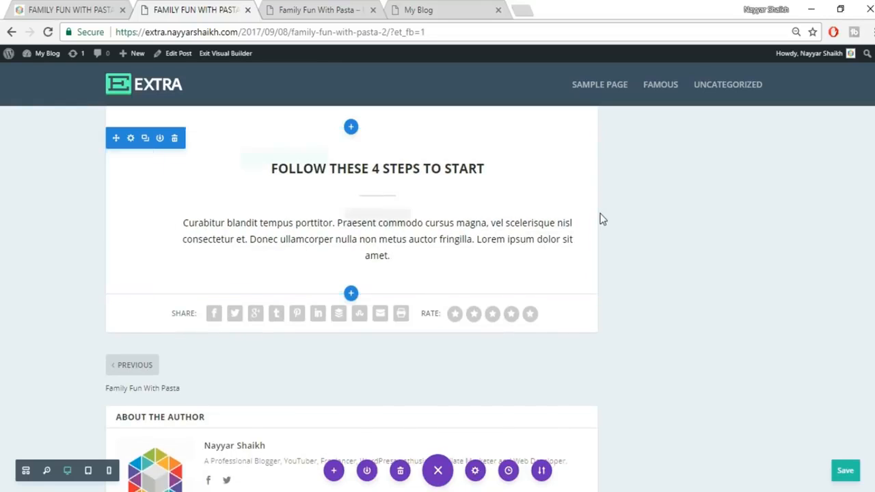
pyautogui.moveTo(589, 214); pyautogui.dragTo(546, 216)
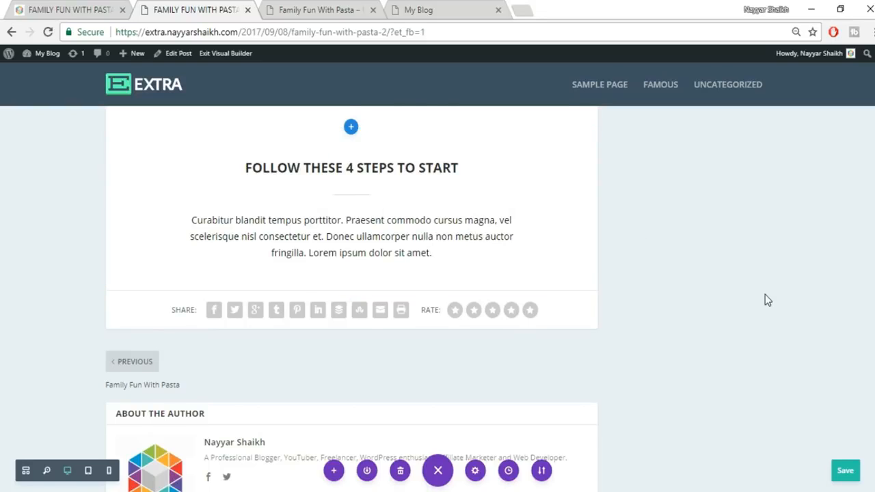
# - Compare the narrower paragraph with the live post and return to the builder
pyautogui.scroll(2, 764, 300)
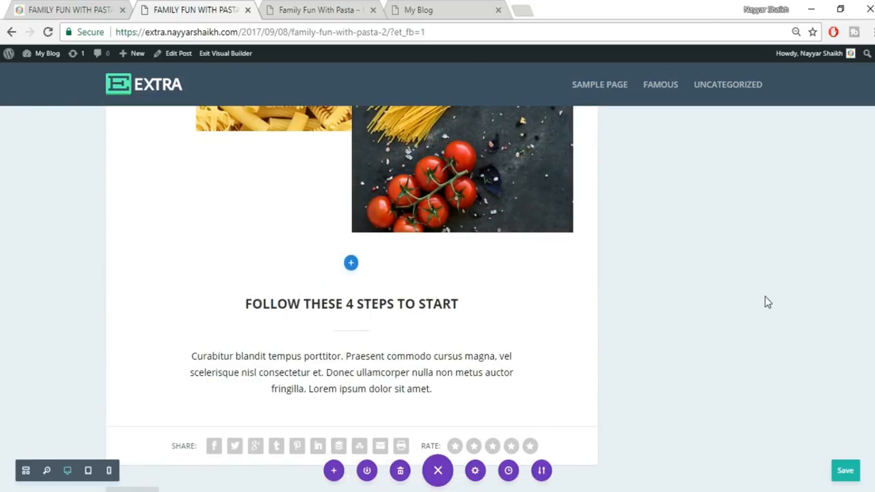
pyautogui.scroll(-1, 764, 298)
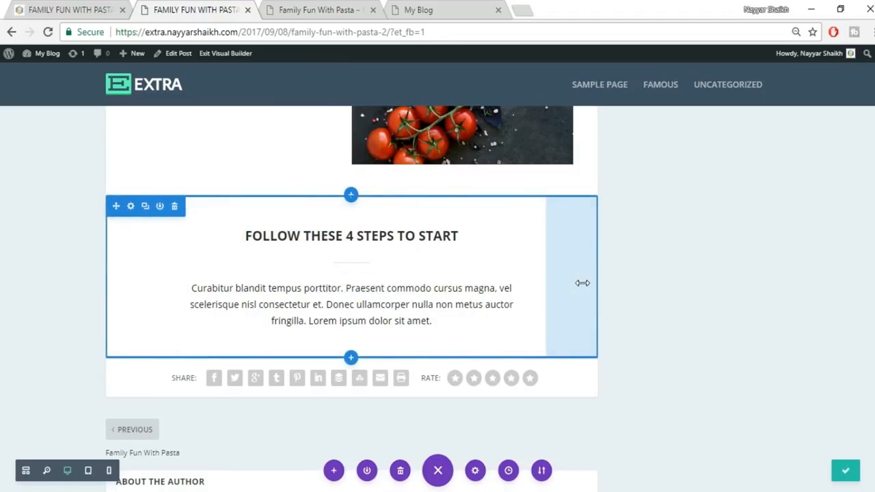
pyautogui.click(63, 7)
pyautogui.scroll(-3, 385, 189)
pyautogui.scroll(1, 437, 324)
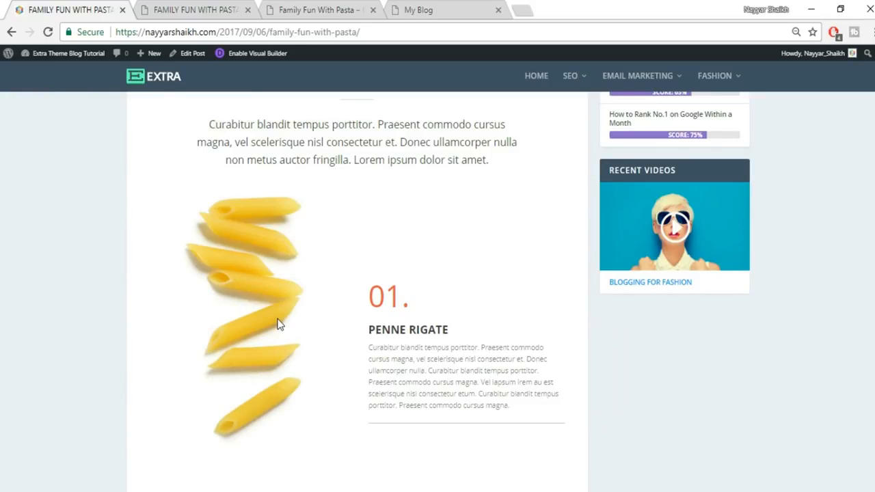
pyautogui.click(164, 8)
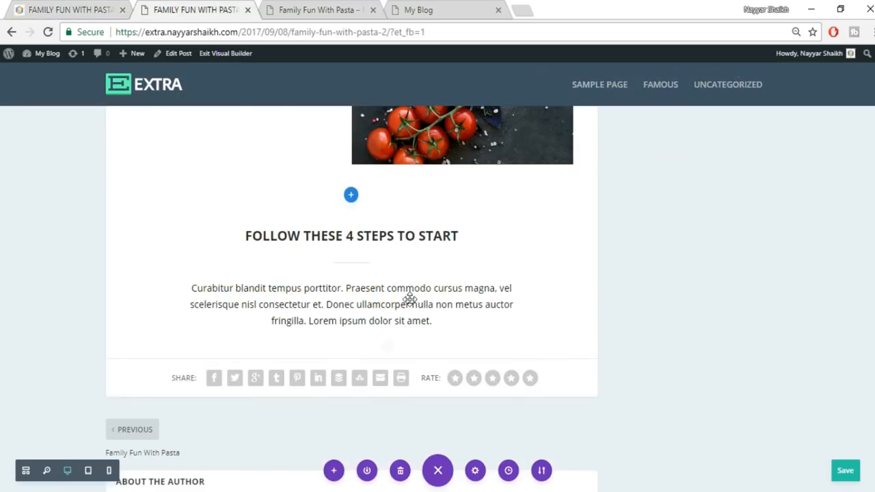
# - Add a regular section with a two-column row and an Image module in its left column
pyautogui.click(350, 360)
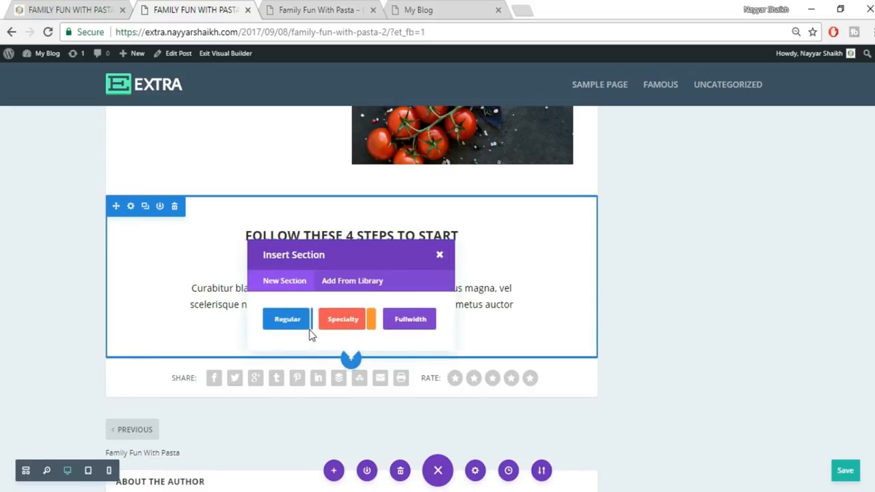
pyautogui.click(283, 321)
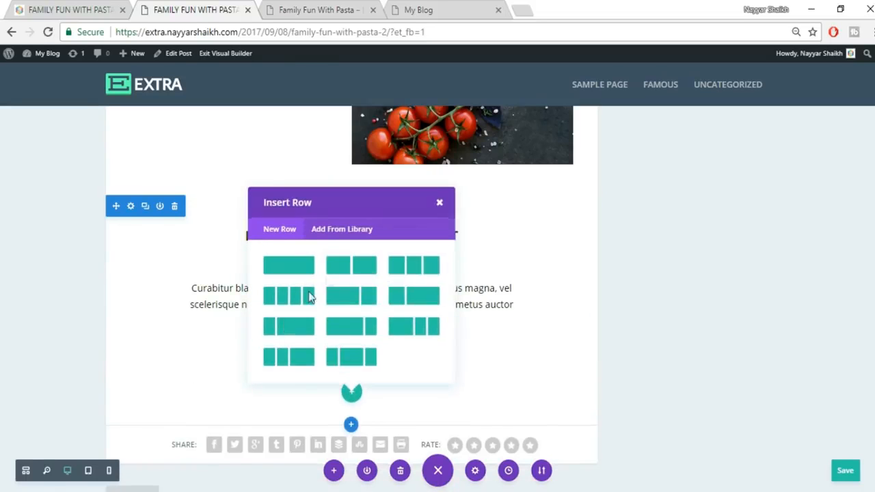
pyautogui.click(347, 265)
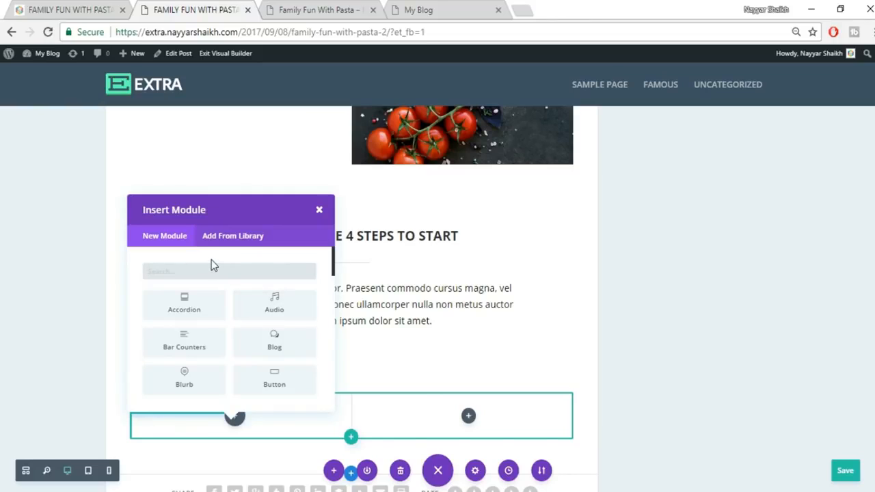
pyautogui.write('imag')
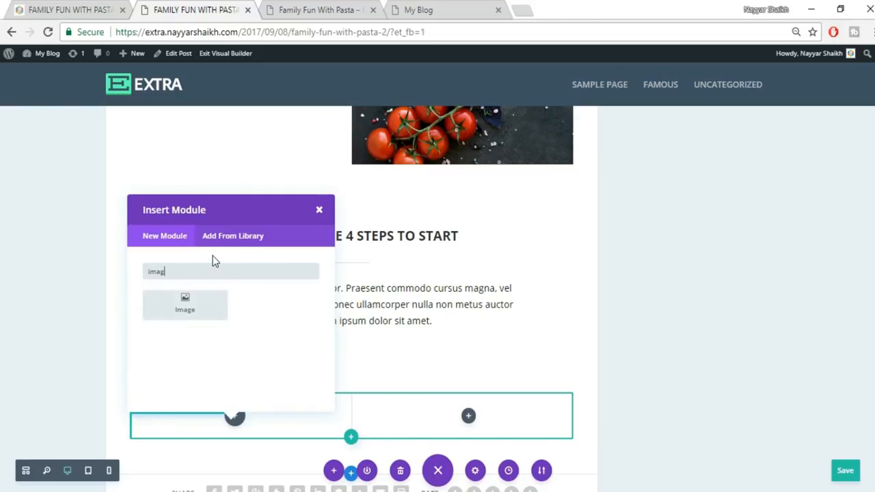
pyautogui.click(207, 308)
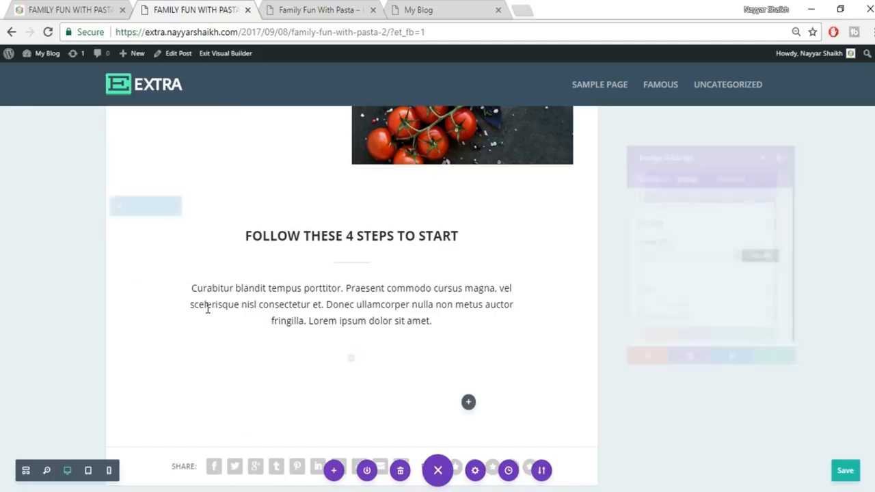
# - Upload pasta_01.jpg and use it as the penne image in the module
pyautogui.click(771, 257)
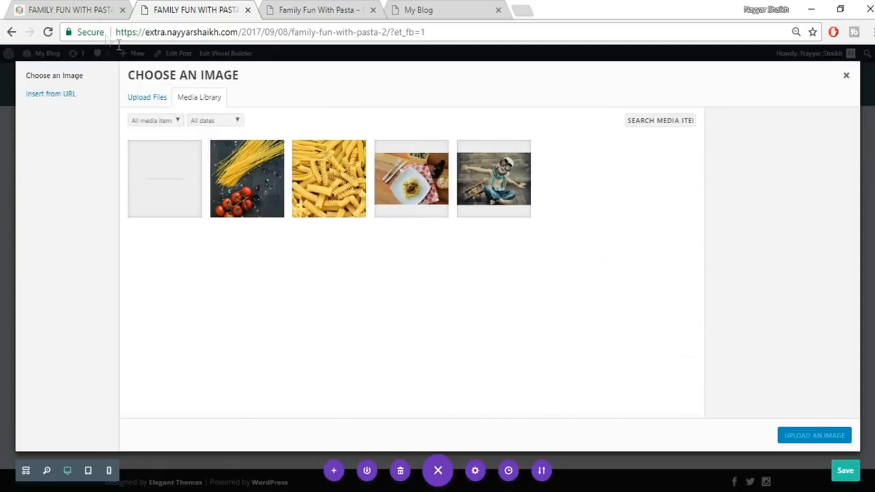
pyautogui.click(80, 8)
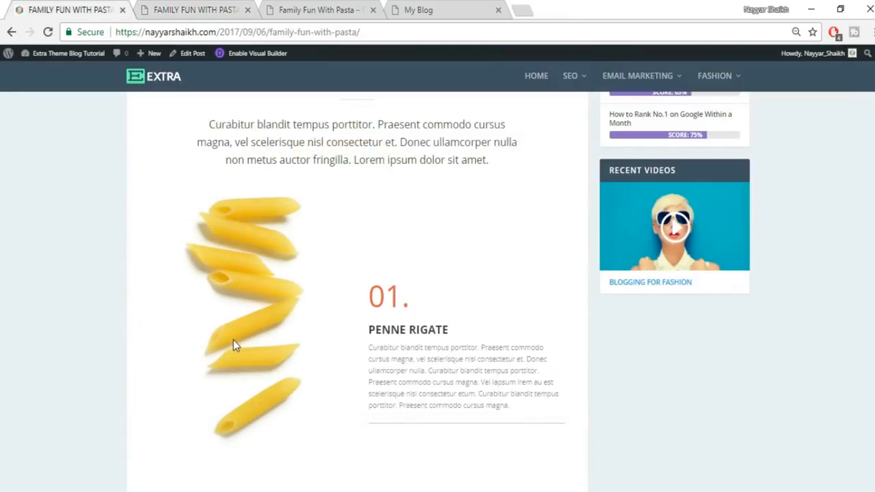
pyautogui.click(219, 8)
pyautogui.click(156, 100)
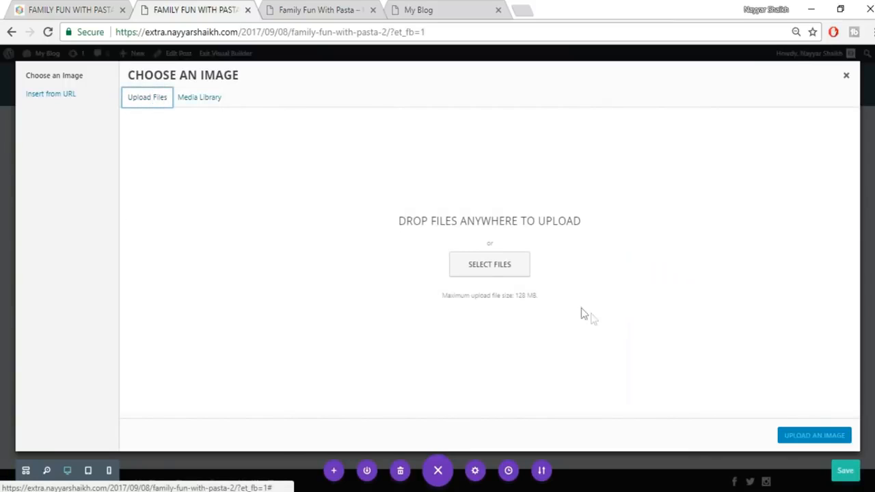
pyautogui.click(489, 266)
pyautogui.scroll(-2, 618, 275)
pyautogui.click(450, 294)
pyautogui.click(779, 473)
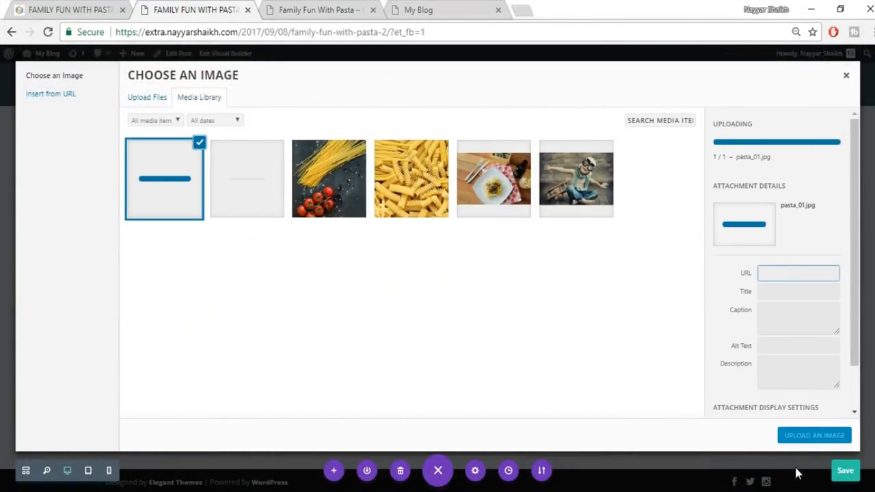
pyautogui.click(814, 436)
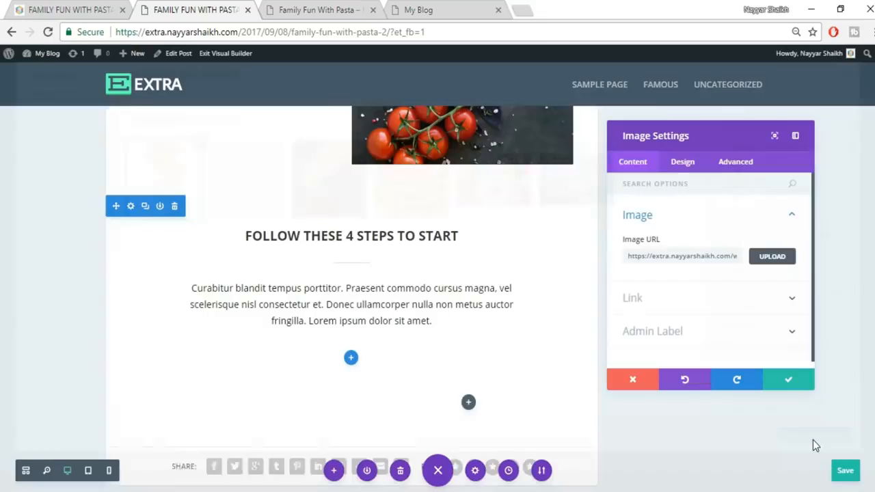
pyautogui.scroll(-2, 287, 355)
pyautogui.scroll(-3, 302, 371)
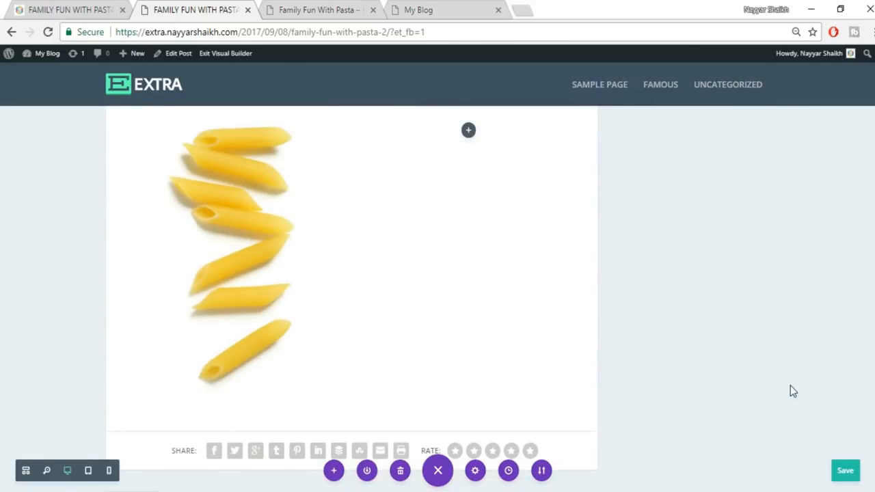
pyautogui.scroll(1, 790, 387)
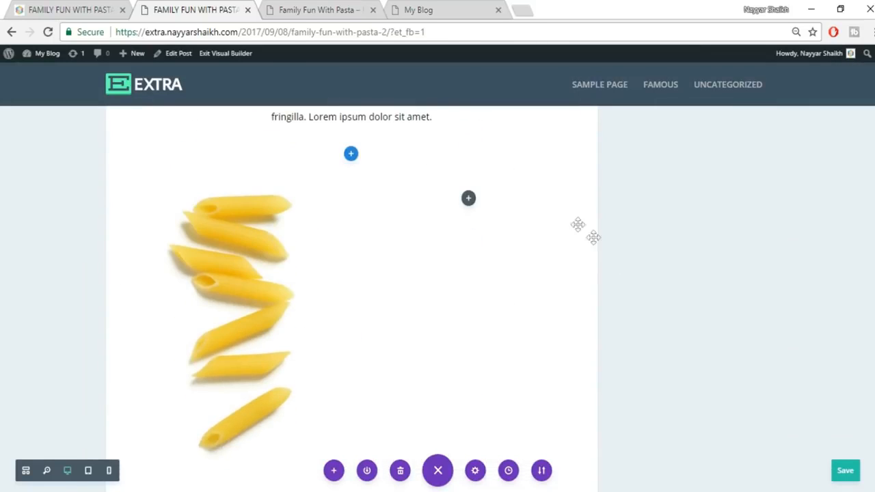
# - Add a Text module to the row's empty right column
pyautogui.click(469, 198)
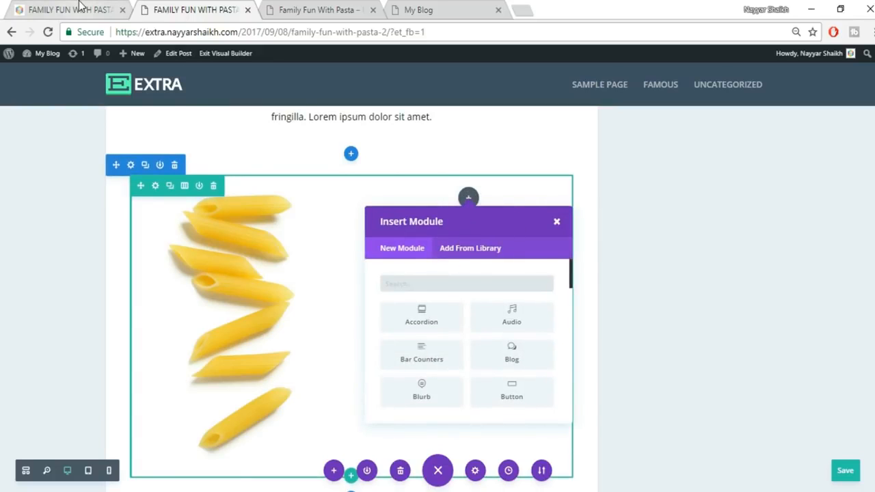
pyautogui.write('tex')
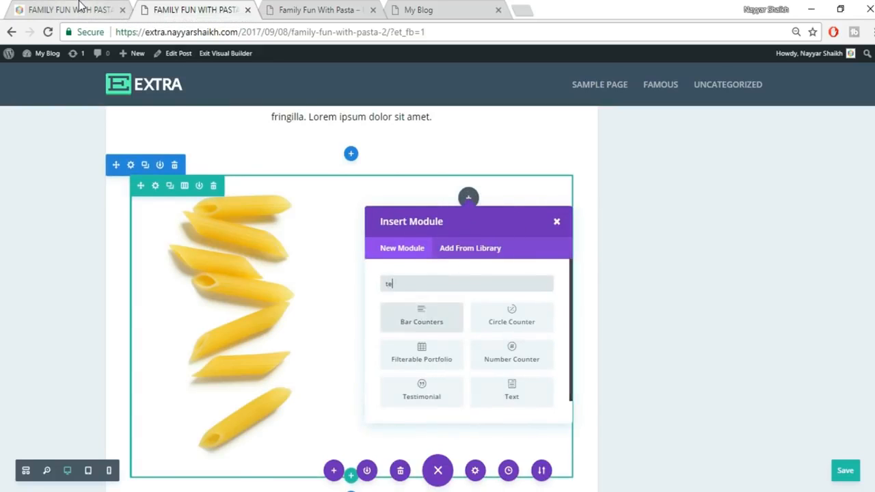
pyautogui.click(413, 322)
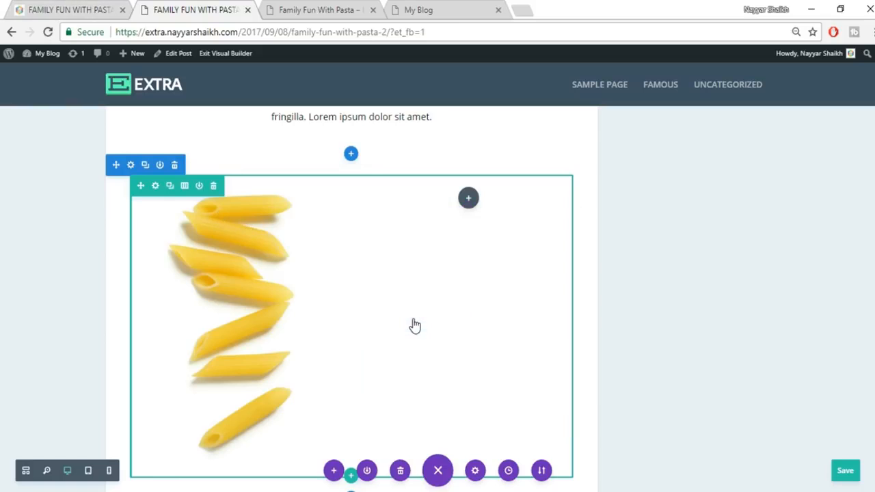
# - Paste the '01. PENNE RIGATE' heading and description copied from the reference post into the module
pyautogui.click(78, 7)
pyautogui.moveTo(369, 298); pyautogui.dragTo(544, 414)
pyautogui.hotkey('ctrl', 'c')
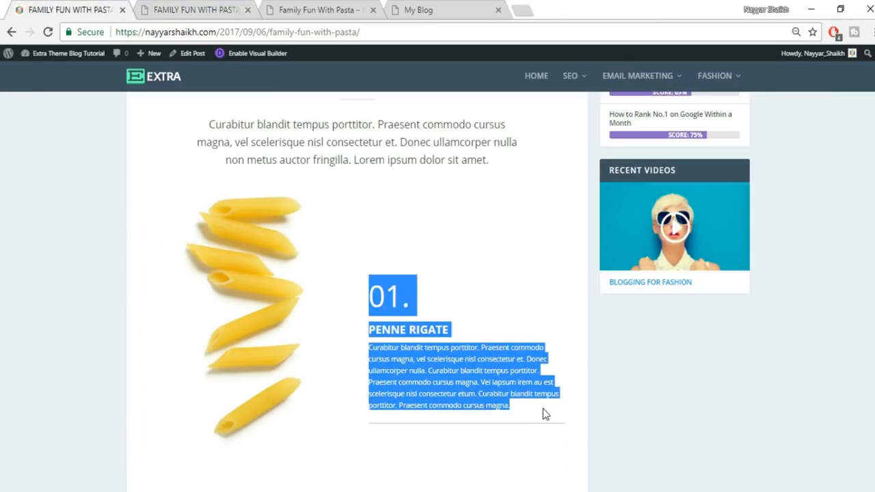
pyautogui.click(468, 319)
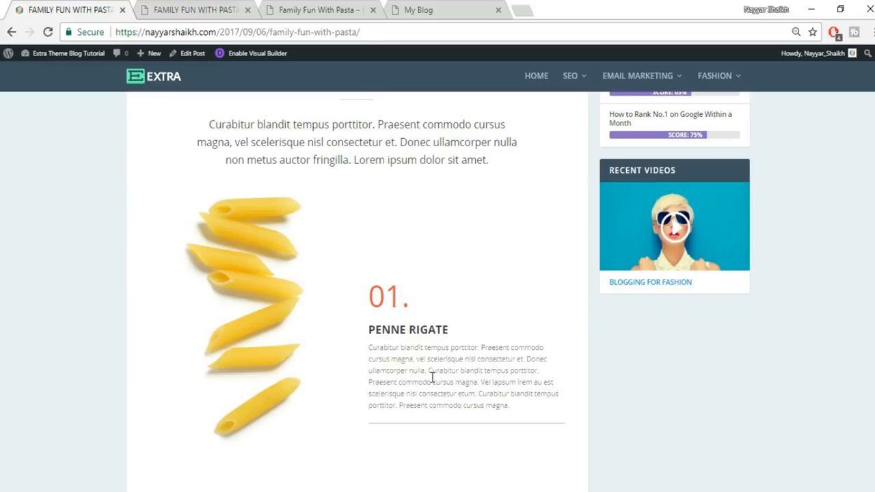
pyautogui.click(192, 9)
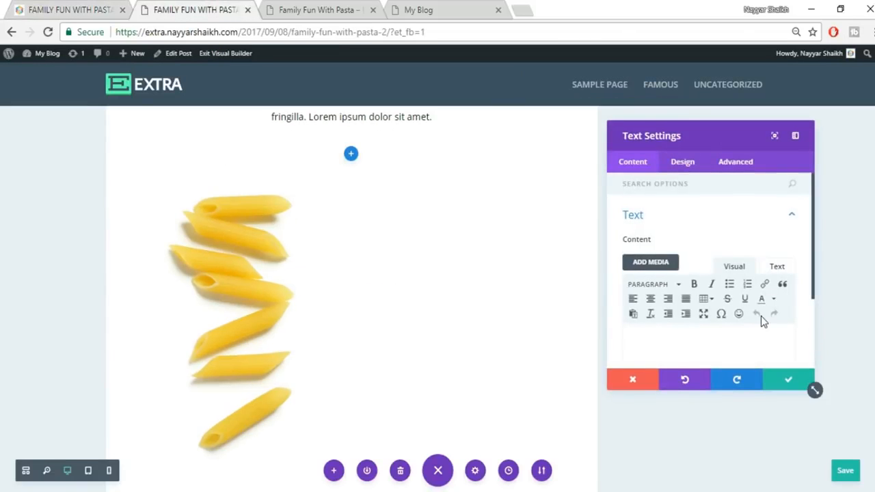
pyautogui.scroll(-2, 760, 316)
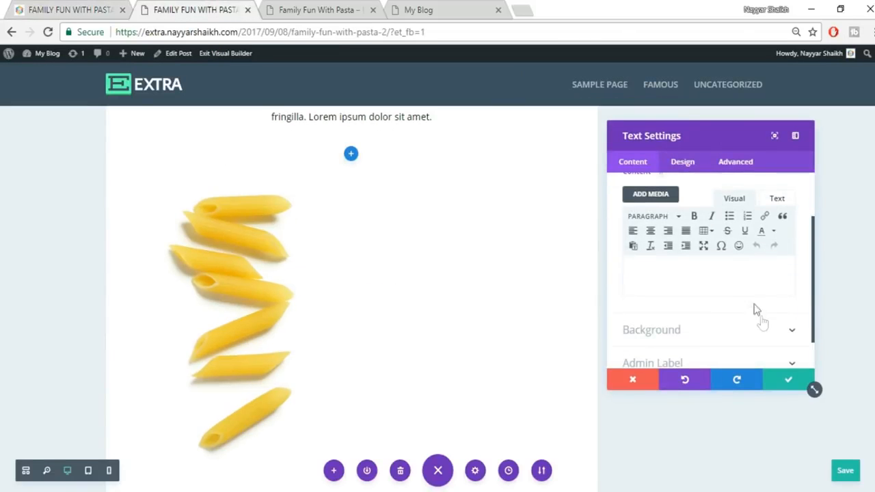
pyautogui.click(777, 198)
pyautogui.hotkey('ctrl', 'v')
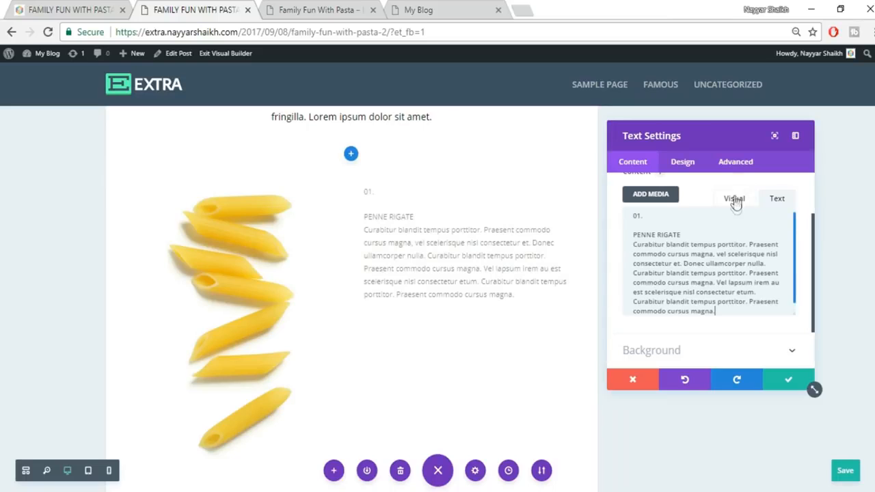
pyautogui.click(735, 198)
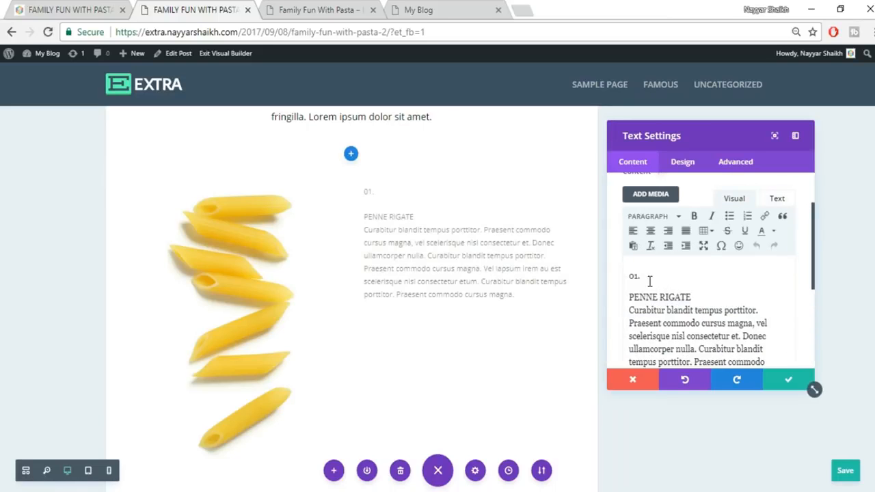
# - Inspect the styling of the '01.' heading on the reference post
pyautogui.click(62, 10)
pyautogui.moveTo(393, 295); pyautogui.dragTo(423, 304)
pyautogui.click(421, 309)
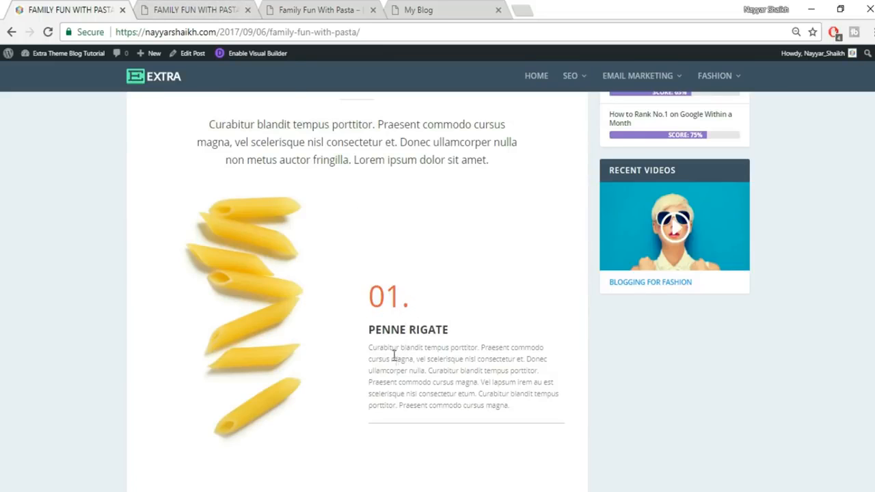
# - Add a blank line after PENNE RIGATE and format it as Heading 2
pyautogui.moveTo(366, 334); pyautogui.dragTo(451, 329)
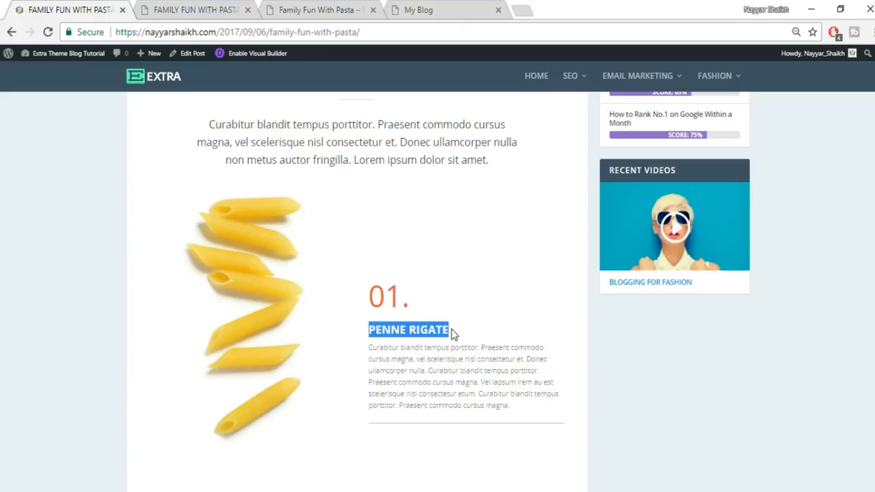
pyautogui.click(451, 328)
pyautogui.click(212, 9)
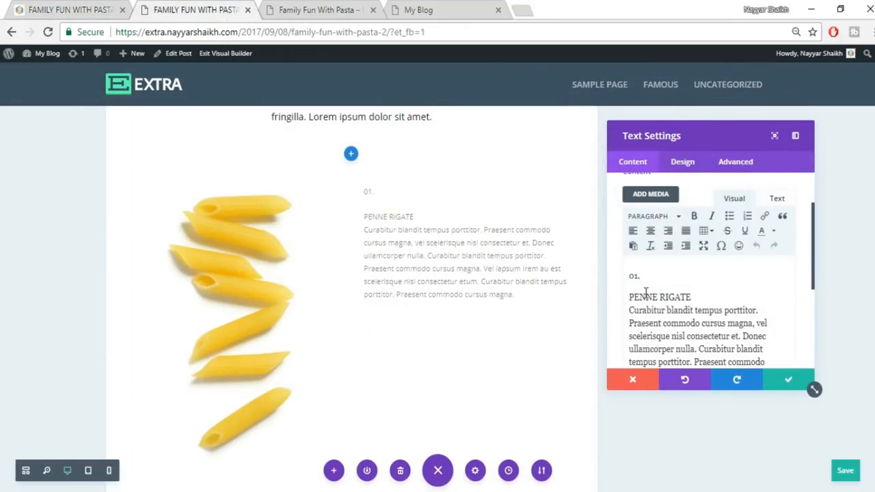
pyautogui.press('Return')
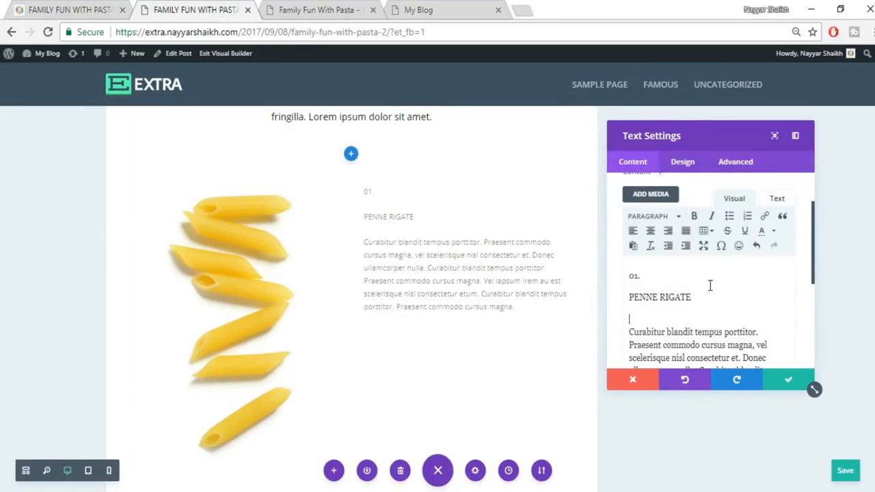
pyautogui.moveTo(629, 297); pyautogui.dragTo(692, 298)
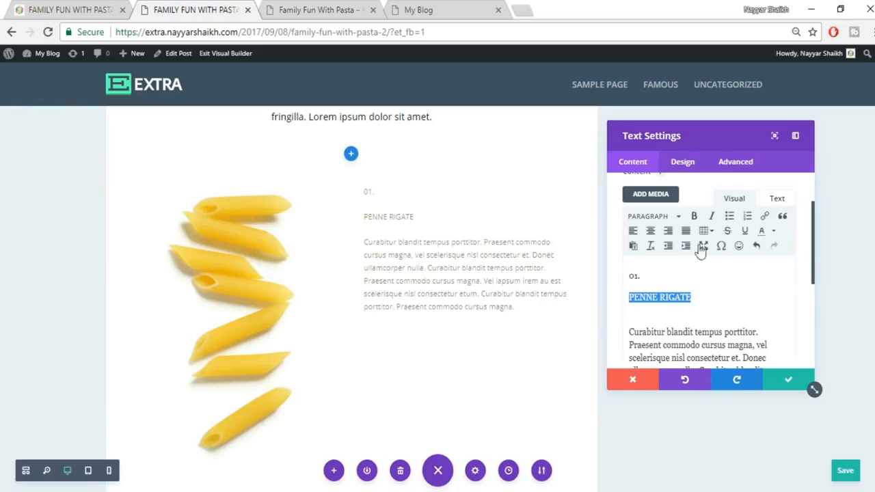
pyautogui.click(661, 217)
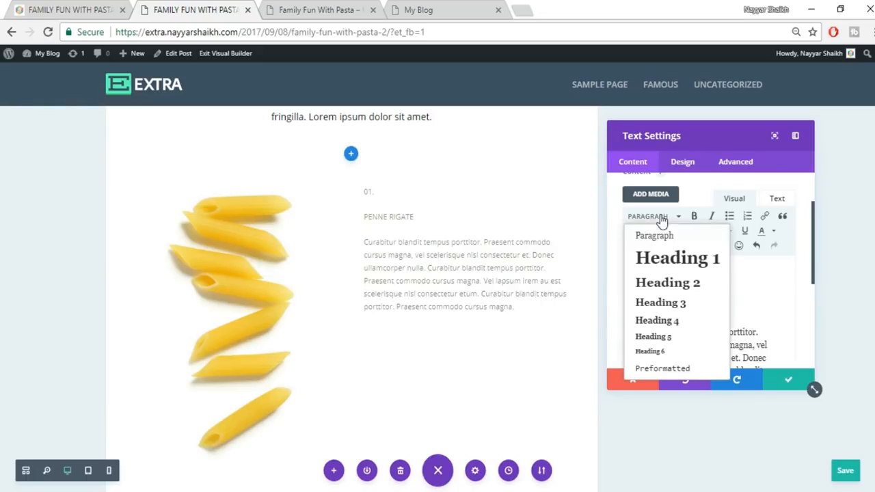
pyautogui.click(672, 284)
# - Try Heading 1 on the 01. label and compare it with the reference post
pyautogui.moveTo(664, 275); pyautogui.dragTo(619, 284)
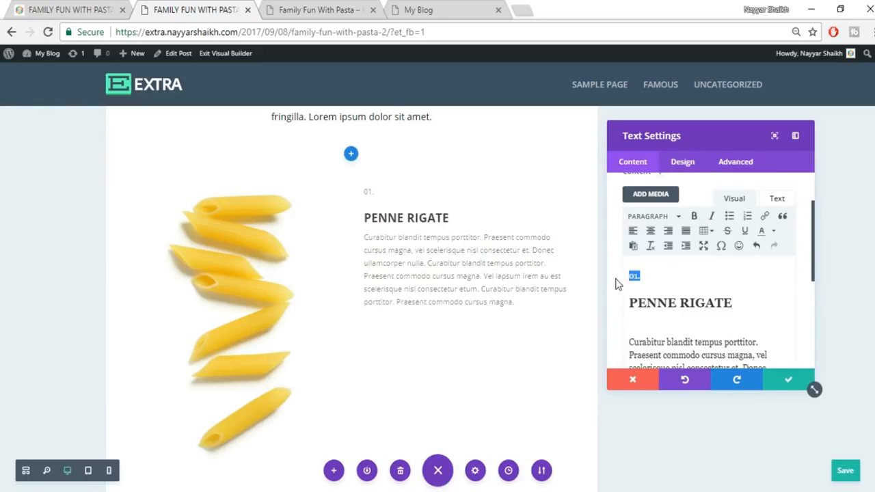
pyautogui.click(651, 217)
pyautogui.click(680, 262)
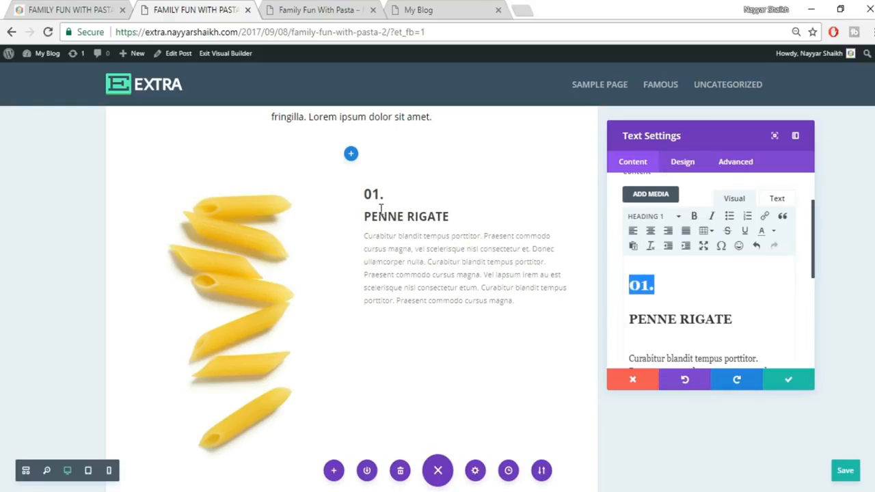
pyautogui.click(41, 9)
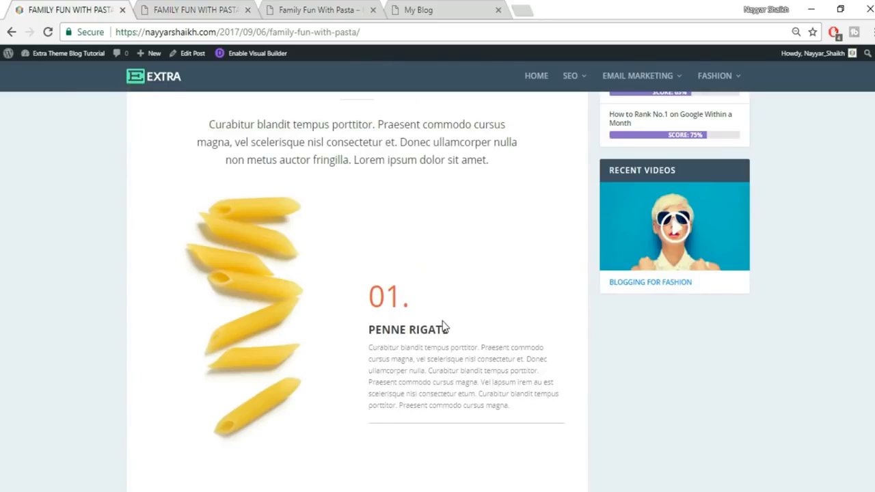
pyautogui.moveTo(366, 307); pyautogui.dragTo(433, 303)
pyautogui.click(435, 305)
pyautogui.click(203, 7)
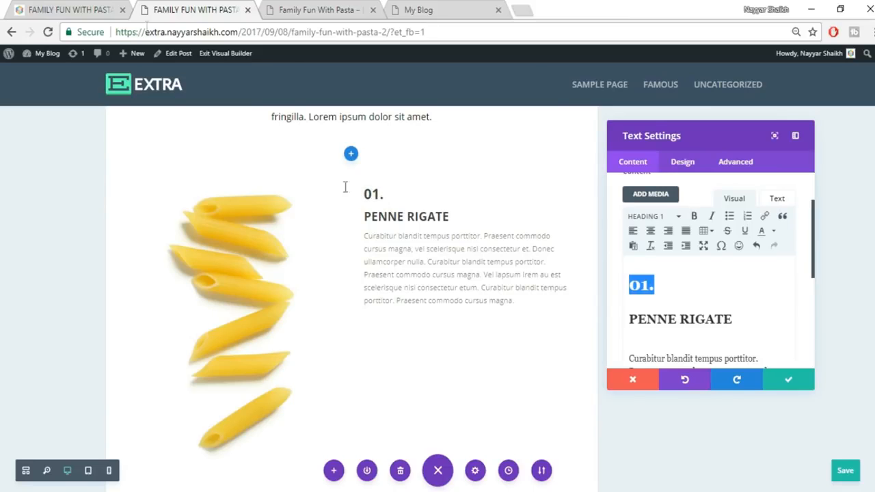
pyautogui.click(79, 10)
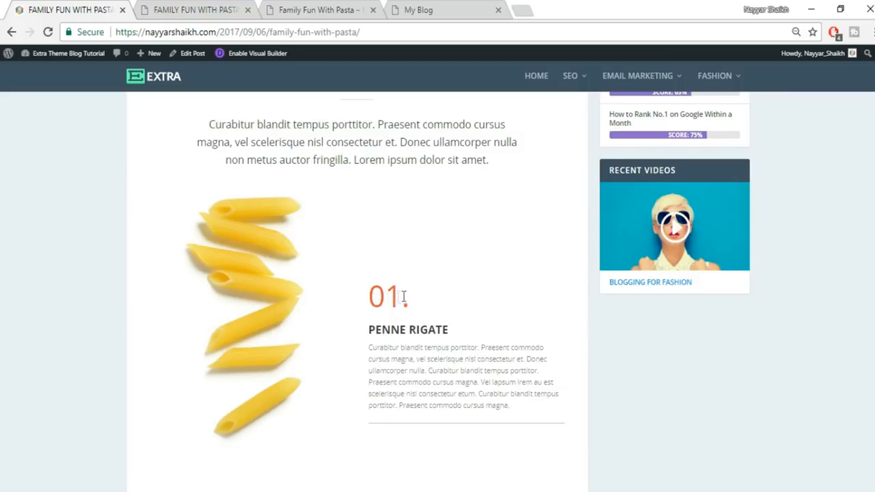
pyautogui.click(233, 10)
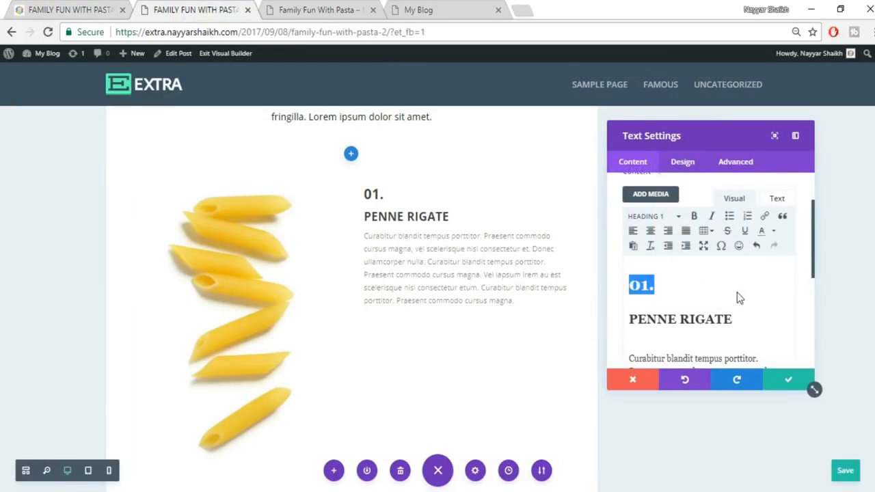
# - Turn the 01. label back into a normal paragraph
pyautogui.click(737, 292)
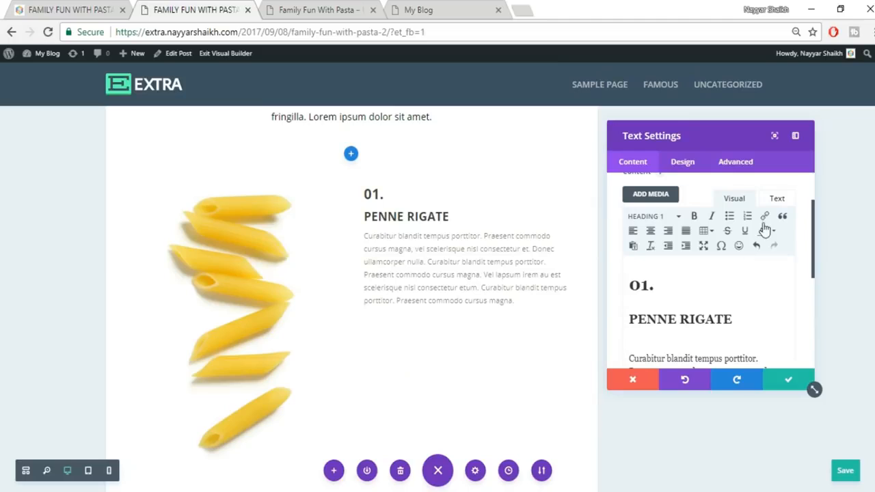
pyautogui.moveTo(658, 286); pyautogui.dragTo(627, 287)
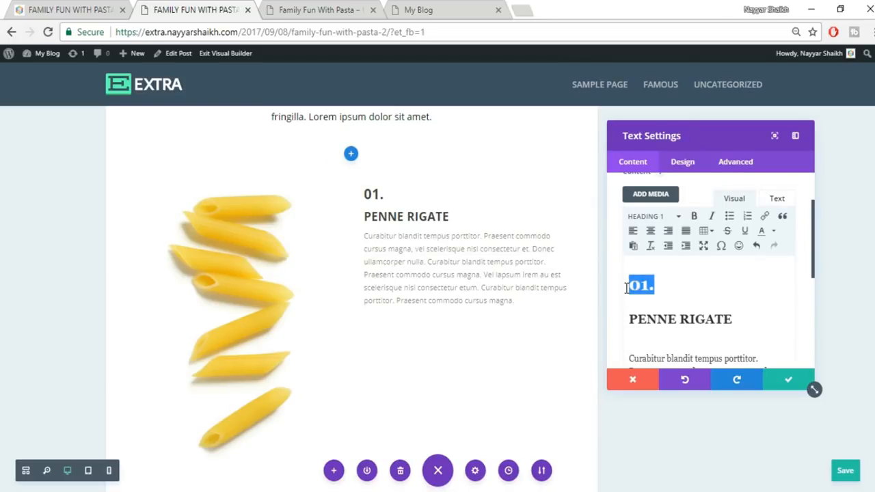
pyautogui.click(648, 217)
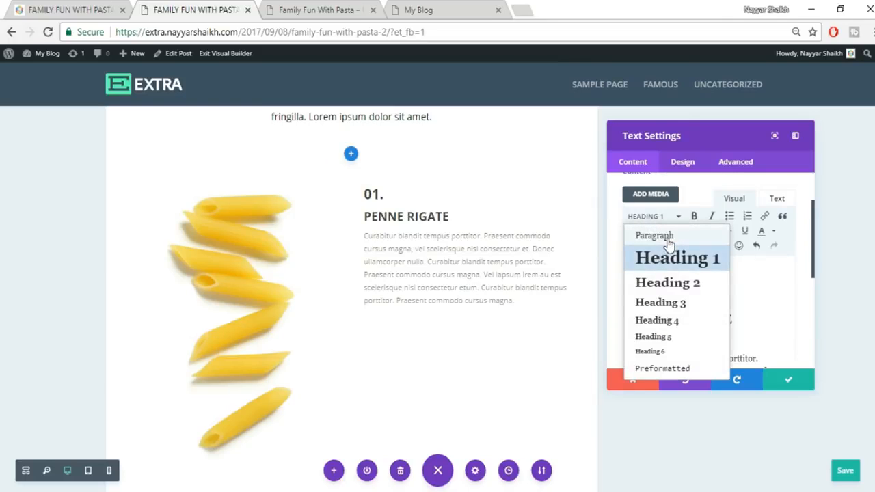
pyautogui.click(663, 240)
pyautogui.click(757, 264)
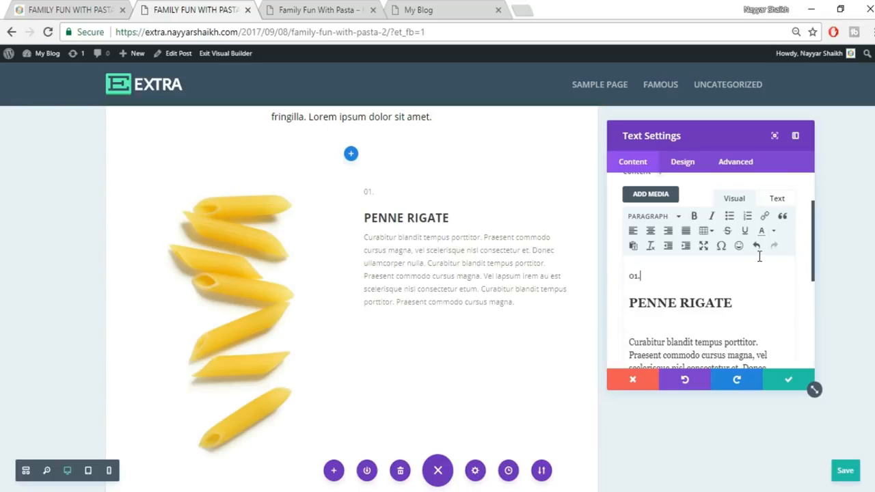
# - Inspect the module's raw HTML, then check the 01. colour on the reference post
pyautogui.click(778, 200)
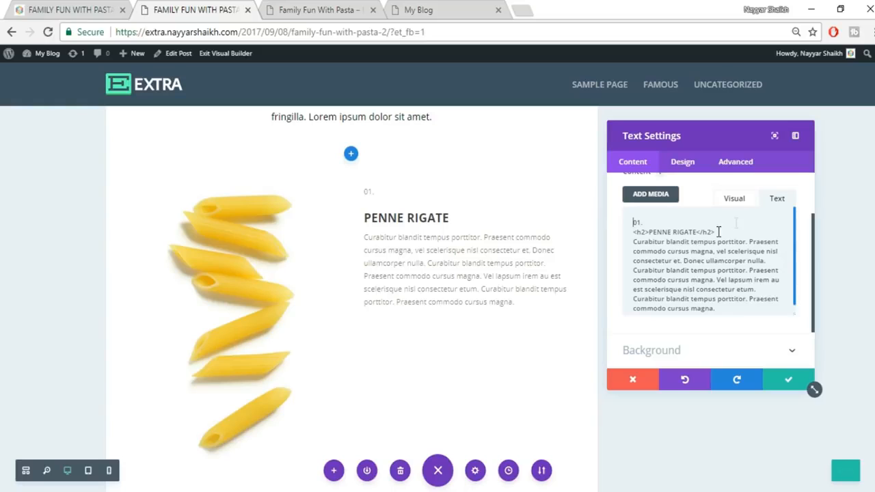
pyautogui.click(735, 205)
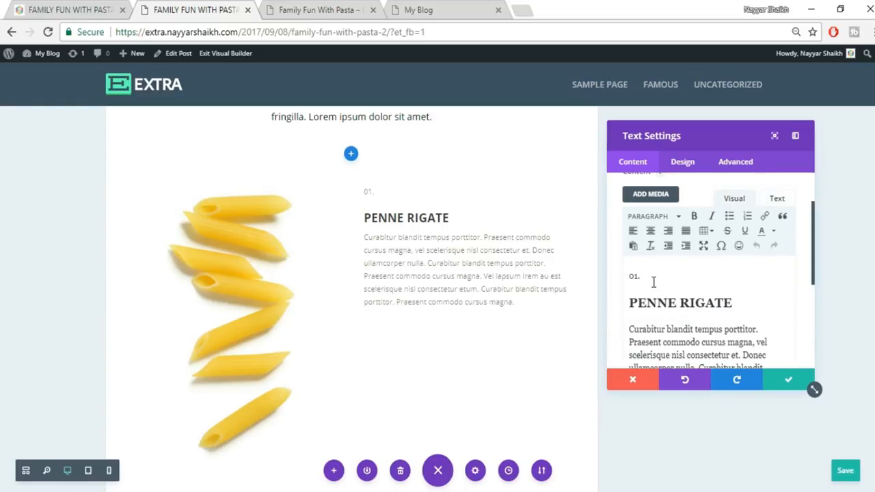
pyautogui.moveTo(645, 278); pyautogui.dragTo(620, 276)
pyautogui.click(106, 10)
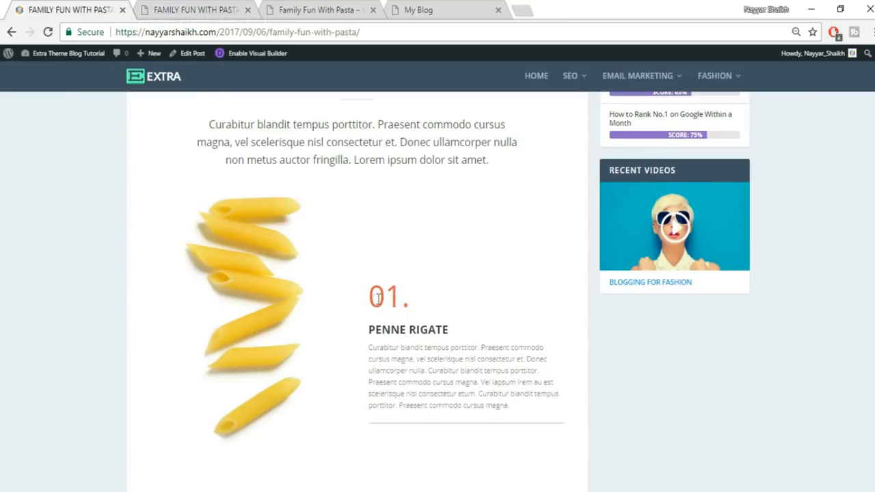
# - Colour the 01. label orange (#ff6600) with the text colour swatches
pyautogui.click(236, 11)
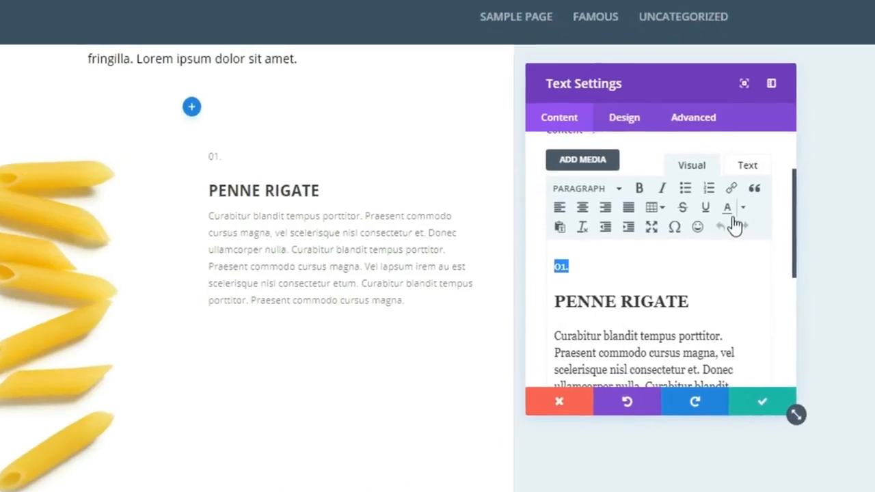
pyautogui.click(742, 207)
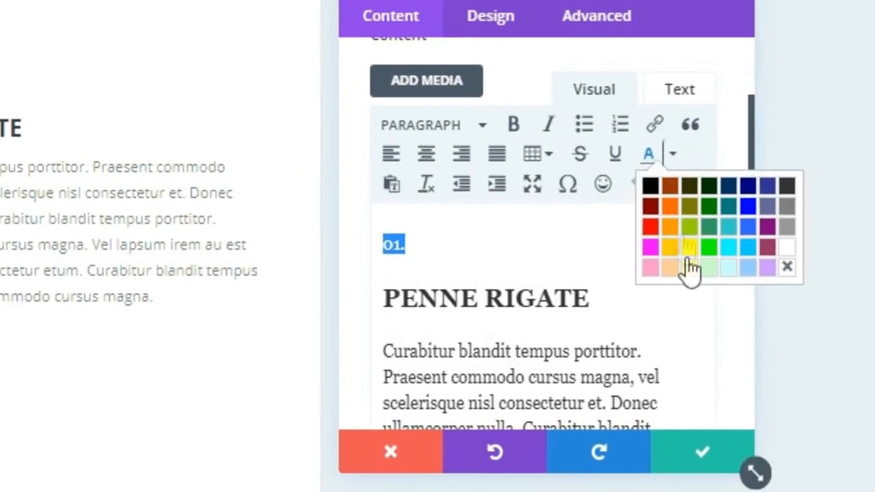
pyautogui.click(670, 205)
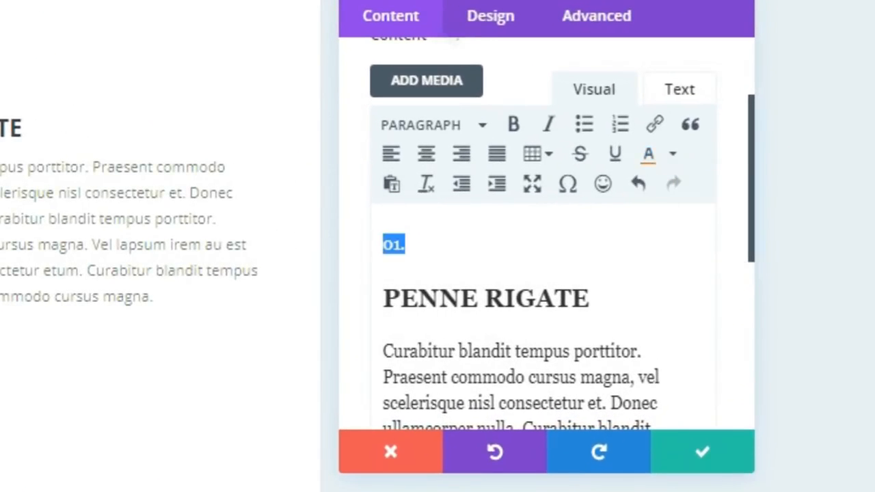
# - In the raw HTML, add font-size: 60px; to the 01. span style
pyautogui.click(697, 95)
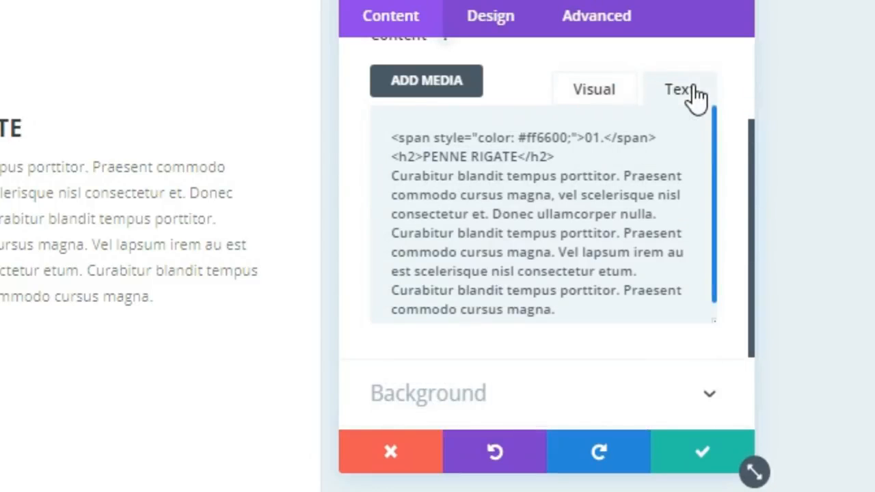
pyautogui.scroll(4, 472, 181)
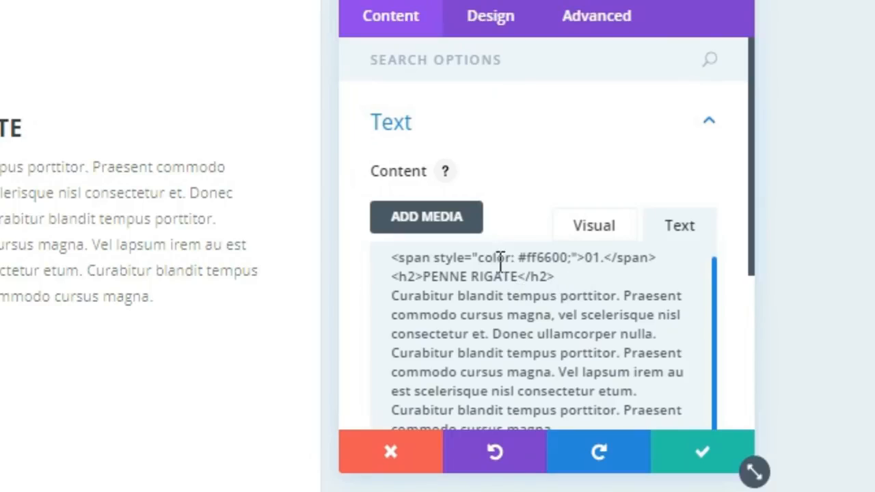
pyautogui.click(570, 259)
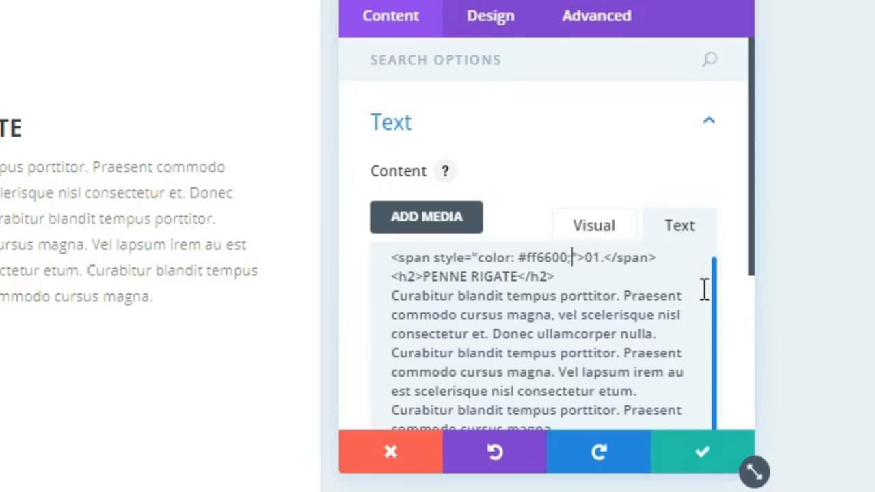
pyautogui.write('font-size: ')
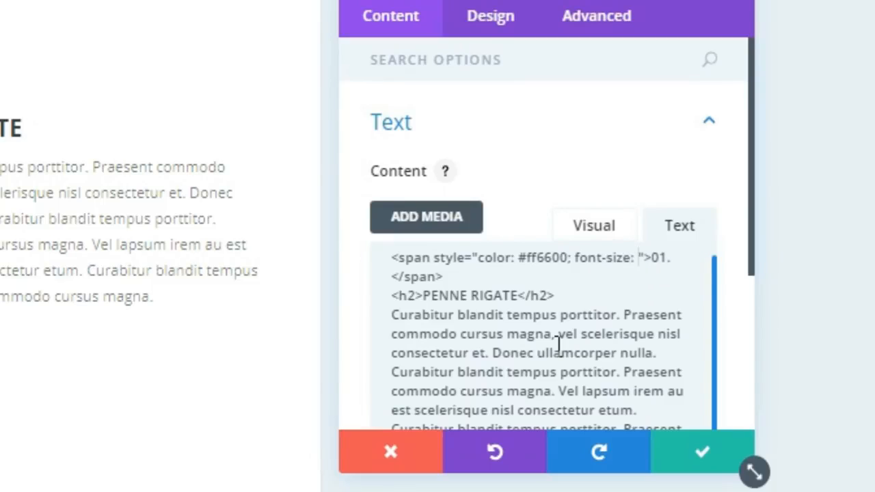
pyautogui.write('30px')
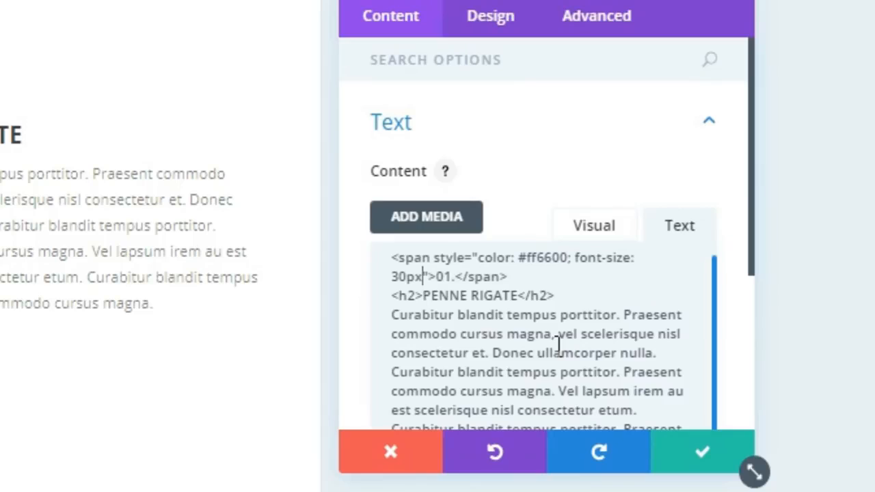
pyautogui.write(';')
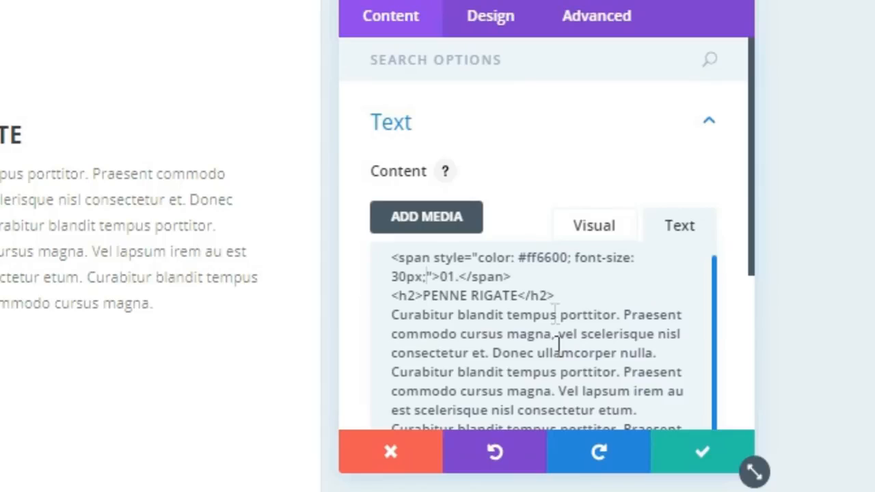
pyautogui.press('Left')
pyautogui.press('Left')
pyautogui.press('Left')
pyautogui.press('BackSpace')
pyautogui.press('BackSpace')
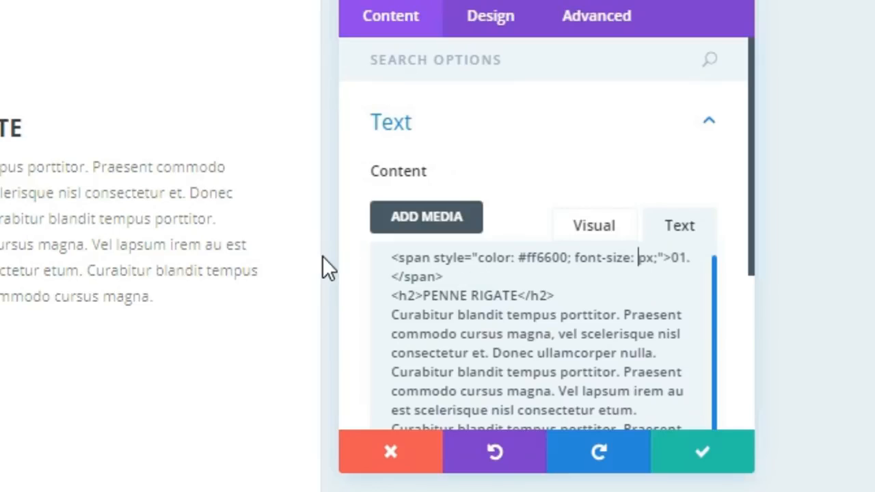
pyautogui.write('60')
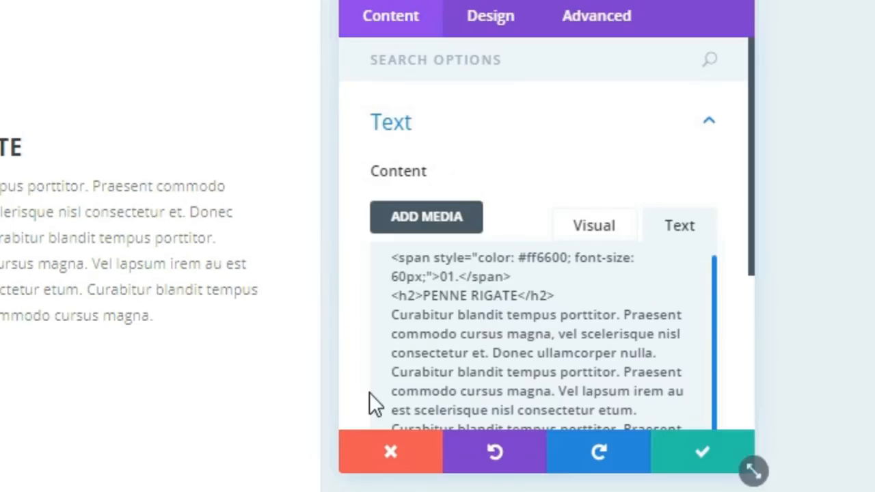
pyautogui.scroll(4, 75, 209)
pyautogui.scroll(-2, 28, 342)
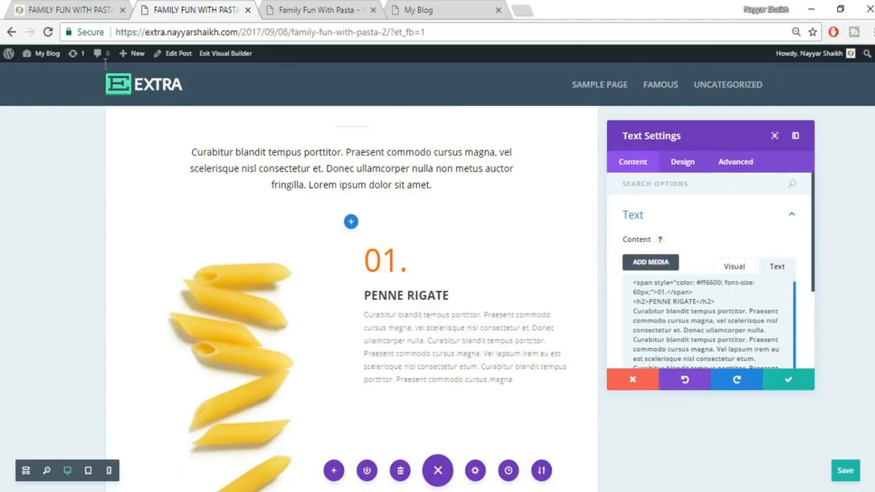
# - Save the Text module and compare the 01. label with the live pasta post
pyautogui.click(49, 9)
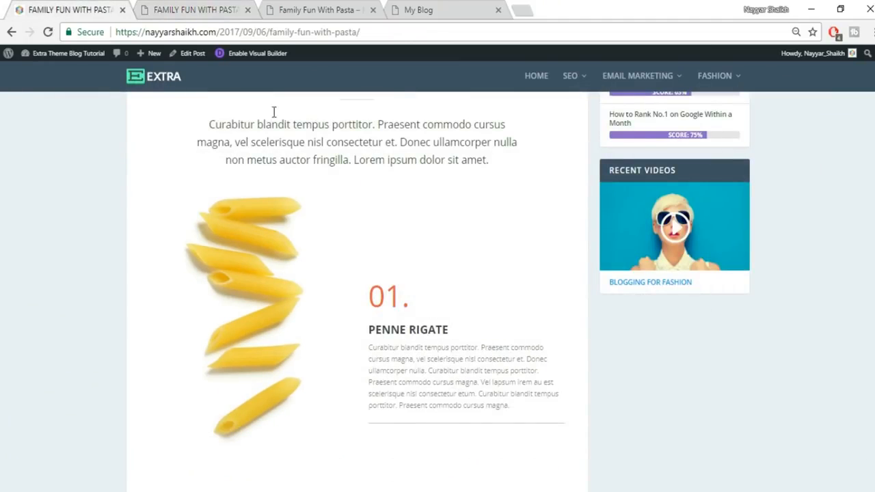
pyautogui.click(190, 8)
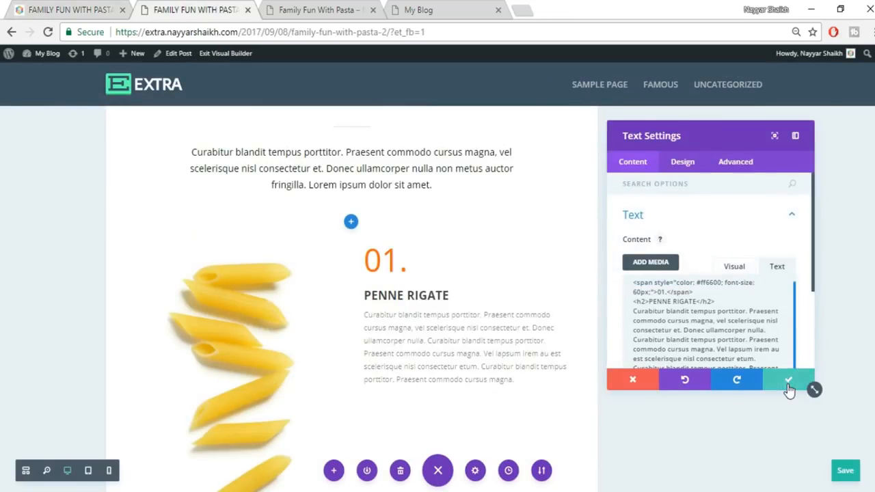
pyautogui.click(788, 382)
pyautogui.click(92, 8)
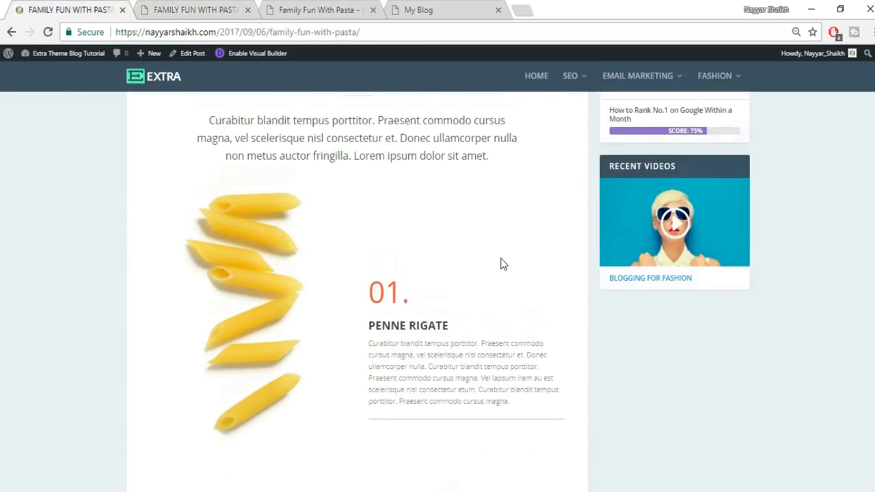
pyautogui.scroll(-2, 503, 264)
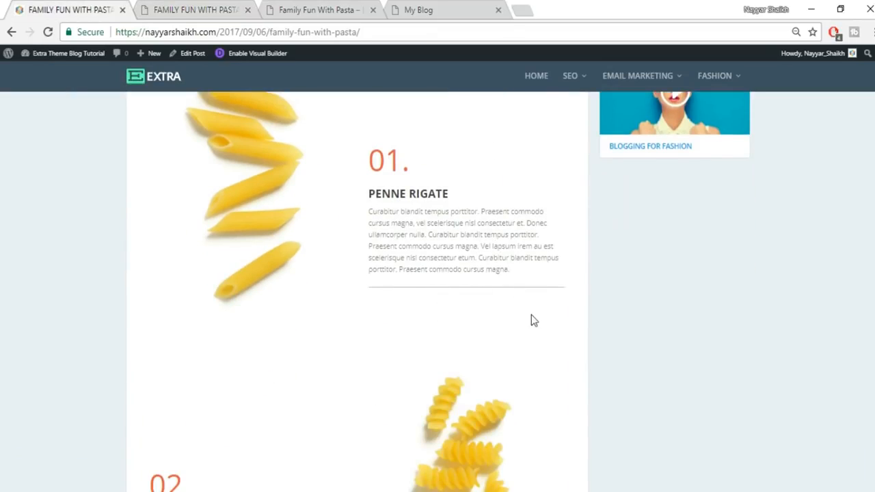
pyautogui.scroll(1, 534, 319)
pyautogui.click(192, 8)
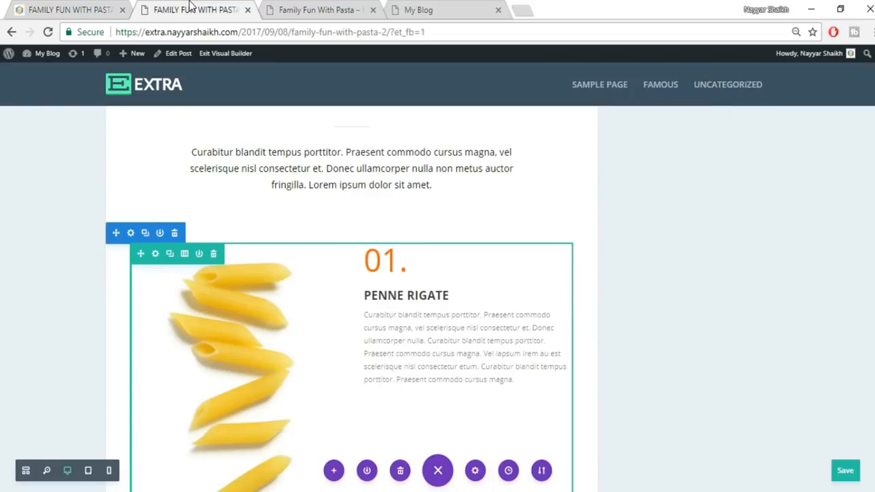
# - Insert a Divider module below the penne text module
pyautogui.scroll(-2, 566, 248)
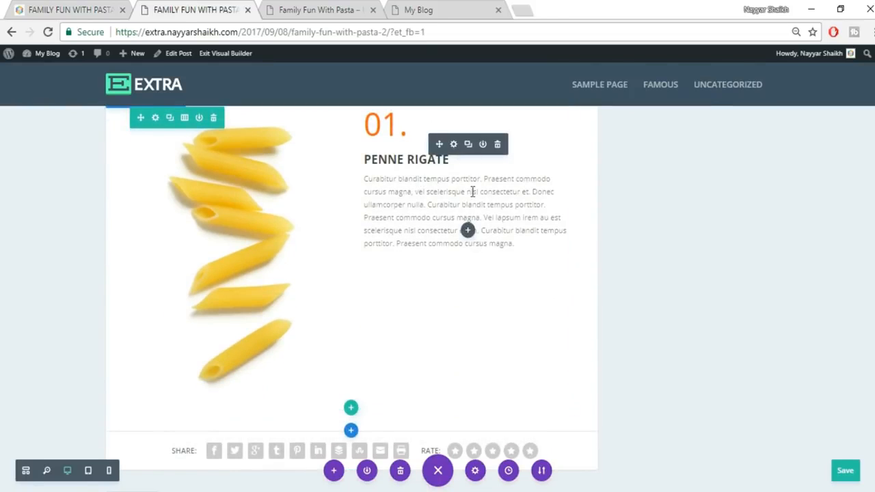
pyautogui.click(467, 230)
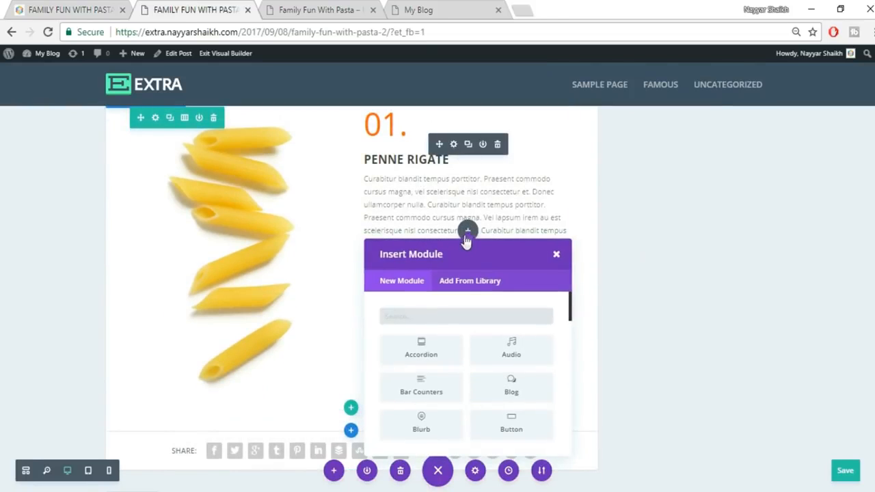
pyautogui.write('di')
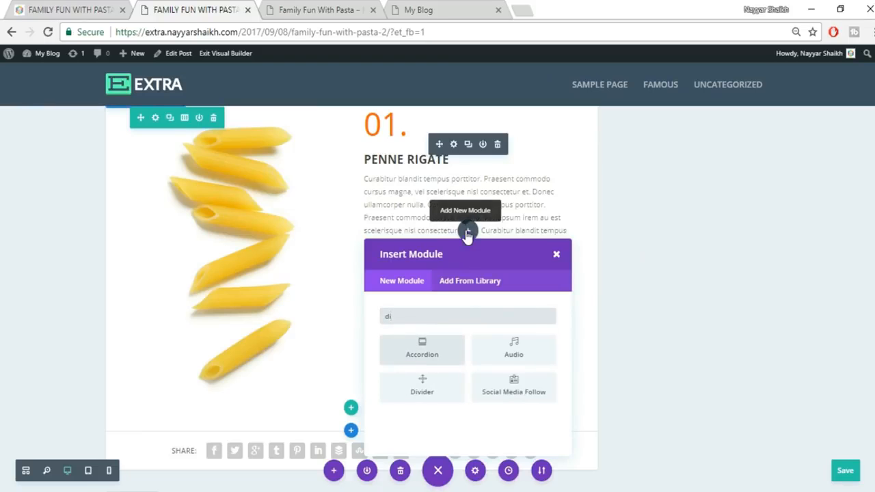
pyautogui.click(425, 388)
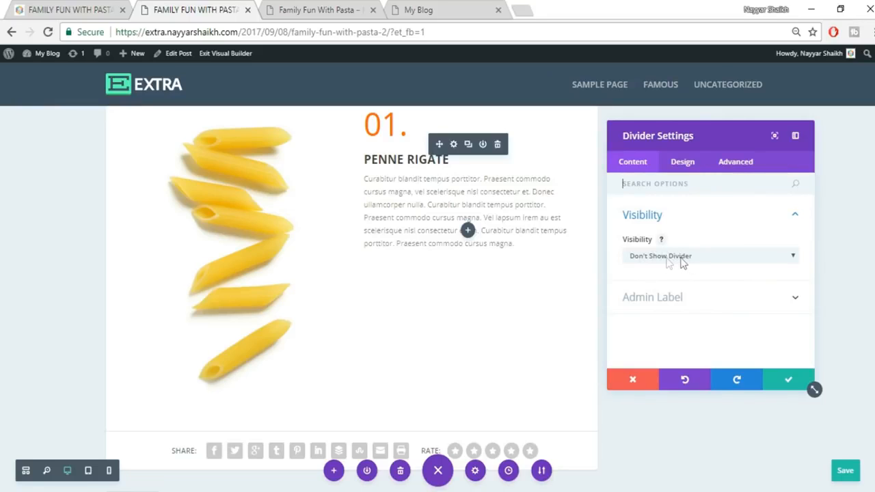
# - Set the divider to Show Divider with colour #c4c4c4 and save it
pyautogui.click(709, 265)
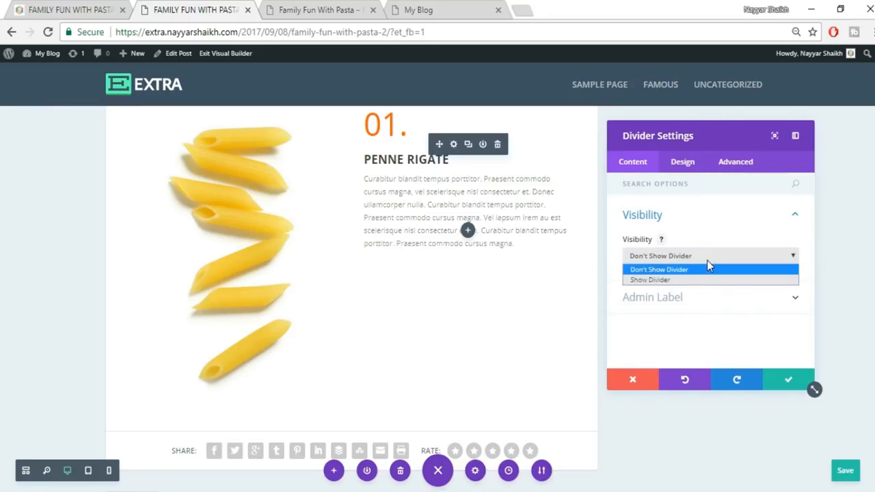
pyautogui.click(683, 278)
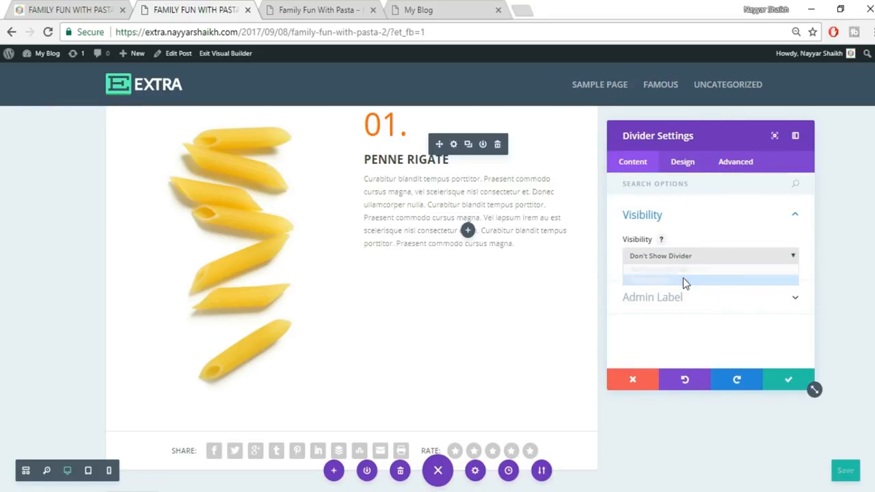
pyautogui.click(680, 162)
pyautogui.click(713, 217)
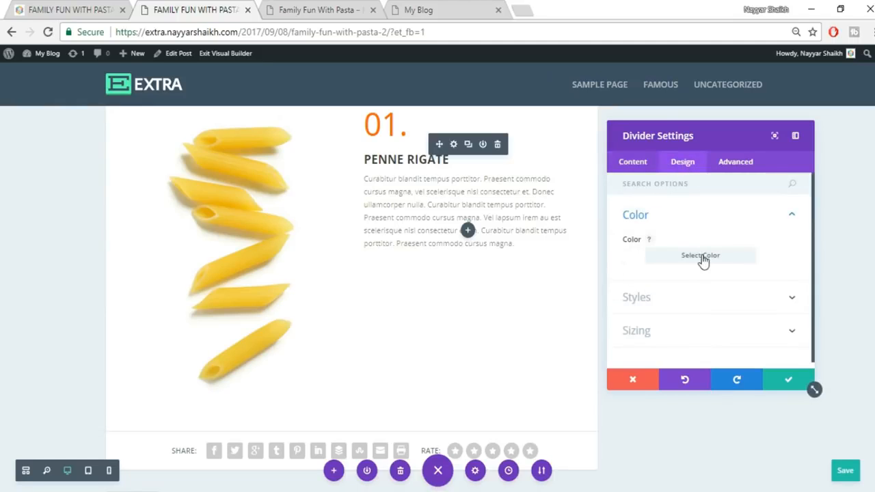
pyautogui.click(703, 258)
pyautogui.moveTo(632, 302); pyautogui.dragTo(635, 295)
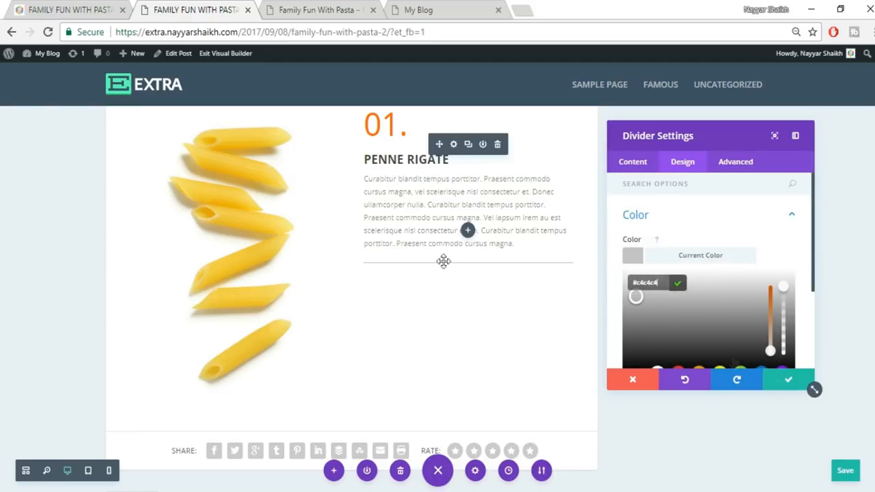
pyautogui.click(786, 383)
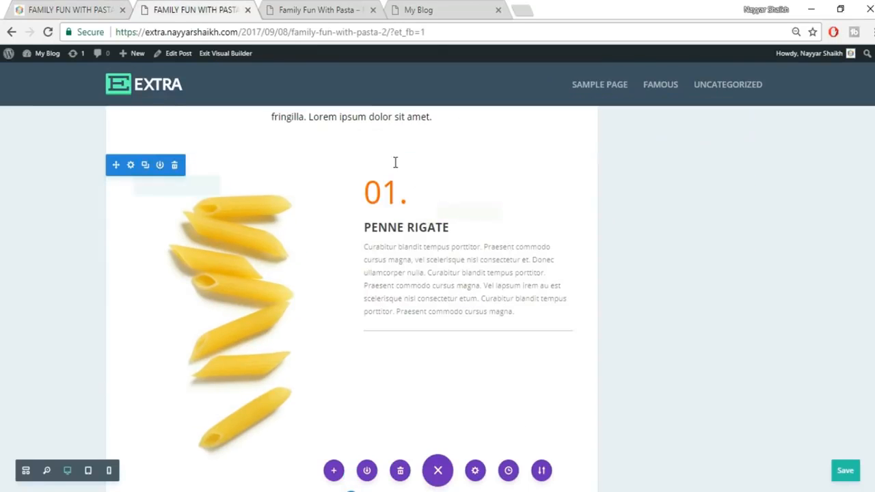
pyautogui.moveTo(401, 231)
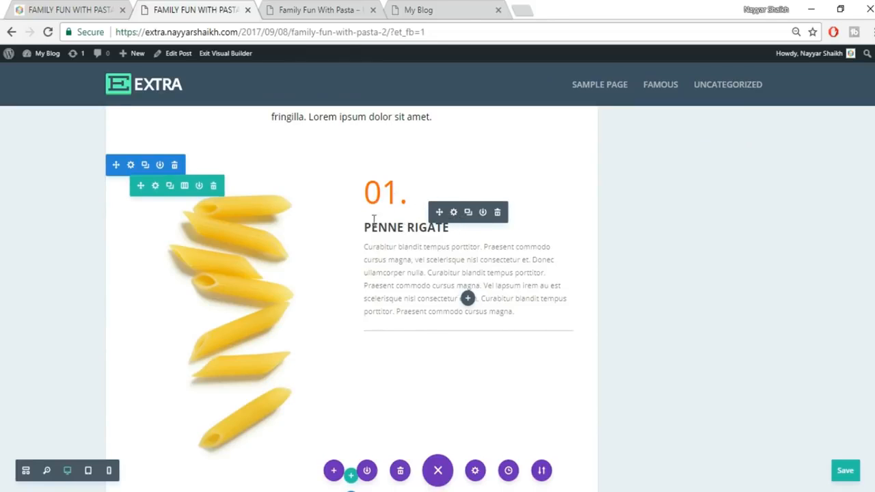
# - In the penne Text module's Design spacing, start entering a custom top padding
pyautogui.click(453, 212)
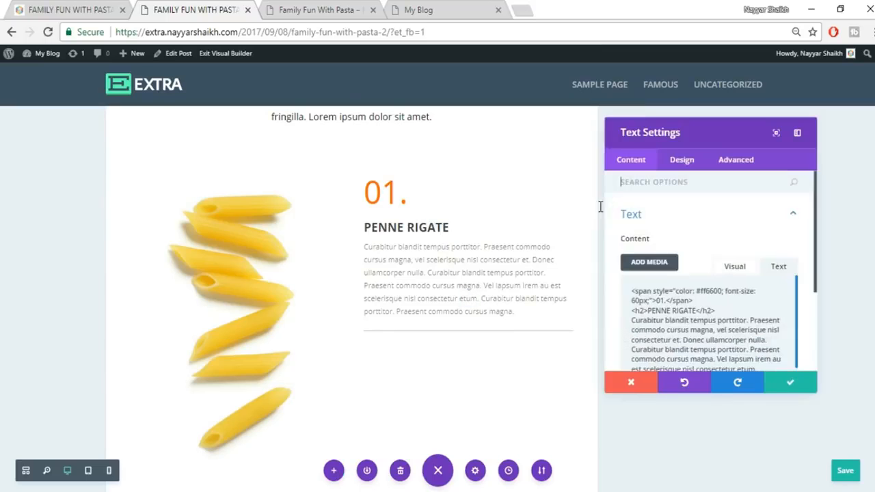
pyautogui.click(690, 166)
pyautogui.scroll(-1, 738, 346)
pyautogui.click(730, 339)
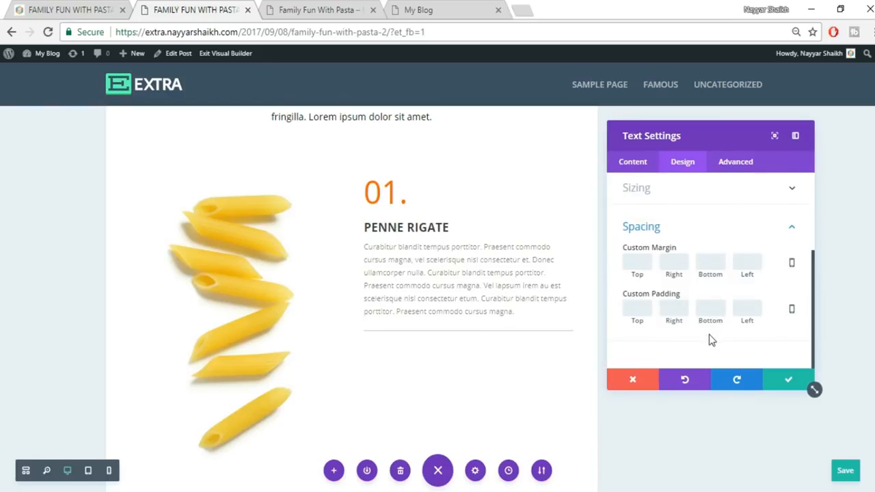
pyautogui.click(630, 309)
pyautogui.write('60')
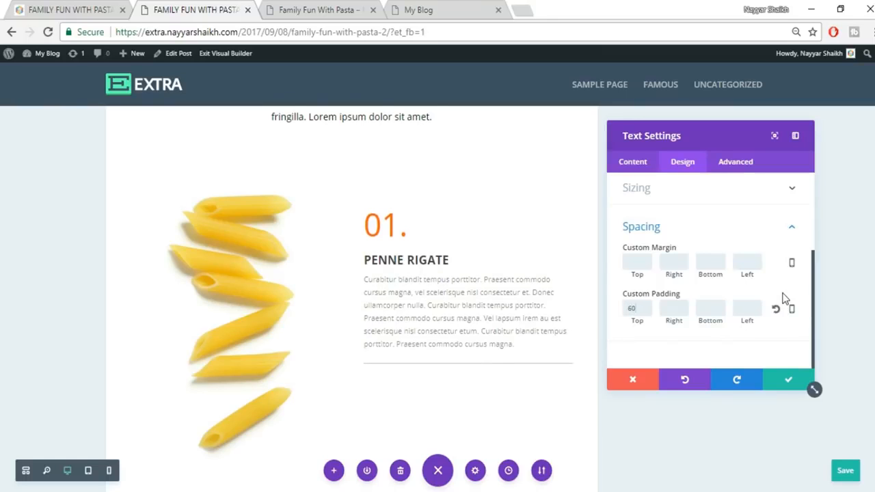
pyautogui.press('BackSpace')
pyautogui.press('BackSpace')
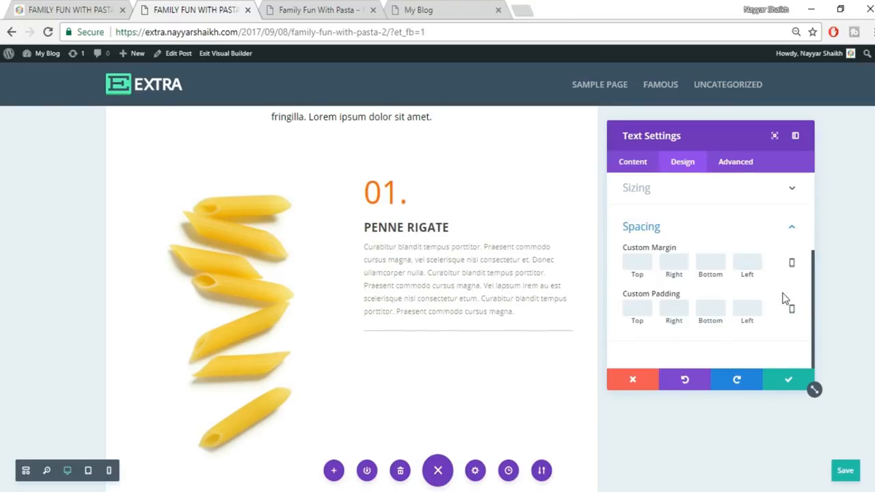
pyautogui.write('150')
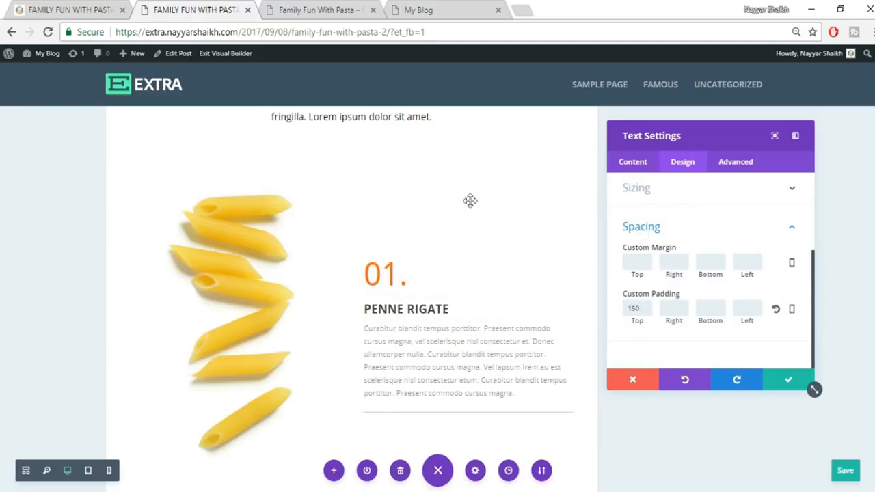
pyautogui.scroll(-2, 464, 201)
pyautogui.scroll(2, 473, 237)
# - Correct the top padding to 200px, save the Text settings, and view the reference post
pyautogui.click(92, 8)
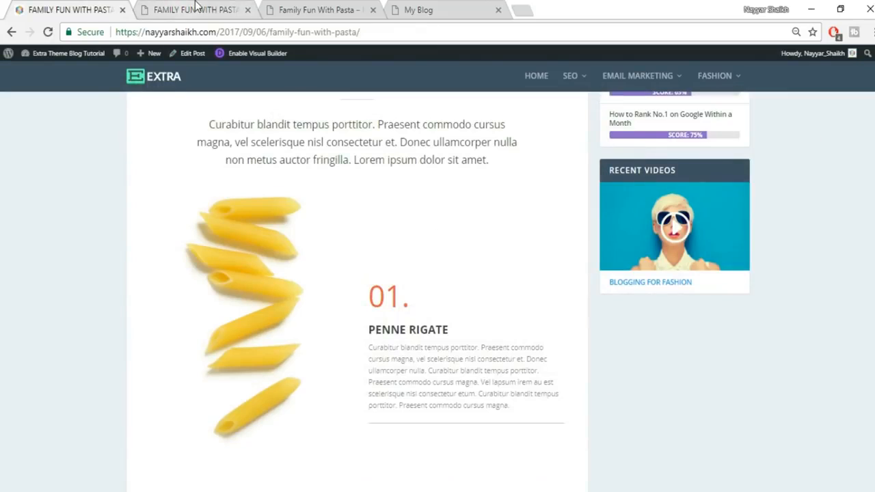
pyautogui.click(196, 8)
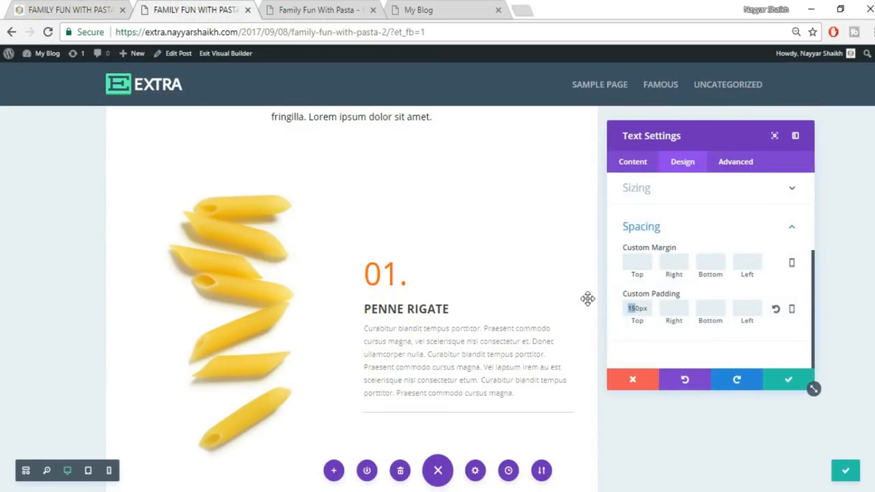
pyautogui.write('2000p')
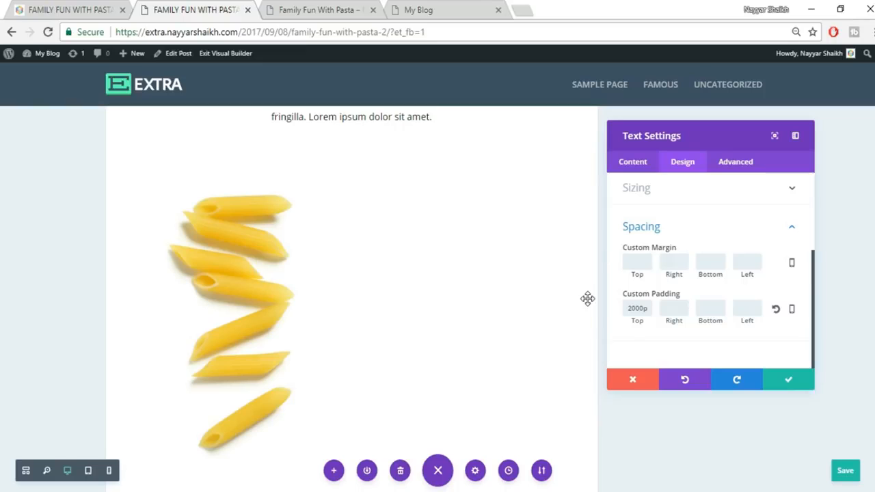
pyautogui.press('BackSpace')
pyautogui.scroll(-1, 594, 295)
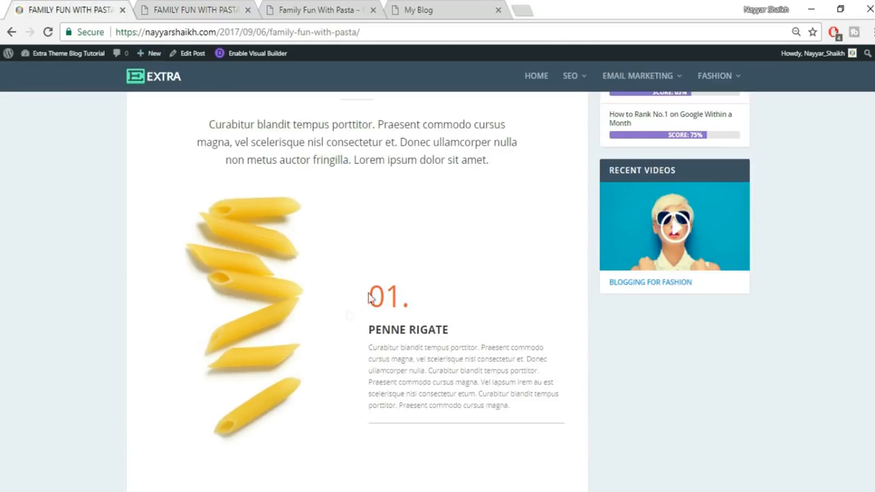
pyautogui.click(157, 11)
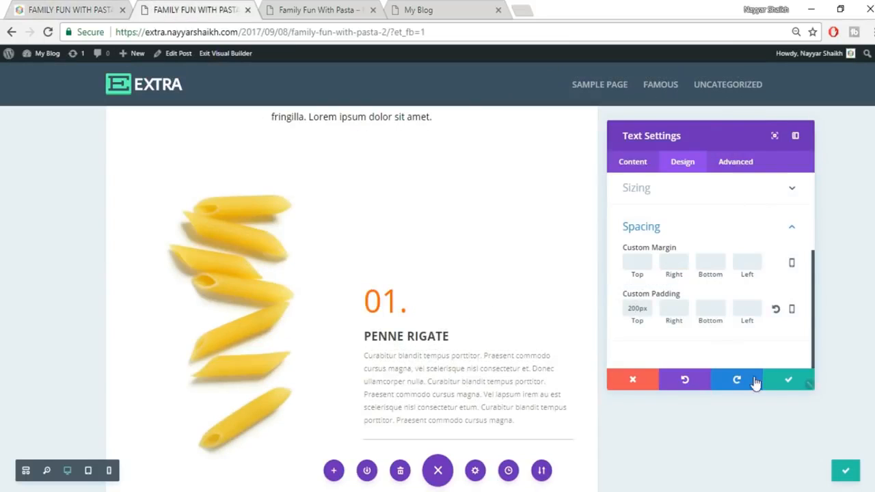
pyautogui.click(789, 379)
pyautogui.scroll(1, 746, 382)
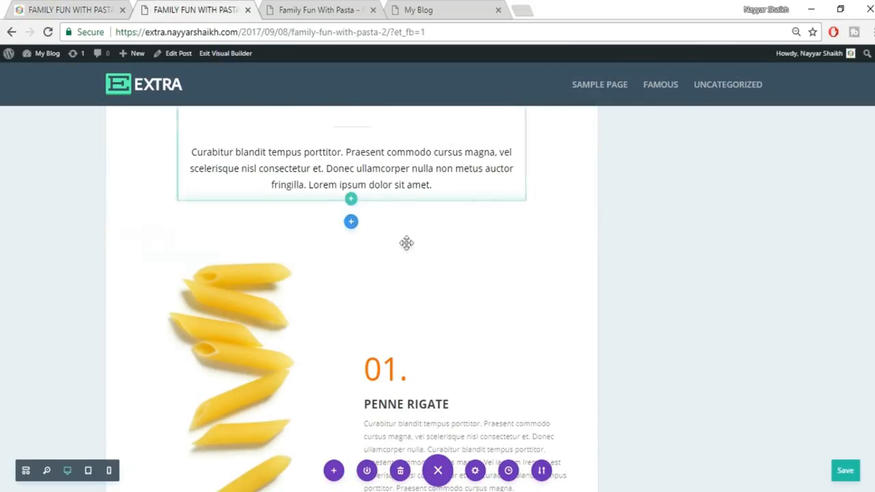
pyautogui.click(92, 6)
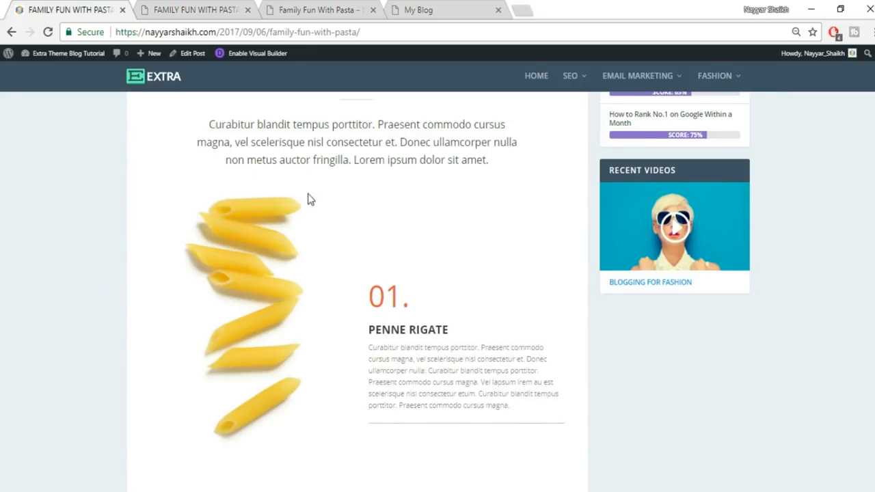
# - Drag the section's bottom padding and the penne row's top padding to zero
pyautogui.click(199, 13)
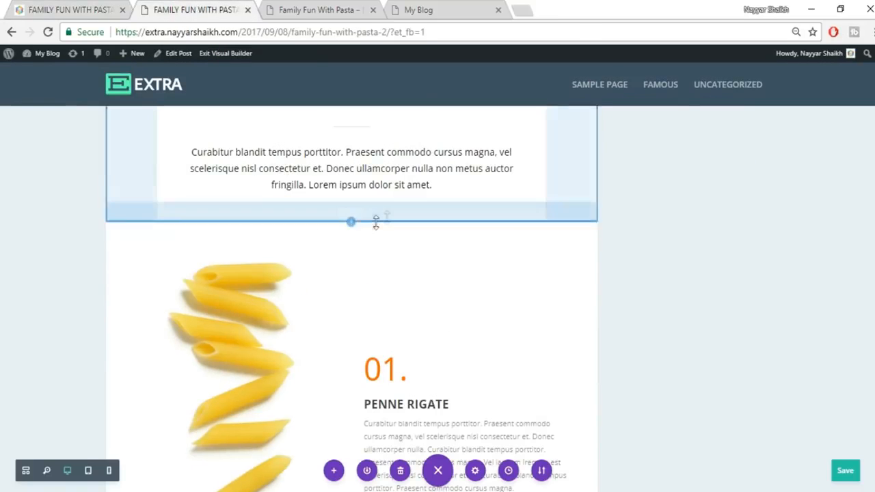
pyautogui.moveTo(391, 216); pyautogui.dragTo(395, 151)
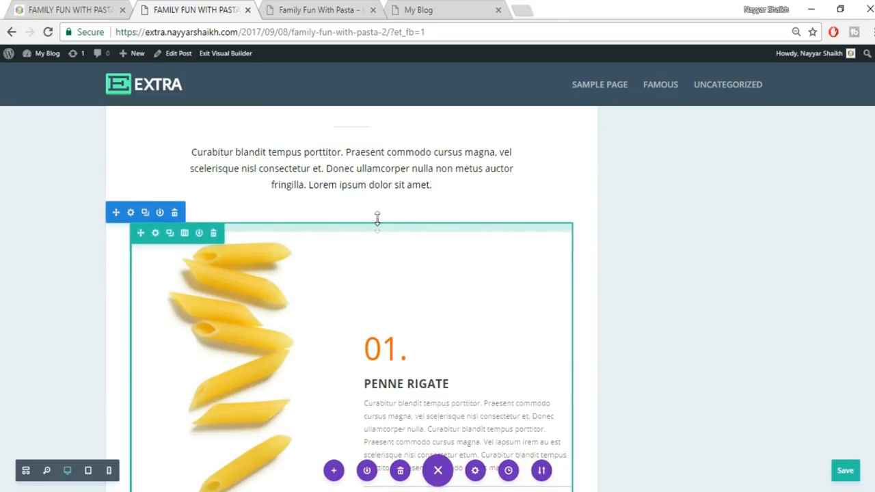
pyautogui.moveTo(382, 187); pyautogui.dragTo(384, 180)
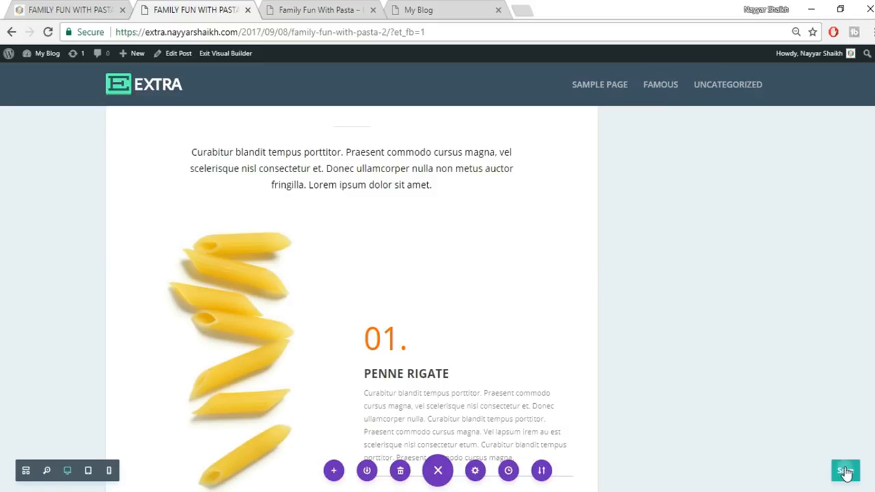
pyautogui.scroll(-3, 694, 320)
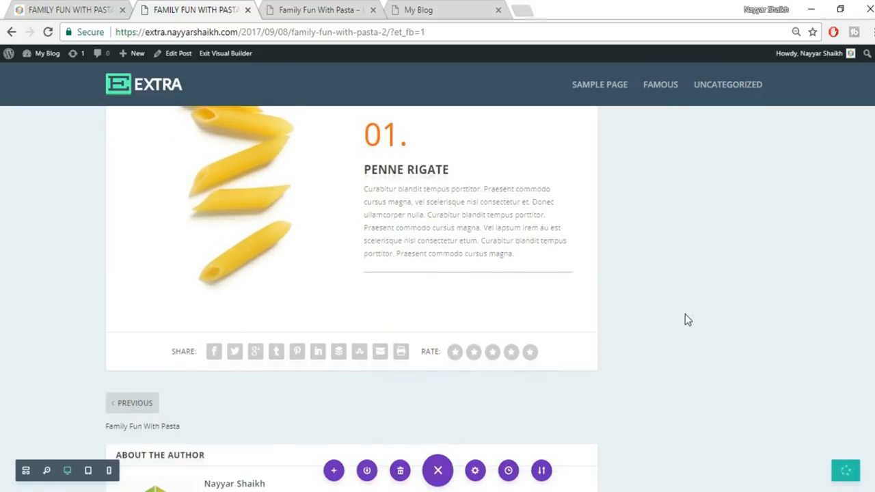
# - Check the Fusilli row on the reference post before returning to the builder
pyautogui.click(43, 6)
pyautogui.scroll(-3, 568, 295)
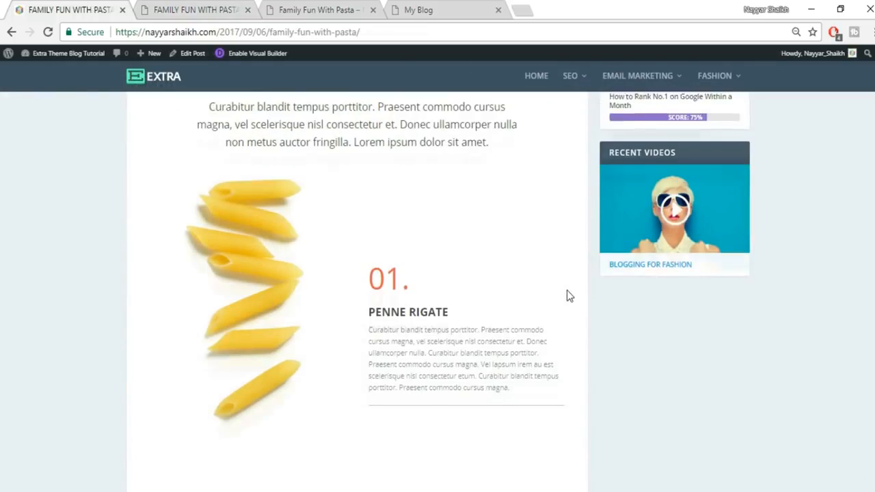
pyautogui.scroll(-2, 568, 294)
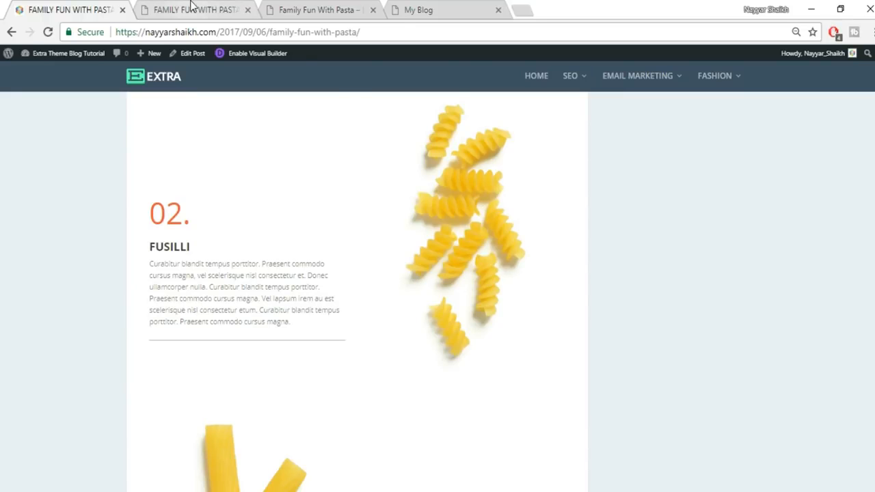
pyautogui.click(192, 8)
pyautogui.scroll(2, 609, 295)
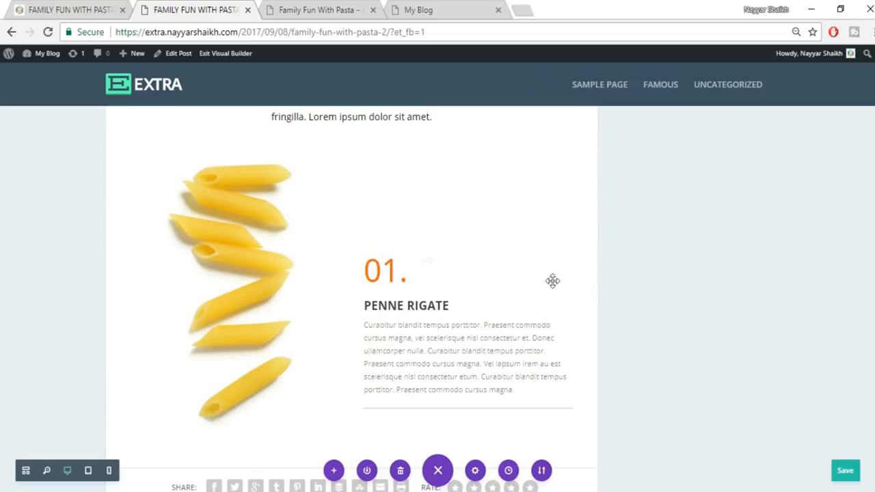
pyautogui.moveTo(303, 191)
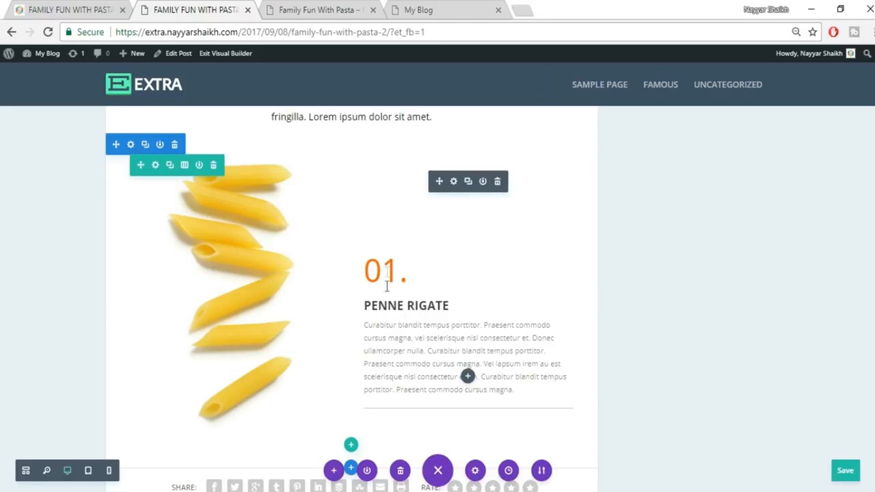
# - Duplicate the penne row below itself
pyautogui.click(171, 173)
pyautogui.scroll(-3, 693, 312)
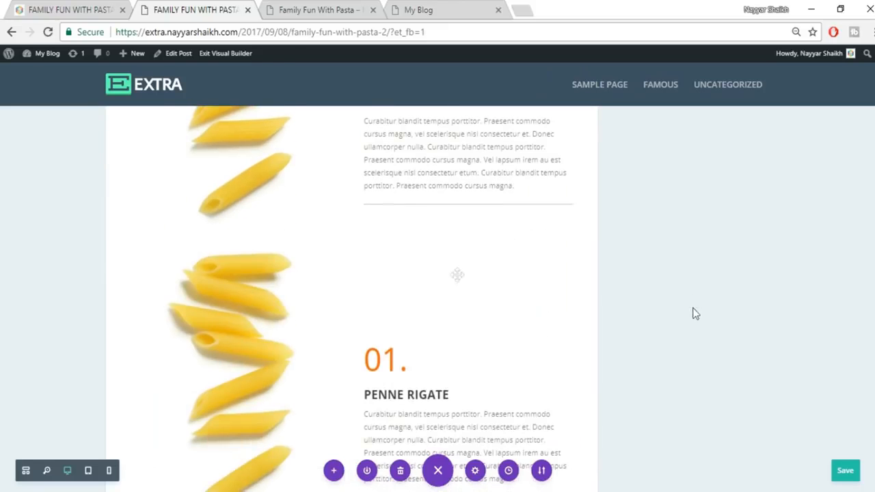
pyautogui.scroll(2, 430, 373)
pyautogui.scroll(-2, 429, 373)
pyautogui.scroll(-3, 264, 278)
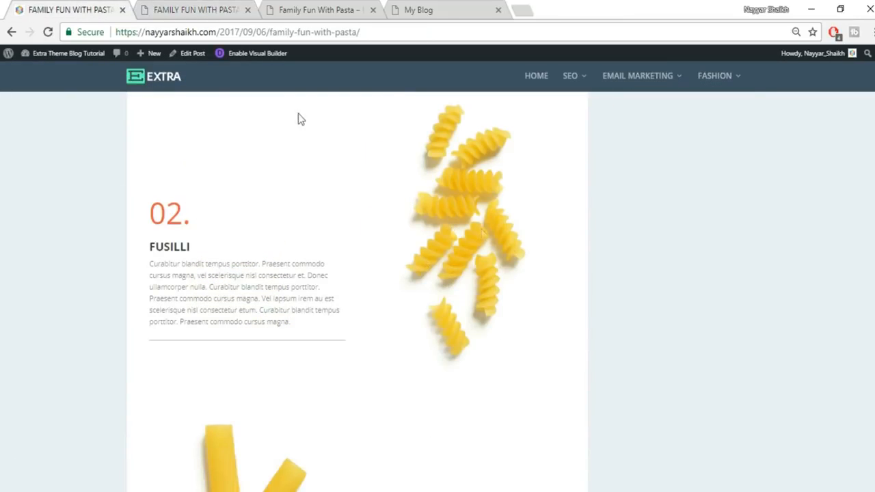
# - Move the copy's image to the right column and its text and divider to the left
pyautogui.click(245, 5)
pyautogui.moveTo(311, 244); pyautogui.dragTo(492, 268)
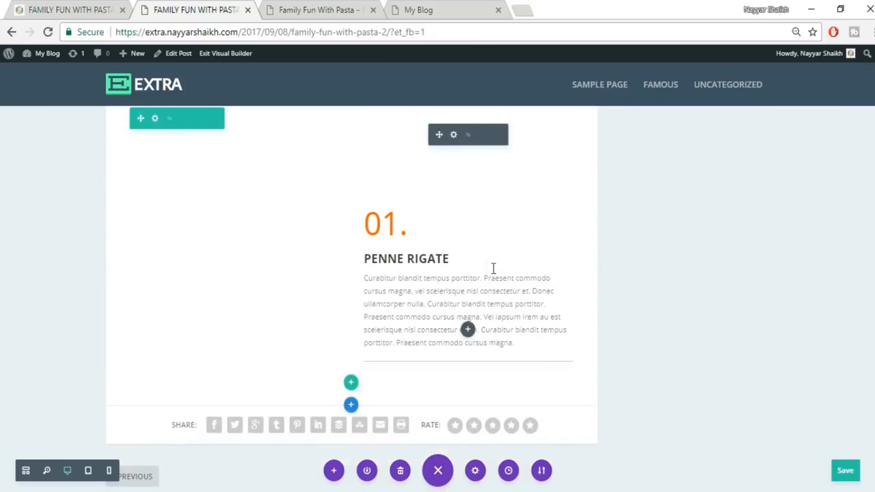
pyautogui.scroll(-1, 472, 404)
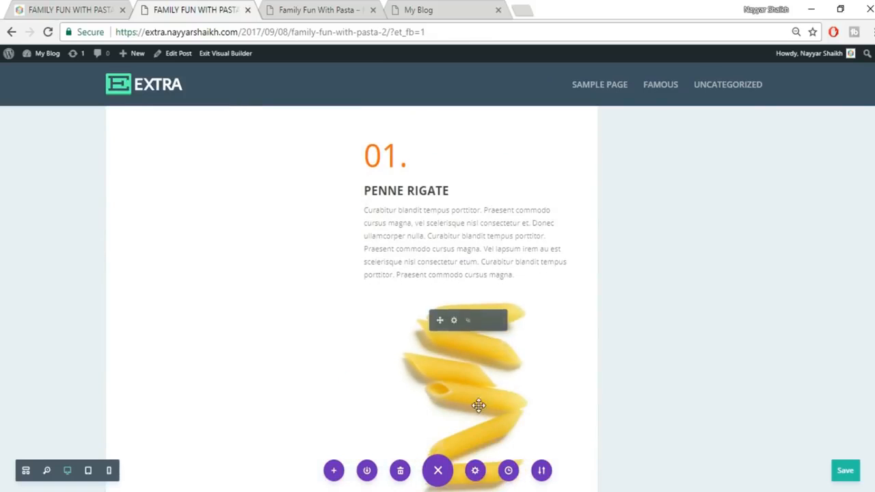
pyautogui.scroll(1, 468, 380)
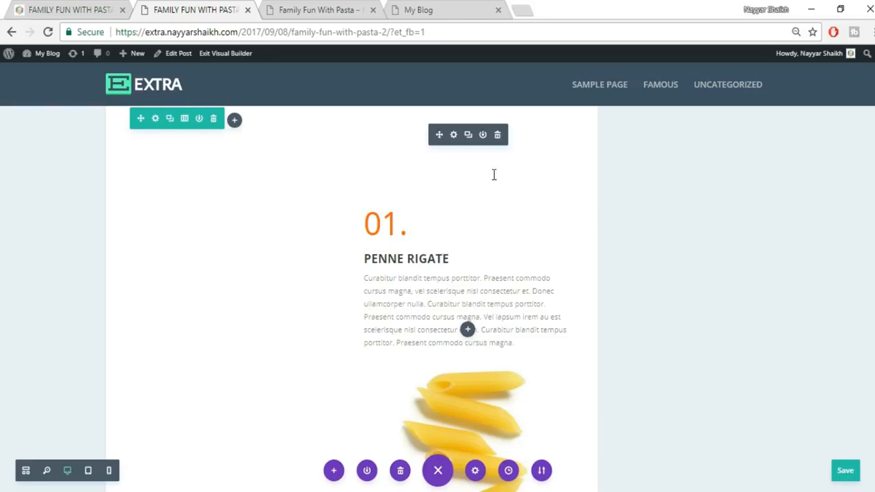
pyautogui.moveTo(441, 135); pyautogui.dragTo(241, 198)
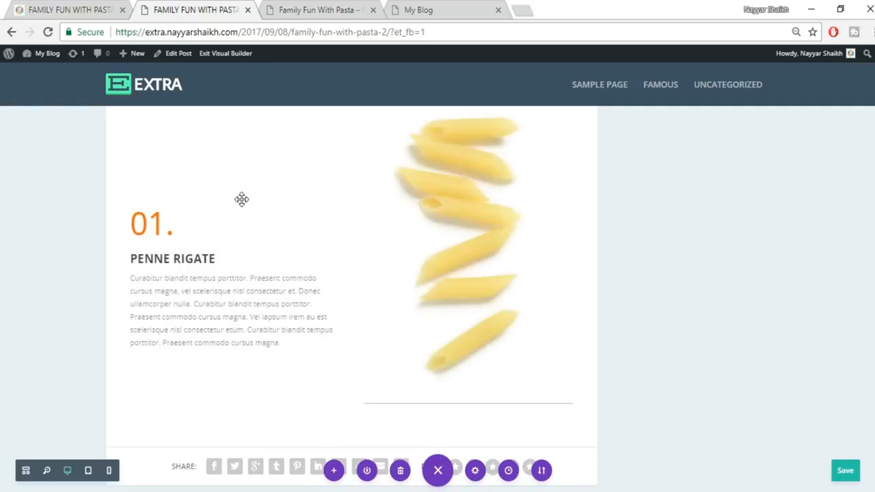
pyautogui.moveTo(436, 370); pyautogui.dragTo(276, 360)
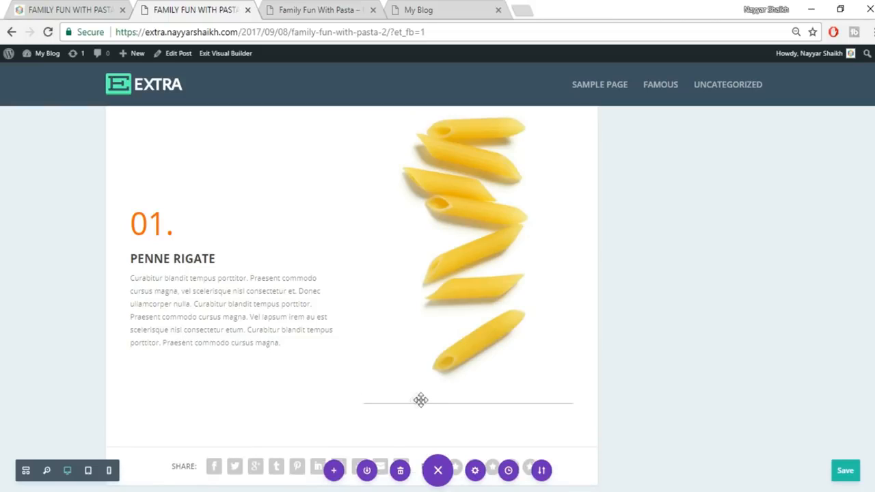
pyautogui.moveTo(385, 405); pyautogui.dragTo(200, 339)
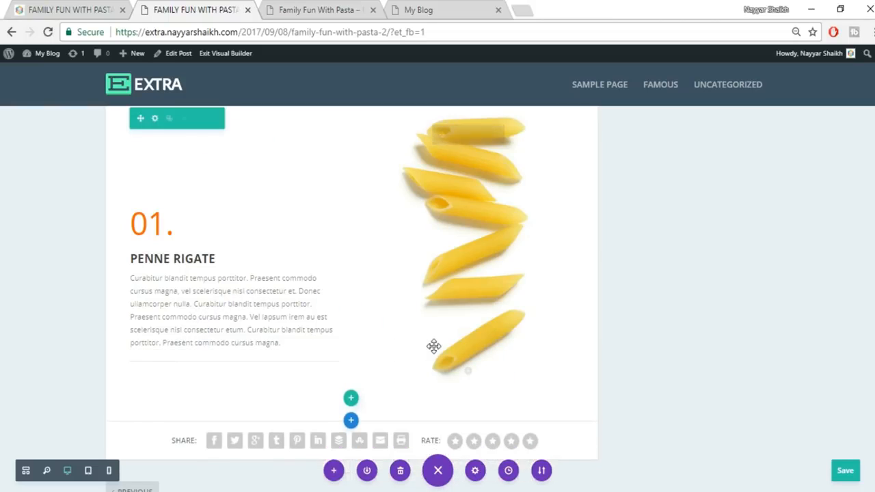
pyautogui.scroll(1, 607, 274)
pyautogui.scroll(-3, 608, 276)
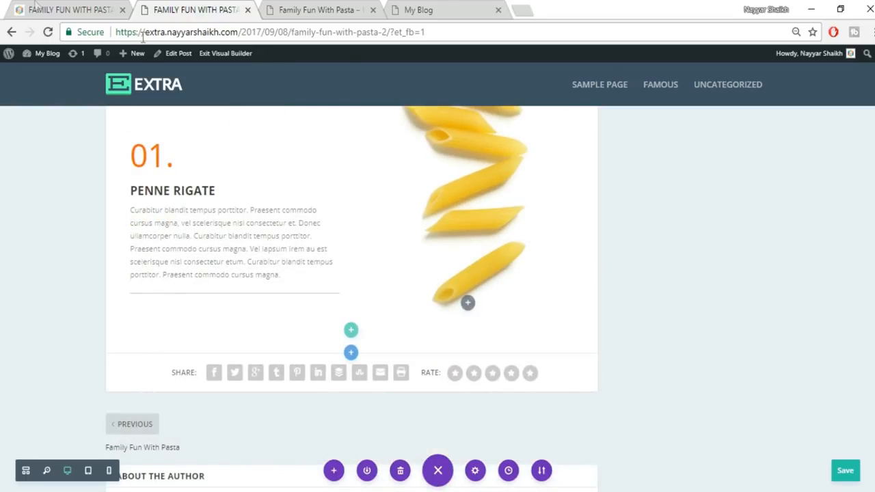
# - Change the copied row's label from 01. to 02
pyautogui.click(37, 8)
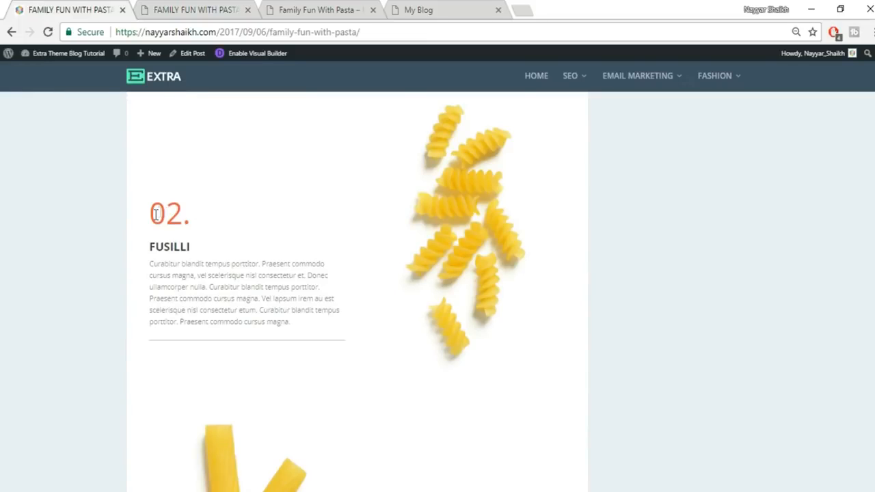
pyautogui.click(159, 9)
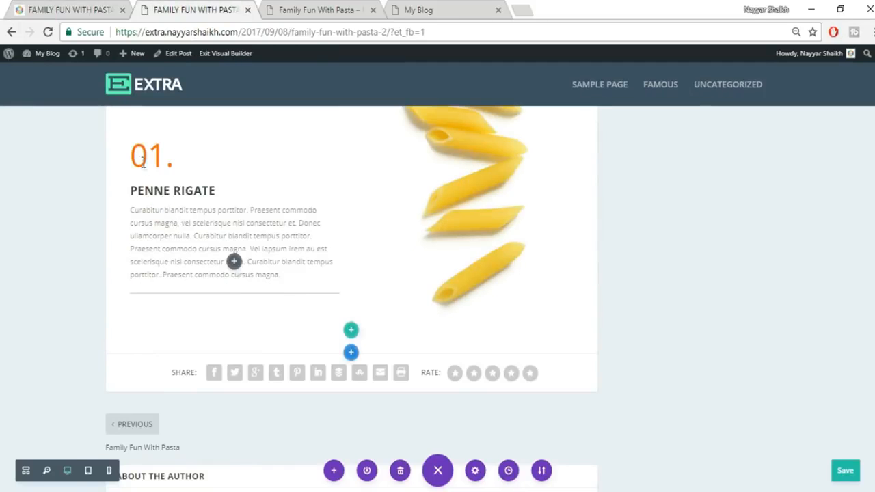
pyautogui.moveTo(161, 155); pyautogui.dragTo(150, 156)
pyautogui.write('2')
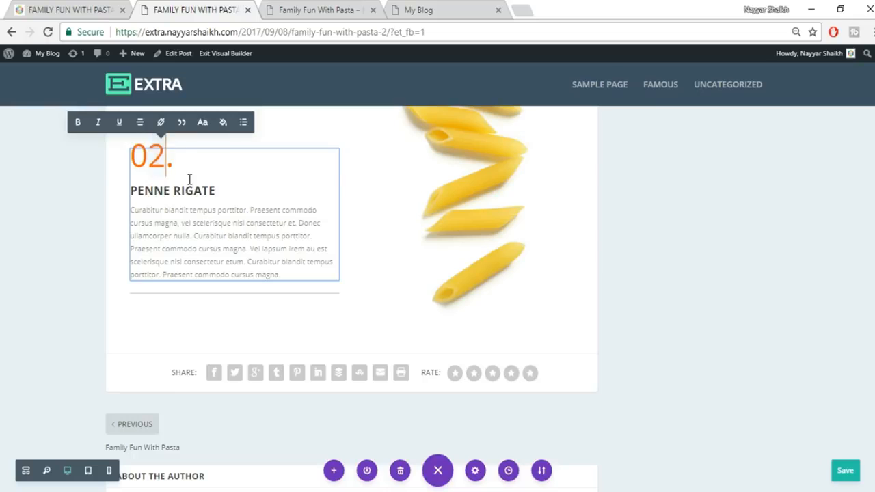
# - Replace the heading PENNE RIGATE with FUSILLI copied from the reference post
pyautogui.click(77, 7)
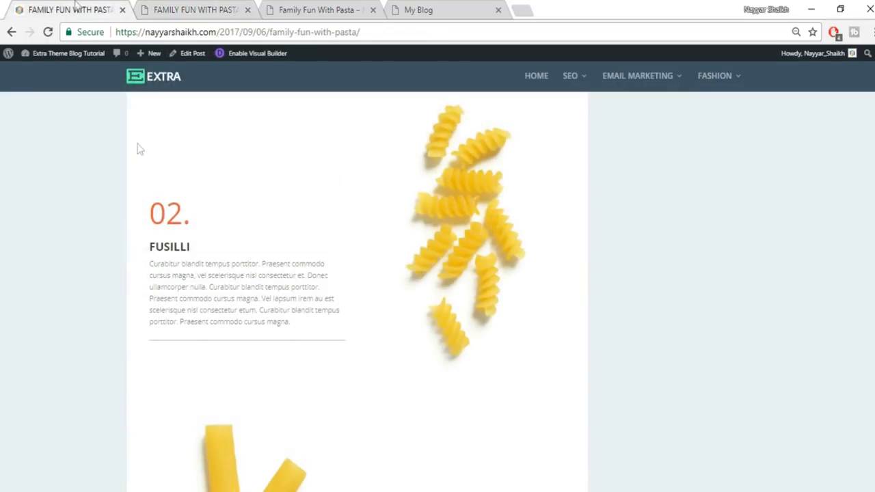
pyautogui.doubleClick(173, 250)
pyautogui.hotkey('ctrl', 'c')
pyautogui.click(181, 7)
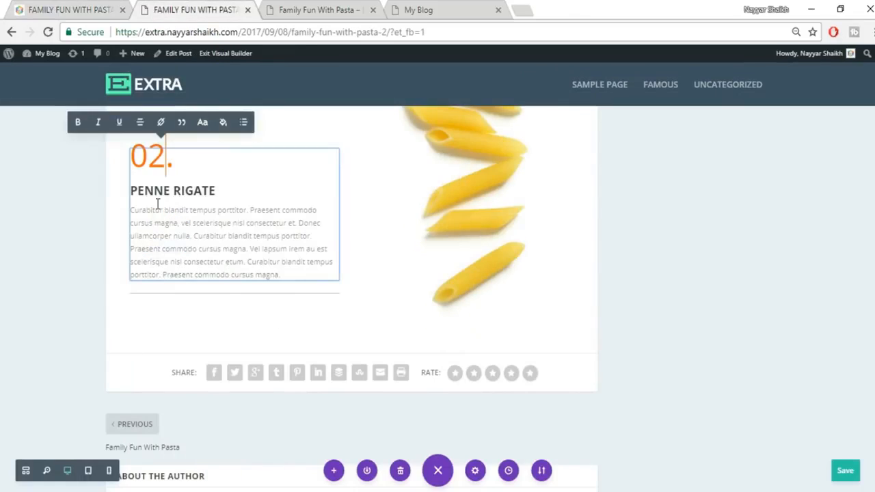
pyautogui.moveTo(137, 190); pyautogui.dragTo(212, 191)
pyautogui.hotkey('ctrl', 'v')
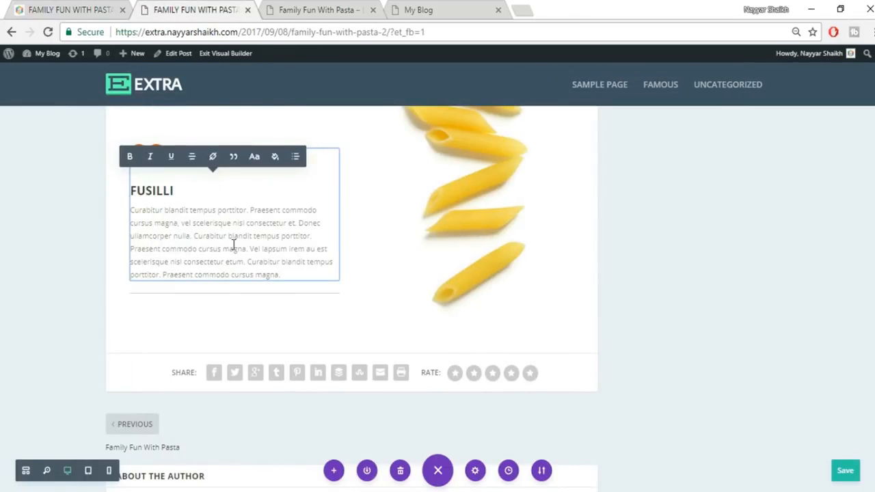
pyautogui.click(747, 321)
pyautogui.scroll(2, 748, 322)
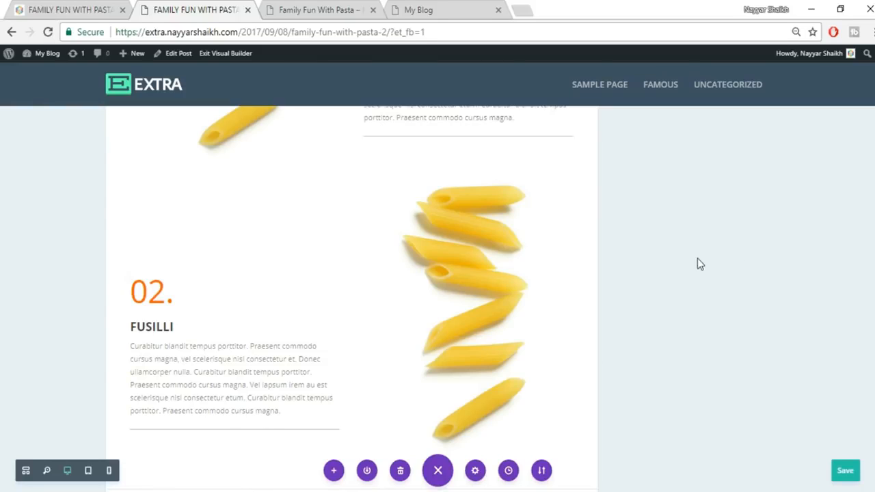
# - Upload pasta_02.jpg and set it as the 02. FUSILLI row's image in place of penne
pyautogui.moveTo(478, 289)
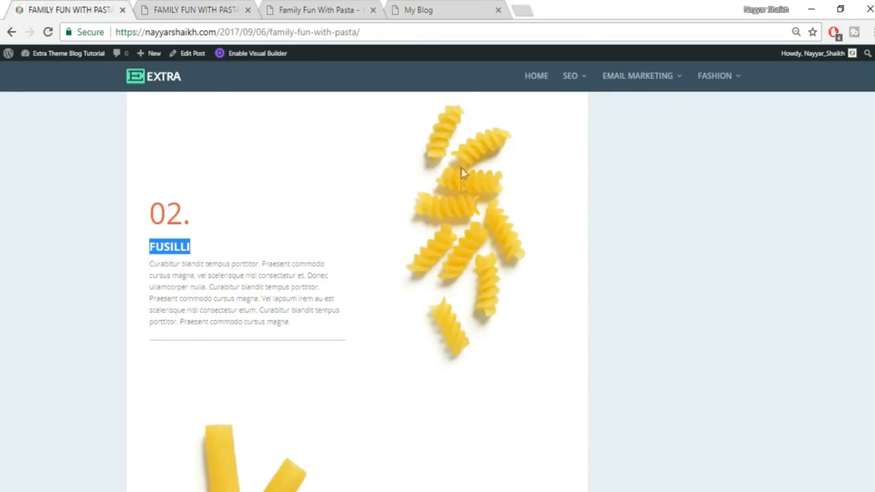
pyautogui.click(188, 8)
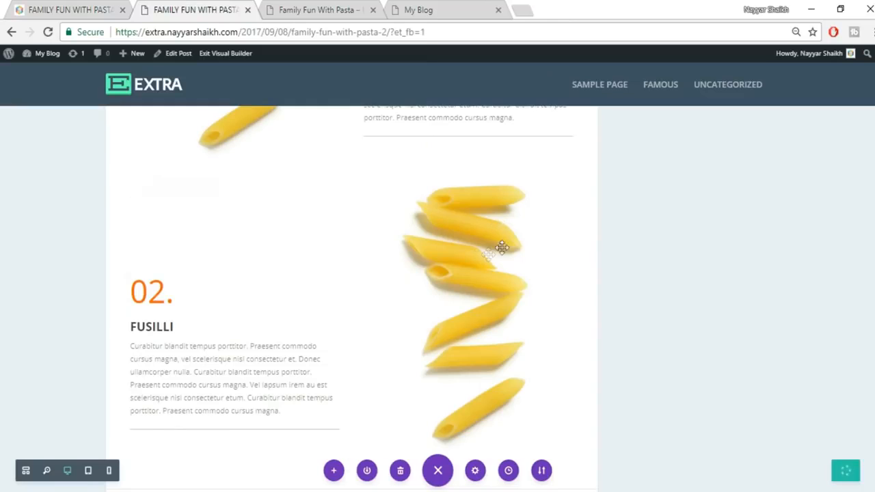
pyautogui.moveTo(464, 216)
pyautogui.click(453, 203)
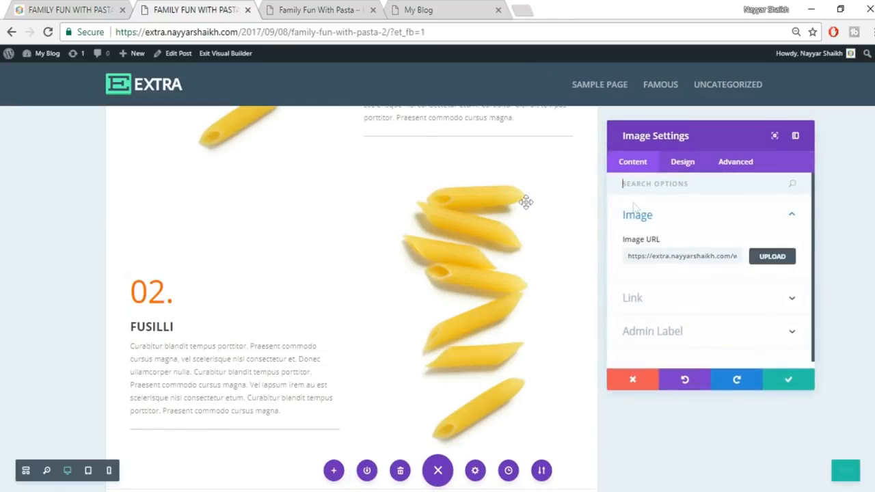
pyautogui.click(773, 257)
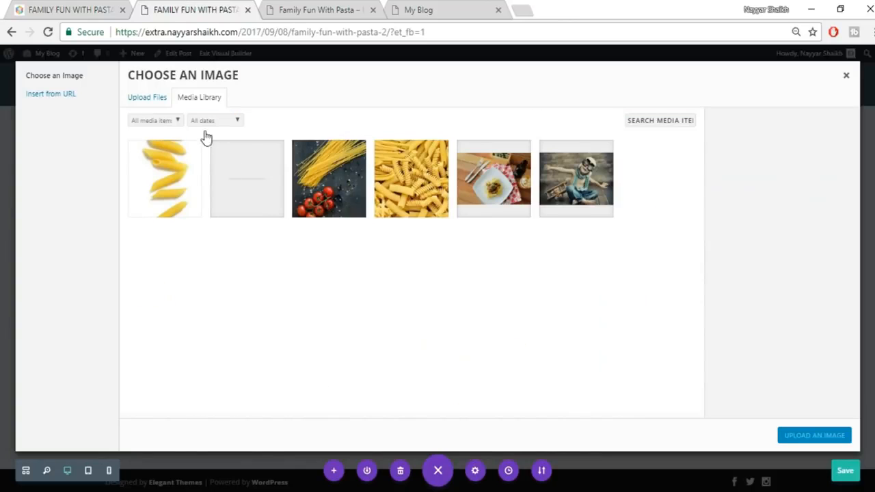
pyautogui.click(156, 99)
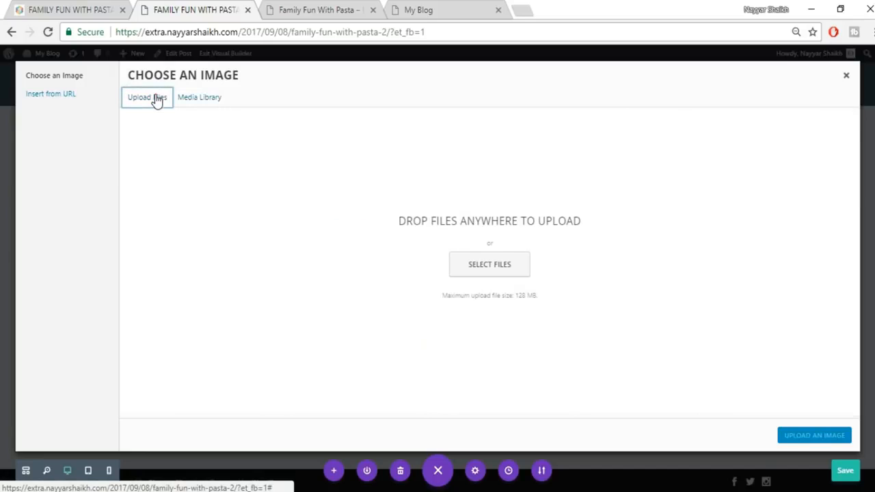
pyautogui.click(497, 264)
pyautogui.scroll(-3, 625, 381)
pyautogui.click(525, 297)
pyautogui.click(775, 475)
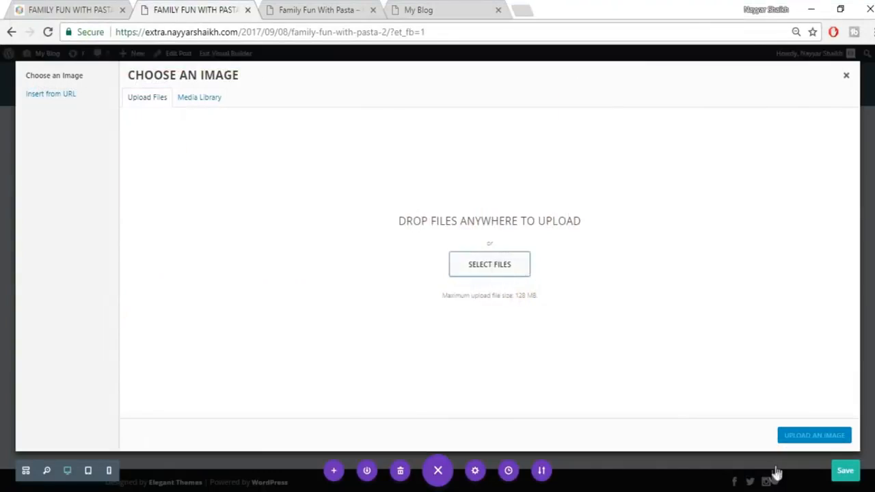
pyautogui.click(800, 443)
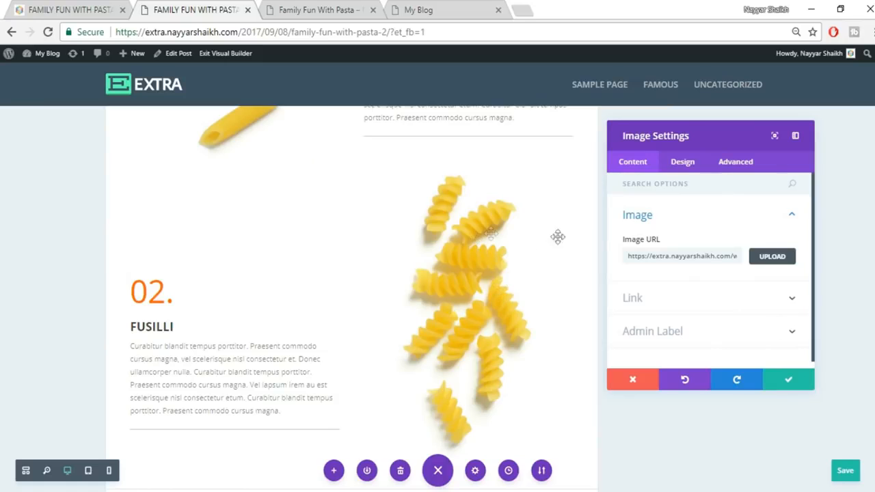
pyautogui.click(782, 386)
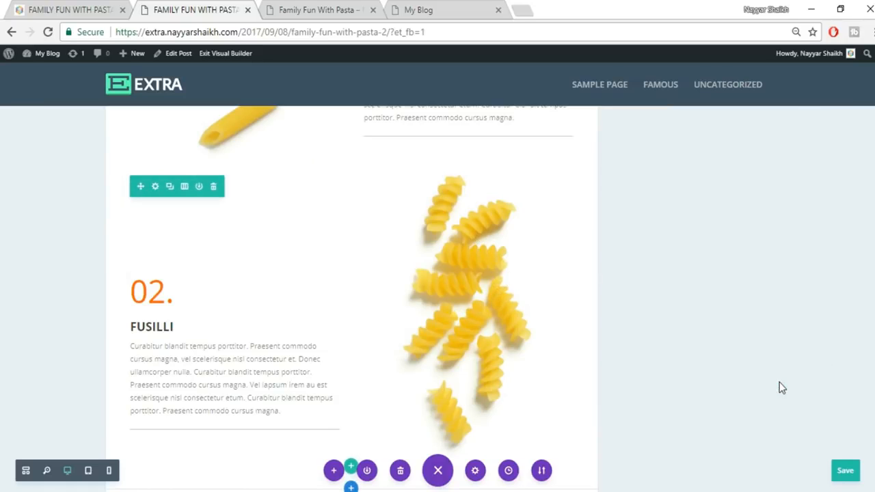
# - Review the layout of the reference pasta post
pyautogui.click(69, 9)
pyautogui.scroll(-6, 605, 394)
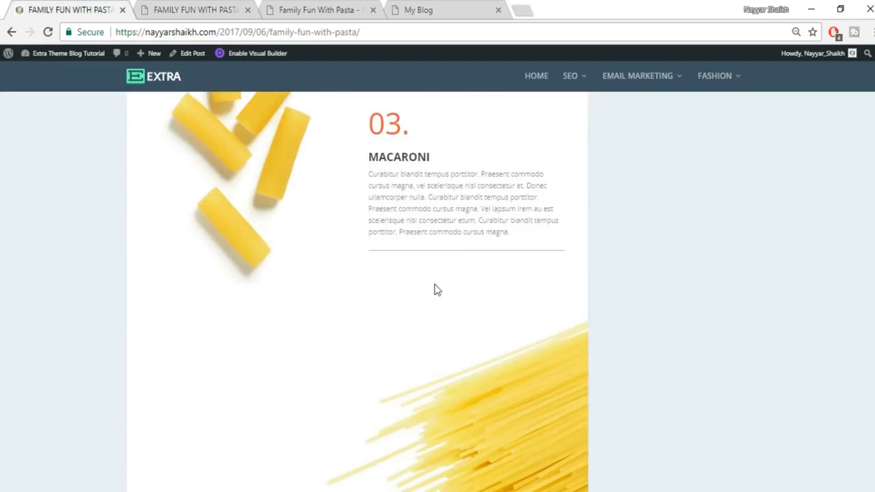
pyautogui.scroll(2, 436, 290)
pyautogui.scroll(7, 415, 316)
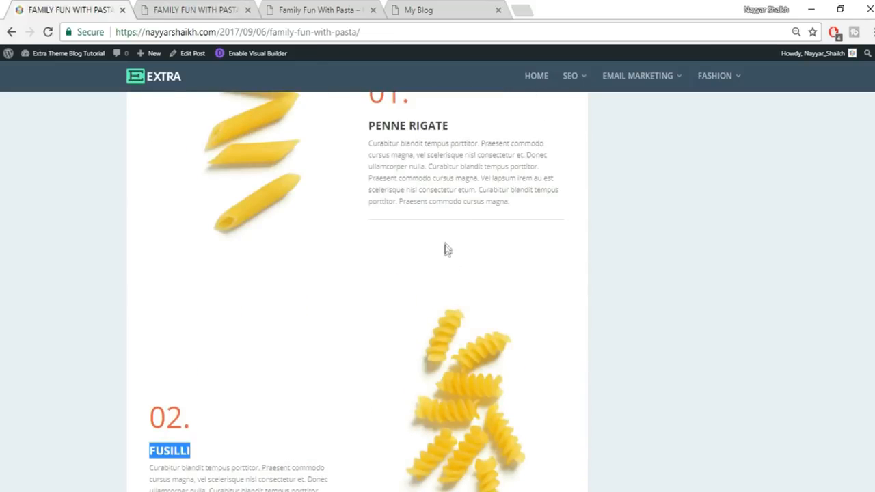
# - Drag the Penne row's bottom spacing to 83px
pyautogui.click(239, 8)
pyautogui.scroll(1, 546, 287)
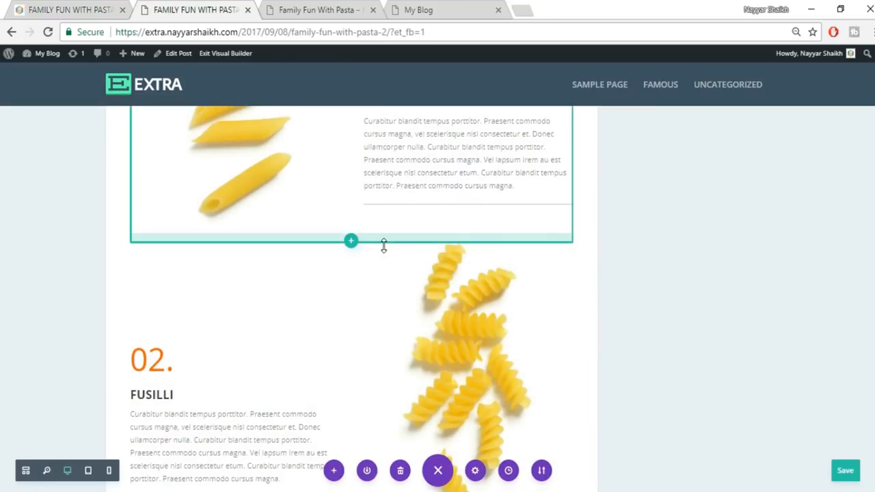
pyautogui.moveTo(384, 253); pyautogui.dragTo(378, 286)
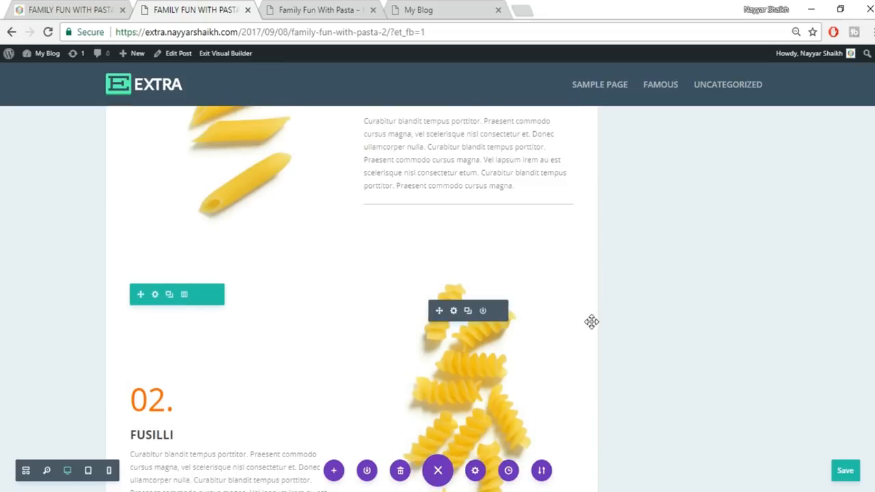
pyautogui.scroll(3, 581, 320)
# - Drag the copied Penne Rigate row so it sits after the Fusilli row
pyautogui.moveTo(185, 250)
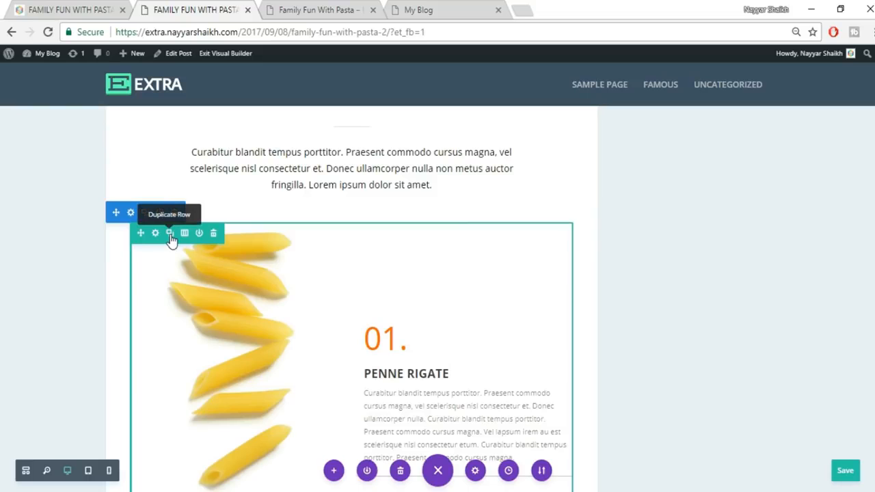
pyautogui.scroll(-5, 373, 289)
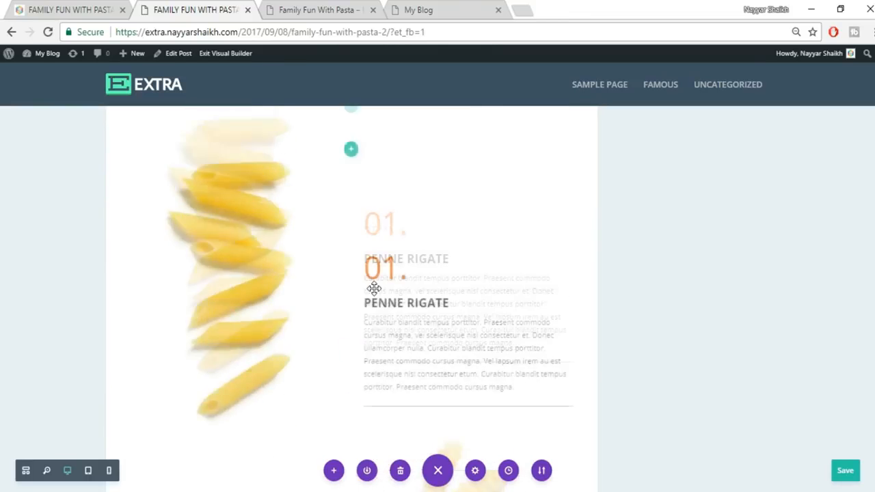
pyautogui.scroll(-5, 416, 349)
pyautogui.scroll(10, 417, 356)
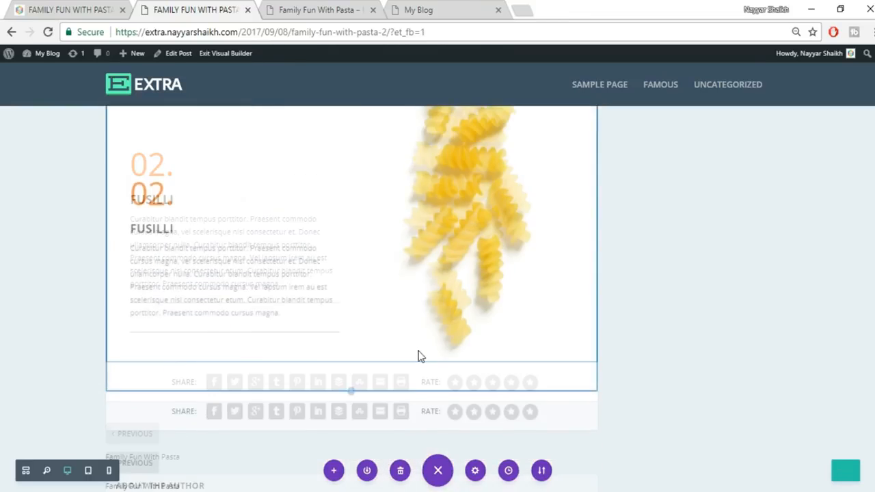
pyautogui.moveTo(139, 438)
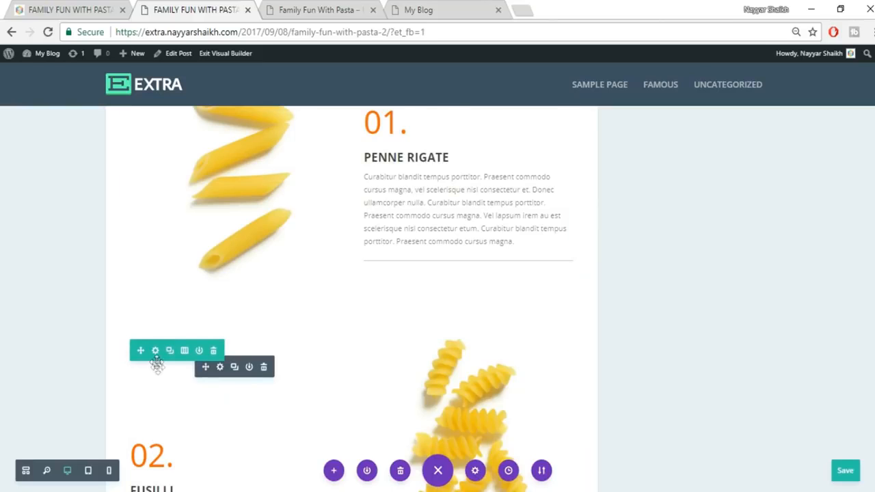
pyautogui.moveTo(146, 350); pyautogui.dragTo(188, 180)
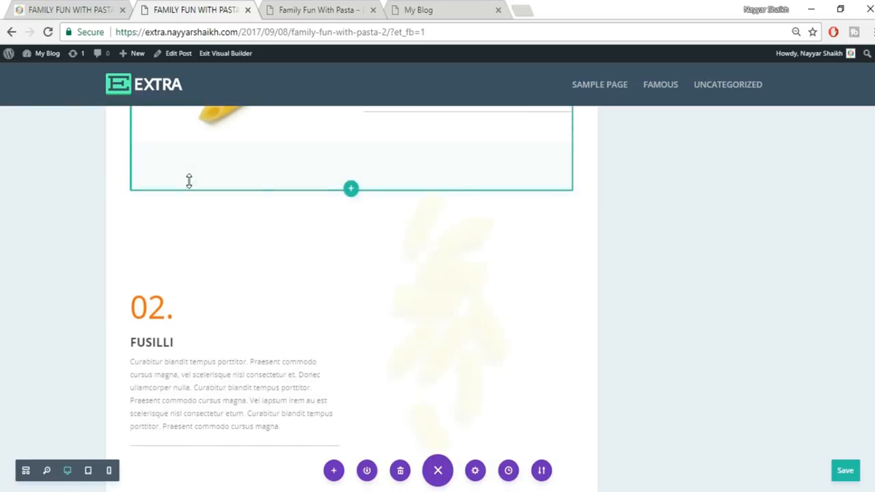
pyautogui.scroll(-10, 374, 310)
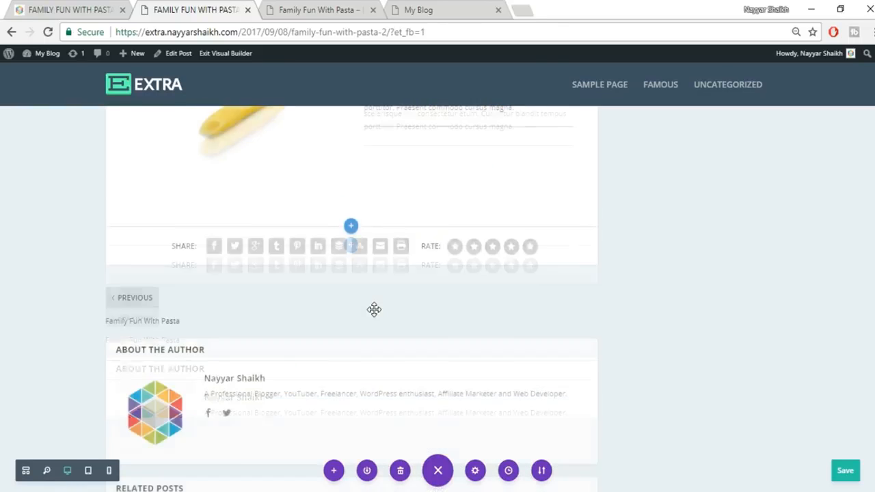
pyautogui.scroll(9, 389, 324)
pyautogui.scroll(10, 454, 331)
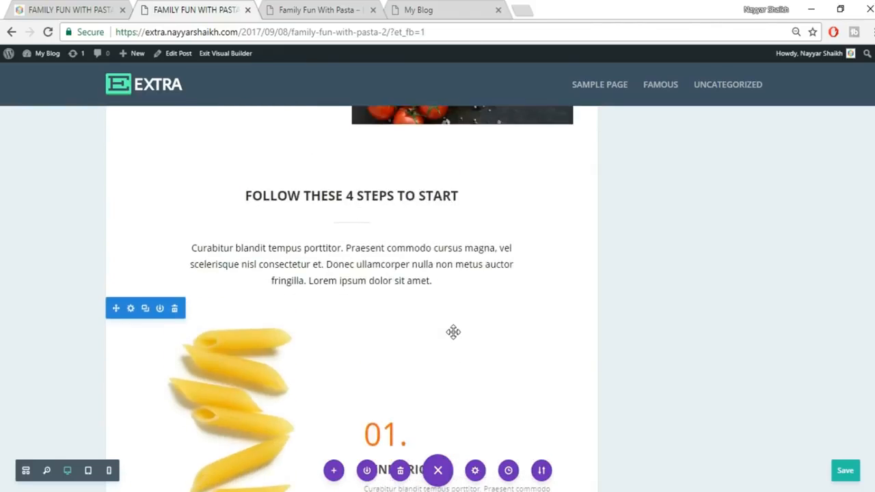
pyautogui.scroll(-4, 454, 333)
pyautogui.scroll(1, 454, 332)
pyautogui.scroll(-5, 453, 332)
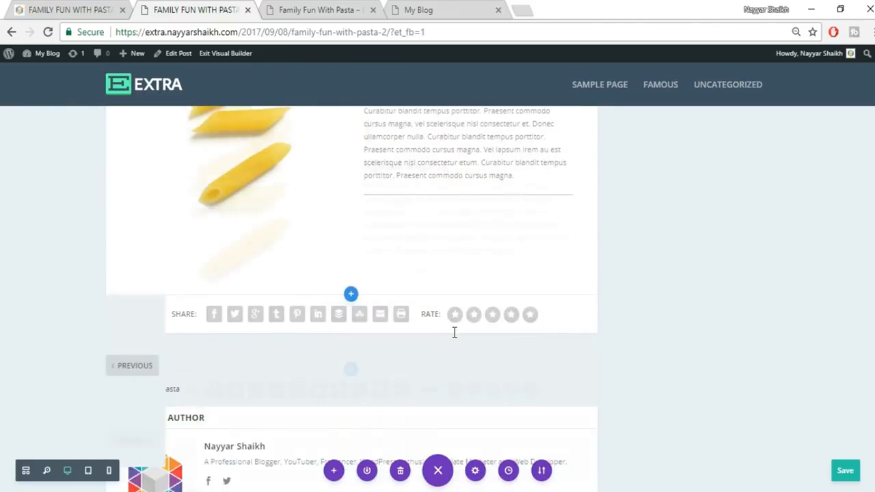
pyautogui.scroll(4, 453, 332)
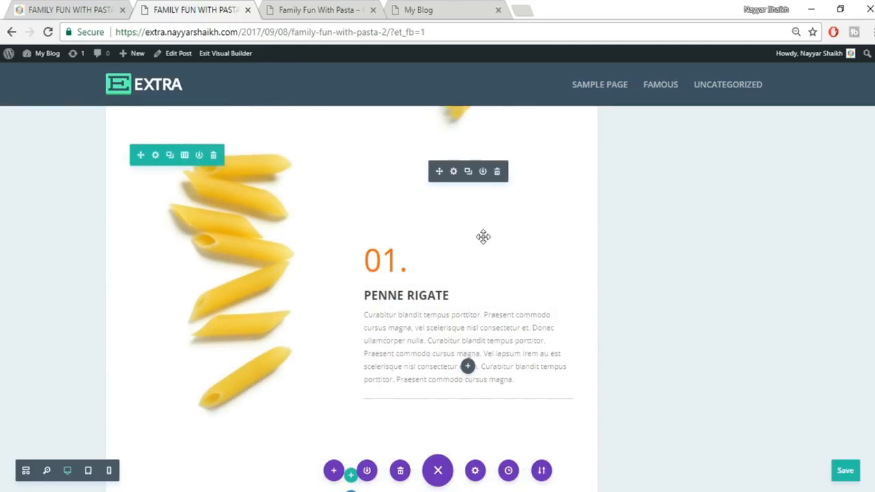
pyautogui.click(113, 9)
# - Copy MACARONI from the reference post and paste it over the PENNE RIGATE heading
pyautogui.scroll(-7, 786, 435)
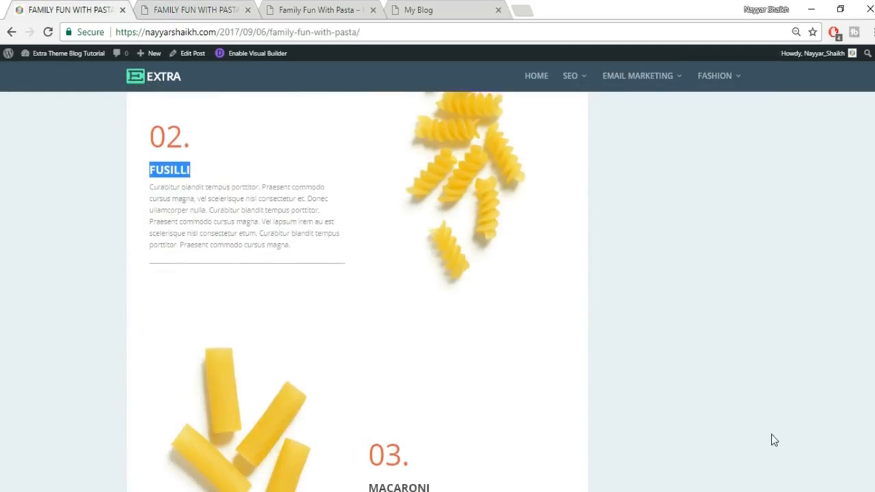
pyautogui.moveTo(371, 296); pyautogui.dragTo(427, 289)
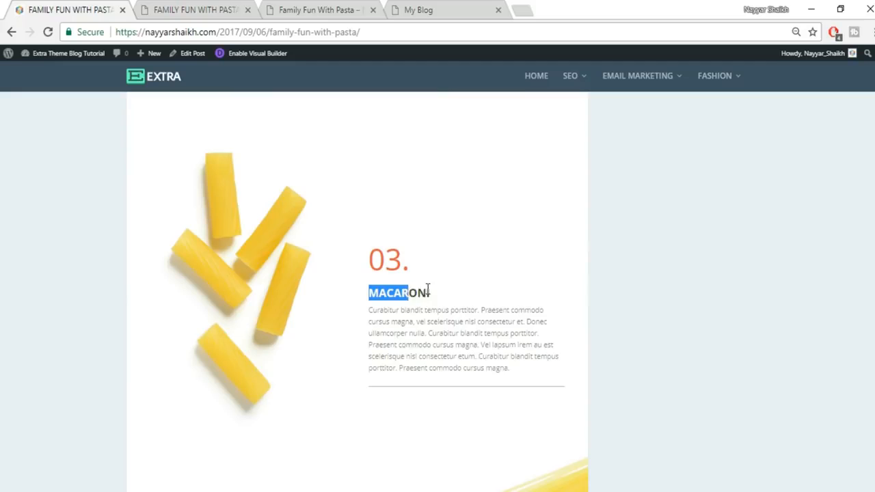
pyautogui.click(145, 6)
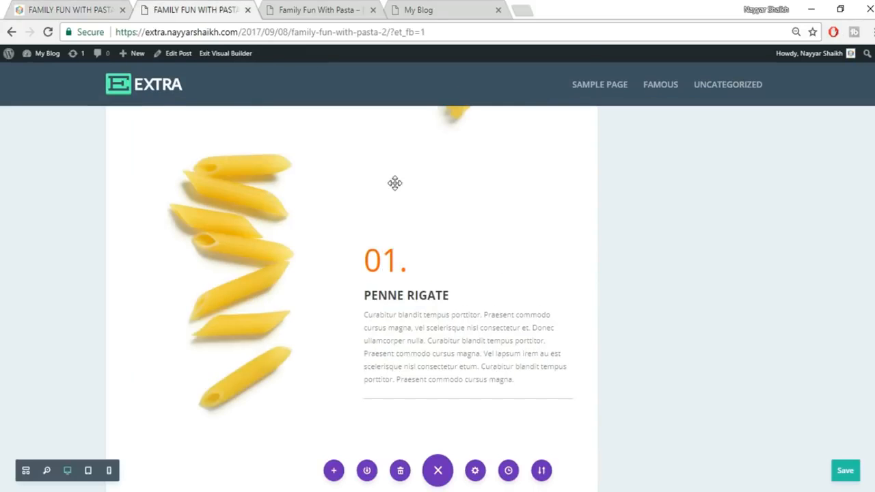
pyautogui.click(362, 295)
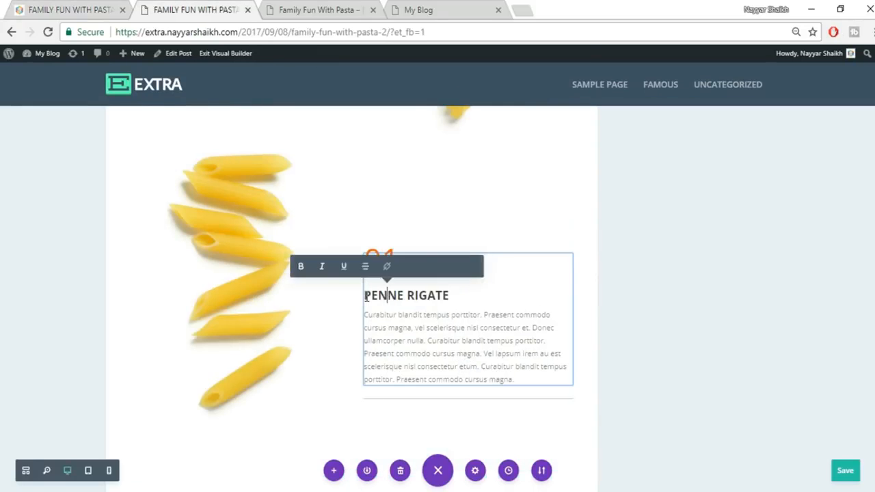
pyautogui.moveTo(362, 295); pyautogui.dragTo(447, 294)
pyautogui.write('MACARONI')
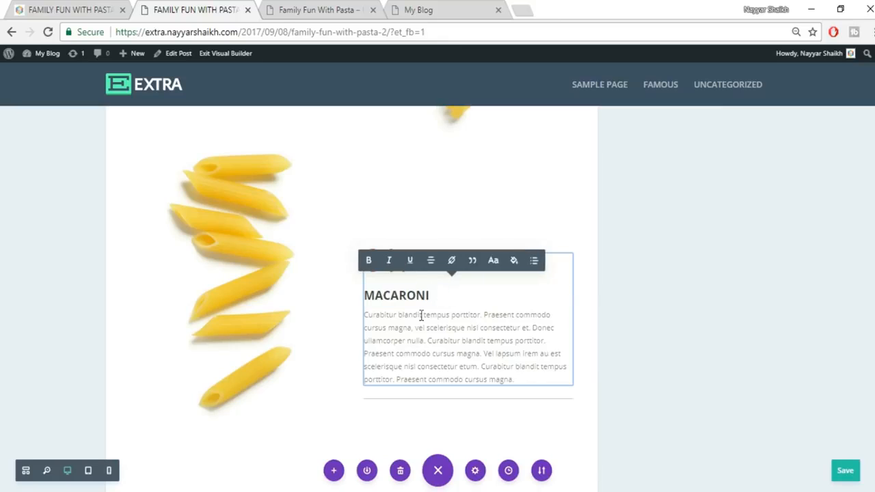
# - Change the row number from 01. to 03. and compare with the reference post
pyautogui.click(380, 268)
pyautogui.moveTo(381, 268); pyautogui.dragTo(399, 272)
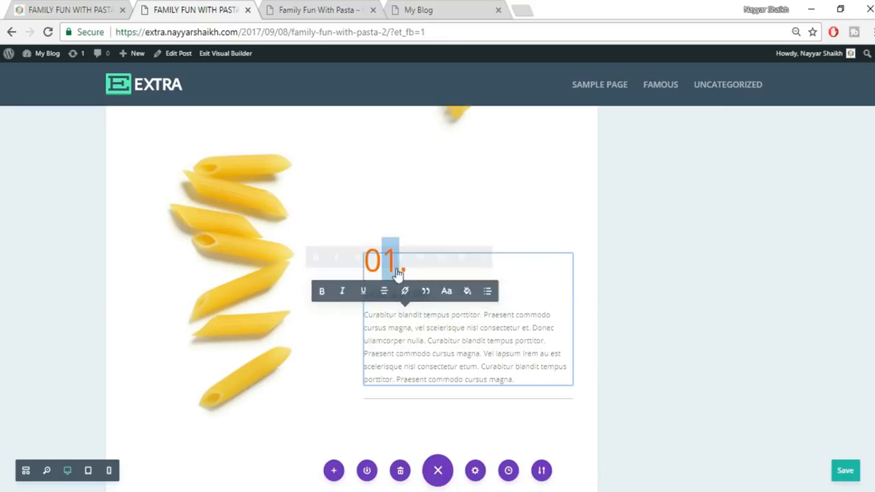
pyautogui.write('3')
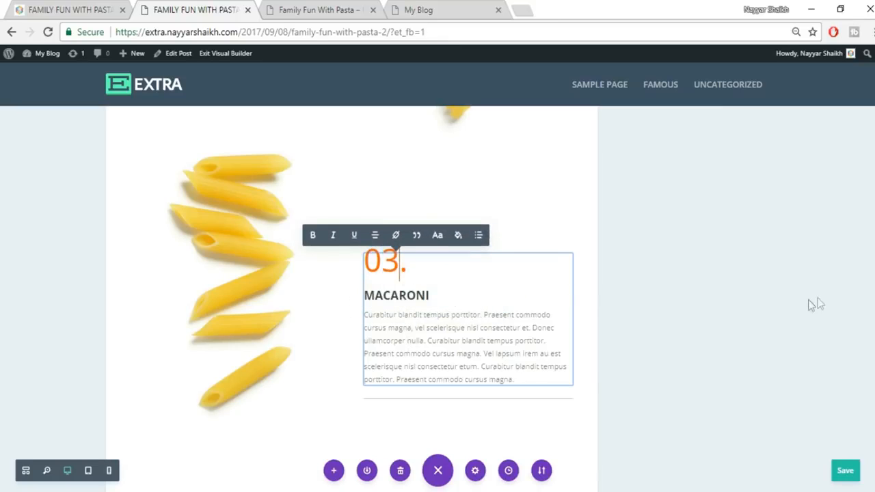
pyautogui.click(810, 306)
pyautogui.click(845, 470)
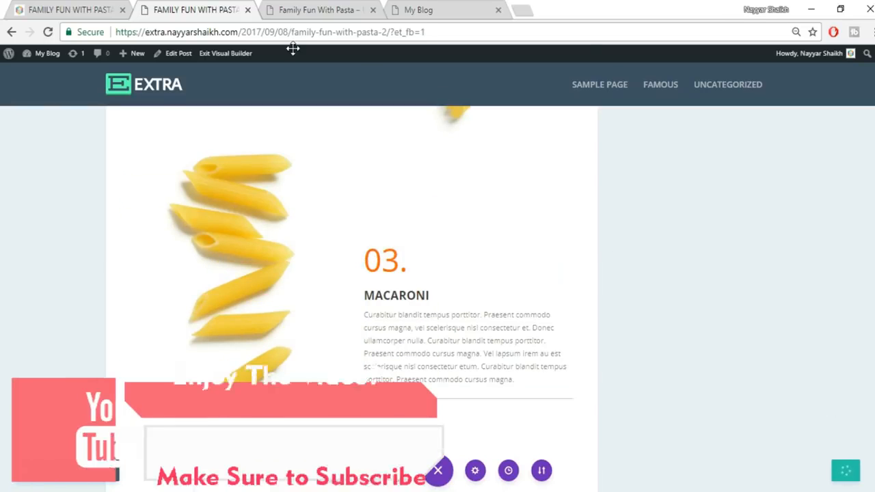
pyautogui.click(102, 9)
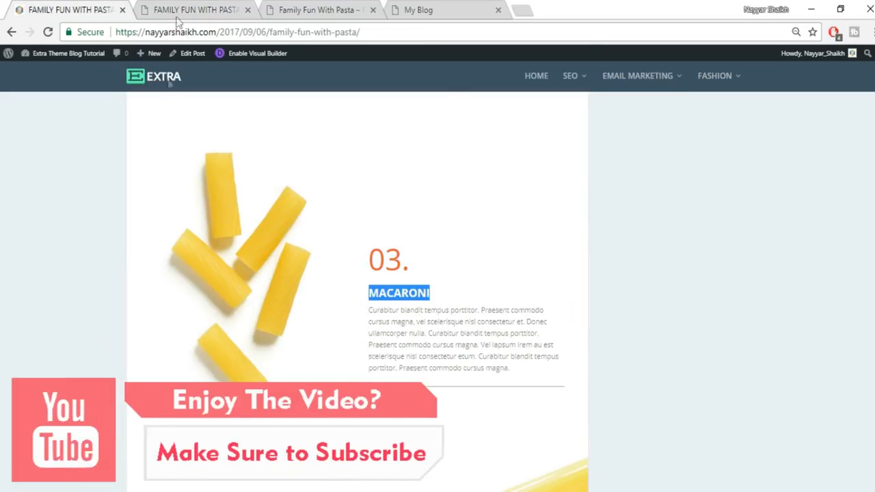
pyautogui.click(197, 8)
pyautogui.moveTo(225, 198)
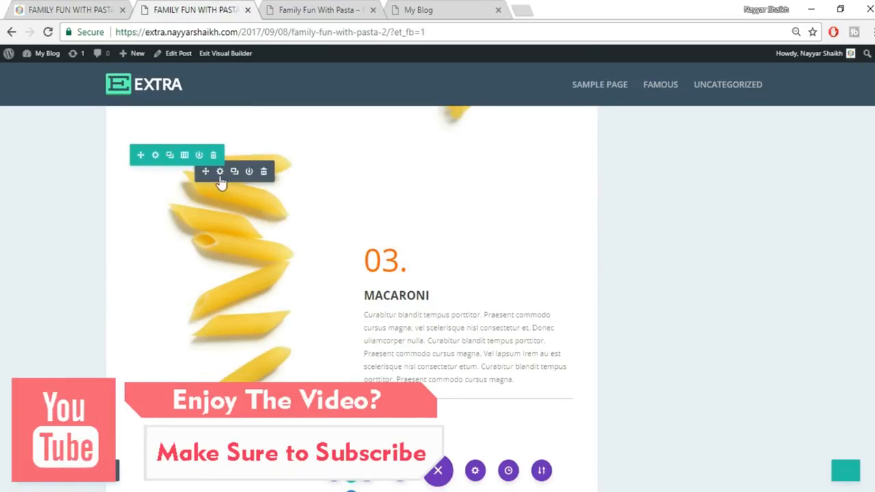
# - Upload pasta_03 and set it as the image beside 03. MACARONI
pyautogui.click(220, 173)
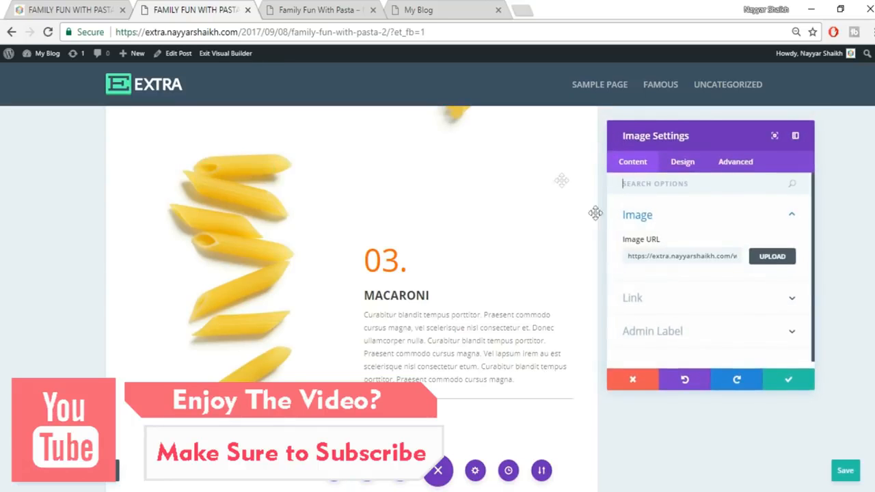
pyautogui.click(771, 266)
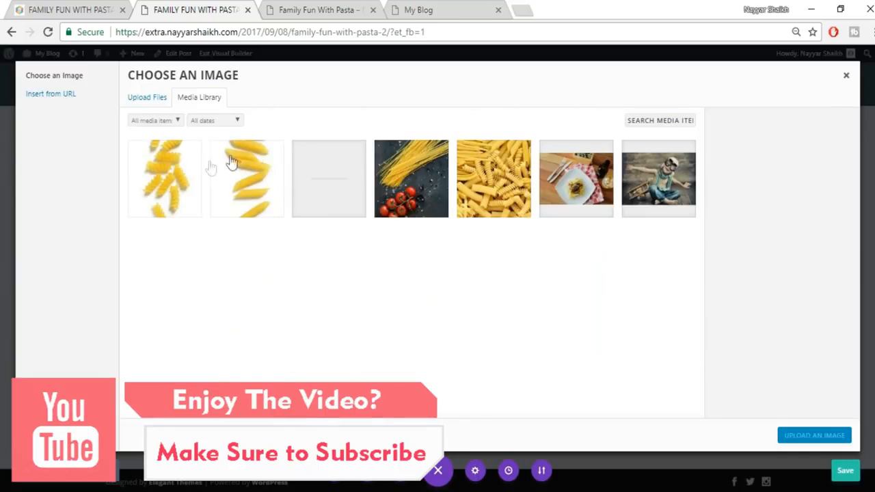
pyautogui.click(146, 97)
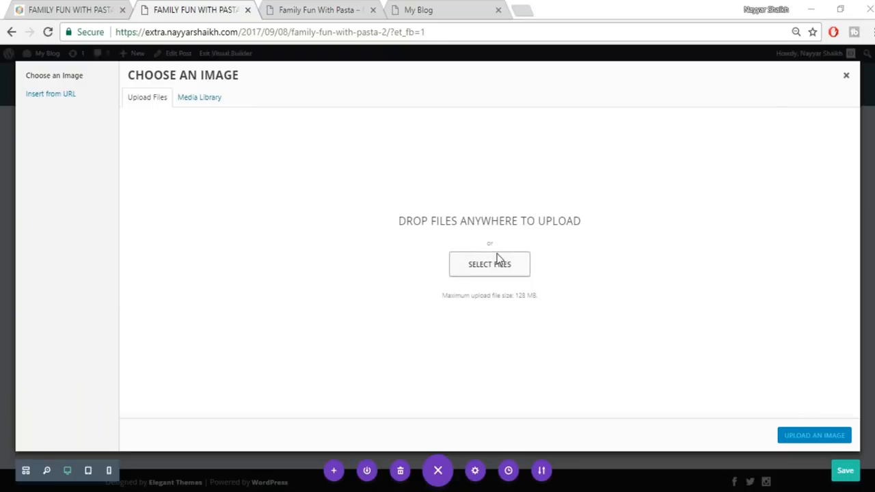
pyautogui.click(489, 263)
pyautogui.scroll(-3, 495, 268)
pyautogui.click(599, 323)
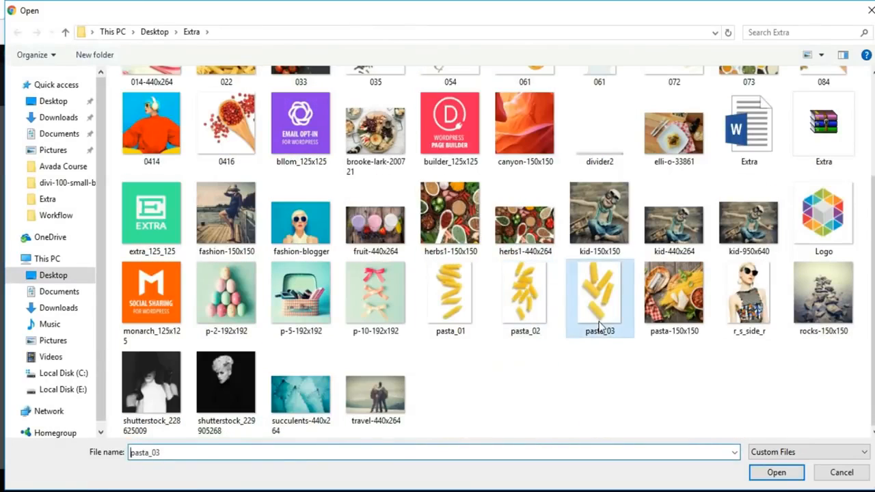
pyautogui.click(777, 475)
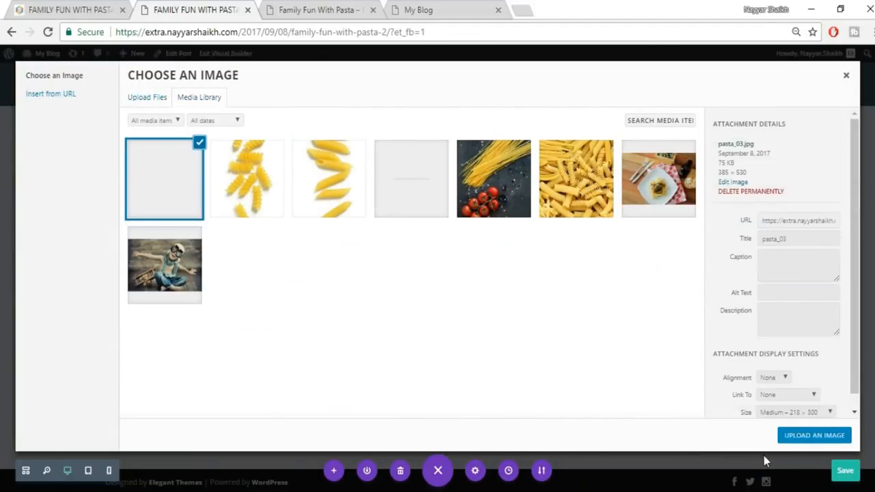
pyautogui.click(793, 439)
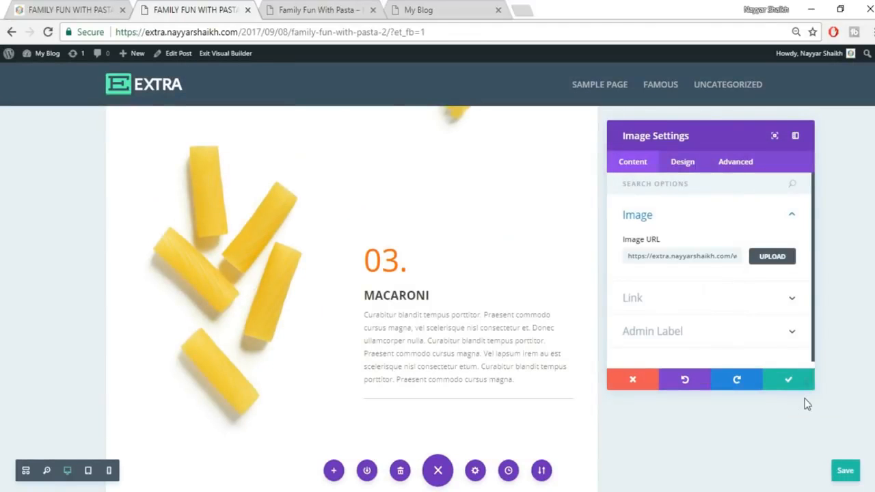
pyautogui.click(779, 381)
pyautogui.scroll(2, 766, 406)
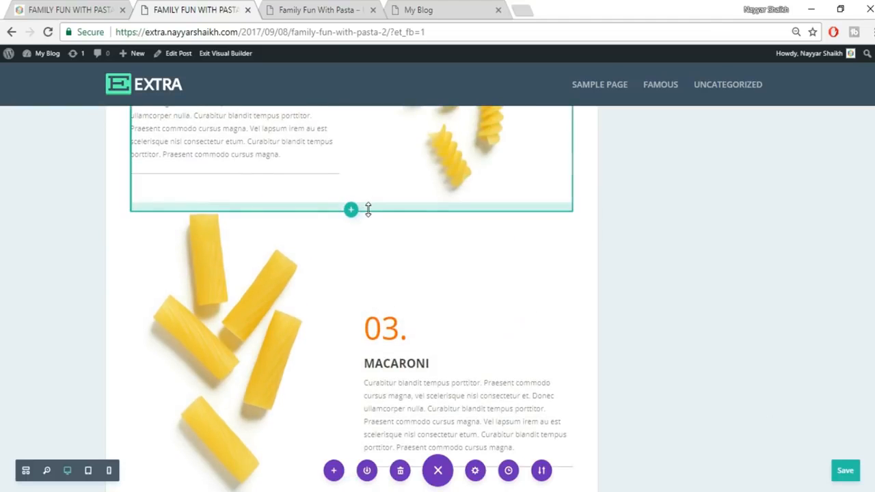
# - Widen the fusilli row's bottom padding and compare spacing with the original post
pyautogui.moveTo(366, 229); pyautogui.dragTo(364, 251)
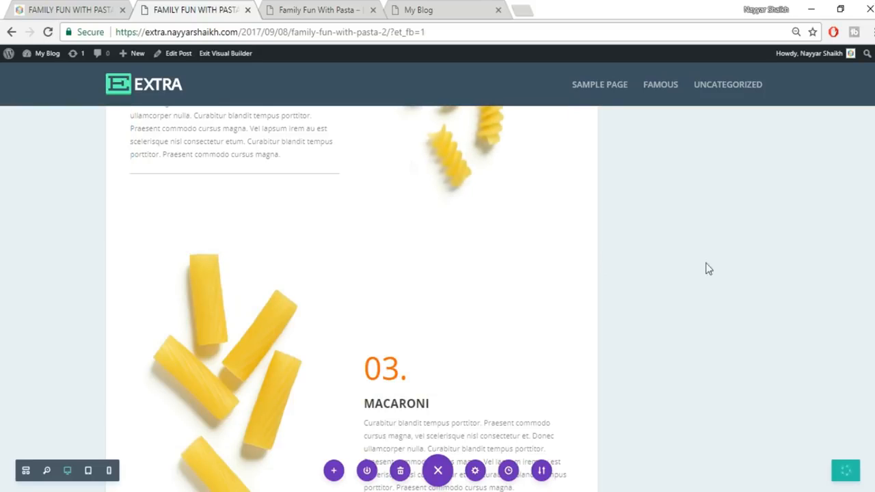
pyautogui.click(66, 10)
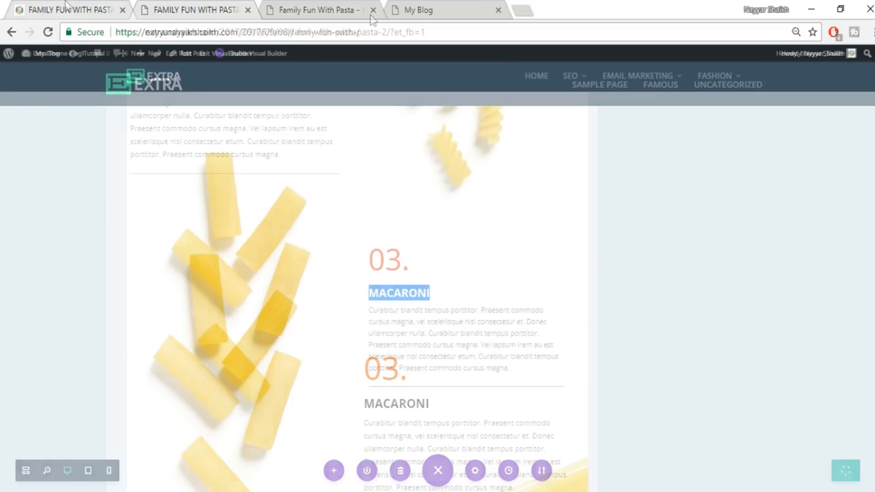
pyautogui.scroll(-5, 639, 236)
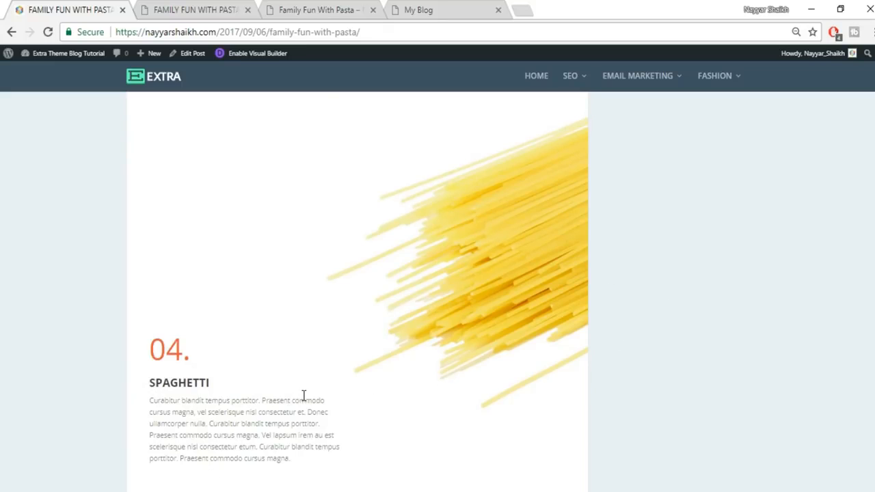
# - Start inserting a new section below the 03. MACARONI section
pyautogui.click(214, 8)
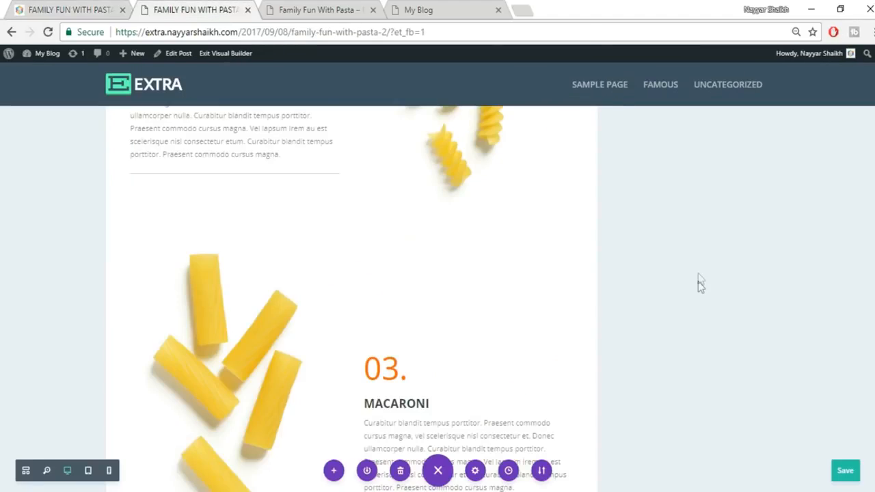
pyautogui.scroll(-5, 697, 281)
pyautogui.scroll(2, 698, 287)
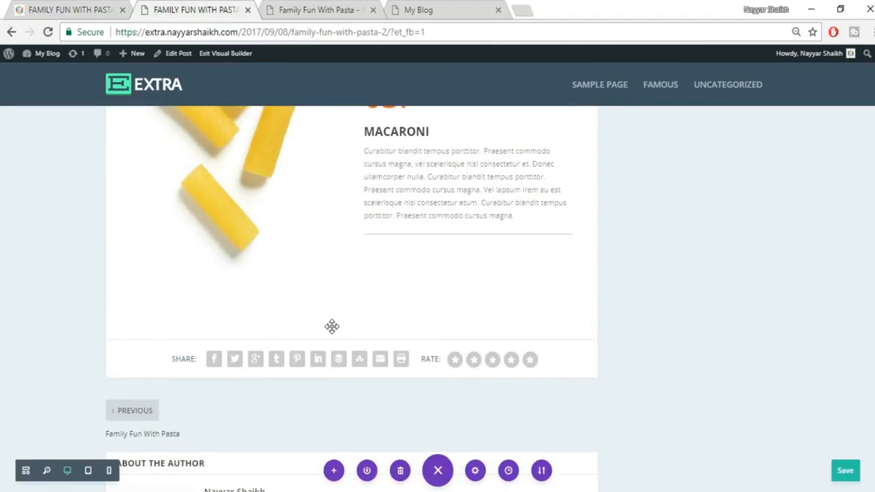
pyautogui.click(349, 341)
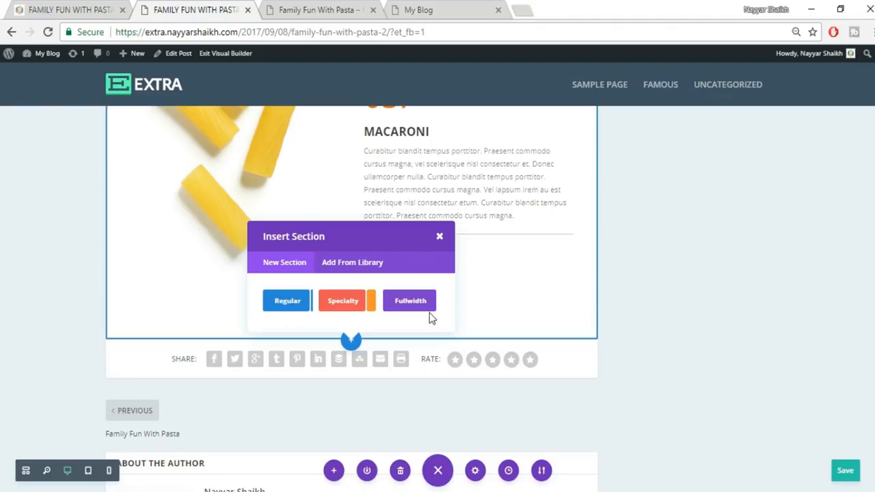
# - Add a Fullwidth section containing a Fullwidth Image module below MACARONI
pyautogui.click(60, 8)
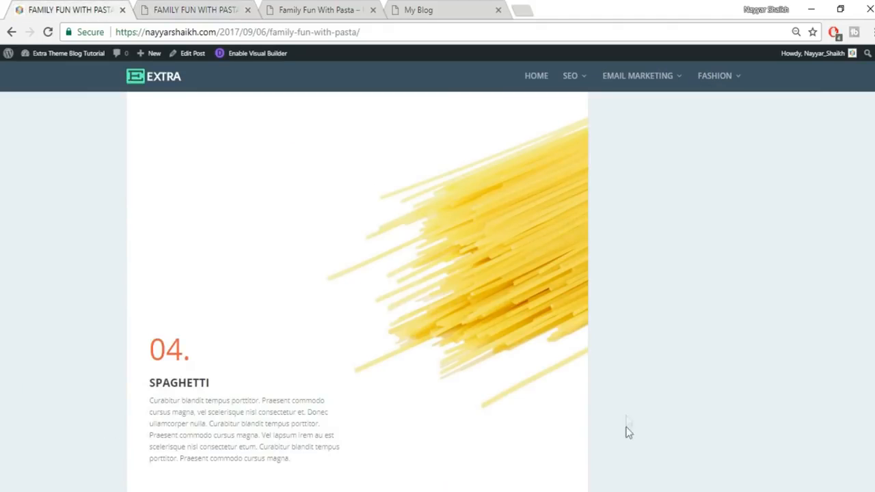
pyautogui.hotkey('ctrl', 'Tab')
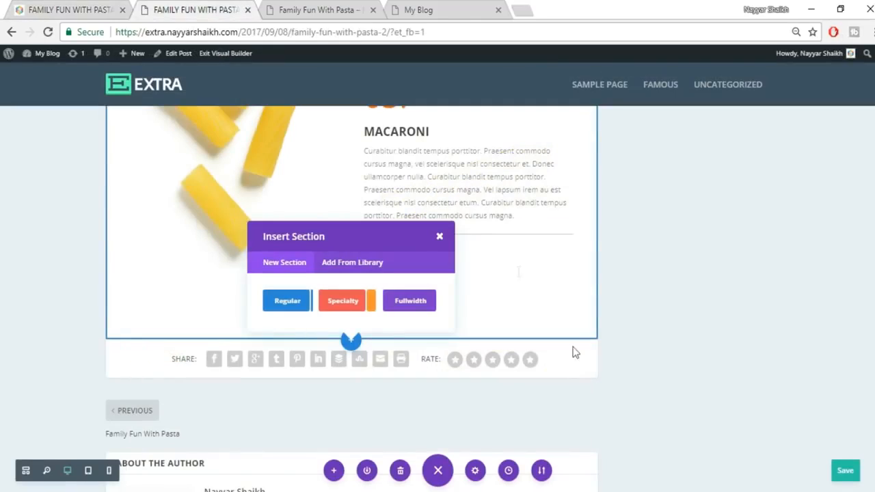
pyautogui.click(410, 301)
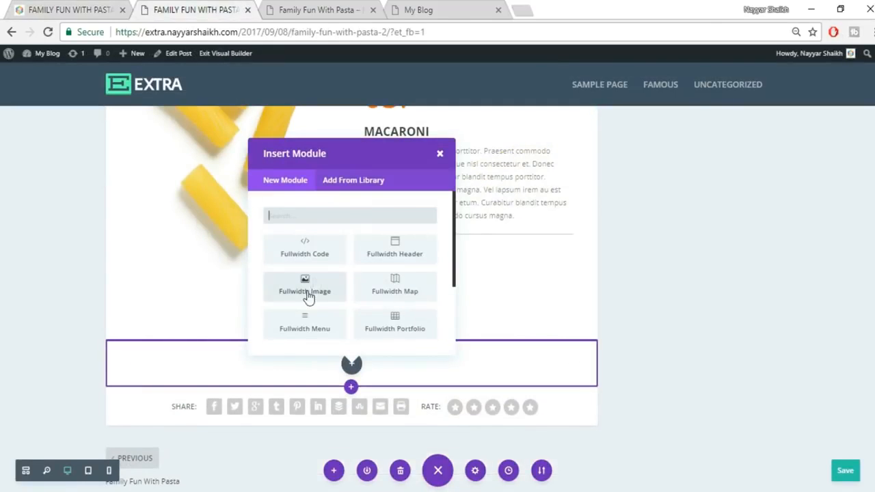
pyautogui.click(305, 285)
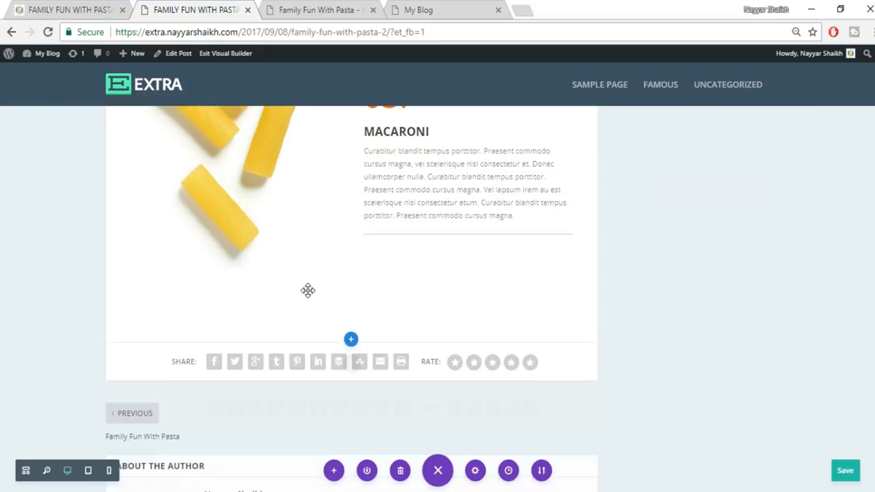
# - Upload 072.jpg and set it as the full-width spaghetti image
pyautogui.click(767, 263)
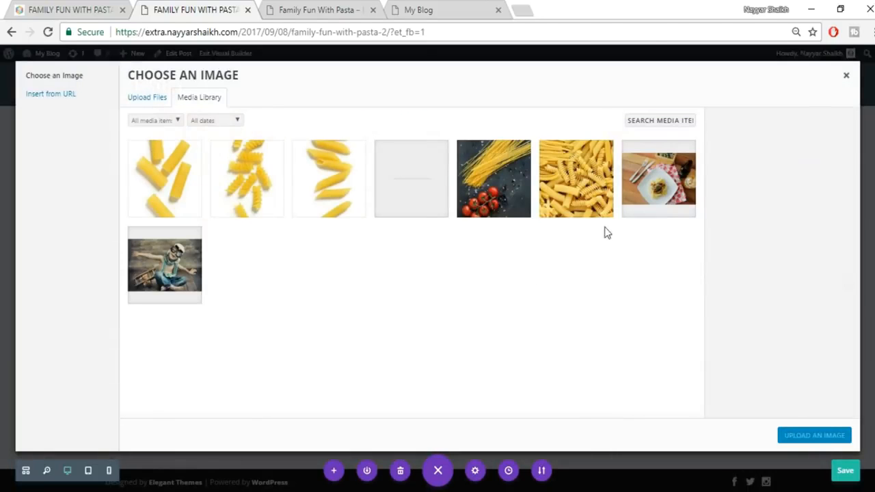
pyautogui.click(147, 100)
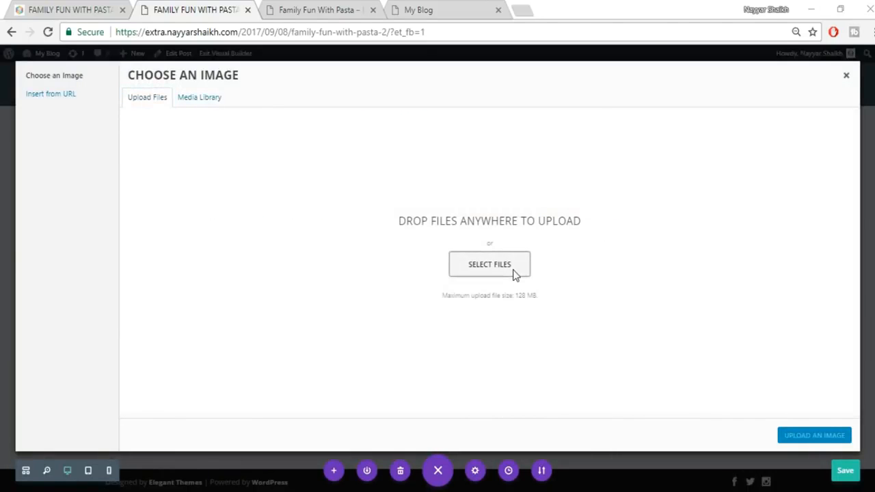
pyautogui.click(489, 265)
pyautogui.click(674, 192)
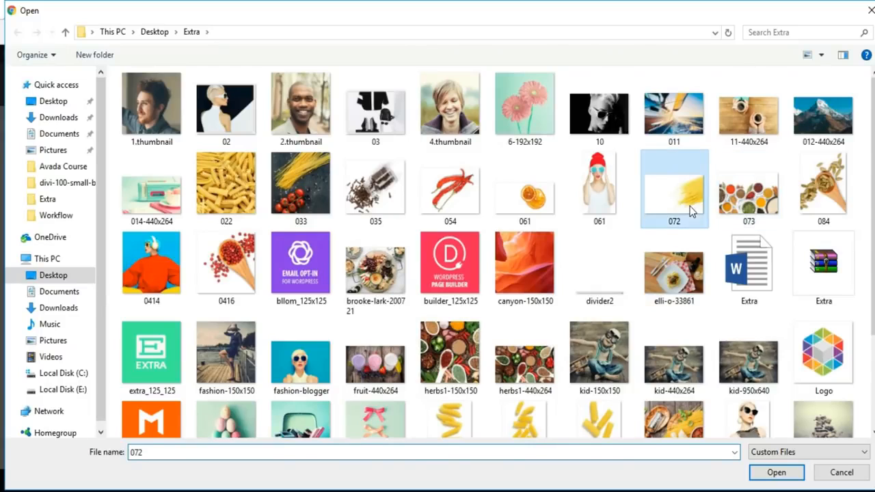
pyautogui.click(775, 472)
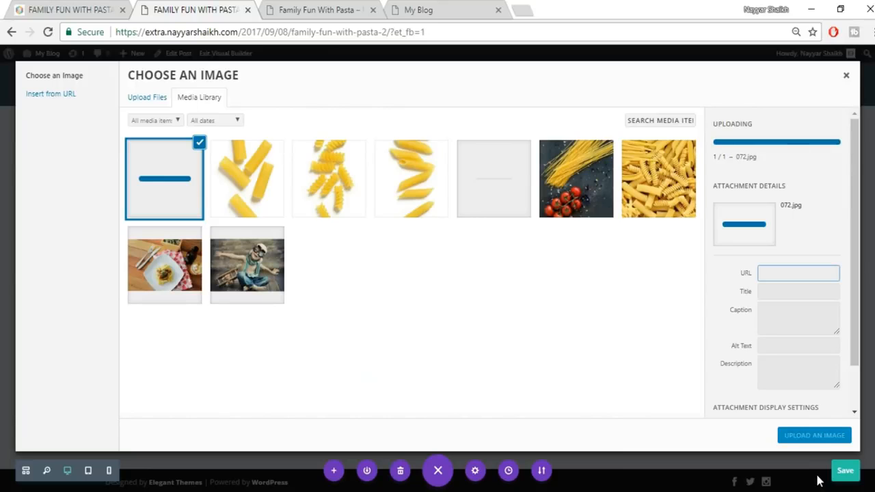
pyautogui.click(814, 435)
pyautogui.scroll(-2, 562, 395)
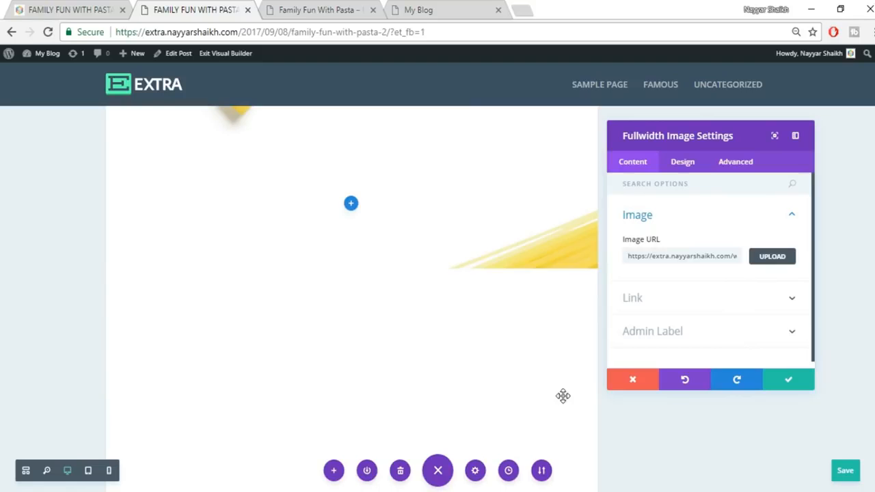
pyautogui.scroll(-1, 535, 344)
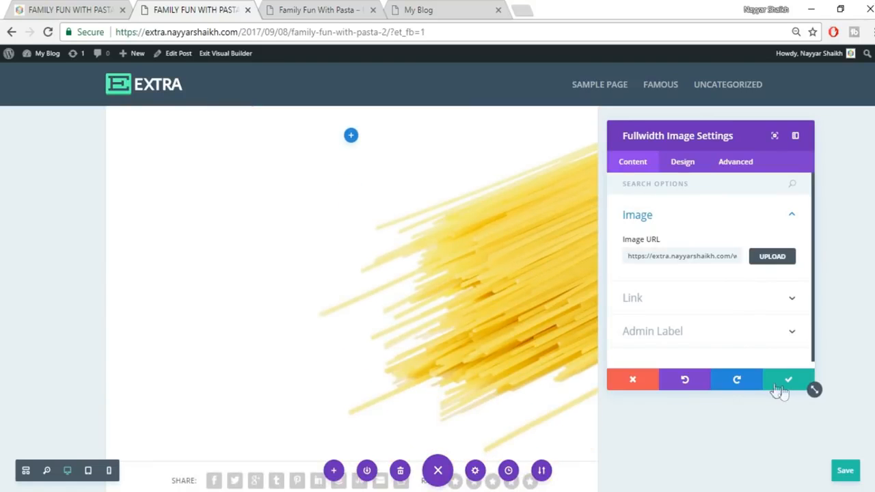
pyautogui.click(789, 381)
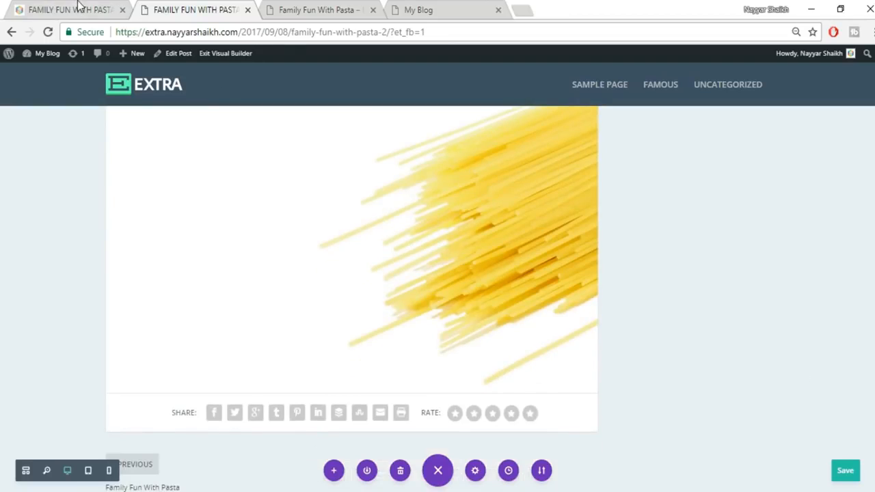
# - Compare the spaghetti section with the original post
pyautogui.click(77, 9)
pyautogui.scroll(-1, 273, 373)
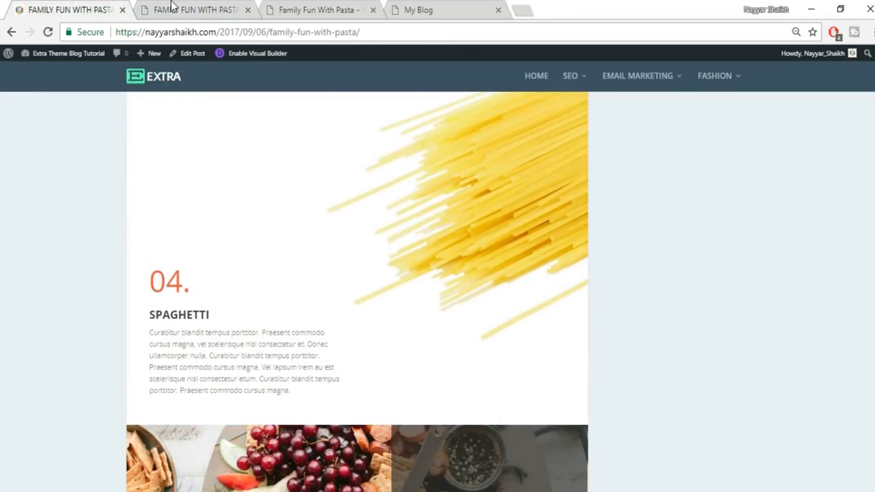
pyautogui.click(172, 6)
pyautogui.scroll(5, 398, 391)
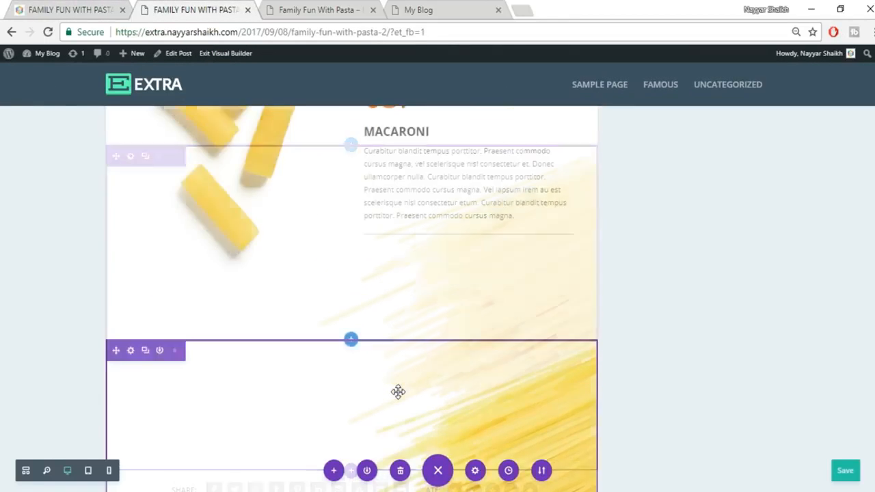
pyautogui.scroll(-5, 398, 392)
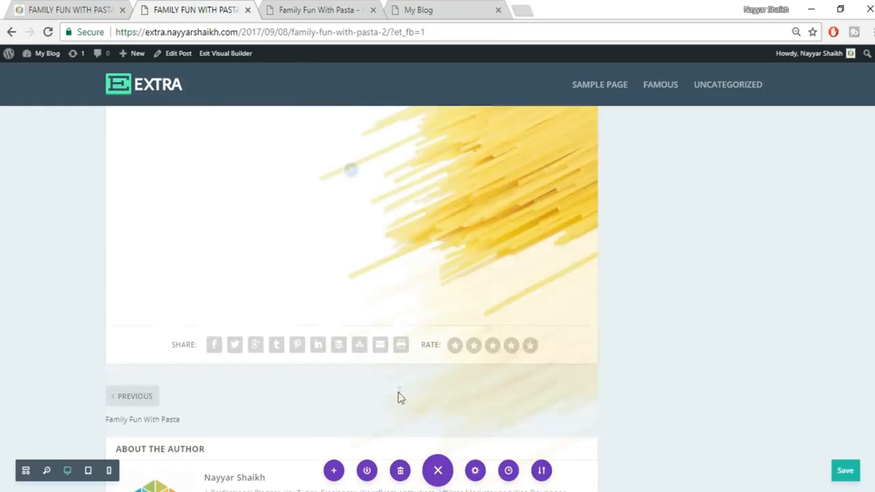
# - Add an empty regular section with two equal columns below the spaghetti image, then return to MACARONI
pyautogui.click(351, 328)
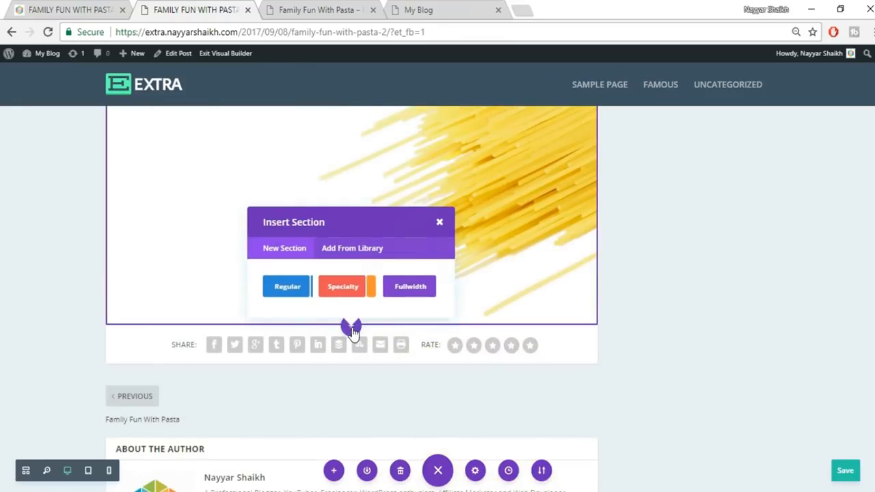
pyautogui.click(288, 290)
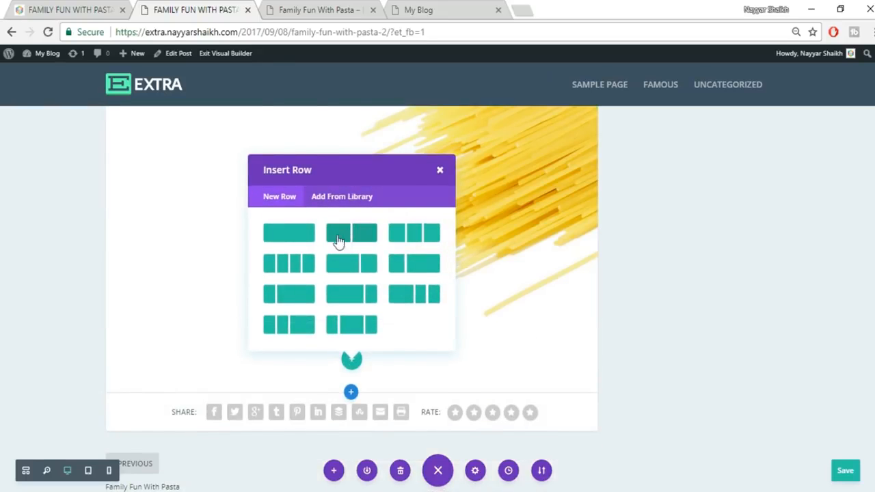
pyautogui.click(357, 237)
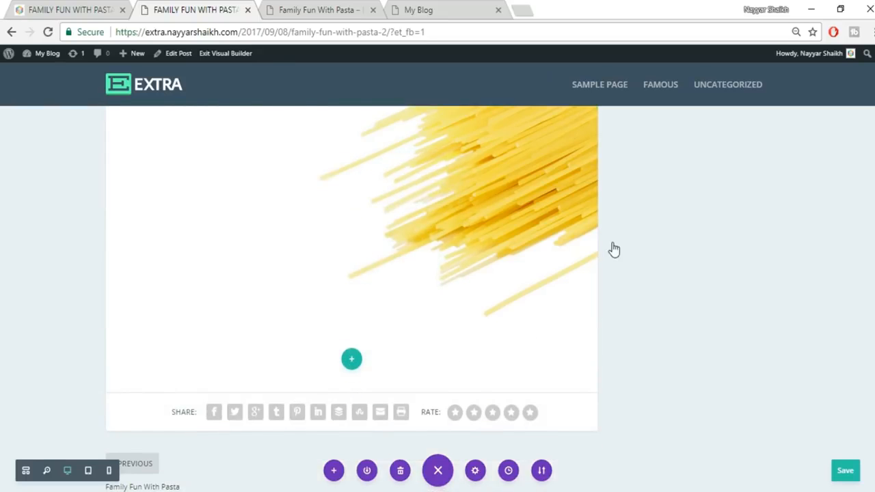
pyautogui.scroll(-1, 619, 297)
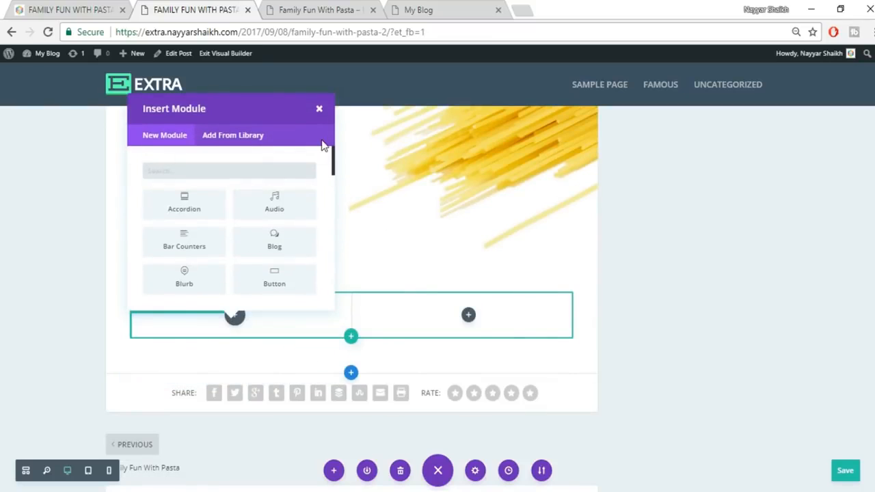
pyautogui.click(317, 111)
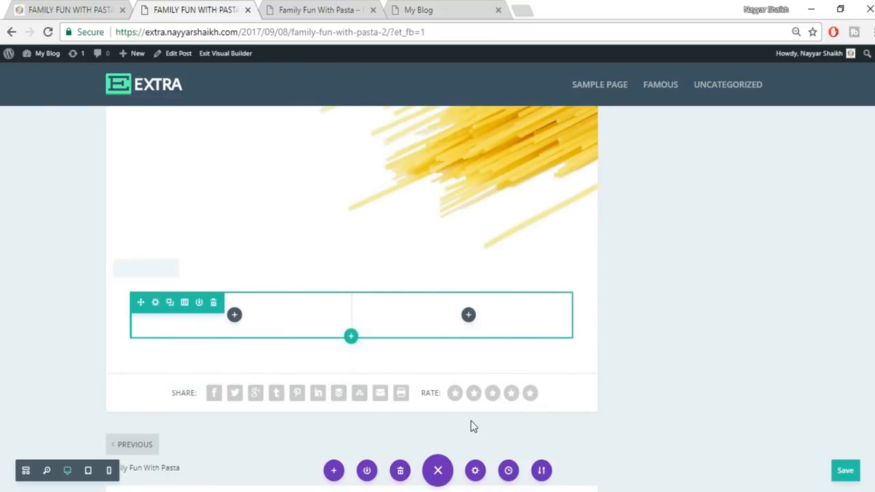
pyautogui.scroll(5, 470, 424)
pyautogui.scroll(3, 470, 420)
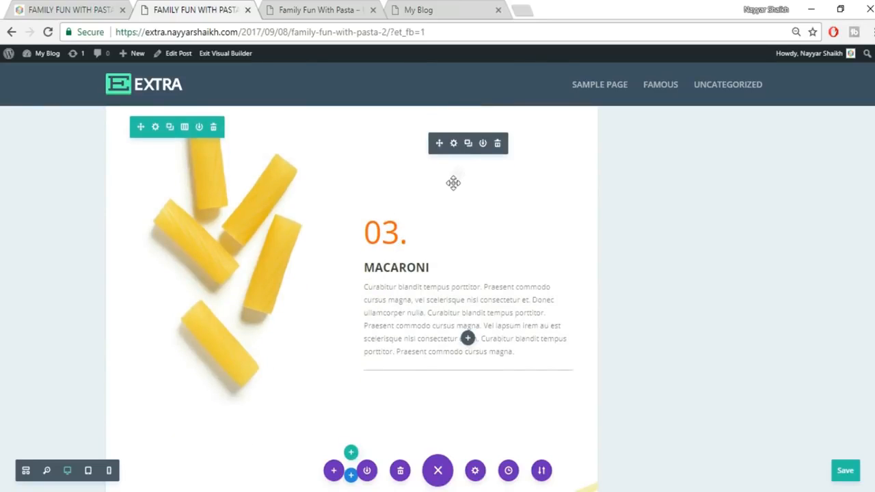
# - Duplicate the 03. MACARONI text module and move the copy into the spaghetti section's left column
pyautogui.click(472, 146)
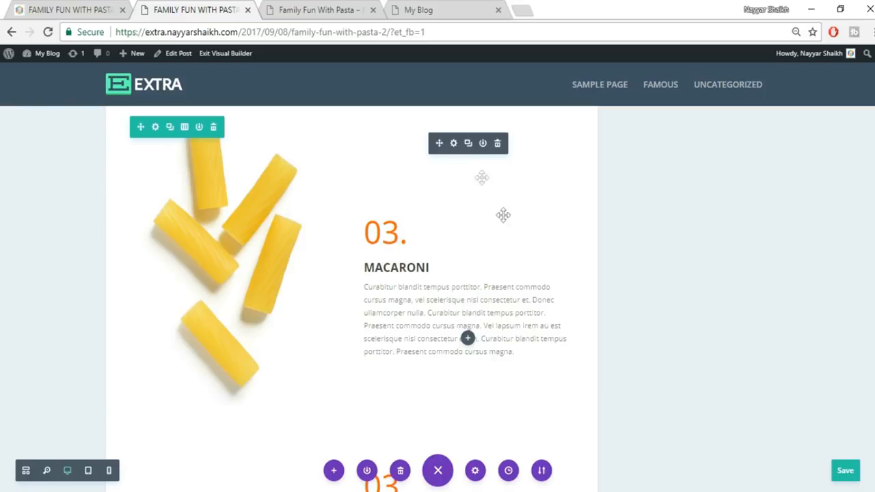
pyautogui.scroll(-2, 406, 363)
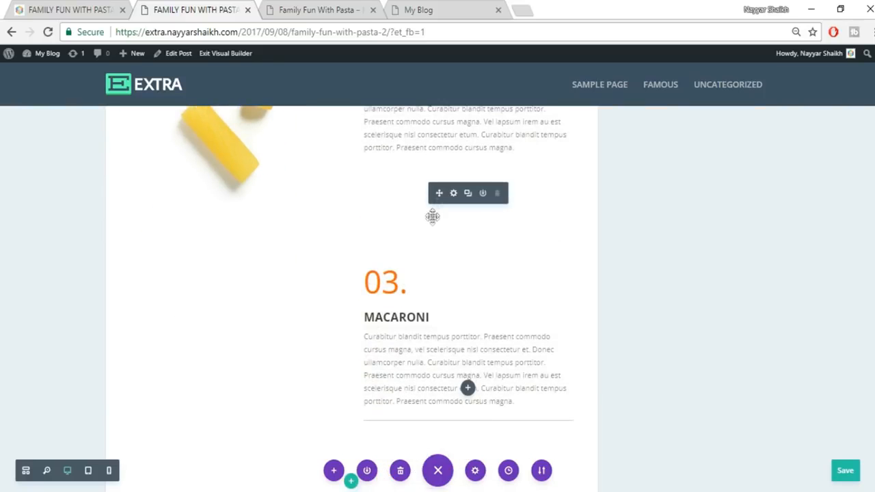
pyautogui.moveTo(403, 382); pyautogui.dragTo(269, 365)
pyautogui.scroll(-2, 287, 371)
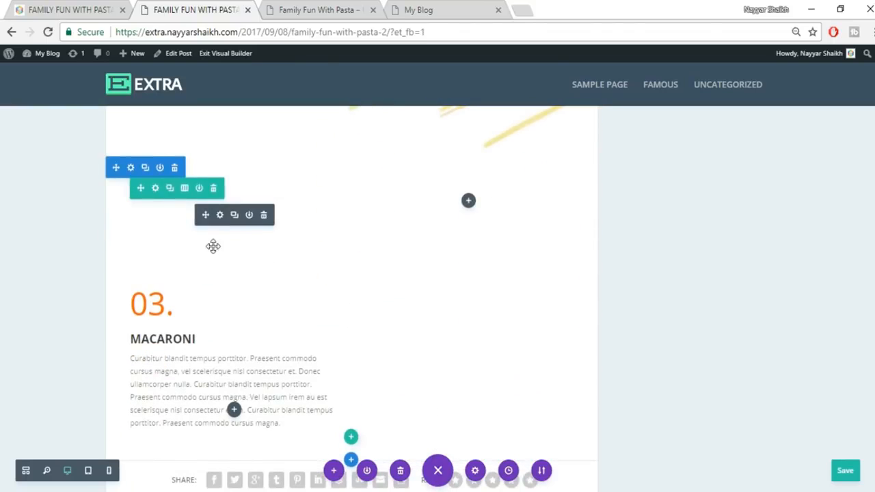
# - Look up the SPAGHETTI heading on the original post for reference
pyautogui.click(82, 7)
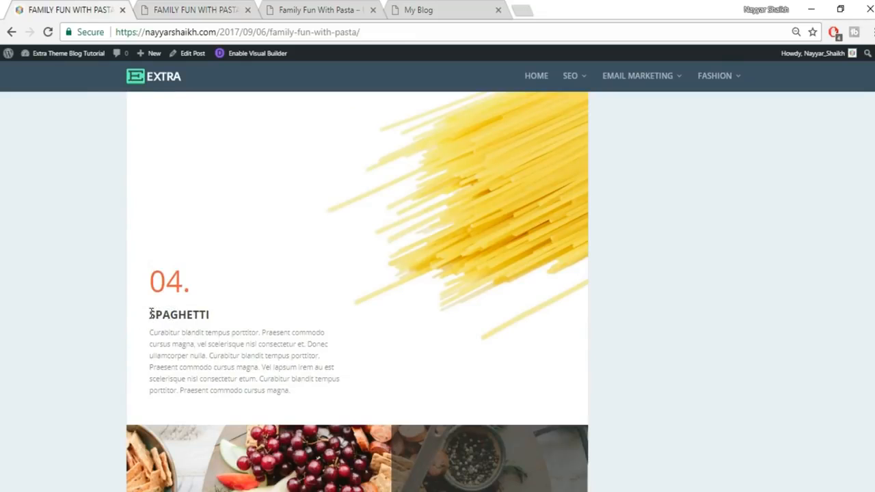
pyautogui.moveTo(150, 314); pyautogui.dragTo(232, 318)
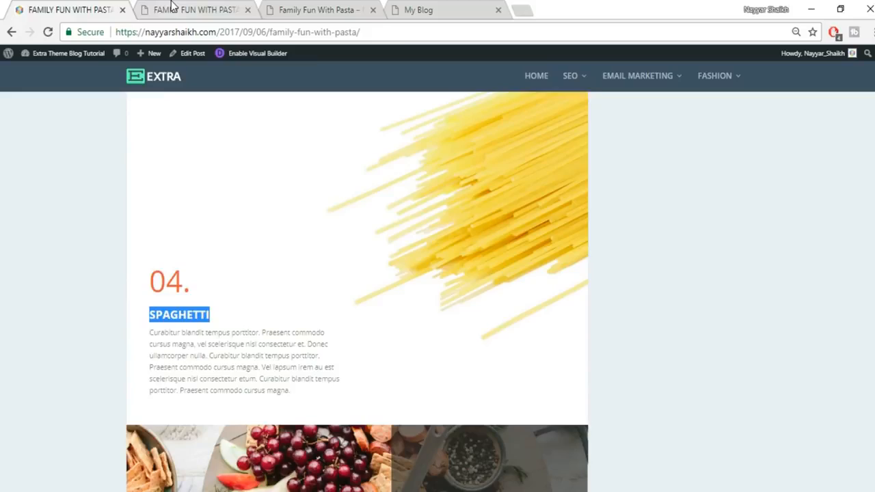
pyautogui.click(195, 10)
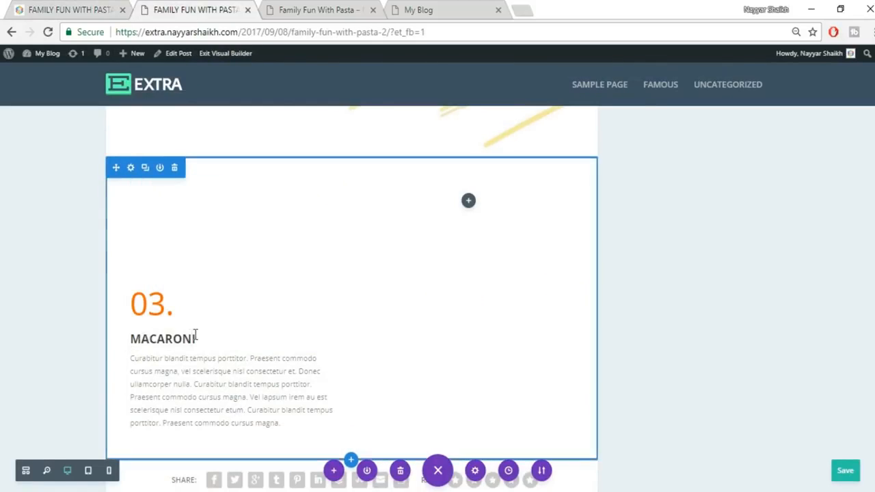
pyautogui.scroll(-5, 195, 328)
pyautogui.scroll(8, 195, 346)
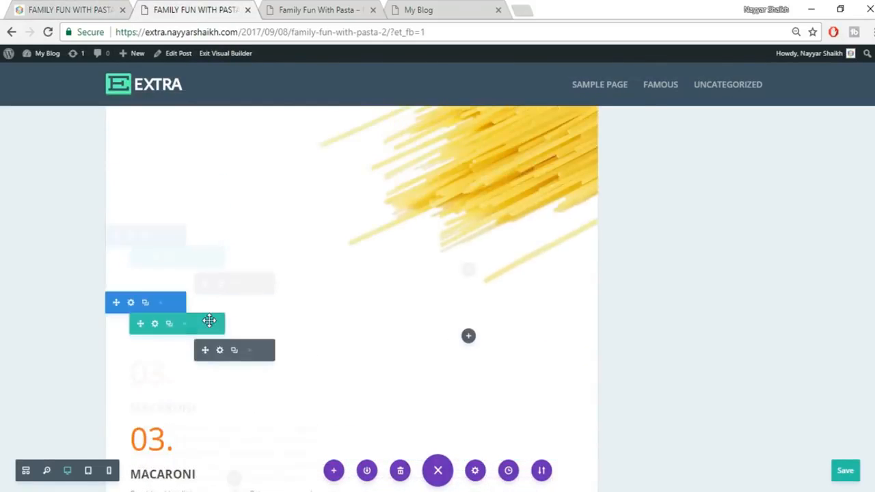
pyautogui.scroll(-2, 208, 422)
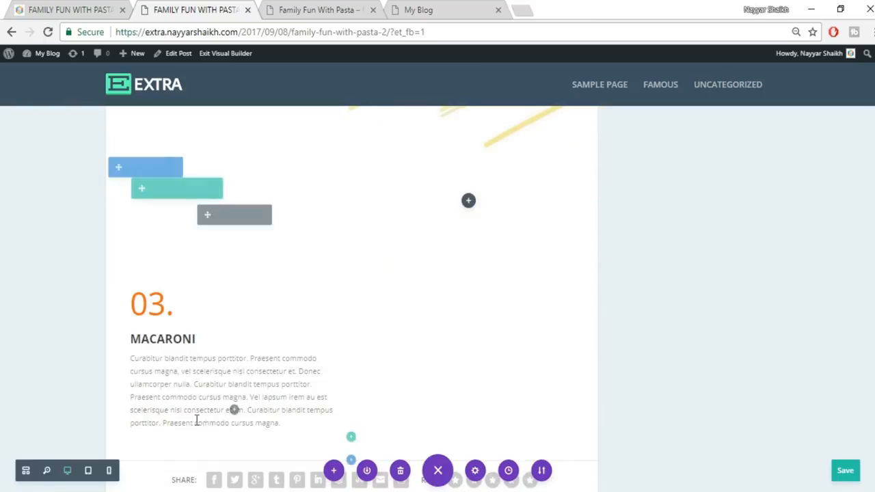
# - Change the copied heading to SPAGHETTI and its number from 03. to 04
pyautogui.doubleClick(174, 339)
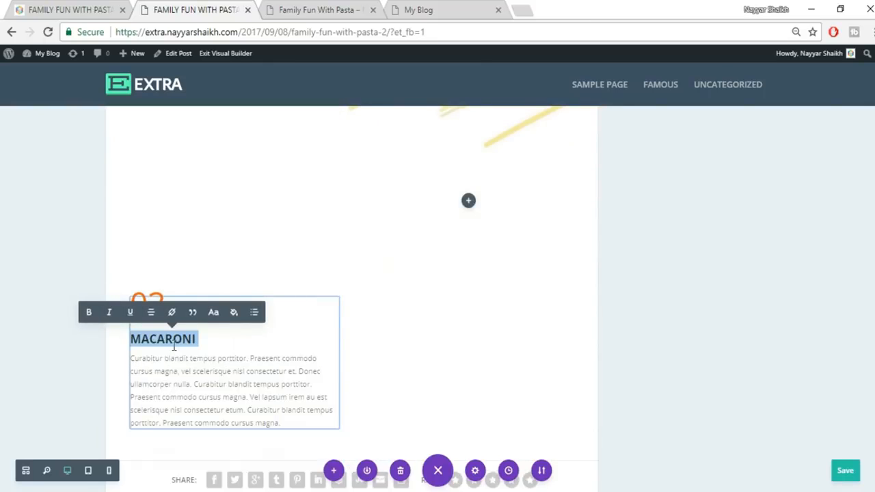
pyautogui.moveTo(196, 339); pyautogui.dragTo(135, 340)
pyautogui.write('SPAGHETTI')
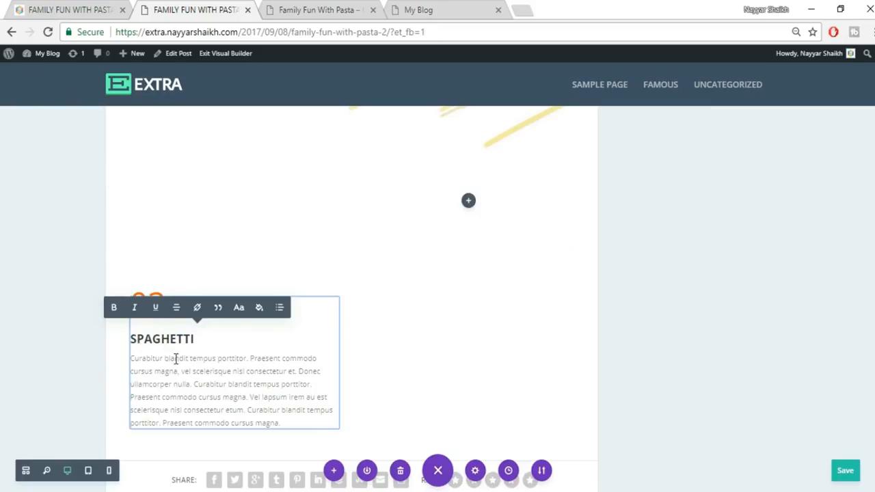
pyautogui.moveTo(167, 304); pyautogui.dragTo(153, 304)
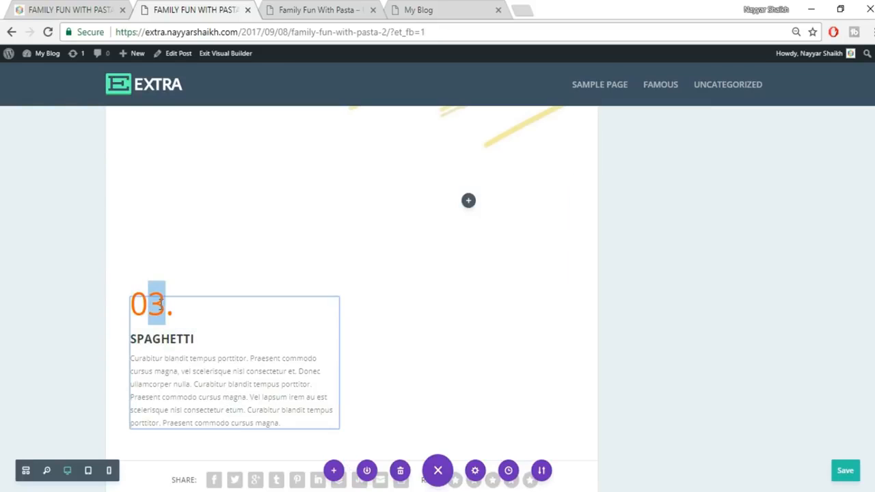
pyautogui.write('4')
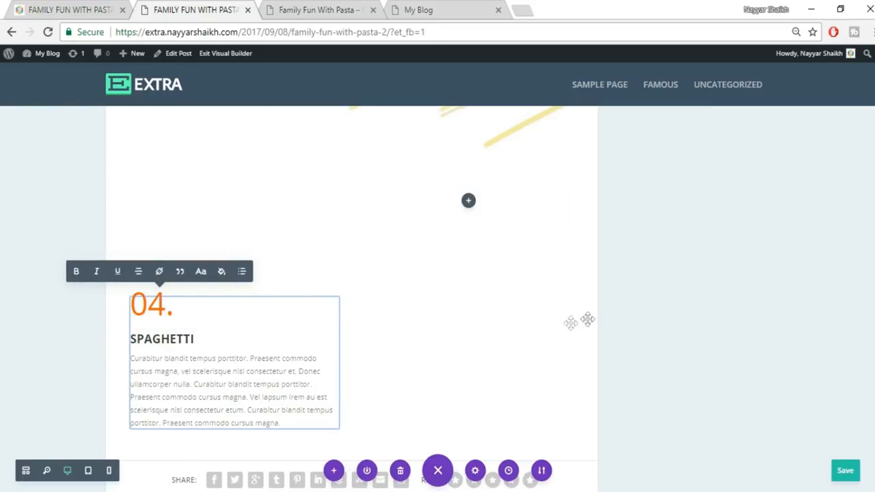
pyautogui.click(670, 315)
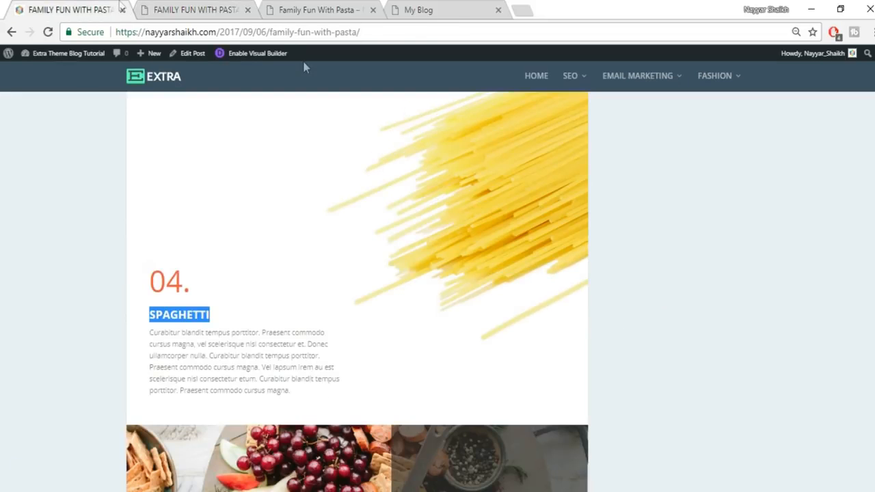
# - Clear the SPAGHETTI text module's 200px top padding in its Design spacing options
pyautogui.scroll(1, 623, 314)
pyautogui.scroll(-1, 614, 321)
pyautogui.click(205, 10)
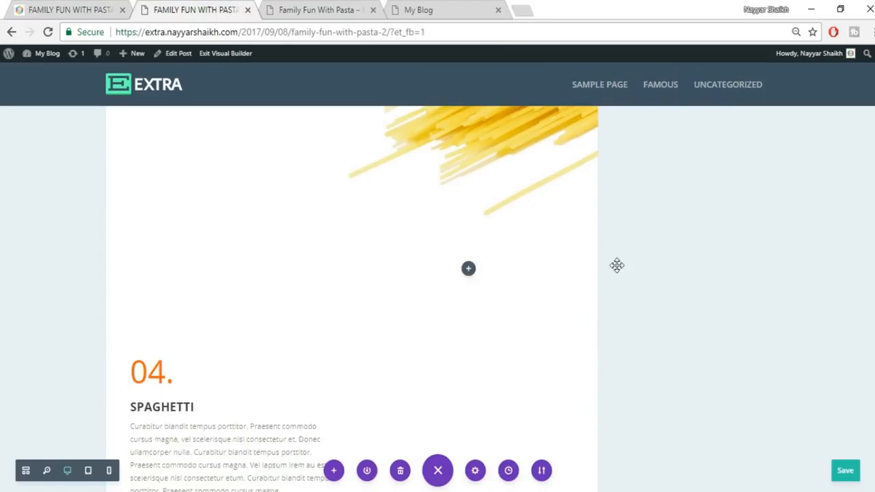
pyautogui.moveTo(189, 374)
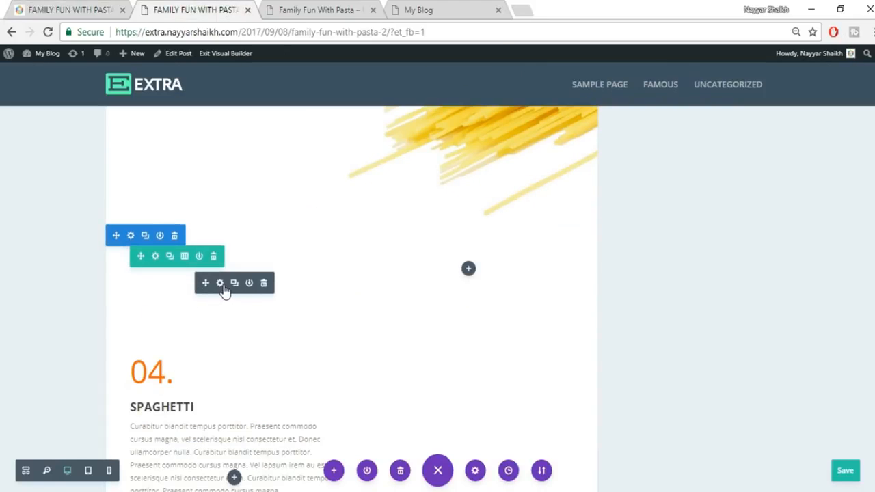
pyautogui.click(219, 284)
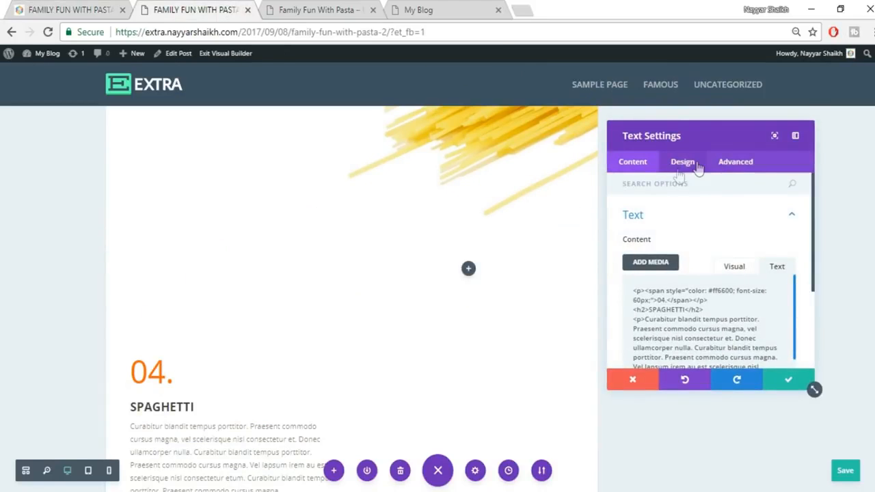
pyautogui.click(695, 165)
pyautogui.click(694, 349)
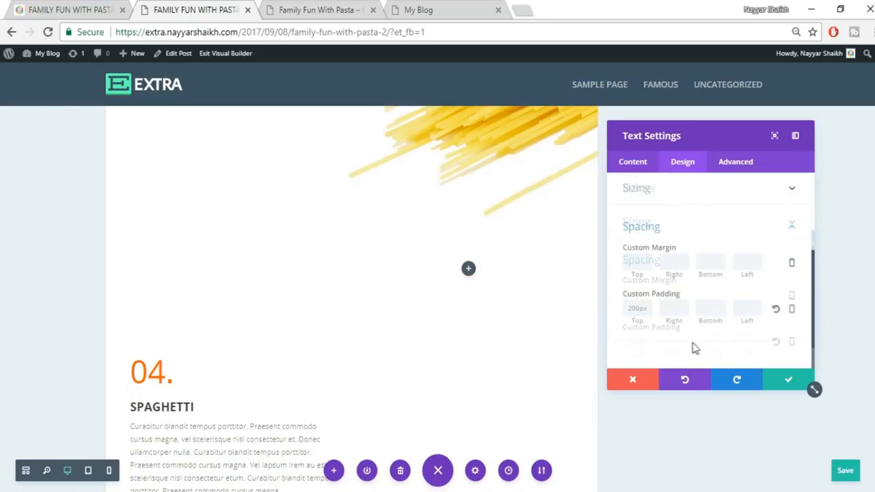
pyautogui.moveTo(653, 310); pyautogui.dragTo(598, 310)
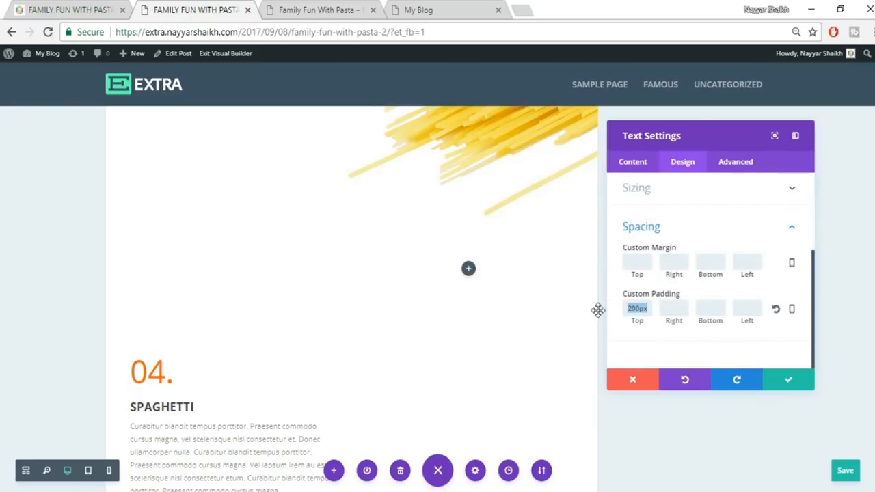
pyautogui.press('BackSpace')
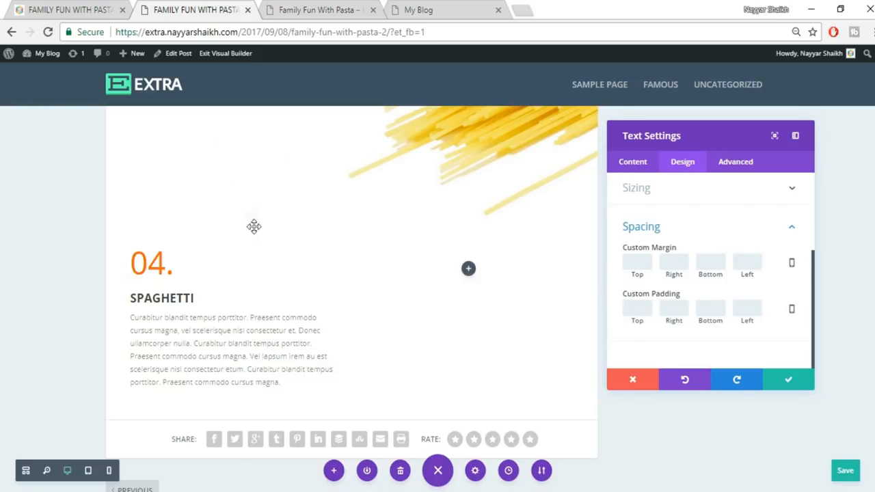
# - Set the text module's top margin to -100 and save the settings
pyautogui.scroll(1, 264, 238)
pyautogui.scroll(3, 263, 237)
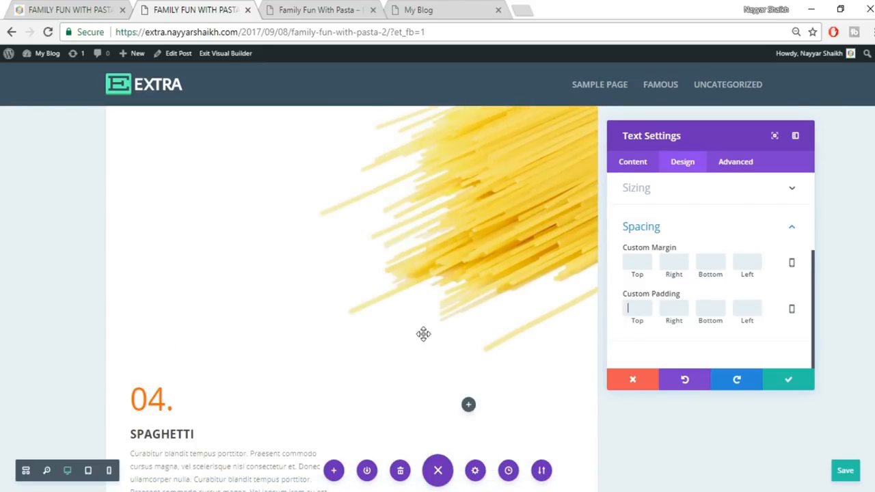
pyautogui.click(642, 263)
pyautogui.write('-100')
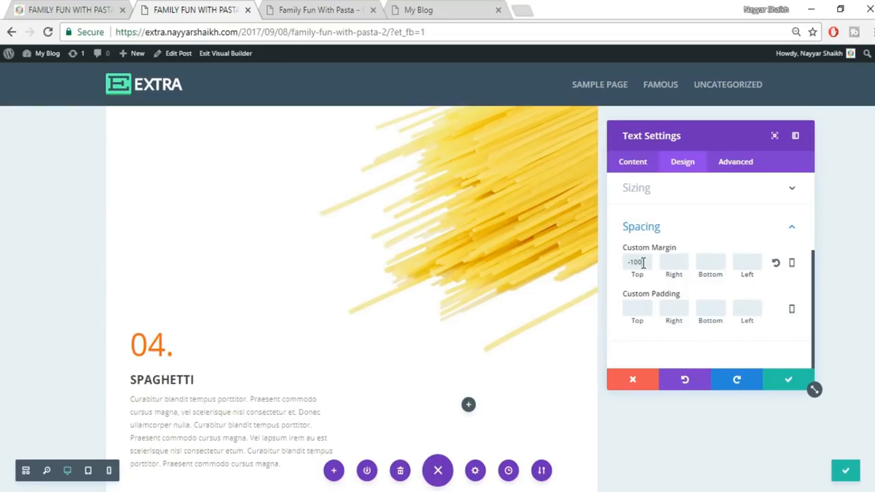
pyautogui.scroll(-1, 226, 406)
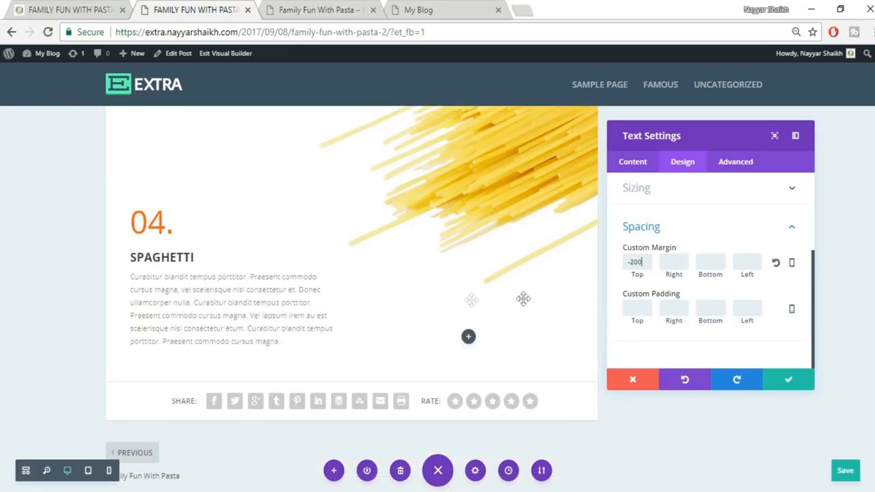
pyautogui.click(784, 384)
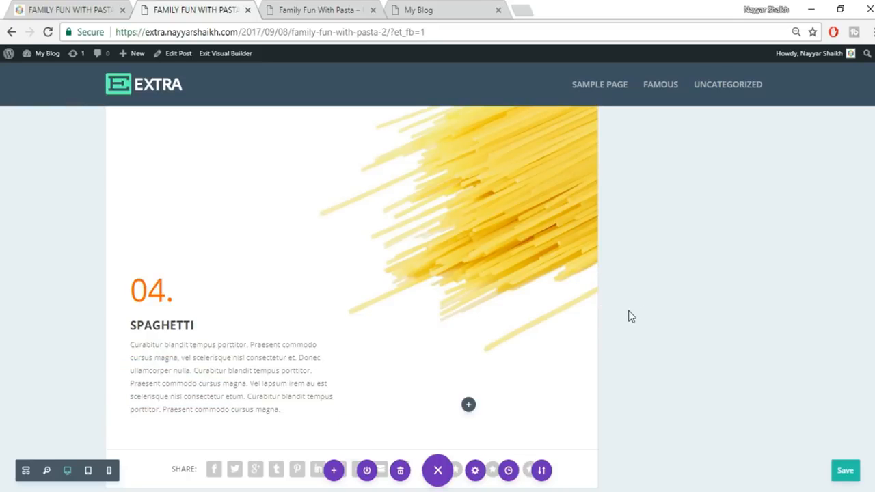
# - Compare the area below the spaghetti block with the original post
pyautogui.click(58, 7)
pyautogui.scroll(-1, 816, 246)
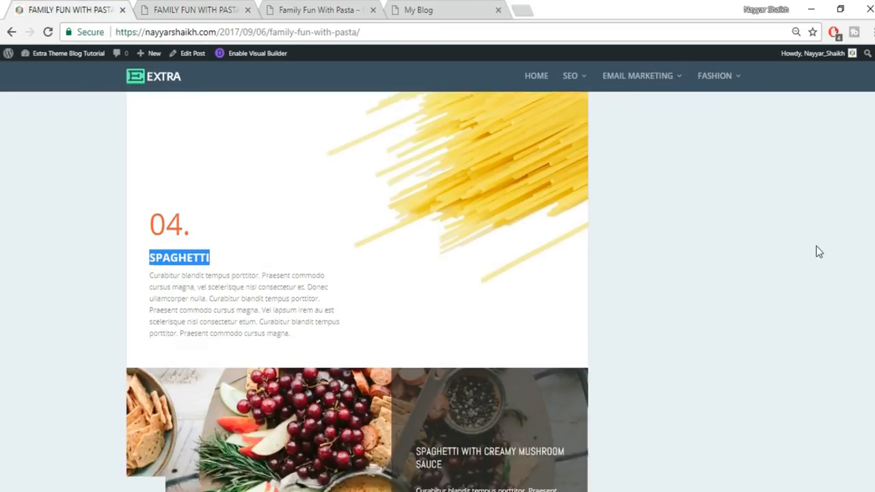
pyautogui.scroll(-3, 816, 250)
pyautogui.scroll(2, 815, 250)
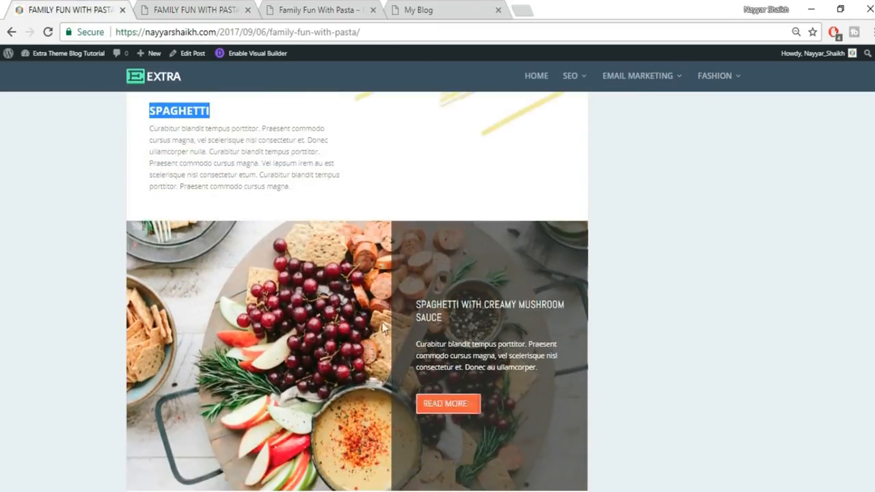
pyautogui.scroll(-1, 383, 322)
pyautogui.click(167, 8)
pyautogui.scroll(-2, 497, 386)
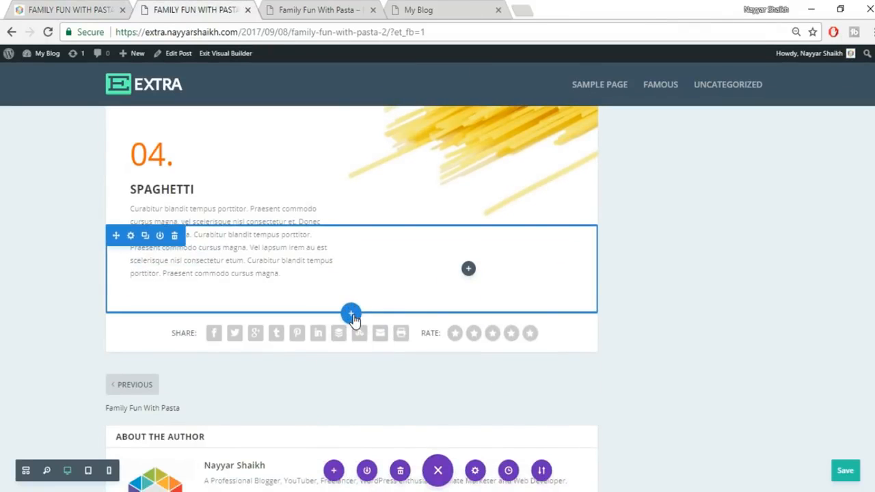
# - Add a regular section with a two-column row below the spaghetti block
pyautogui.click(351, 316)
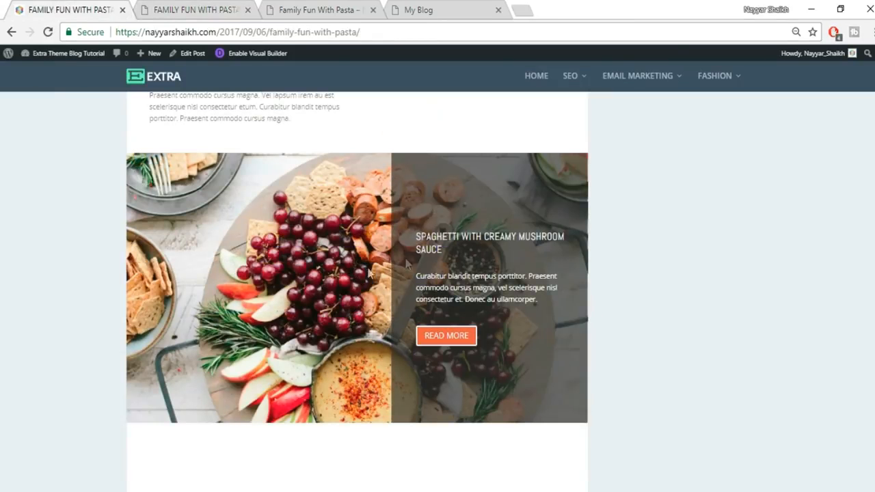
pyautogui.click(226, 8)
pyautogui.click(287, 281)
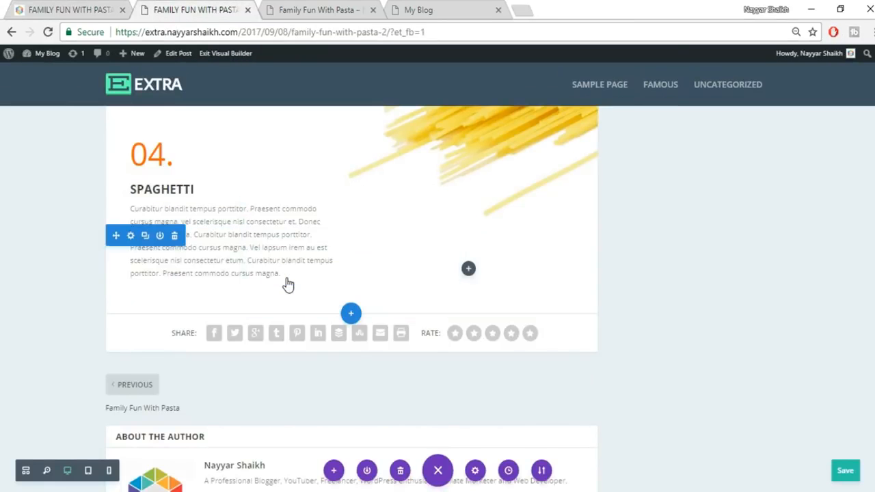
pyautogui.click(358, 226)
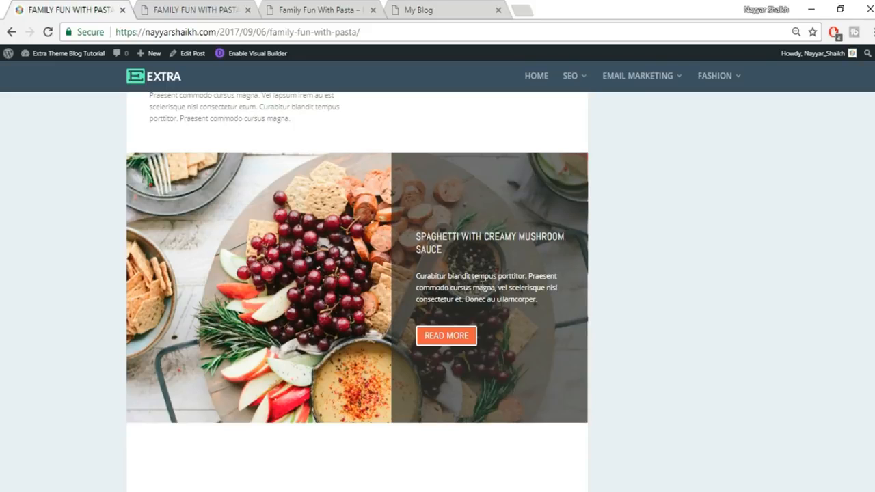
pyautogui.click(150, 10)
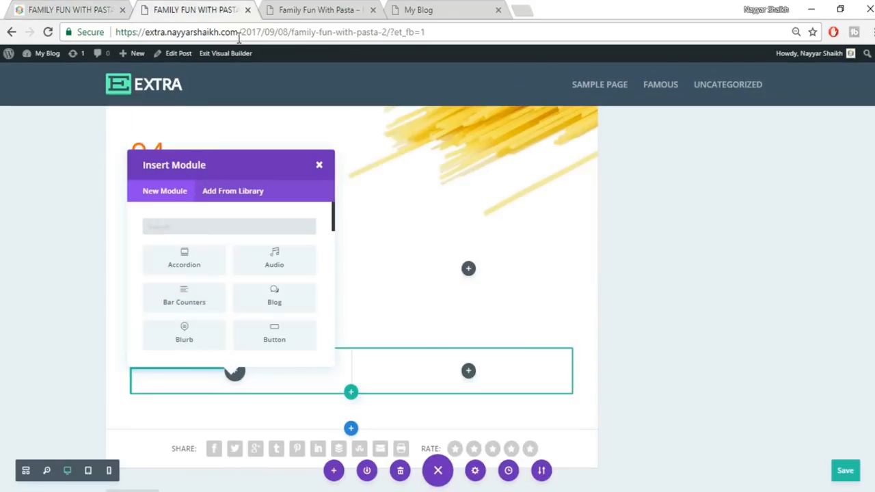
pyautogui.click(319, 164)
# - Insert a Call To Action module into the right column via a 'call' search
pyautogui.click(469, 373)
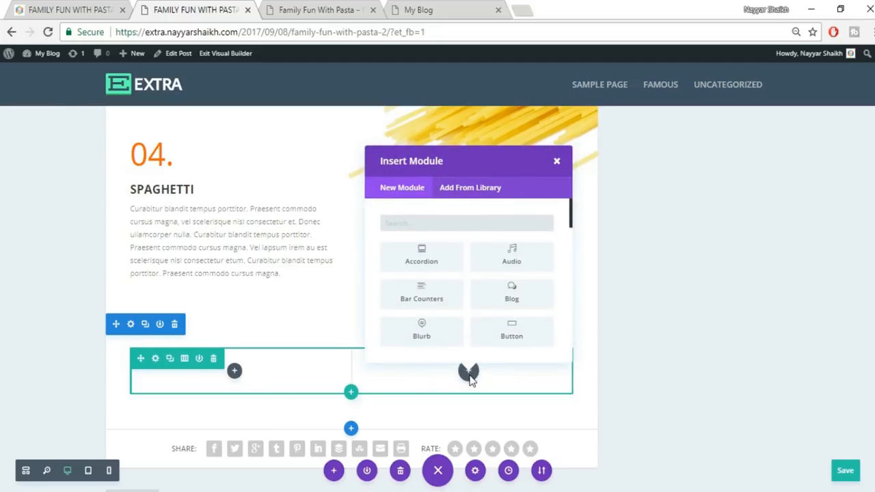
pyautogui.click(74, 13)
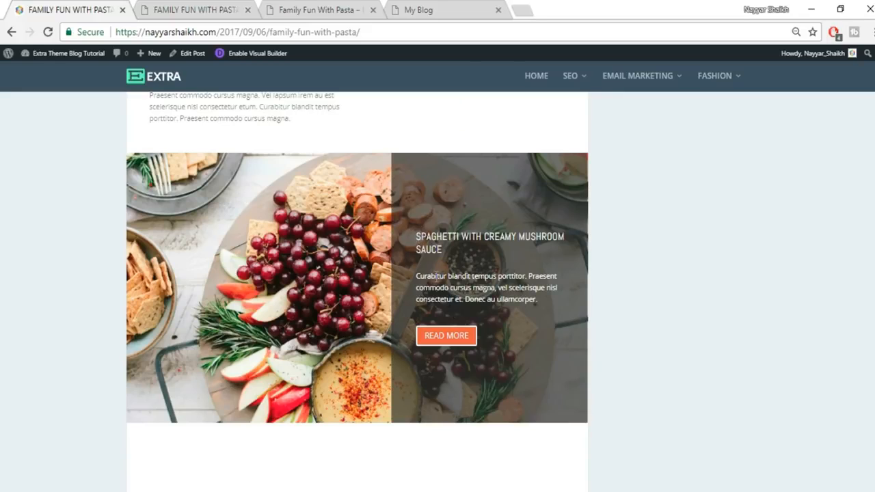
pyautogui.click(178, 8)
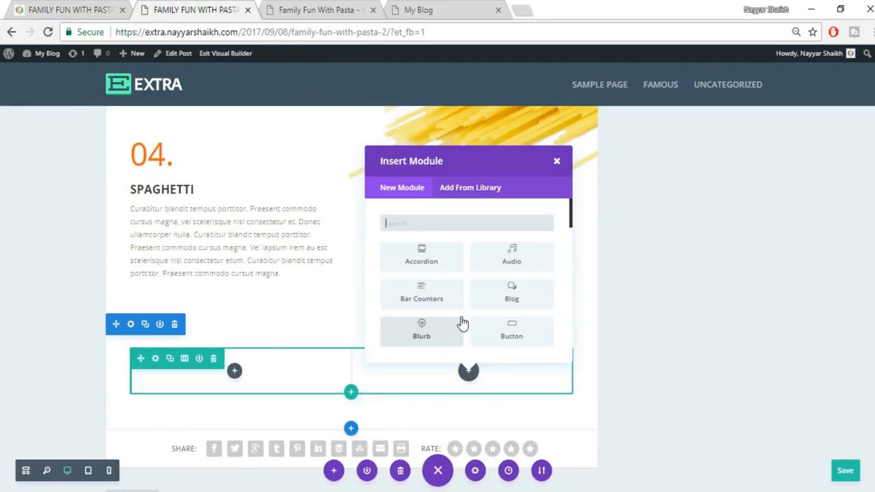
pyautogui.write('call')
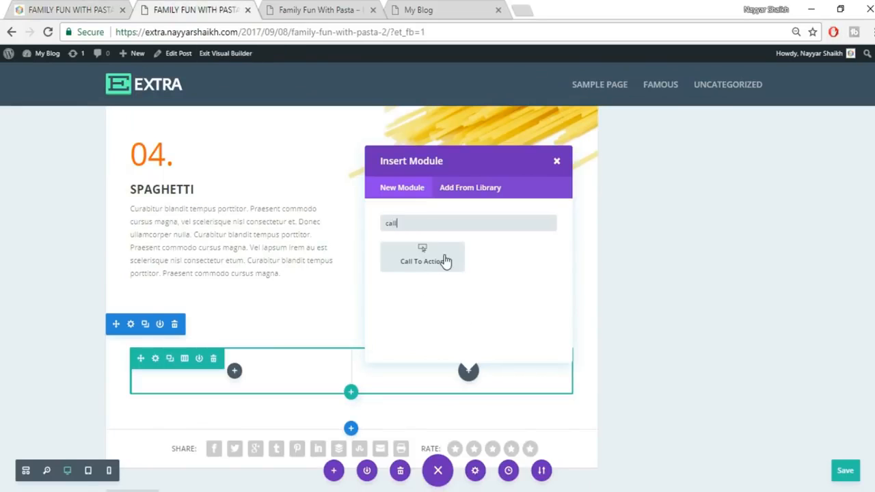
pyautogui.click(445, 260)
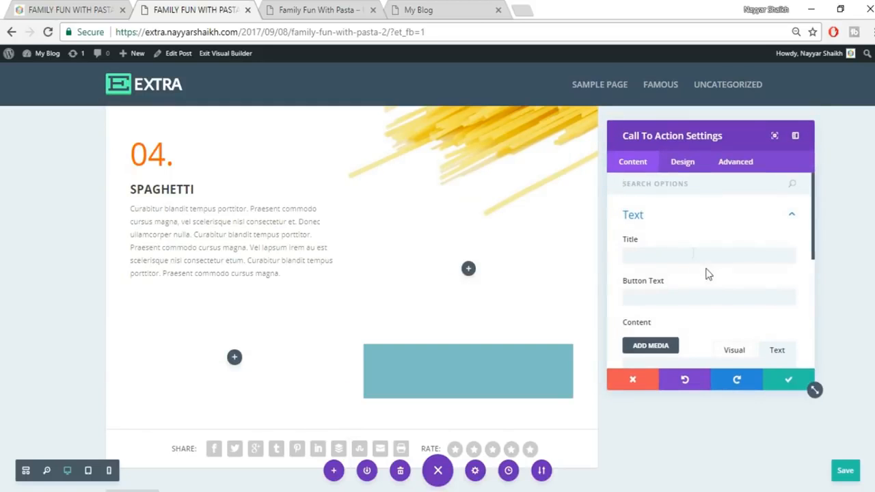
# - Copy the live post's heading into the Call To Action title: SPAGHETTI WITH CREAMY MUSHROOM SAUCE
pyautogui.click(693, 252)
pyautogui.click(128, 12)
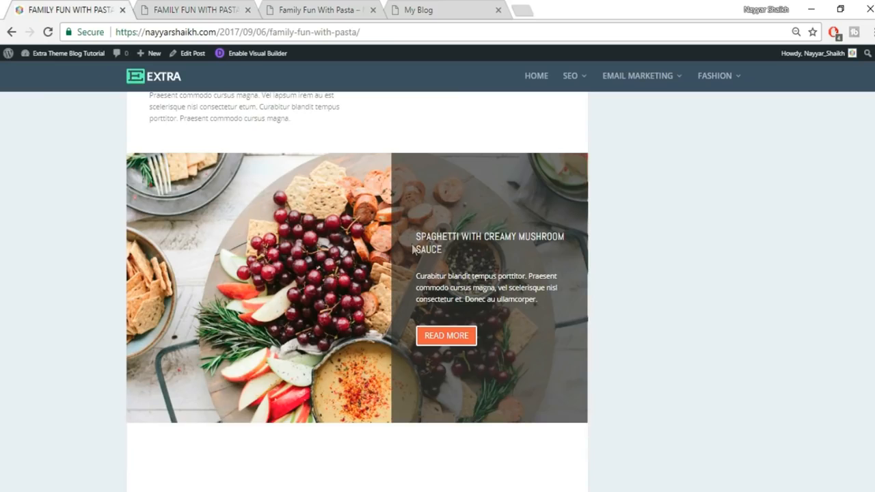
pyautogui.moveTo(418, 234)
pyautogui.mouseDown()
pyautogui.moveTo(462, 251)
pyautogui.moveTo(415, 236)
pyautogui.mouseUp()
pyautogui.hotkey('ctrl', 'c')
pyautogui.click(194, 8)
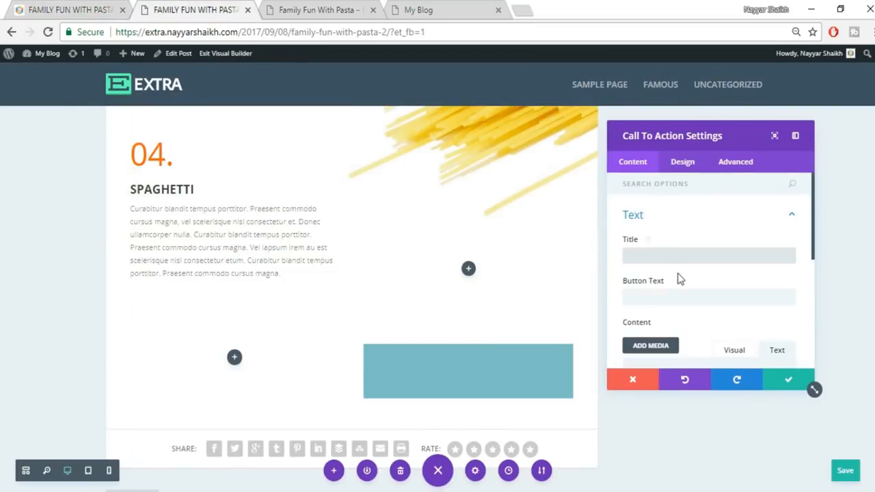
pyautogui.hotkey('ctrl', 'v')
# - Copy the paragraph below that heading on the live post into the Content field
pyautogui.click(41, 10)
pyautogui.moveTo(416, 275); pyautogui.dragTo(553, 305)
pyautogui.hotkey('ctrl', 'c')
pyautogui.click(231, 8)
pyautogui.scroll(-4, 693, 294)
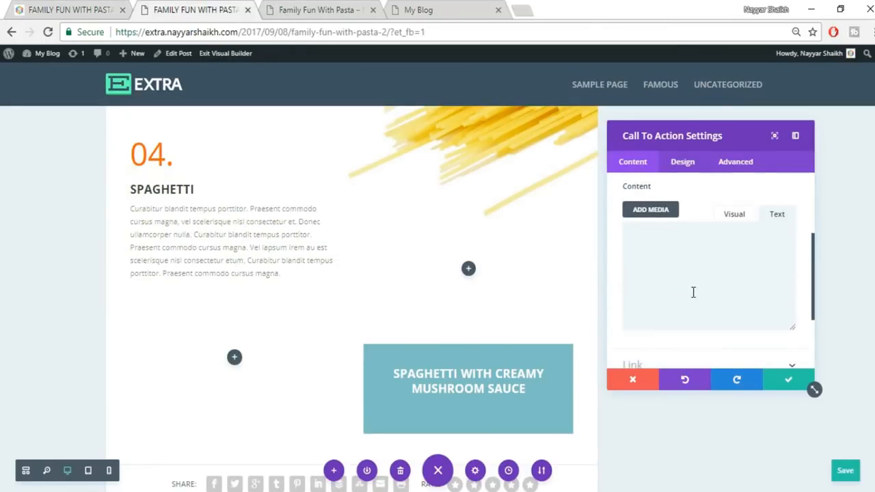
pyautogui.hotkey('ctrl', 'v')
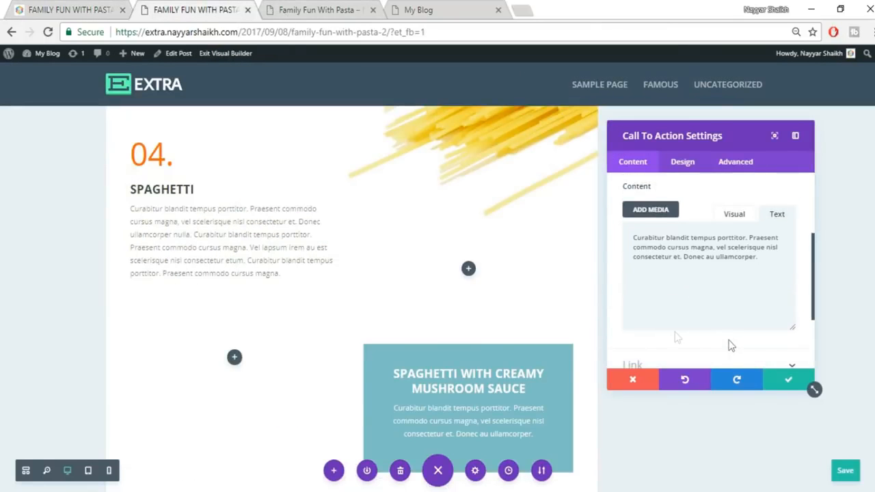
# - Set the Button Text to READ MORE
pyautogui.click(58, 9)
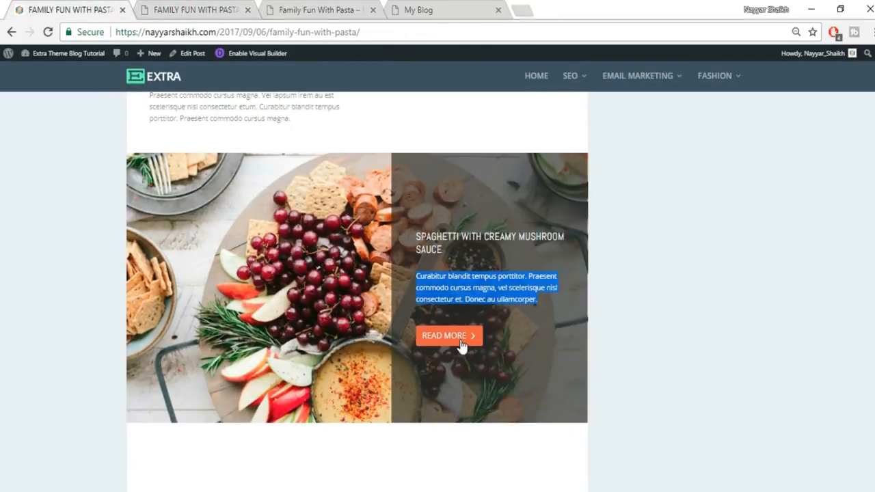
pyautogui.click(154, 9)
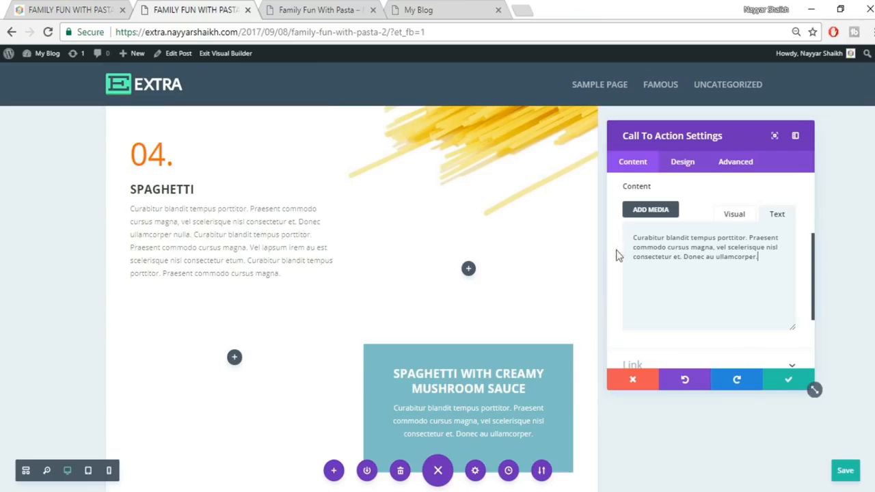
pyautogui.scroll(2, 648, 260)
pyautogui.click(671, 226)
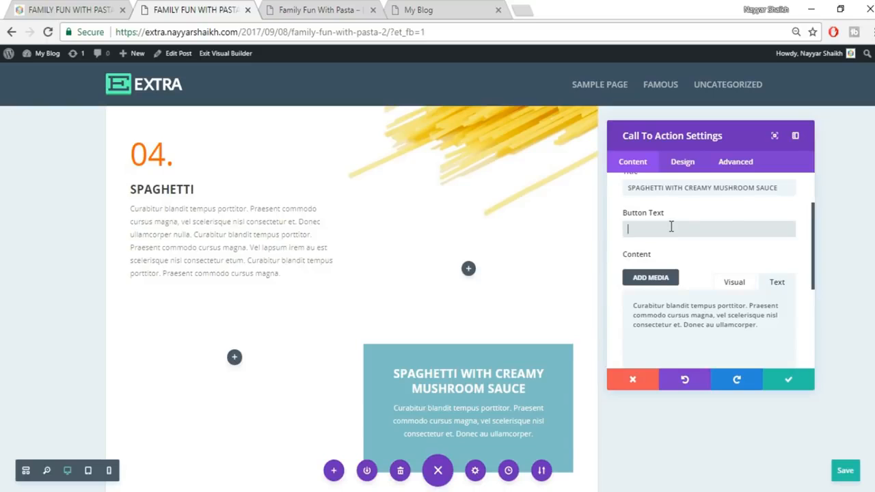
pyautogui.write('READ MORE')
pyautogui.scroll(-2, 738, 273)
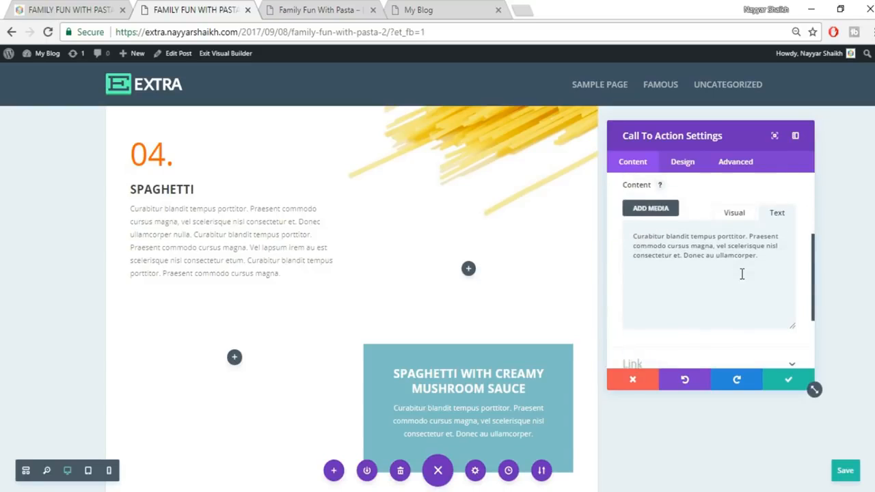
pyautogui.scroll(-2, 742, 273)
# - Set the button's link URL to #
pyautogui.click(670, 305)
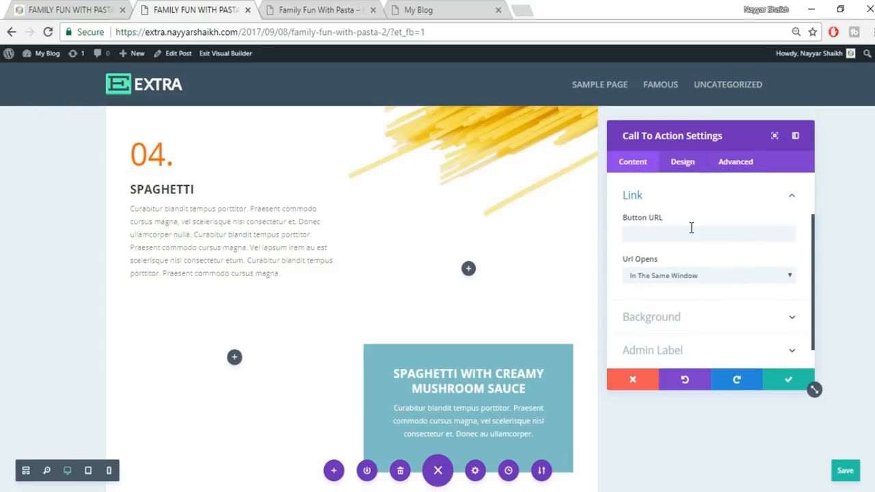
pyautogui.click(691, 228)
pyautogui.write('#')
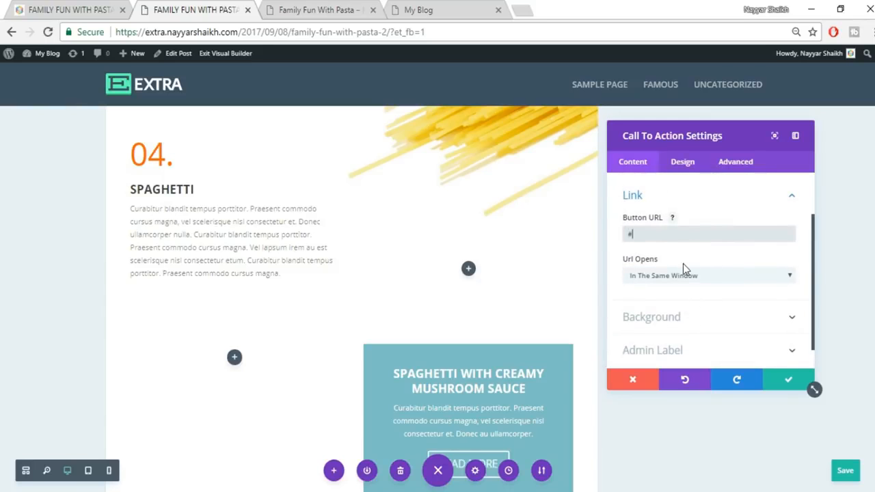
pyautogui.scroll(-1, 689, 262)
pyautogui.scroll(-2, 467, 359)
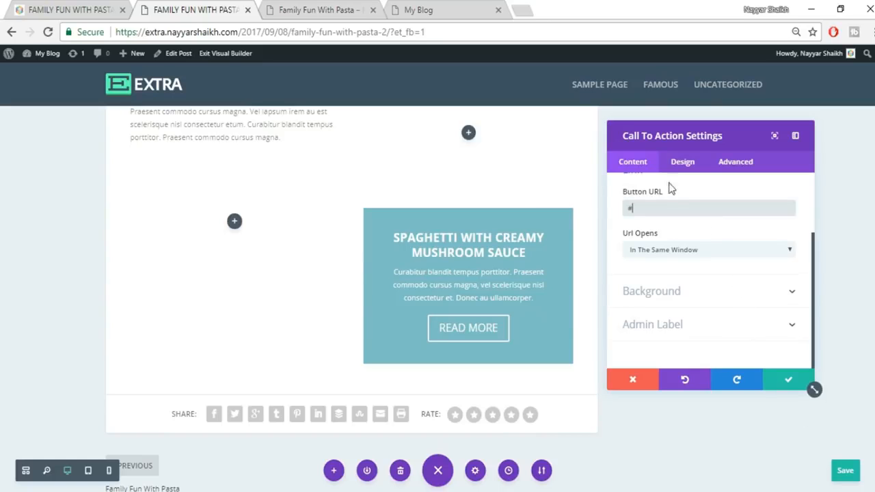
pyautogui.click(681, 162)
# - Switch Use Background Color to NO to remove the teal Call To Action background
pyautogui.click(112, 6)
pyautogui.click(211, 8)
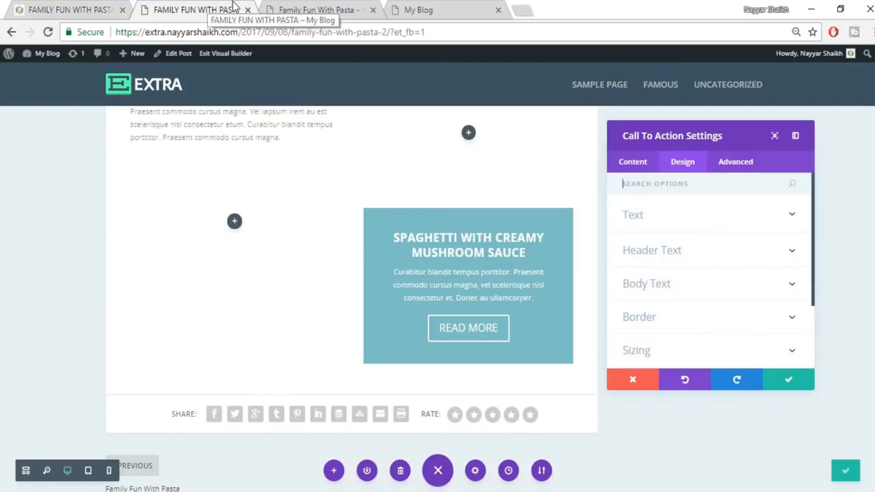
pyautogui.click(636, 166)
pyautogui.scroll(-4, 716, 315)
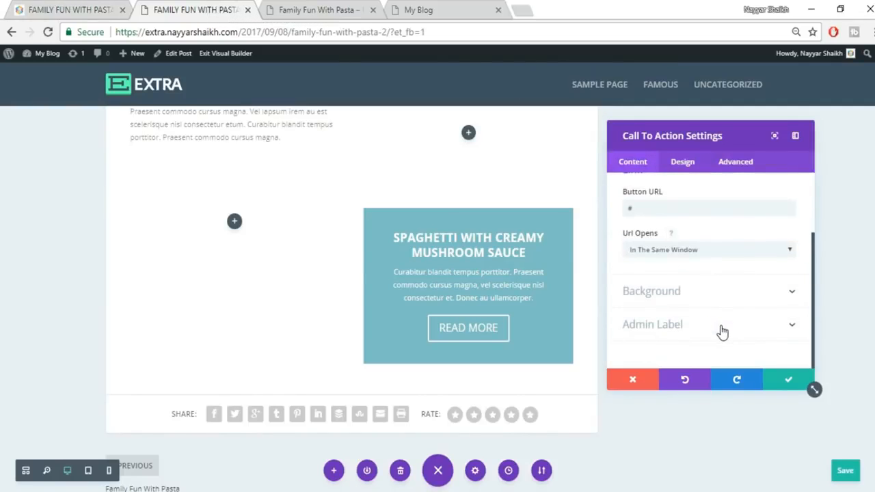
pyautogui.click(694, 300)
pyautogui.moveTo(697, 256)
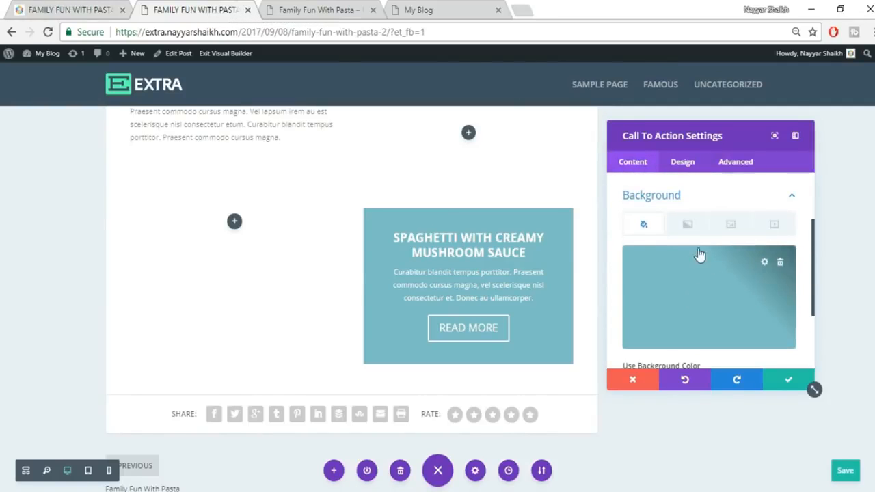
pyautogui.click(764, 263)
pyautogui.scroll(-2, 723, 289)
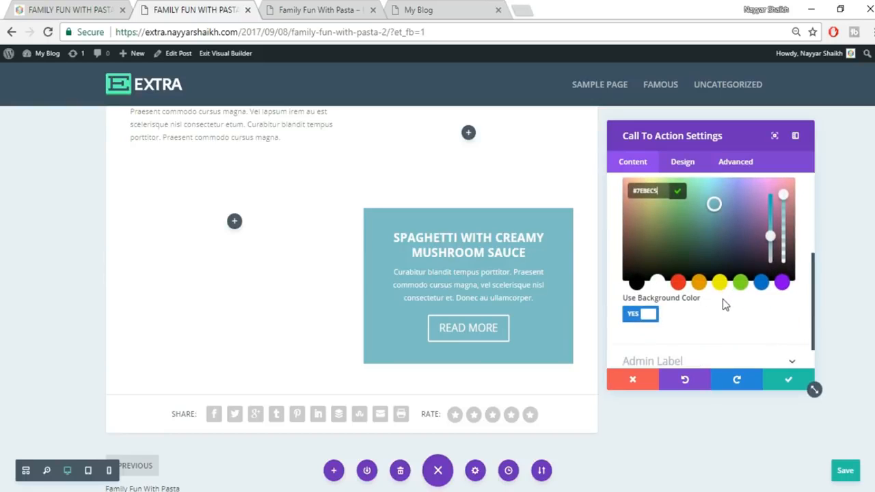
pyautogui.click(638, 316)
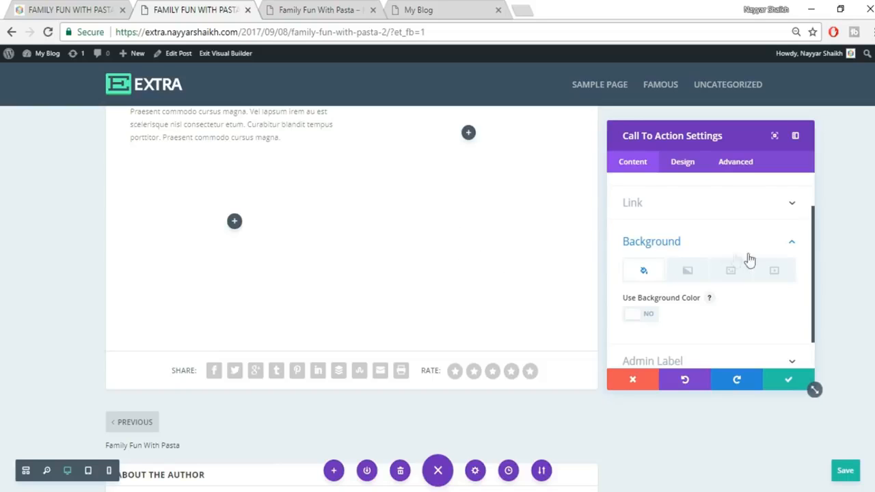
# - Review the Design options, then save and close the Call To Action settings
pyautogui.click(682, 164)
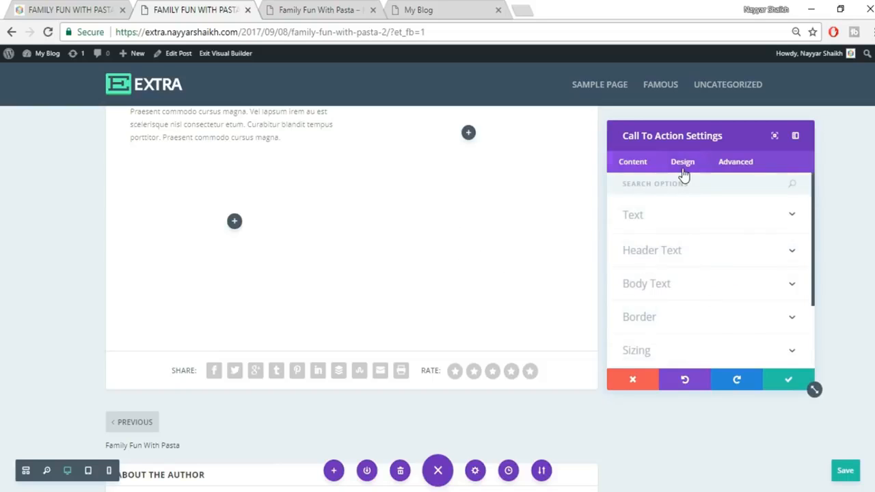
pyautogui.scroll(-3, 742, 263)
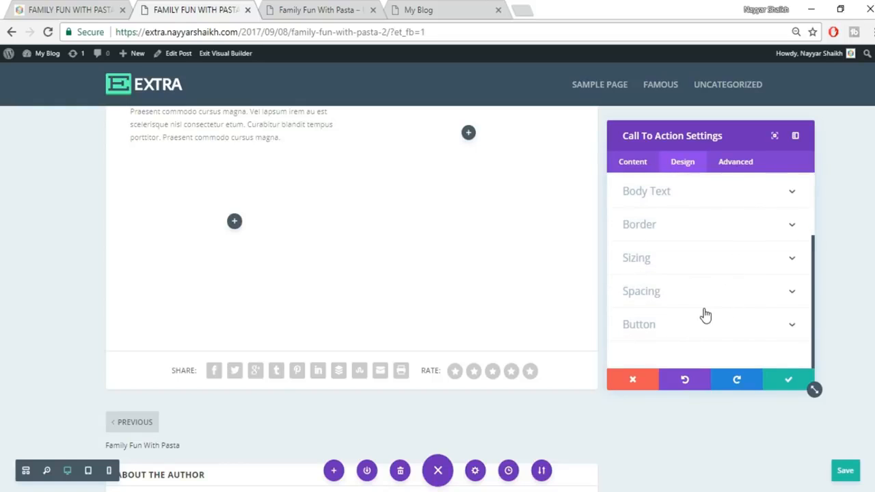
pyautogui.scroll(3, 706, 315)
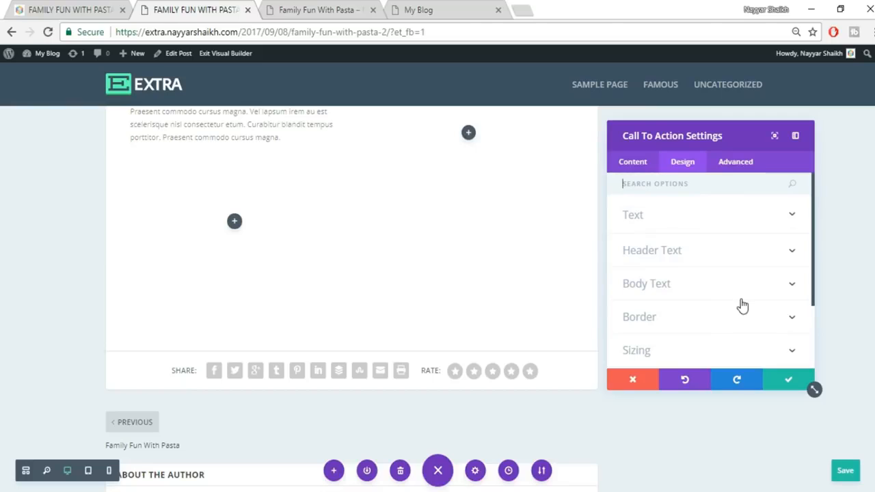
pyautogui.scroll(-3, 742, 304)
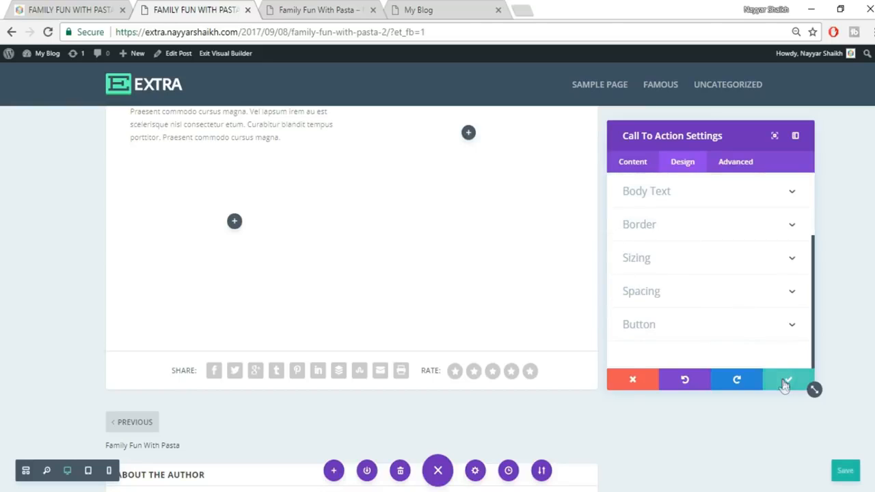
pyautogui.click(786, 381)
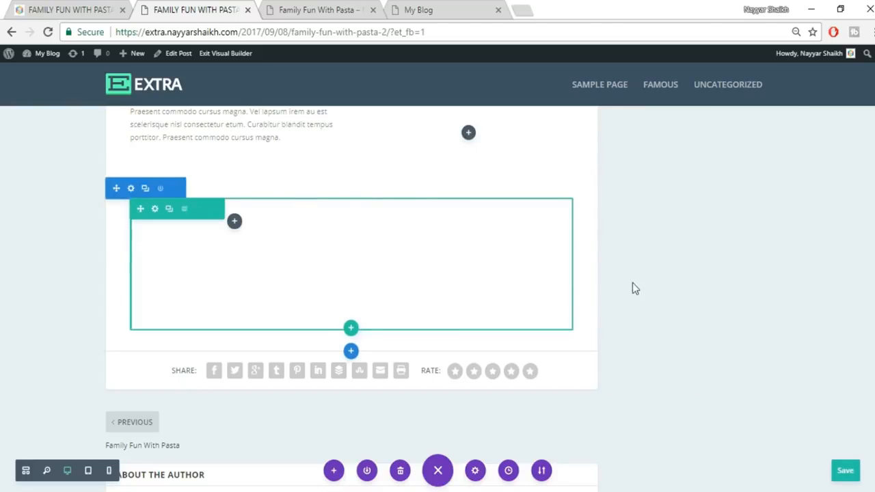
# - Give the row's column 2 a black background colour at 0.52 opacity
pyautogui.click(156, 209)
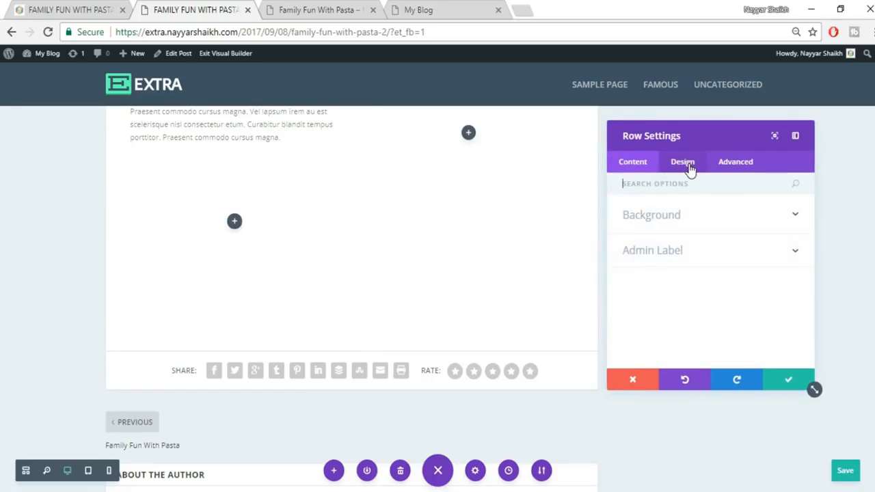
pyautogui.click(690, 219)
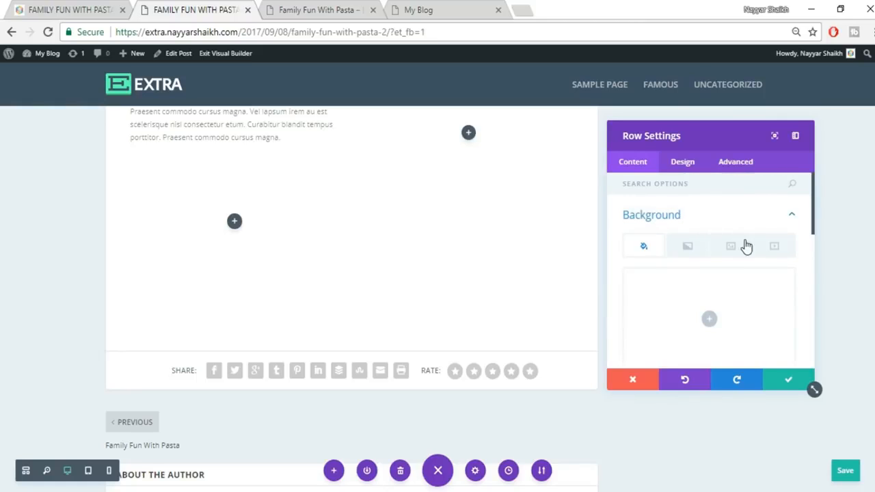
pyautogui.scroll(-4, 743, 246)
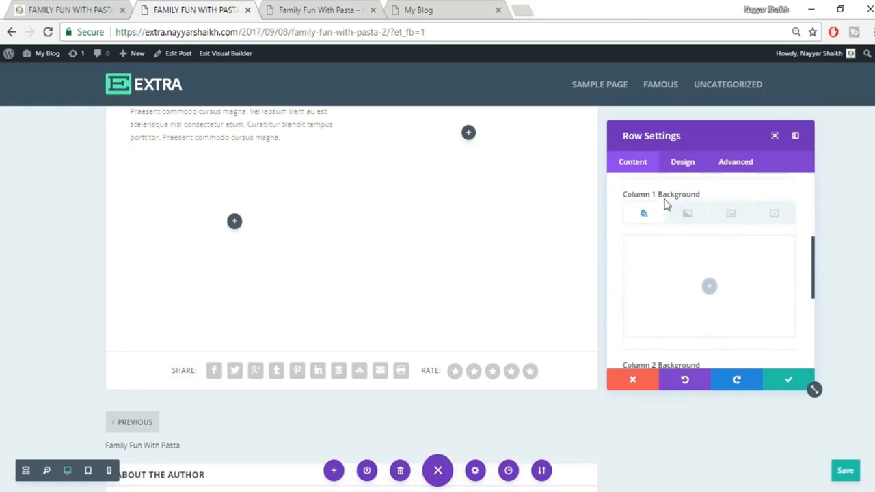
pyautogui.scroll(-2, 736, 234)
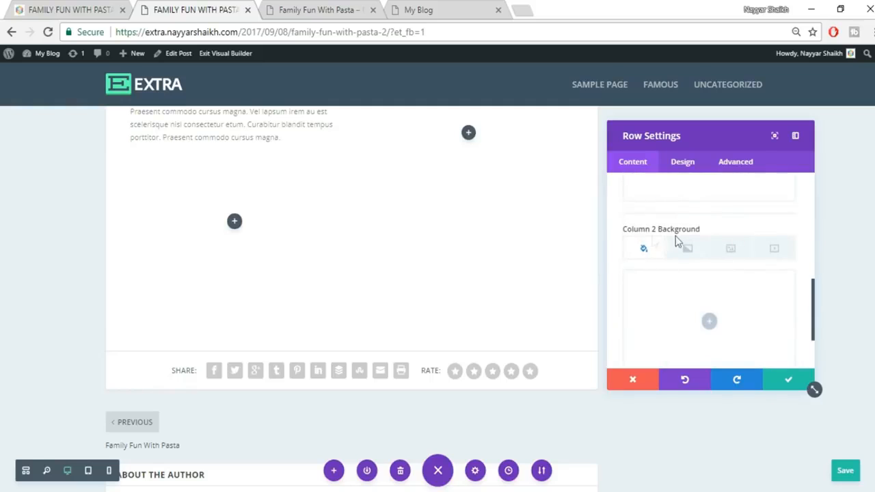
pyautogui.scroll(-1, 742, 260)
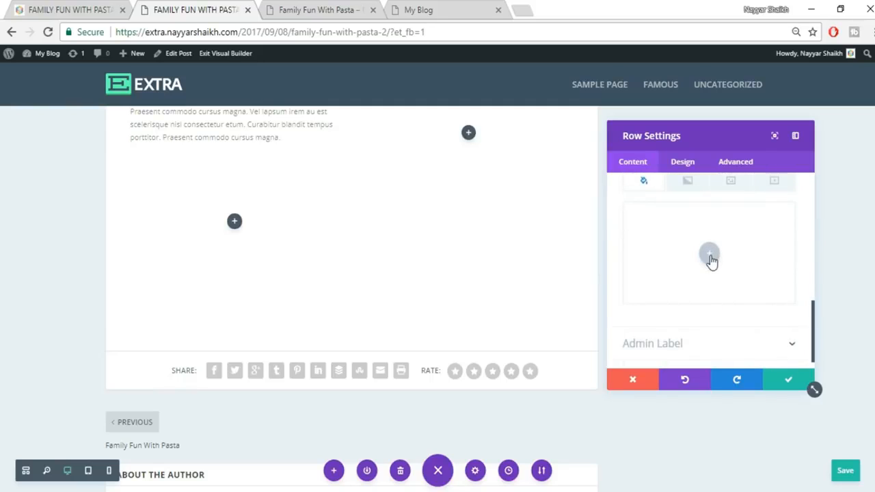
pyautogui.click(709, 256)
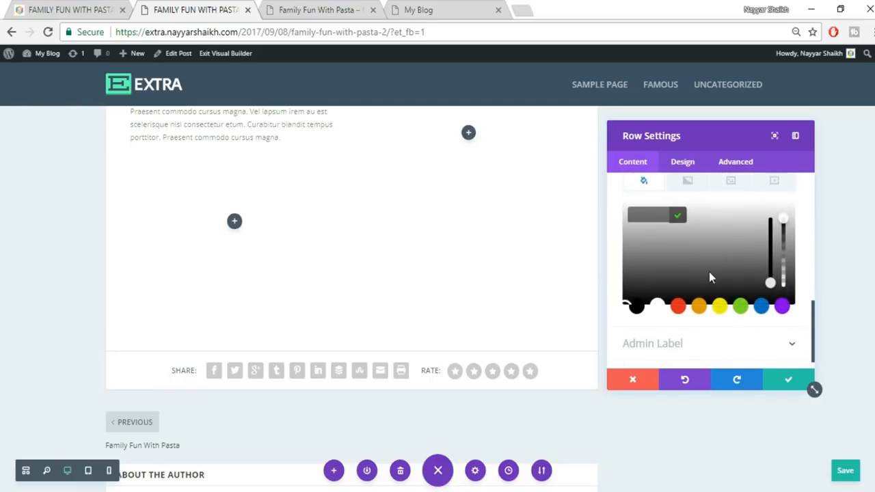
pyautogui.click(649, 284)
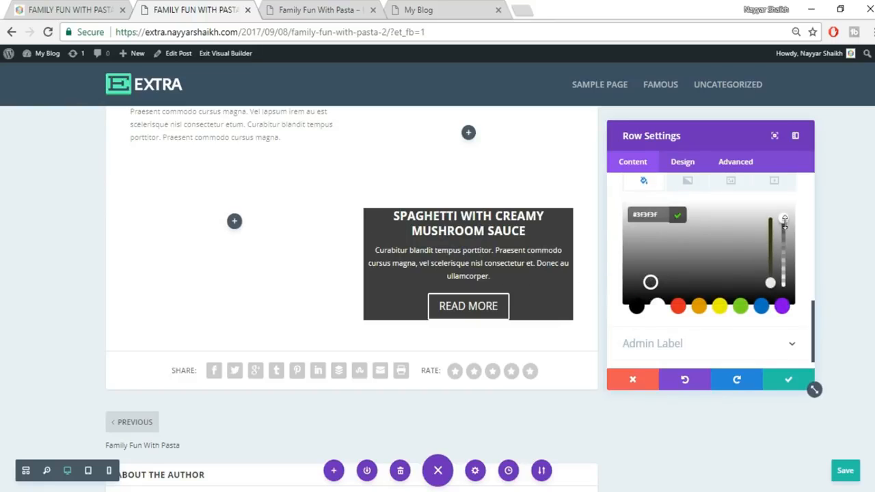
pyautogui.click(784, 237)
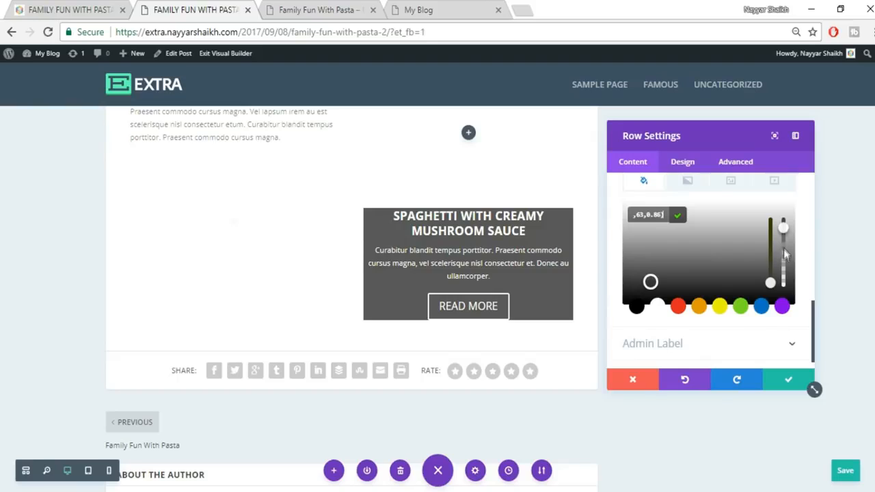
pyautogui.click(784, 253)
pyautogui.click(784, 259)
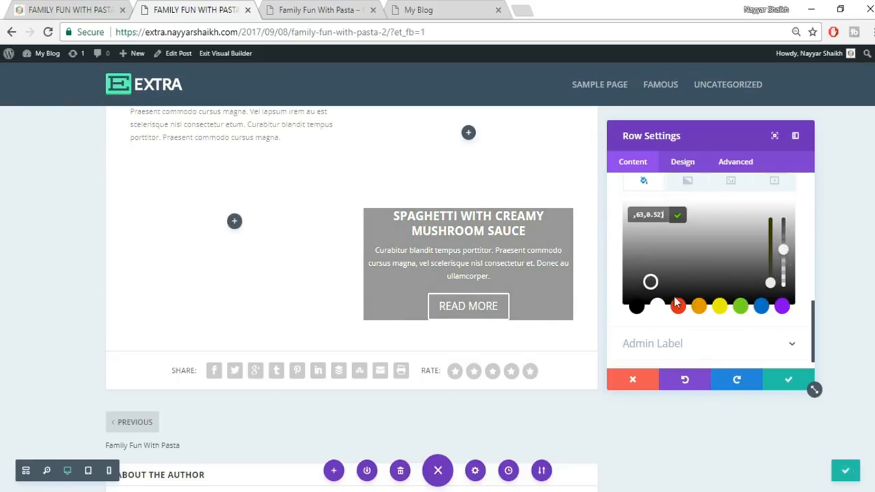
pyautogui.click(632, 307)
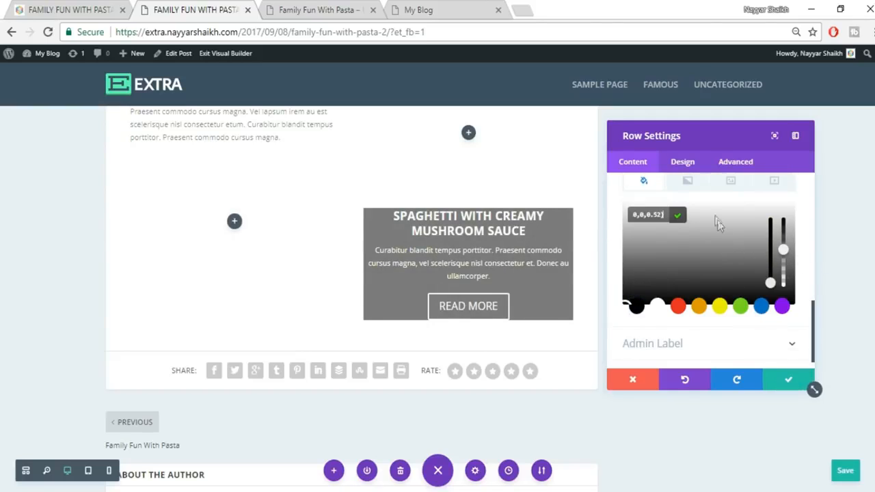
# - Compare with the published pasta post and save the row settings
pyautogui.click(683, 164)
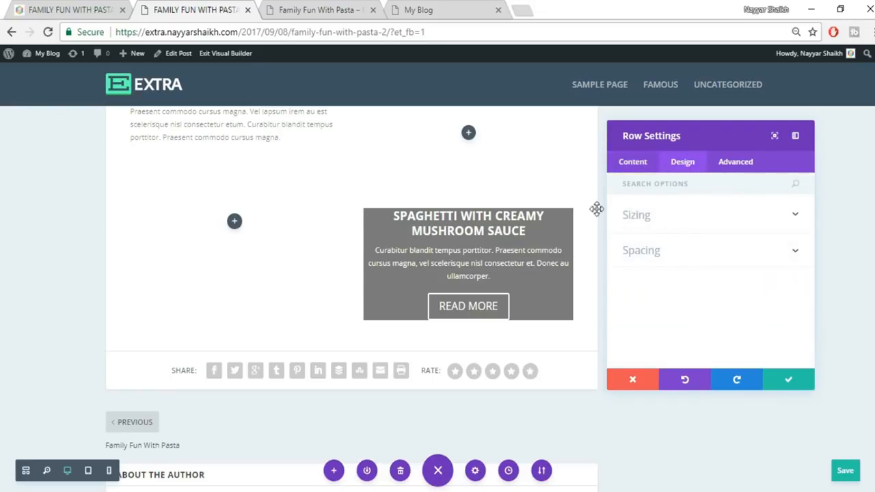
pyautogui.click(102, 8)
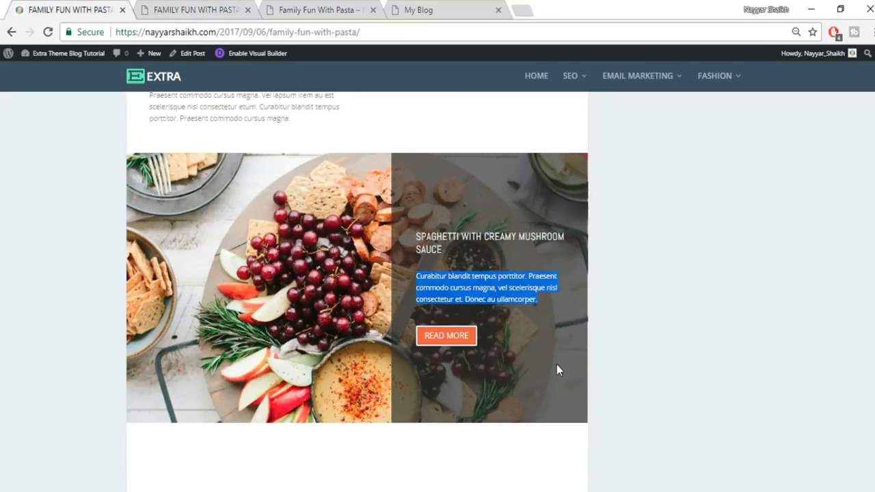
pyautogui.click(174, 8)
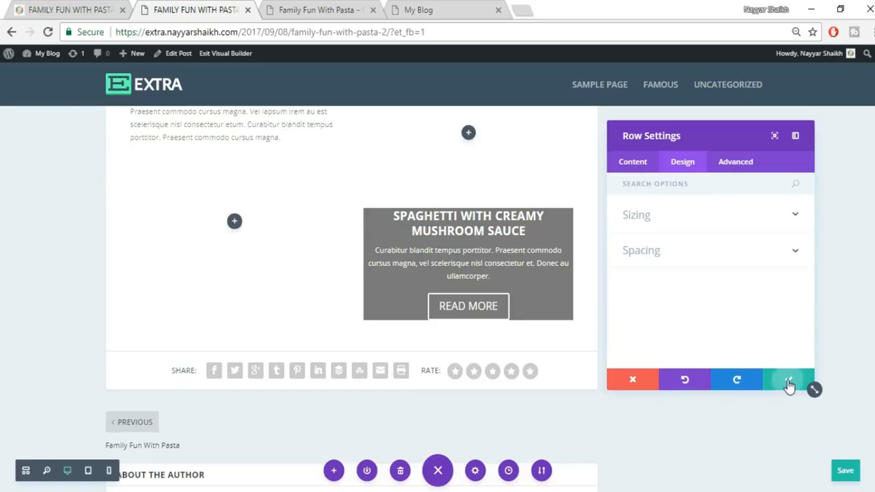
pyautogui.click(788, 384)
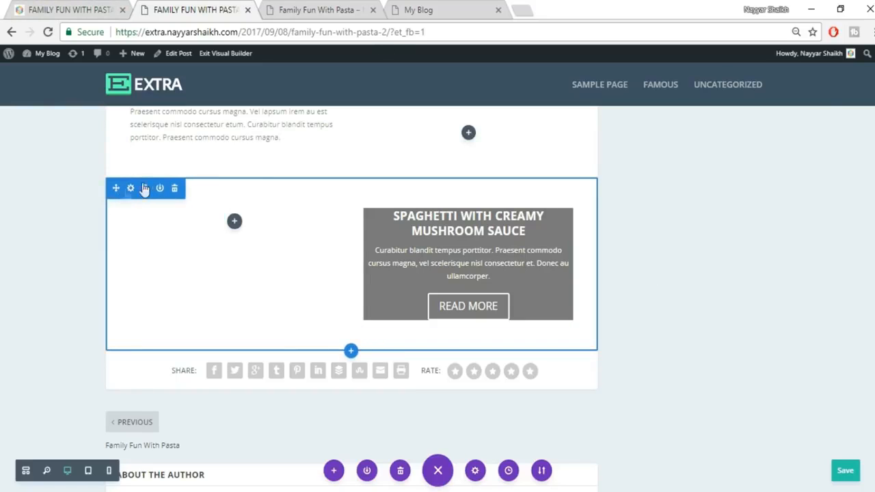
# - Start a section background image from the section's Background options, reaching the Upload Files area
pyautogui.moveTo(130, 192)
pyautogui.mouseDown()
pyautogui.moveTo(332, 159)
pyautogui.moveTo(587, 262)
pyautogui.moveTo(264, 332)
pyautogui.moveTo(123, 195)
pyautogui.mouseUp()
pyautogui.click(131, 192)
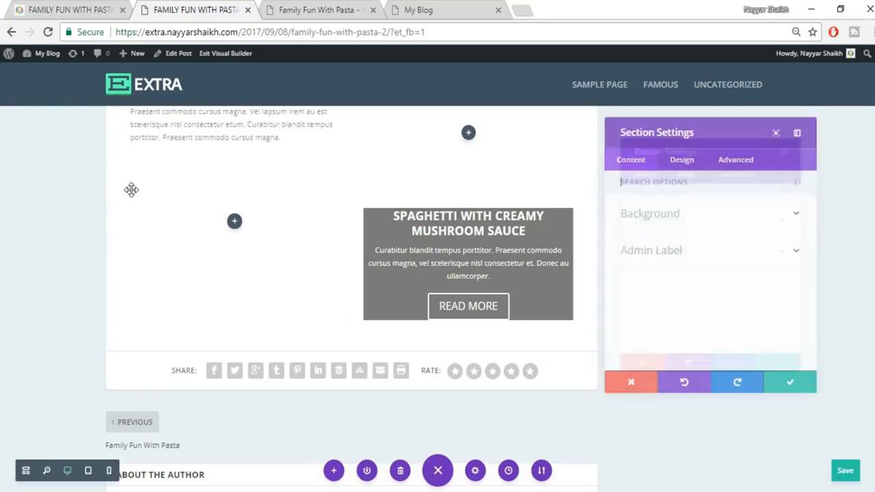
pyautogui.click(677, 217)
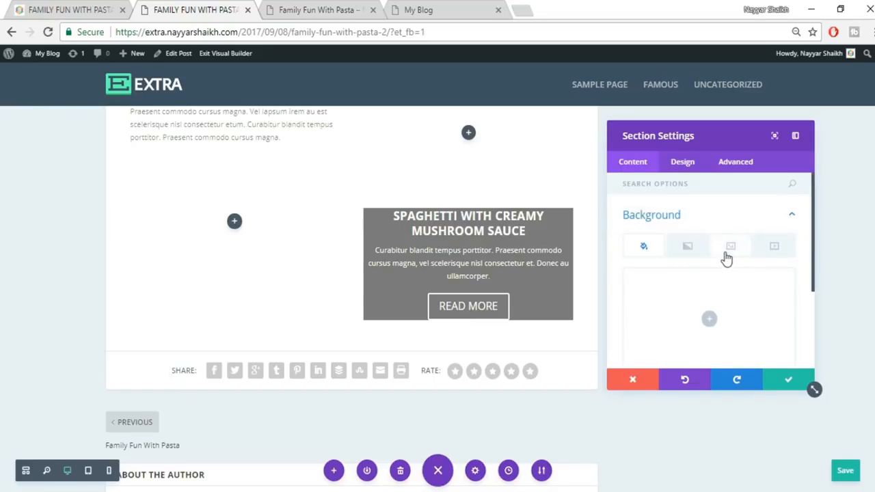
pyautogui.click(733, 253)
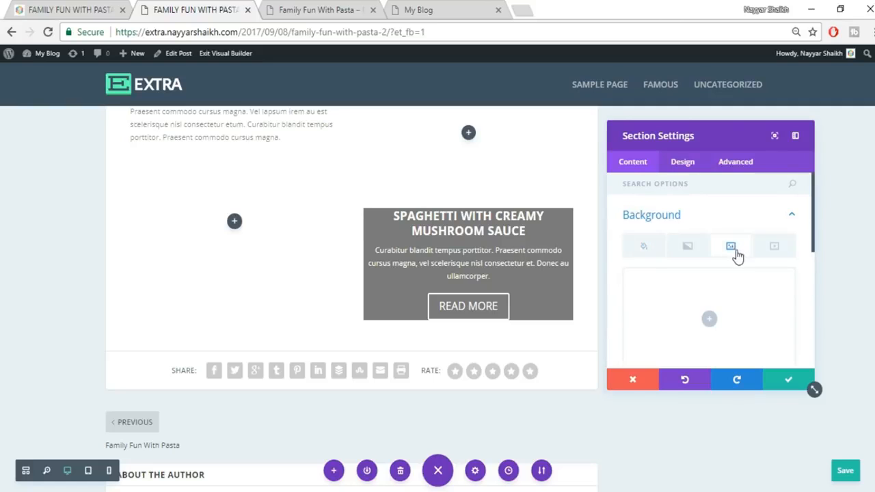
pyautogui.scroll(-1, 709, 319)
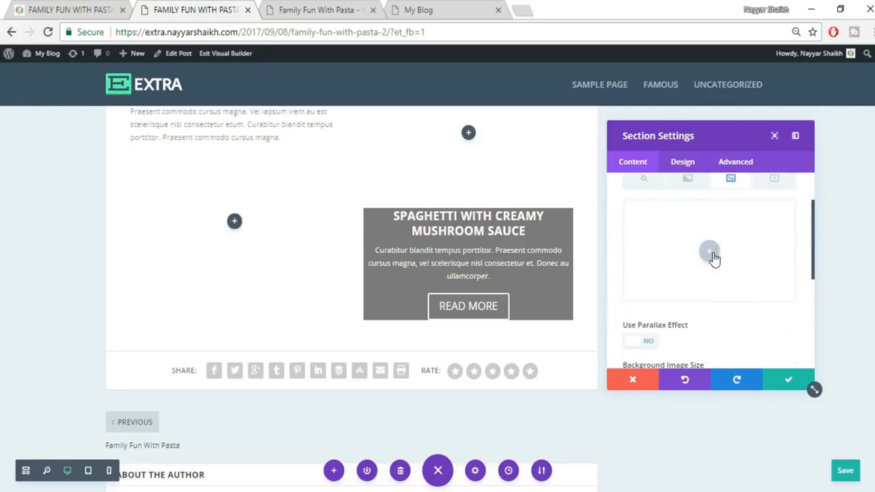
pyautogui.click(711, 253)
pyautogui.click(68, 10)
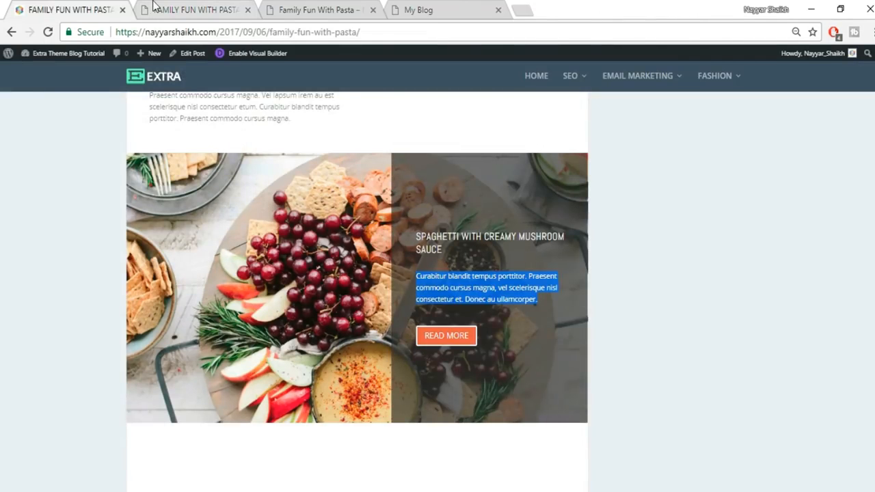
pyautogui.click(155, 7)
pyautogui.click(151, 101)
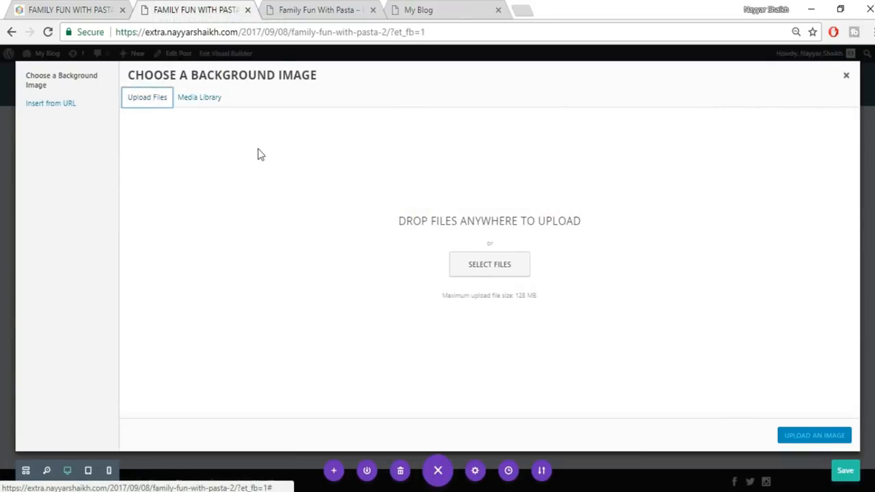
# - Upload the sailboat photo 011.jpg from the Extra folder to the media library
pyautogui.click(513, 271)
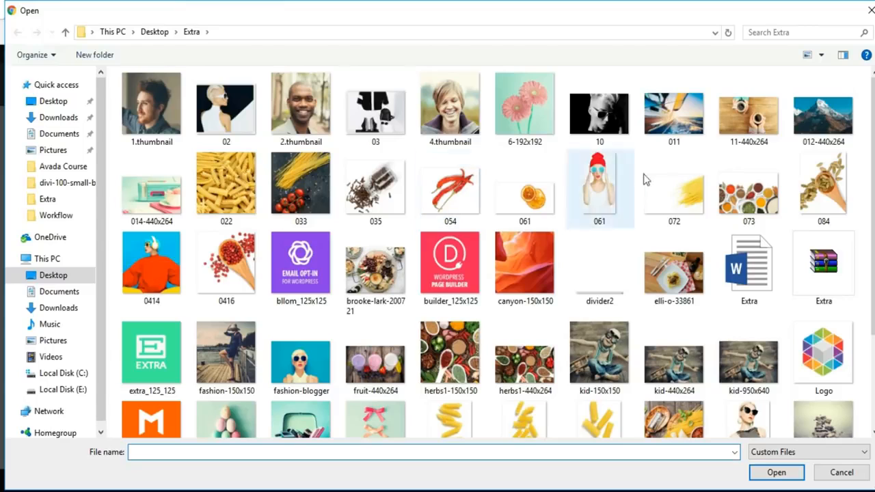
pyautogui.scroll(-2, 840, 230)
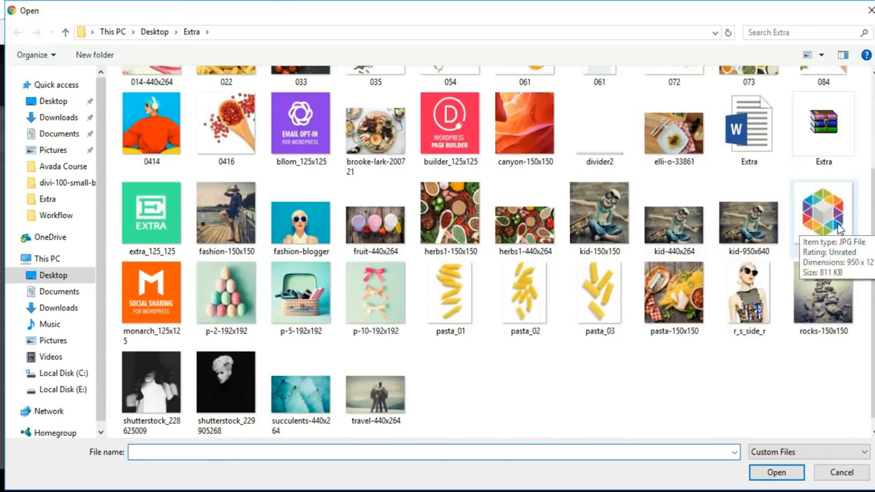
pyautogui.scroll(2, 837, 226)
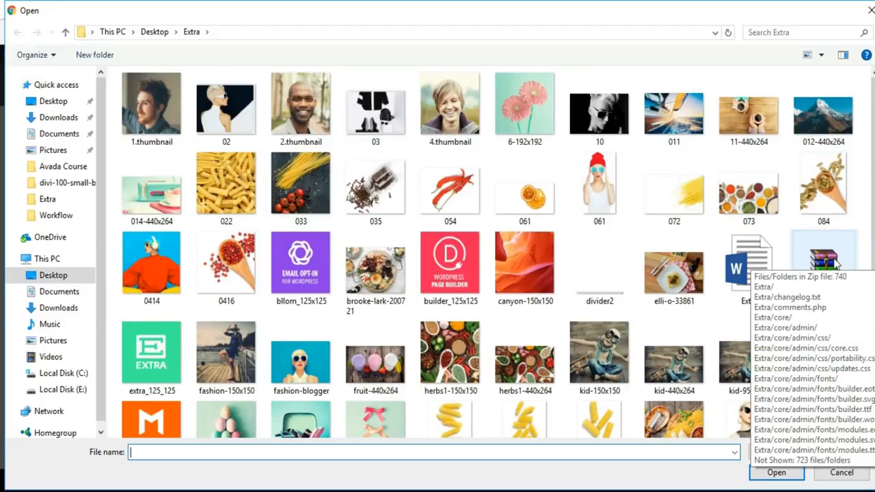
pyautogui.scroll(-2, 202, 254)
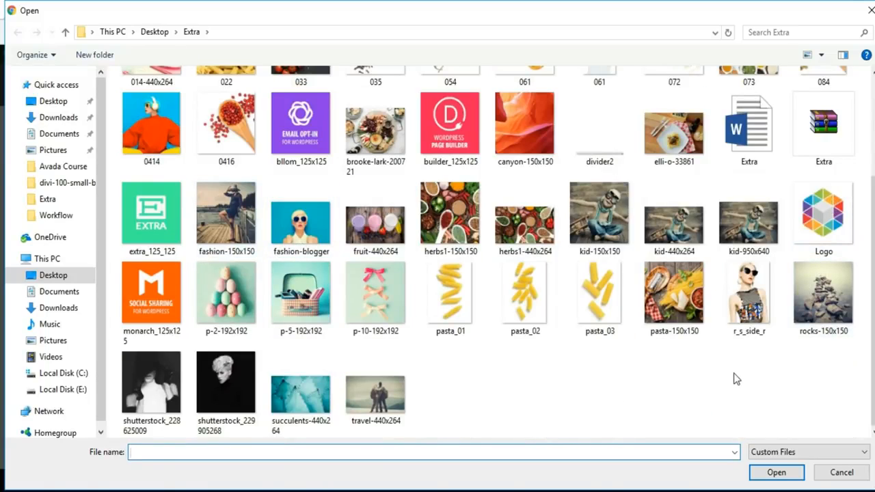
pyautogui.scroll(2, 736, 380)
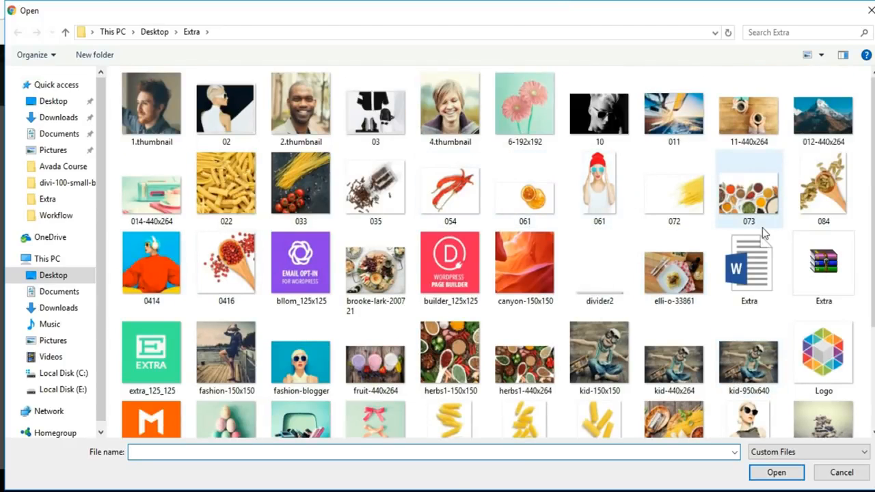
pyautogui.scroll(-2, 762, 228)
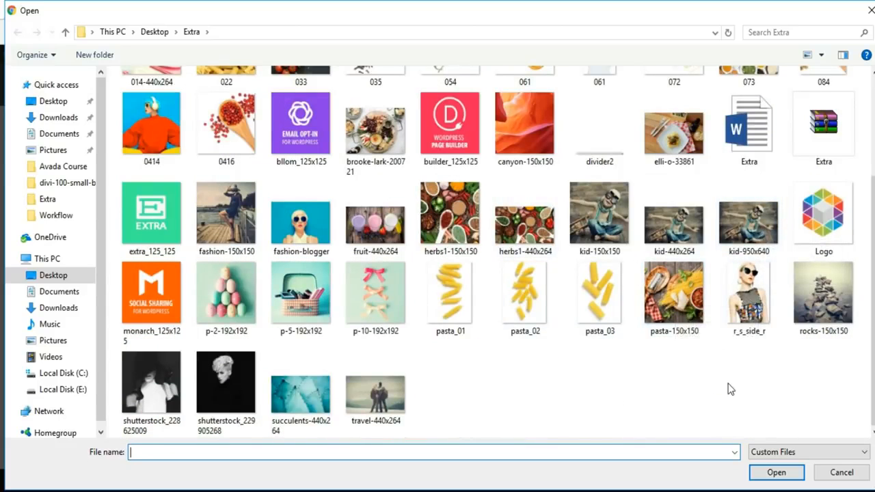
pyautogui.scroll(2, 730, 389)
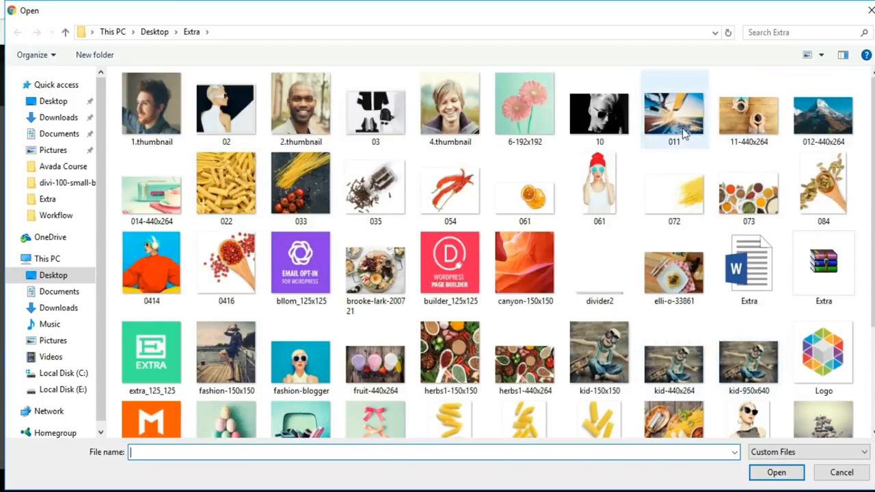
pyautogui.click(701, 134)
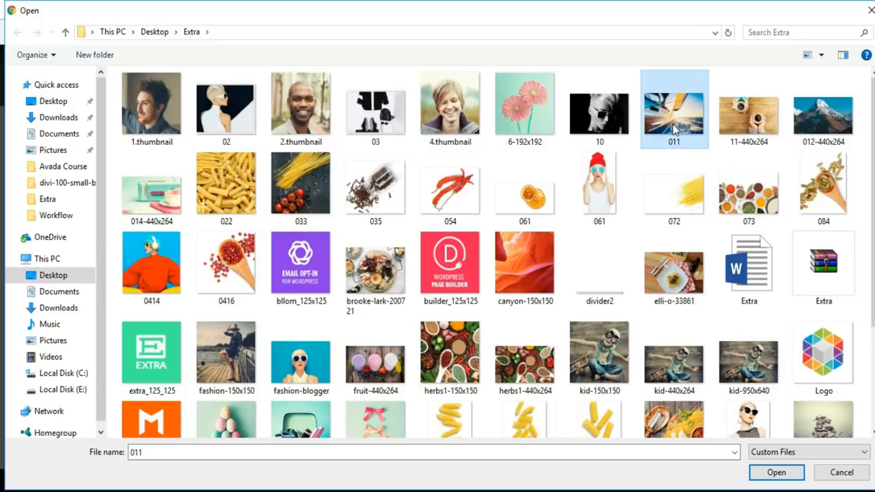
pyautogui.click(776, 472)
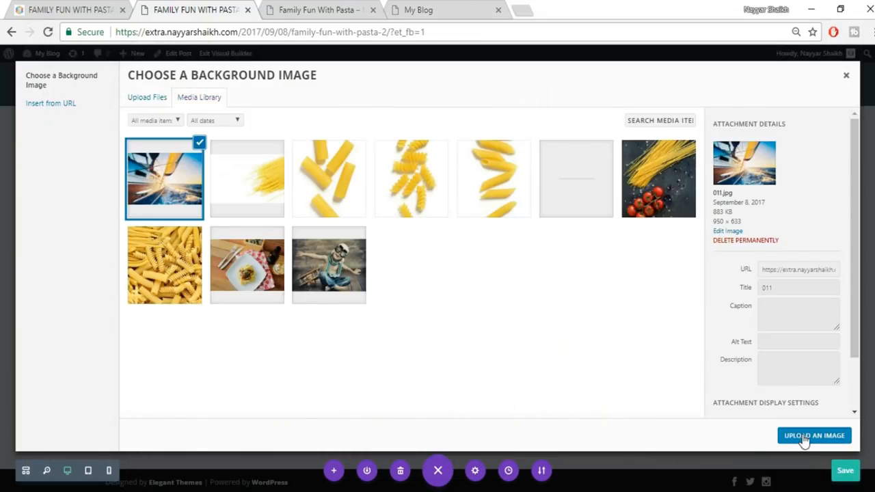
# - Apply photo 011 as the section background, then drag section and row top/bottom padding smaller
pyautogui.click(803, 437)
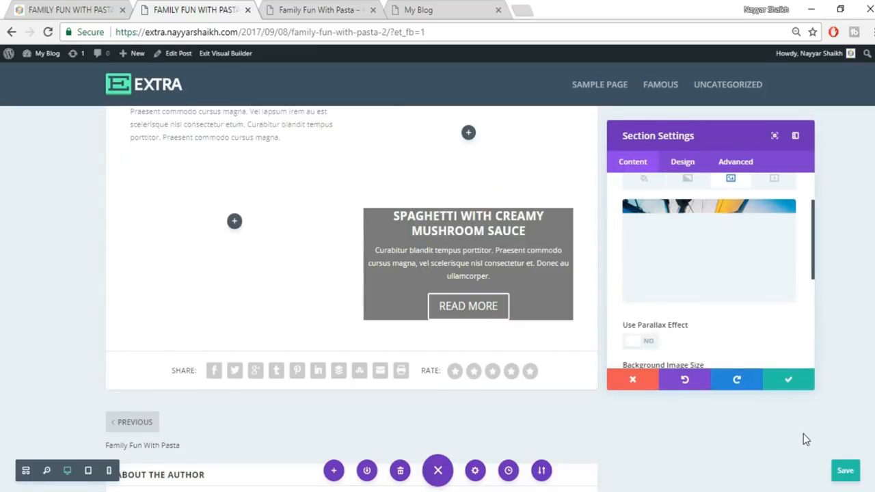
pyautogui.click(787, 380)
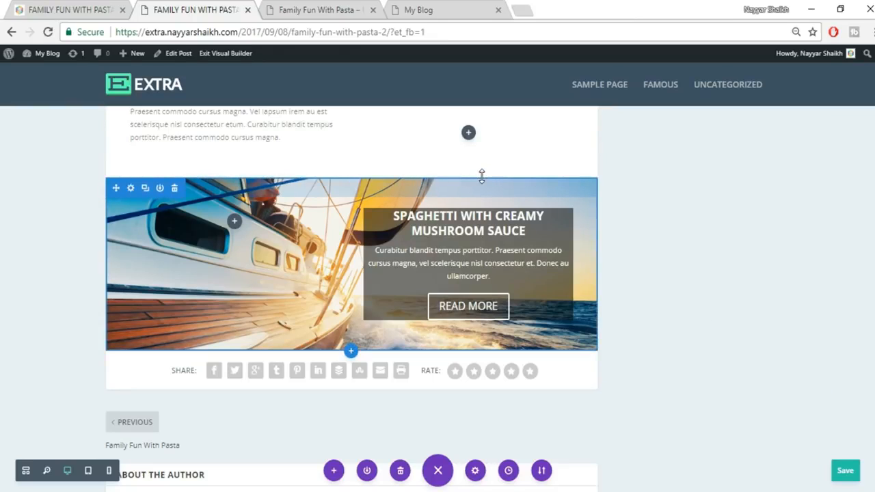
pyautogui.moveTo(480, 159); pyautogui.dragTo(479, 117)
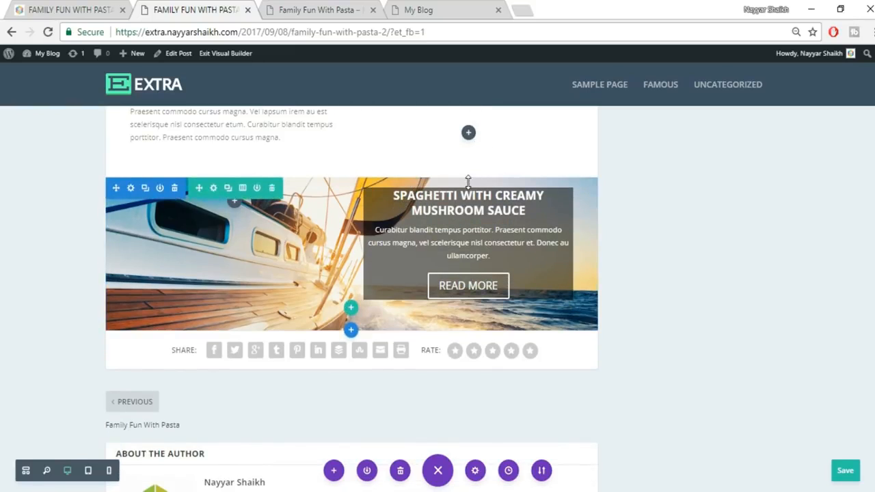
pyautogui.moveTo(470, 161); pyautogui.dragTo(470, 137)
pyautogui.moveTo(470, 295); pyautogui.dragTo(475, 249)
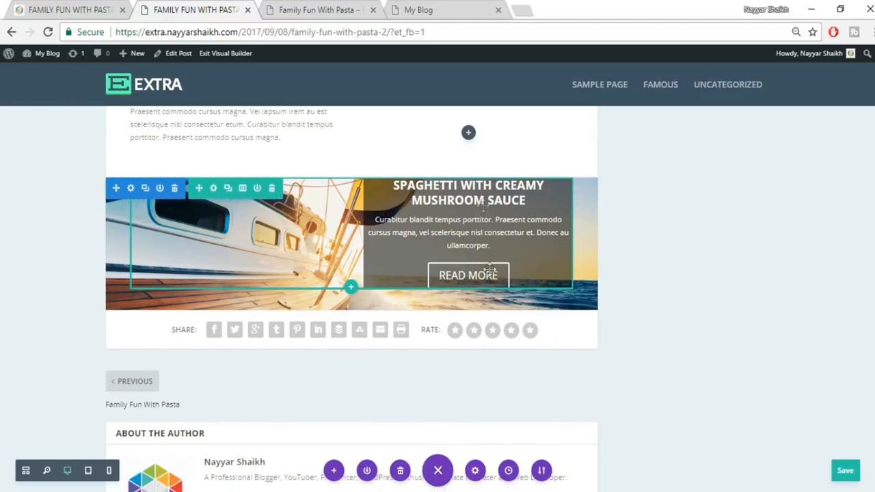
pyautogui.moveTo(485, 279); pyautogui.dragTo(489, 243)
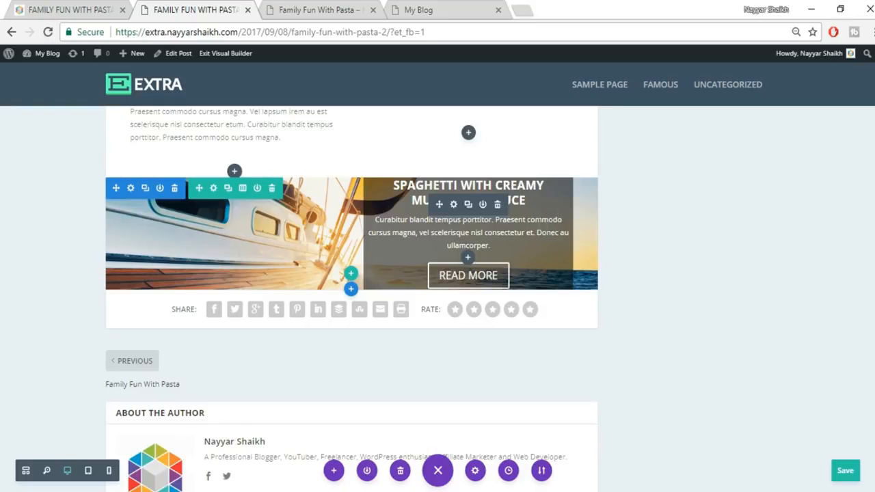
# - Set the Call To Action's Design > Text orientation to Left
pyautogui.click(453, 204)
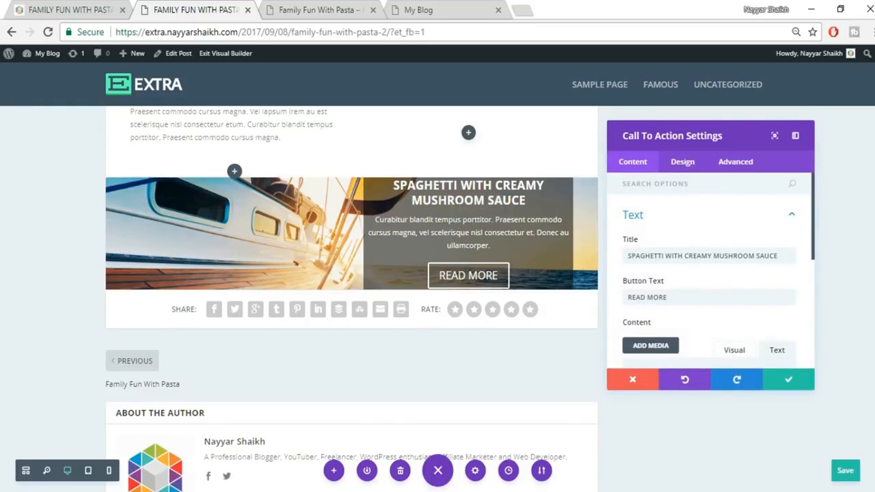
pyautogui.click(60, 8)
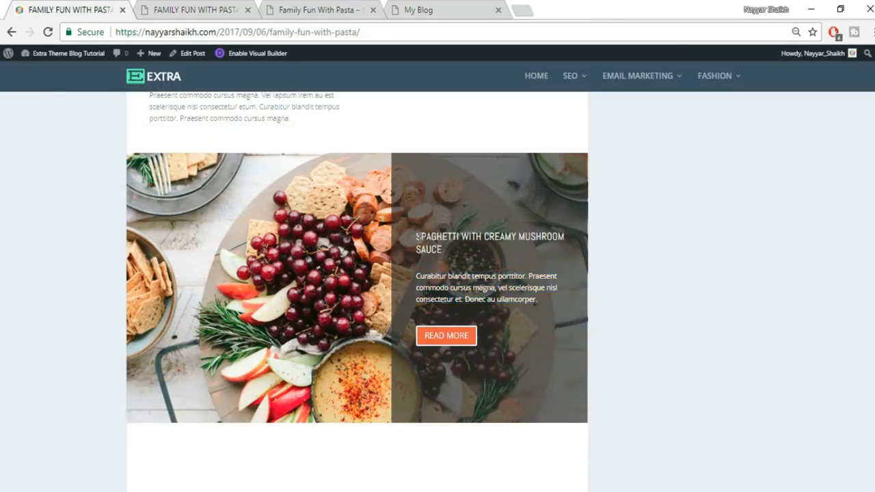
pyautogui.click(195, 9)
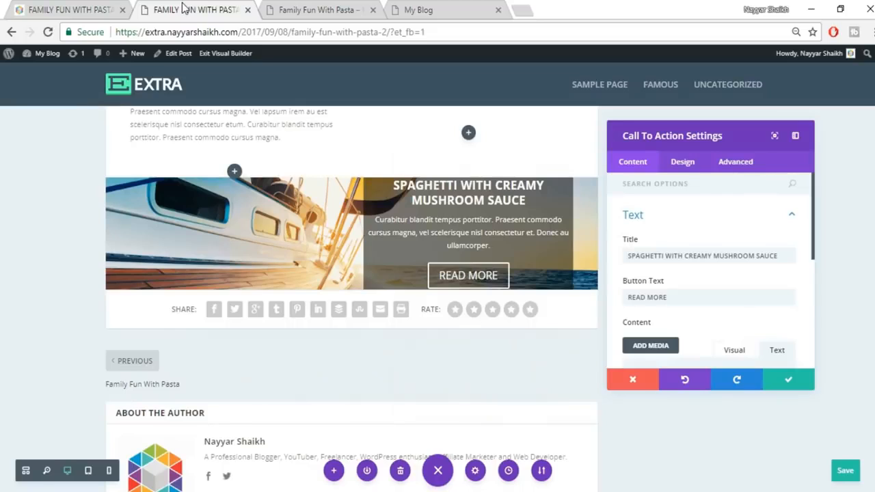
pyautogui.click(683, 162)
pyautogui.click(685, 227)
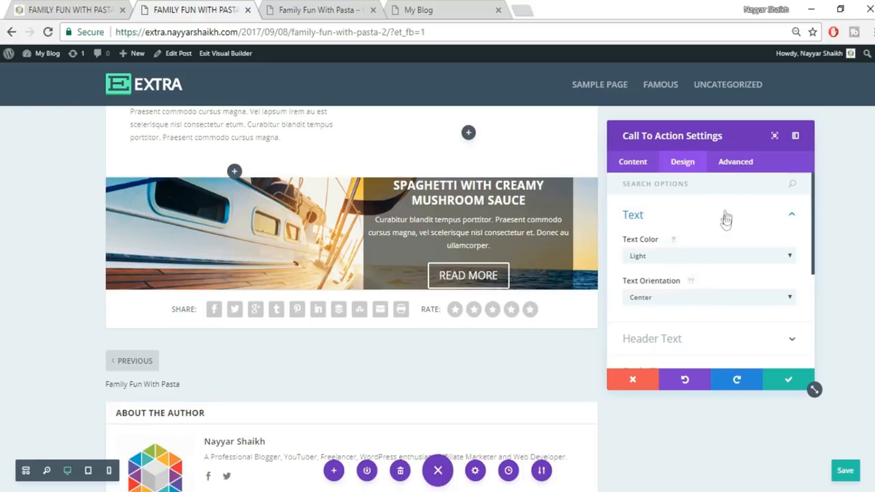
pyautogui.click(684, 300)
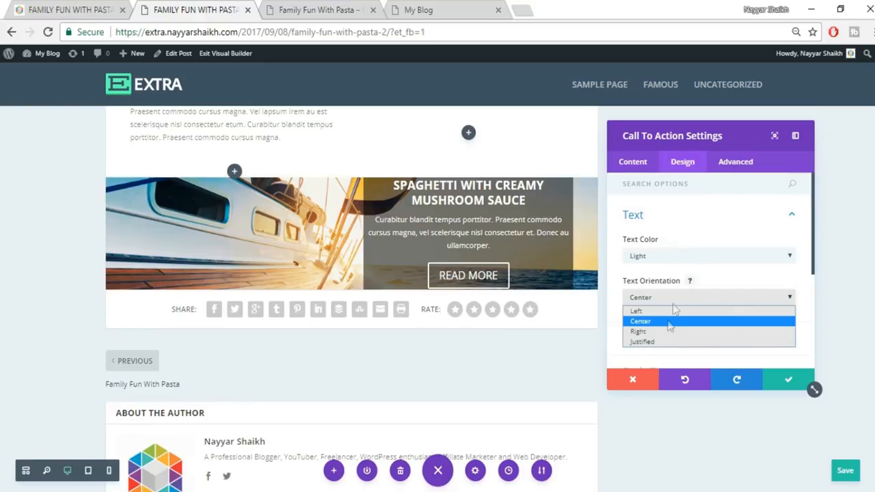
pyautogui.click(657, 311)
pyautogui.click(82, 9)
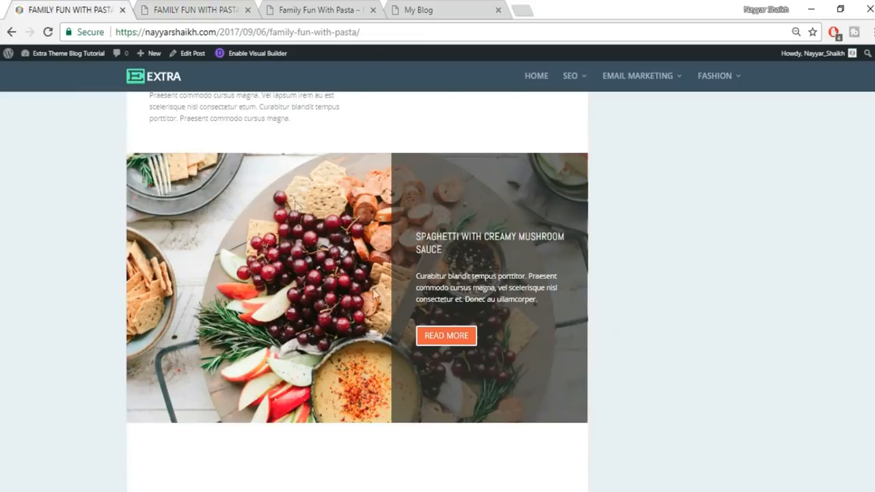
pyautogui.click(203, 9)
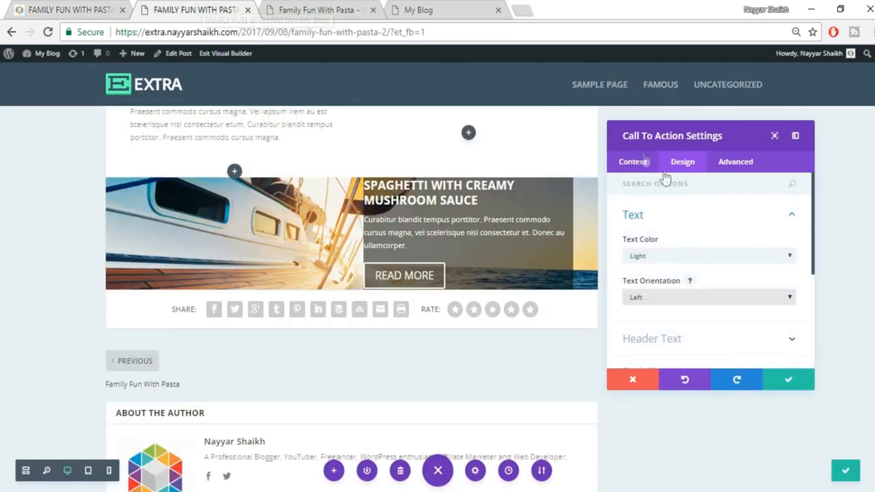
pyautogui.click(721, 227)
pyautogui.click(709, 253)
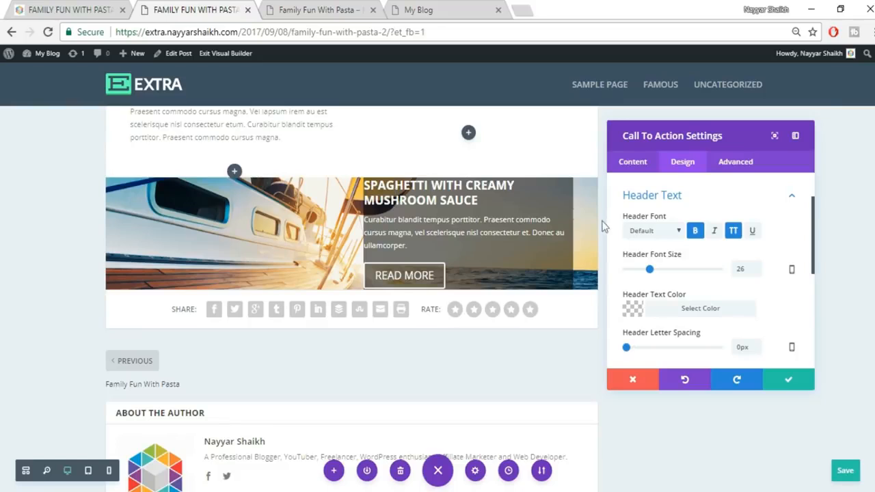
# - Set the heading font to Abel with bold turned off
pyautogui.click(660, 231)
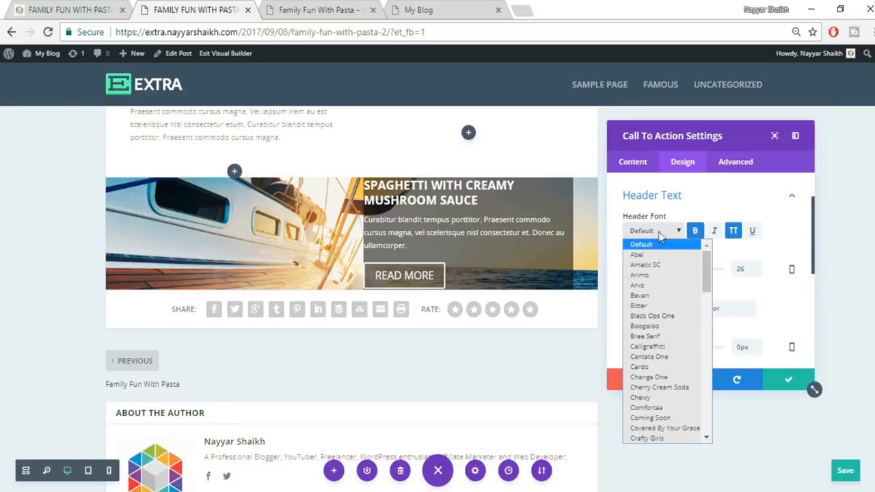
pyautogui.click(670, 255)
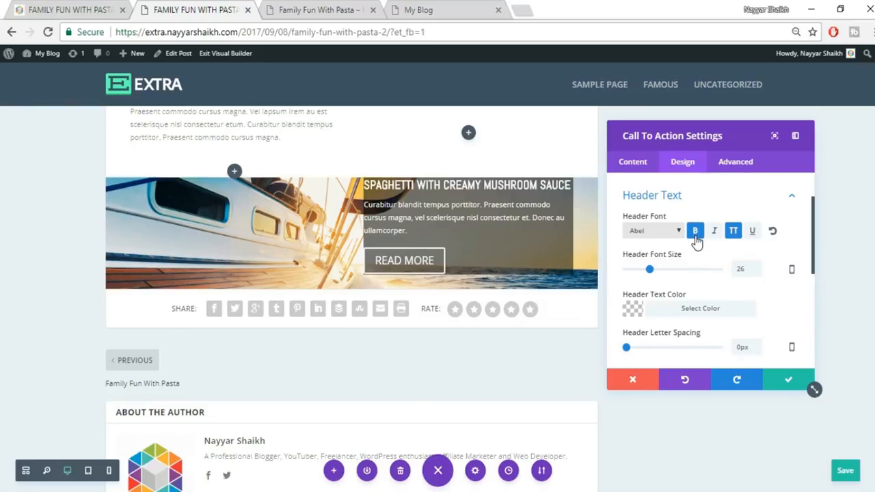
pyautogui.click(695, 240)
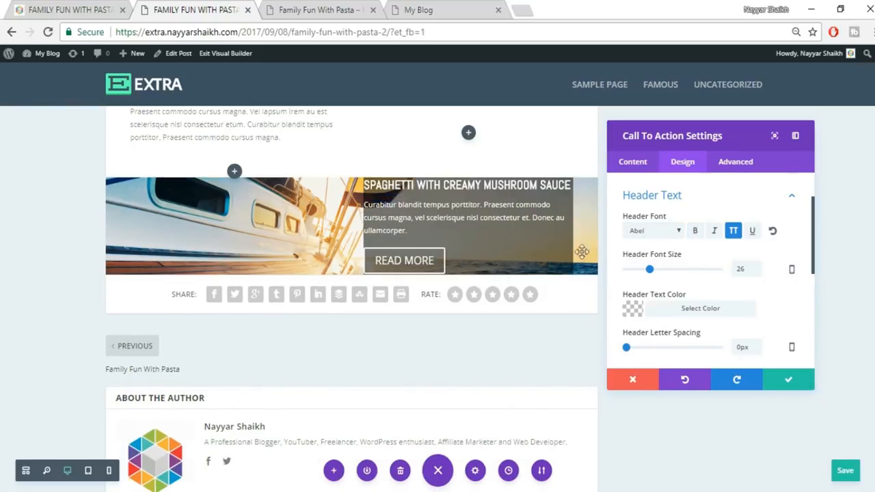
pyautogui.click(75, 8)
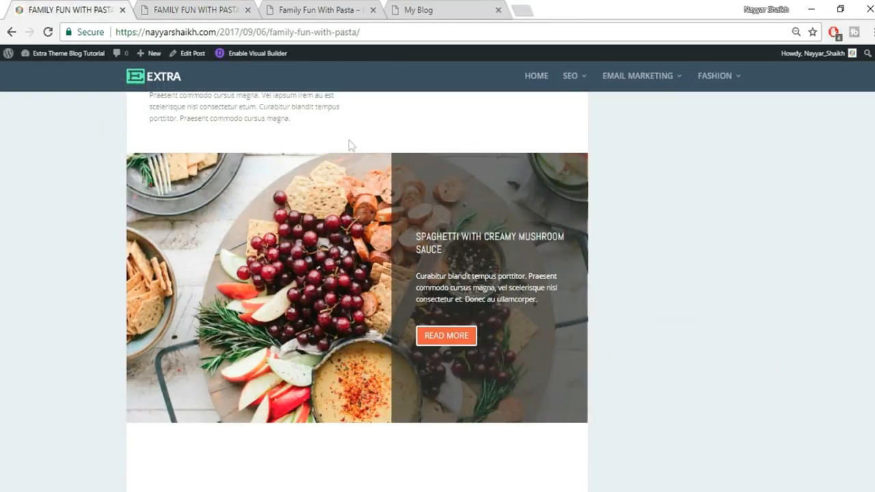
pyautogui.click(201, 8)
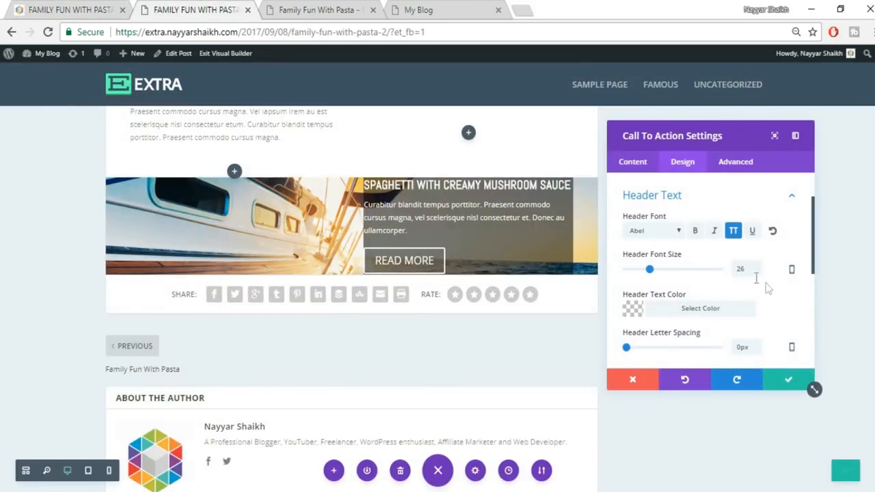
# - Enable custom button styles and set the button text size to 16px
pyautogui.scroll(-5, 781, 298)
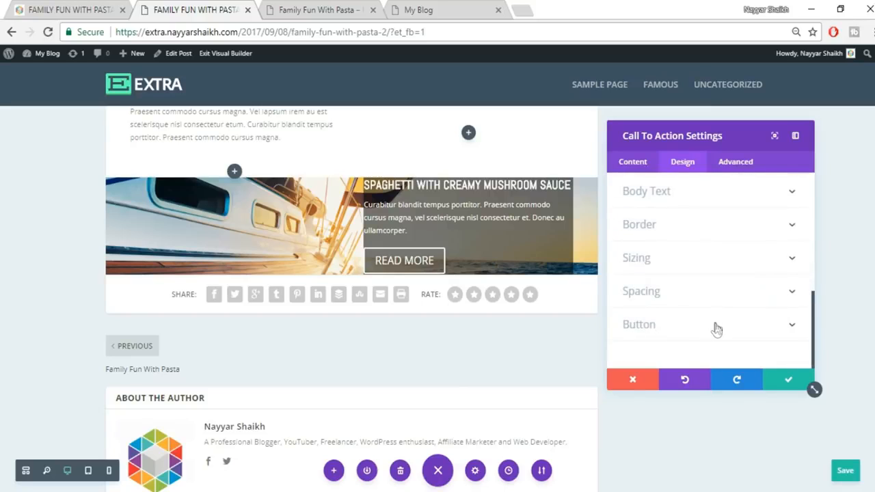
pyautogui.click(715, 329)
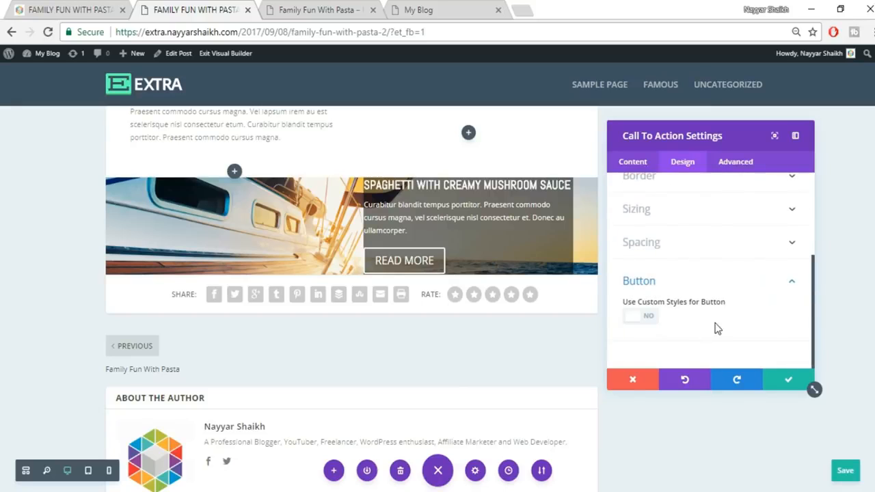
pyautogui.click(650, 317)
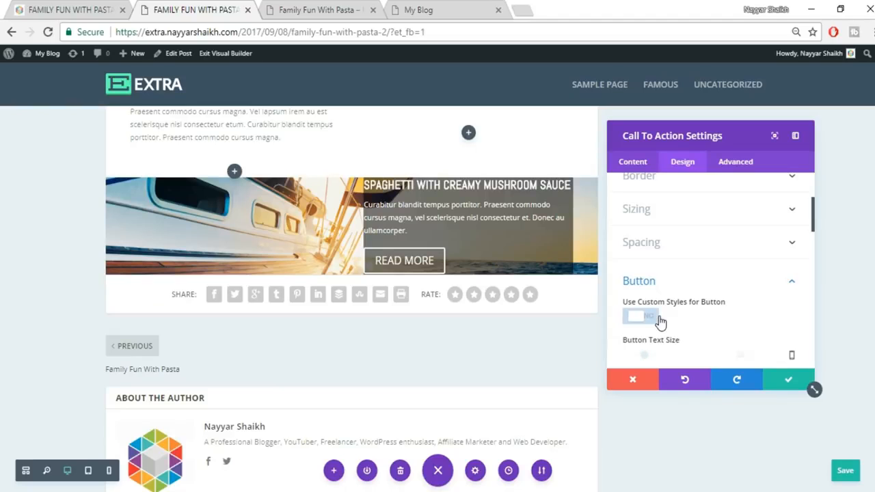
pyautogui.click(61, 9)
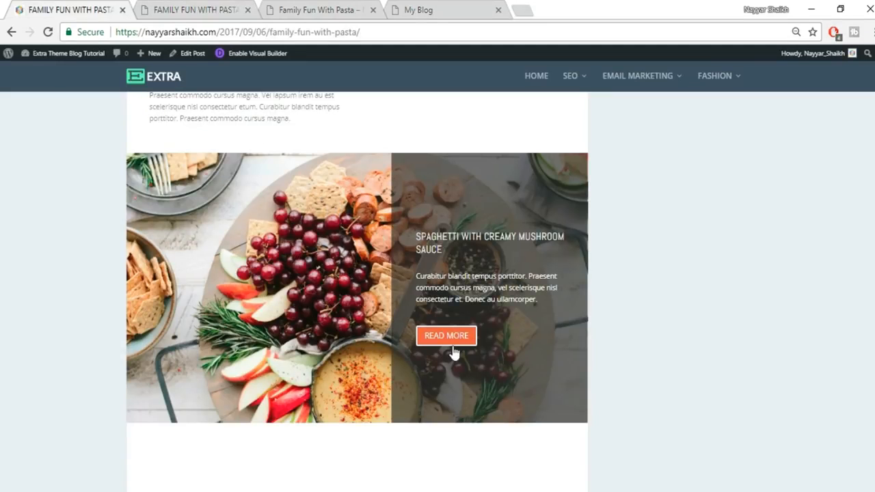
pyautogui.click(205, 10)
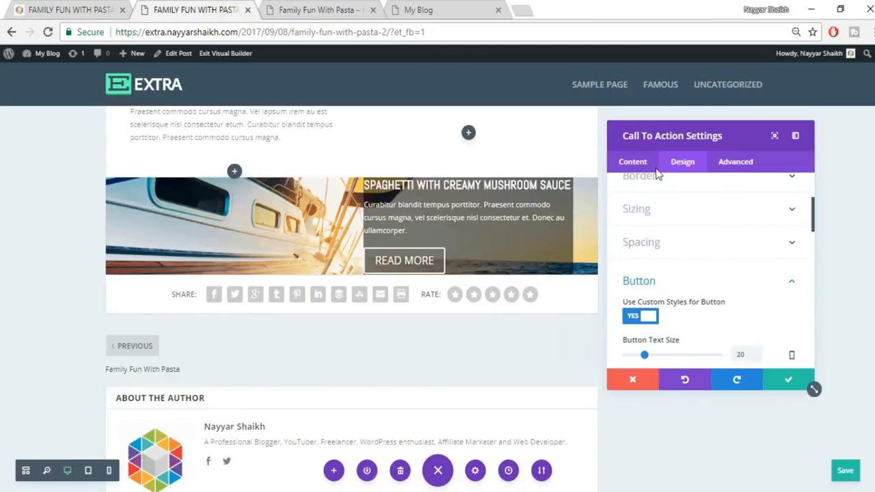
pyautogui.scroll(-1, 738, 287)
pyautogui.doubleClick(749, 289)
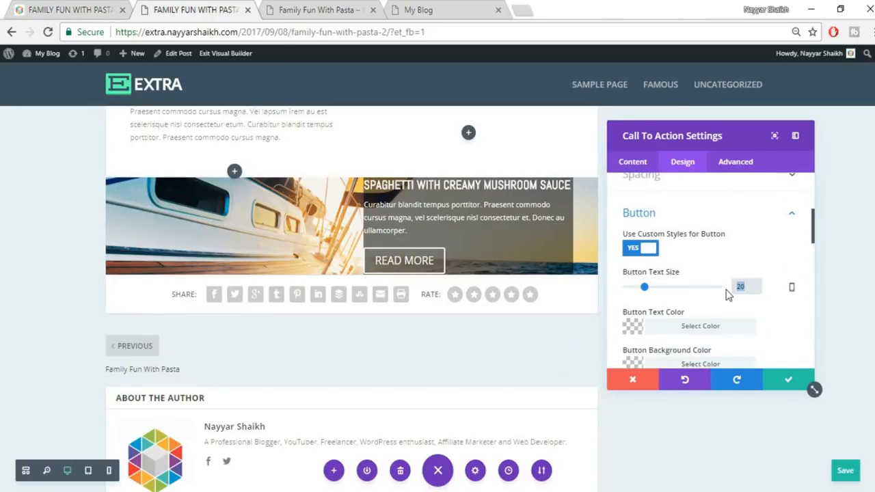
pyautogui.write('16px')
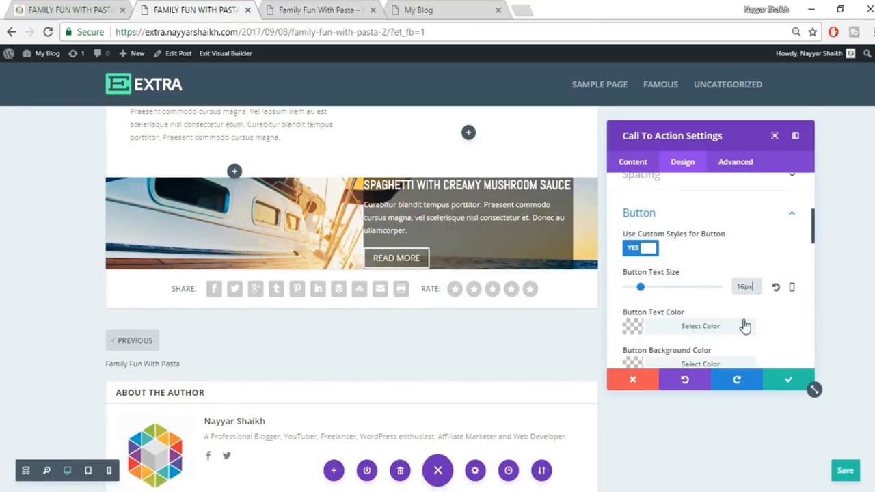
# - Make the READ MORE button background red (#e02b20)
pyautogui.scroll(-1, 745, 326)
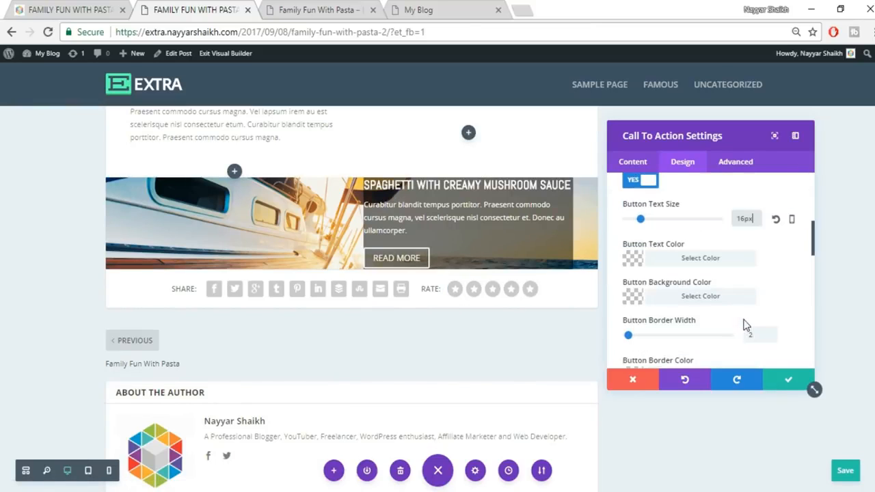
pyautogui.click(707, 297)
pyautogui.scroll(-2, 745, 294)
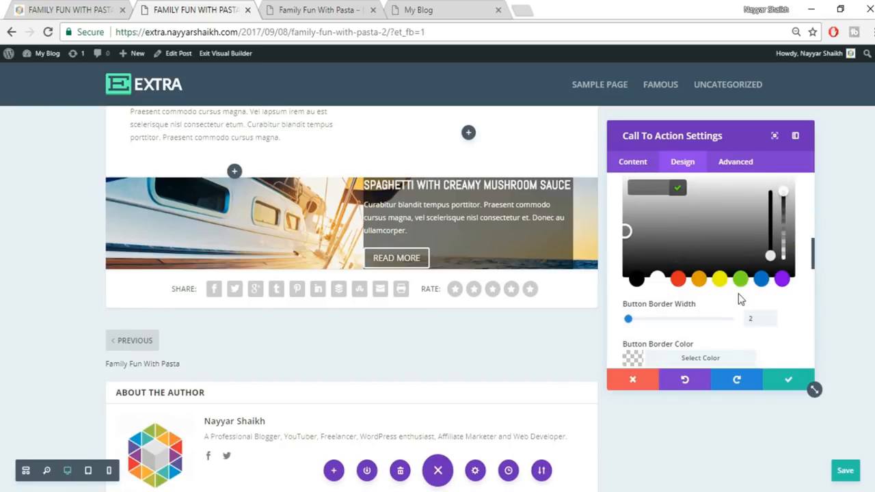
pyautogui.click(679, 281)
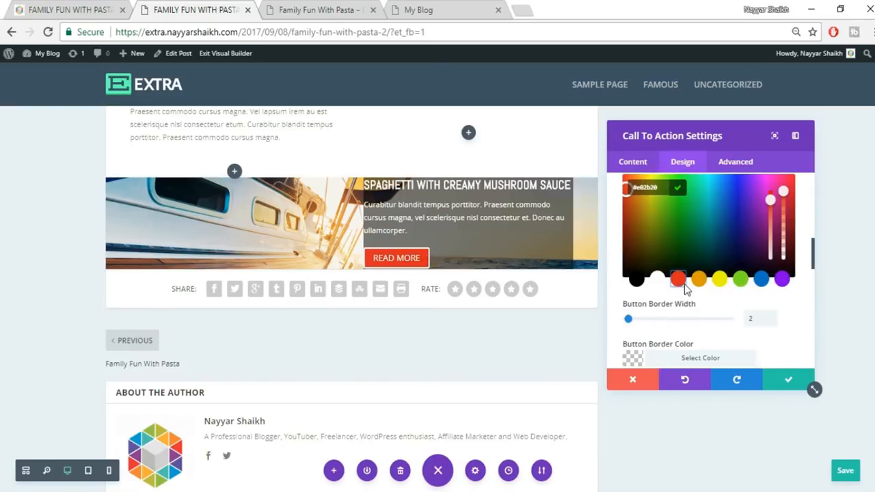
pyautogui.click(800, 225)
pyautogui.scroll(1, 796, 236)
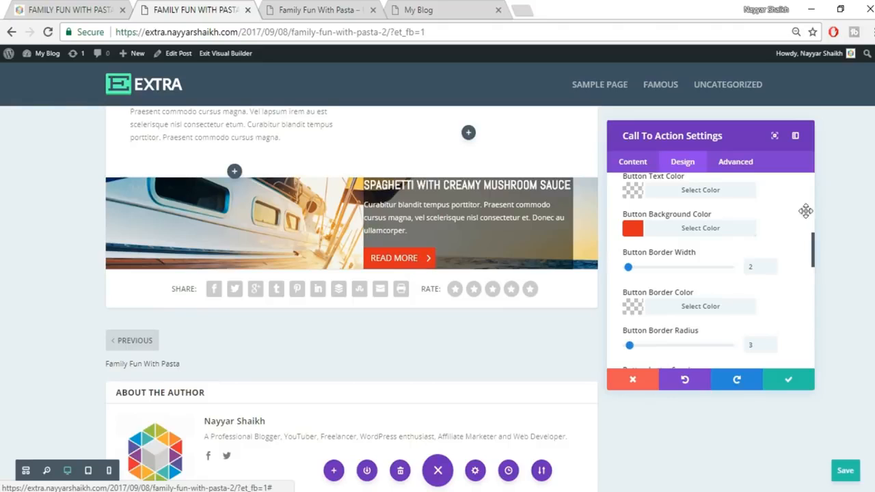
pyautogui.scroll(6, 792, 244)
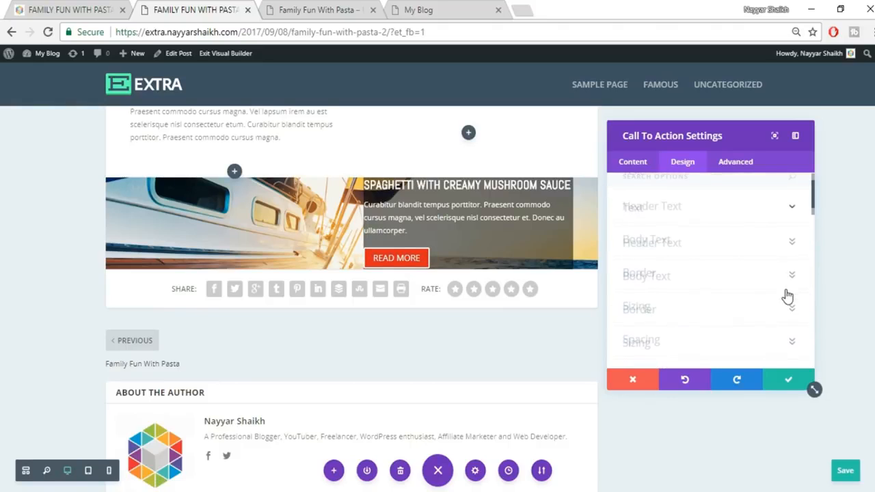
pyautogui.scroll(-5, 787, 295)
# - Set Custom Padding to 100px top, 30px left, 100px bottom with right cleared, and close settings
pyautogui.click(789, 283)
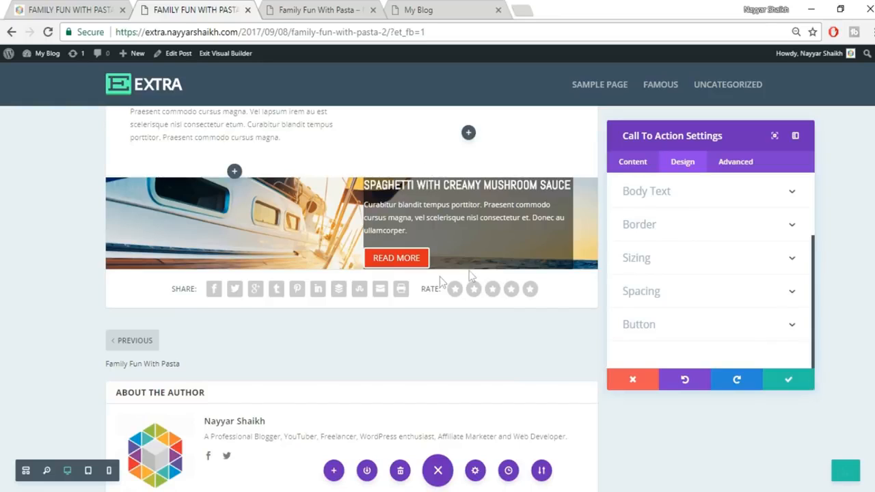
pyautogui.click(759, 293)
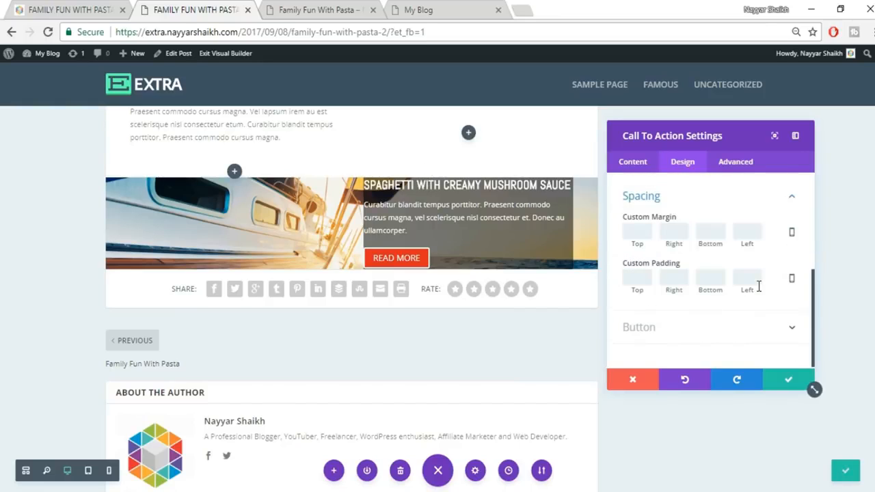
pyautogui.click(637, 279)
pyautogui.write('100')
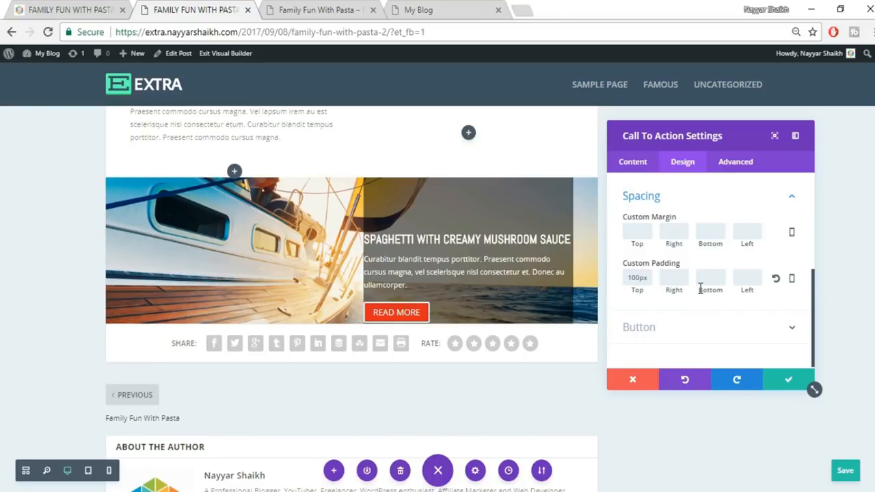
pyautogui.write('30')
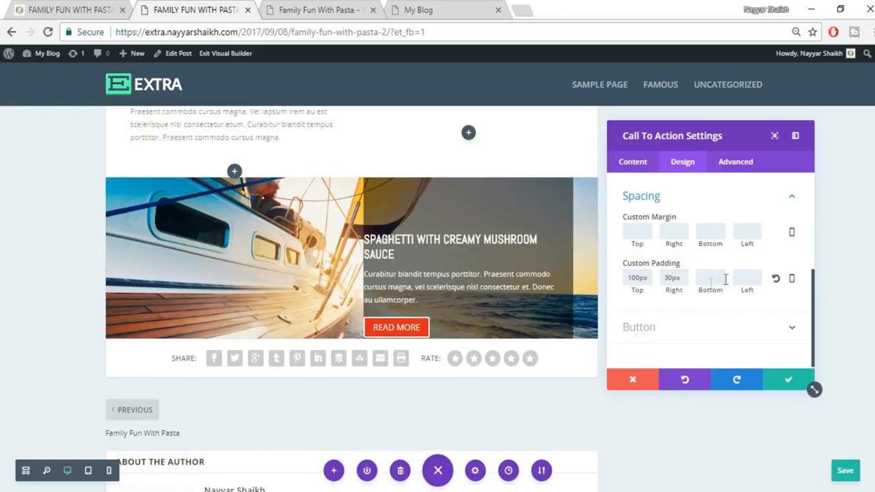
pyautogui.click(746, 277)
pyautogui.write('3')
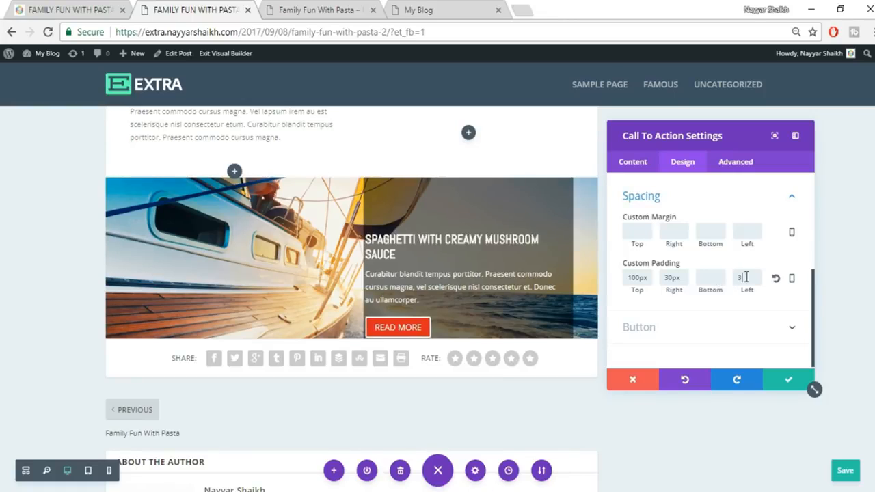
pyautogui.write('0')
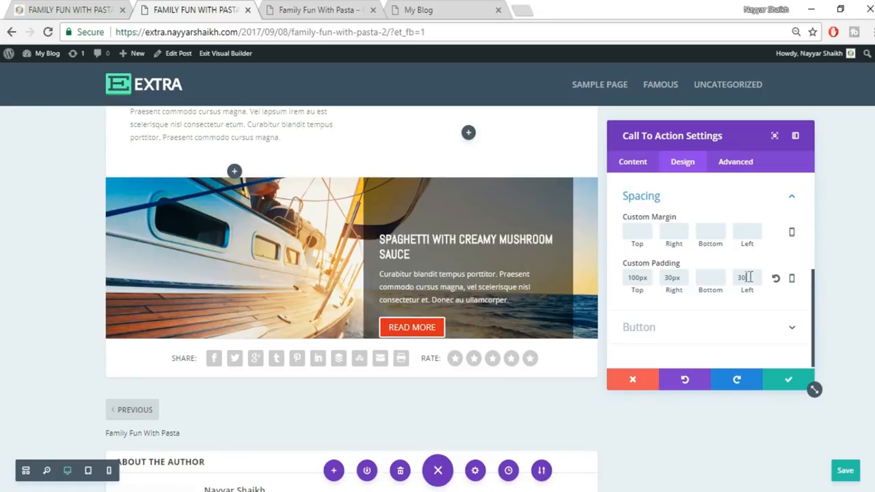
pyautogui.click(711, 278)
pyautogui.write('100')
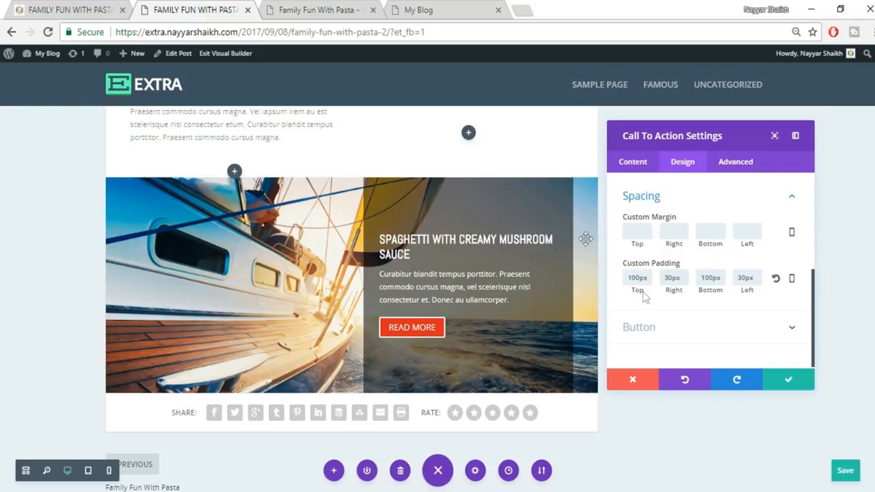
pyautogui.doubleClick(673, 278)
pyautogui.press('BackSpace')
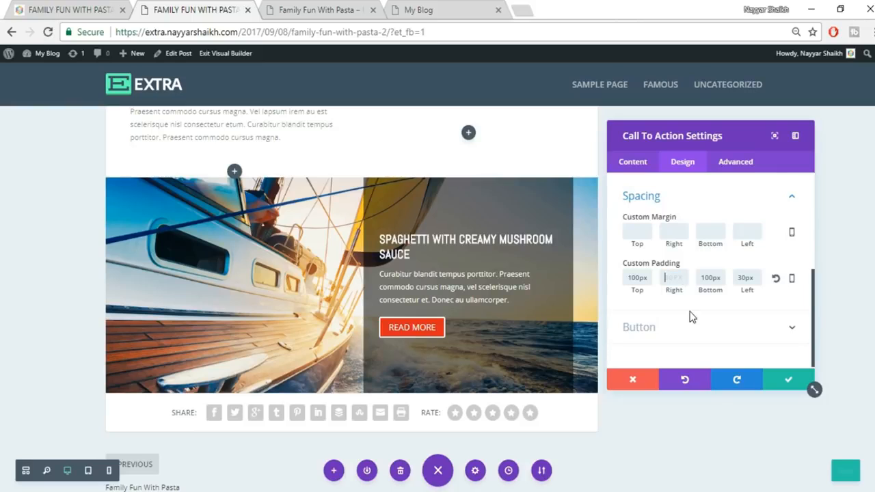
pyautogui.click(788, 381)
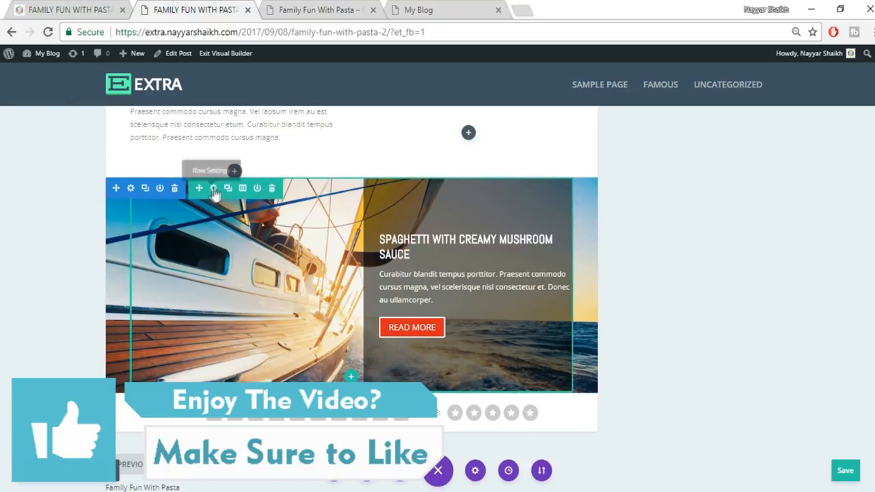
# - Give the sailboat row a Custom Margin Right of 0, close Row Settings, and save the post
pyautogui.click(212, 189)
pyautogui.click(680, 169)
pyautogui.click(704, 258)
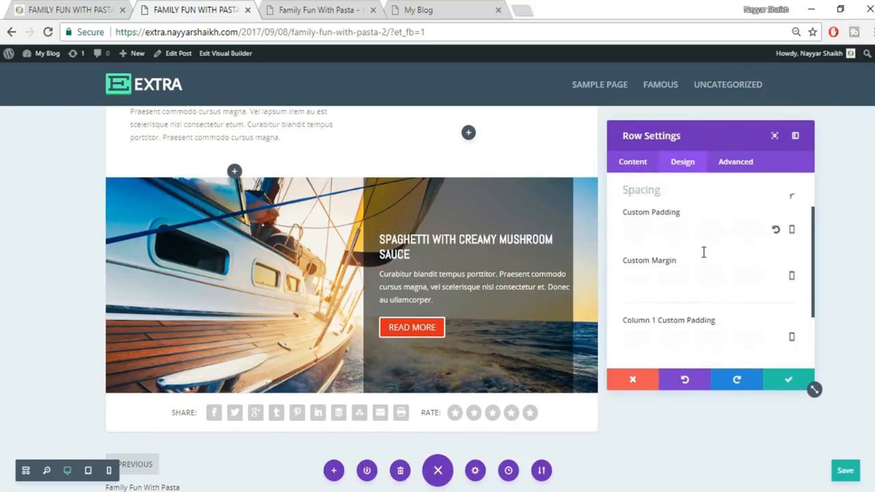
pyautogui.scroll(2, 748, 277)
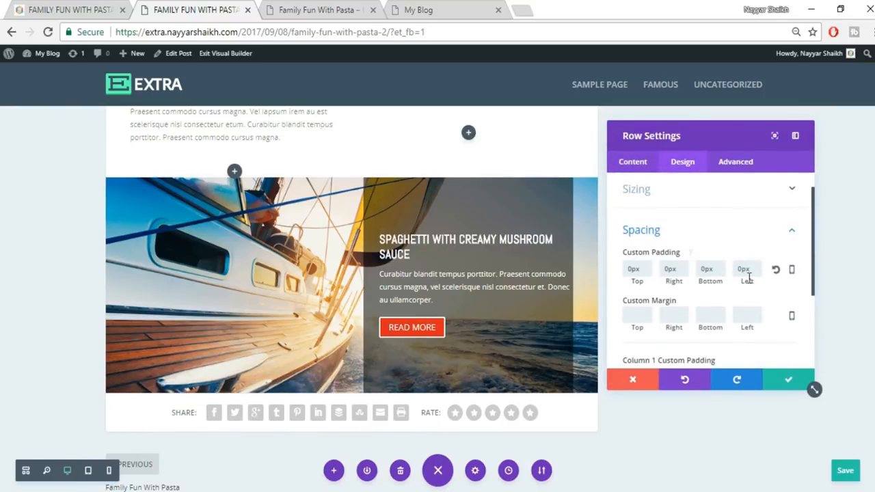
pyautogui.scroll(-2, 748, 277)
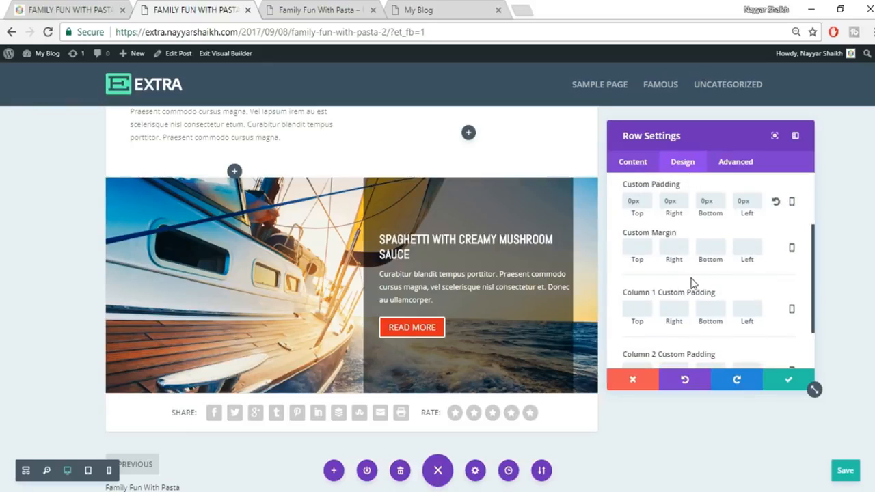
pyautogui.write('0')
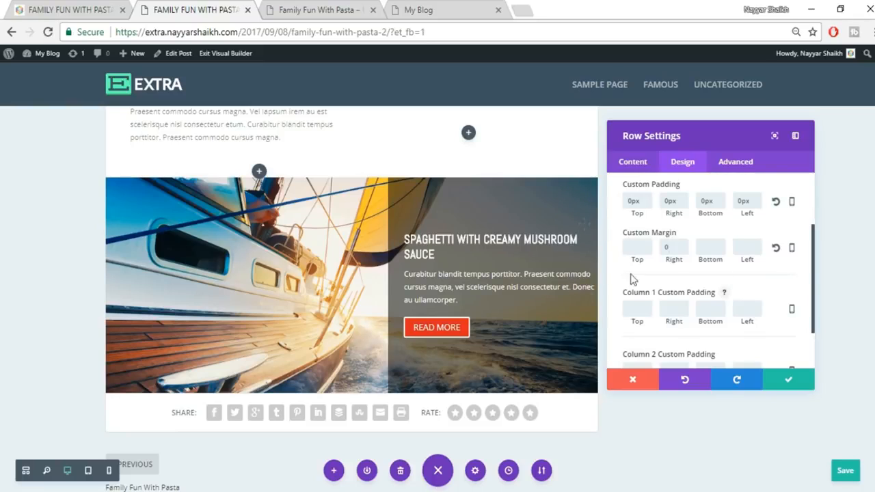
pyautogui.click(790, 379)
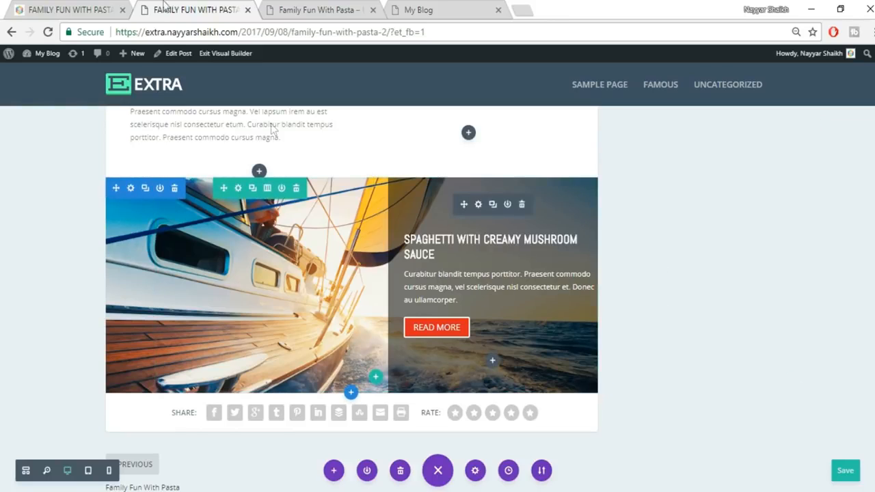
pyautogui.hotkey('ctrl', 's')
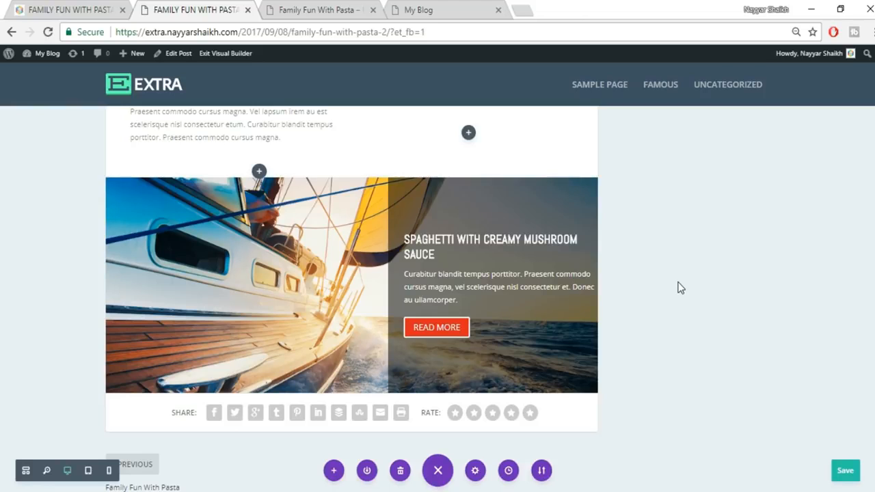
pyautogui.click(90, 6)
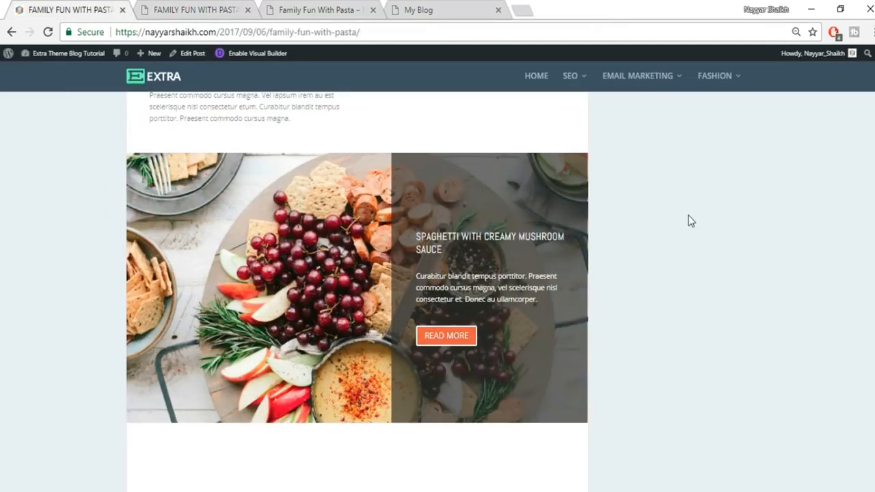
pyautogui.scroll(-5, 688, 215)
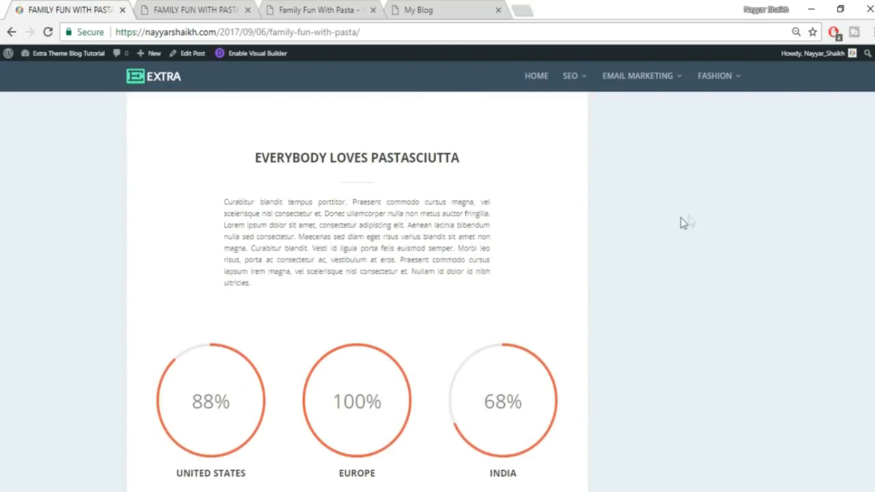
pyautogui.click(151, 7)
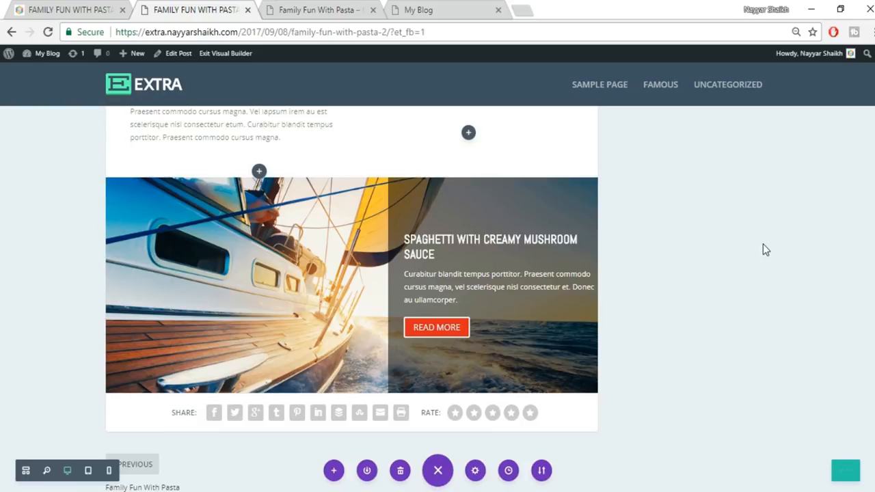
pyautogui.click(72, 9)
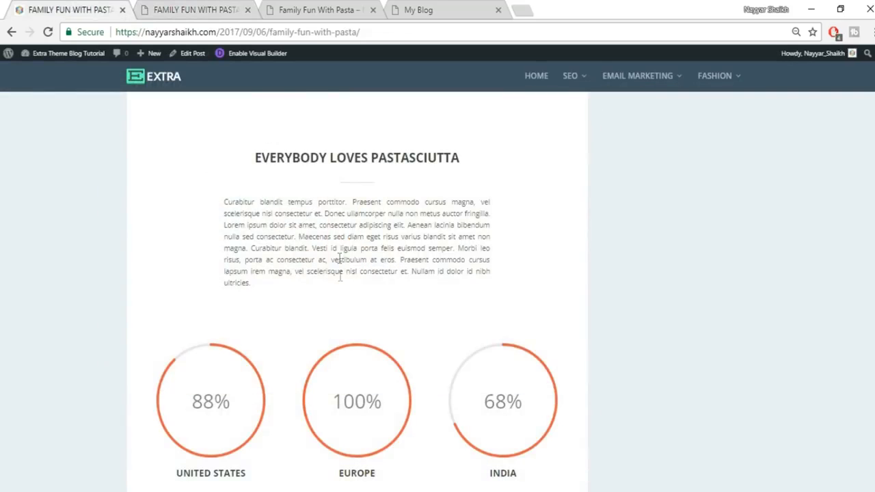
pyautogui.click(202, 8)
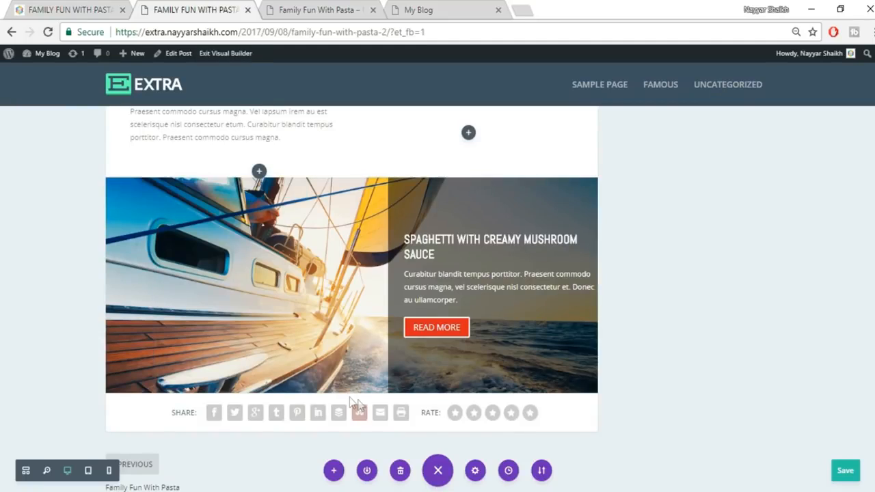
pyautogui.moveTo(348, 396)
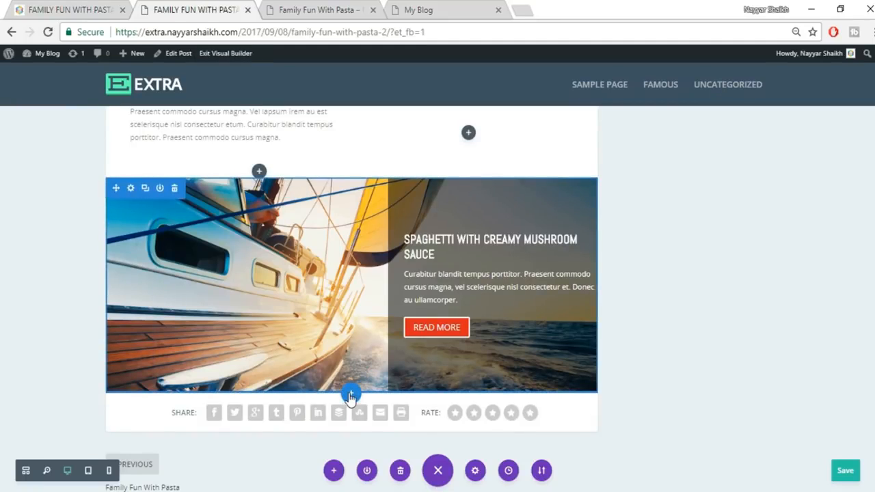
# - Add a regular section with a full-width row and a Text module holding the pasted EVERYBODY LOVES PASTASCIUTTA heading
pyautogui.click(350, 395)
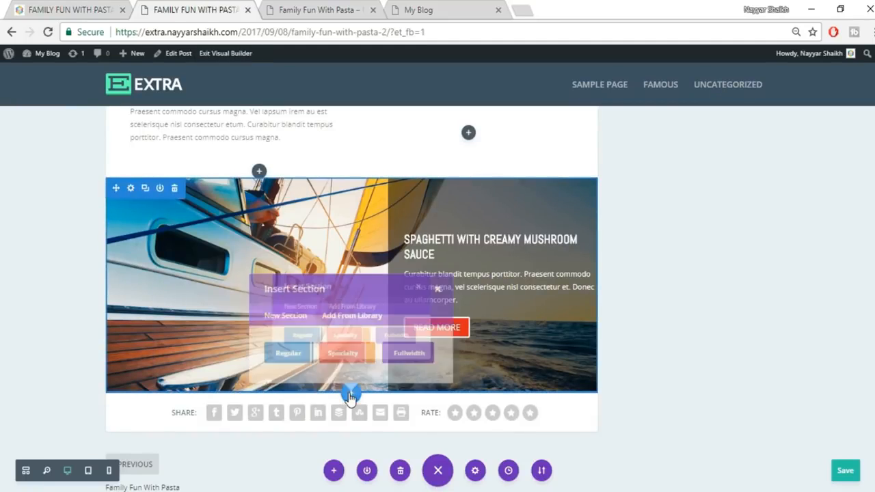
pyautogui.click(286, 356)
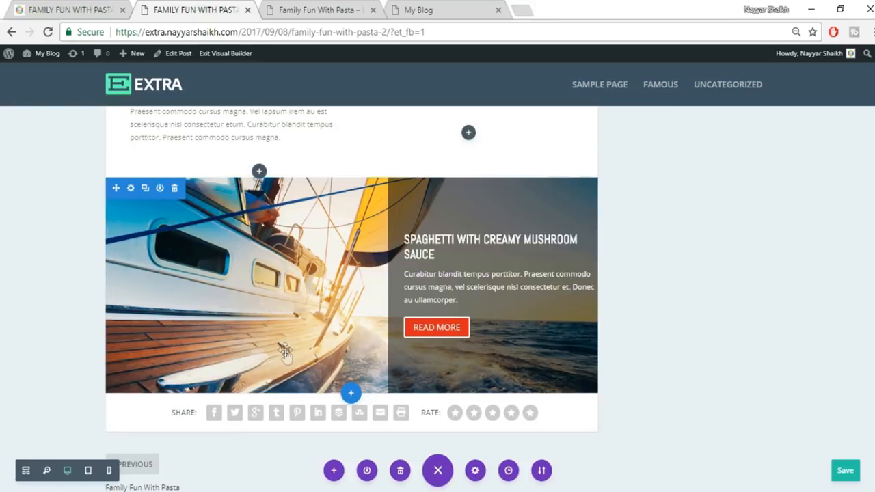
pyautogui.click(110, 13)
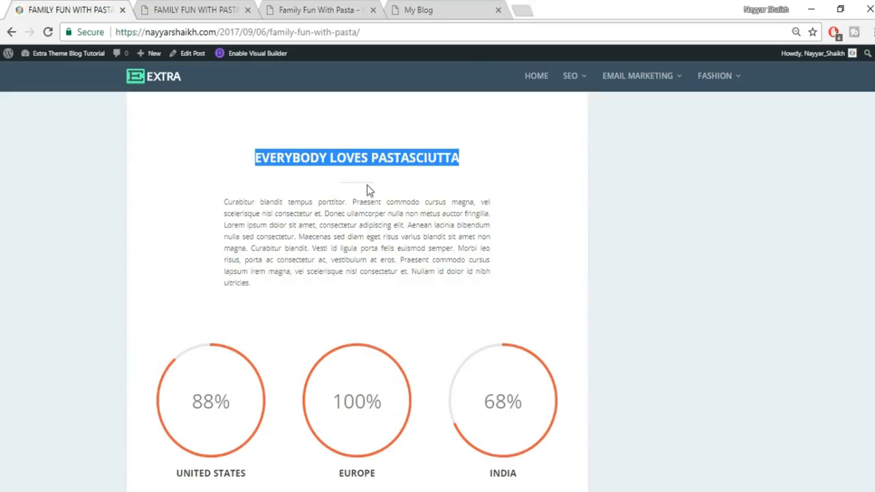
pyautogui.click(239, 8)
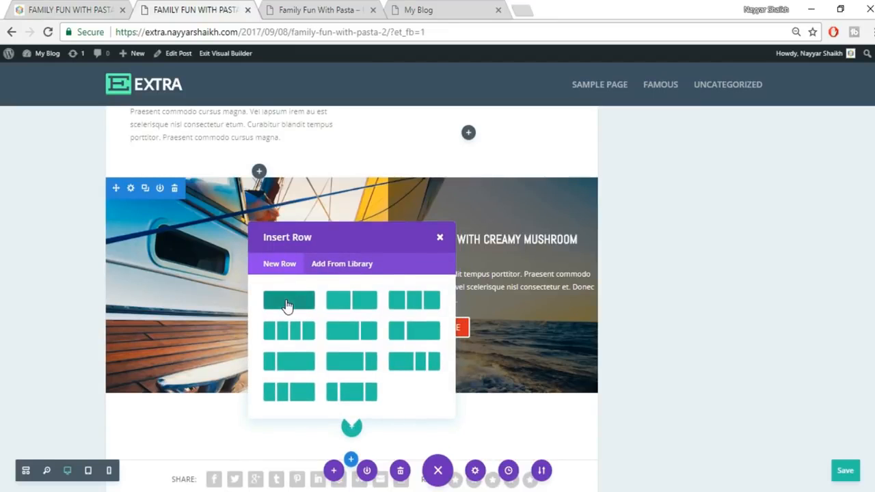
pyautogui.click(287, 305)
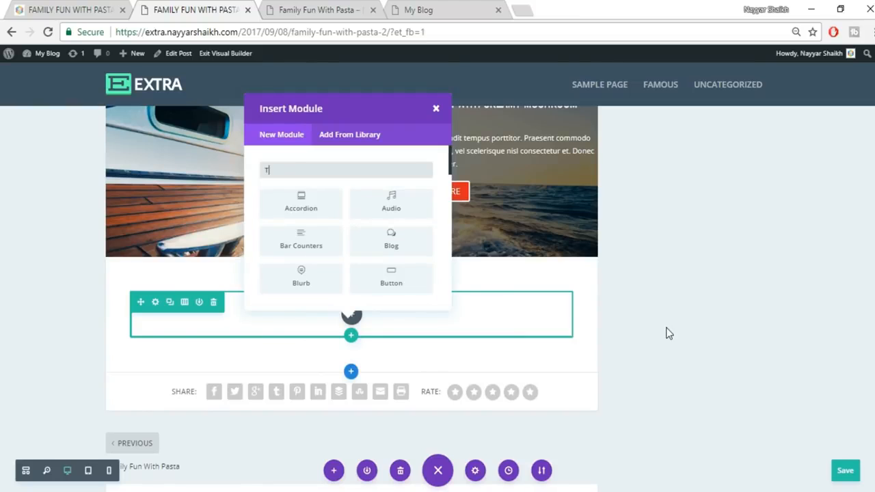
pyautogui.write('XT')
pyautogui.click(301, 203)
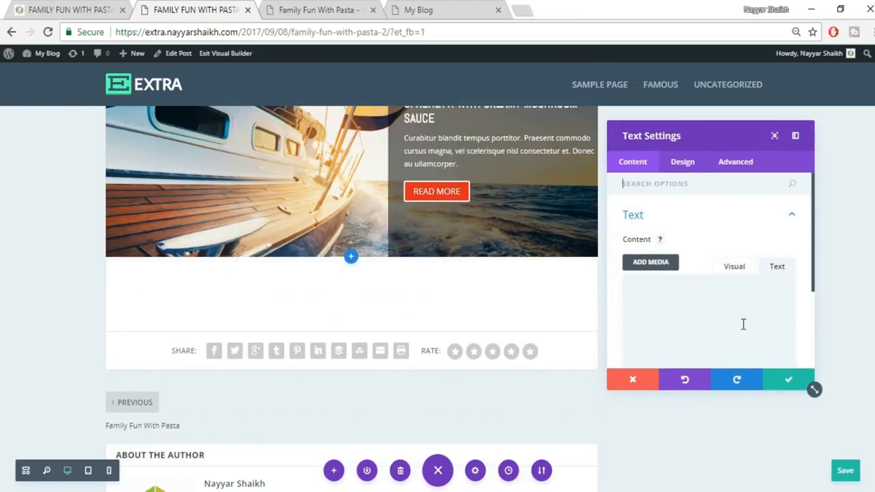
pyautogui.write('EVERYBODY LOVES PASTASCIUTTA')
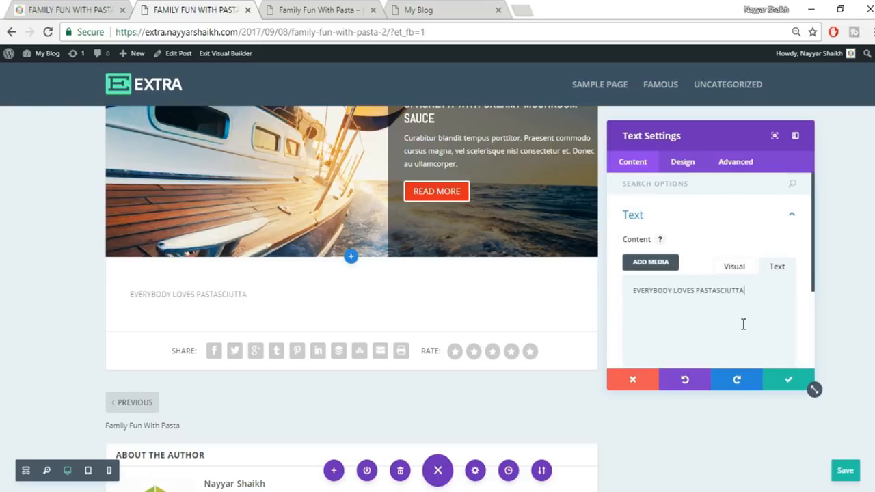
# - Center the heading text and change its font size from 14 to 25px
pyautogui.click(680, 163)
pyautogui.click(698, 220)
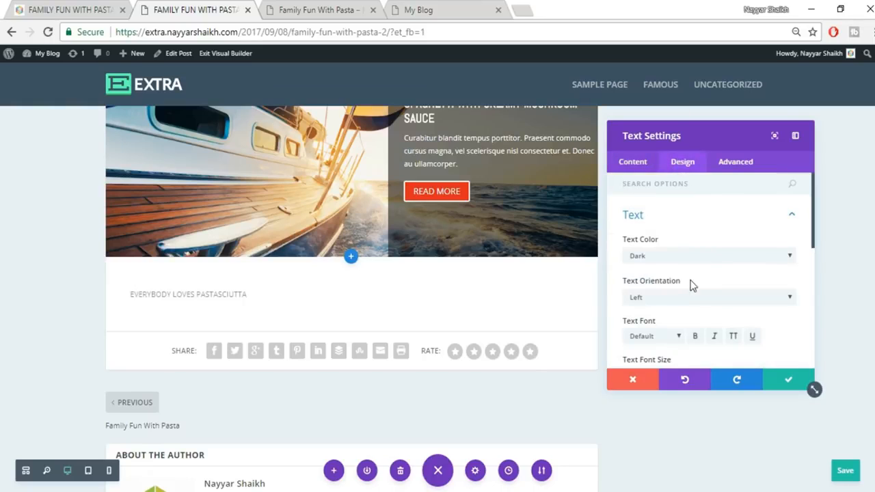
pyautogui.scroll(-1, 701, 287)
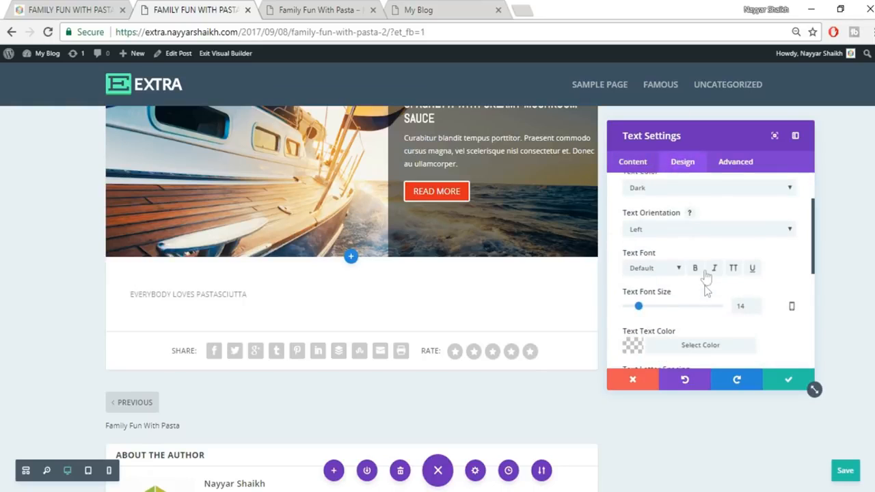
pyautogui.click(684, 230)
pyautogui.click(677, 253)
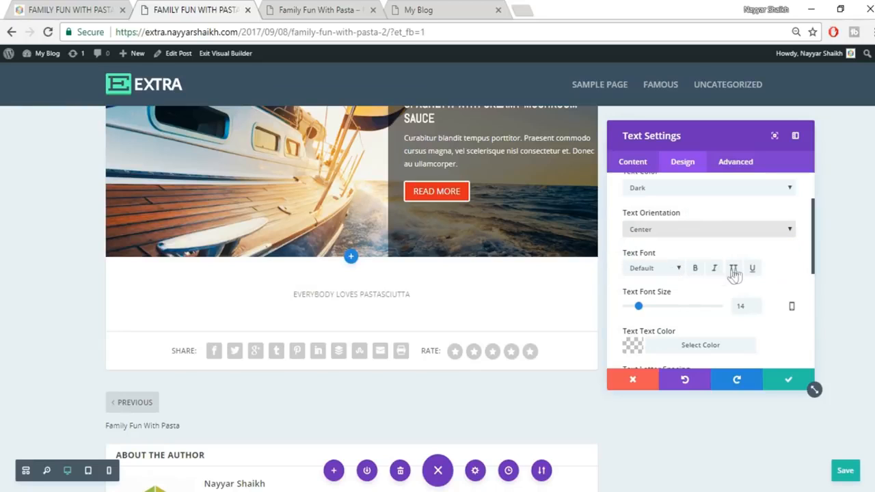
pyautogui.moveTo(749, 305); pyautogui.dragTo(719, 311)
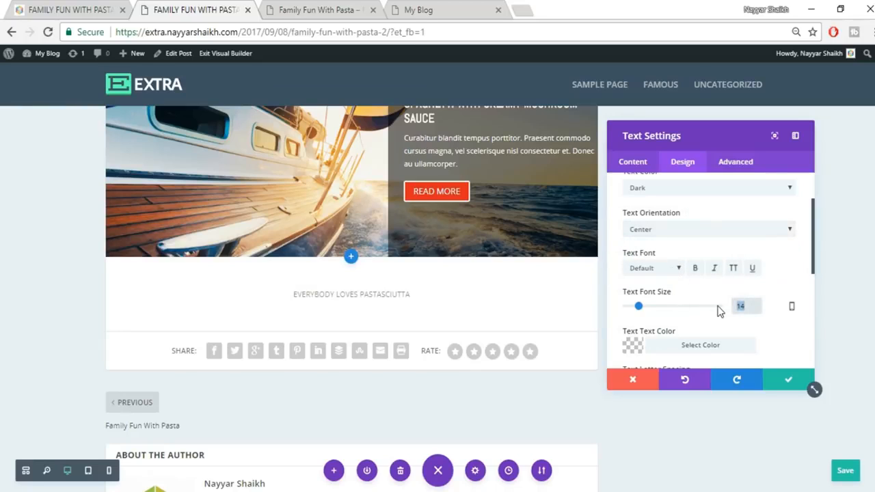
pyautogui.write('25')
pyautogui.scroll(-1, 717, 308)
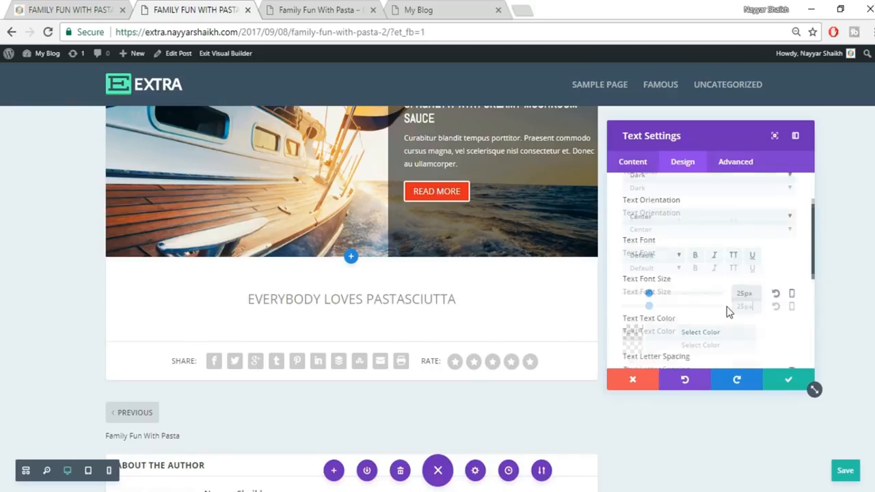
# - Set the heading text colour to a slightly lightened black
pyautogui.click(685, 277)
pyautogui.scroll(-2, 774, 314)
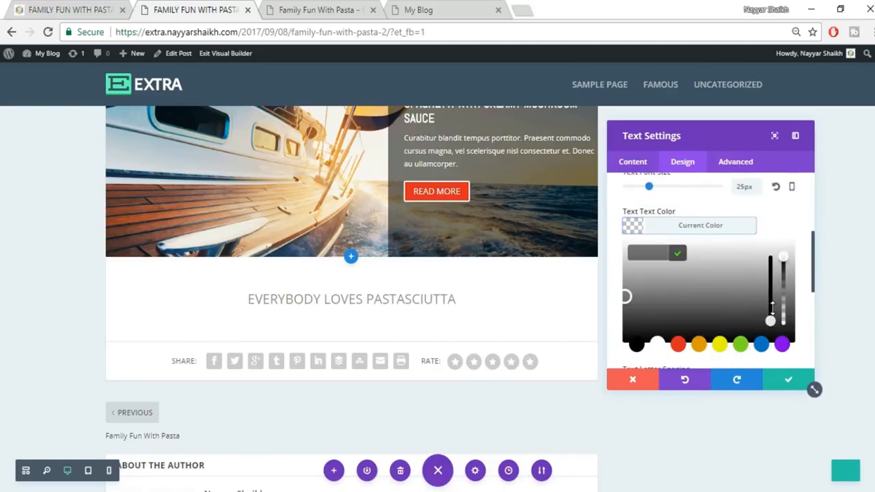
pyautogui.click(635, 328)
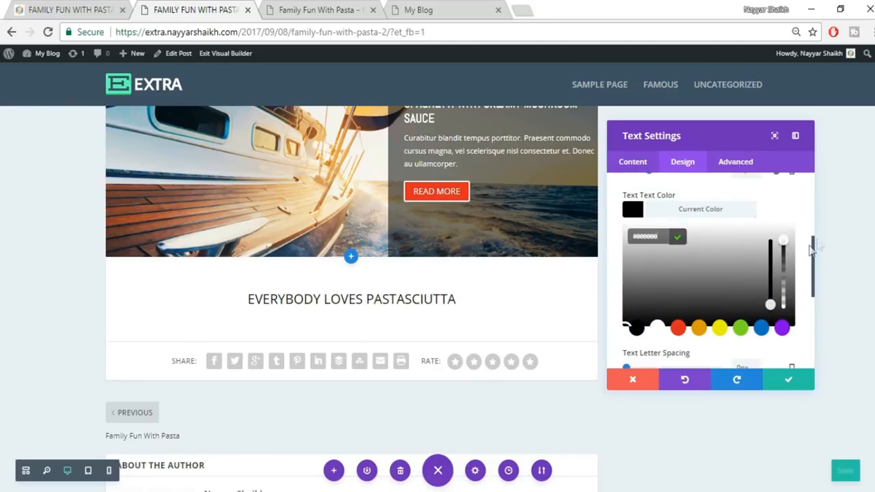
pyautogui.click(785, 251)
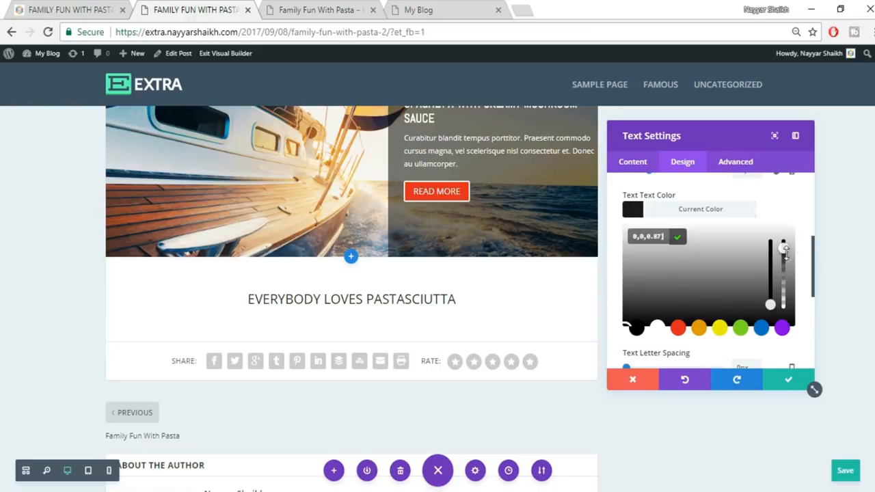
pyautogui.click(730, 217)
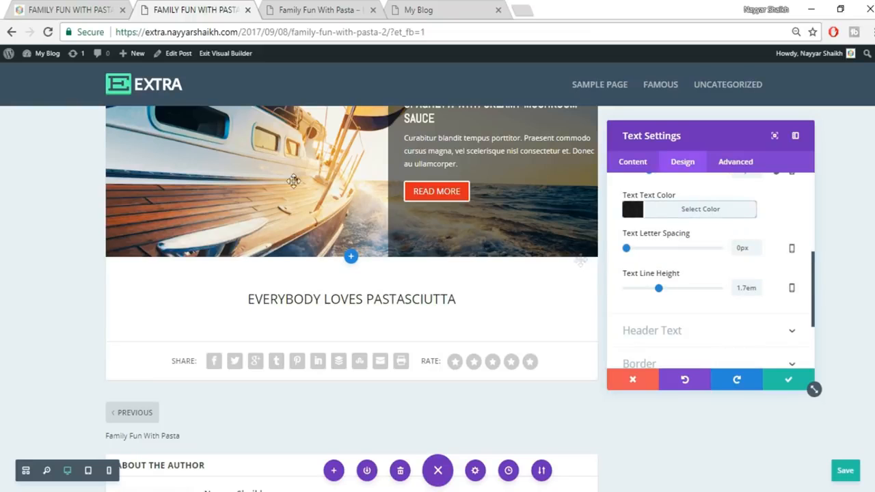
# - Make the heading bold, comparing it against the live reference post
pyautogui.click(82, 8)
pyautogui.click(440, 220)
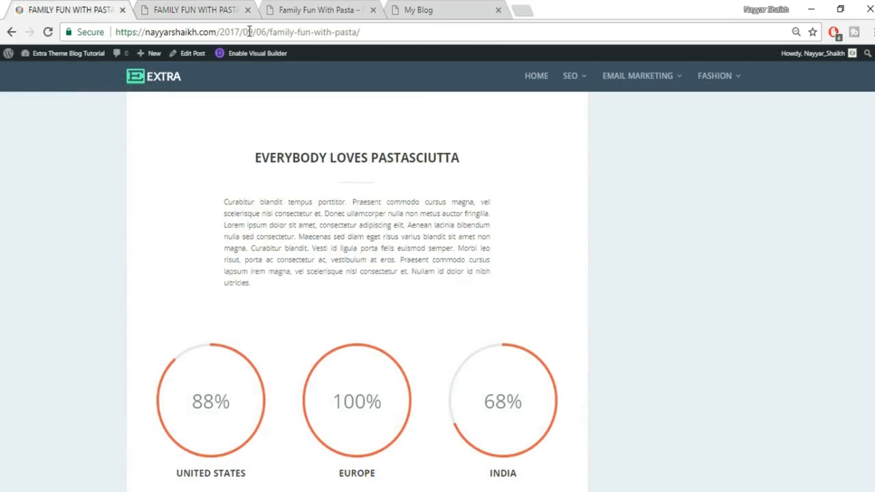
pyautogui.click(231, 6)
pyautogui.scroll(2, 630, 256)
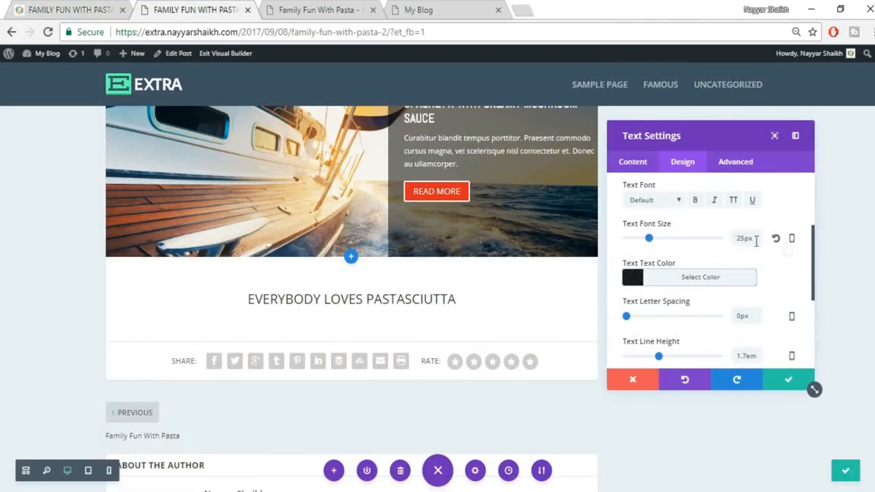
pyautogui.click(696, 200)
pyautogui.click(109, 9)
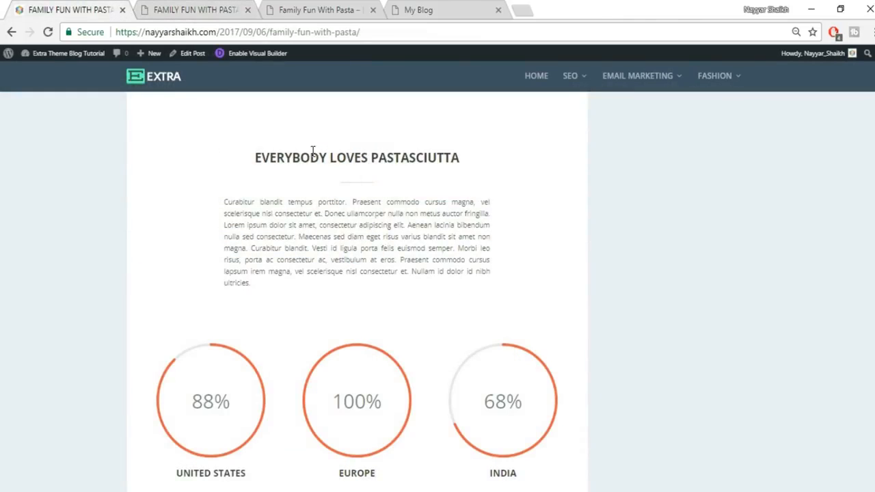
pyautogui.click(207, 10)
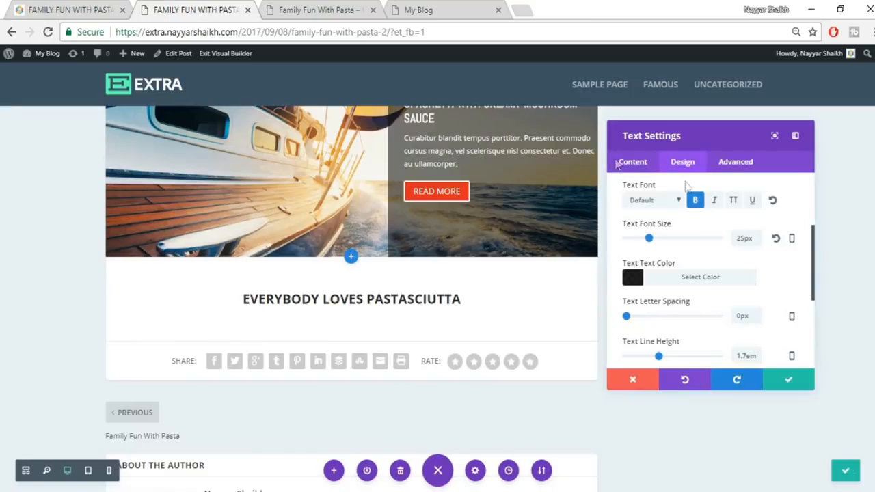
pyautogui.click(68, 8)
pyautogui.click(195, 9)
pyautogui.click(632, 162)
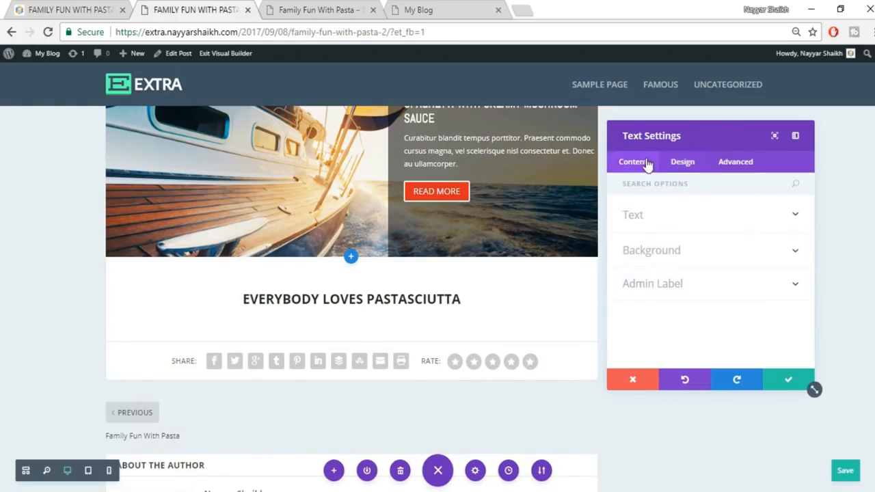
# - Insert the divider2 image after the heading text in the visual editor and save the module
pyautogui.click(725, 231)
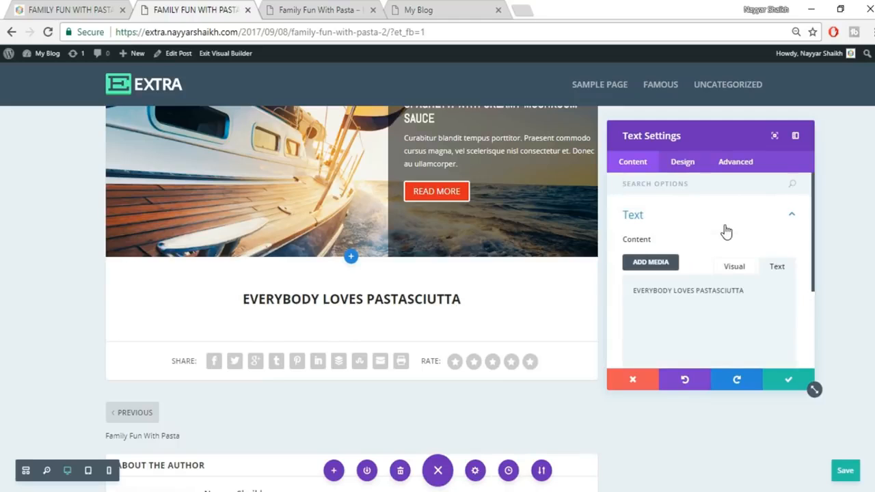
pyautogui.click(734, 270)
pyautogui.click(786, 348)
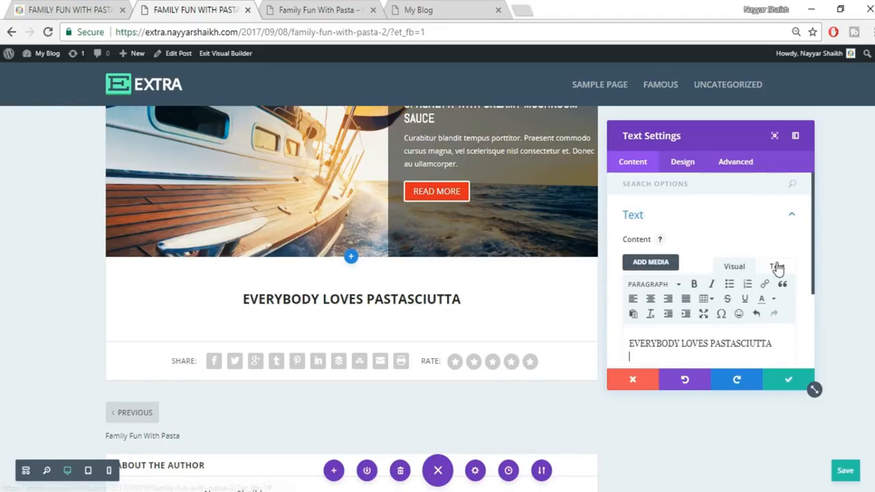
pyautogui.scroll(-1, 777, 267)
pyautogui.click(650, 194)
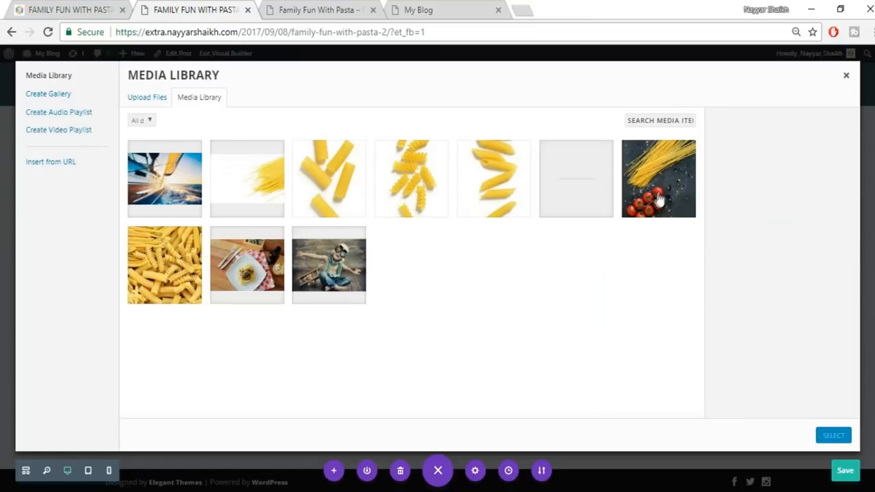
pyautogui.click(588, 192)
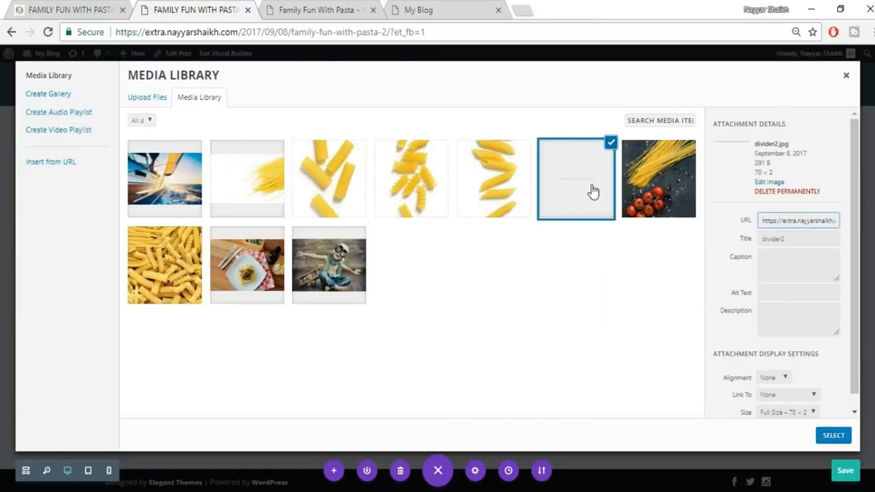
pyautogui.click(834, 439)
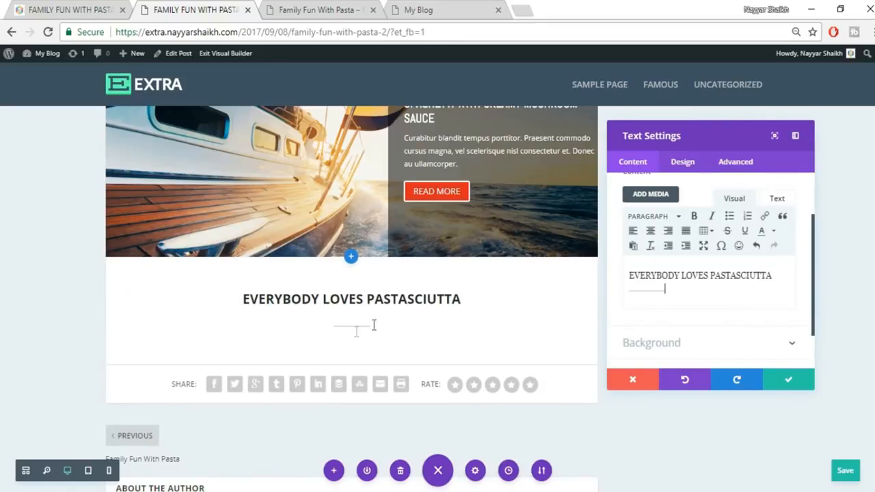
pyautogui.click(796, 382)
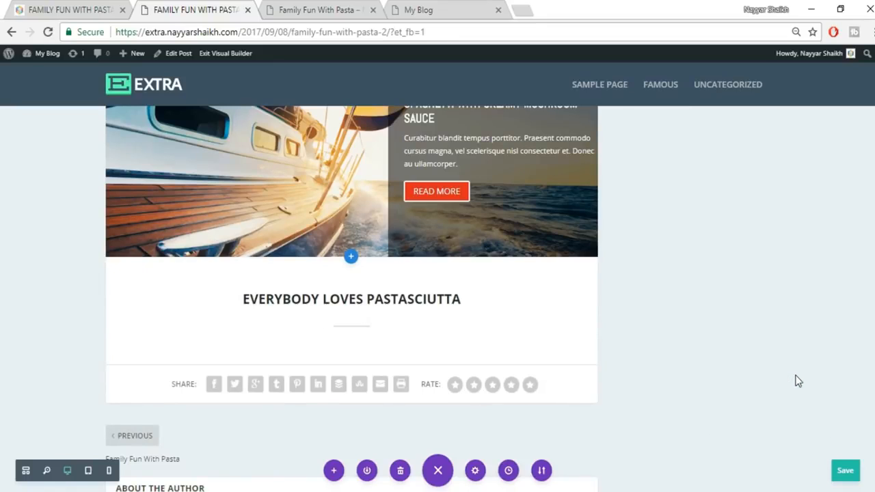
# - Copy the Lorem ipsum paragraph from the reference post and paste it into a new Text module below the heading
pyautogui.click(74, 10)
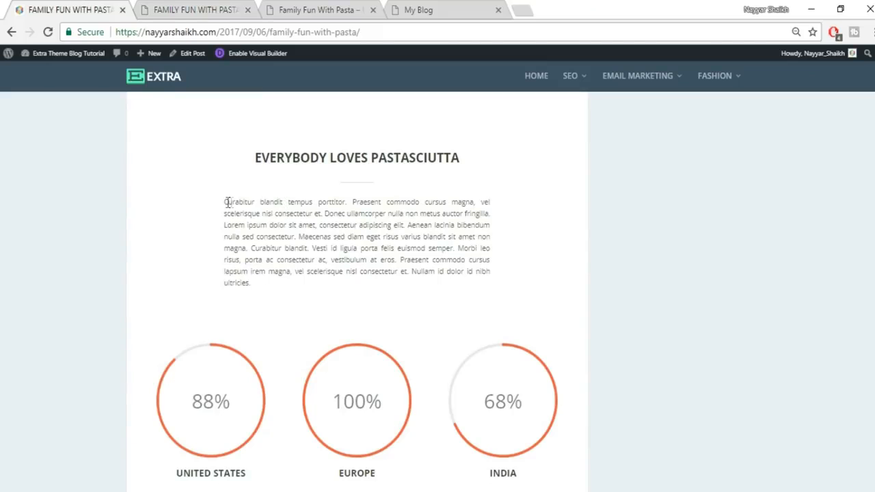
pyautogui.moveTo(227, 202); pyautogui.dragTo(283, 289)
pyautogui.hotkey('ctrl', 'c')
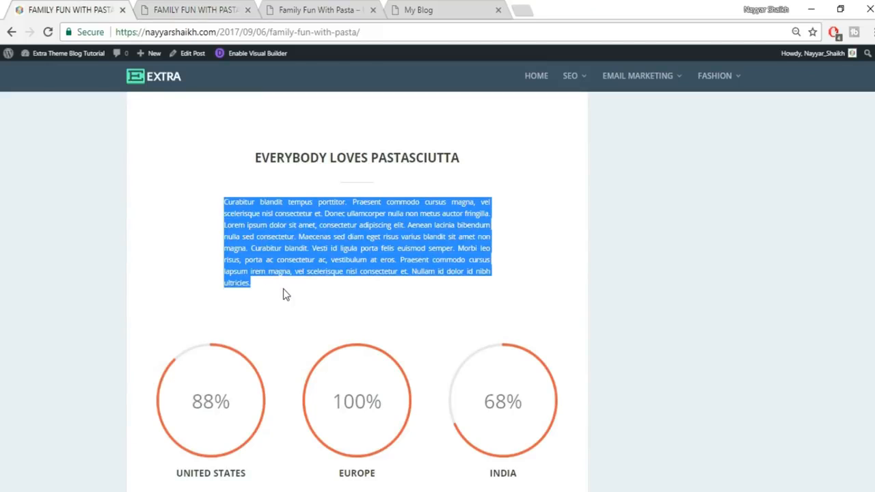
pyautogui.click(157, 10)
pyautogui.moveTo(352, 321)
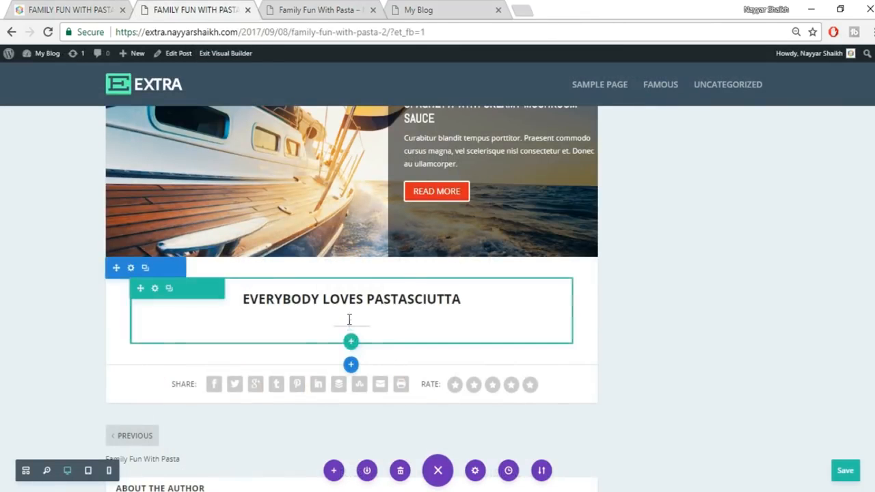
pyautogui.click(352, 317)
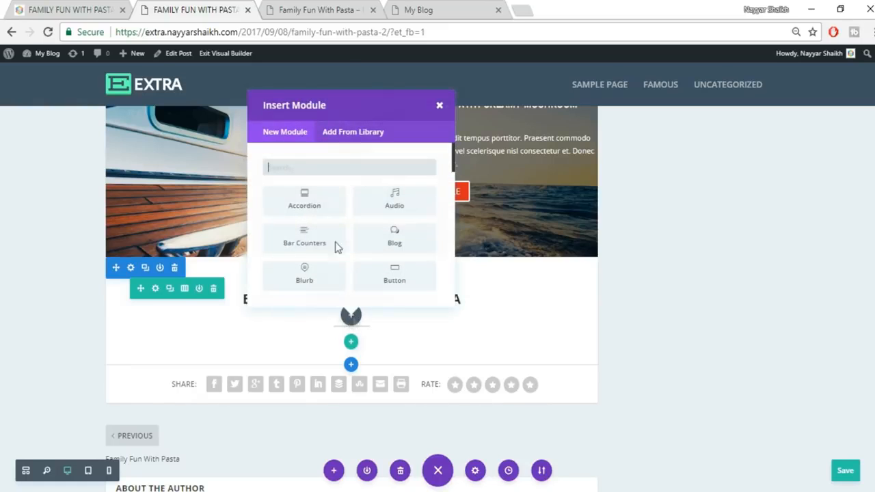
pyautogui.write('tex')
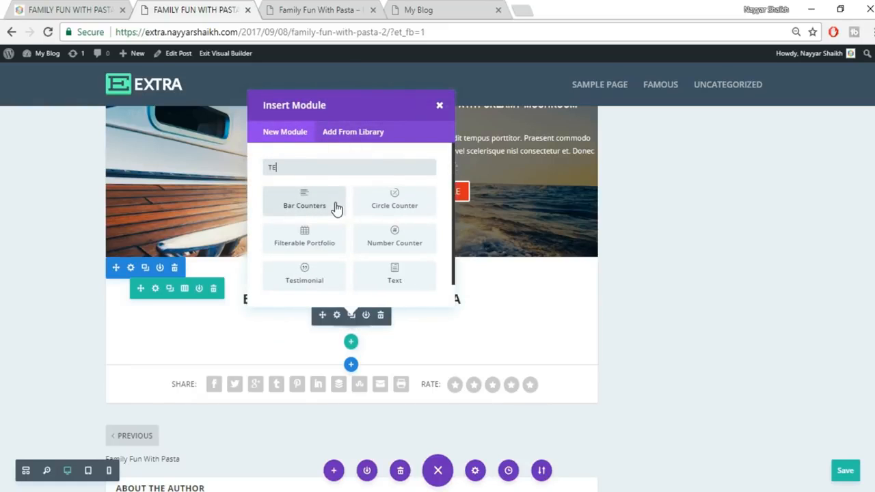
pyautogui.click(305, 202)
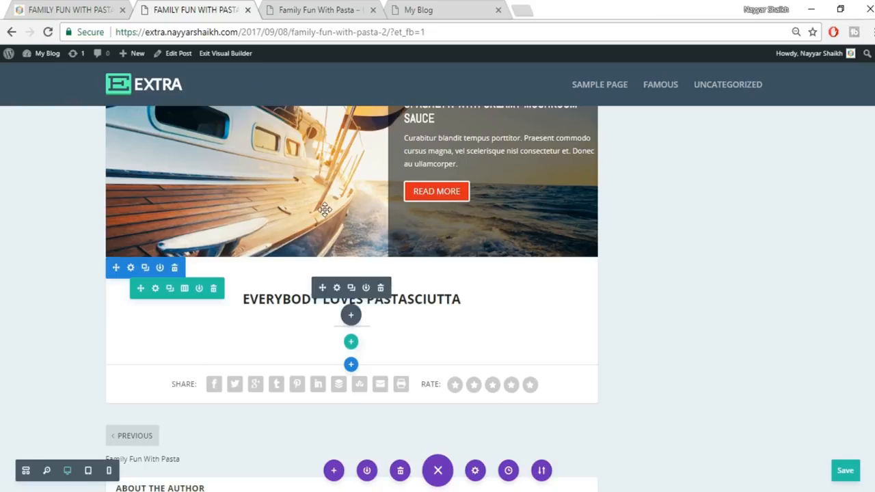
pyautogui.click(776, 267)
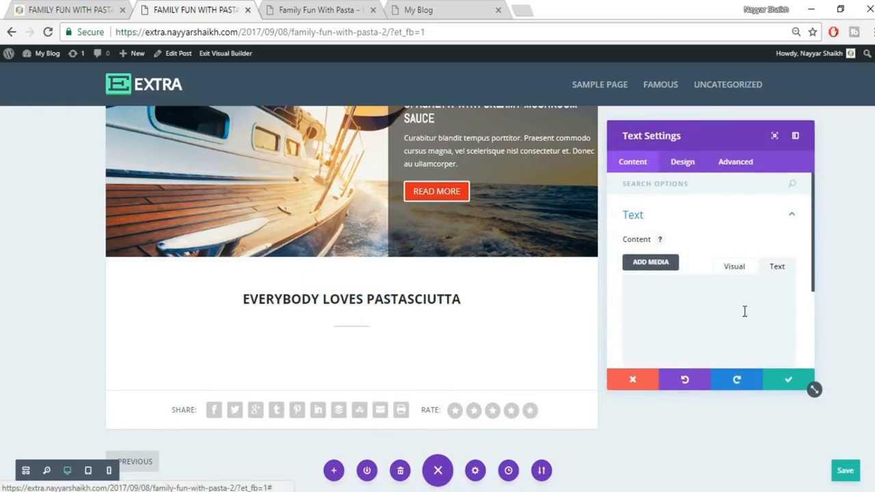
pyautogui.hotkey('ctrl', 'v')
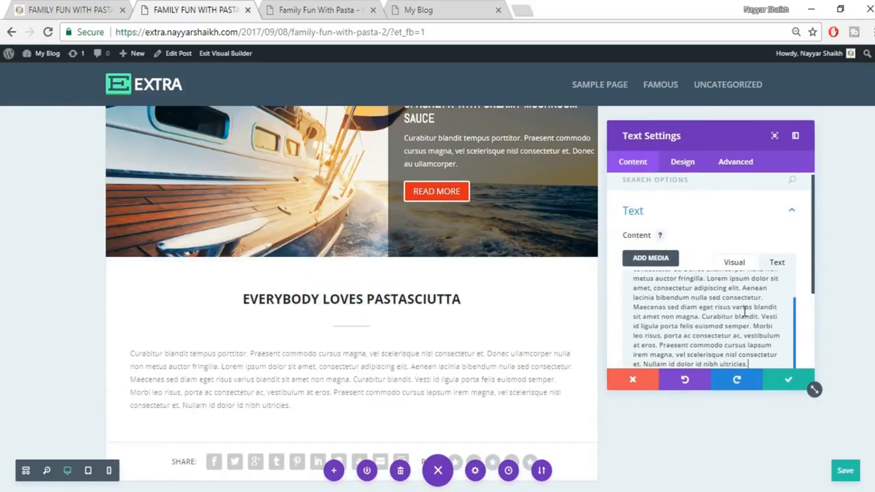
pyautogui.scroll(-2, 745, 311)
# - Set the paragraph's text orientation to Center and save the module
pyautogui.click(687, 164)
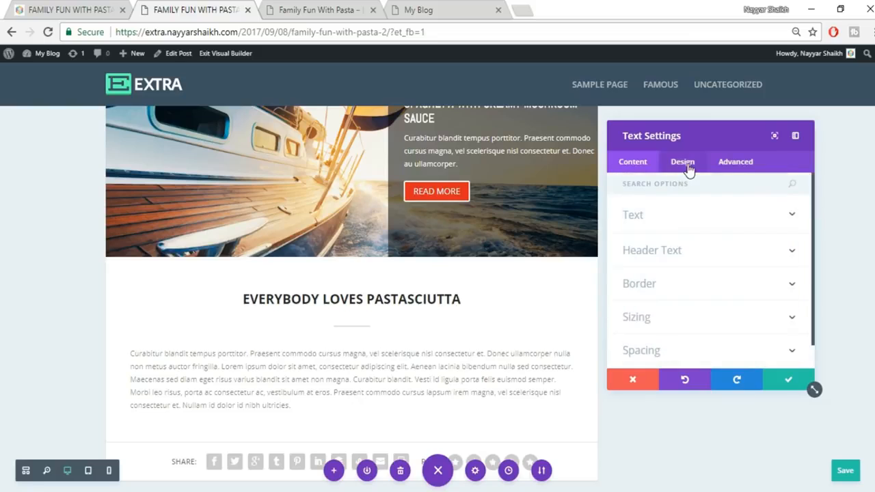
pyautogui.click(694, 218)
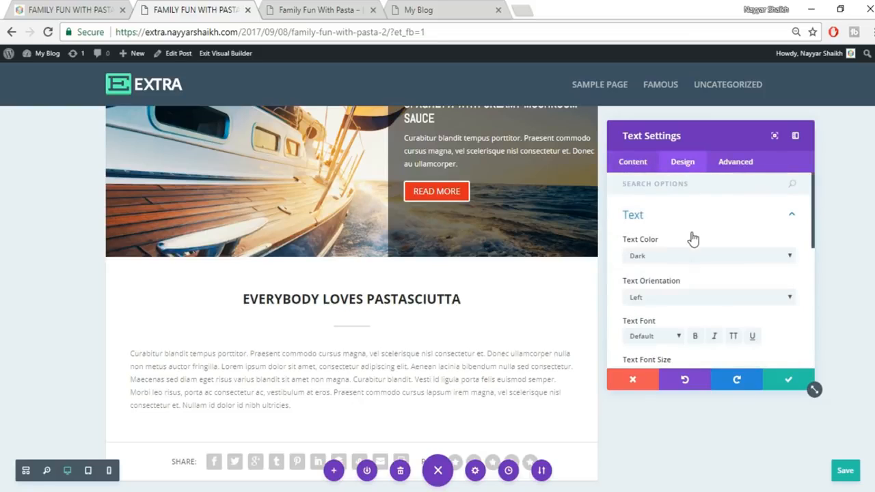
pyautogui.click(680, 298)
pyautogui.click(673, 318)
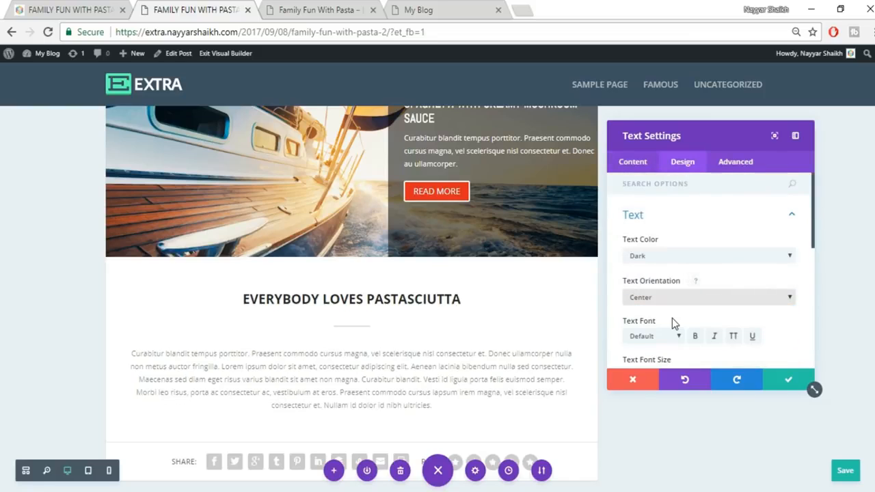
pyautogui.click(785, 387)
pyautogui.scroll(-1, 785, 387)
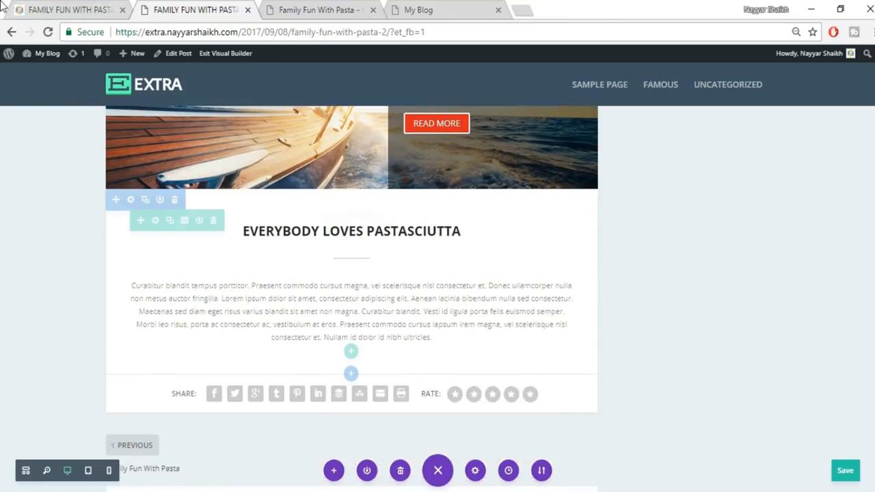
# - After checking the reference post, change the lorem ipsum paragraph's text orientation to Justified and save
pyautogui.click(38, 8)
pyautogui.click(532, 213)
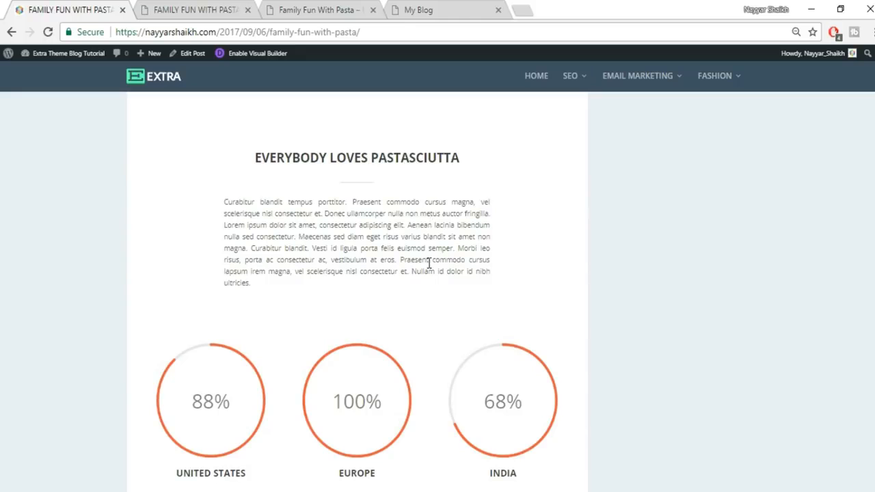
pyautogui.click(198, 10)
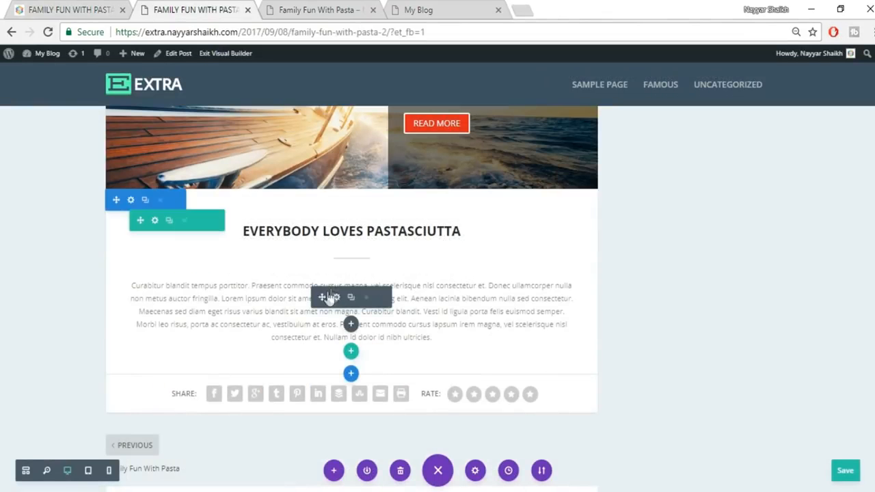
pyautogui.click(334, 297)
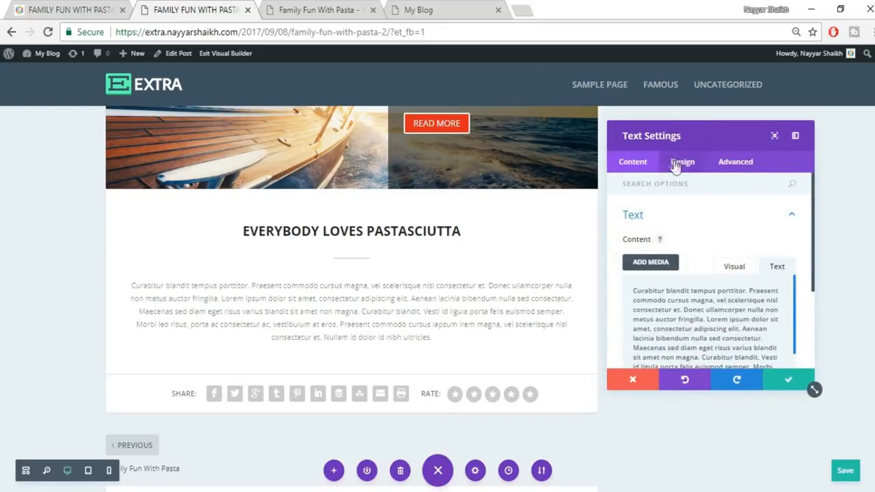
pyautogui.click(682, 162)
pyautogui.click(689, 220)
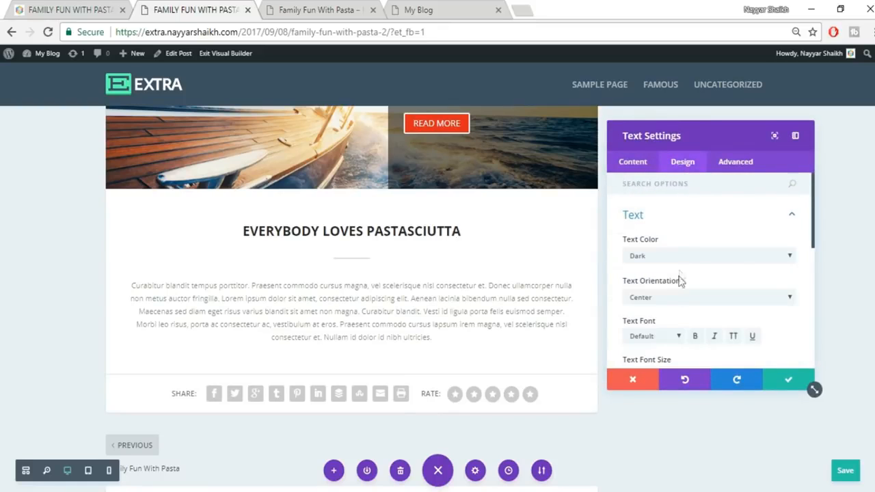
pyautogui.click(680, 298)
pyautogui.click(670, 340)
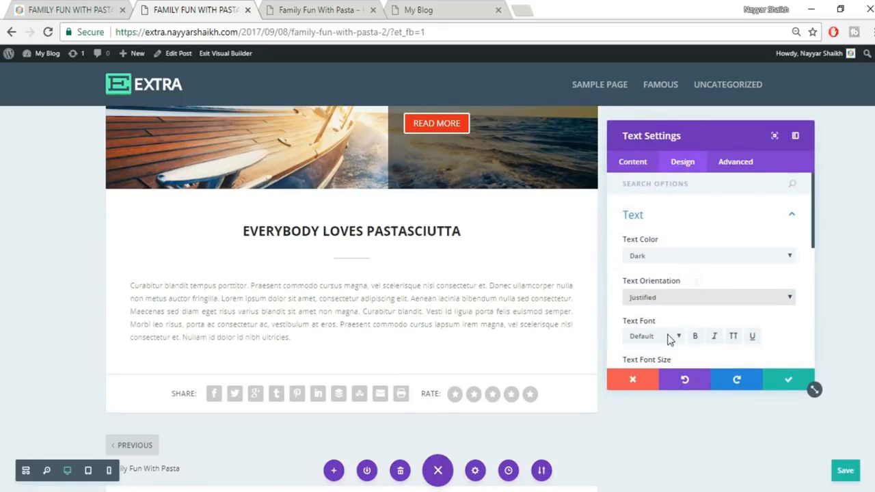
pyautogui.click(788, 382)
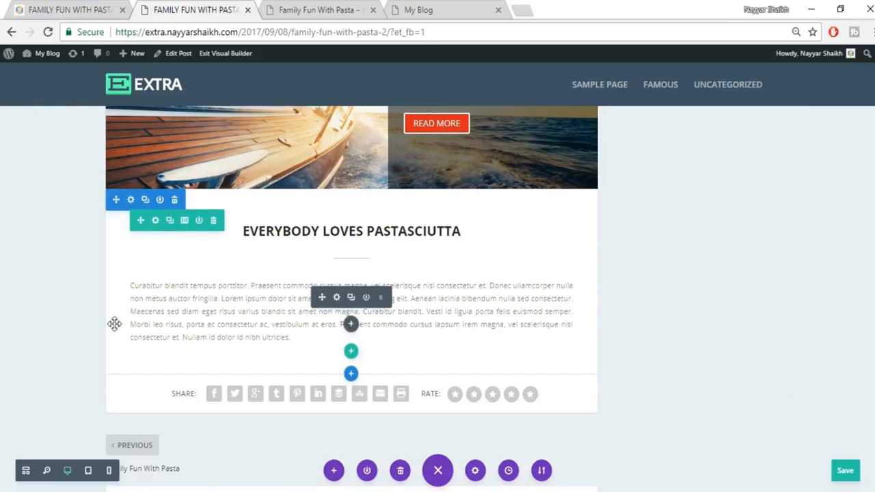
# - Drag about 100px left and 123px right padding onto the paragraph and add space above the section
pyautogui.moveTo(111, 308); pyautogui.dragTo(162, 311)
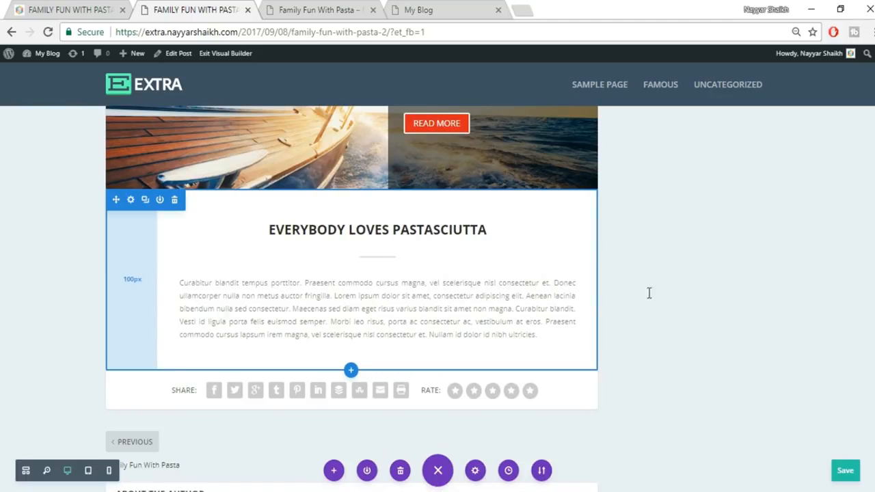
pyautogui.moveTo(593, 282); pyautogui.dragTo(542, 288)
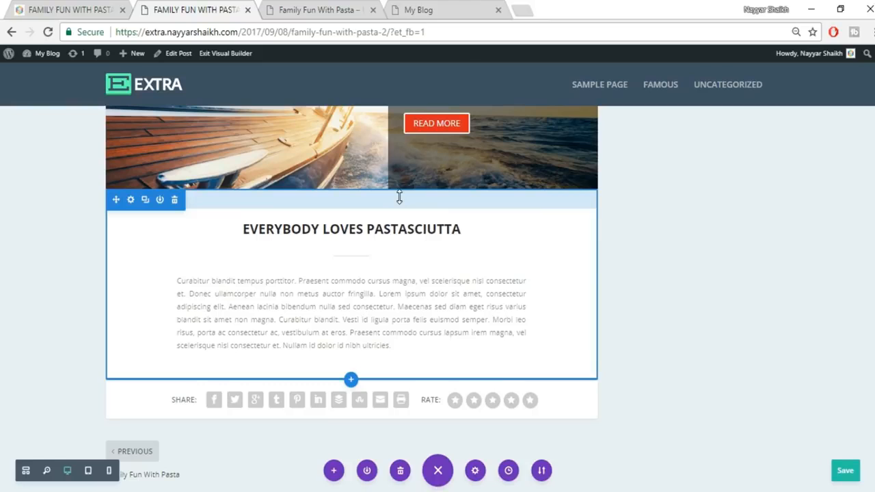
pyautogui.moveTo(400, 199); pyautogui.dragTo(399, 212)
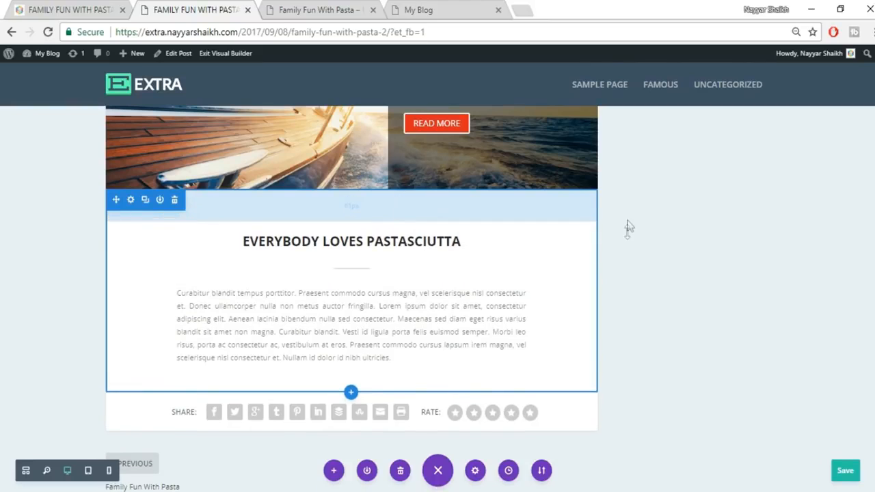
pyautogui.scroll(-1, 762, 249)
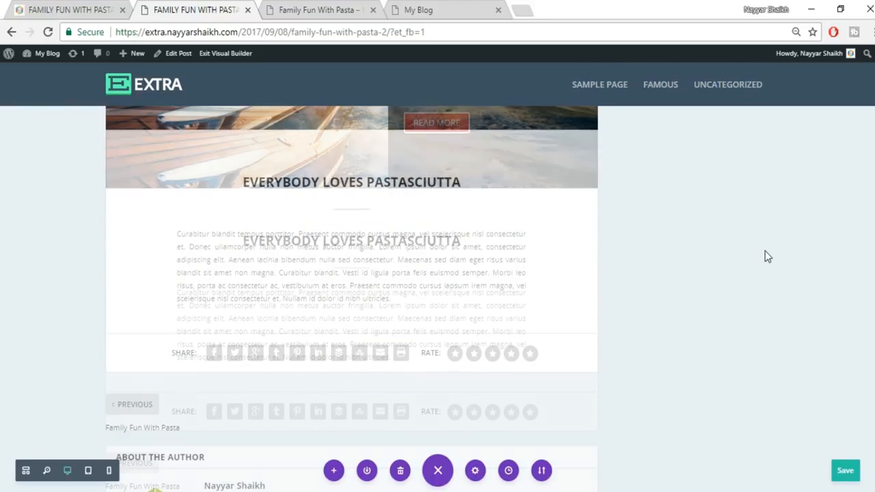
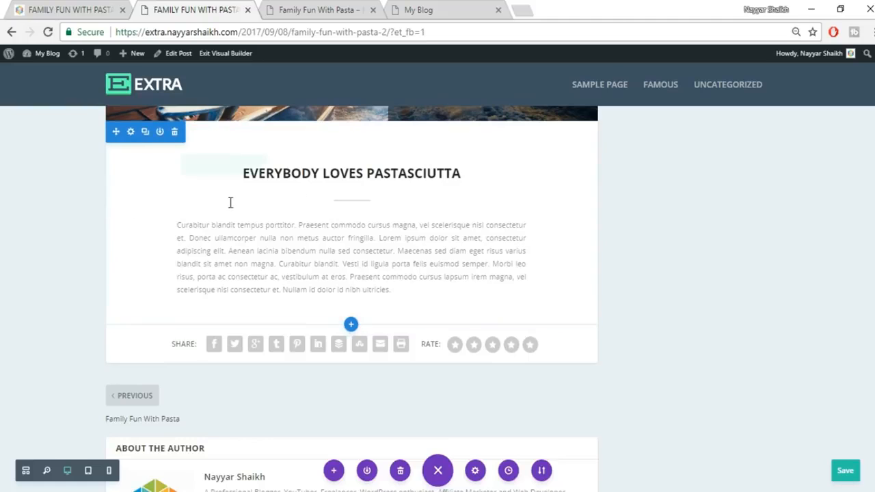
# - After checking the reference post's percentage circles, add a regular section below the Pastasciutta text
pyautogui.click(86, 7)
pyautogui.scroll(-2, 692, 349)
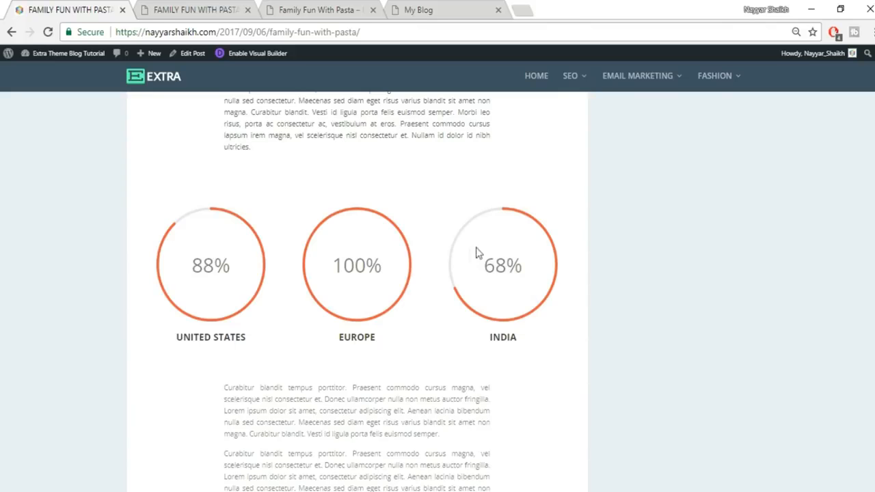
pyautogui.click(225, 6)
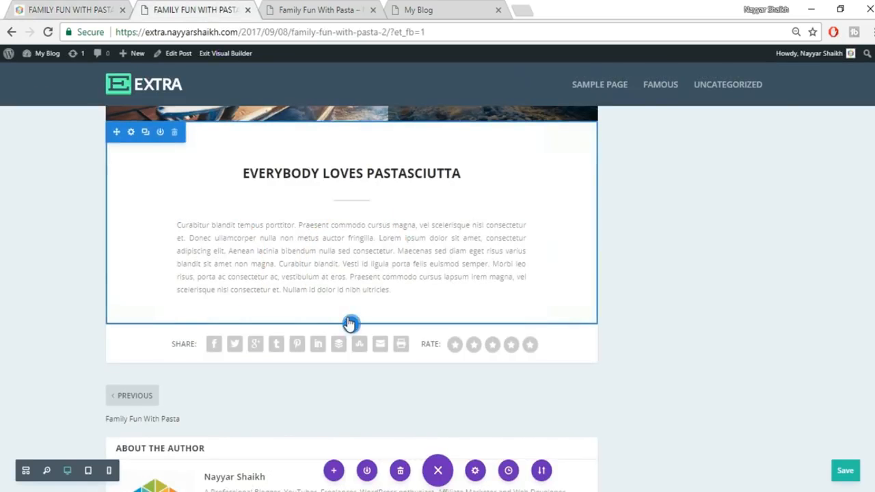
pyautogui.click(349, 326)
pyautogui.click(298, 292)
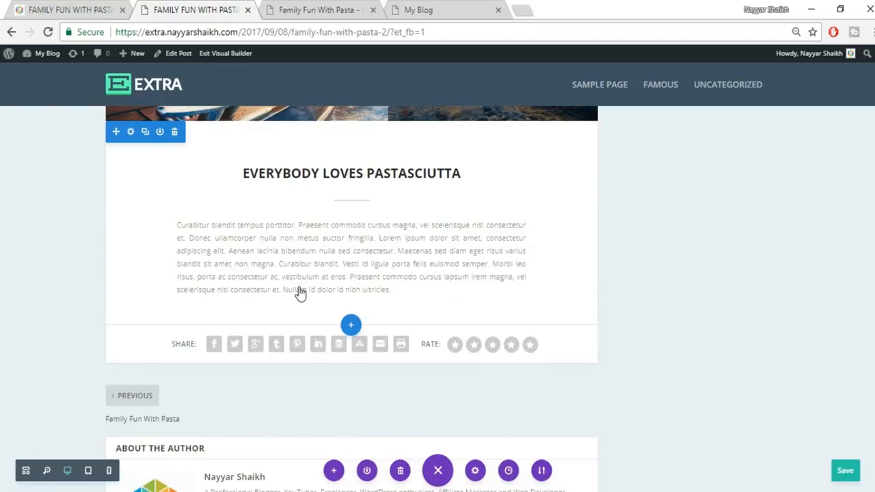
# - Give the new section a three-column row and filter the module list with 'ci'
pyautogui.click(86, 7)
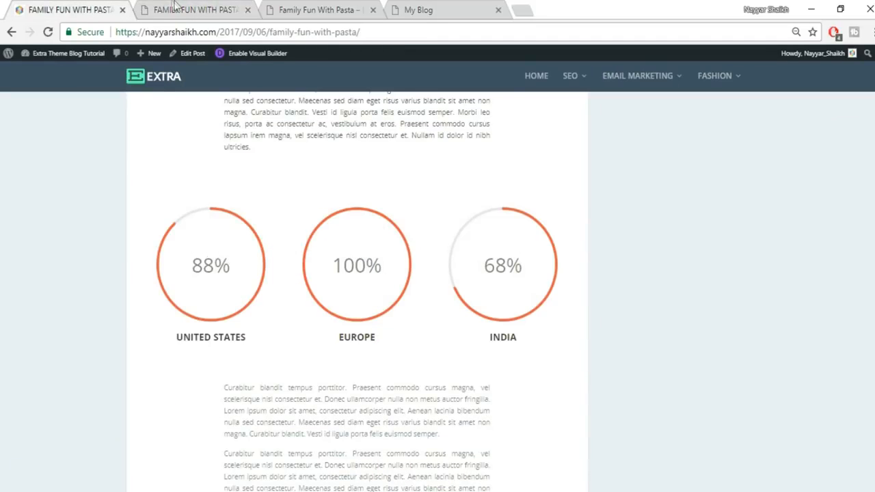
pyautogui.click(176, 8)
pyautogui.click(426, 243)
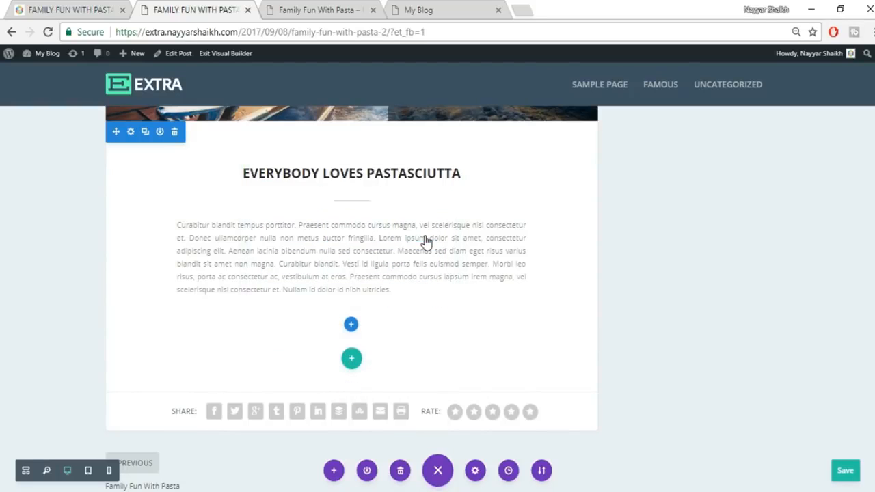
pyautogui.write('ci')
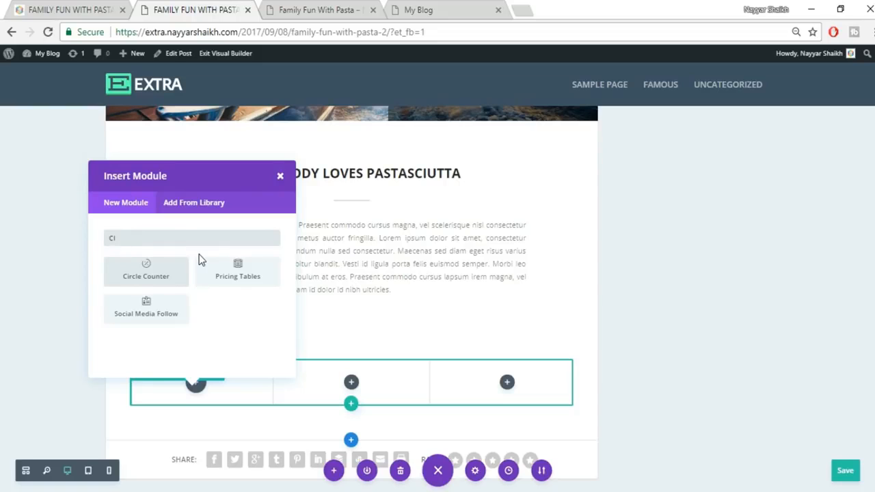
# - Insert a Circle Counter in the first column, titled UNITED STATES copied from the reference
pyautogui.click(143, 285)
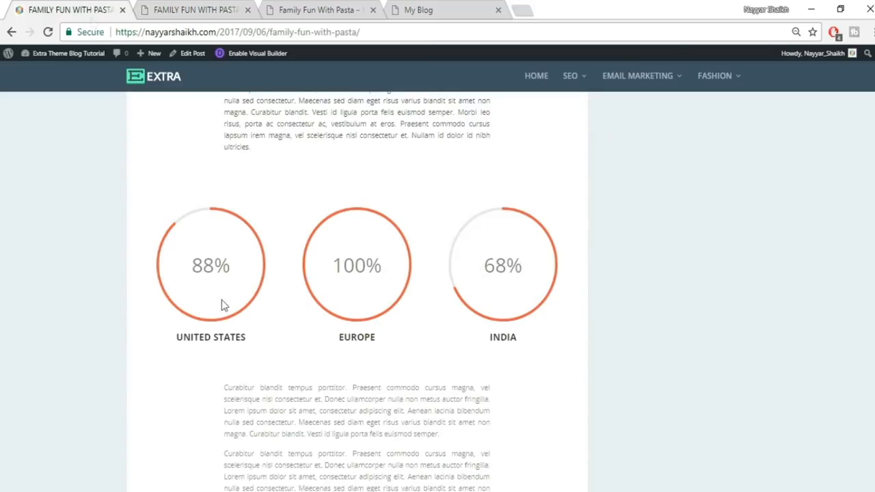
pyautogui.moveTo(177, 336); pyautogui.dragTo(277, 343)
pyautogui.hotkey('ctrl', 'c')
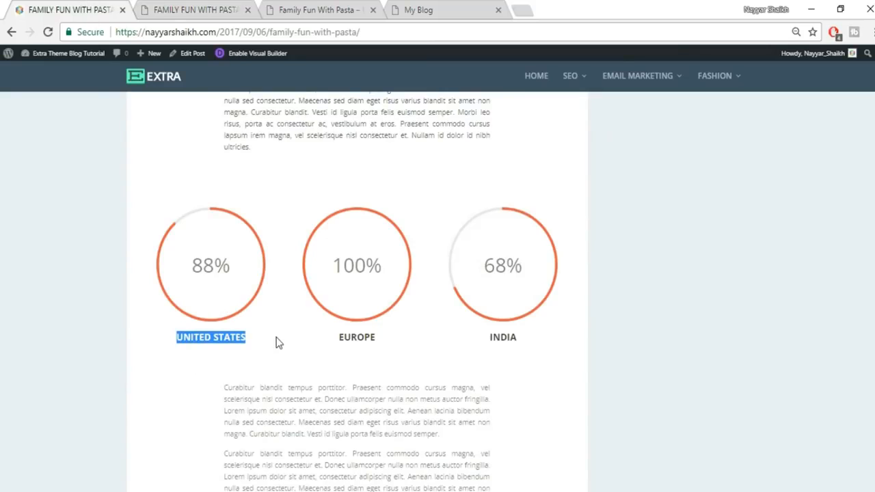
pyautogui.click(176, 6)
pyautogui.click(646, 256)
pyautogui.hotkey('ctrl', 'v')
# - Match the counter's number to the reference percentage of 88
pyautogui.click(68, 7)
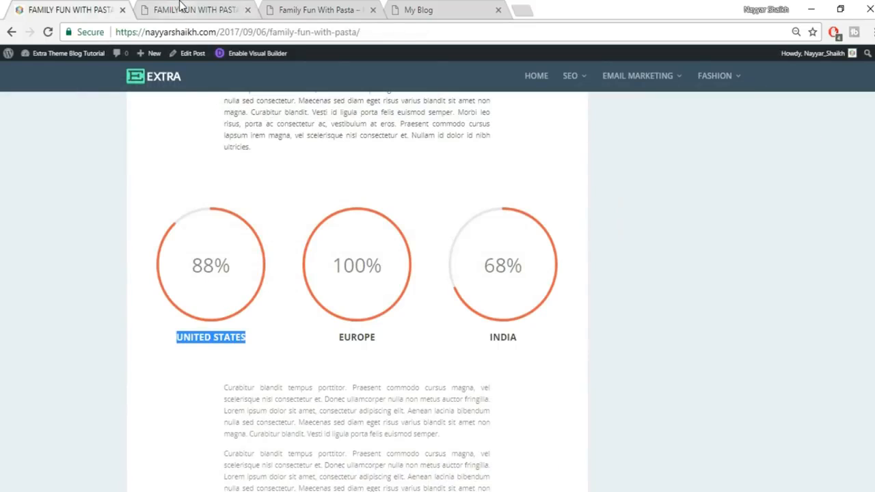
pyautogui.click(175, 9)
pyautogui.click(658, 297)
pyautogui.hotkey('ctrl', 'a')
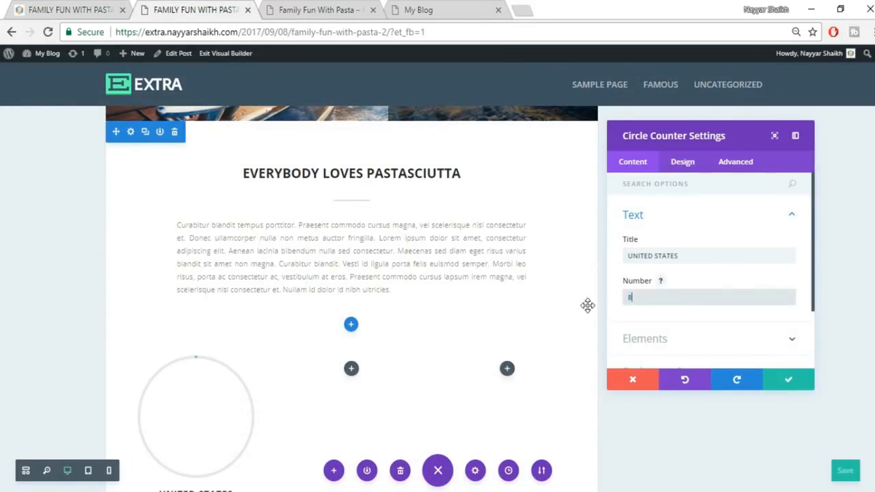
pyautogui.scroll(-2, 558, 309)
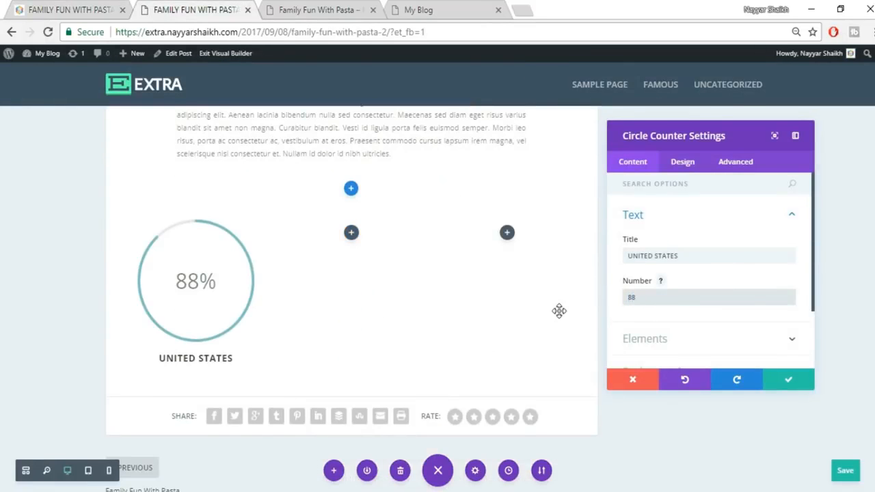
# - Compare with the reference styling, then set the counter's circle colour to red
pyautogui.click(687, 167)
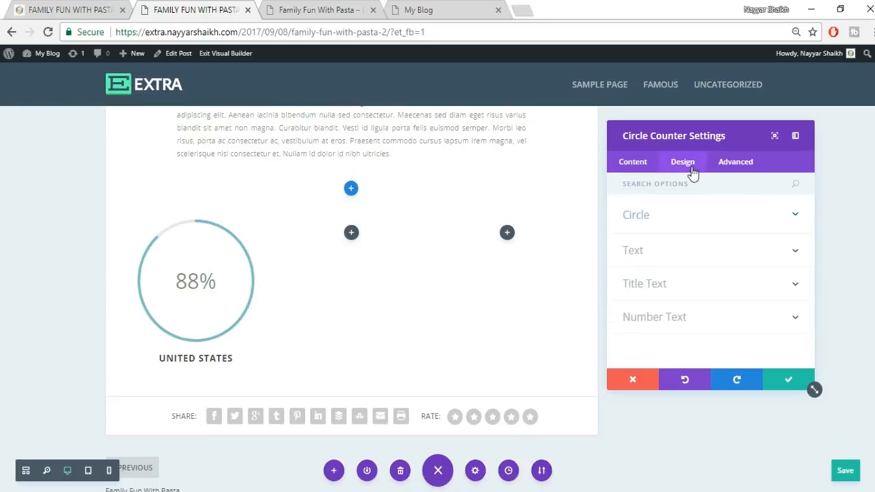
pyautogui.click(61, 15)
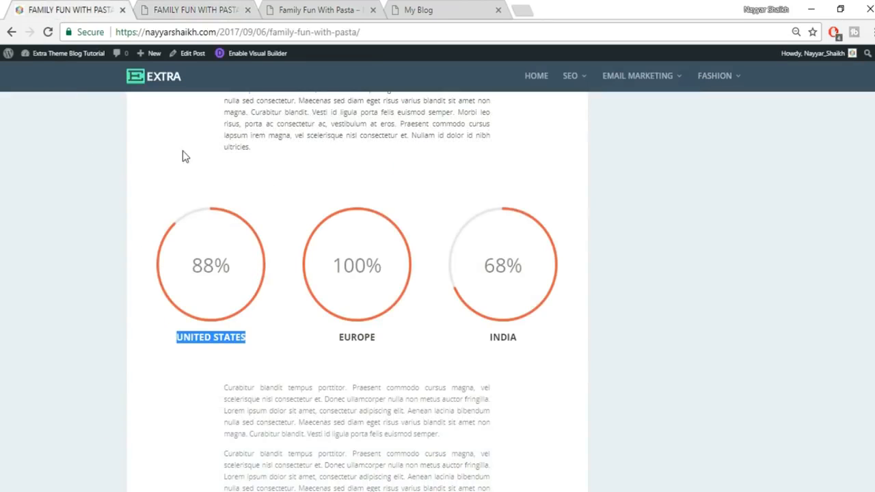
pyautogui.click(188, 10)
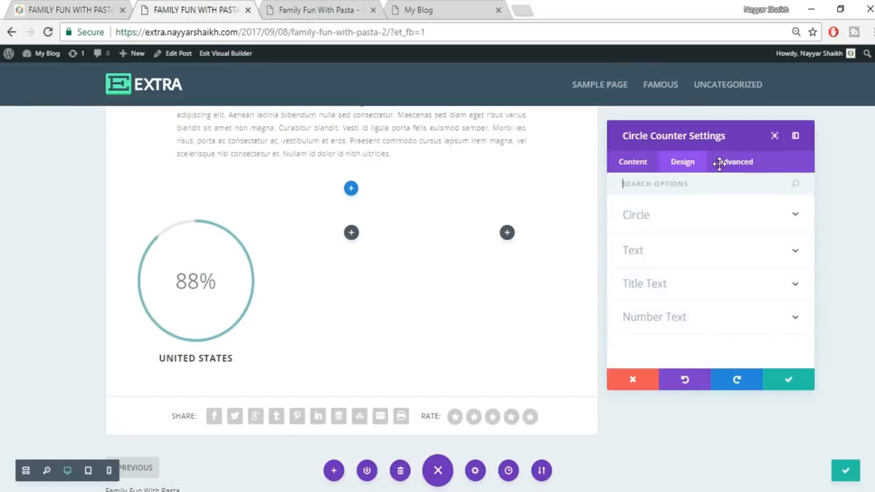
pyautogui.click(723, 222)
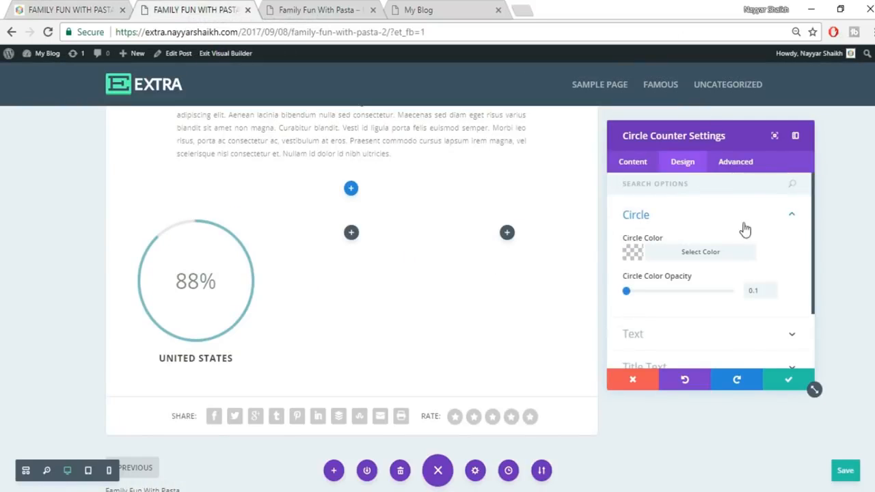
pyautogui.click(701, 253)
pyautogui.scroll(-2, 752, 273)
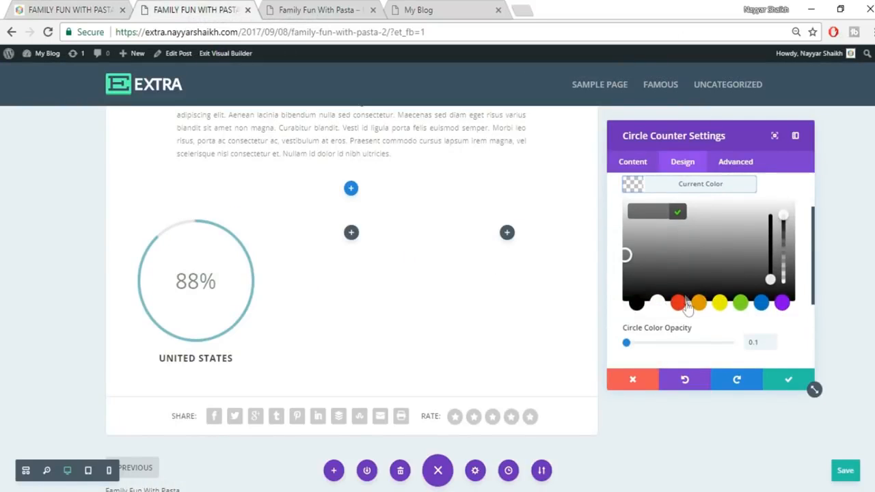
pyautogui.click(678, 303)
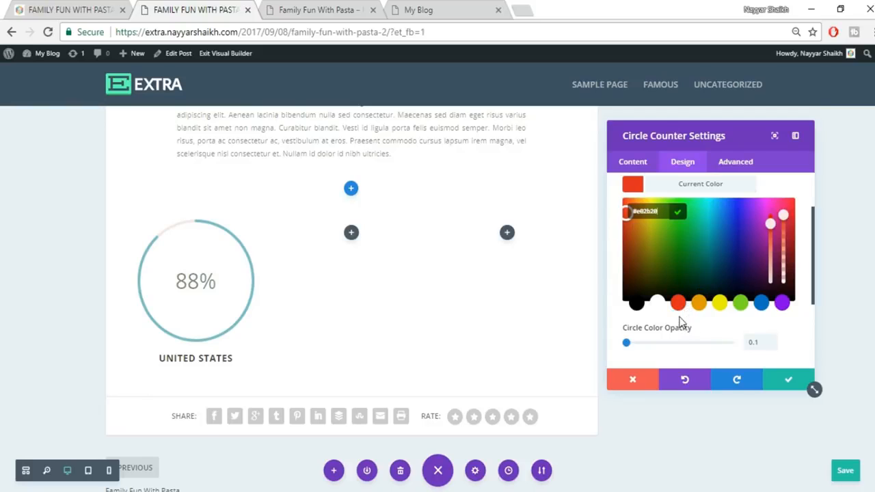
pyautogui.click(702, 330)
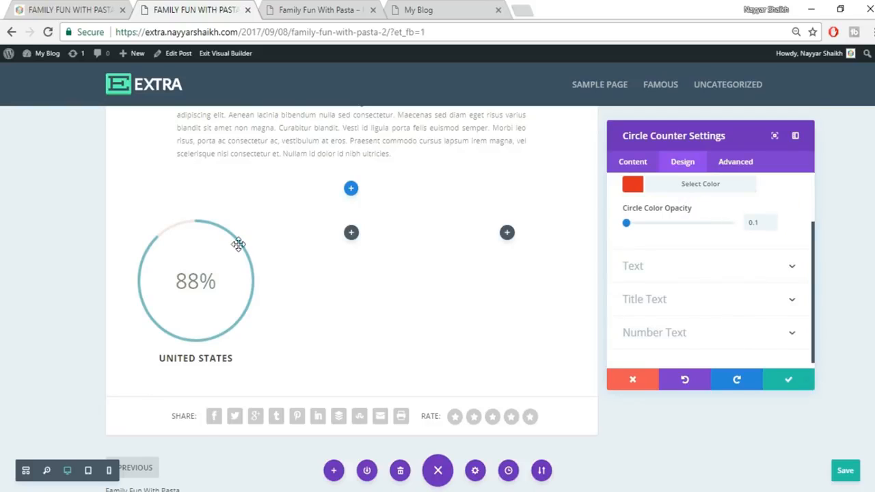
# - Try a hex value for the circle colour, then clear the red circle colour
pyautogui.scroll(2, 728, 249)
pyautogui.click(730, 256)
pyautogui.click(715, 258)
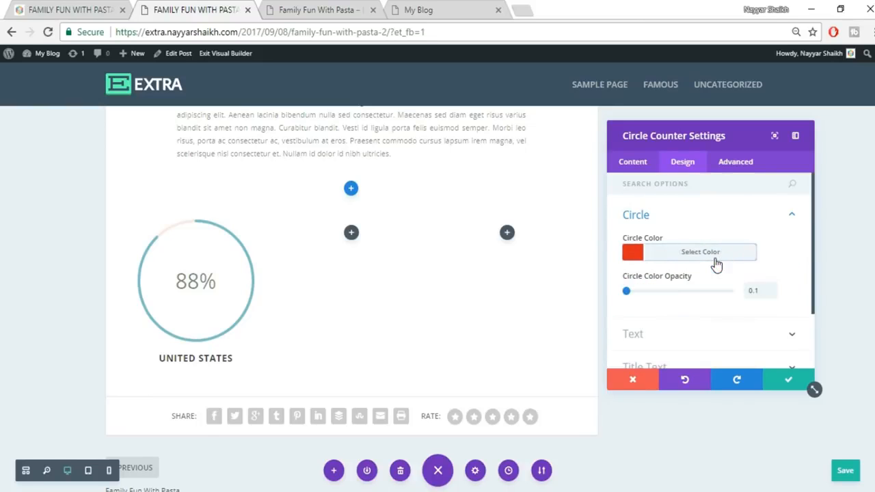
pyautogui.click(697, 258)
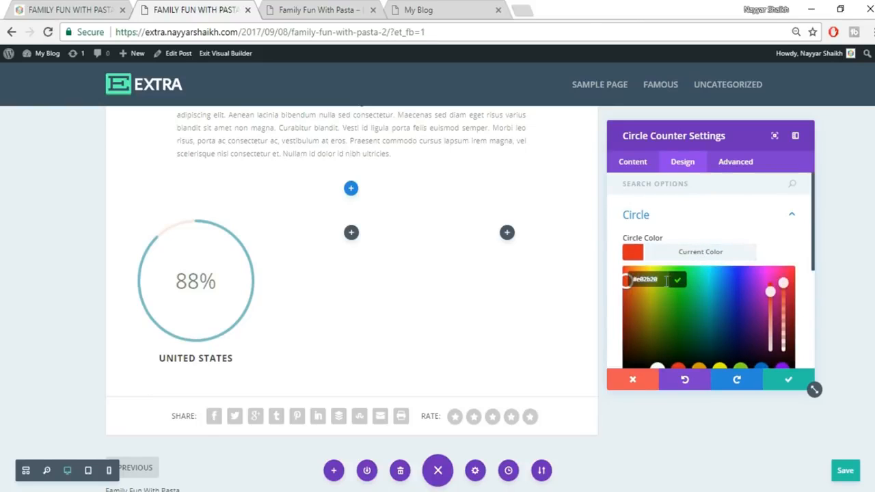
pyautogui.write('#')
pyautogui.click(722, 215)
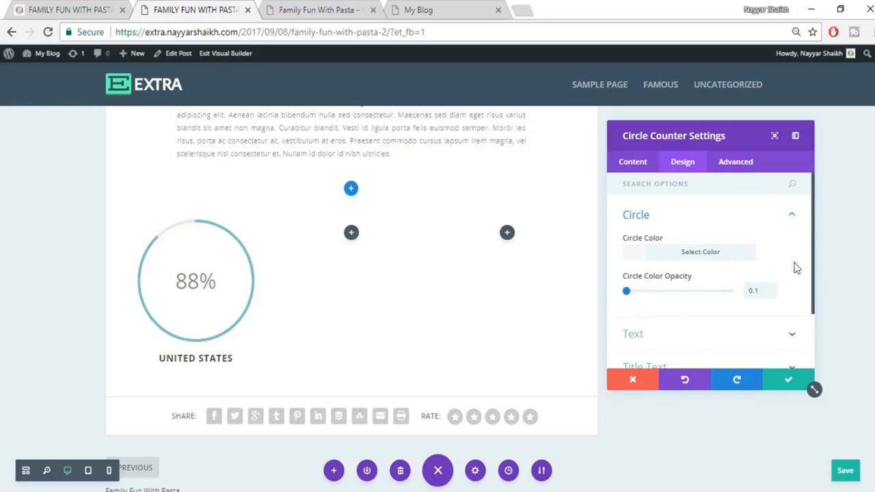
pyautogui.scroll(-2, 794, 267)
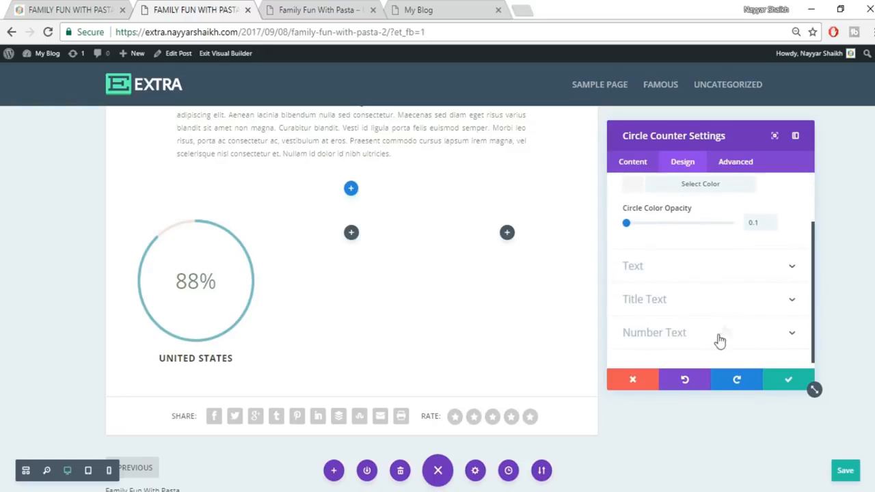
pyautogui.scroll(2, 707, 305)
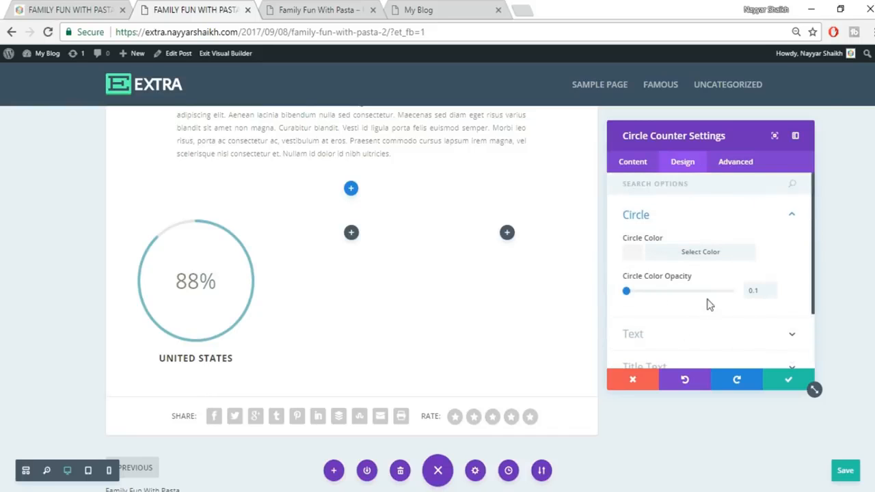
# - Make the counter's bar background red, save the Circle Counter, and compare with the reference
pyautogui.click(635, 166)
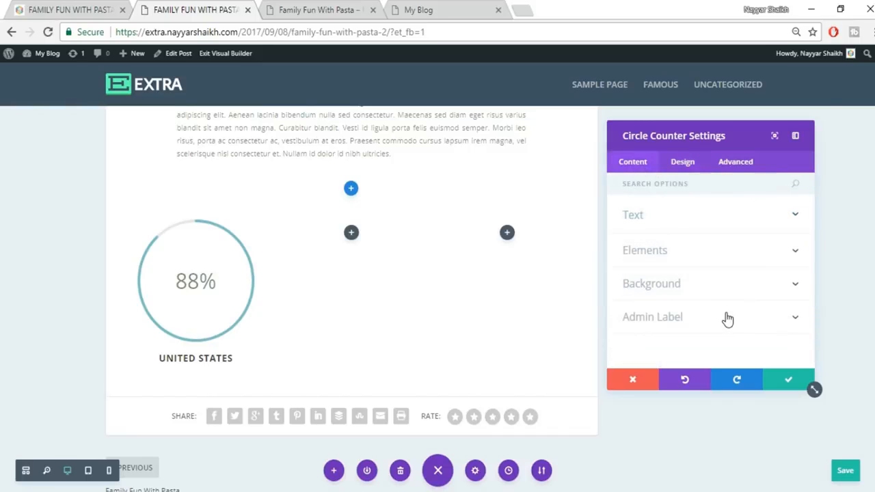
pyautogui.click(700, 286)
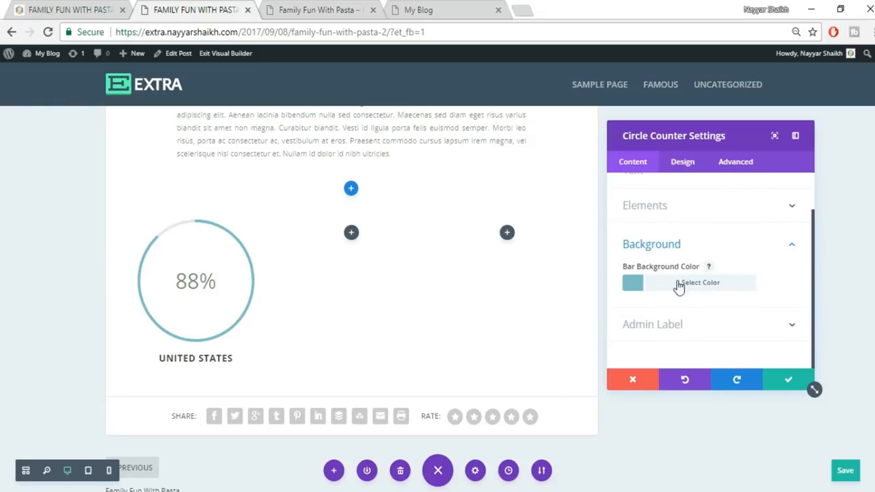
pyautogui.click(702, 286)
pyautogui.scroll(-2, 724, 301)
pyautogui.click(678, 283)
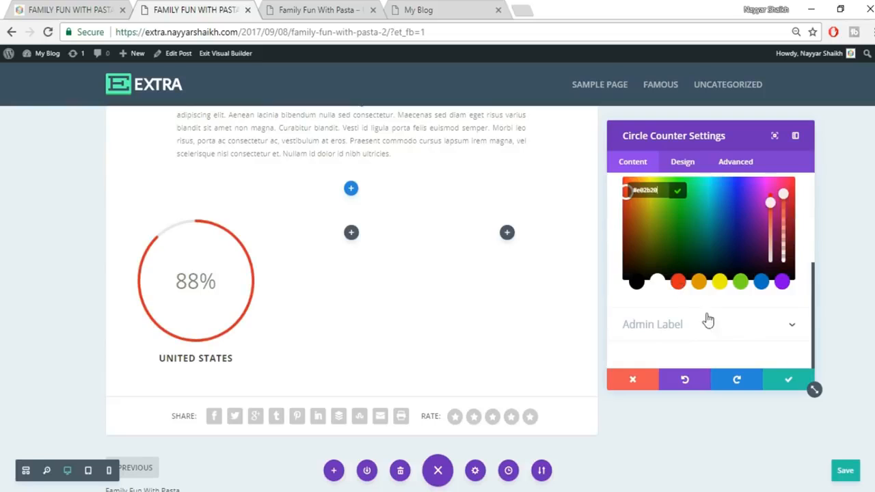
pyautogui.scroll(5, 712, 319)
pyautogui.click(765, 272)
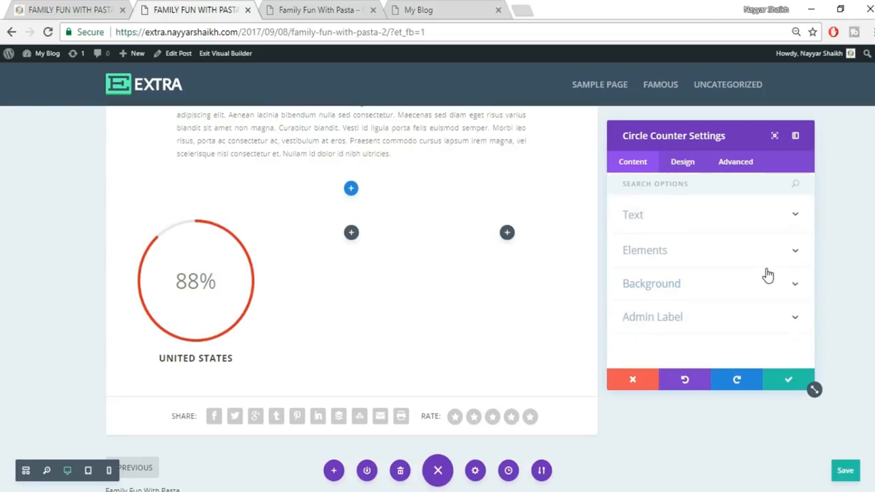
pyautogui.click(690, 289)
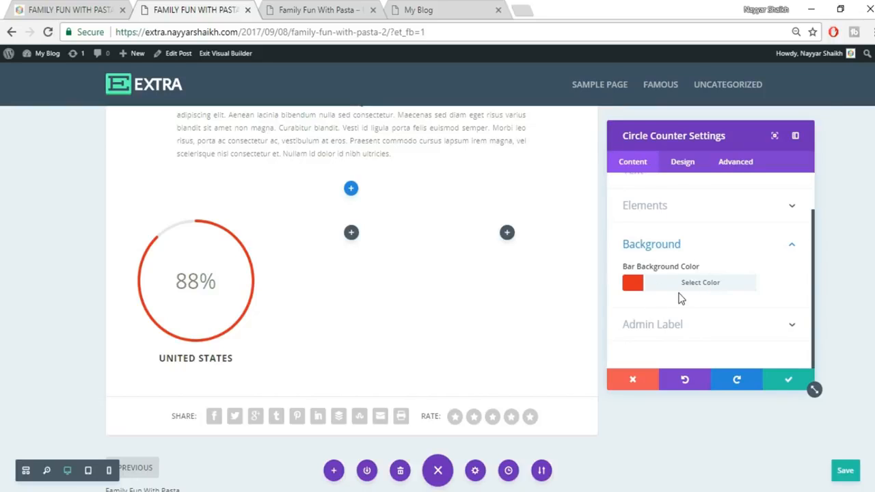
pyautogui.click(785, 381)
pyautogui.click(62, 7)
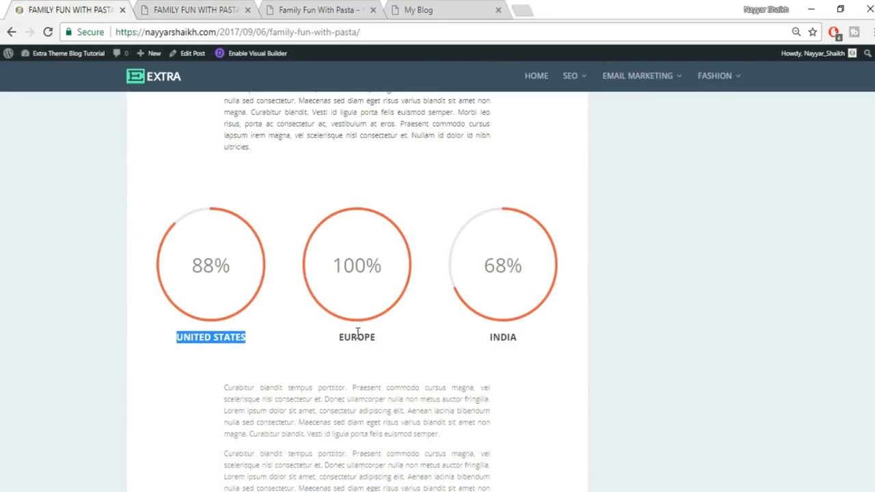
pyautogui.click(147, 6)
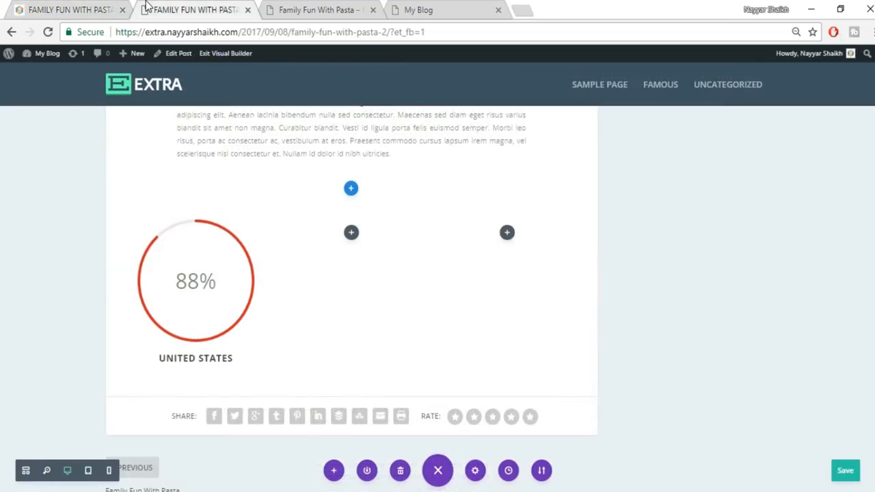
# - Duplicate the UNITED STATES counter into the other columns, renamed EUROPE and INDIA
pyautogui.moveTo(208, 248)
pyautogui.click(196, 248)
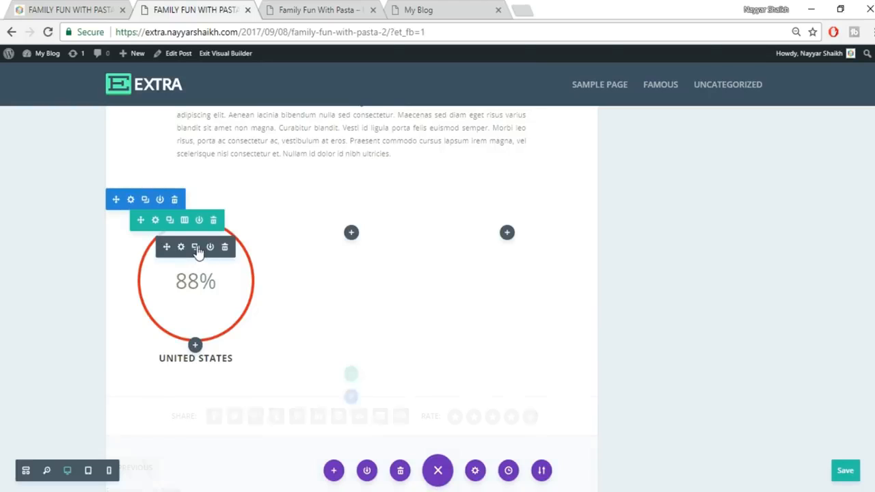
pyautogui.moveTo(162, 244); pyautogui.dragTo(390, 276)
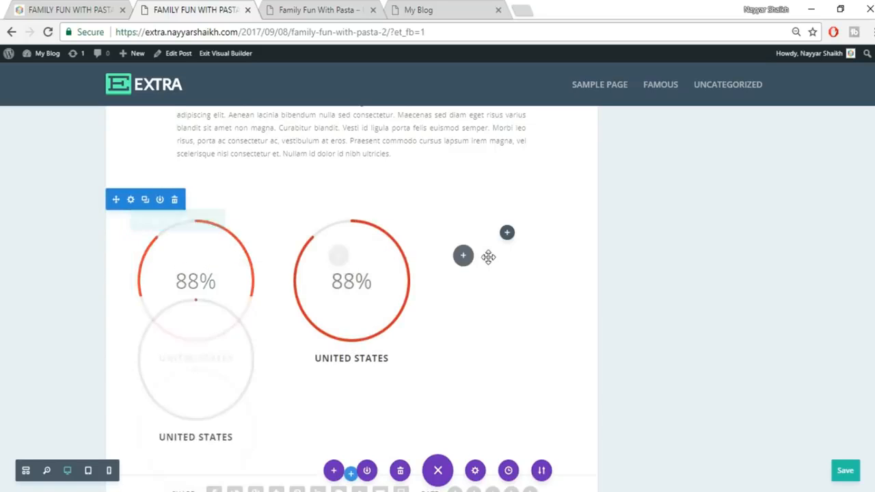
pyautogui.tripleClick(364, 357)
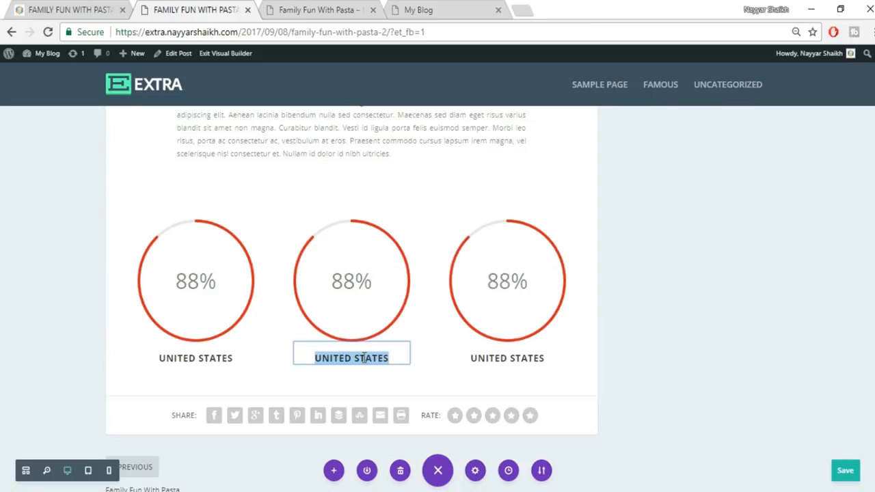
pyautogui.write('EUROPE')
pyautogui.tripleClick(533, 361)
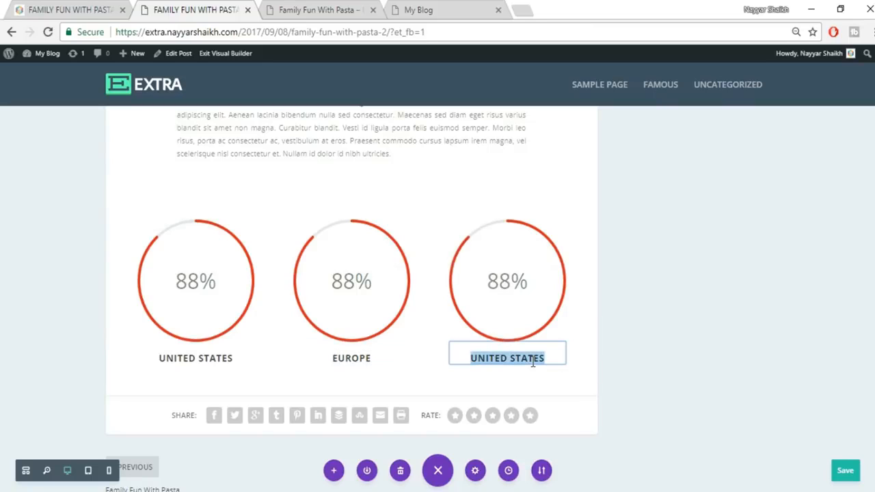
pyautogui.write('INDIA')
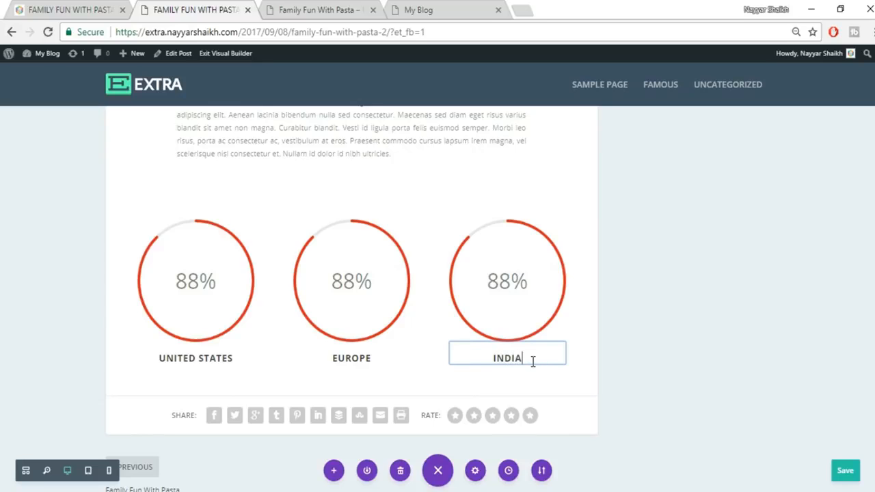
# - Set the EUROPE counter's number to 99 and the INDIA counter's to 70
pyautogui.moveTo(347, 307)
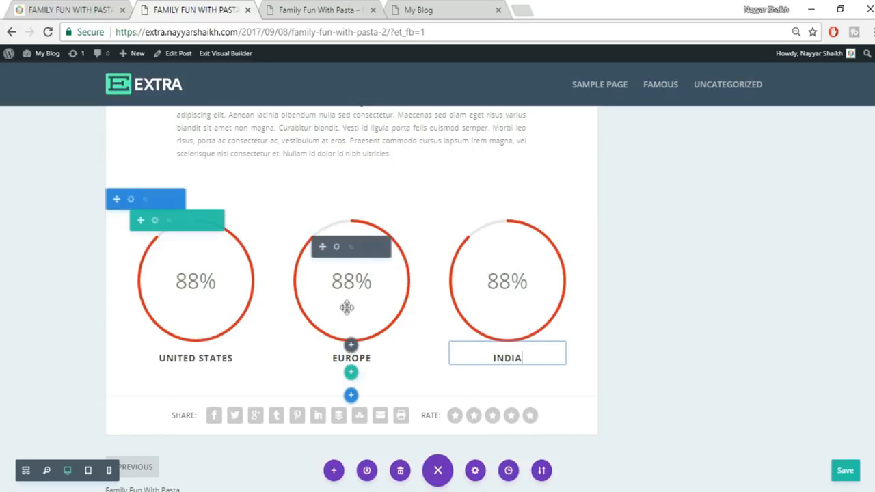
pyautogui.click(335, 251)
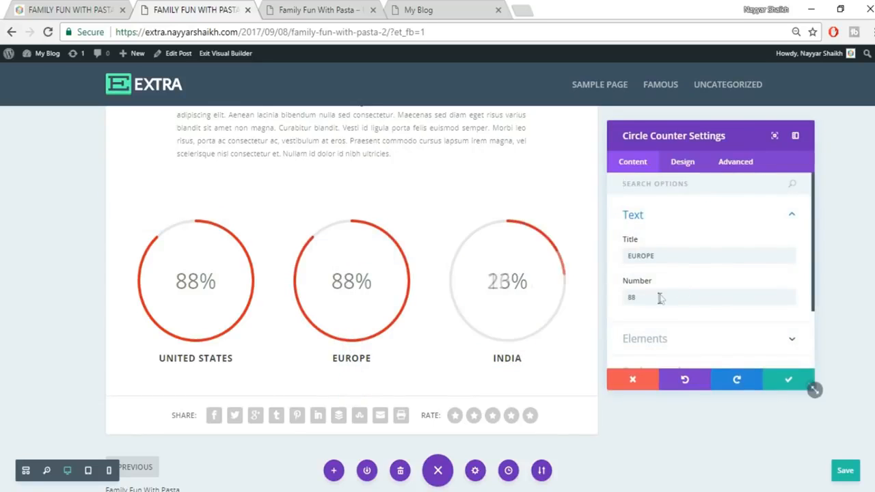
pyautogui.moveTo(658, 296); pyautogui.dragTo(614, 305)
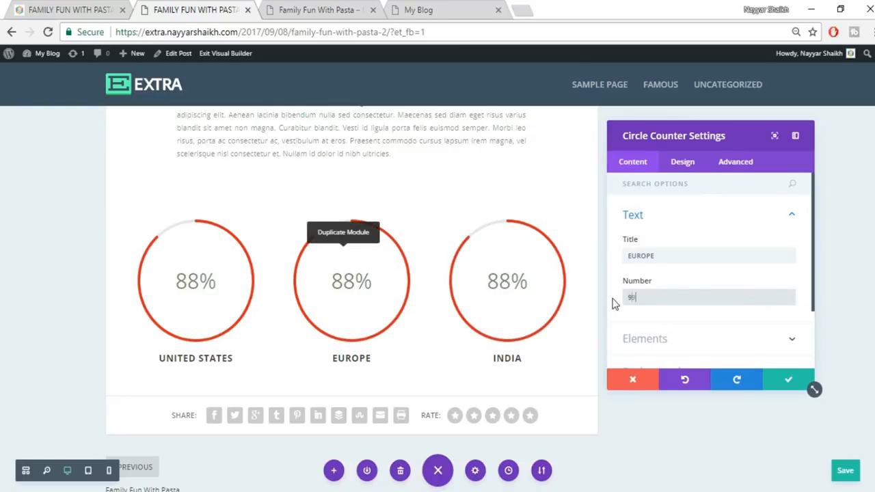
pyautogui.write('99')
pyautogui.click(788, 380)
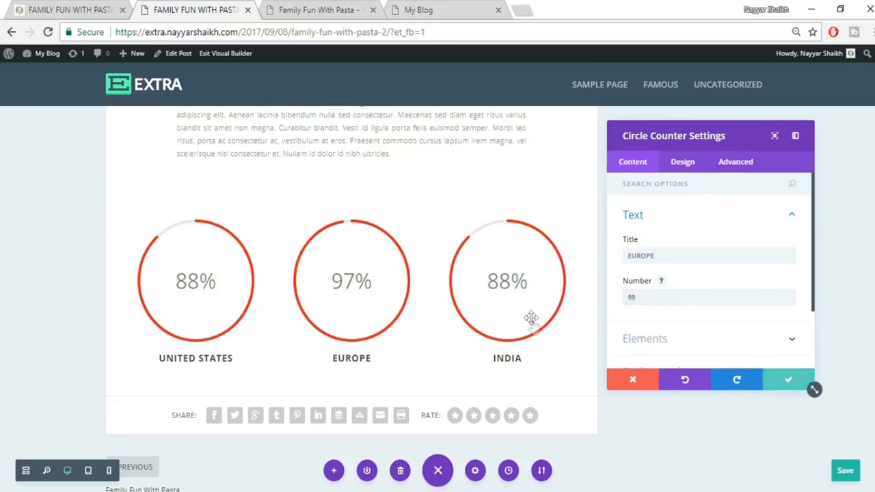
pyautogui.click(491, 246)
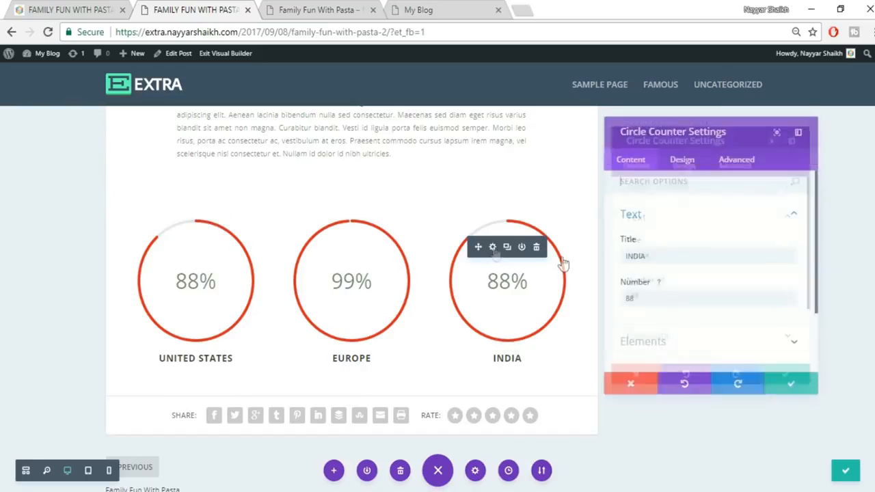
pyautogui.moveTo(649, 299); pyautogui.dragTo(617, 304)
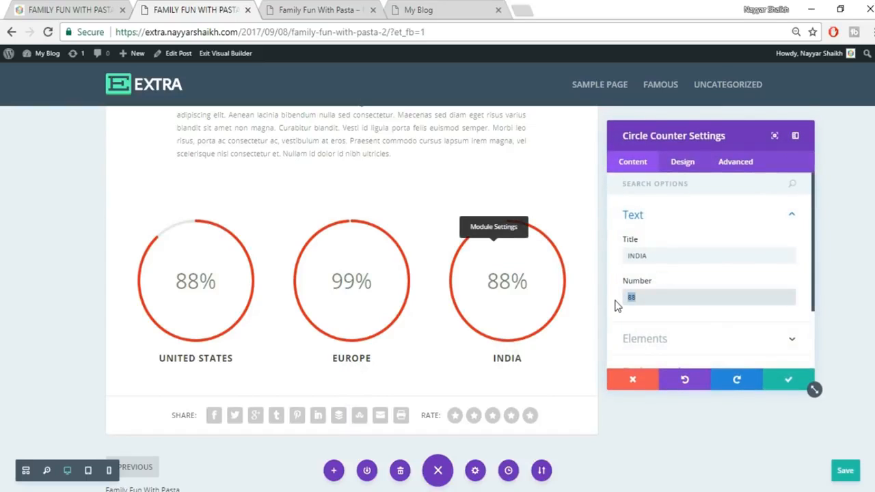
pyautogui.write('70')
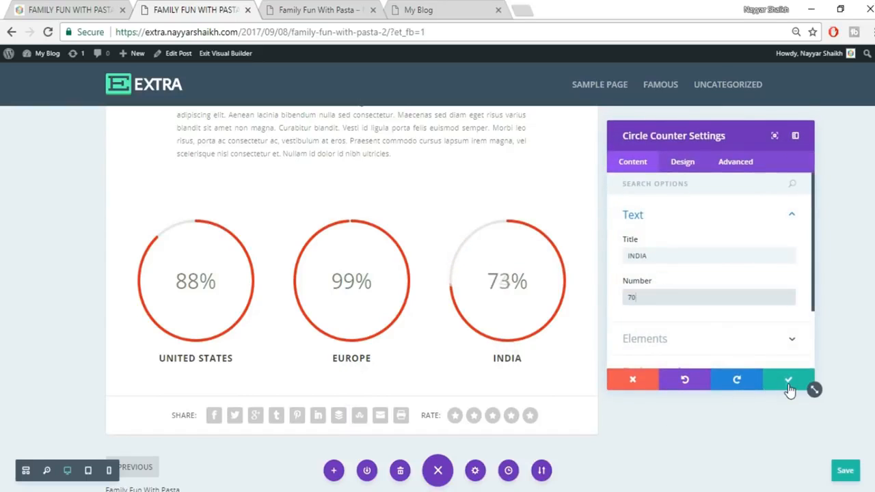
pyautogui.click(788, 383)
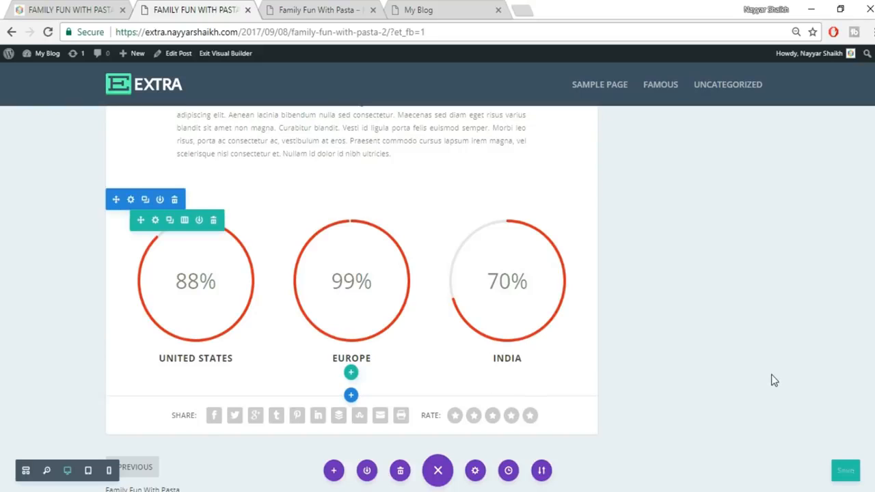
# - Compare the counter row with the live reference post
pyautogui.click(84, 7)
pyautogui.scroll(-4, 719, 205)
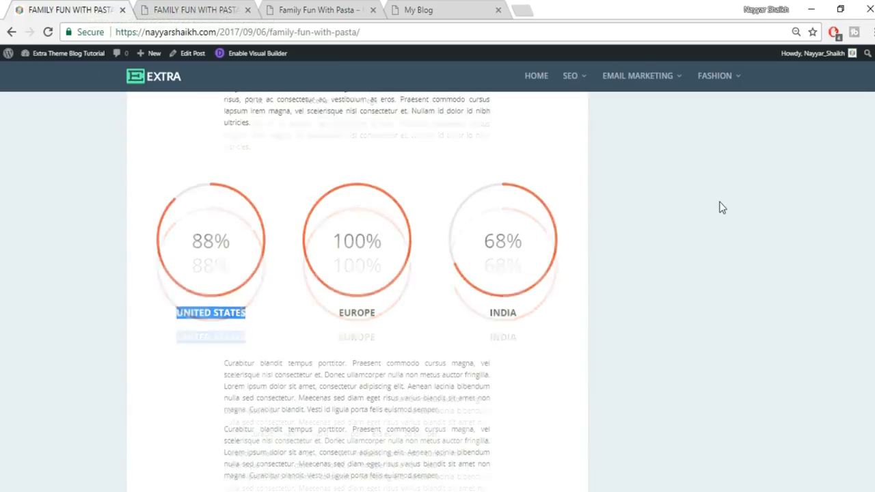
pyautogui.scroll(-1, 719, 207)
pyautogui.scroll(1, 344, 217)
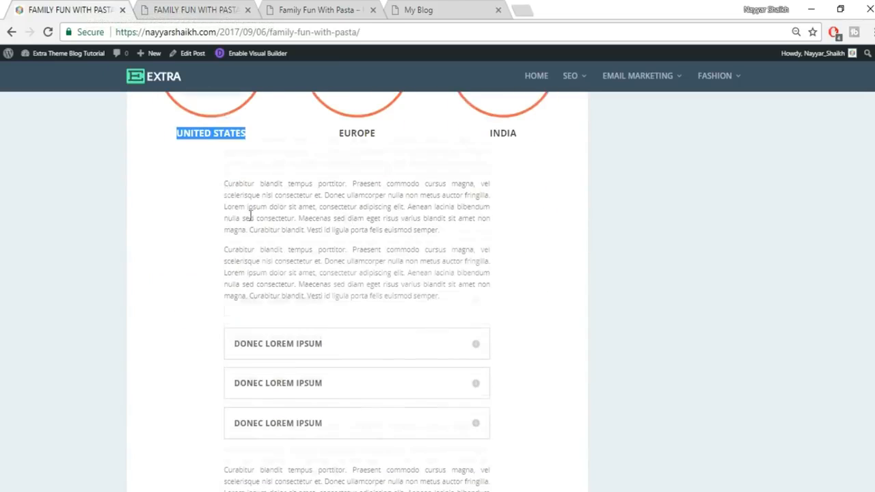
pyautogui.moveTo(226, 185); pyautogui.dragTo(501, 235)
pyautogui.click(170, 7)
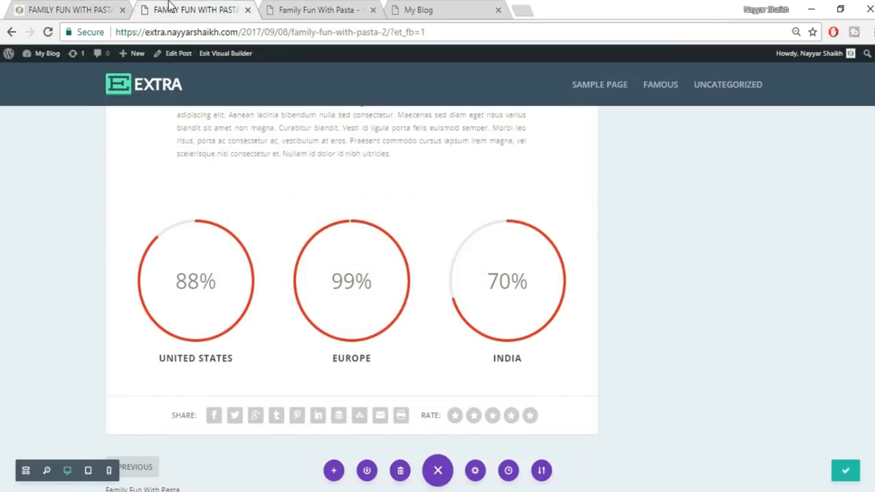
# - Insert a regular one-column section with a Text module under the counters and save it
pyautogui.click(351, 395)
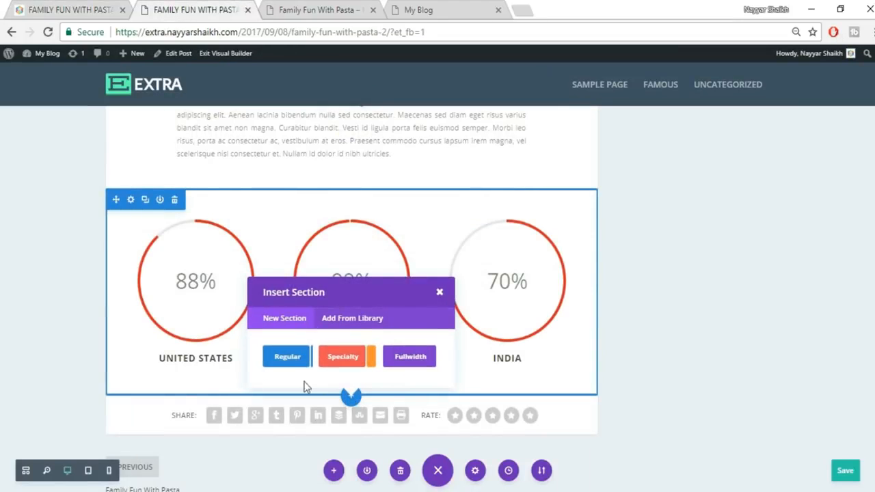
pyautogui.click(269, 364)
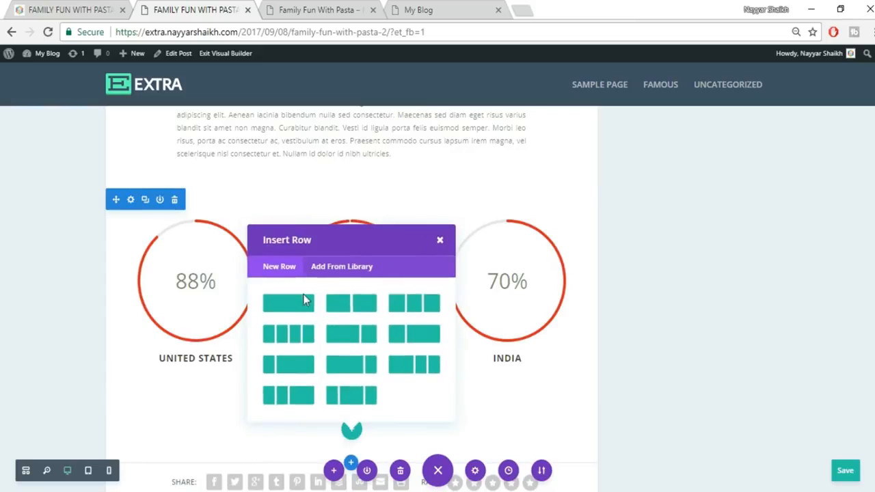
pyautogui.click(292, 305)
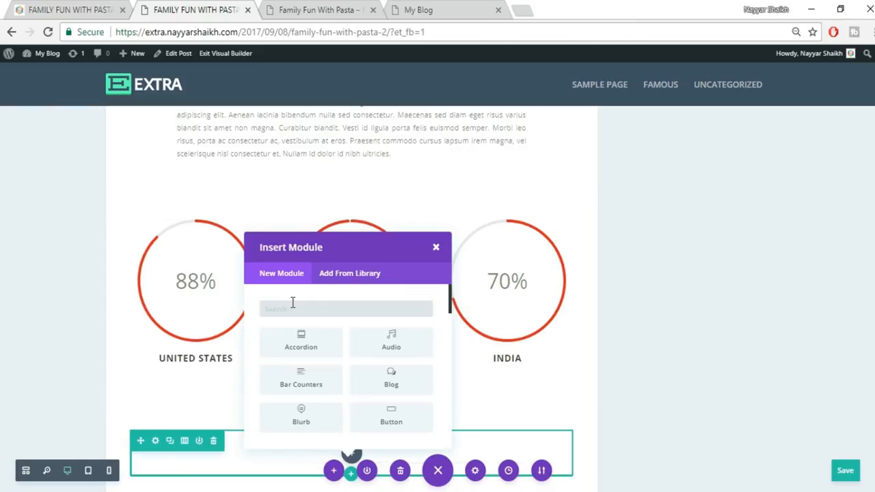
pyautogui.write('TEX')
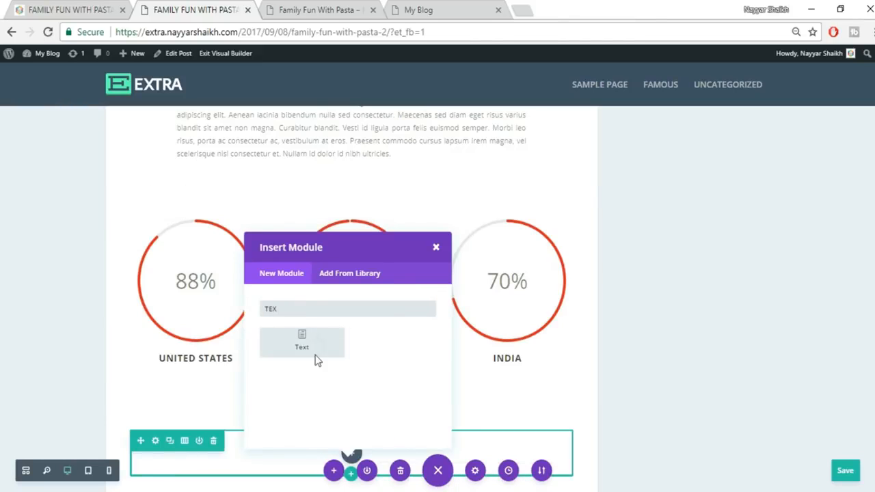
pyautogui.click(316, 342)
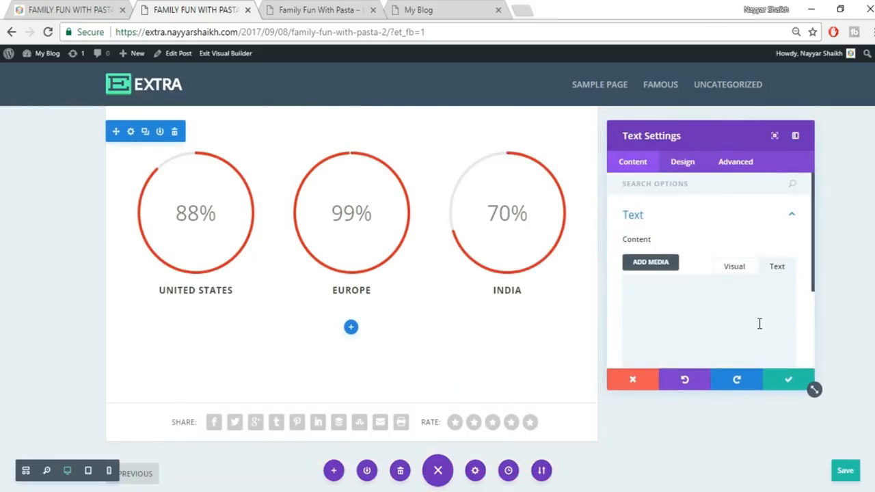
pyautogui.scroll(-1, 735, 273)
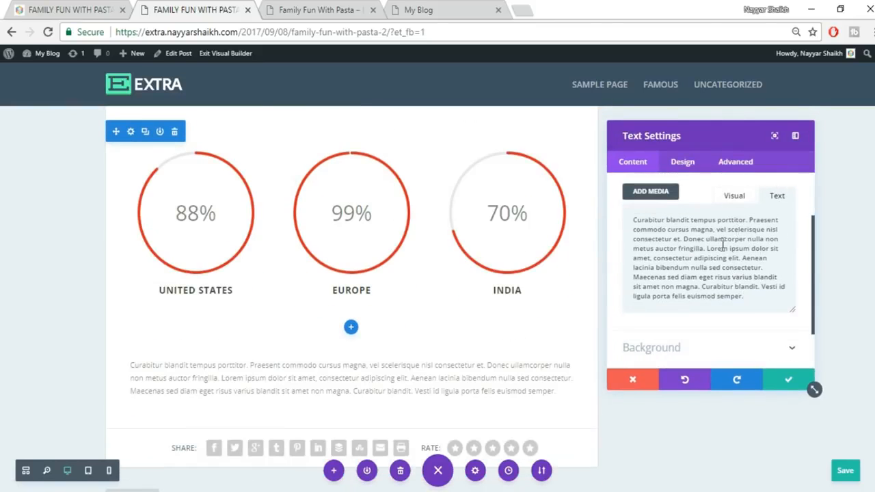
pyautogui.scroll(-2, 723, 246)
pyautogui.click(74, 8)
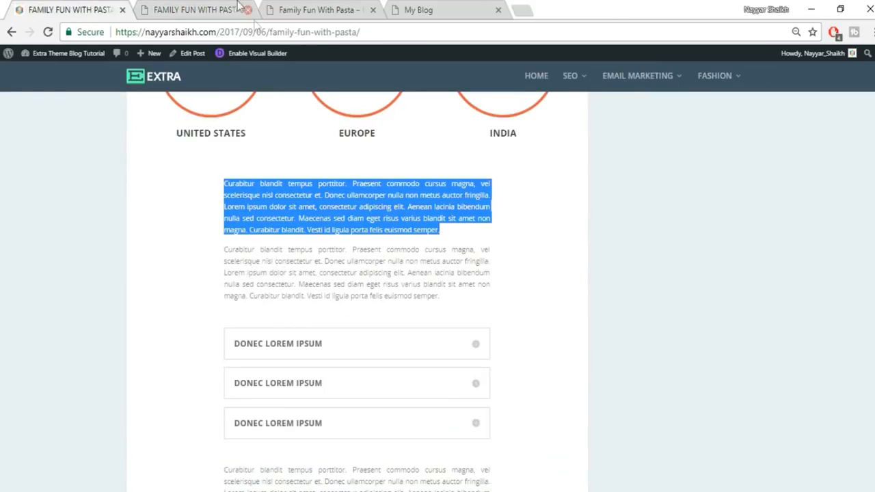
pyautogui.click(205, 9)
pyautogui.click(786, 384)
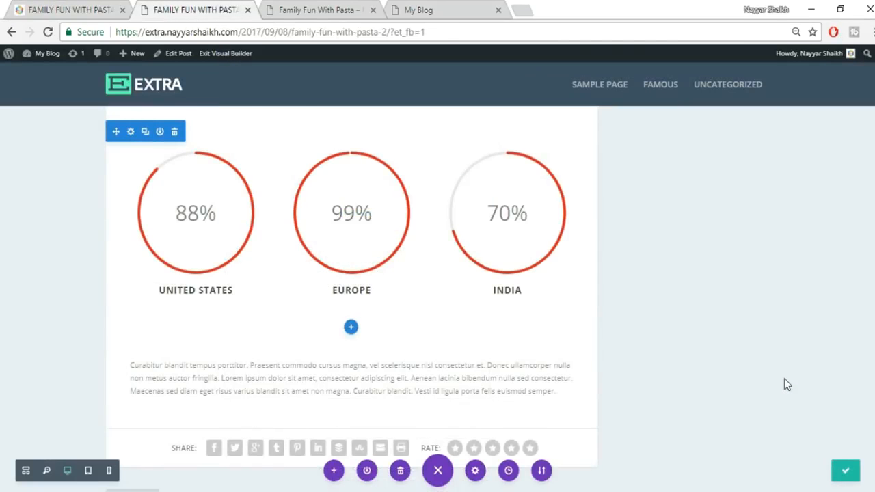
pyautogui.scroll(-1, 786, 384)
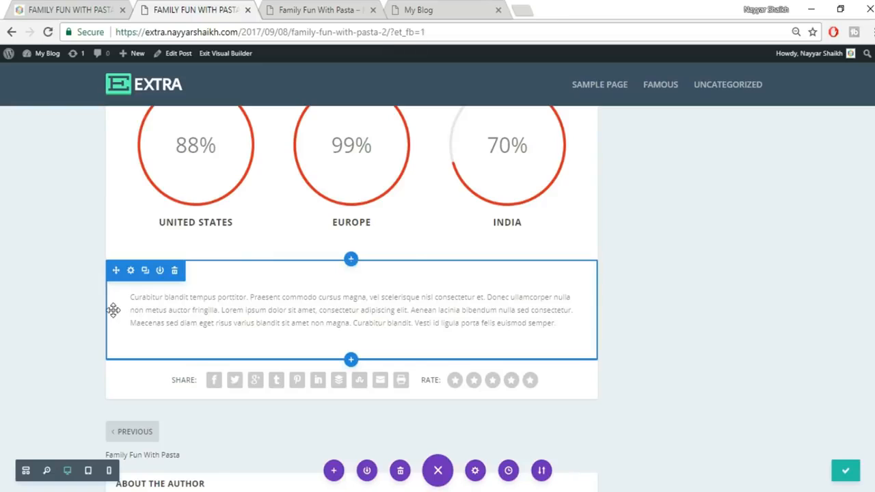
# - Drag left and right padding onto the paragraph to narrow it, checking the reference post
pyautogui.moveTo(111, 310); pyautogui.dragTo(191, 314)
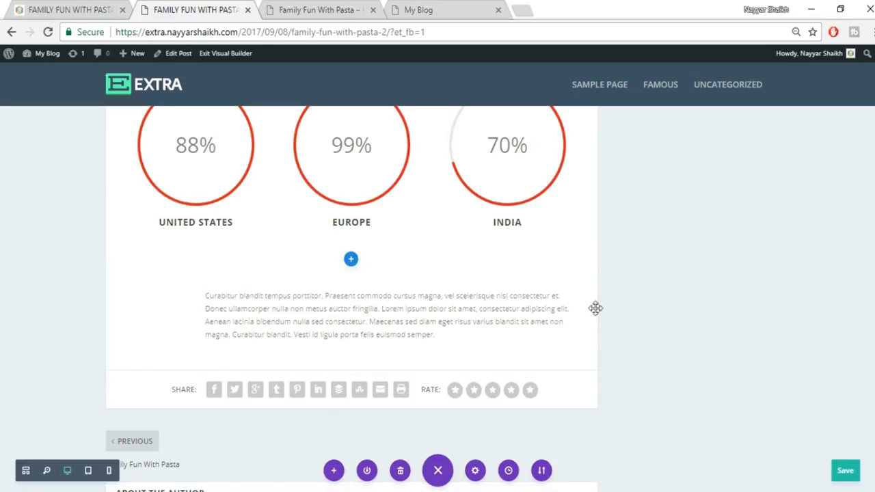
pyautogui.moveTo(595, 308); pyautogui.dragTo(517, 308)
pyautogui.moveTo(782, 314); pyautogui.dragTo(781, 313)
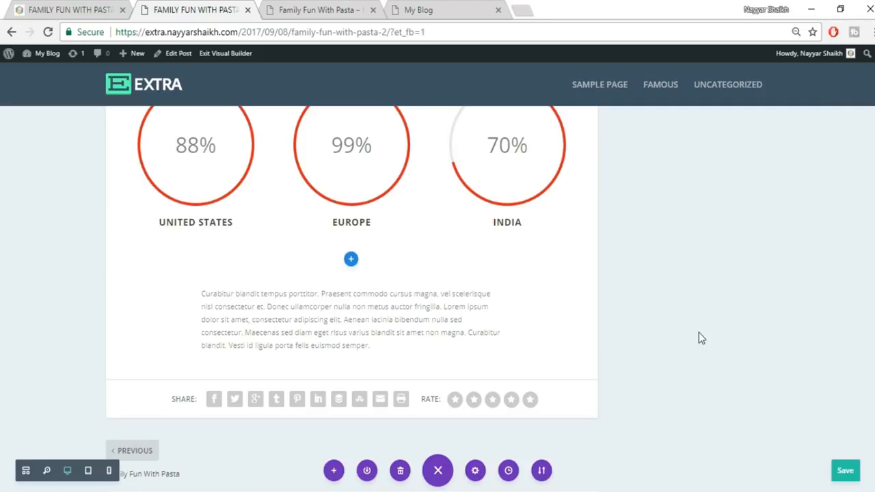
pyautogui.click(79, 8)
pyautogui.click(467, 244)
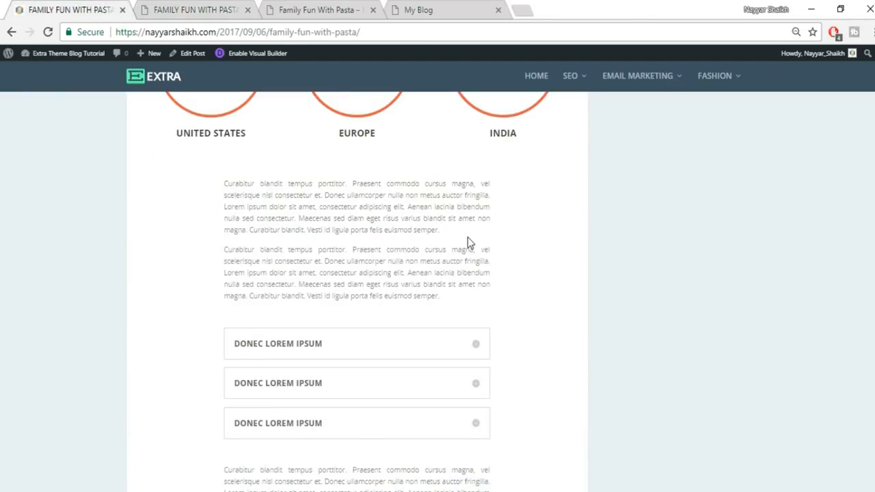
pyautogui.click(176, 9)
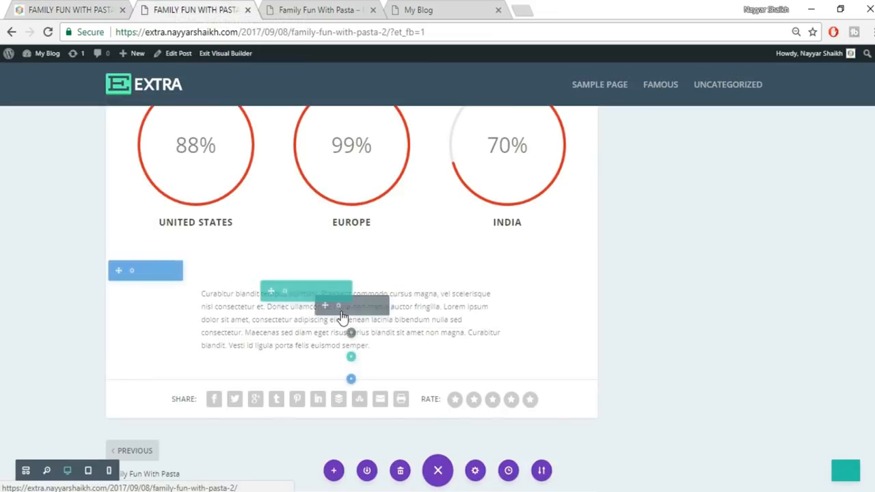
# - Set the Text module's text orientation to Justified and save
pyautogui.click(337, 306)
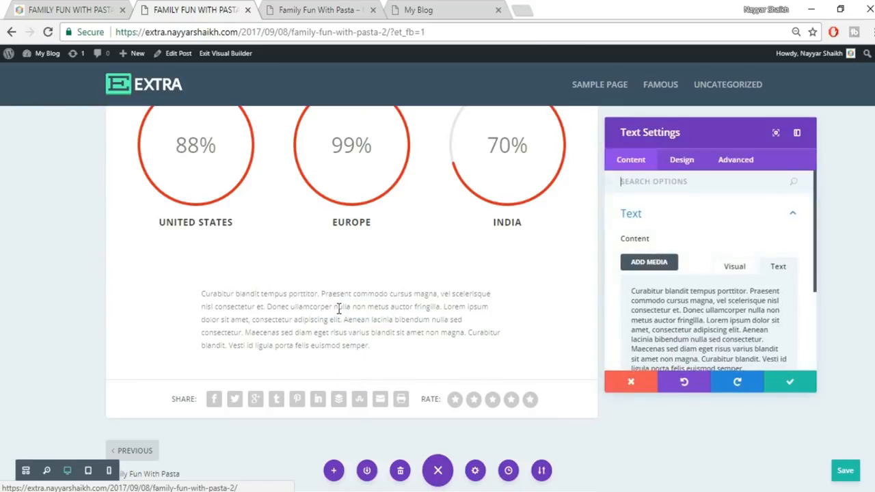
pyautogui.click(726, 161)
pyautogui.click(682, 163)
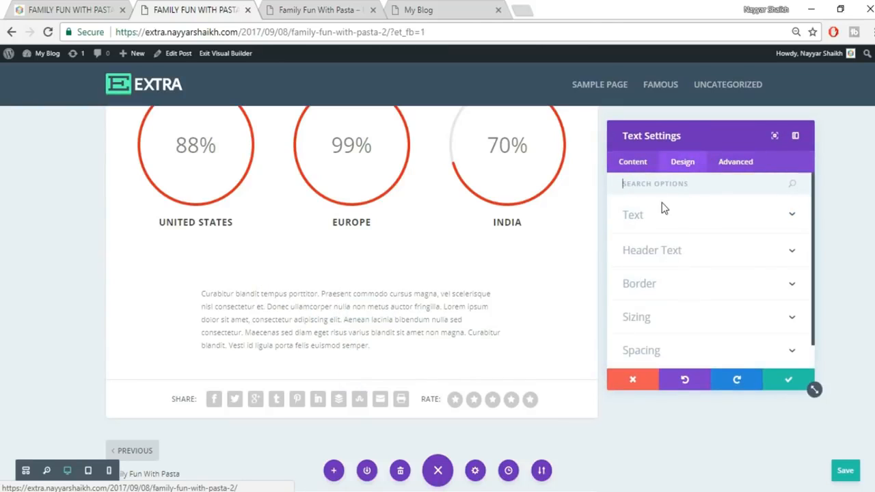
pyautogui.click(671, 219)
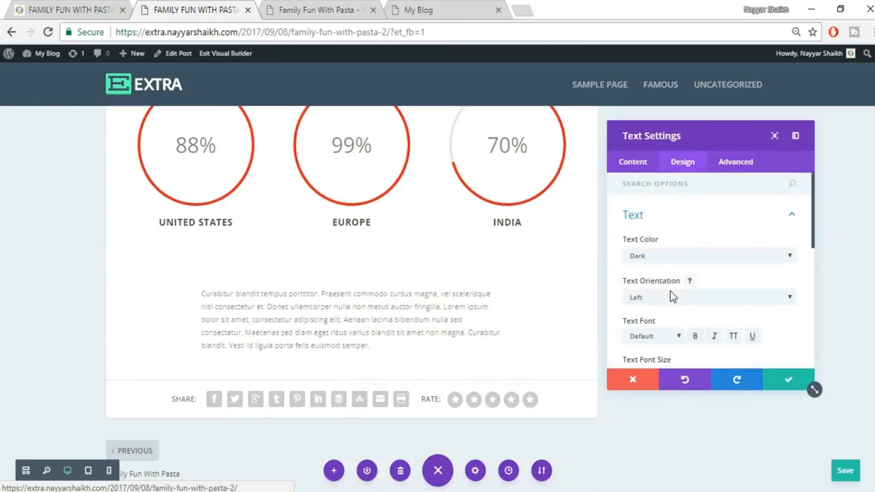
pyautogui.click(670, 296)
pyautogui.click(646, 338)
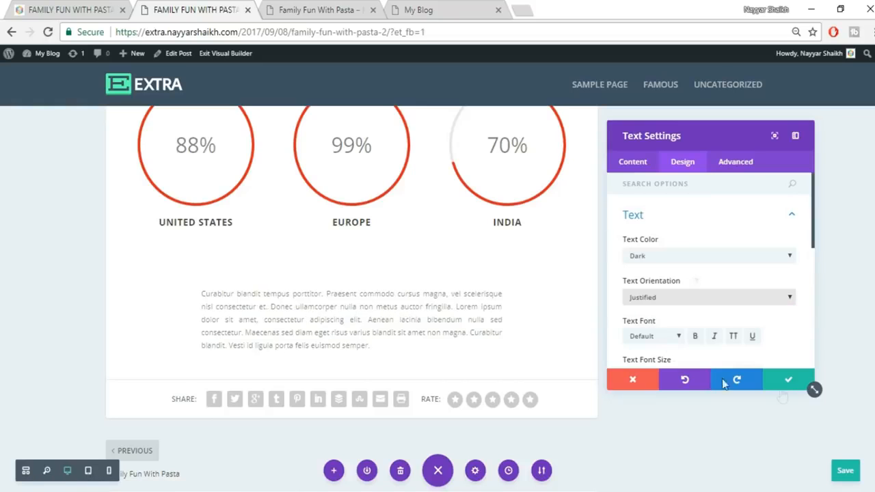
pyautogui.click(788, 380)
# - Duplicate the justified paragraph and compare with the live reference post
pyautogui.scroll(-1, 750, 314)
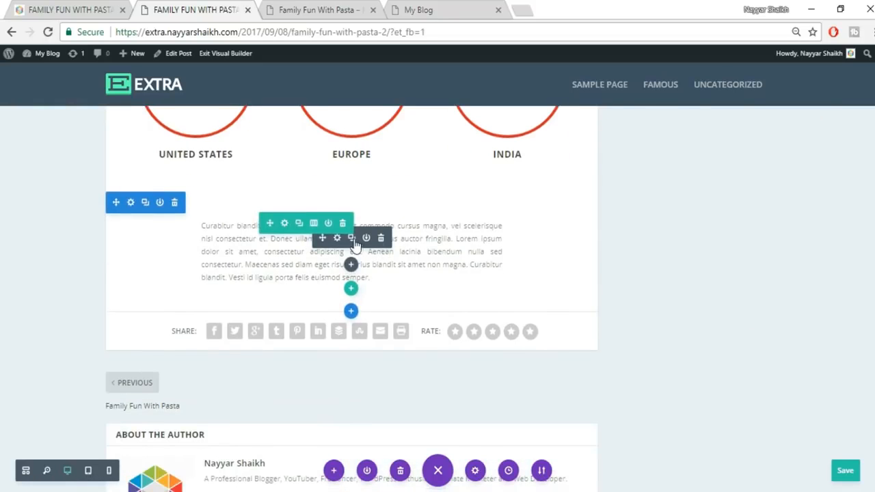
pyautogui.click(103, 8)
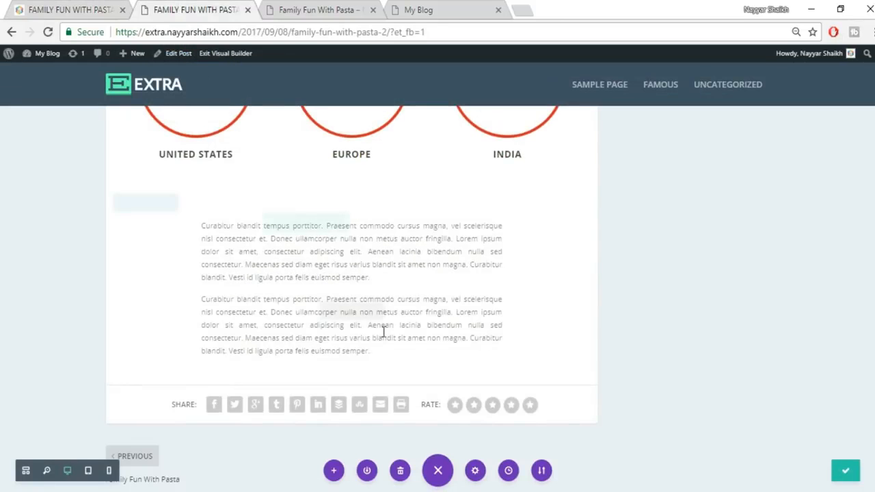
pyautogui.click(88, 5)
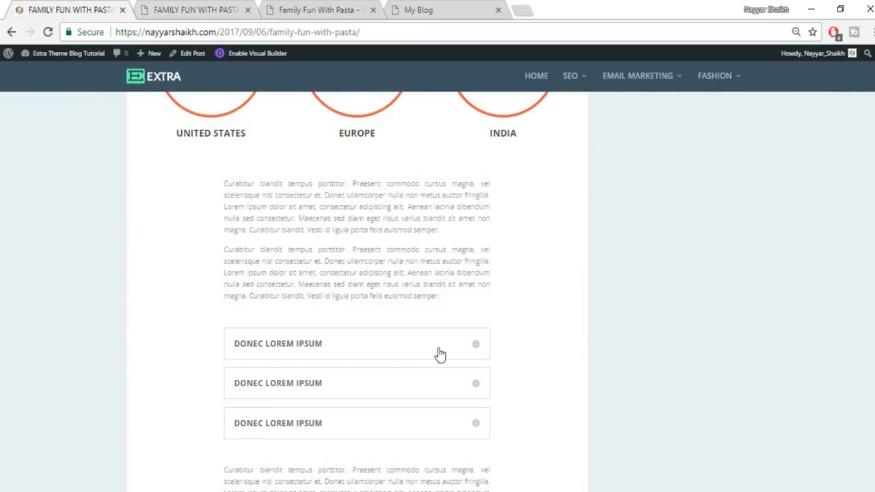
pyautogui.scroll(-1, 439, 353)
pyautogui.click(179, 9)
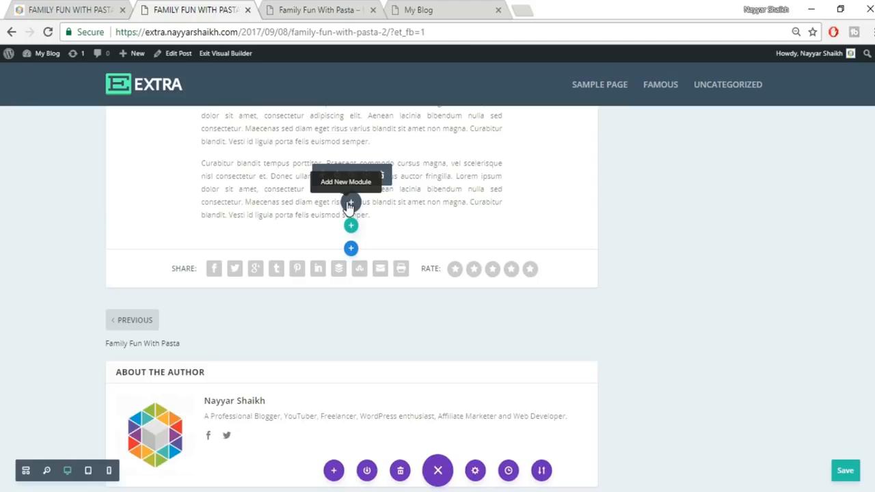
# - Insert a Toggle module titled DONEC LOREM IPSUM, copied from the live post
pyautogui.click(349, 203)
pyautogui.scroll(-3, 399, 350)
pyautogui.scroll(-8, 396, 353)
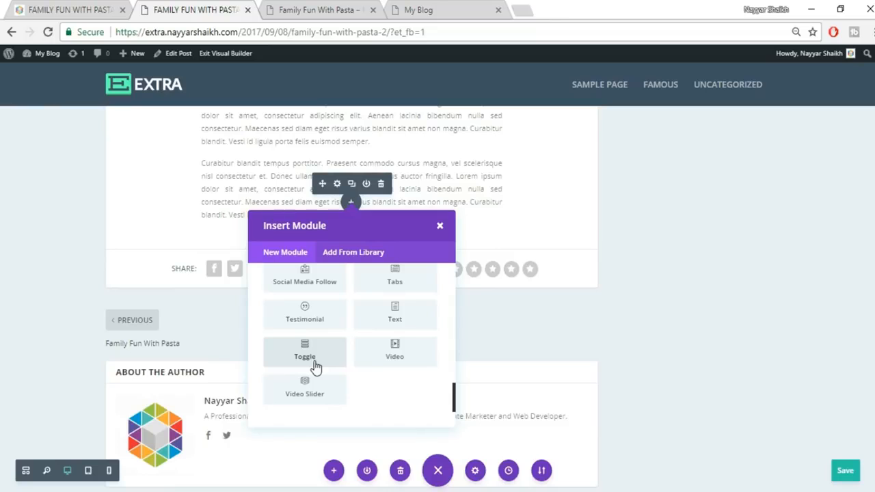
pyautogui.click(315, 367)
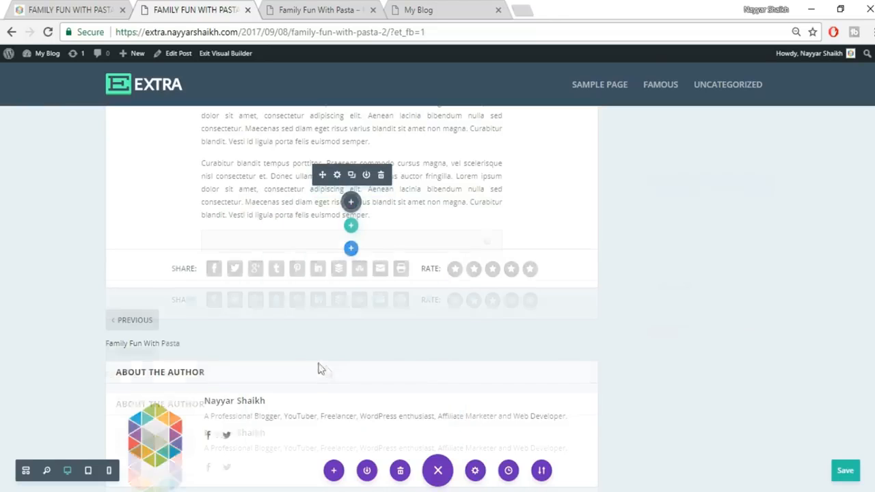
pyautogui.click(702, 256)
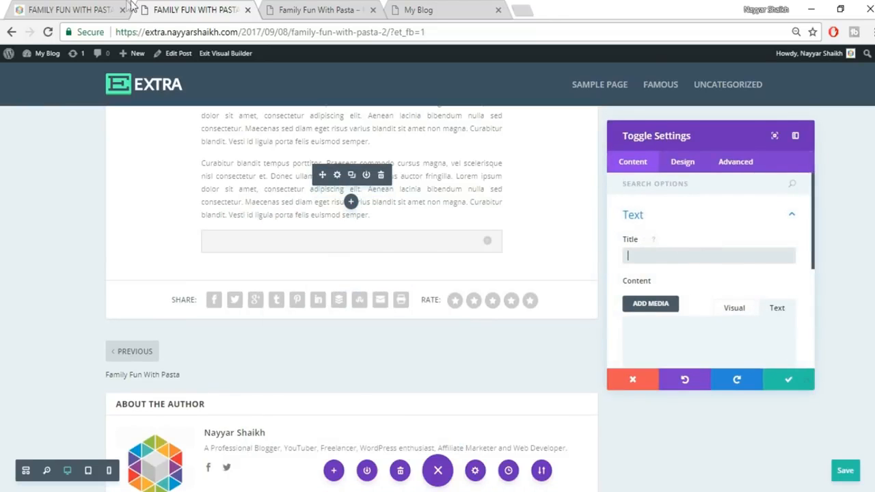
pyautogui.click(91, 5)
pyautogui.moveTo(336, 286); pyautogui.dragTo(229, 275)
pyautogui.hotkey('ctrl', 'c')
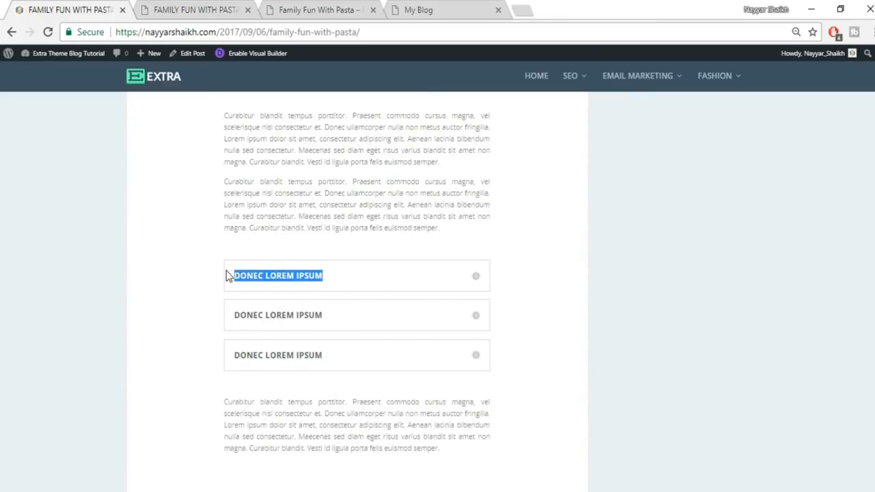
pyautogui.click(198, 15)
pyautogui.hotkey('ctrl', 'v')
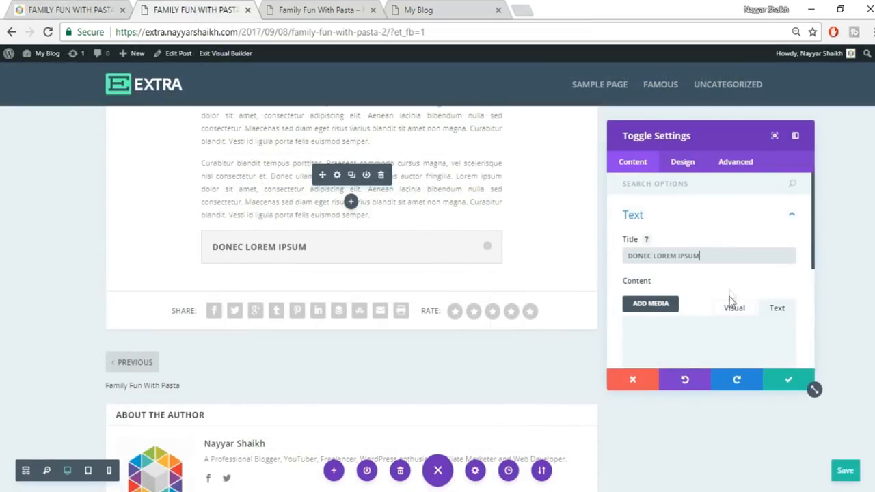
# - Paste the live toggle's lorem ipsum body as content, save, and duplicate the toggle twice
pyautogui.click(82, 6)
pyautogui.click(475, 283)
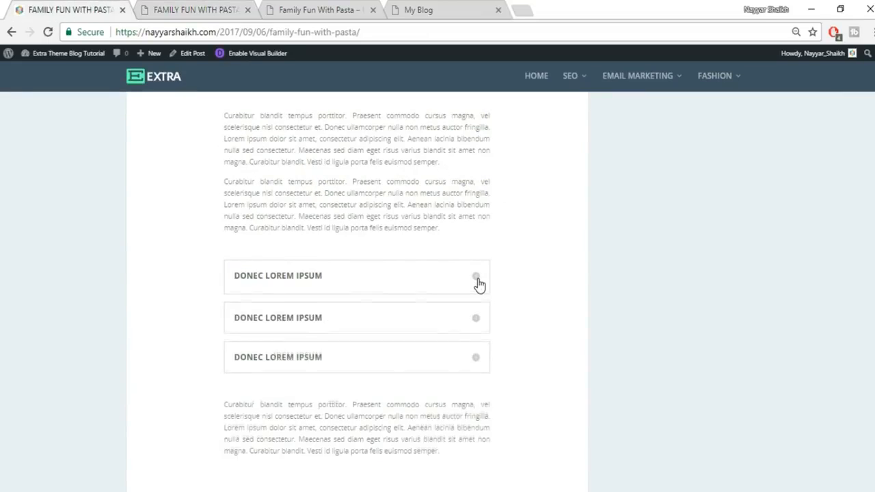
pyautogui.moveTo(237, 299); pyautogui.dragTo(383, 348)
pyautogui.click(196, 8)
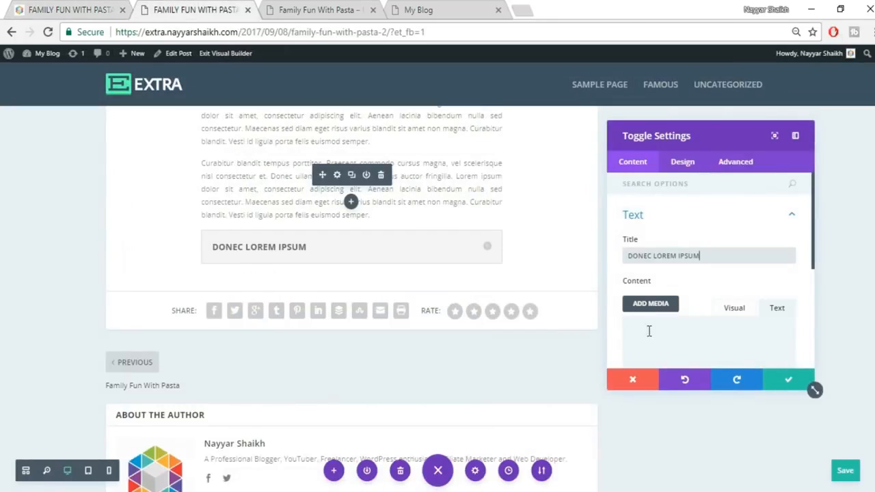
pyautogui.write('Cum sociis natoque penatibus et magnis dis parturient montes, nascetur ridiculus mus. Vestibulum id ligula porta felis euismod semper. Morbi leo risus, porta ac consectetur ac, vestibulum at eros. Praesent commodo cursus magna, vel scelerisque nisl consectetu')
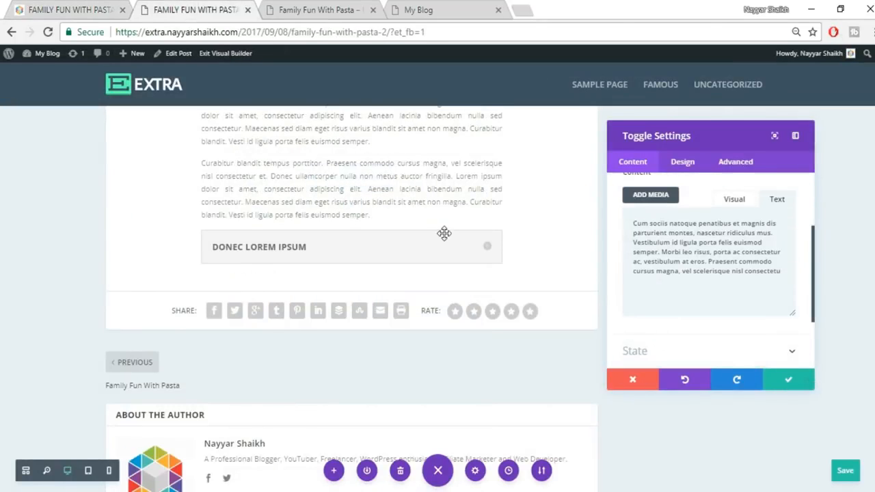
pyautogui.click(492, 256)
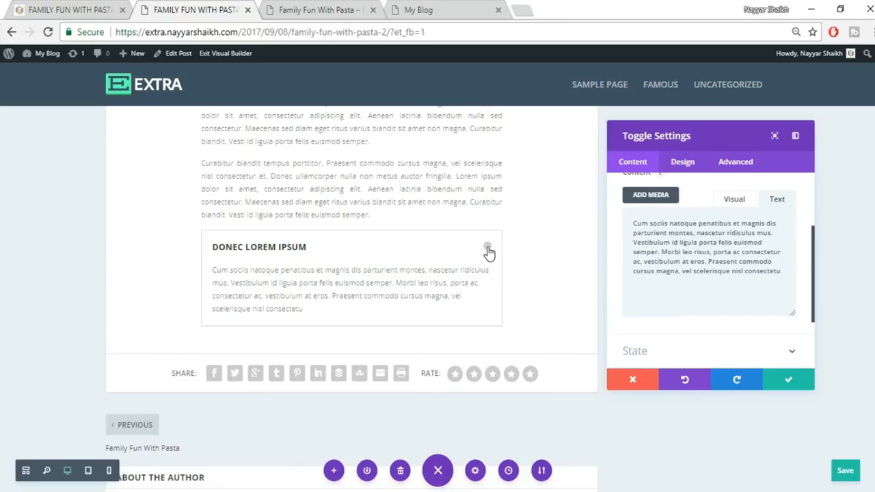
pyautogui.click(488, 250)
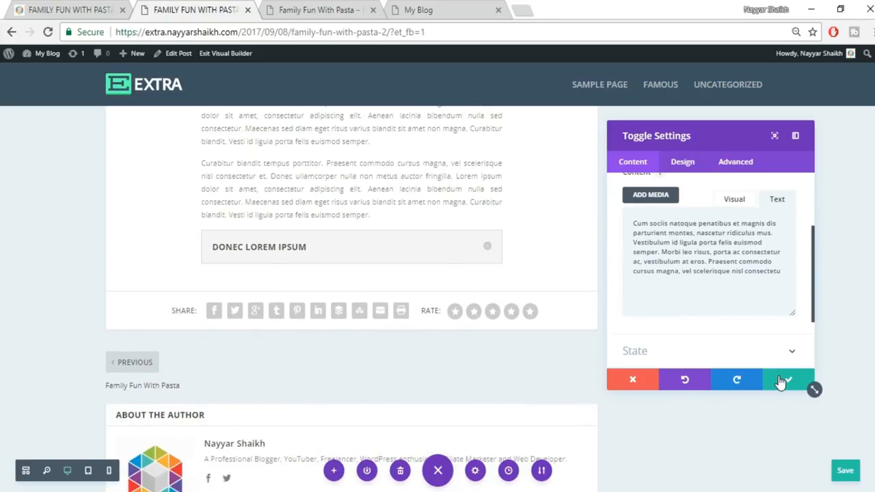
pyautogui.click(781, 380)
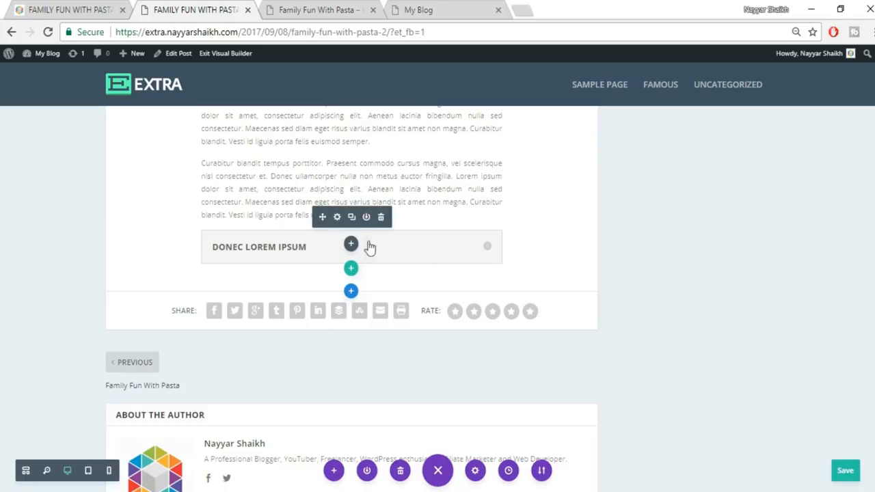
pyautogui.click(352, 217)
pyautogui.click(351, 218)
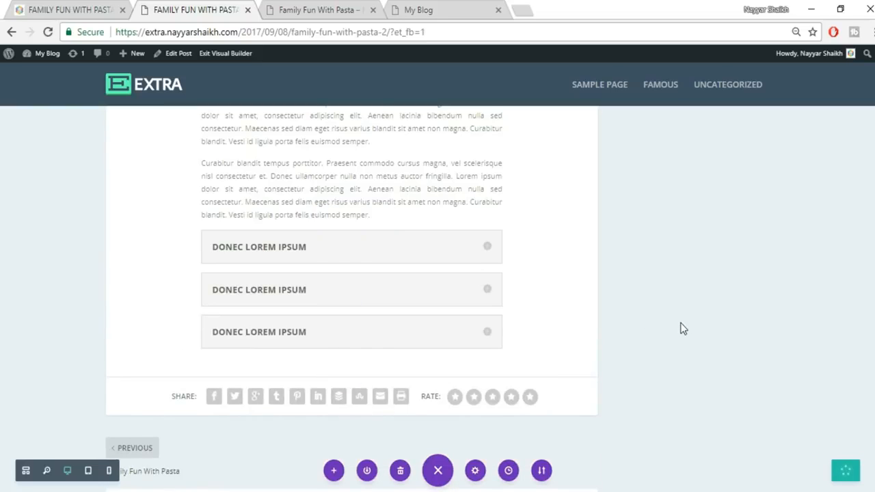
# - Duplicate the second paragraph and move the copy below the toggles, matching the live post
pyautogui.click(93, 8)
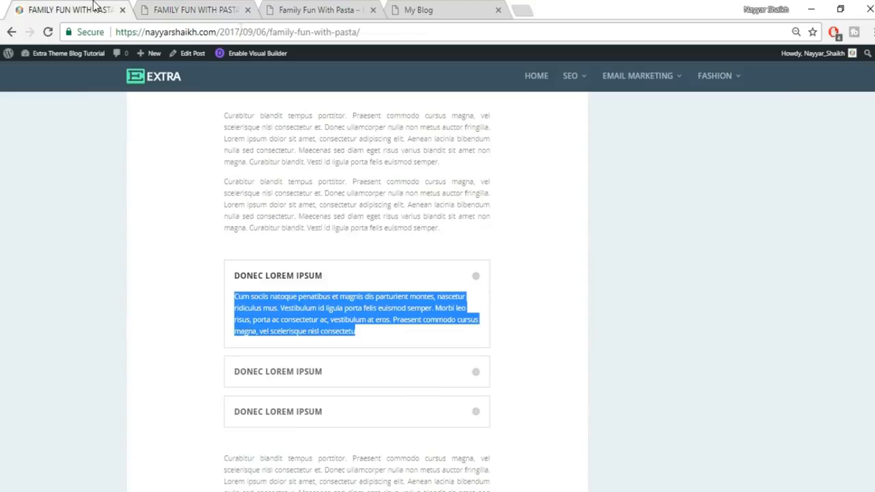
pyautogui.scroll(-4, 540, 260)
pyautogui.moveTo(225, 186); pyautogui.dragTo(455, 246)
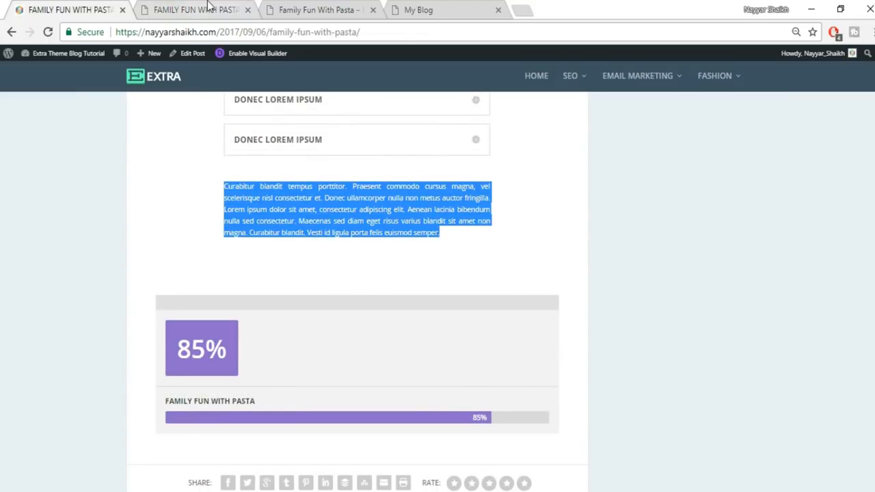
pyautogui.click(208, 5)
pyautogui.scroll(1, 340, 363)
pyautogui.moveTo(338, 250)
pyautogui.click(352, 244)
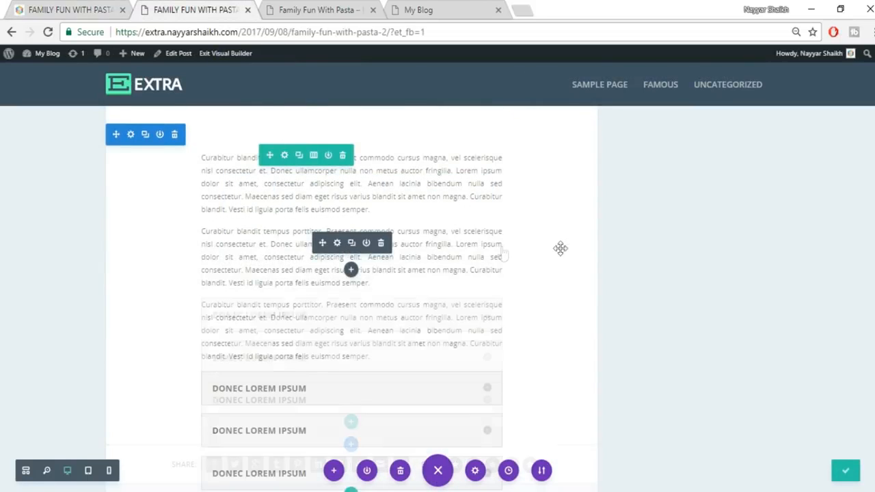
pyautogui.moveTo(319, 315)
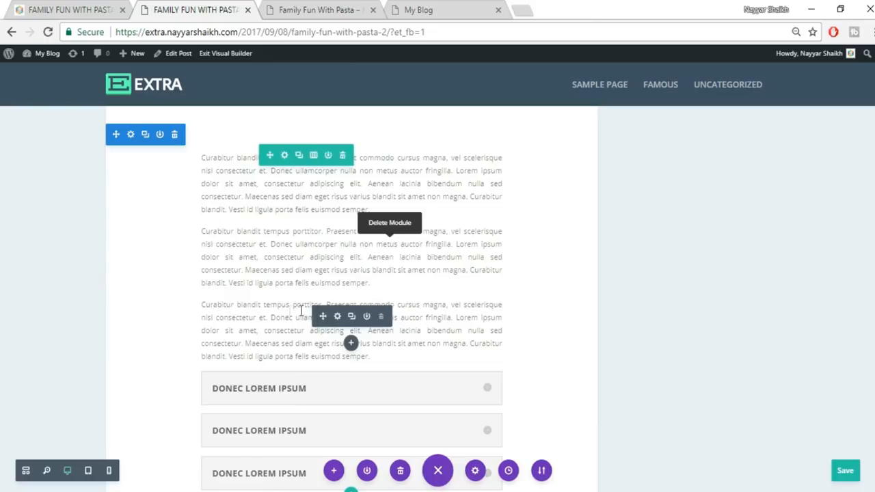
pyautogui.moveTo(333, 455); pyautogui.dragTo(369, 366)
# - Place the third toggle directly under the second and recheck the live reference post
pyautogui.scroll(-1, 466, 357)
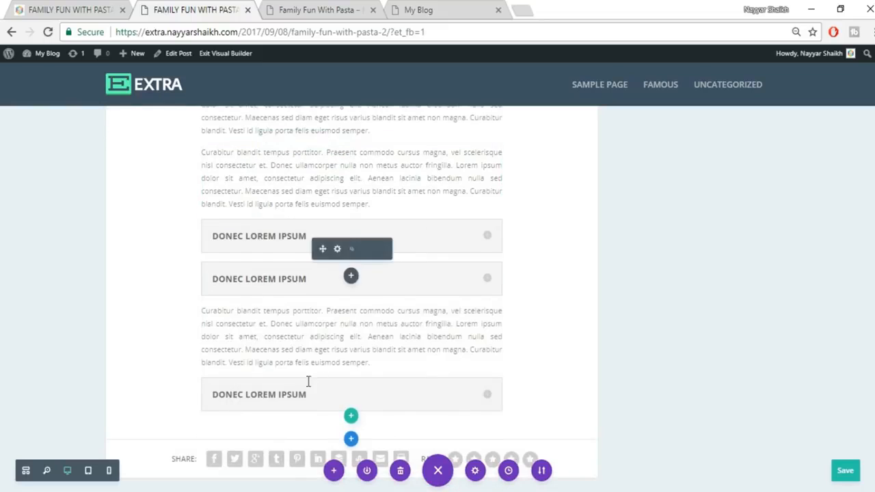
pyautogui.click(241, 400)
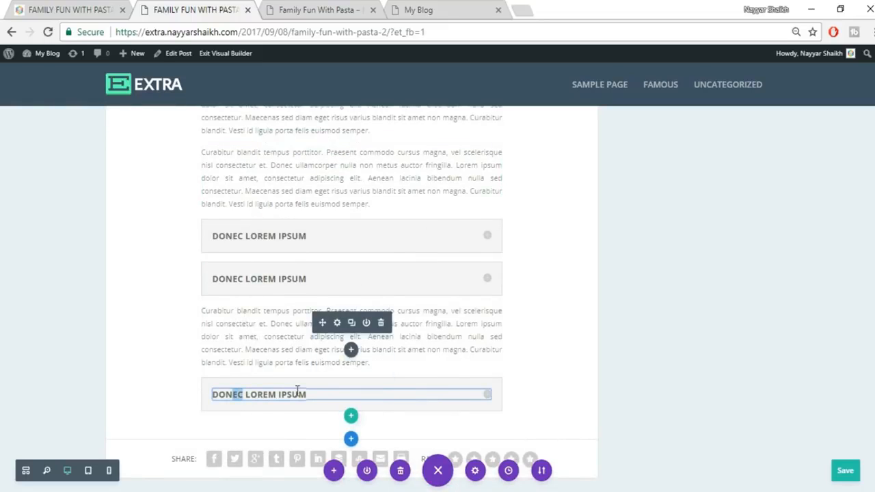
pyautogui.moveTo(392, 322); pyautogui.dragTo(390, 310)
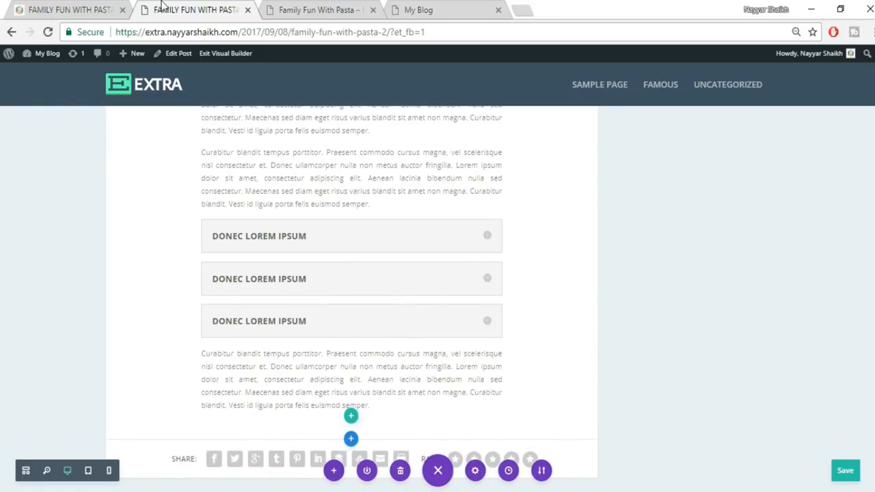
pyautogui.click(107, 7)
pyautogui.click(623, 261)
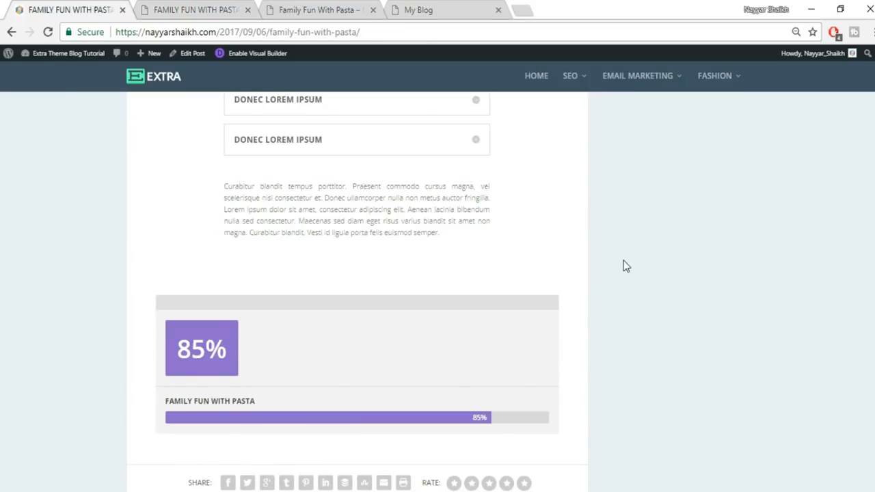
pyautogui.scroll(4, 624, 260)
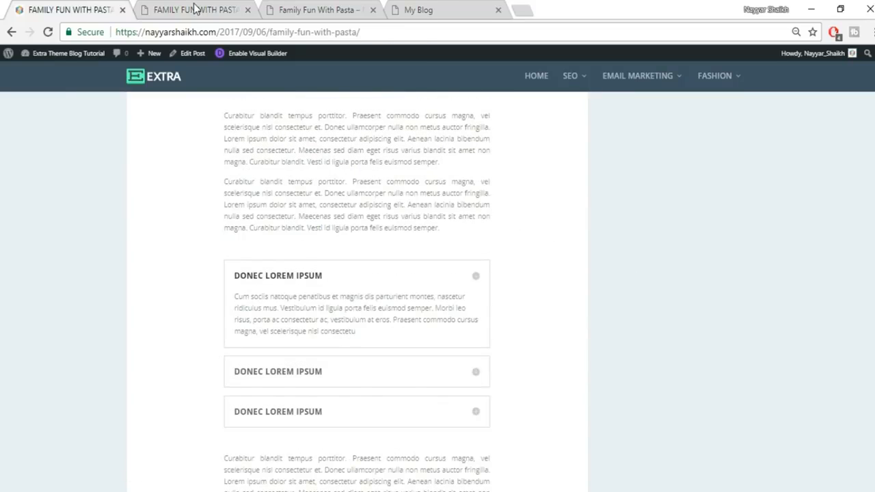
pyautogui.click(194, 8)
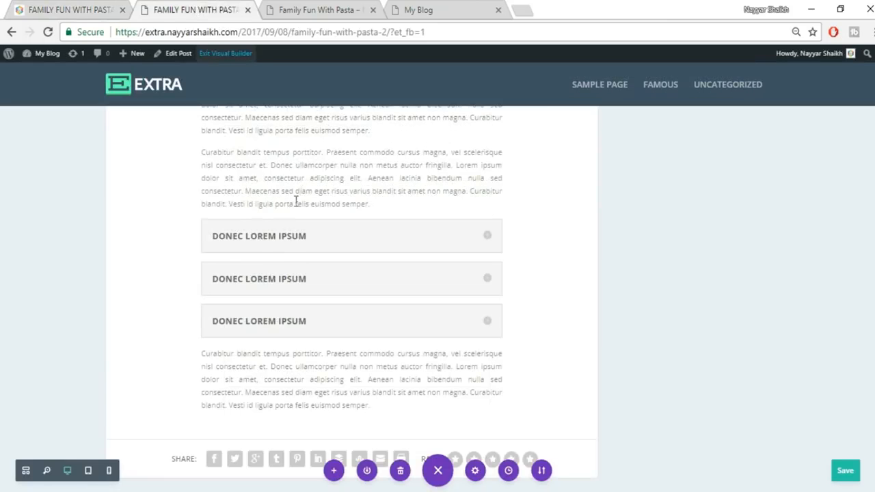
# - Insert blank lines after the justified paragraph and before the closing Curabitur paragraph
pyautogui.click(385, 204)
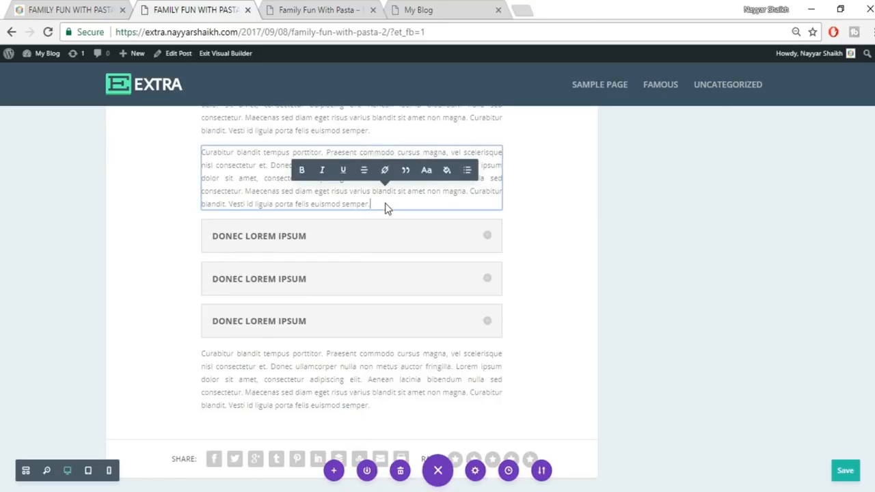
pyautogui.press('Return')
pyautogui.press('Return')
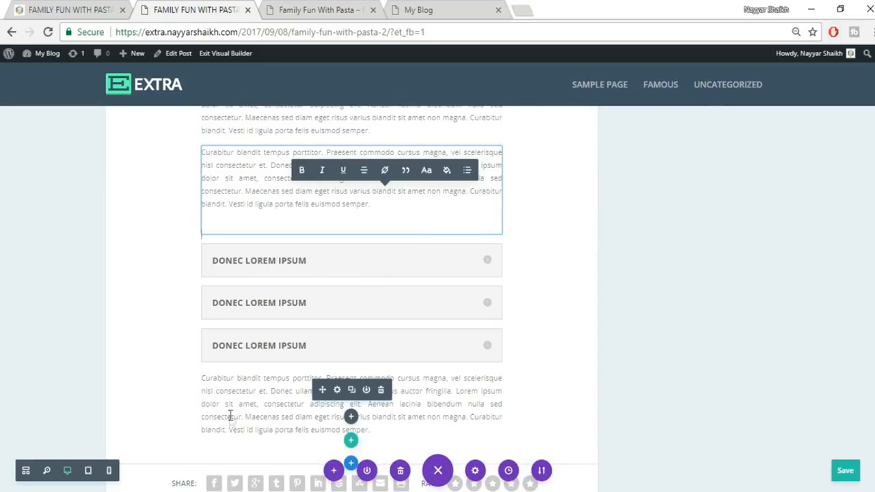
pyautogui.click(230, 414)
pyautogui.press('Return')
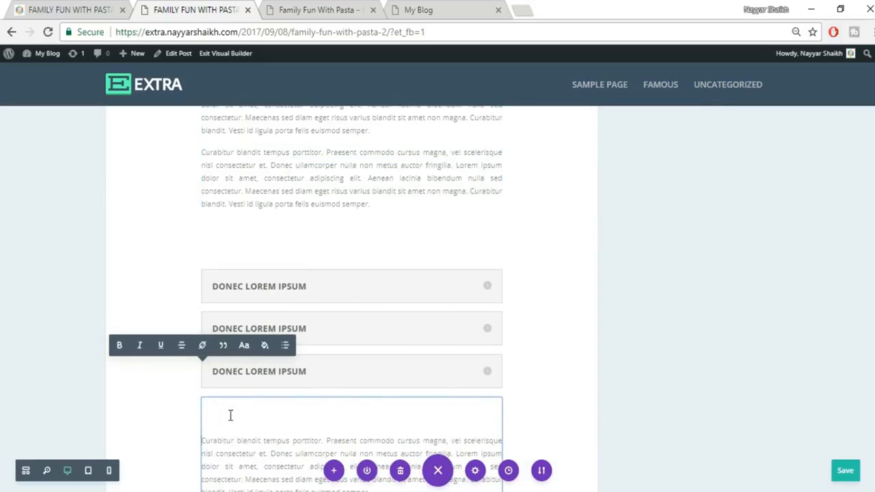
pyautogui.click(658, 377)
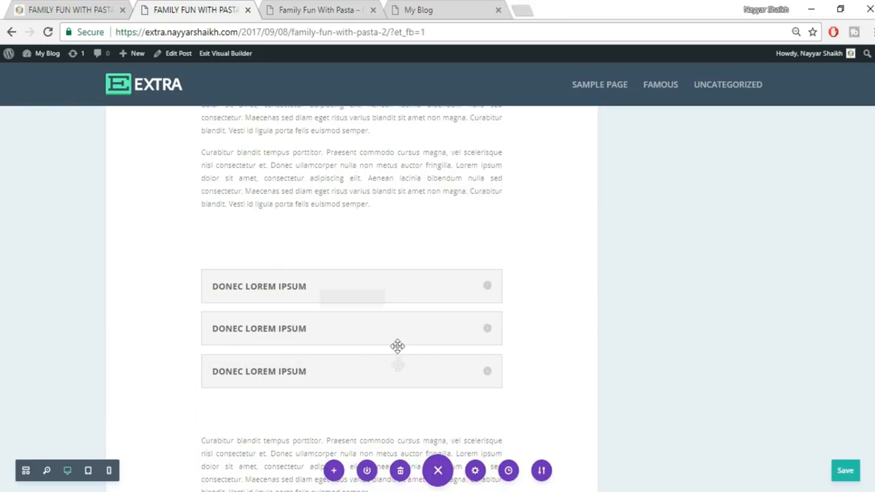
# - Scroll through the Family Fun With Pasta post to check the counters, paragraphs and toggles, then save the builder edits
pyautogui.scroll(-1, 424, 324)
pyautogui.scroll(3, 437, 332)
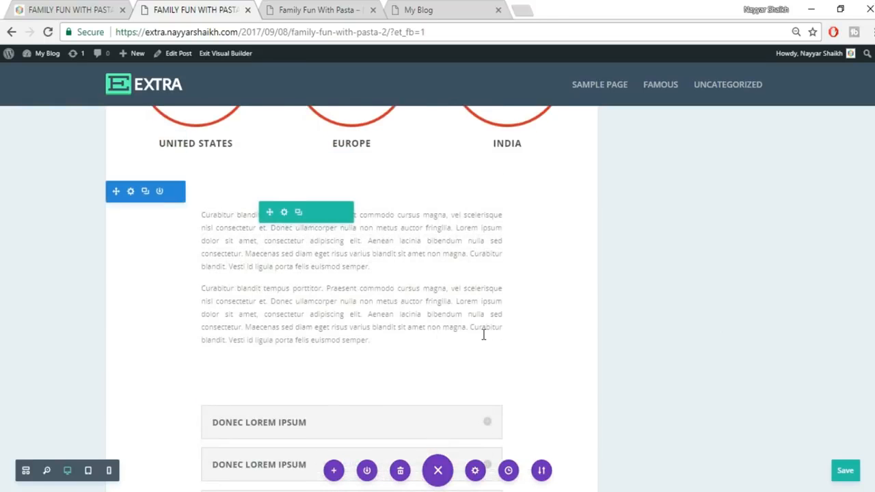
pyautogui.scroll(10, 723, 338)
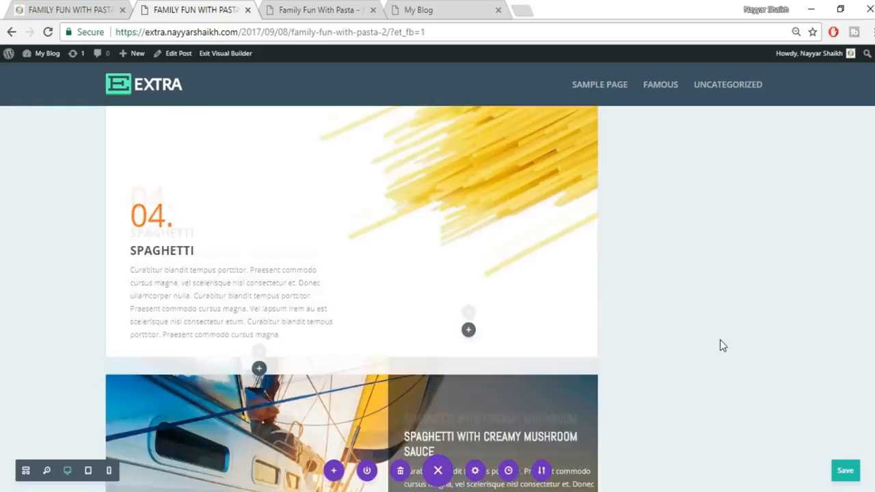
pyautogui.scroll(10, 720, 339)
pyautogui.scroll(8, 719, 356)
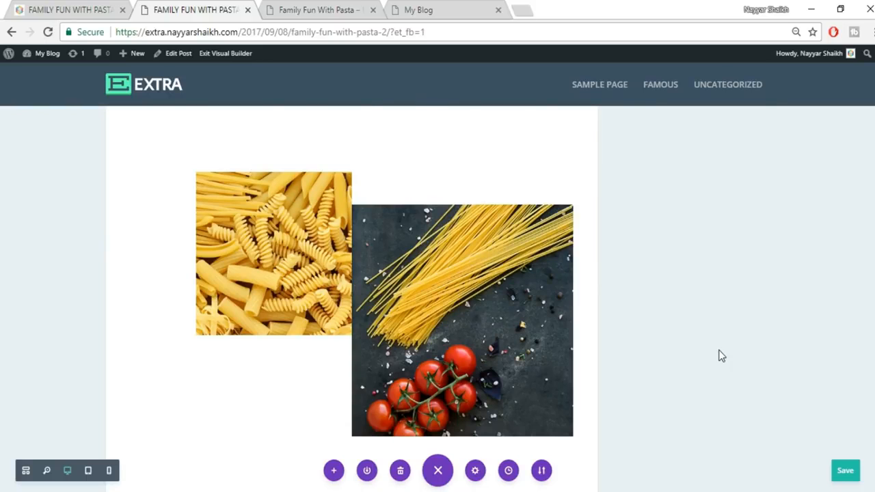
pyautogui.scroll(10, 720, 356)
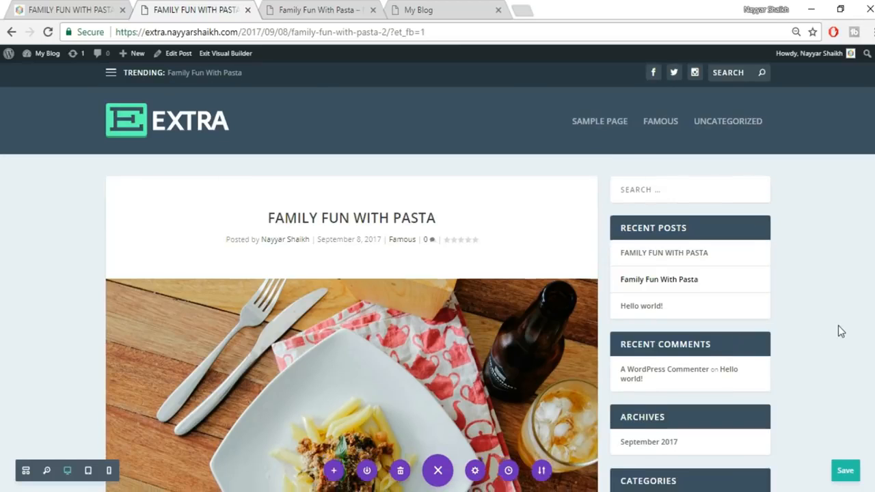
pyautogui.scroll(-3, 840, 327)
pyautogui.scroll(-6, 840, 326)
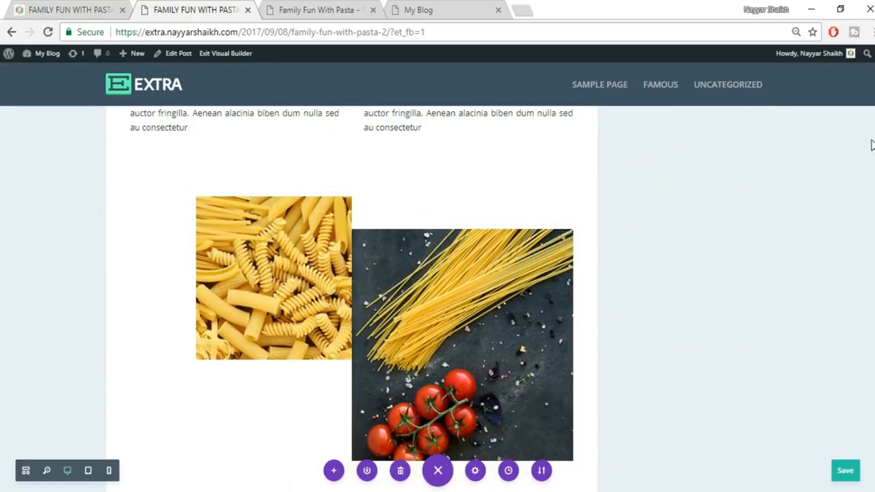
pyautogui.scroll(-15, 352, 299)
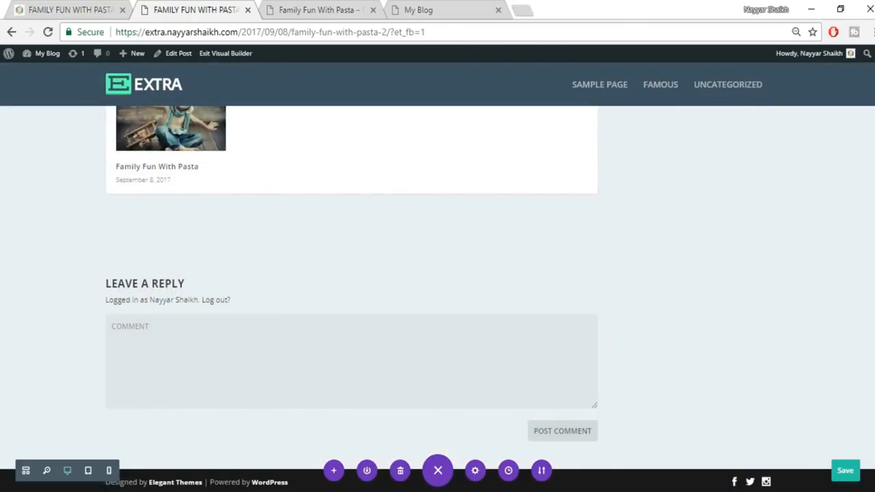
pyautogui.click(846, 474)
pyautogui.scroll(20, 437, 298)
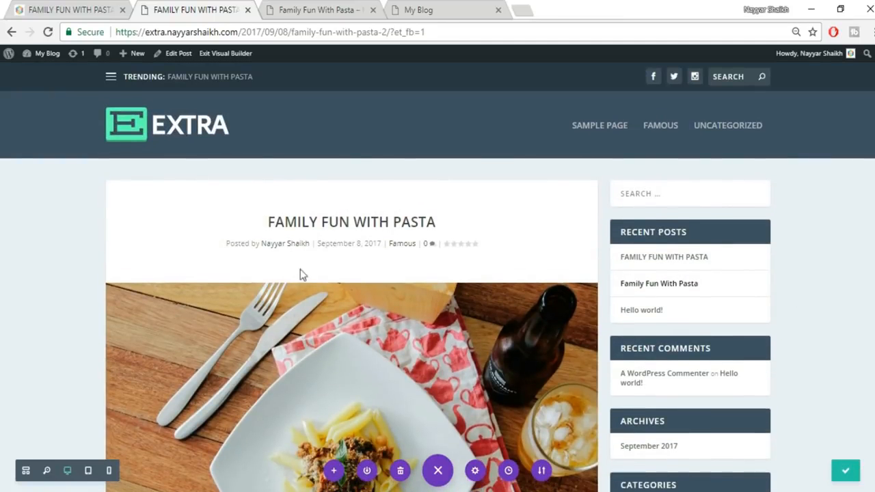
# - Open the reference site's A Guide to Spices post, then go back to the Visual Builder tab
pyautogui.click(86, 6)
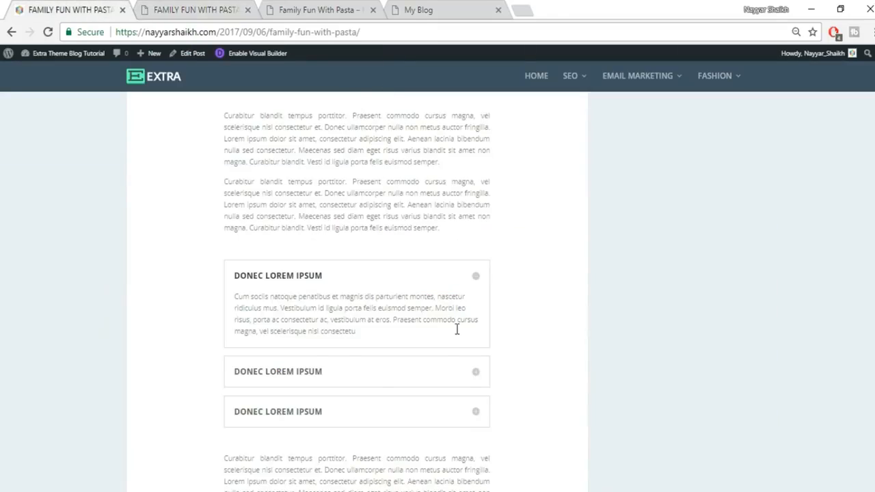
pyautogui.scroll(4, 456, 330)
pyautogui.scroll(15, 465, 388)
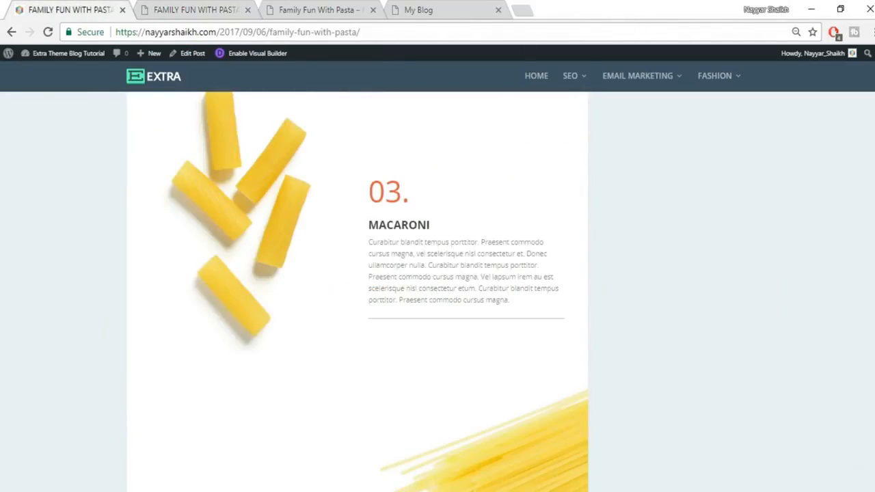
pyautogui.scroll(15, 738, 307)
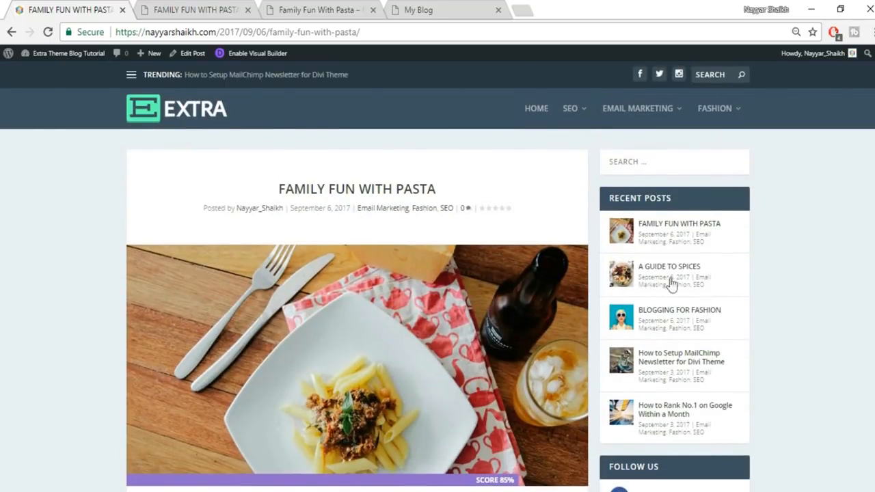
pyautogui.click(674, 271)
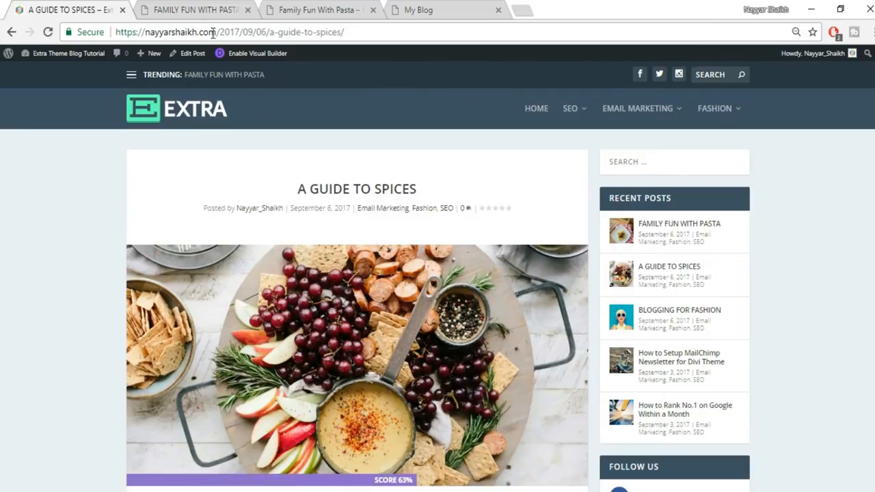
pyautogui.click(191, 8)
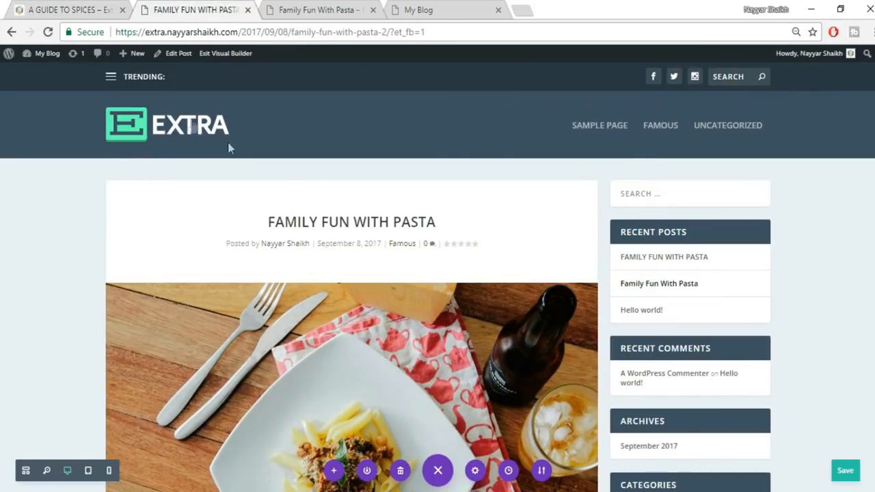
pyautogui.moveTo(131, 64)
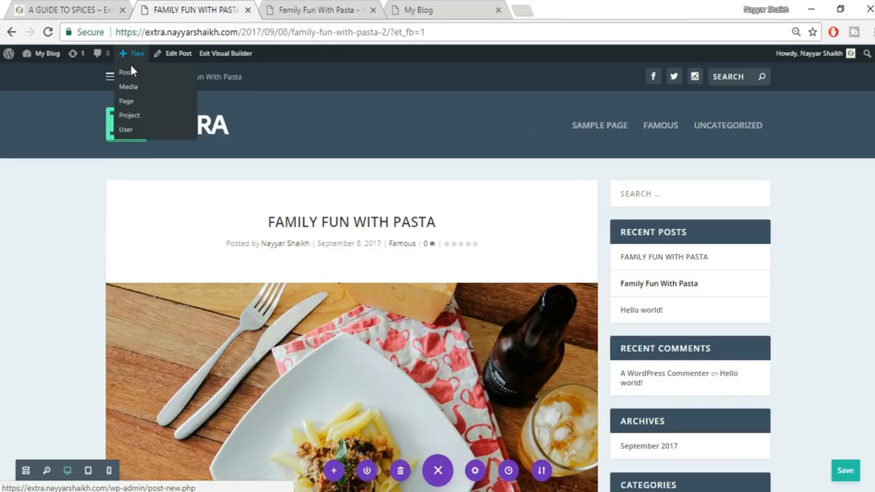
# - Start a new post and paste in the title 'A GUIDE TO SPICES' copied from the reference post
pyautogui.click(126, 75)
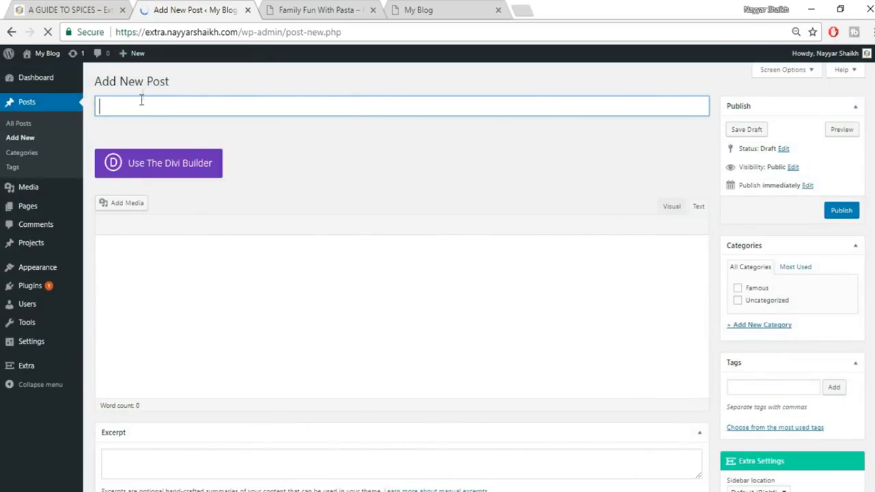
pyautogui.click(55, 10)
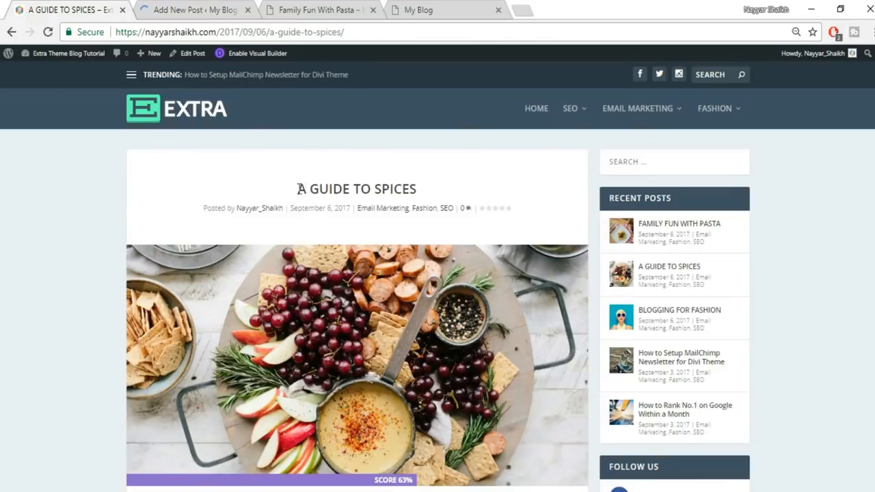
pyautogui.tripleClick(314, 189)
pyautogui.hotkey('ctrl', 'c')
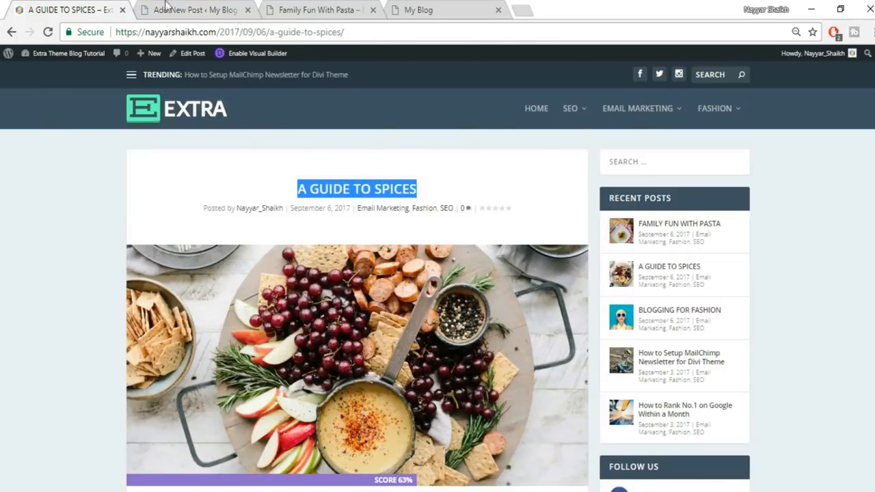
pyautogui.click(165, 9)
pyautogui.hotkey('ctrl', 'v')
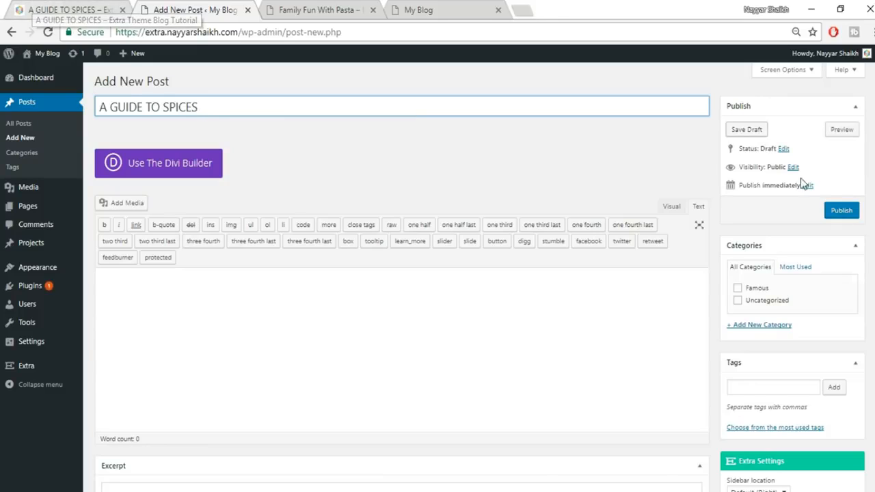
# - File the post under Famous and a newly created Spices category
pyautogui.click(756, 289)
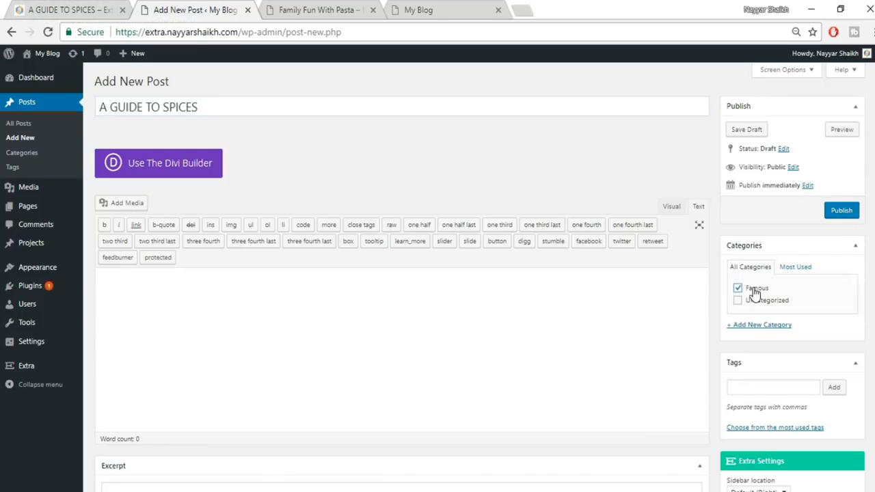
pyautogui.click(776, 324)
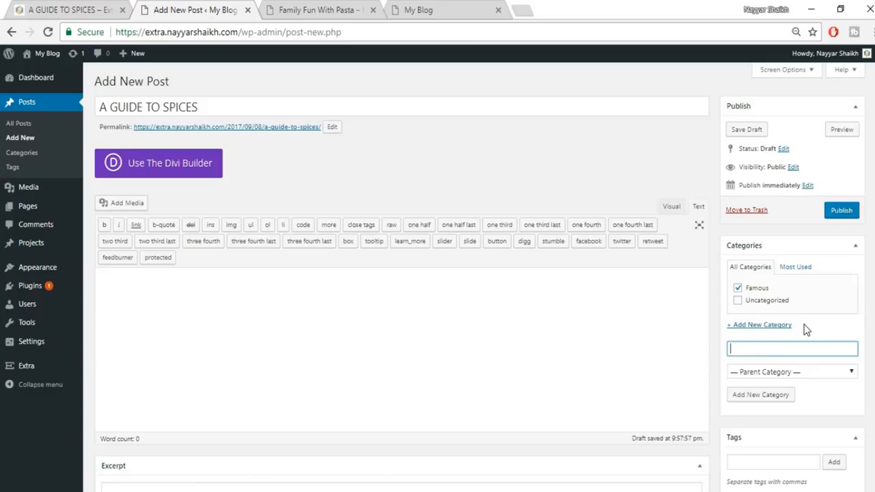
pyautogui.write('Spices')
pyautogui.click(771, 402)
pyautogui.scroll(-5, 438, 273)
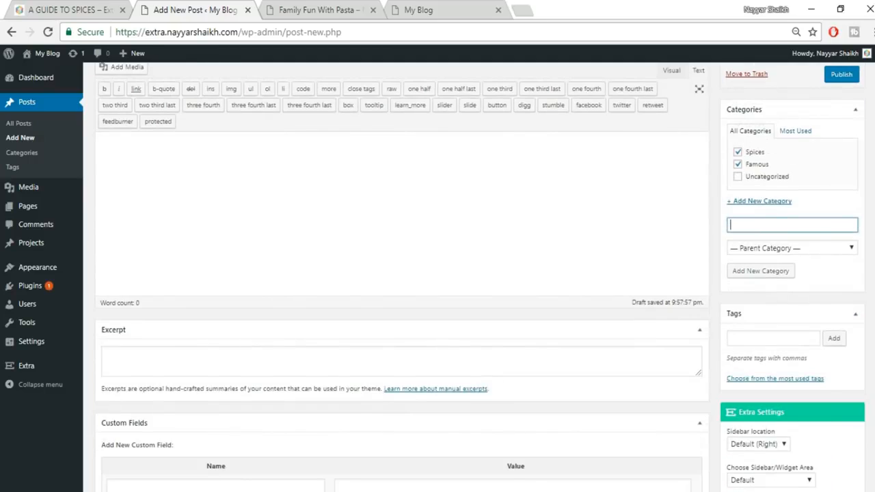
pyautogui.scroll(-3, 437, 273)
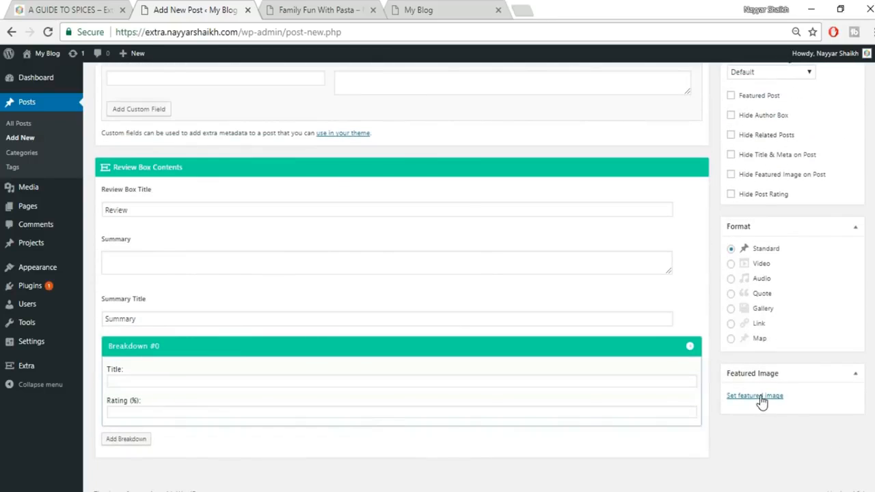
# - In the featured image uploader, pick the brooke-lark-200721 food photo from the computer
pyautogui.click(759, 396)
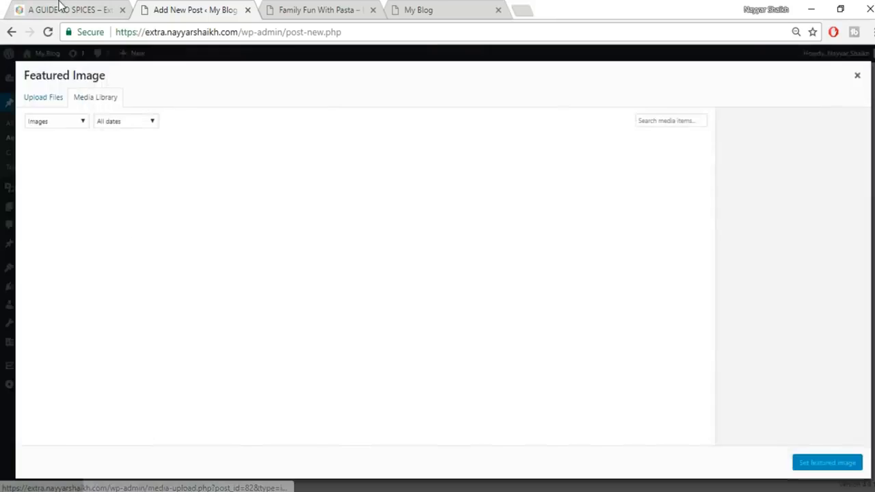
pyautogui.click(60, 5)
pyautogui.scroll(-2, 356, 273)
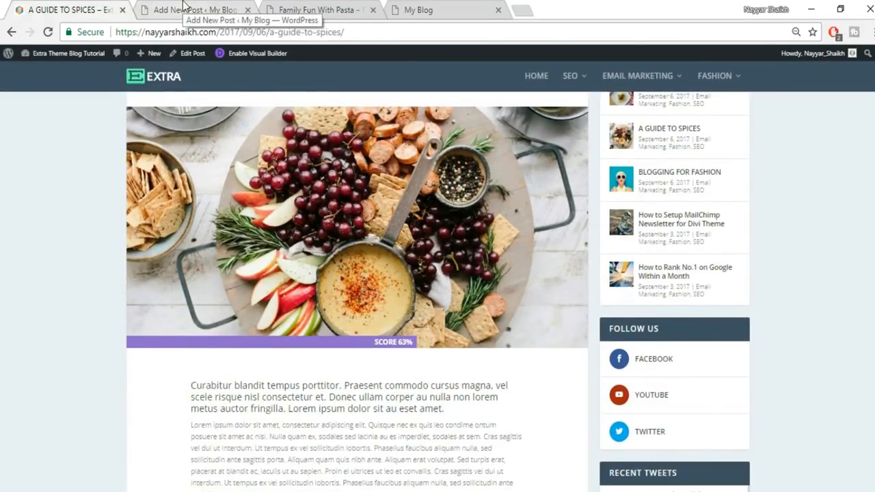
pyautogui.click(184, 5)
pyautogui.click(58, 101)
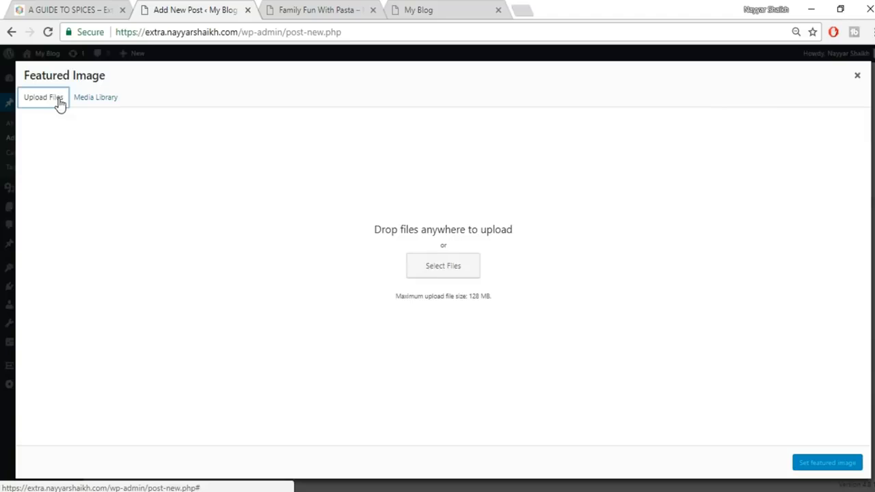
pyautogui.click(434, 268)
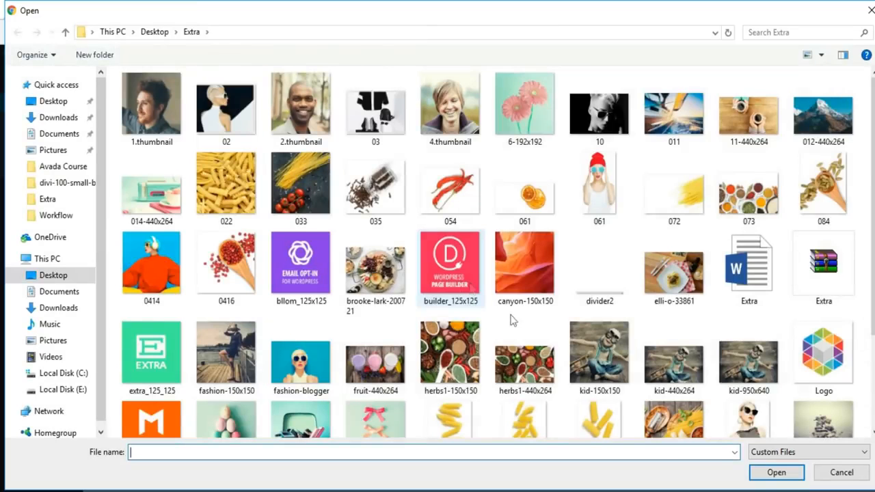
pyautogui.scroll(-2, 513, 319)
pyautogui.click(686, 292)
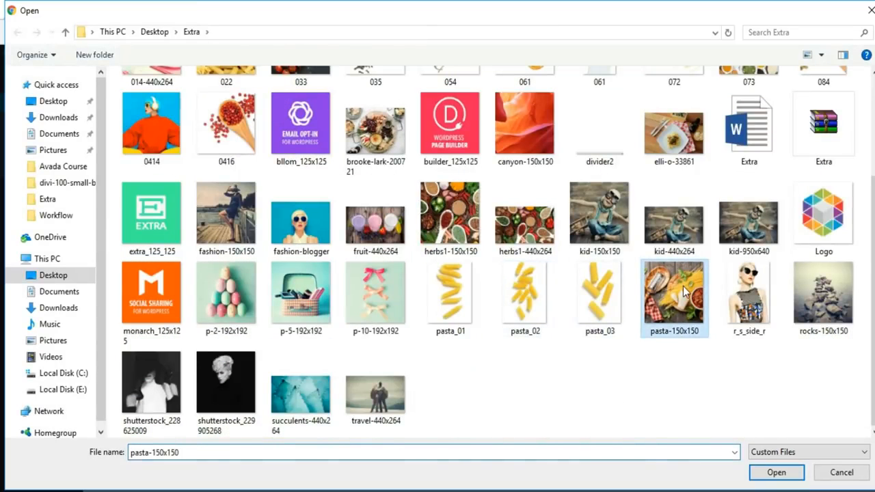
pyautogui.click(527, 239)
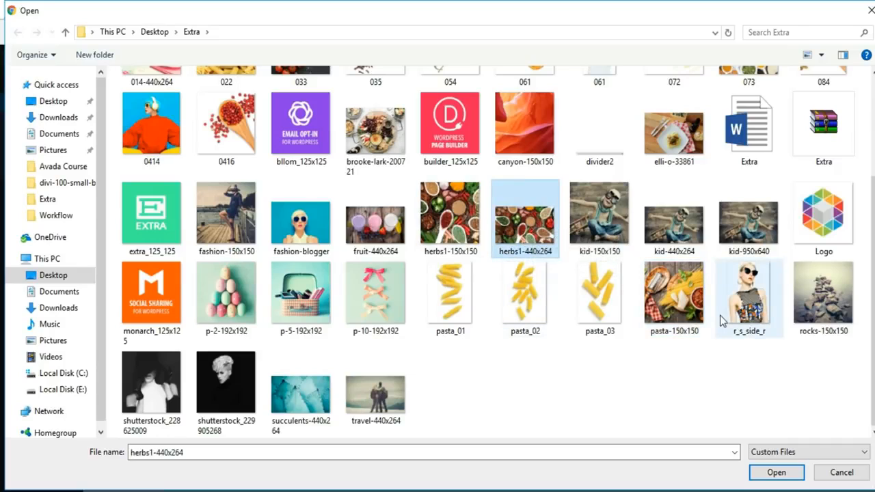
pyautogui.scroll(2, 725, 318)
pyautogui.click(391, 304)
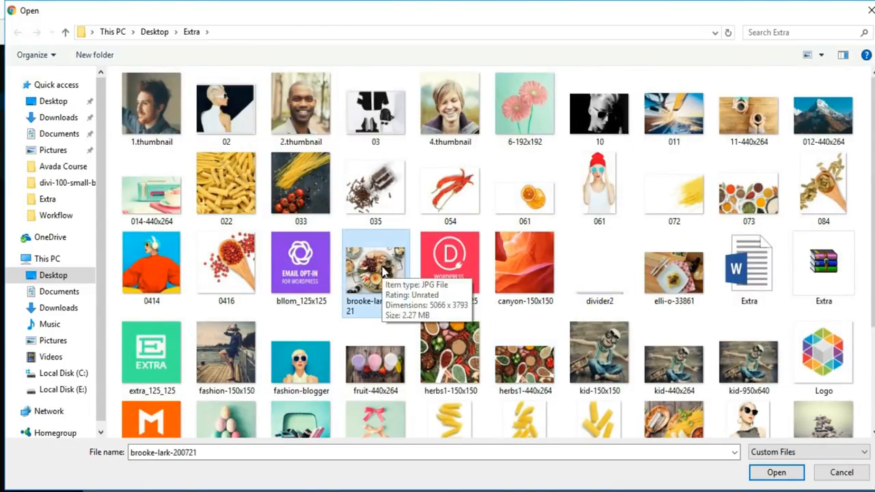
# - Upload the photo, set it as the featured image, and publish the post
pyautogui.click(776, 472)
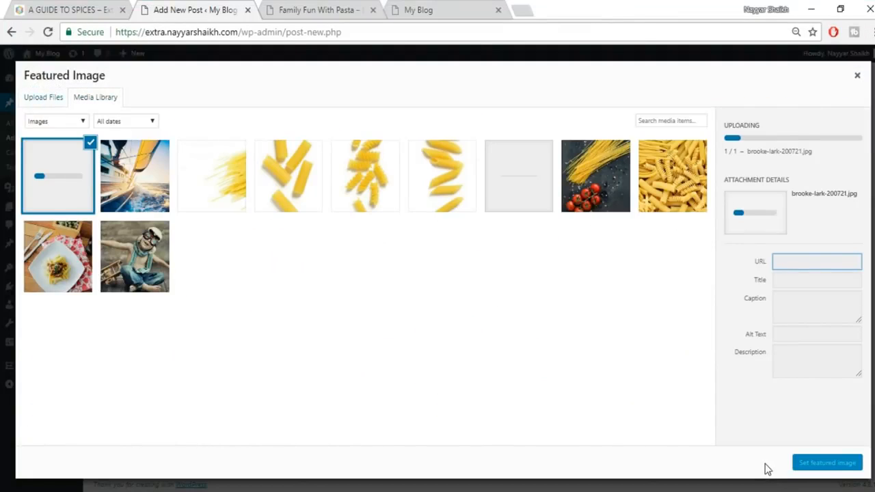
pyautogui.click(828, 463)
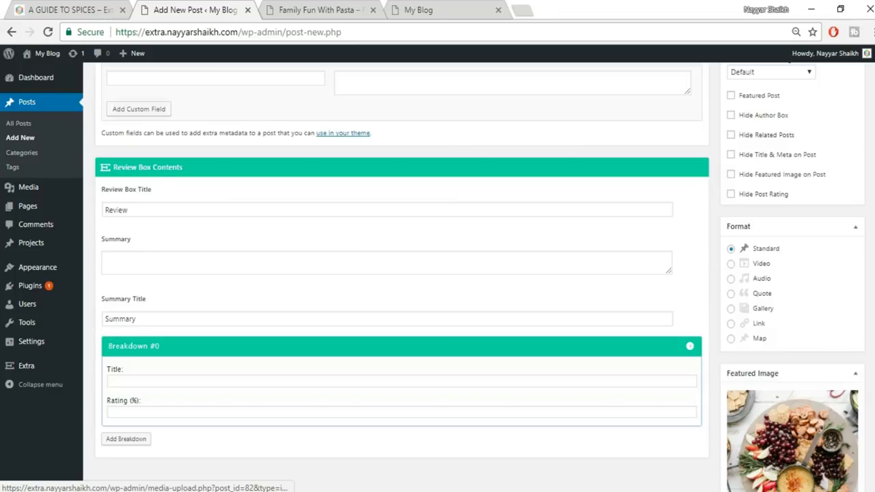
pyautogui.scroll(15, 838, 248)
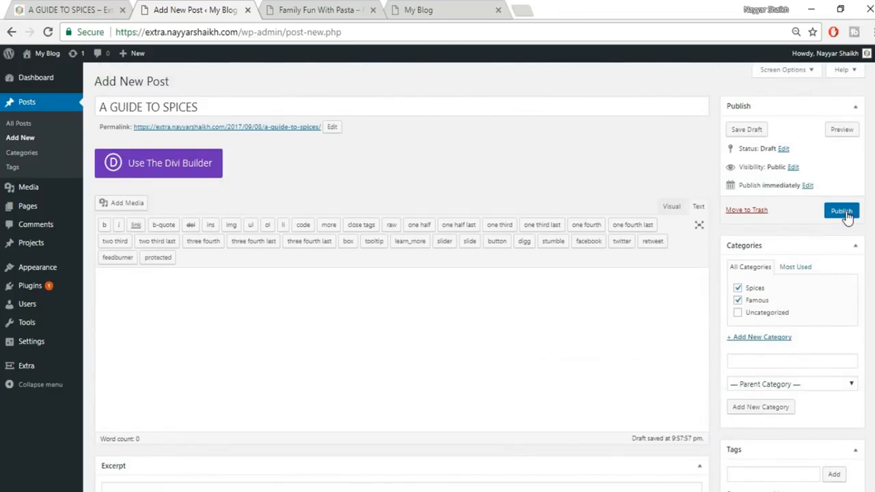
pyautogui.click(842, 211)
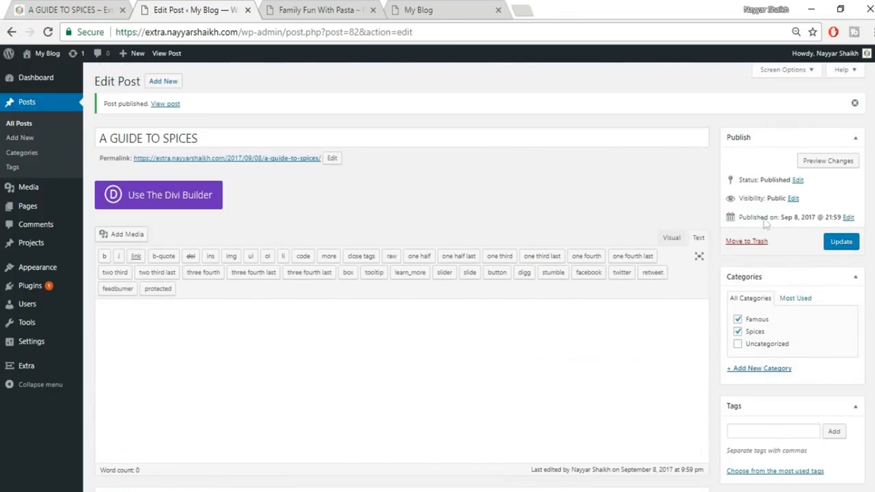
pyautogui.click(200, 207)
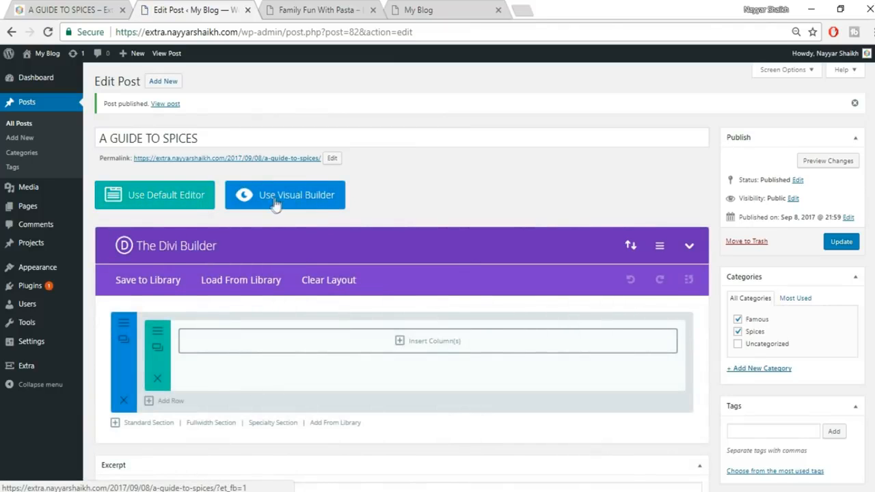
# - Open the published A Guide to Spices post in the Visual Builder
pyautogui.click(319, 198)
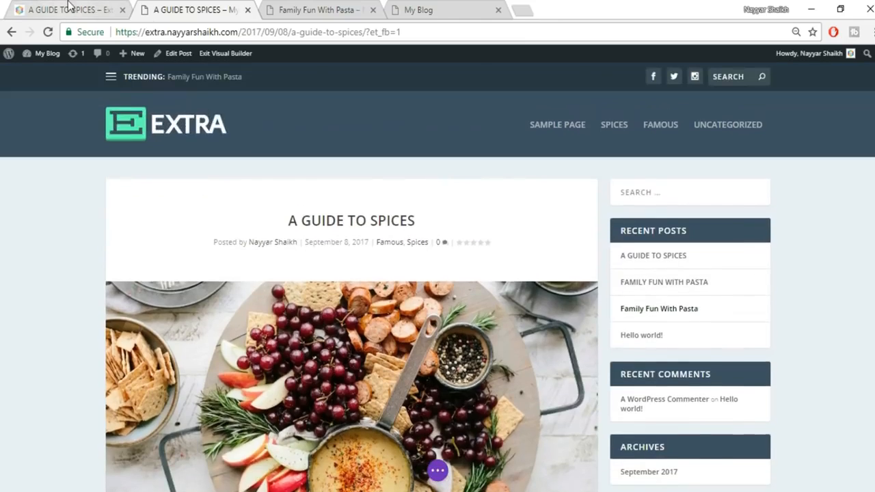
pyautogui.scroll(-5, 325, 254)
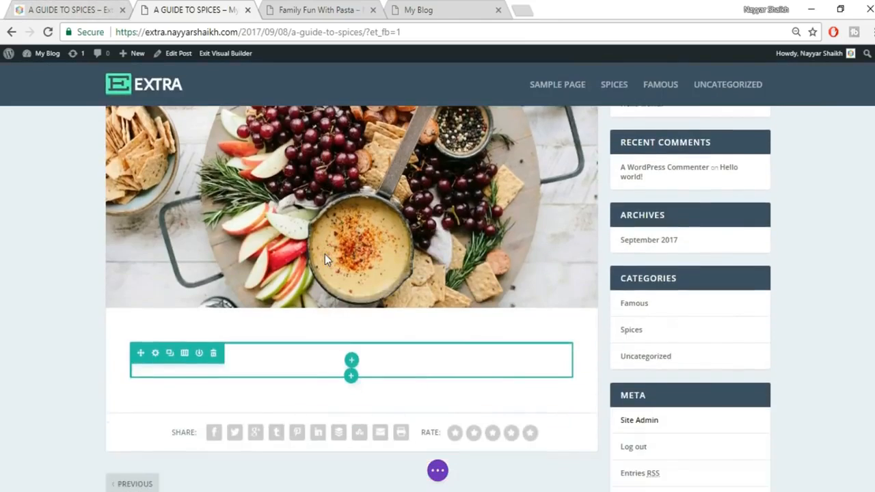
pyautogui.scroll(-2, 324, 254)
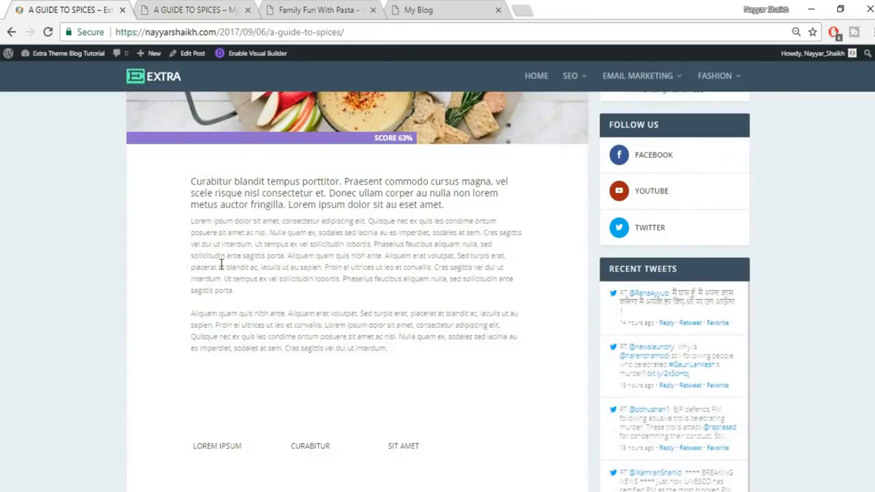
pyautogui.scroll(3, 220, 264)
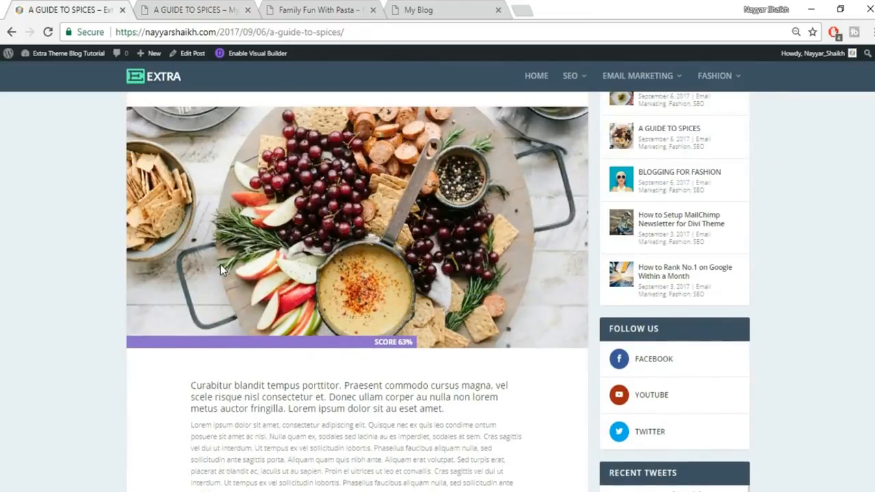
pyautogui.scroll(-2, 220, 264)
# - Select the reference lead paragraph, then drag the empty row's top padding taller and open its column layouts
pyautogui.moveTo(188, 253); pyautogui.dragTo(494, 275)
pyautogui.hotkey('ctrl', 'c')
pyautogui.click(492, 313)
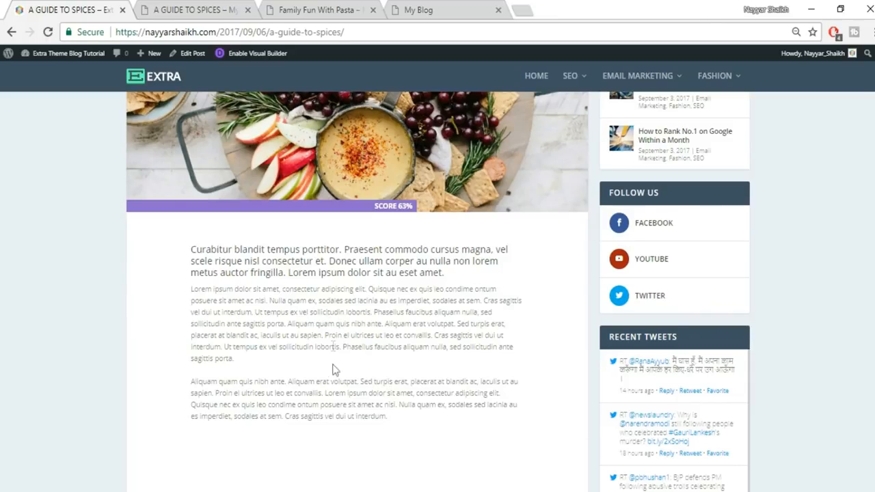
pyautogui.click(195, 10)
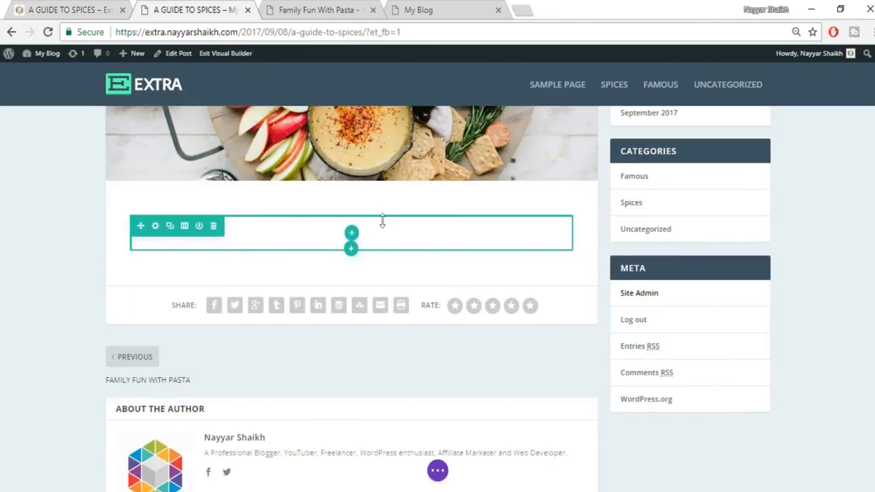
pyautogui.moveTo(352, 233); pyautogui.dragTo(355, 240)
pyautogui.click(353, 241)
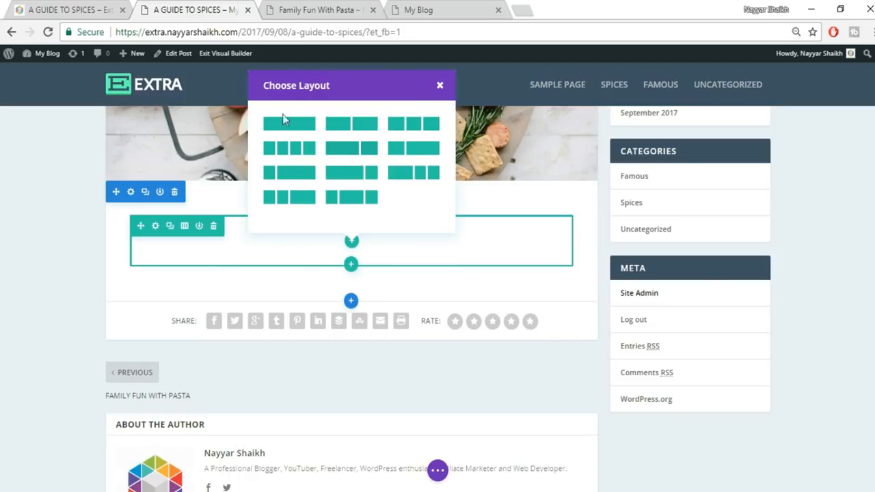
# - Give the row one full-width column with a Text module holding the pasted 'Curabitur blandit tempus porttitor' paragraph
pyautogui.click(97, 7)
pyautogui.hotkey('ctrl', 'Tab')
pyautogui.click(283, 120)
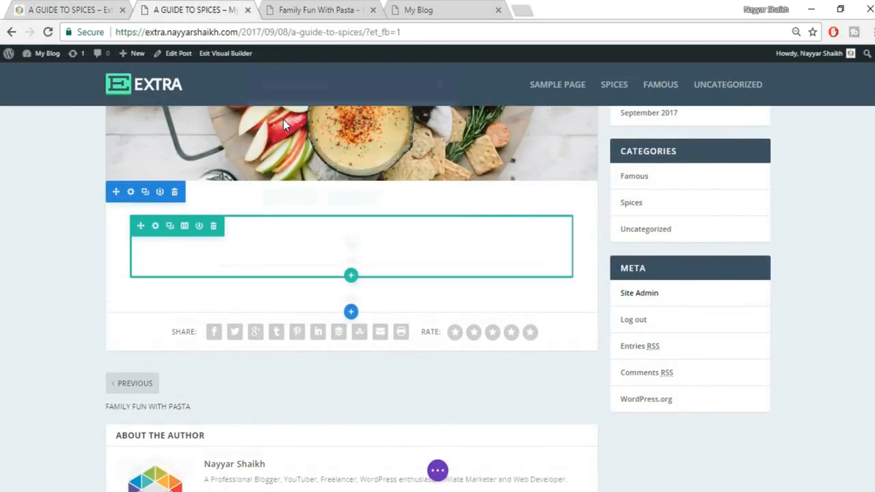
pyautogui.click(352, 247)
pyautogui.write('te')
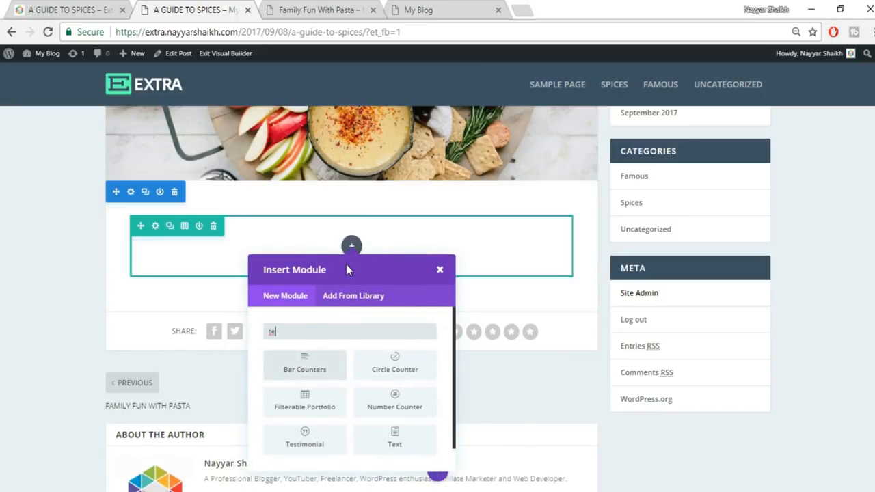
pyautogui.write('xt')
pyautogui.click(322, 362)
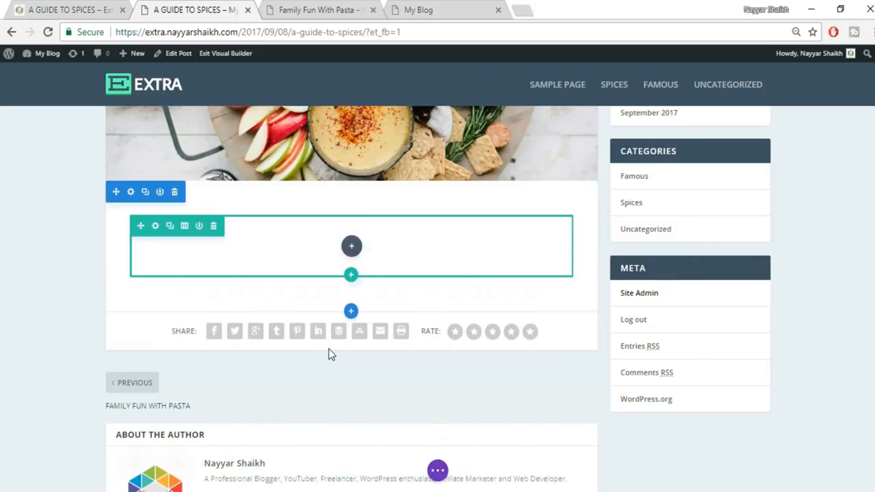
pyautogui.click(709, 328)
pyautogui.hotkey('ctrl', 'v')
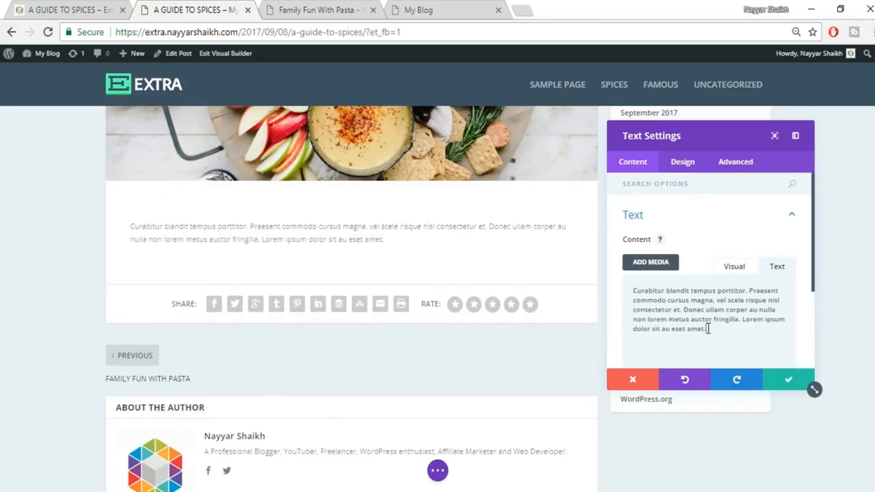
pyautogui.click(46, 8)
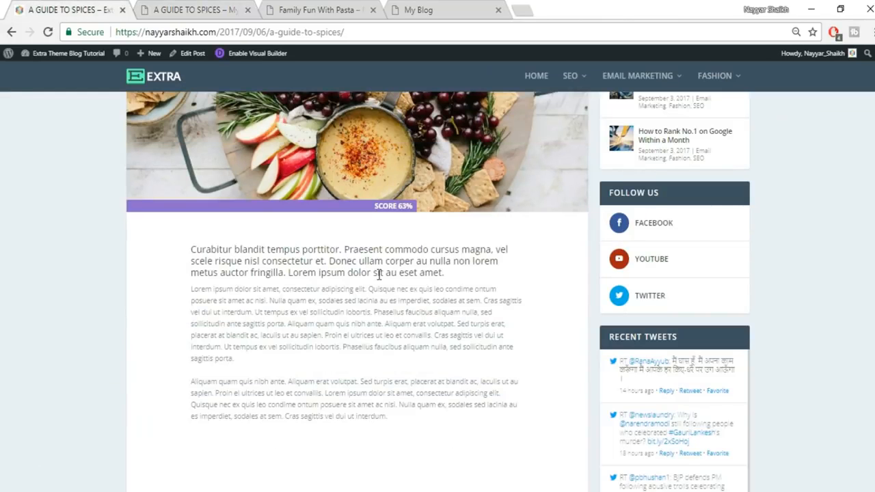
pyautogui.click(205, 10)
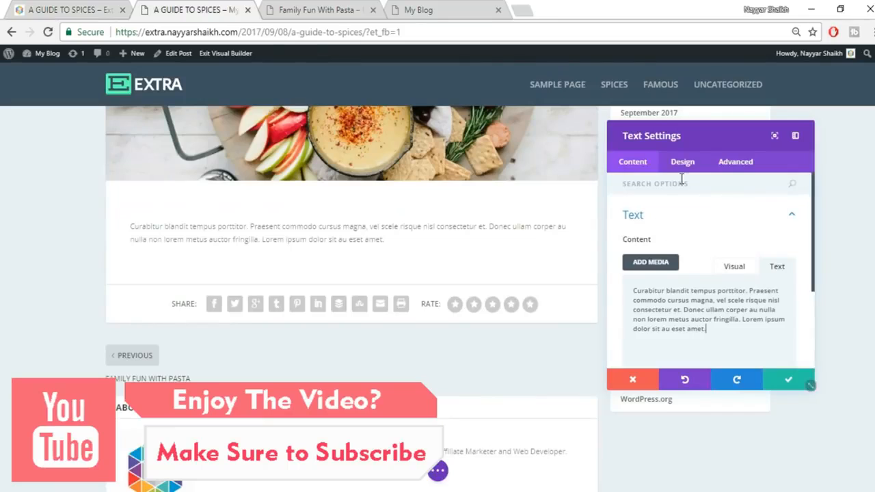
# - Center the intro paragraph's text, comparing against the reference post
pyautogui.click(691, 226)
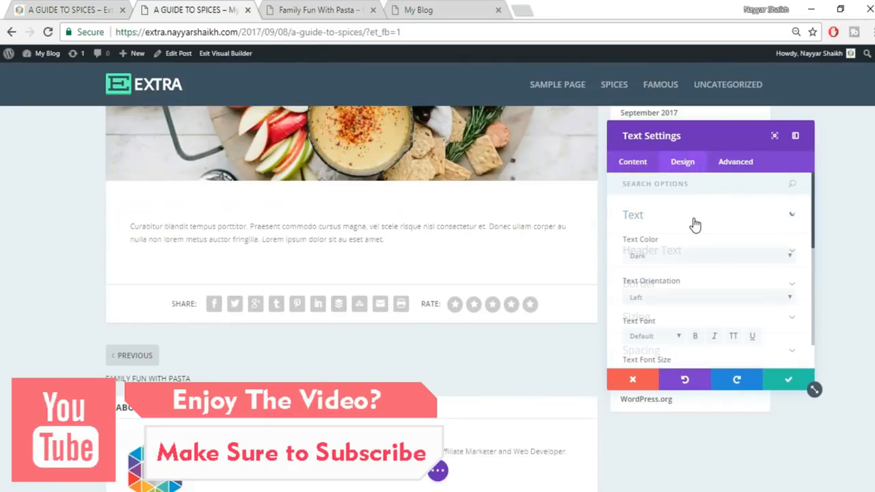
pyautogui.click(679, 297)
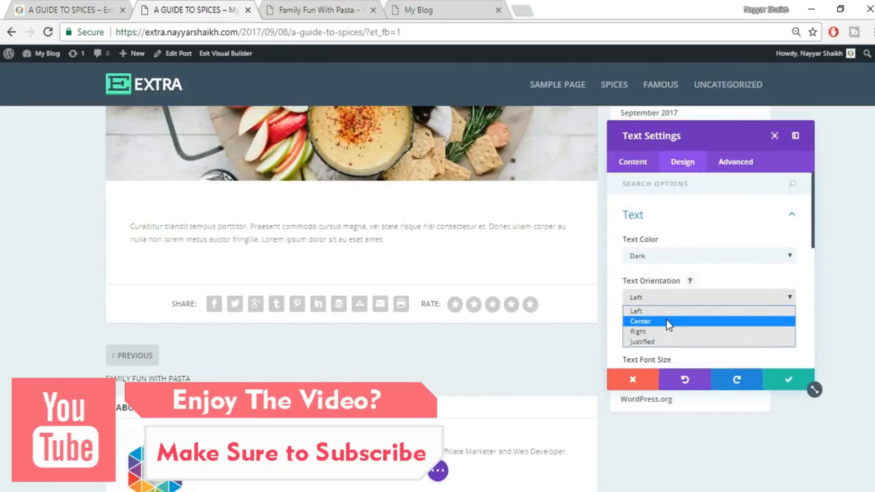
pyautogui.click(669, 320)
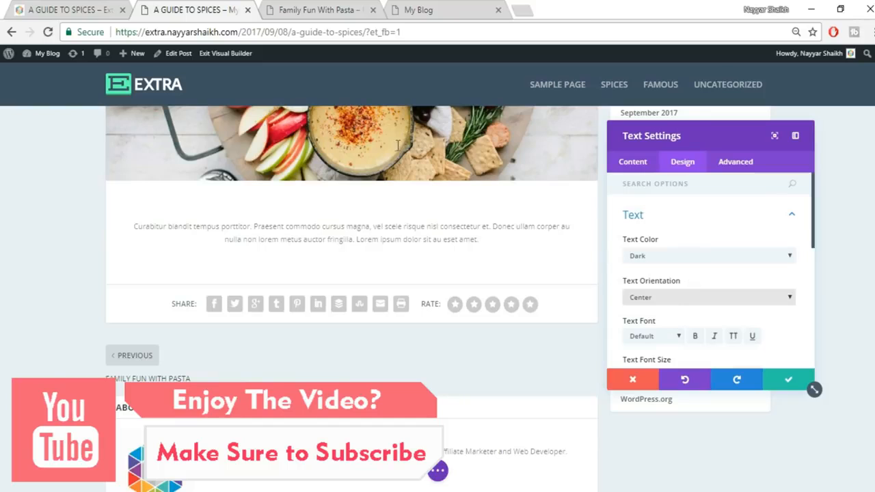
pyautogui.click(103, 10)
pyautogui.click(219, 8)
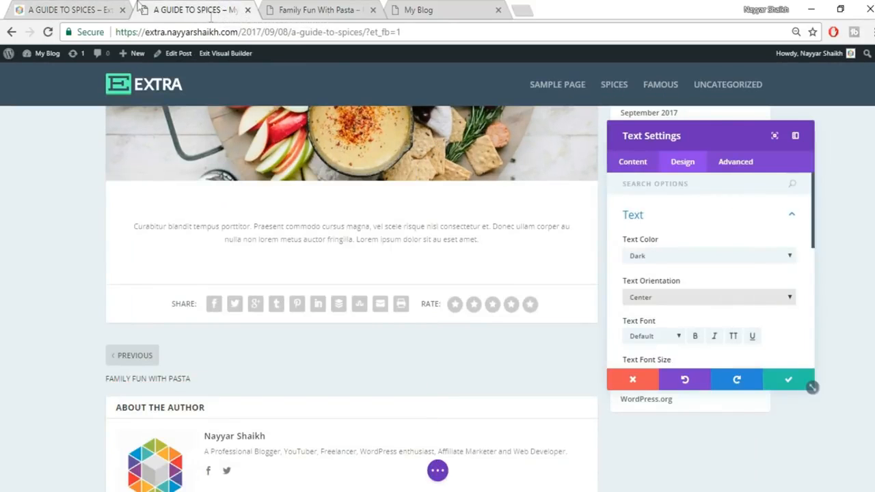
pyautogui.click(65, 8)
pyautogui.click(156, 9)
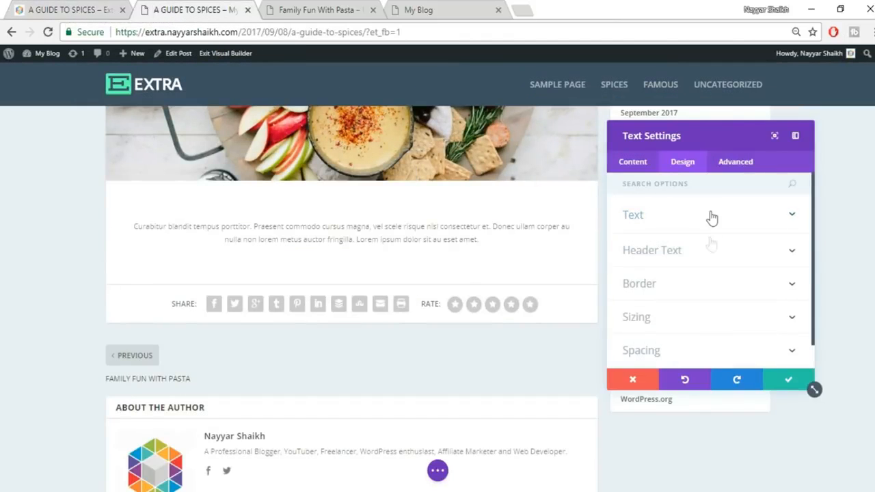
# - Set the intro paragraph's font size to 18px and its colour to black (#000000), and save
pyautogui.click(714, 217)
pyautogui.scroll(-2, 734, 267)
pyautogui.click(733, 309)
pyautogui.doubleClick(734, 311)
pyautogui.write('18')
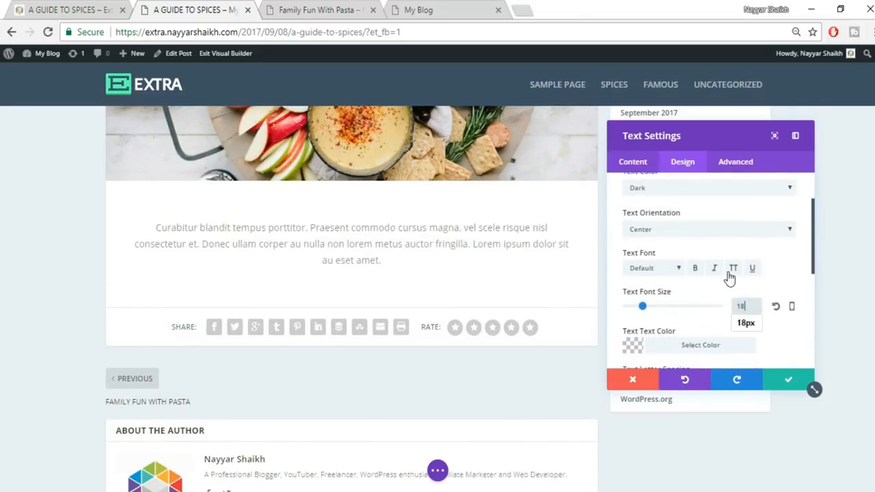
pyautogui.scroll(-1, 737, 285)
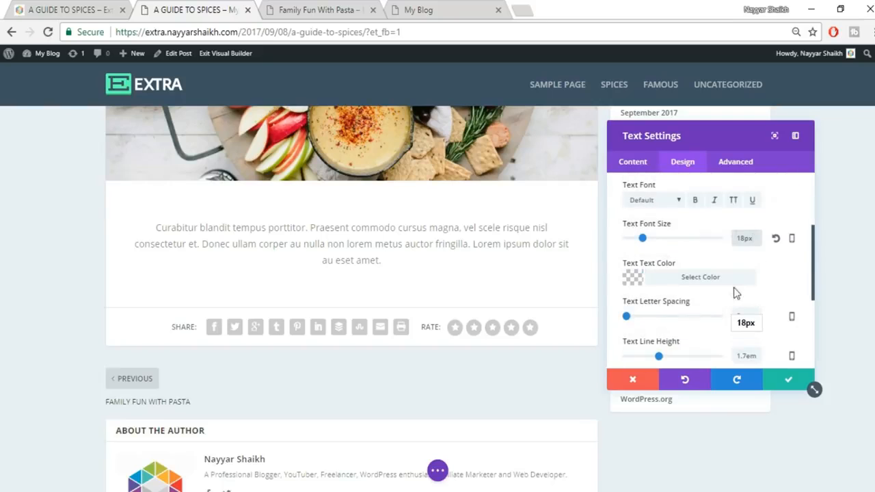
pyautogui.click(702, 278)
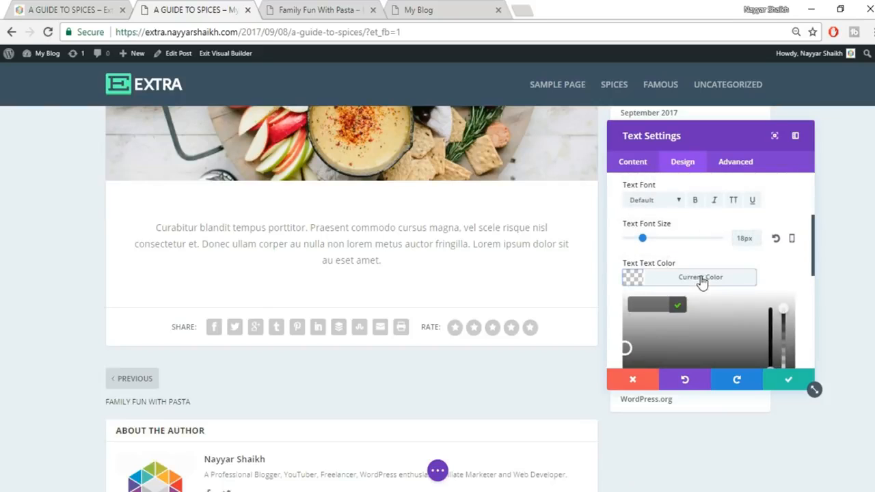
pyautogui.scroll(-1, 651, 332)
pyautogui.click(636, 328)
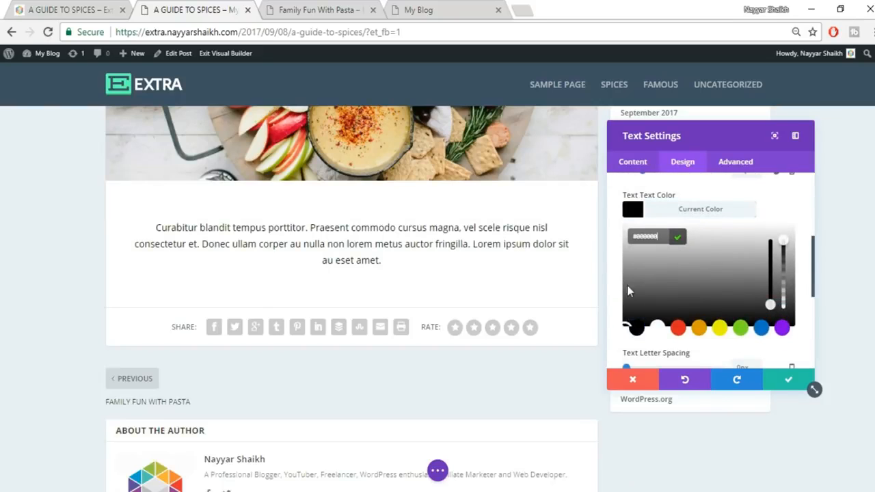
pyautogui.click(788, 382)
# - Select the first grey lorem ipsum paragraph on the reference page and begin inserting a module below the intro
pyautogui.click(68, 9)
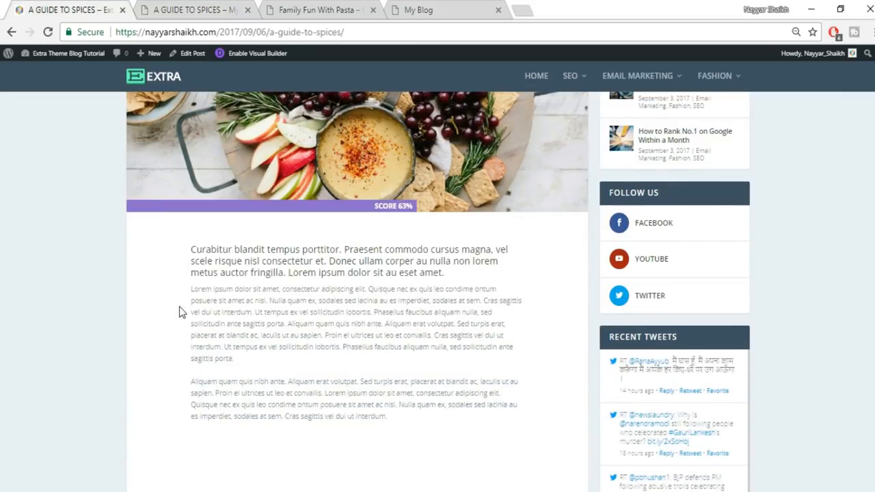
pyautogui.moveTo(189, 290); pyautogui.dragTo(273, 361)
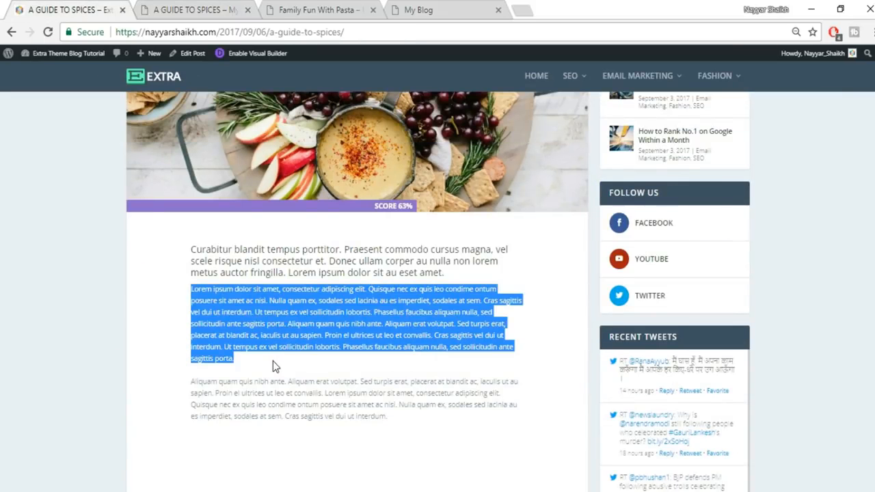
pyautogui.click(173, 8)
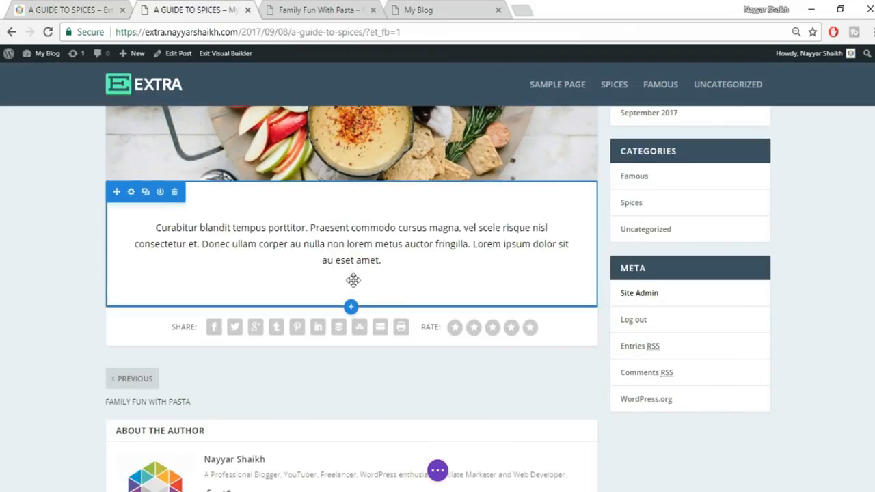
pyautogui.click(350, 248)
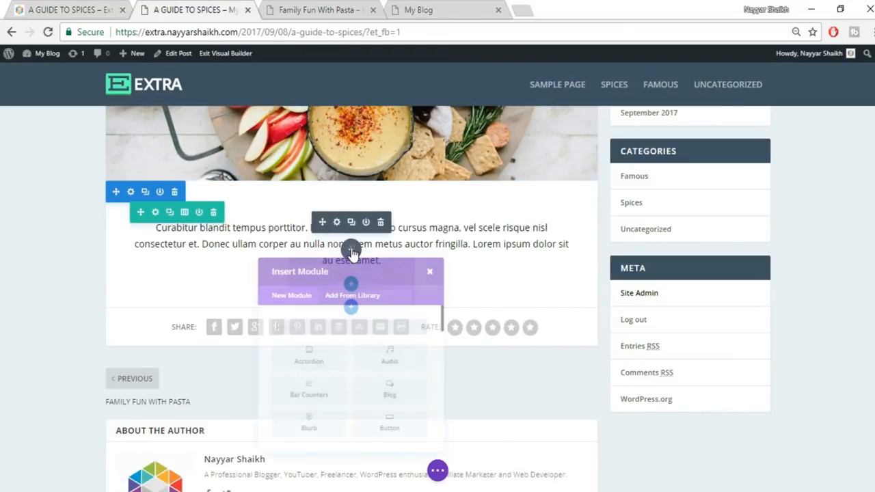
# - Add a Text module with the pasted lorem ipsum paragraph, set its text to Justified, and save it
pyautogui.write('tr')
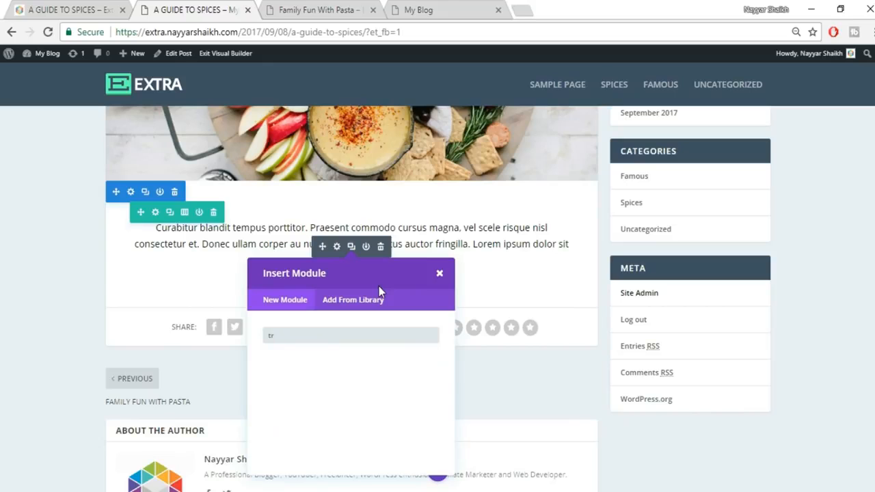
pyautogui.press('BackSpace')
pyautogui.write('ex')
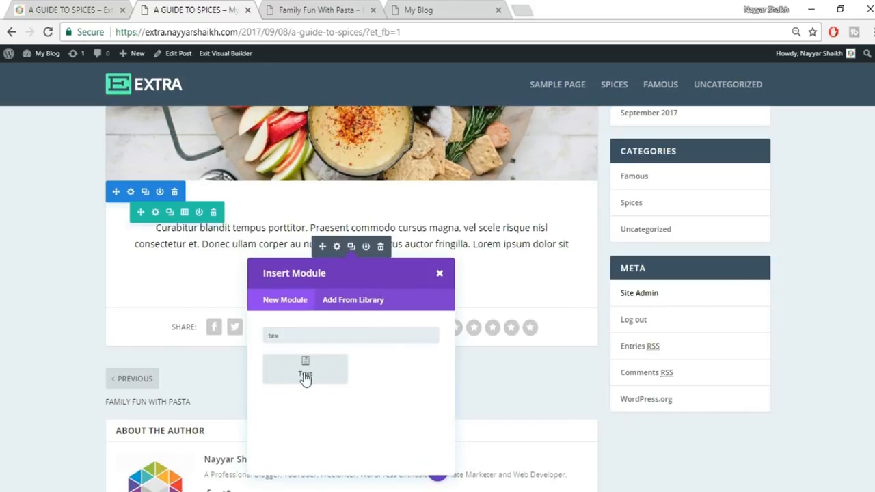
pyautogui.click(305, 375)
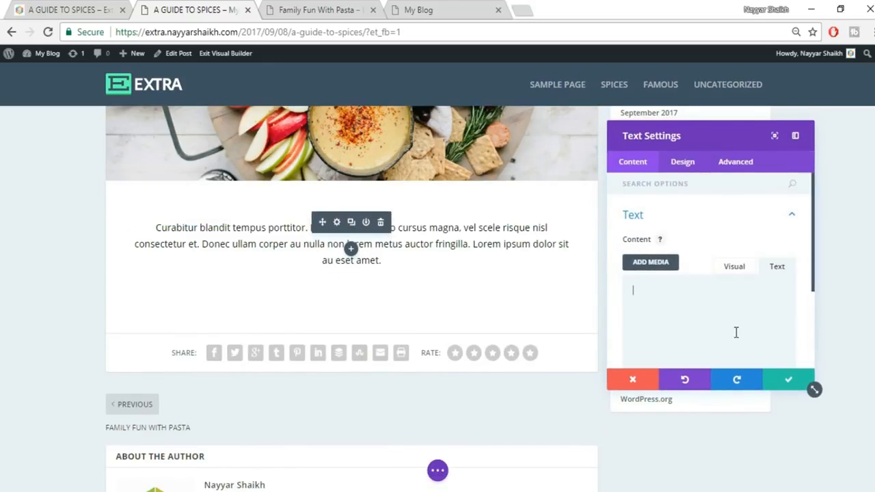
pyautogui.write('Lorem ipsum dolor sit amet, consectetur adipiscing elit. Quisque nec ex quis leo condime ontum posuere sit amet ac nisl. Nulla quam ex, sodales sed lacinia au es imperdiet, sodales et sem. Cras sagittis vel dui ut interdum. Ut tempus ex vel sollicitudin lobortis. Phasellus faucibus aliquam nulla, sed sollicitudin ante sagittis porta. Aliquam quam quis nibh ante. Aliquam erat volutpat. Sed turpis erat, placerat at blandit ac, iaculis ut au sapien. Proin el ultrices ut leo et convallis. Cras sagittis vel dui ut interdum. Ut tempus ex vel sollicitudin lobortis. Phasellus faucibus aliquam nulla, sed sollicitudin ante sagittis porta.')
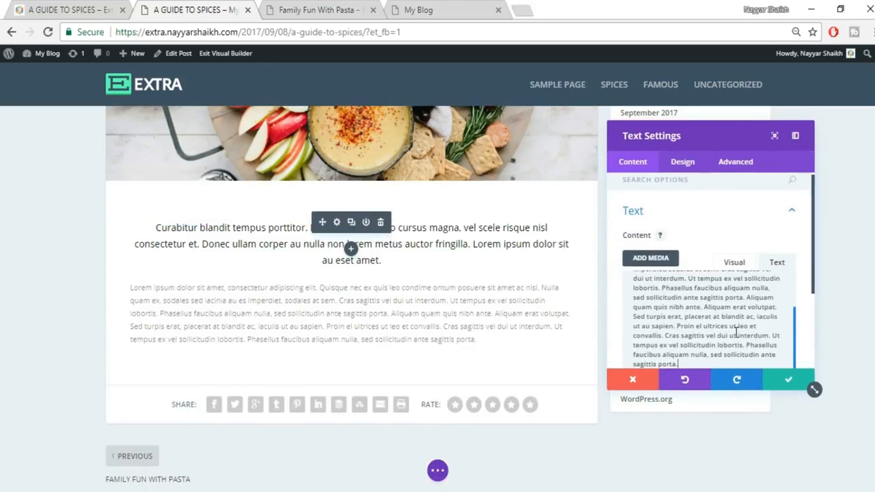
pyautogui.click(682, 162)
pyautogui.click(678, 222)
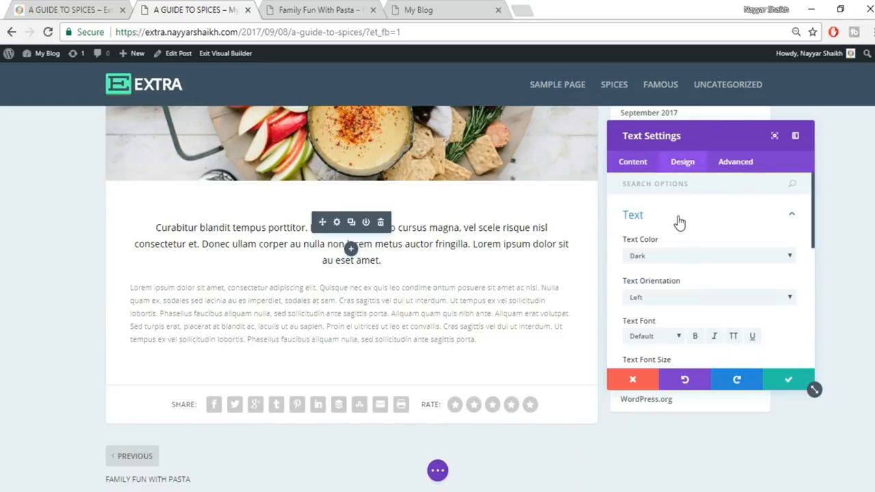
pyautogui.click(683, 297)
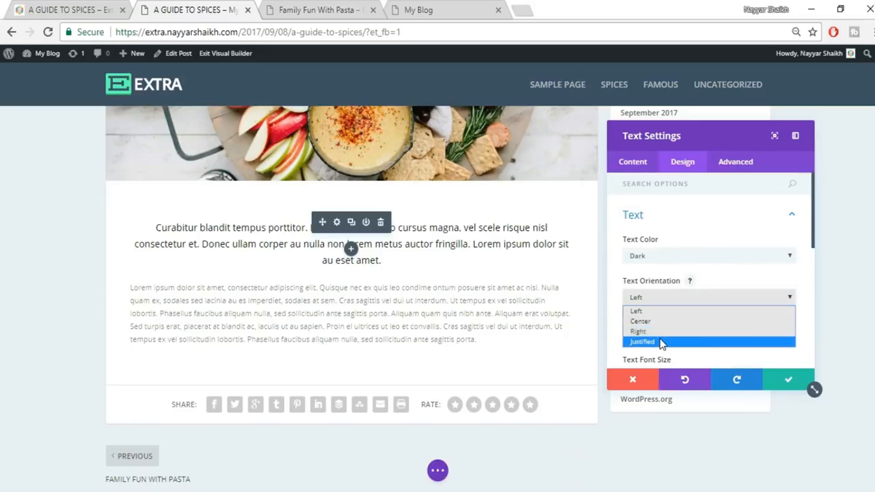
pyautogui.click(661, 343)
pyautogui.click(776, 376)
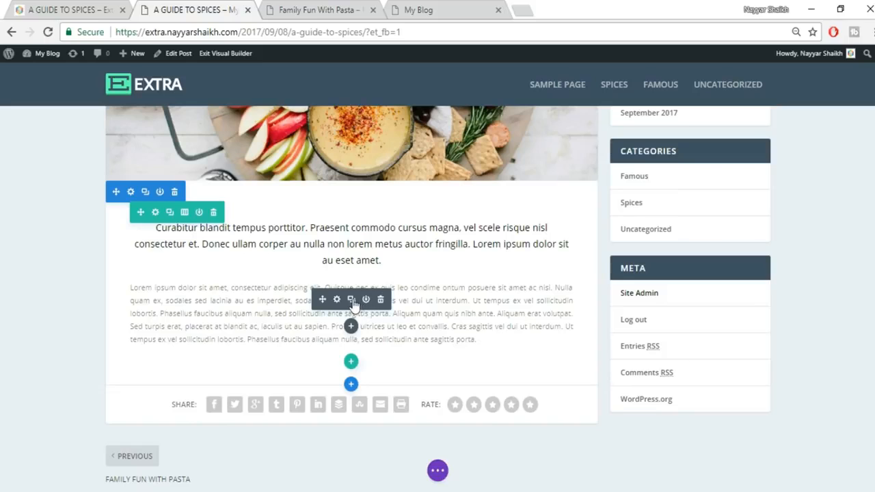
# - Duplicate the lorem ipsum module and delete the end of the copy's text to trim it
pyautogui.click(351, 301)
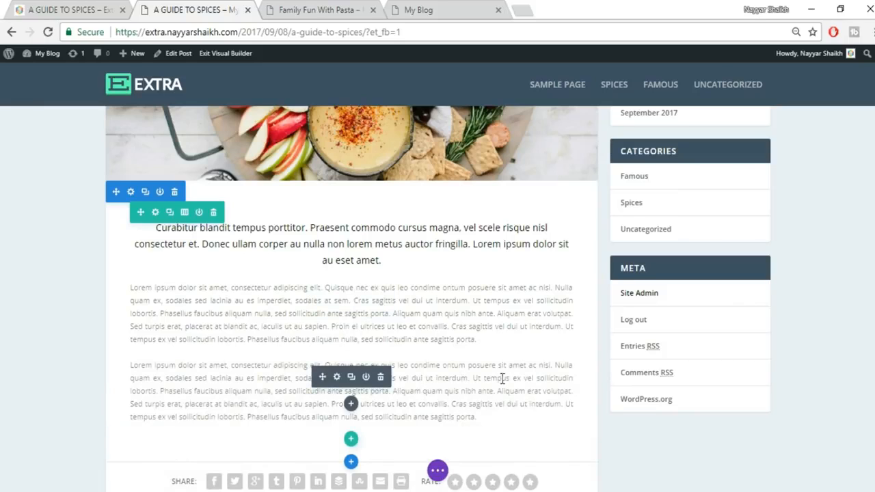
pyautogui.moveTo(473, 380); pyautogui.dragTo(485, 415)
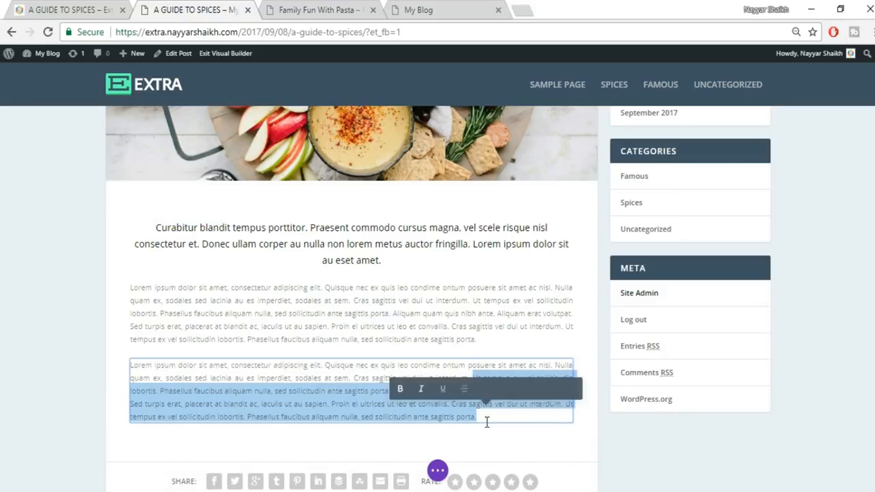
pyautogui.press('BackSpace')
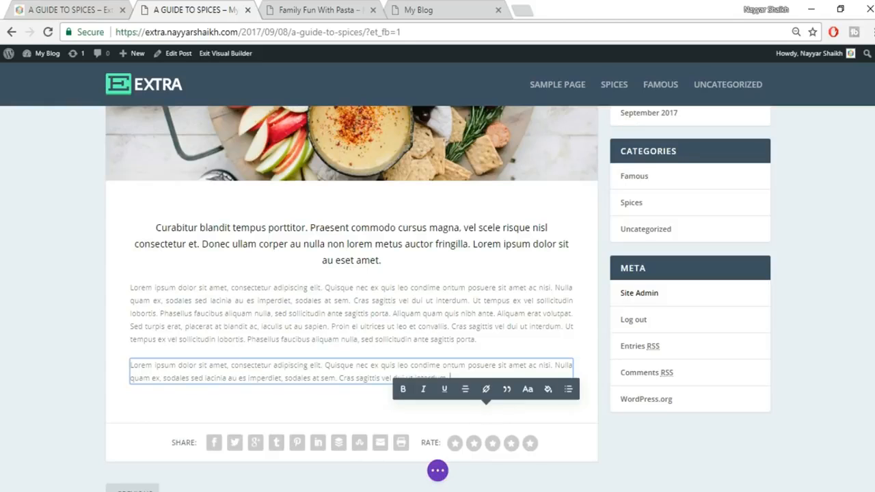
pyautogui.click(54, 10)
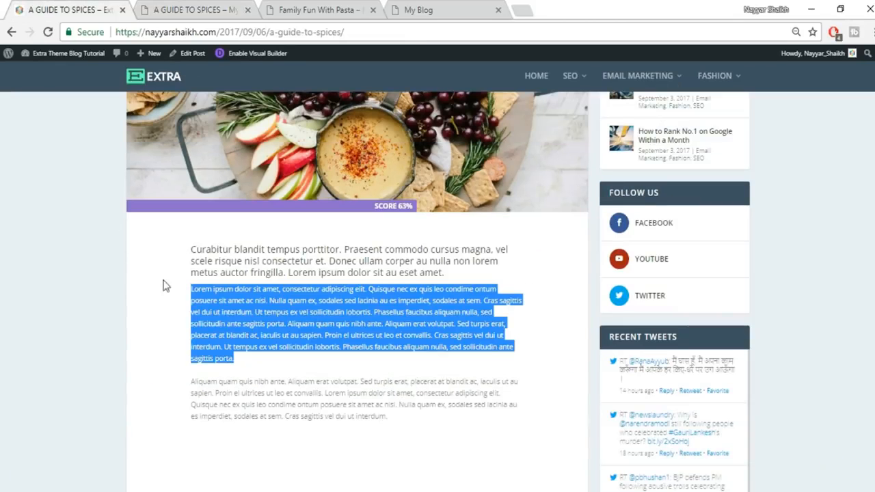
# - Drag the text section's edges inward to add about 100px left padding plus right padding
pyautogui.click(159, 6)
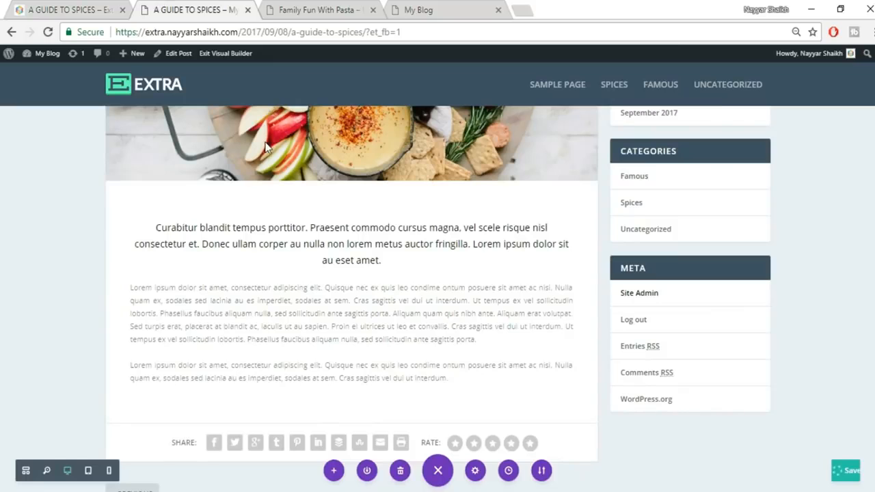
pyautogui.moveTo(113, 282)
pyautogui.moveTo(110, 282); pyautogui.dragTo(162, 281)
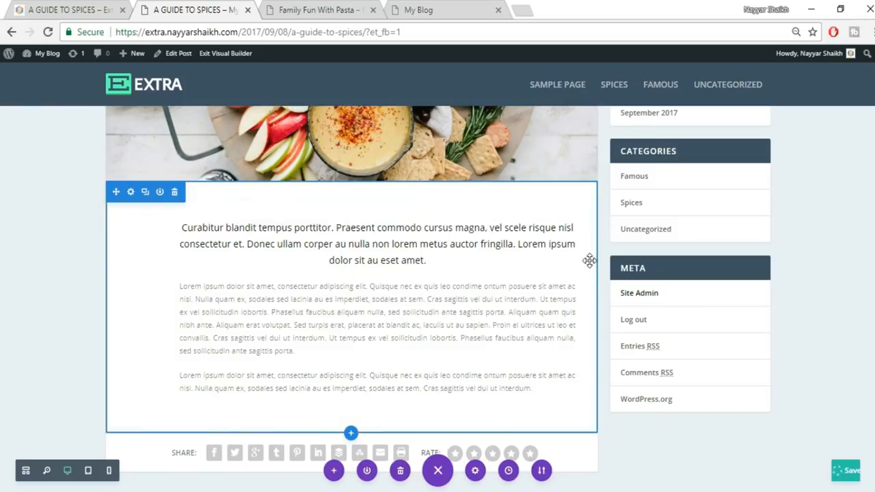
pyautogui.moveTo(577, 260); pyautogui.dragTo(539, 258)
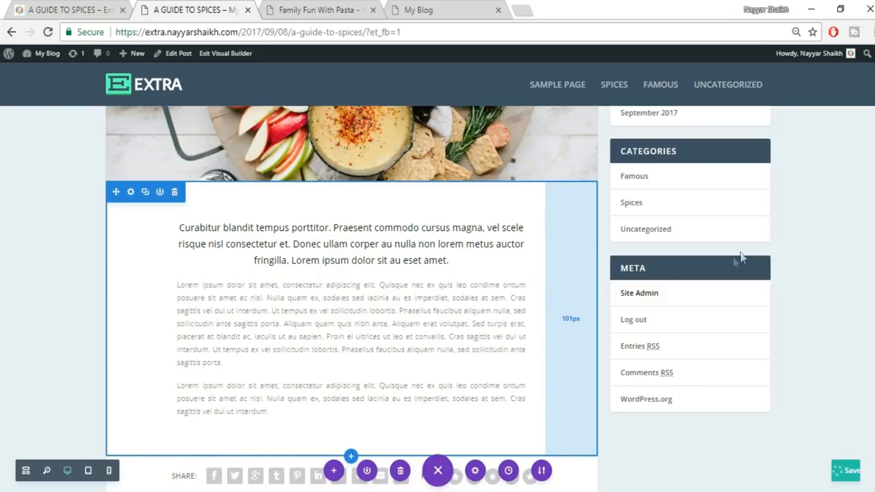
pyautogui.scroll(-1, 579, 223)
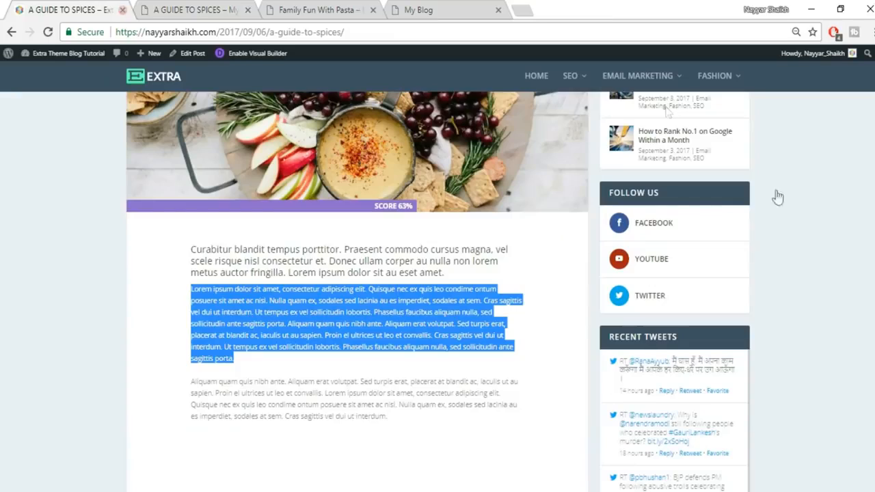
pyautogui.scroll(-4, 787, 215)
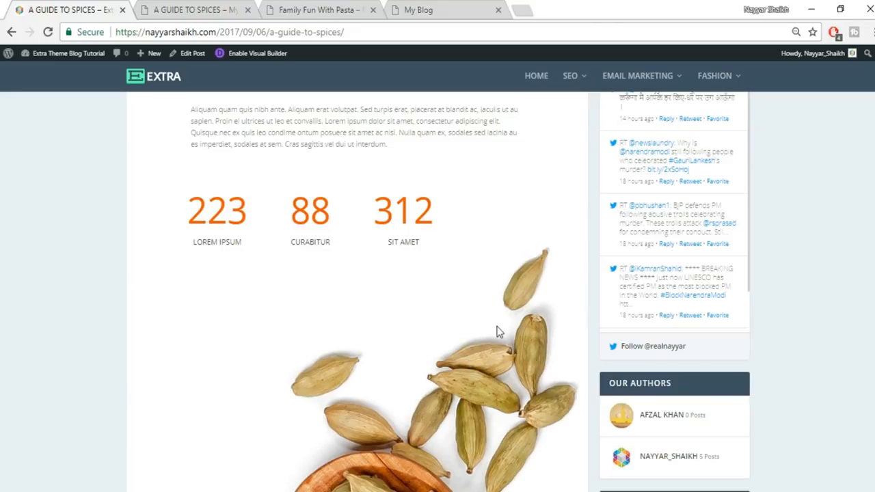
# - Add a regular section below the text with a four-column row
pyautogui.click(199, 10)
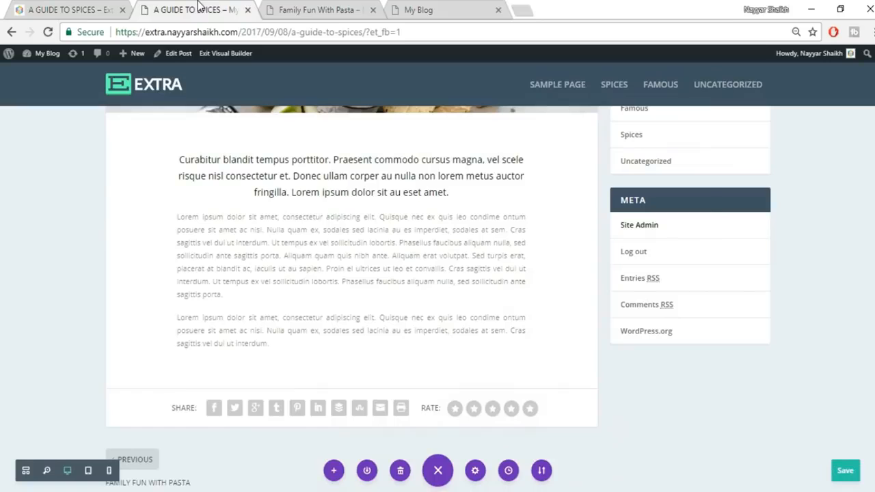
pyautogui.click(350, 387)
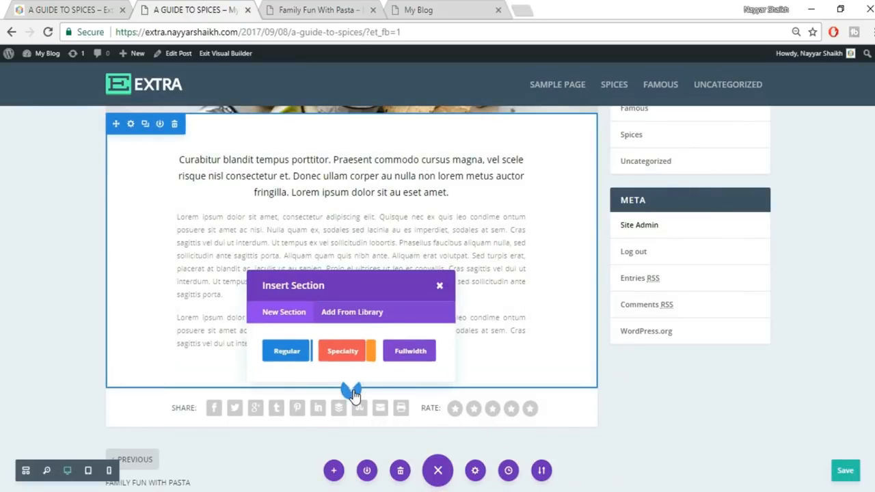
pyautogui.click(287, 350)
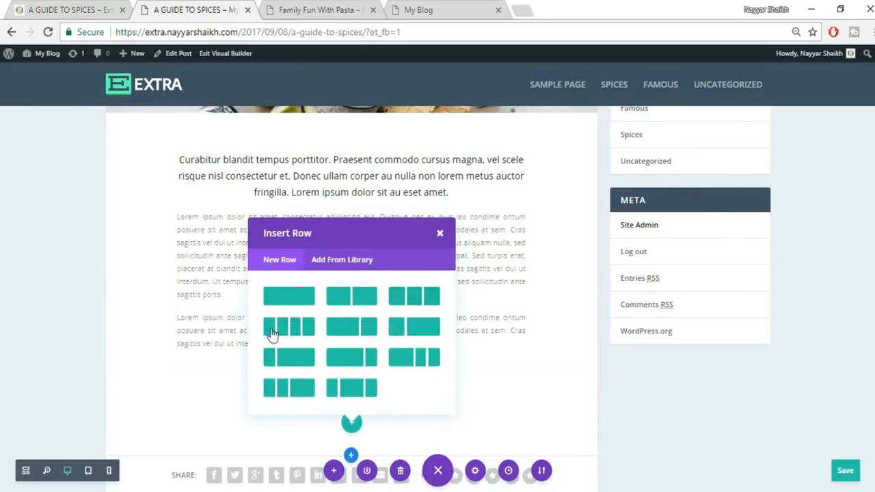
pyautogui.click(287, 331)
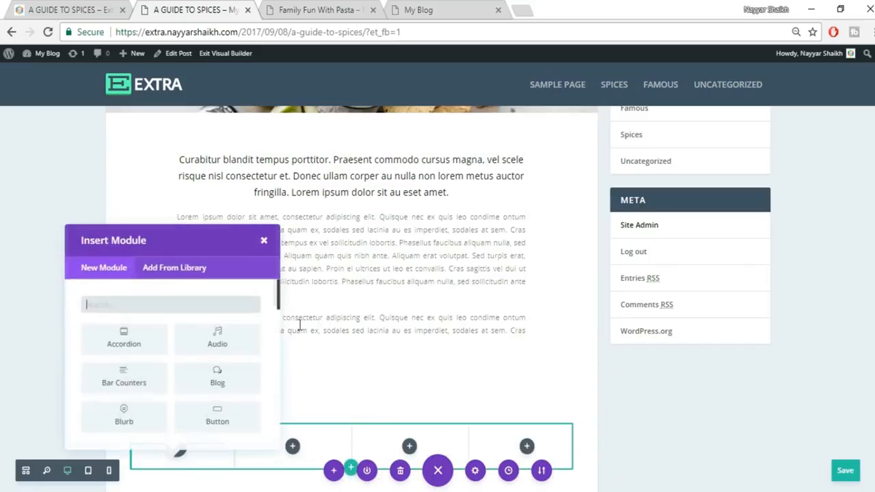
# - Search 'coun' and insert a Number Counter module into the first column
pyautogui.click(242, 298)
pyautogui.write('coun')
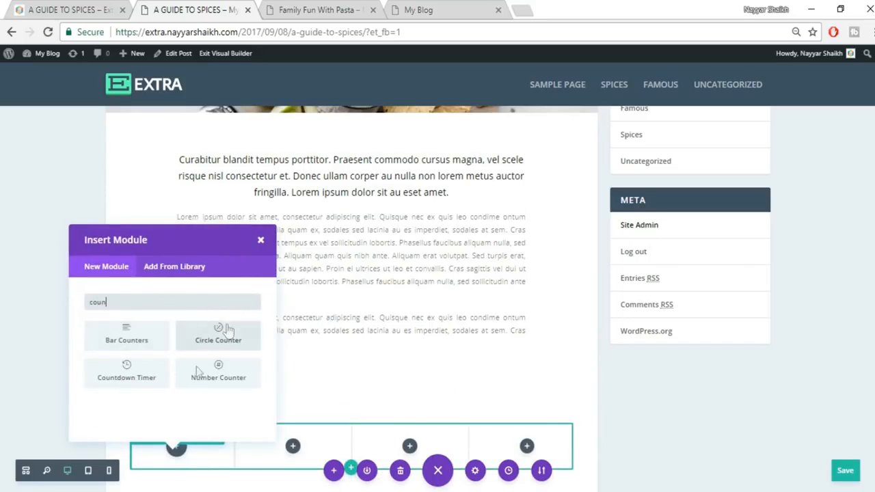
pyautogui.click(66, 8)
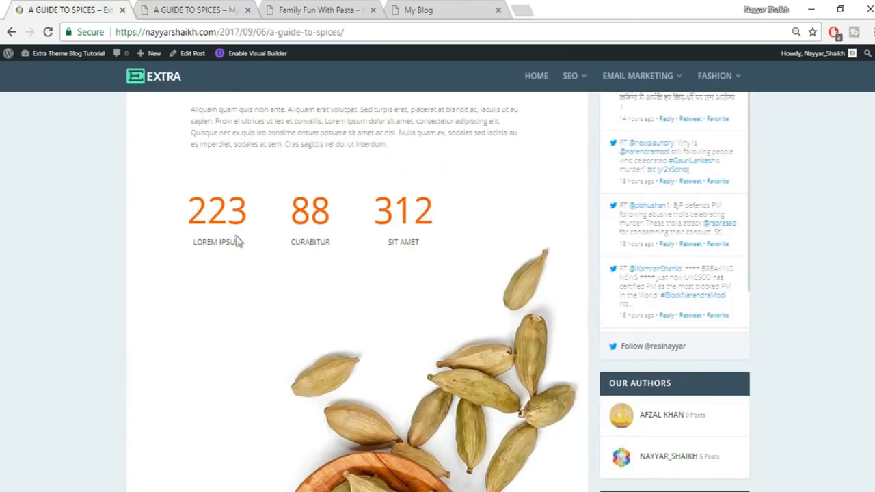
pyautogui.click(209, 6)
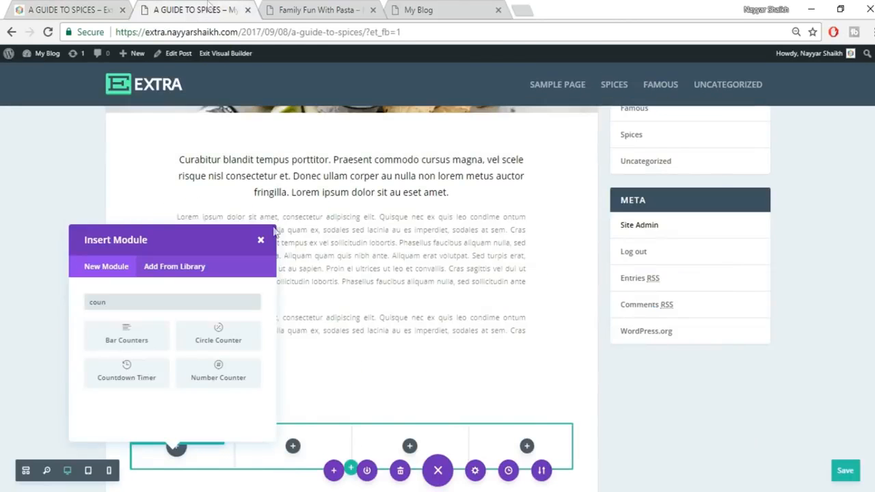
pyautogui.click(218, 374)
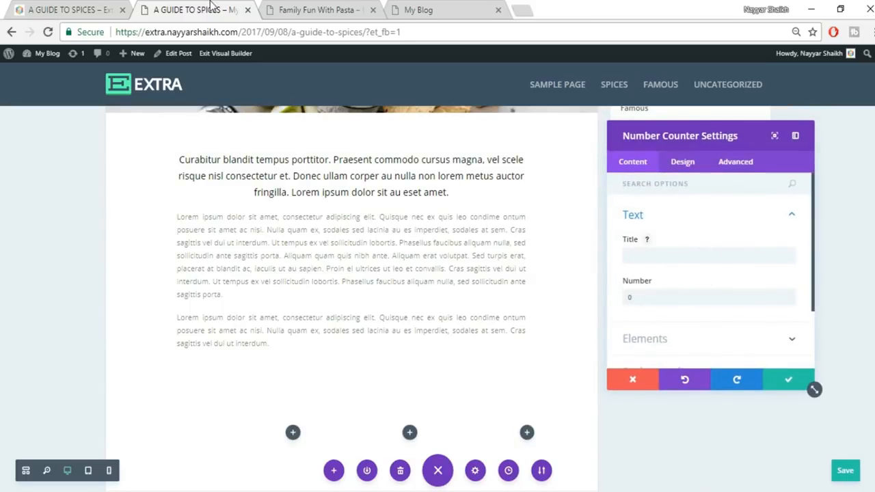
# - Set the counter title to LOREM IPSUM, copied from the live post, and its number to 223
pyautogui.click(65, 10)
pyautogui.moveTo(194, 243); pyautogui.dragTo(257, 246)
pyautogui.hotkey('ctrl', 'c')
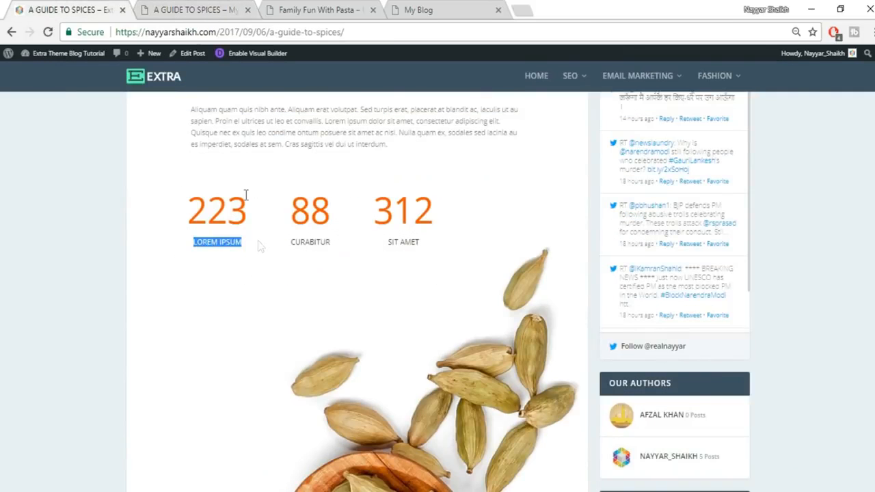
pyautogui.click(172, 9)
pyautogui.click(674, 255)
pyautogui.hotkey('ctrl', 'v')
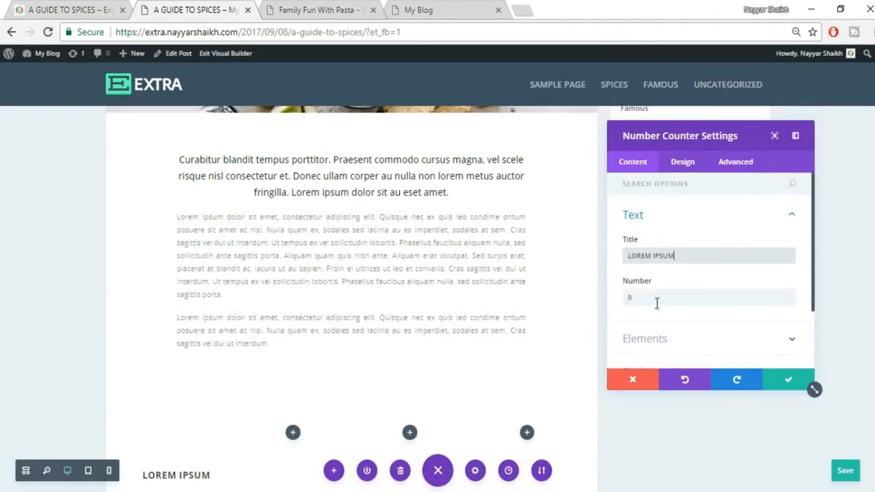
pyautogui.press('Tab')
pyautogui.write('22')
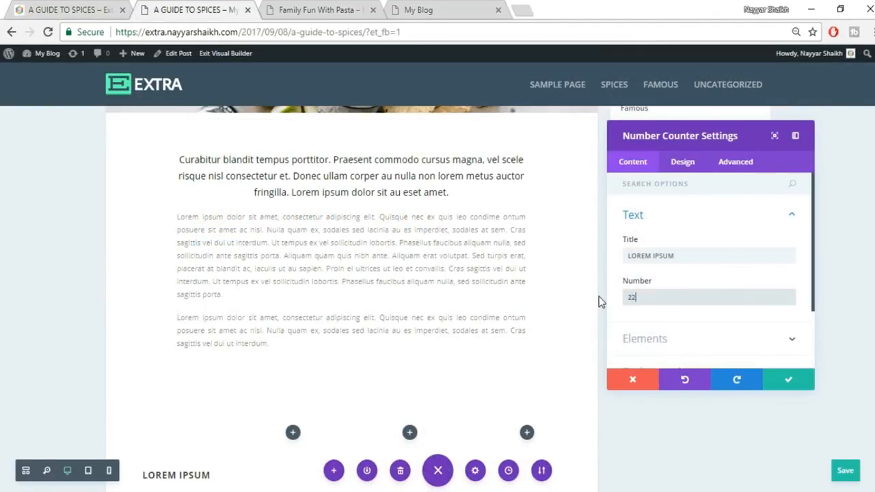
pyautogui.write('3')
# - Switch off the counter's percent sign, check against the live post, and confirm the settings
pyautogui.scroll(-3, 581, 253)
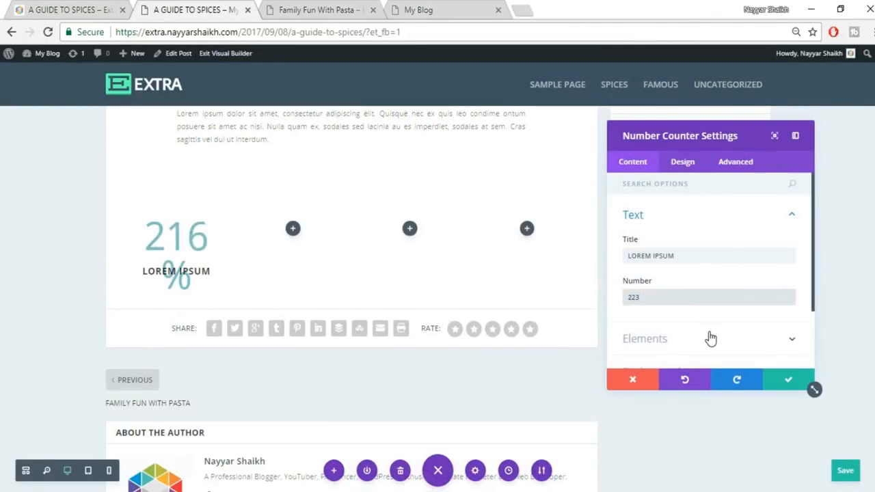
pyautogui.scroll(-2, 709, 336)
pyautogui.click(689, 268)
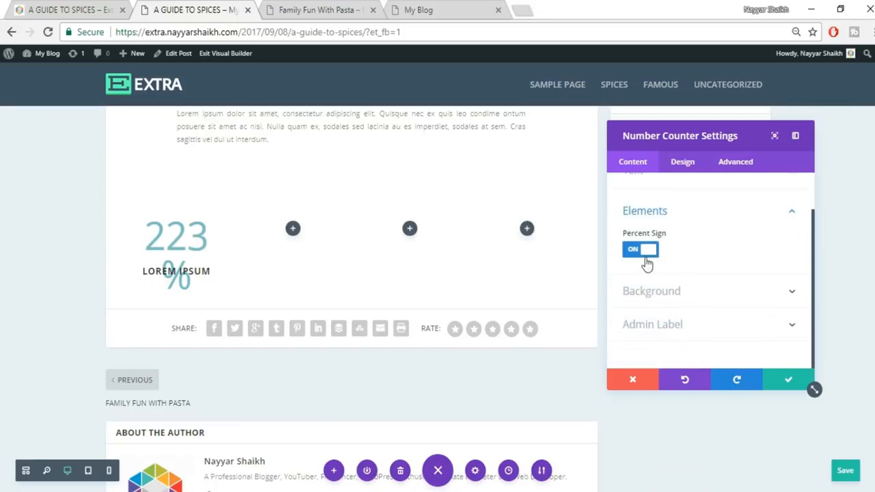
pyautogui.click(646, 254)
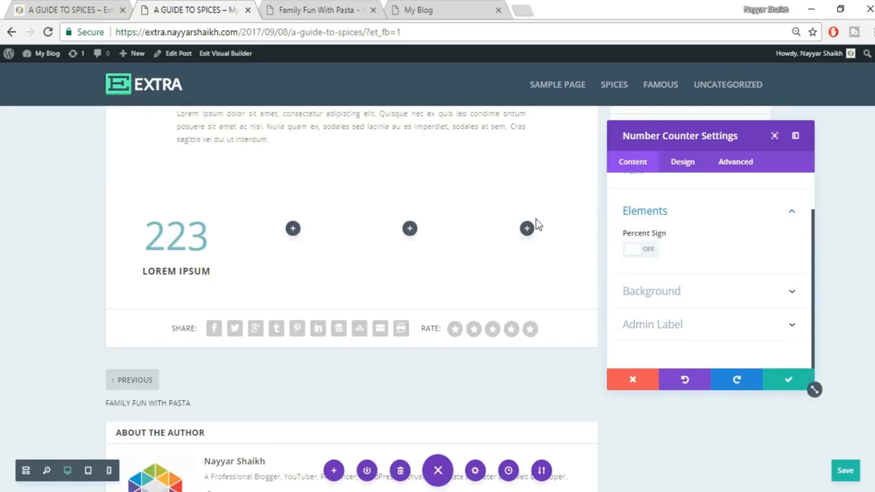
pyautogui.click(21, 8)
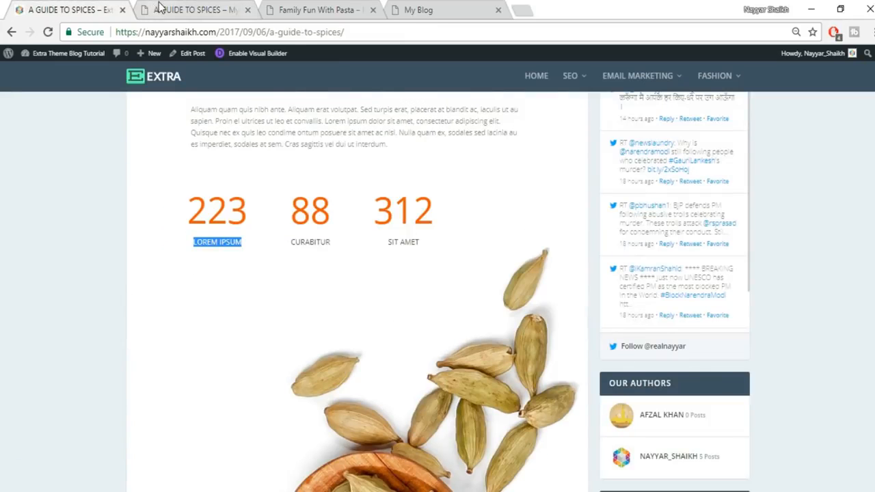
pyautogui.scroll(2, 303, 228)
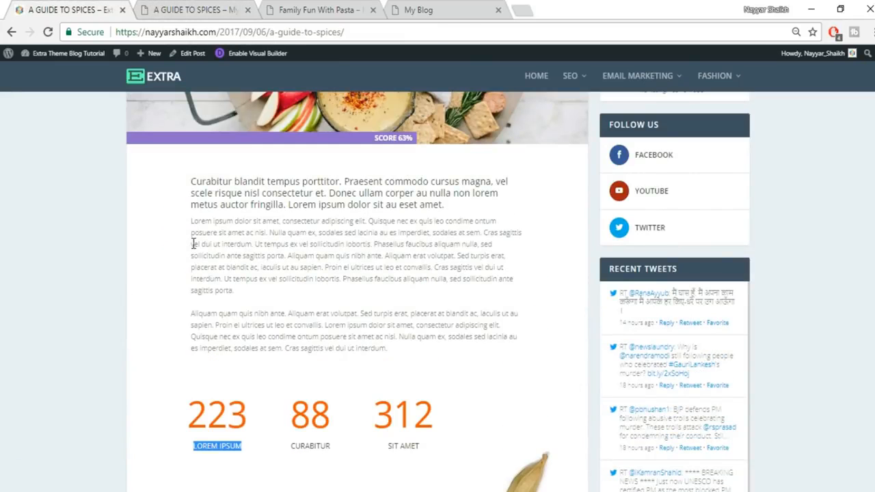
pyautogui.moveTo(192, 310); pyautogui.dragTo(192, 409)
pyautogui.click(193, 413)
pyautogui.click(189, 8)
pyautogui.scroll(2, 365, 273)
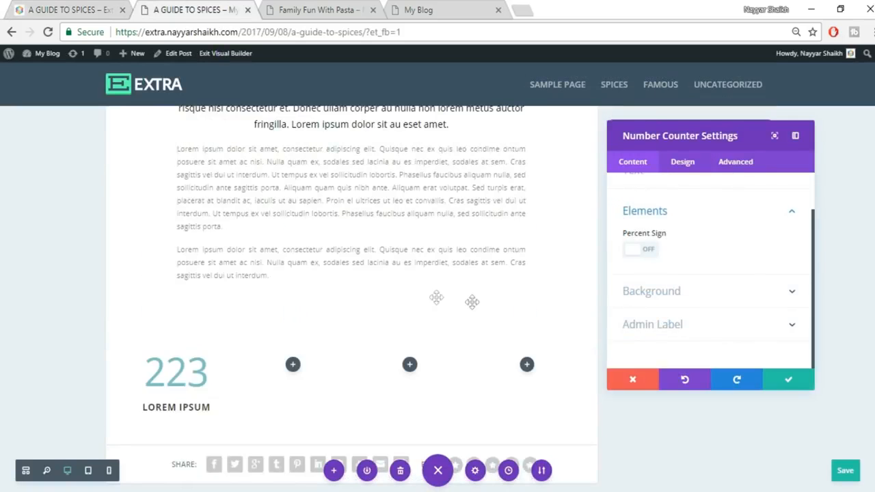
pyautogui.click(785, 385)
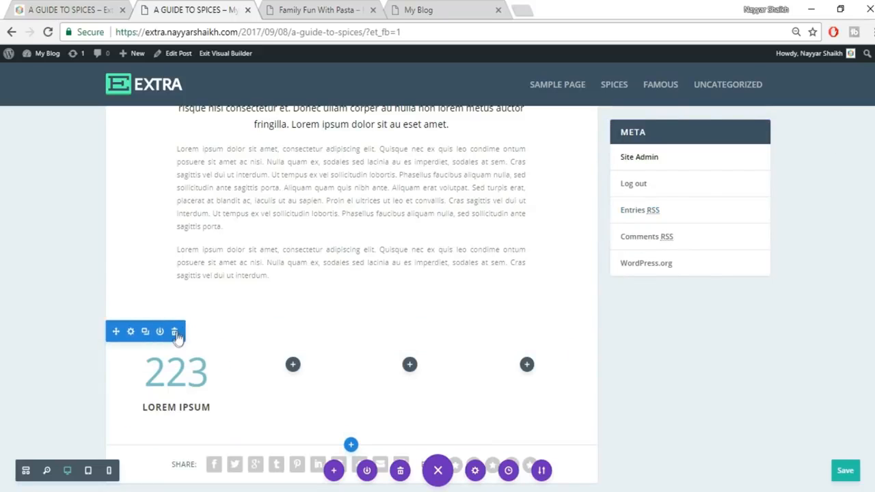
# - Delete the old counter row and add a four-column row with a Number Counter in column one
pyautogui.click(175, 332)
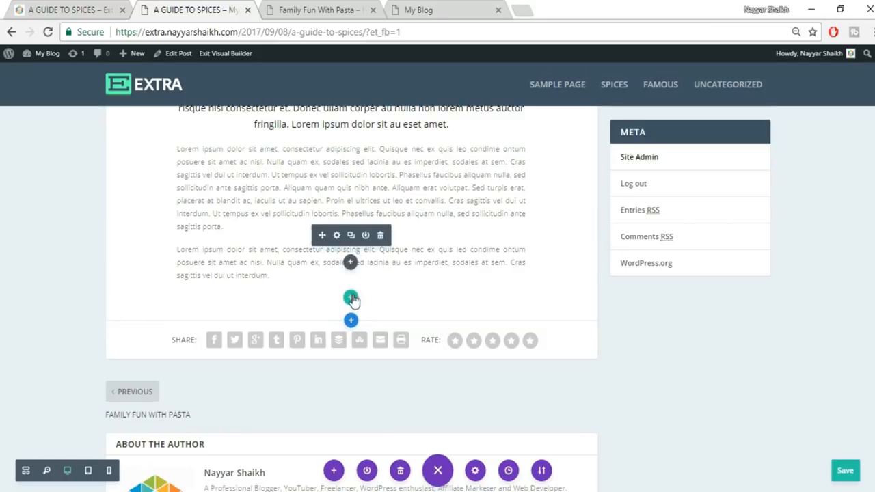
pyautogui.click(350, 299)
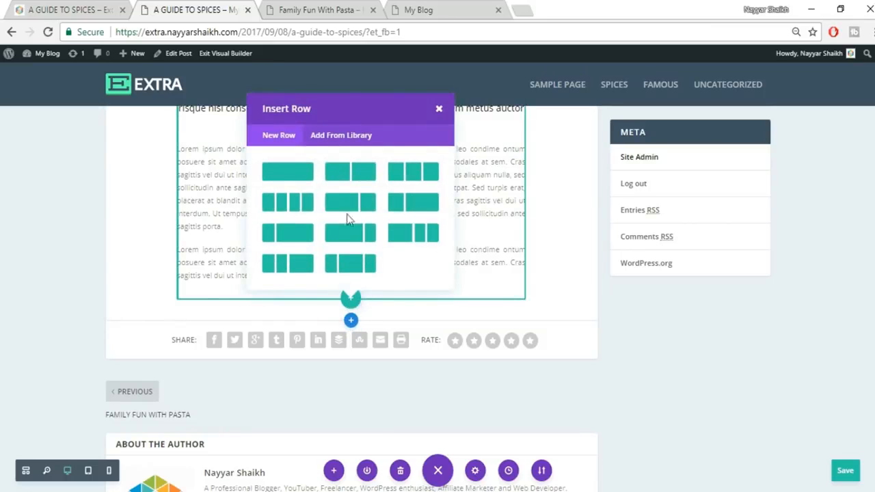
pyautogui.click(296, 203)
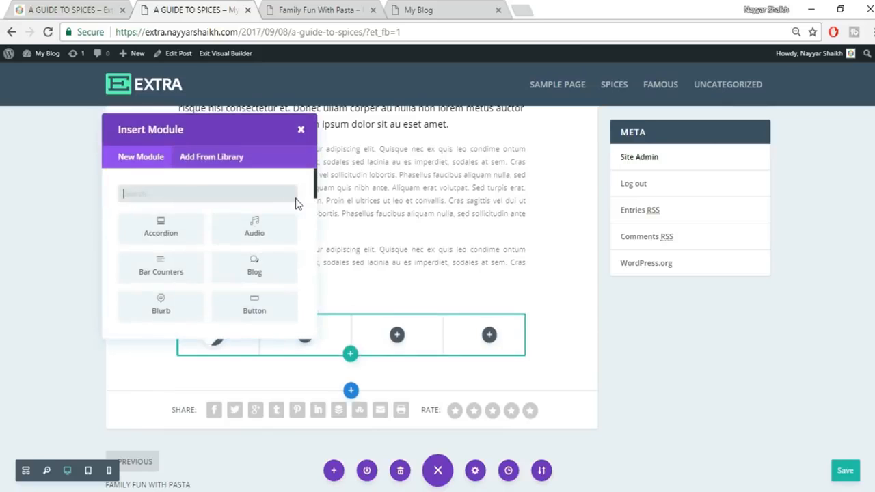
pyautogui.write('coun')
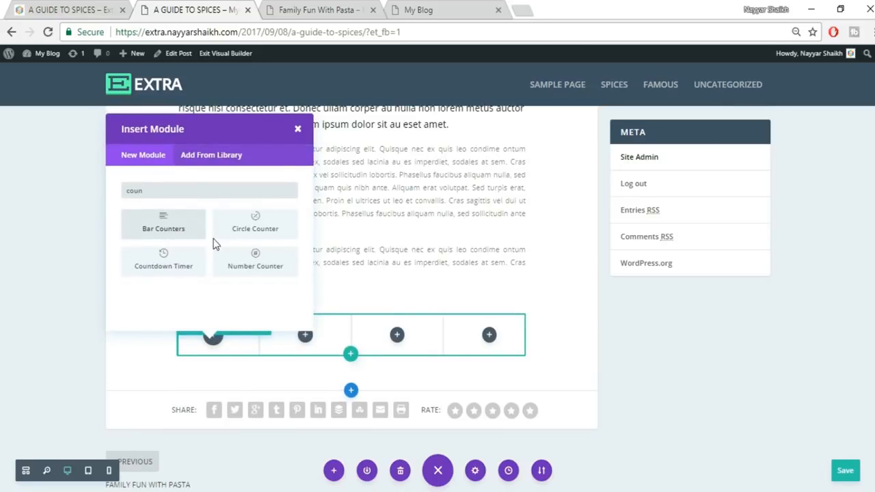
pyautogui.click(254, 263)
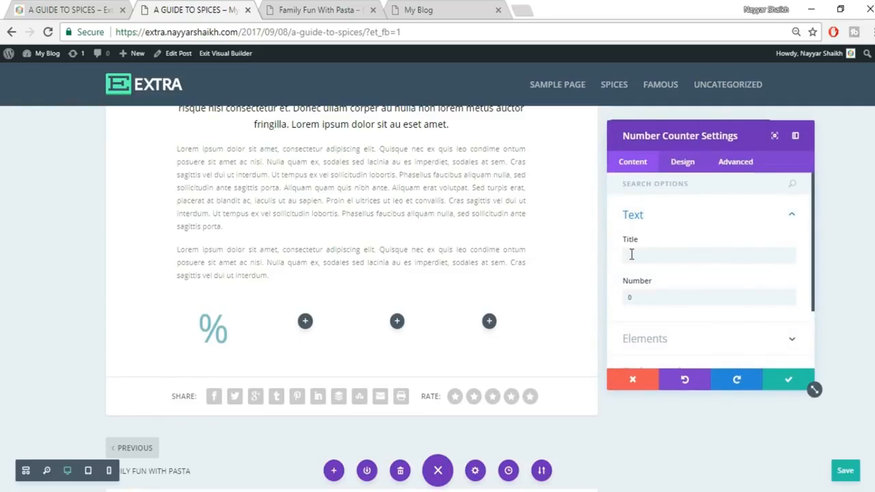
# - Give the new counter the title LOREM IPSUM, number 223, and no percent sign
pyautogui.click(629, 254)
pyautogui.hotkey('ctrl', 'v')
pyautogui.doubleClick(664, 298)
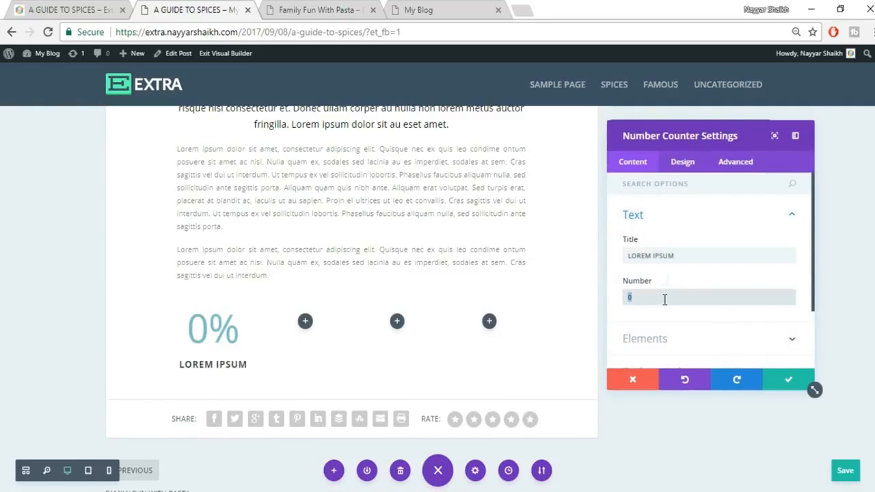
pyautogui.write('223')
pyautogui.scroll(-2, 665, 274)
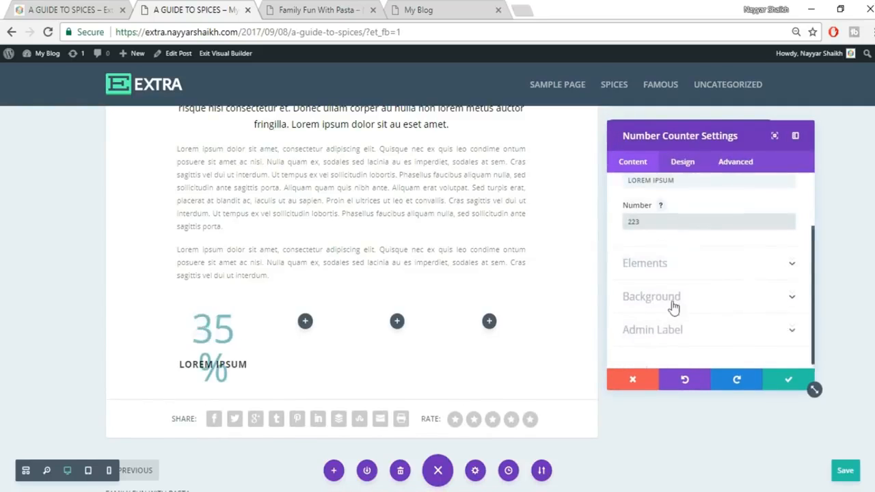
pyautogui.click(688, 256)
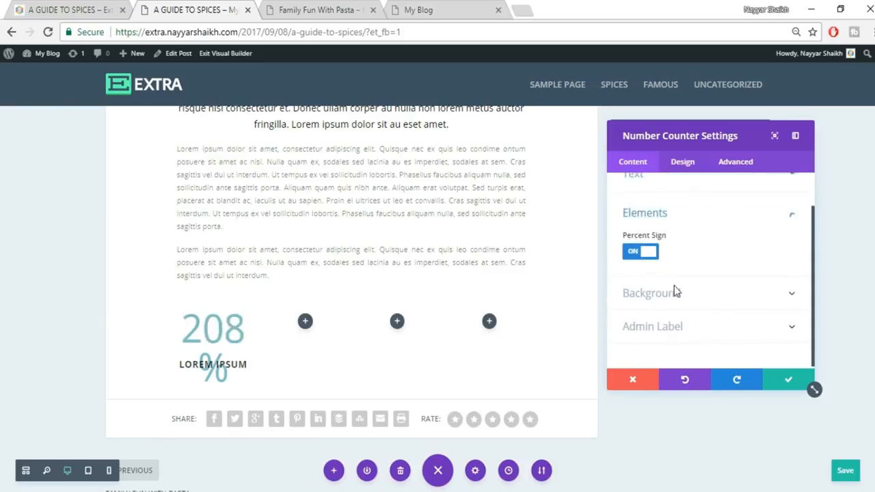
pyautogui.click(638, 253)
pyautogui.click(95, 8)
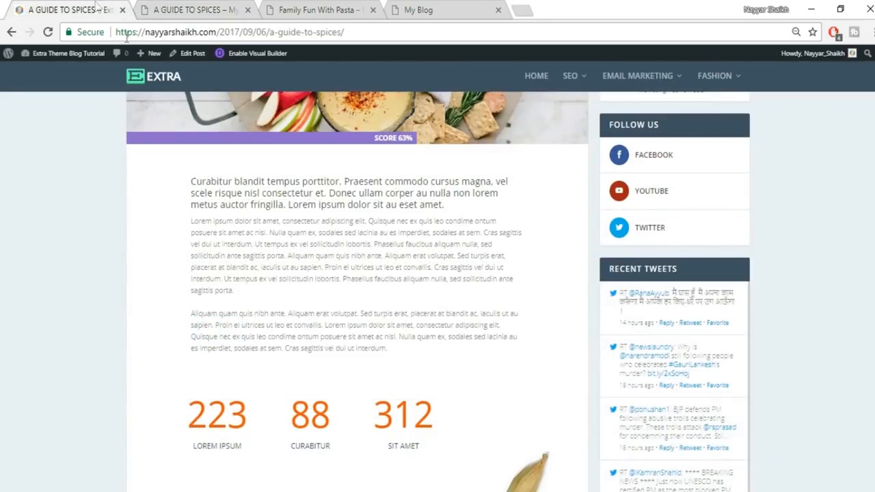
pyautogui.click(171, 8)
# - Try red, then black, for the LOREM IPSUM title colour, checking against the live post
pyautogui.click(682, 161)
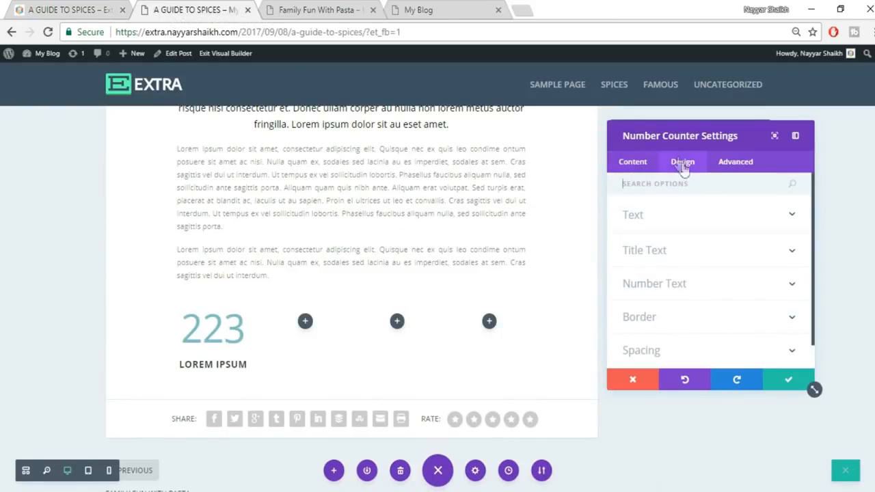
pyautogui.click(706, 225)
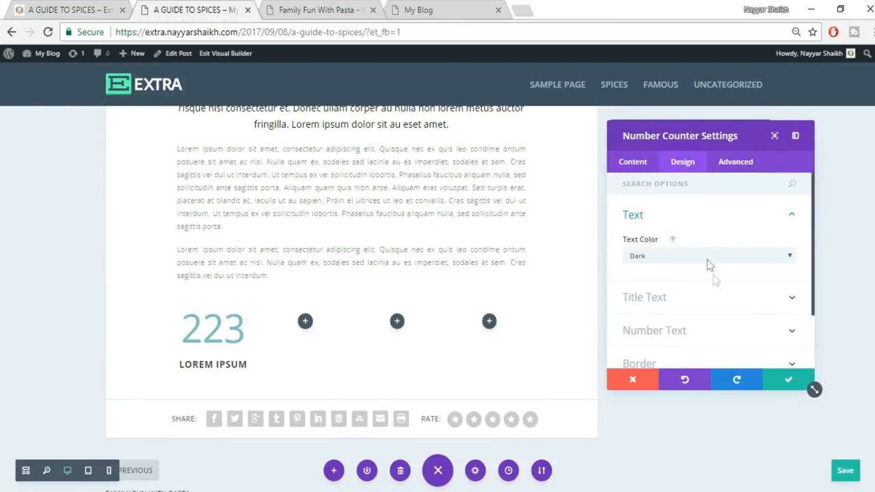
pyautogui.click(697, 296)
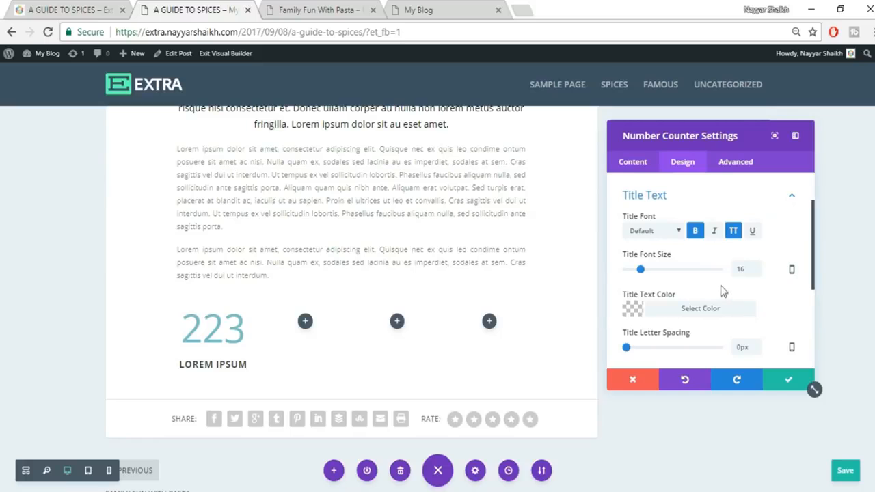
pyautogui.click(692, 309)
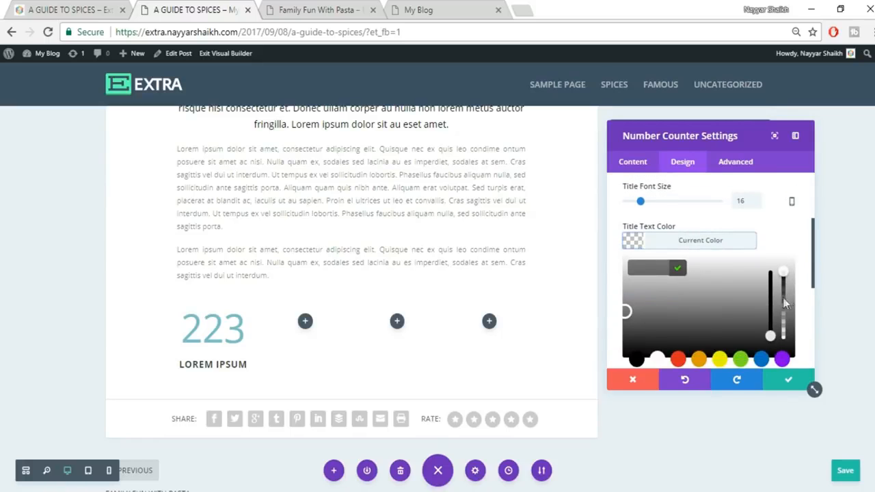
pyautogui.click(678, 359)
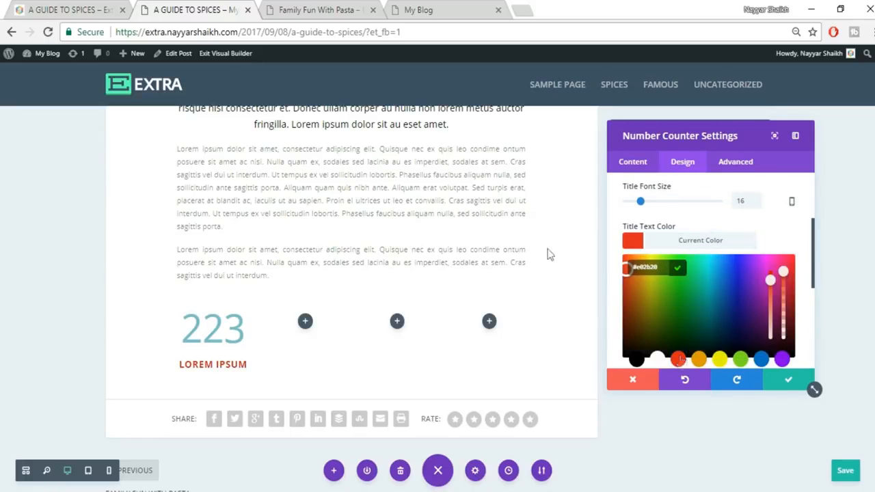
pyautogui.click(74, 7)
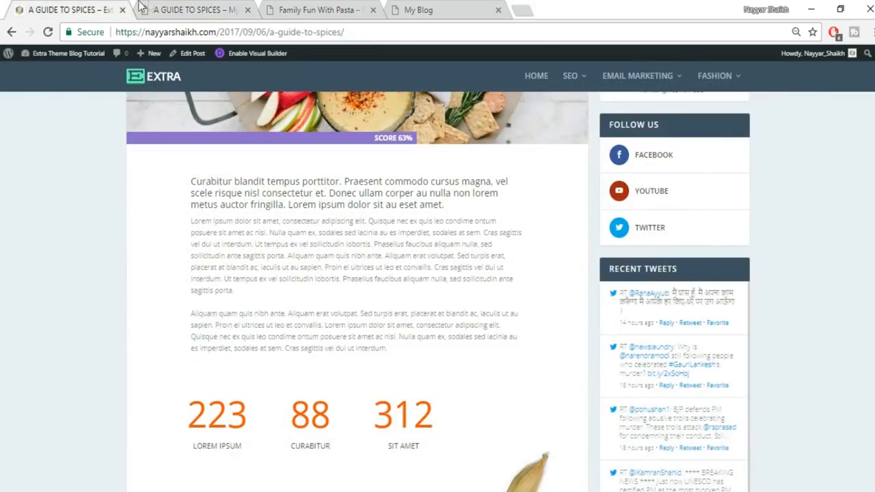
pyautogui.click(183, 8)
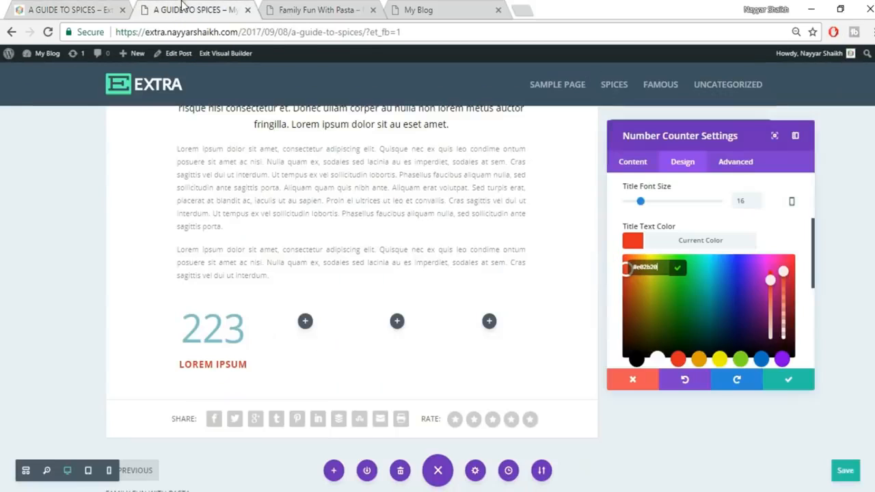
pyautogui.click(635, 360)
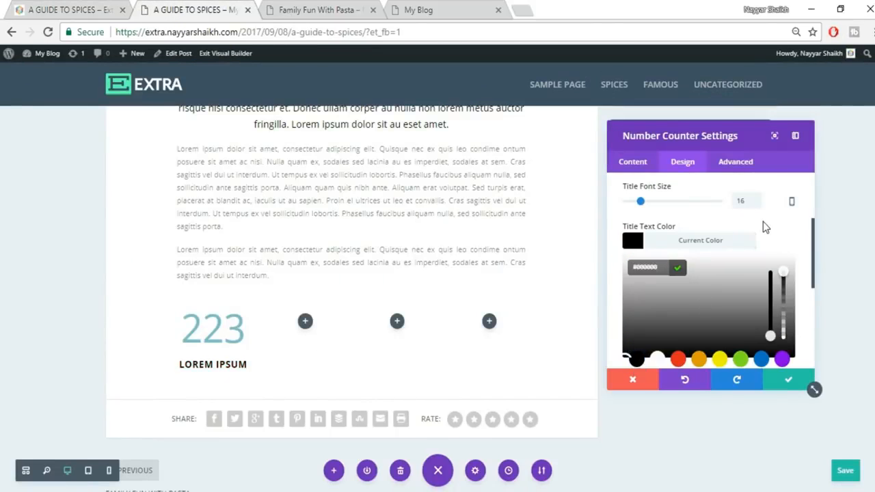
pyautogui.click(69, 8)
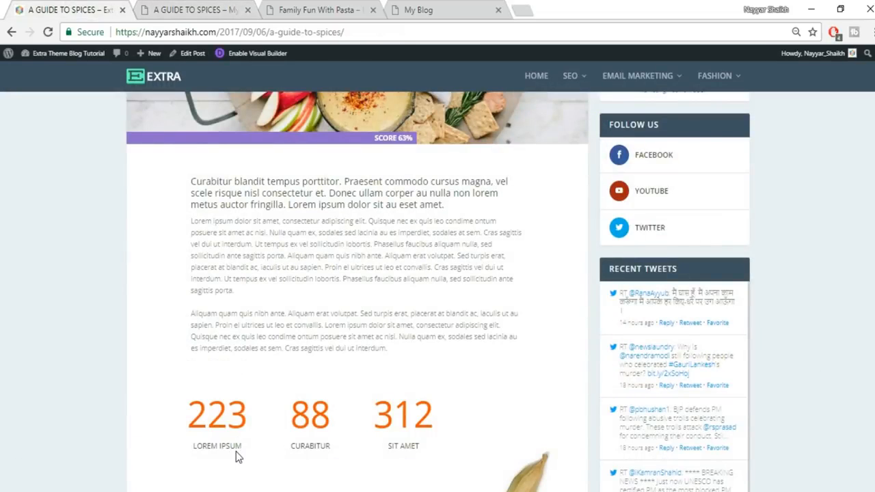
pyautogui.click(155, 8)
pyautogui.scroll(2, 741, 234)
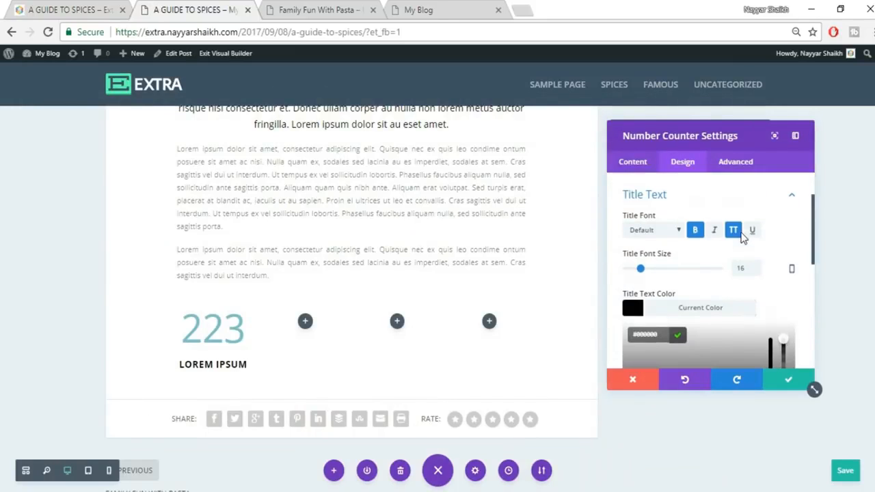
# - Set the title font to Abel and make its black colour partly transparent
pyautogui.click(660, 231)
pyautogui.click(660, 232)
pyautogui.click(661, 232)
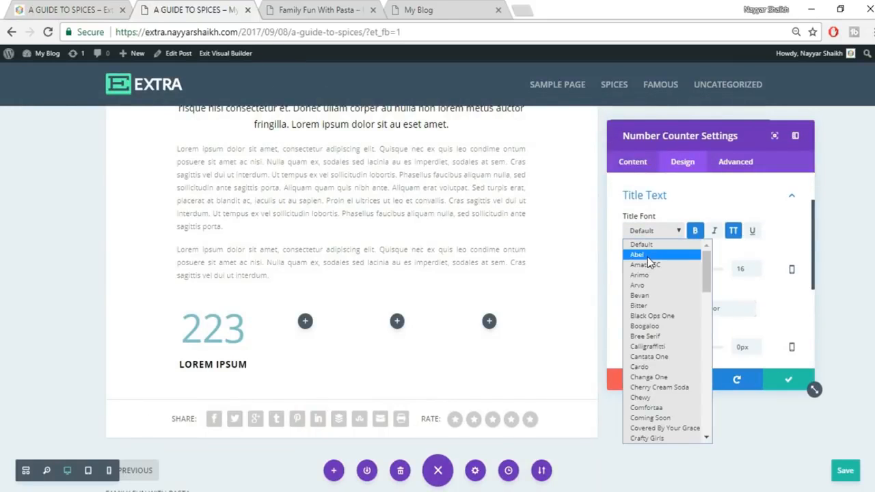
pyautogui.click(646, 256)
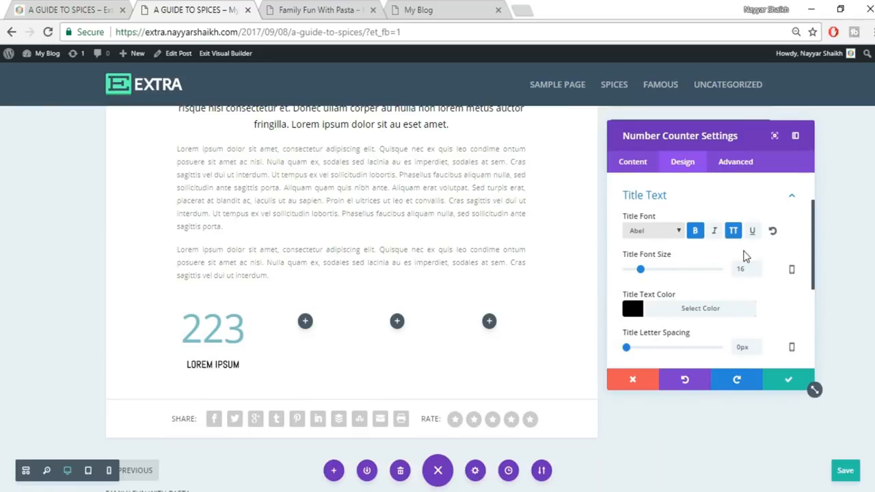
pyautogui.scroll(-1, 759, 279)
pyautogui.click(703, 241)
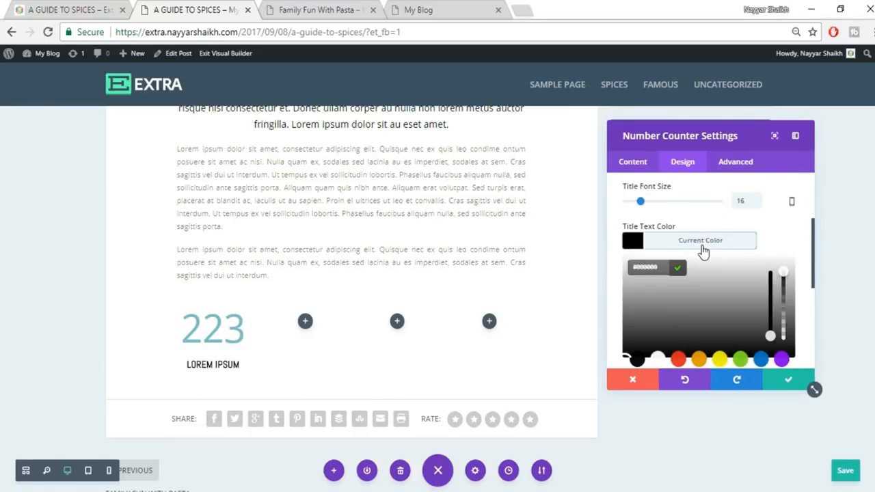
pyautogui.moveTo(782, 271); pyautogui.dragTo(786, 297)
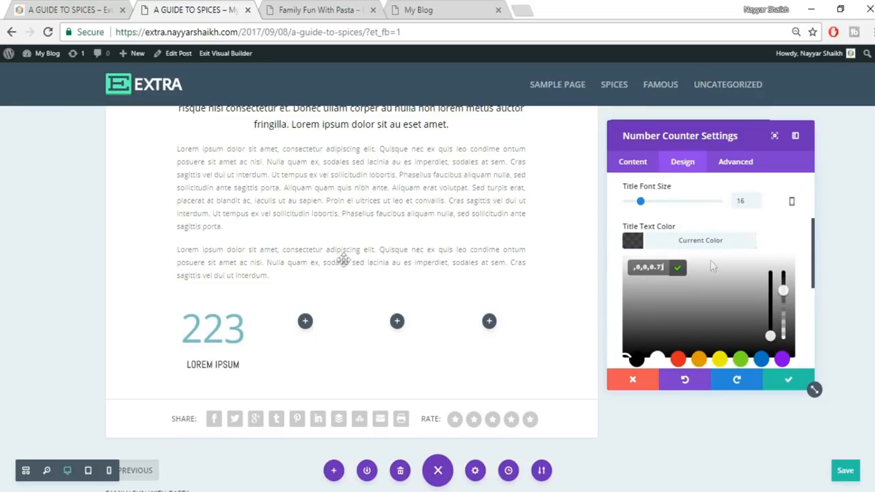
pyautogui.click(779, 229)
pyautogui.scroll(3, 780, 232)
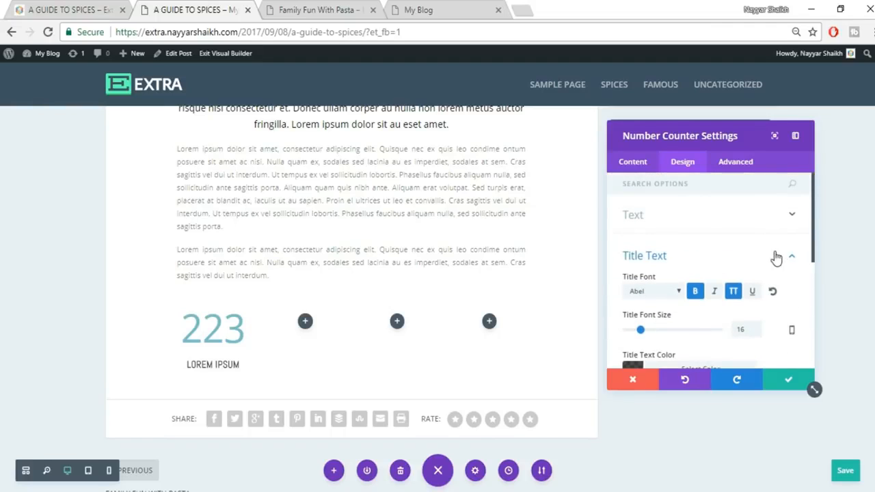
pyautogui.click(777, 256)
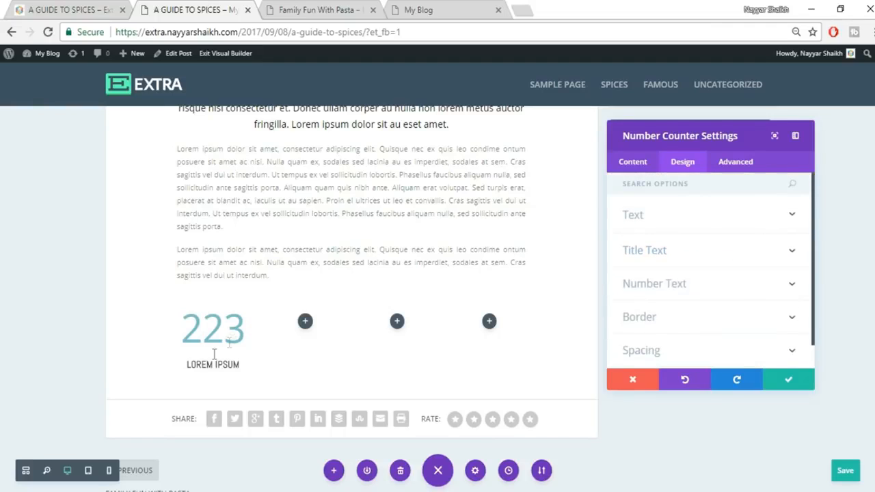
# - Set the counter number to 65px in semi-transparent red and apply the styles
pyautogui.click(687, 286)
pyautogui.scroll(-1, 755, 284)
pyautogui.scroll(3, 752, 294)
pyautogui.scroll(-1, 749, 308)
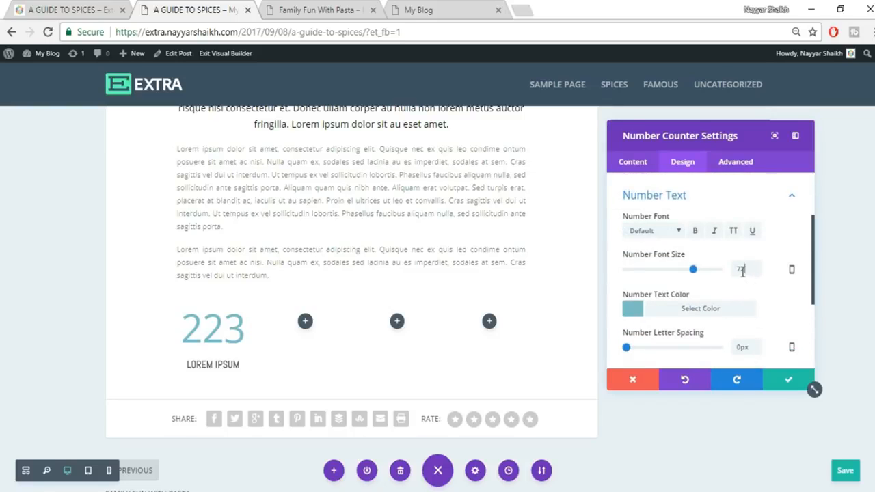
pyautogui.moveTo(747, 270); pyautogui.dragTo(728, 277)
pyautogui.write('65')
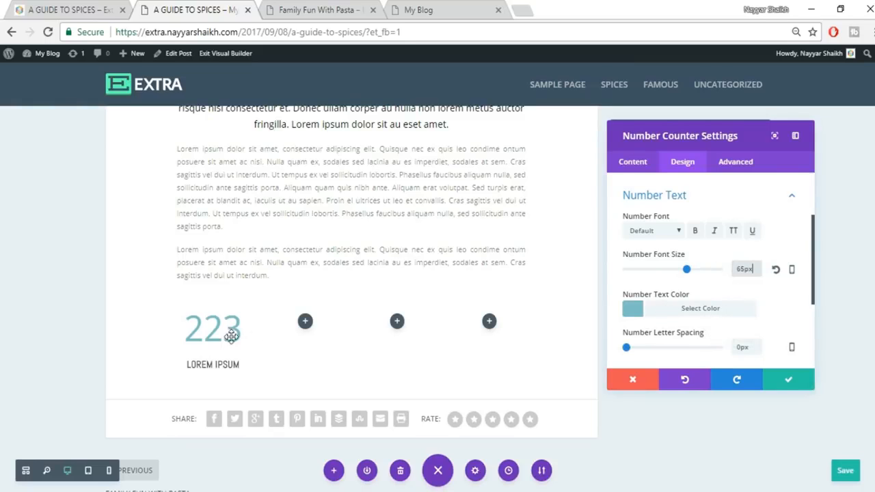
pyautogui.click(695, 309)
pyautogui.scroll(-1, 766, 291)
pyautogui.click(678, 359)
pyautogui.scroll(-1, 752, 287)
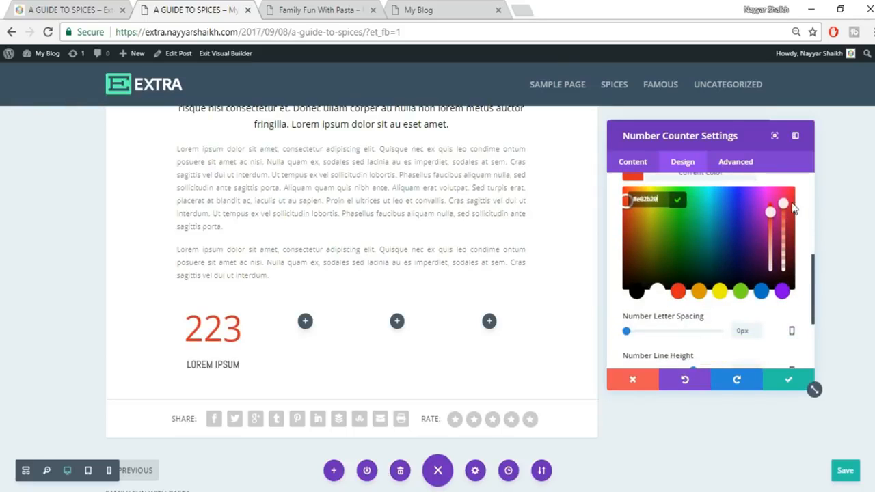
pyautogui.moveTo(784, 203); pyautogui.dragTo(783, 217)
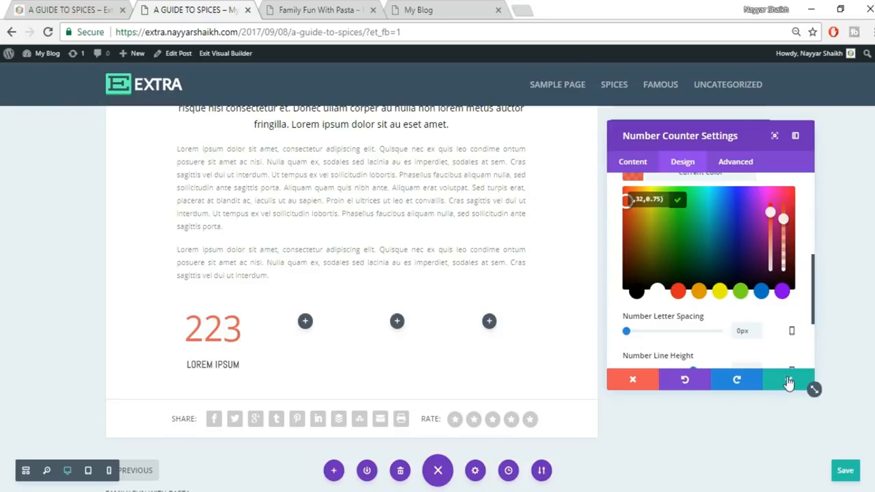
pyautogui.click(810, 385)
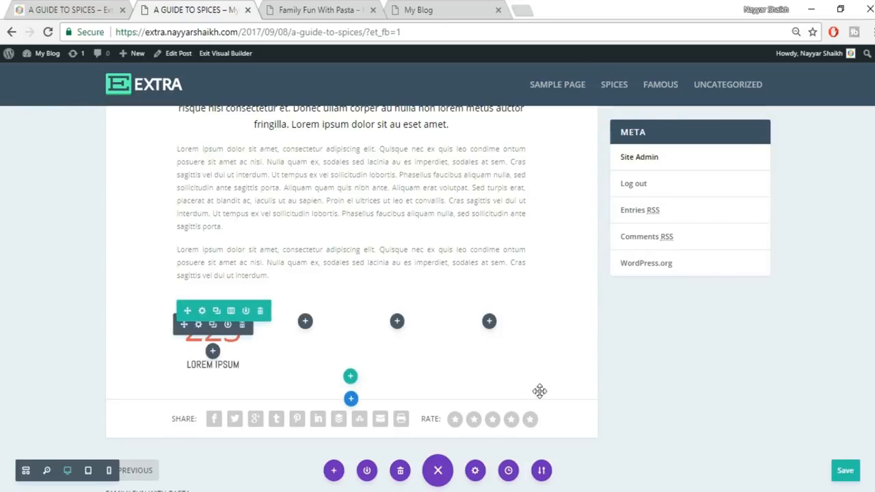
# - Duplicate the styled 223 counter and place the copies in columns two and three
pyautogui.moveTo(213, 331)
pyautogui.click(214, 326)
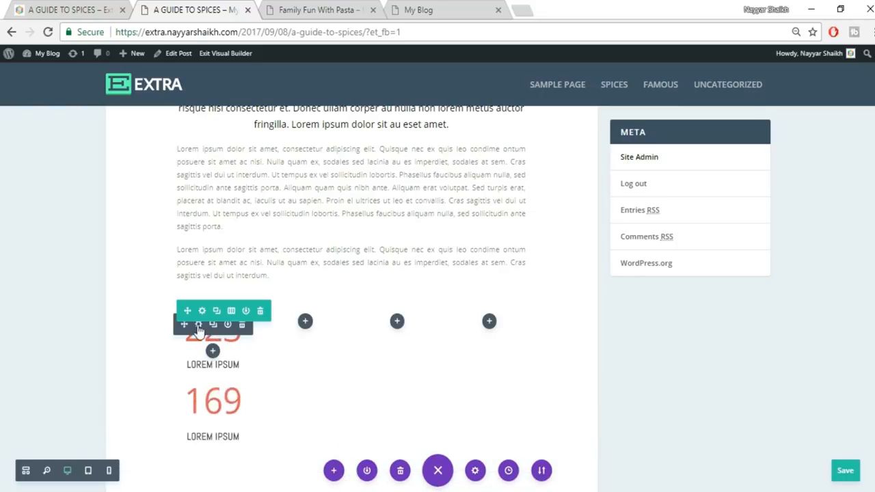
pyautogui.moveTo(189, 326); pyautogui.dragTo(318, 342)
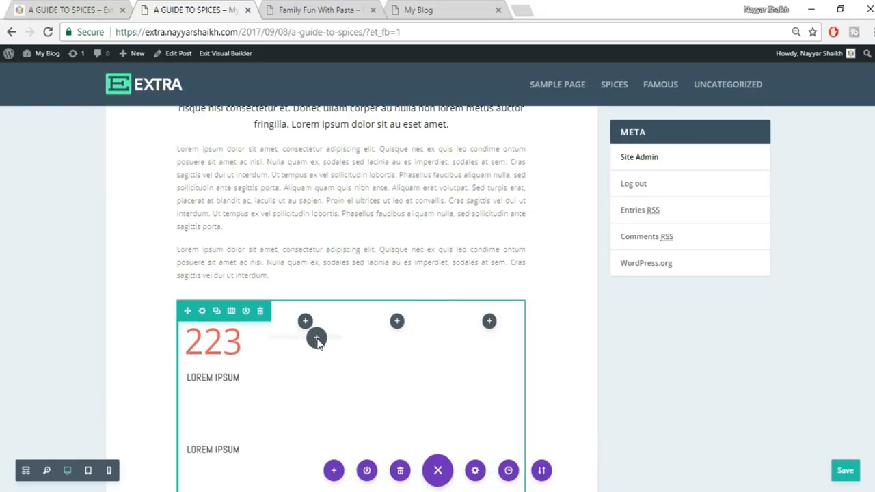
pyautogui.moveTo(198, 340); pyautogui.dragTo(437, 350)
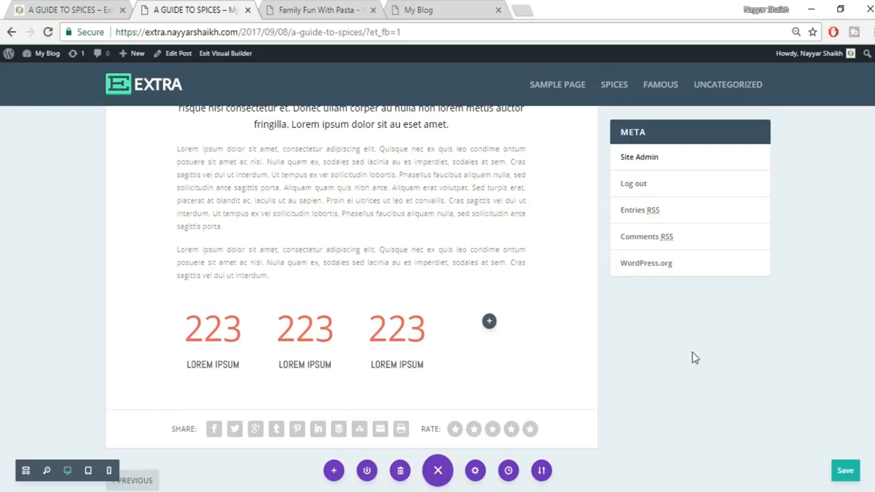
# - Retitle the middle counter CURABITUR, copied from the reference post
pyautogui.click(98, 8)
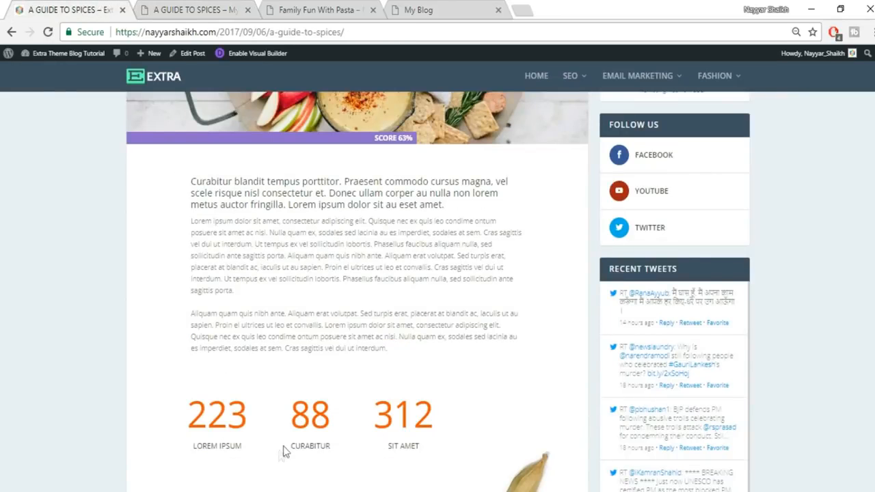
pyautogui.doubleClick(315, 445)
pyautogui.hotkey('ctrl', 'c')
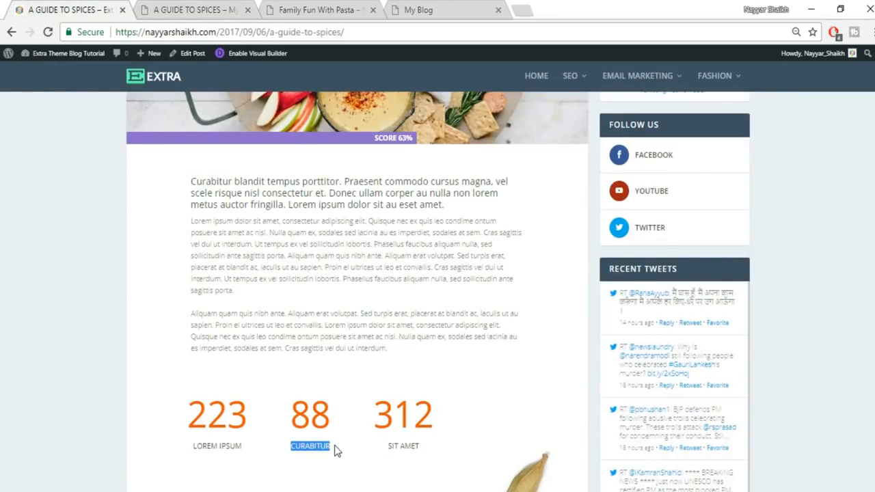
pyautogui.click(225, 9)
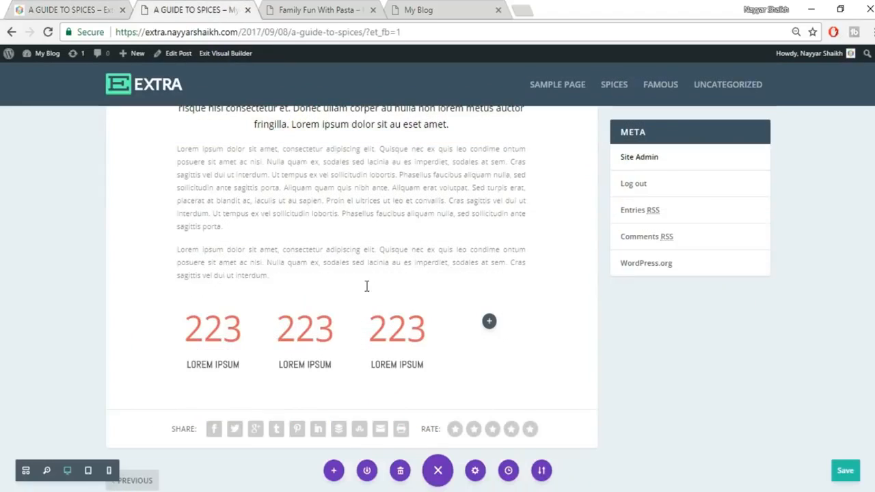
pyautogui.click(321, 366)
pyautogui.hotkey('ctrl', 'a')
pyautogui.hotkey('ctrl', 'v')
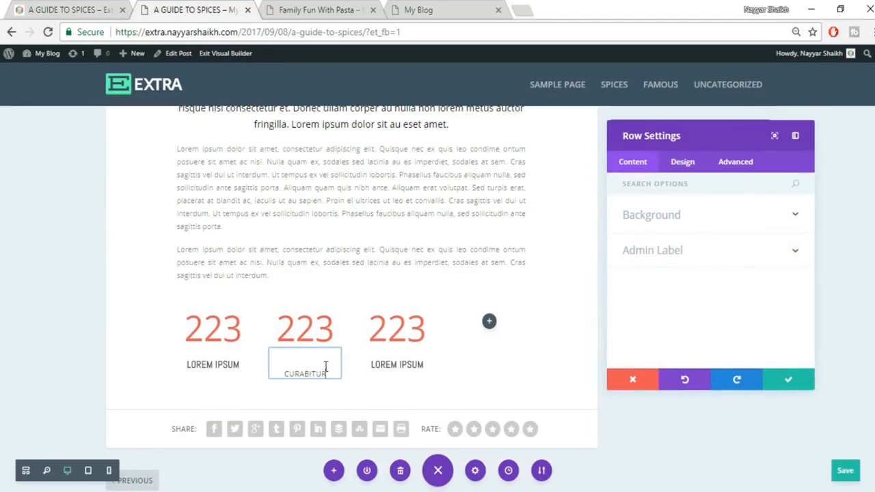
pyautogui.click(783, 385)
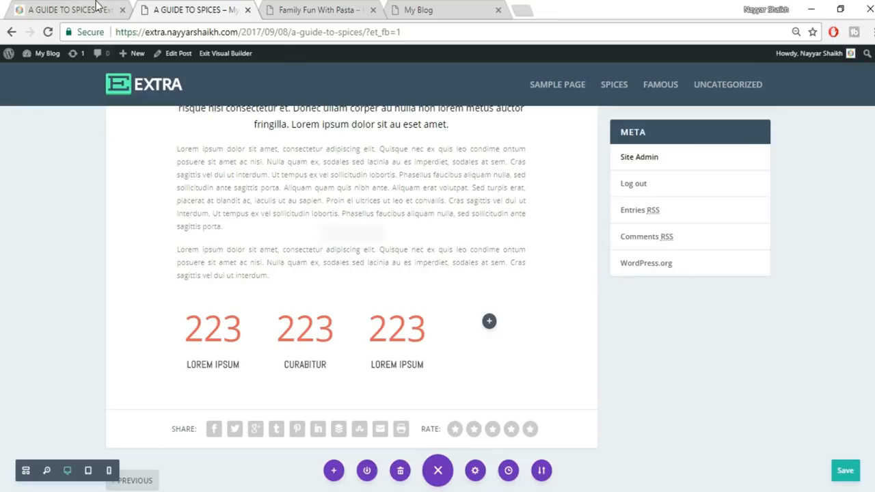
# - Retitle the third counter SIT AMET, copied from the reference post
pyautogui.click(97, 8)
pyautogui.moveTo(390, 449); pyautogui.dragTo(441, 456)
pyautogui.hotkey('ctrl', 'c')
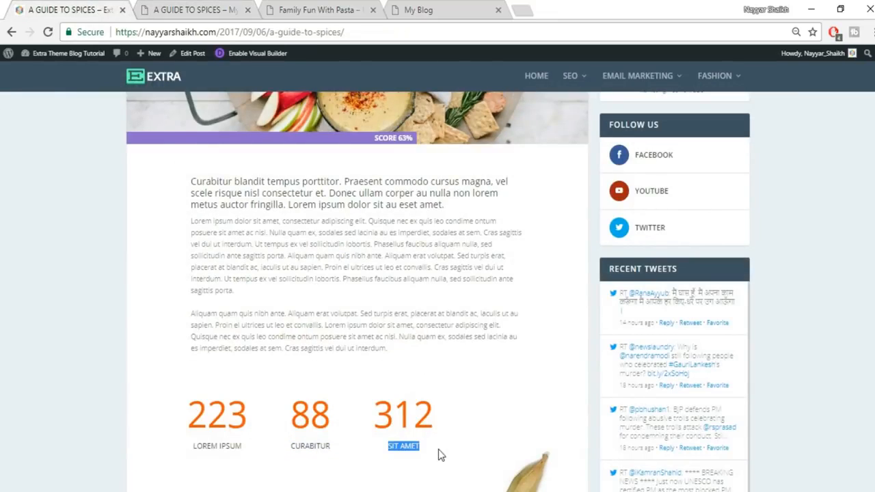
pyautogui.click(249, 7)
pyautogui.click(420, 367)
pyautogui.moveTo(372, 366); pyautogui.dragTo(370, 365)
pyautogui.hotkey('ctrl', 'v')
pyautogui.click(633, 386)
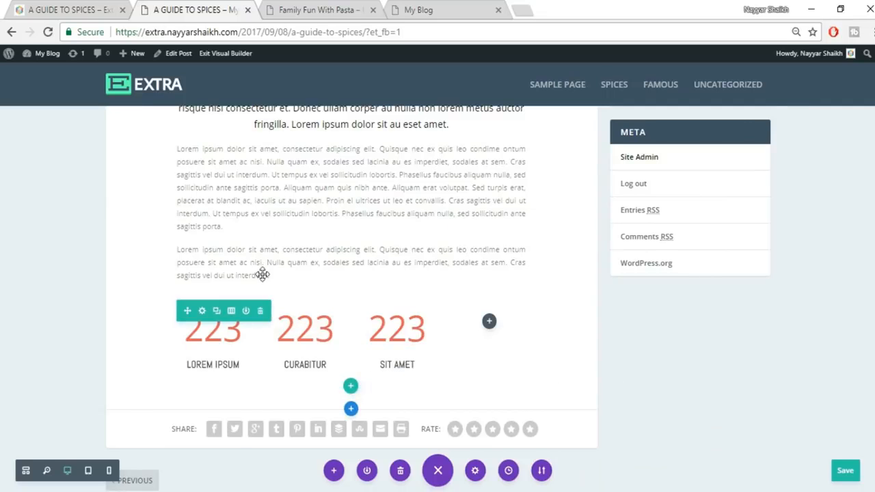
pyautogui.click(58, 6)
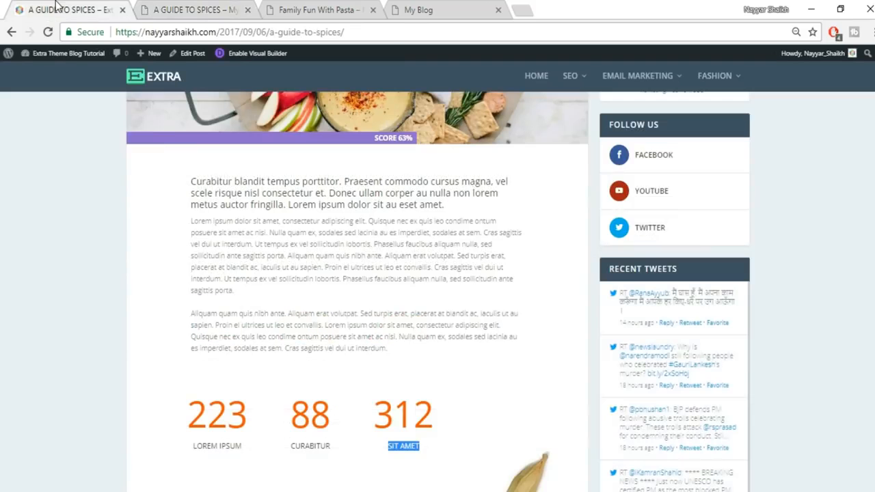
pyautogui.click(219, 7)
pyautogui.click(291, 324)
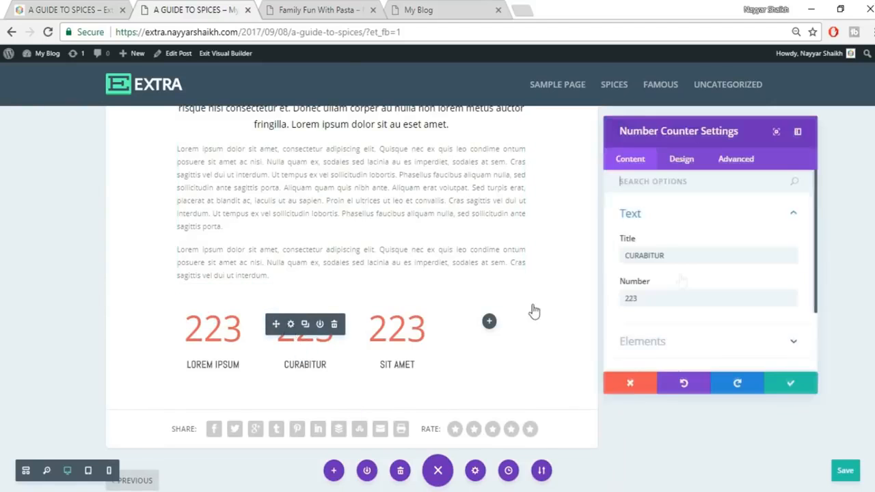
pyautogui.moveTo(677, 296); pyautogui.dragTo(627, 298)
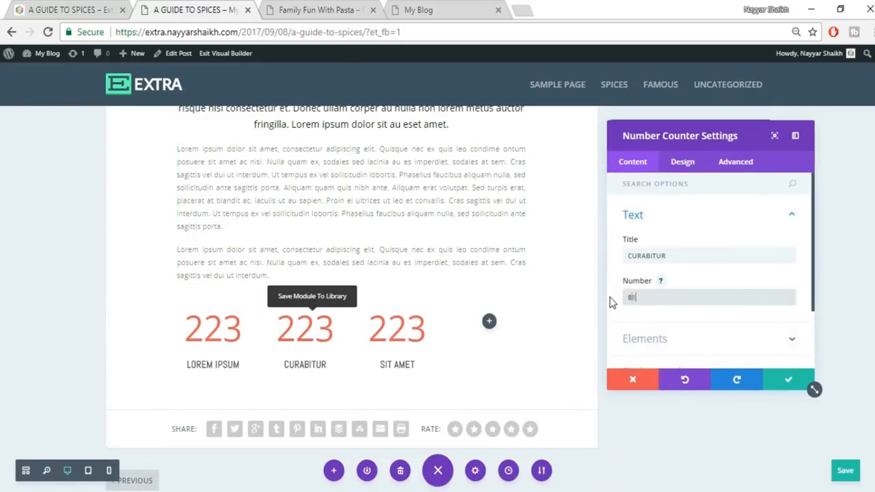
pyautogui.click(785, 381)
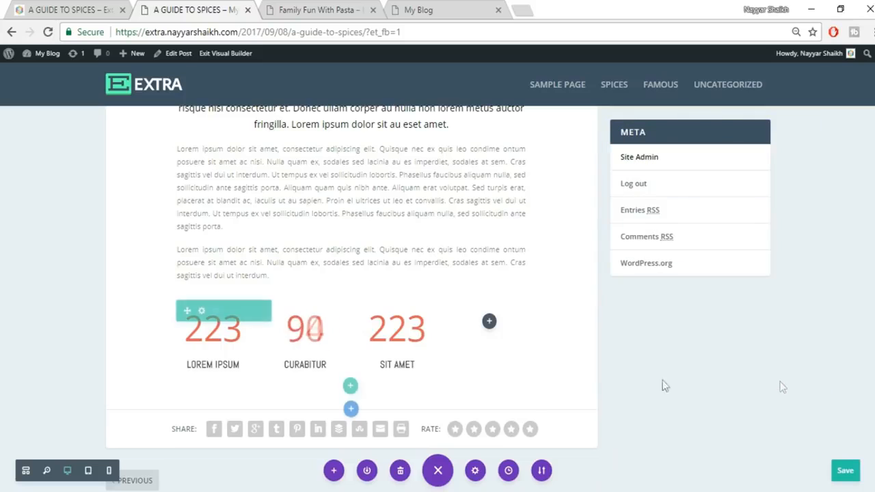
pyautogui.click(382, 324)
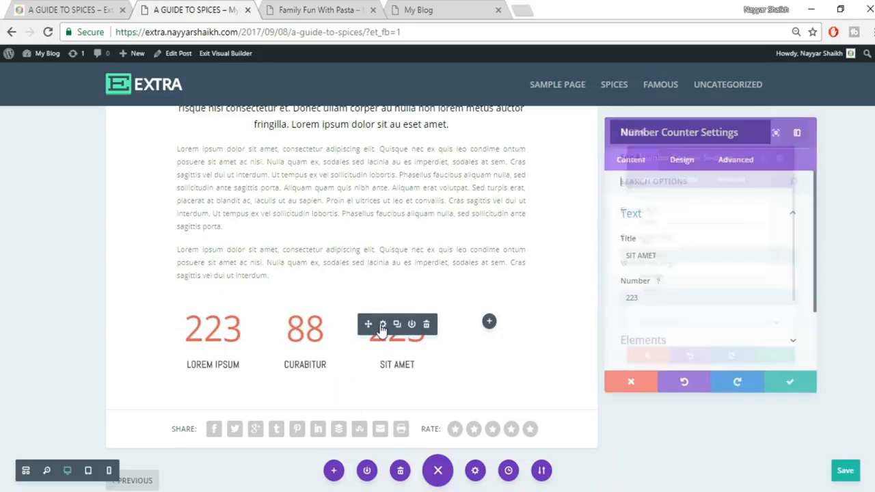
pyautogui.moveTo(674, 297); pyautogui.dragTo(577, 296)
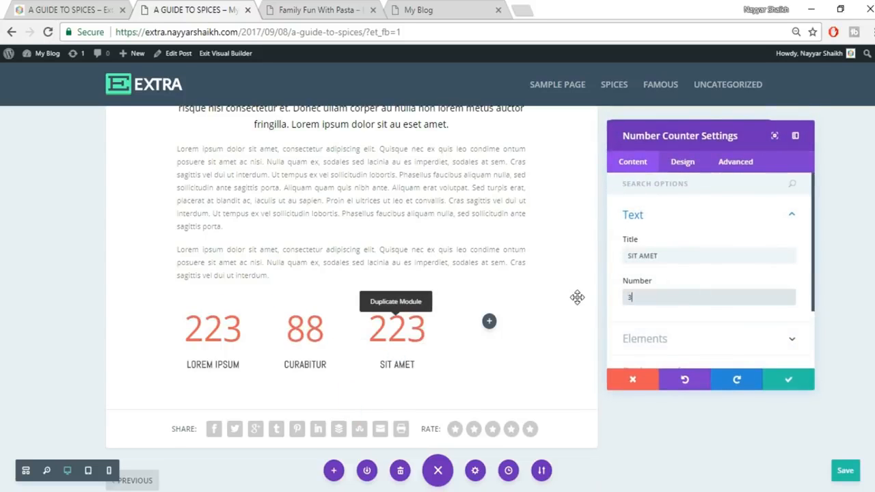
pyautogui.click(784, 378)
pyautogui.click(65, 8)
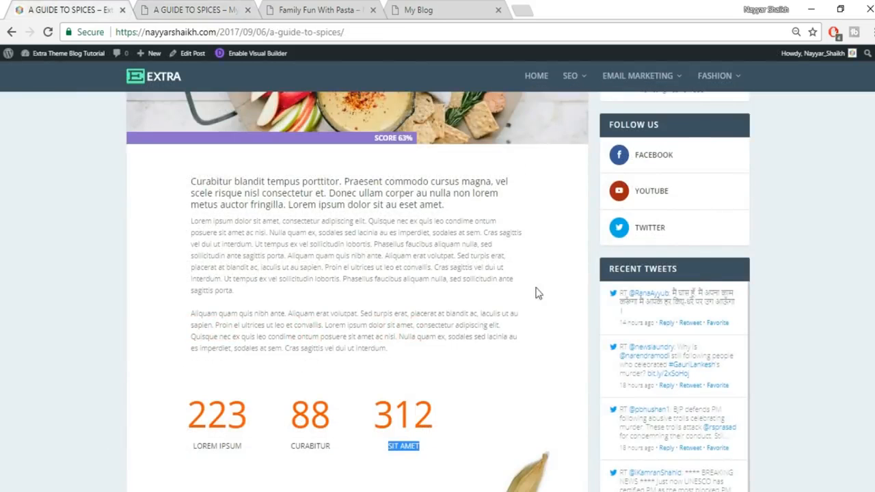
pyautogui.scroll(-6, 534, 322)
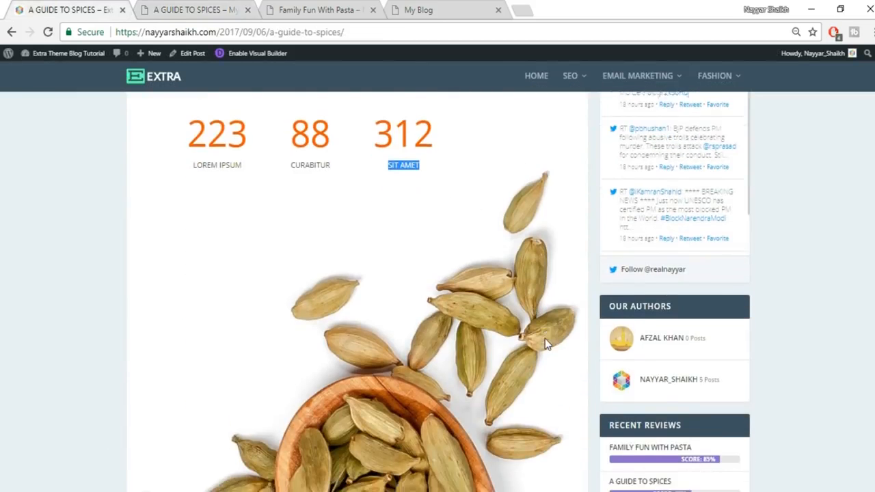
pyautogui.scroll(-5, 527, 270)
pyautogui.scroll(4, 531, 289)
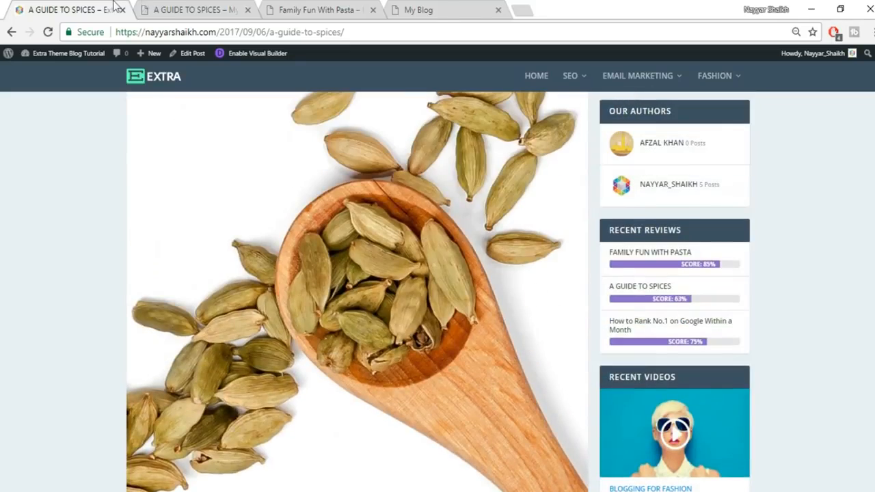
pyautogui.click(176, 8)
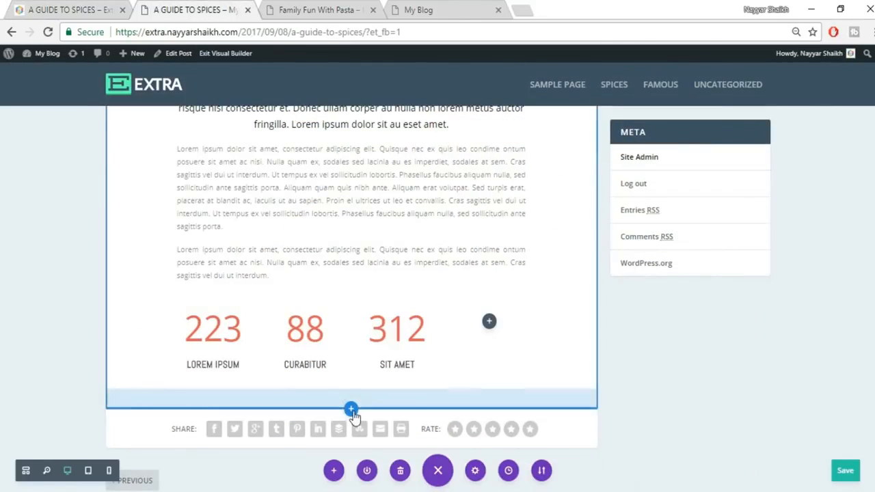
# - Add a full-width section below the counters containing a Fullwidth Image module
pyautogui.click(351, 411)
pyautogui.click(402, 374)
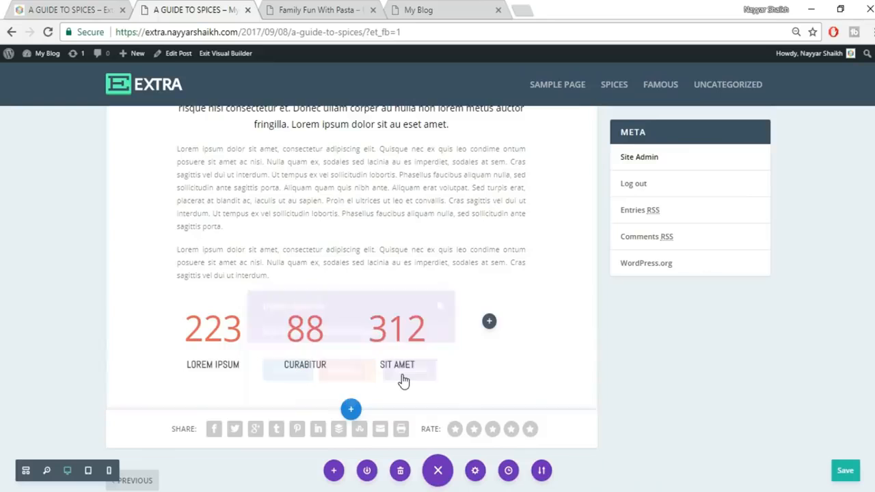
pyautogui.click(287, 360)
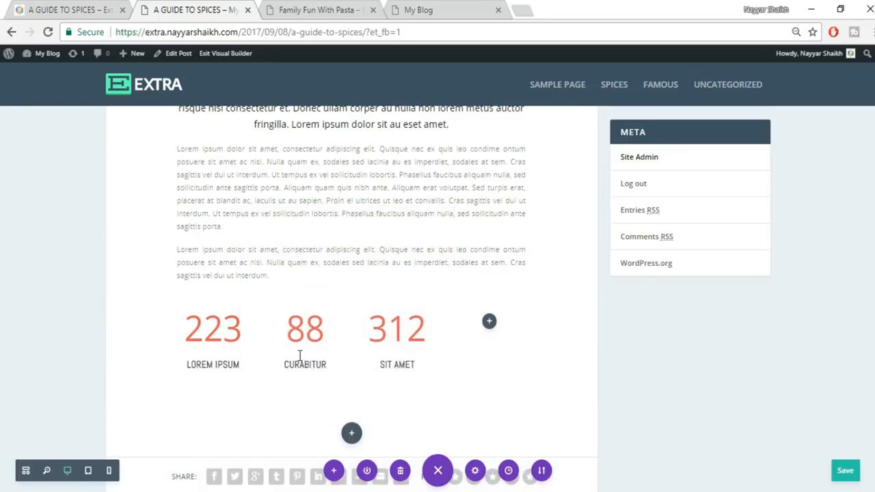
# - Upload the cardamom spoon photo 084.jpg as the module's image and save the settings
pyautogui.click(772, 256)
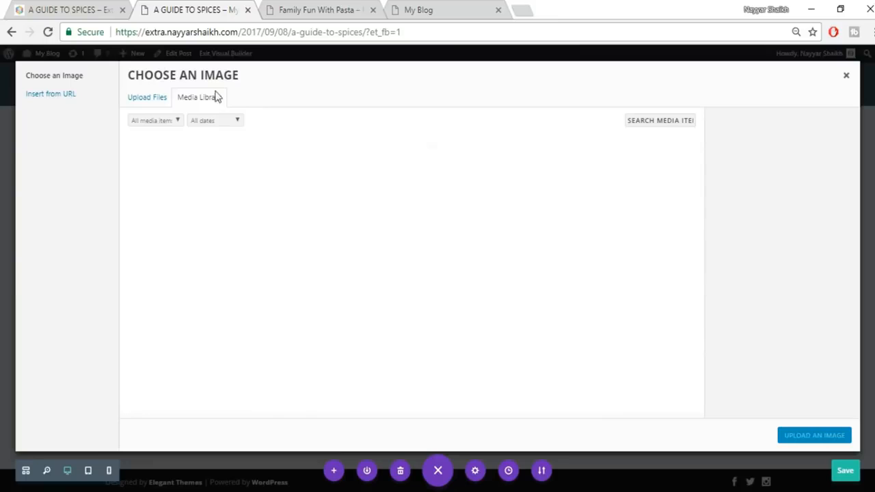
pyautogui.click(139, 98)
pyautogui.click(490, 268)
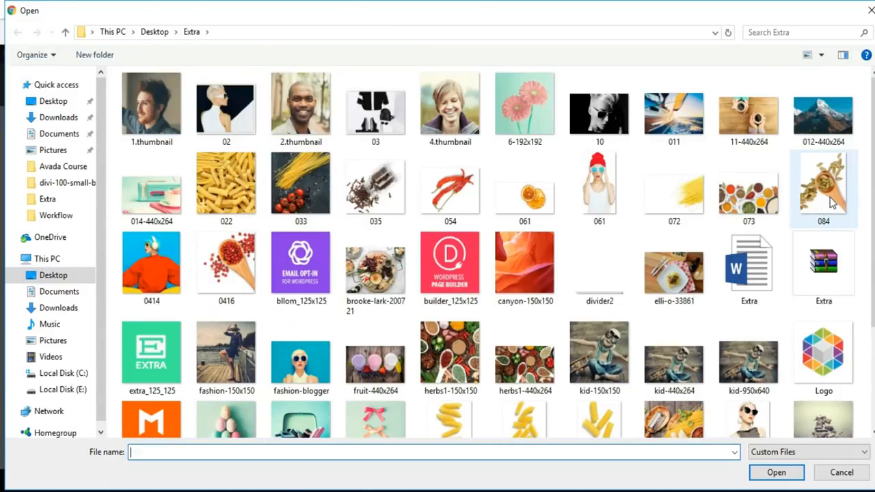
pyautogui.click(832, 203)
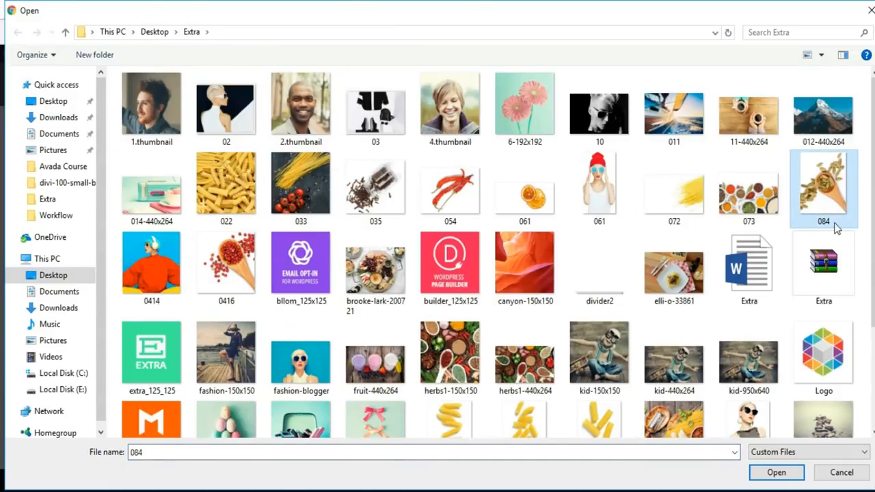
pyautogui.click(774, 472)
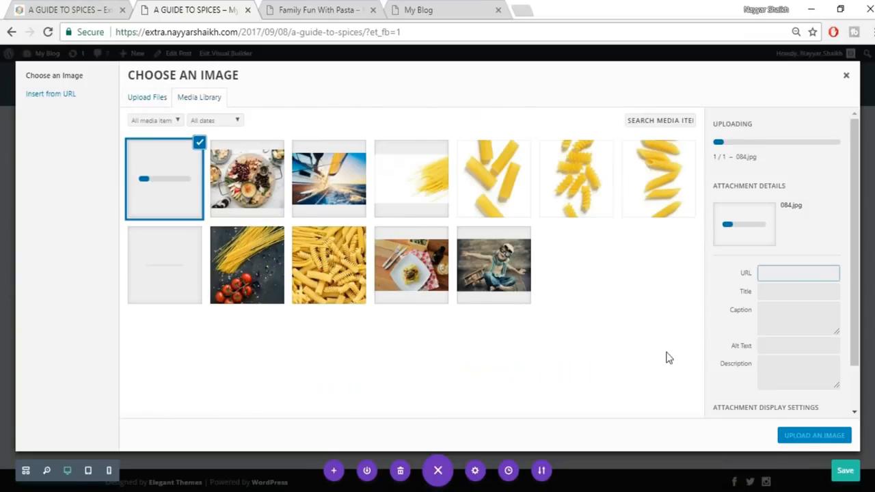
pyautogui.click(789, 435)
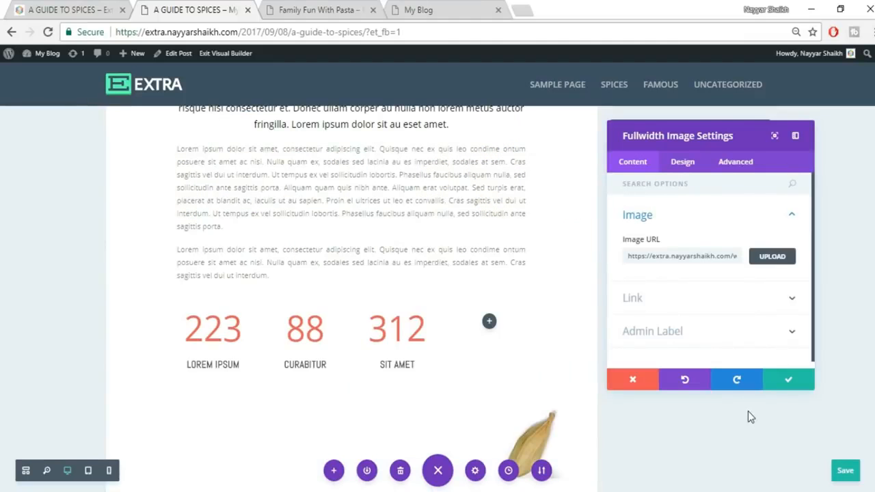
pyautogui.scroll(-3, 451, 317)
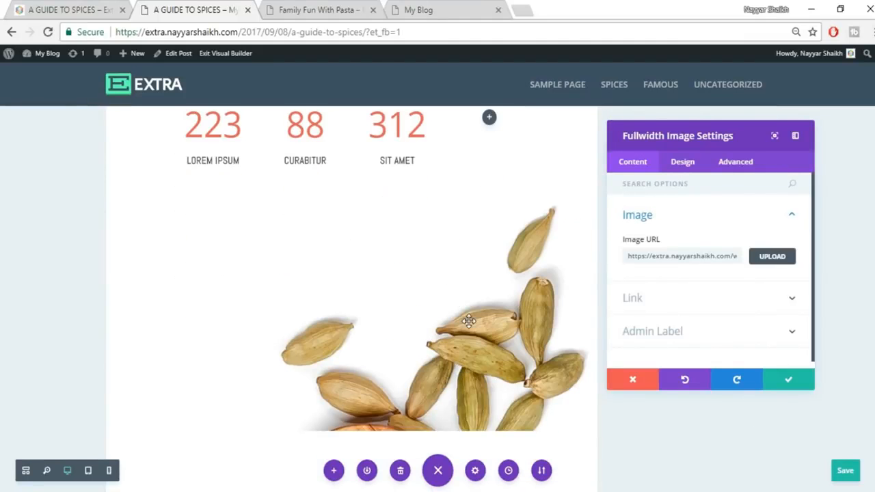
pyautogui.scroll(3, 468, 321)
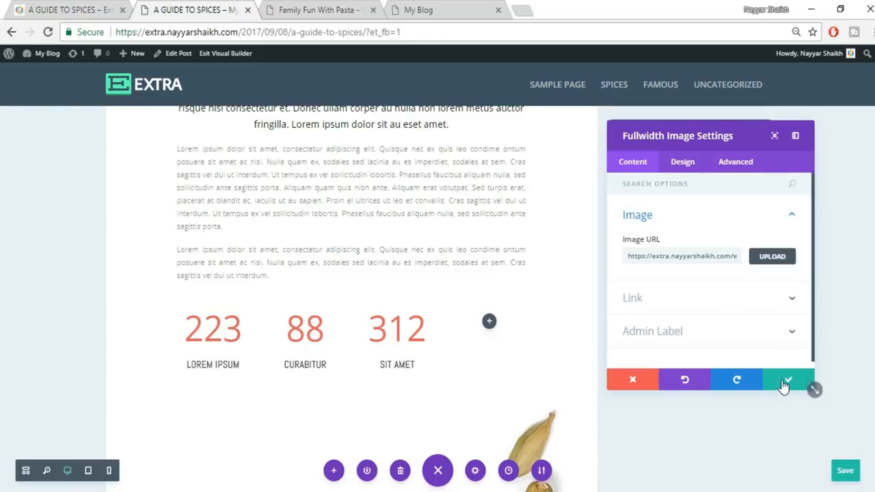
pyautogui.click(786, 382)
pyautogui.scroll(-7, 785, 386)
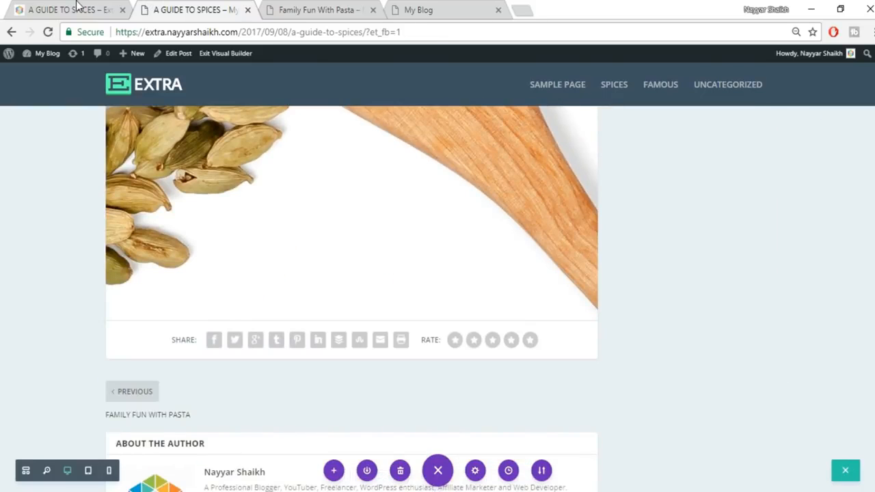
# - After checking the live post, add a regular section with a single-column row beneath the cardamom image
pyautogui.click(77, 8)
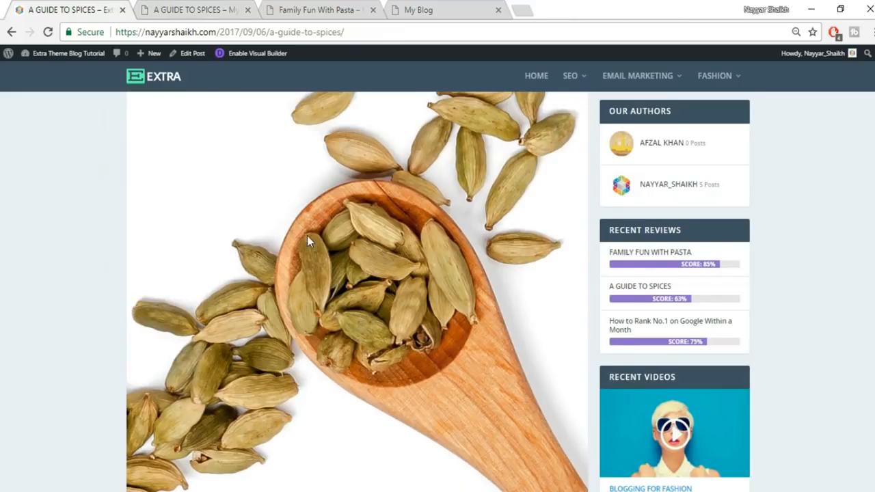
pyautogui.scroll(-5, 307, 235)
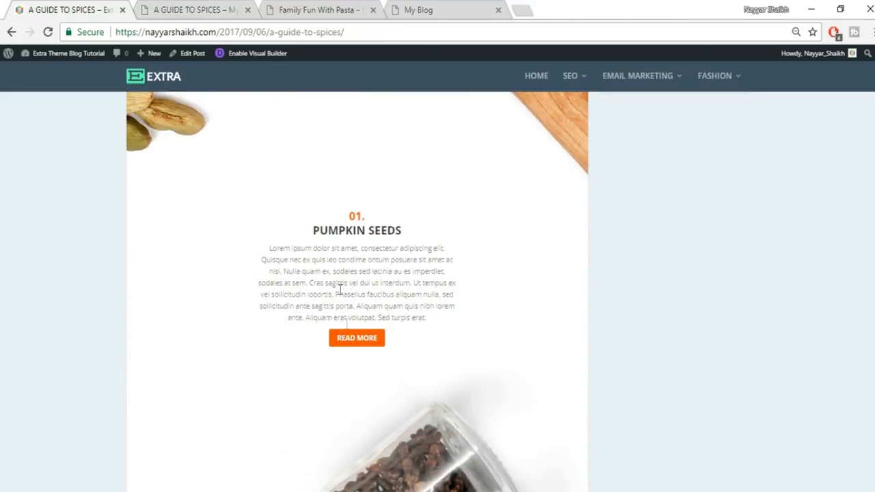
pyautogui.hotkey('ctrl', 'Tab')
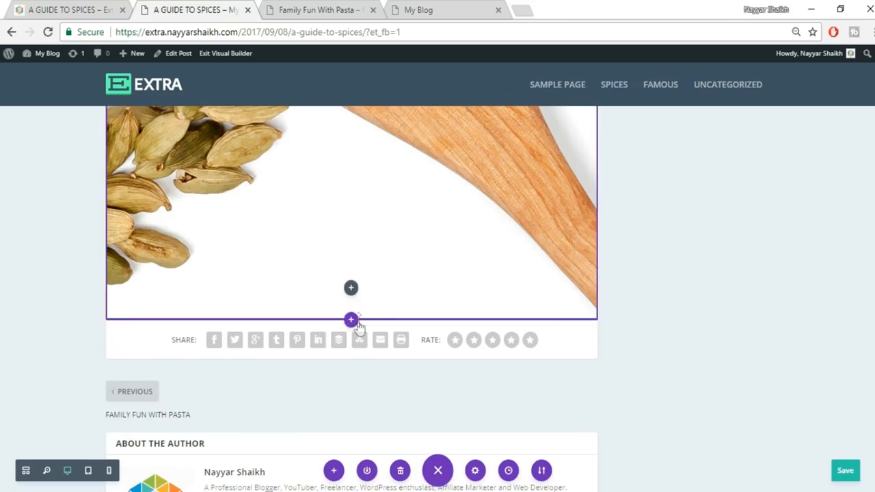
pyautogui.click(351, 322)
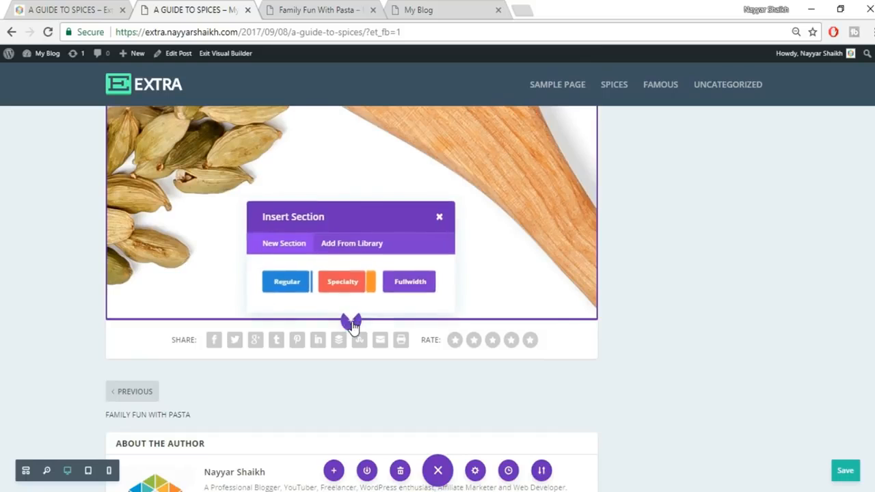
pyautogui.click(292, 290)
pyautogui.click(297, 231)
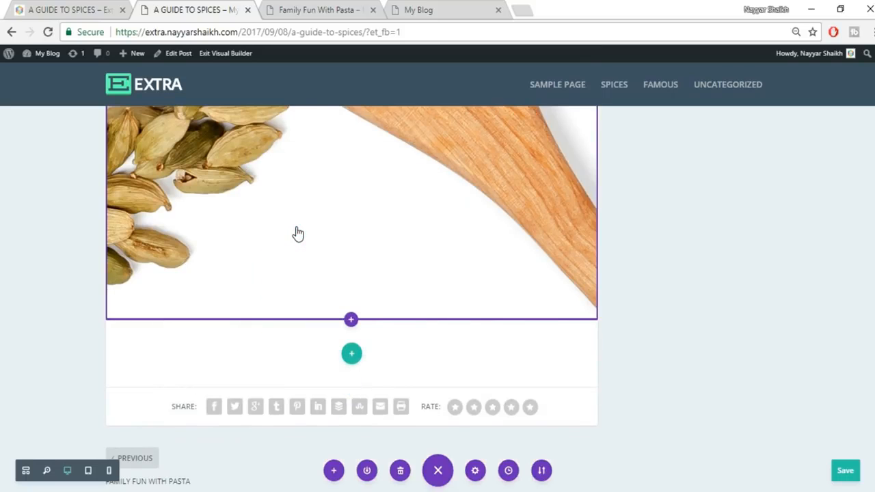
# - Add a Text module and paste in the 01. PUMPKIN SEEDS Lorem ipsum text from the live post
pyautogui.write('tex')
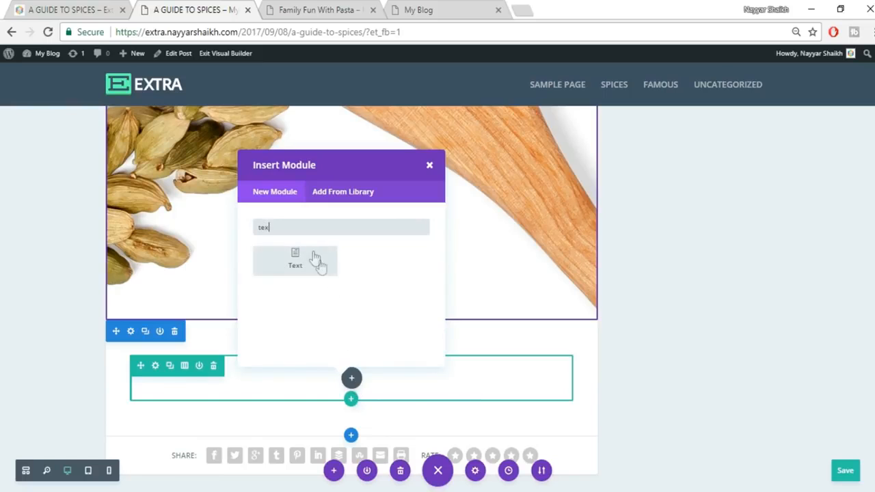
pyautogui.click(314, 258)
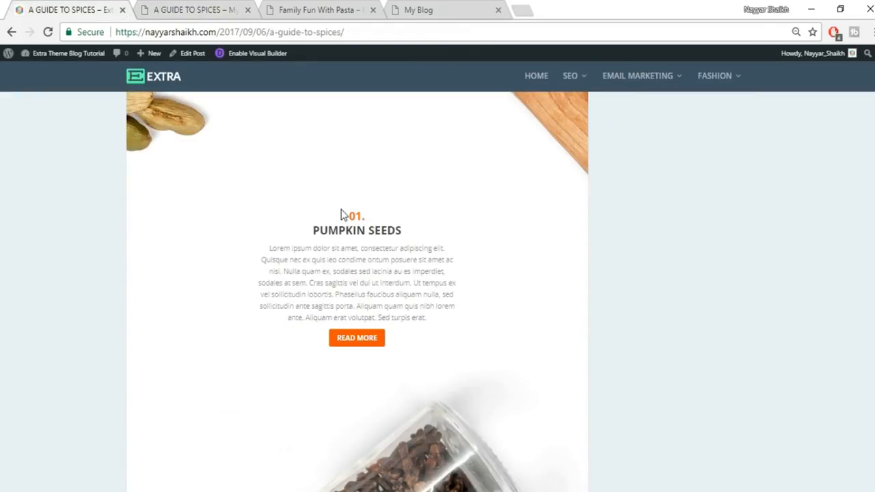
pyautogui.moveTo(340, 213); pyautogui.dragTo(438, 318)
pyautogui.click(239, 8)
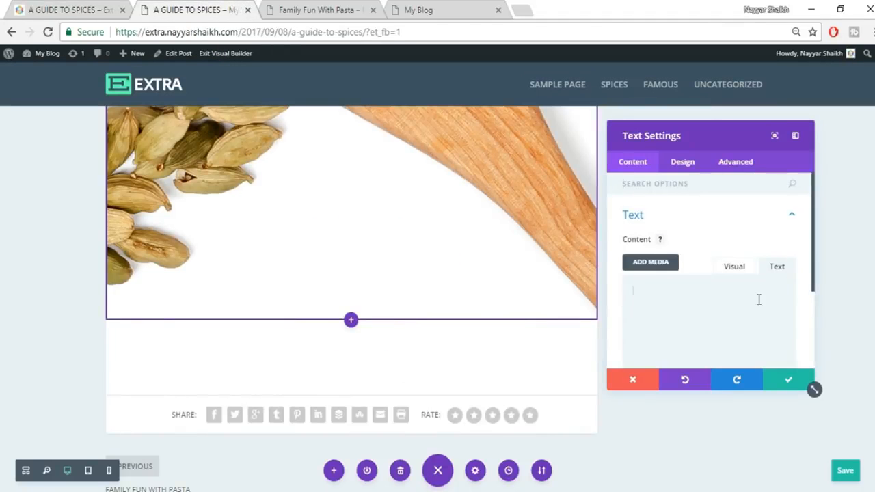
pyautogui.write('01. PUMPKIN SEEDS Lorem ipsum dolor sit amet, consectetur adipiscing elit. Quisque nec ex quis leo condime ontum posuere sit amet ac nisl. Nulla quam ex, sodales sed lacinia au es imperdiet, sodales at sem. Cras sagittis vel dui ut interdum. Ut tempus ex vel sollicitudin lobortis. Phasellus faucibus aliquam nulla, sed sollicitudin ante sagittis porta. Aliquam quam quis nibh lorem ante. Aliquam erat volutpat. Sed turpis erat.')
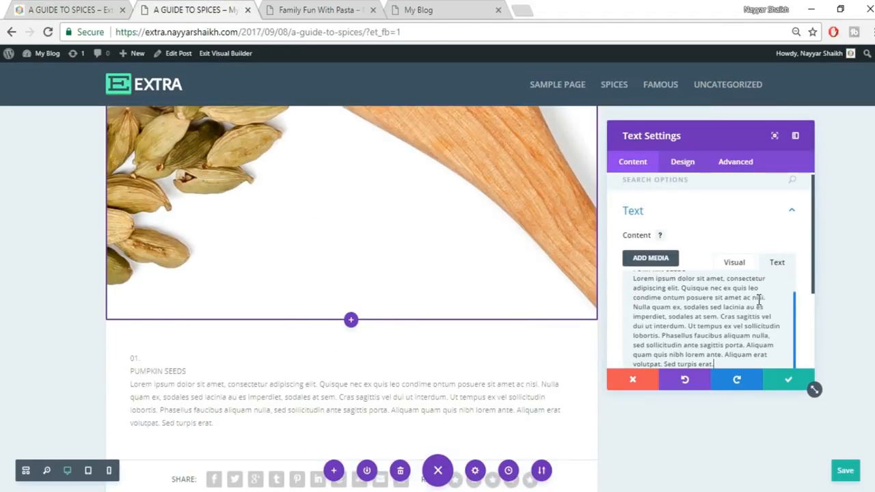
# - In Visual mode, put 01. and PUMPKIN SEEDS on their own lines with blank lines after each
pyautogui.click(738, 270)
pyautogui.scroll(-1, 729, 324)
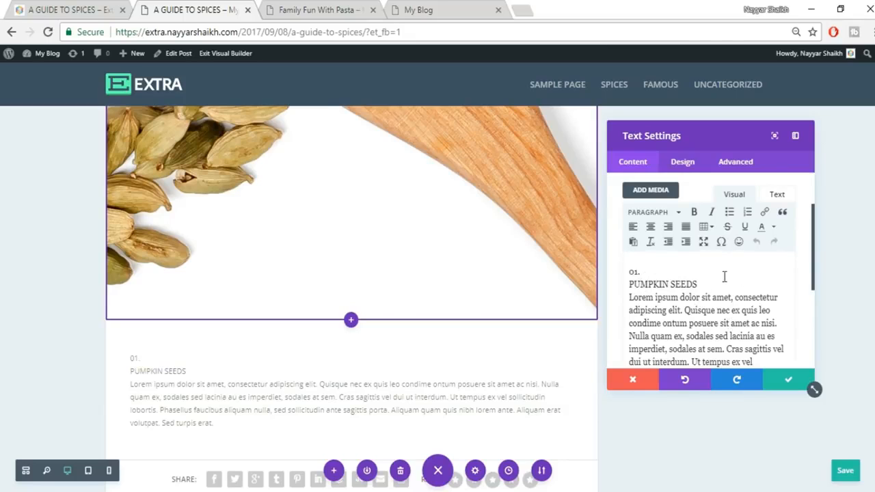
pyautogui.click(662, 272)
pyautogui.press('Return')
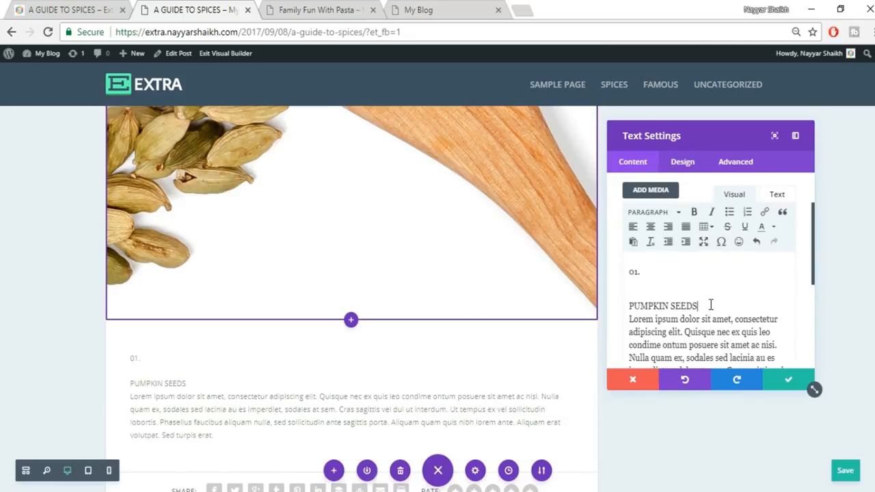
pyautogui.click(710, 305)
pyautogui.press('Return')
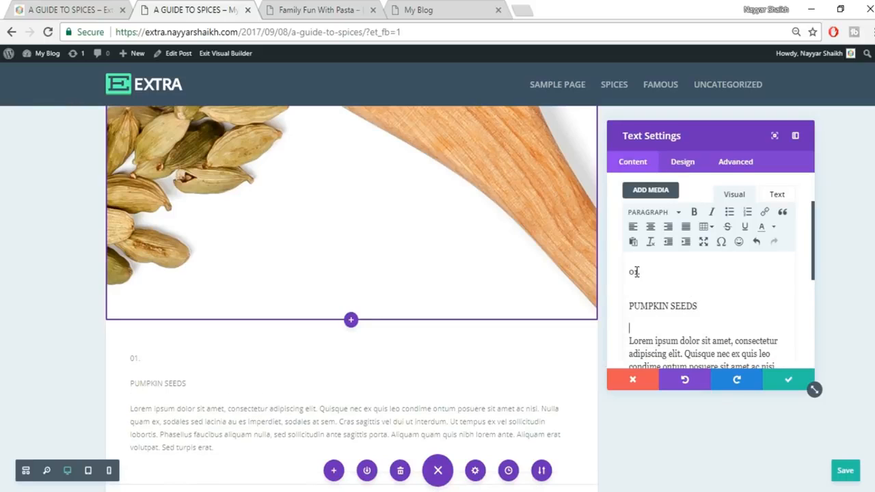
# - Format 01. as Heading 1 and PUMPKIN SEEDS as Heading 2
pyautogui.click(662, 212)
pyautogui.click(673, 254)
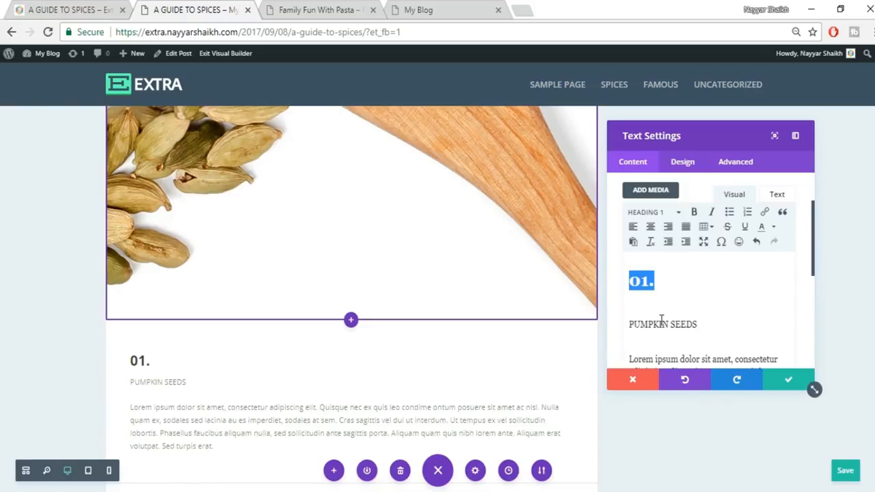
pyautogui.moveTo(697, 325); pyautogui.dragTo(609, 316)
pyautogui.moveTo(713, 328); pyautogui.dragTo(643, 330)
pyautogui.click(659, 213)
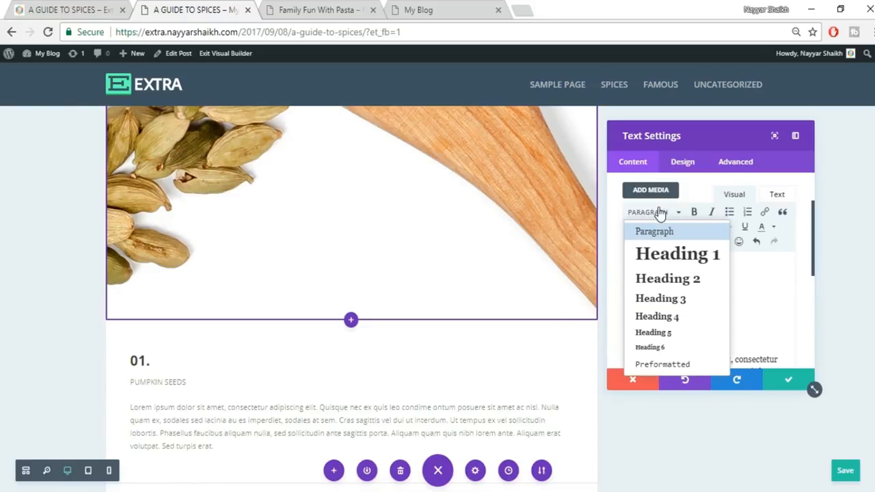
pyautogui.click(670, 276)
pyautogui.scroll(-1, 678, 294)
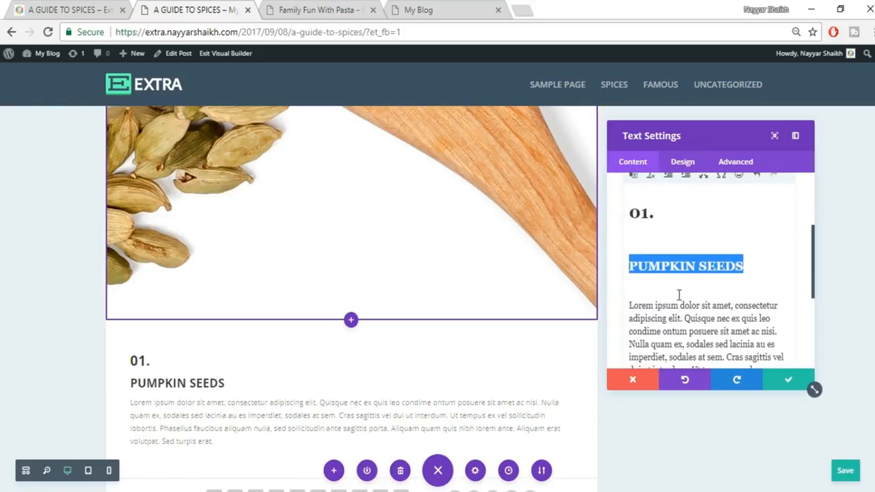
# - Colour the 01. number orange, comparing with the published page
pyautogui.moveTo(658, 214); pyautogui.dragTo(615, 222)
pyautogui.scroll(1, 714, 299)
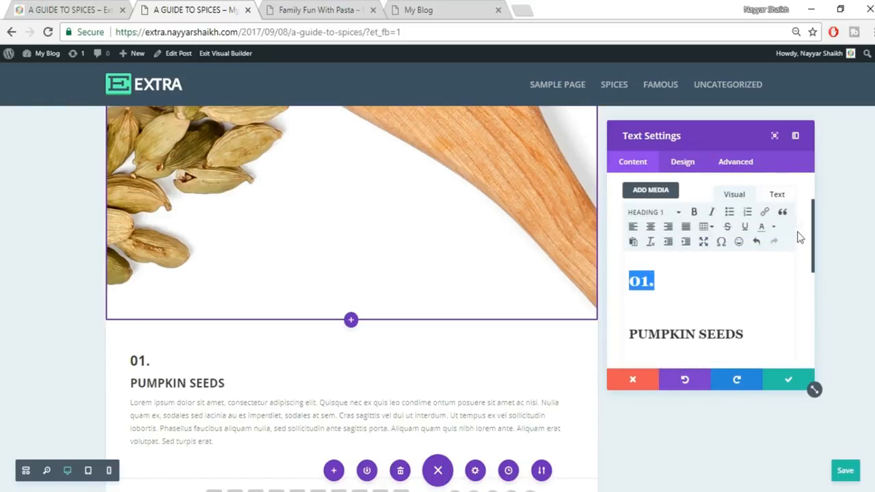
pyautogui.click(772, 228)
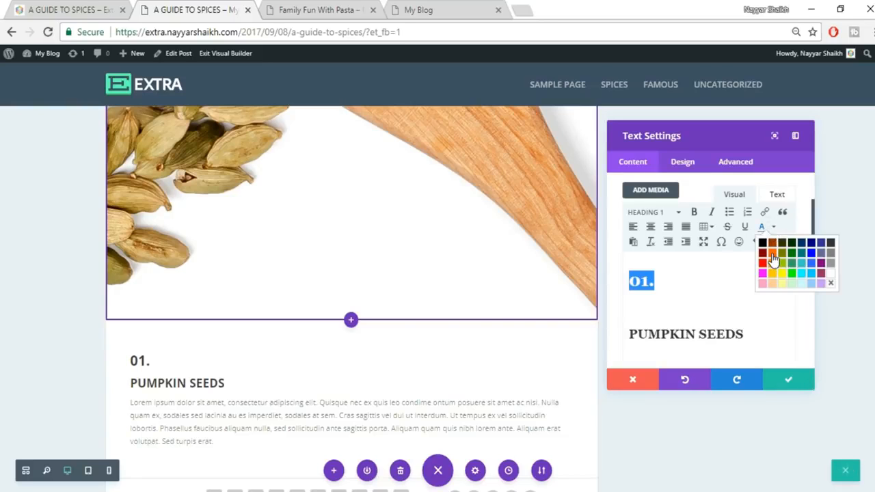
pyautogui.click(773, 254)
pyautogui.click(60, 7)
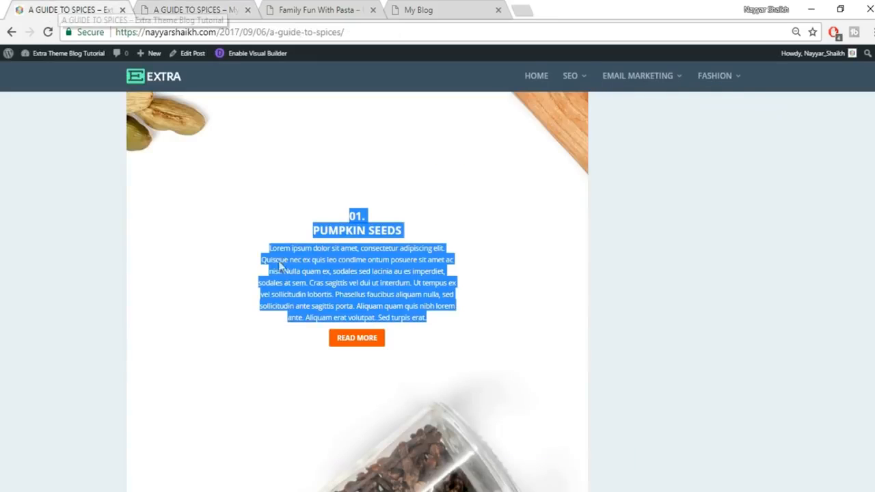
pyautogui.click(374, 276)
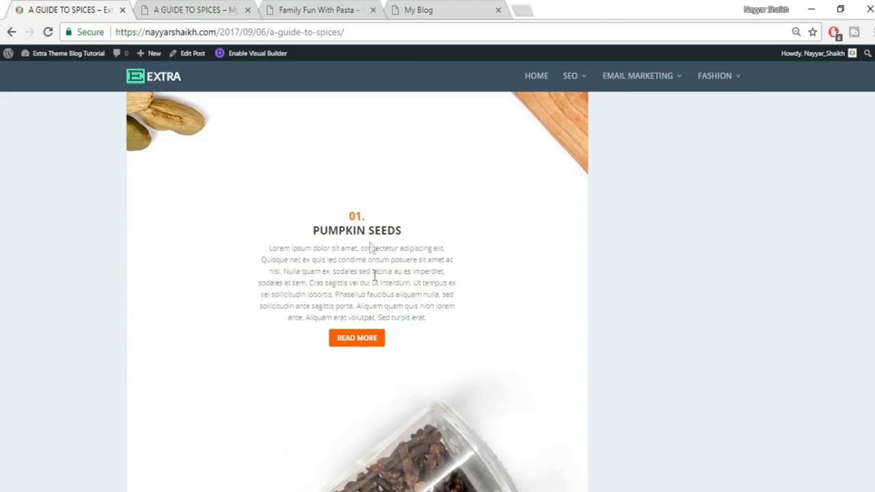
# - Centre the 01. and PUMPKIN SEEDS lines and save the text module
pyautogui.click(210, 7)
pyautogui.hotkey('ctrl', 'a')
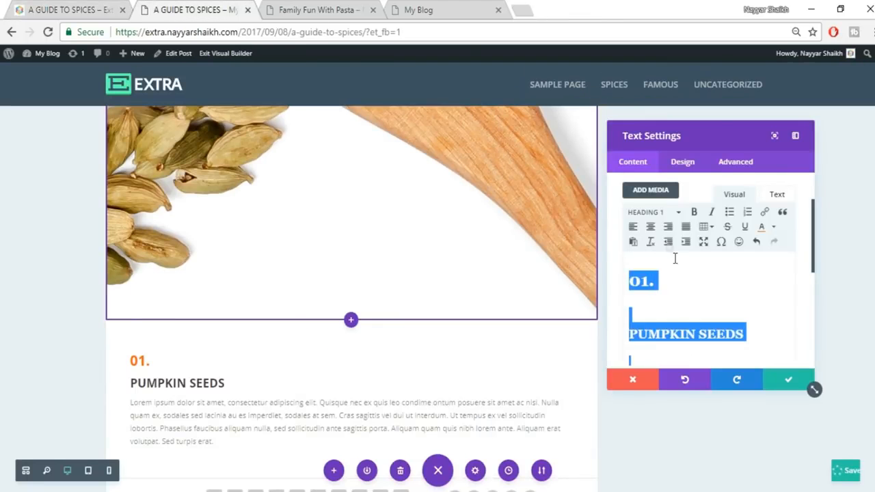
pyautogui.click(652, 232)
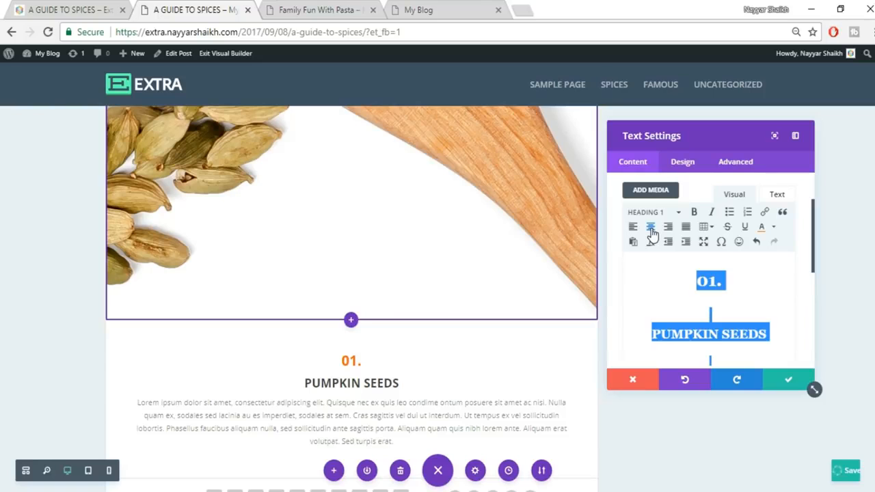
pyautogui.click(66, 7)
pyautogui.click(190, 7)
pyautogui.click(788, 383)
pyautogui.click(27, 7)
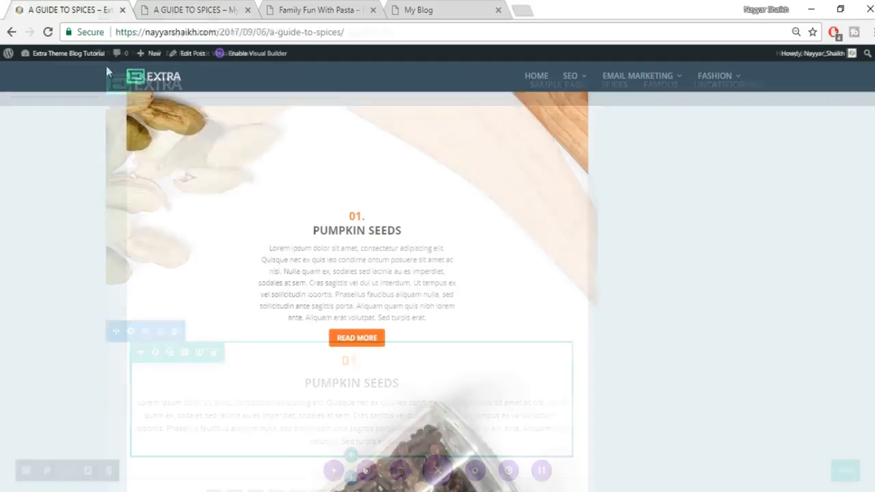
# - Insert a Button module below the Pumpkin Seeds text
pyautogui.click(188, 7)
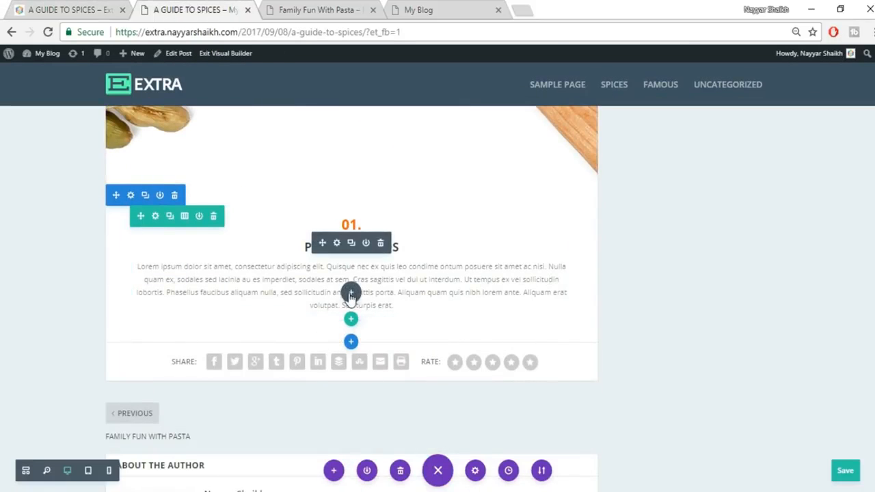
pyautogui.click(350, 294)
pyautogui.write('butt')
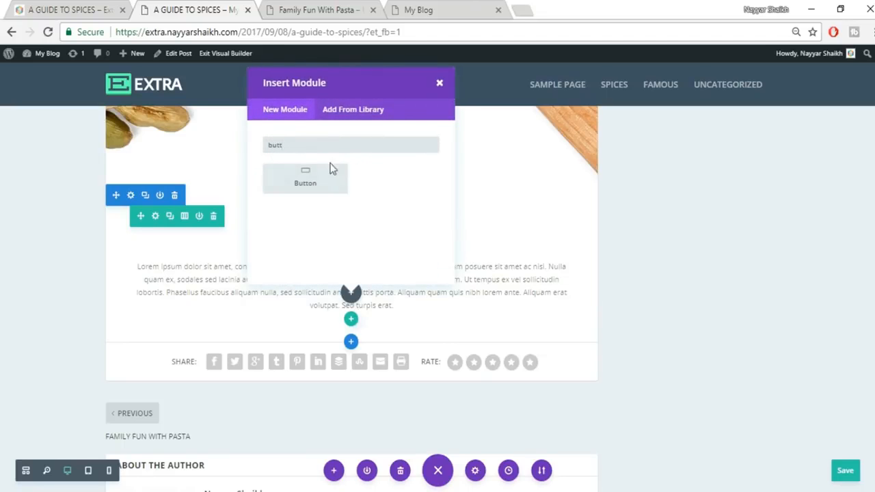
pyautogui.click(331, 171)
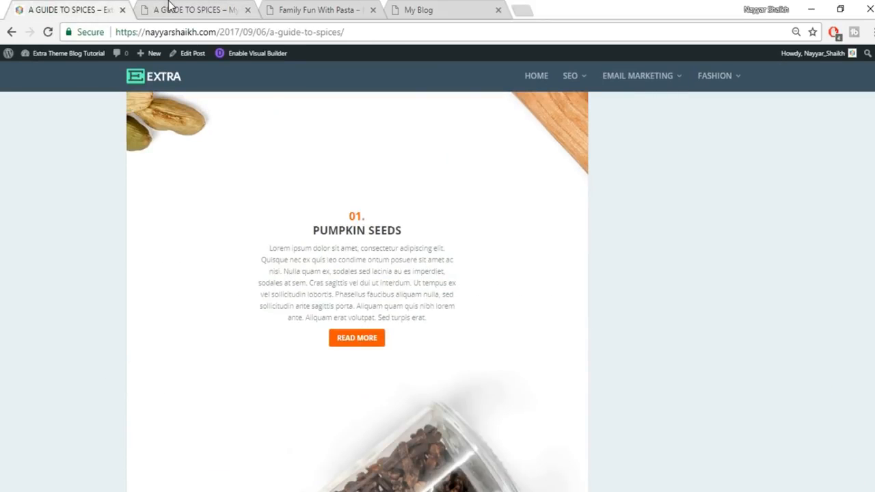
# - Set the button's text to READ MORE and bring up its design options
pyautogui.click(170, 10)
pyautogui.click(688, 255)
pyautogui.write('RE')
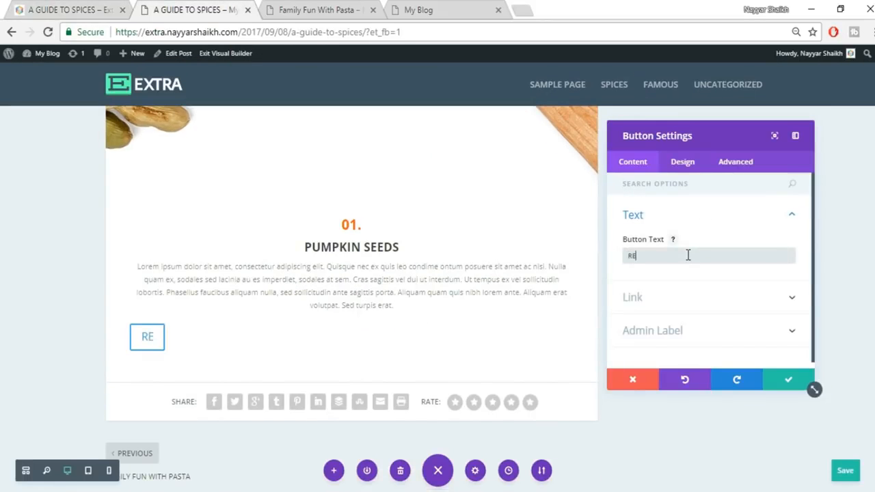
pyautogui.write('AS MORE')
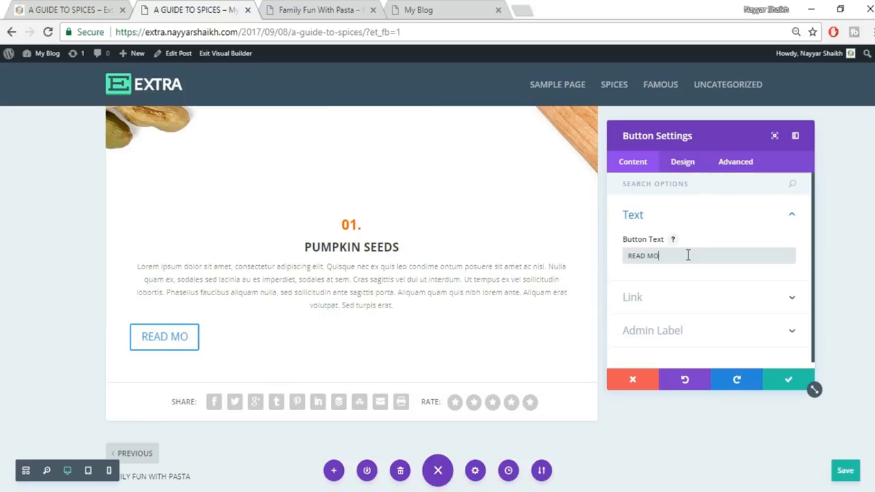
pyautogui.click(689, 164)
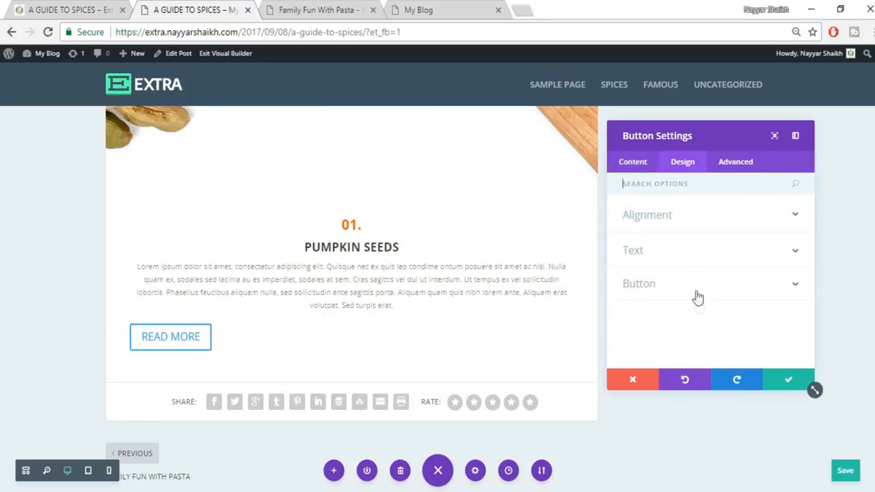
# - Turn on custom button styles and set the button text size to 15px
pyautogui.click(635, 285)
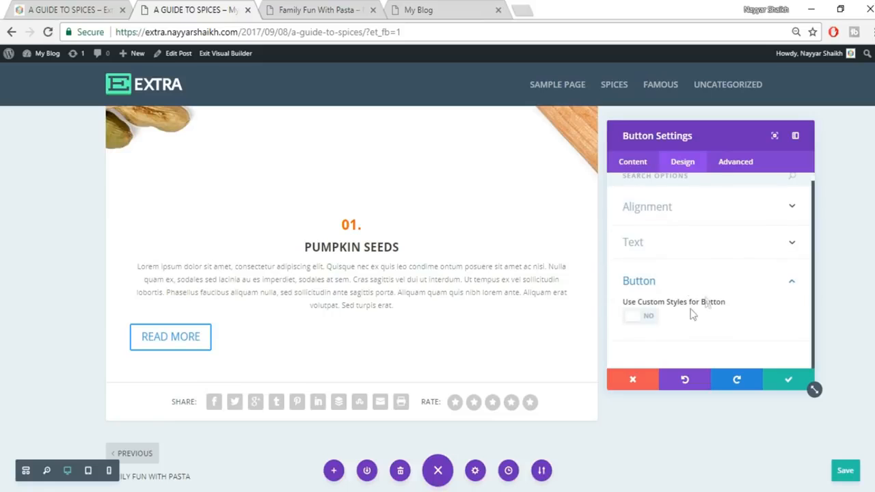
pyautogui.click(645, 320)
pyautogui.scroll(-1, 759, 318)
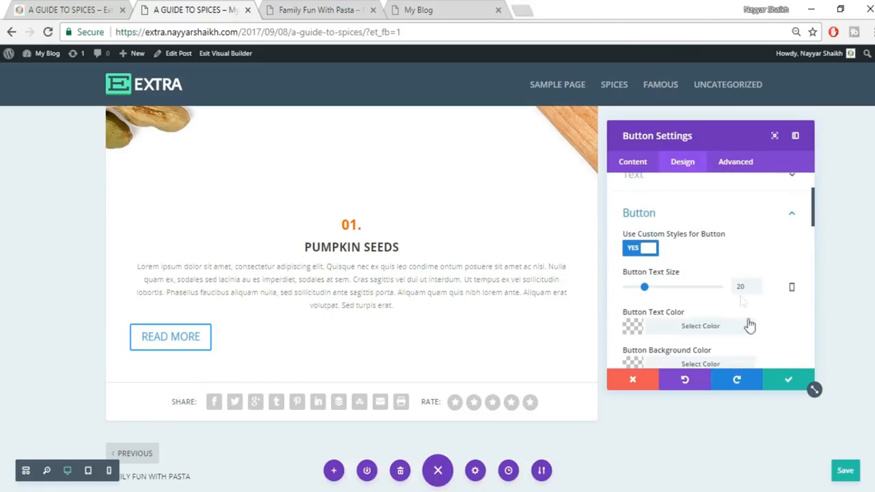
pyautogui.doubleClick(746, 288)
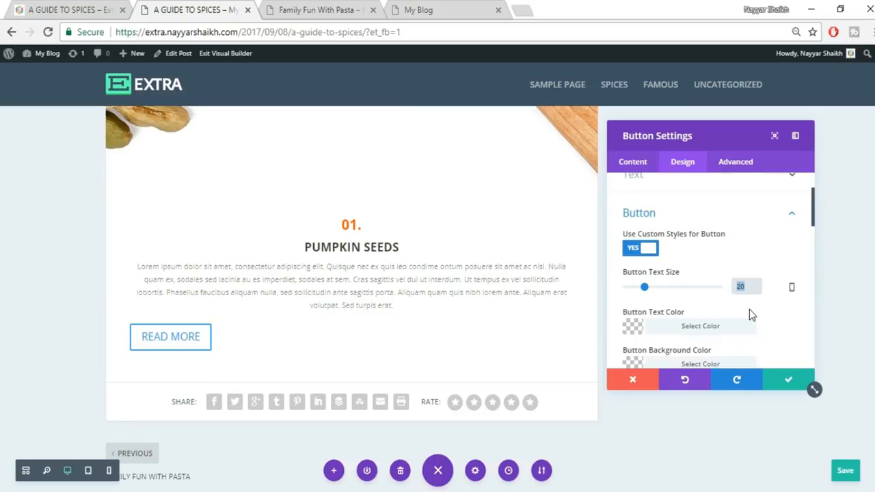
pyautogui.write('15px')
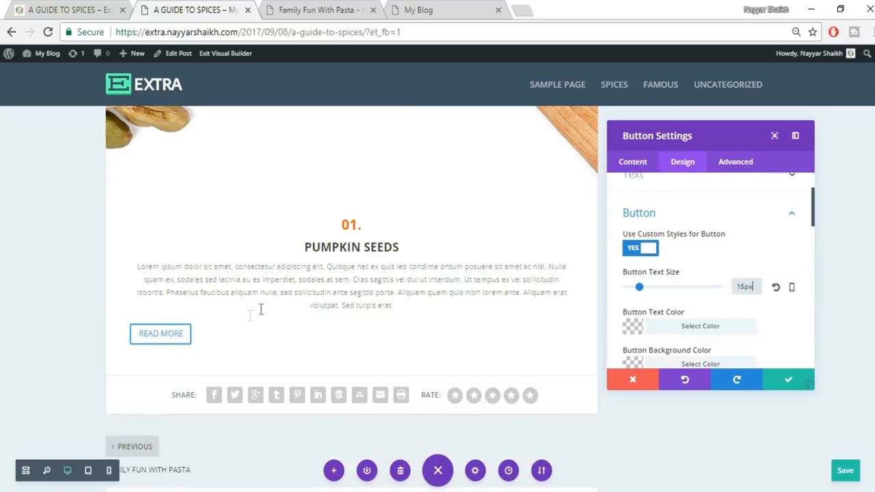
pyautogui.scroll(-1, 766, 315)
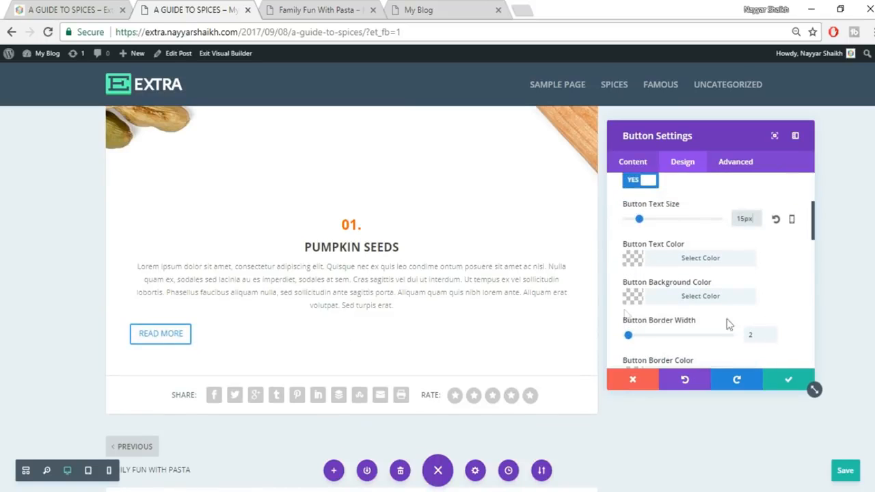
pyautogui.click(81, 9)
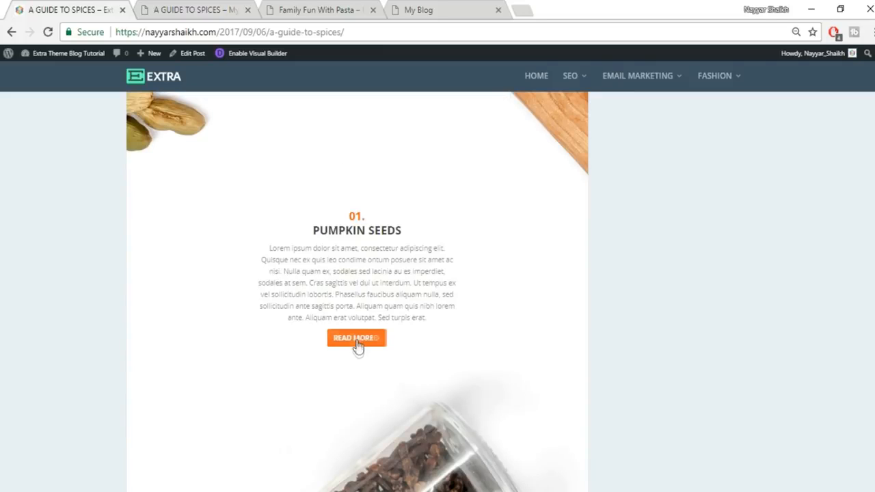
pyautogui.click(228, 5)
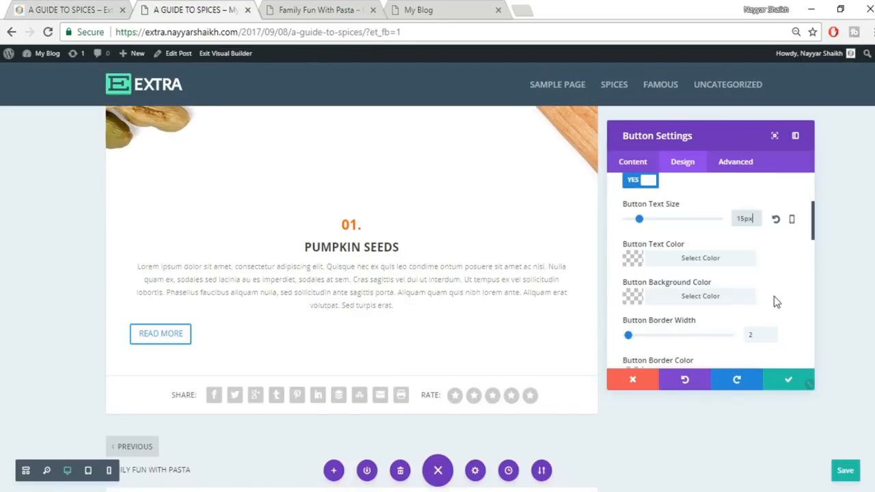
# - Give the button a red background colour and white text colour
pyautogui.click(719, 296)
pyautogui.scroll(-1, 798, 318)
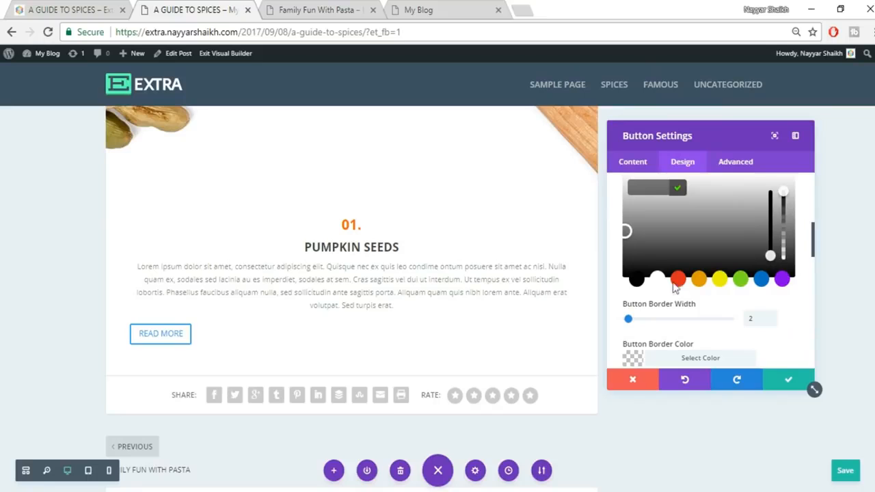
pyautogui.click(678, 280)
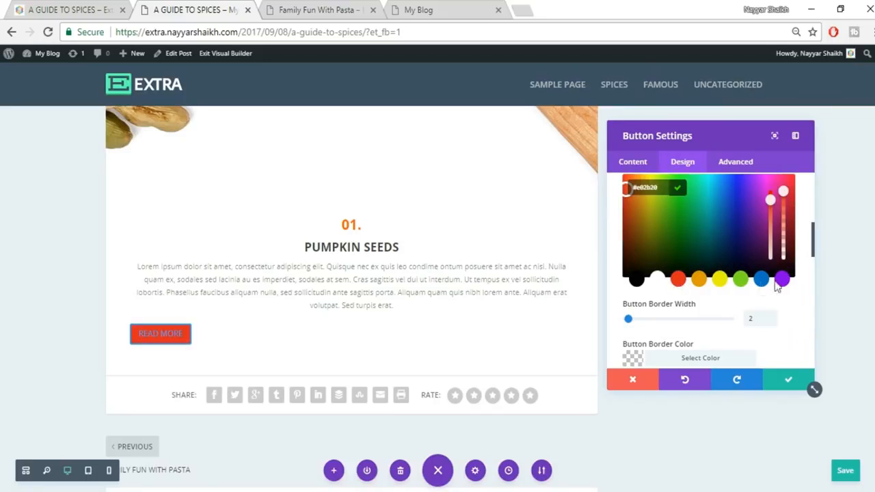
pyautogui.click(808, 251)
pyautogui.scroll(4, 806, 256)
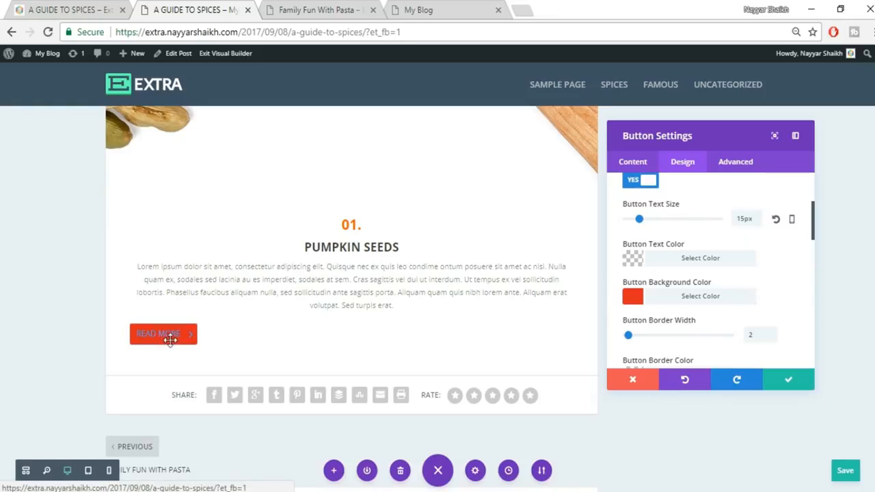
pyautogui.click(713, 263)
pyautogui.scroll(-2, 711, 273)
pyautogui.click(656, 309)
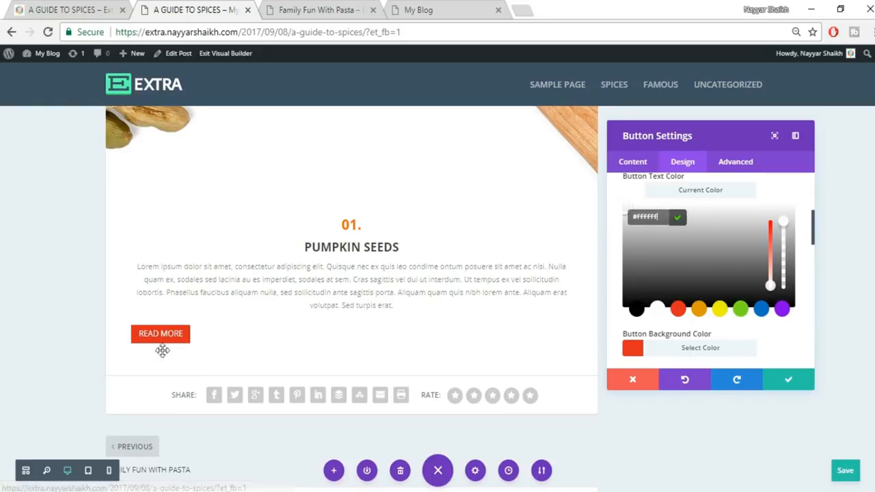
pyautogui.scroll(5, 767, 328)
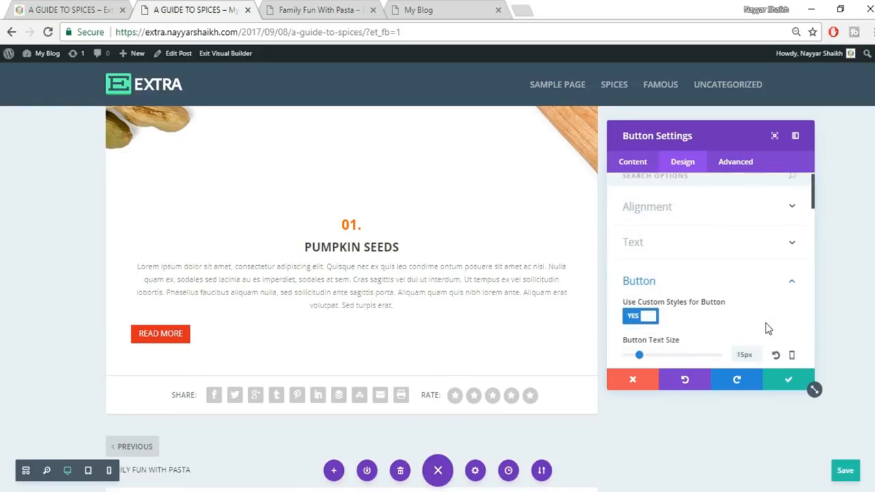
# - Set the READ MORE button alignment to Center and save the button settings
pyautogui.click(708, 225)
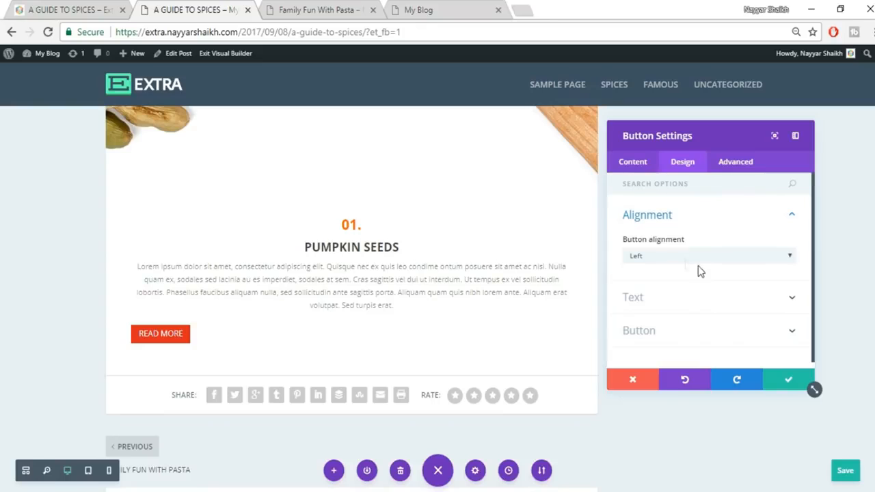
pyautogui.click(671, 256)
pyautogui.click(678, 279)
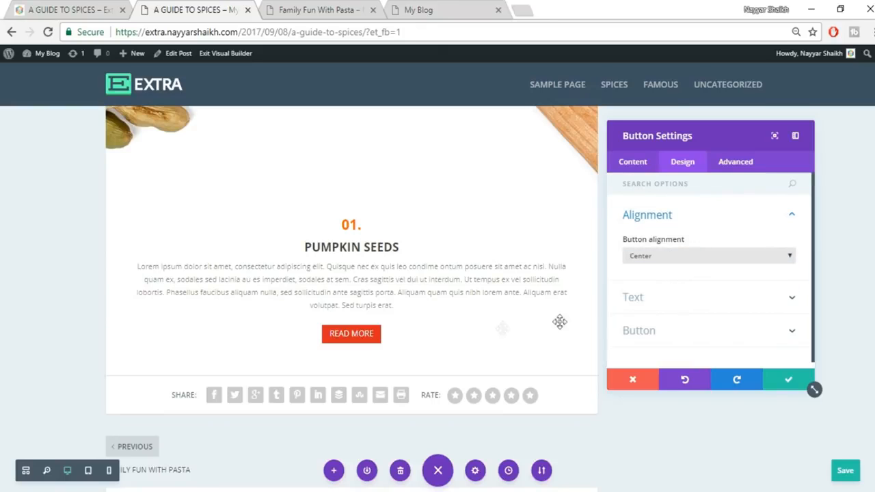
pyautogui.click(786, 382)
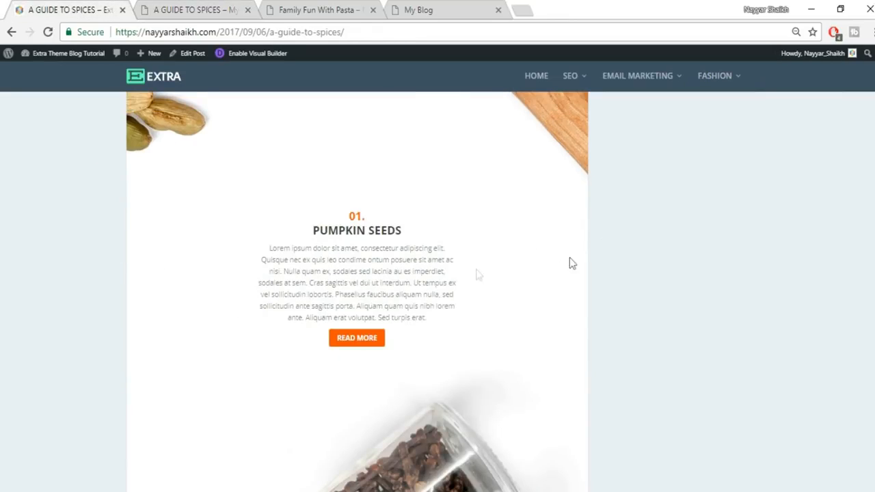
pyautogui.click(212, 10)
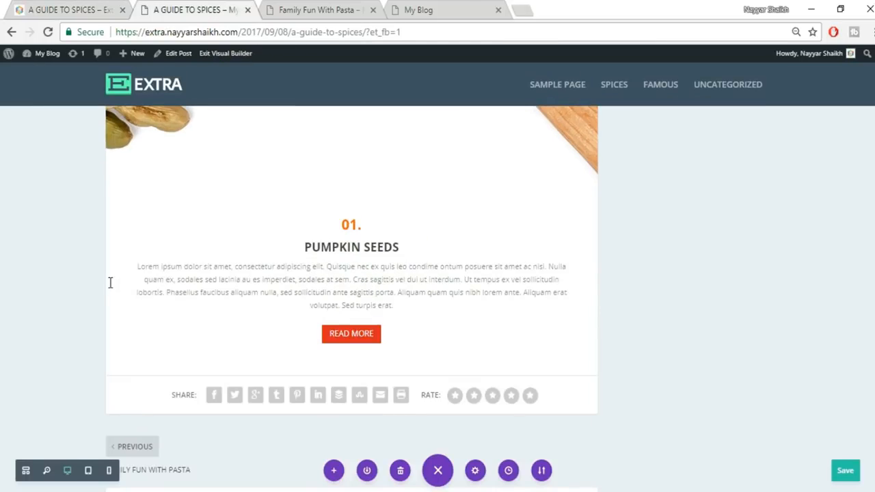
# - Add about 200px of left and right padding to the Pumpkin Seeds section
pyautogui.moveTo(107, 278); pyautogui.dragTo(213, 297)
pyautogui.moveTo(595, 275); pyautogui.dragTo(491, 279)
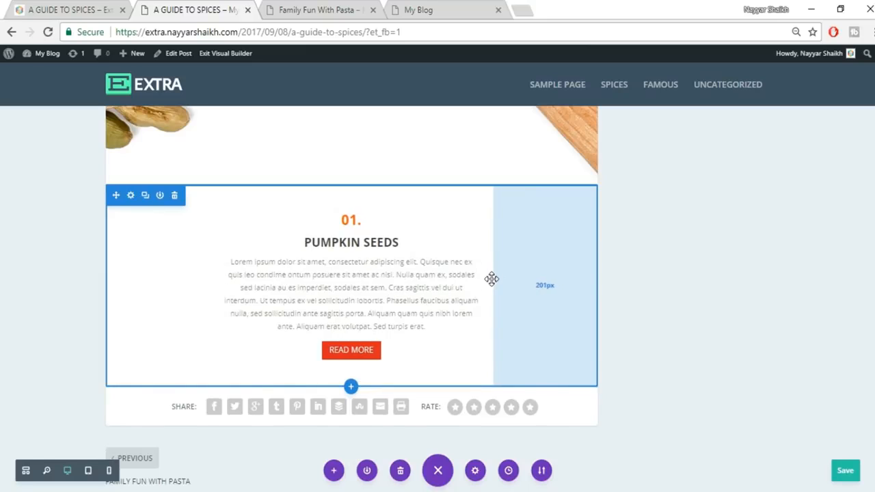
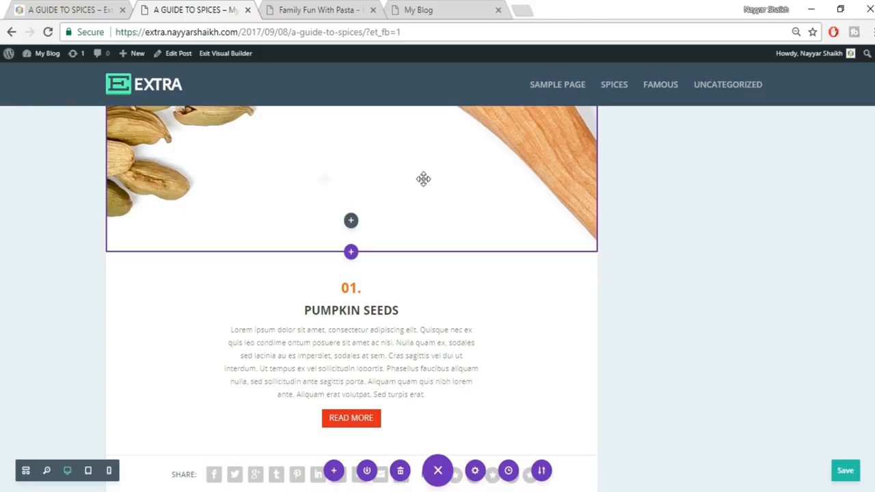
# - Give the Pumpkin Seeds text block a custom top margin of -150
pyautogui.scroll(1, 365, 205)
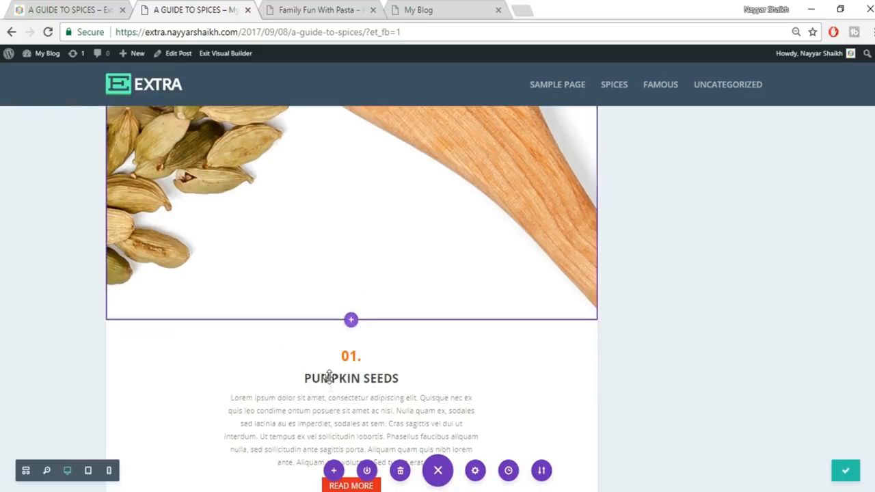
pyautogui.scroll(-1, 342, 383)
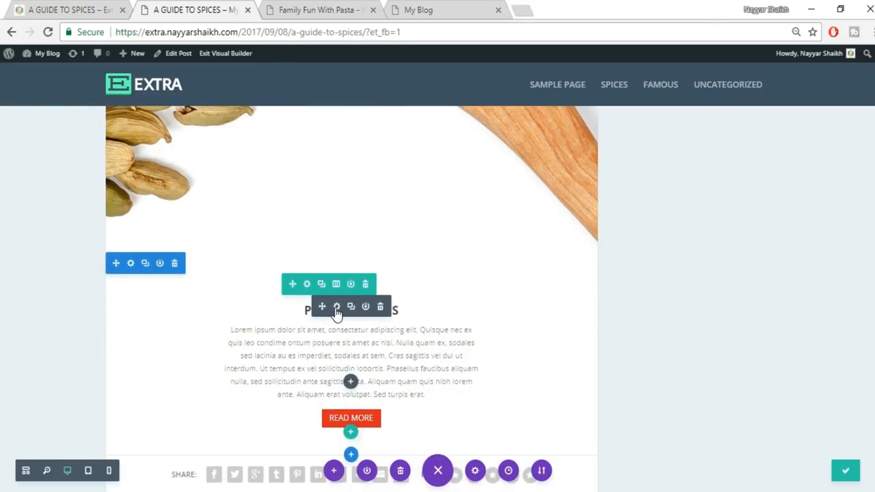
pyautogui.click(336, 307)
pyautogui.click(684, 162)
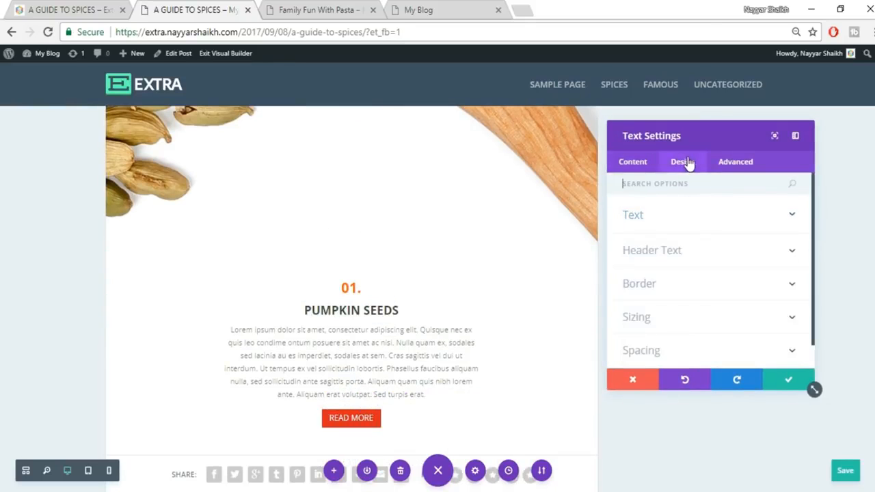
pyautogui.click(722, 324)
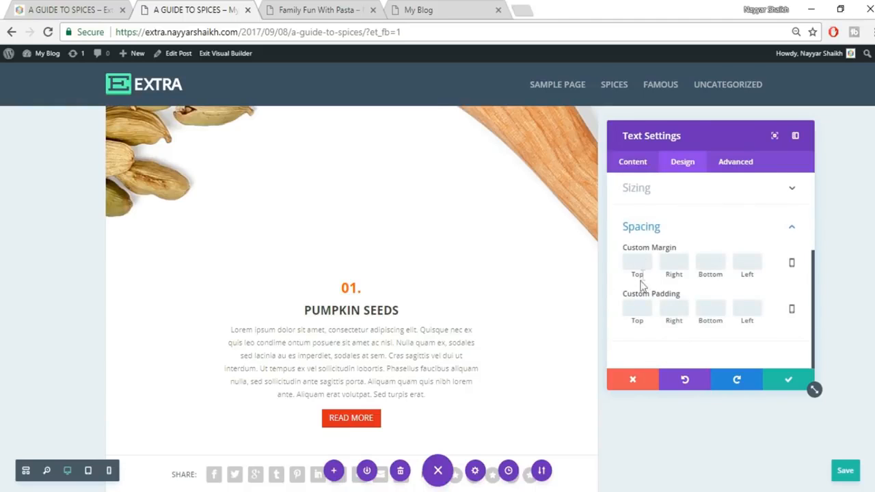
pyautogui.write('-150')
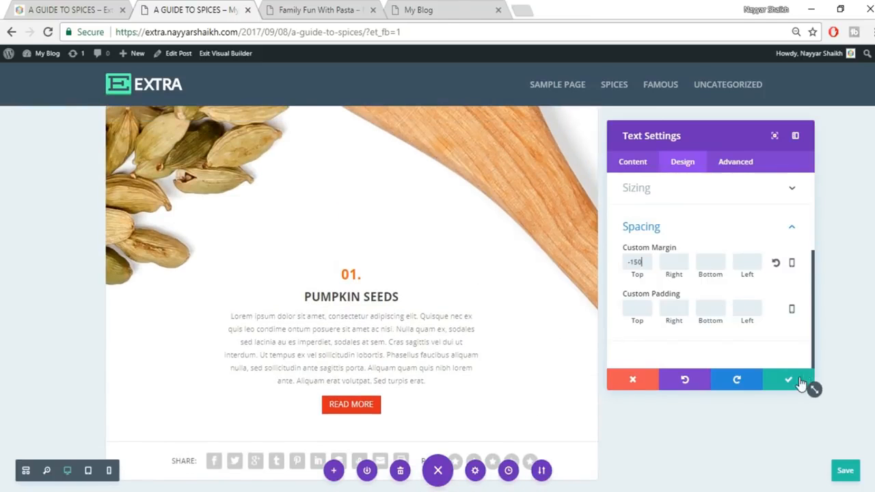
pyautogui.click(788, 379)
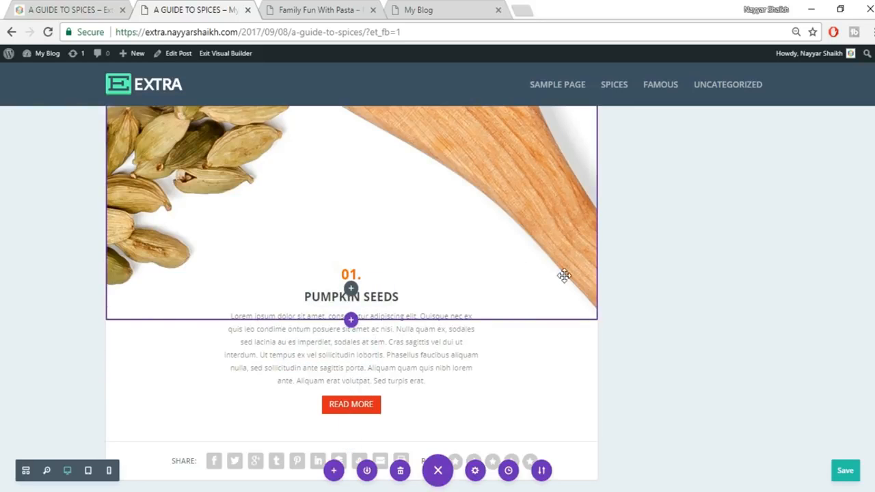
# - Switch to the published 'A Guide to Spices' page and scroll to its Cloves section
pyautogui.scroll(1, 572, 250)
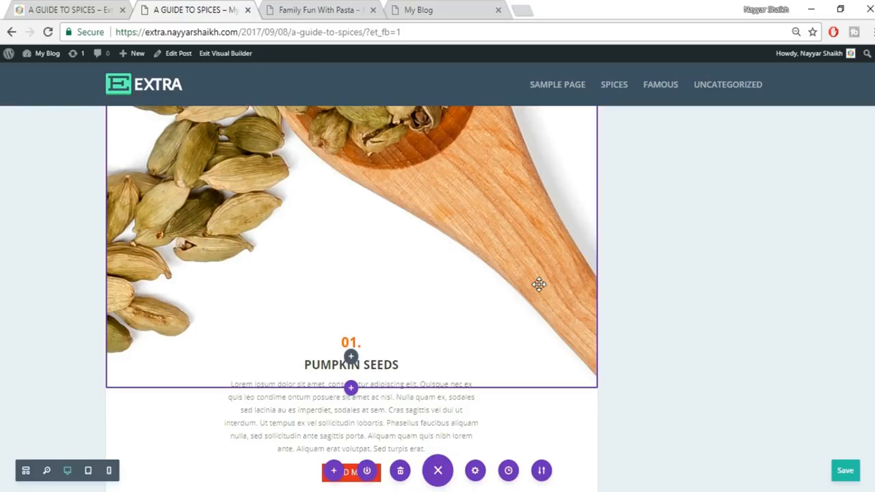
pyautogui.scroll(-2, 812, 358)
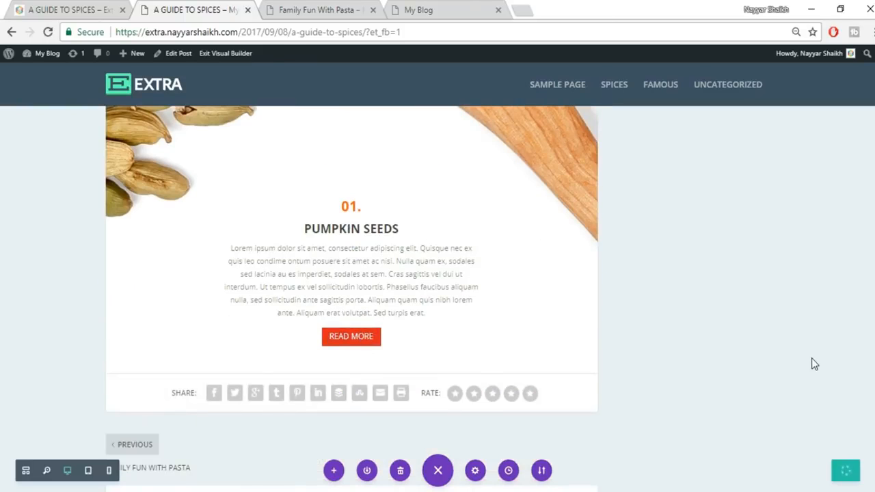
pyautogui.click(77, 8)
pyautogui.scroll(-5, 660, 218)
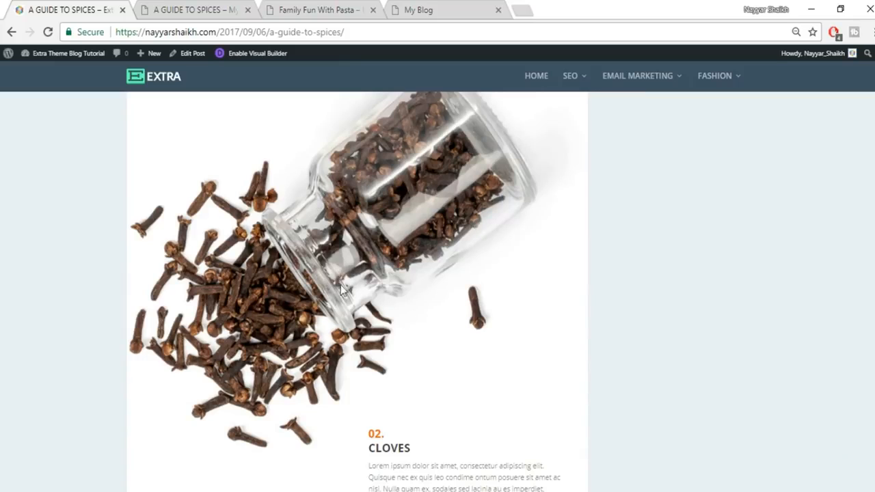
# - Insert a Fullwidth section with a Fullwidth Image module below Pumpkin Seeds
pyautogui.click(248, 5)
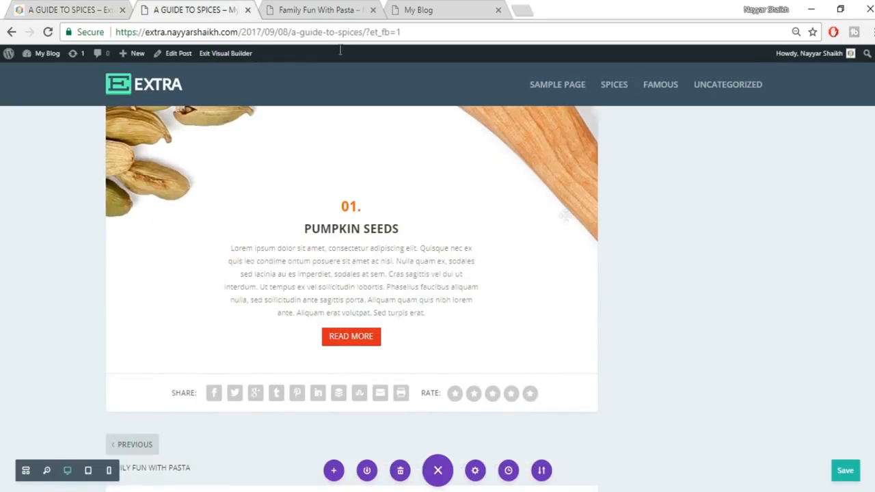
pyautogui.scroll(-1, 353, 305)
pyautogui.click(351, 306)
pyautogui.click(419, 267)
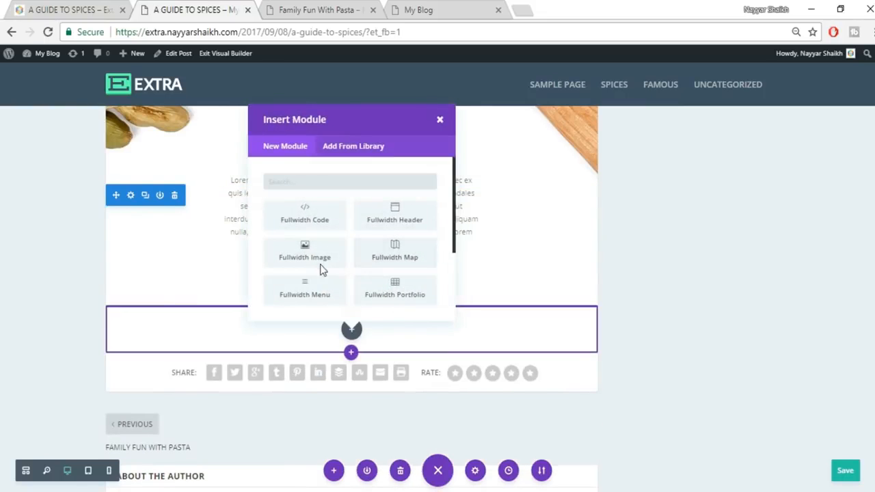
pyautogui.click(318, 258)
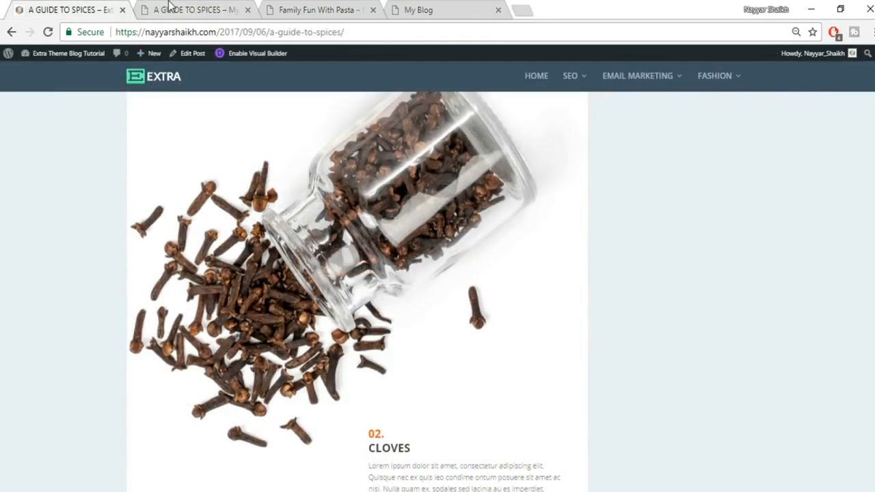
pyautogui.click(170, 5)
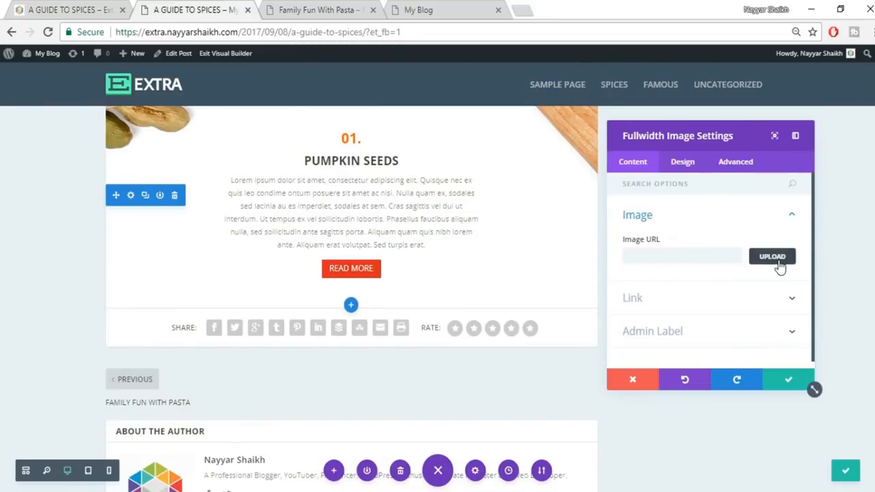
# - Upload the 035 clove-jar image and insert it into the image module
pyautogui.click(728, 255)
pyautogui.click(149, 97)
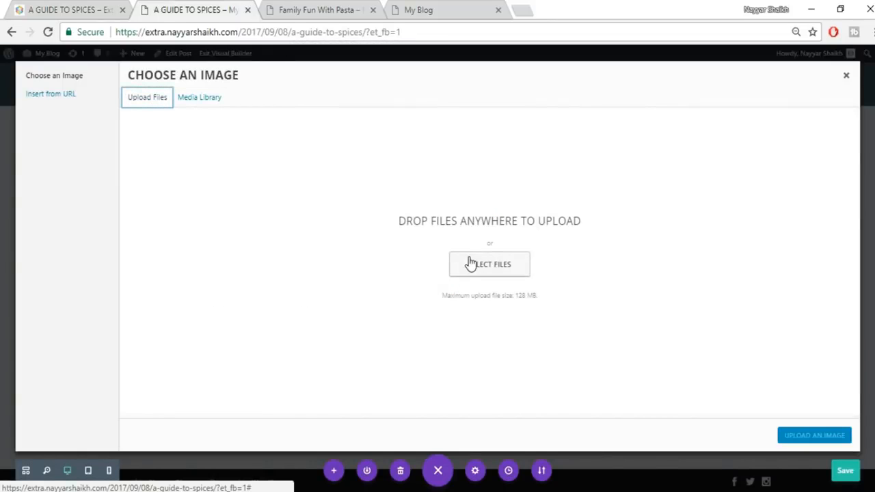
pyautogui.click(516, 270)
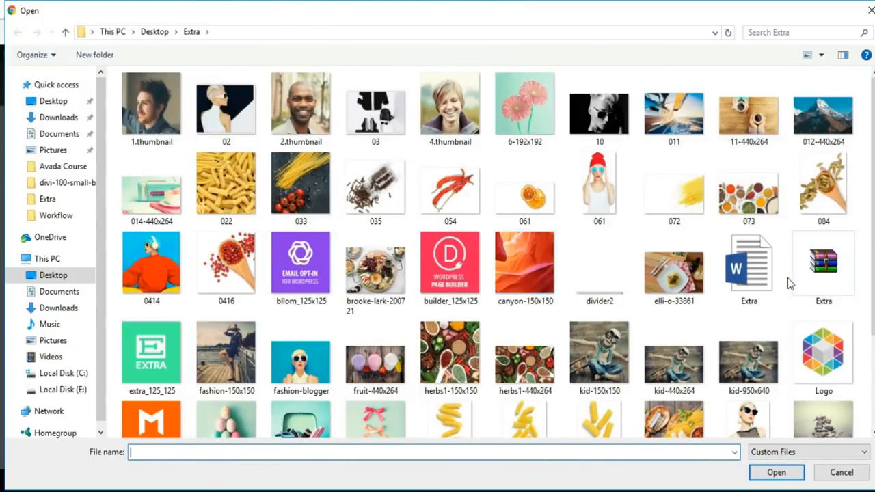
pyautogui.click(366, 174)
pyautogui.click(776, 472)
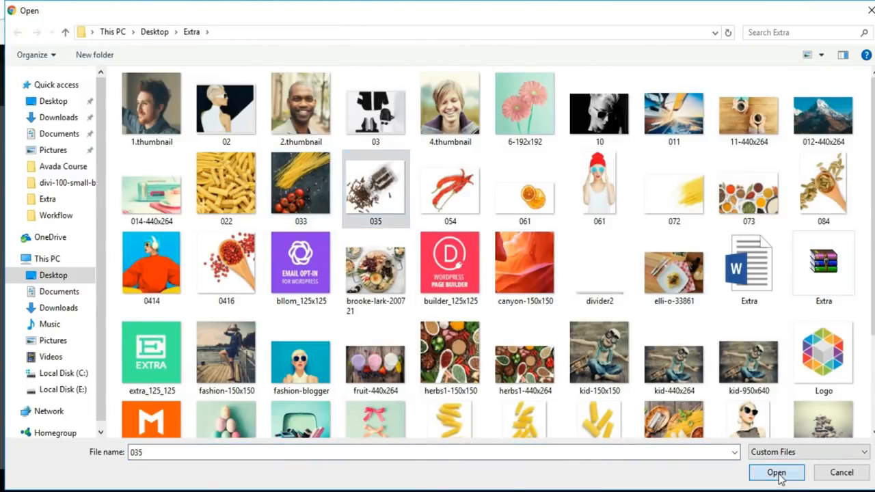
pyautogui.click(807, 440)
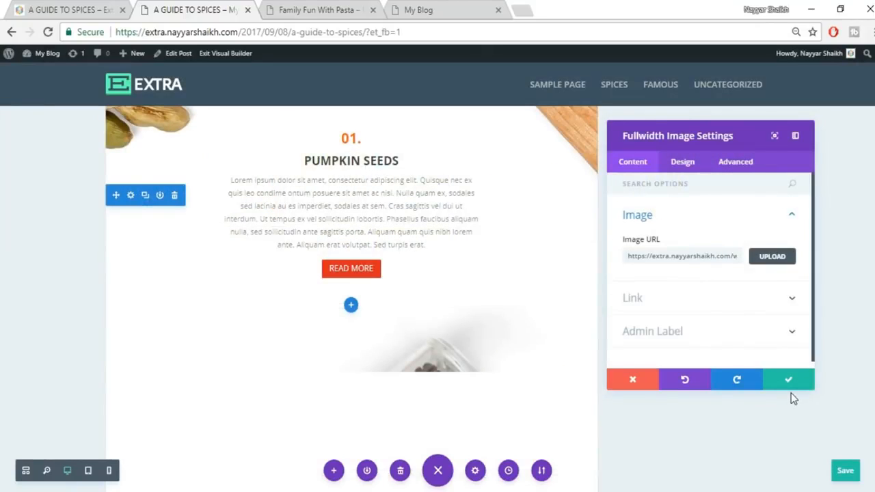
pyautogui.scroll(-5, 348, 300)
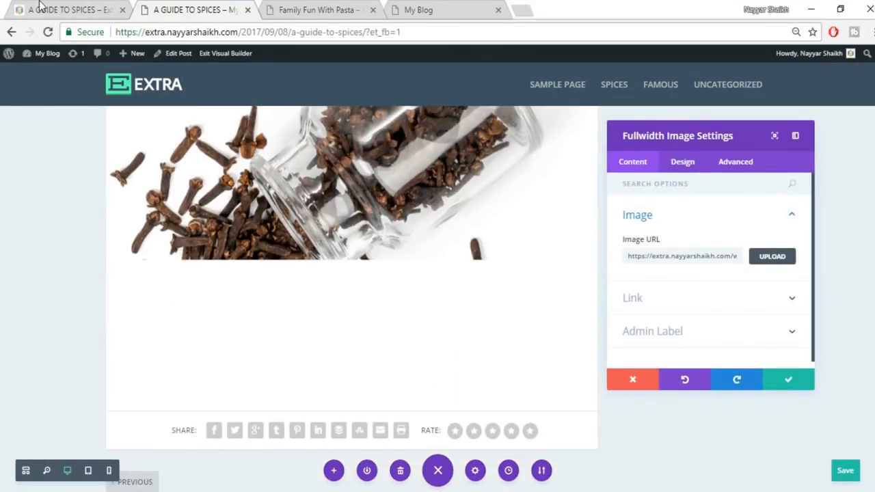
# - Check the published Cloves section, then confirm the full-width image module settings
pyautogui.click(41, 7)
pyautogui.scroll(-2, 410, 260)
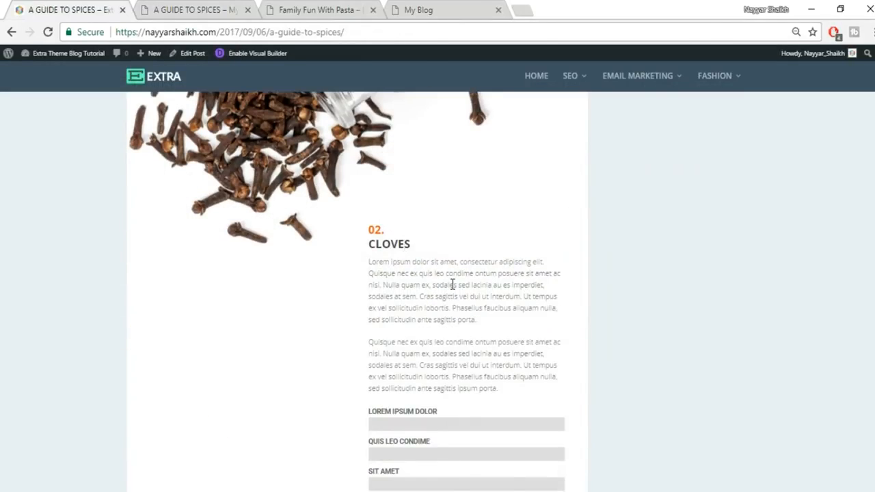
pyautogui.scroll(-1, 452, 284)
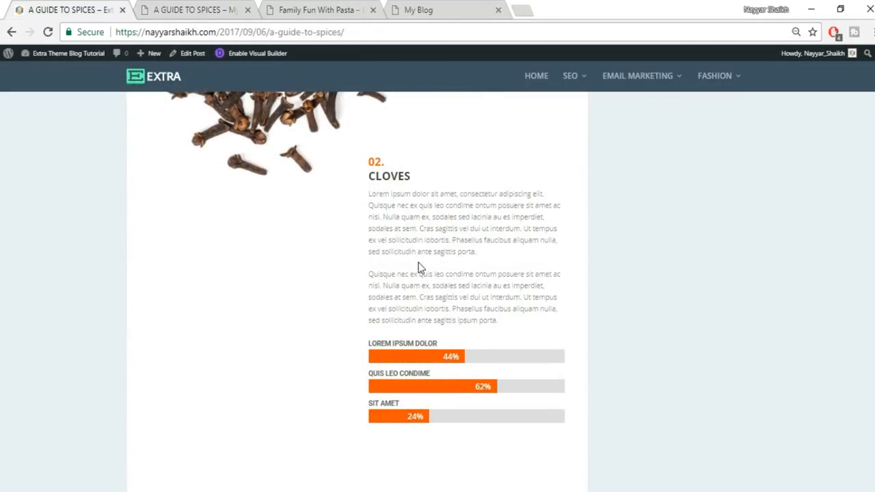
pyautogui.click(212, 9)
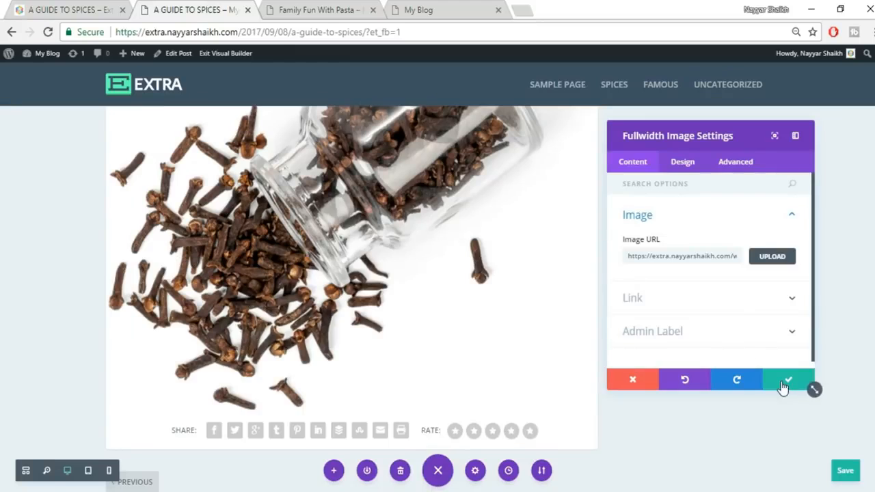
pyautogui.click(786, 380)
pyautogui.scroll(-1, 783, 387)
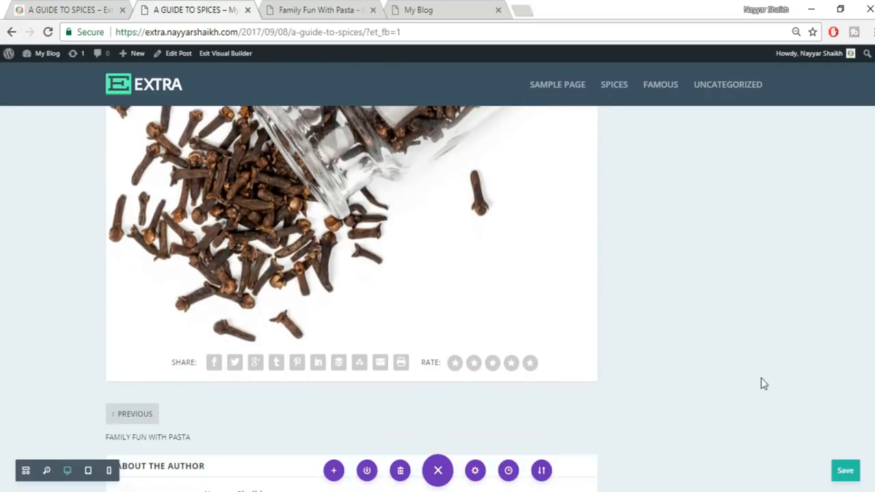
# - Add a two-column section below the clove image with a Text module in the right column
pyautogui.click(350, 343)
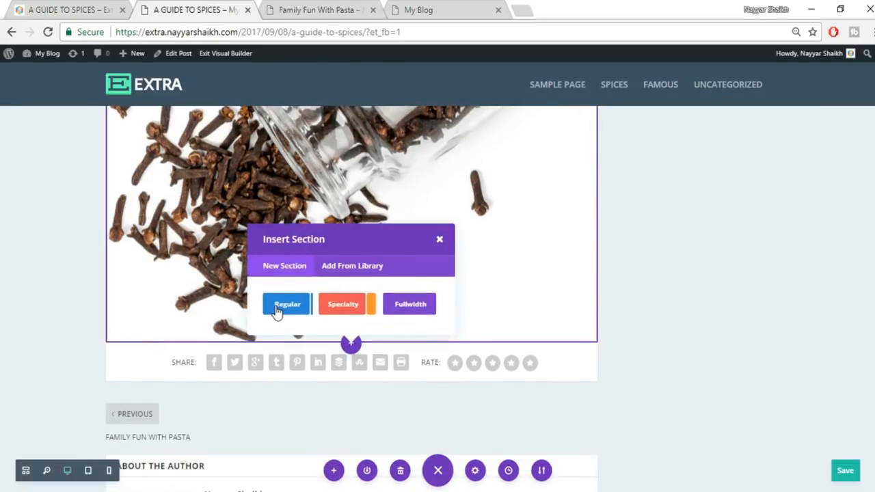
pyautogui.click(352, 255)
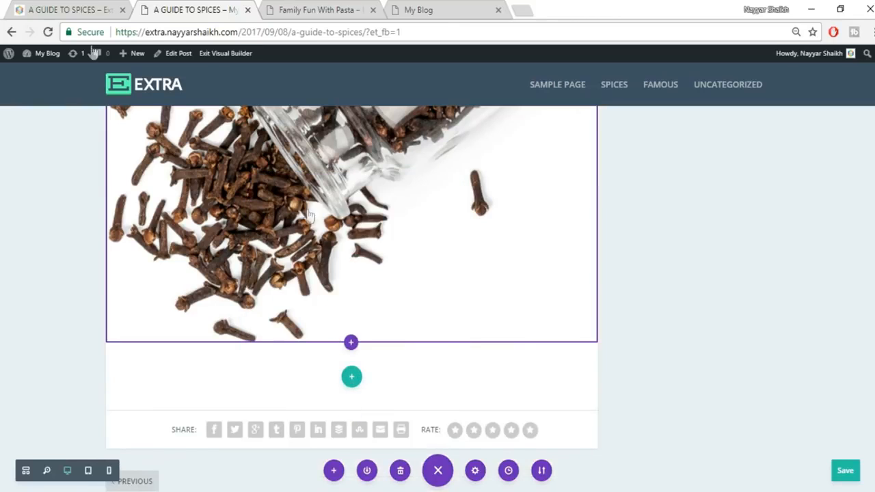
pyautogui.click(110, 9)
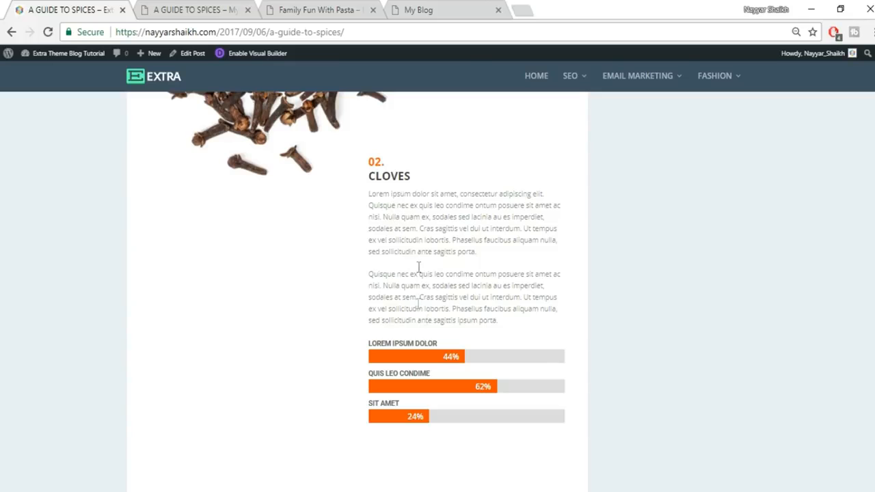
pyautogui.click(174, 8)
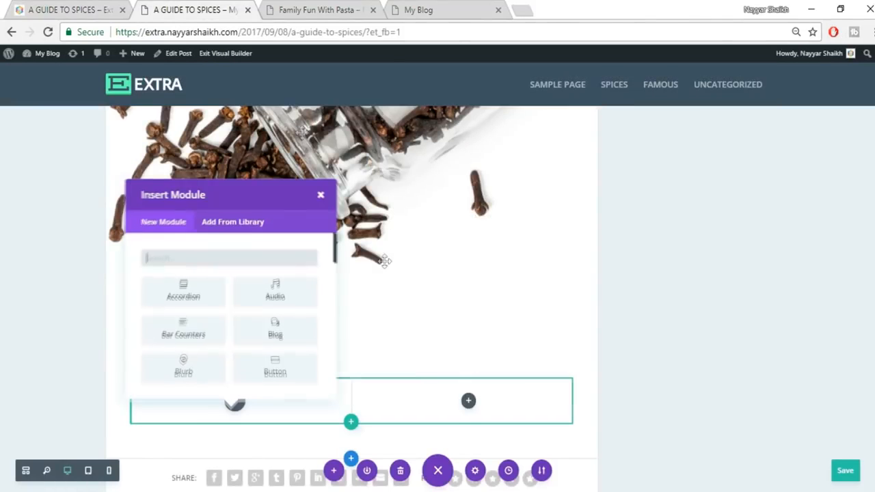
pyautogui.click(320, 197)
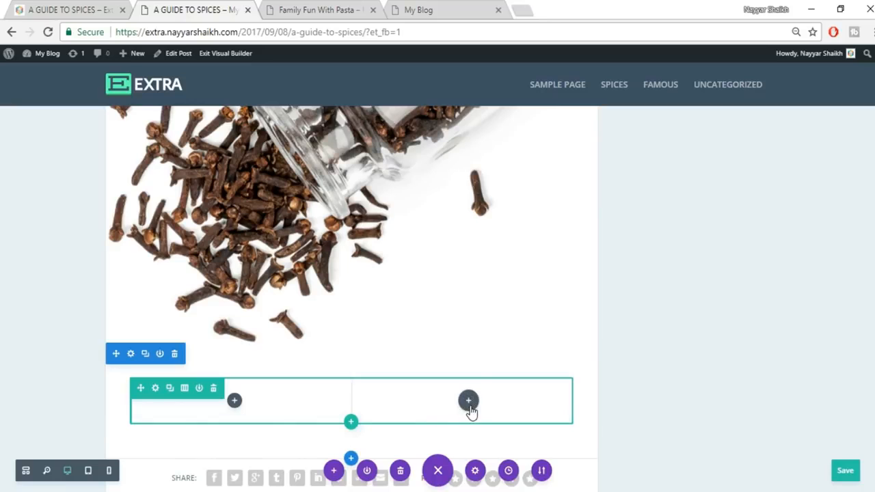
pyautogui.click(469, 402)
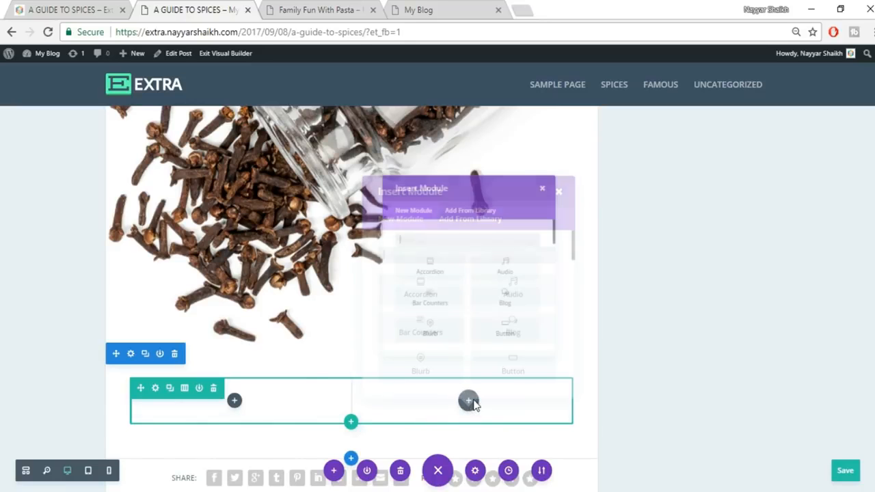
pyautogui.click(7, 6)
pyautogui.click(60, 7)
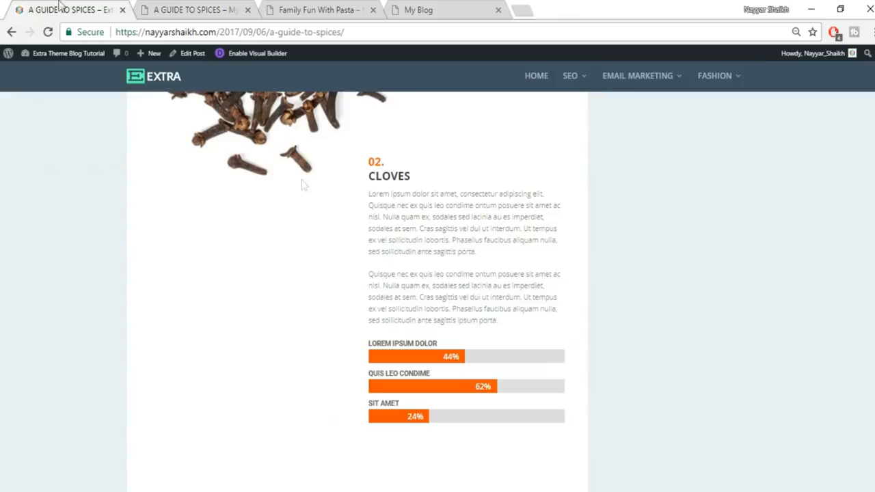
pyautogui.click(183, 10)
pyautogui.write('TEXT')
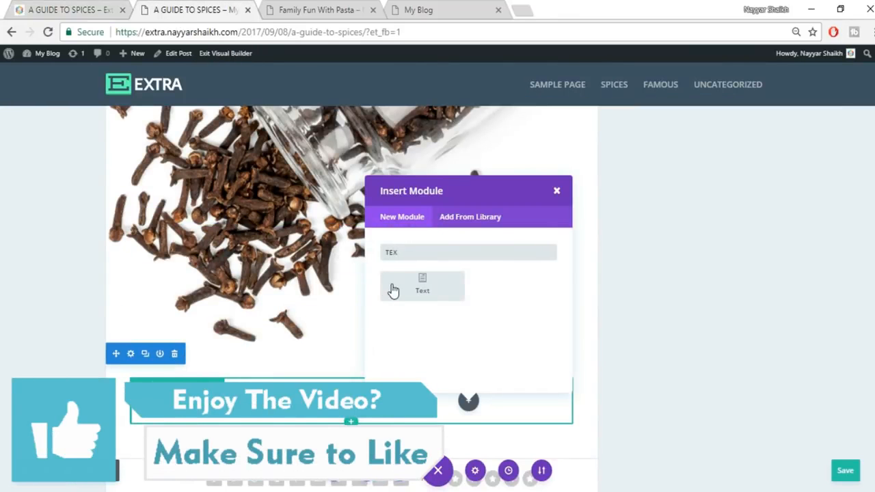
pyautogui.click(390, 287)
# - Copy the 02. CLOVES heading and paragraphs from the published article
pyautogui.click(86, 6)
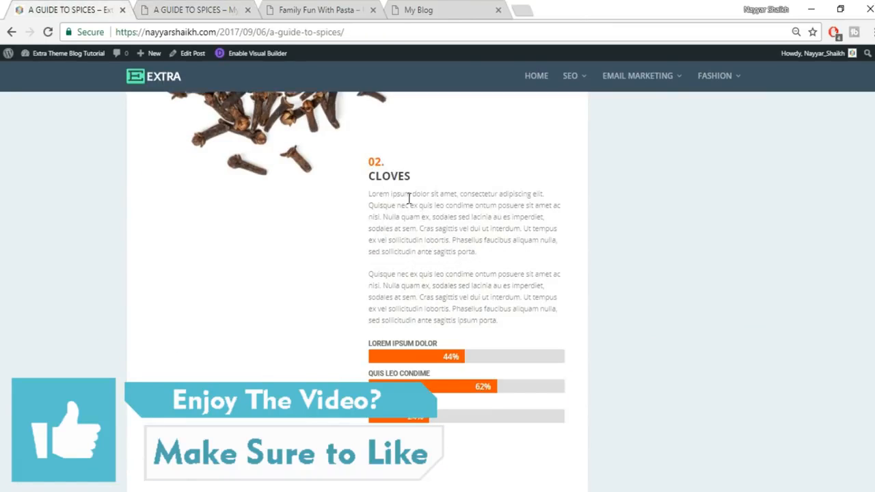
pyautogui.moveTo(517, 329); pyautogui.dragTo(369, 159)
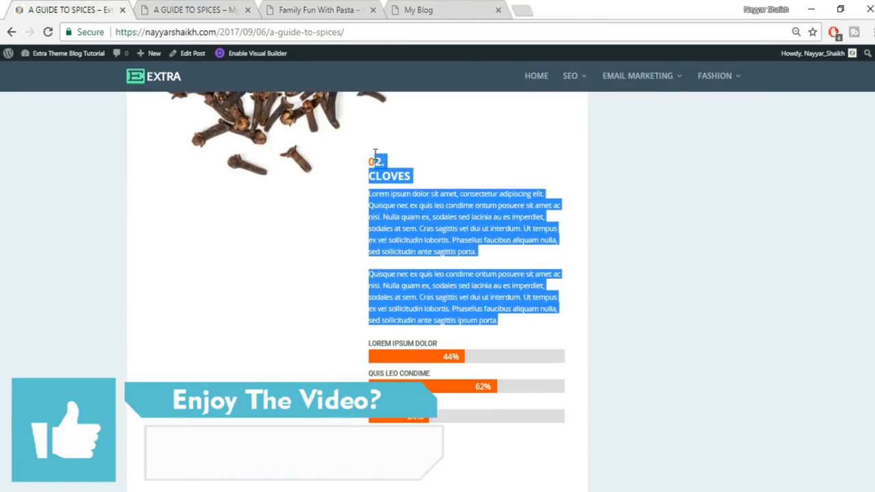
pyautogui.click(182, 9)
# - Paste the copied CLOVES text into the new Text module
pyautogui.click(786, 272)
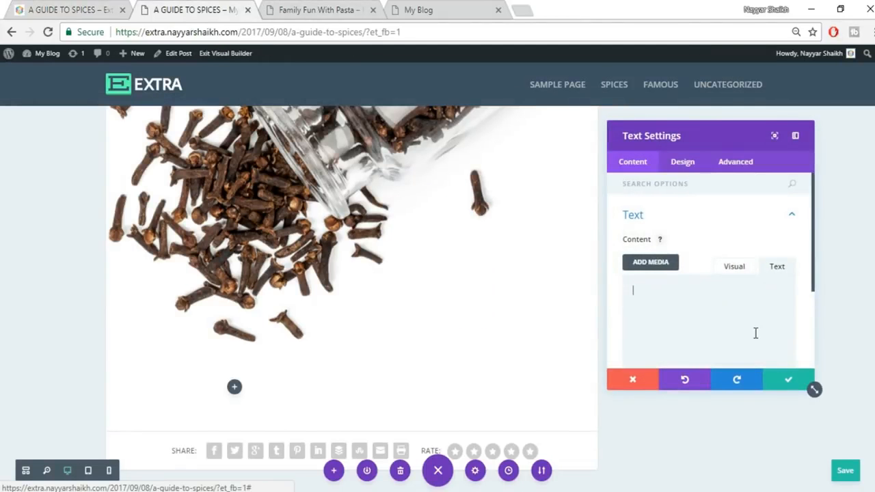
pyautogui.hotkey('ctrl', 'v')
pyautogui.click(734, 266)
pyautogui.scroll(-3, 825, 316)
pyautogui.click(63, 8)
pyautogui.click(391, 215)
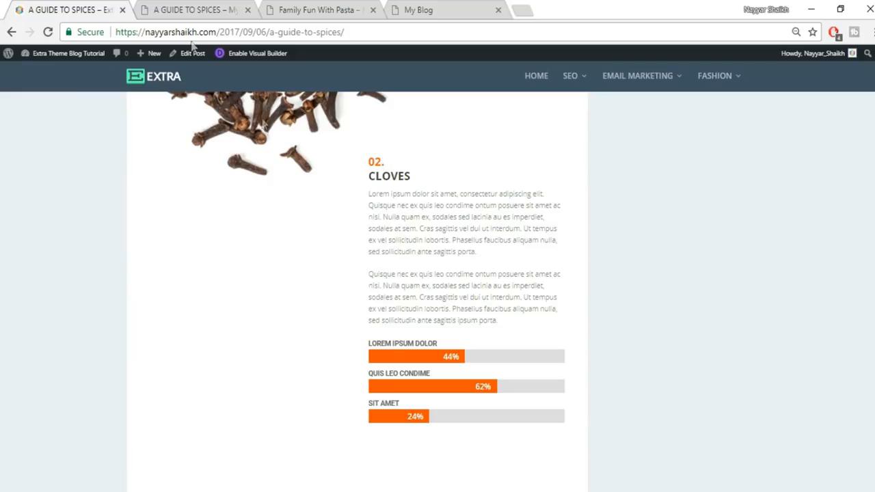
pyautogui.click(198, 11)
pyautogui.scroll(-1, 694, 321)
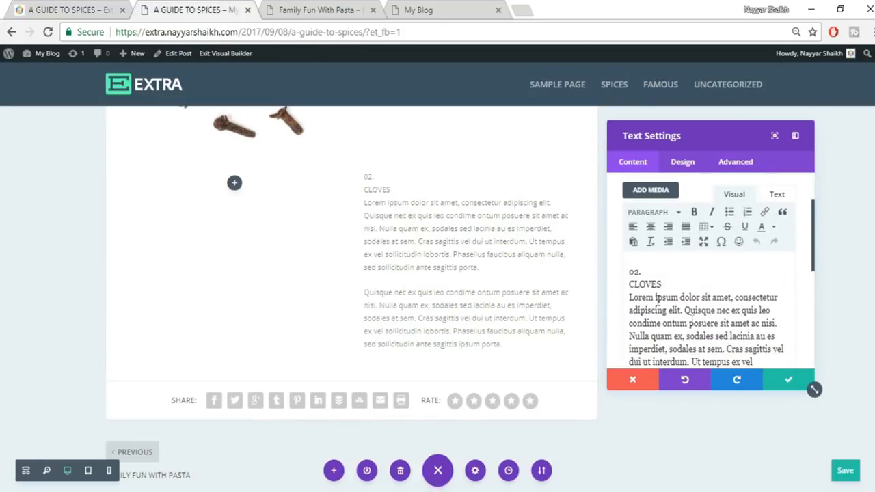
# - Put '02.' and CLOVES on separate lines and make '02.' a Heading 1
pyautogui.click(658, 212)
pyautogui.click(688, 266)
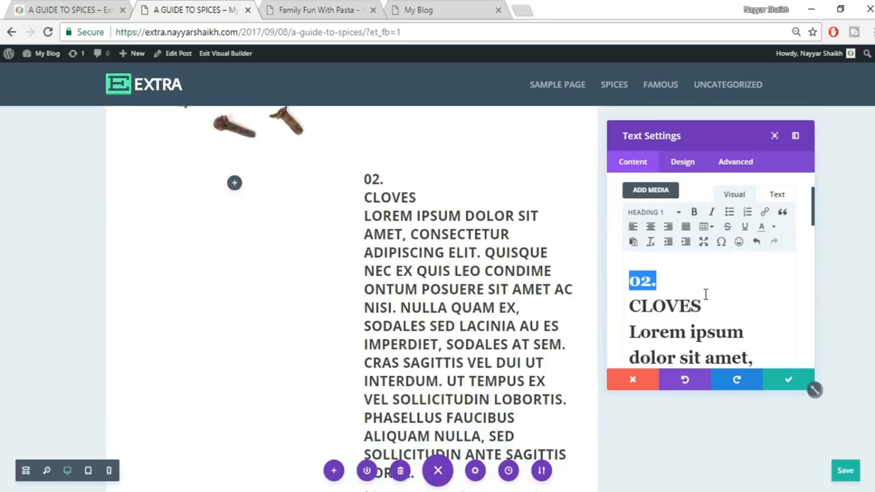
pyautogui.hotkey('ctrl', 'z')
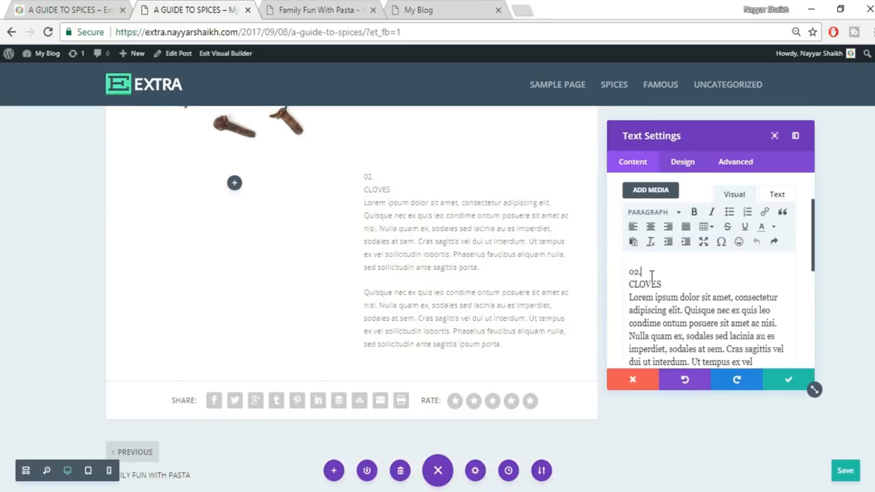
pyautogui.click(649, 272)
pyautogui.press('Return')
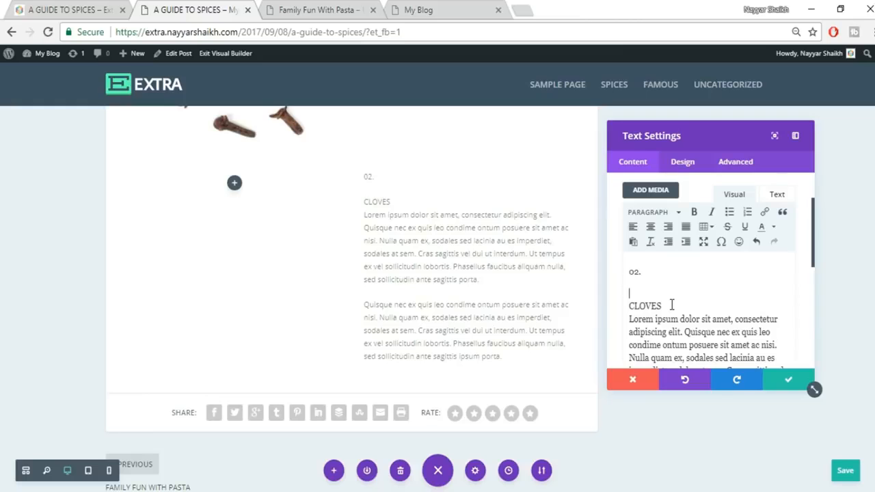
pyautogui.press('Return')
pyautogui.moveTo(650, 272); pyautogui.dragTo(596, 275)
pyautogui.click(653, 213)
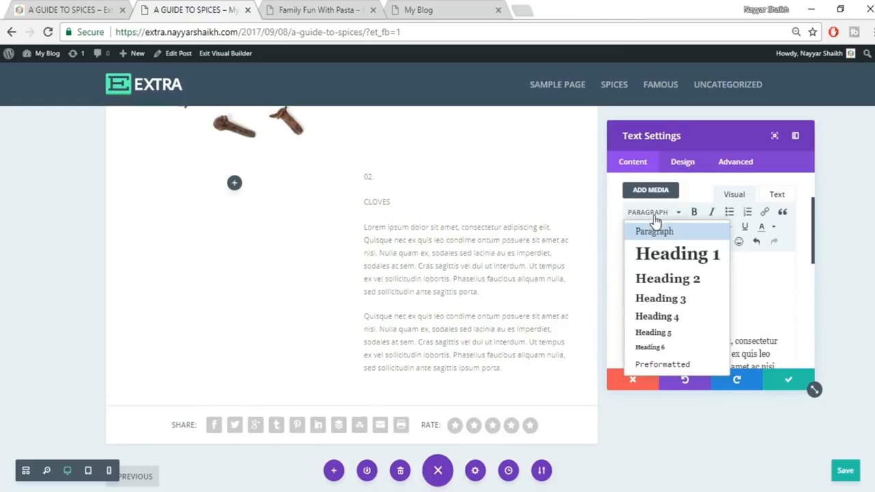
pyautogui.click(665, 263)
# - Make CLOVES a Heading 2, colour '02.' orange, and save the text module
pyautogui.moveTo(661, 324); pyautogui.dragTo(629, 324)
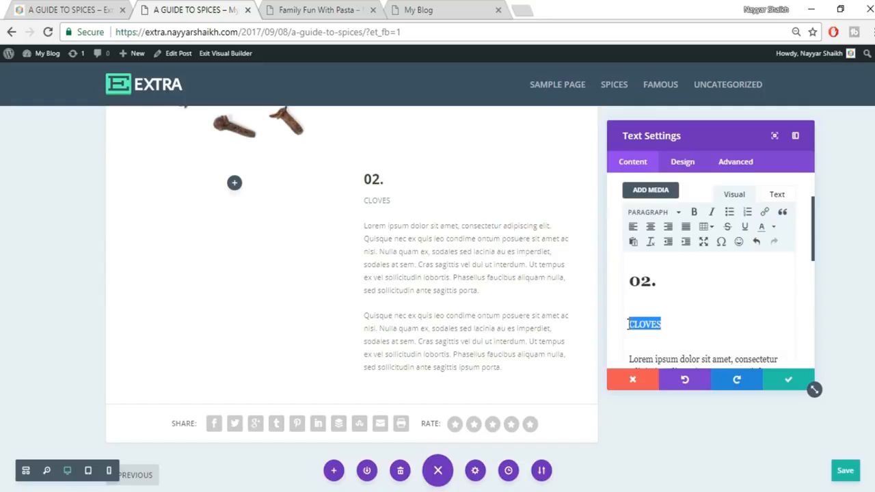
pyautogui.click(651, 214)
pyautogui.click(668, 277)
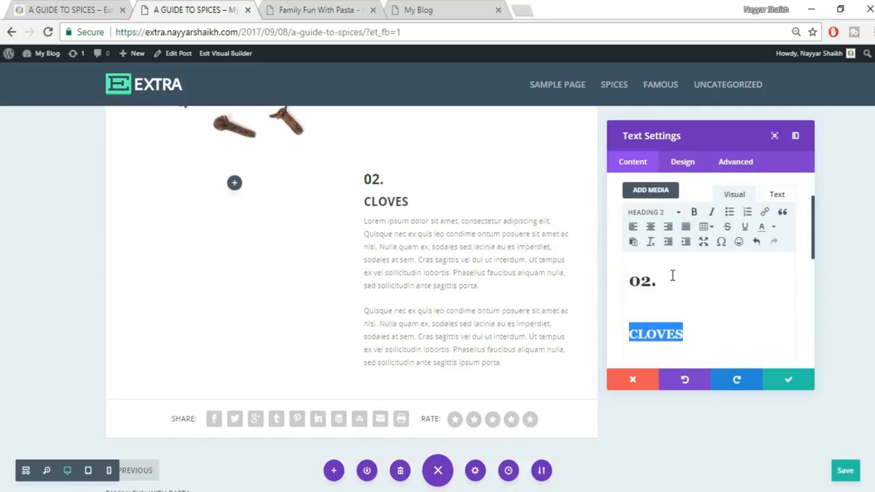
pyautogui.moveTo(684, 281); pyautogui.dragTo(618, 286)
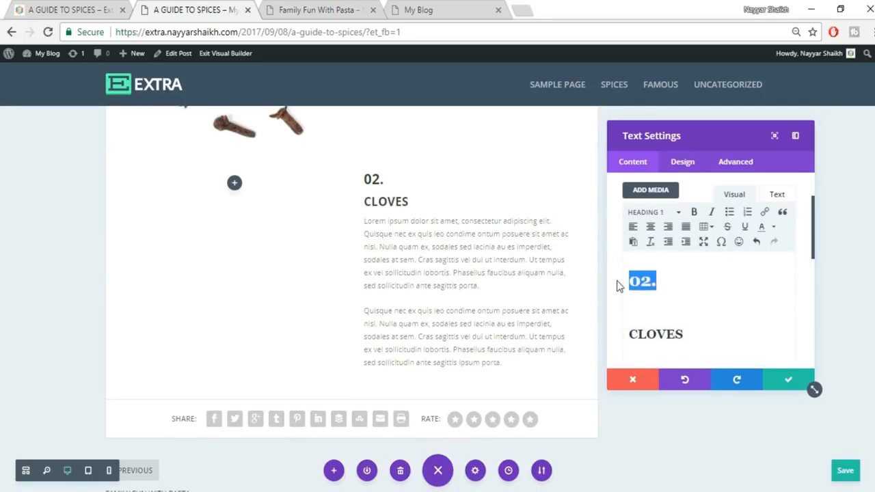
pyautogui.click(775, 228)
pyautogui.click(776, 254)
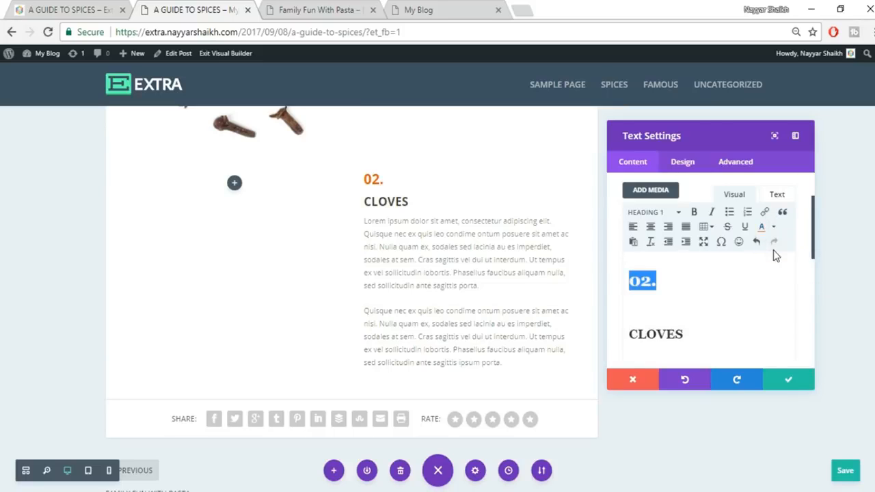
pyautogui.click(784, 383)
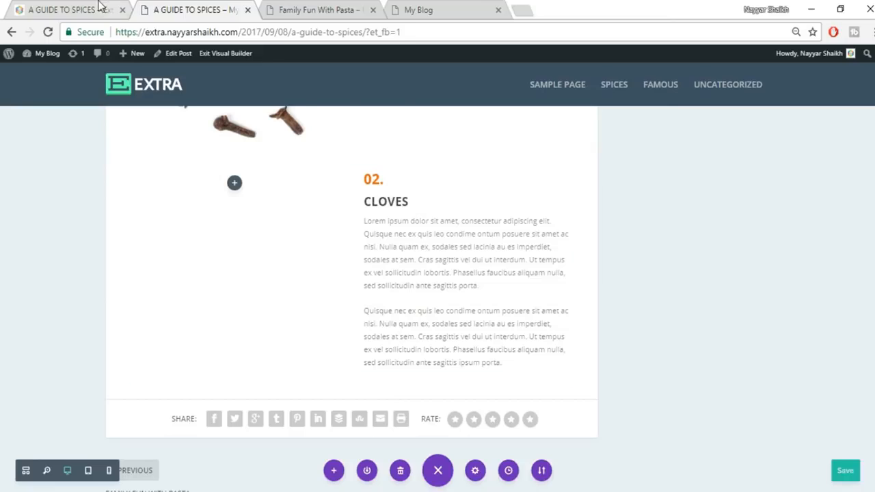
pyautogui.click(98, 7)
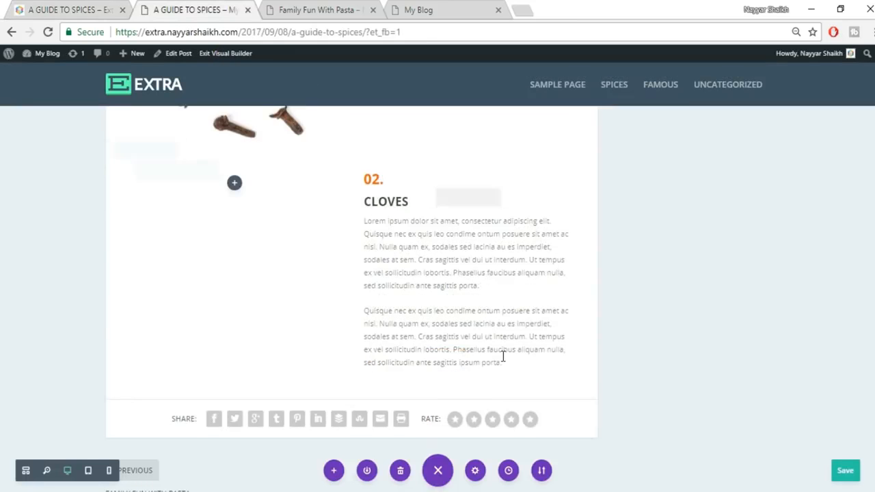
# - Insert a Bar Counters module into the column using the BAR search
pyautogui.click(467, 350)
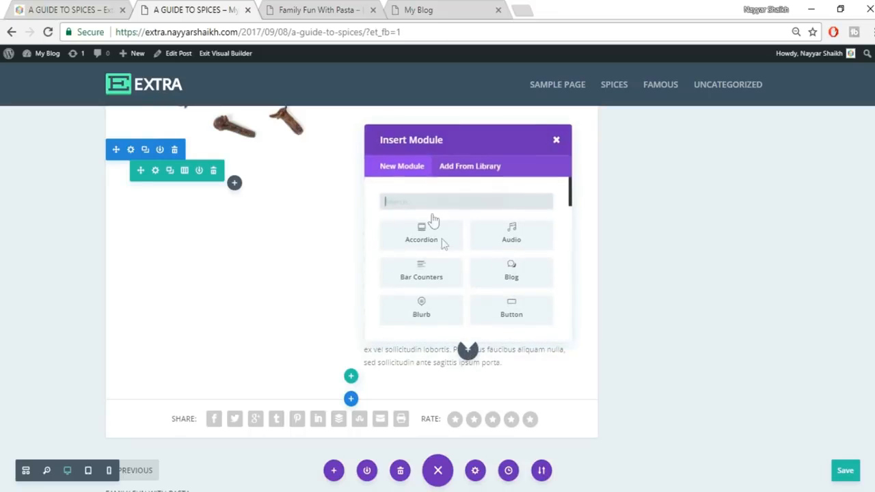
pyautogui.write('BAR')
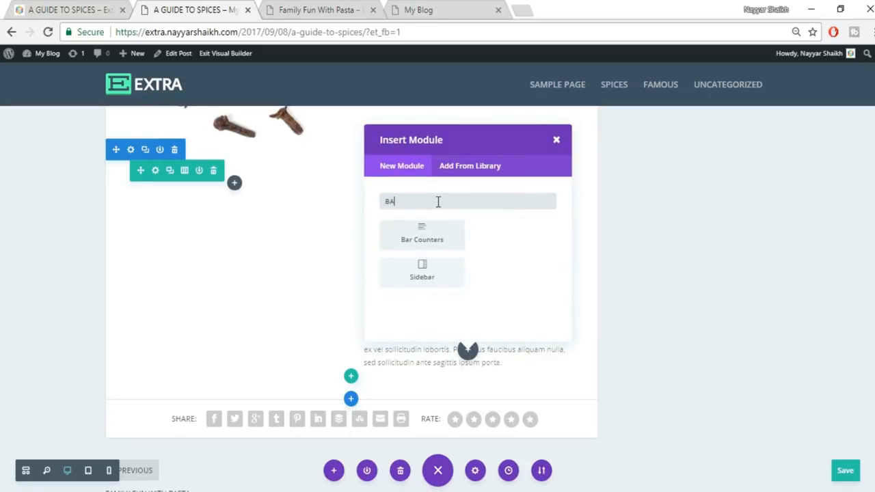
pyautogui.click(430, 246)
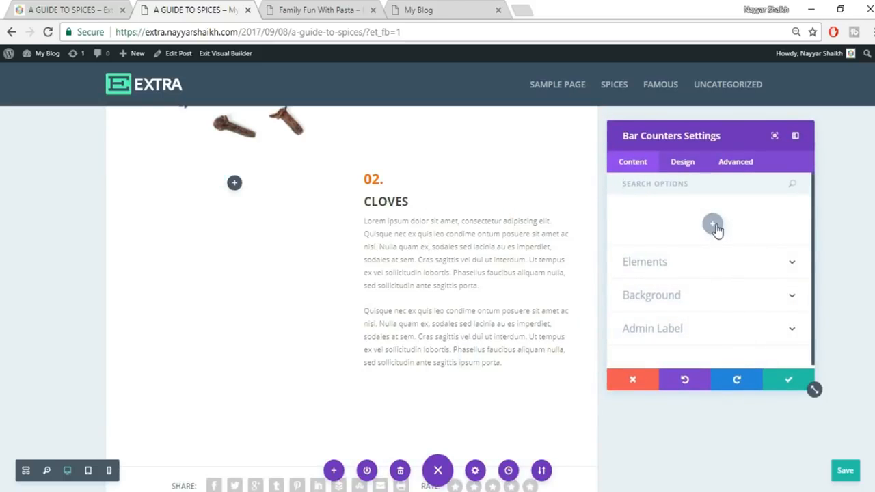
pyautogui.click(713, 227)
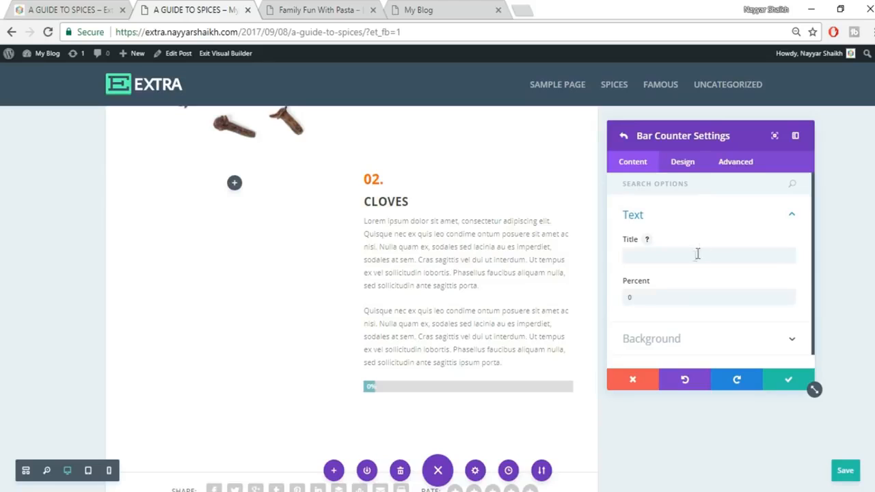
# - Set the first bar to 'LOREM IPSUM DOLOR' at 44%
pyautogui.click(66, 6)
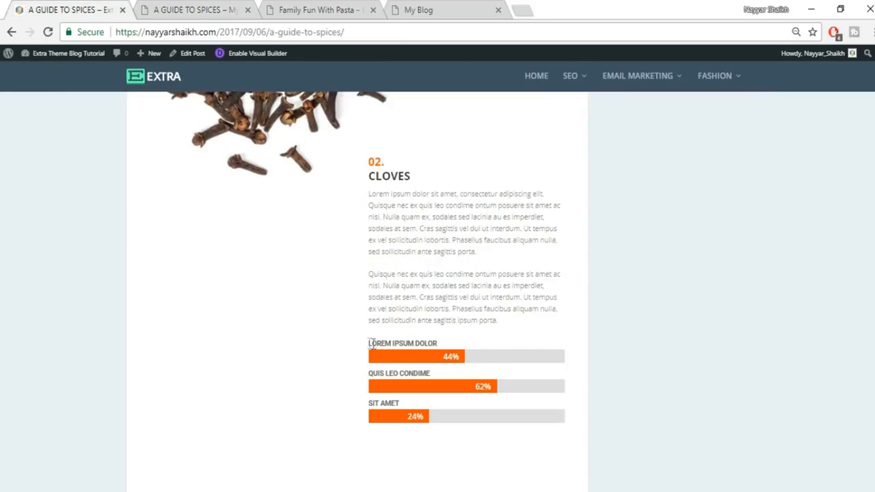
pyautogui.moveTo(366, 347); pyautogui.dragTo(446, 343)
pyautogui.hotkey('ctrl', 'c')
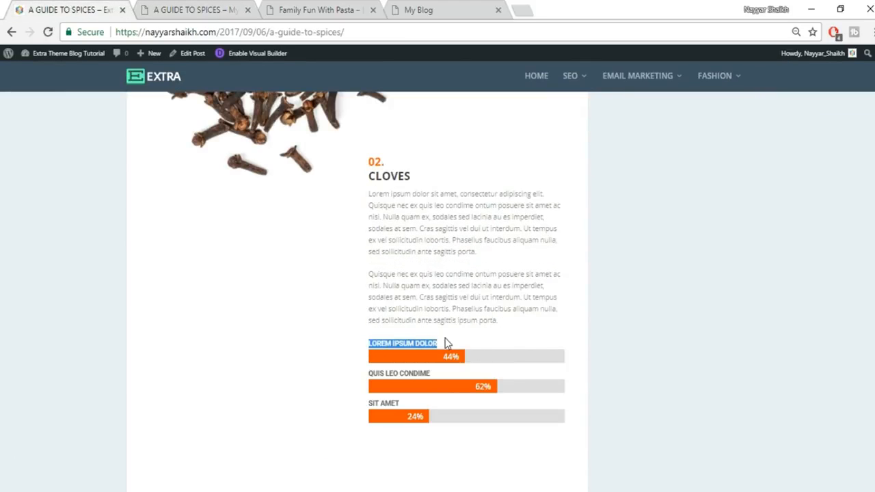
pyautogui.click(179, 5)
pyautogui.click(676, 255)
pyautogui.hotkey('ctrl', 'v')
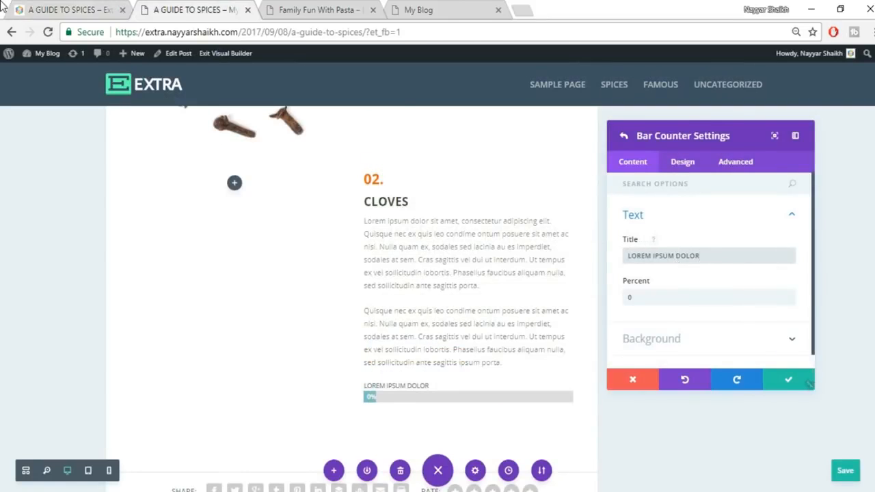
pyautogui.click(39, 7)
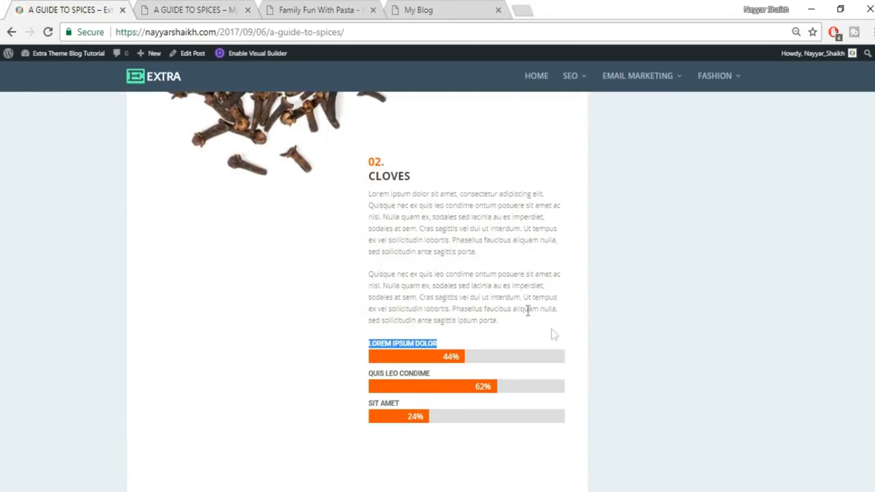
pyautogui.click(245, 7)
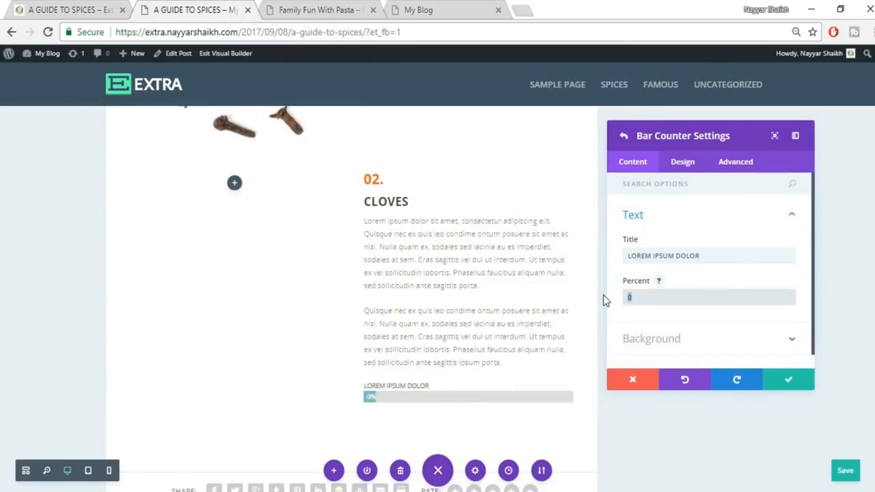
pyautogui.write('44')
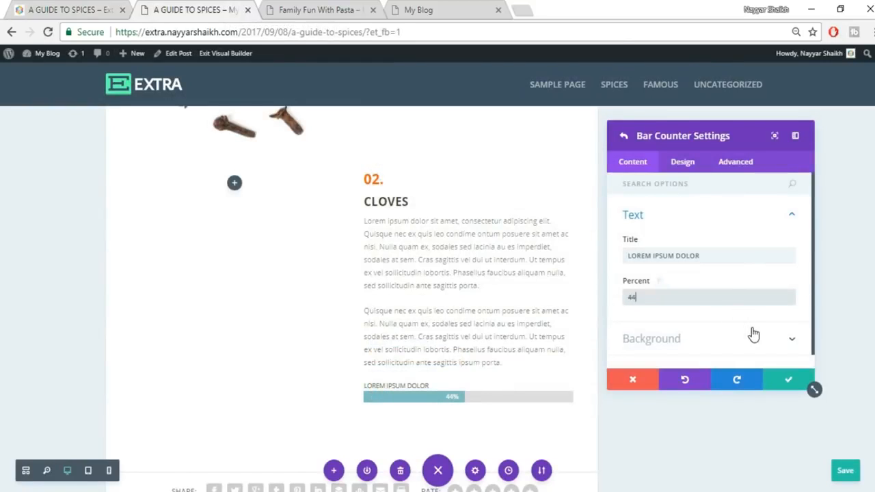
pyautogui.click(788, 379)
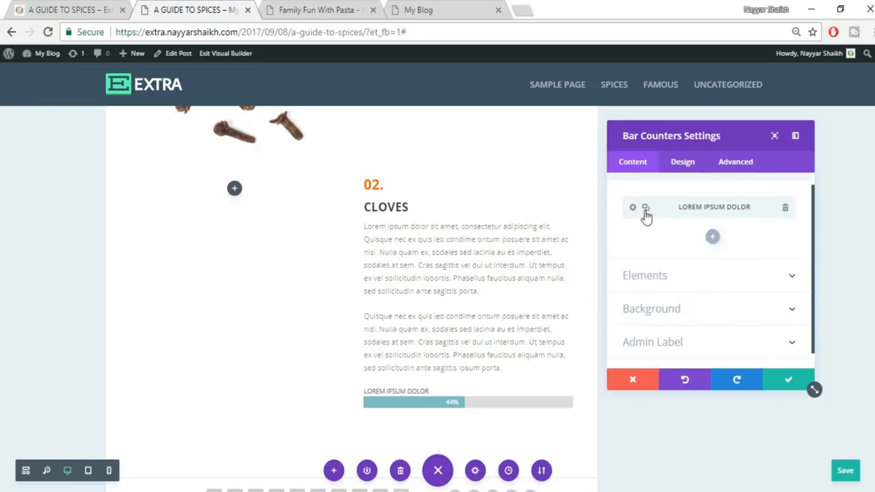
# - Add a second bar titled 'QUIS LEO CONDIME' at 62%
pyautogui.click(712, 239)
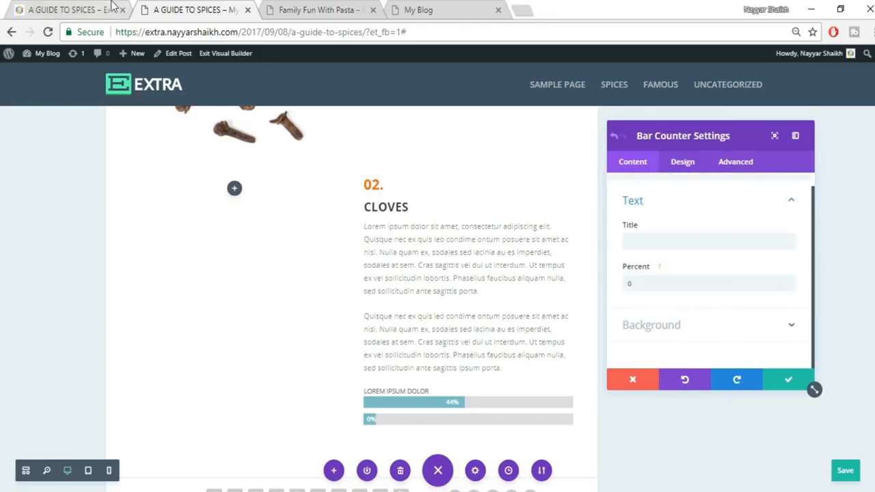
pyautogui.click(60, 6)
pyautogui.moveTo(368, 375); pyautogui.dragTo(450, 375)
pyautogui.hotkey('ctrl', 'c')
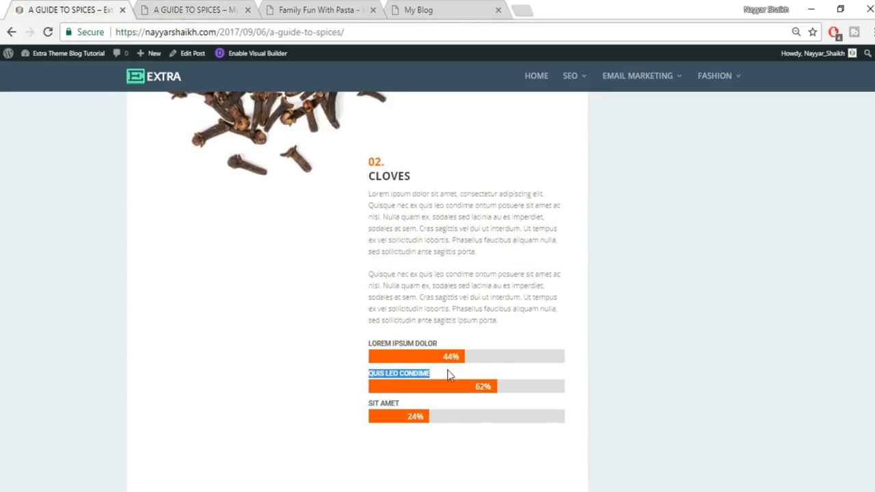
pyautogui.click(229, 8)
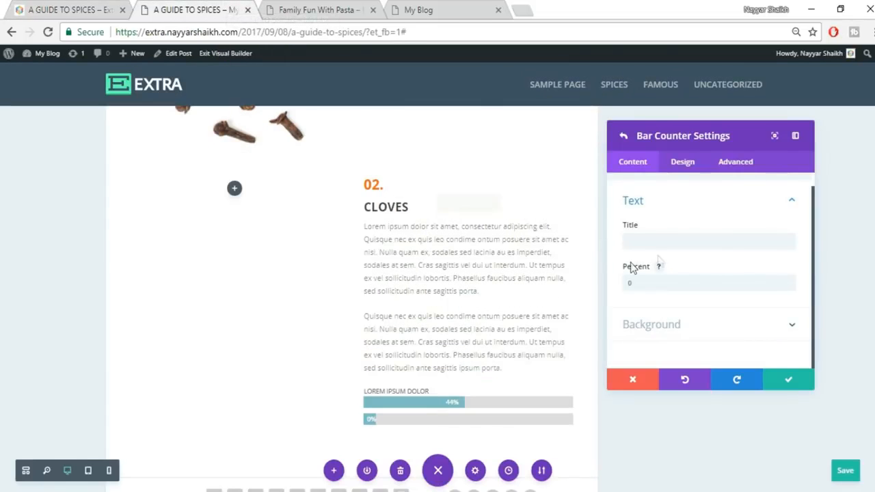
pyautogui.click(654, 242)
pyautogui.hotkey('ctrl', 'v')
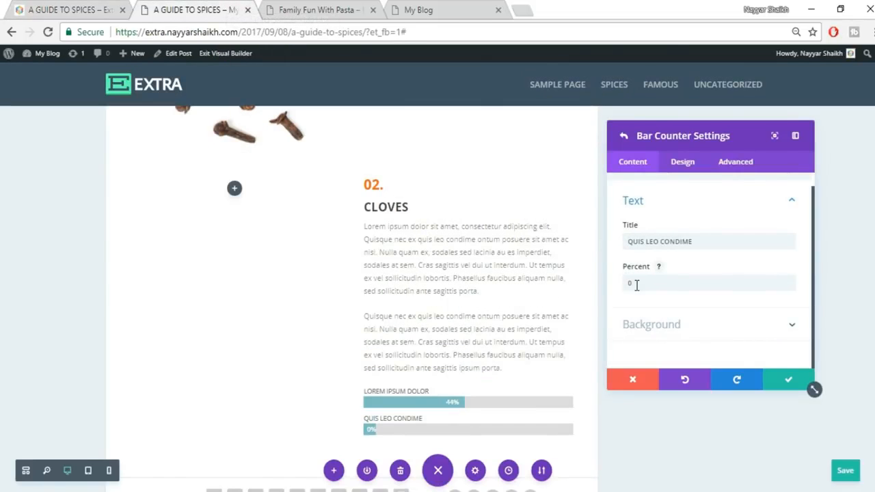
pyautogui.doubleClick(636, 286)
pyautogui.write('62')
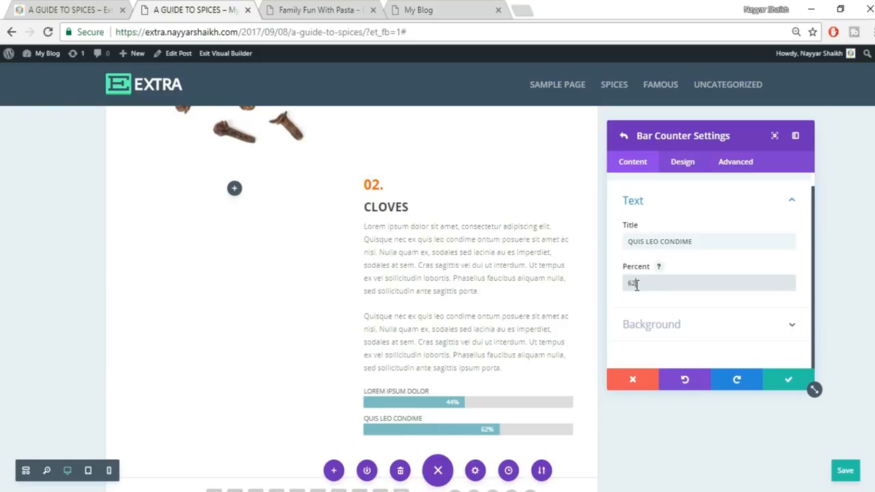
pyautogui.click(65, 9)
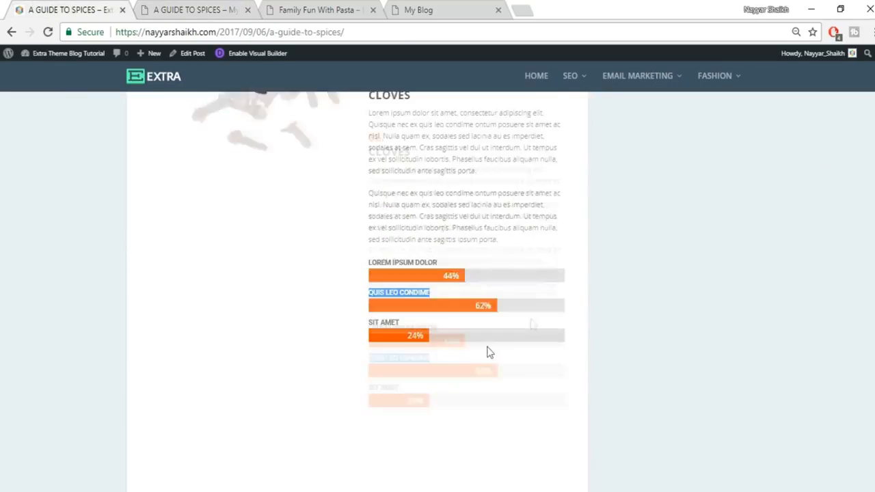
pyautogui.moveTo(401, 267); pyautogui.dragTo(370, 264)
pyautogui.hotkey('ctrl', 'c')
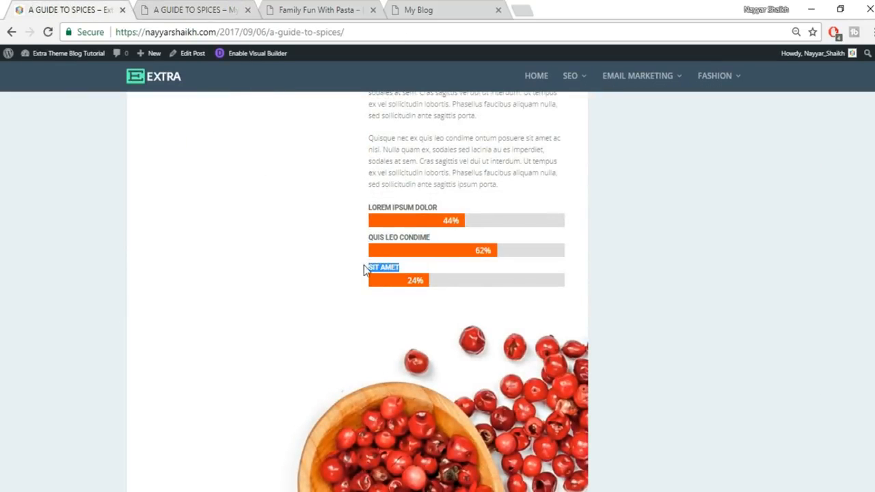
pyautogui.click(194, 9)
pyautogui.click(788, 380)
# - Add a third bar titled 'SIT AMET' at 32%
pyautogui.click(711, 265)
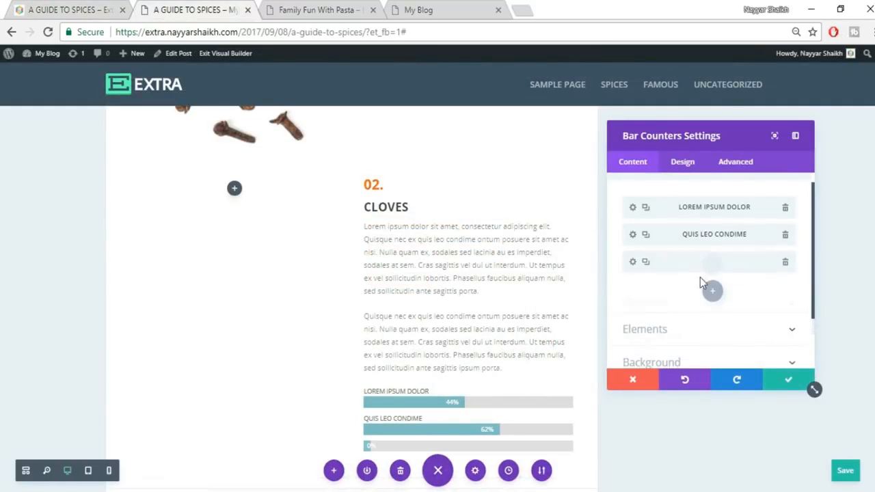
pyautogui.click(663, 241)
pyautogui.hotkey('ctrl', 'v')
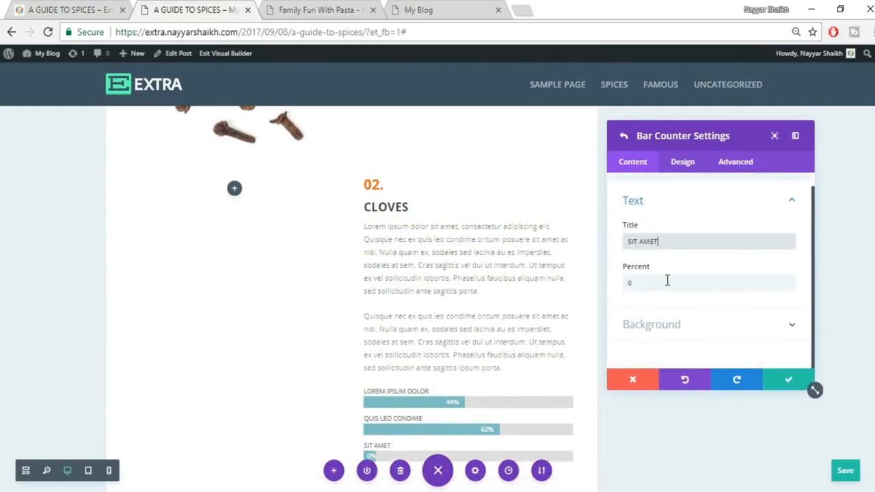
pyautogui.click(666, 280)
pyautogui.write('32')
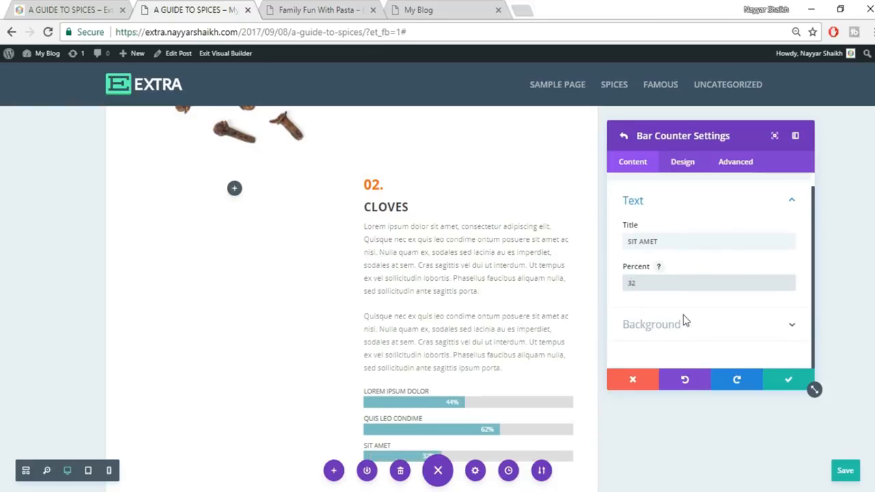
pyautogui.click(790, 381)
pyautogui.scroll(-2, 513, 309)
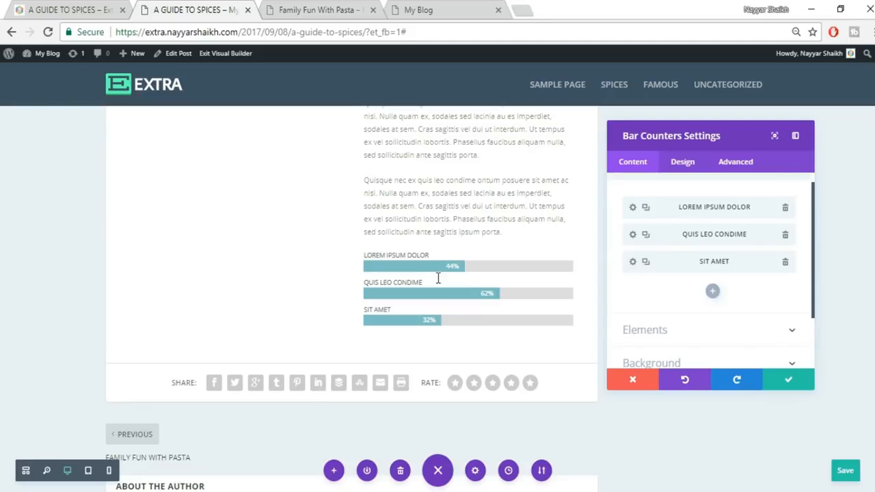
# - Expand the bar counter's Elements and Bar Background settings
pyautogui.scroll(-2, 656, 299)
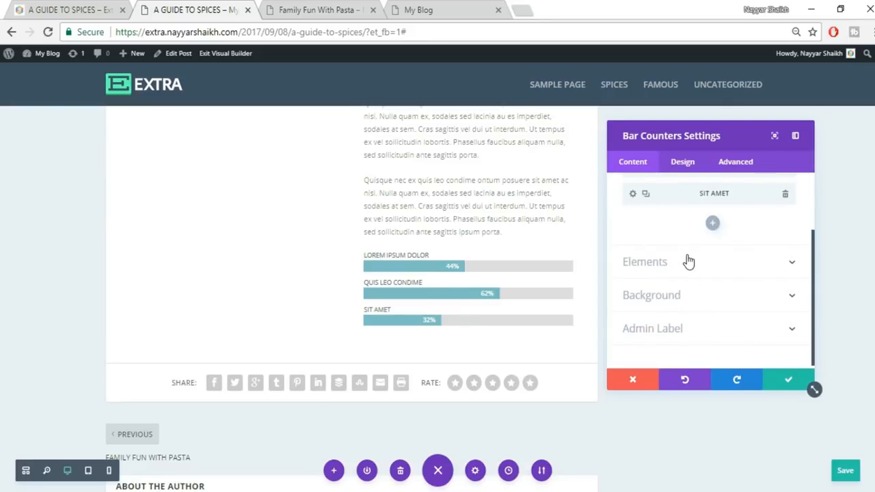
pyautogui.click(688, 260)
pyautogui.scroll(2, 687, 253)
pyautogui.scroll(-2, 697, 307)
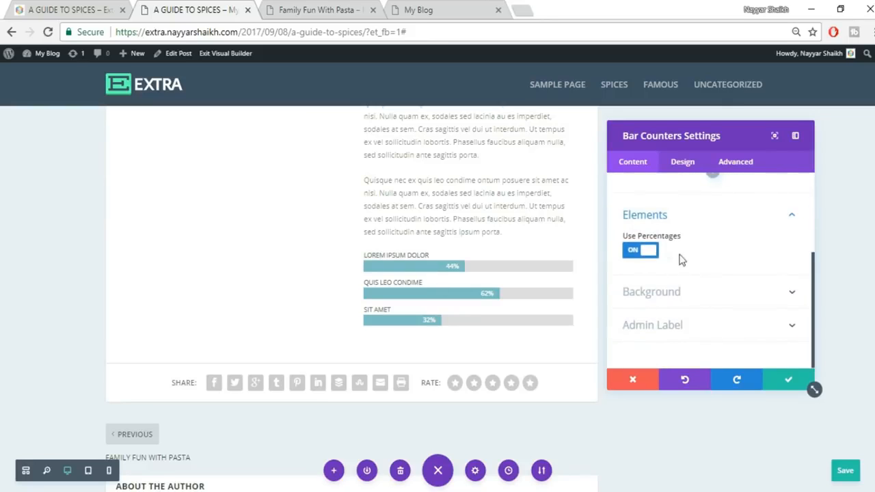
pyautogui.click(743, 298)
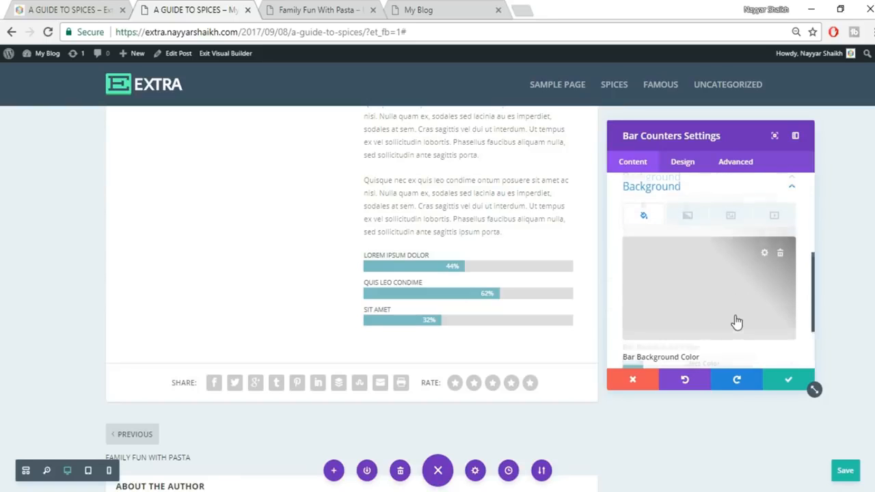
pyautogui.scroll(-2, 731, 321)
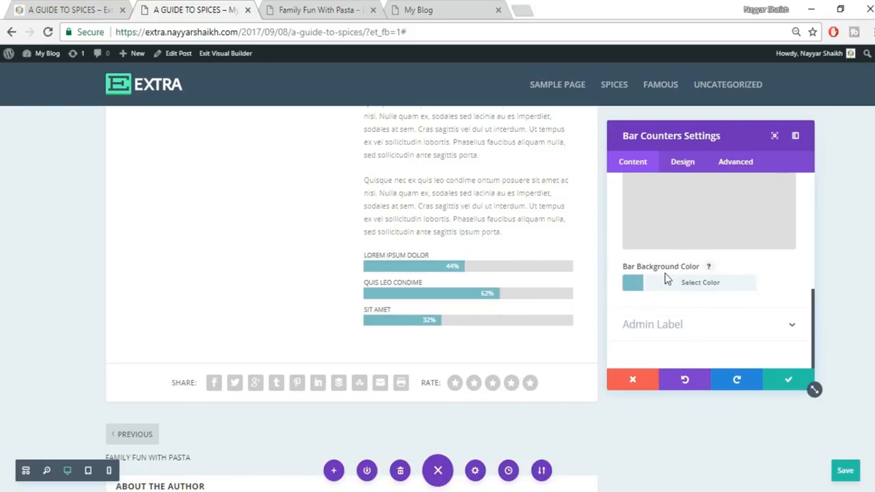
# - Set the bar background colour to the red preset #e02b20 after trying orange shades
pyautogui.click(711, 288)
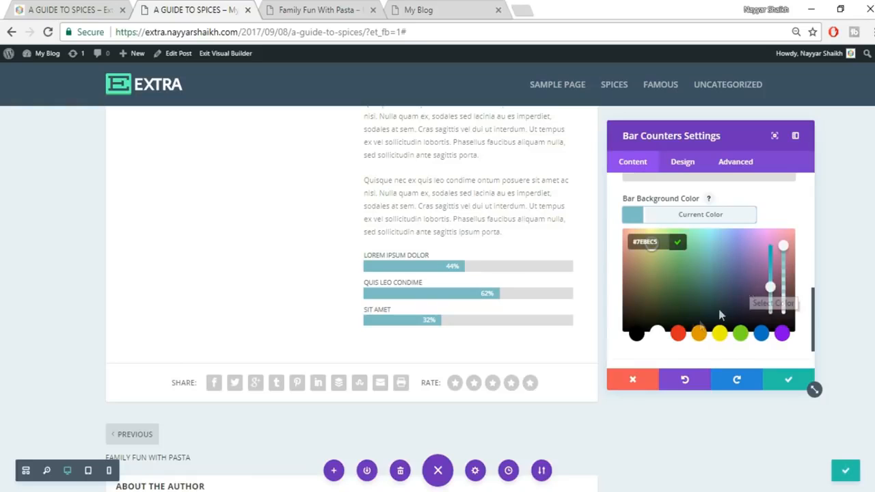
pyautogui.click(678, 333)
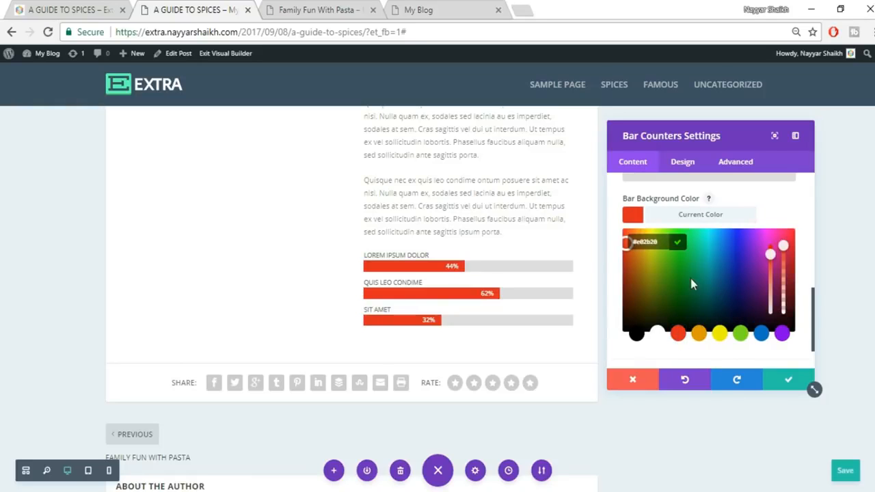
pyautogui.click(628, 267)
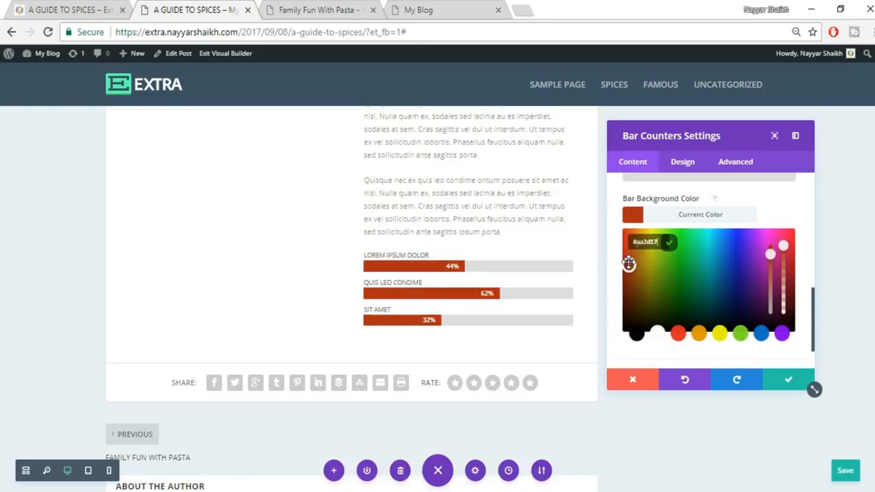
pyautogui.moveTo(628, 258); pyautogui.dragTo(625, 239)
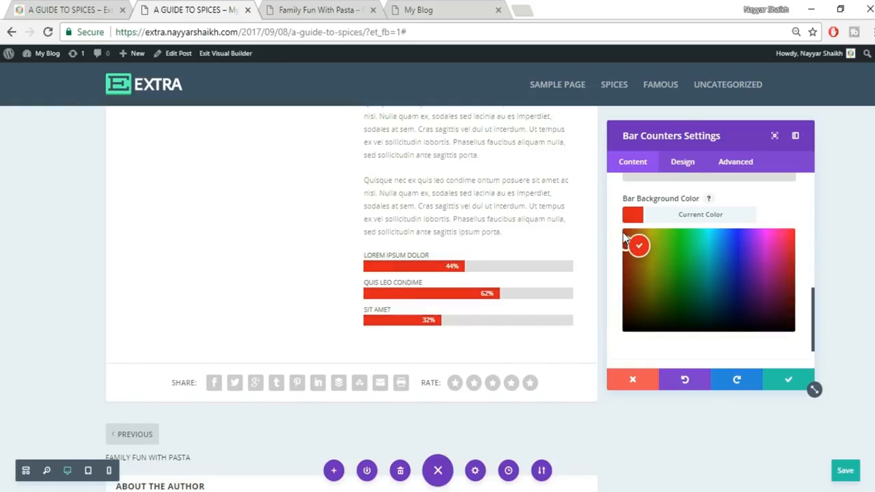
pyautogui.moveTo(628, 250); pyautogui.dragTo(637, 252)
pyautogui.click(633, 252)
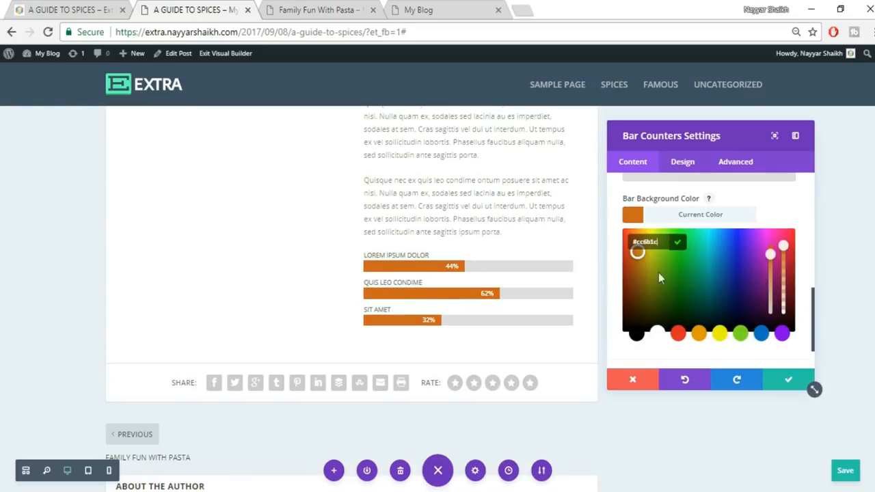
pyautogui.click(678, 333)
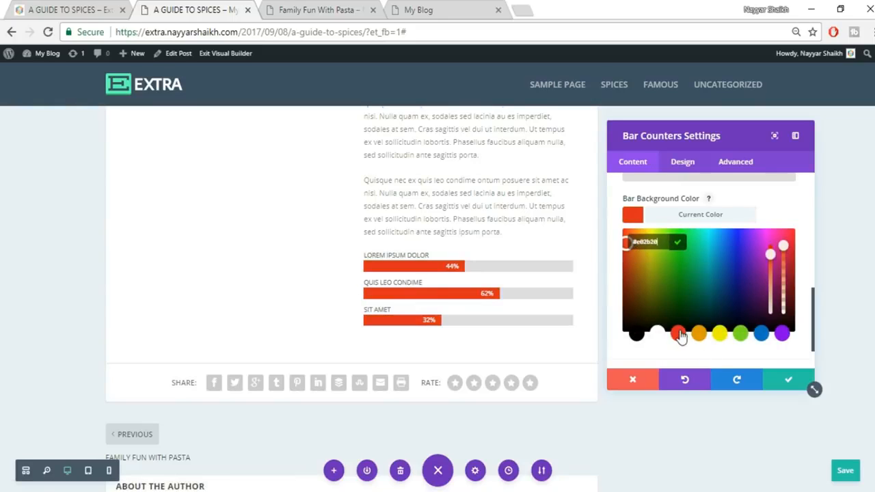
pyautogui.click(714, 215)
pyautogui.scroll(3, 755, 321)
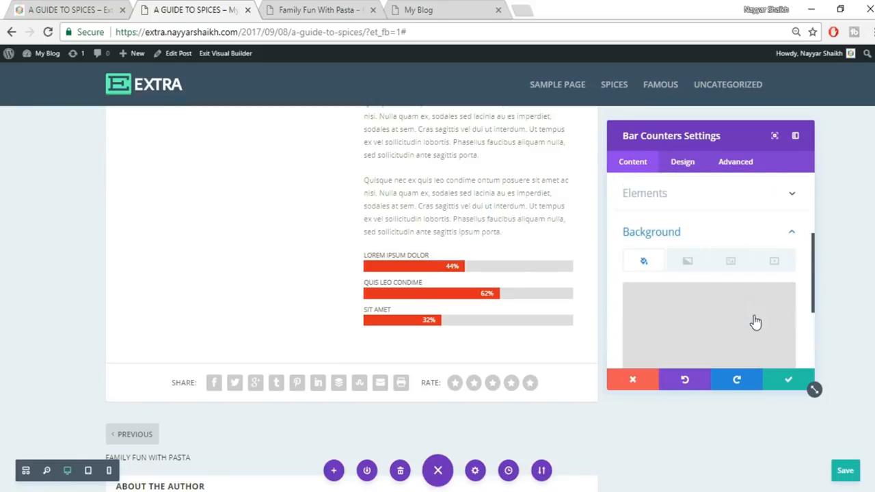
pyautogui.click(756, 231)
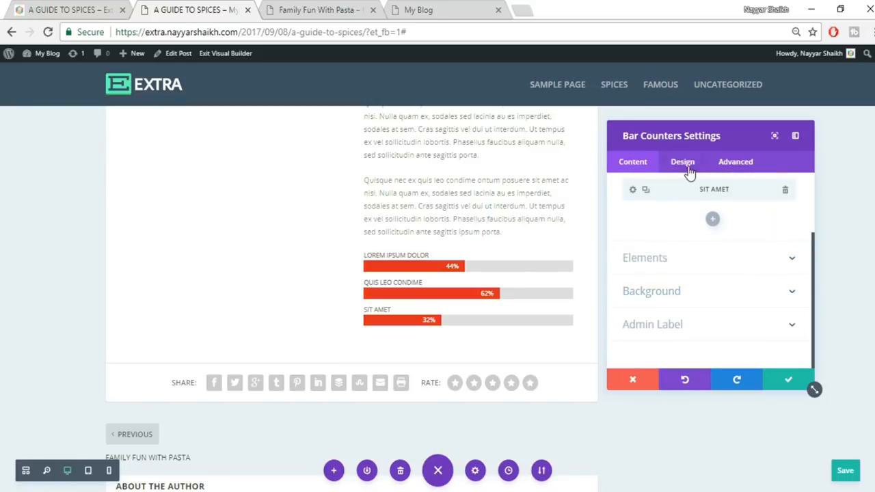
# - Make the bar titles bold with a 14px font size
pyautogui.click(684, 164)
pyautogui.click(693, 223)
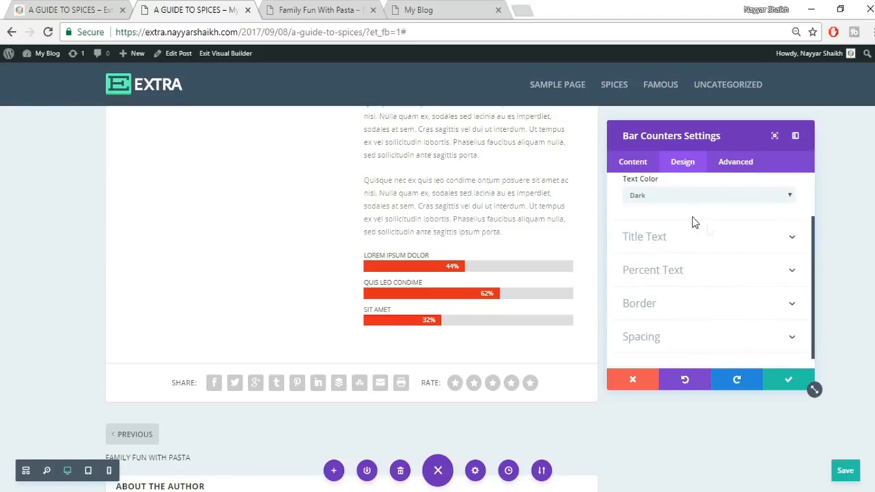
pyautogui.click(715, 238)
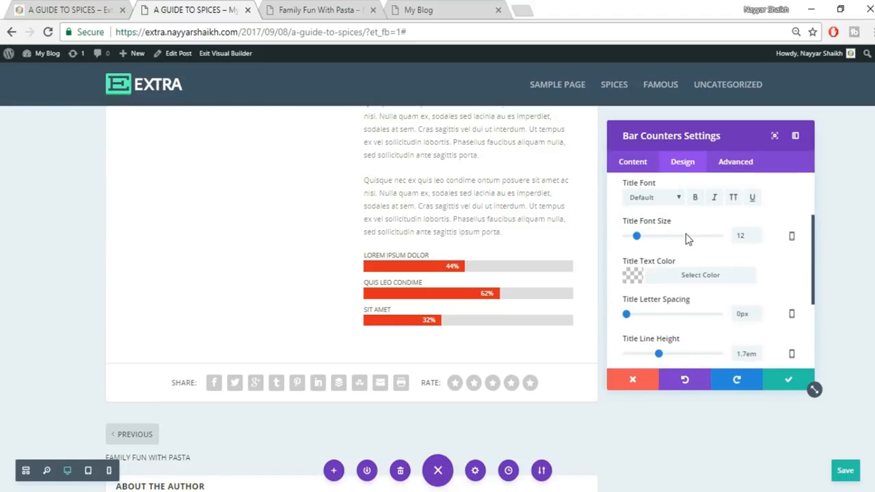
pyautogui.click(49, 8)
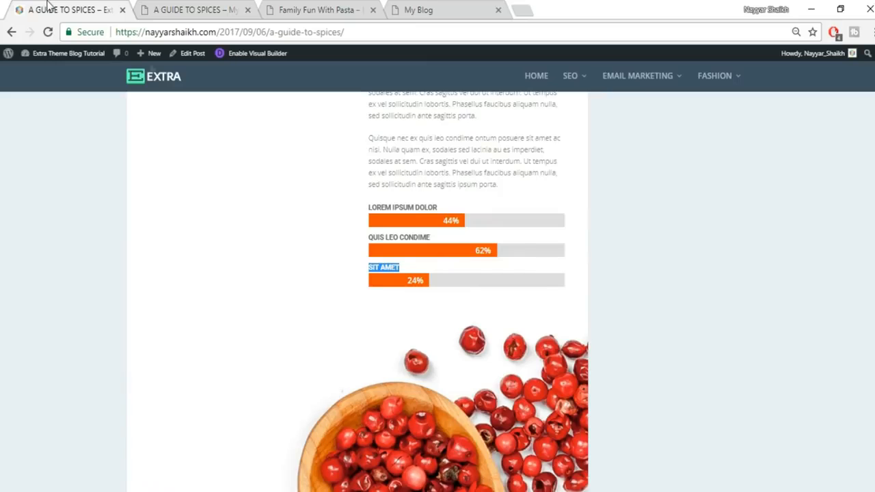
pyautogui.click(175, 8)
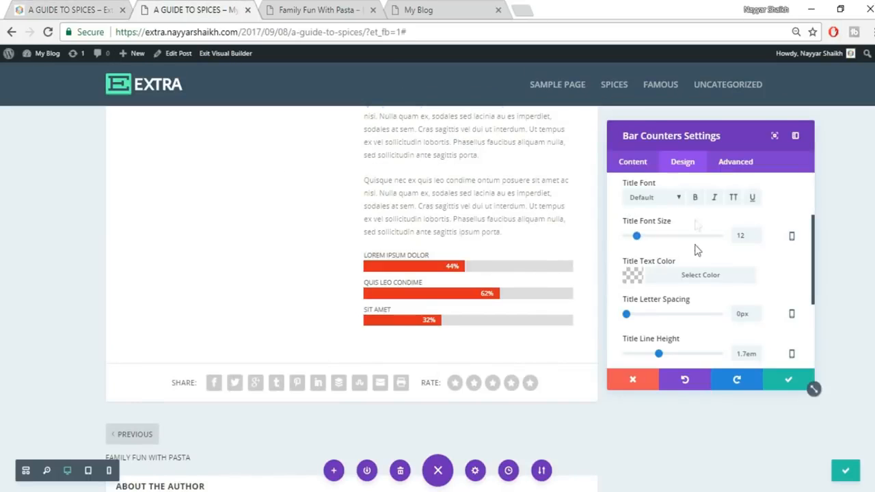
pyautogui.click(696, 199)
pyautogui.moveTo(747, 235); pyautogui.dragTo(729, 243)
pyautogui.write('15')
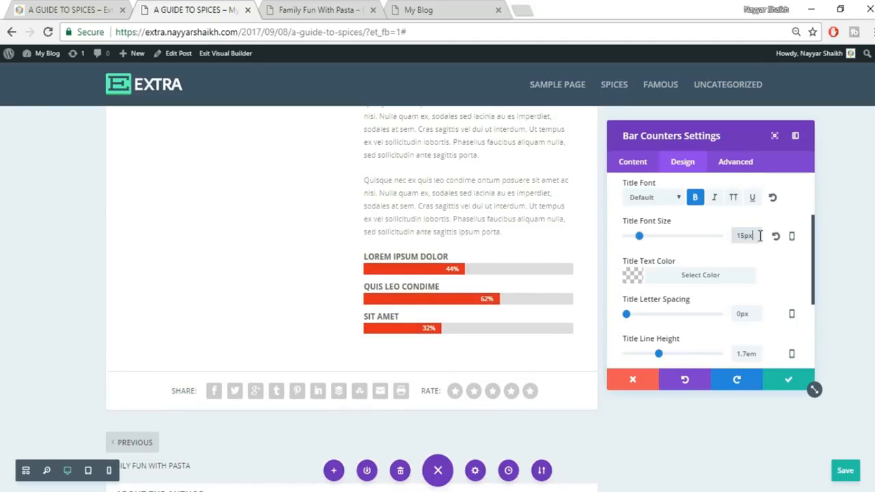
pyautogui.write('14')
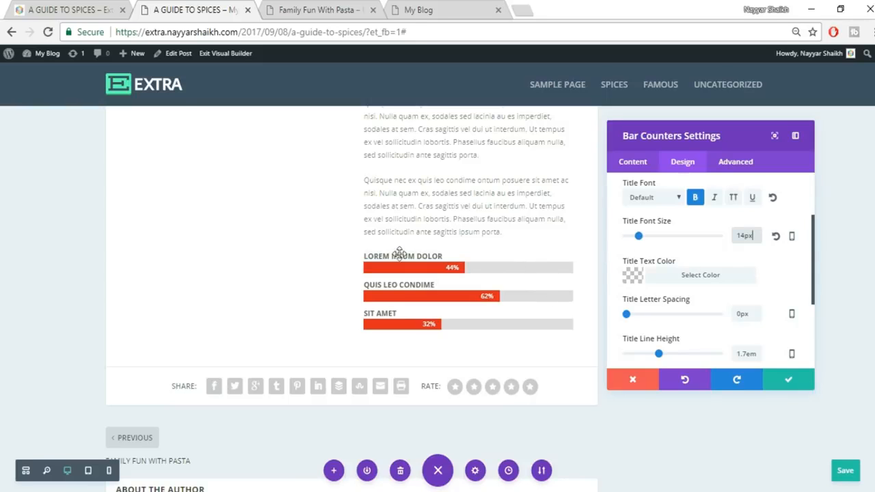
# - Set the percentage text size to 18px and save the Bar Counters settings
pyautogui.click(102, 8)
pyautogui.click(470, 226)
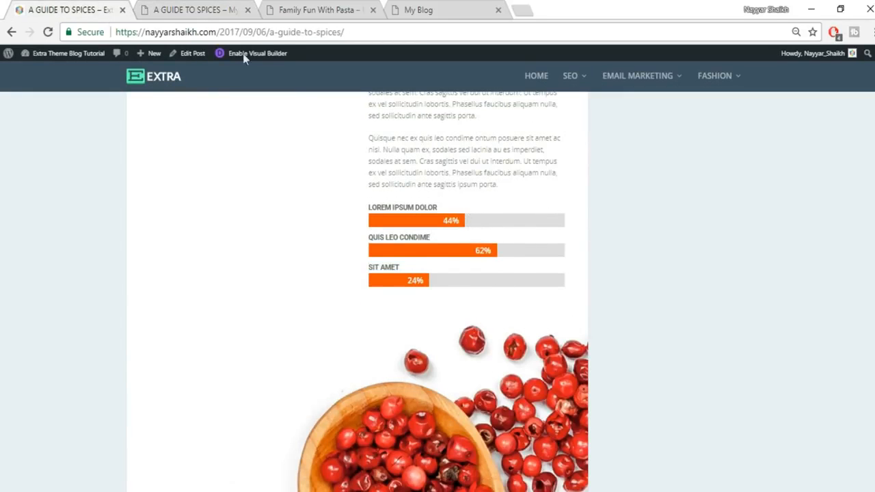
pyautogui.click(157, 9)
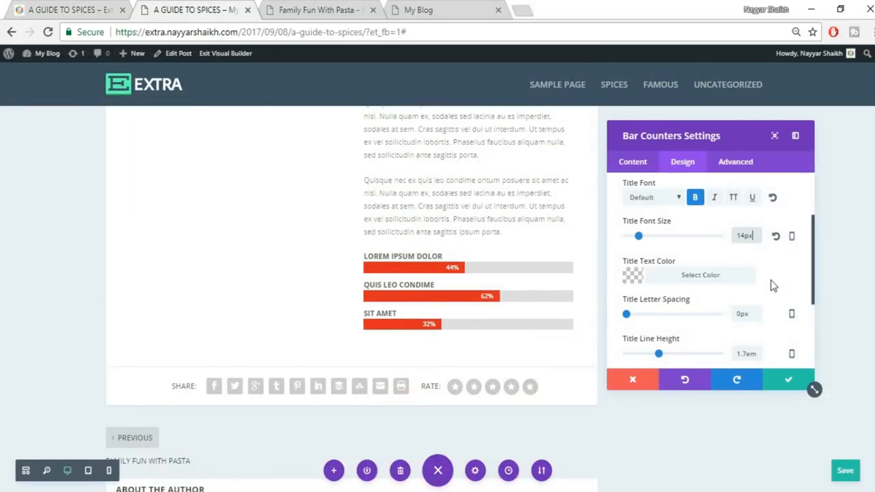
pyautogui.scroll(-2, 772, 286)
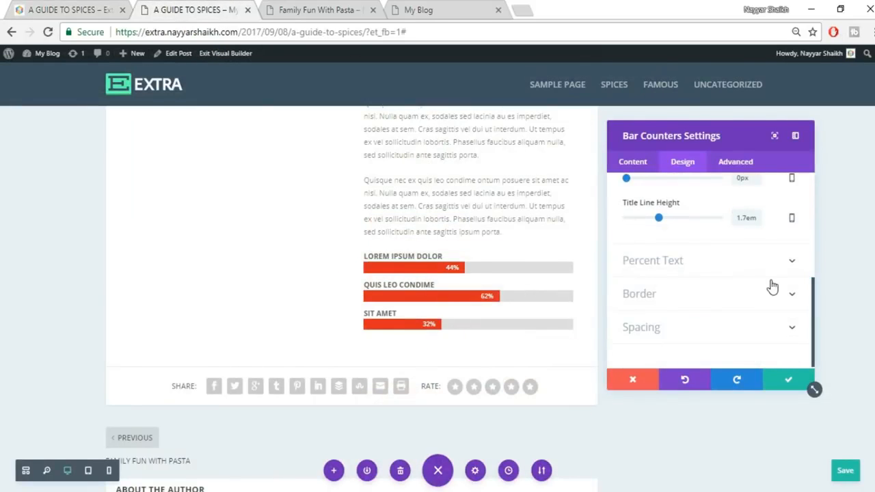
pyautogui.click(681, 265)
pyautogui.moveTo(757, 234); pyautogui.dragTo(719, 242)
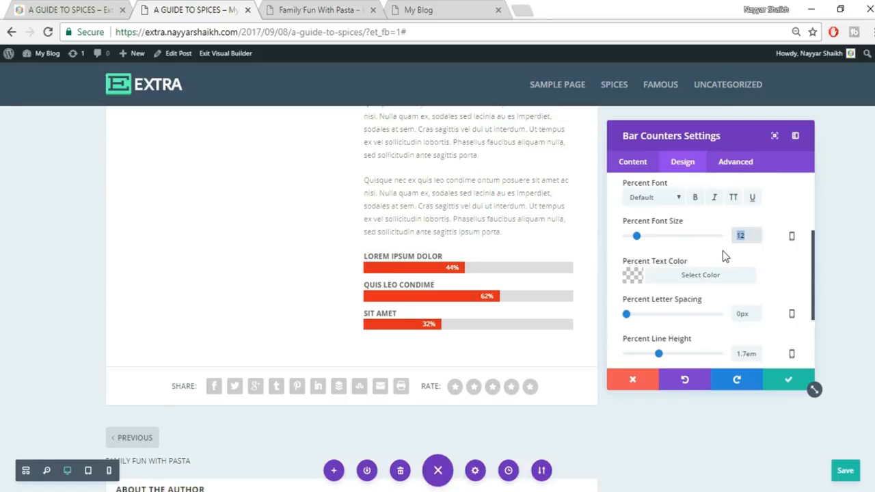
pyautogui.write('15')
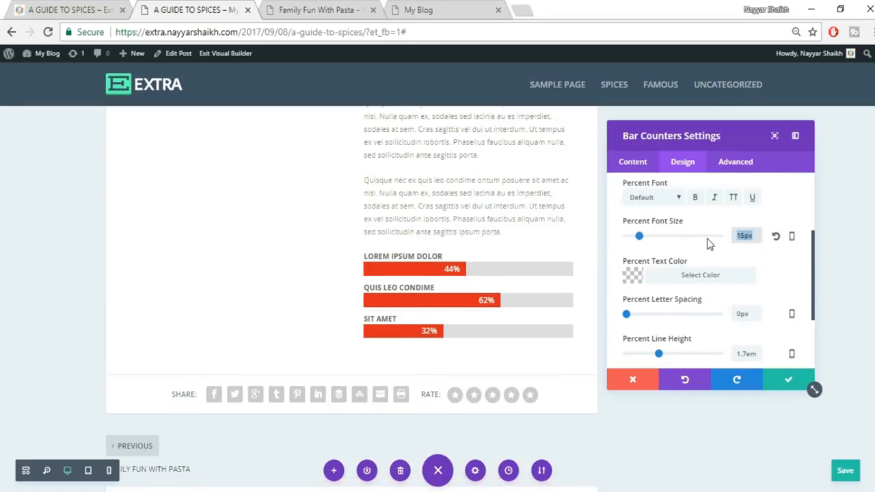
pyautogui.write('18px')
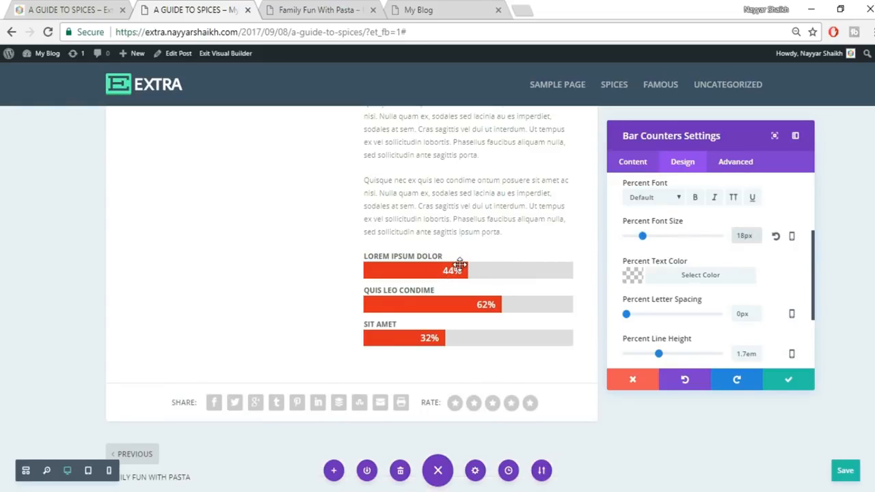
pyautogui.click(786, 381)
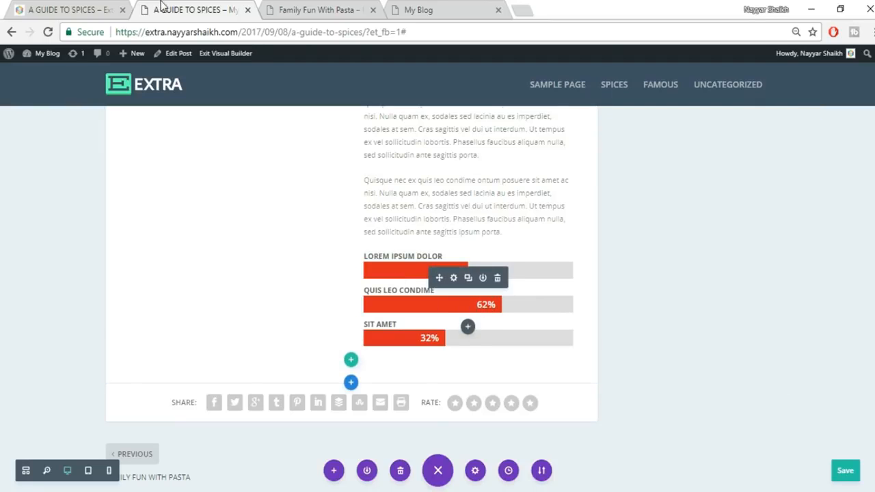
# - Compare the live spices post with the post being built
pyautogui.click(27, 8)
pyautogui.scroll(-3, 676, 255)
pyautogui.scroll(2, 676, 271)
pyautogui.scroll(-2, 472, 325)
pyautogui.click(167, 10)
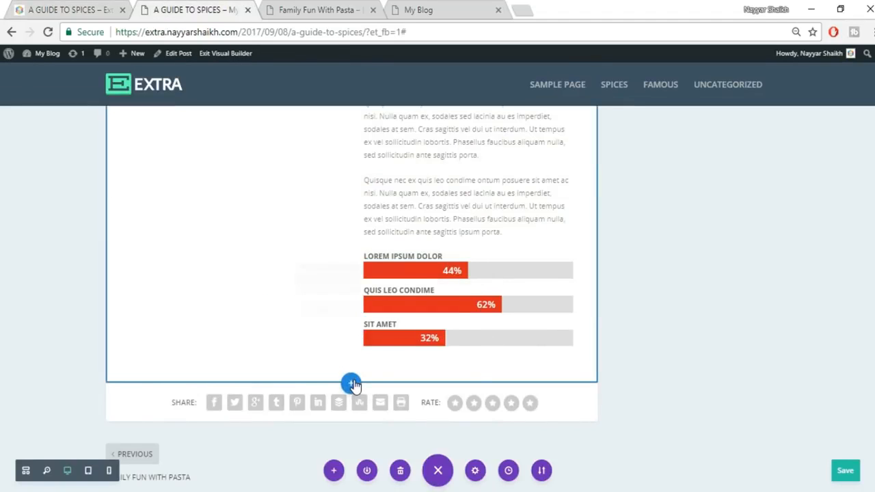
# - Insert a full-width section with a Fullwidth Image module using the newly uploaded 0416 peppercorn image
pyautogui.click(351, 383)
pyautogui.click(413, 348)
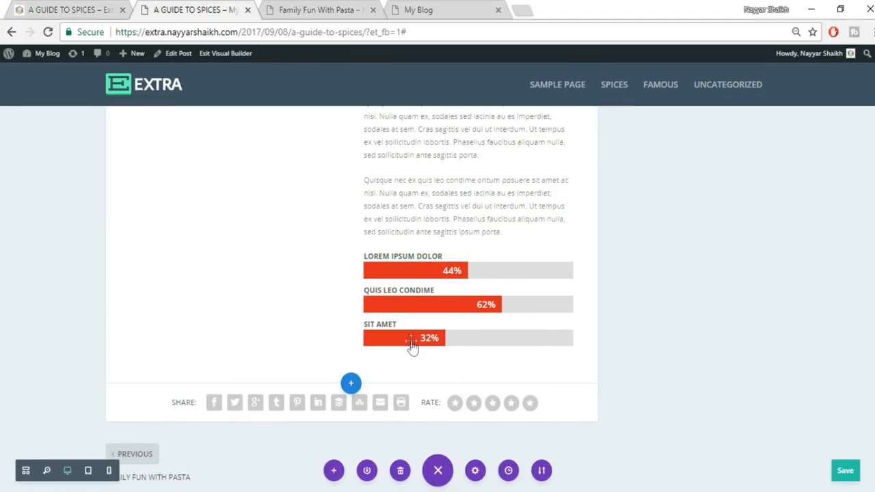
pyautogui.click(317, 333)
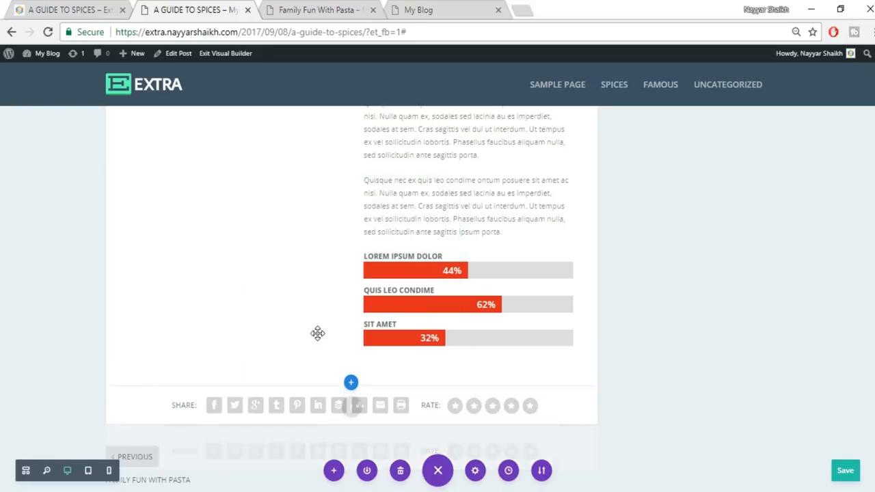
pyautogui.click(773, 257)
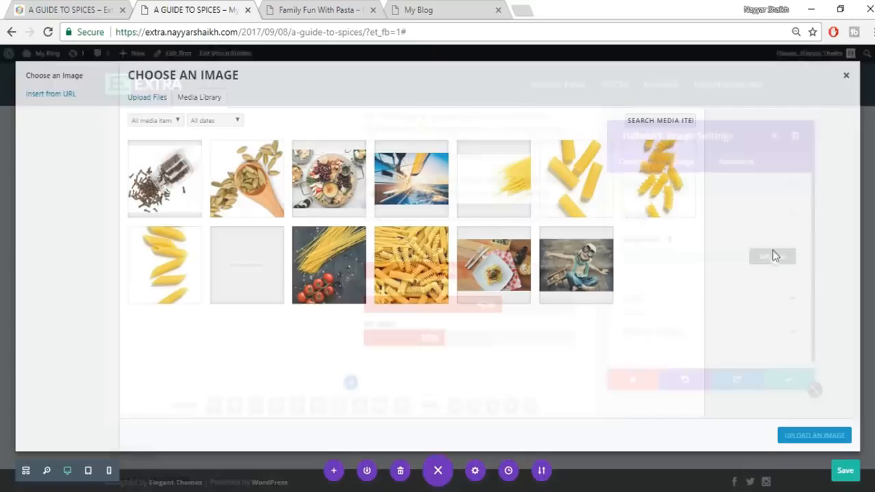
pyautogui.click(146, 98)
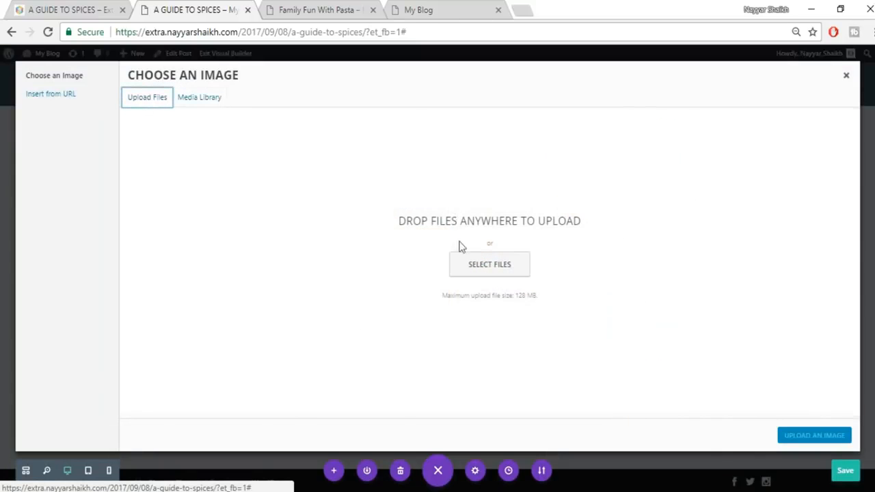
pyautogui.click(476, 265)
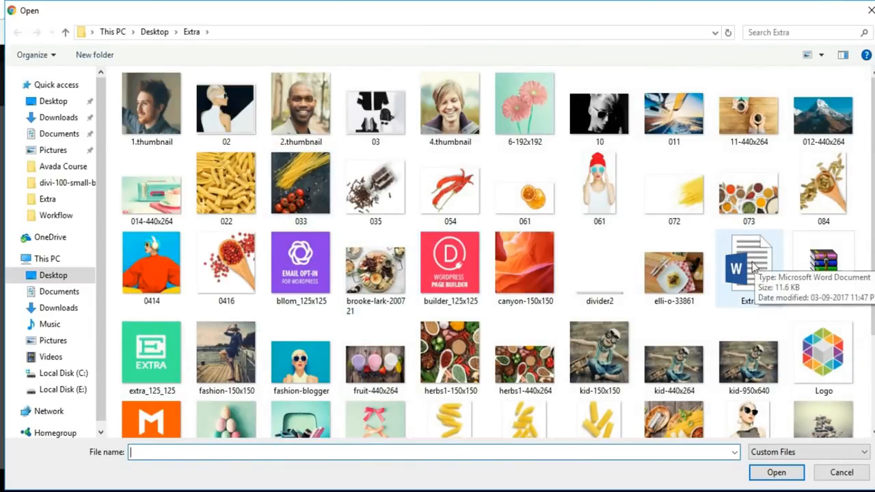
pyautogui.click(246, 268)
pyautogui.click(769, 477)
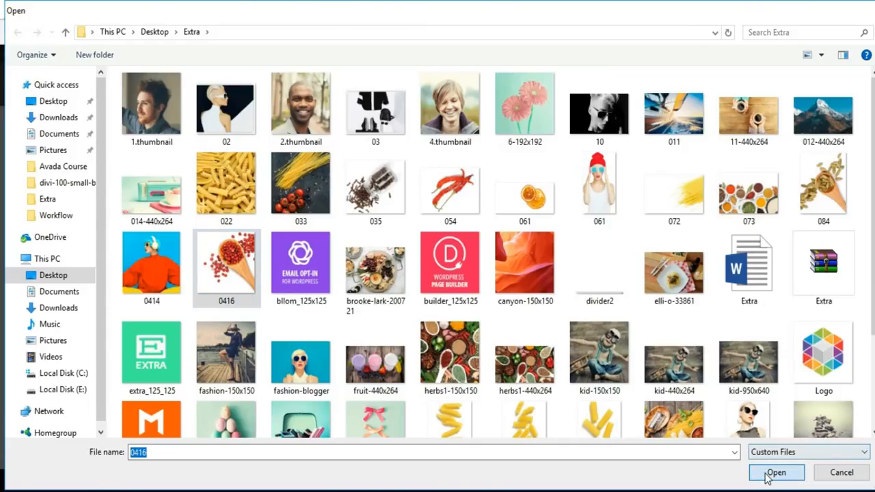
pyautogui.click(840, 437)
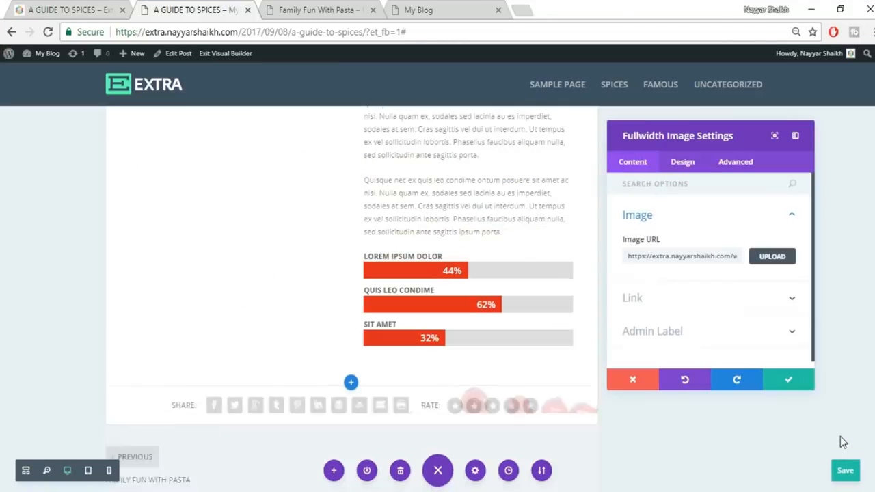
# - Save the full-width image module and compare the layout with the live spices post
pyautogui.click(781, 385)
pyautogui.scroll(4, 778, 391)
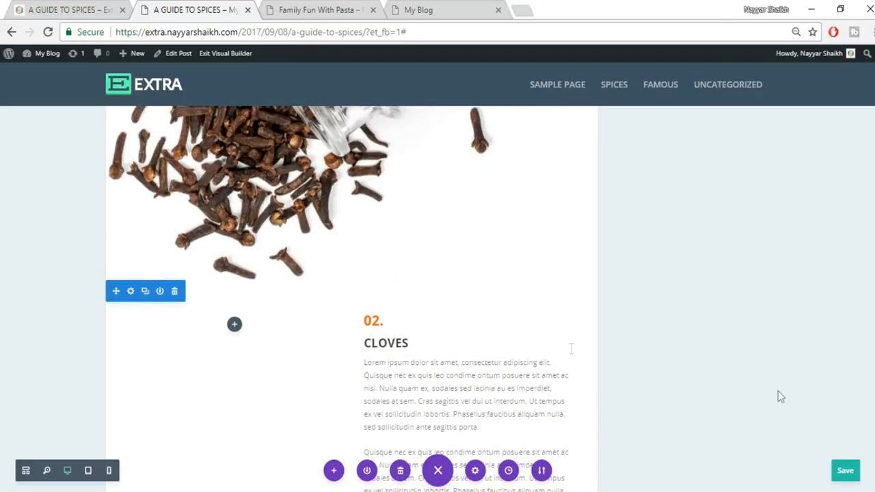
pyautogui.click(63, 10)
pyautogui.scroll(5, 304, 248)
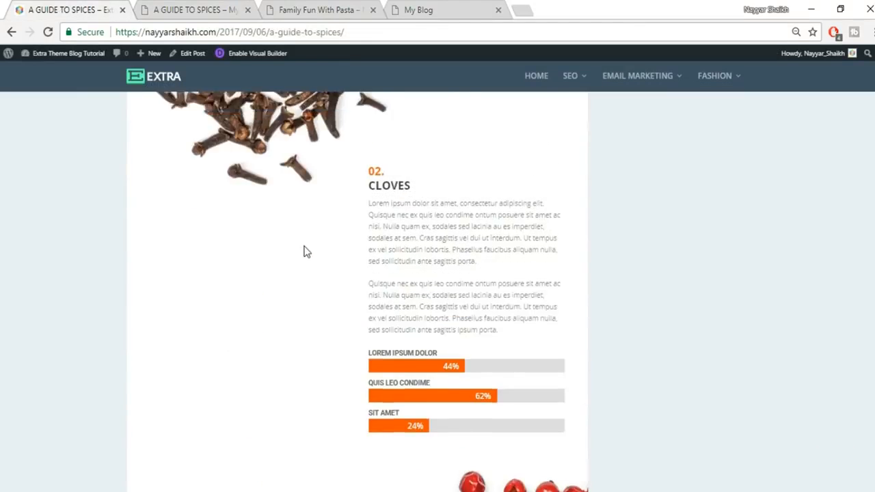
pyautogui.scroll(3, 304, 247)
pyautogui.scroll(-1, 441, 316)
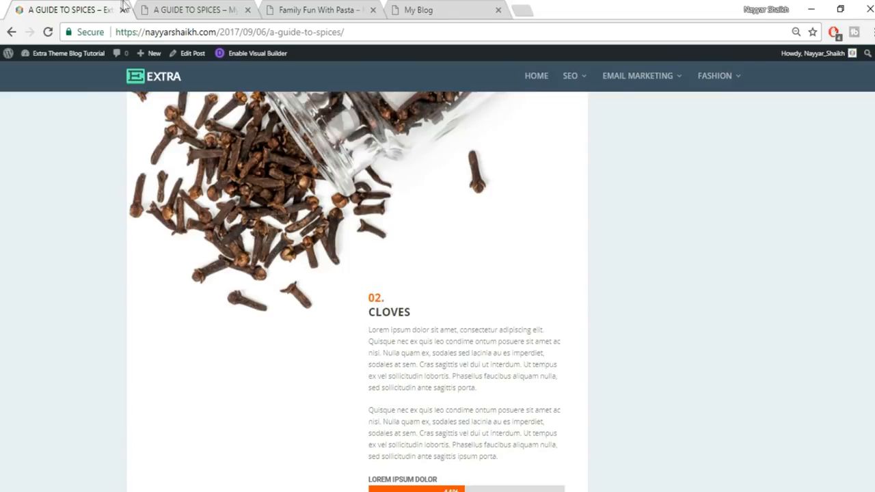
pyautogui.click(172, 9)
pyautogui.scroll(-2, 410, 314)
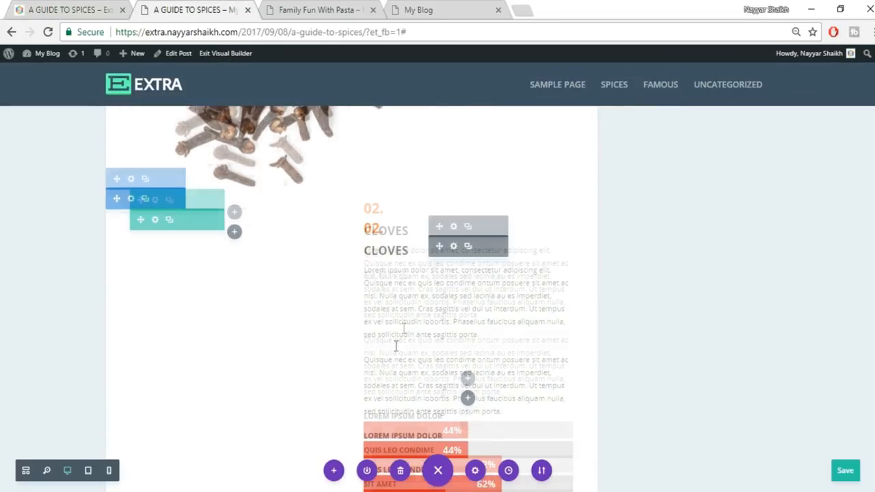
pyautogui.scroll(1, 438, 277)
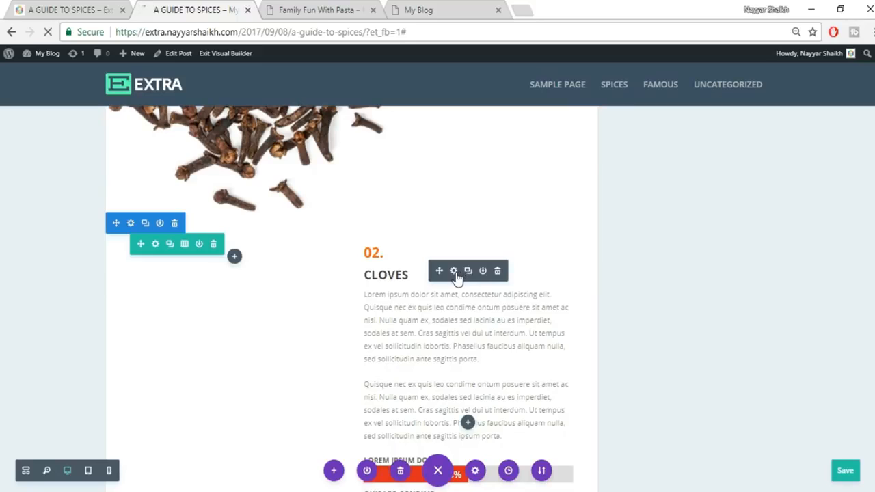
# - Set the Cloves text module's Custom Margin Top to -100px and save it
pyautogui.click(455, 272)
pyautogui.click(685, 161)
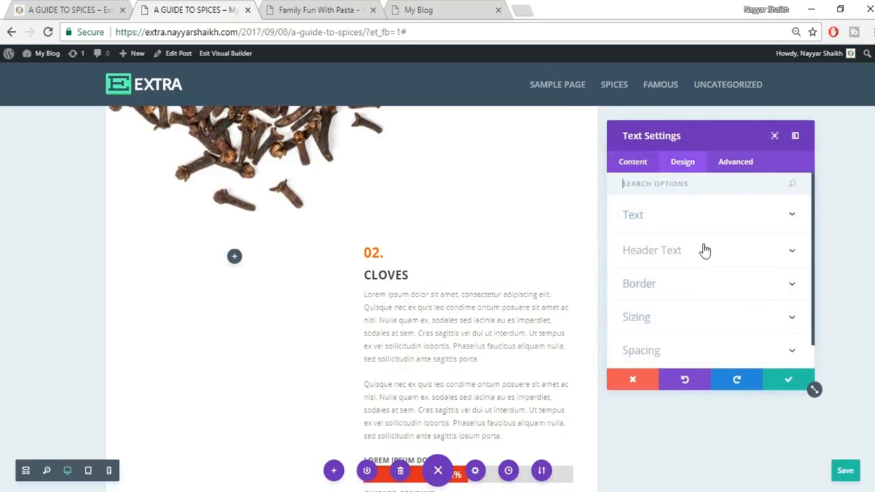
pyautogui.click(639, 320)
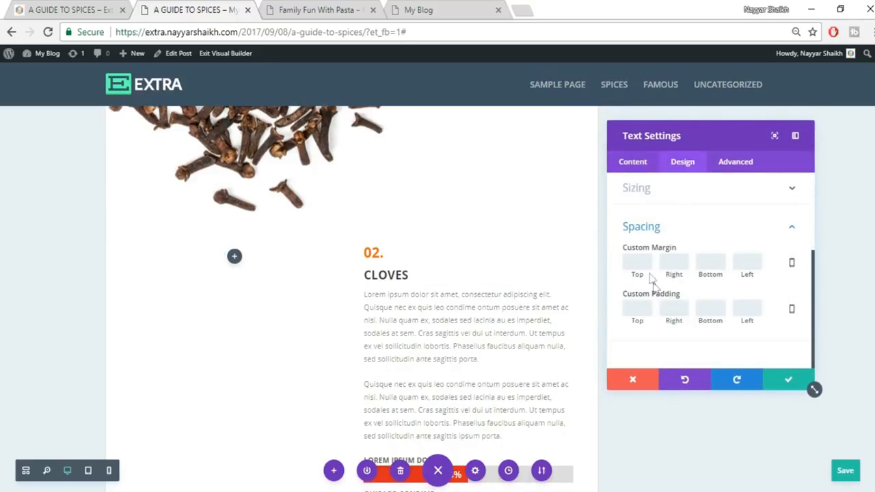
pyautogui.write('-100')
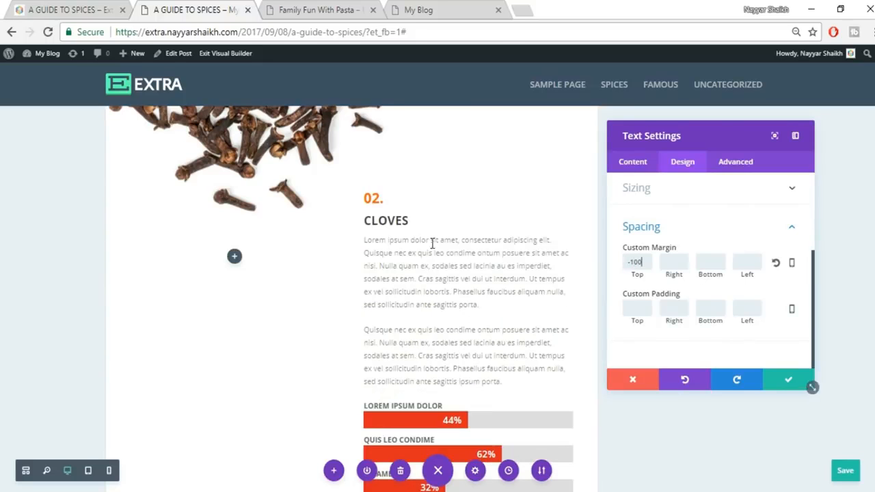
pyautogui.click(790, 380)
pyautogui.scroll(-2, 789, 381)
pyautogui.scroll(-5, 790, 381)
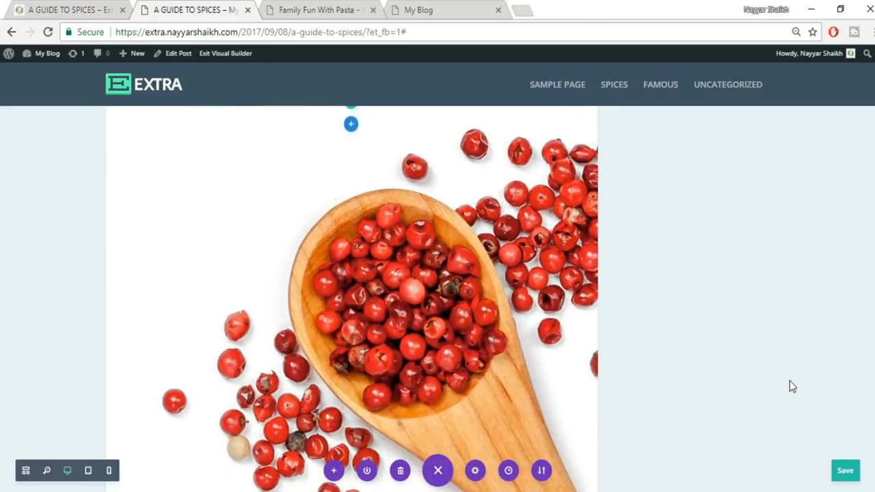
# - Check the live spices post's layout again for the 03. Hawthorn section
pyautogui.click(62, 8)
pyautogui.scroll(-15, 590, 304)
pyautogui.scroll(1, 592, 314)
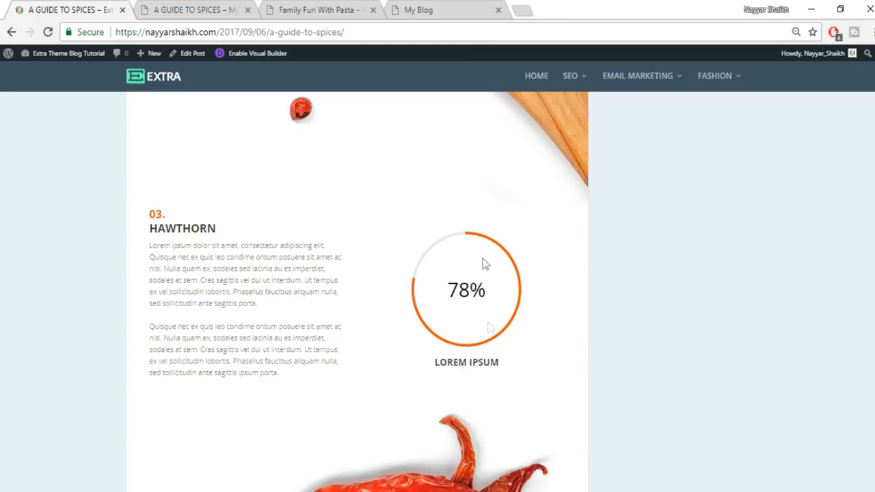
# - Duplicate the Cloves text module in the builder
pyautogui.click(197, 11)
pyautogui.scroll(-5, 572, 301)
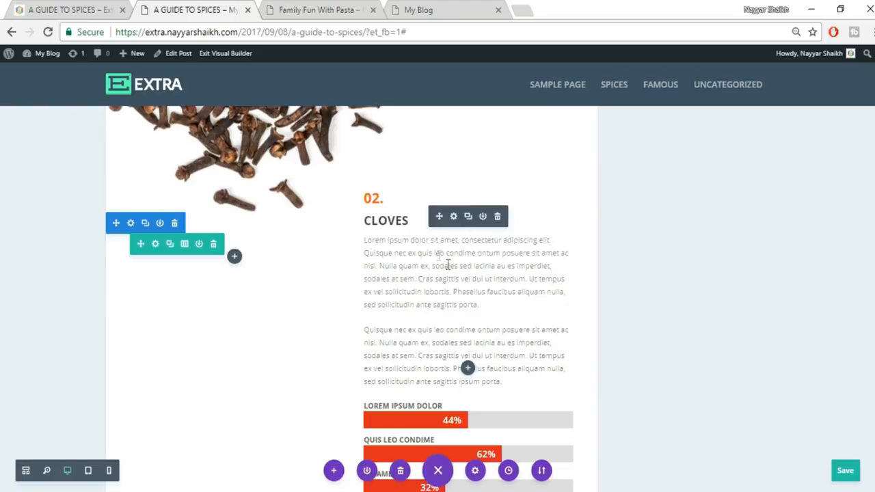
pyautogui.click(469, 218)
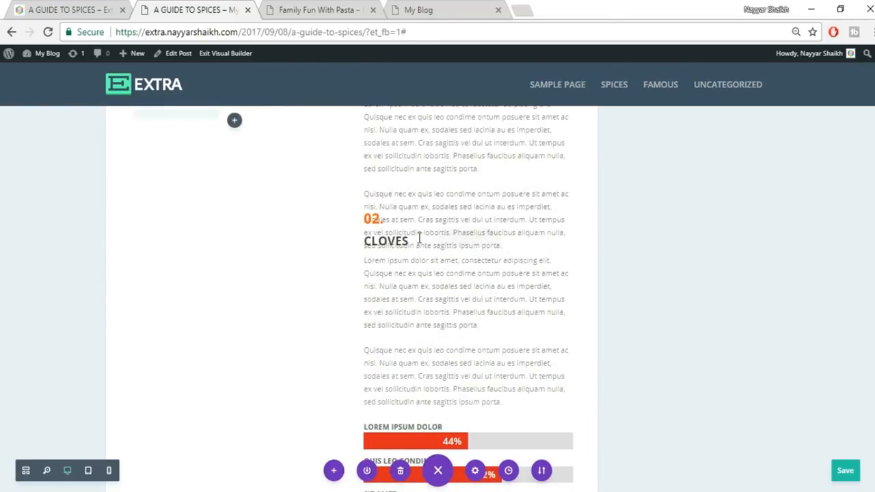
# - Add a regular section with an empty two-column row below the peppercorn image
pyautogui.scroll(-5, 661, 283)
pyautogui.scroll(-5, 661, 284)
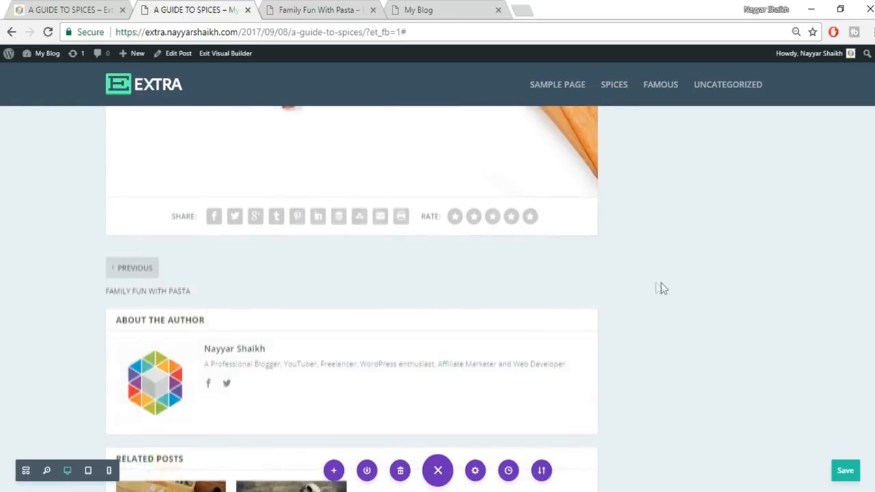
pyautogui.click(351, 196)
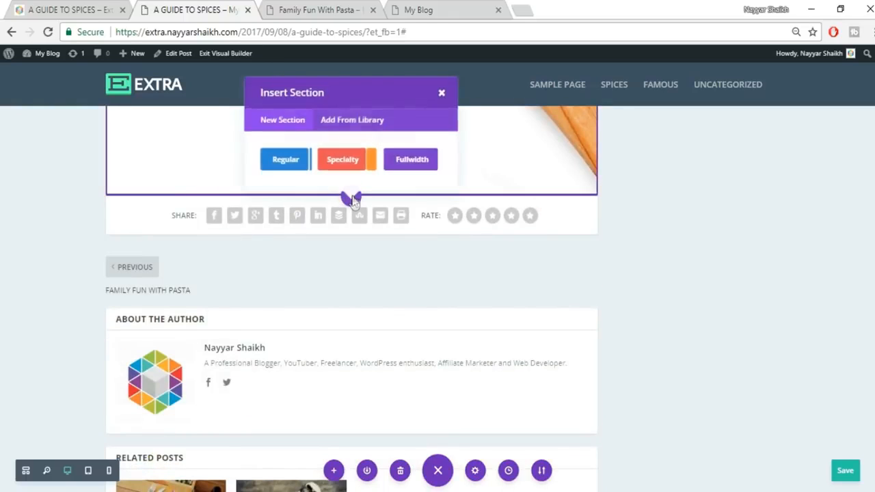
pyautogui.click(297, 162)
pyautogui.click(347, 316)
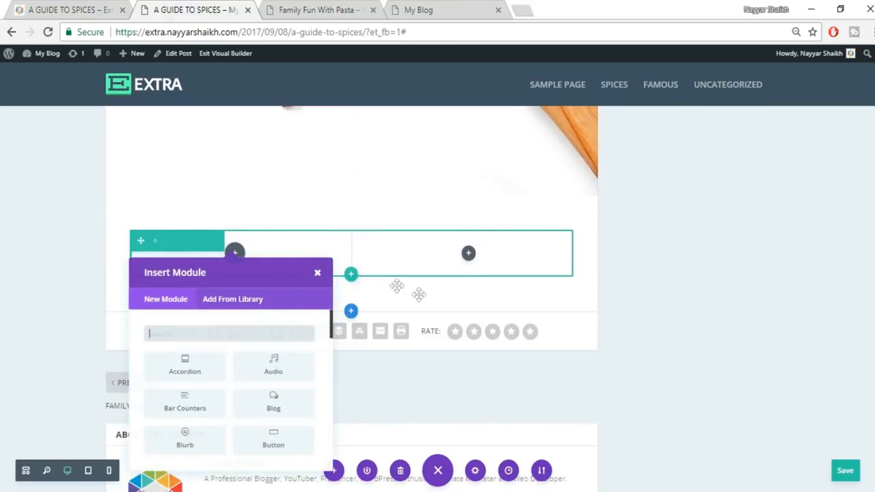
pyautogui.click(319, 274)
pyautogui.scroll(10, 687, 308)
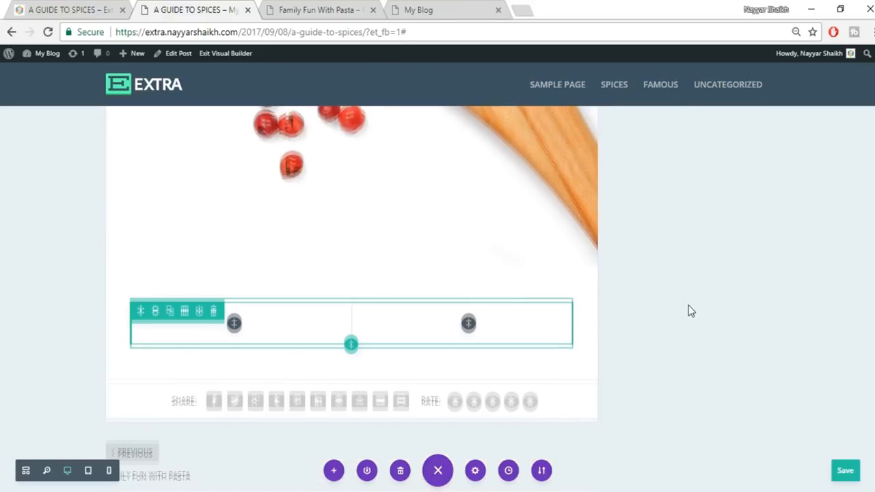
pyautogui.scroll(1, 688, 311)
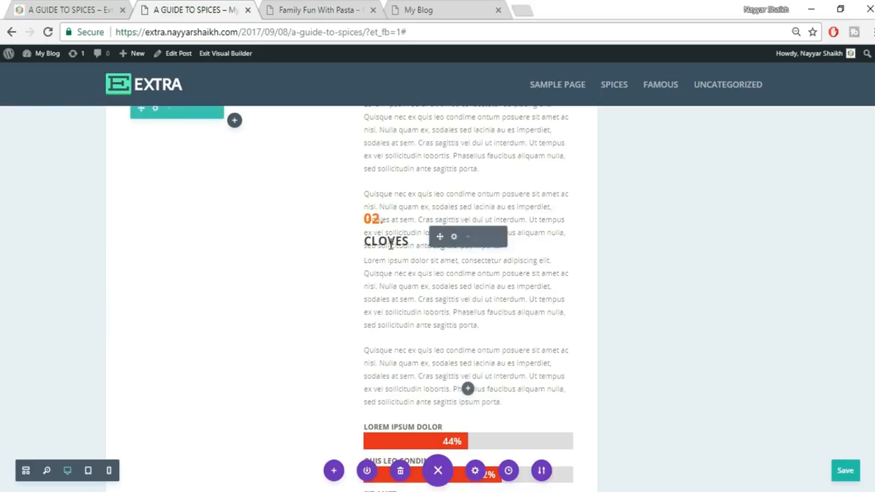
pyautogui.scroll(-6, 410, 392)
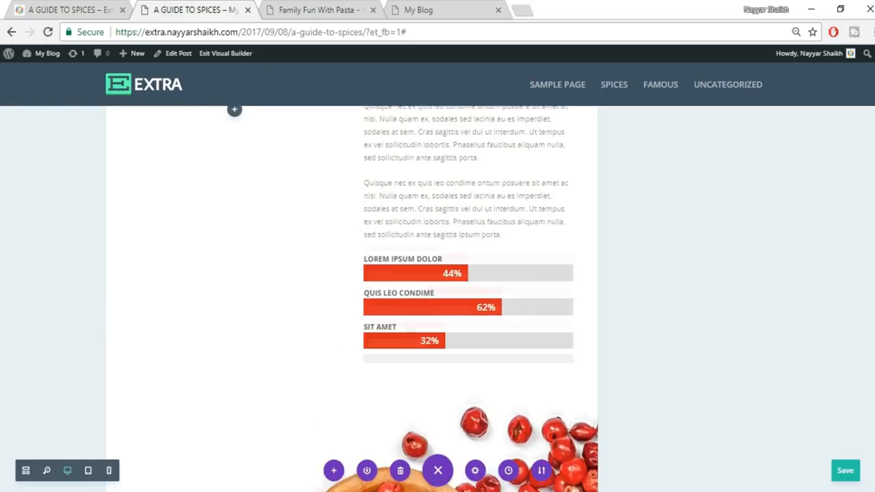
pyautogui.scroll(-5, 380, 299)
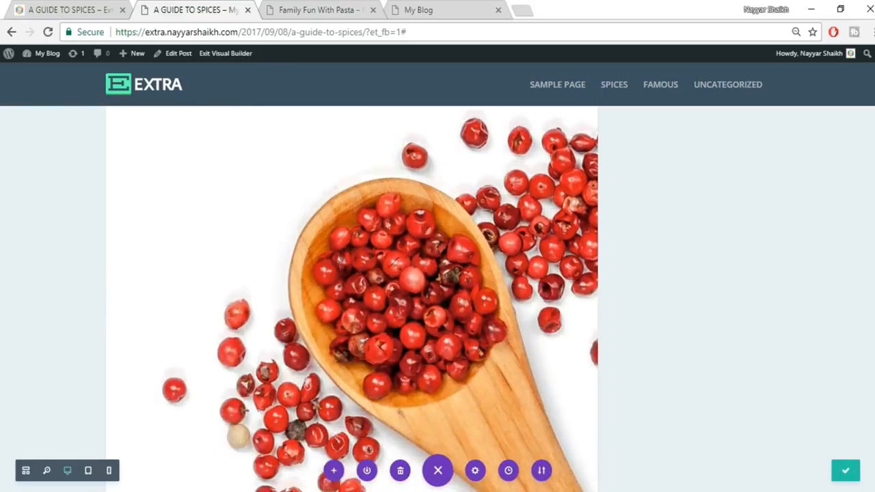
pyautogui.scroll(-5, 287, 301)
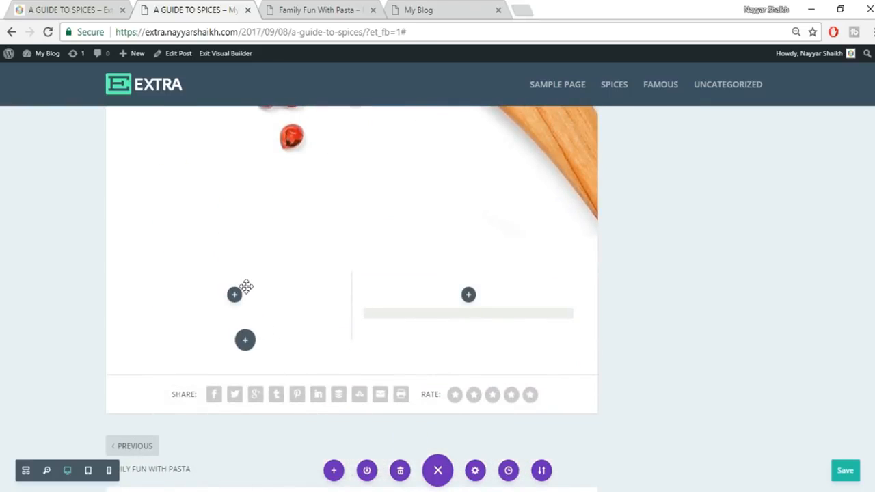
# - Move the Cloves text into the new row's left column and clear its -100 top margin
pyautogui.moveTo(492, 309); pyautogui.dragTo(597, 294)
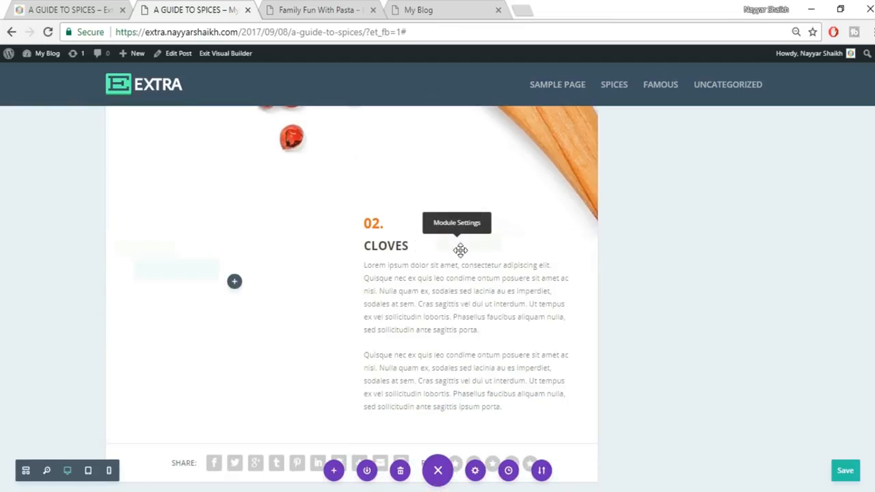
pyautogui.moveTo(449, 251)
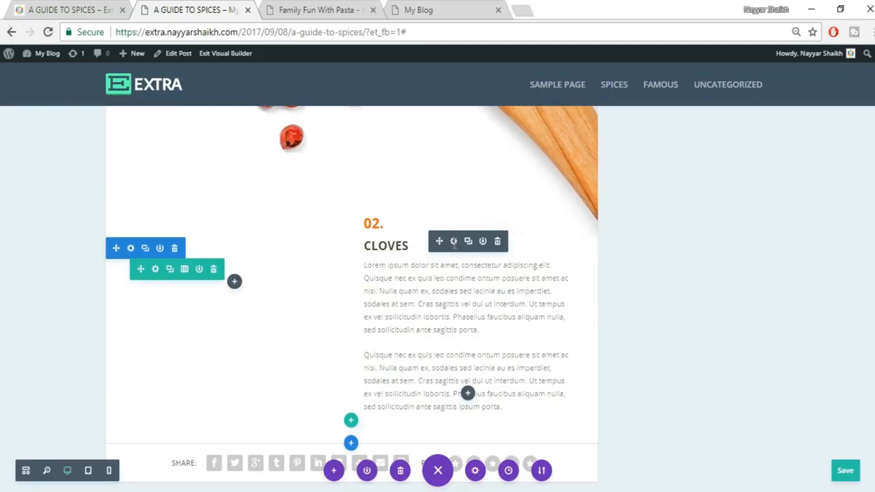
pyautogui.click(454, 242)
pyautogui.click(680, 164)
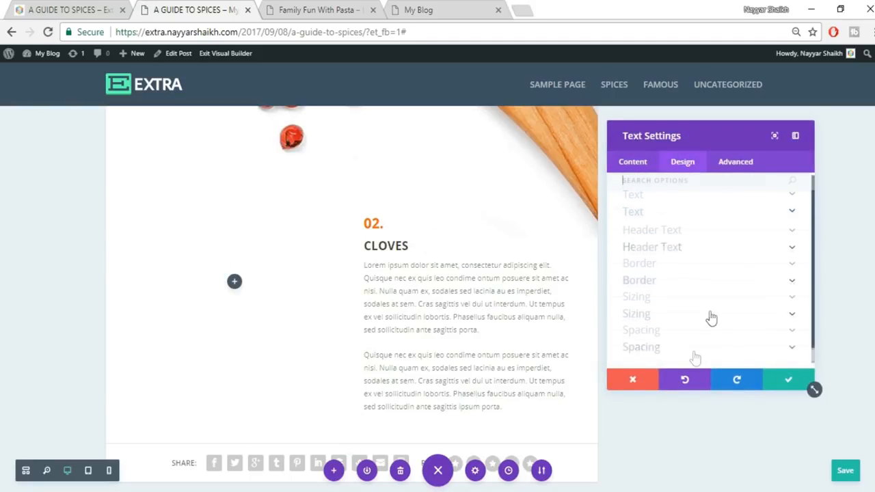
pyautogui.click(668, 330)
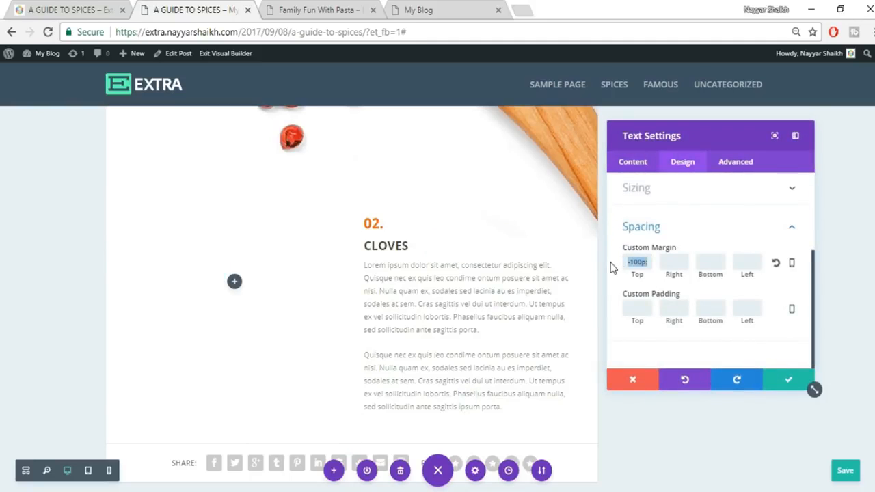
pyautogui.press('BackSpace')
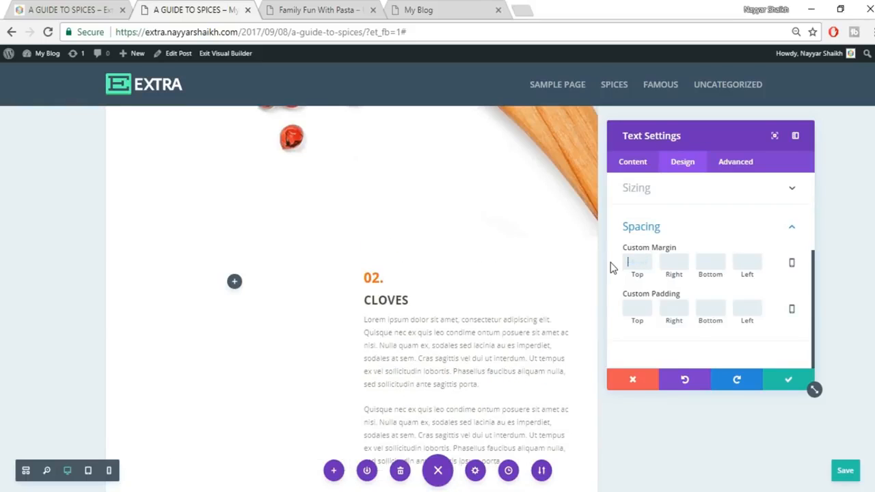
pyautogui.click(786, 381)
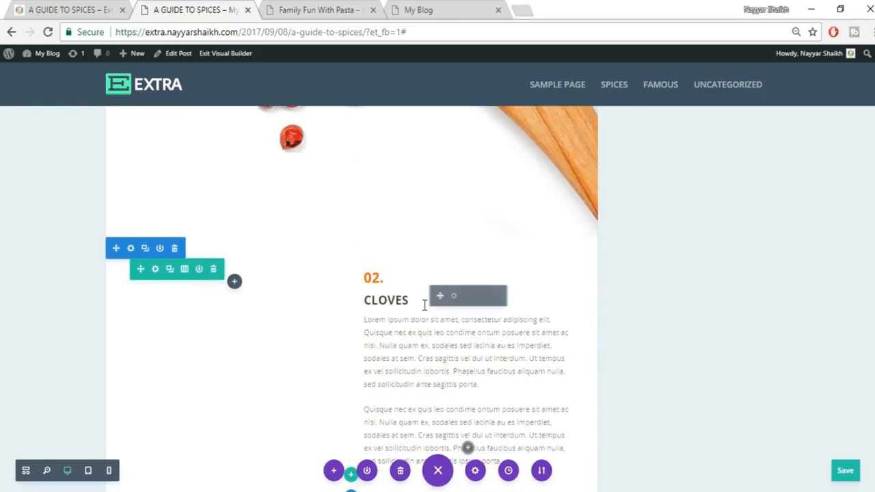
pyautogui.moveTo(247, 289); pyautogui.dragTo(221, 286)
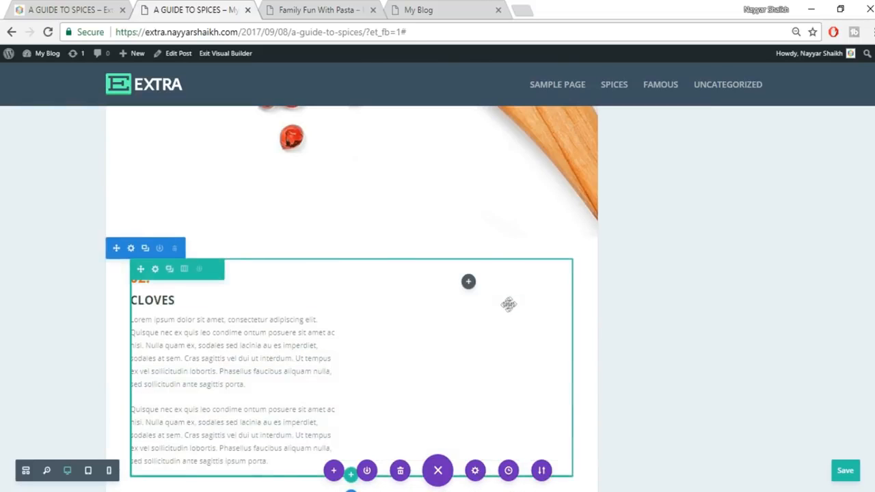
# - Relabel the text block as 03. HAWTHORN using the heading copied from the reference page
pyautogui.click(67, 7)
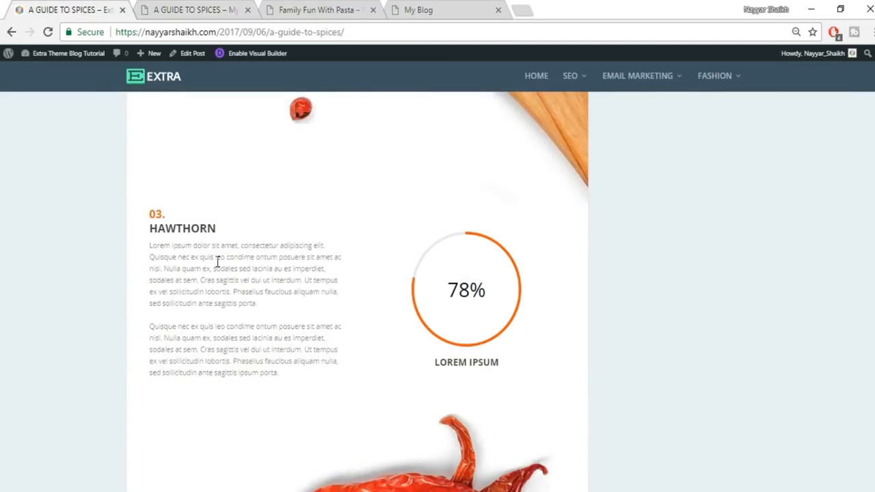
pyautogui.moveTo(216, 229); pyautogui.dragTo(140, 231)
pyautogui.hotkey('ctrl', 'c')
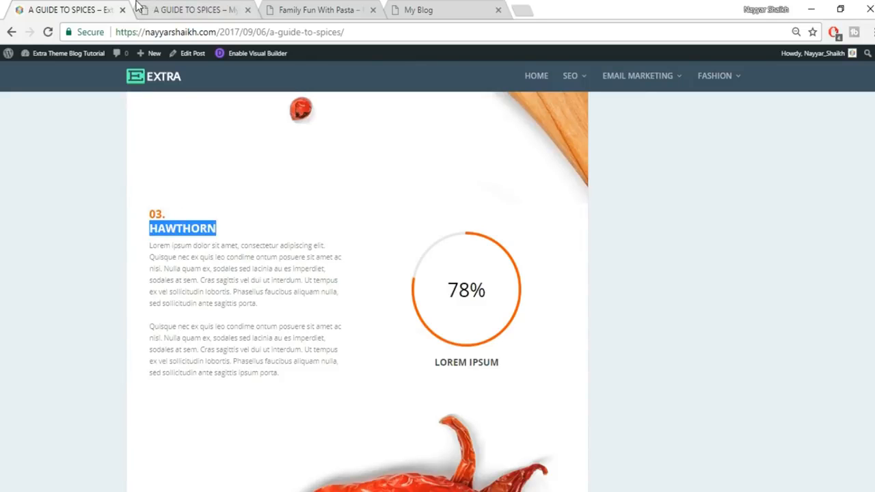
pyautogui.click(183, 8)
pyautogui.doubleClick(145, 280)
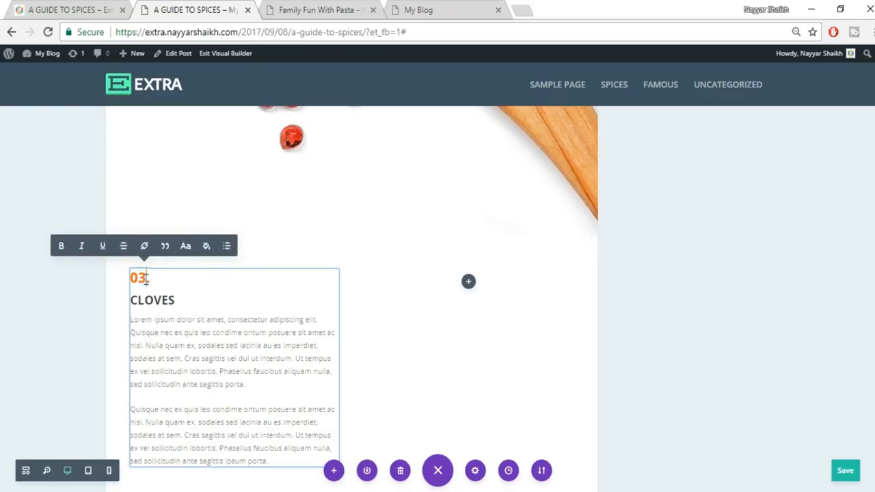
pyautogui.doubleClick(140, 301)
pyautogui.hotkey('ctrl', 'v')
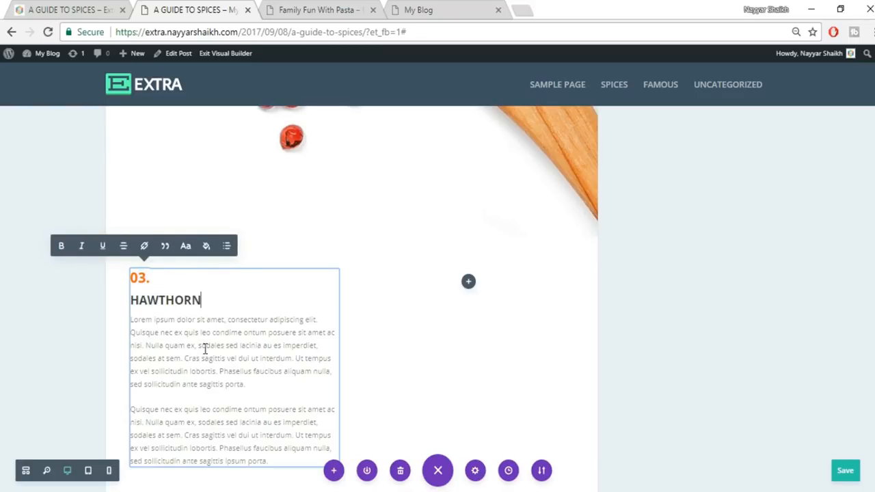
pyautogui.press('Escape')
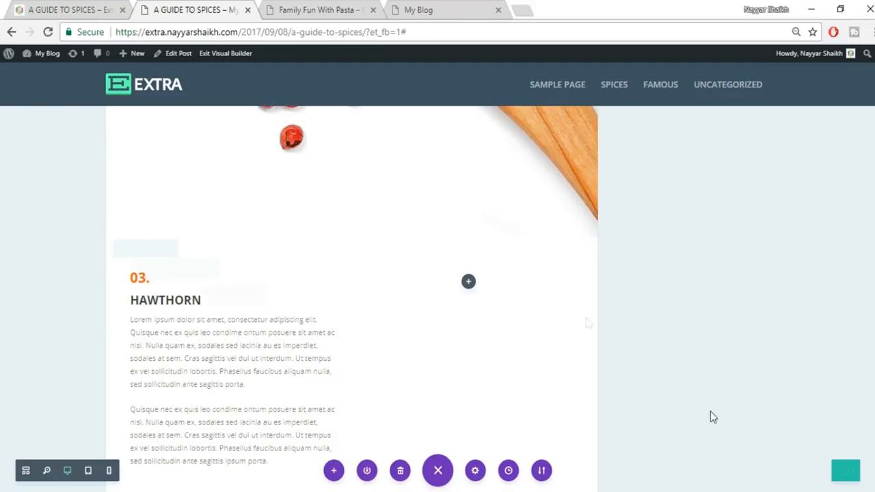
pyautogui.click(77, 9)
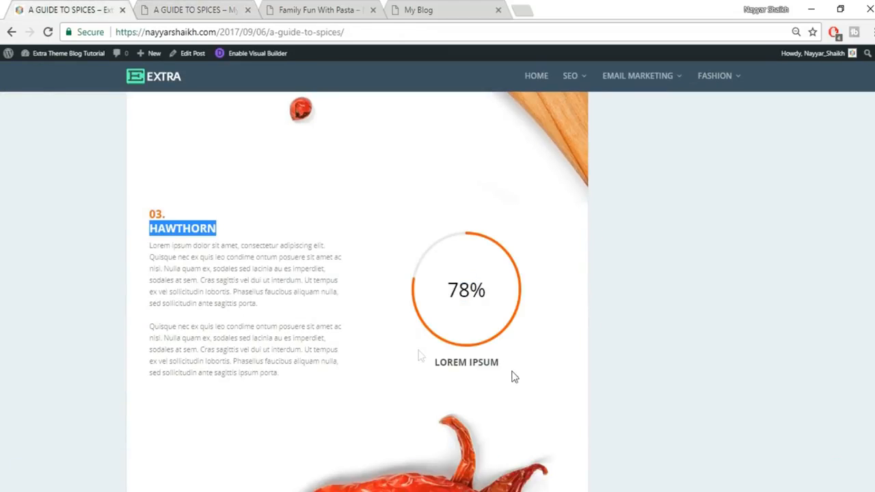
pyautogui.click(176, 8)
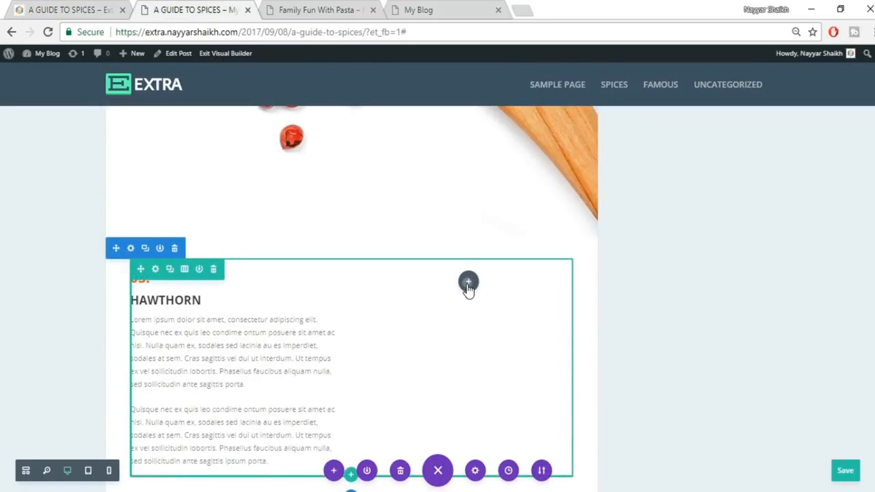
# - Add a Circle Counter to the right column titled LOREM IPSUM, copied from the reference page
pyautogui.click(469, 283)
pyautogui.write('cir')
pyautogui.click(451, 178)
pyautogui.click(67, 8)
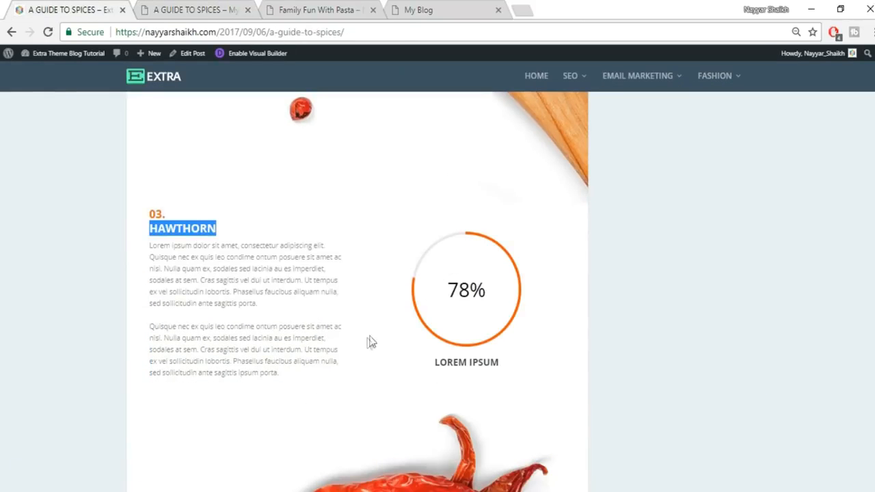
pyautogui.moveTo(433, 367); pyautogui.dragTo(530, 368)
pyautogui.hotkey('ctrl', 'c')
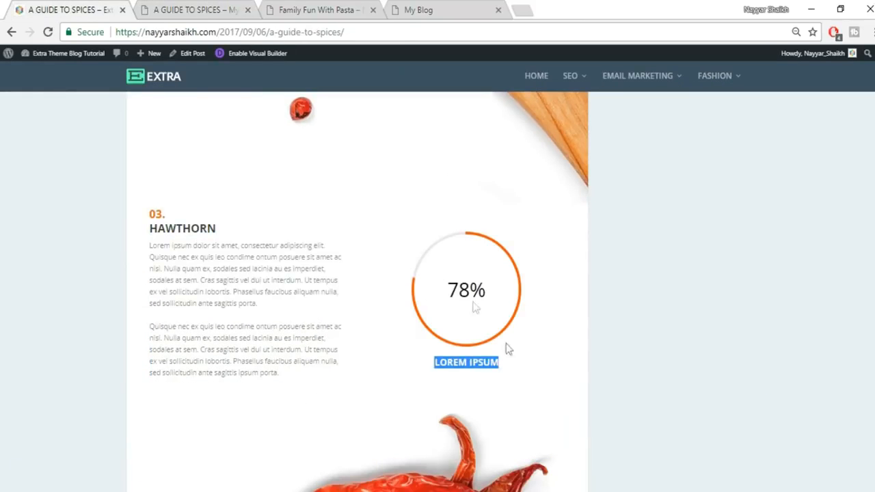
pyautogui.click(171, 7)
pyautogui.click(694, 256)
pyautogui.hotkey('ctrl', 'v')
# - Set the counter number to 78 with a red bar colour and save it
pyautogui.click(679, 298)
pyautogui.doubleClick(680, 297)
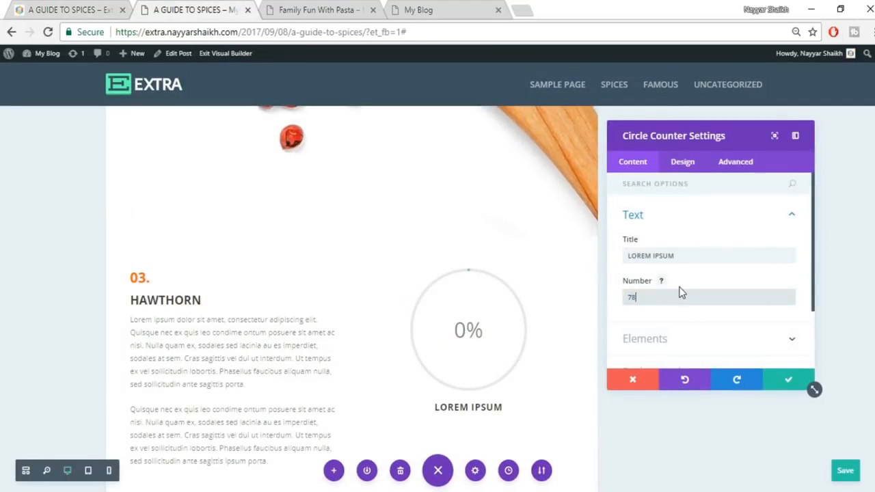
pyautogui.scroll(-2, 681, 293)
pyautogui.click(689, 303)
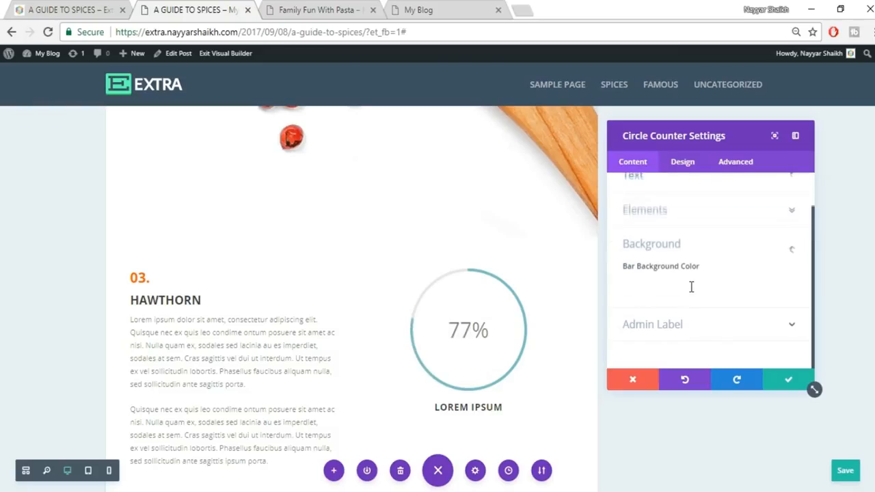
pyautogui.click(694, 287)
pyautogui.scroll(-2, 743, 314)
pyautogui.click(677, 283)
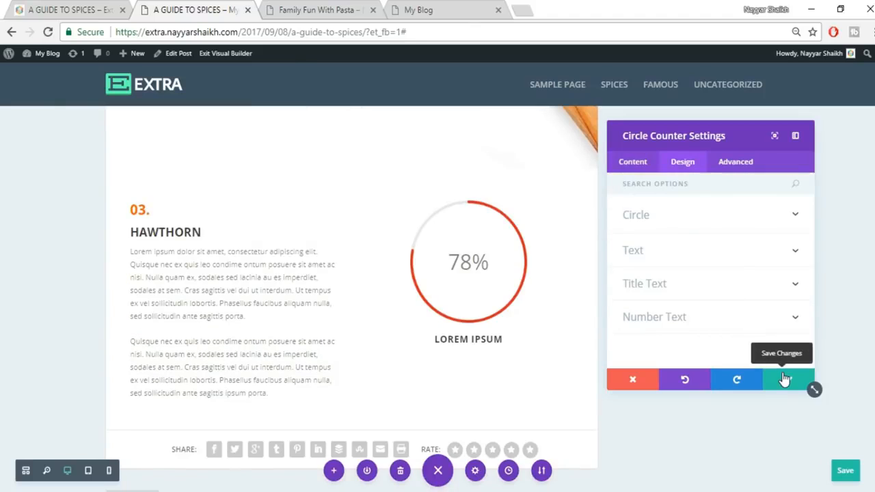
pyautogui.click(784, 379)
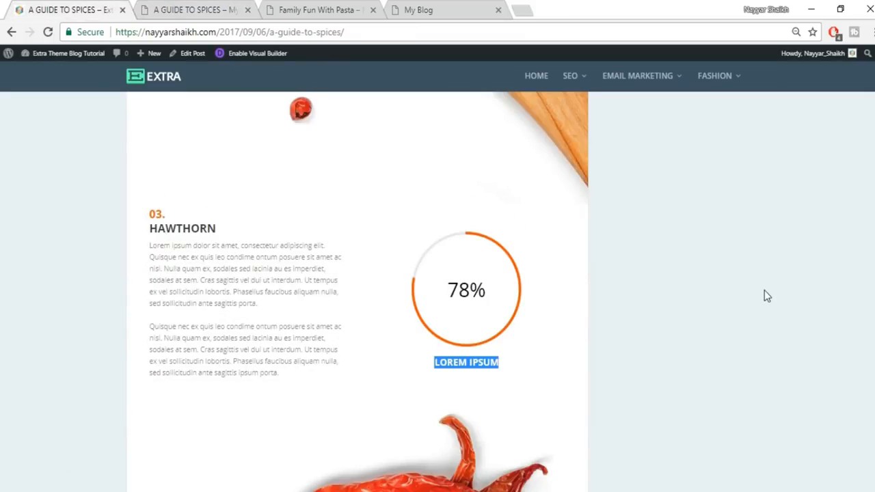
pyautogui.scroll(-4, 766, 295)
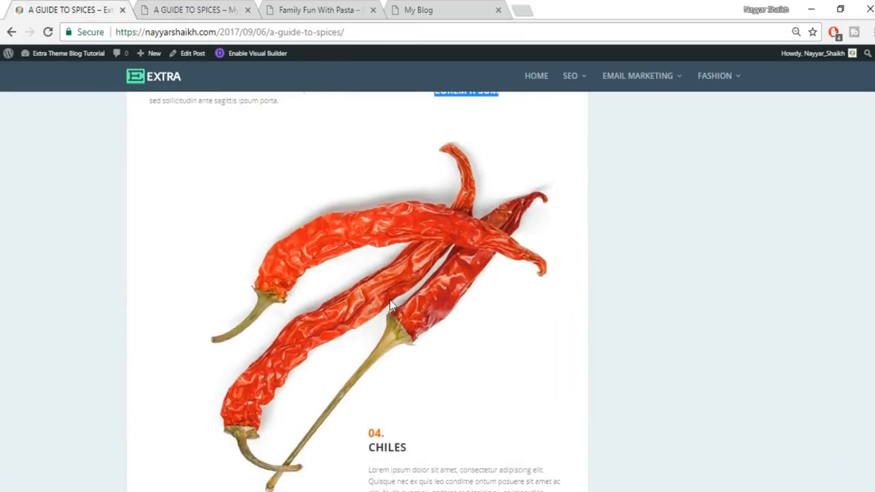
pyautogui.click(196, 8)
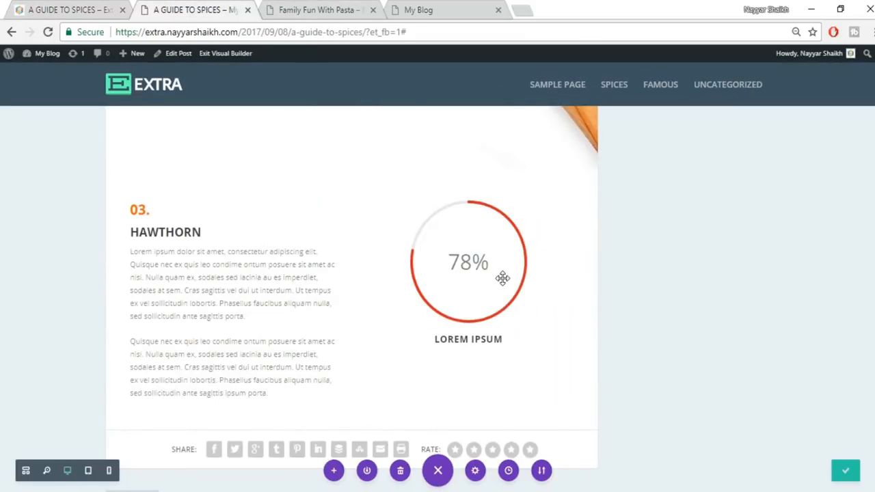
pyautogui.scroll(-2, 355, 304)
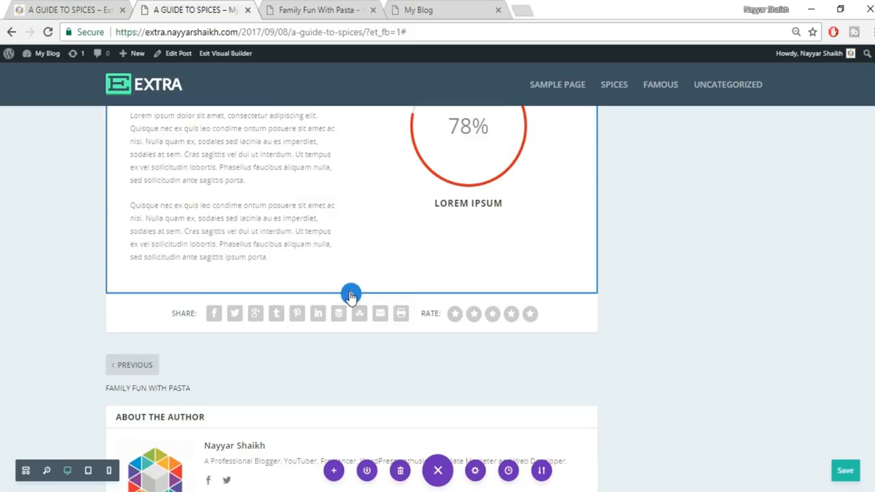
# - Add a full-width section with a Fullwidth Image module showing the uploaded 054 chili image
pyautogui.click(350, 294)
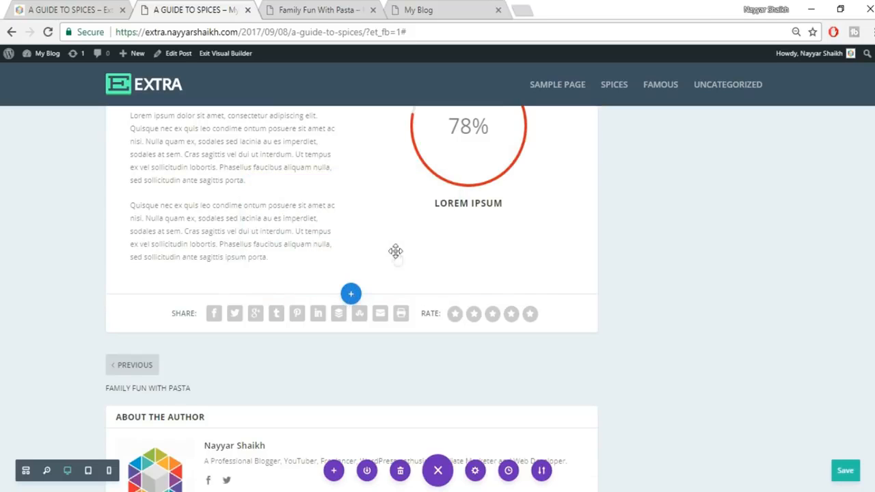
pyautogui.click(292, 251)
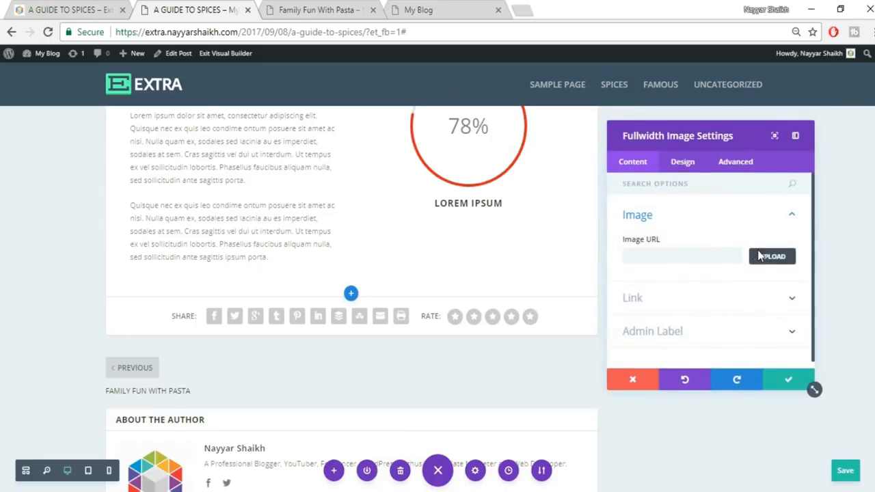
pyautogui.click(760, 255)
pyautogui.click(133, 97)
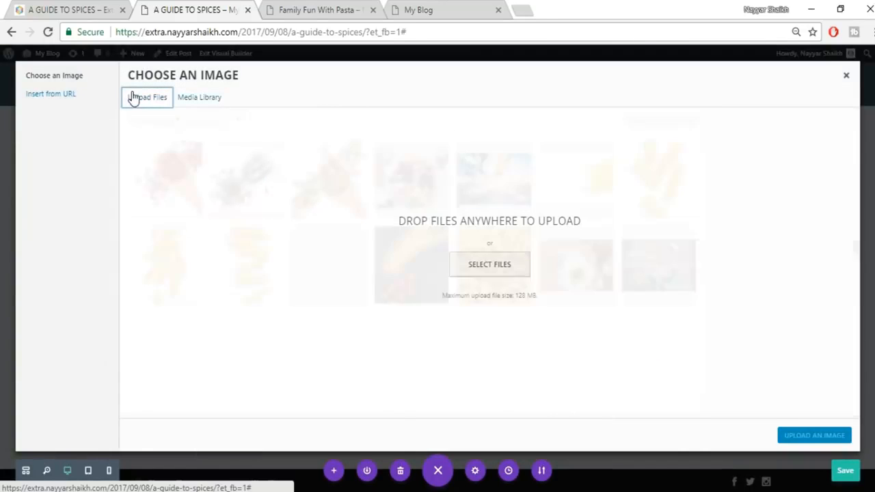
pyautogui.click(489, 266)
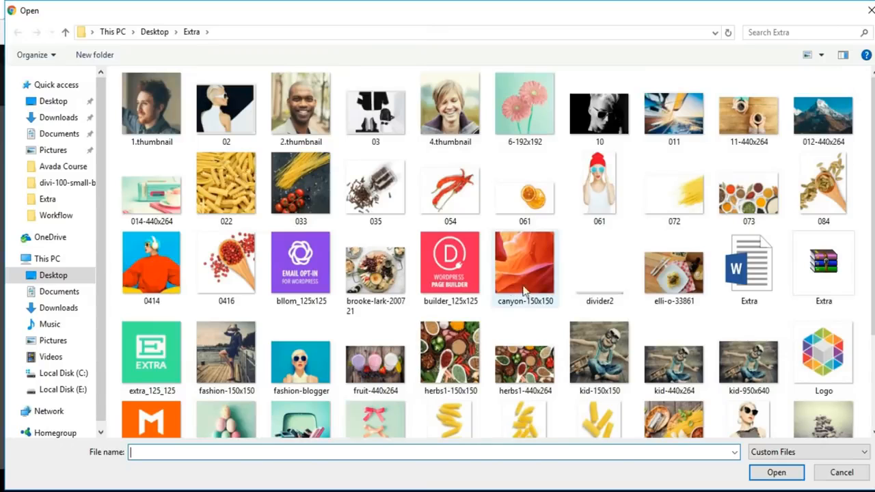
pyautogui.click(475, 198)
pyautogui.click(779, 473)
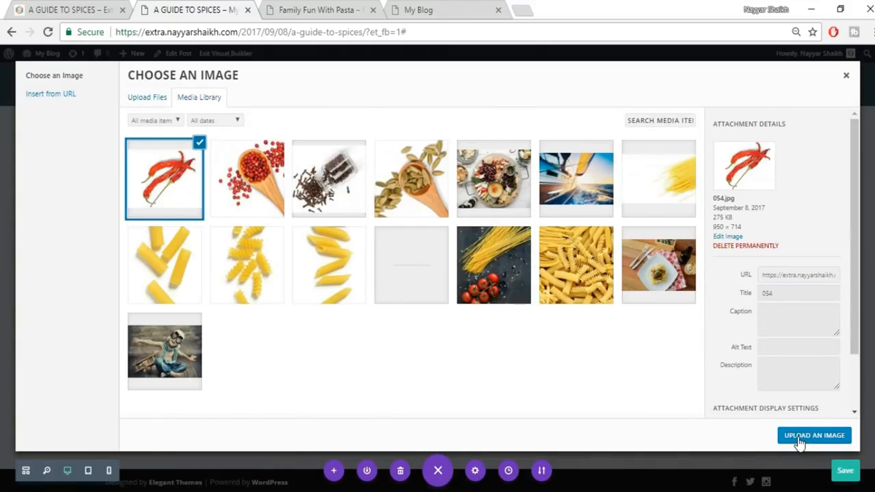
pyautogui.click(796, 438)
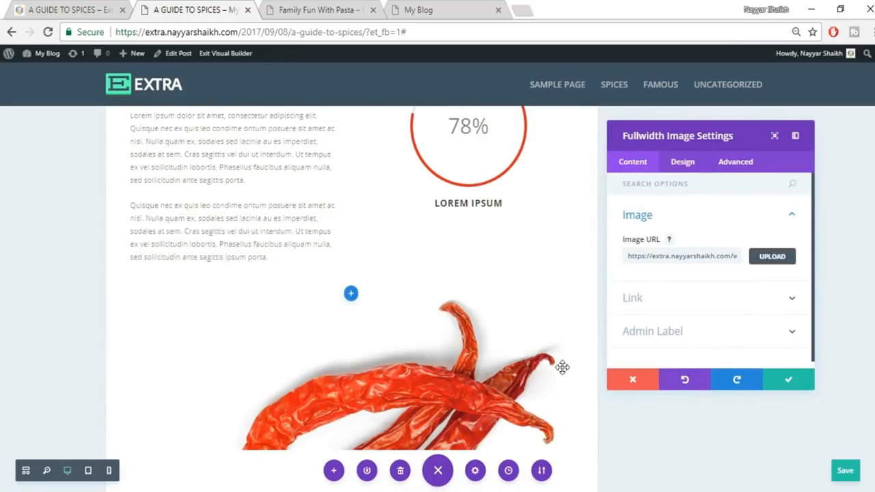
pyautogui.click(791, 387)
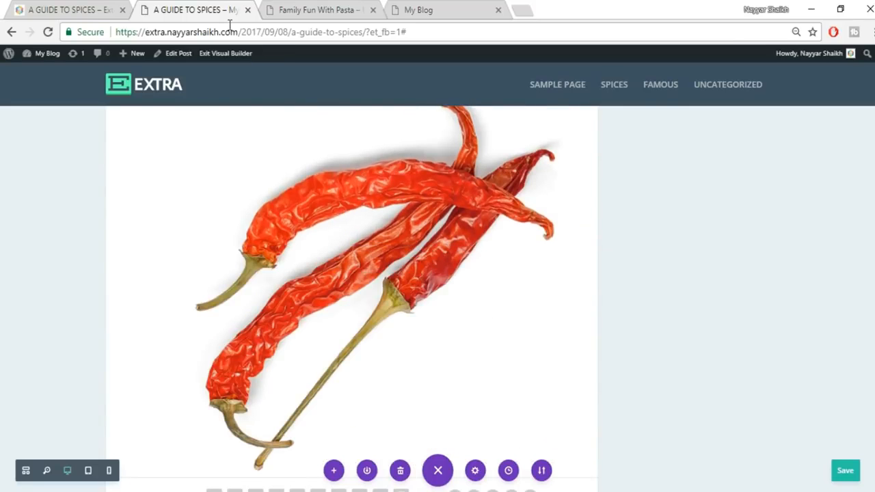
# - Compare the result with the live reference page's 04. Chiles section
pyautogui.click(68, 10)
pyautogui.scroll(-4, 769, 323)
pyautogui.scroll(2, 444, 244)
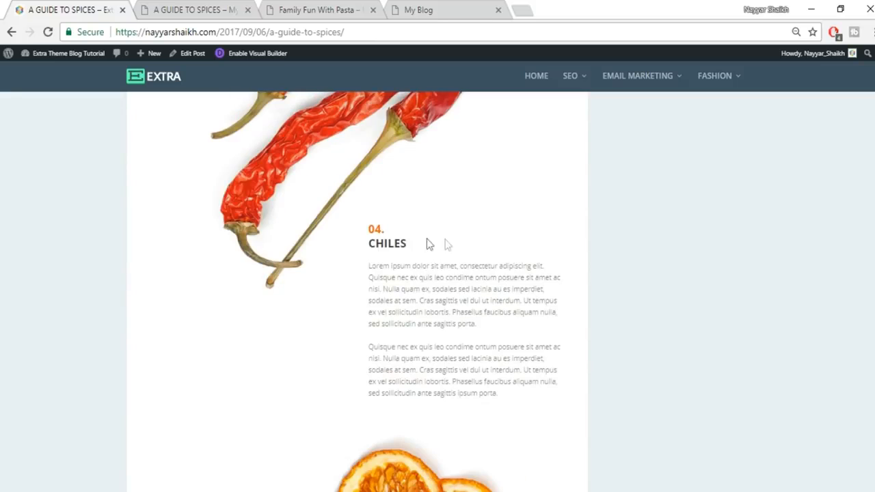
# - Add a regular section with an empty two-column row below the chili image
pyautogui.click(214, 8)
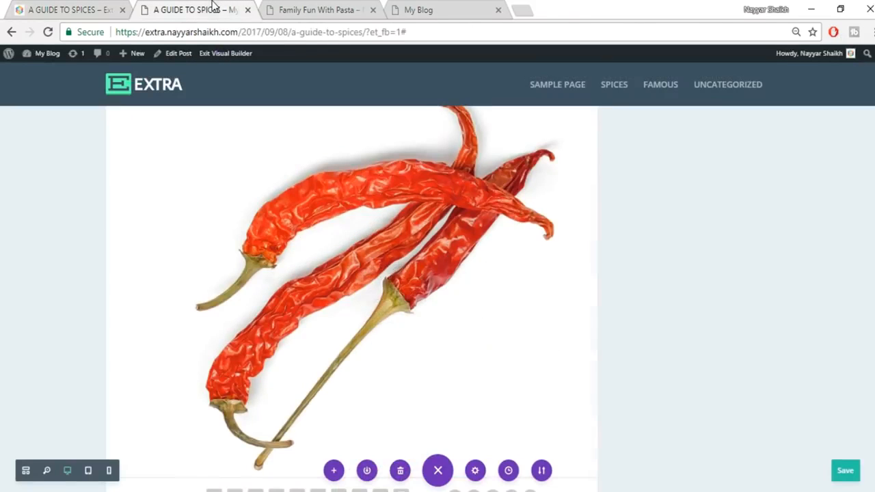
pyautogui.scroll(-5, 662, 328)
pyautogui.moveTo(182, 237)
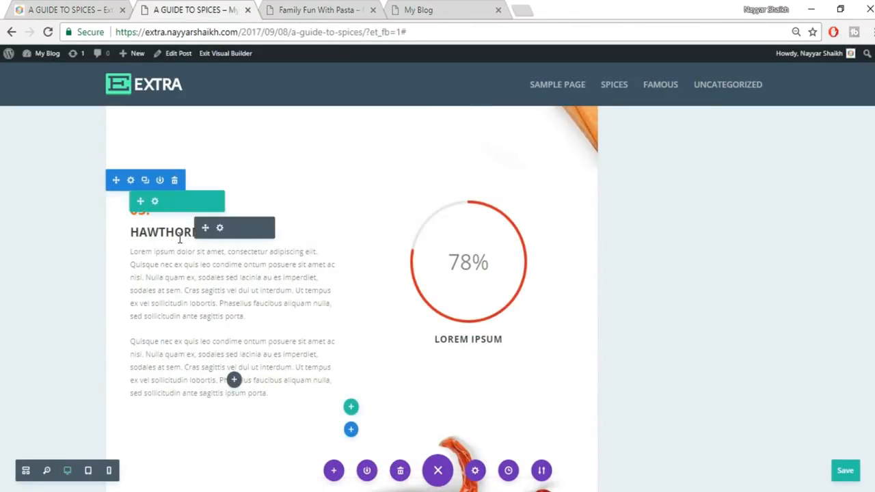
pyautogui.scroll(-5, 580, 335)
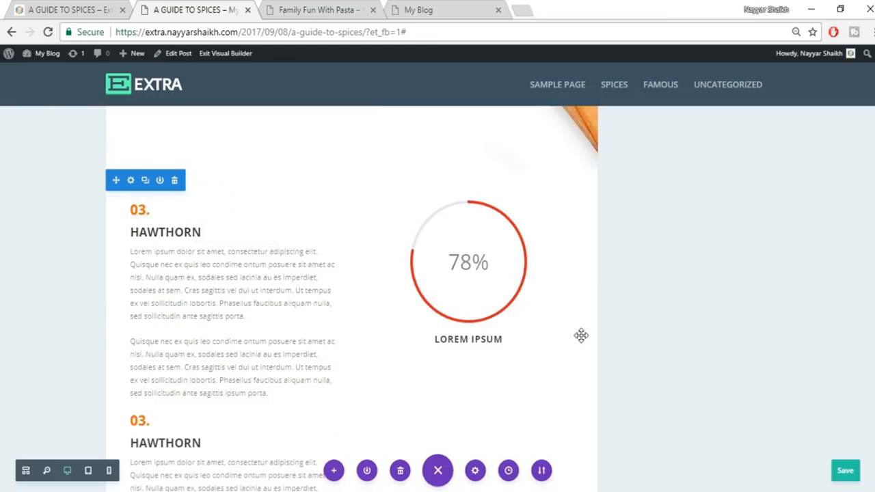
pyautogui.scroll(-6, 580, 335)
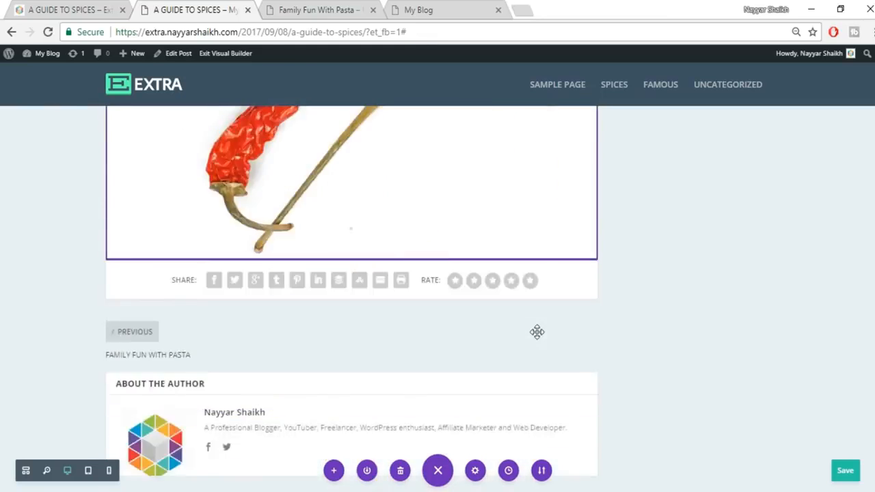
pyautogui.scroll(3, 416, 248)
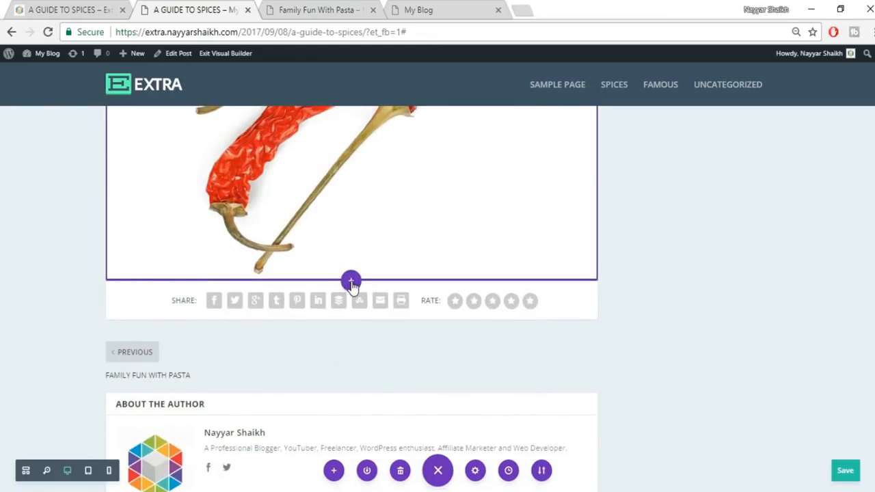
pyautogui.click(349, 279)
pyautogui.click(295, 250)
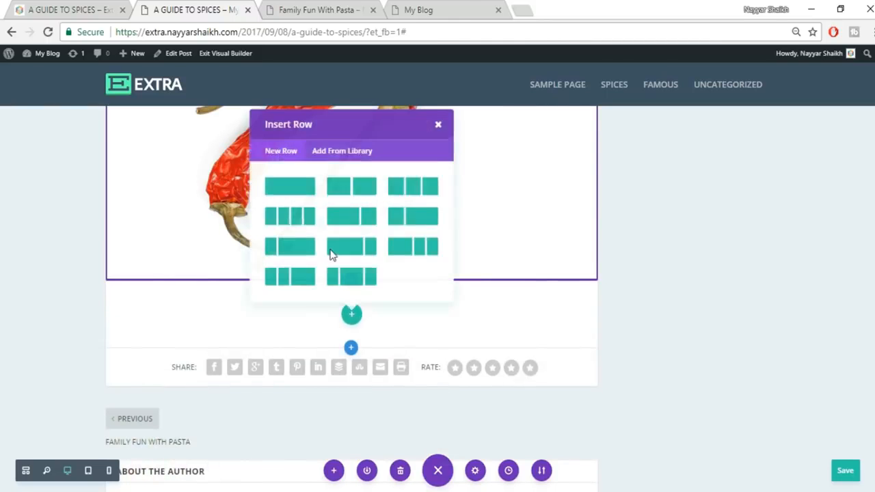
pyautogui.click(348, 189)
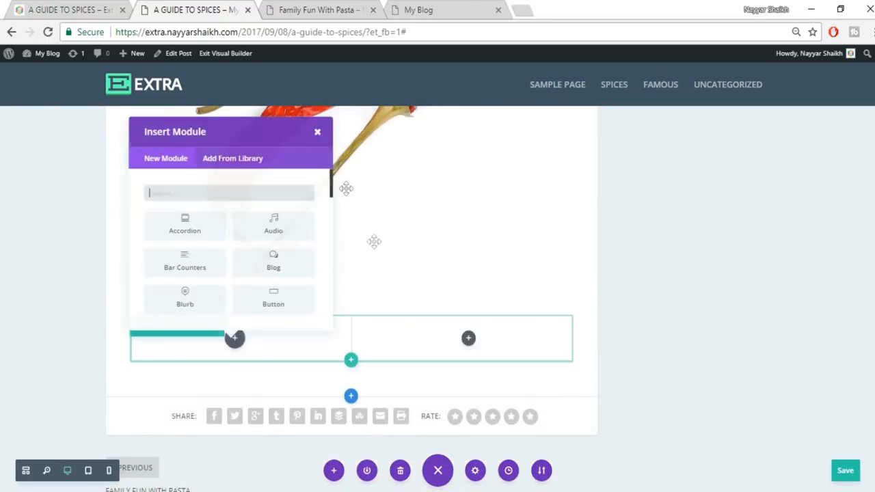
pyautogui.click(347, 133)
# - Move the HAWTHORN text block into the new row and relabel it 04. CHILES
pyautogui.scroll(6, 443, 292)
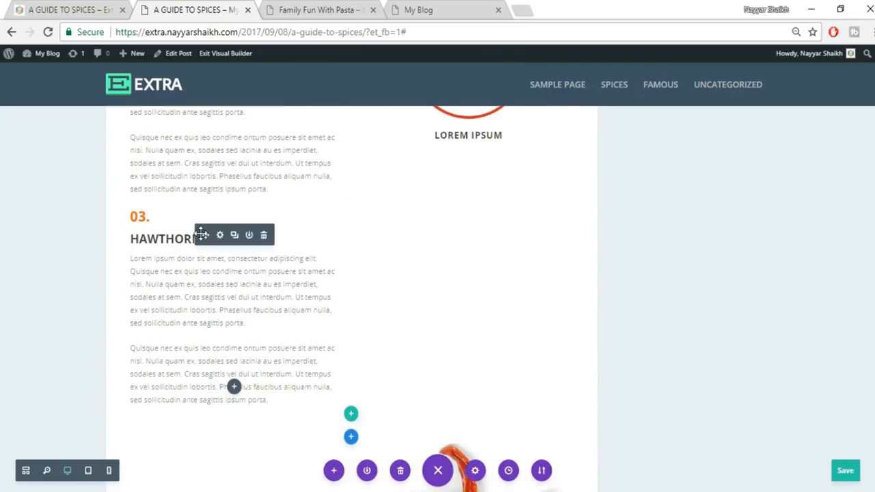
pyautogui.moveTo(205, 234); pyautogui.dragTo(474, 350)
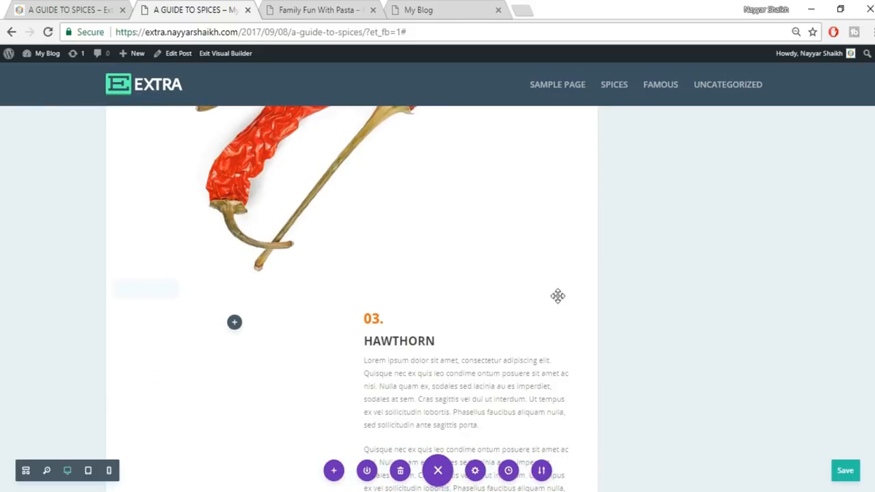
pyautogui.scroll(-1, 558, 296)
pyautogui.moveTo(372, 250); pyautogui.dragTo(379, 252)
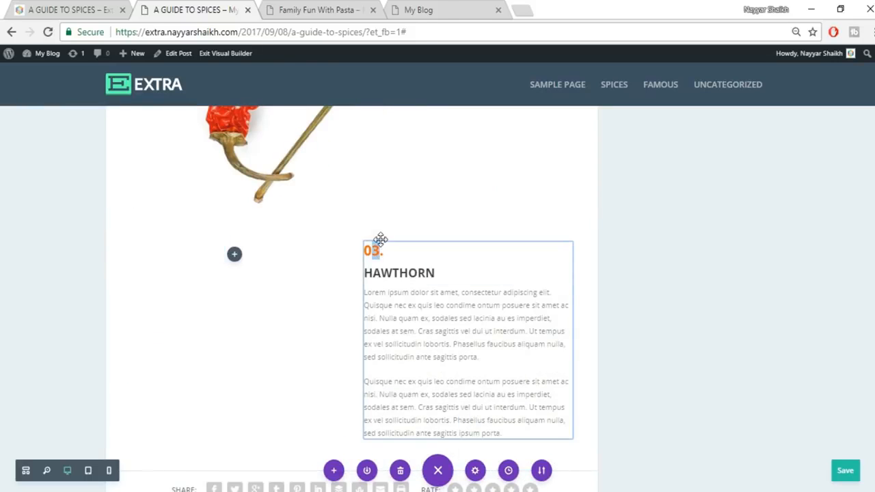
pyautogui.write('4')
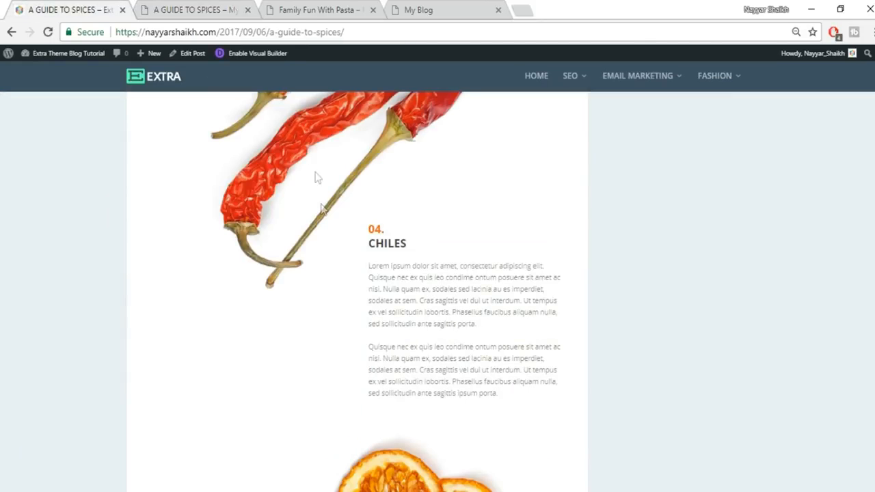
pyautogui.moveTo(372, 251); pyautogui.dragTo(419, 248)
pyautogui.hotkey('ctrl', 'c')
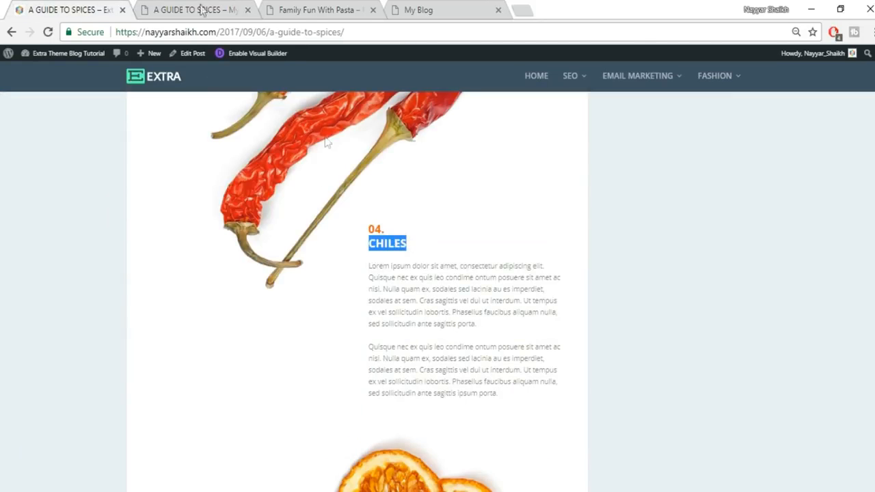
pyautogui.click(156, 8)
pyautogui.doubleClick(375, 272)
pyautogui.hotkey('ctrl', 'v')
pyautogui.click(699, 280)
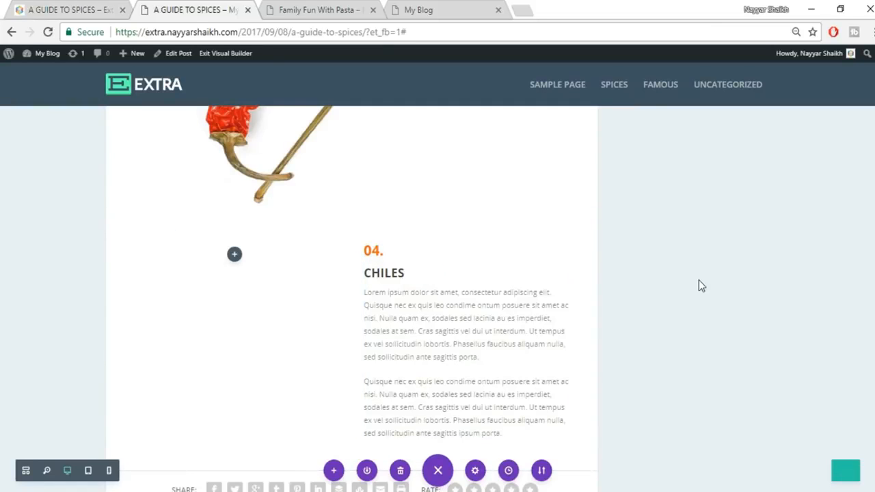
pyautogui.scroll(-3, 698, 286)
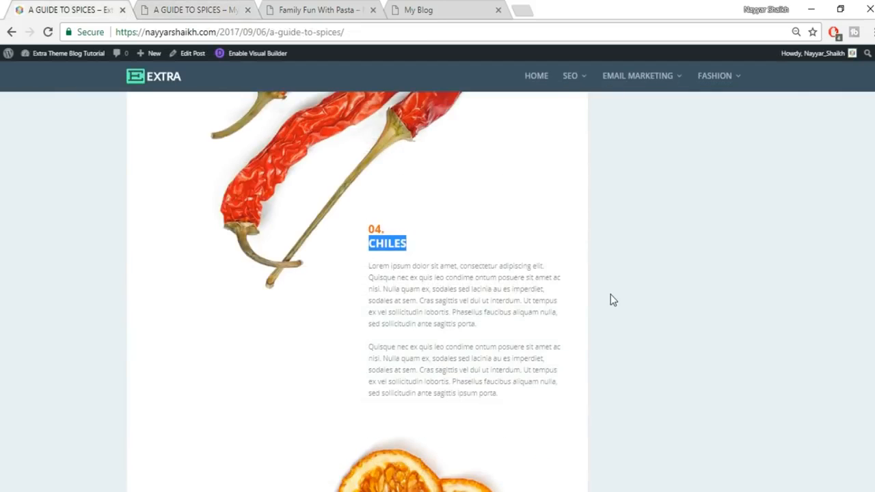
# - Add a regular section below CHILES, then delete it as unwanted
pyautogui.scroll(-5, 612, 300)
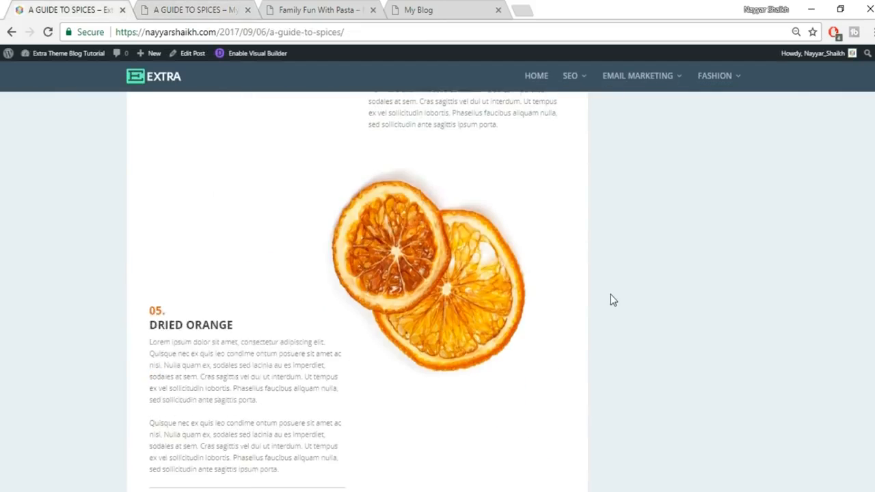
pyautogui.scroll(3, 612, 299)
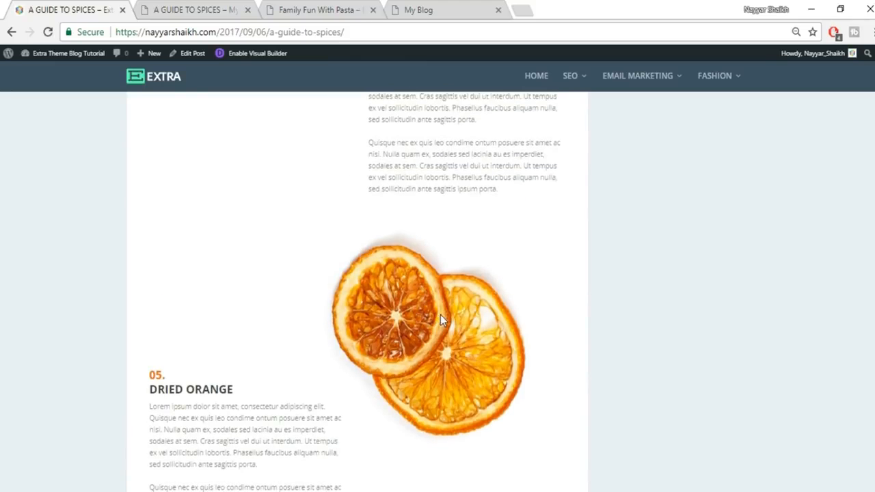
pyautogui.click(162, 8)
pyautogui.scroll(-1, 361, 207)
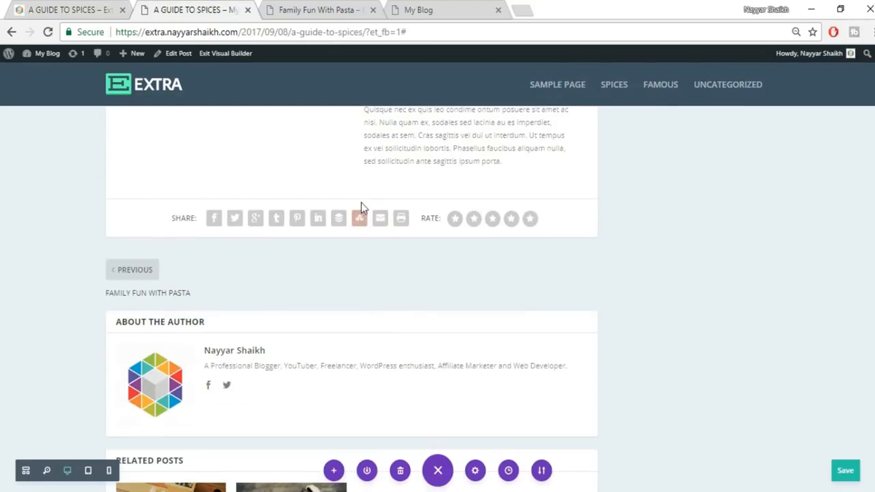
pyautogui.click(350, 199)
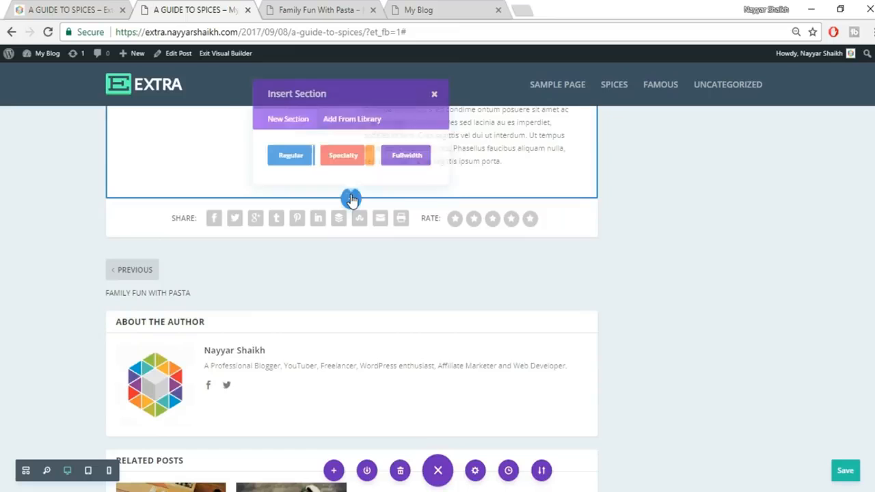
pyautogui.click(283, 159)
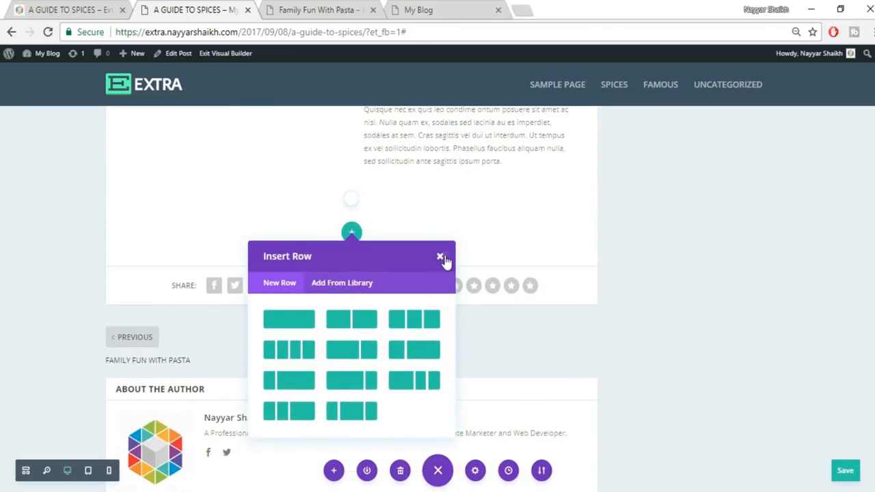
pyautogui.click(440, 257)
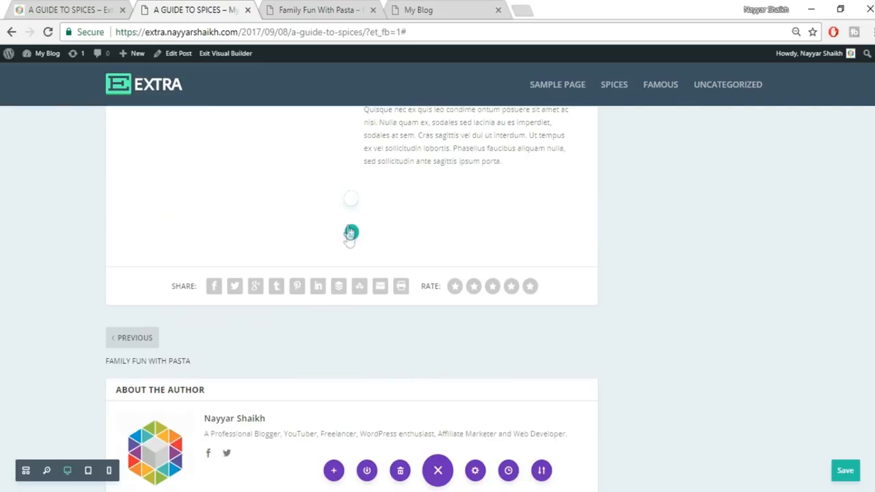
pyautogui.moveTo(285, 222)
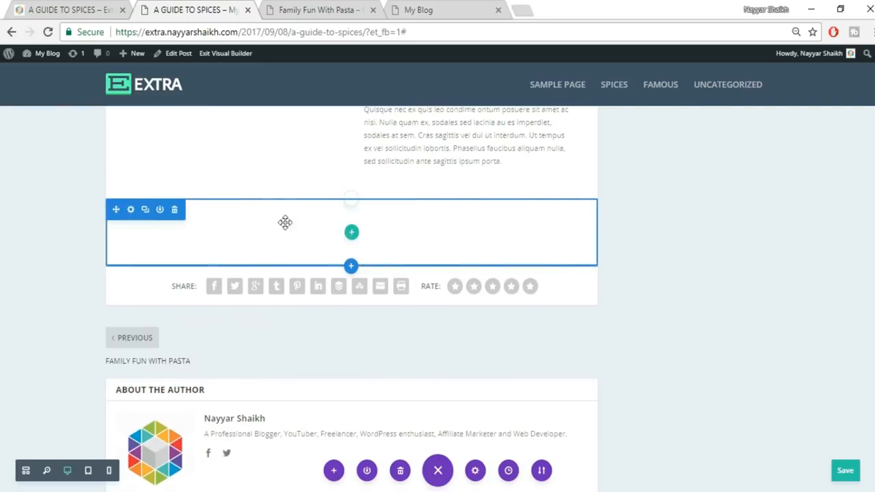
pyautogui.click(174, 210)
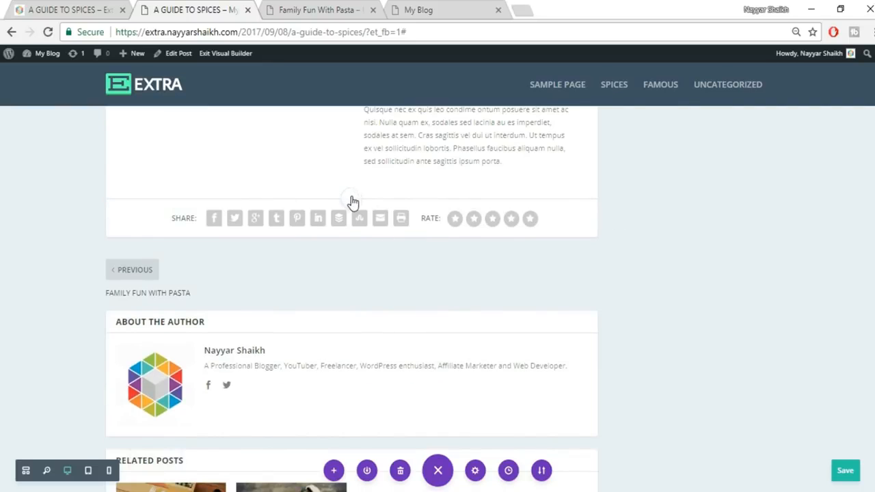
# - Add a full-width section with a Fullwidth Image showing the uploaded 061.jpg orange picture, and save
pyautogui.click(350, 198)
pyautogui.click(406, 161)
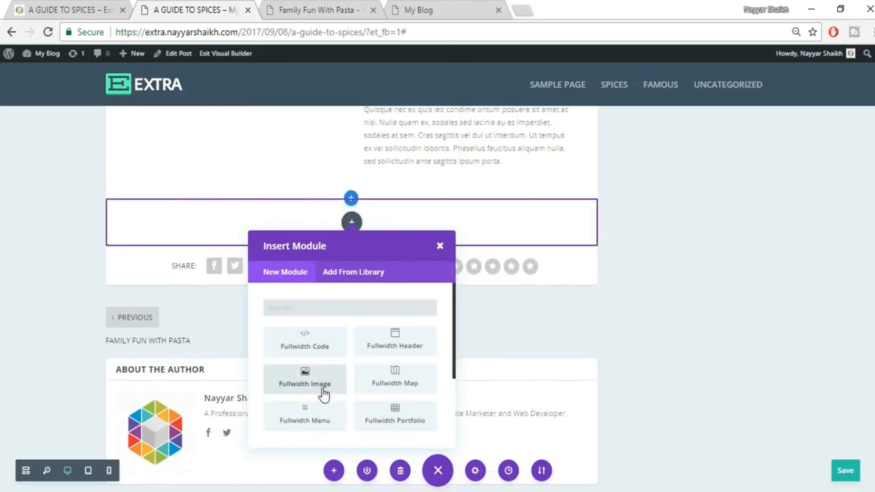
pyautogui.click(322, 391)
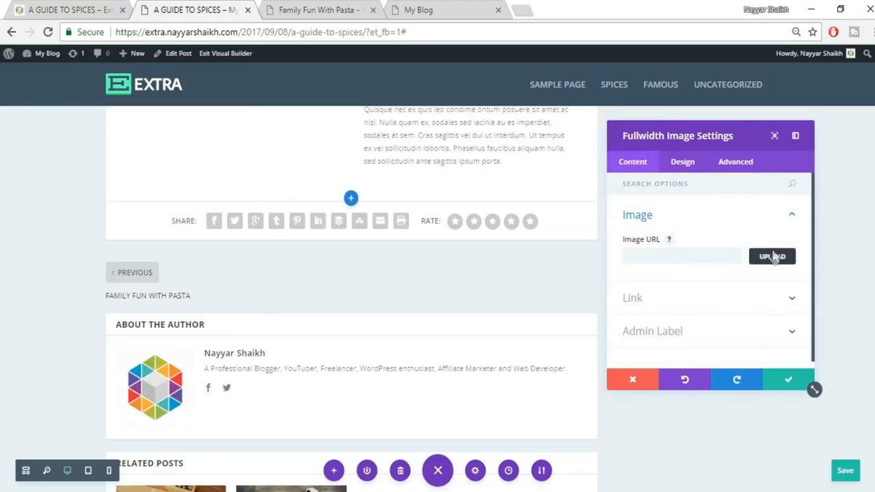
pyautogui.click(772, 254)
pyautogui.click(147, 98)
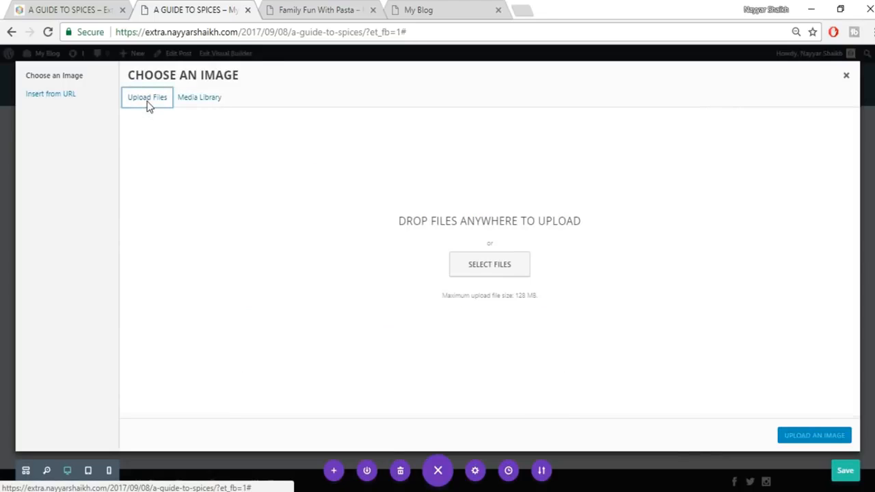
pyautogui.click(490, 265)
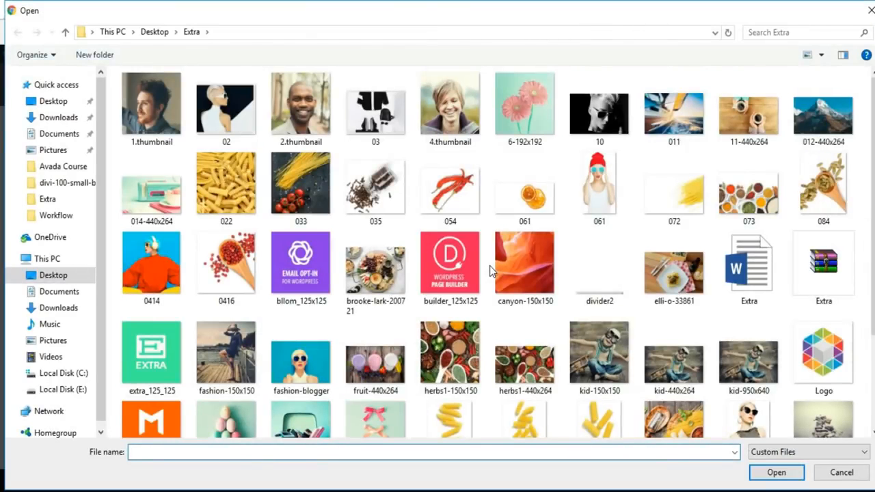
pyautogui.click(526, 208)
pyautogui.click(775, 475)
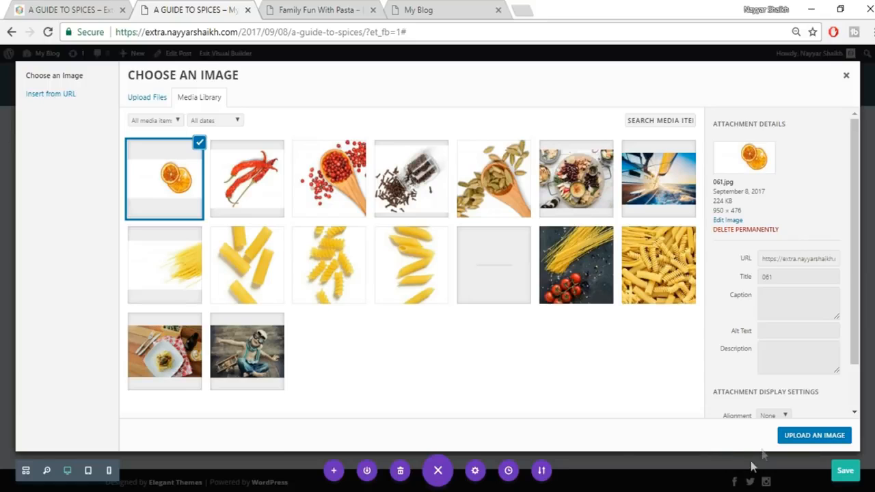
pyautogui.click(817, 438)
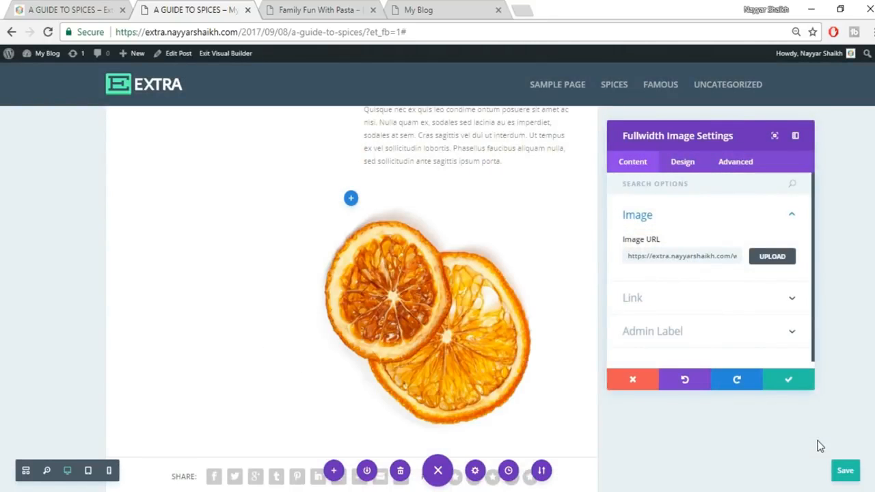
pyautogui.click(793, 381)
pyautogui.click(48, 8)
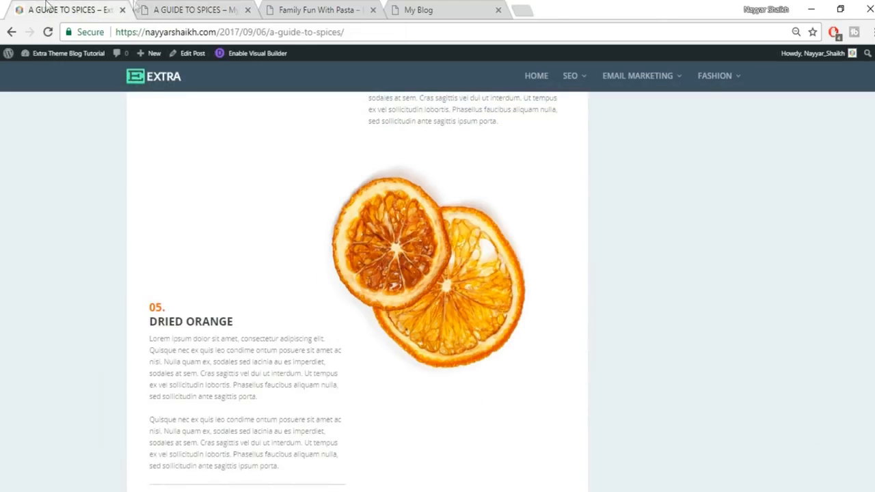
# - Glance at the Family Fun With Pasta post, then return to the spices post
pyautogui.scroll(-3, 682, 276)
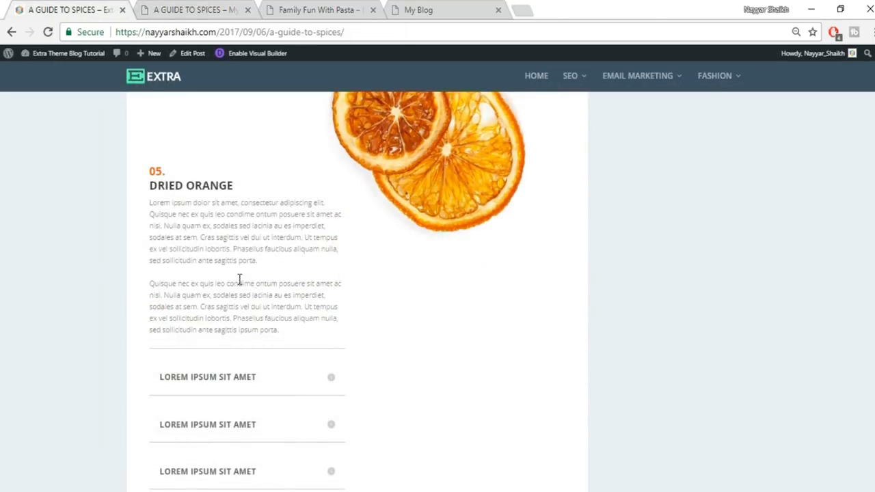
pyautogui.click(198, 6)
pyautogui.click(307, 6)
pyautogui.click(184, 5)
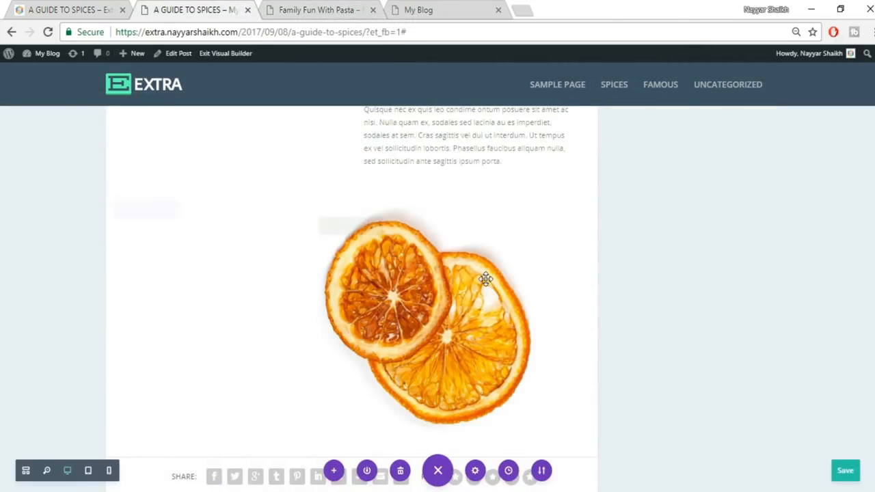
pyautogui.scroll(4, 485, 278)
pyautogui.scroll(-4, 506, 301)
pyautogui.scroll(-5, 377, 239)
pyautogui.scroll(2, 386, 247)
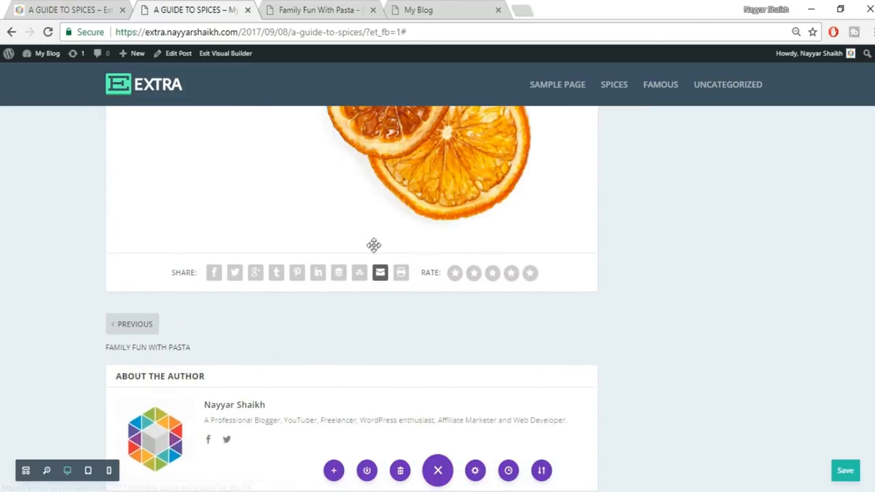
# - Add a regular section with an empty two-column row below the dried-orange image
pyautogui.click(350, 253)
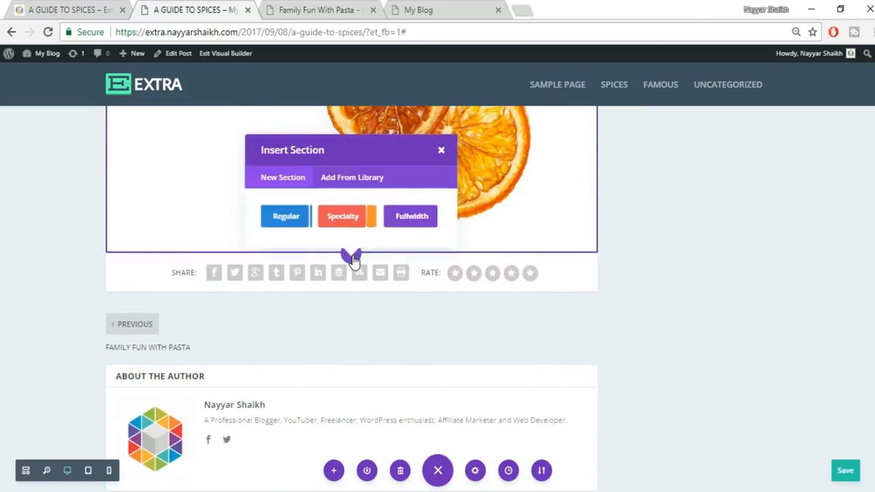
pyautogui.click(287, 218)
pyautogui.click(338, 157)
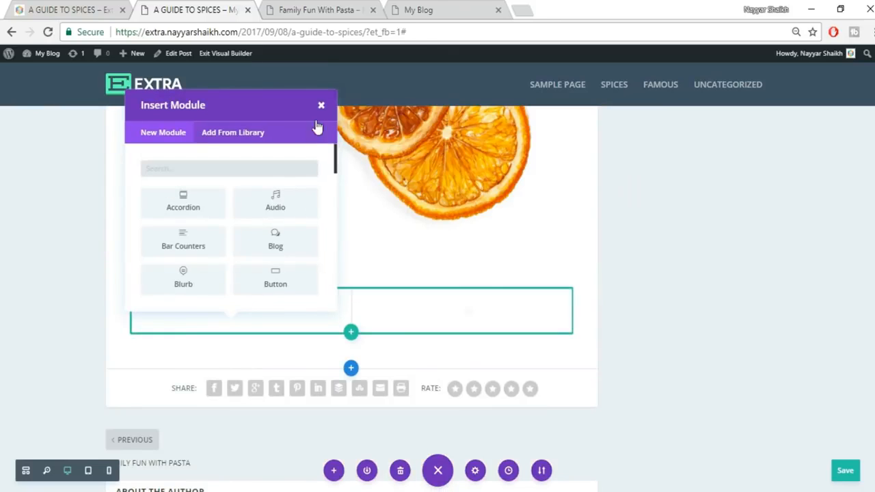
pyautogui.click(318, 105)
pyautogui.scroll(10, 693, 348)
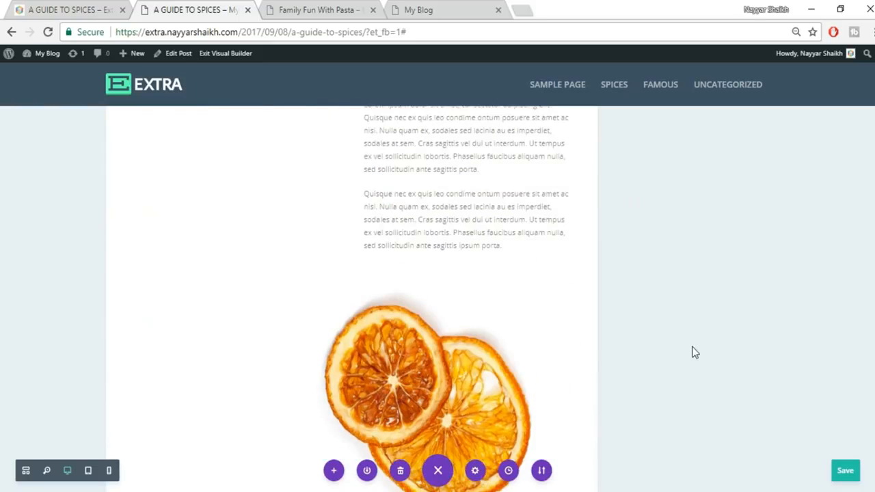
pyautogui.moveTo(451, 296)
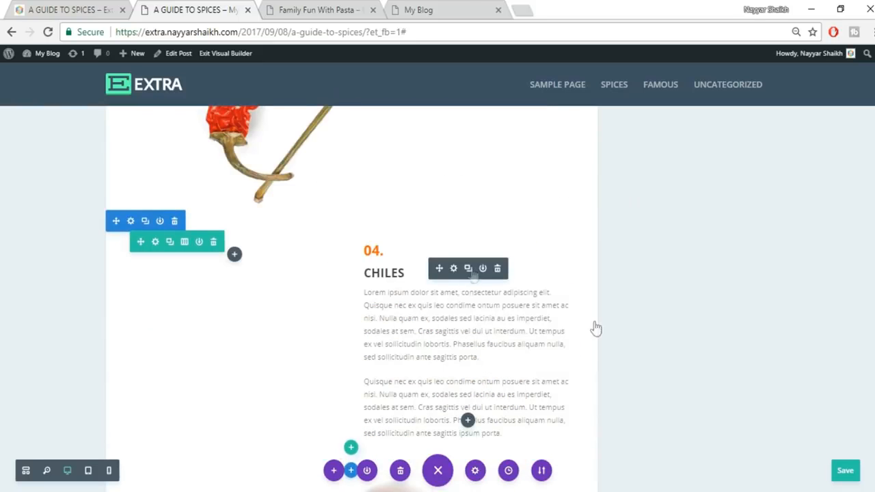
pyautogui.scroll(-4, 700, 339)
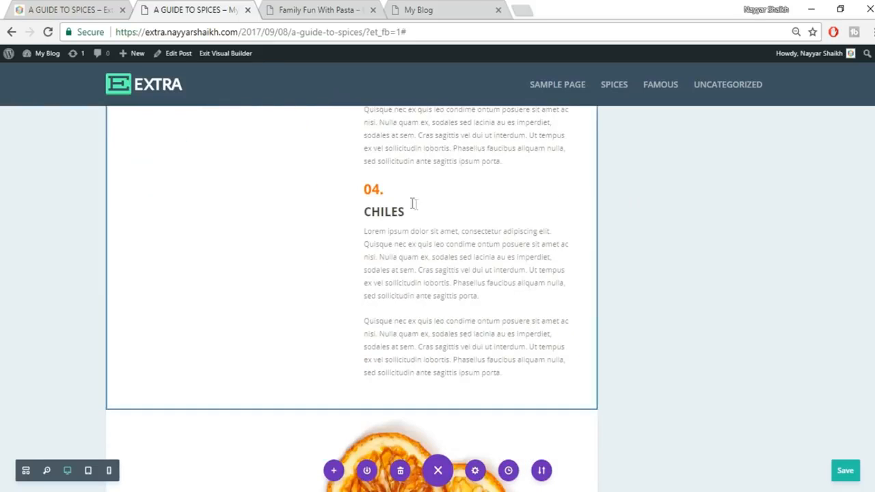
pyautogui.moveTo(414, 203)
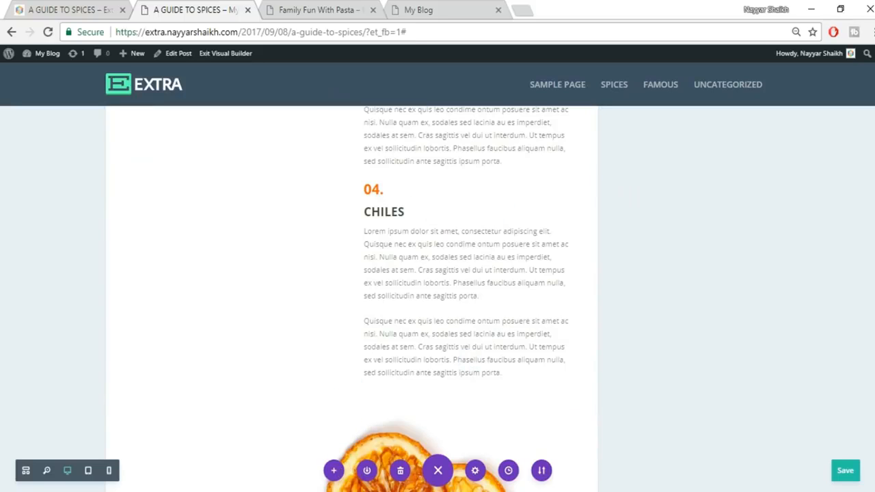
pyautogui.scroll(-8, 352, 299)
pyautogui.scroll(-4, 259, 383)
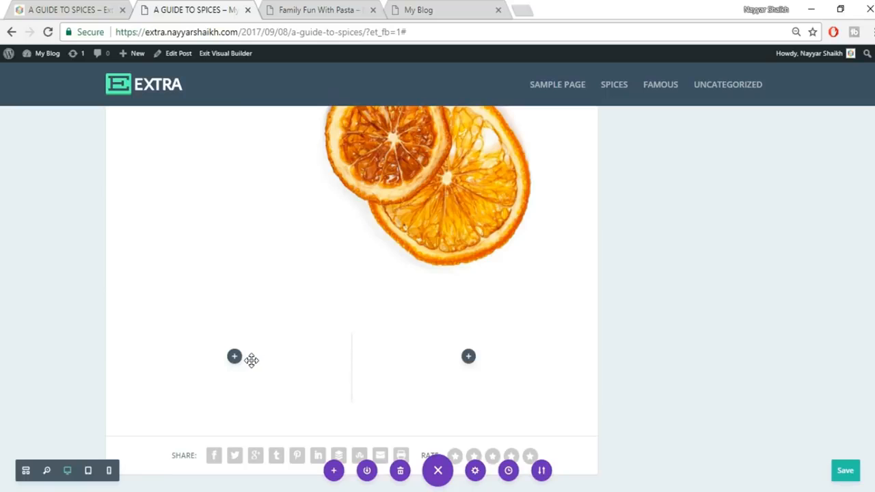
# - Copy the DRIED ORANGE heading from the reference Guide to Spices page
pyautogui.click(45, 5)
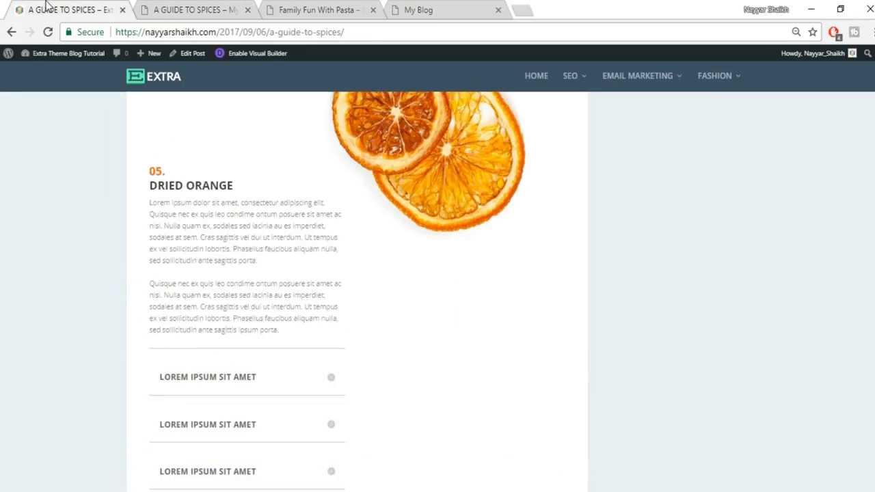
pyautogui.moveTo(220, 192); pyautogui.dragTo(133, 182)
pyautogui.click(162, 190)
pyautogui.moveTo(152, 190); pyautogui.dragTo(236, 185)
pyautogui.hotkey('ctrl', 'c')
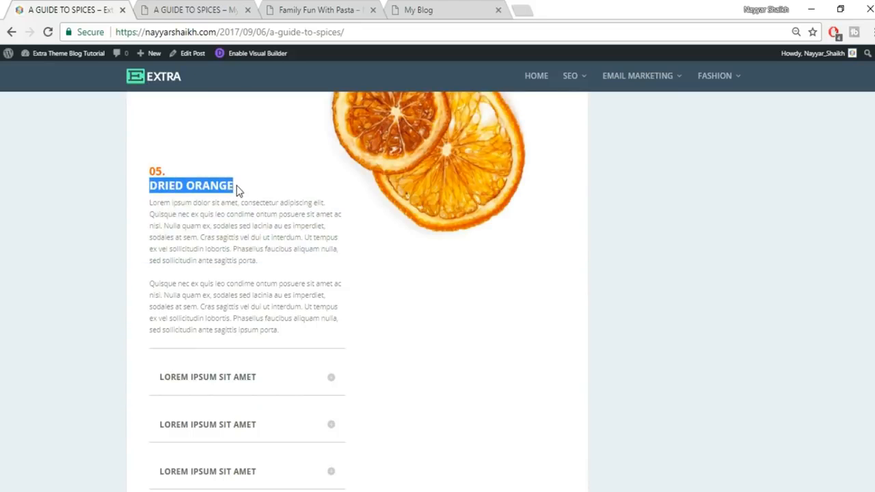
pyautogui.click(177, 9)
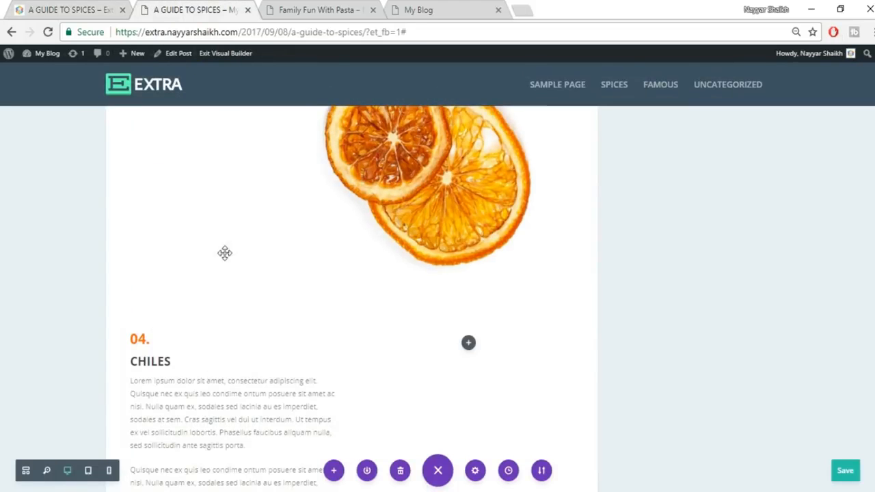
# - Change the copied block's 04 to 05 and paste DRIED ORANGE over CHILES
pyautogui.doubleClick(142, 341)
pyautogui.write('5')
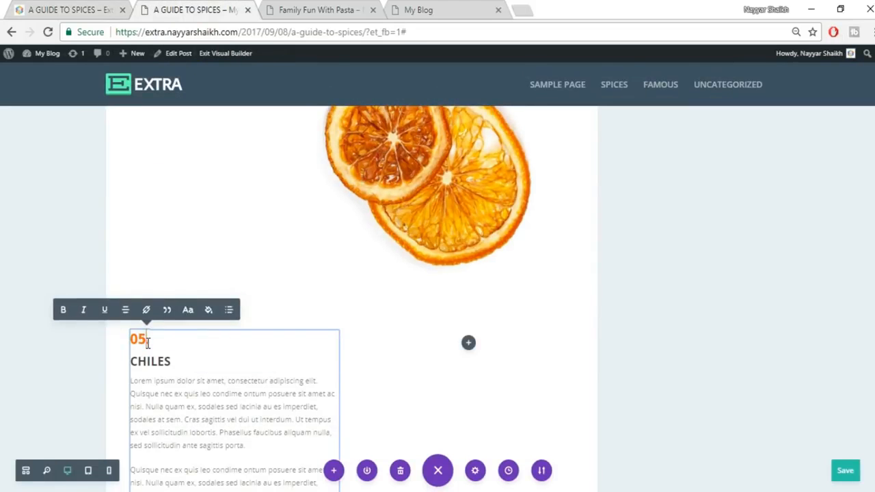
pyautogui.moveTo(132, 366); pyautogui.dragTo(186, 363)
pyautogui.hotkey('ctrl', 'v')
pyautogui.scroll(-2, 217, 372)
pyautogui.scroll(-3, 217, 372)
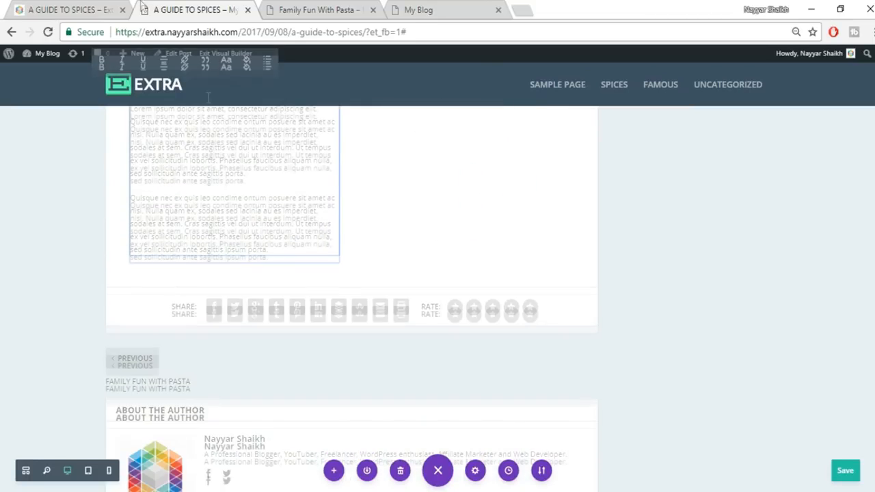
# - Review the rest of the reference spices page, then return to the post being edited
pyautogui.click(77, 9)
pyautogui.scroll(-3, 646, 264)
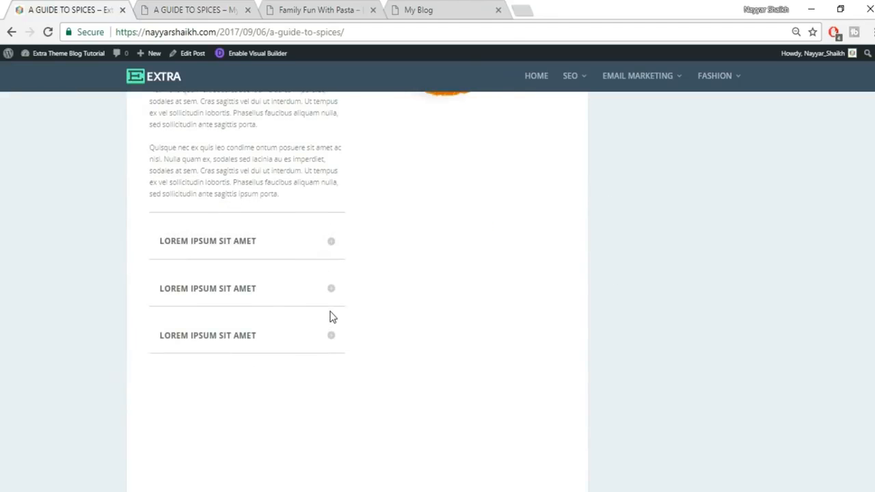
pyautogui.scroll(-2, 329, 317)
pyautogui.scroll(-3, 329, 317)
pyautogui.scroll(2, 329, 317)
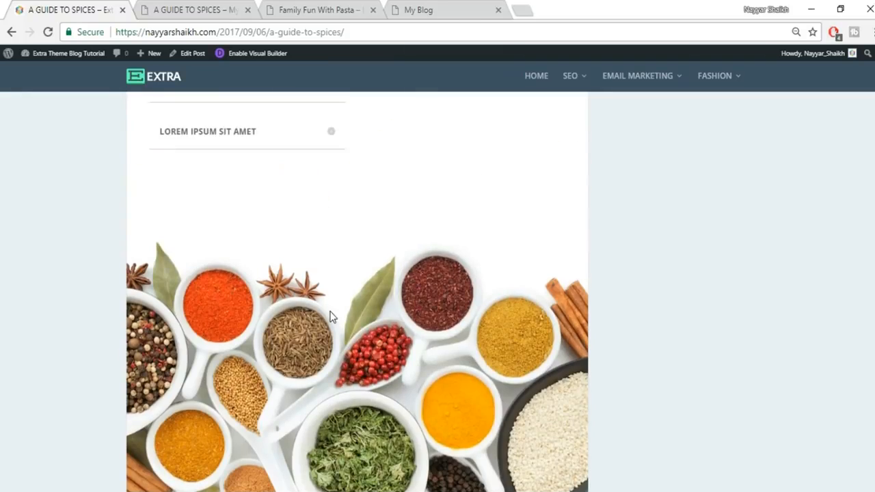
pyautogui.scroll(-2, 330, 318)
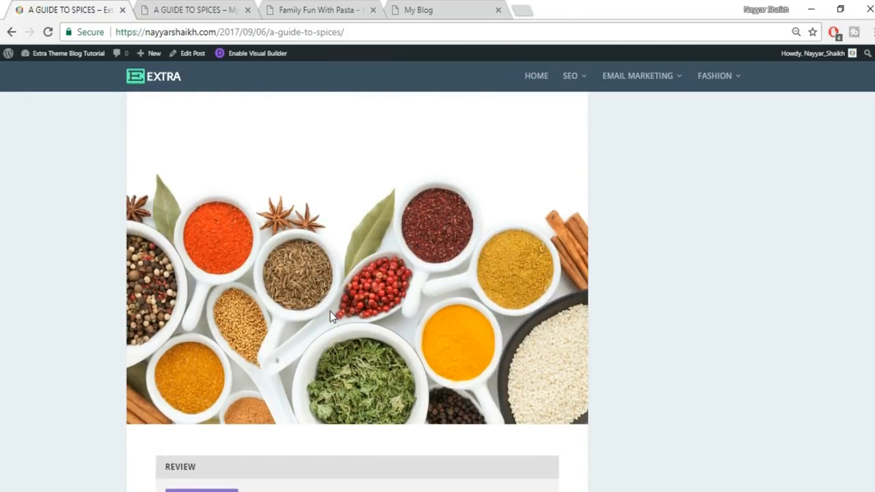
pyautogui.click(207, 15)
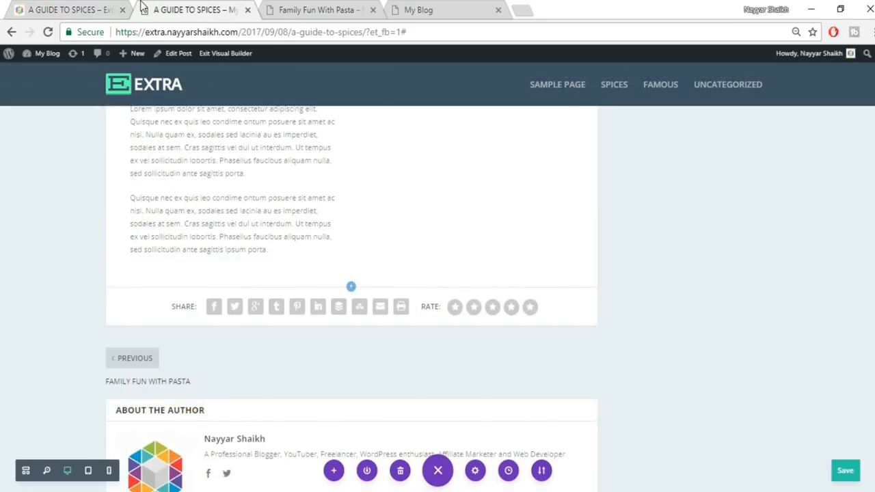
# - Insert a Fullwidth section with a Fullwidth Image module below the Dried Orange text
pyautogui.click(78, 8)
pyautogui.click(164, 9)
pyautogui.click(349, 288)
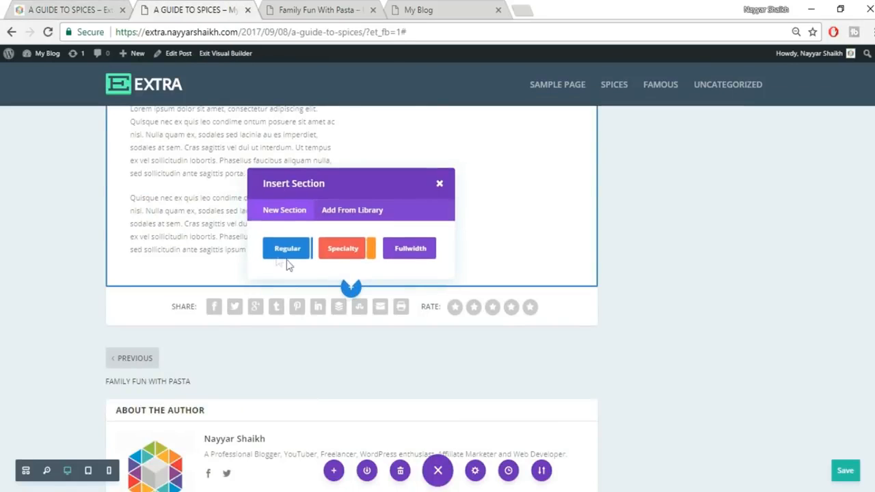
pyautogui.click(410, 249)
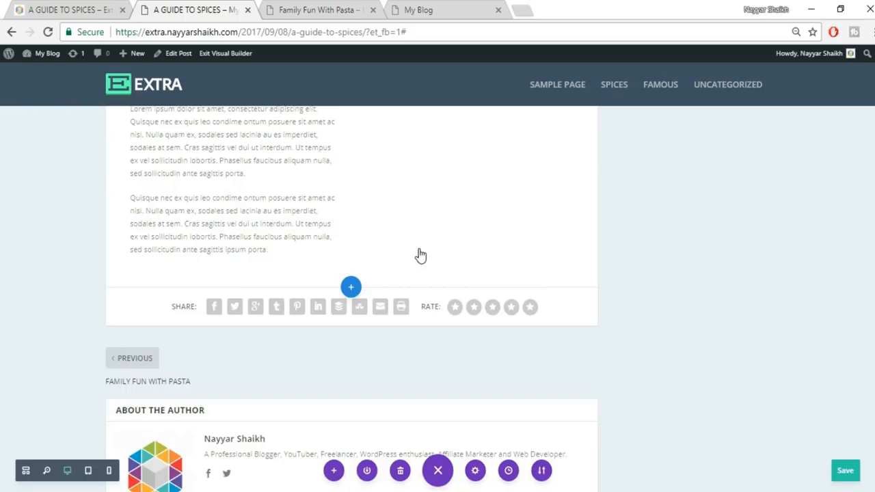
pyautogui.click(308, 243)
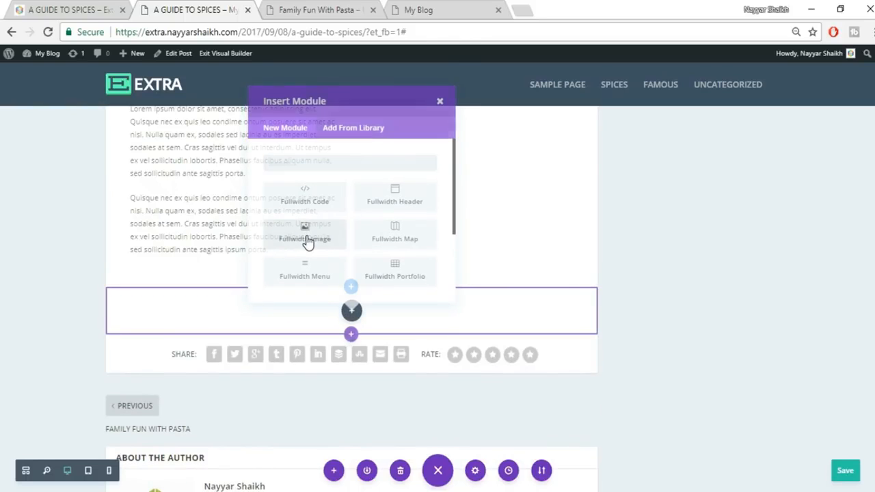
# - Browse the computer's files for the image and pick spice photo 073
pyautogui.click(758, 257)
pyautogui.click(152, 99)
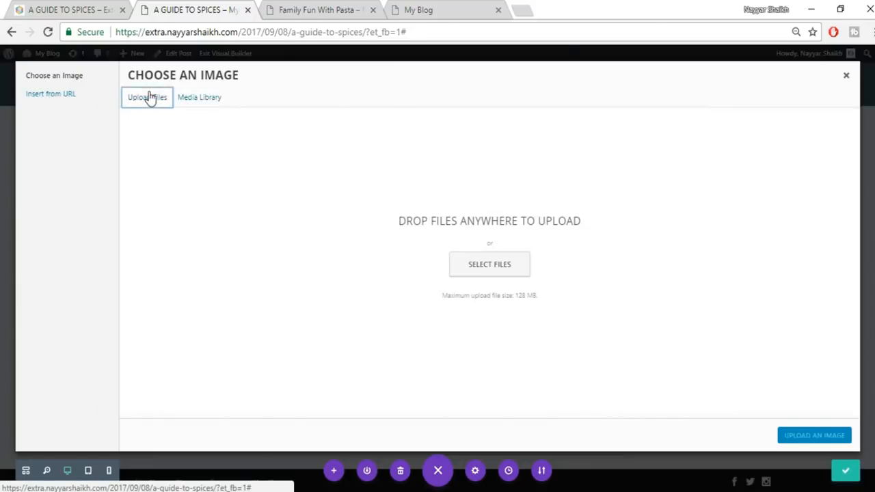
pyautogui.click(479, 269)
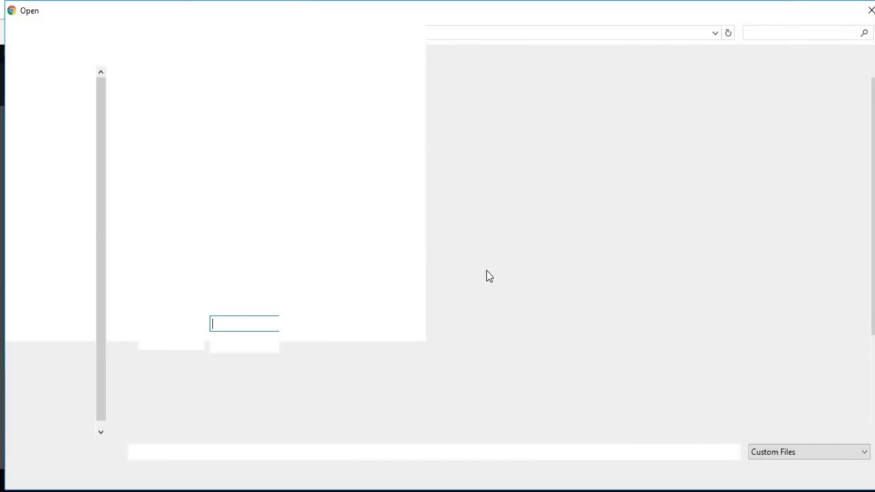
pyautogui.scroll(-3, 520, 308)
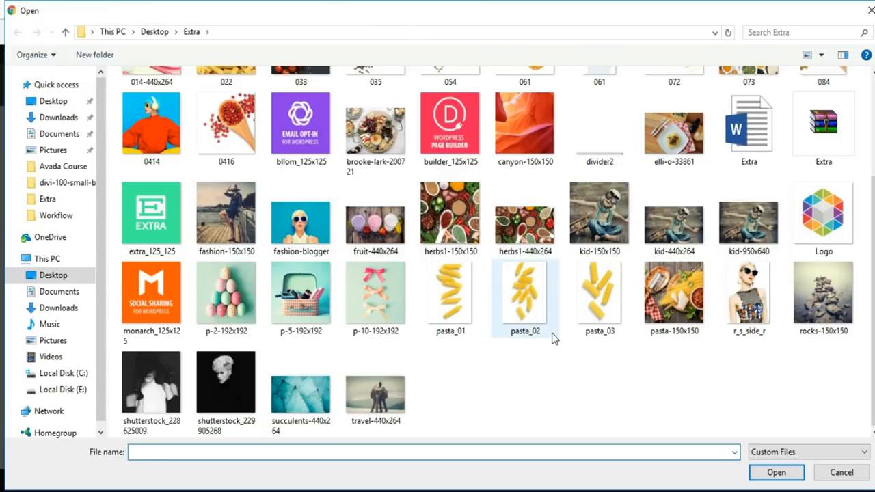
pyautogui.scroll(3, 553, 338)
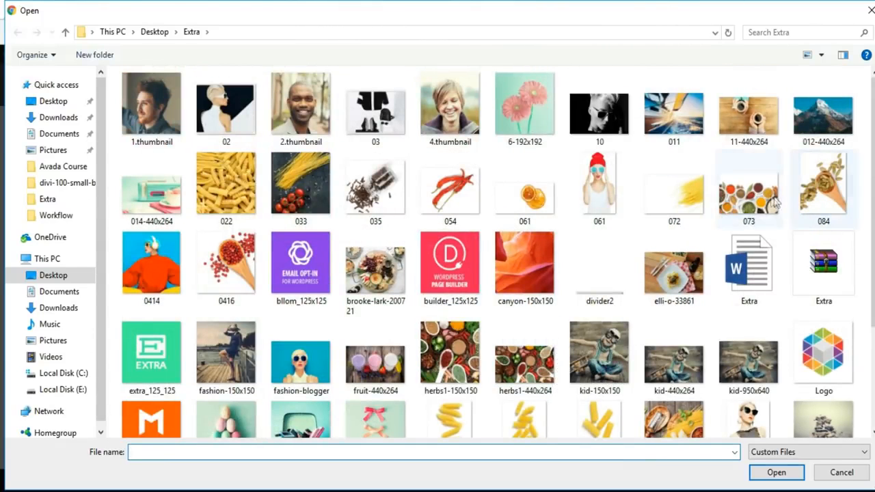
pyautogui.click(774, 203)
# - Upload spice-bowl photo 073 into the full-width image module and save its settings
pyautogui.click(777, 473)
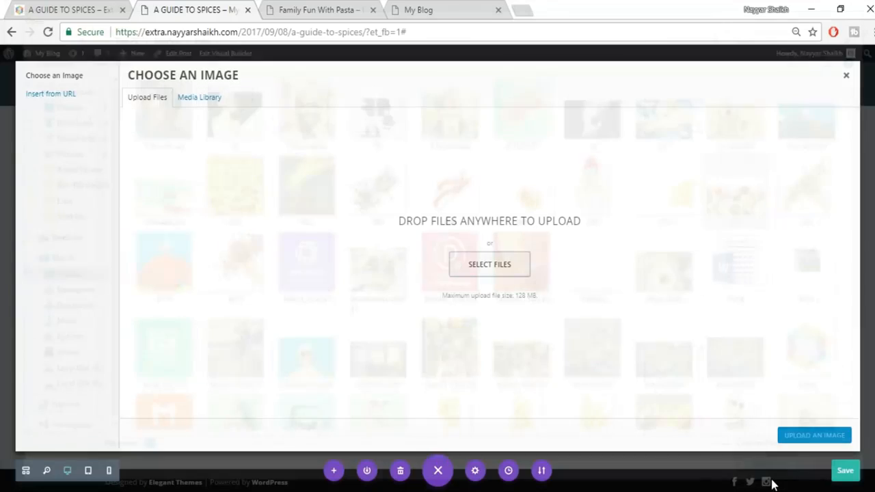
pyautogui.click(797, 438)
pyautogui.click(786, 380)
pyautogui.scroll(-4, 351, 299)
pyautogui.scroll(7, 351, 298)
pyautogui.scroll(15, 872, 162)
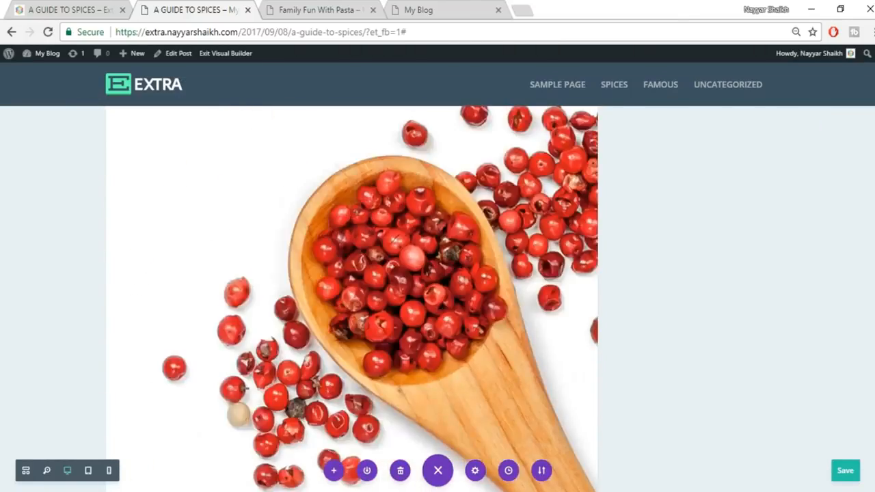
pyautogui.scroll(5, 872, 162)
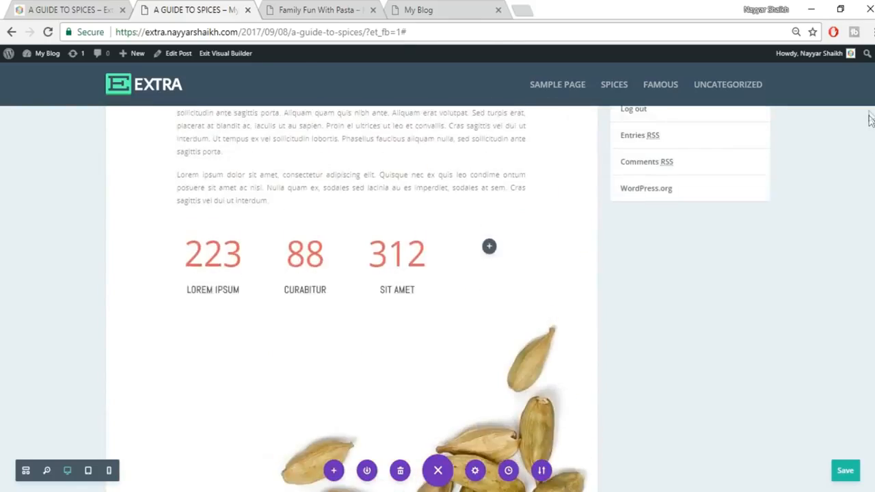
pyautogui.scroll(4, 851, 223)
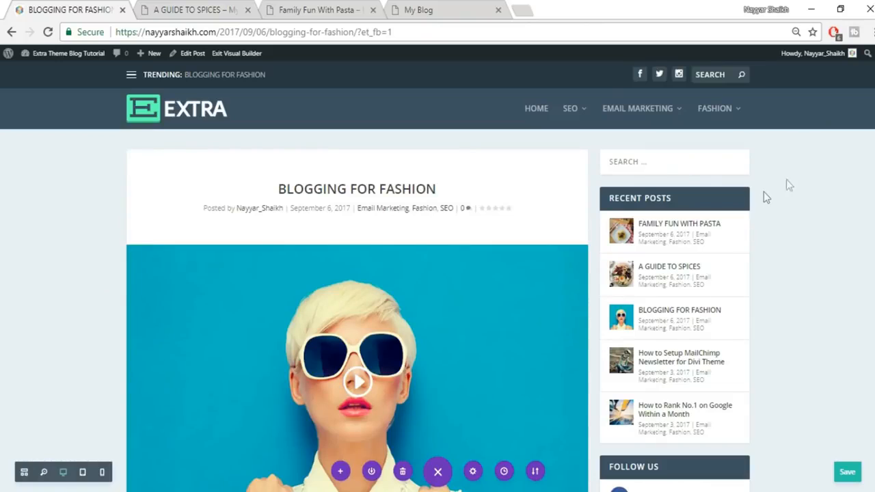
pyautogui.scroll(-15, 437, 274)
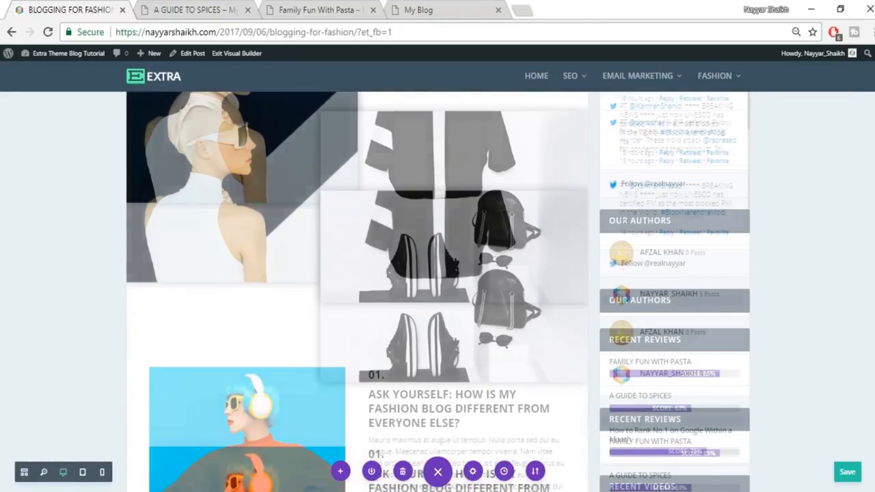
pyautogui.scroll(-20, 357, 292)
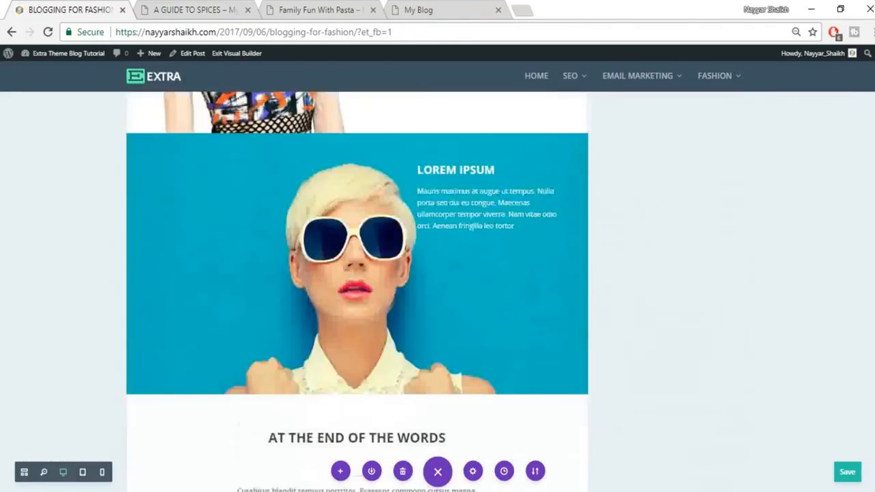
pyautogui.scroll(20, 356, 292)
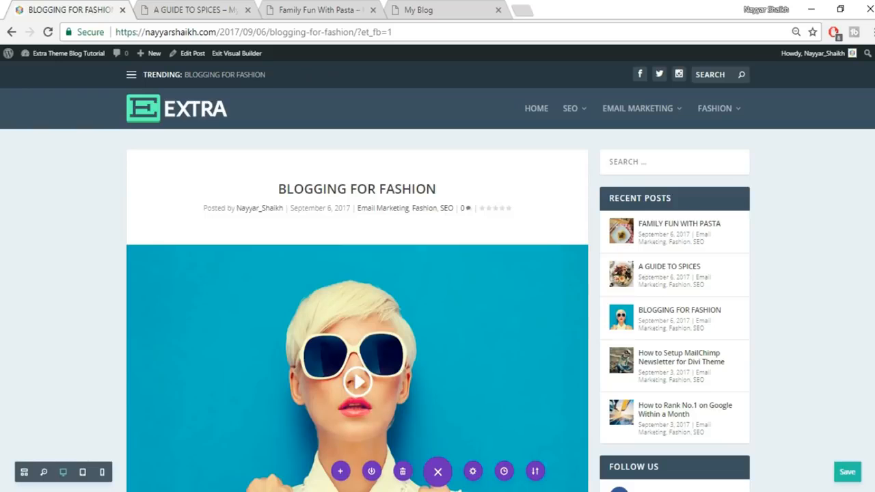
# - Check the pasta and spices posts, then start a new blog post from Posts > Add New
pyautogui.click(316, 11)
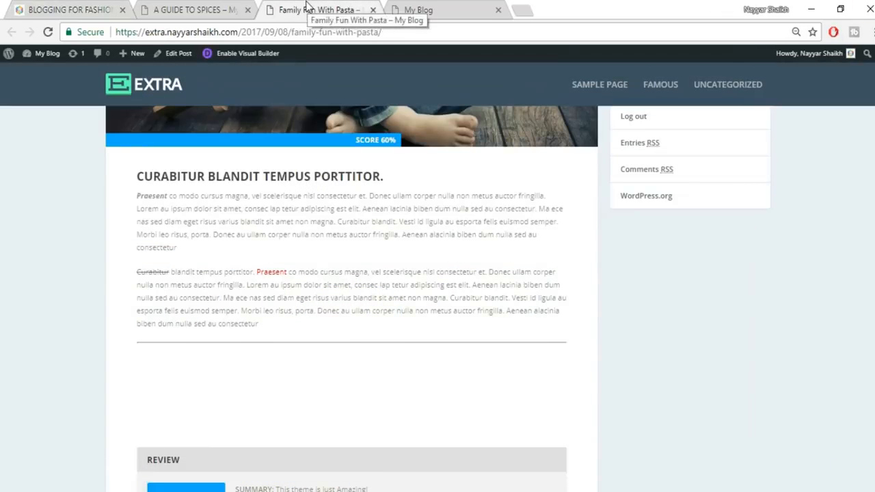
pyautogui.scroll(6, 493, 311)
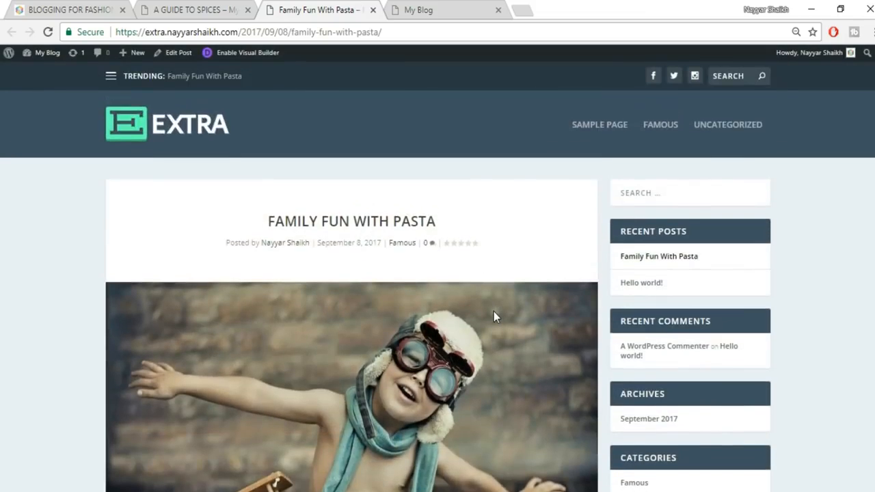
pyautogui.click(203, 10)
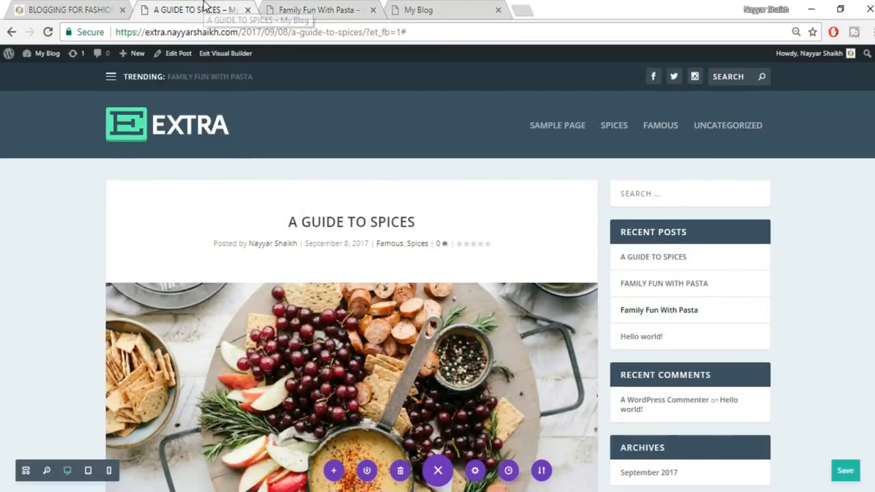
pyautogui.moveTo(139, 64)
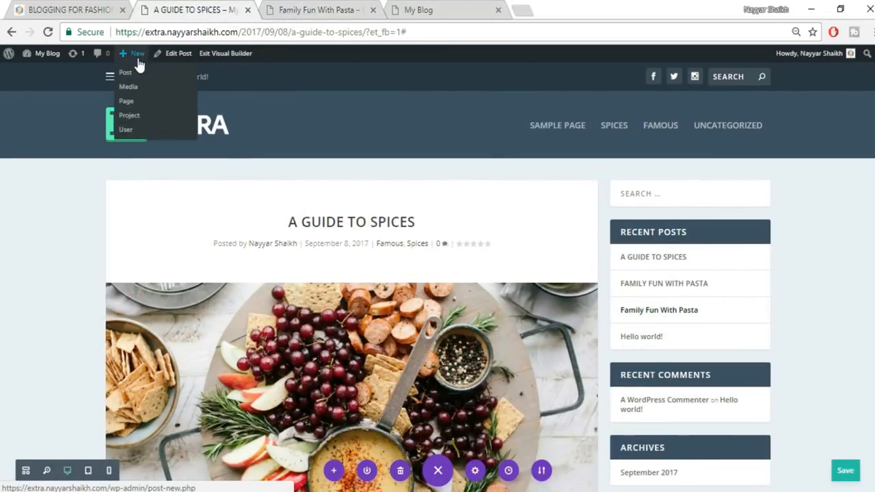
pyautogui.click(141, 74)
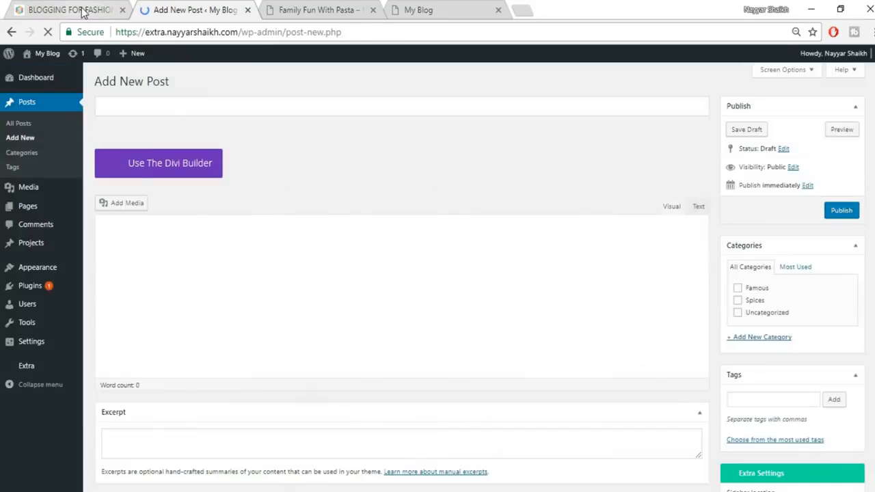
# - Copy the 'Blogging for Fashion' title from the existing post and return to the new editor
pyautogui.click(77, 11)
pyautogui.moveTo(277, 189); pyautogui.dragTo(477, 188)
pyautogui.hotkey('ctrl', 'c')
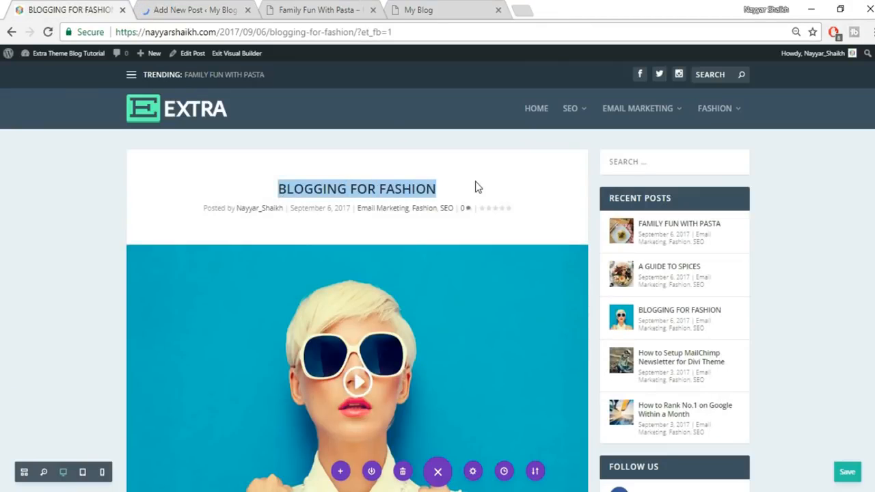
pyautogui.click(234, 12)
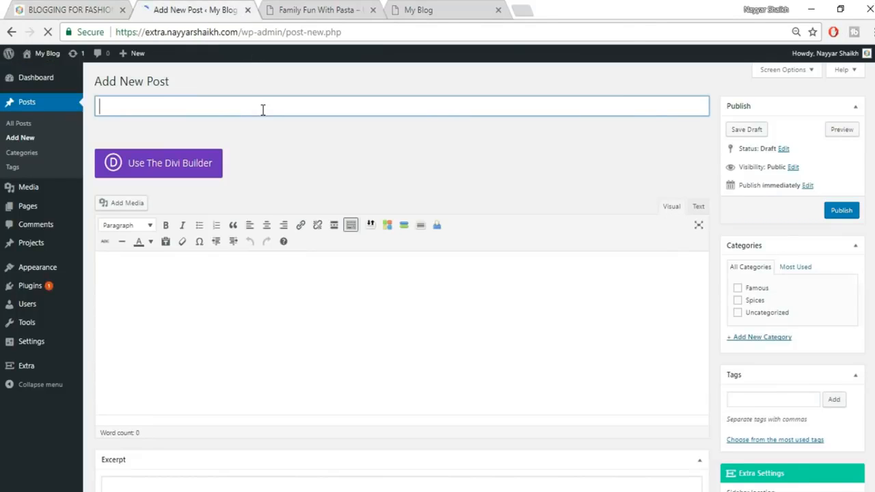
# - Paste BLOGGING FOR FASHION as the title, tick Spices and add a new Fashion category
pyautogui.hotkey('ctrl', 'v')
pyautogui.scroll(-1, 734, 223)
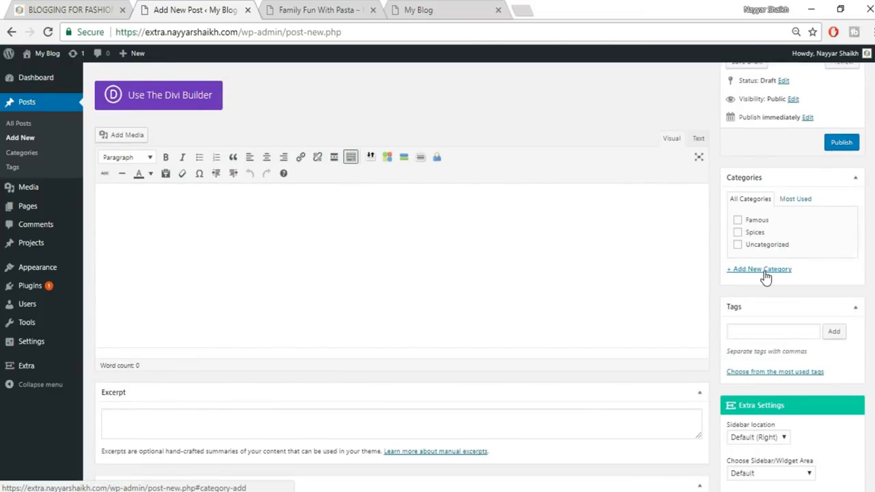
pyautogui.click(764, 271)
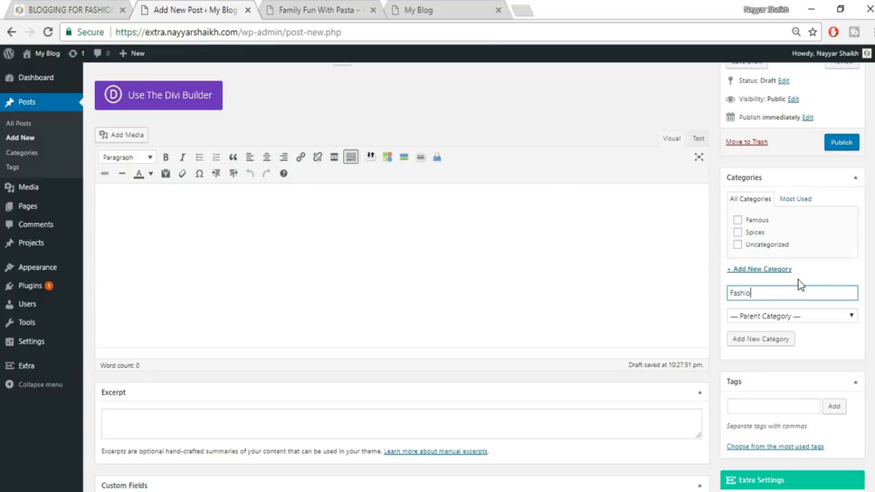
pyautogui.click(757, 233)
pyautogui.click(776, 339)
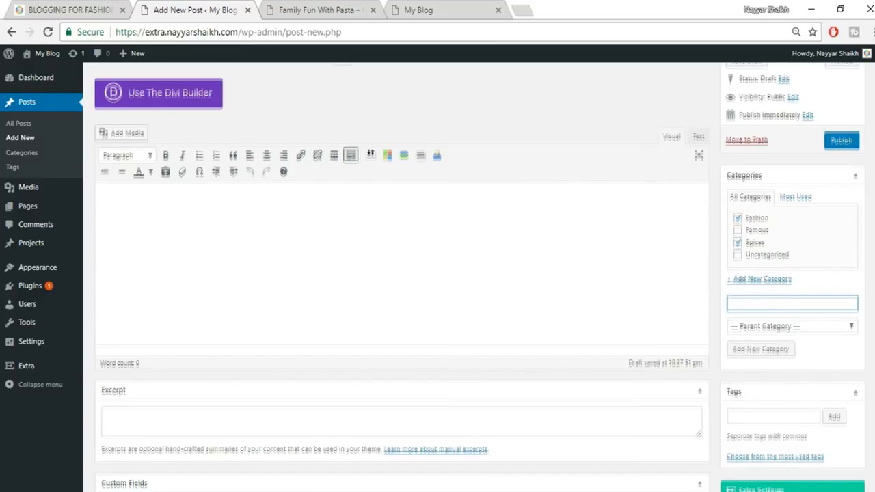
# - Open the featured image picker, checking the existing fashion post for reference
pyautogui.scroll(-4, 810, 263)
pyautogui.scroll(-2, 768, 410)
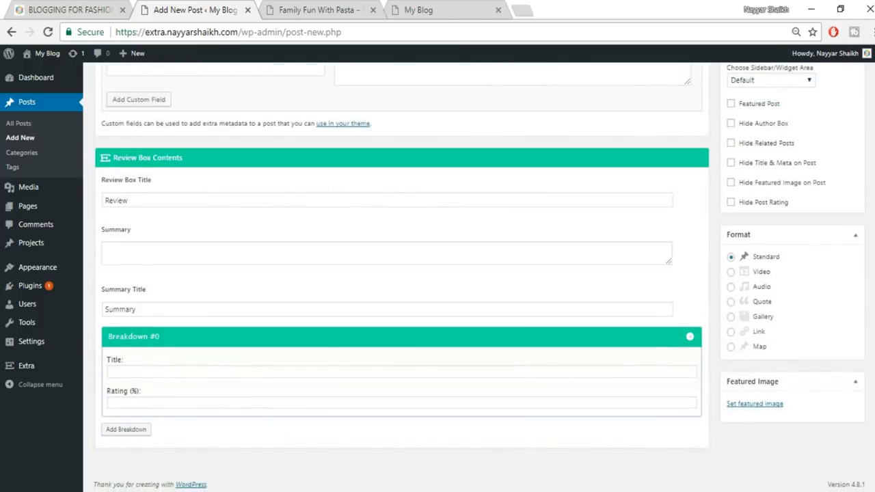
pyautogui.click(764, 404)
pyautogui.click(78, 7)
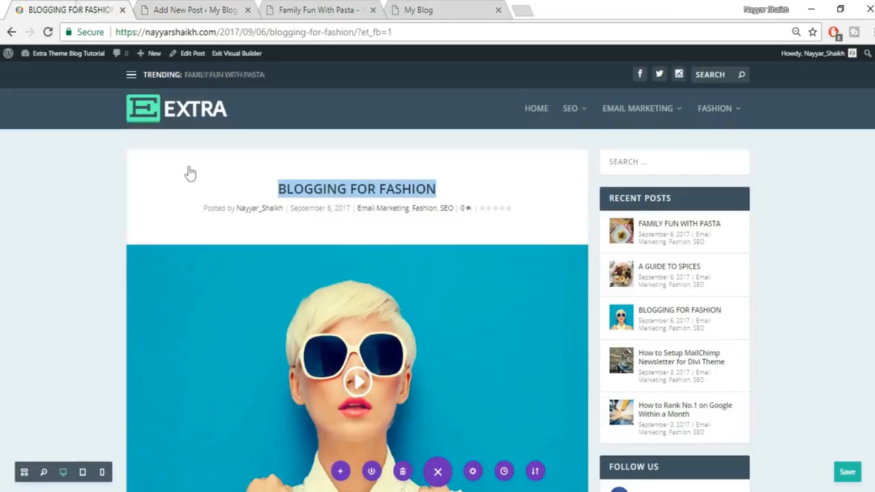
pyautogui.scroll(-3, 355, 342)
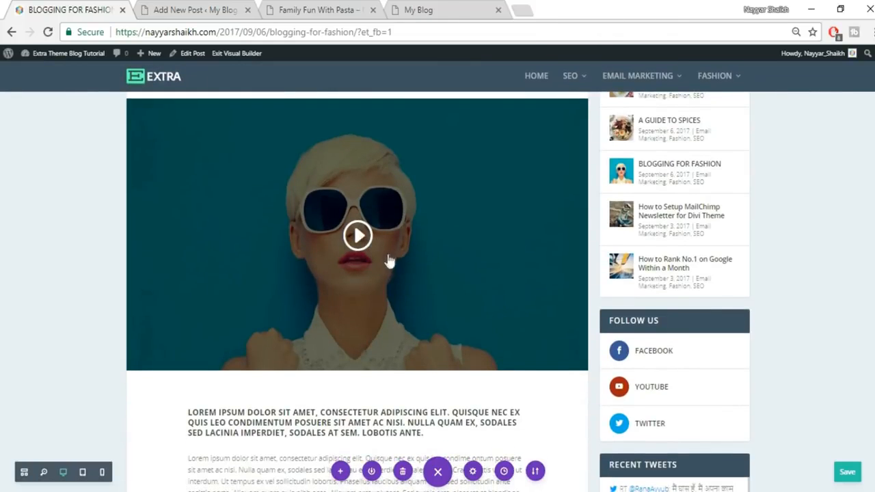
pyautogui.click(212, 7)
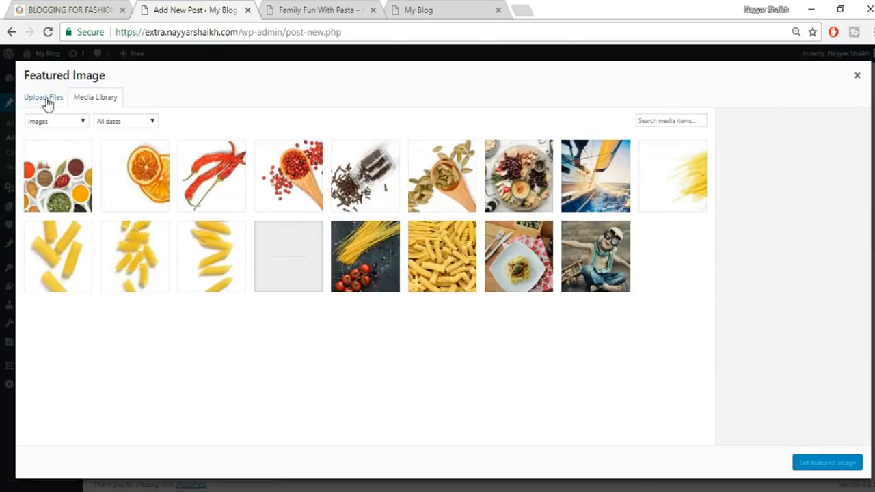
# - Upload the fashion-blogger image and make it the post's featured image
pyautogui.click(47, 100)
pyautogui.click(445, 271)
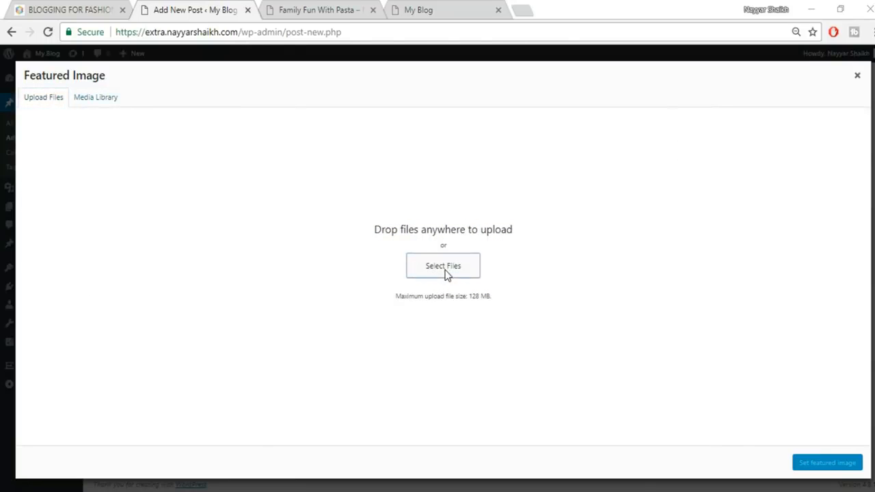
pyautogui.scroll(-2, 543, 256)
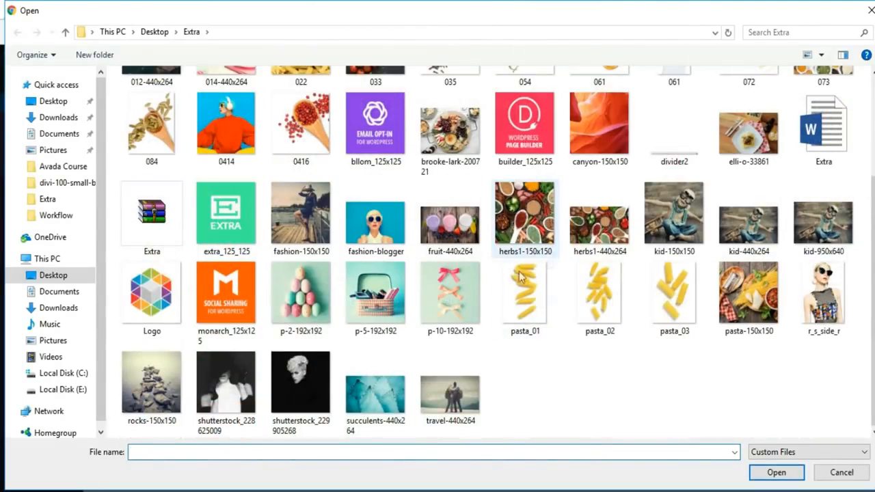
pyautogui.click(365, 231)
pyautogui.click(775, 472)
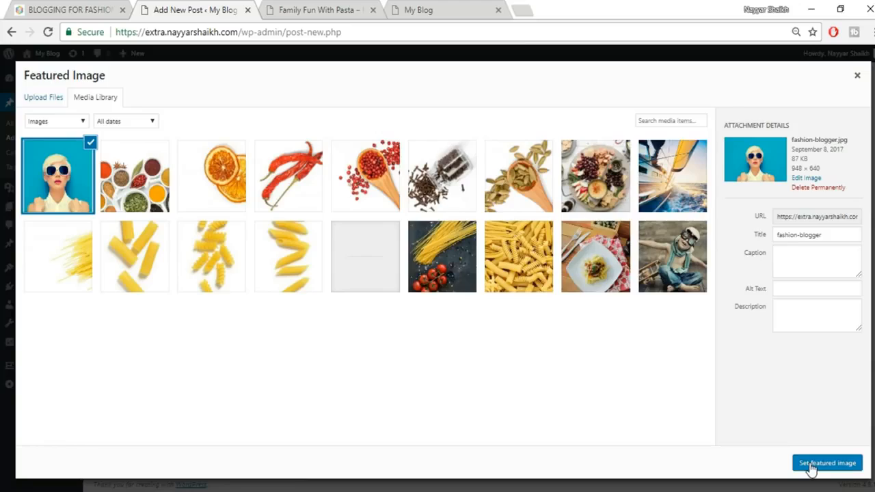
pyautogui.click(811, 463)
# - Set the post format to Video and ready the Video URL field
pyautogui.scroll(-2, 796, 410)
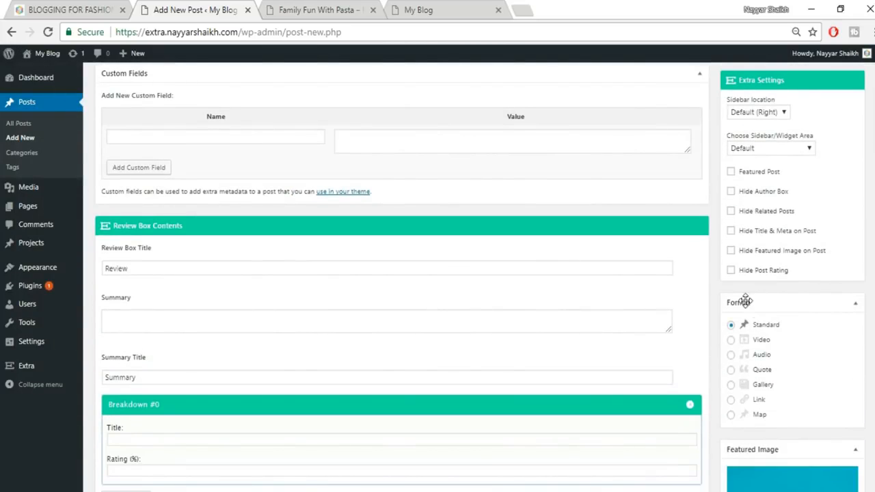
pyautogui.click(745, 341)
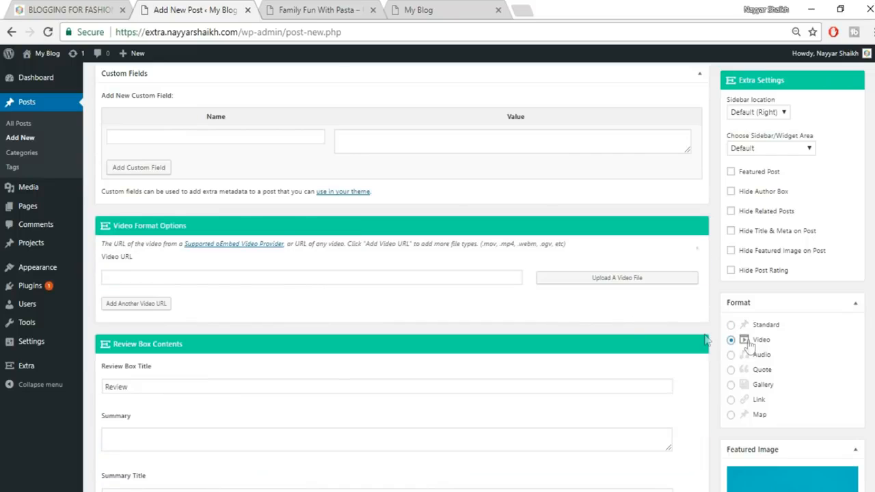
pyautogui.click(231, 277)
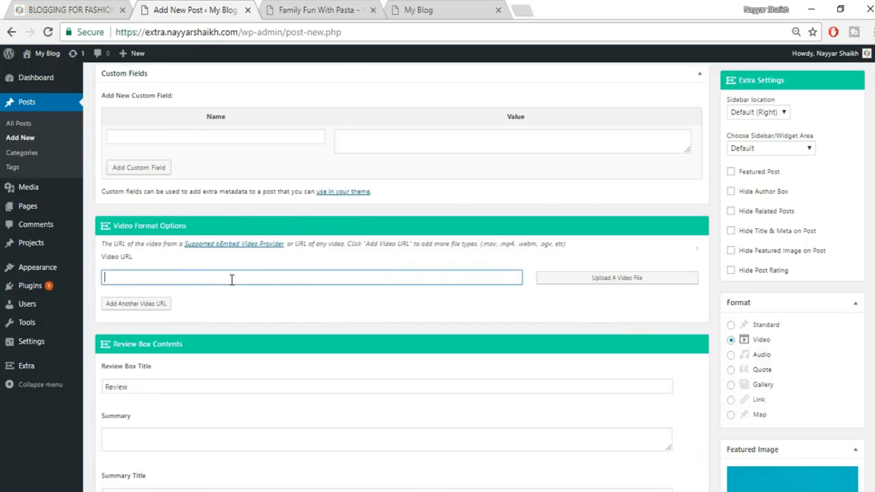
# - Check the existing fashion post again and open a new browser tab for YouTube
pyautogui.click(75, 8)
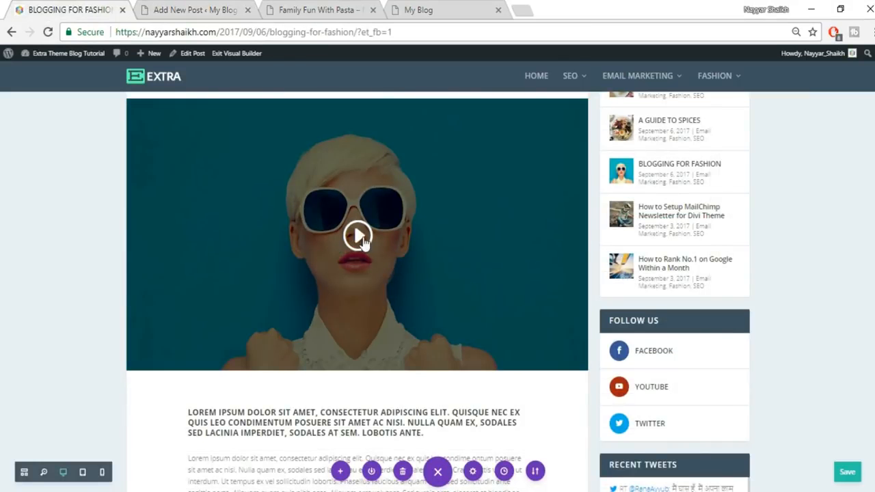
pyautogui.click(520, 8)
pyautogui.write('y')
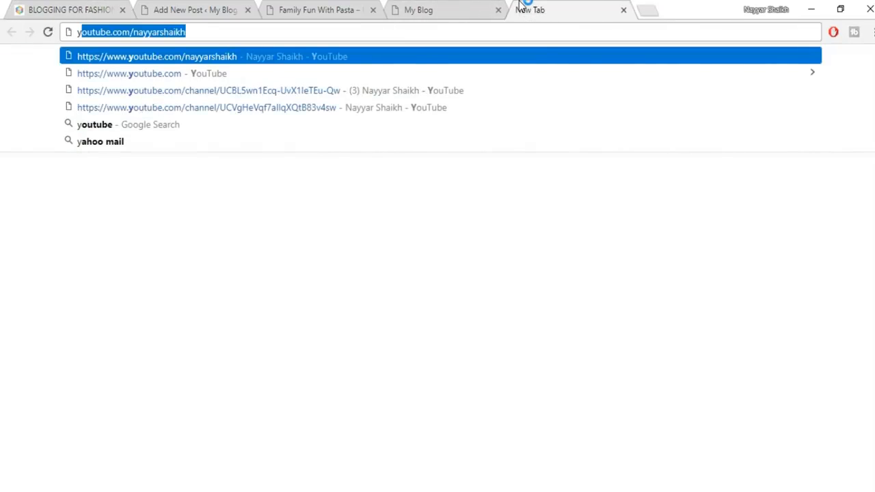
# - Load the YouTube channel and copy the WooCommerce Checkout video's link address
pyautogui.press('Right')
pyautogui.press('Return')
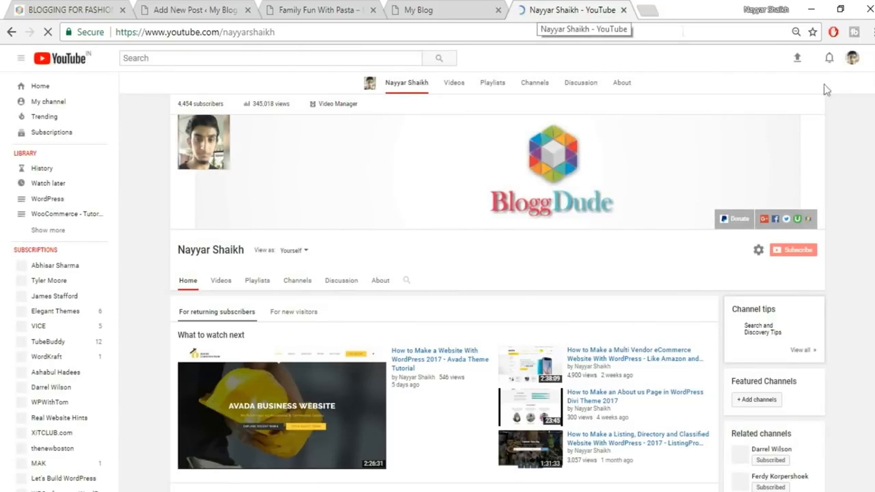
pyautogui.scroll(-5, 825, 89)
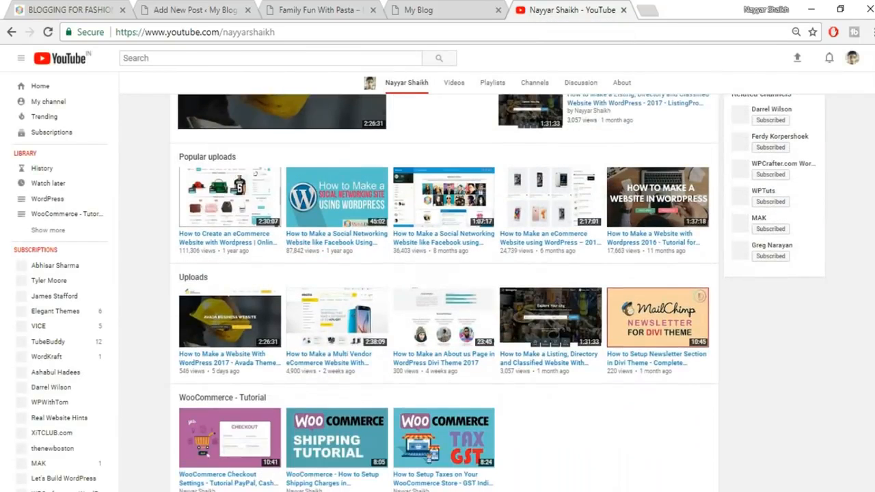
pyautogui.scroll(-1, 301, 367)
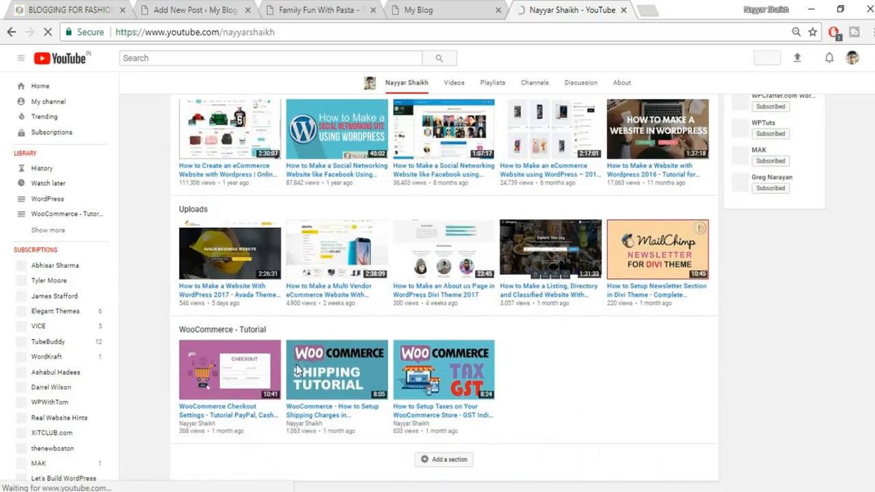
pyautogui.rightClick(246, 414)
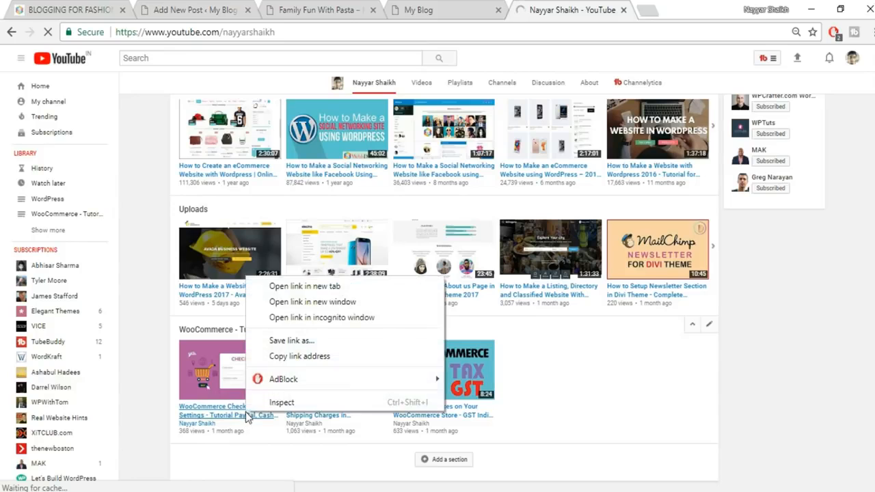
pyautogui.click(284, 361)
pyautogui.click(437, 10)
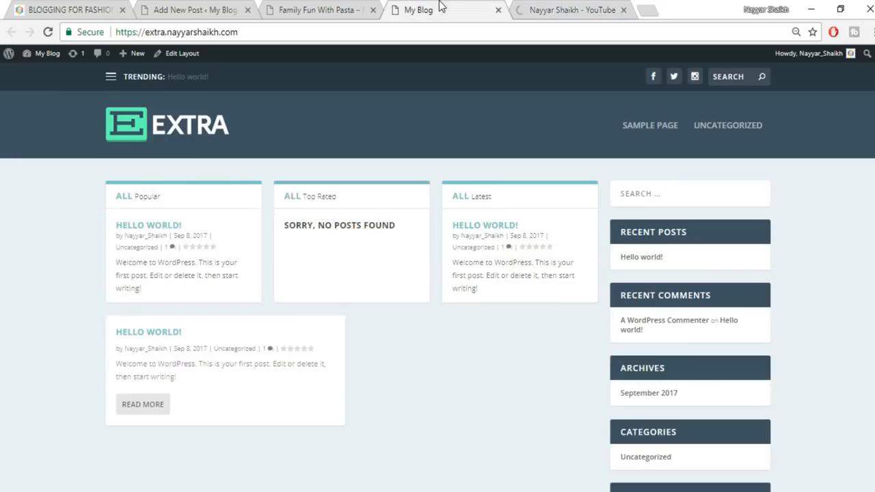
# - Paste the WooCommerce Checkout YouTube link as Video URL and publish BLOGGING FOR FASHION
pyautogui.click(315, 9)
pyautogui.click(157, 8)
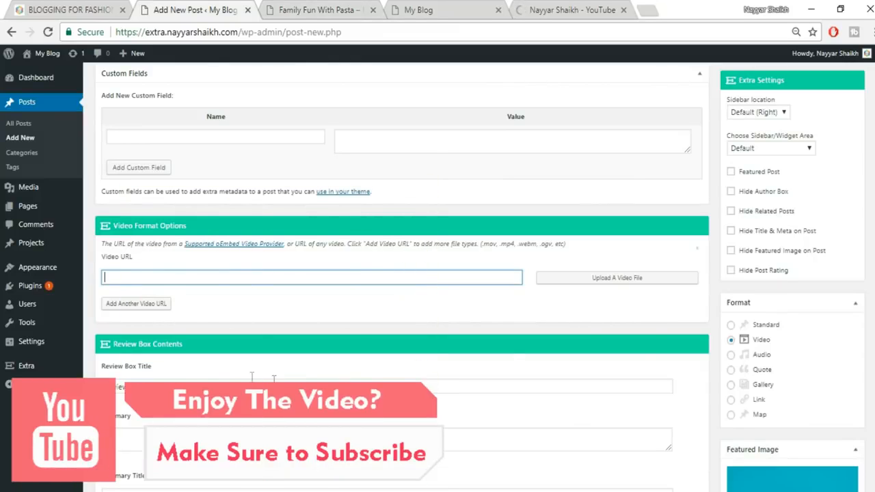
pyautogui.write('https://www.youtube.com/watch?v=0JT7wYq377E')
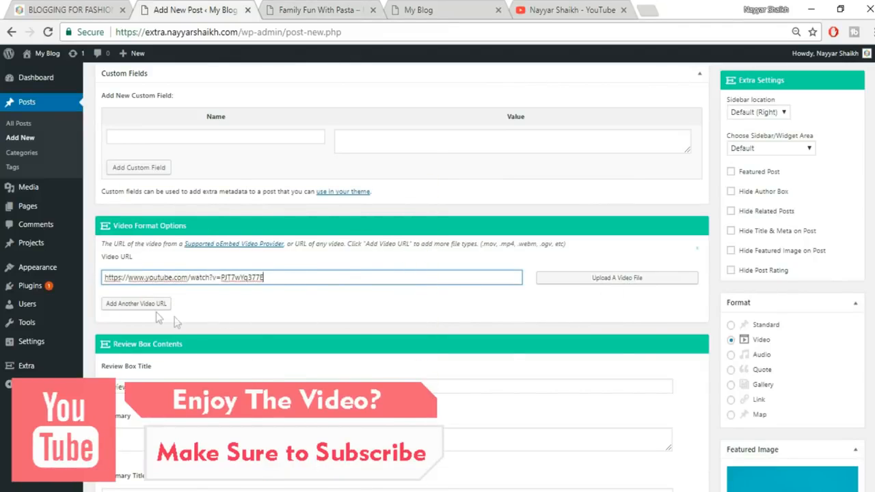
pyautogui.scroll(10, 410, 273)
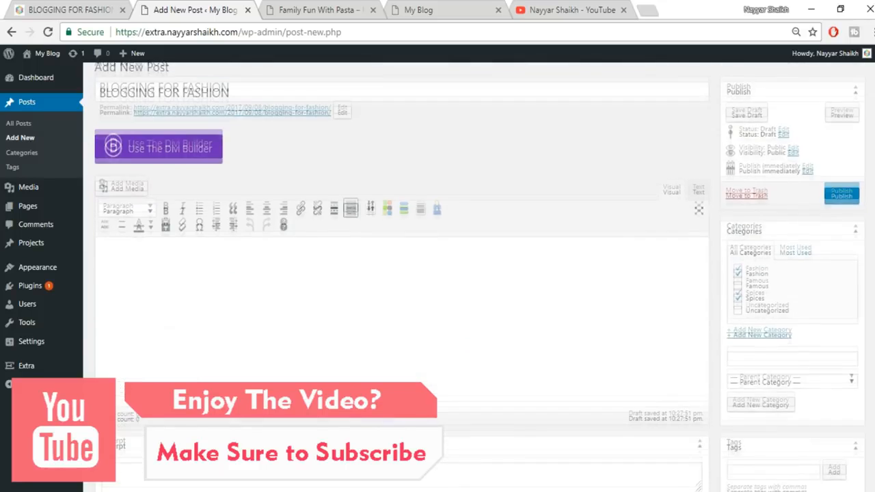
pyautogui.click(841, 202)
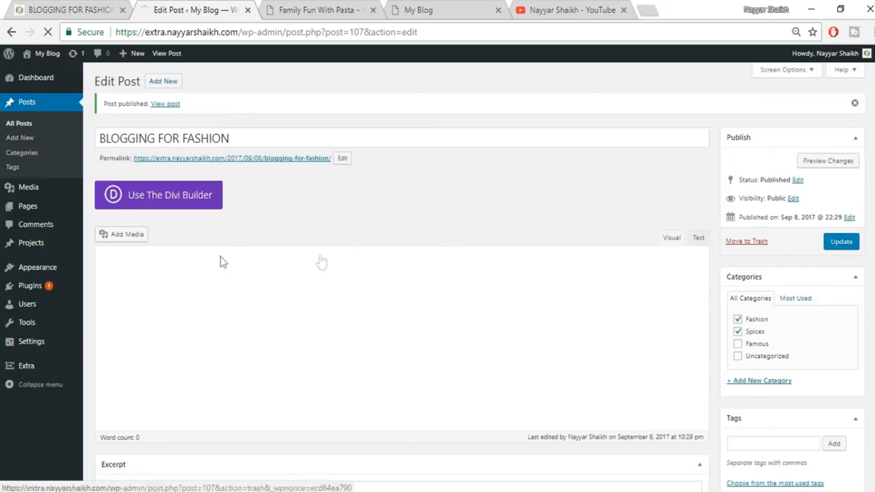
pyautogui.moveTo(31, 374)
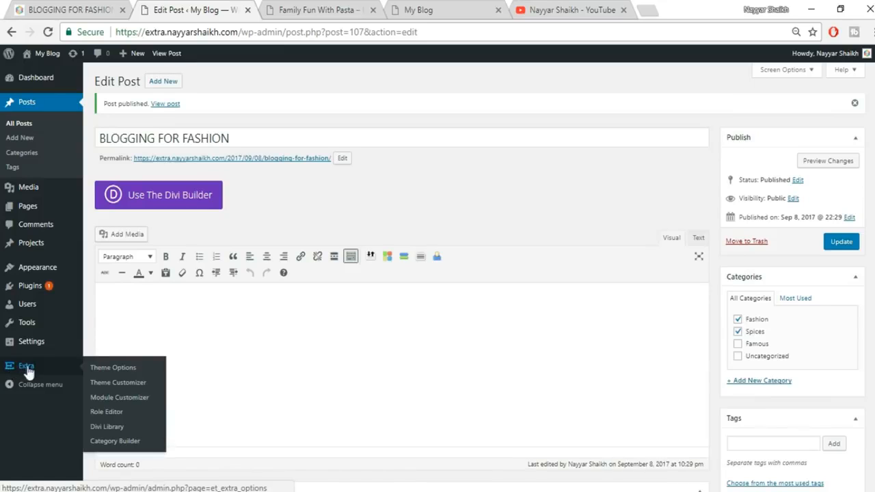
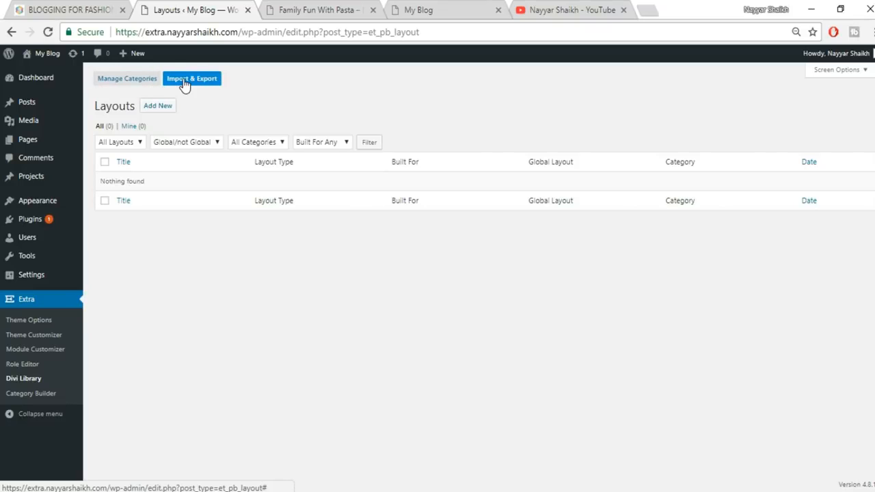
# - Import the LAYOUT folder's FashionPost.json into the Divi Library as Divi Builder layouts
pyautogui.click(185, 83)
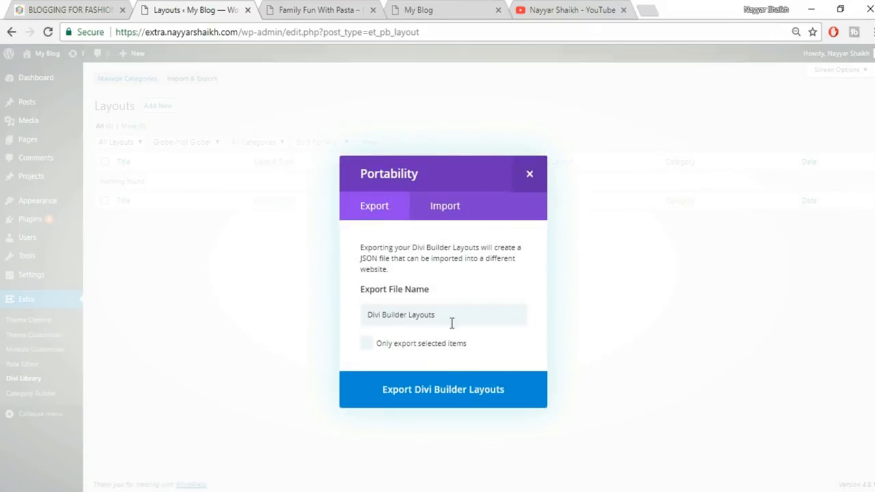
pyautogui.click(453, 208)
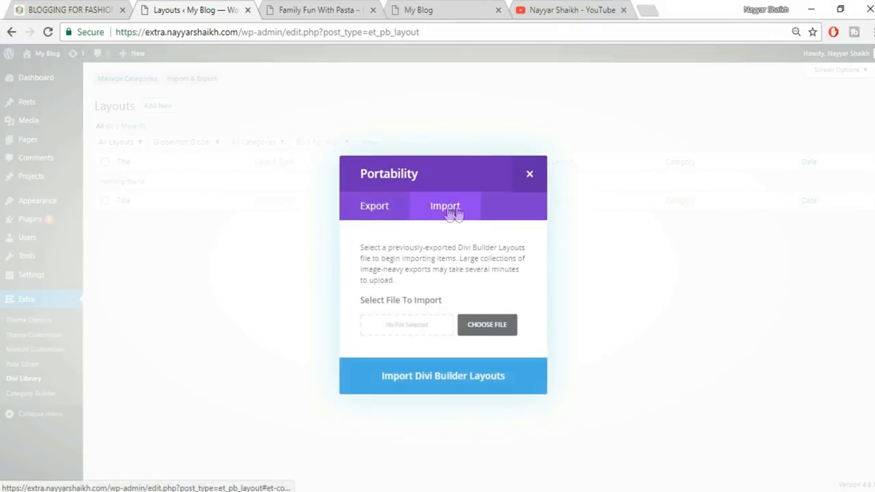
pyautogui.click(496, 333)
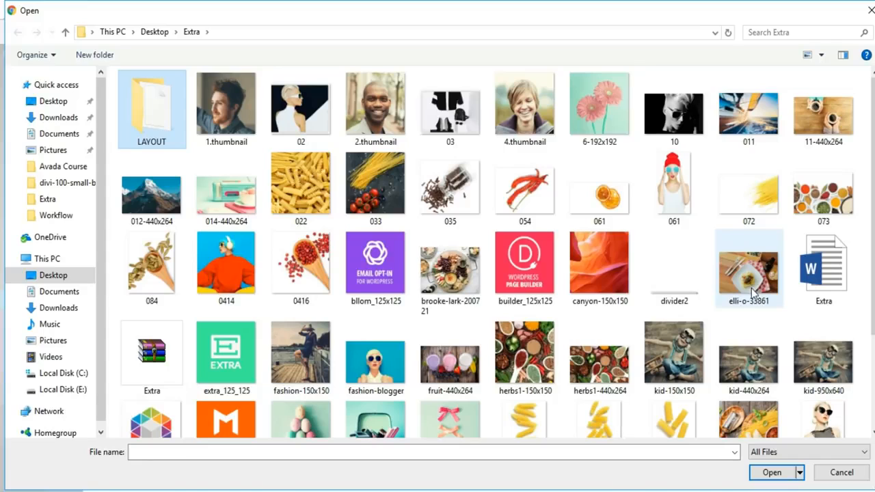
pyautogui.doubleClick(168, 121)
pyautogui.click(164, 99)
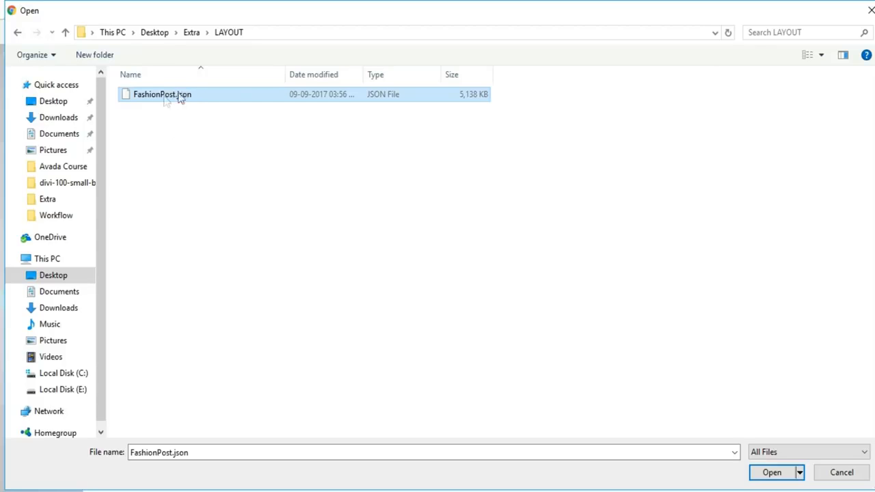
pyautogui.click(786, 476)
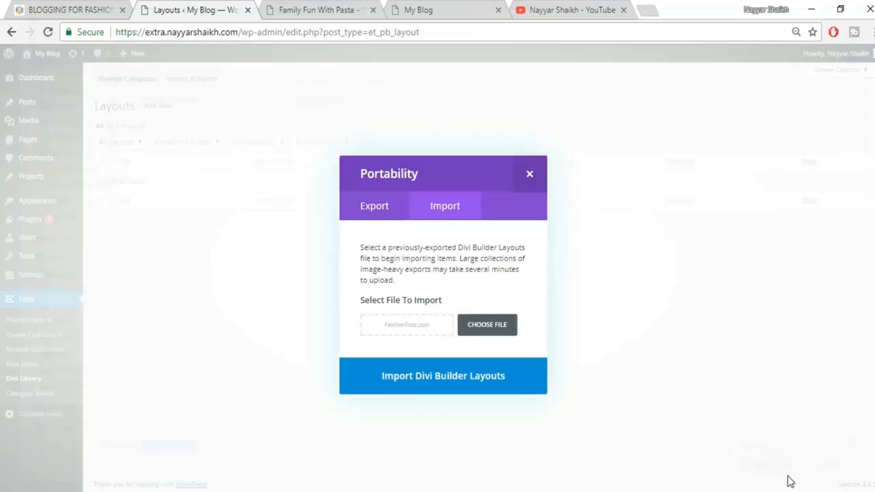
pyautogui.click(471, 381)
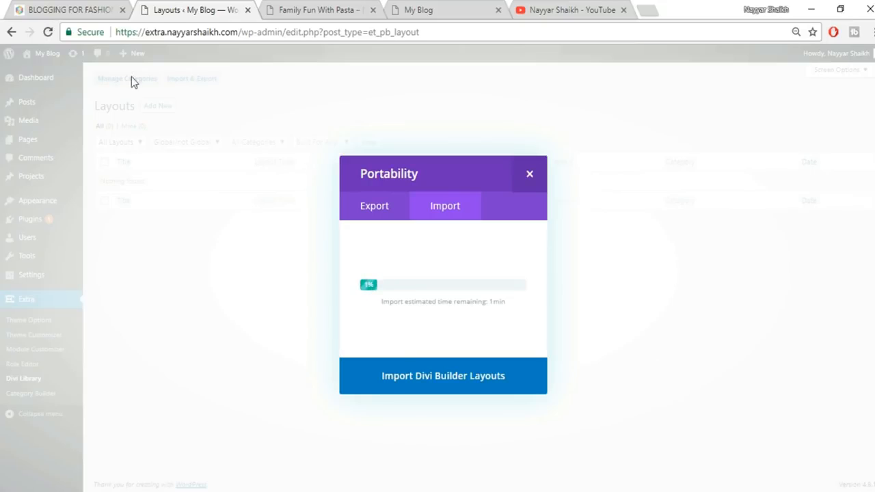
pyautogui.click(69, 10)
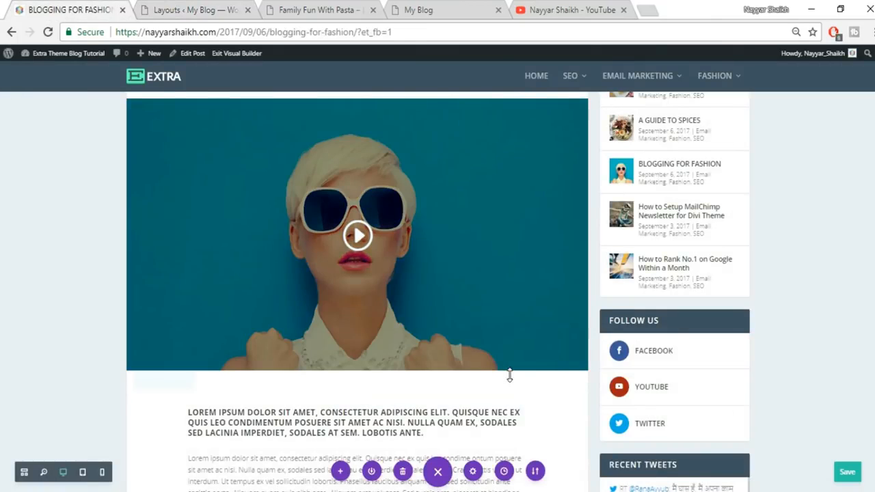
# - Check the Layouts import progress, then open Blogging for Fashion in the Visual Builder
pyautogui.scroll(-4, 423, 328)
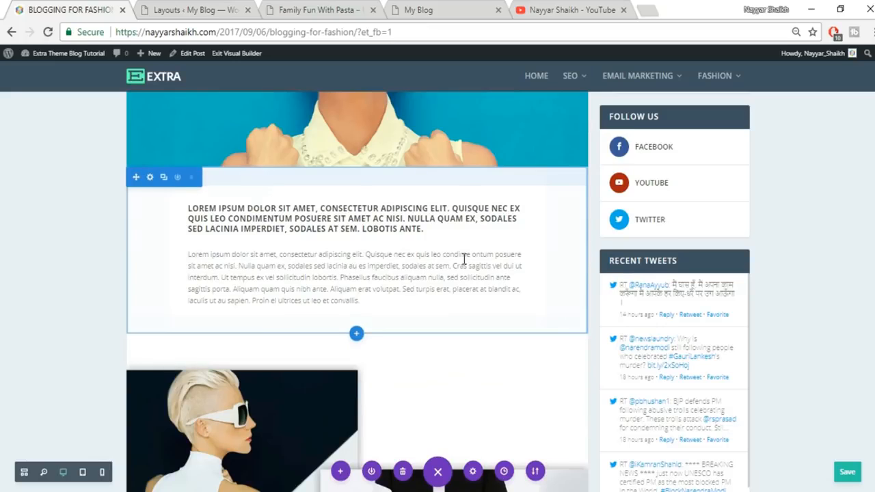
pyautogui.scroll(-3, 475, 340)
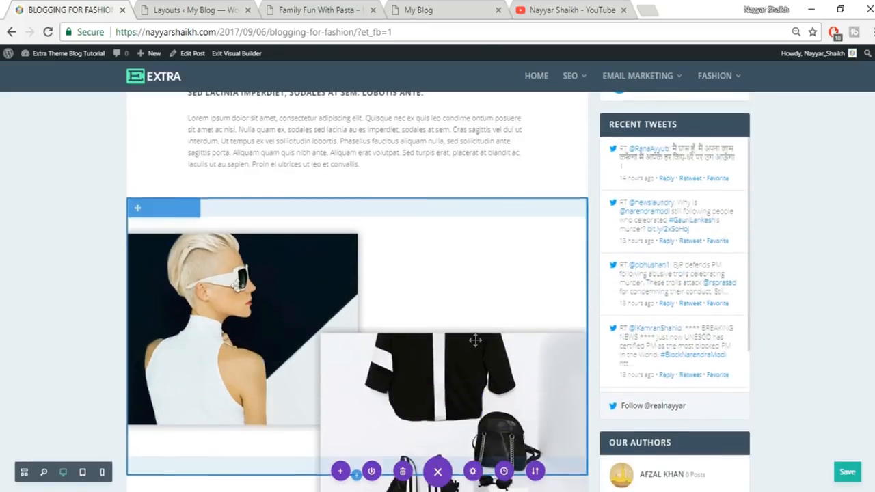
pyautogui.scroll(-1, 340, 384)
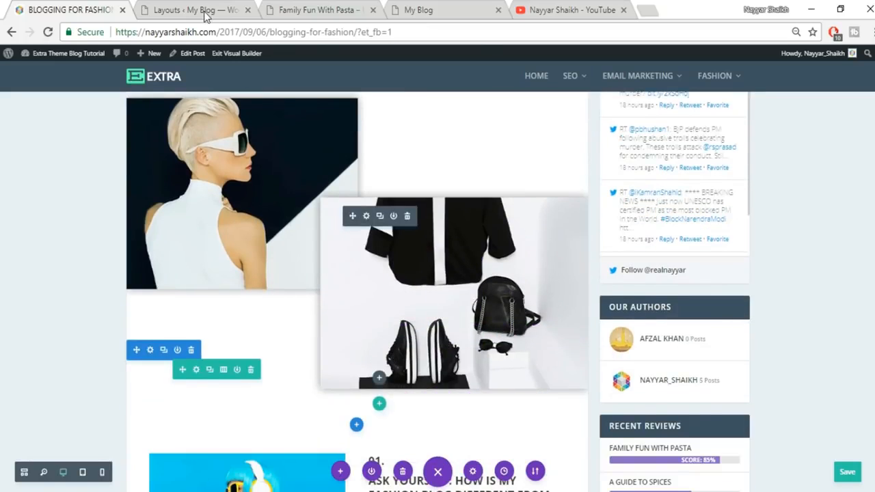
pyautogui.click(205, 11)
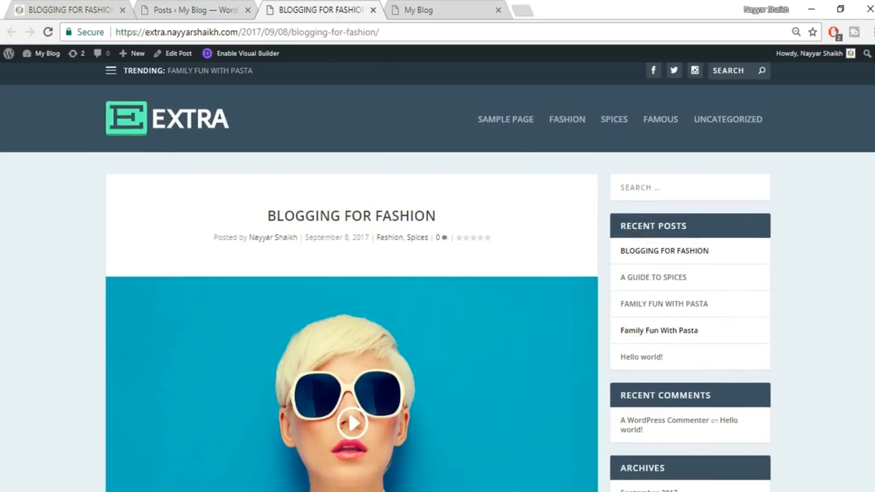
pyautogui.scroll(-5, 621, 197)
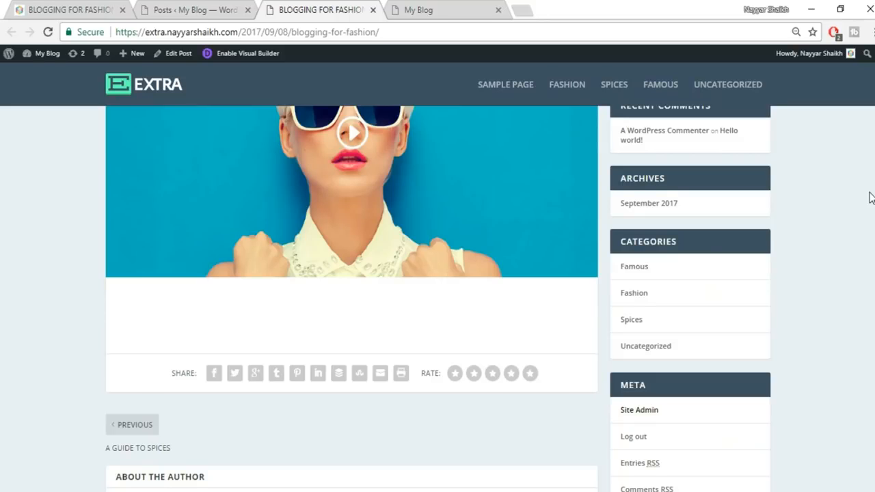
pyautogui.scroll(5, 870, 198)
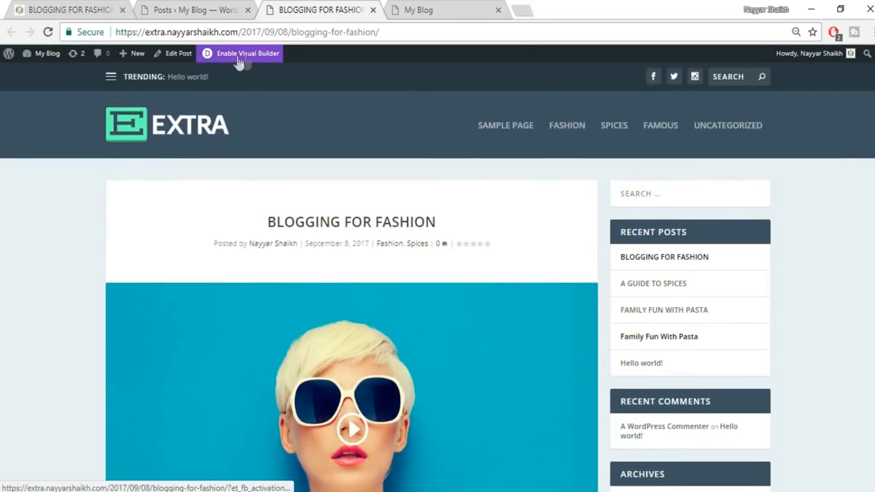
pyautogui.click(247, 59)
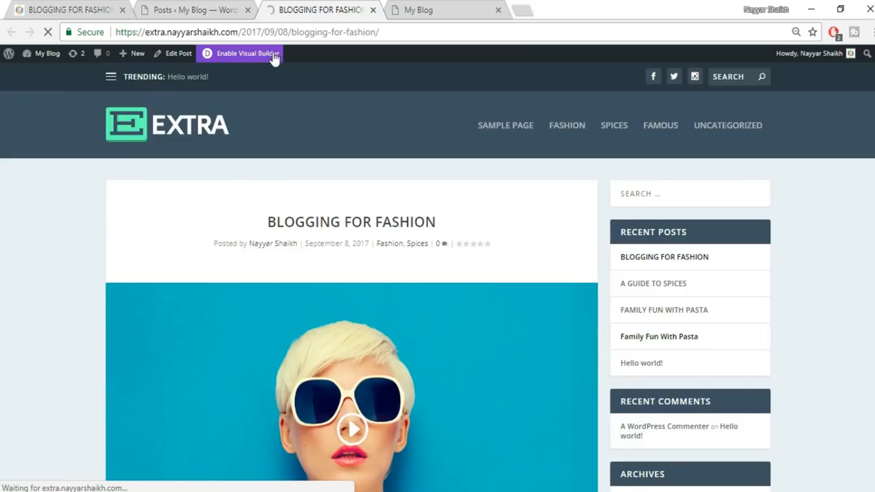
pyautogui.scroll(-5, 510, 315)
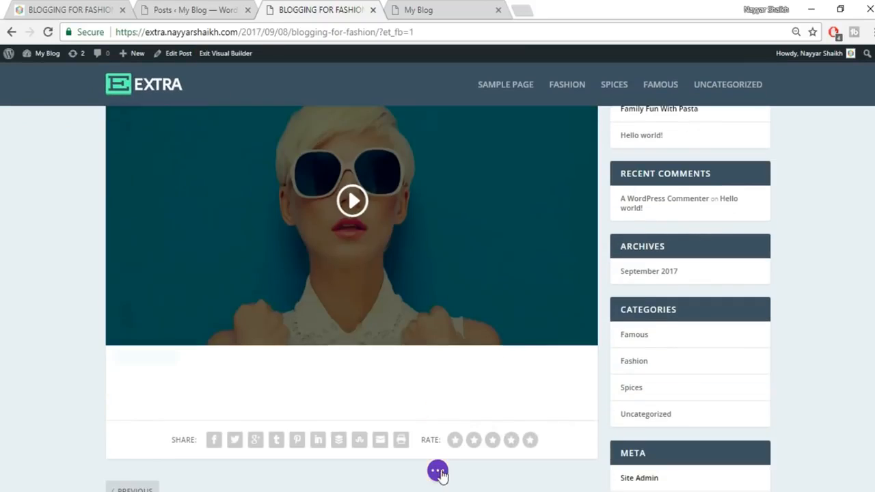
# - Import FashionPost.json from Extra > LAYOUT onto Blogging for Fashion through the Portability options
pyautogui.click(437, 470)
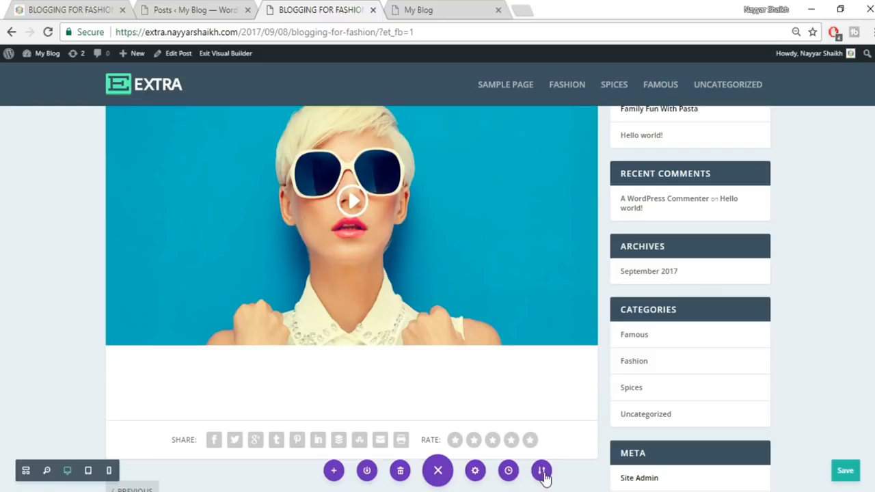
pyautogui.click(541, 471)
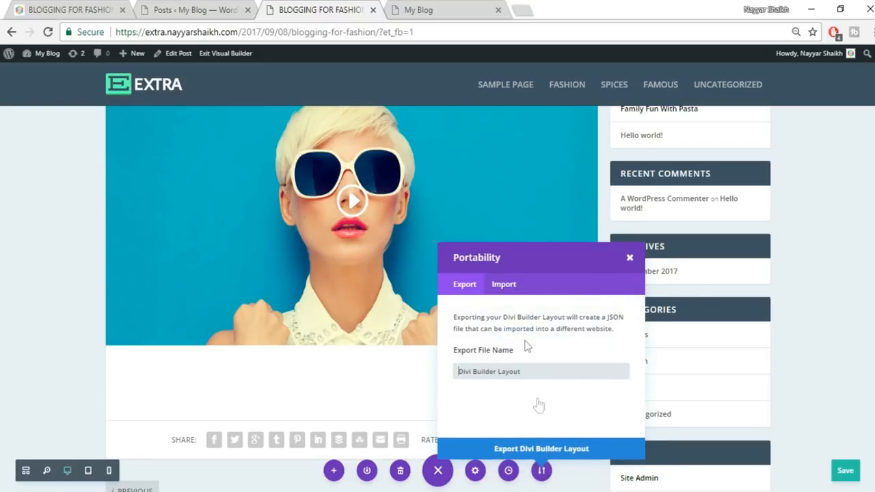
pyautogui.click(504, 286)
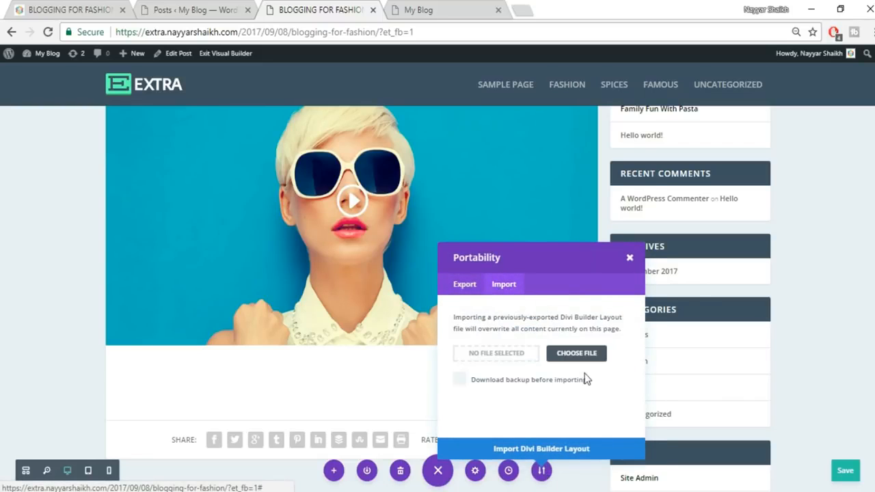
pyautogui.click(559, 354)
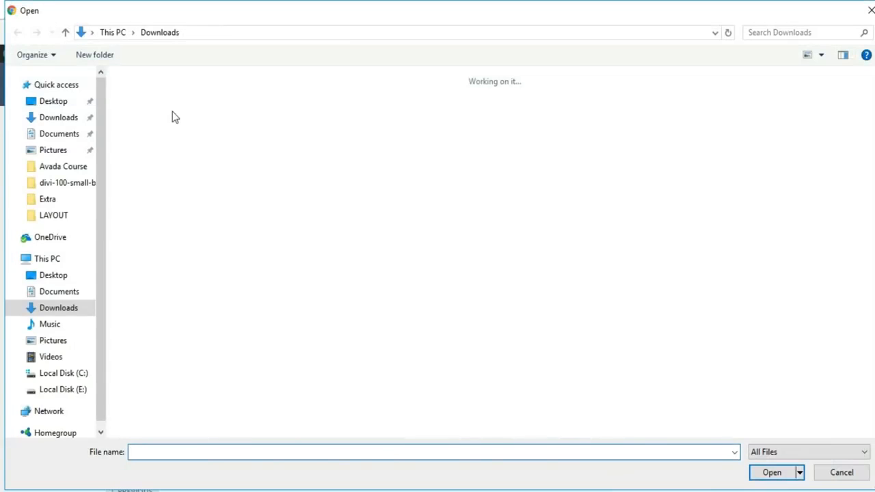
pyautogui.click(62, 200)
pyautogui.click(61, 218)
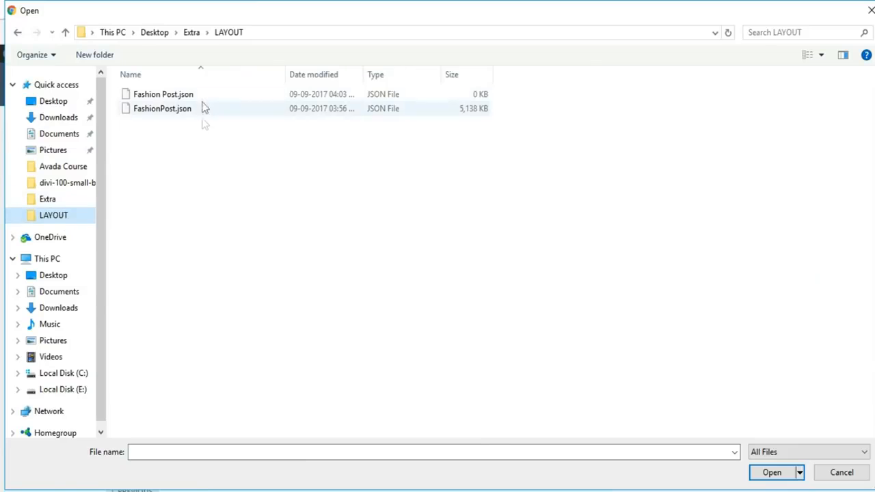
pyautogui.click(183, 113)
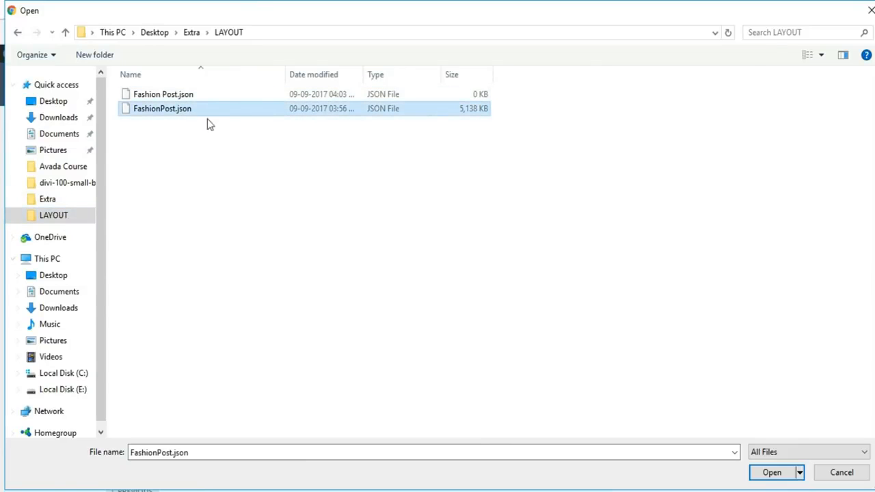
pyautogui.click(764, 473)
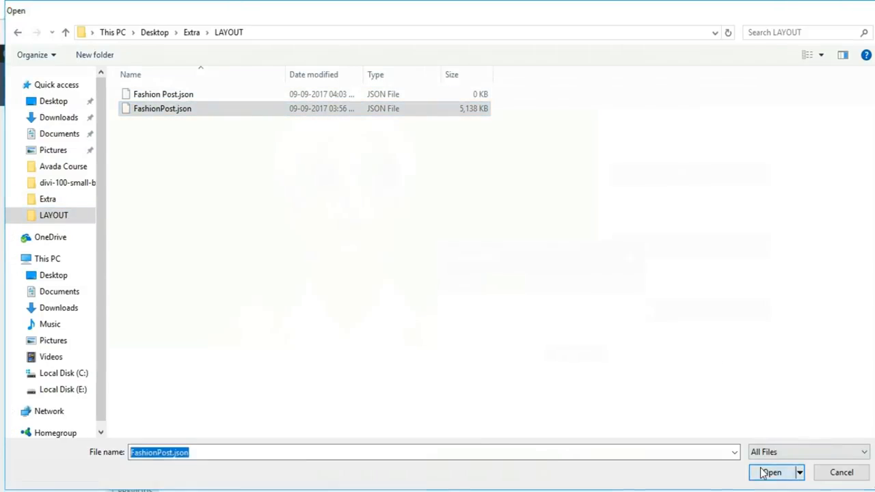
pyautogui.click(578, 450)
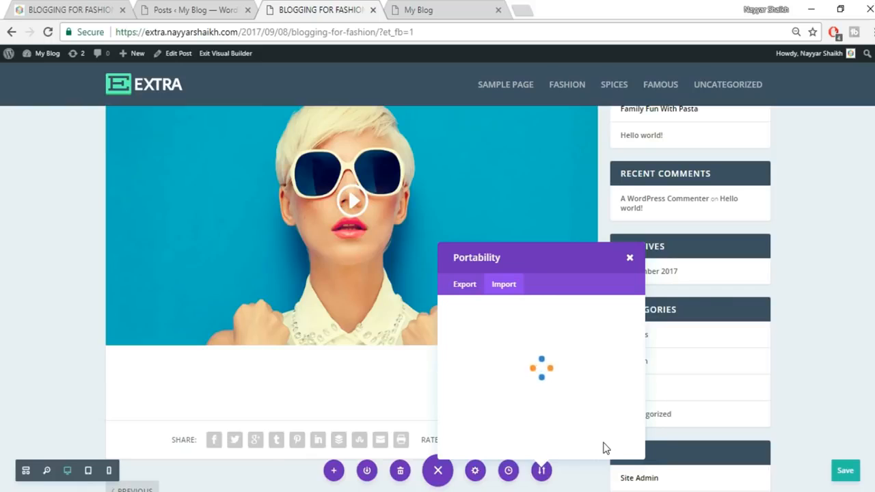
pyautogui.scroll(-7, 763, 381)
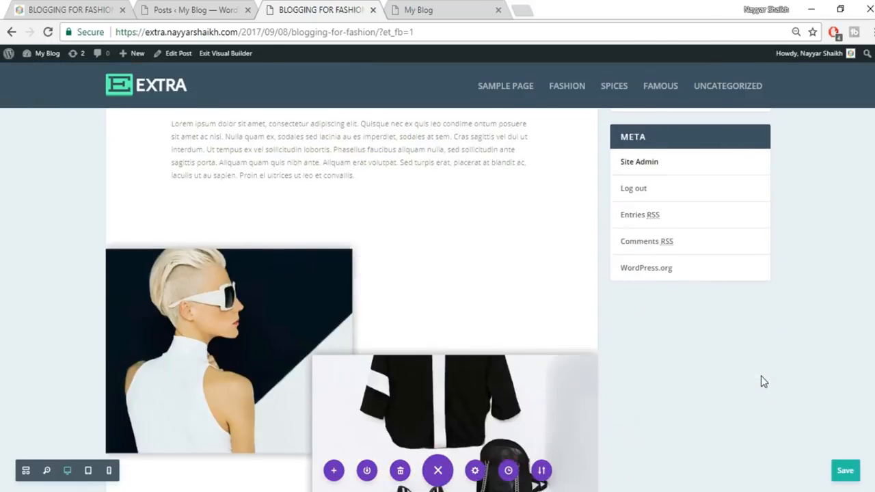
pyautogui.scroll(4, 836, 250)
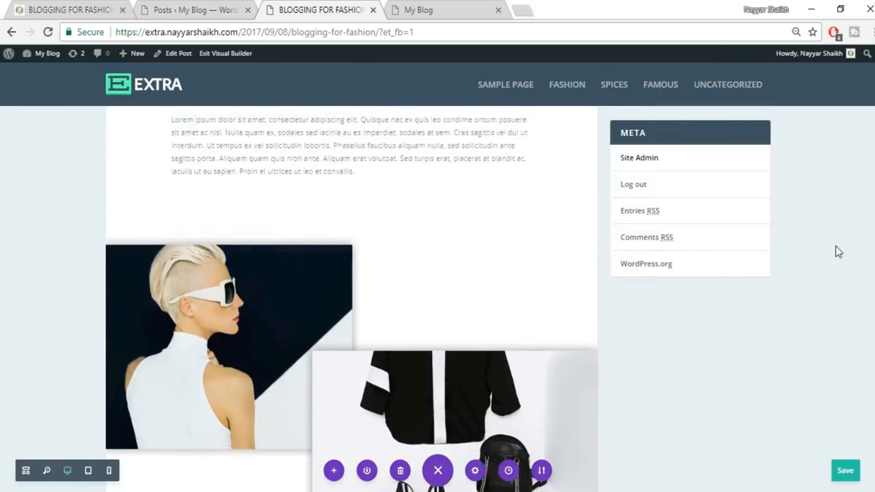
pyautogui.scroll(-8, 438, 292)
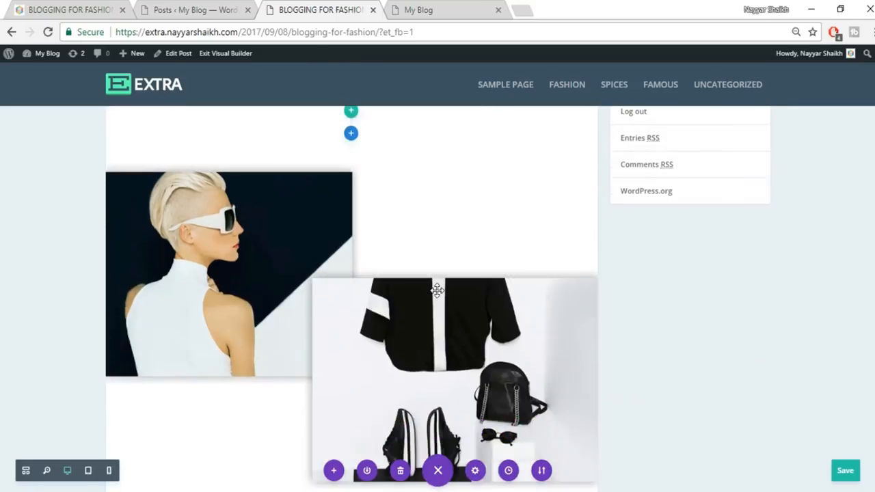
pyautogui.scroll(-4, 438, 292)
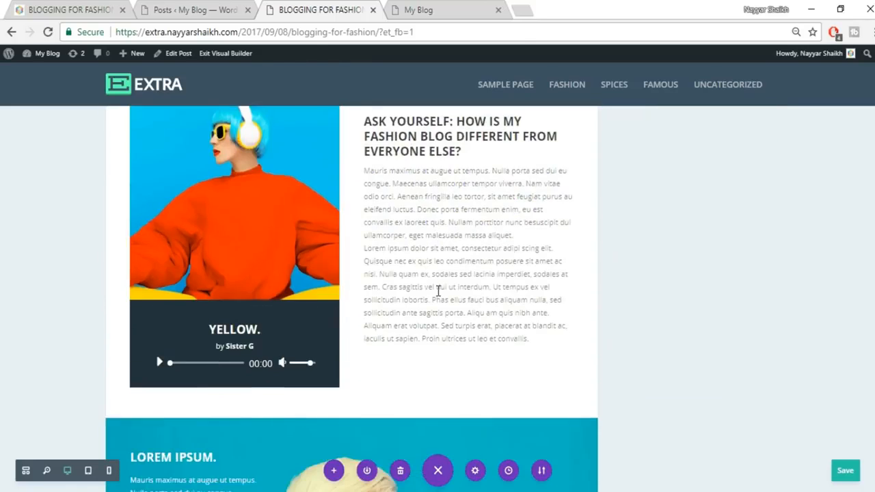
pyautogui.scroll(-9, 451, 276)
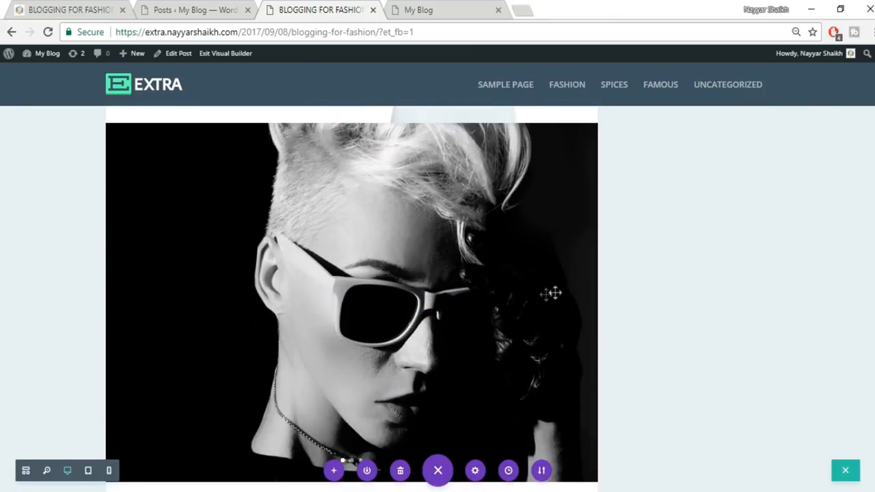
pyautogui.click(575, 304)
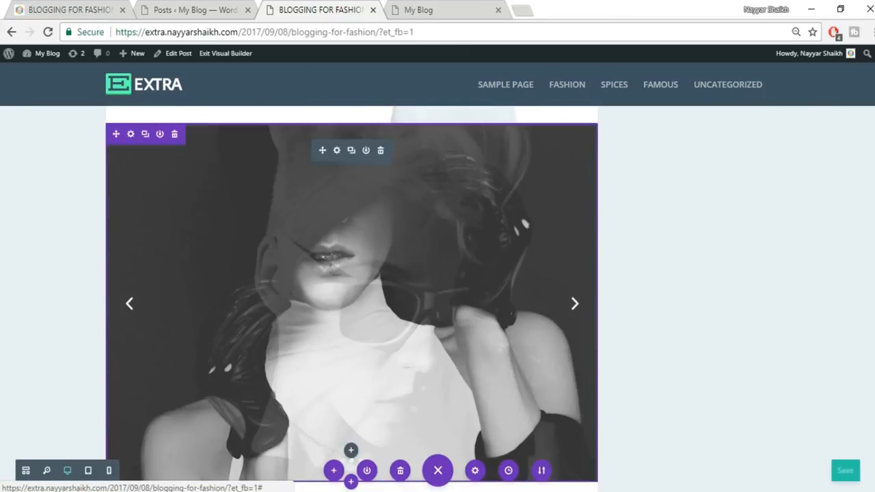
pyautogui.scroll(15, 577, 308)
pyautogui.scroll(-8, 488, 405)
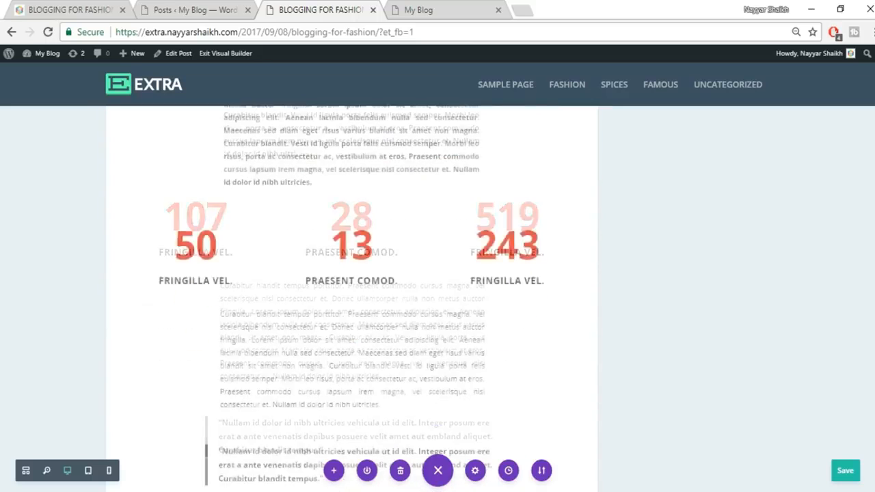
pyautogui.scroll(7, 488, 404)
pyautogui.scroll(-2, 488, 404)
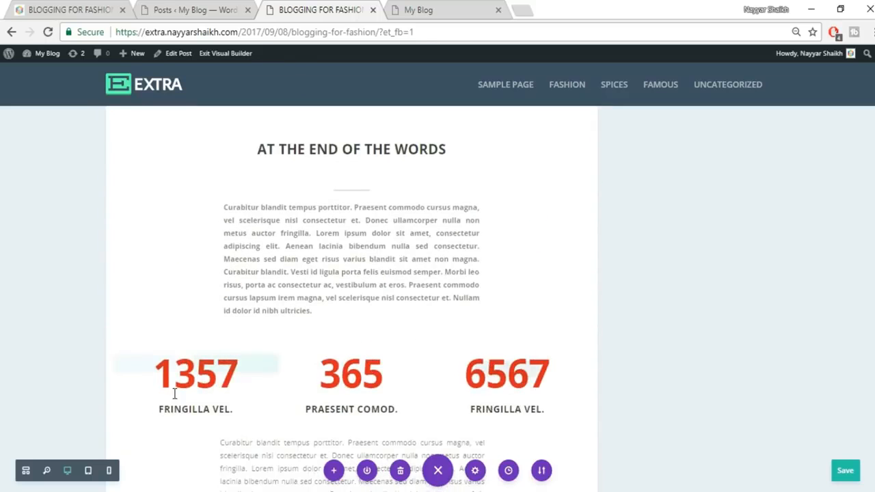
pyautogui.moveTo(337, 375)
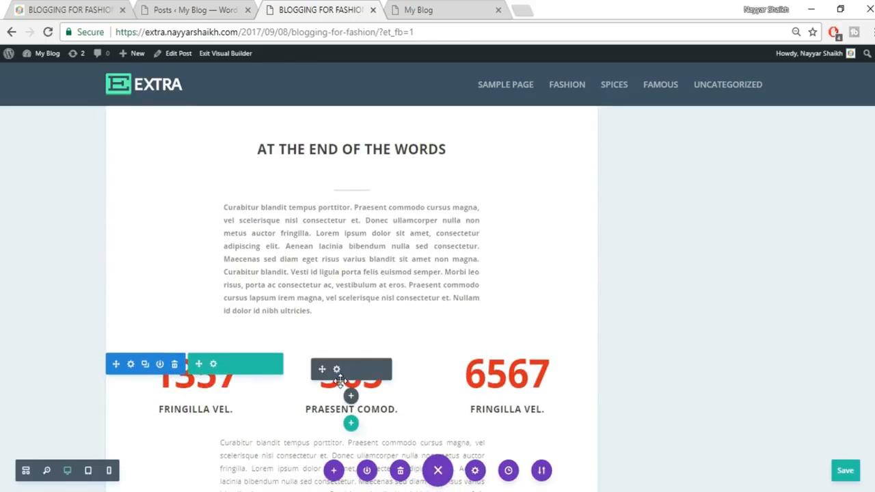
pyautogui.click(337, 370)
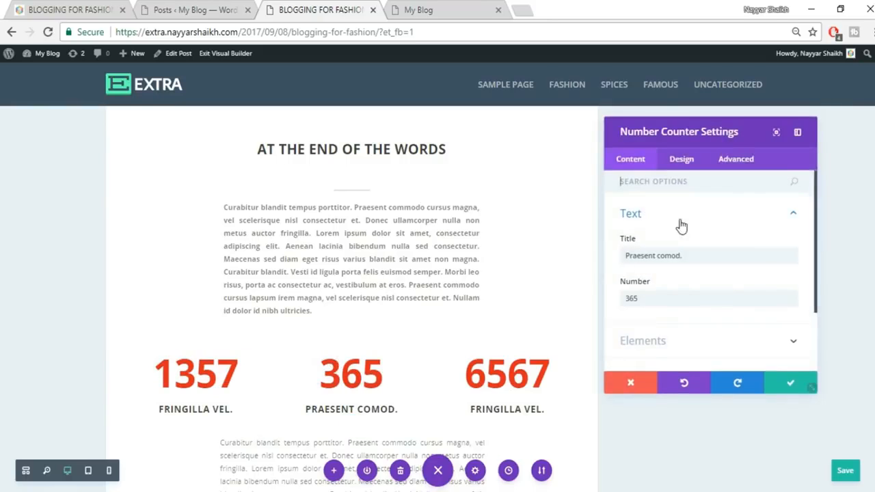
pyautogui.click(781, 387)
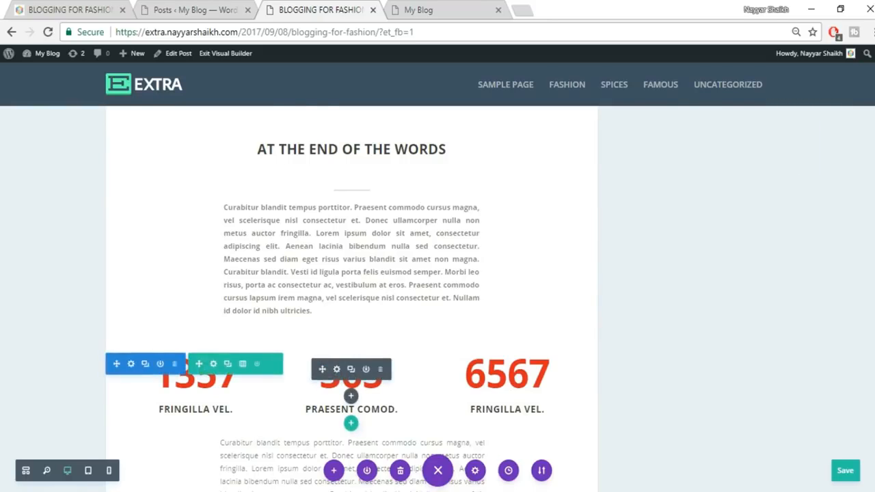
pyautogui.scroll(10, 352, 301)
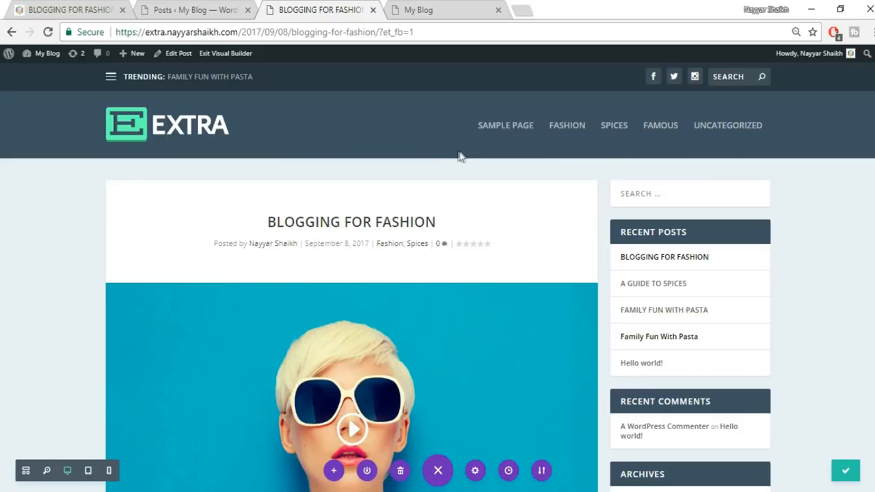
# - Reload the blog homepage to show the new posts and compare it with the reference site
pyautogui.click(437, 9)
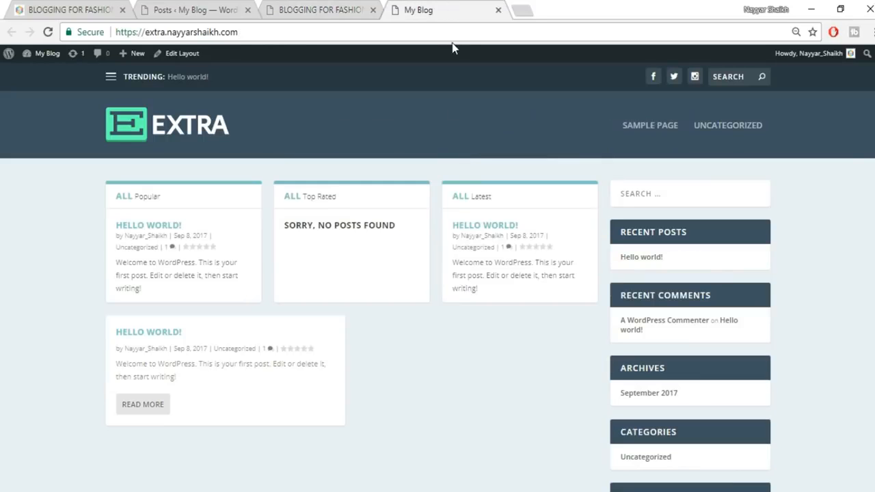
pyautogui.click(180, 128)
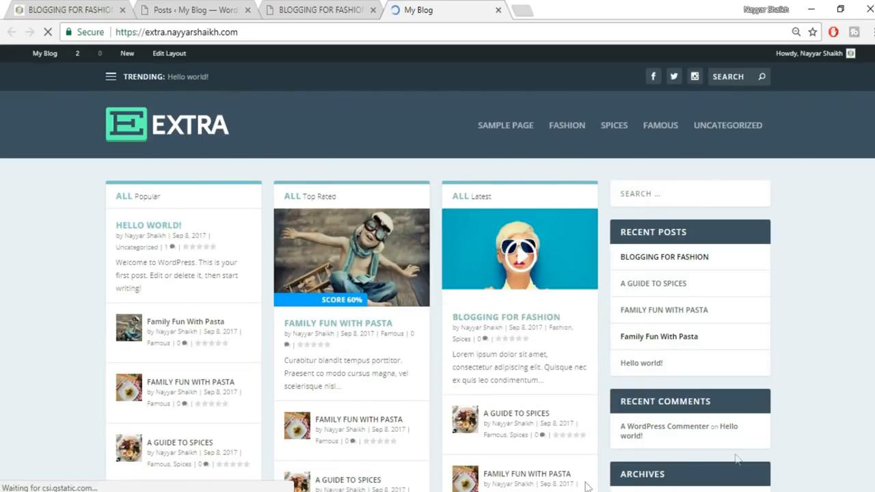
pyautogui.click(98, 9)
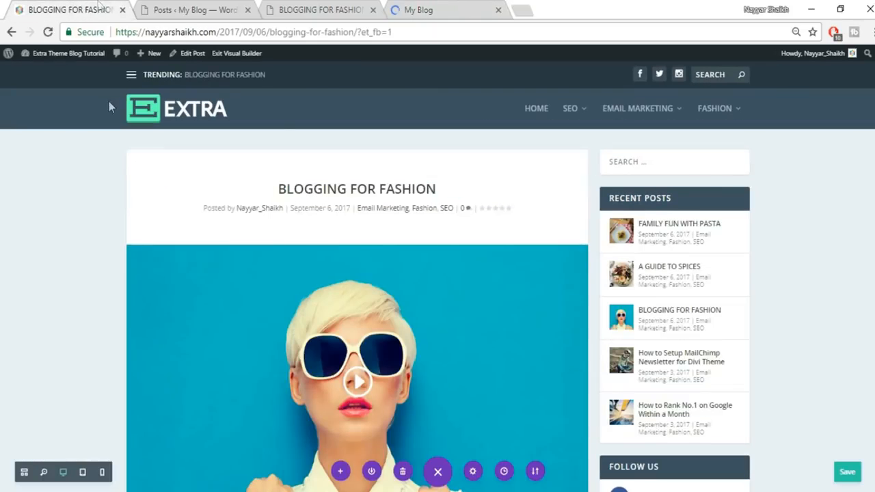
pyautogui.click(171, 112)
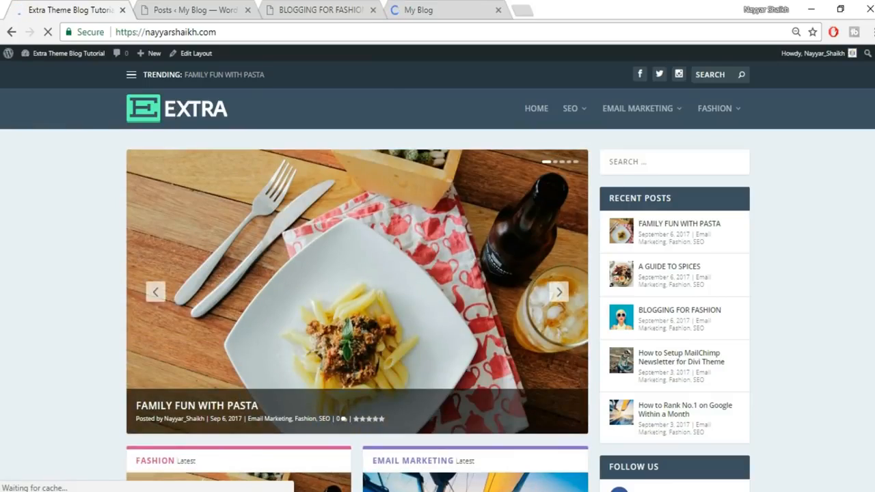
pyautogui.scroll(-6, 867, 287)
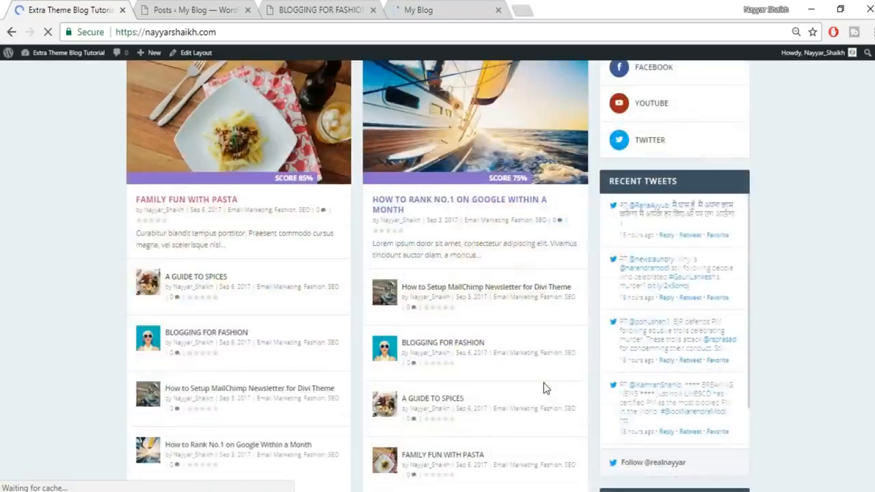
pyautogui.scroll(-13, 546, 388)
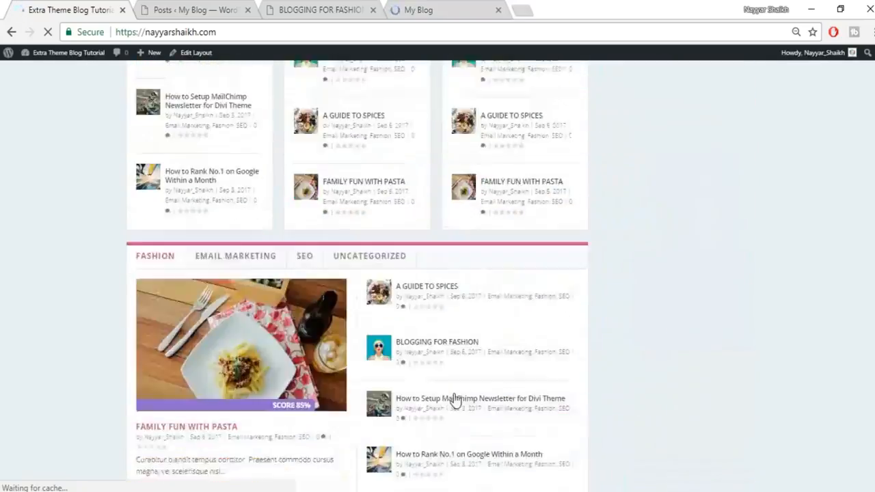
pyautogui.scroll(12, 454, 400)
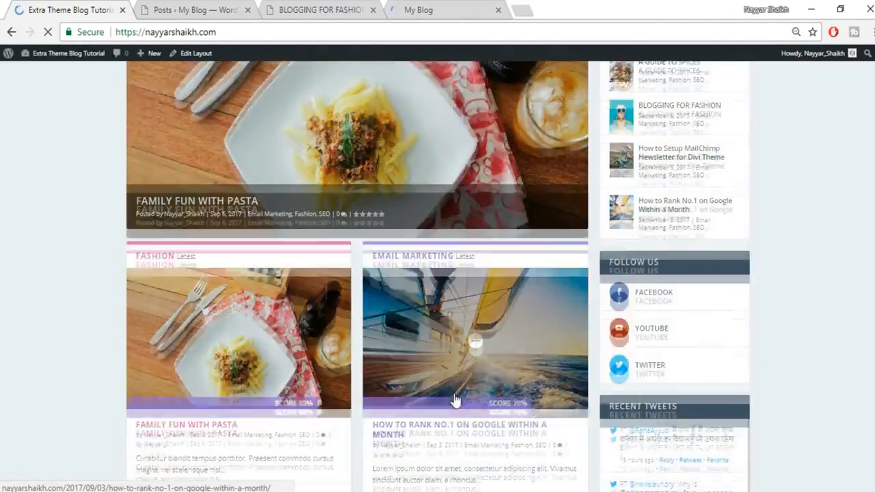
# - Open the homepage's Edit Layout link in a new browser tab
pyautogui.click(322, 9)
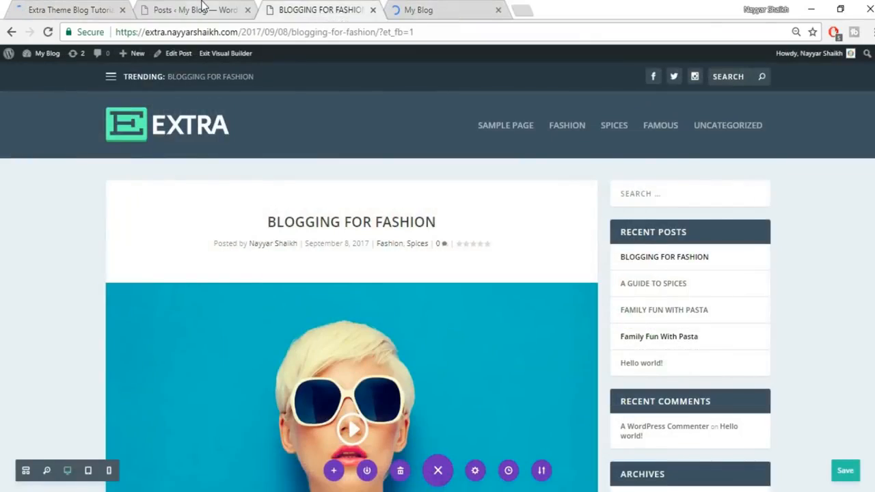
pyautogui.click(202, 7)
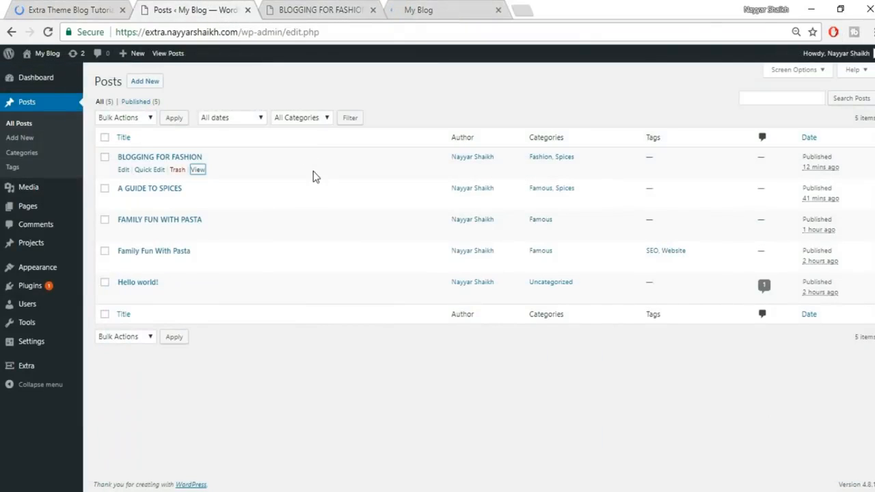
pyautogui.moveTo(39, 216)
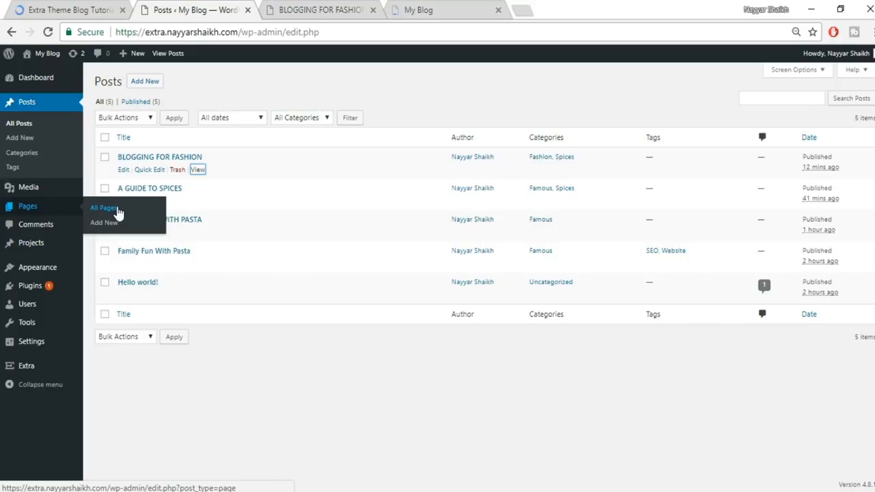
pyautogui.click(309, 8)
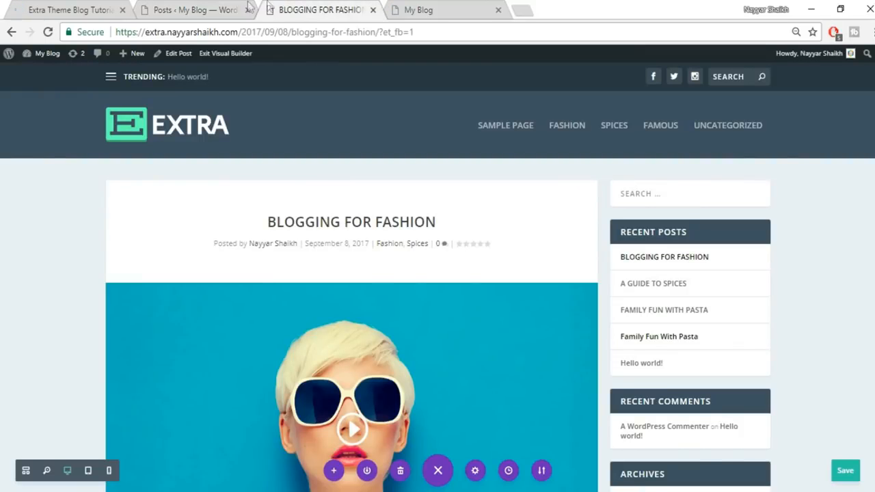
pyautogui.click(402, 10)
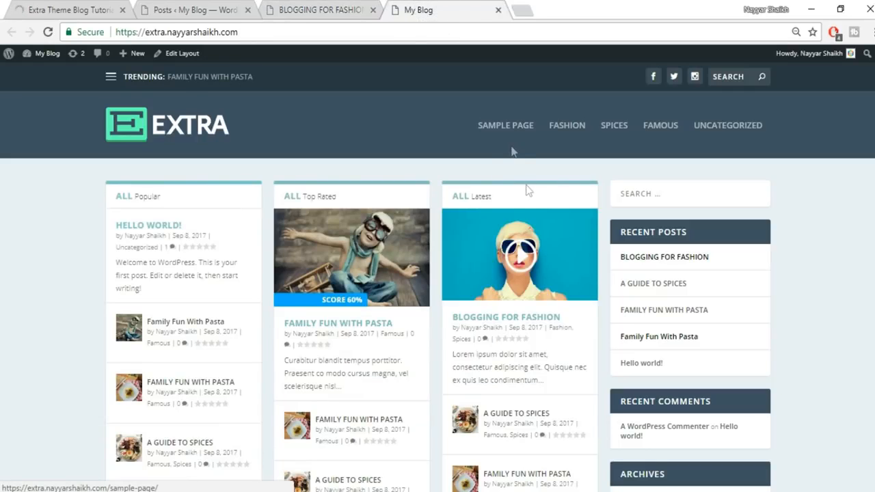
pyautogui.rightClick(180, 61)
pyautogui.click(195, 65)
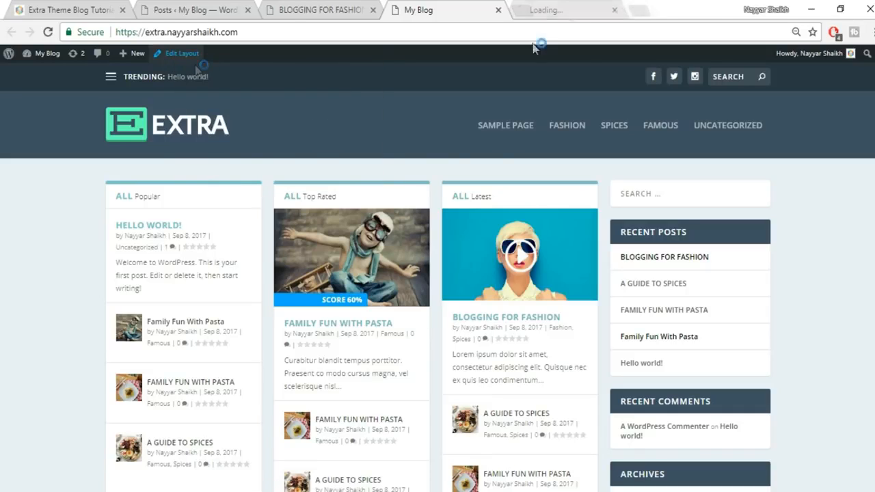
# - Tick Famous, Fashion and Spices as categories of the Homepage layout
pyautogui.click(569, 8)
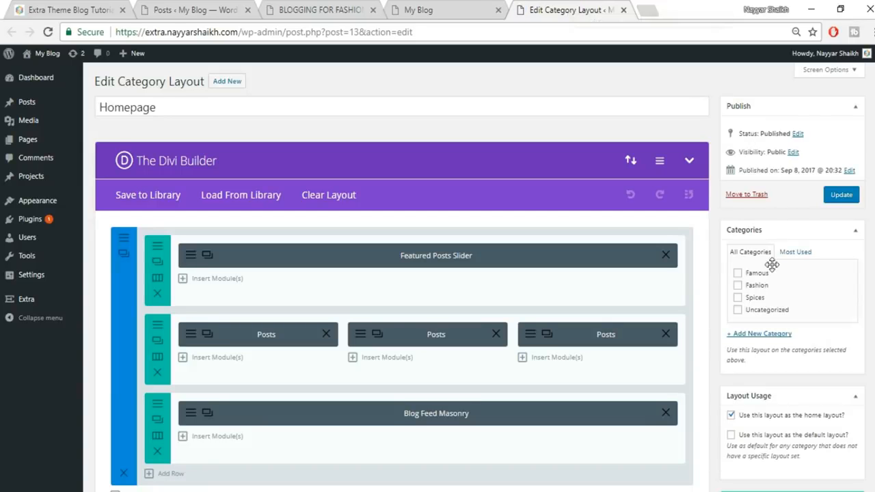
pyautogui.click(753, 274)
pyautogui.click(754, 285)
pyautogui.click(754, 298)
pyautogui.scroll(-2, 873, 299)
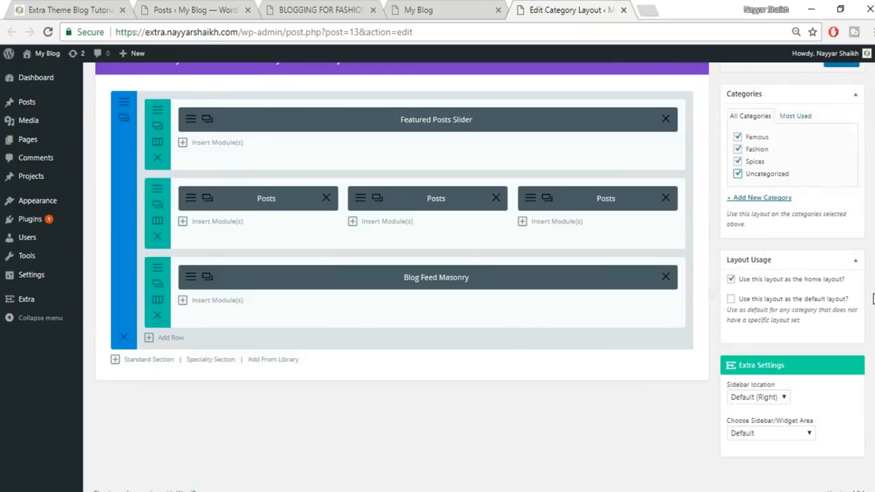
pyautogui.scroll(1, 385, 283)
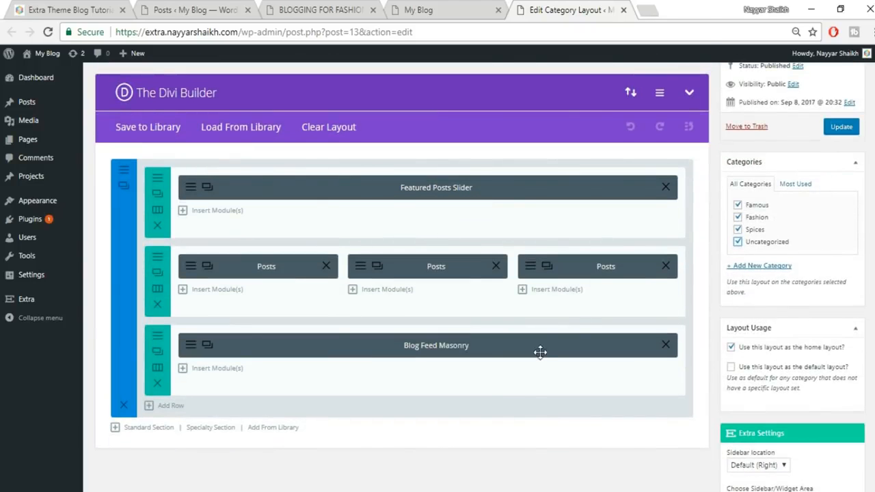
pyautogui.click(406, 11)
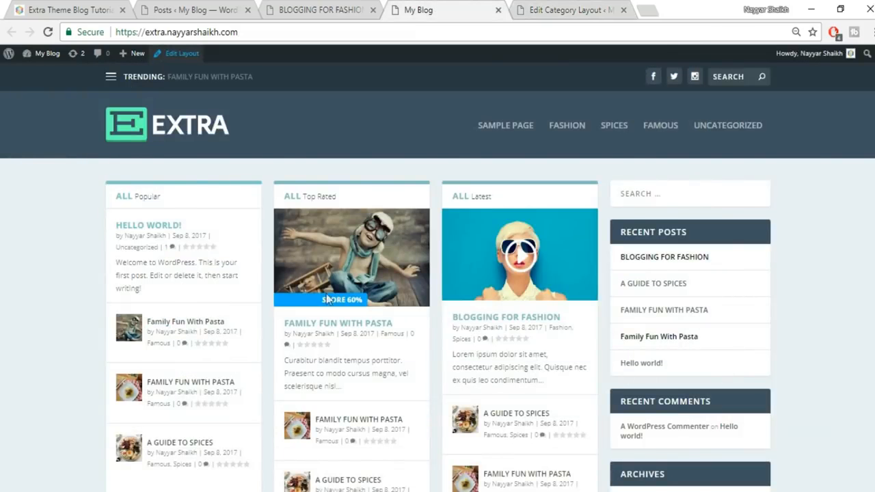
pyautogui.click(567, 10)
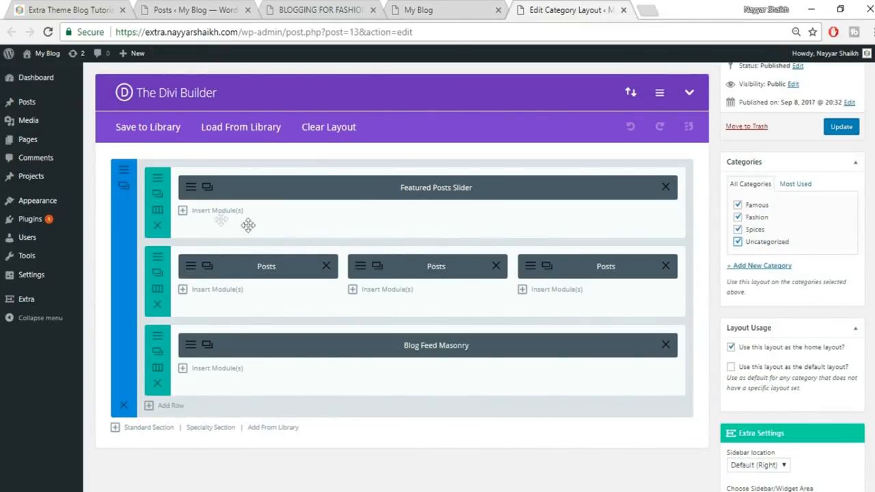
# - Insert a Featured Posts Slider in the top row drawing from All categories
pyautogui.click(211, 212)
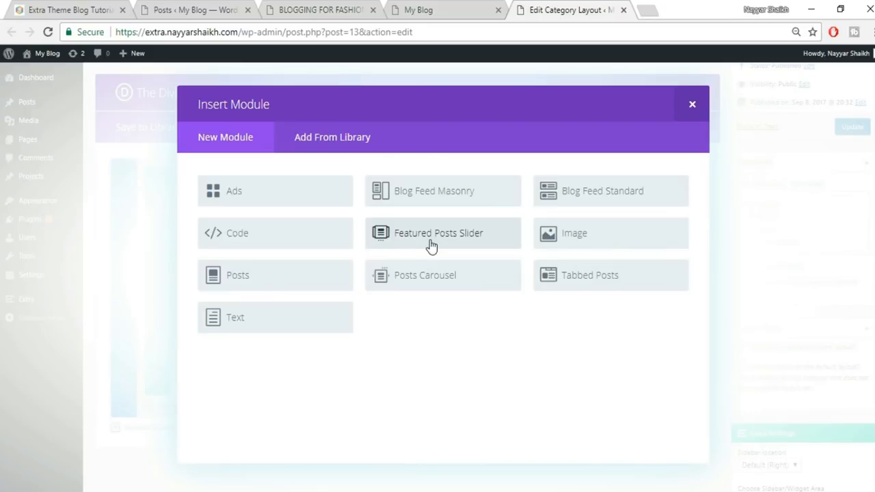
pyautogui.click(439, 236)
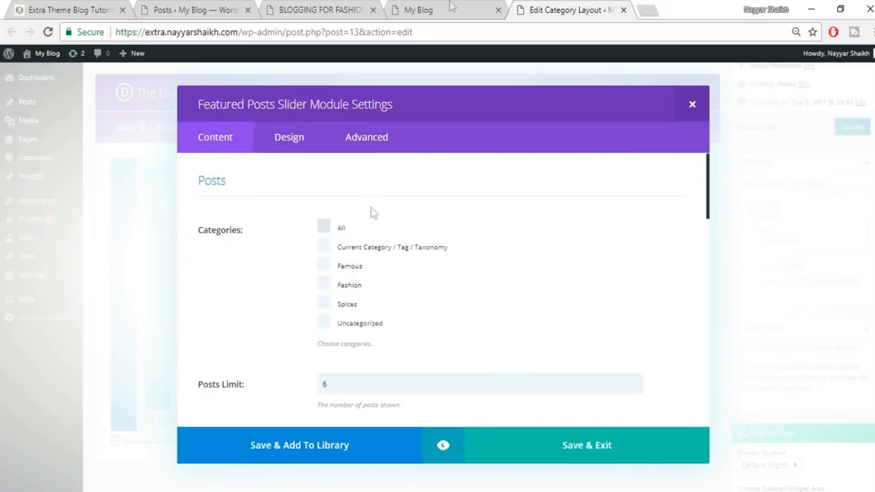
pyautogui.click(331, 226)
pyautogui.scroll(-2, 551, 301)
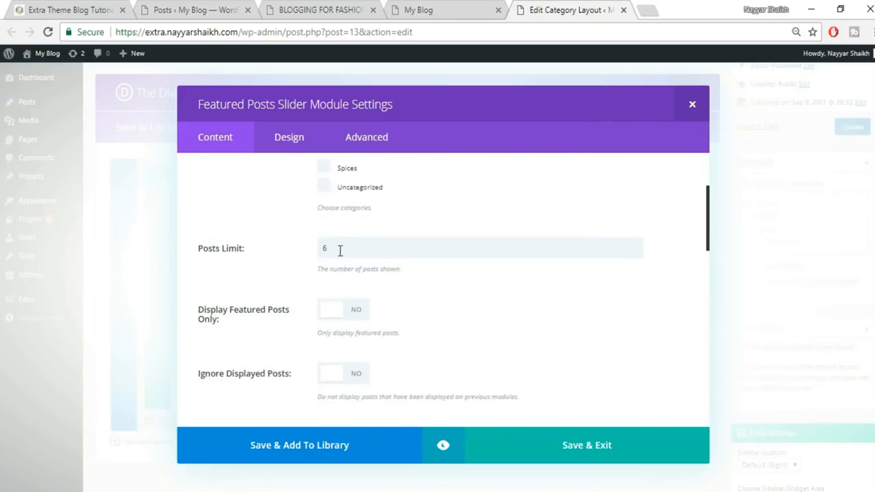
pyautogui.scroll(-1, 453, 301)
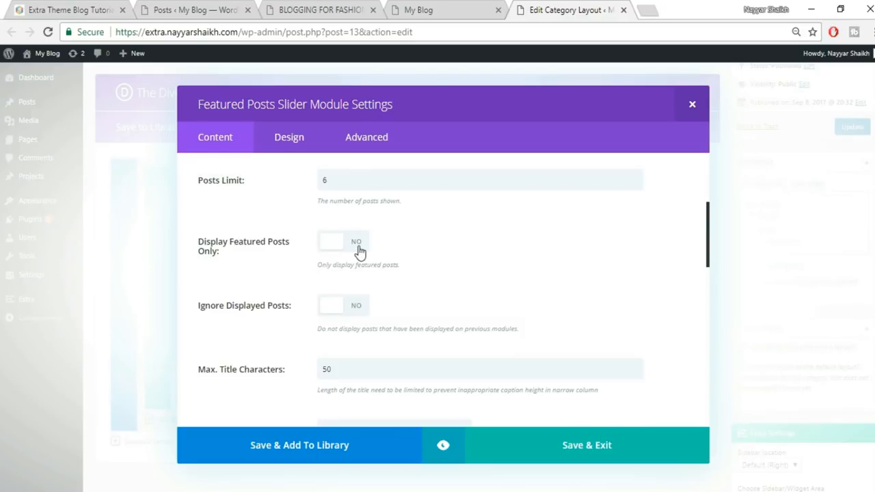
pyautogui.scroll(-1, 482, 266)
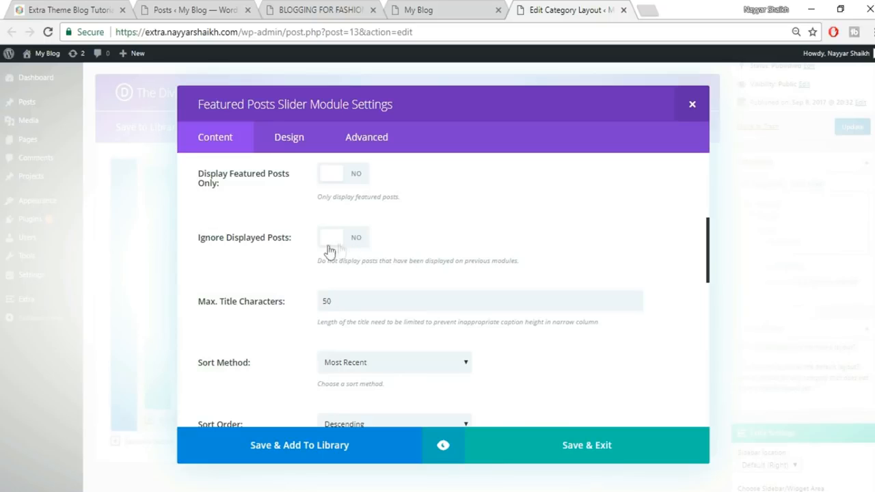
pyautogui.scroll(-2, 520, 243)
pyautogui.scroll(1, 334, 230)
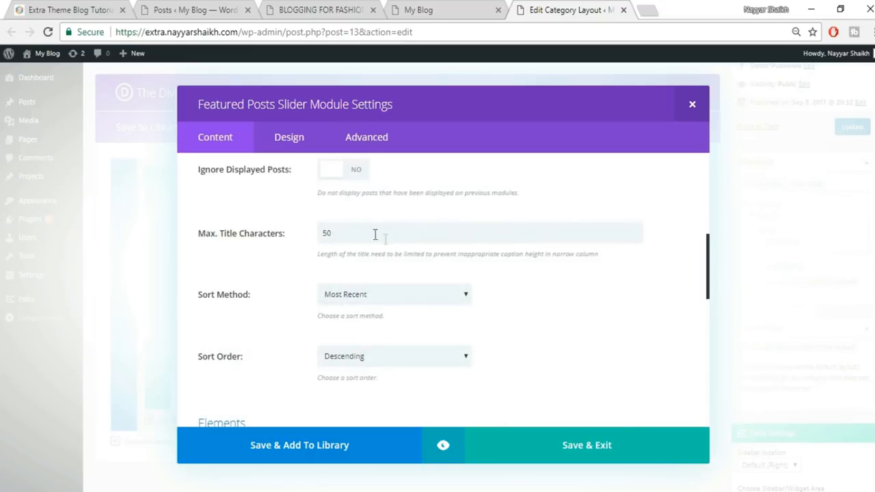
# - Compare with the reference slider, then save the module and update the Homepage layout
pyautogui.click(58, 7)
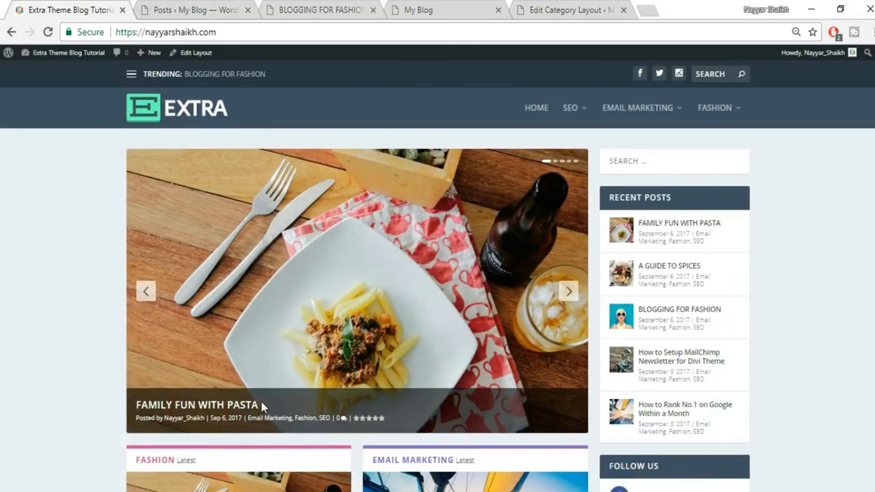
pyautogui.click(293, 8)
pyautogui.click(562, 7)
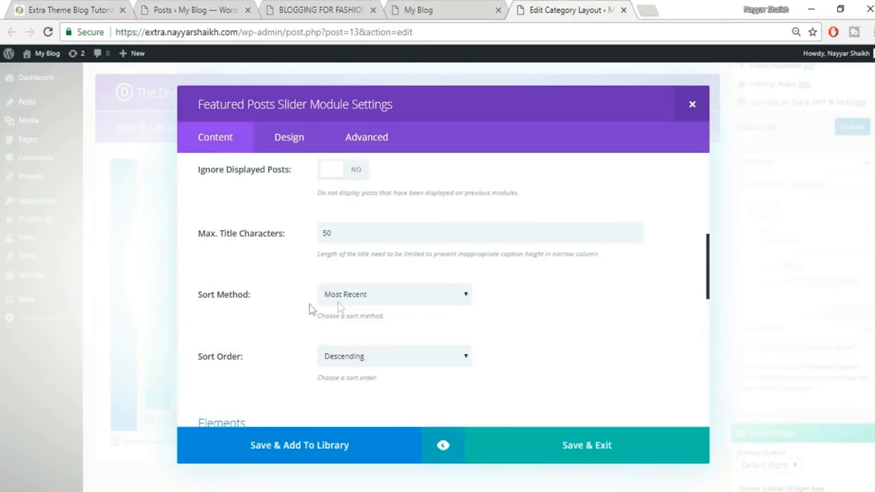
pyautogui.scroll(-1, 521, 298)
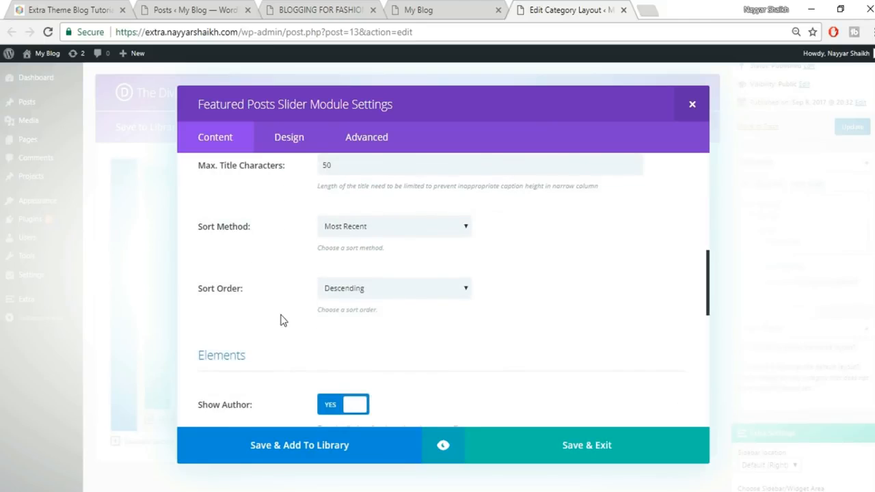
pyautogui.scroll(-7, 416, 317)
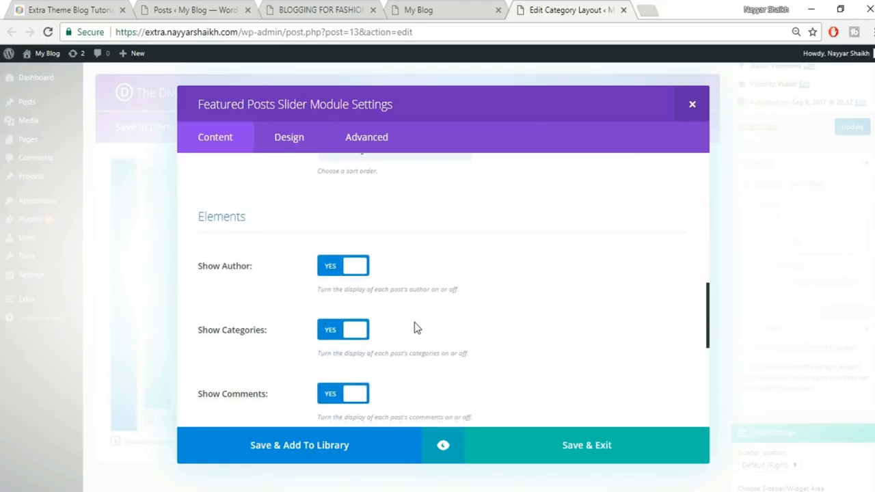
pyautogui.click(566, 445)
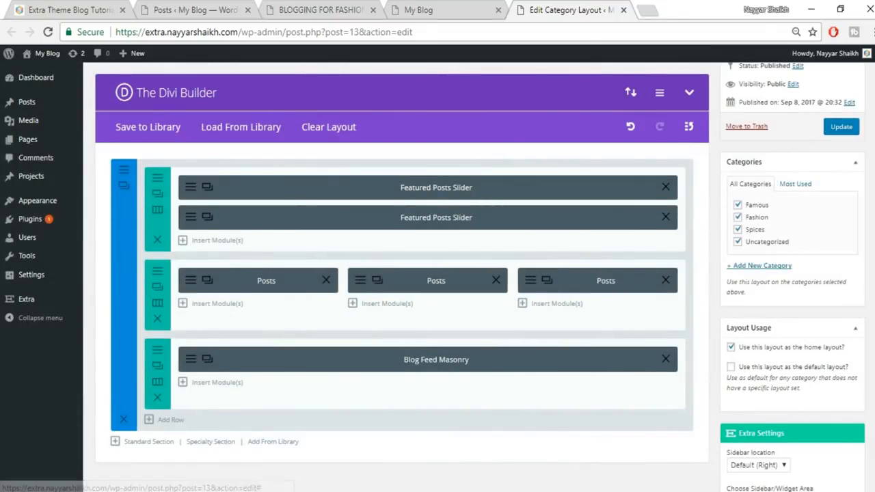
pyautogui.click(846, 128)
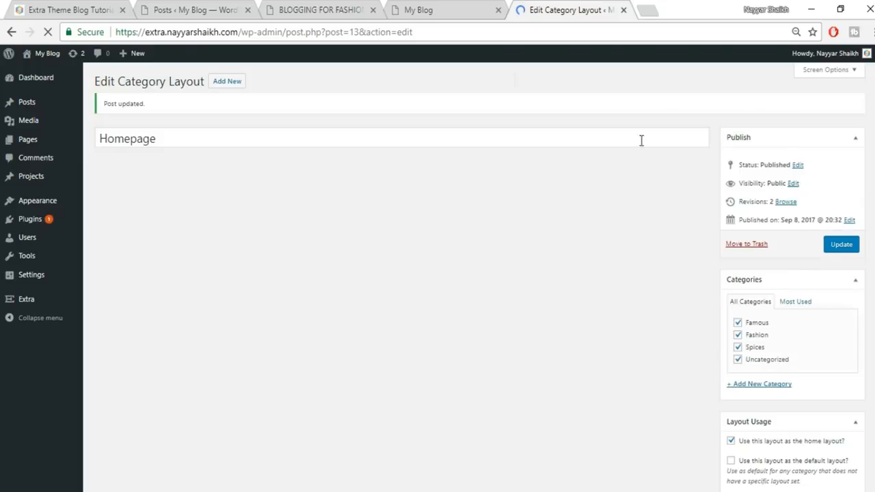
pyautogui.click(461, 13)
pyautogui.click(464, 39)
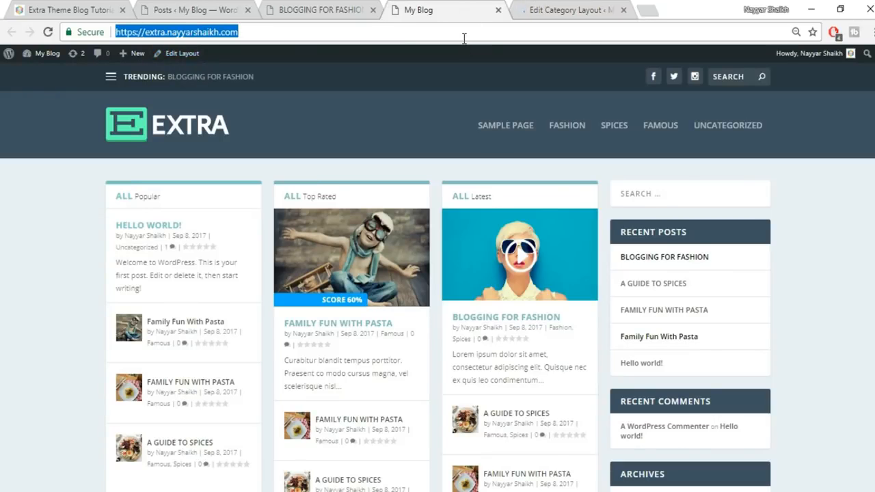
pyautogui.press('Return')
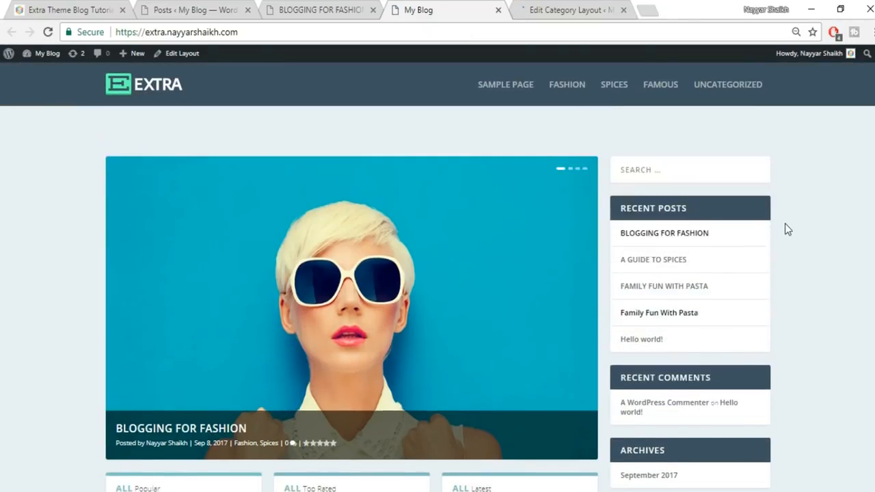
pyautogui.scroll(-1, 505, 256)
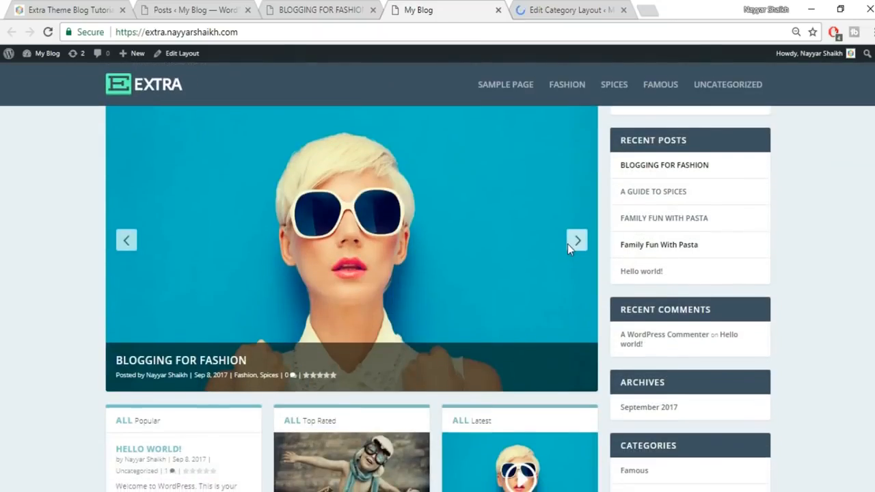
pyautogui.click(573, 248)
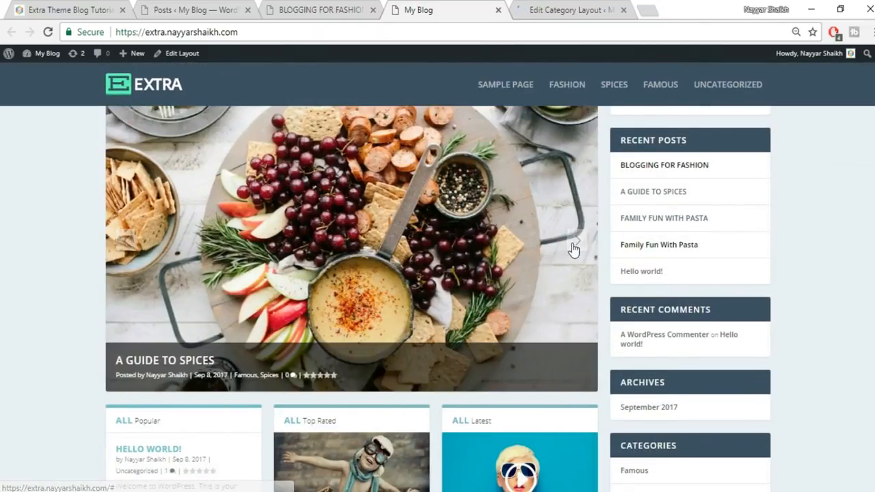
pyautogui.click(574, 248)
pyautogui.scroll(2, 775, 255)
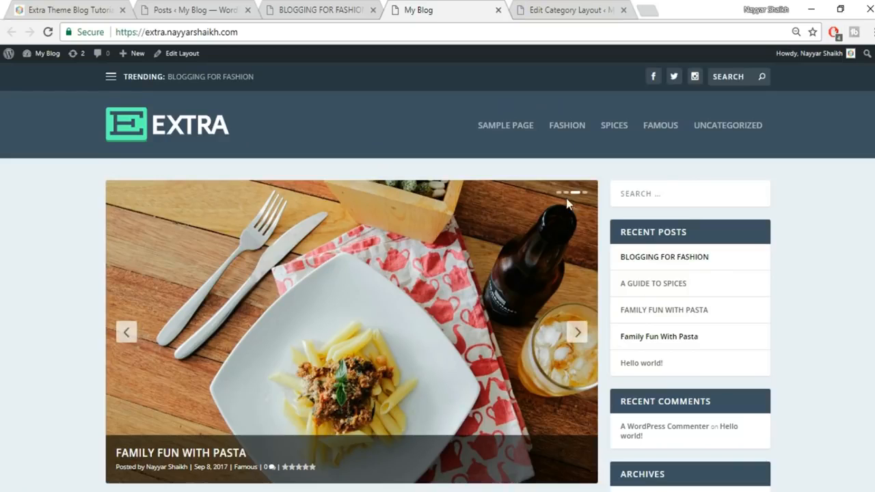
pyautogui.click(129, 332)
pyautogui.scroll(-2, 820, 292)
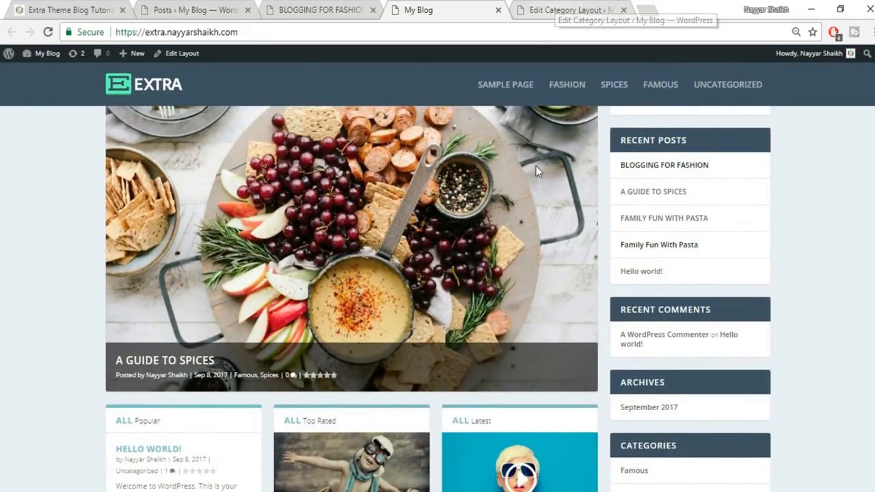
pyautogui.scroll(-3, 536, 171)
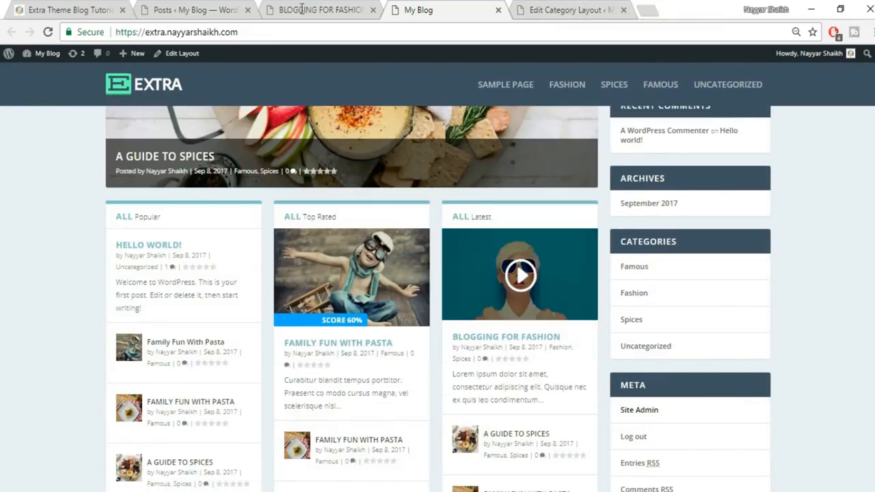
pyautogui.click(72, 9)
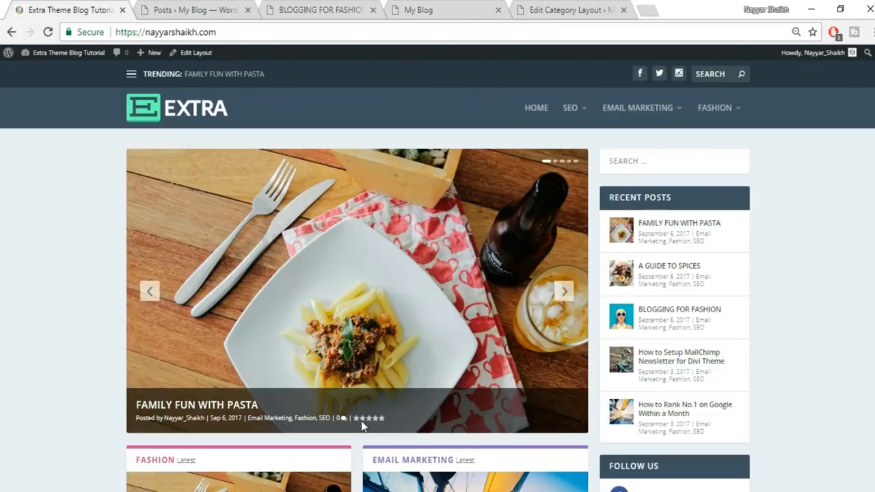
pyautogui.scroll(-3, 362, 426)
pyautogui.click(595, 9)
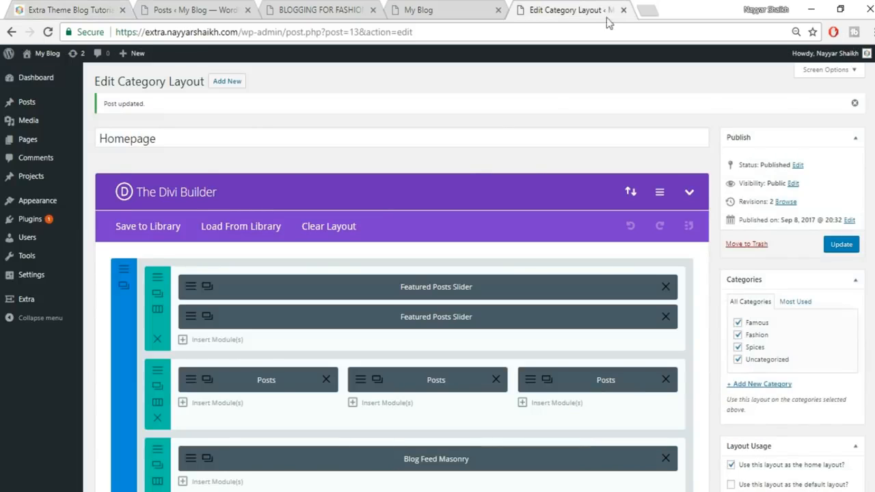
# - Delete the three-Posts and Blog Feed Masonry rows and add a 1/2 + 1/2 standard section
pyautogui.scroll(-1, 621, 87)
pyautogui.click(156, 350)
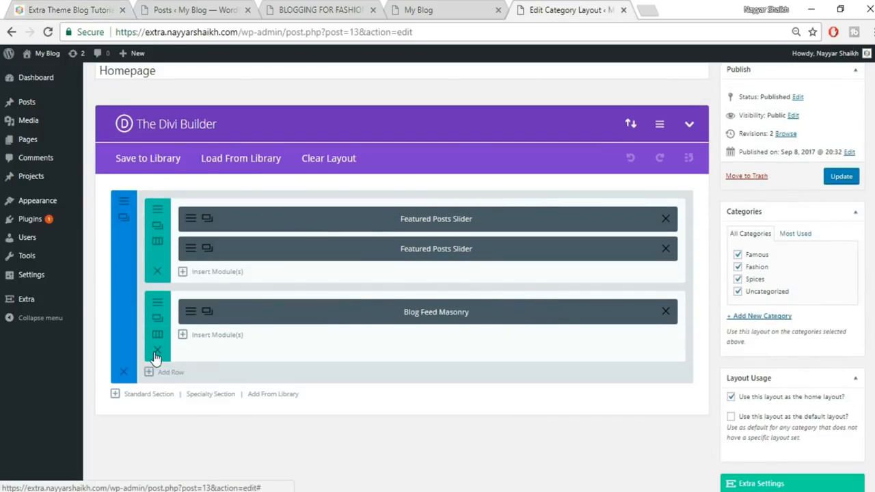
pyautogui.click(156, 353)
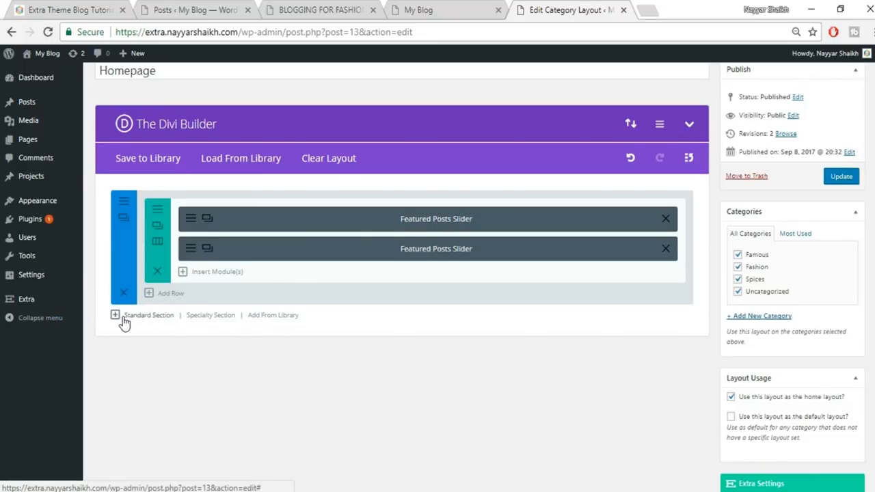
pyautogui.click(149, 319)
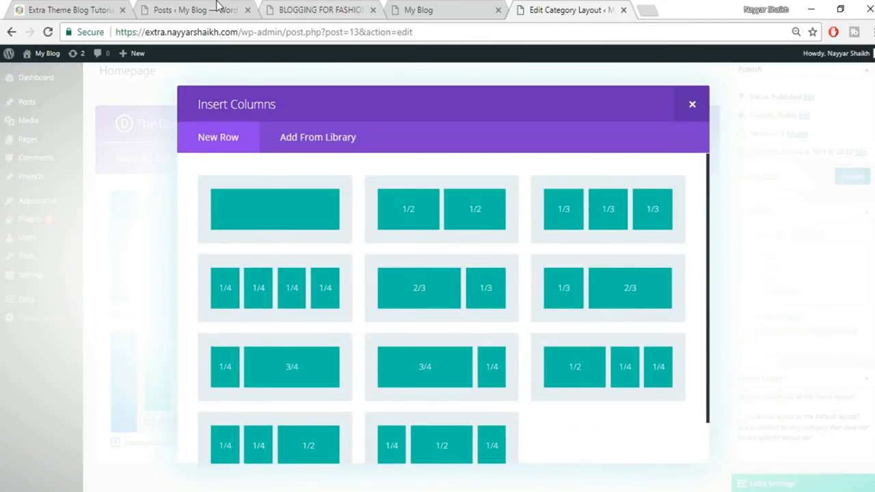
pyautogui.click(449, 229)
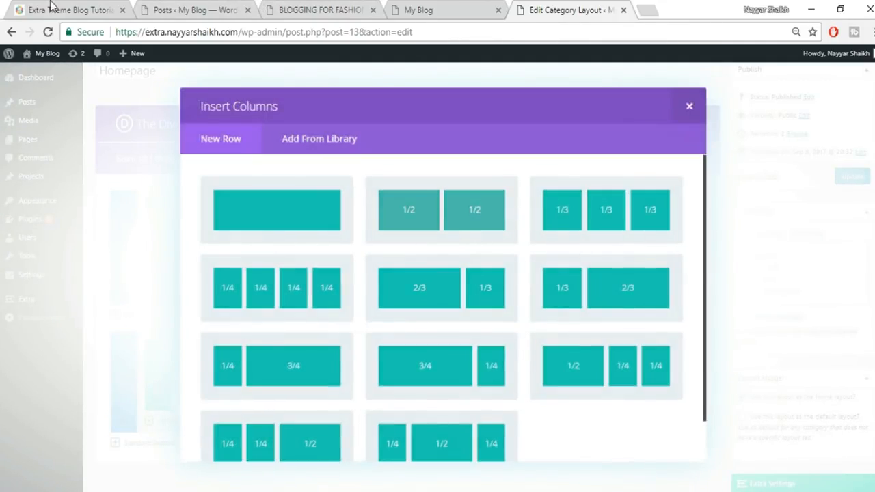
pyautogui.click(51, 7)
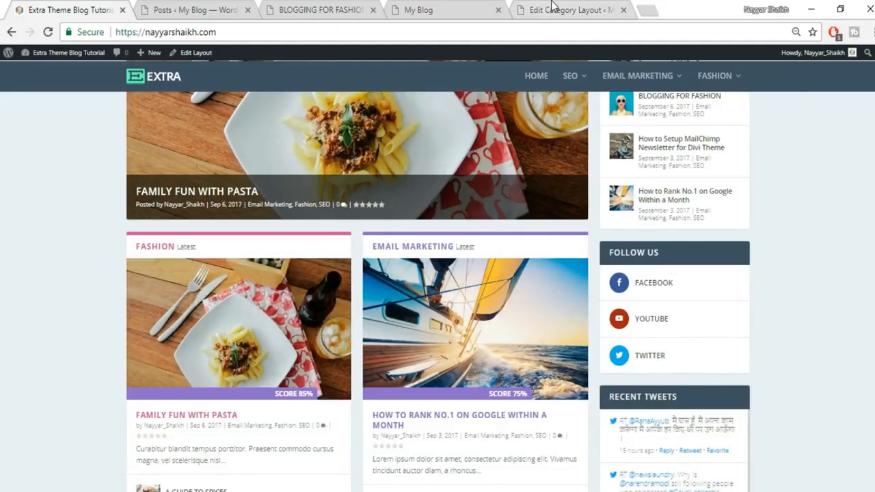
pyautogui.click(552, 8)
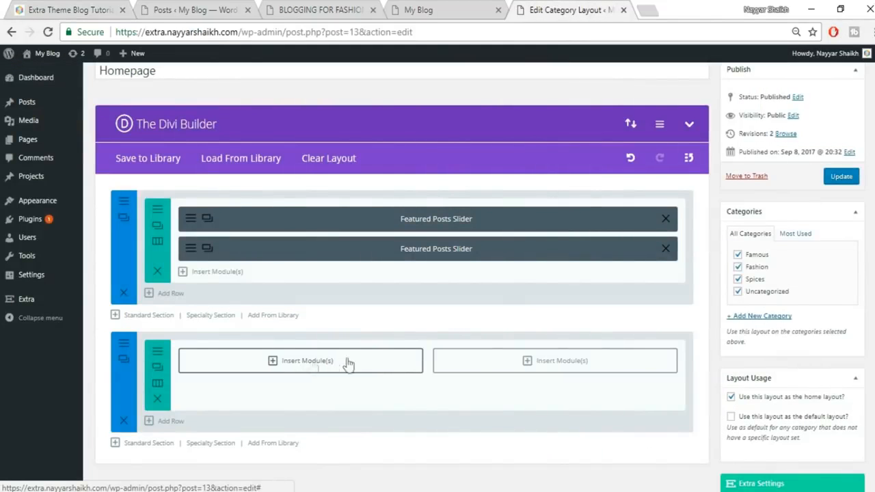
# - Add a Posts module to the left column showing Famous posts, limited to 4
pyautogui.click(314, 363)
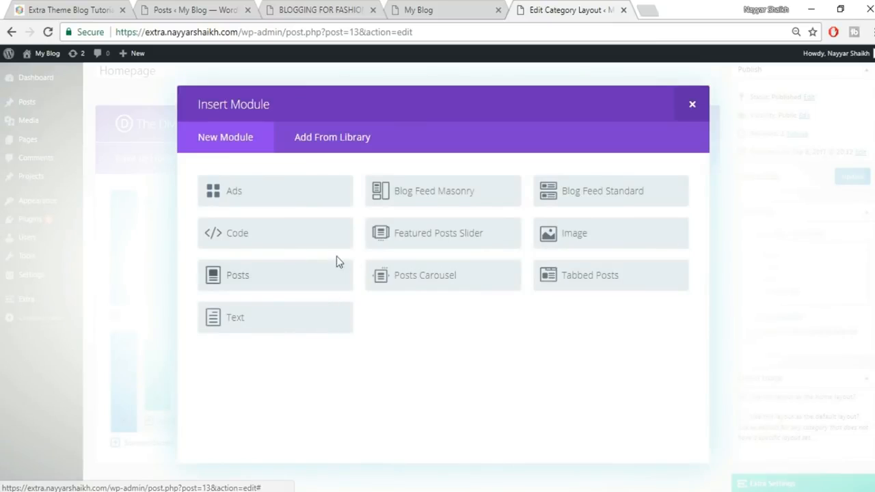
pyautogui.click(285, 285)
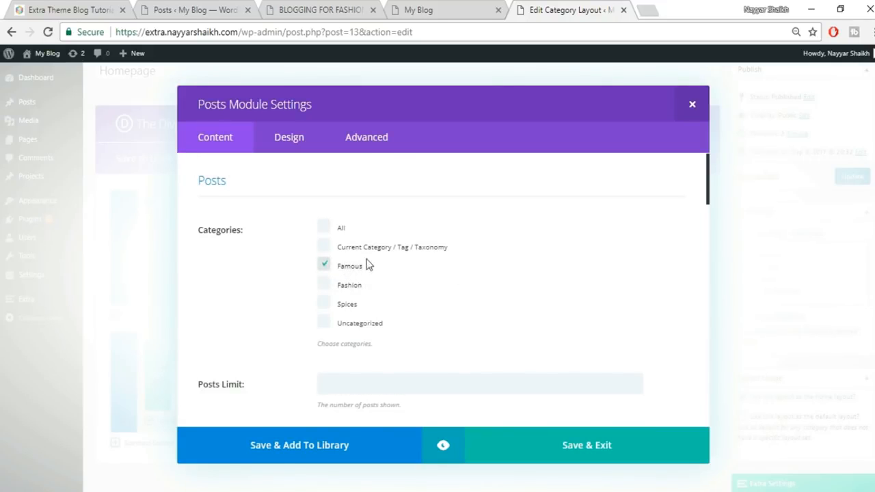
pyautogui.click(443, 9)
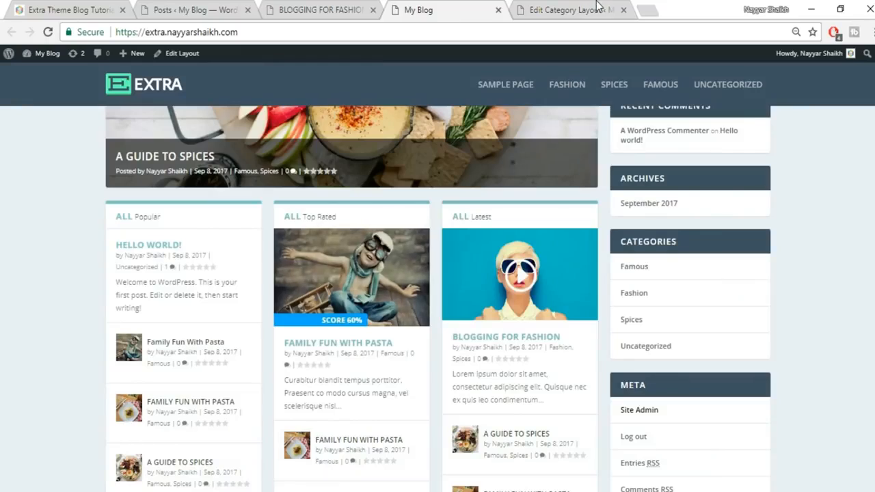
pyautogui.click(570, 9)
pyautogui.scroll(-3, 605, 230)
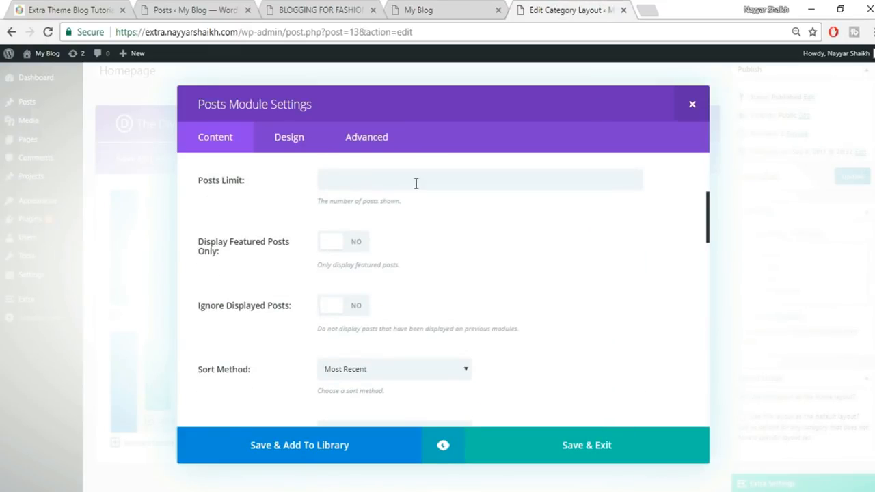
pyautogui.click(420, 180)
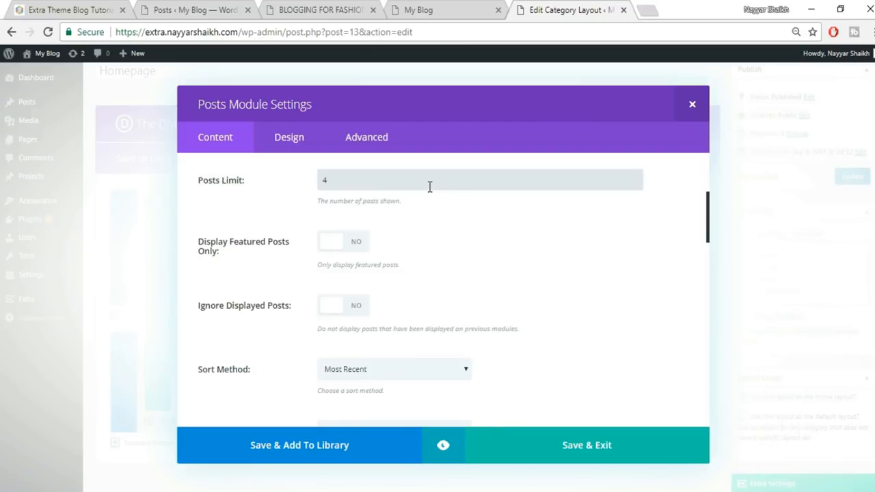
pyautogui.scroll(-1, 454, 250)
pyautogui.scroll(1, 298, 271)
pyautogui.scroll(-1, 462, 279)
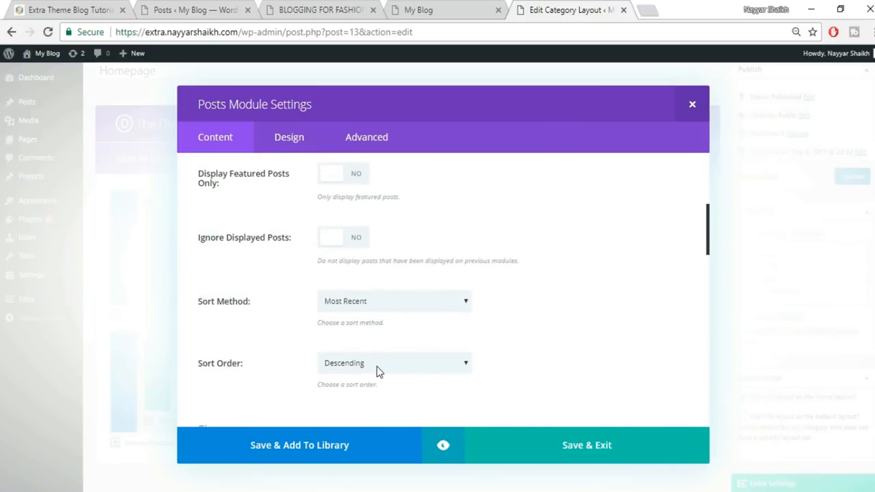
pyautogui.scroll(-2, 377, 366)
pyautogui.scroll(-5, 384, 347)
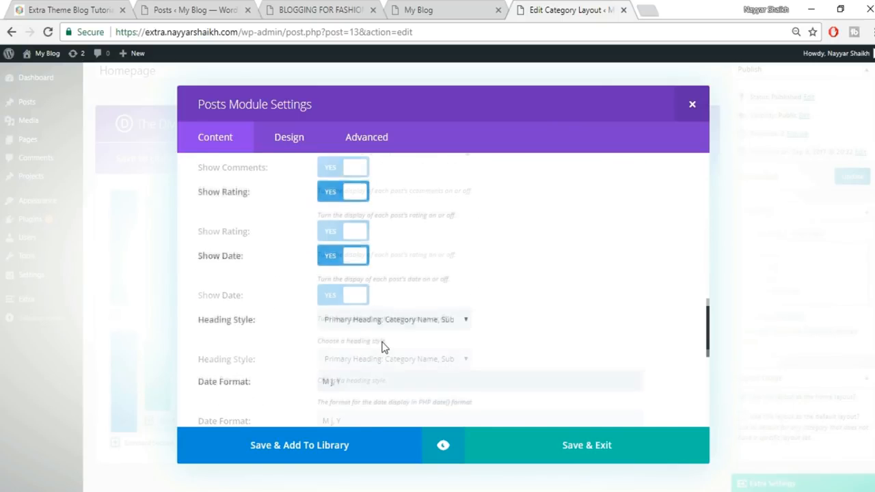
pyautogui.scroll(-3, 385, 347)
pyautogui.scroll(-2, 428, 363)
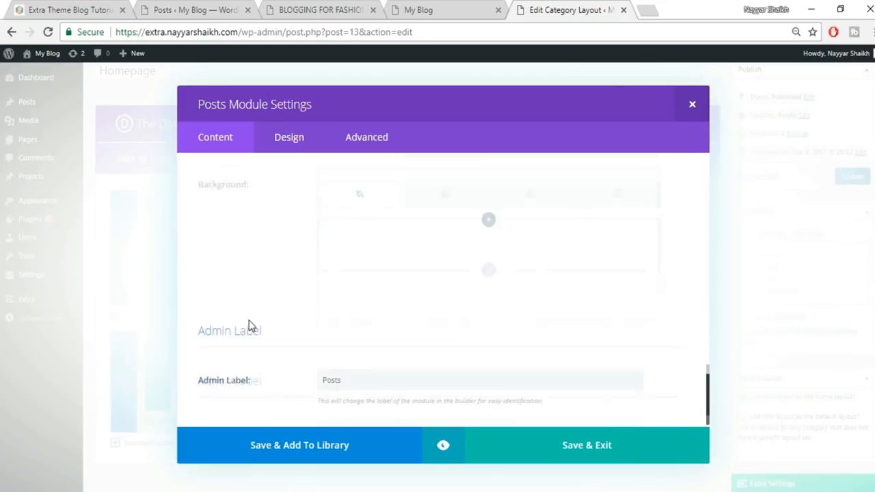
pyautogui.click(599, 445)
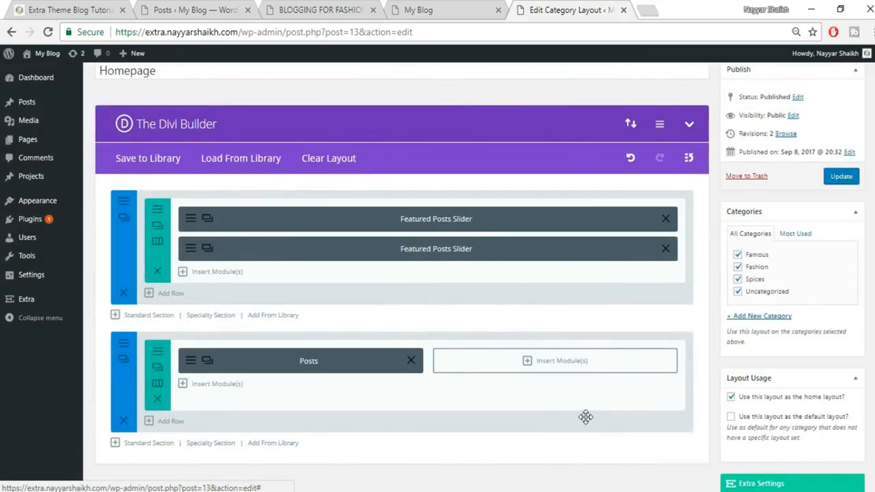
# - Add a Posts module to the right column showing Spices posts, Most Recent, ascending order
pyautogui.click(554, 371)
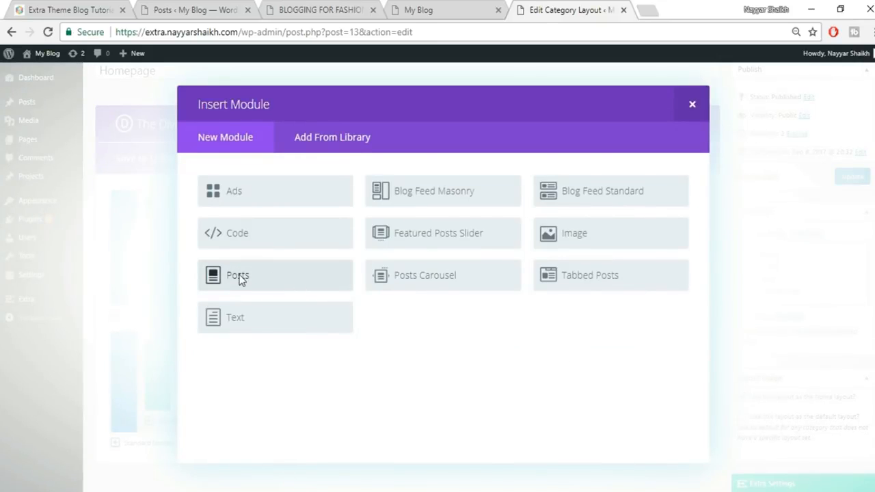
pyautogui.click(239, 277)
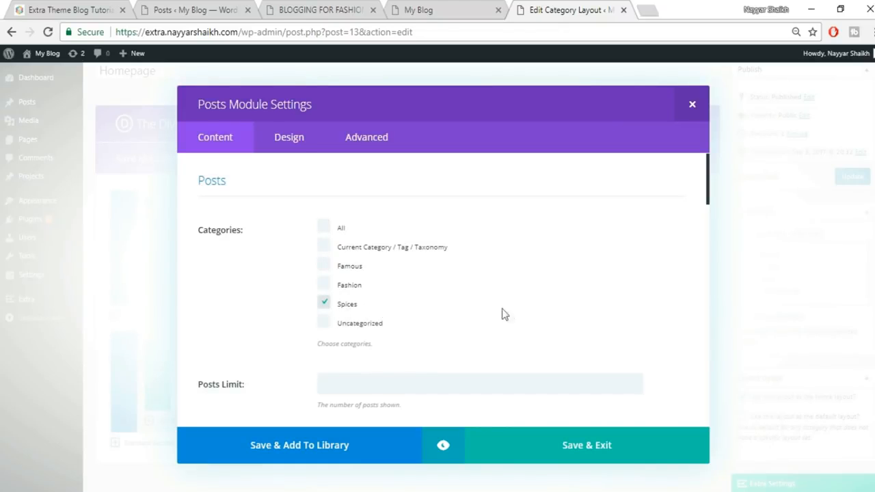
pyautogui.scroll(-8, 509, 316)
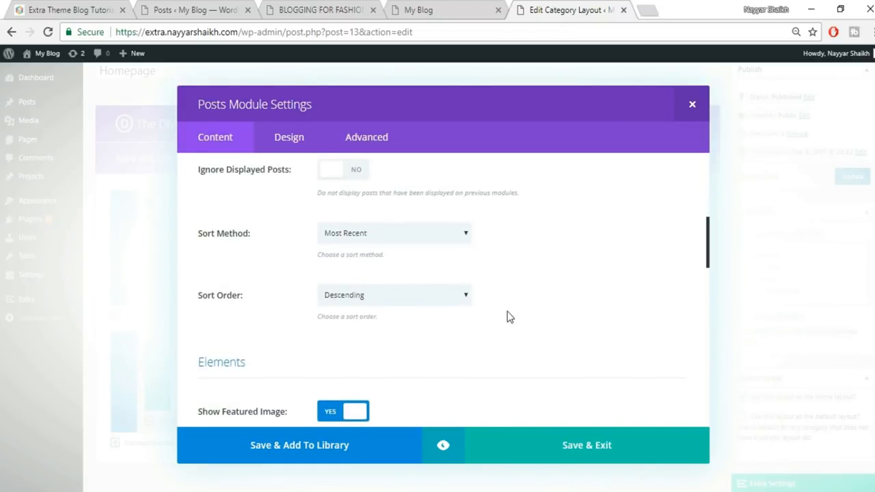
pyautogui.scroll(3, 508, 317)
pyautogui.click(382, 303)
pyautogui.click(546, 312)
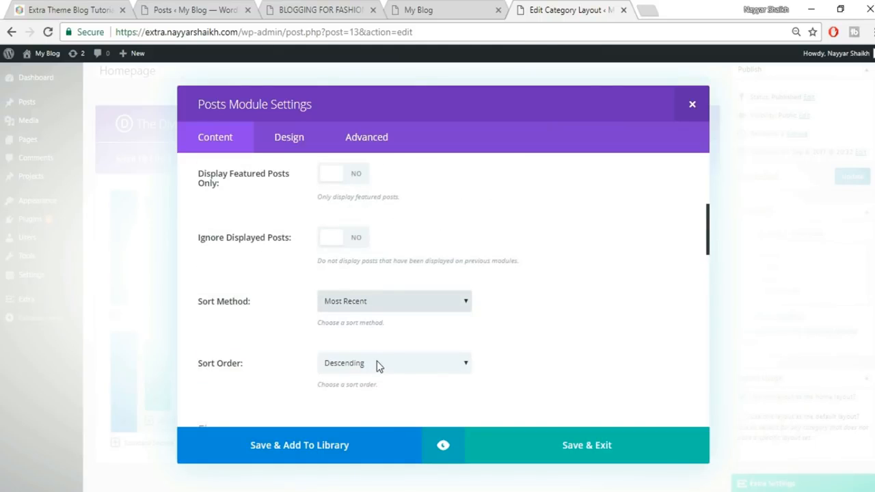
pyautogui.click(358, 369)
pyautogui.click(354, 391)
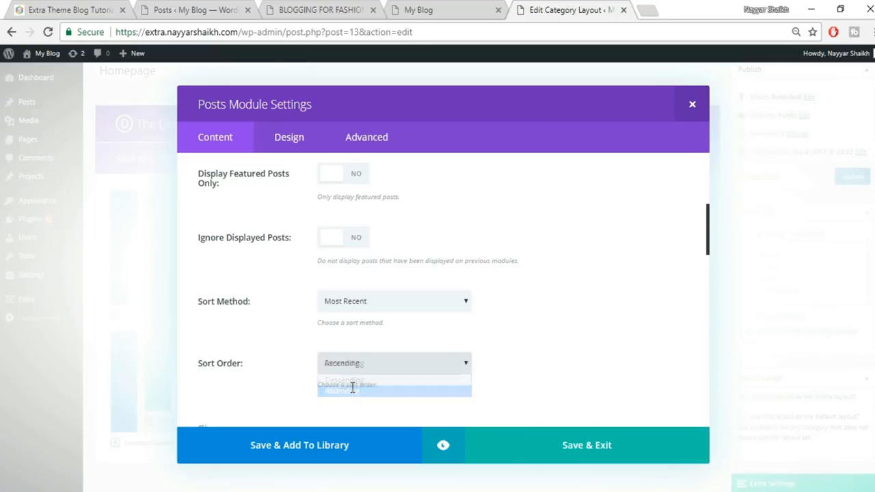
pyautogui.click(598, 454)
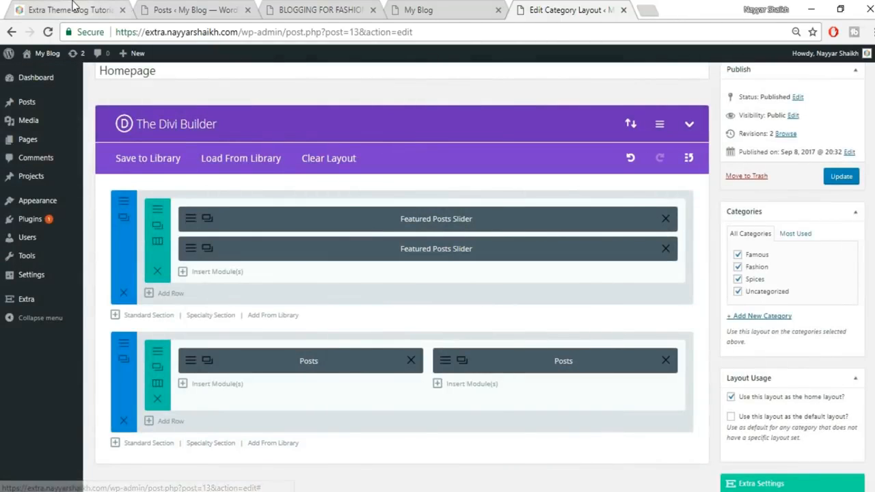
# - Compare with the reference homepage and add a standard section with one full-width column
pyautogui.click(96, 10)
pyautogui.scroll(-7, 537, 332)
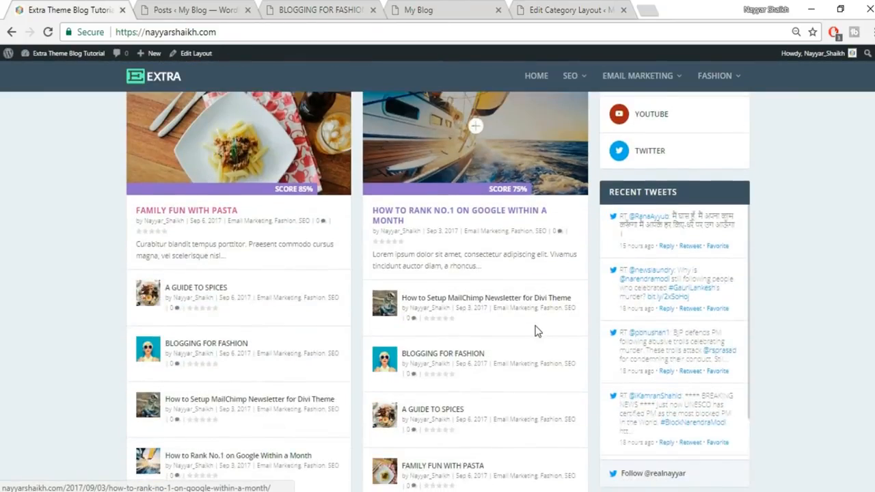
pyautogui.scroll(-1, 537, 332)
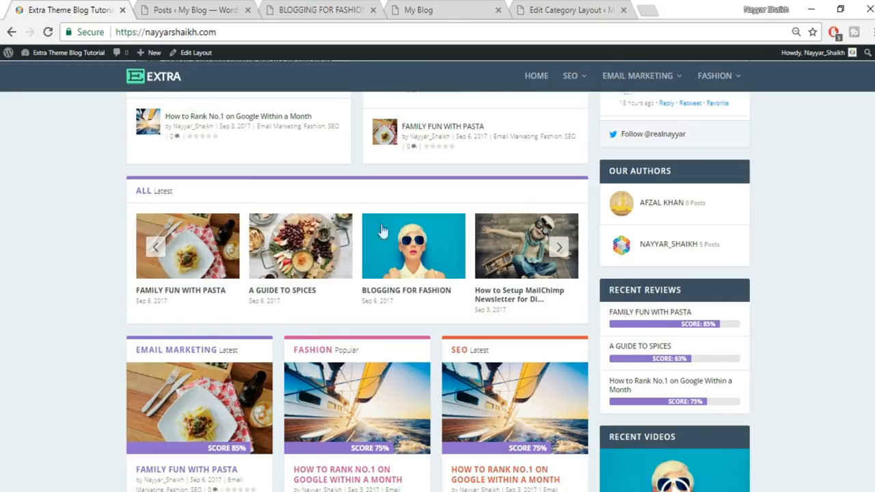
pyautogui.click(565, 10)
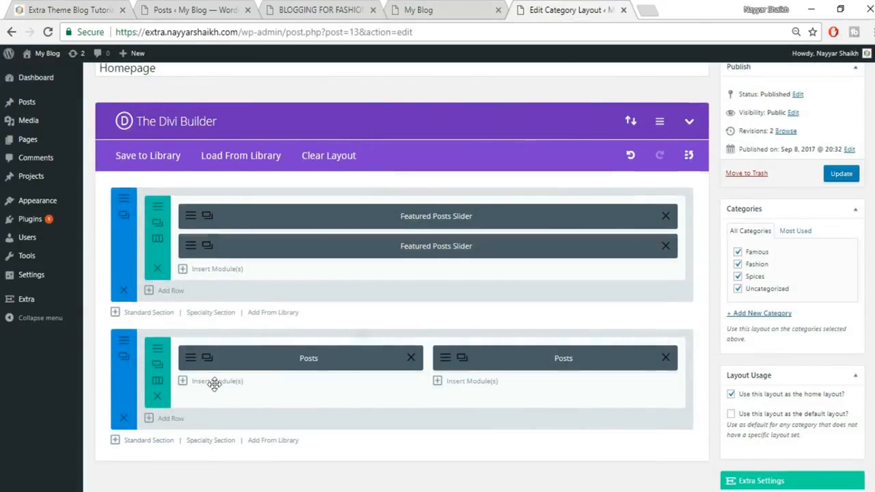
pyautogui.scroll(-1, 205, 387)
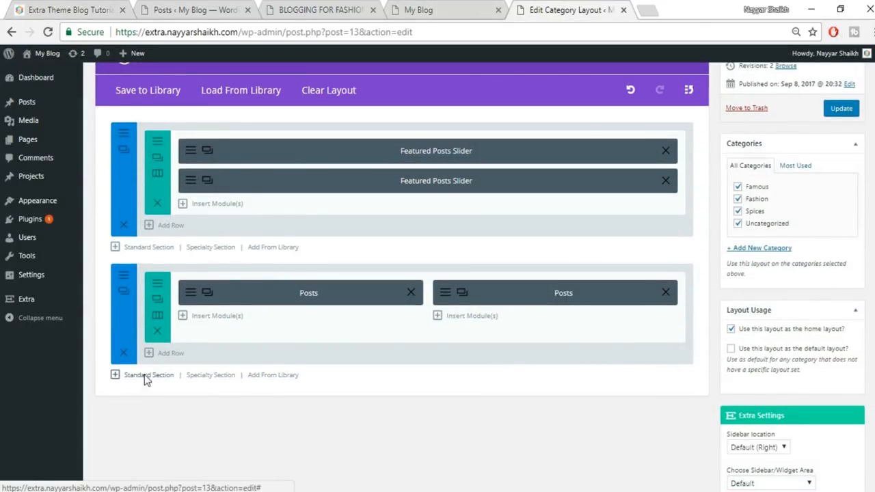
pyautogui.click(146, 376)
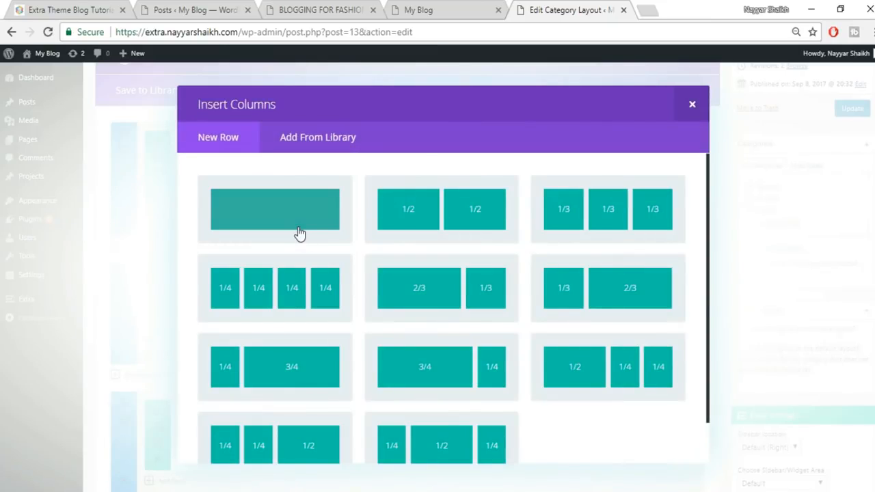
pyautogui.click(300, 234)
# - Insert a Posts Carousel from All categories with an 8-post limit, then check the live homepage
pyautogui.scroll(-2, 506, 338)
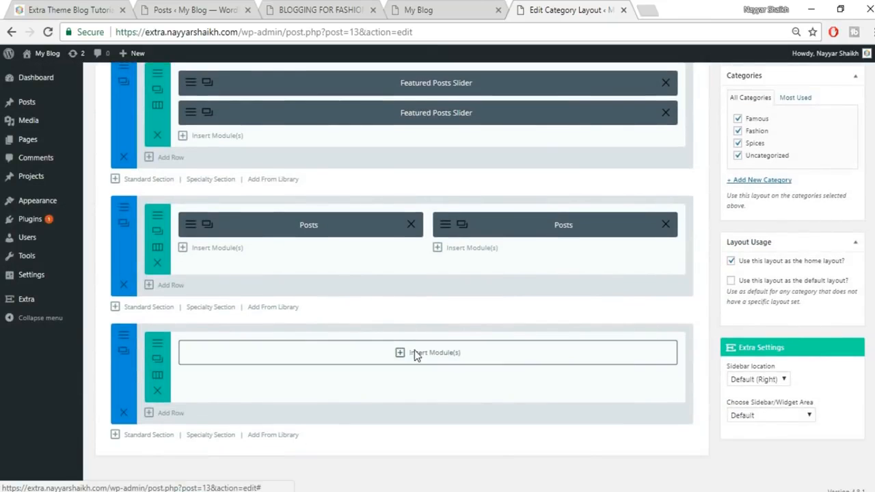
pyautogui.click(414, 352)
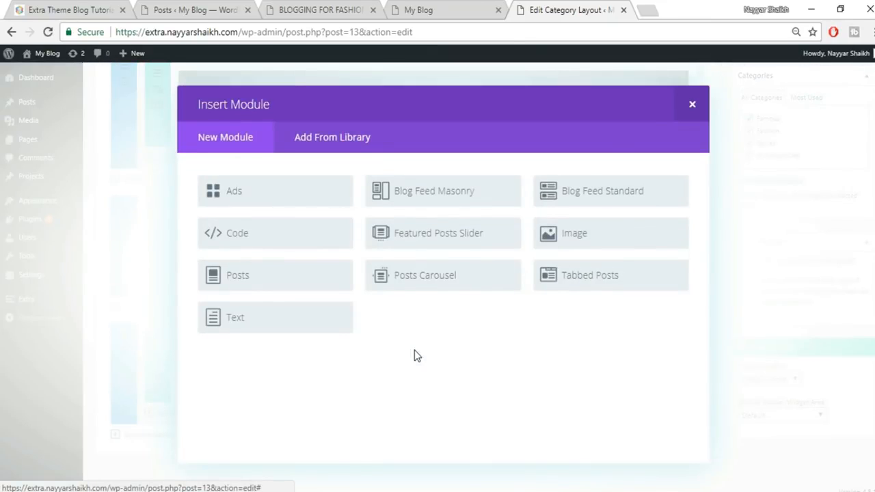
pyautogui.click(425, 278)
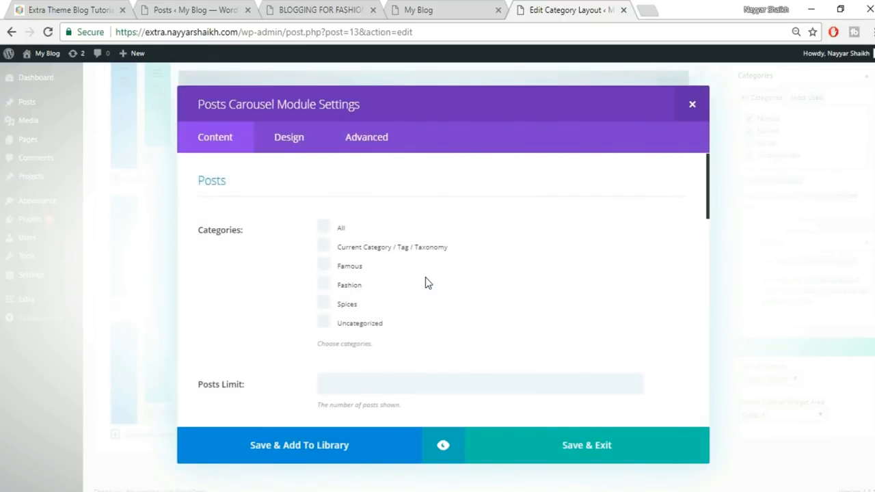
pyautogui.click(334, 230)
pyautogui.scroll(-2, 543, 272)
pyautogui.click(389, 247)
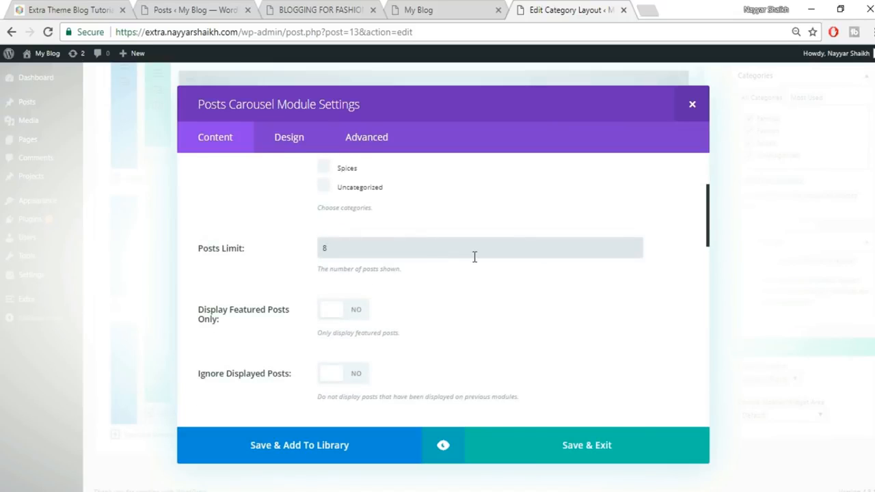
pyautogui.scroll(-3, 478, 273)
pyautogui.scroll(-4, 444, 312)
pyautogui.scroll(-5, 445, 312)
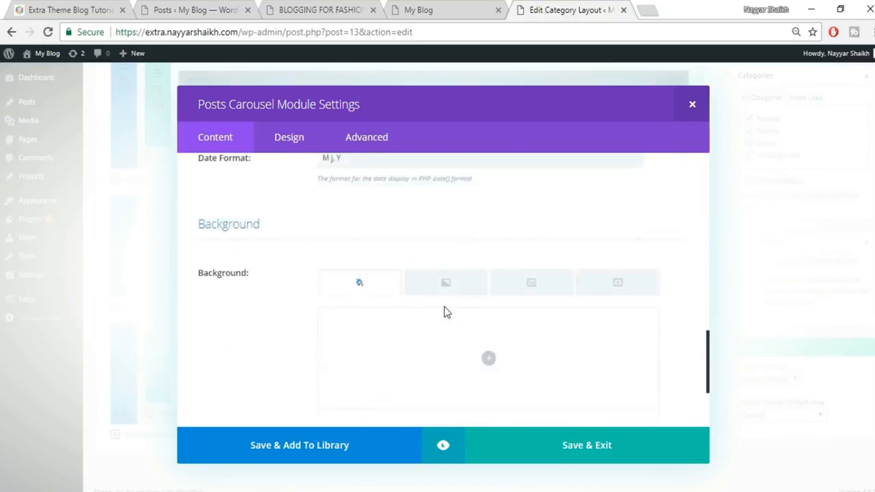
pyautogui.click(616, 451)
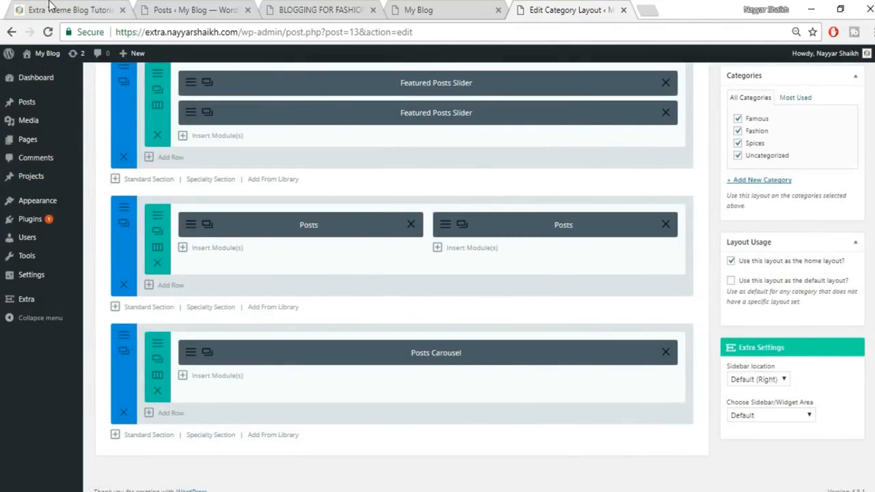
pyautogui.click(49, 5)
# - Add a 1/3 + 1/3 + 1/3 standard section below the carousel
pyautogui.scroll(-2, 417, 244)
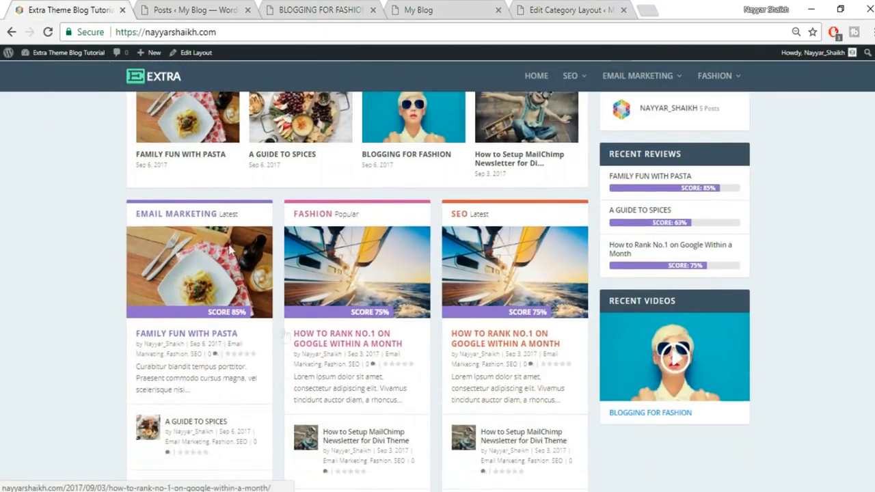
pyautogui.scroll(-1, 517, 370)
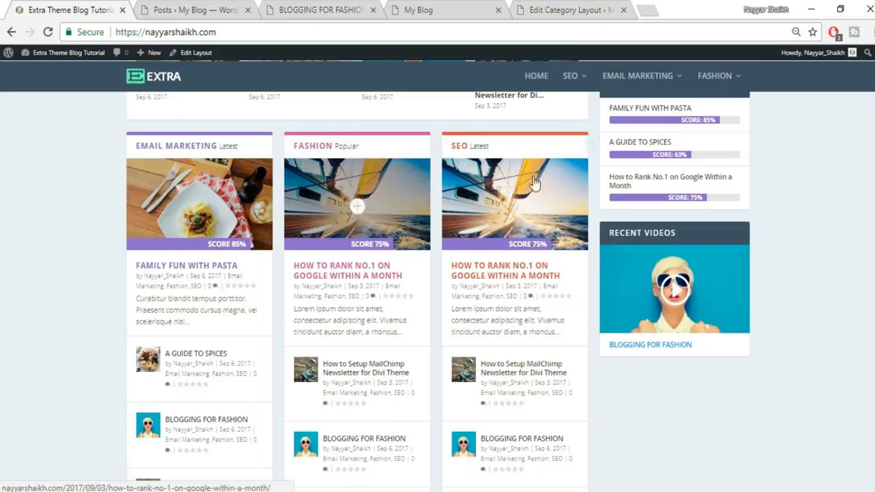
pyautogui.click(557, 8)
pyautogui.scroll(-1, 235, 481)
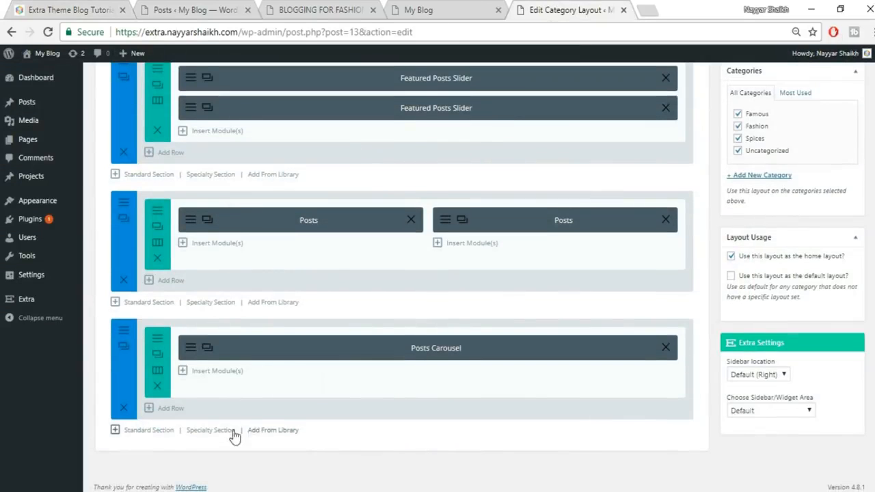
pyautogui.click(159, 430)
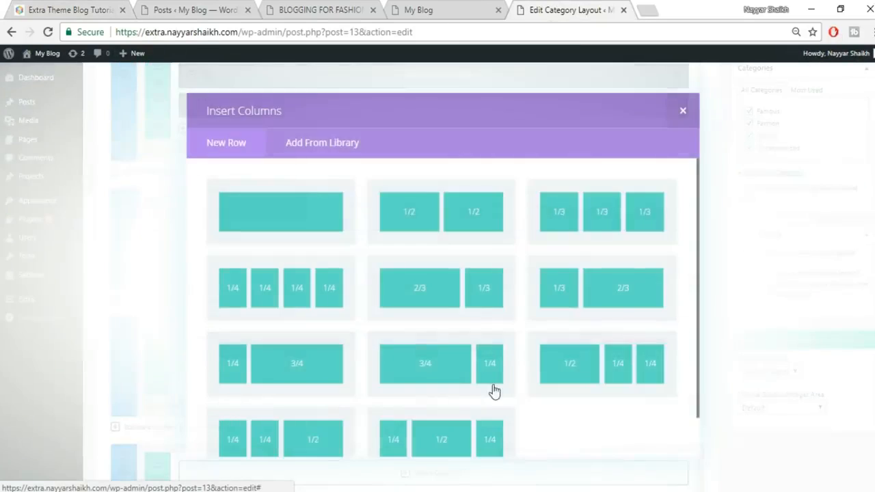
pyautogui.click(605, 210)
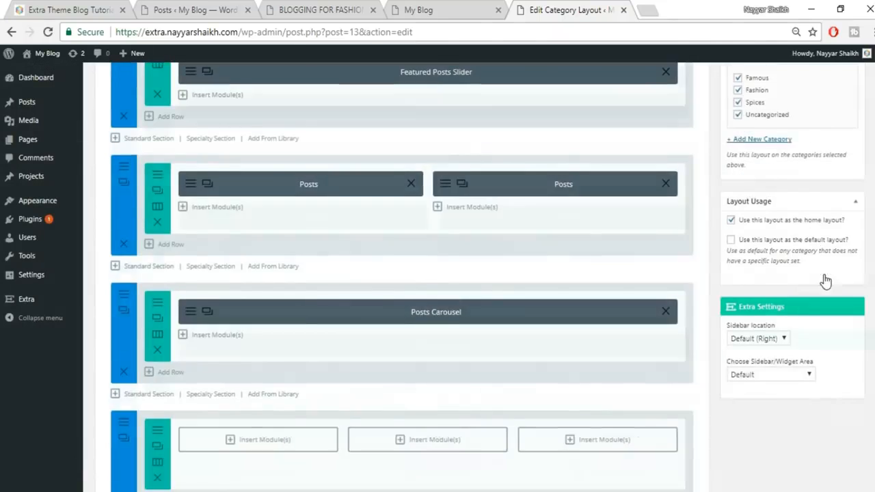
# - Fill the three columns with Posts modules for Famous, Spices and Fashion posts
pyautogui.scroll(-1, 294, 373)
pyautogui.click(285, 345)
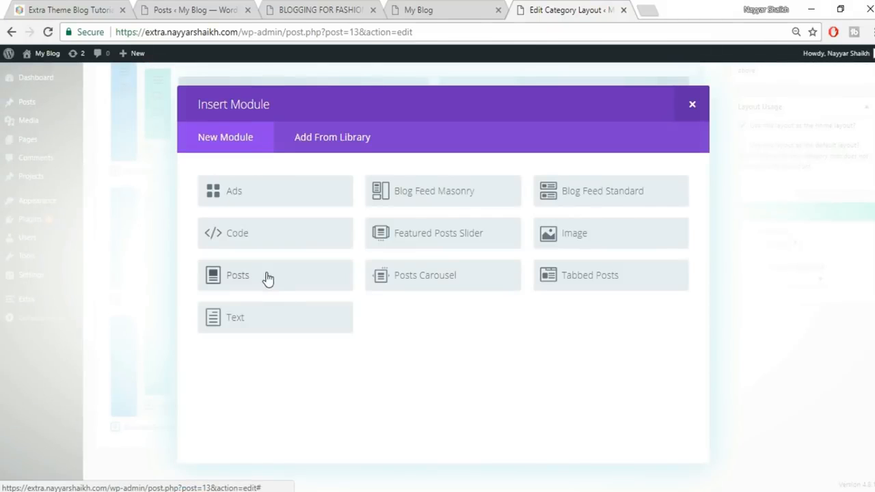
pyautogui.click(267, 276)
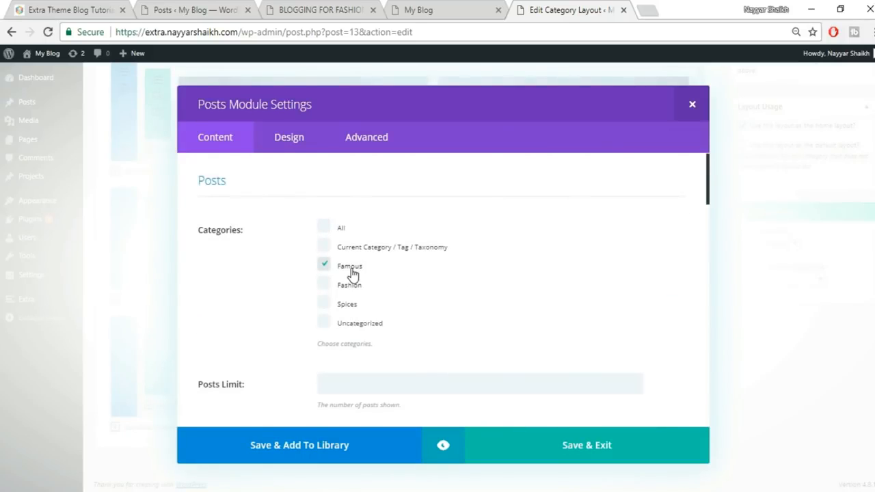
pyautogui.click(574, 451)
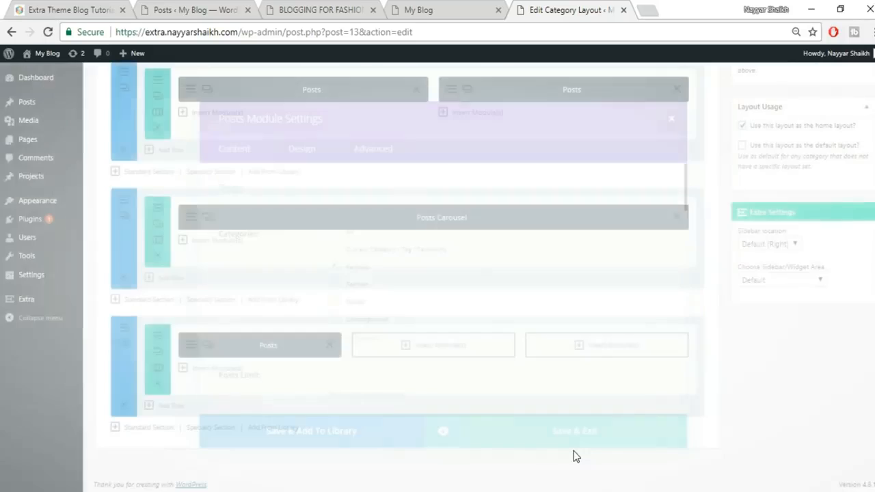
pyautogui.click(417, 347)
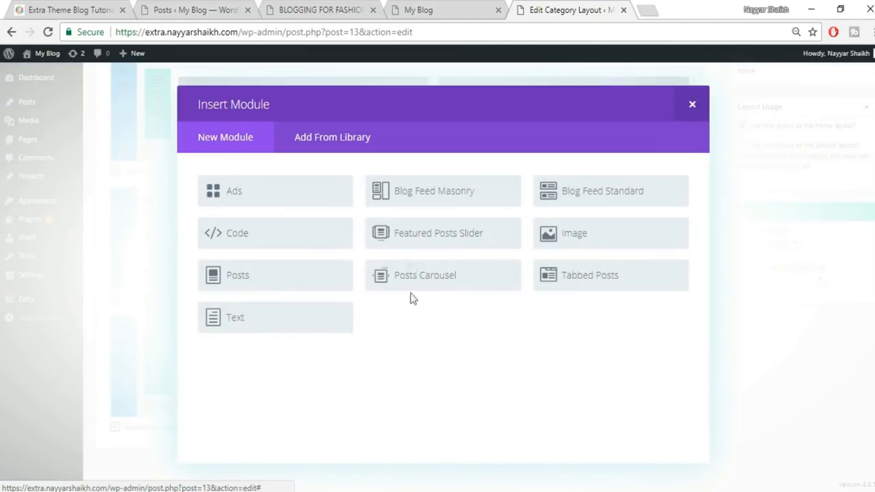
pyautogui.click(277, 278)
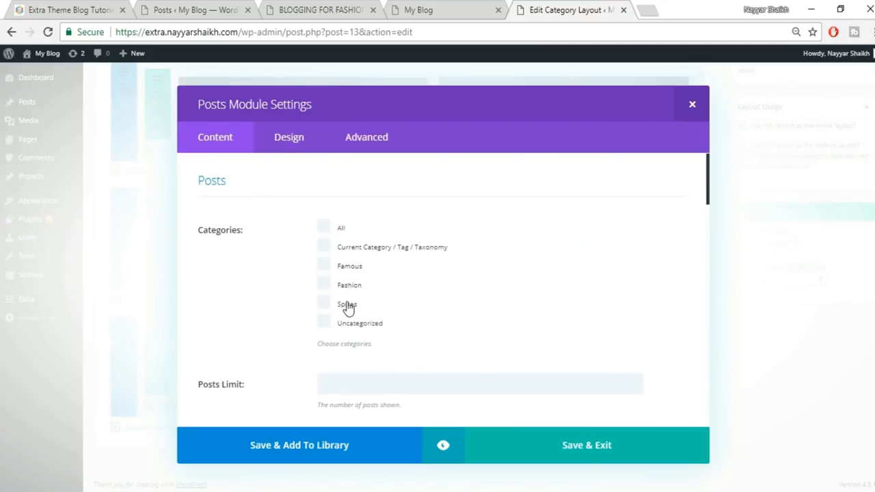
pyautogui.click(560, 461)
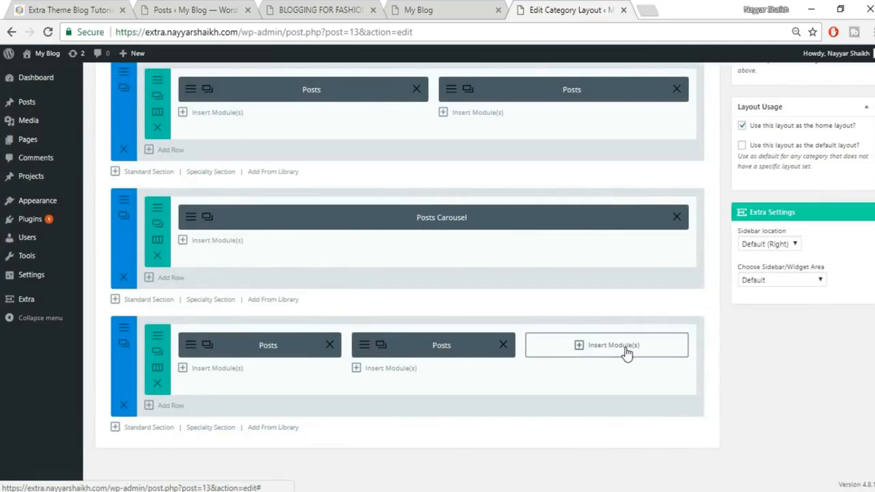
pyautogui.click(626, 351)
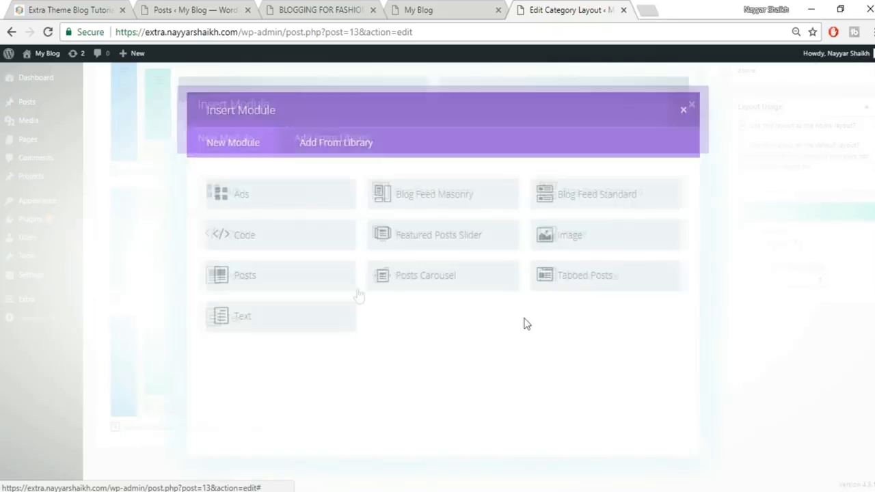
pyautogui.click(285, 277)
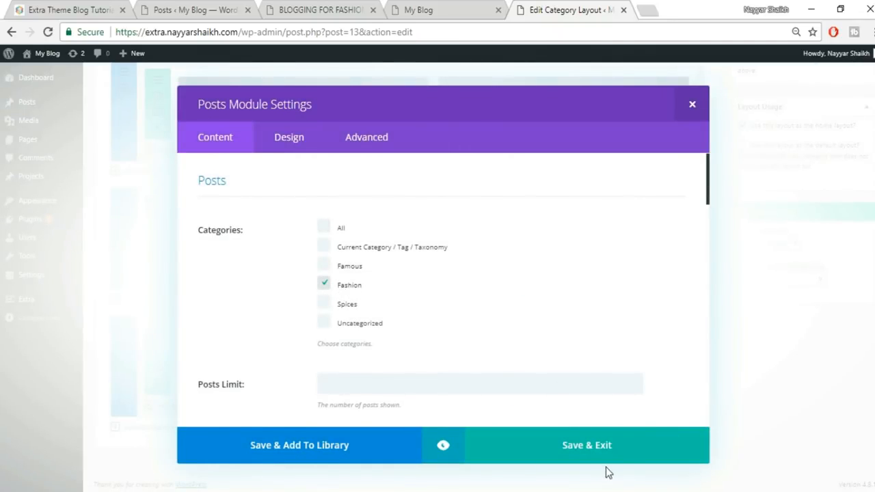
pyautogui.click(590, 453)
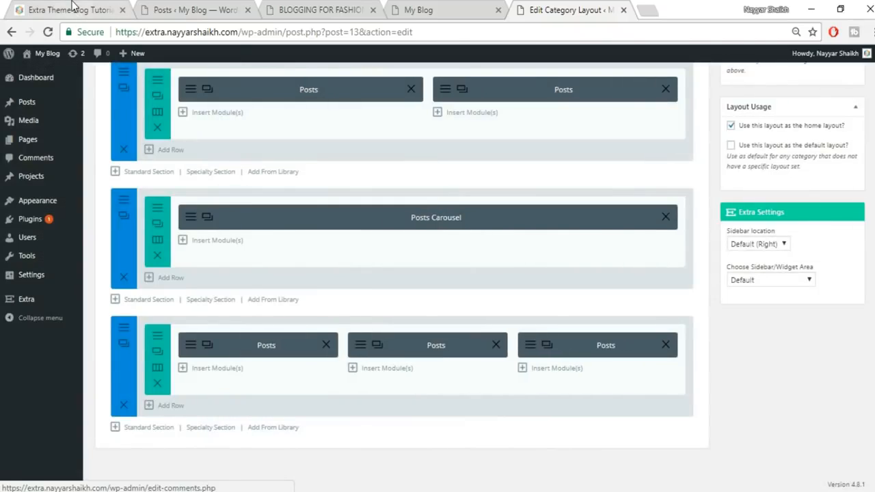
pyautogui.click(74, 8)
# - Add a one-column section at the bottom of the homepage layout holding a Tabbed Posts module
pyautogui.scroll(-5, 489, 349)
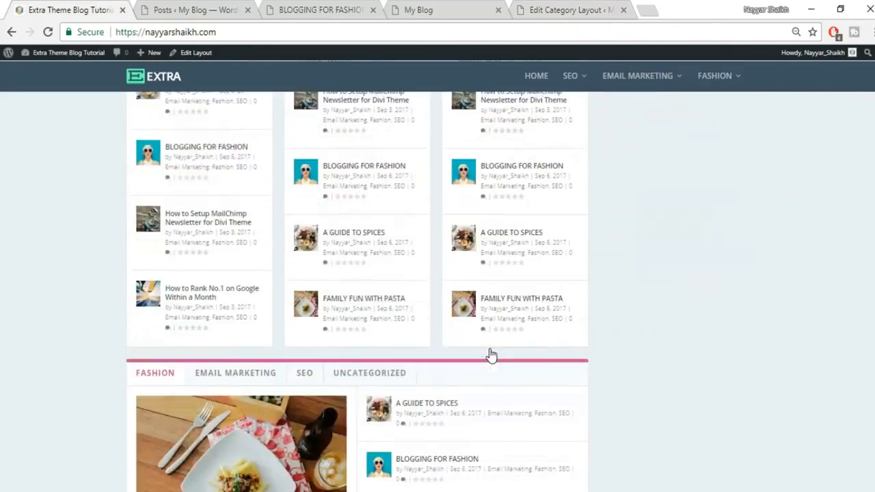
pyautogui.scroll(-3, 490, 355)
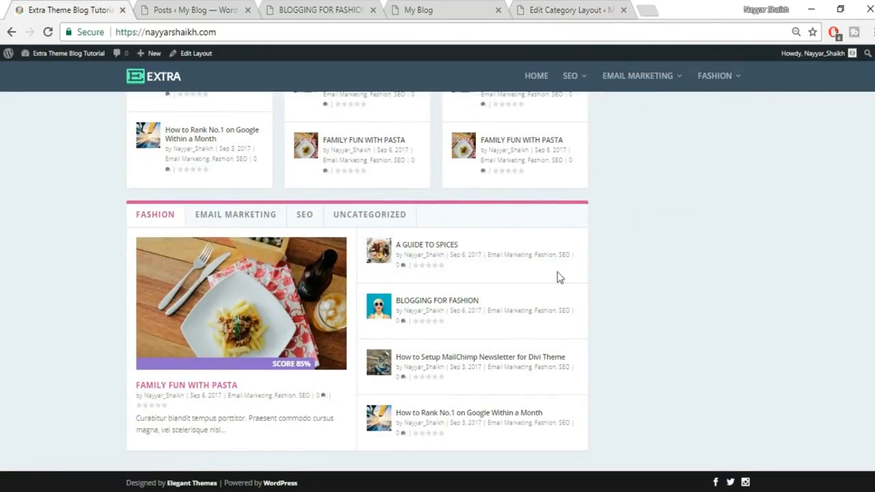
pyautogui.click(572, 8)
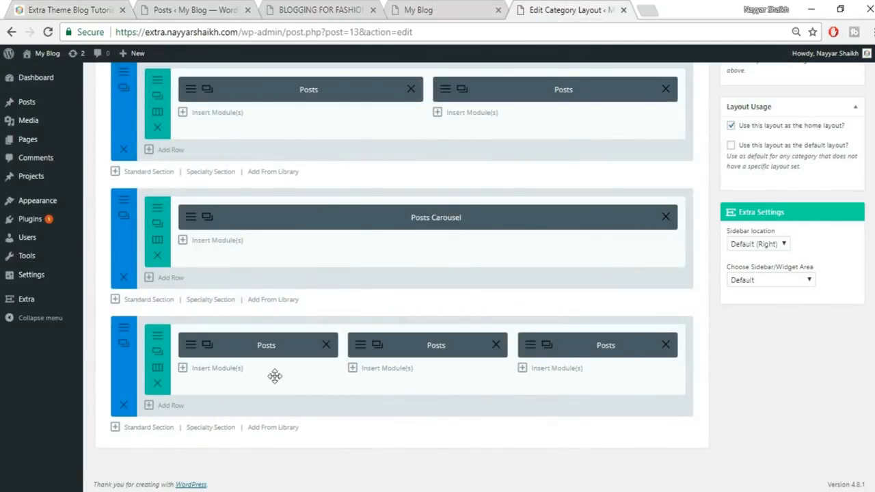
pyautogui.click(149, 428)
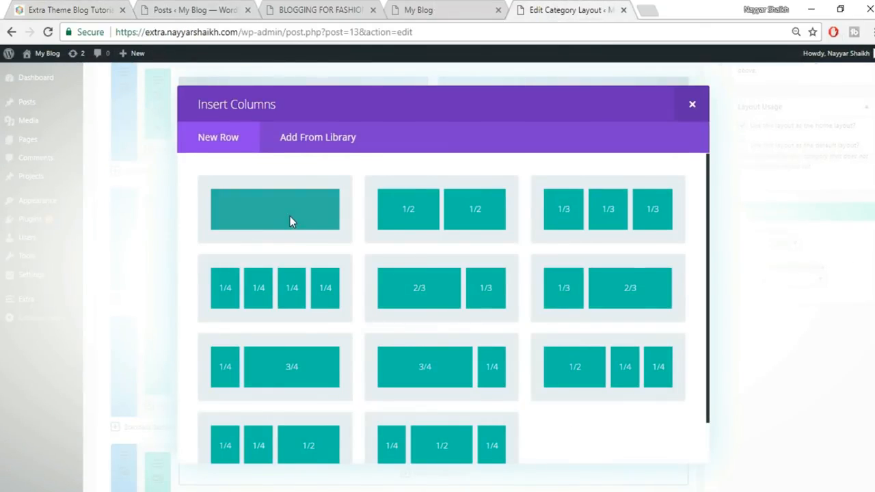
pyautogui.click(290, 216)
pyautogui.scroll(-2, 581, 321)
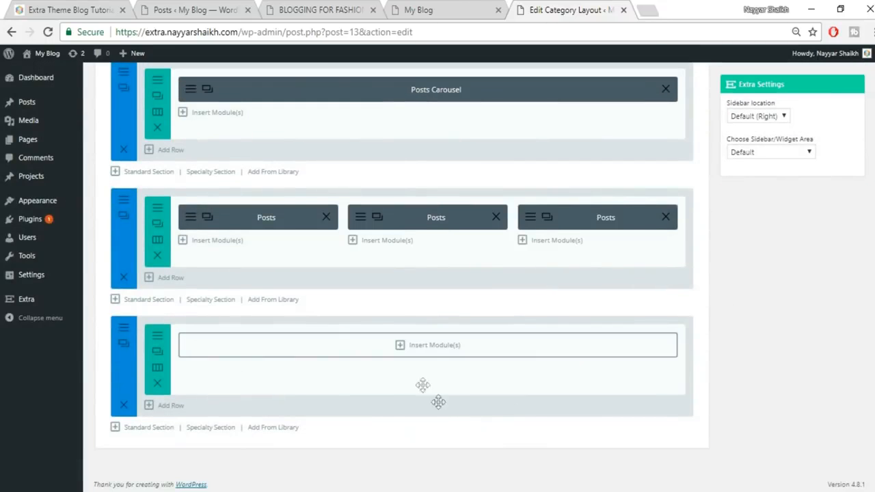
pyautogui.click(434, 348)
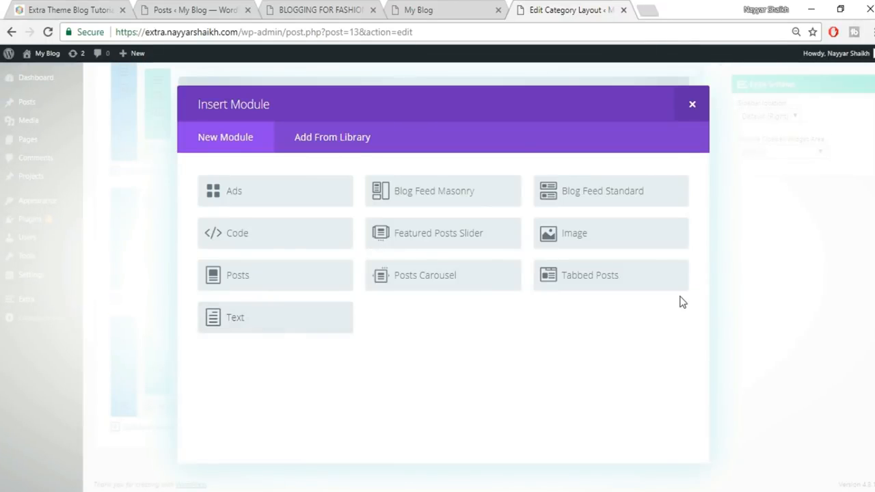
pyautogui.click(616, 288)
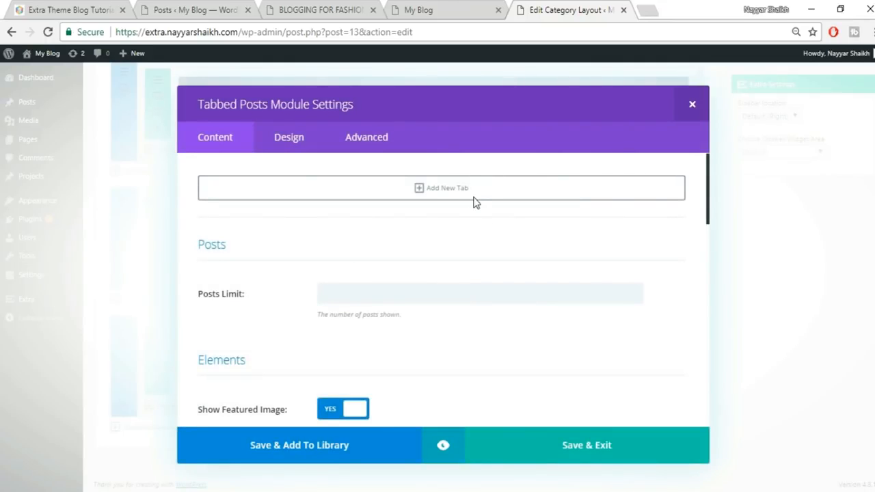
pyautogui.click(68, 9)
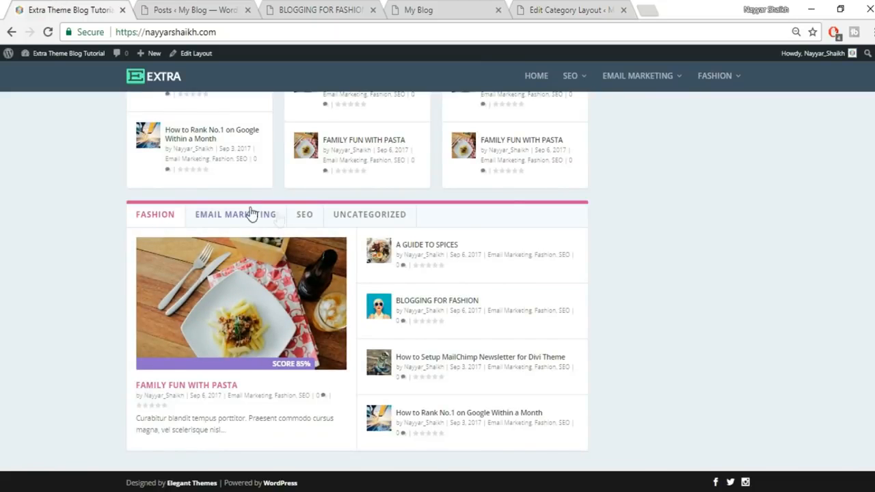
# - Add three tabs to the Tabbed Posts module with categories Famous, Spices and Fashion
pyautogui.click(589, 8)
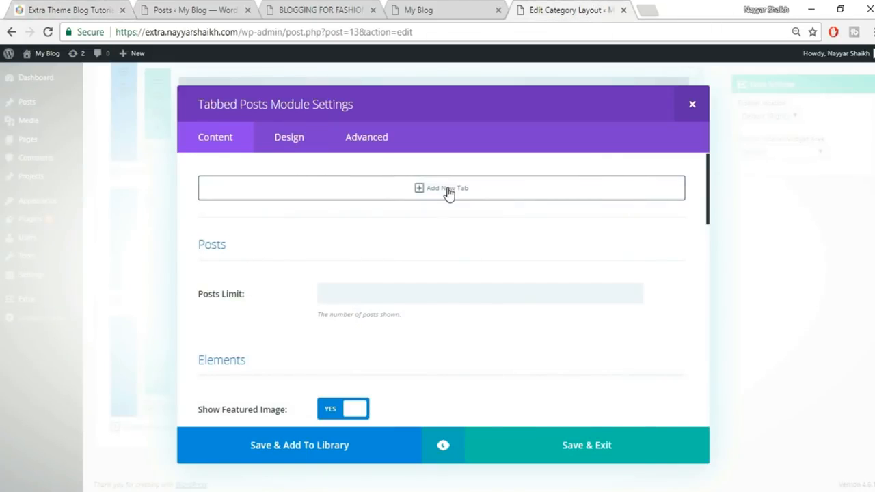
pyautogui.click(439, 190)
pyautogui.click(385, 237)
pyautogui.click(372, 270)
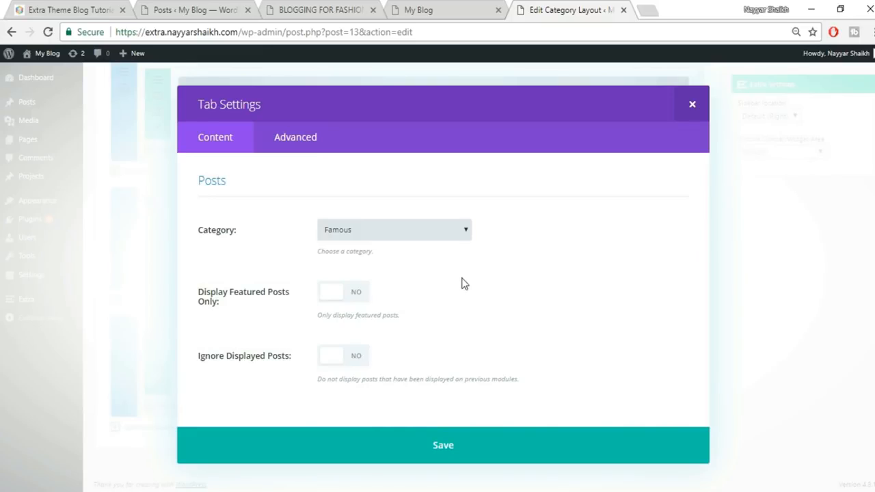
pyautogui.click(493, 463)
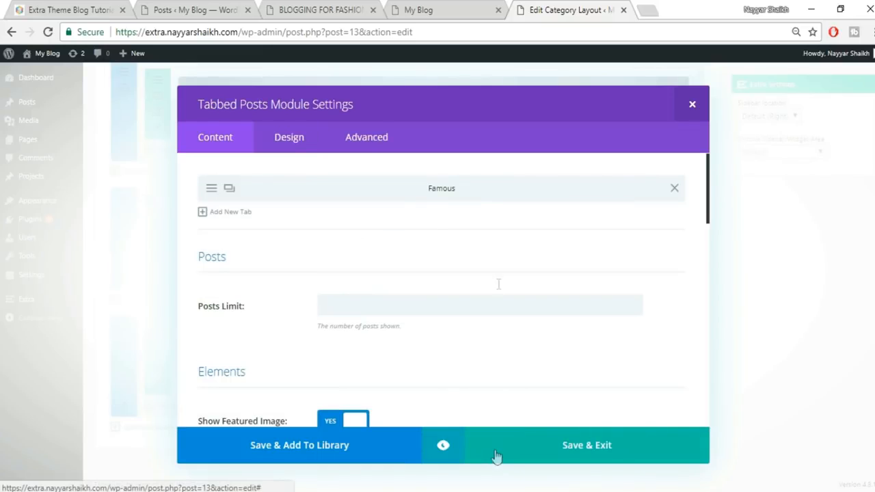
pyautogui.click(214, 217)
pyautogui.click(385, 233)
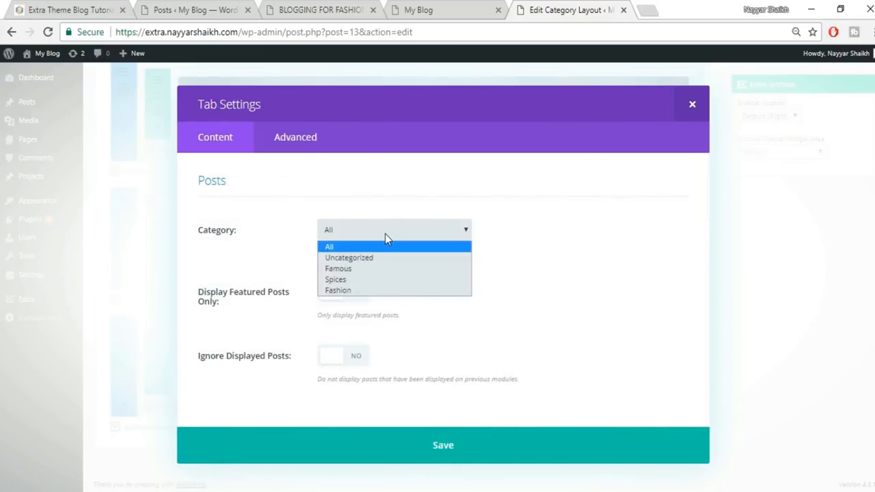
pyautogui.click(365, 280)
pyautogui.click(520, 454)
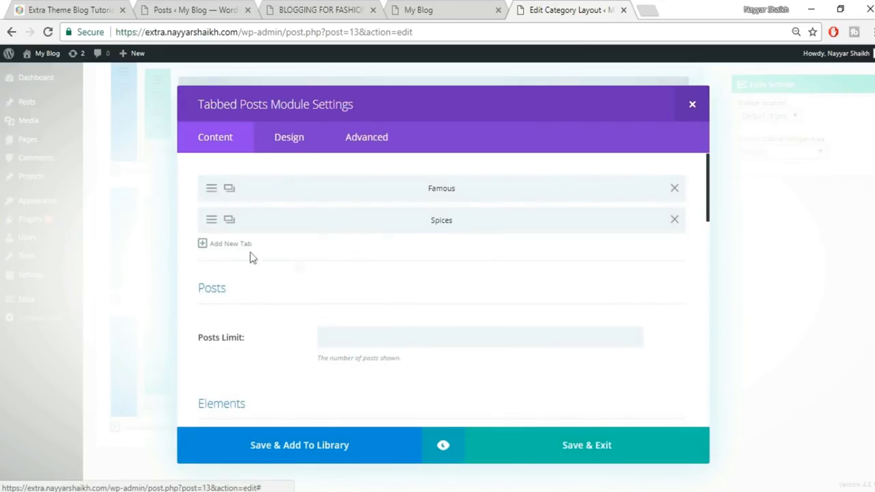
pyautogui.click(209, 246)
pyautogui.click(382, 235)
pyautogui.click(367, 294)
pyautogui.click(480, 446)
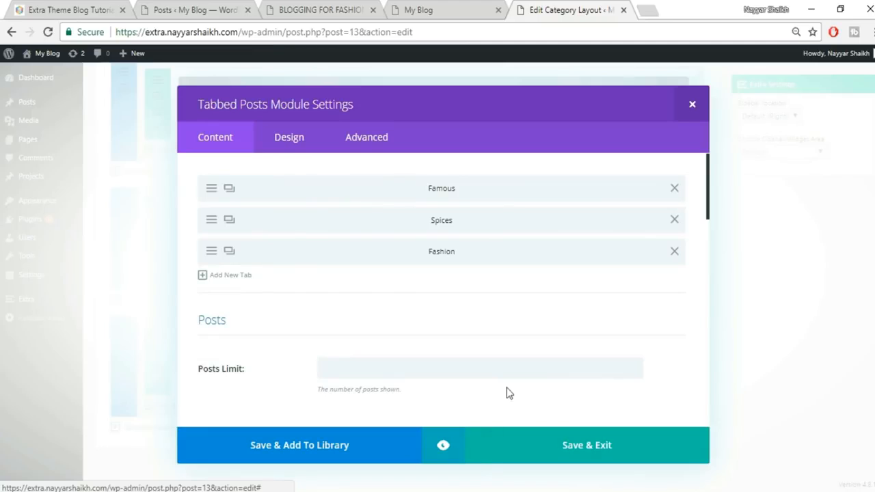
# - Save and exit the module settings, then update the Homepage layout
pyautogui.scroll(-2, 508, 393)
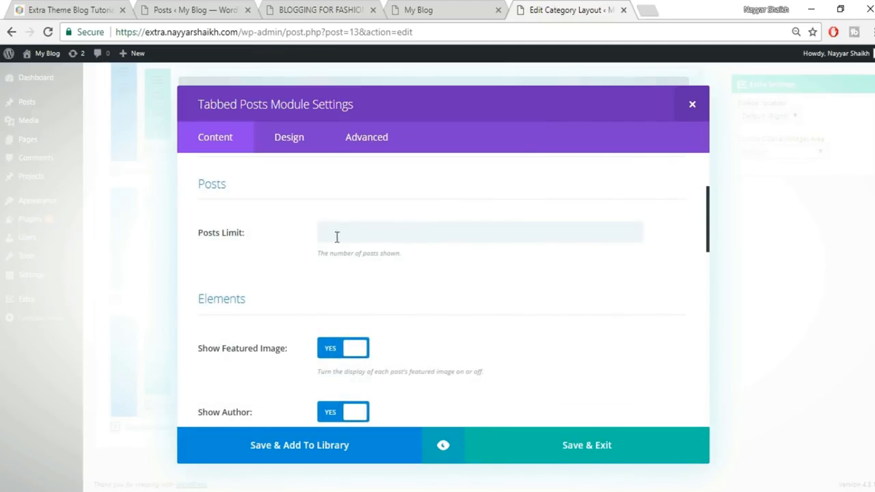
pyautogui.scroll(-6, 476, 289)
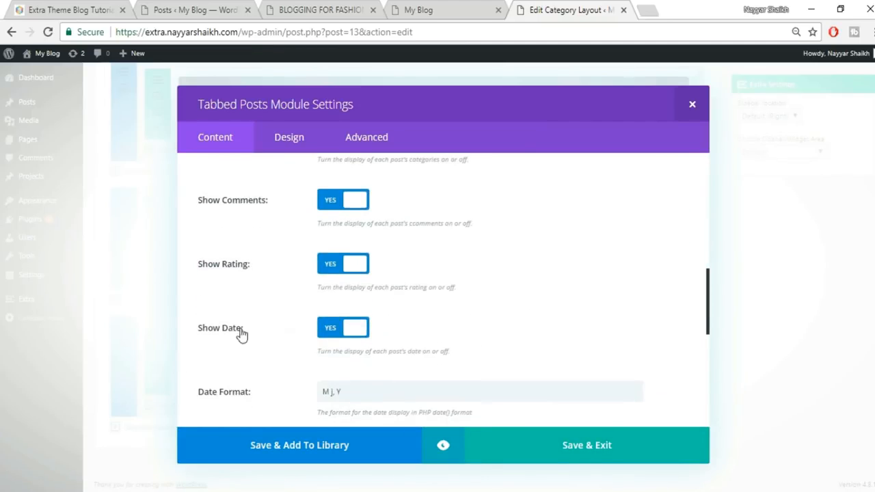
pyautogui.scroll(-4, 430, 331)
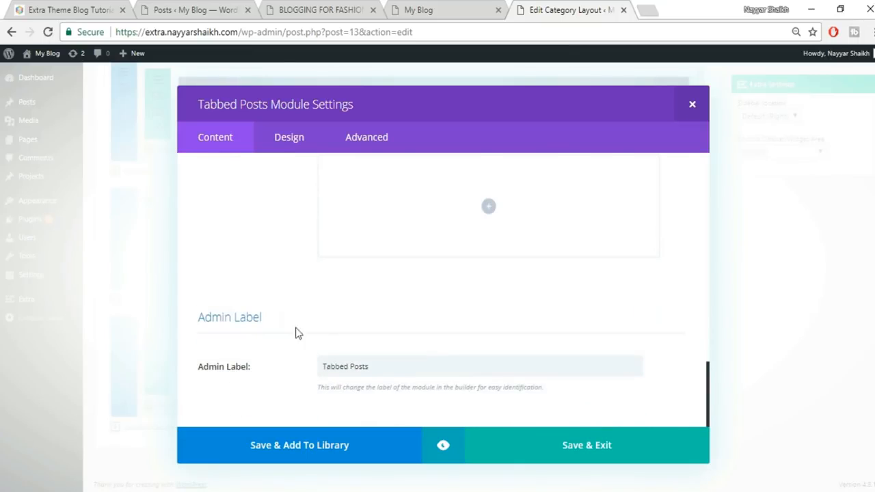
pyautogui.click(608, 448)
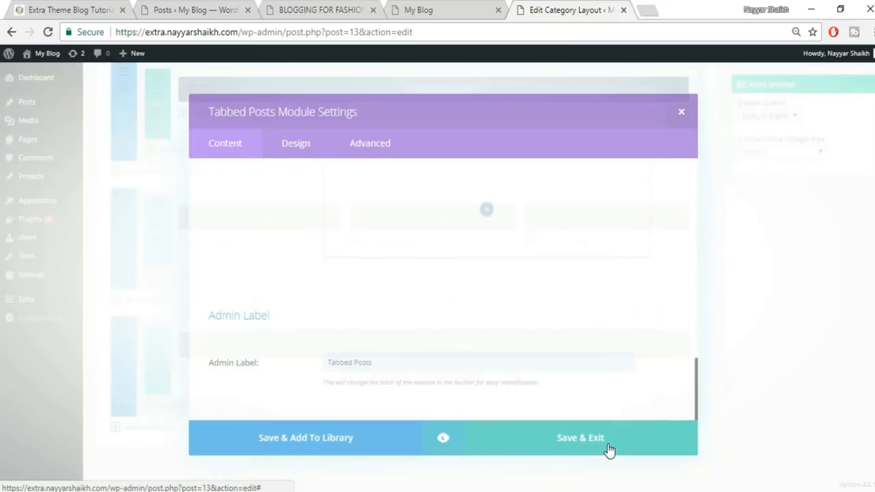
pyautogui.scroll(10, 437, 273)
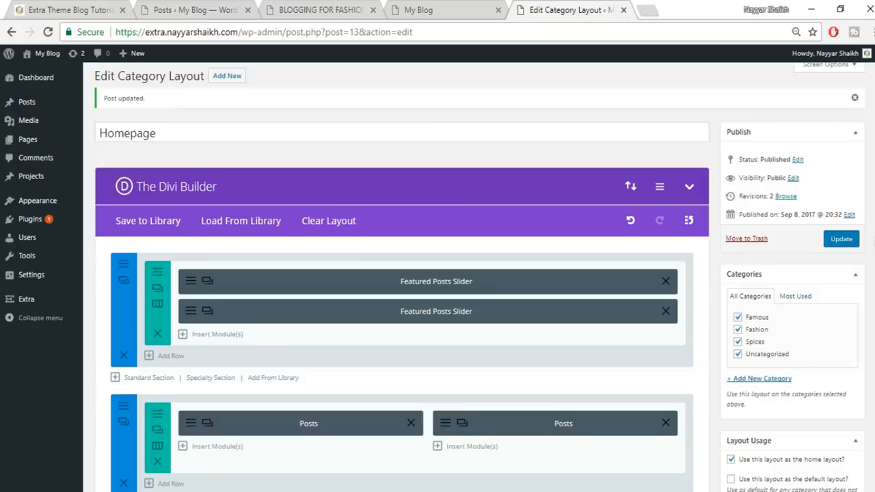
pyautogui.click(841, 239)
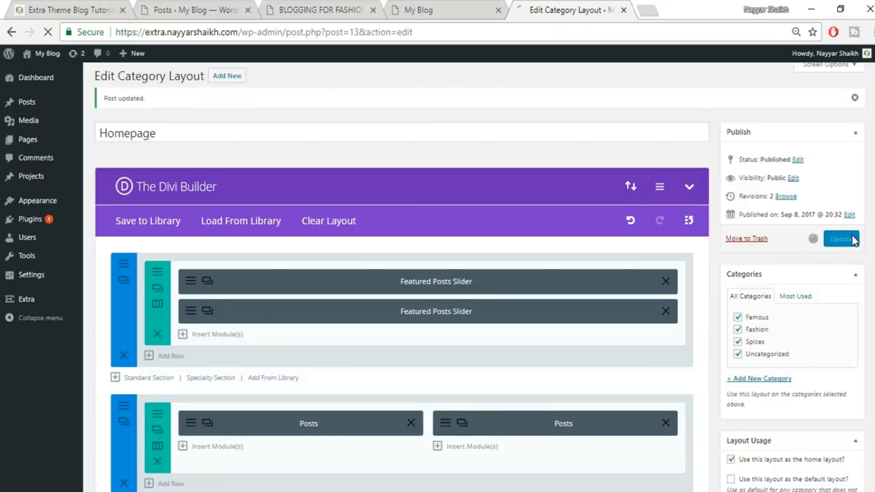
pyautogui.click(463, 8)
pyautogui.click(463, 33)
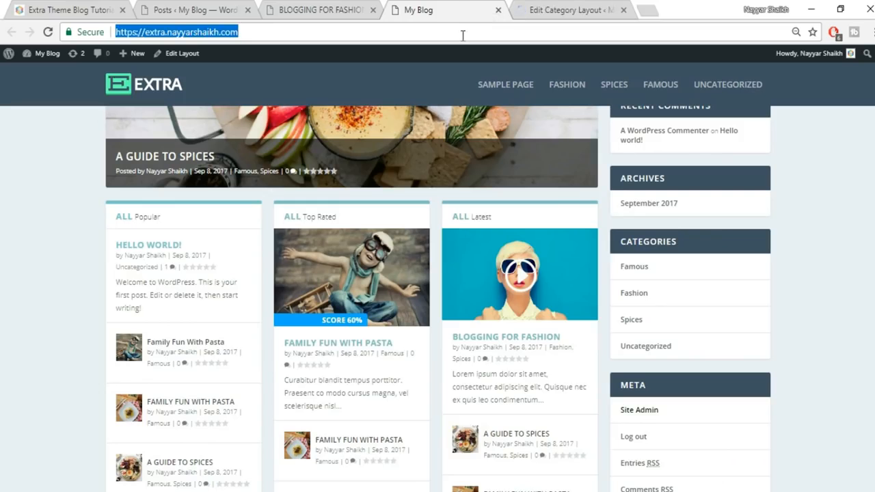
pyautogui.press('Return')
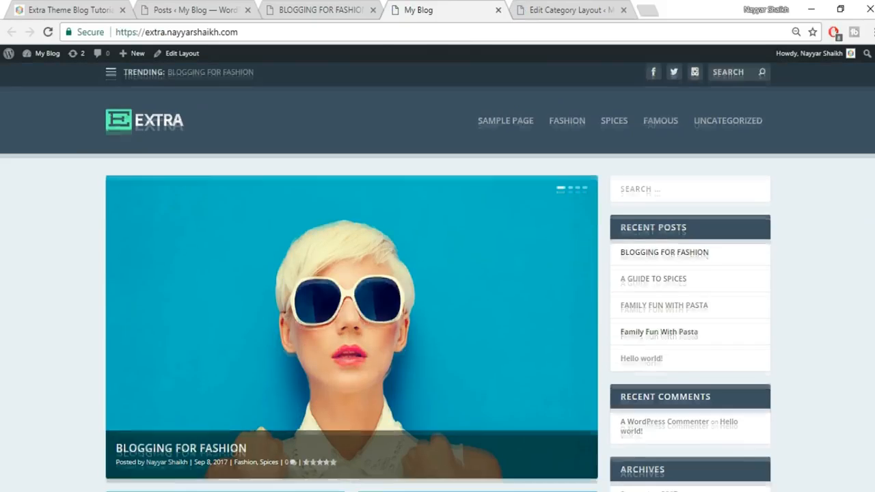
pyautogui.scroll(-8, 437, 274)
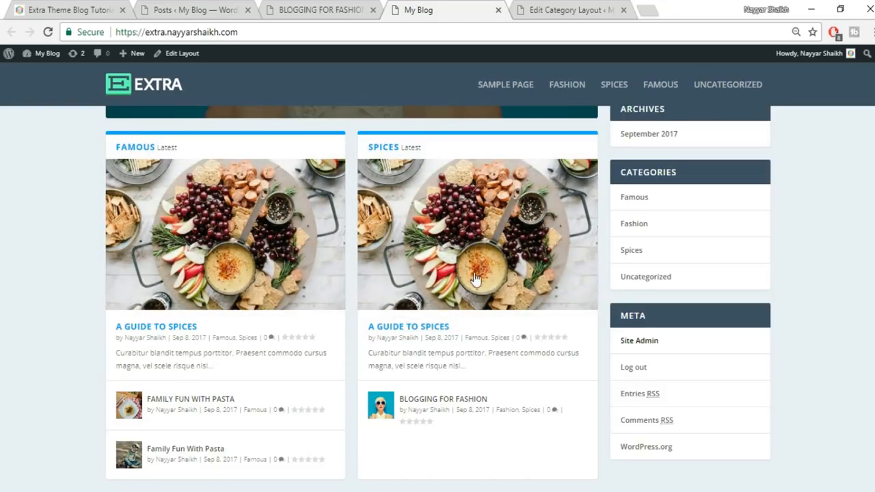
pyautogui.scroll(-5, 476, 279)
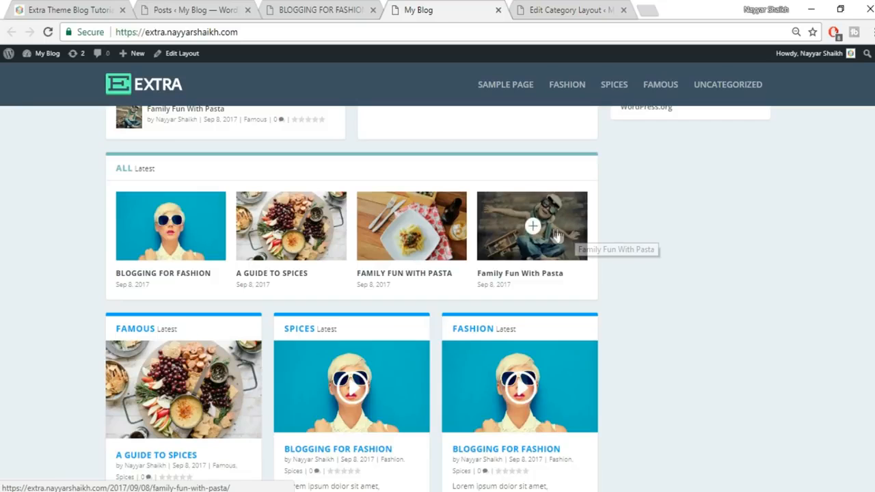
pyautogui.scroll(-2, 625, 283)
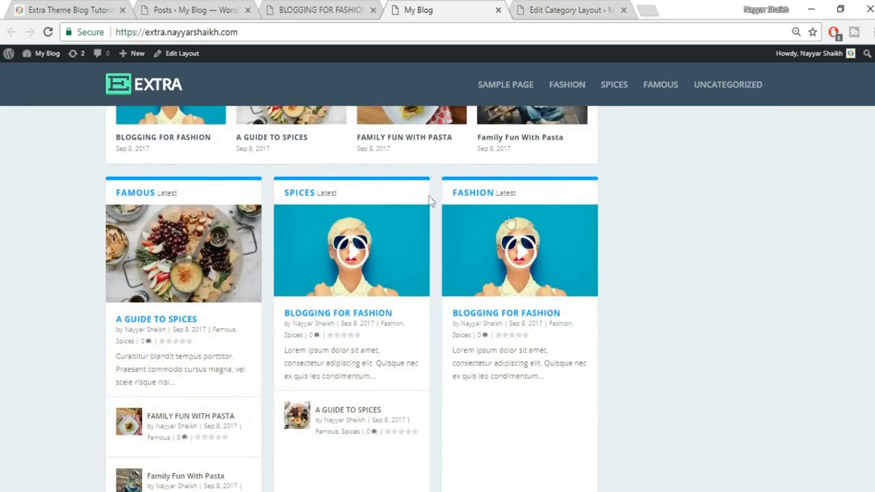
pyautogui.scroll(-5, 396, 277)
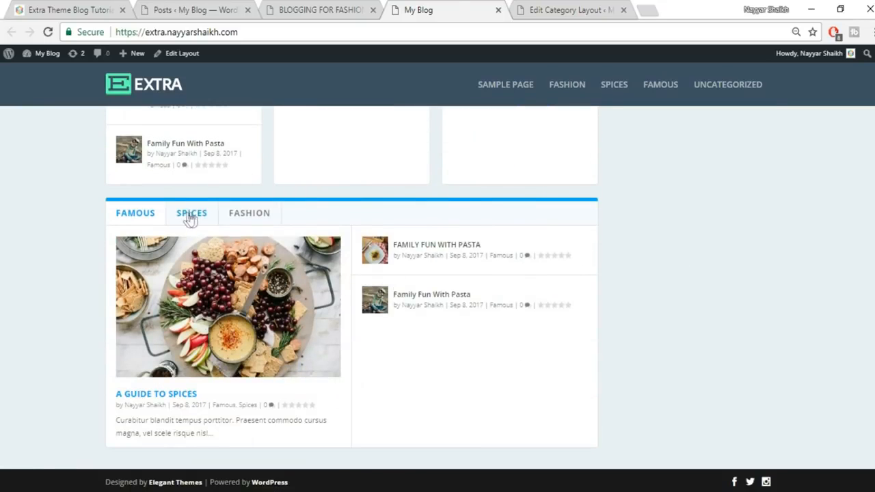
pyautogui.scroll(2, 592, 295)
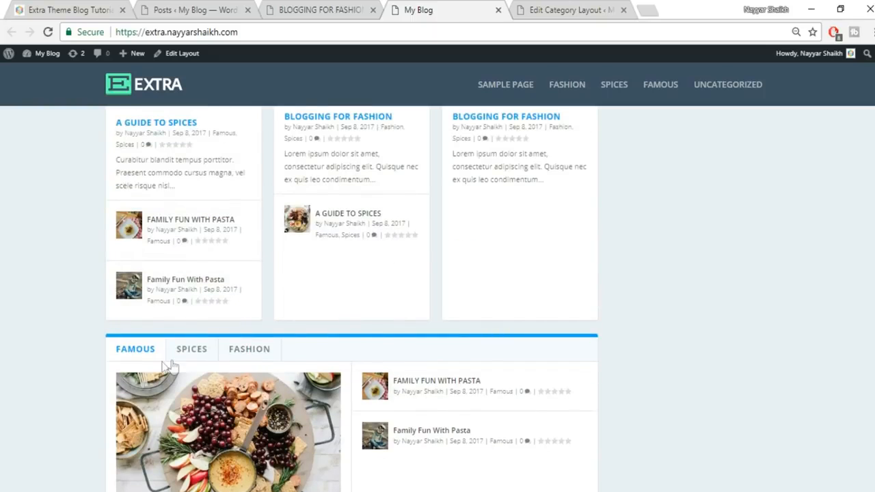
pyautogui.scroll(3, 410, 350)
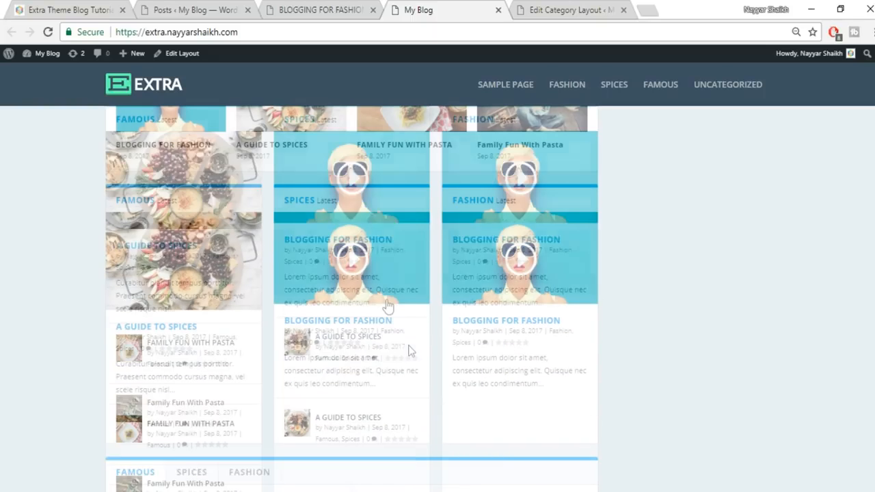
pyautogui.scroll(4, 623, 277)
pyautogui.scroll(5, 620, 276)
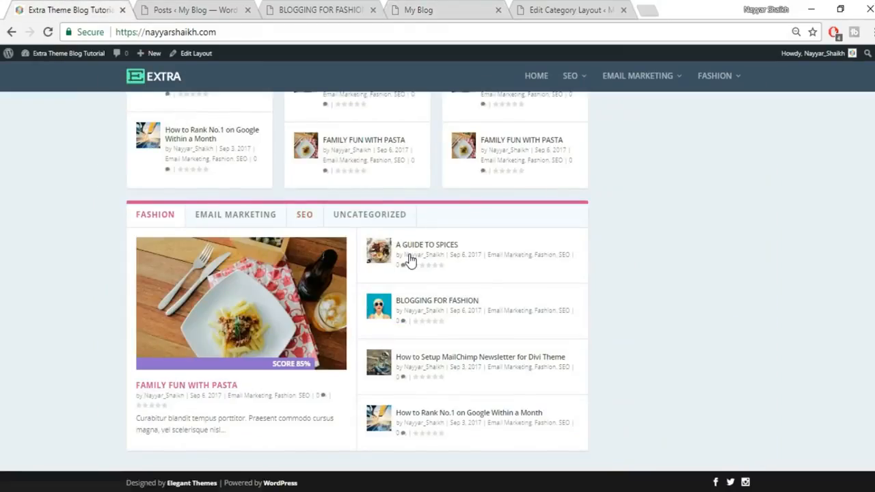
pyautogui.scroll(10, 463, 300)
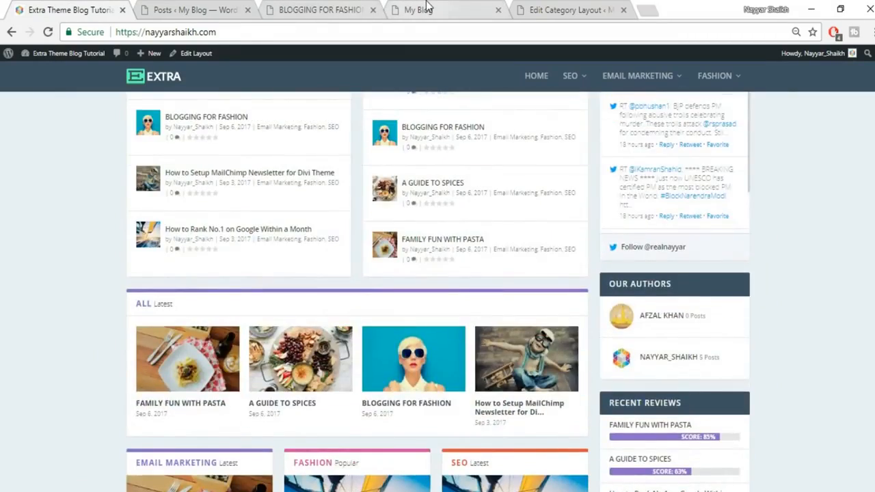
pyautogui.click(422, 10)
pyautogui.click(538, 8)
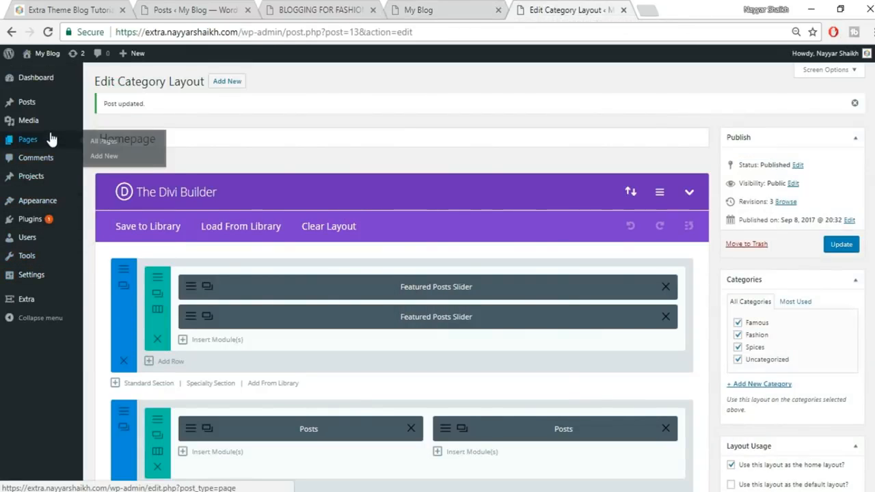
# - Re-save the Famous and Fashion categories from the categories list
pyautogui.moveTo(33, 110)
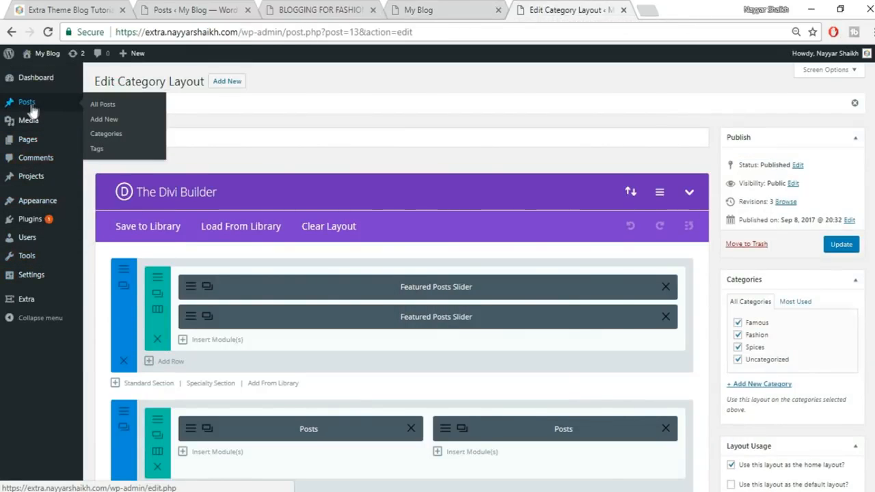
pyautogui.click(106, 137)
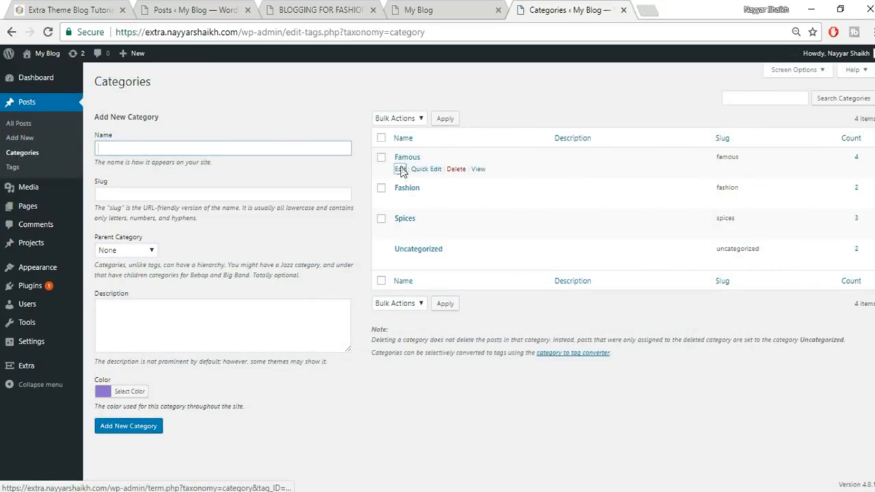
pyautogui.click(401, 169)
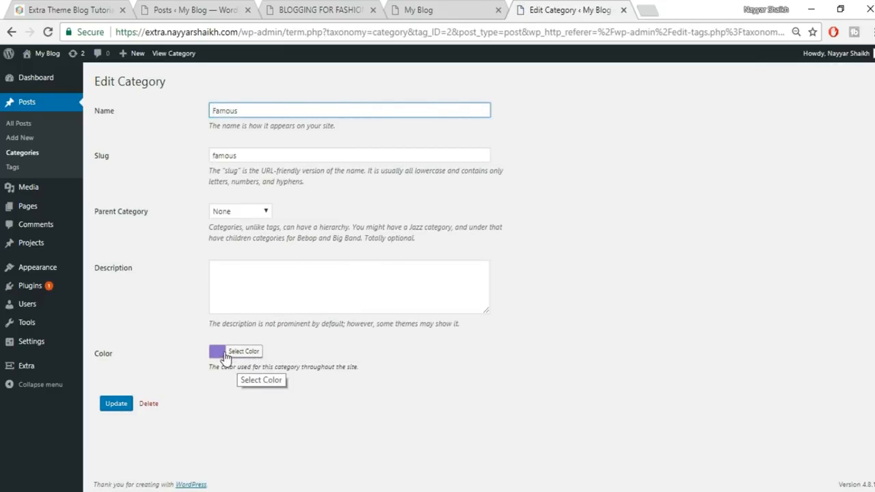
pyautogui.click(113, 406)
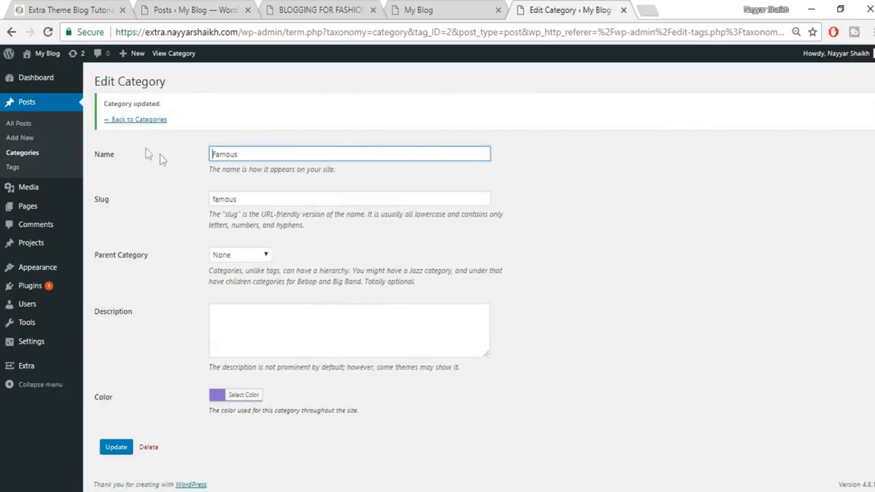
pyautogui.click(141, 125)
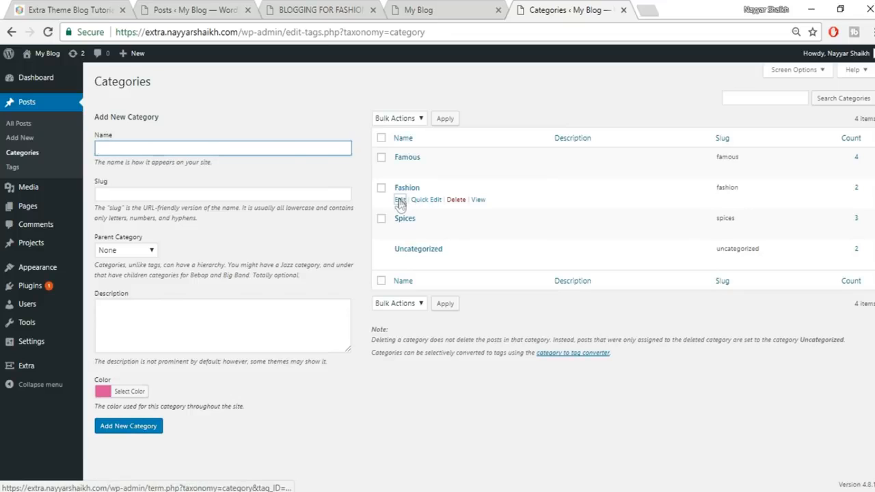
pyautogui.click(399, 199)
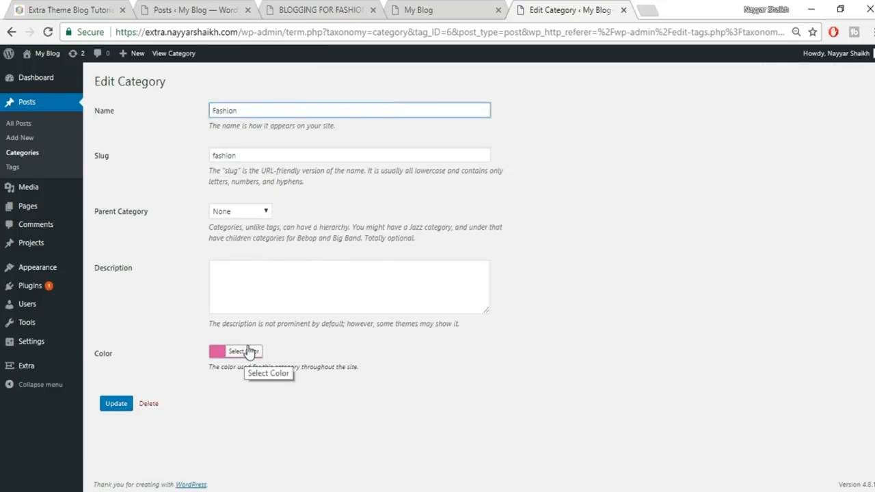
pyautogui.click(112, 404)
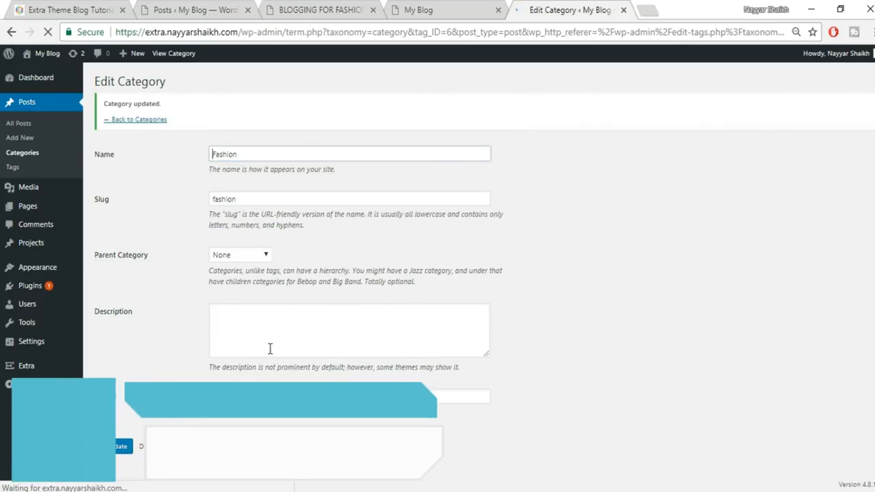
# - Save the Spices category with its orange colour and reload the blog's front page
pyautogui.click(144, 119)
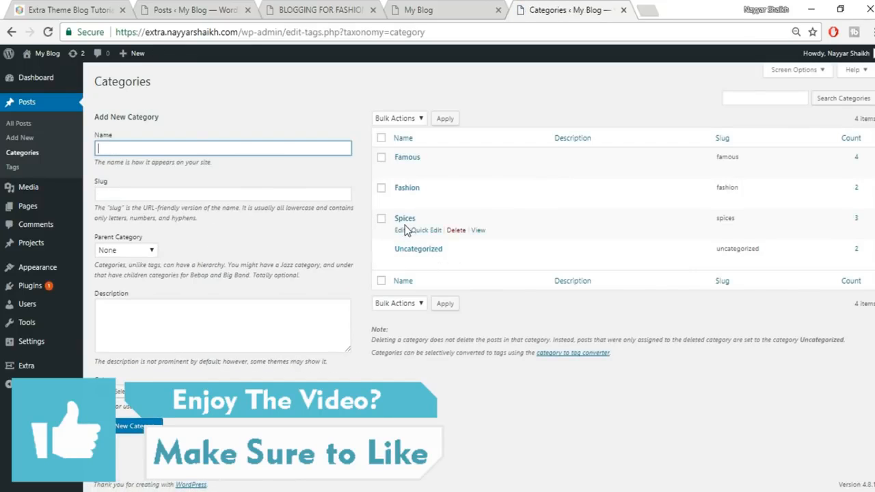
pyautogui.click(401, 229)
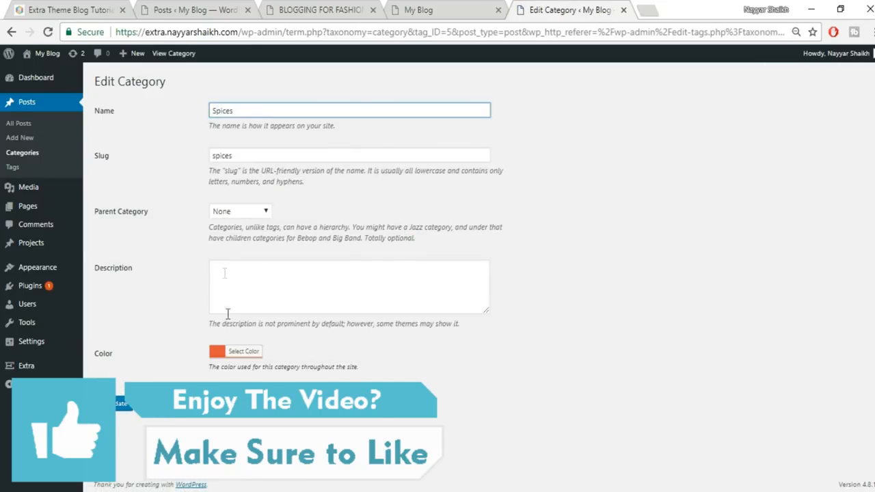
pyautogui.click(119, 406)
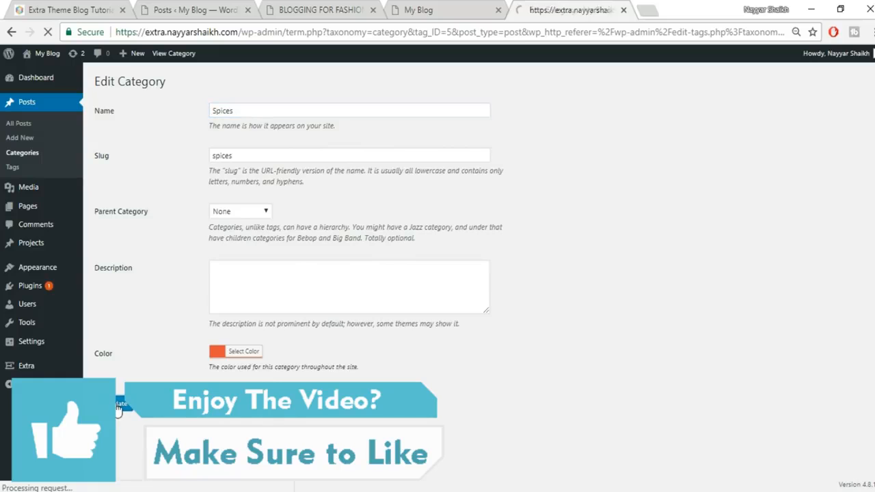
pyautogui.click(415, 11)
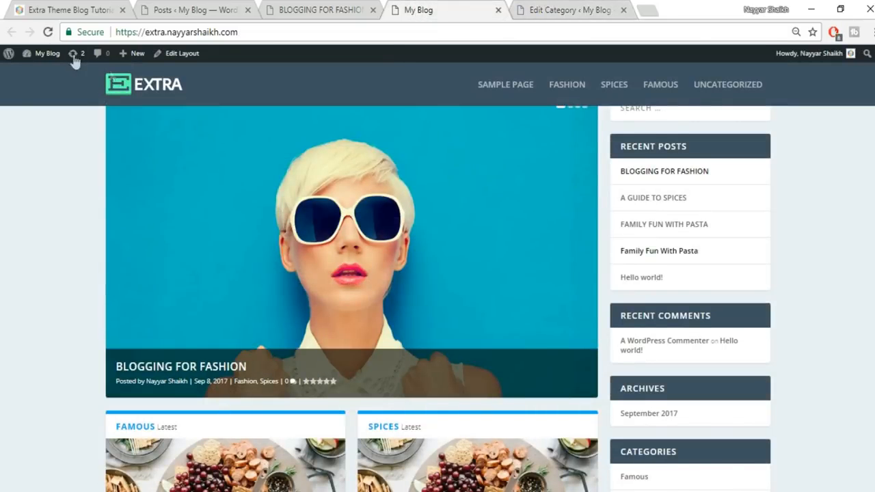
pyautogui.click(48, 32)
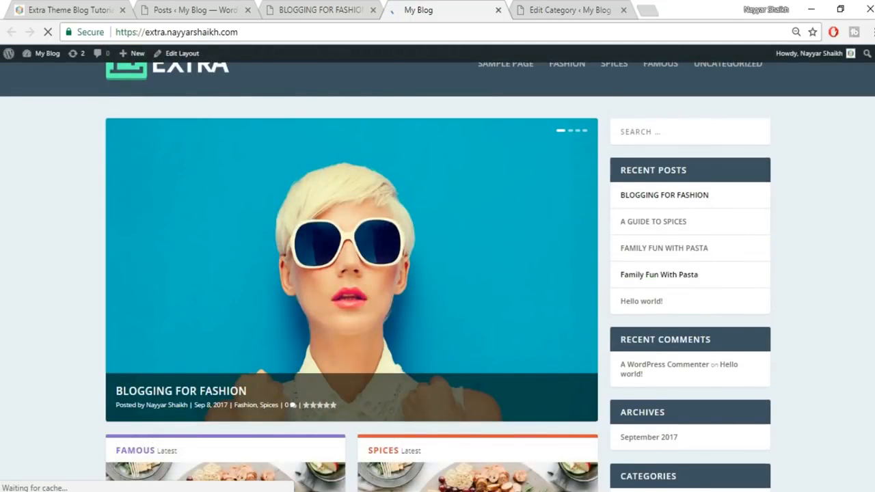
# - Show the Spices posts in the homepage's tabbed section to check the orange colour
pyautogui.scroll(-3, 364, 349)
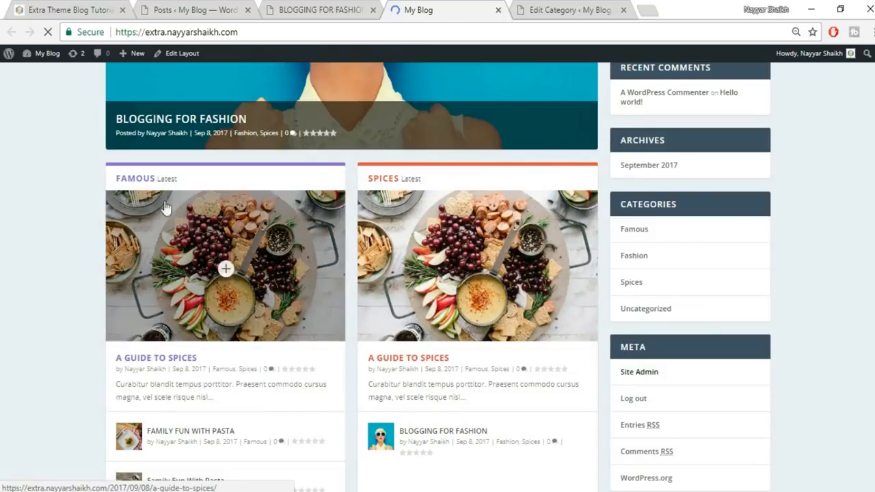
pyautogui.scroll(-4, 473, 197)
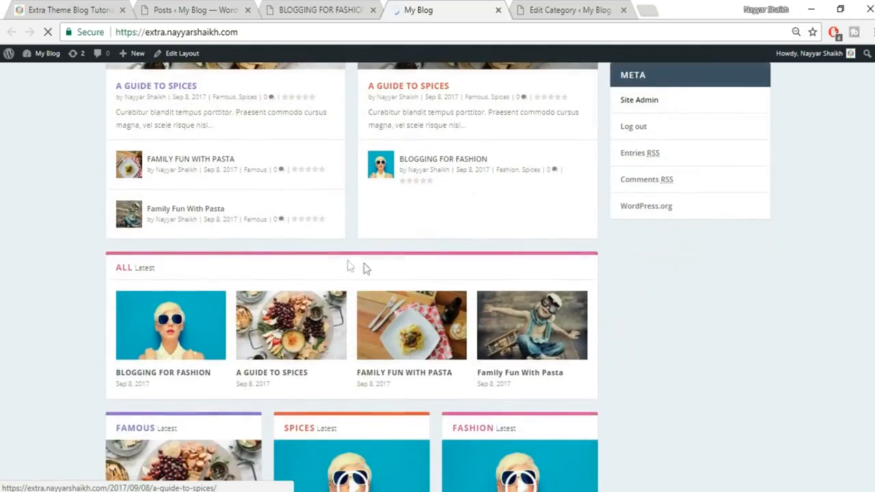
pyautogui.scroll(-7, 615, 285)
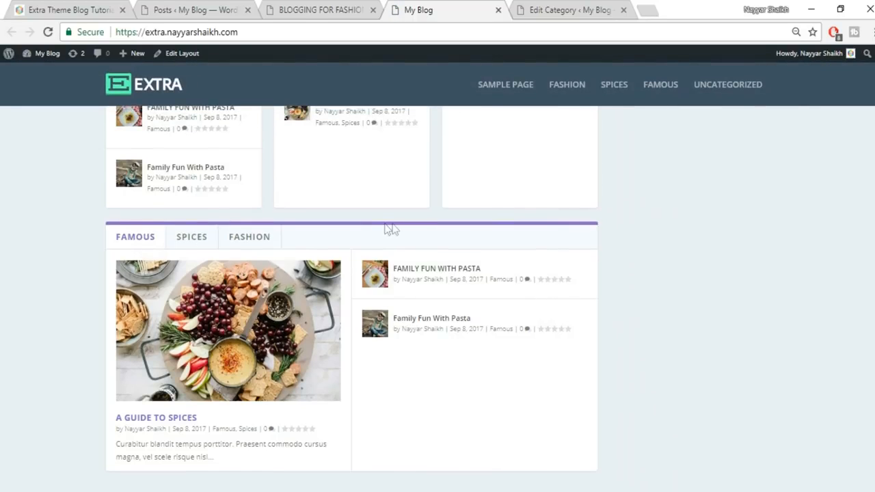
pyautogui.click(190, 239)
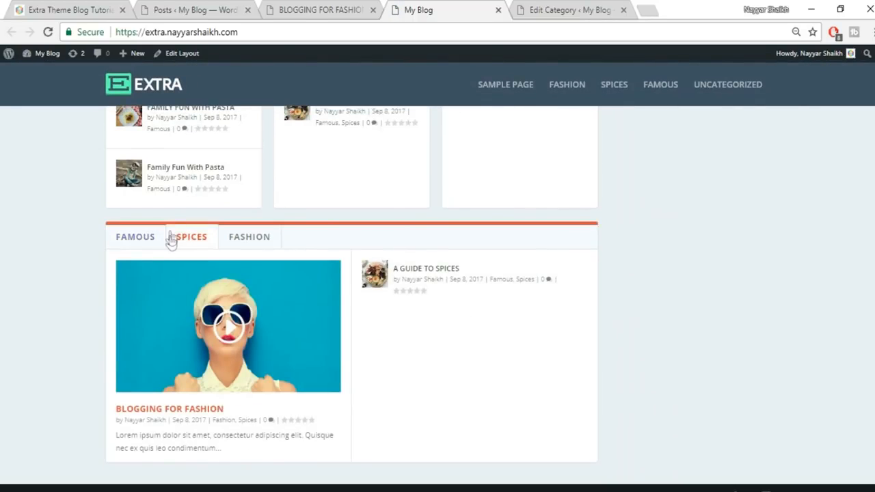
pyautogui.scroll(15, 626, 418)
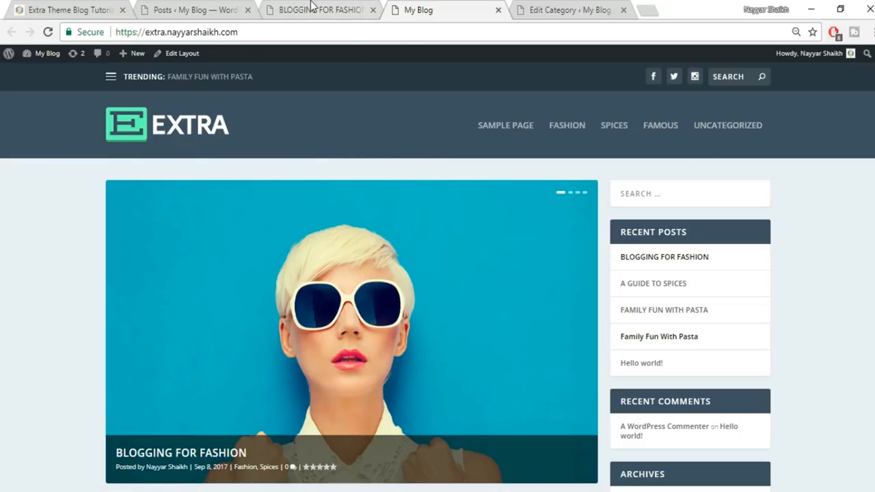
# - Compare with the reference Extra Theme Blog Tutorial site's mega menu, then return to the Spices category editor
pyautogui.click(312, 8)
pyautogui.click(68, 10)
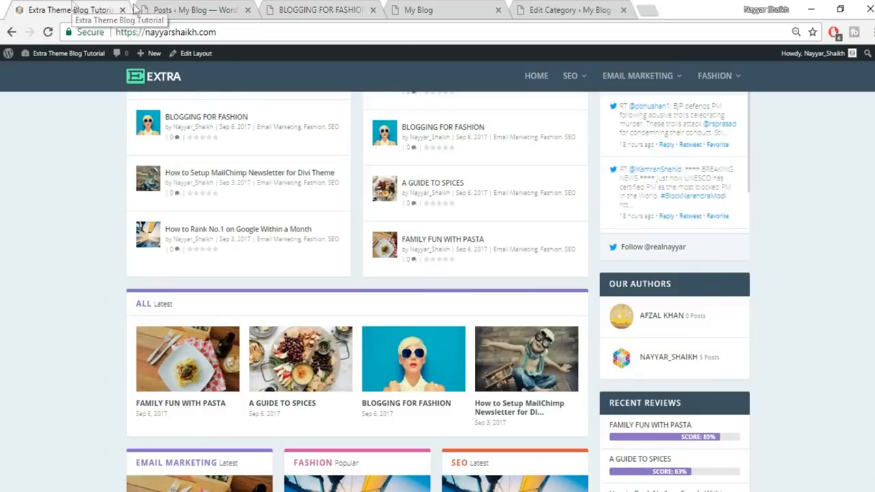
pyautogui.scroll(10, 517, 230)
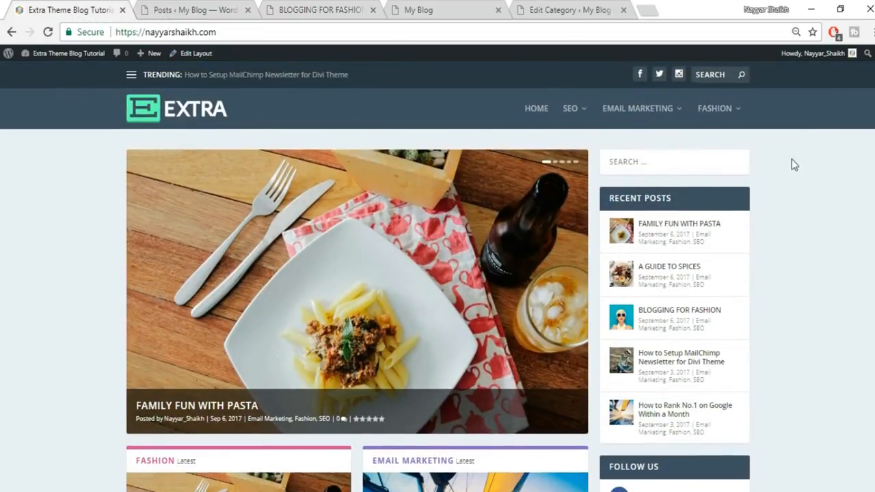
pyautogui.click(459, 9)
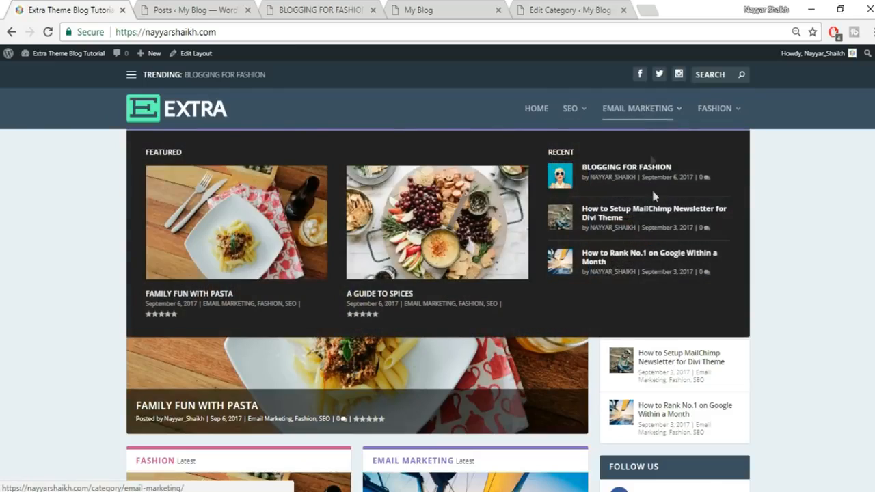
pyautogui.moveTo(724, 121)
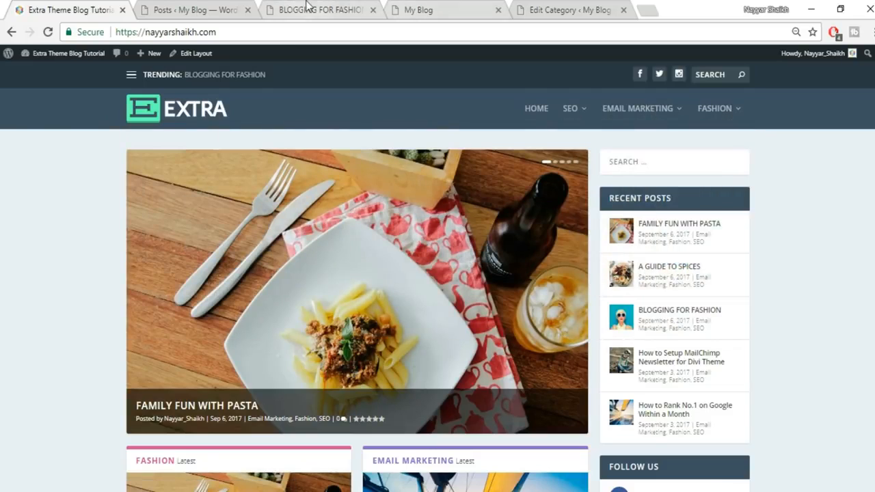
pyautogui.click(559, 6)
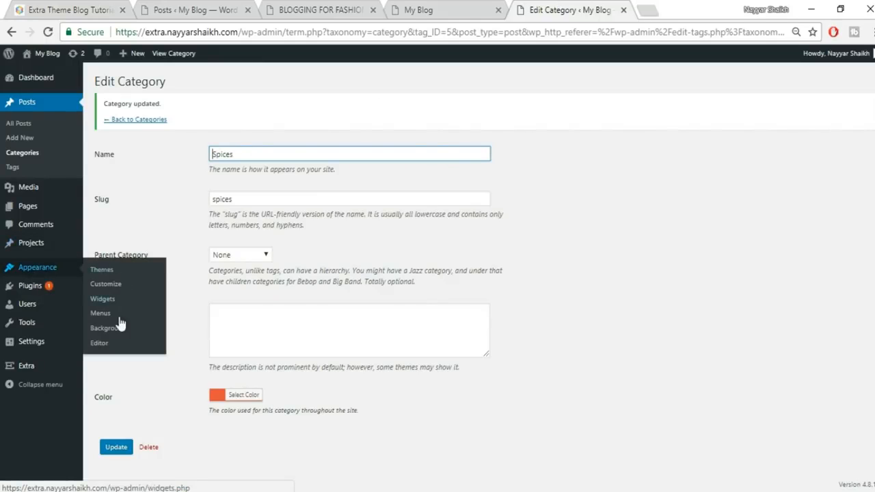
# - Create a navigation menu named 'Main' under Appearance > Menus and collapse the Pages box
pyautogui.click(104, 313)
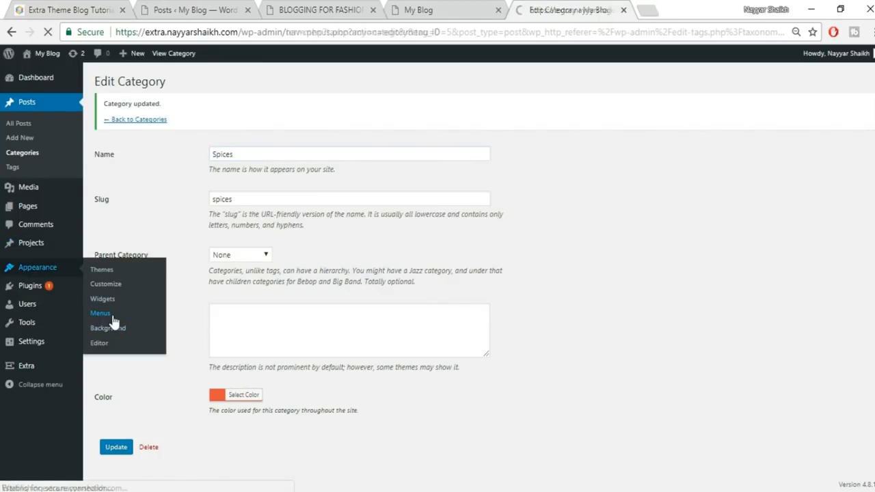
pyautogui.click(347, 172)
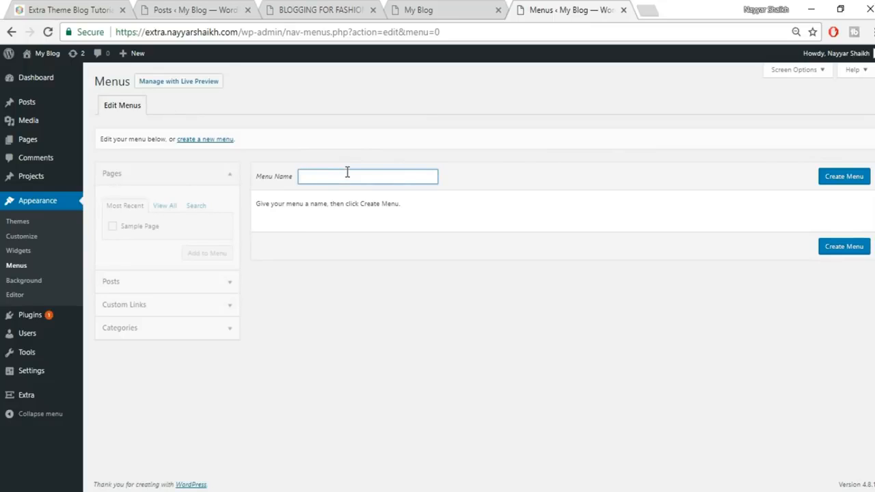
pyautogui.write('Main')
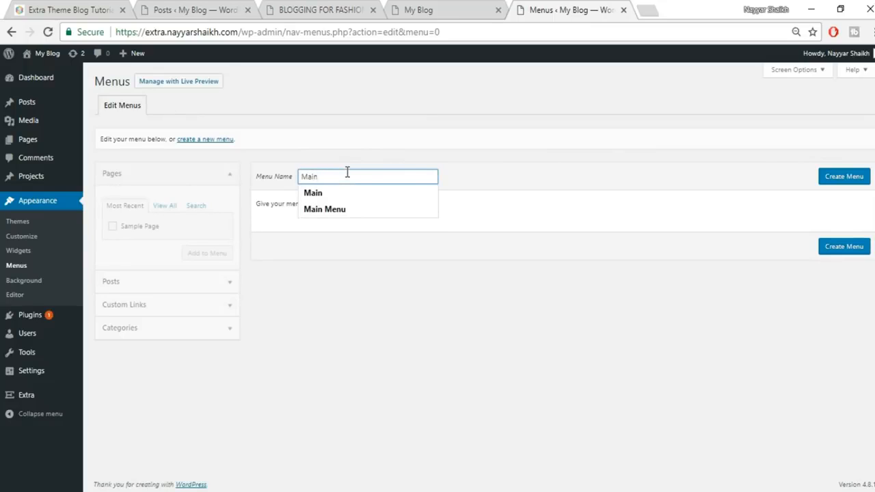
pyautogui.click(844, 177)
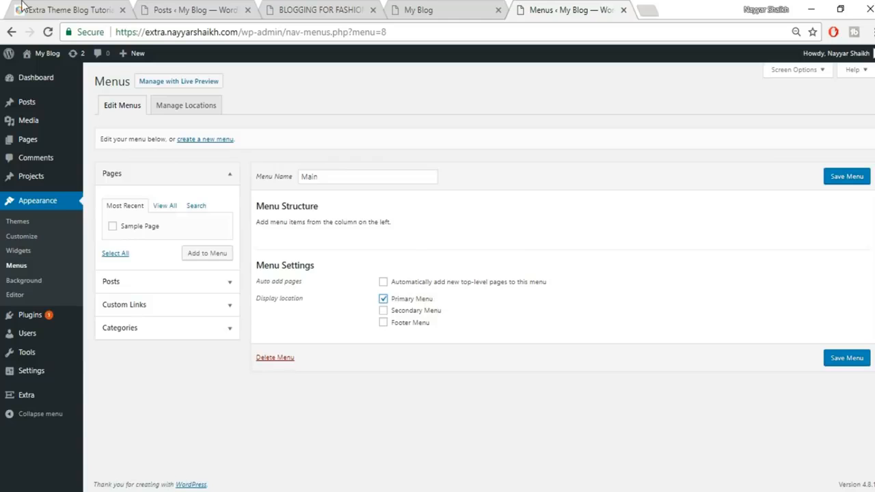
pyautogui.click(434, 10)
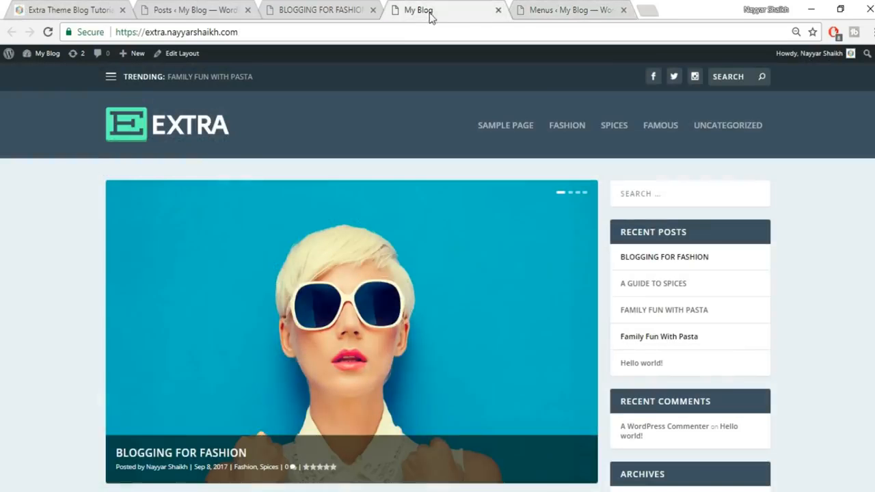
pyautogui.click(572, 8)
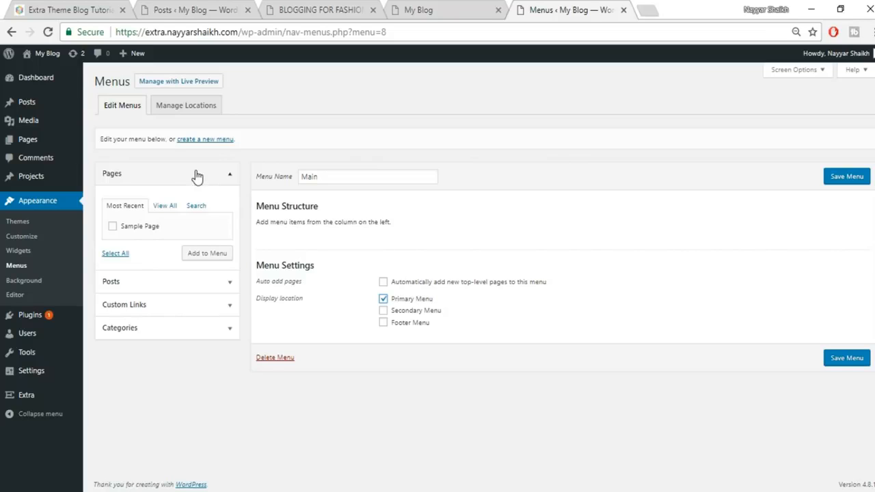
pyautogui.click(220, 179)
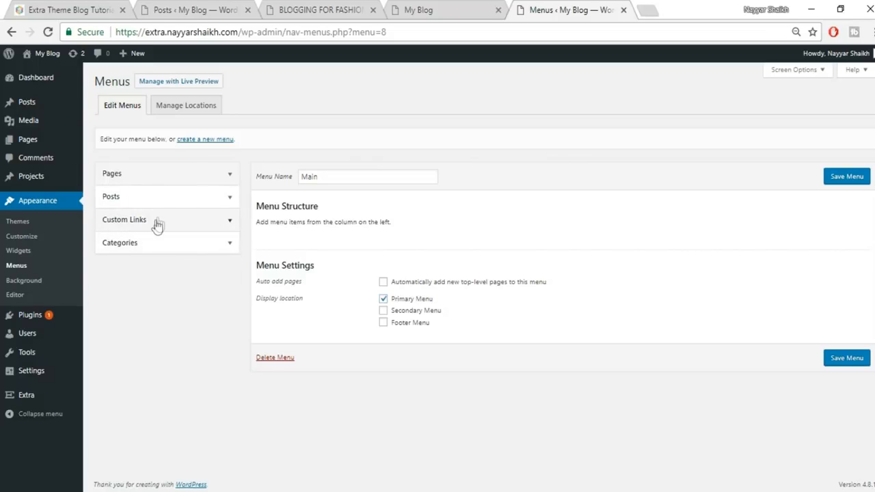
pyautogui.click(157, 222)
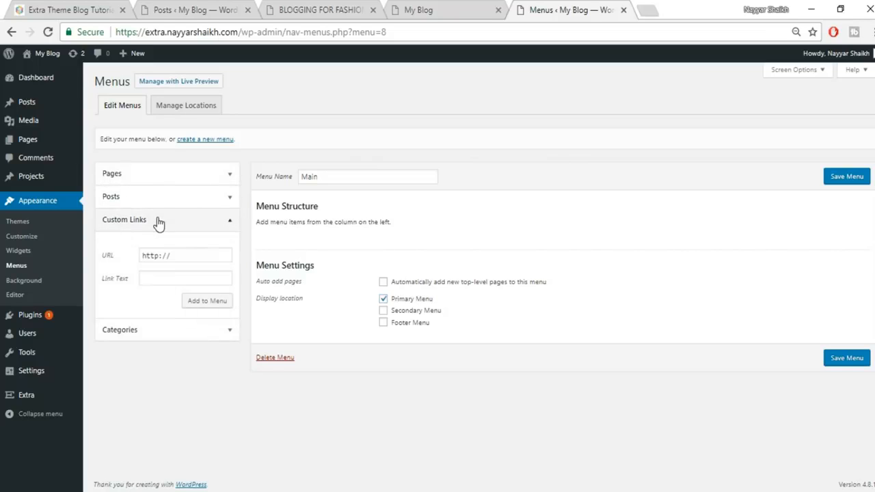
# - Add a custom link to the site's home address with link text 'Home' to the Main menu
pyautogui.click(418, 8)
pyautogui.click(345, 32)
pyautogui.hotkey('ctrl', 'c')
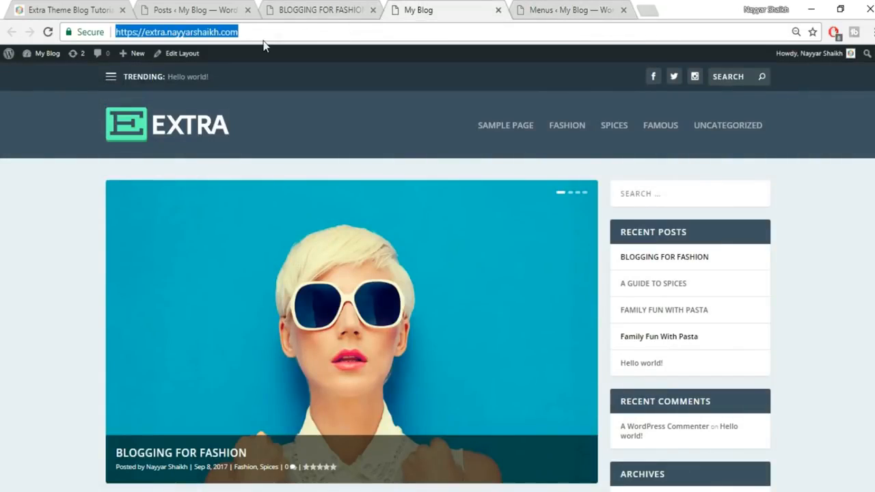
pyautogui.click(559, 9)
pyautogui.moveTo(208, 250); pyautogui.dragTo(108, 246)
pyautogui.hotkey('ctrl', 'v')
pyautogui.click(174, 275)
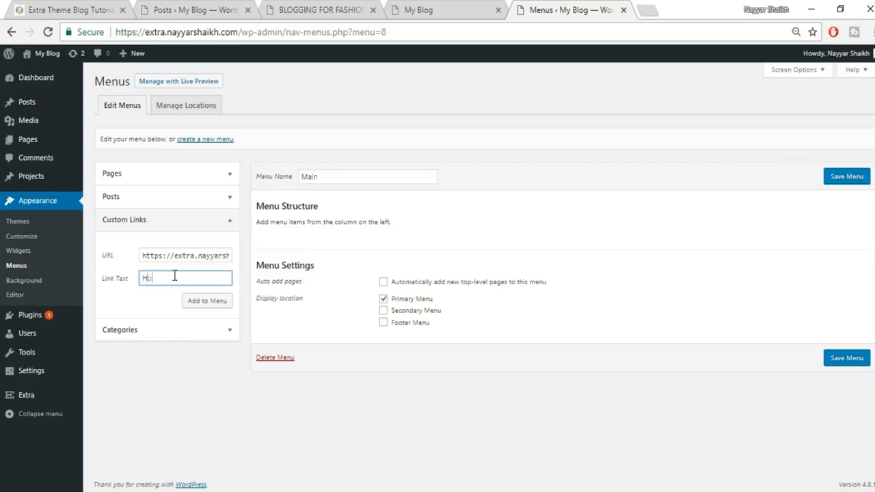
pyautogui.click(210, 302)
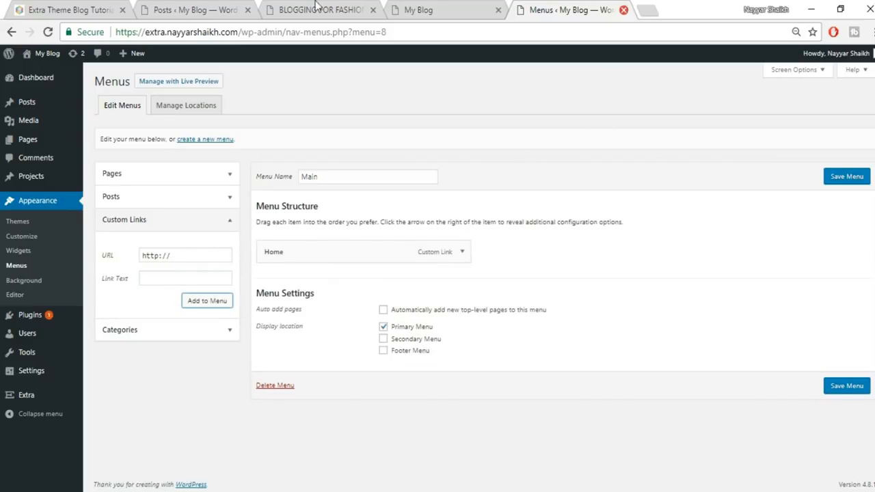
# - Change the Home item's navigation label to 'HOME'
pyautogui.click(407, 9)
pyautogui.click(577, 10)
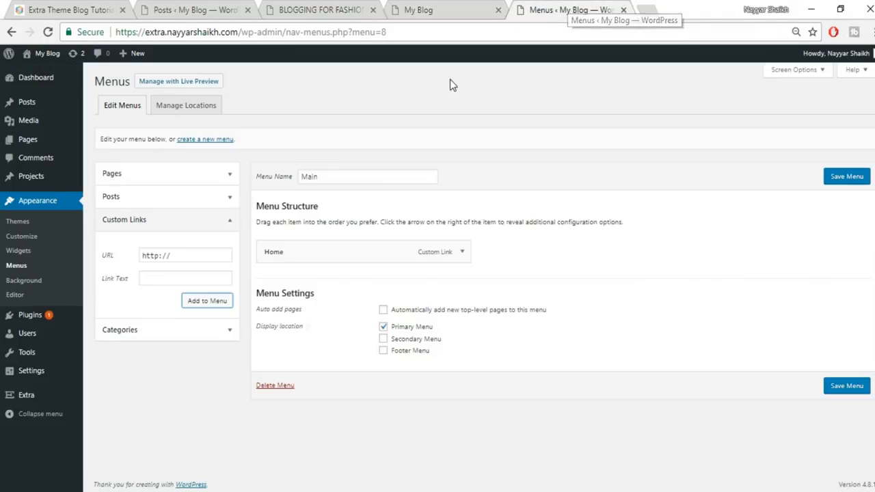
pyautogui.click(462, 255)
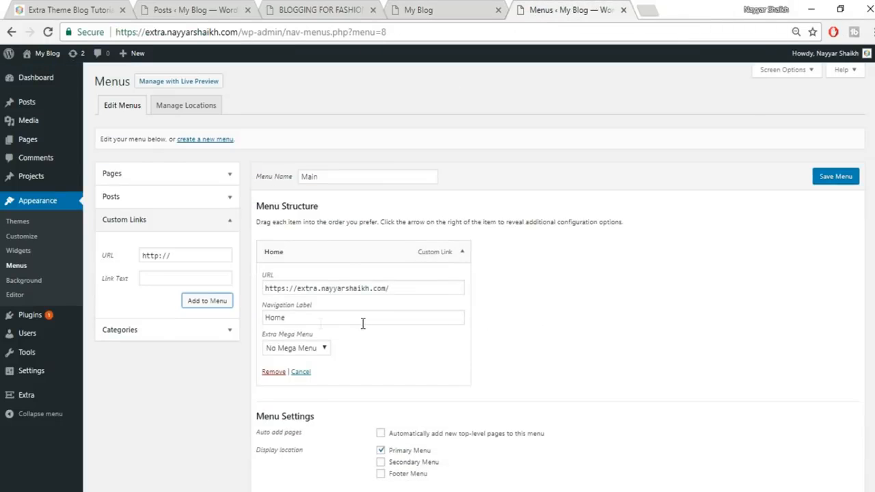
pyautogui.moveTo(362, 323); pyautogui.dragTo(224, 329)
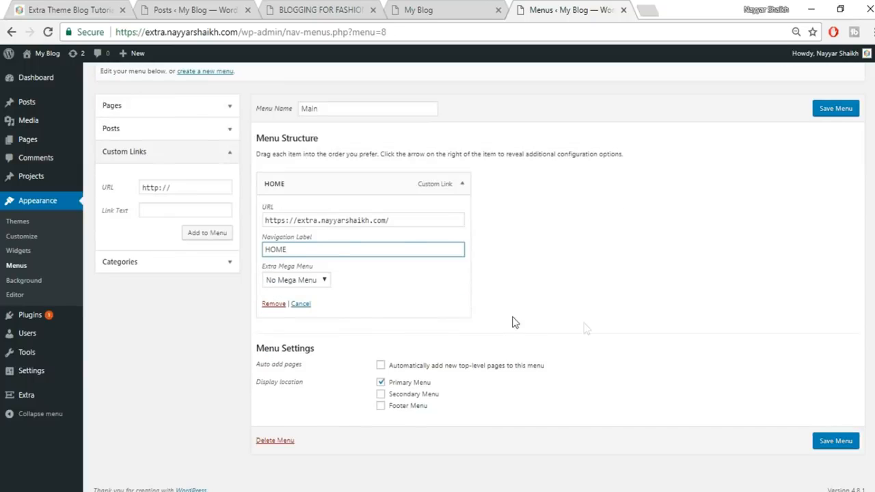
pyautogui.click(462, 183)
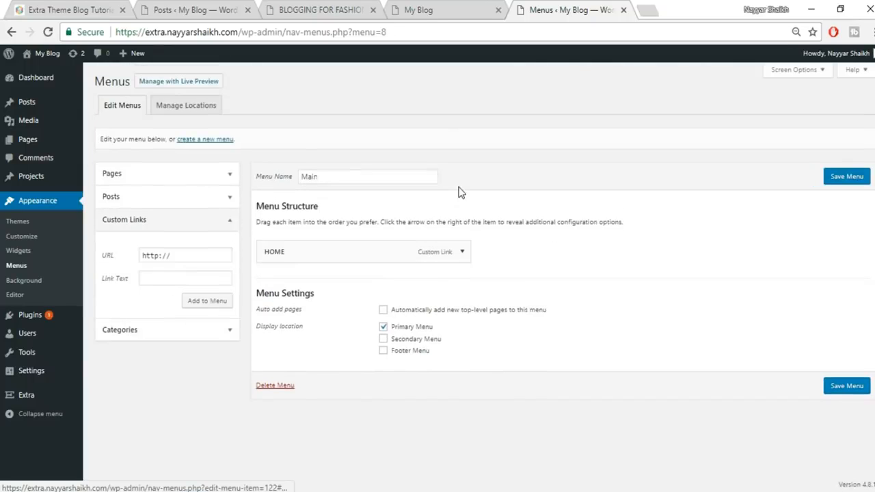
# - Add the Famous, Spices and Fashion categories to the Main menu
pyautogui.click(228, 332)
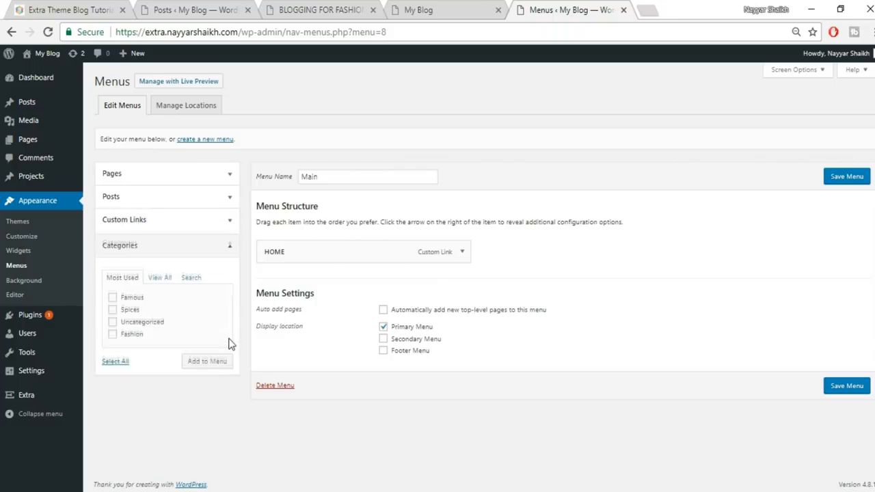
pyautogui.click(132, 298)
pyautogui.click(130, 308)
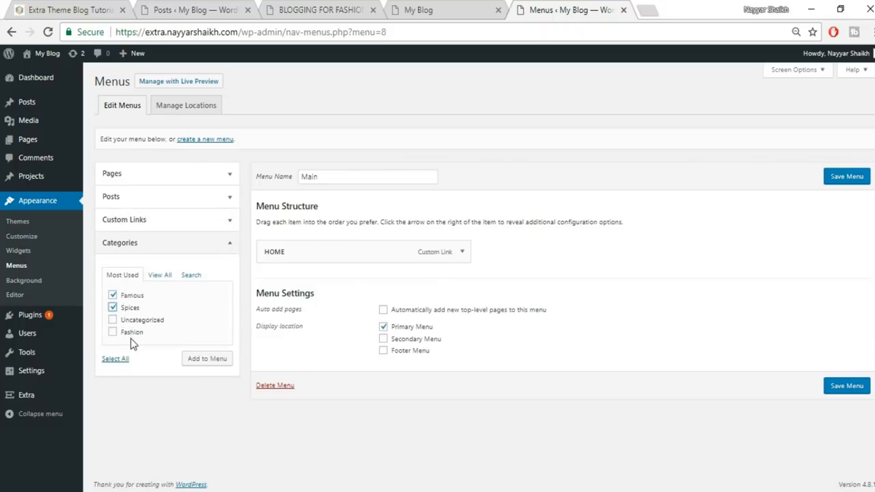
pyautogui.click(134, 334)
pyautogui.click(206, 361)
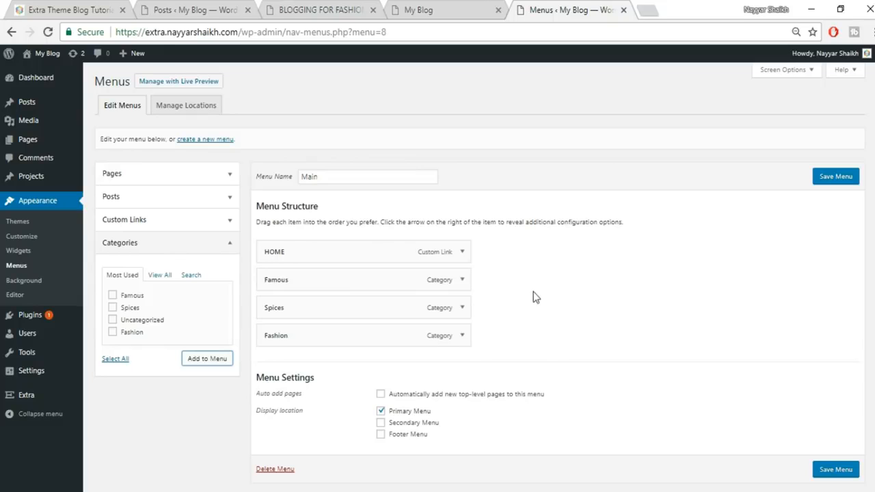
# - Give the Famous menu item the Mega Menu 3 Featured layout
pyautogui.click(461, 284)
pyautogui.scroll(-1, 383, 287)
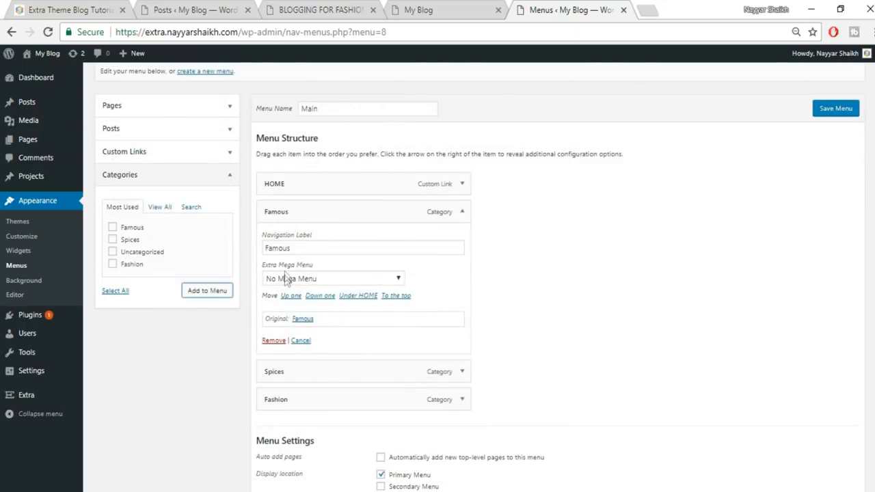
pyautogui.click(325, 280)
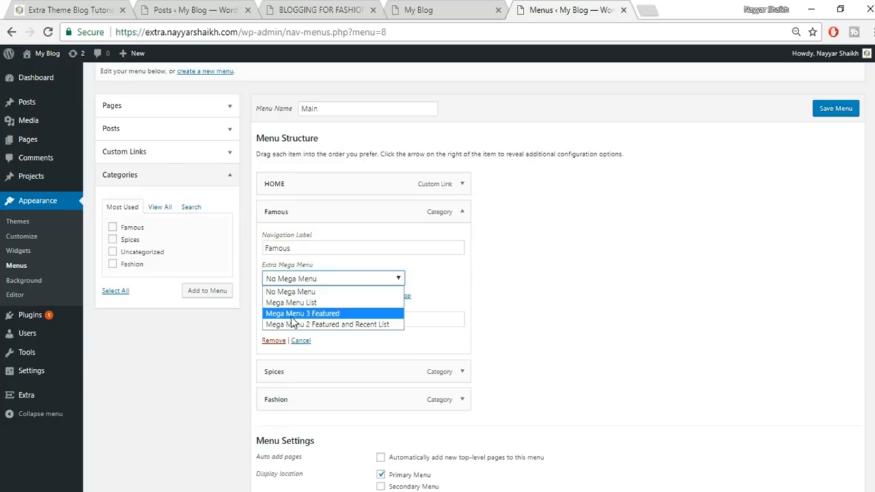
pyautogui.click(323, 315)
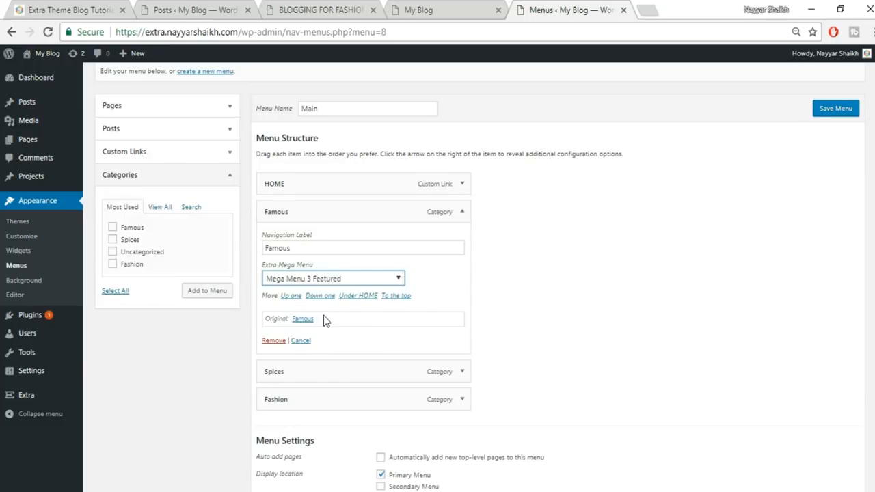
pyautogui.click(77, 8)
pyautogui.moveTo(728, 122)
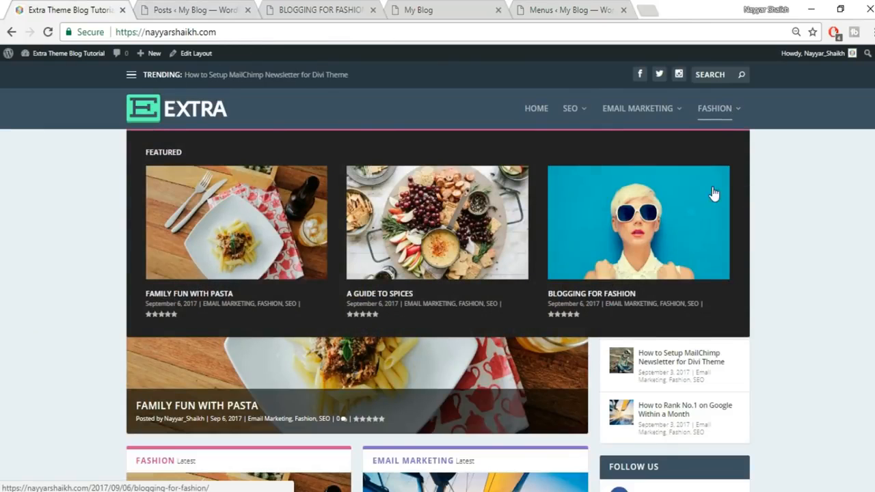
pyautogui.click(573, 10)
pyautogui.click(460, 216)
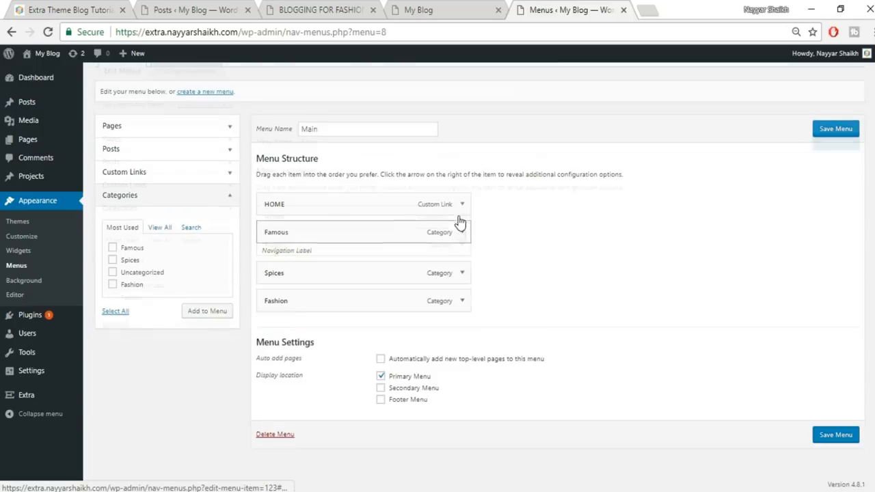
# - Give Spices the Mega Menu 2 Featured and Recent List layout and save the menu
pyautogui.click(469, 278)
pyautogui.scroll(-2, 381, 248)
pyautogui.click(380, 236)
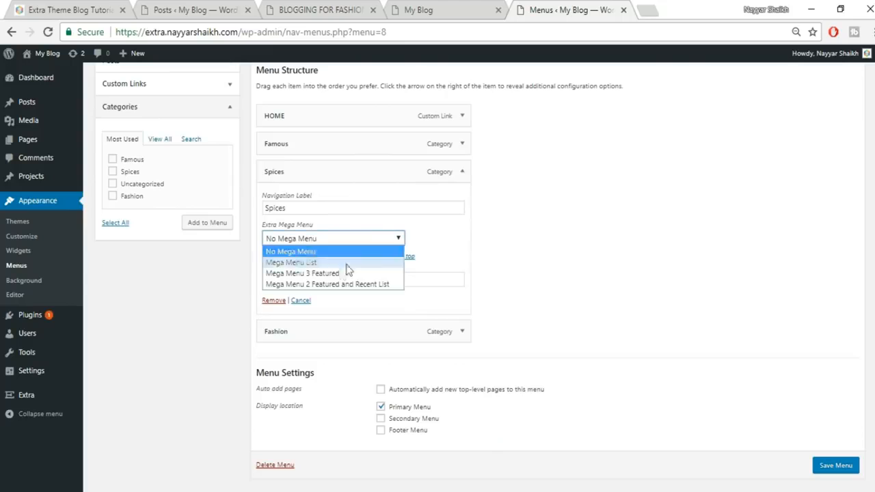
pyautogui.click(326, 284)
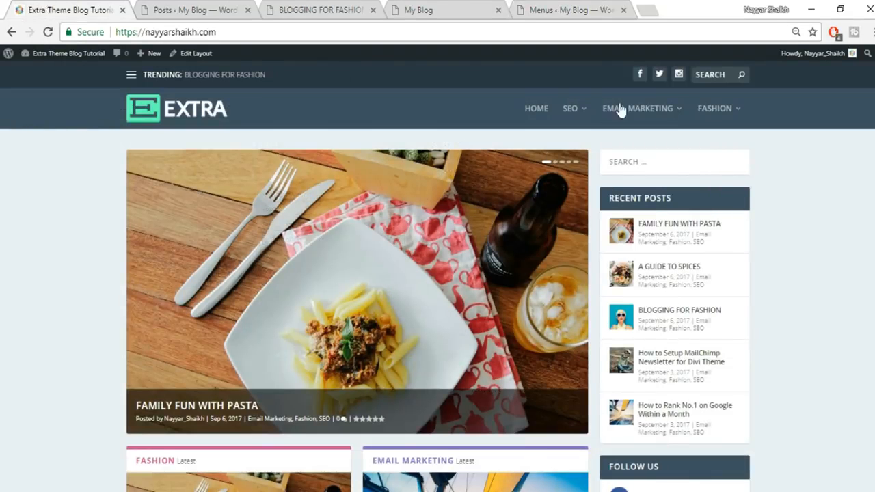
pyautogui.moveTo(624, 108)
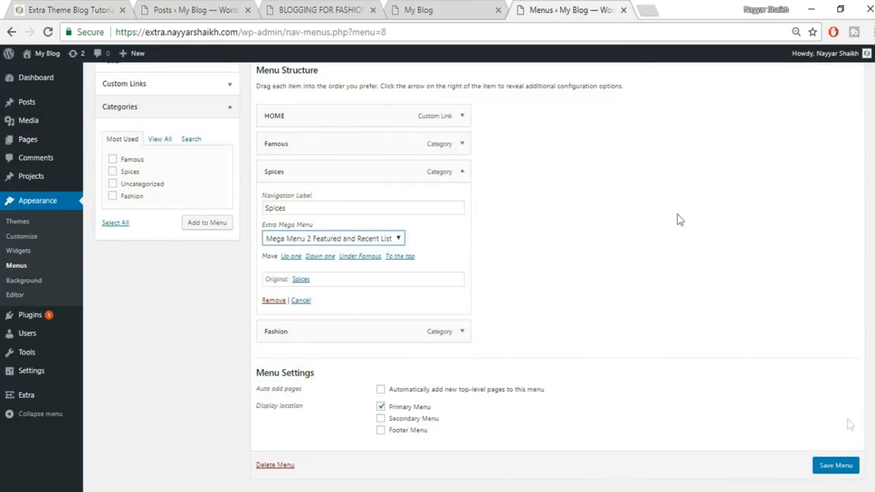
pyautogui.click(835, 469)
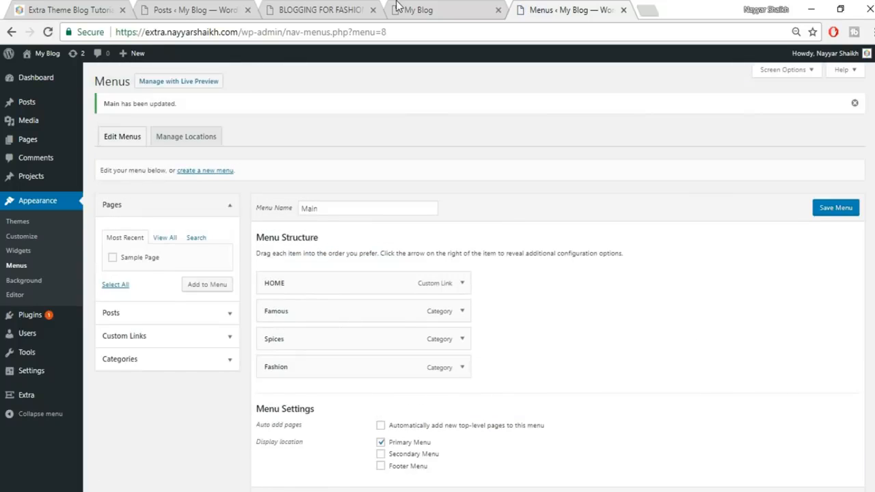
pyautogui.click(402, 8)
# - Reload the front page and check the FAMOUS and SPICES mega menus in the new header
pyautogui.click(448, 33)
pyautogui.press('Return')
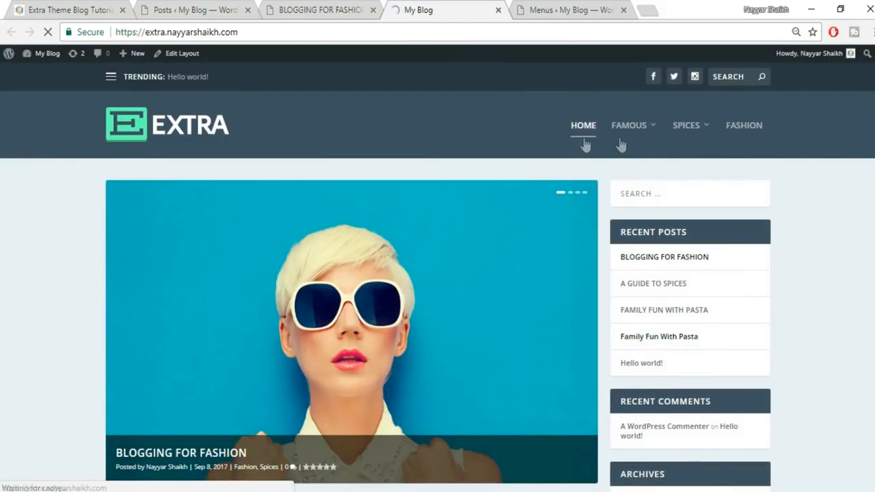
pyautogui.moveTo(652, 130)
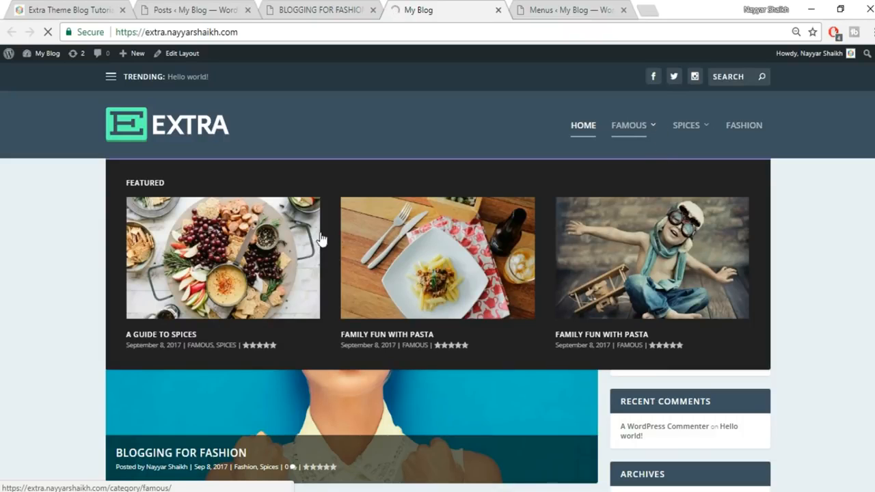
pyautogui.moveTo(682, 130)
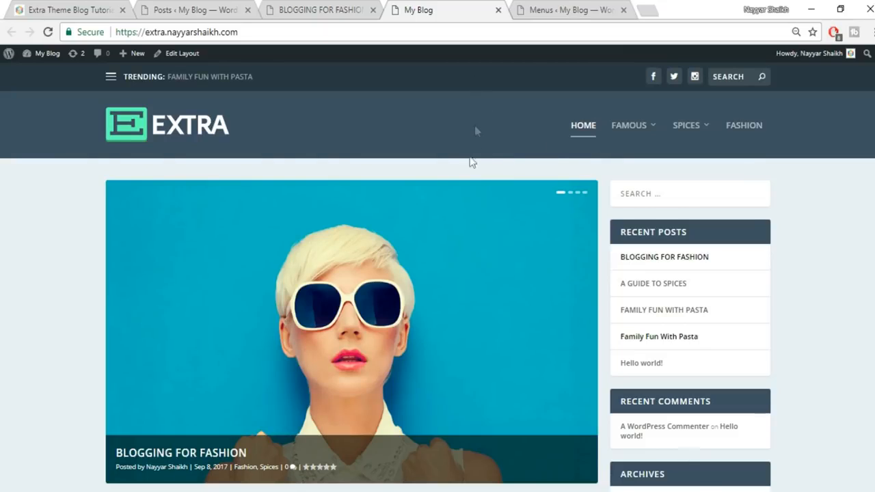
pyautogui.moveTo(47, 60)
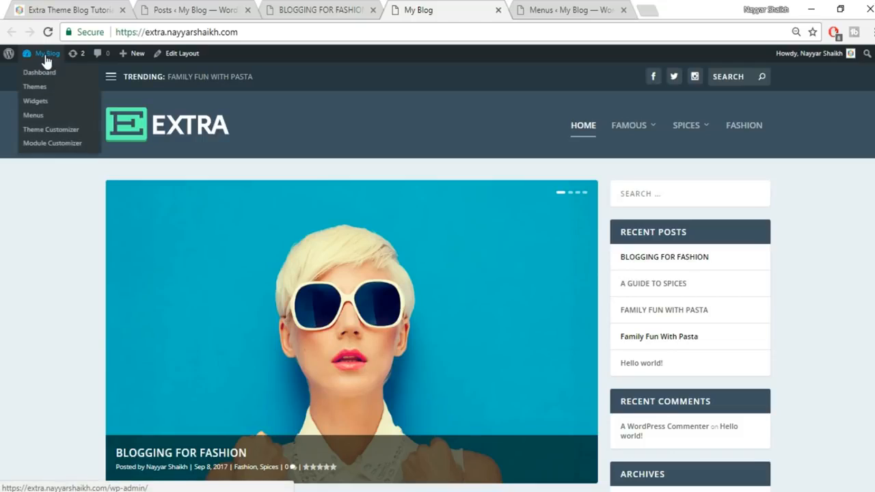
# - In the Customizer's Site Identity, set the site title to 'BloggDude' and tagline to 'Best Place for Bloggers'
pyautogui.click(52, 135)
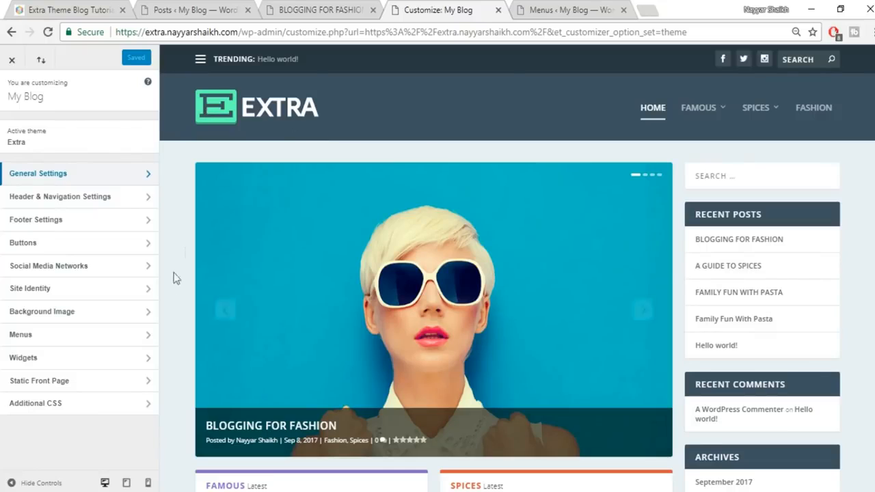
pyautogui.click(82, 289)
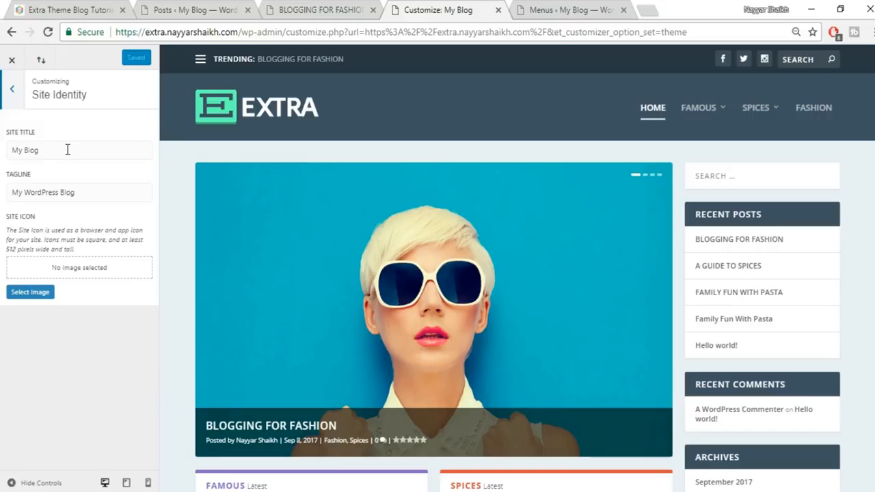
pyautogui.moveTo(68, 150); pyautogui.dragTo(2, 149)
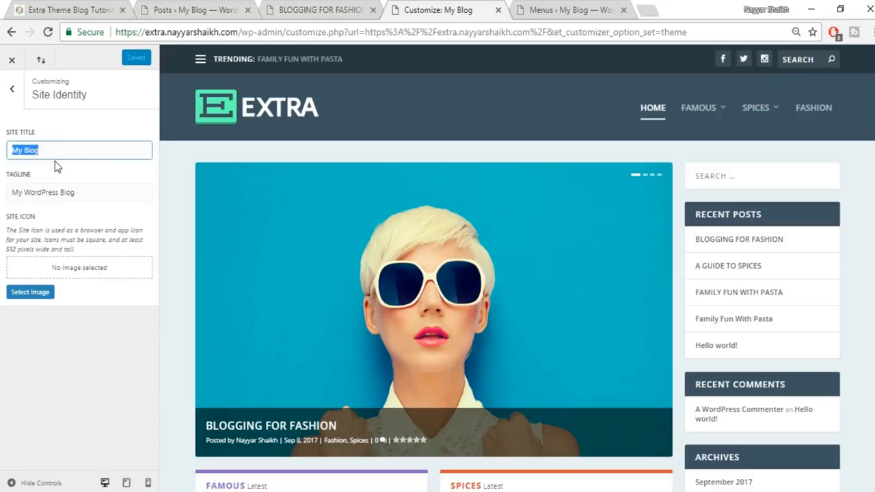
pyautogui.write('bLO')
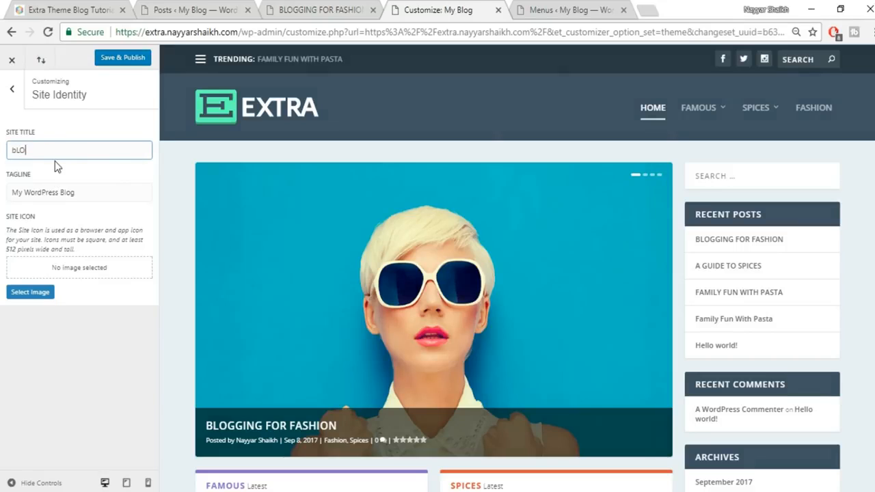
pyautogui.write('GGdUDE')
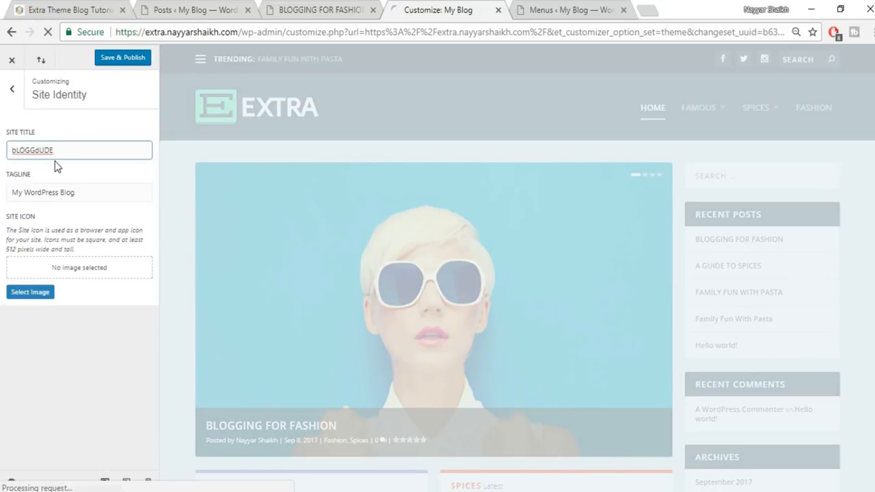
pyautogui.doubleClick(50, 159)
pyautogui.write('Blo')
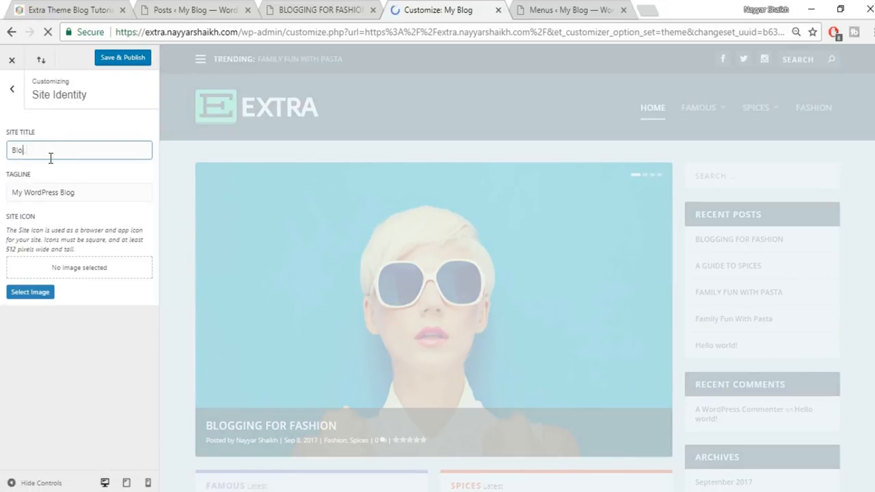
pyautogui.write('ggDude')
pyautogui.press('Tab')
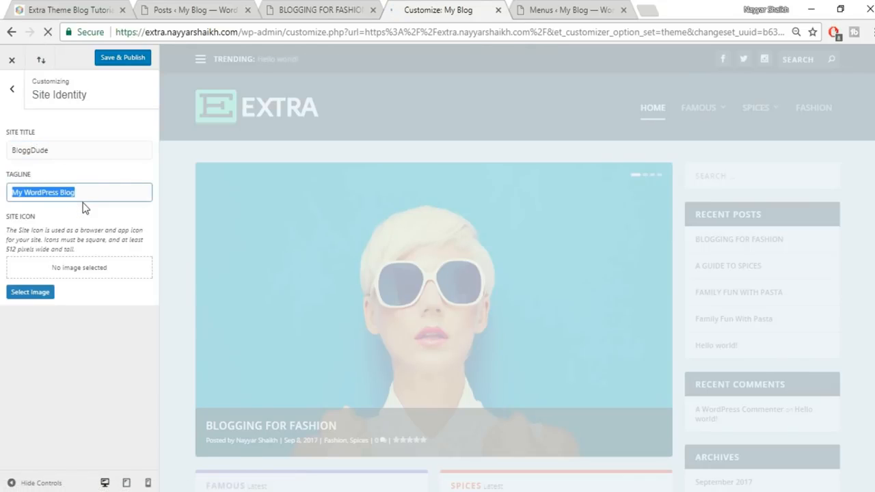
pyautogui.write('Best')
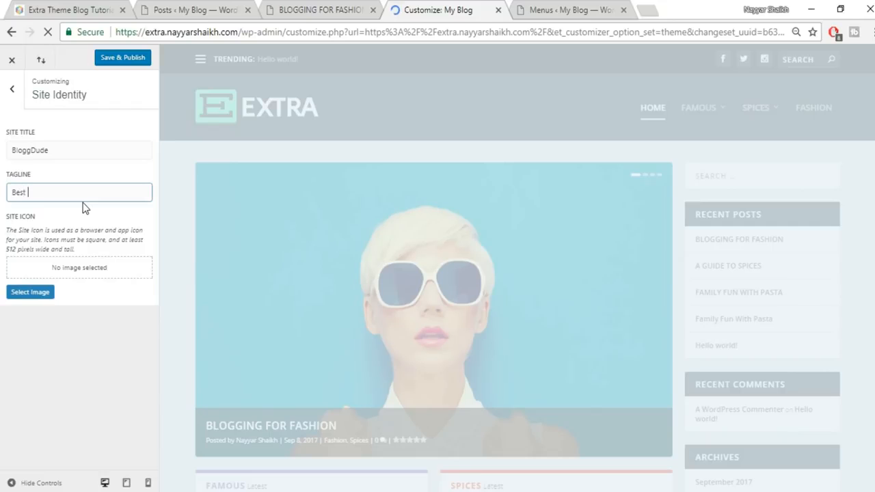
pyautogui.write(' Place fo')
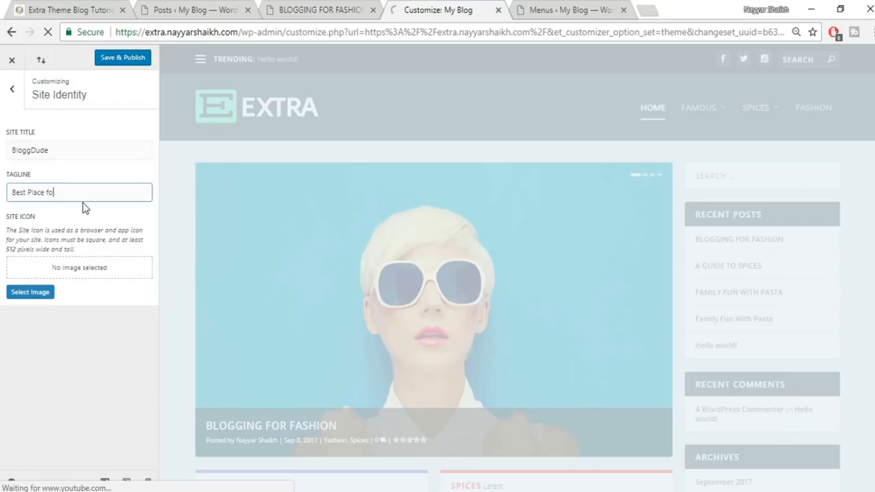
pyautogui.write('r Bloggers')
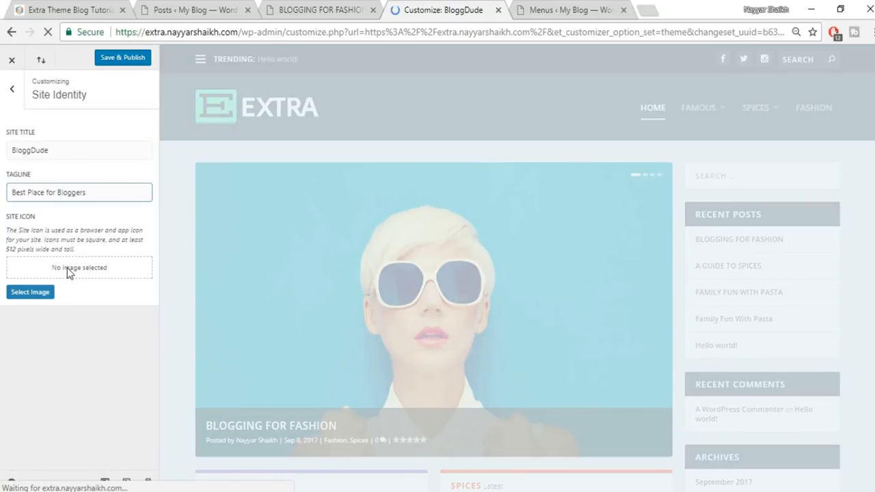
# - Check the finished example site, then bring up the site icon's Select Image picker
pyautogui.click(44, 12)
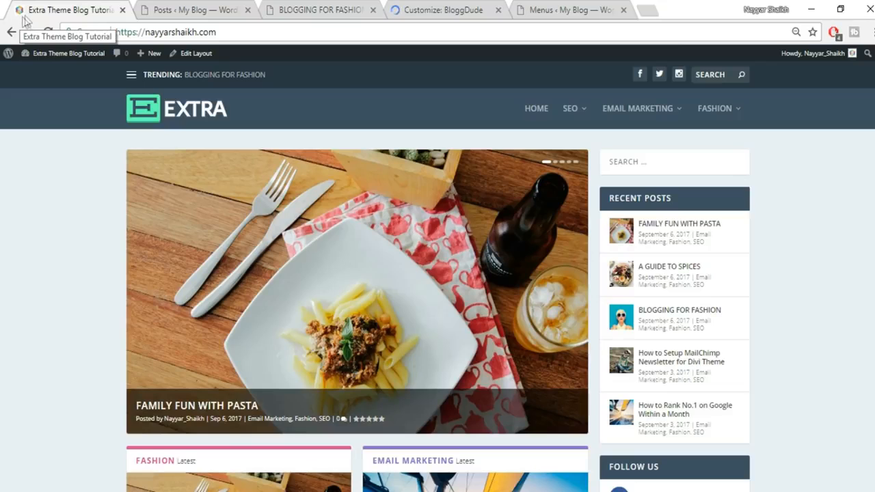
pyautogui.click(397, 9)
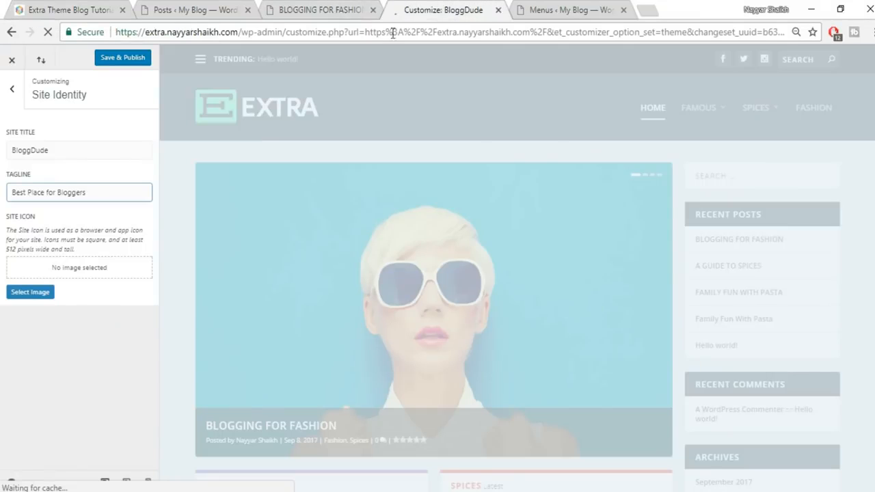
pyautogui.click(38, 292)
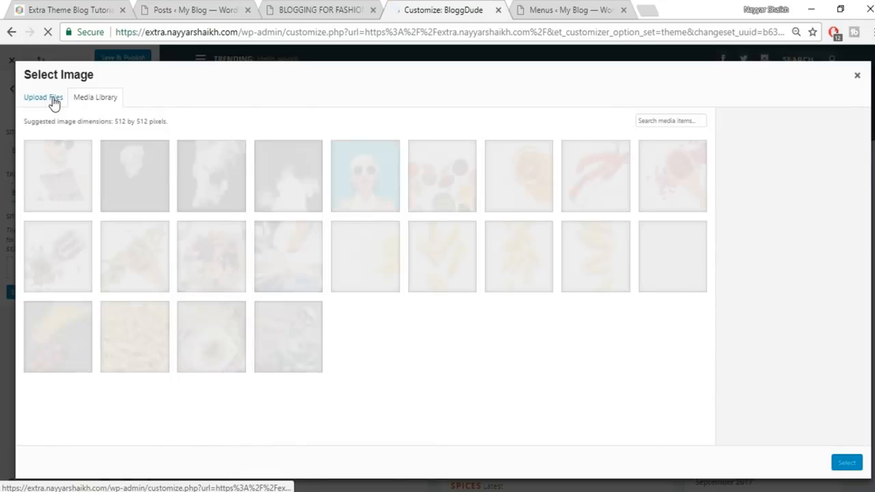
# - Upload the Logo image from Desktop\Extra, then select and crop it as the site icon
pyautogui.click(52, 102)
pyautogui.click(457, 271)
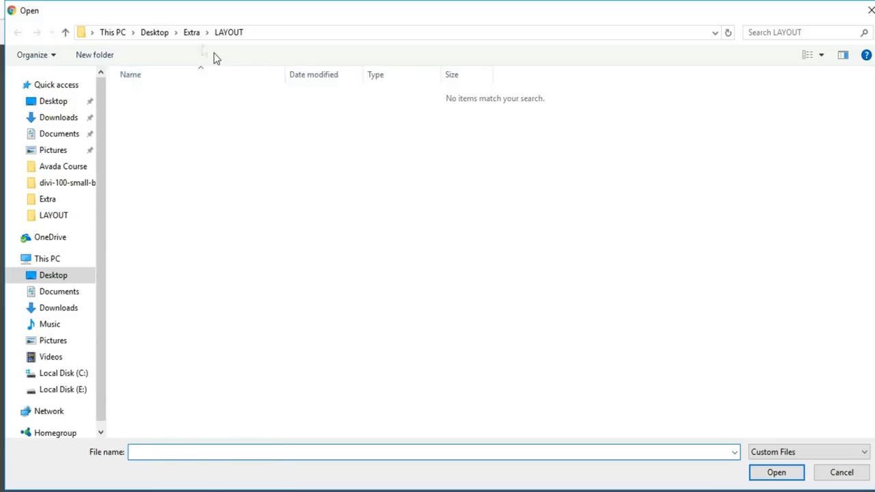
pyautogui.click(191, 33)
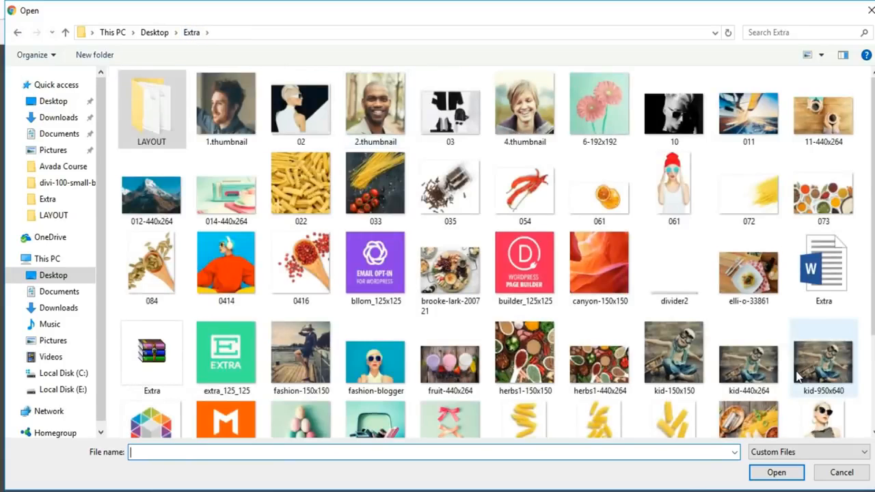
pyautogui.scroll(-3, 492, 387)
pyautogui.click(152, 294)
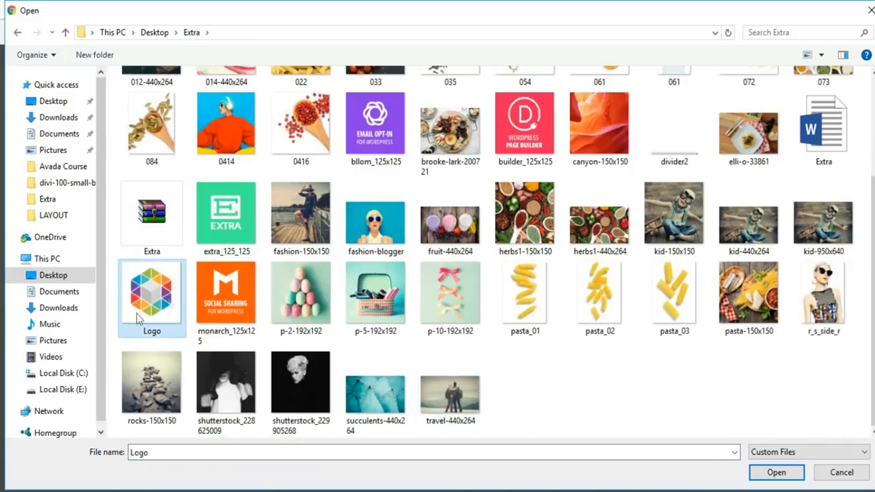
pyautogui.click(777, 473)
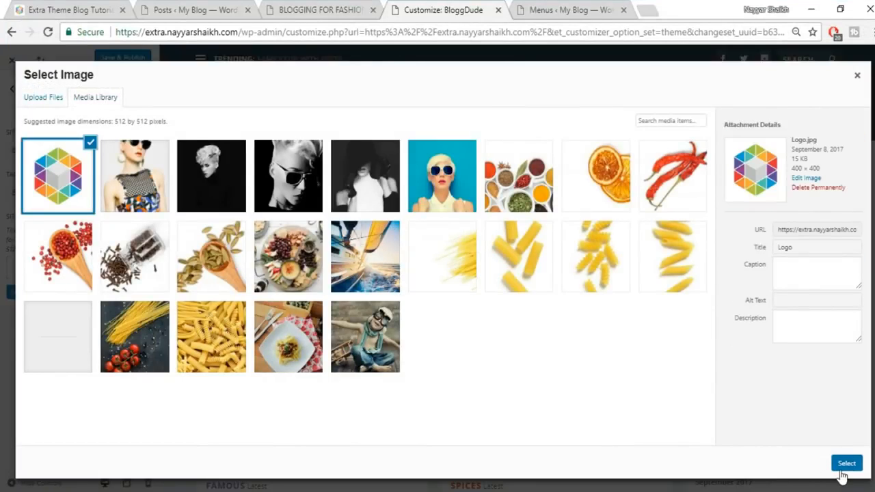
pyautogui.click(844, 466)
pyautogui.click(789, 465)
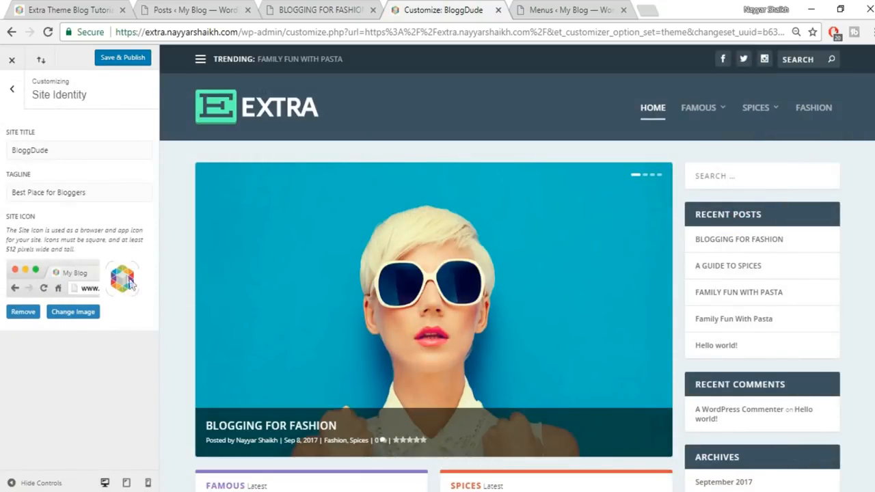
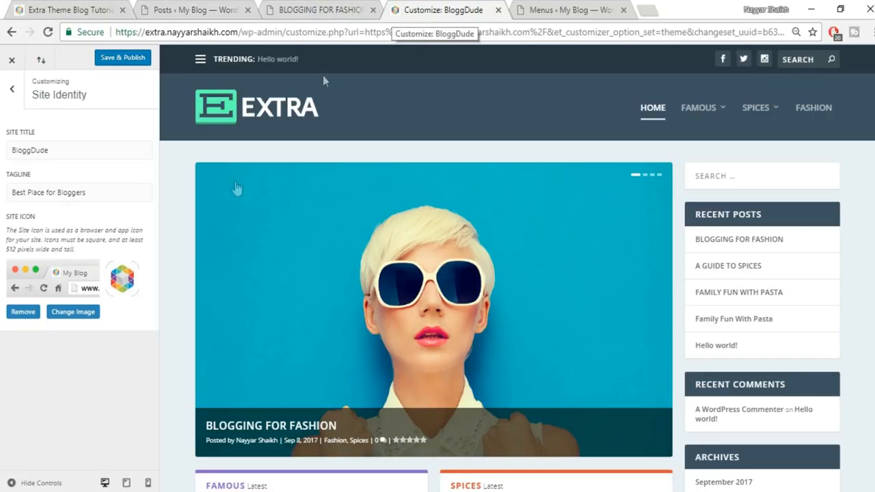
# - Publish the Site Identity settings, keeping the current hexagon site icon unchanged
pyautogui.click(64, 314)
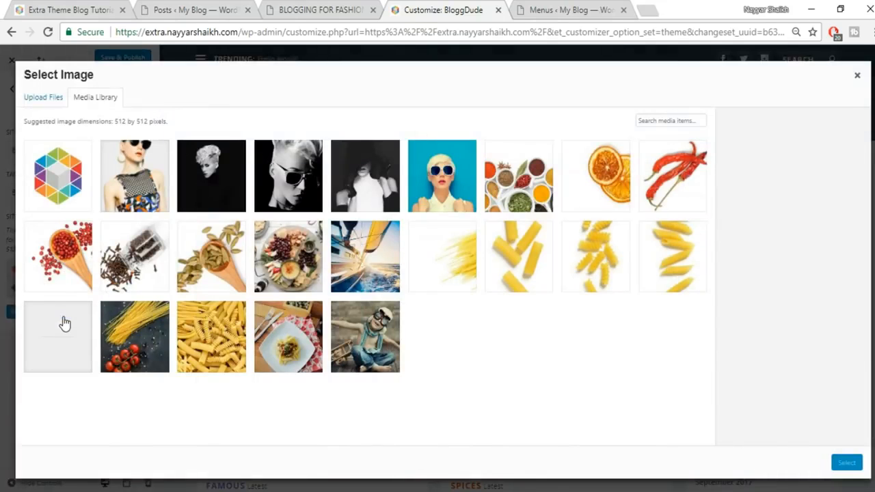
pyautogui.click(856, 77)
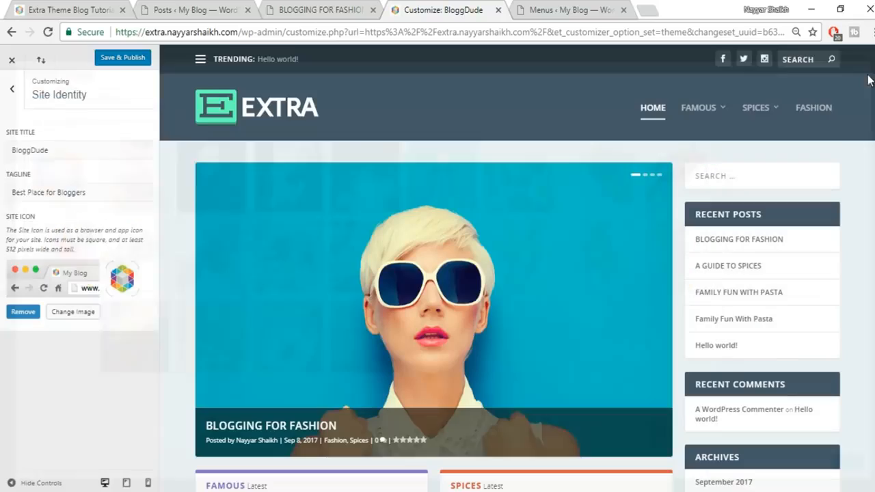
pyautogui.click(120, 60)
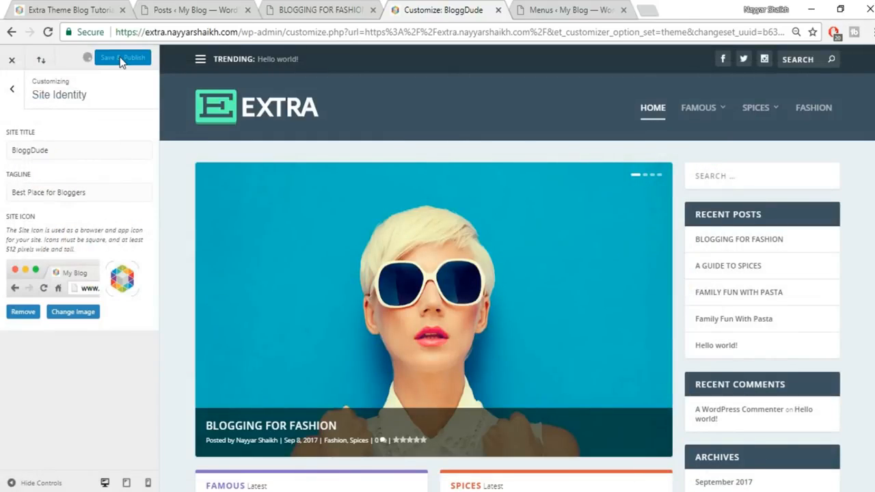
pyautogui.click(9, 97)
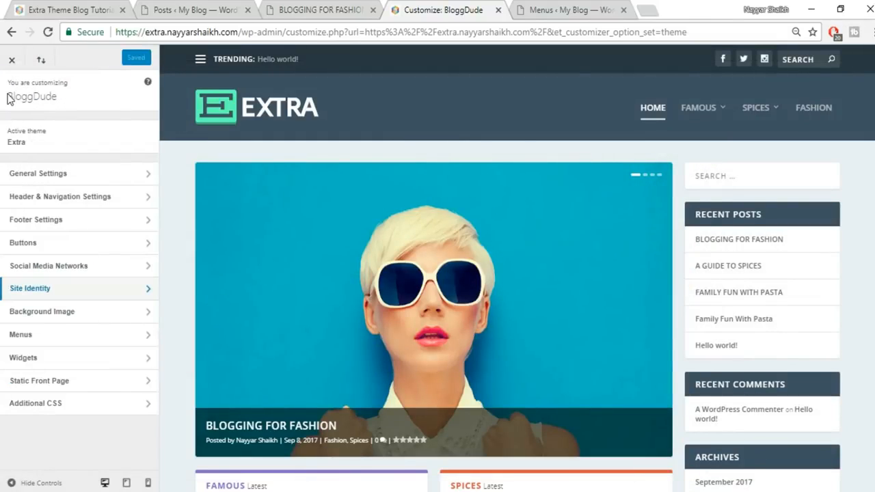
# - Preview the Centered header format, then revert to the Left/Right logo-and-menu layout
pyautogui.click(94, 204)
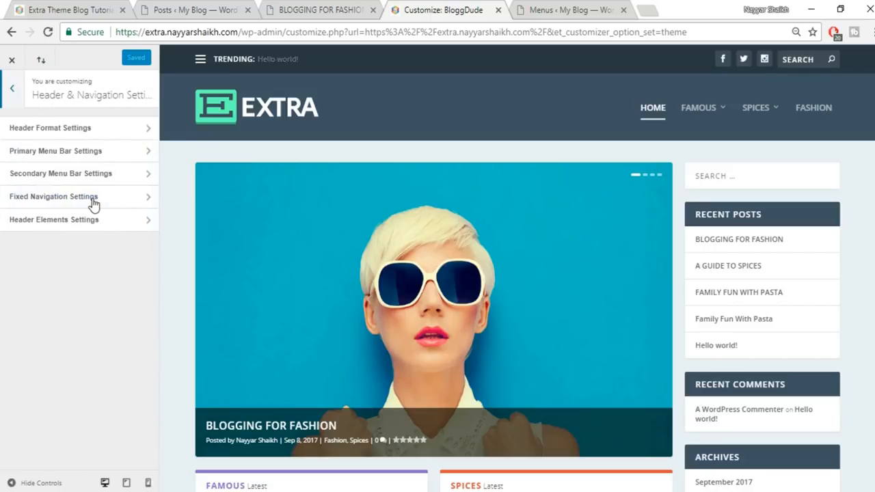
pyautogui.click(110, 129)
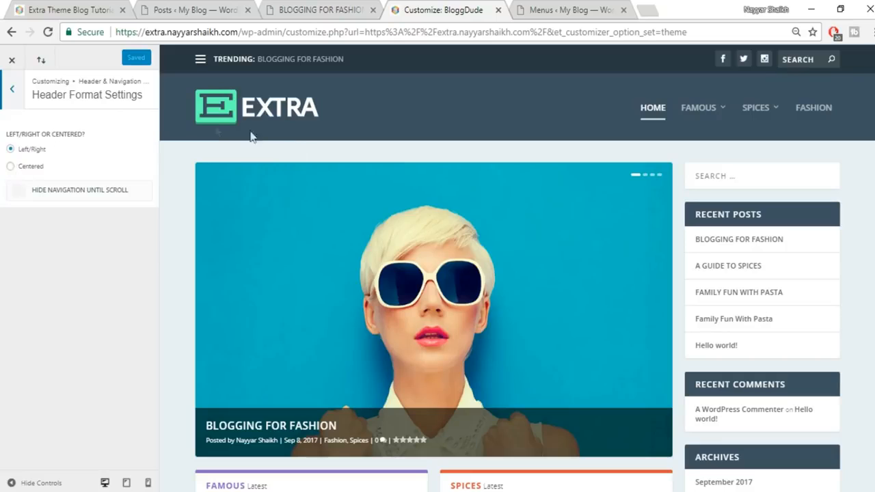
pyautogui.click(32, 169)
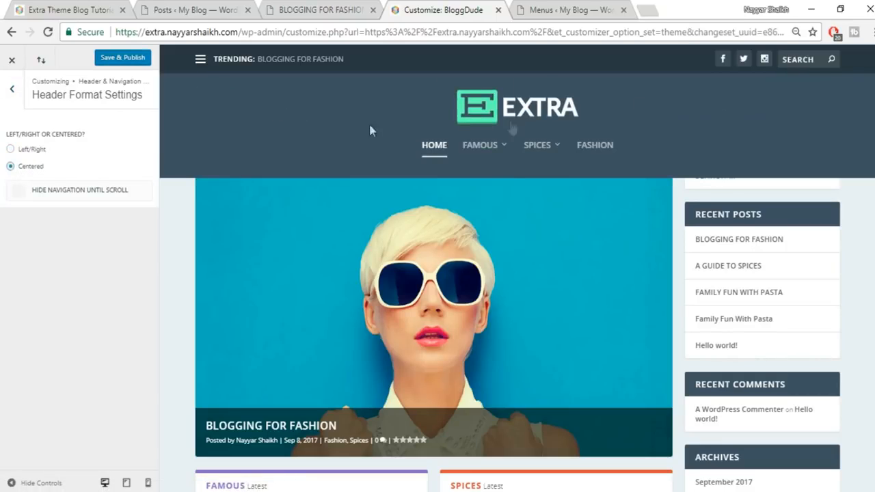
pyautogui.click(31, 149)
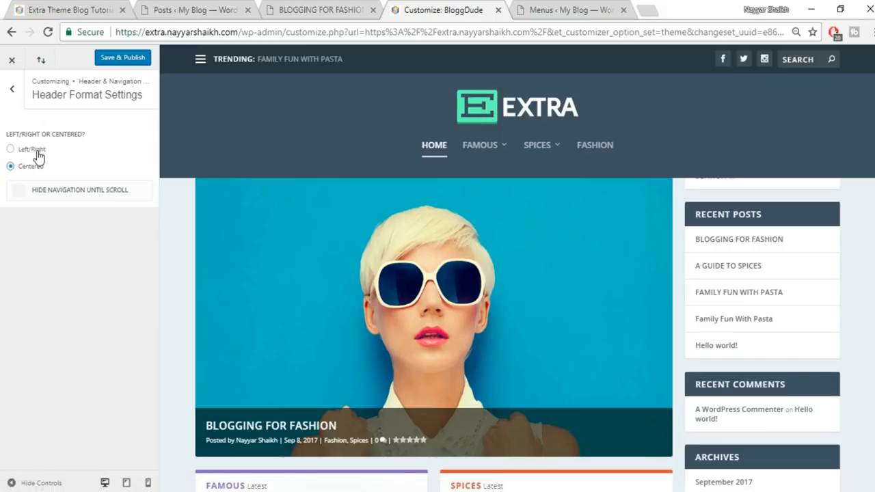
pyautogui.click(11, 93)
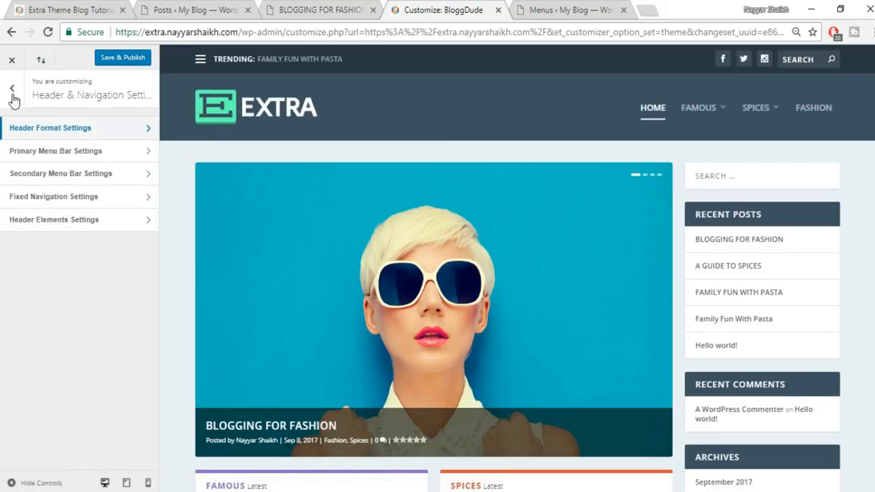
pyautogui.click(87, 157)
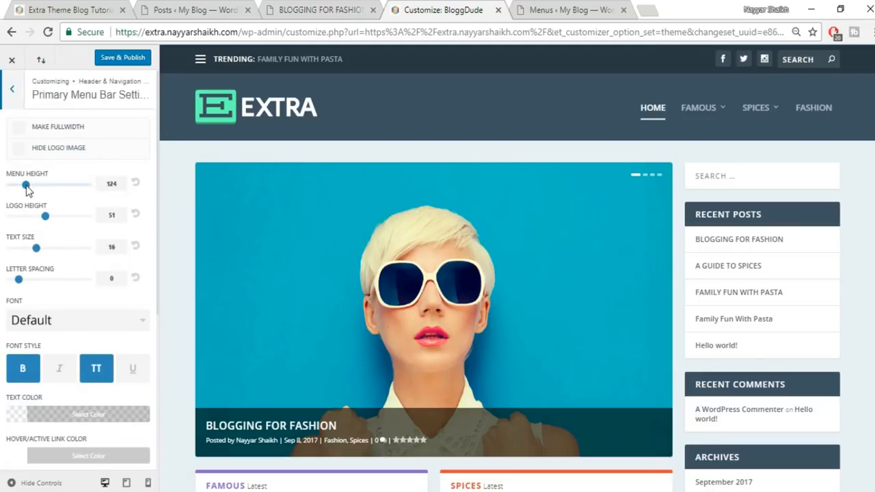
# - Set primary menu height 80, logo height 49 and menu text size 19, then publish
pyautogui.moveTo(28, 191); pyautogui.dragTo(6, 189)
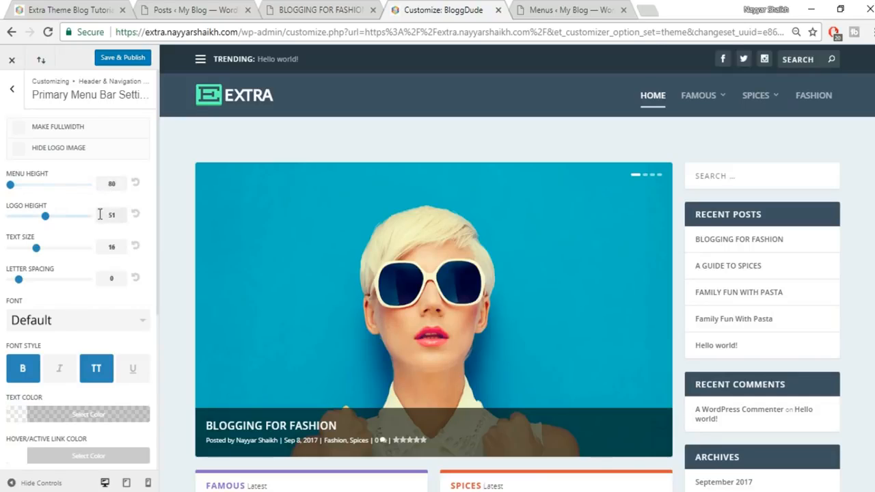
pyautogui.moveTo(45, 219)
pyautogui.mouseDown()
pyautogui.moveTo(18, 218)
pyautogui.moveTo(43, 219)
pyautogui.mouseUp()
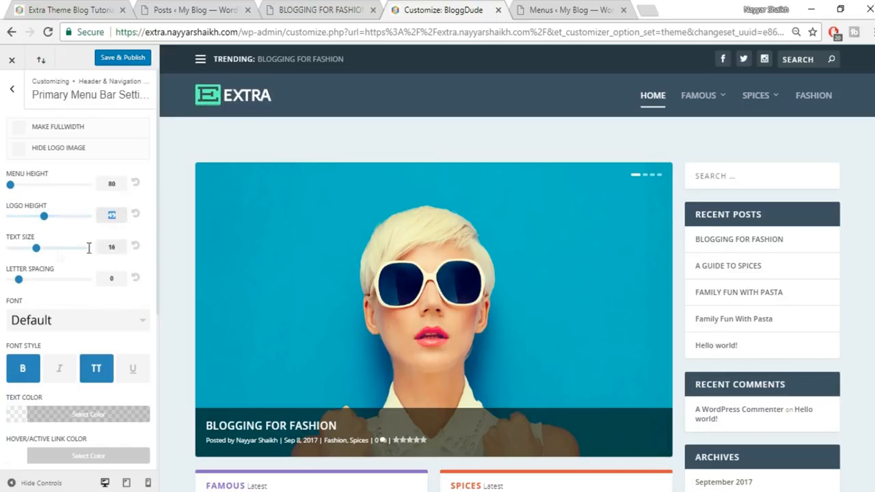
pyautogui.moveTo(37, 249); pyautogui.dragTo(56, 250)
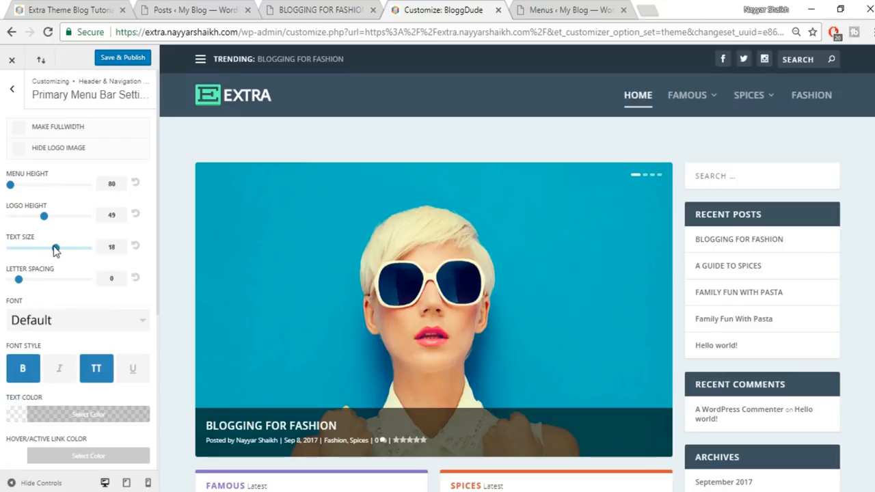
pyautogui.scroll(-2, 80, 274)
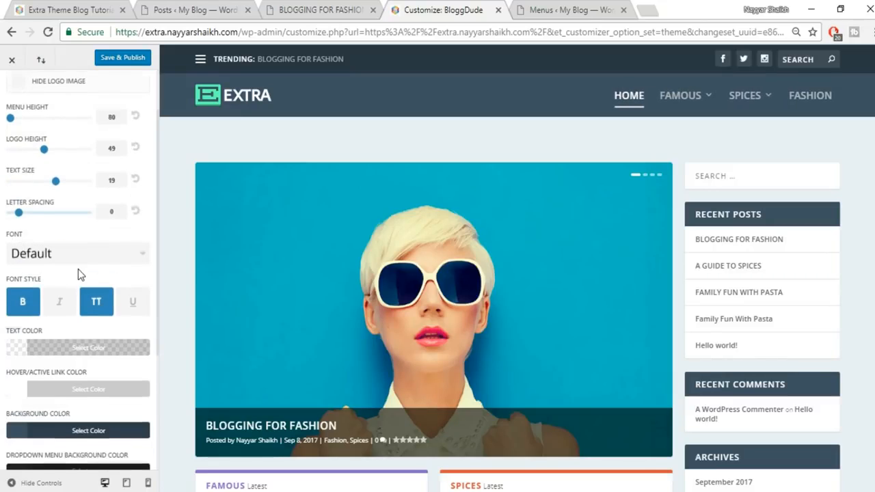
pyautogui.scroll(-1, 55, 220)
pyautogui.scroll(5, 94, 311)
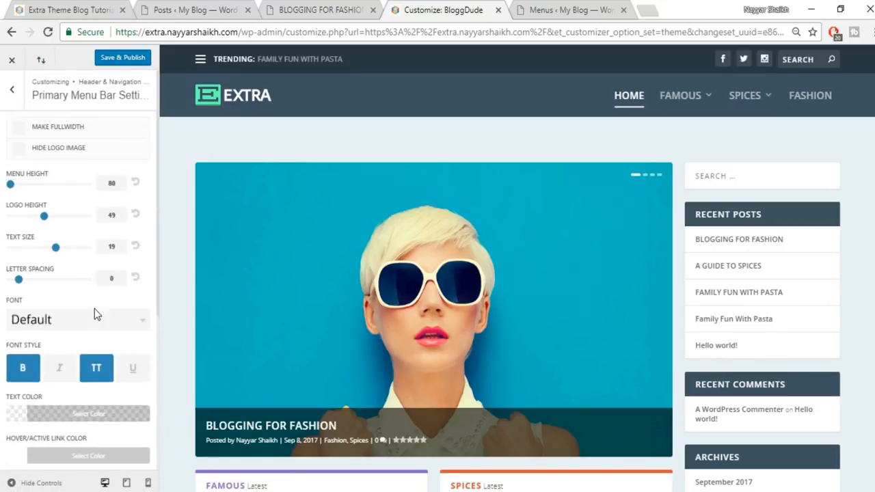
pyautogui.click(135, 62)
pyautogui.scroll(-1, 502, 288)
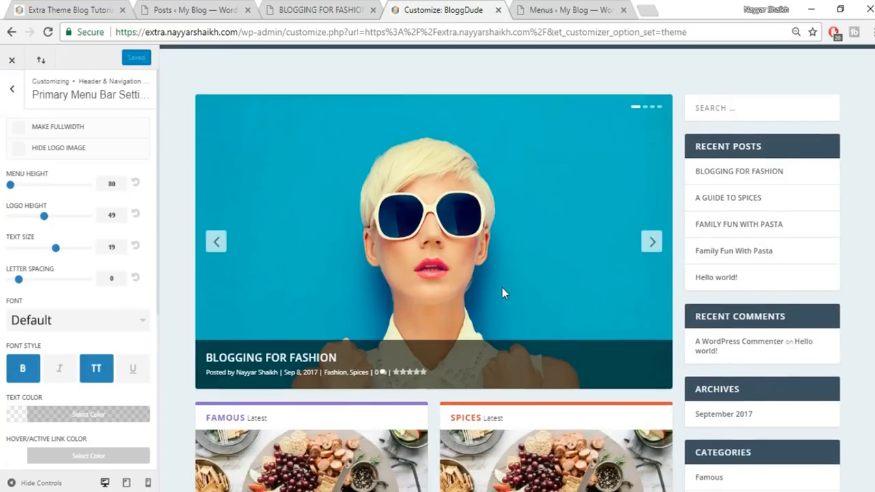
pyautogui.scroll(-3, 501, 287)
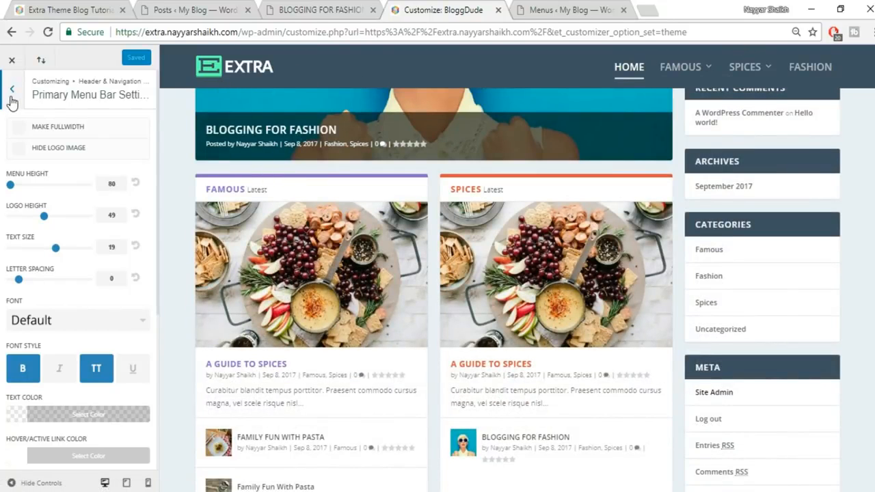
# - Set the fixed navigation bar's menu height to 60 and text size to 15
pyautogui.click(9, 91)
pyautogui.click(90, 200)
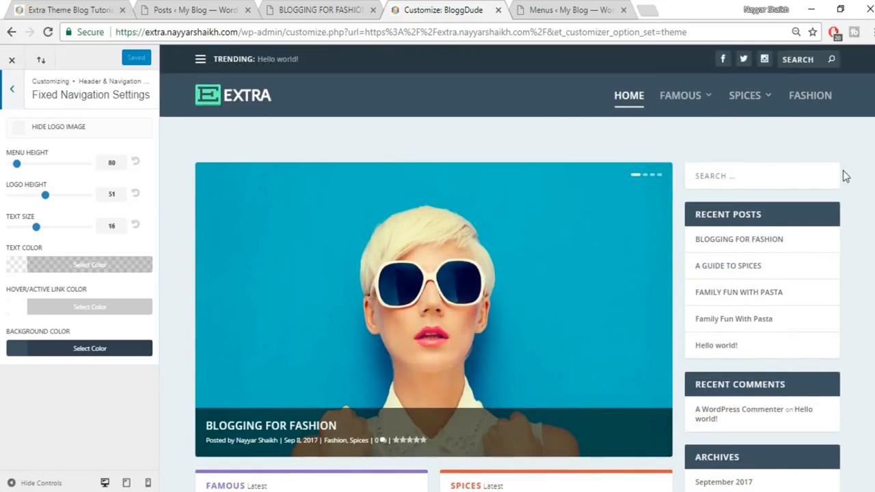
pyautogui.scroll(-6, 843, 174)
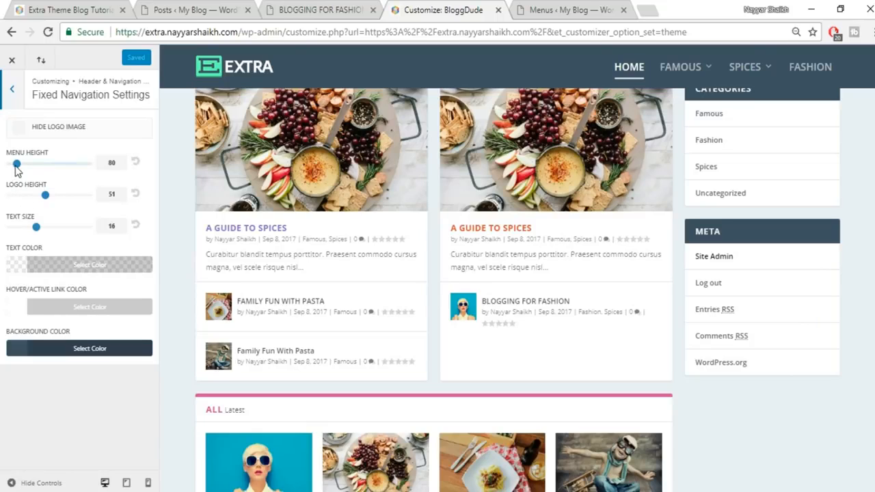
pyautogui.moveTo(16, 165); pyautogui.dragTo(2, 169)
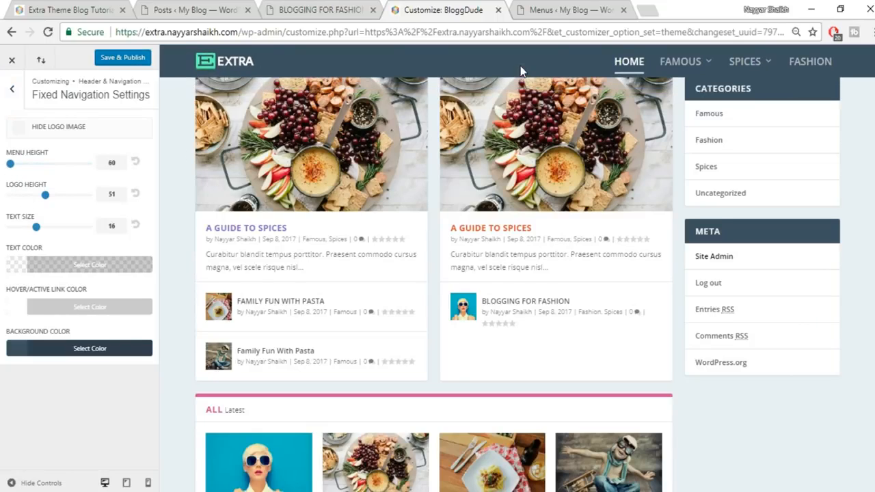
pyautogui.moveTo(36, 227); pyautogui.dragTo(29, 231)
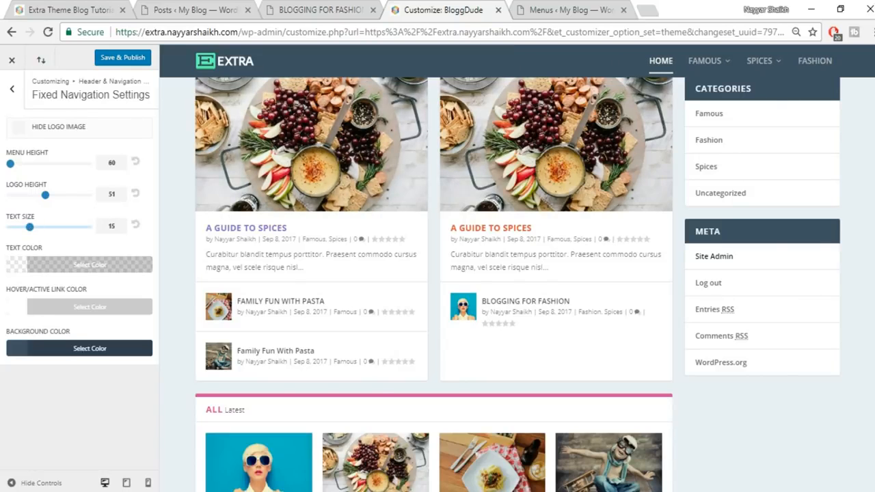
# - Publish the fixed navigation changes and close the Customizer to view the live site
pyautogui.scroll(-8, 646, 113)
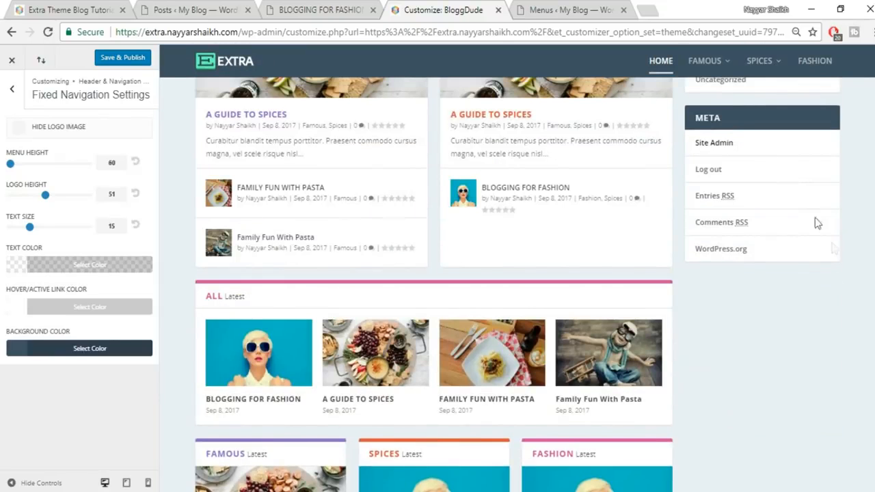
pyautogui.scroll(-2, 433, 284)
pyautogui.scroll(4, 433, 285)
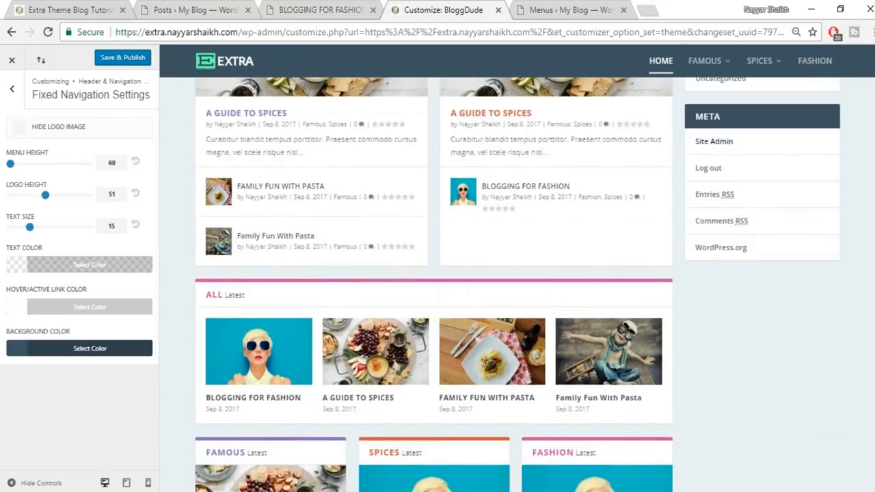
pyautogui.scroll(-2, 433, 284)
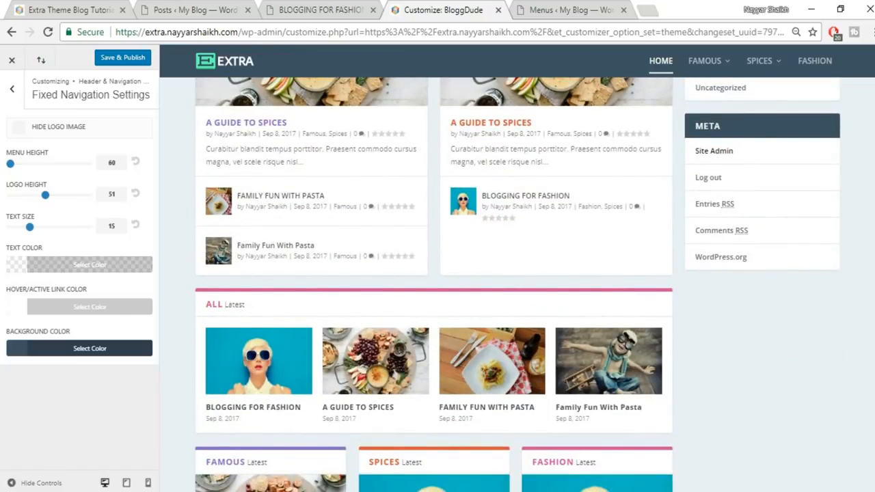
pyautogui.scroll(8, 764, 63)
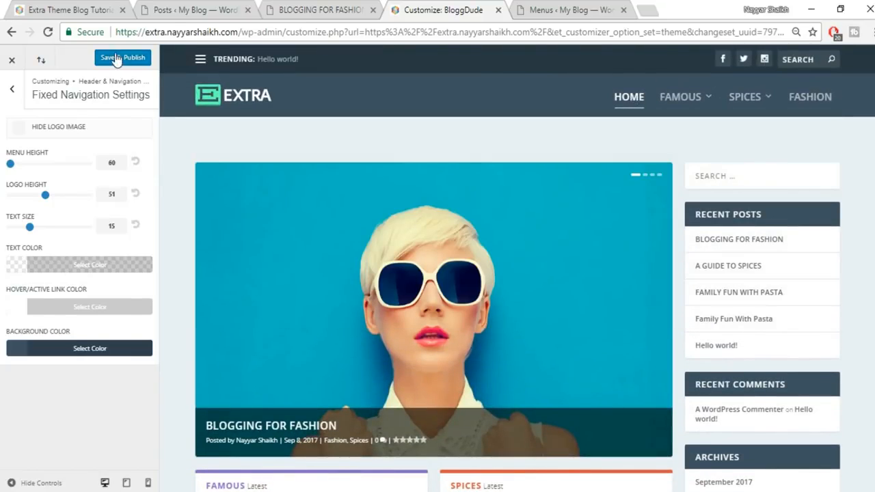
pyautogui.click(113, 59)
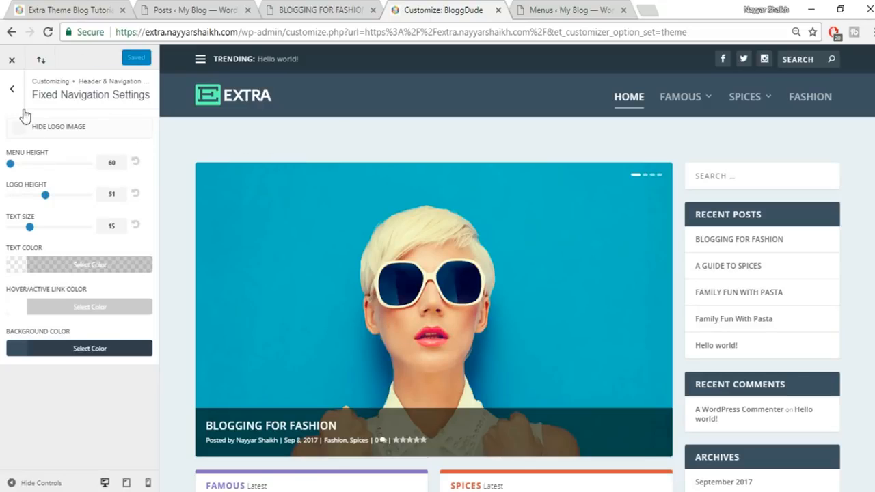
pyautogui.click(13, 60)
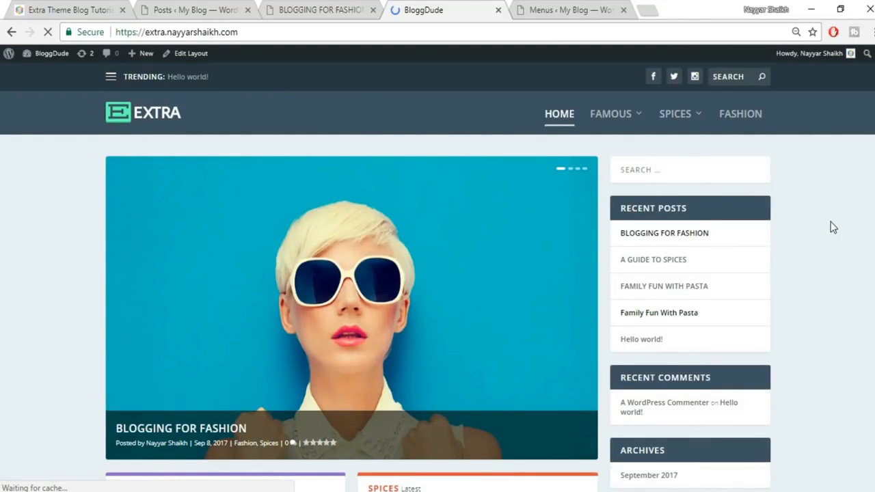
pyautogui.scroll(-1, 830, 221)
pyautogui.scroll(-5, 663, 285)
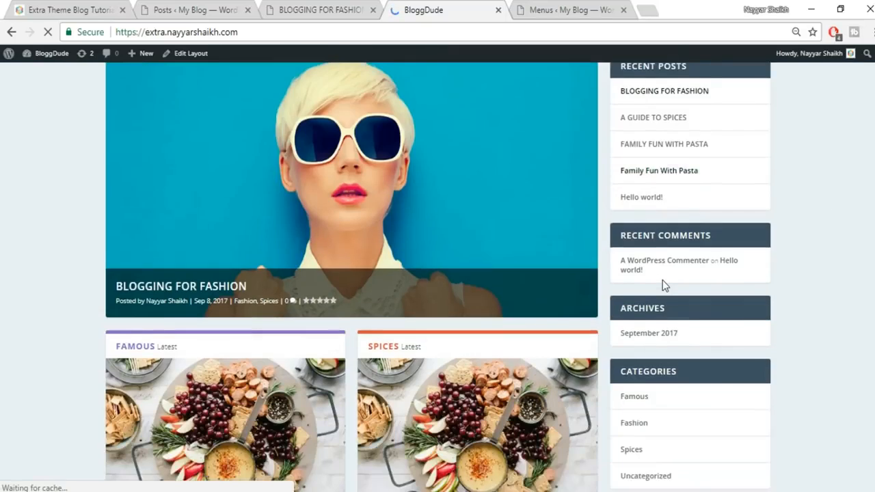
pyautogui.click(41, 9)
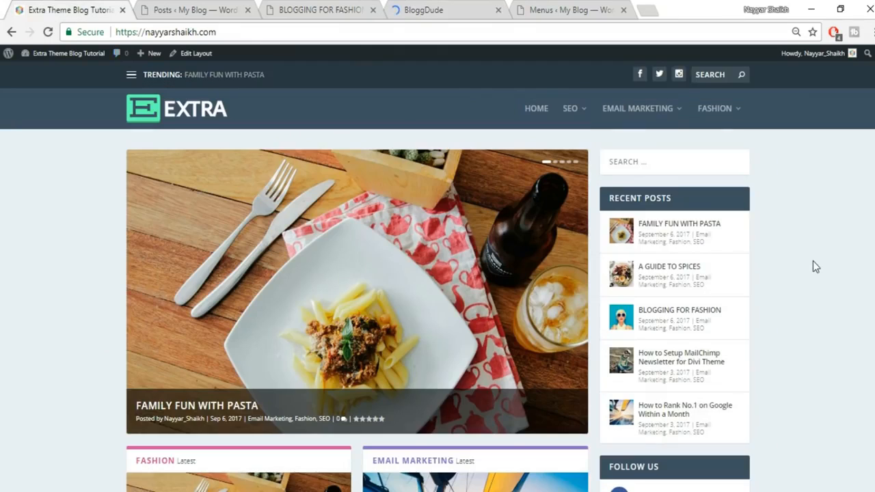
pyautogui.scroll(-3, 812, 260)
pyautogui.scroll(1, 779, 215)
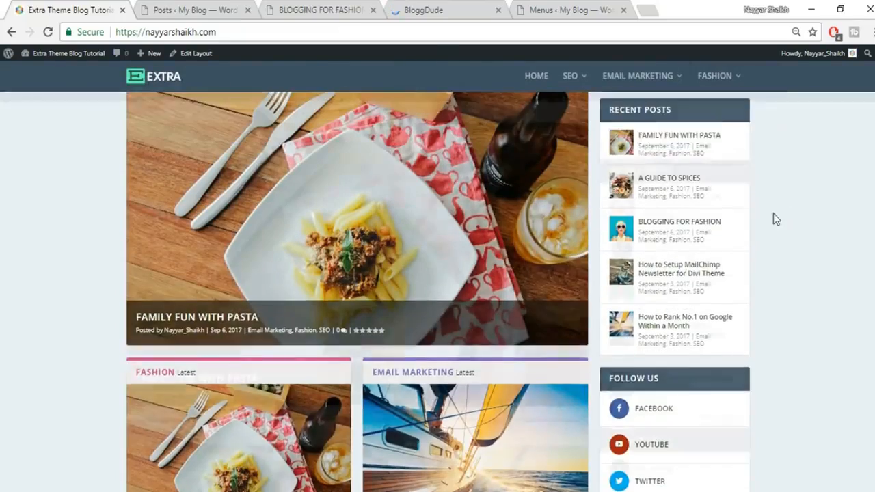
pyautogui.scroll(2, 775, 218)
pyautogui.scroll(-4, 634, 292)
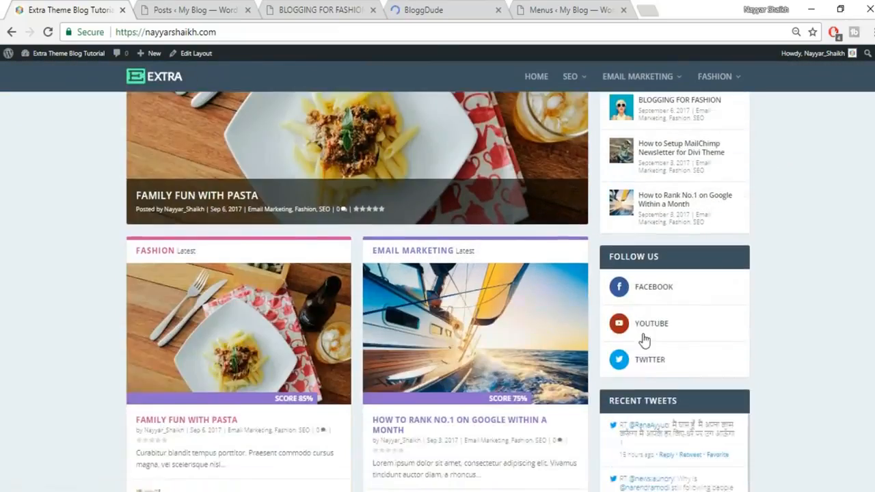
pyautogui.scroll(-1, 643, 340)
pyautogui.scroll(-6, 735, 361)
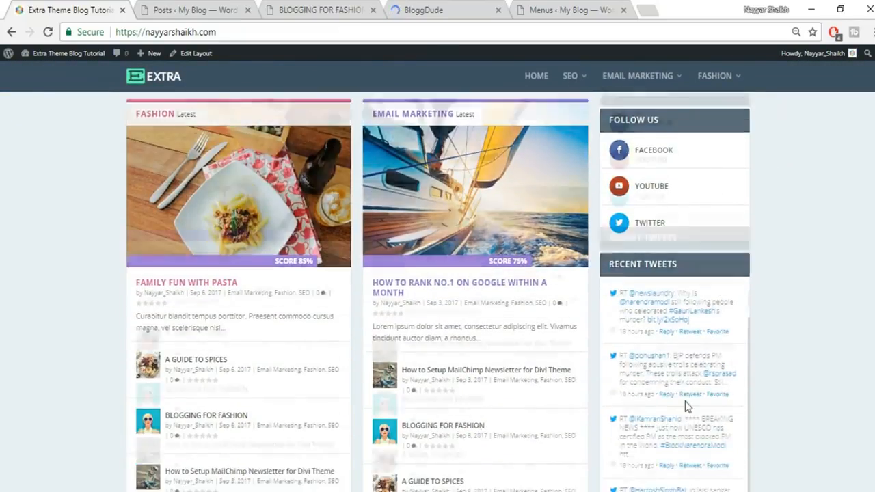
pyautogui.scroll(10, 803, 341)
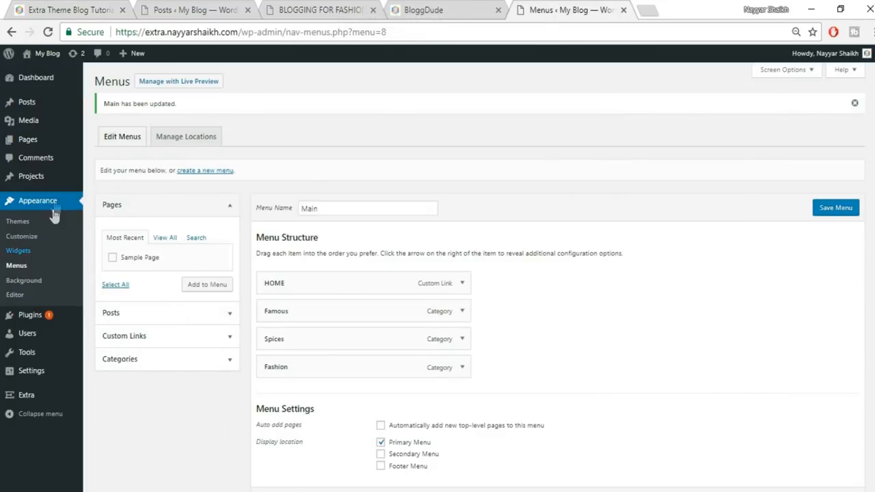
# - In Widgets, delete Recent Posts from the Main Sidebar and check the live site
pyautogui.click(27, 257)
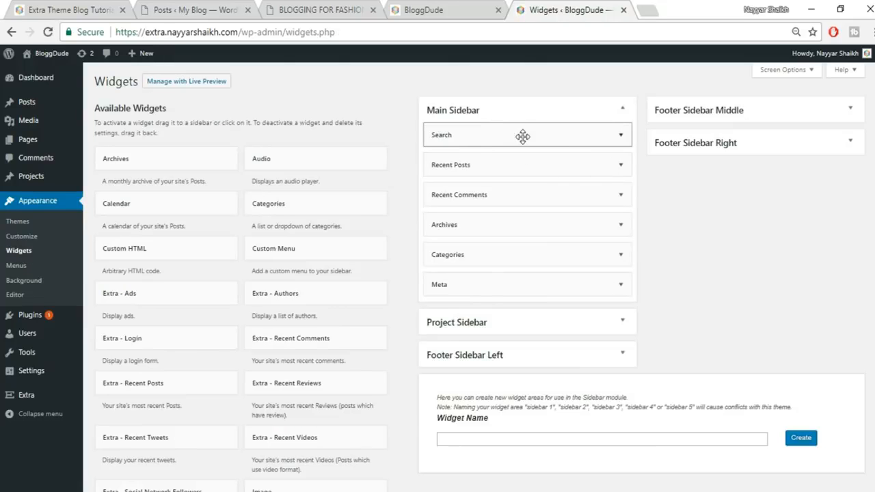
pyautogui.click(619, 165)
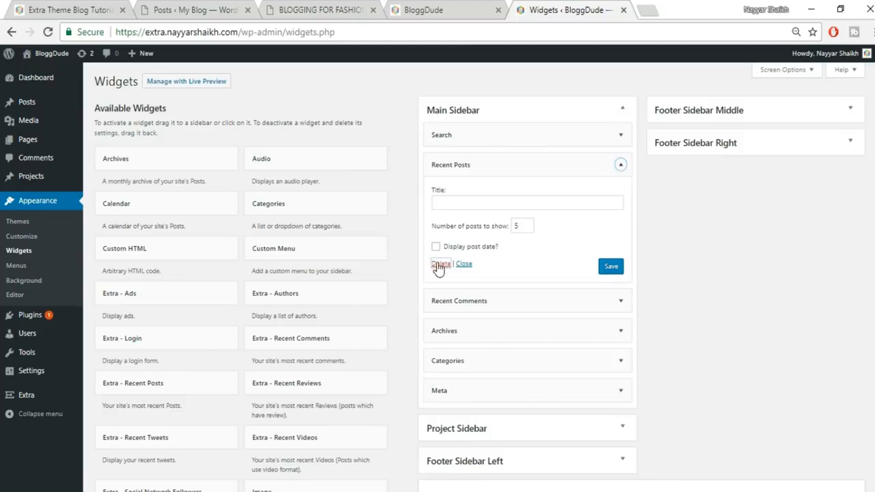
pyautogui.click(451, 16)
pyautogui.press('F5')
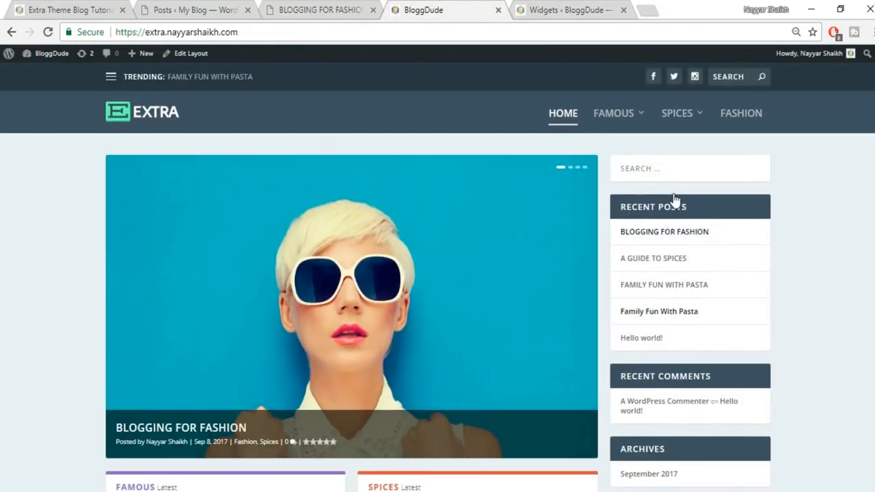
pyautogui.click(587, 7)
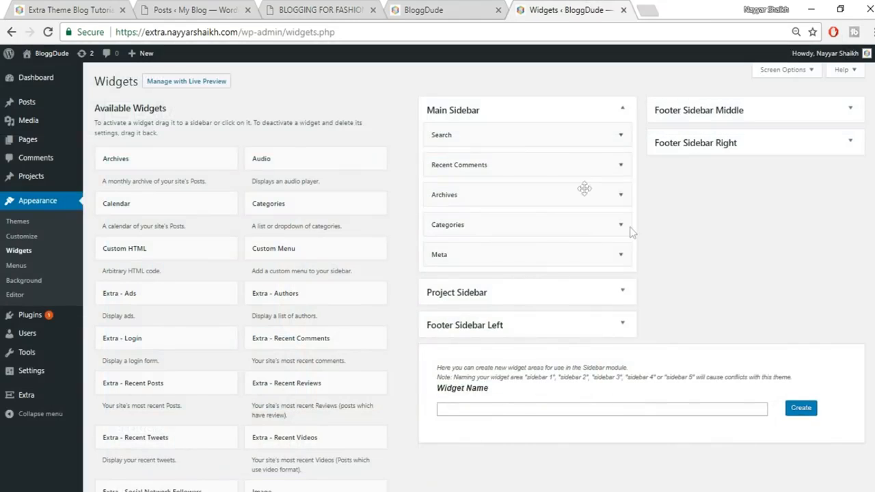
# - Delete the Recent Comments, Archives and Categories widgets from the Main Sidebar
pyautogui.click(596, 165)
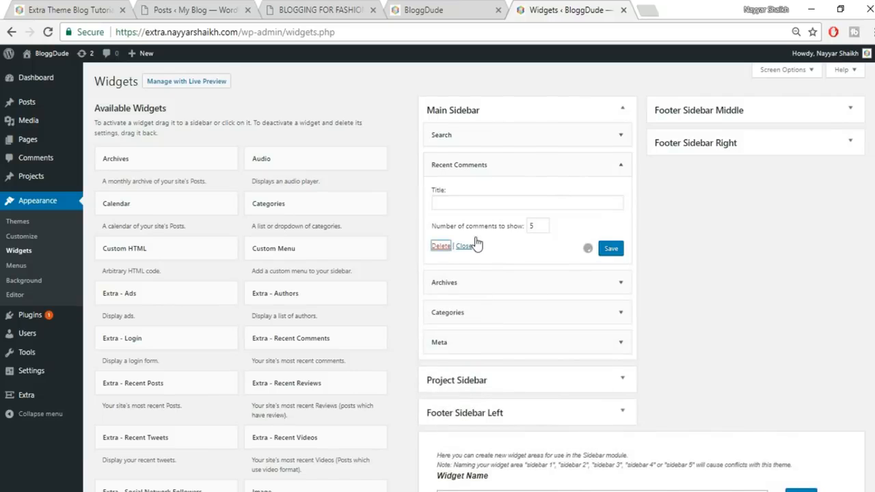
pyautogui.click(621, 165)
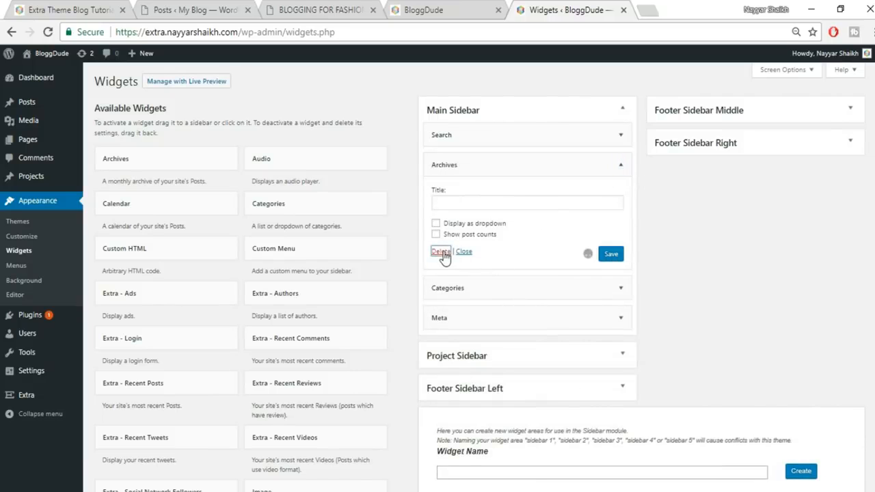
pyautogui.click(442, 252)
pyautogui.click(621, 166)
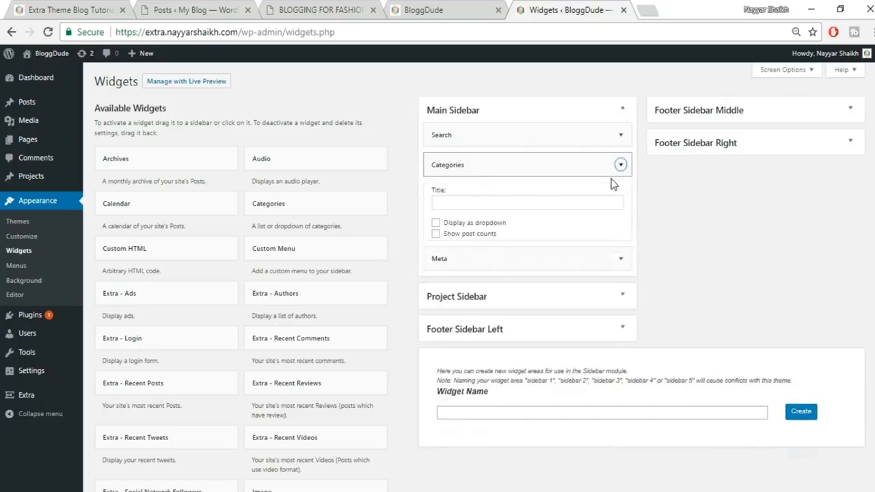
pyautogui.click(437, 259)
pyautogui.click(621, 166)
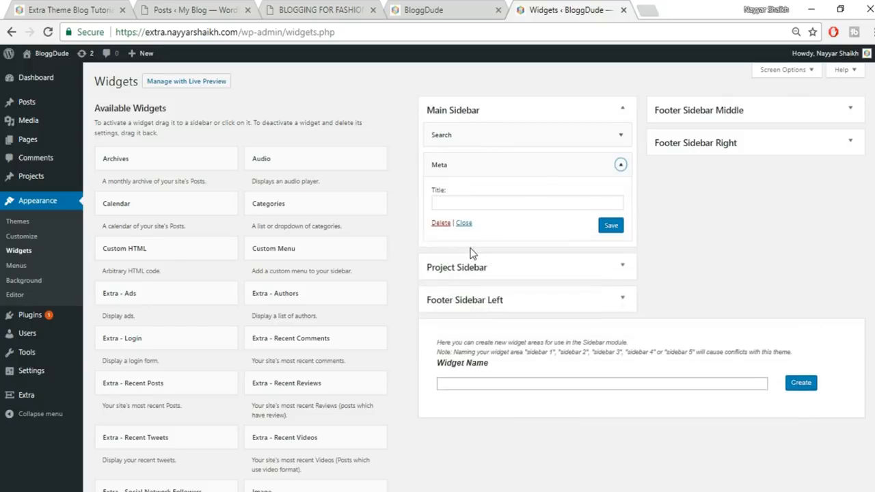
# - Delete the Meta widget so only Search remains in the Main Sidebar
pyautogui.click(440, 223)
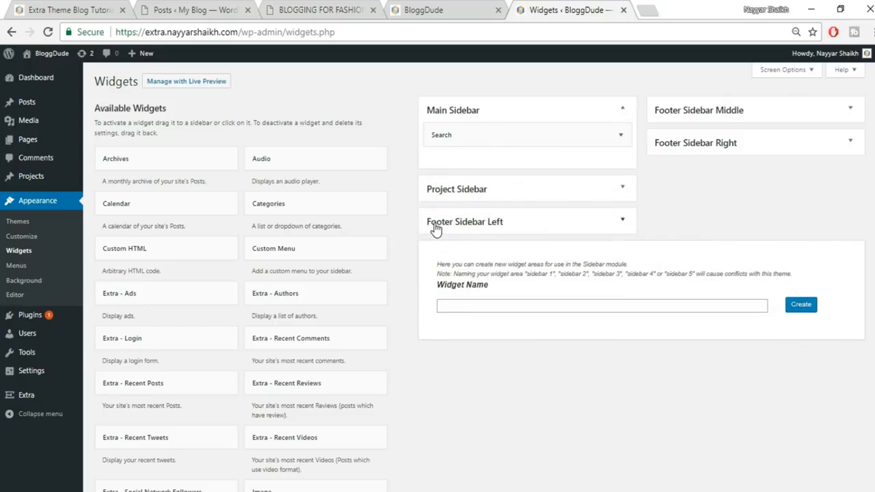
pyautogui.click(96, 10)
pyautogui.click(558, 9)
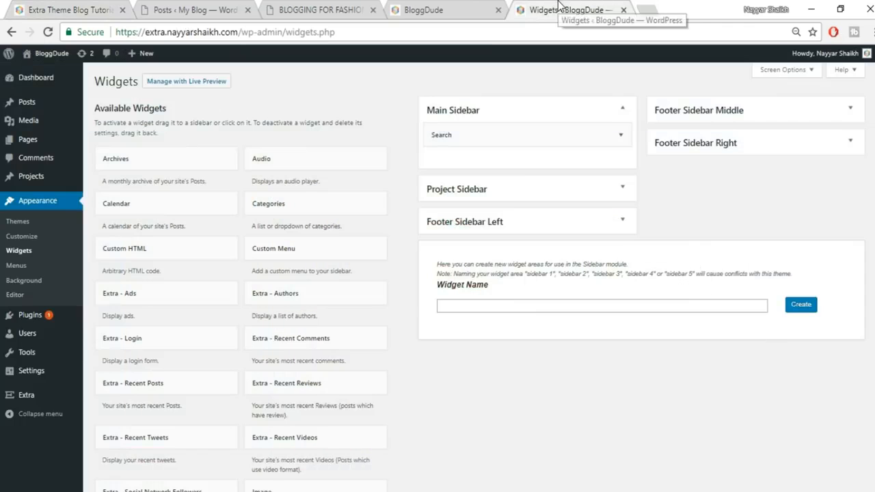
pyautogui.scroll(-1, 355, 239)
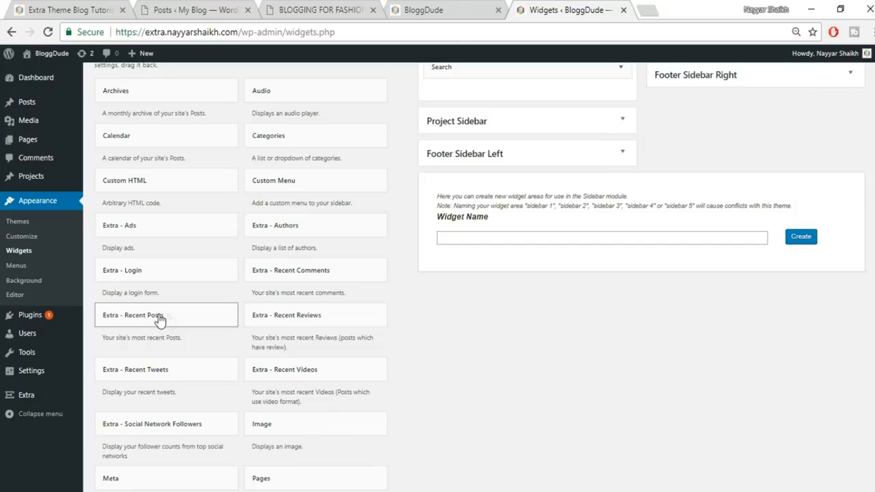
# - Add an Extra - Recent Posts widget to the Main Sidebar titled 'RECENT POSTS', copied from the demo
pyautogui.click(183, 319)
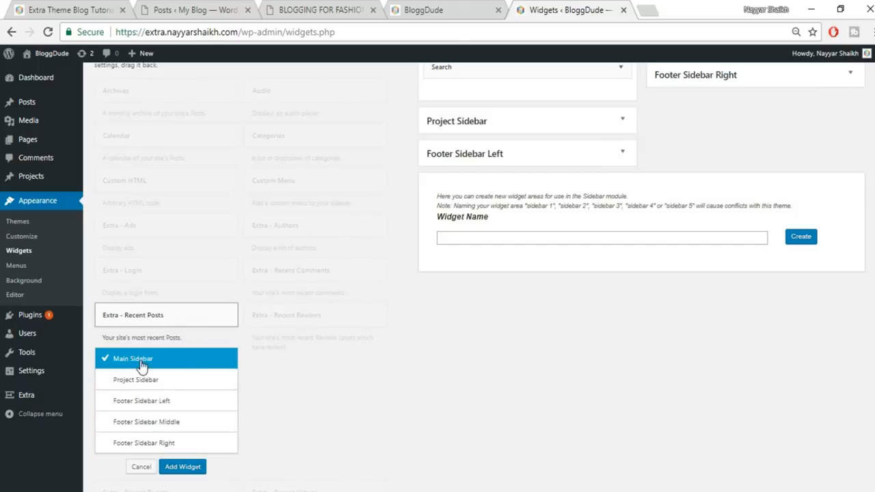
pyautogui.click(185, 467)
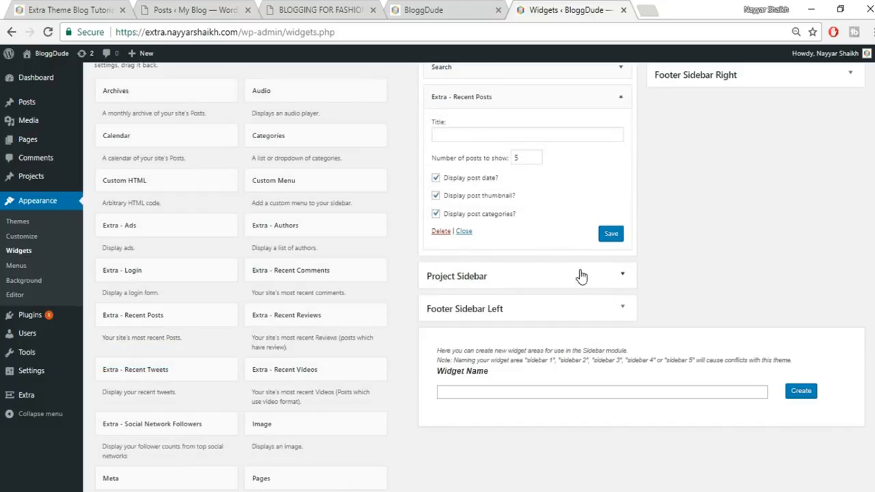
pyautogui.scroll(1, 615, 236)
pyautogui.click(564, 202)
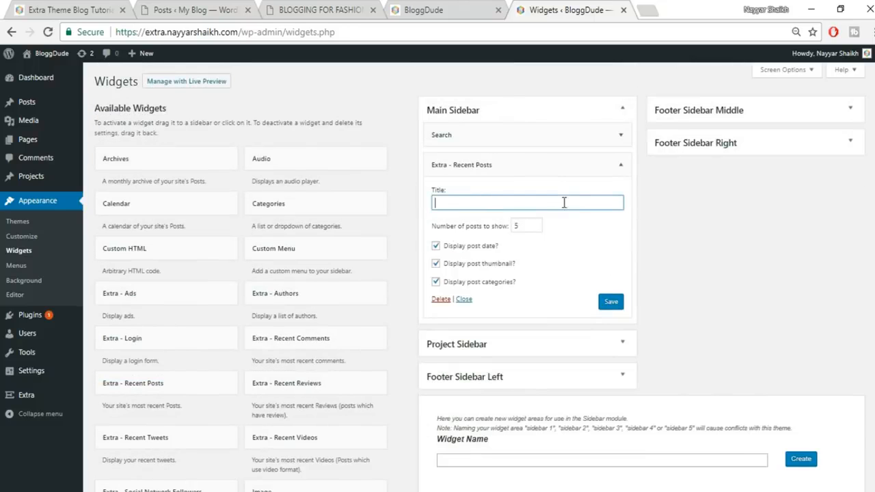
pyautogui.hotkey('ctrl', '1')
pyautogui.moveTo(687, 199); pyautogui.dragTo(598, 202)
pyautogui.hotkey('ctrl', 'c')
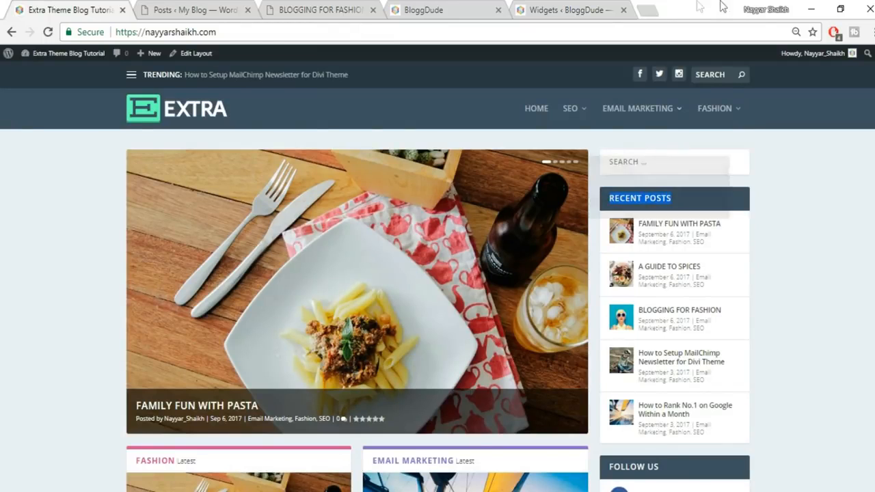
pyautogui.click(564, 8)
pyautogui.hotkey('ctrl', 'v')
pyautogui.click(540, 270)
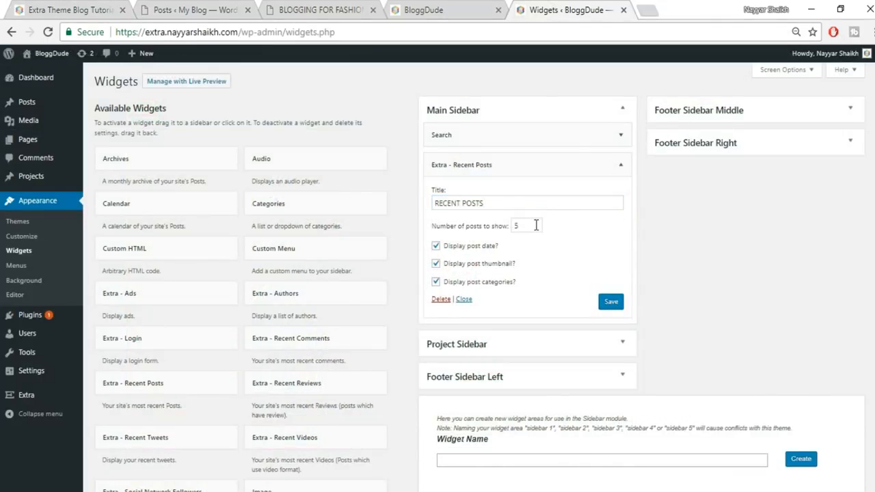
# - Save the Recent Posts widget with 5 posts and compare it against the demo site
pyautogui.moveTo(536, 225); pyautogui.dragTo(510, 225)
pyautogui.click(621, 308)
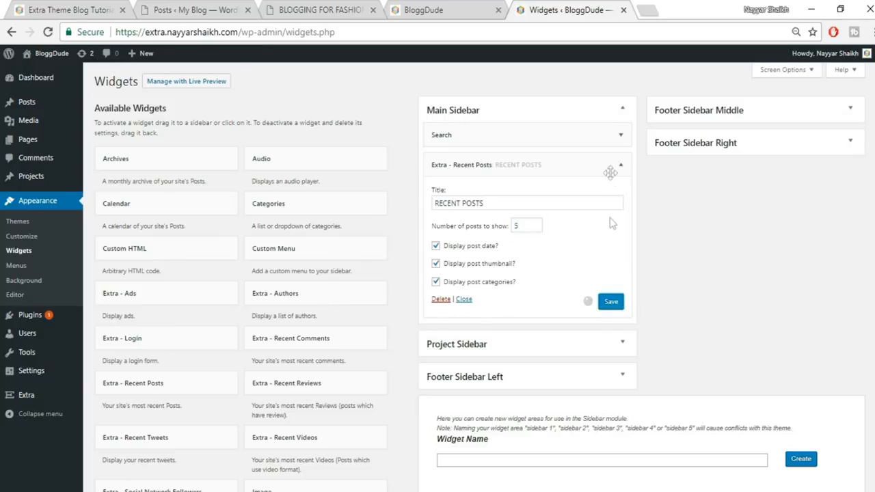
pyautogui.click(619, 165)
pyautogui.click(102, 10)
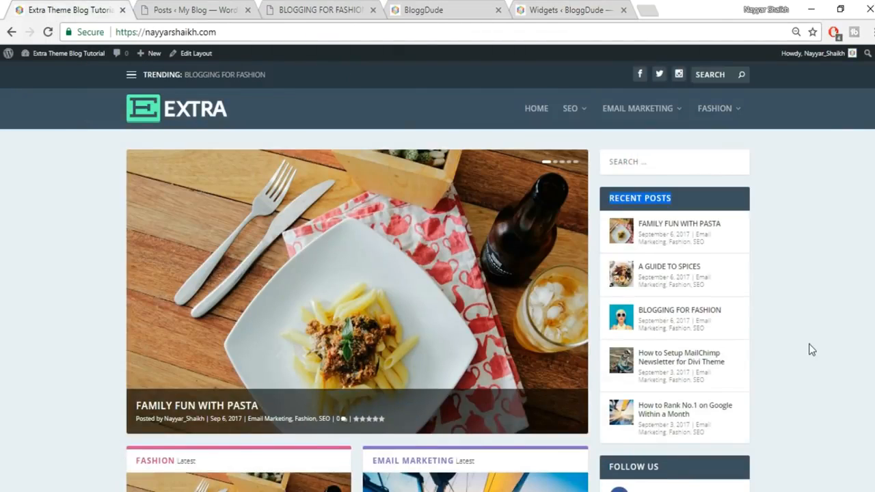
pyautogui.scroll(-3, 793, 352)
pyautogui.click(550, 9)
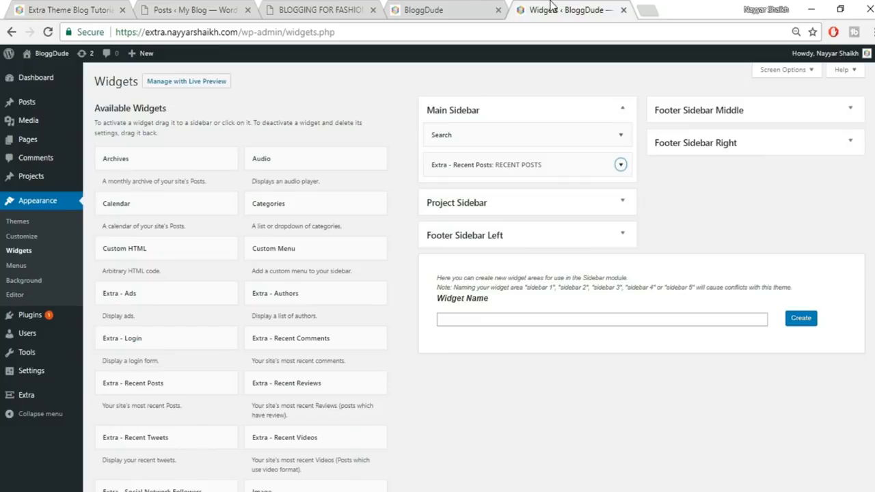
# - Add an Extra - Social Network Followers widget to the Main Sidebar
pyautogui.scroll(-3, 465, 330)
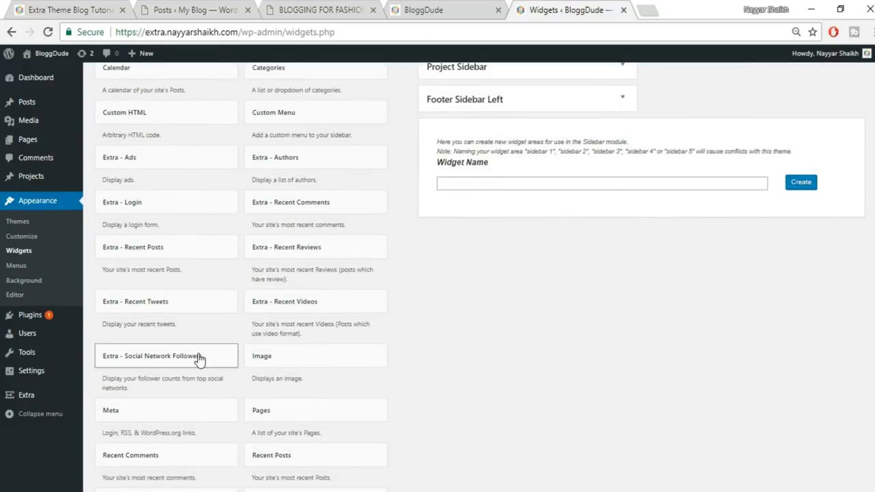
pyautogui.scroll(-2, 195, 363)
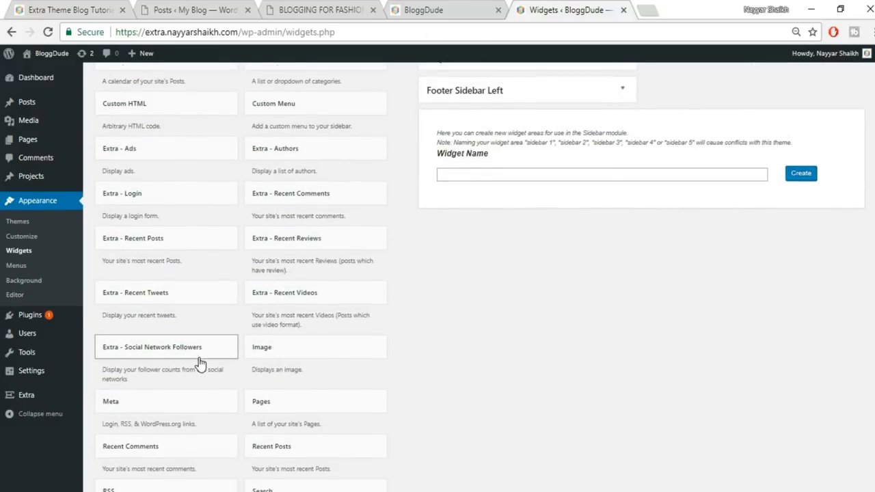
pyautogui.click(198, 290)
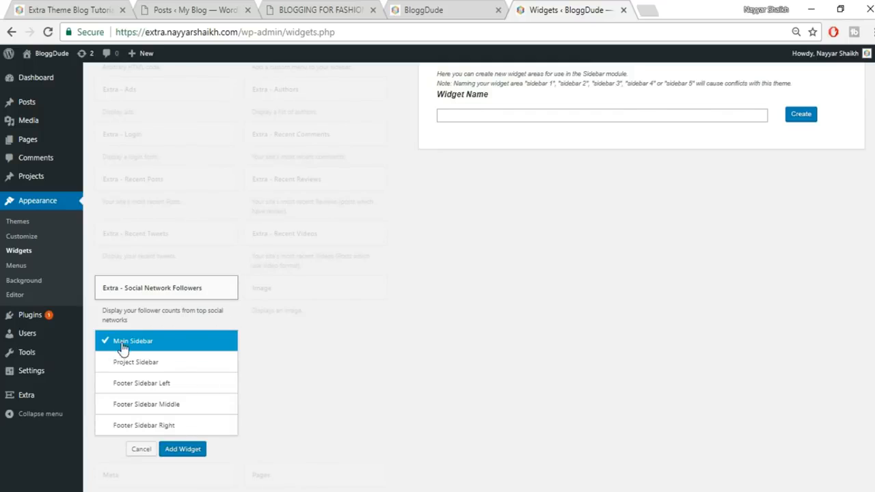
pyautogui.click(179, 449)
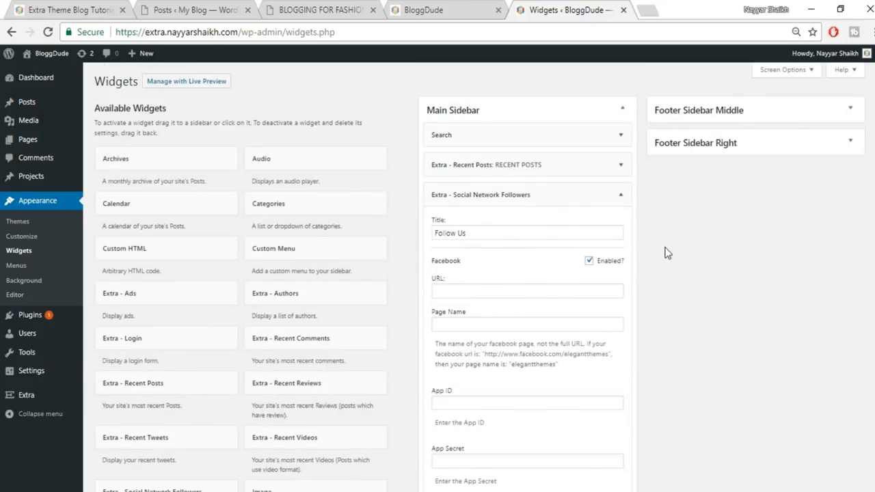
# - Paste the site owner's Facebook profile address, taken from a browser tab, into the Facebook URL field
pyautogui.click(476, 289)
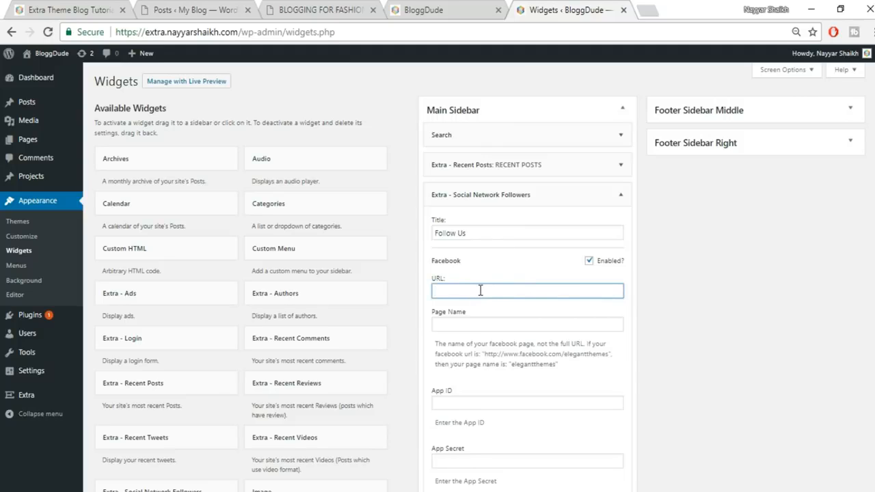
pyautogui.click(652, 8)
pyautogui.write('fa')
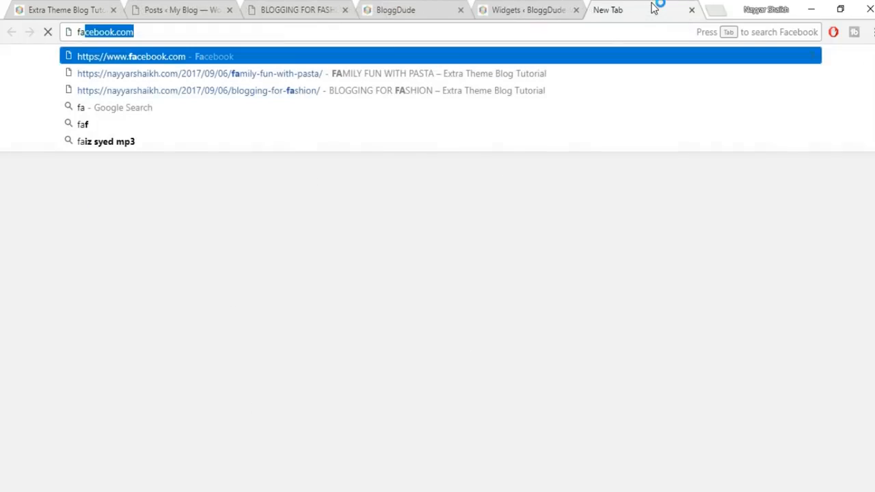
pyautogui.press('End')
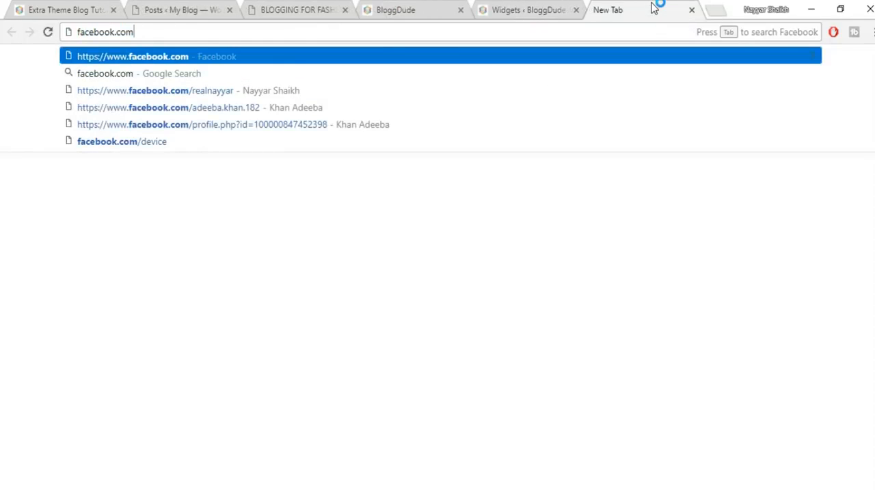
pyautogui.press('Down')
pyautogui.press('Down')
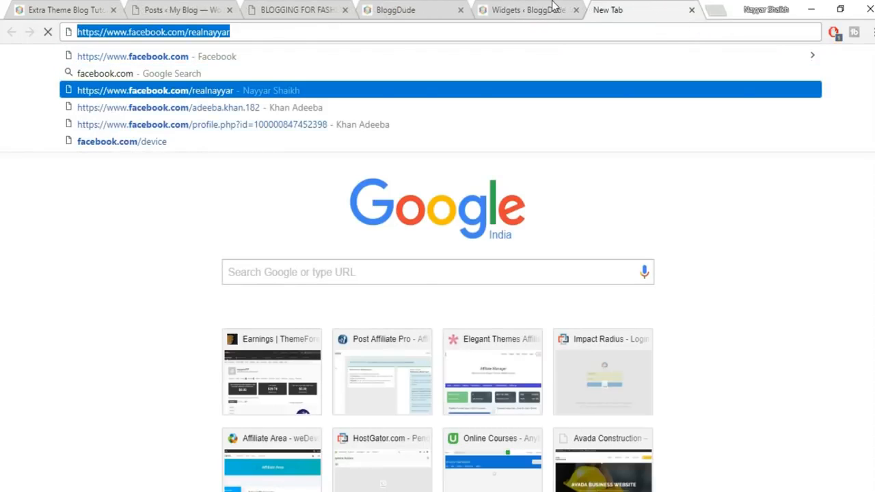
pyautogui.click(553, 8)
pyautogui.hotkey('ctrl', 'v')
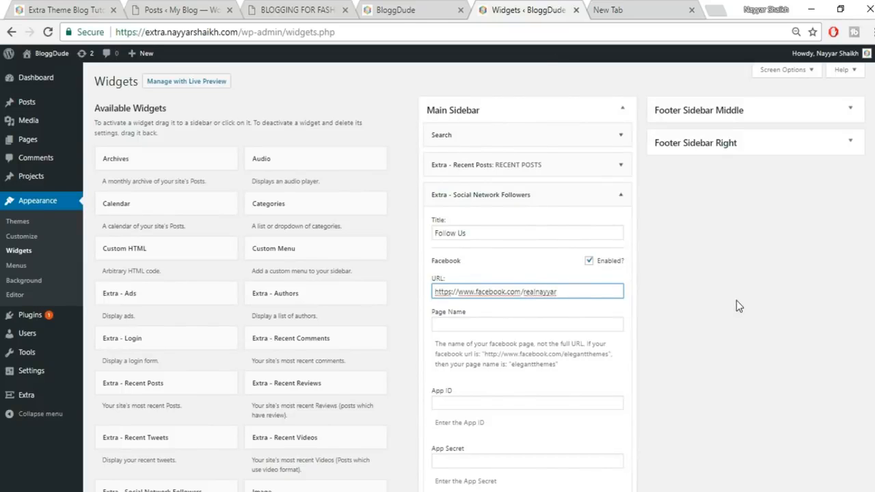
pyautogui.scroll(-1, 736, 300)
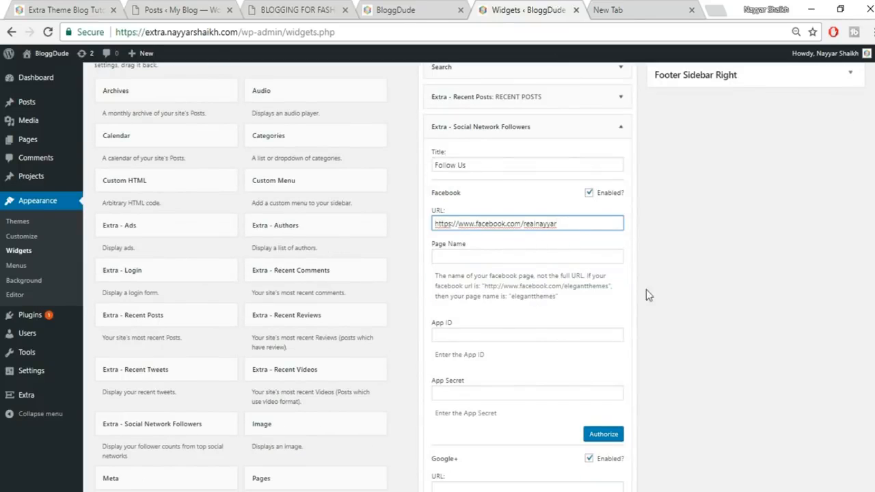
pyautogui.scroll(-5, 660, 346)
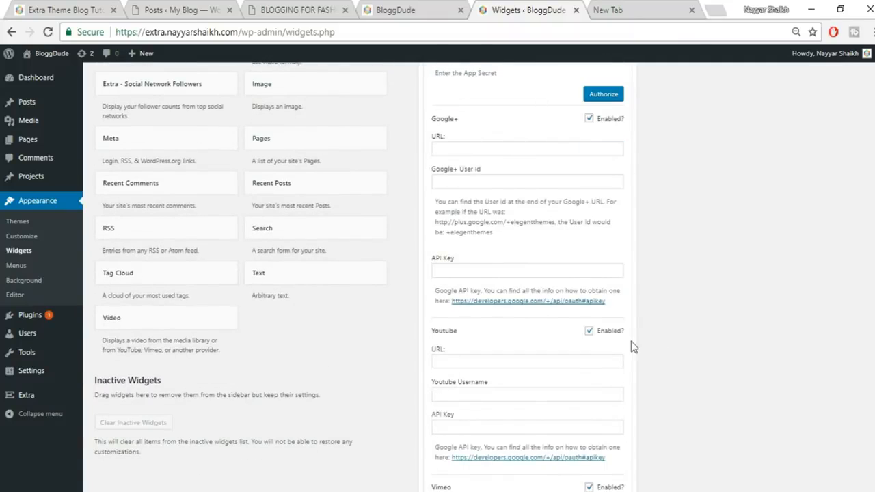
pyautogui.scroll(3, 494, 234)
pyautogui.scroll(-3, 627, 287)
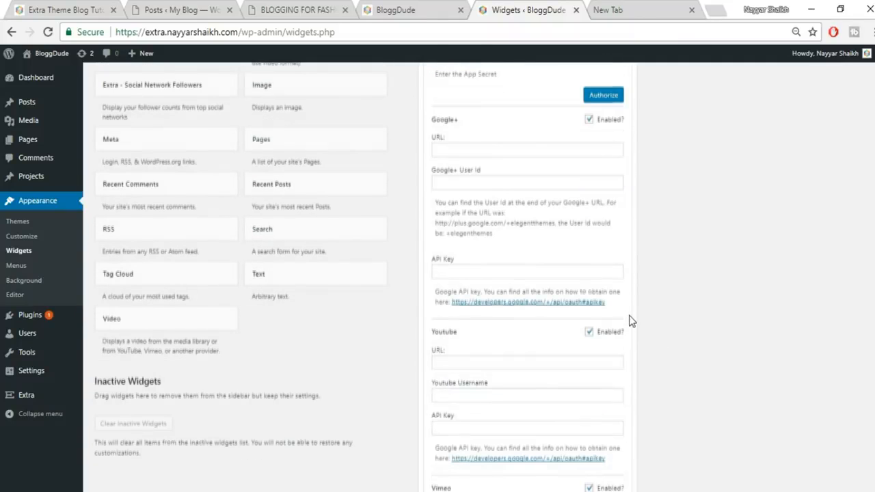
pyautogui.scroll(-3, 509, 244)
# - Fill the YouTube URL field with the full YouTube channel address copied from the browser
pyautogui.click(613, 10)
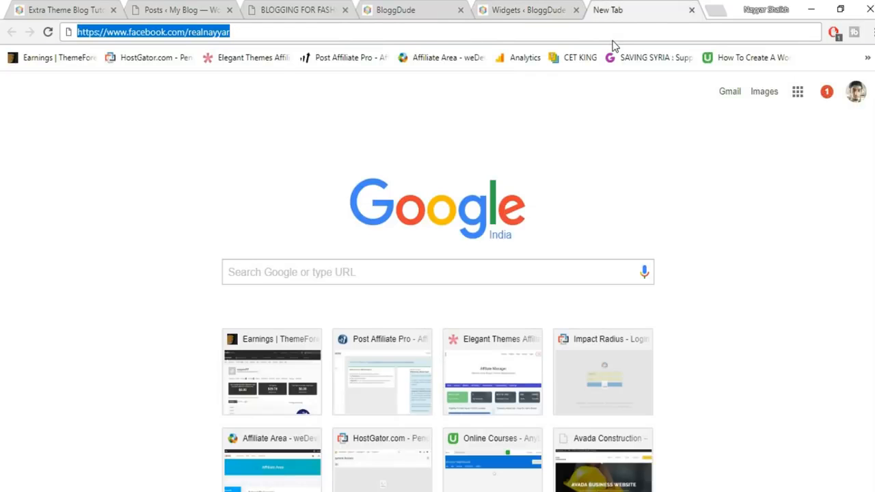
pyautogui.write('youtube.com/nayyarshaikh')
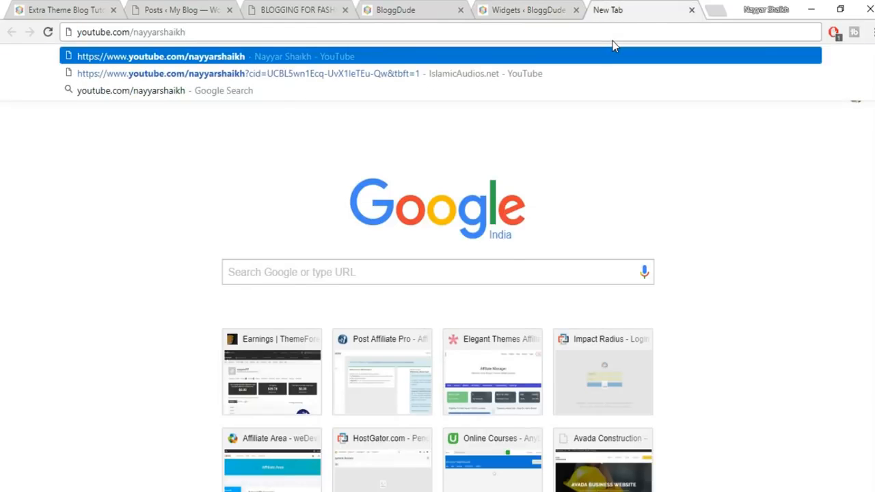
pyautogui.hotkey('ctrl', 'a')
pyautogui.hotkey('ctrl', 'c')
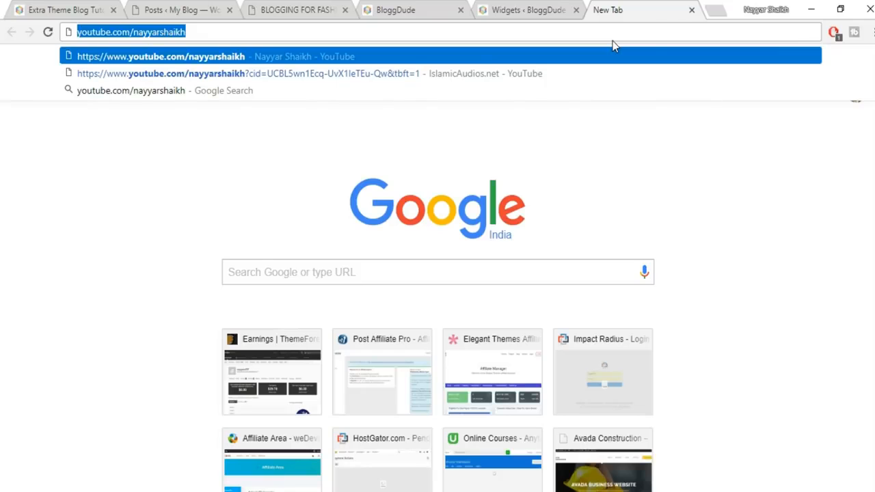
pyautogui.click(566, 10)
pyautogui.click(502, 164)
pyautogui.hotkey('ctrl', 'v')
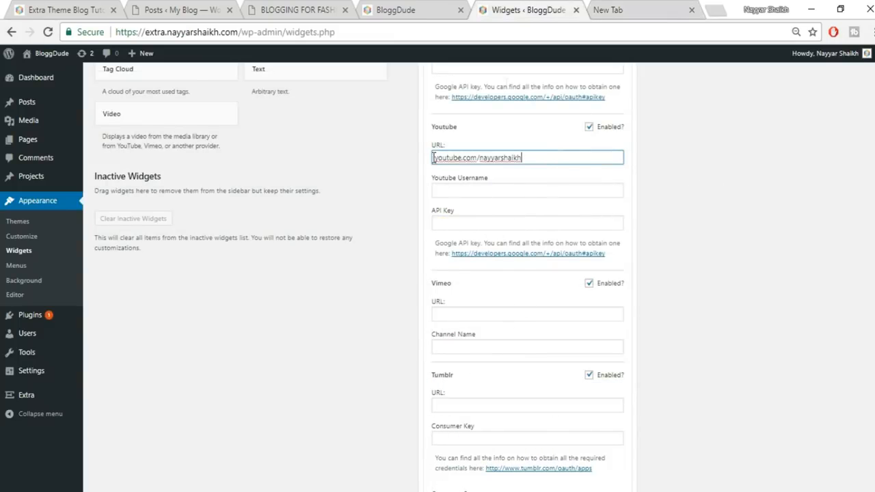
pyautogui.click(616, 9)
pyautogui.press('Return')
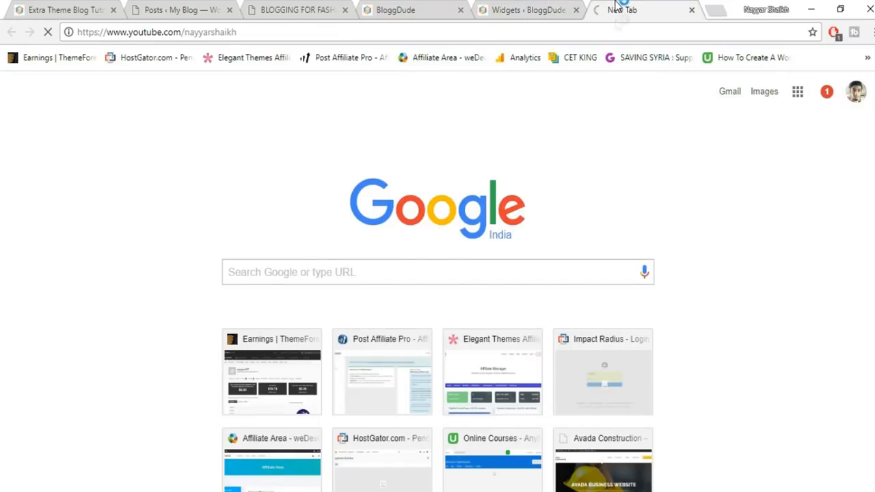
pyautogui.click(599, 37)
pyautogui.hotkey('ctrl', 'c')
pyautogui.click(549, 9)
pyautogui.tripleClick(538, 158)
pyautogui.hotkey('ctrl', 'v')
pyautogui.click(756, 255)
# - Paste the Twitter profile address from the browser into the Twitter URL field
pyautogui.scroll(-1, 758, 260)
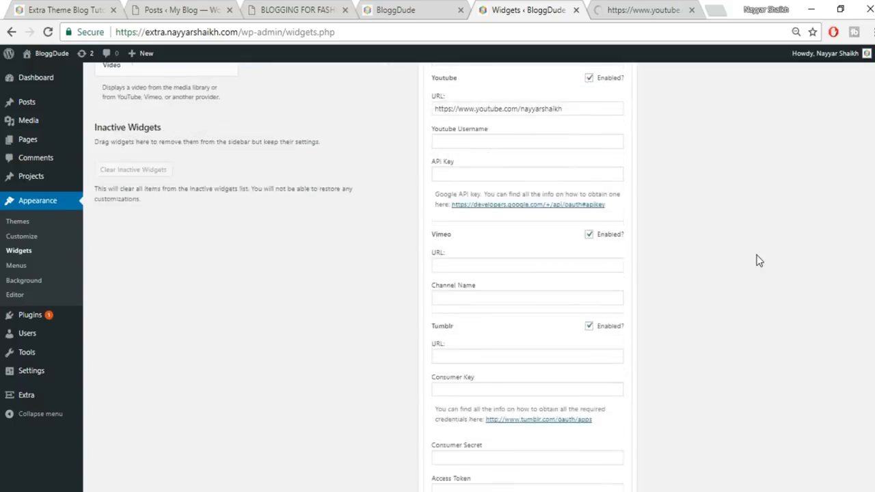
pyautogui.scroll(-2, 758, 260)
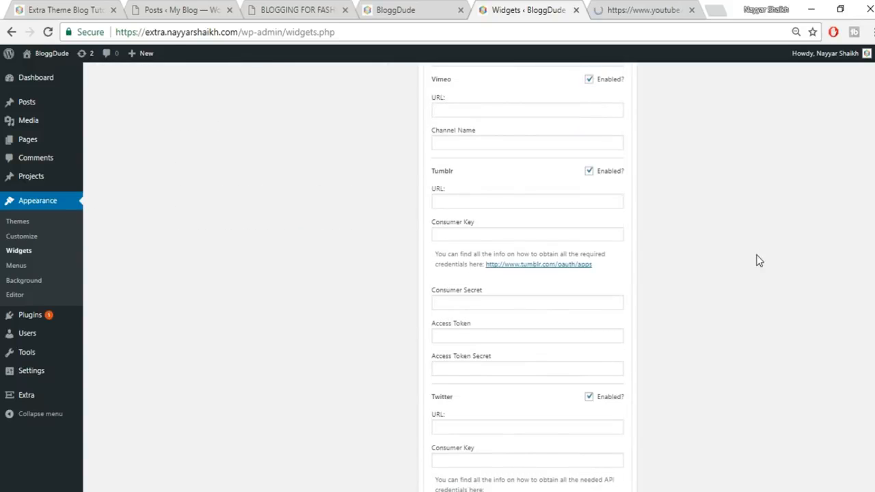
pyautogui.scroll(-3, 731, 267)
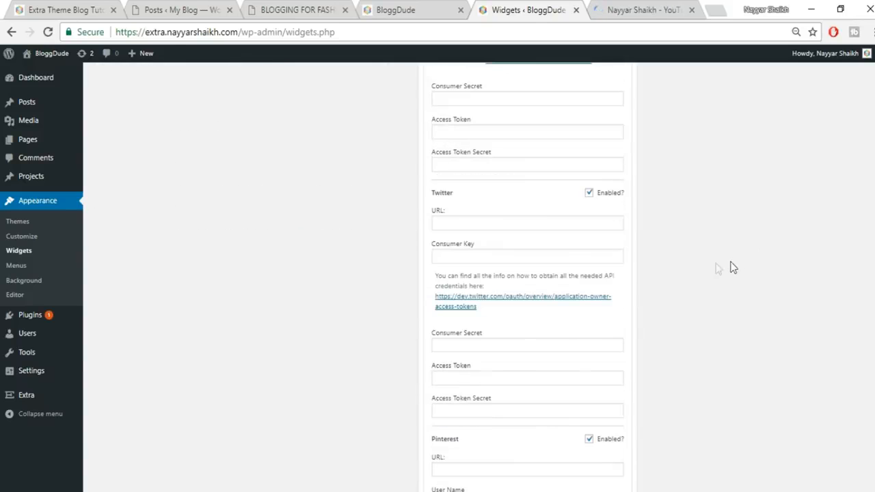
pyautogui.click(621, 10)
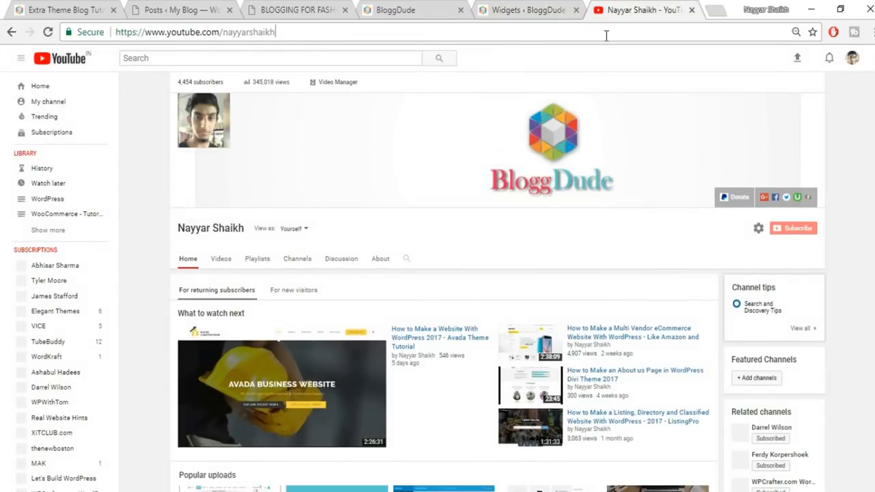
pyautogui.click(605, 36)
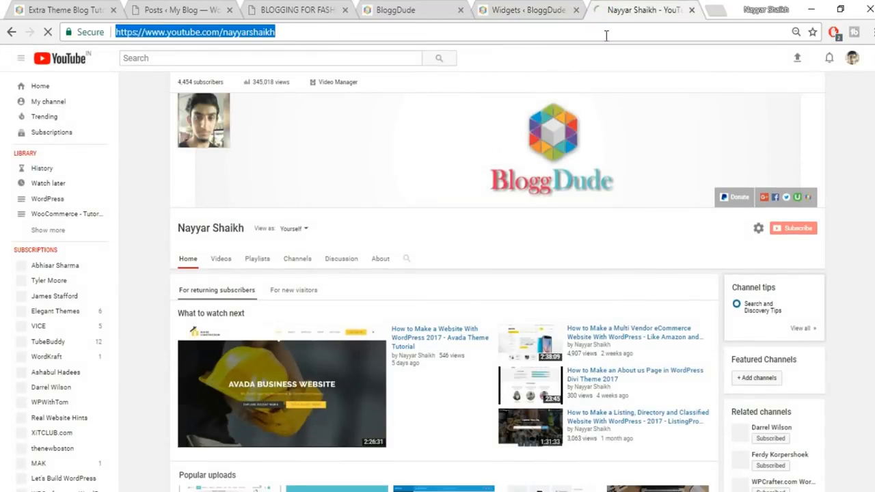
pyautogui.write('twitter.com')
pyautogui.press('Down')
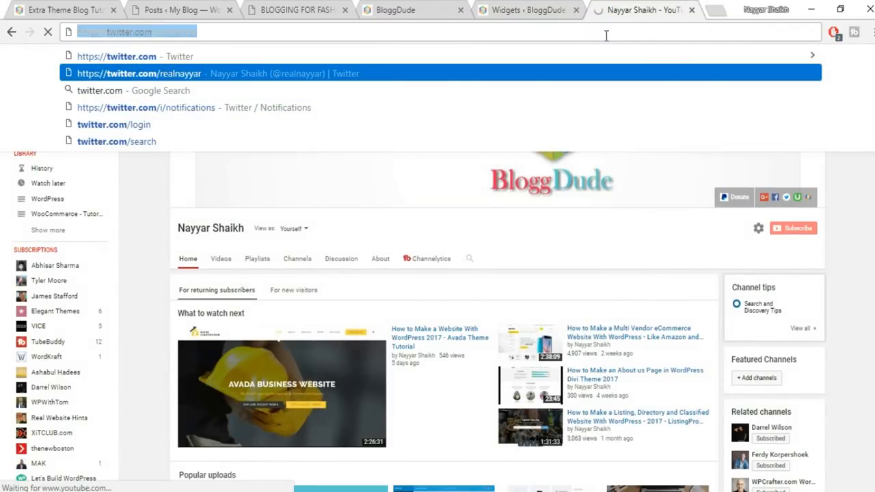
pyautogui.click(523, 11)
pyautogui.click(498, 227)
pyautogui.write('https://twitter.com/realnayyar')
# - Save the Follow Us widget, check it on the live homepage, then collapse it
pyautogui.scroll(-10, 661, 317)
pyautogui.click(609, 267)
pyautogui.click(19, 8)
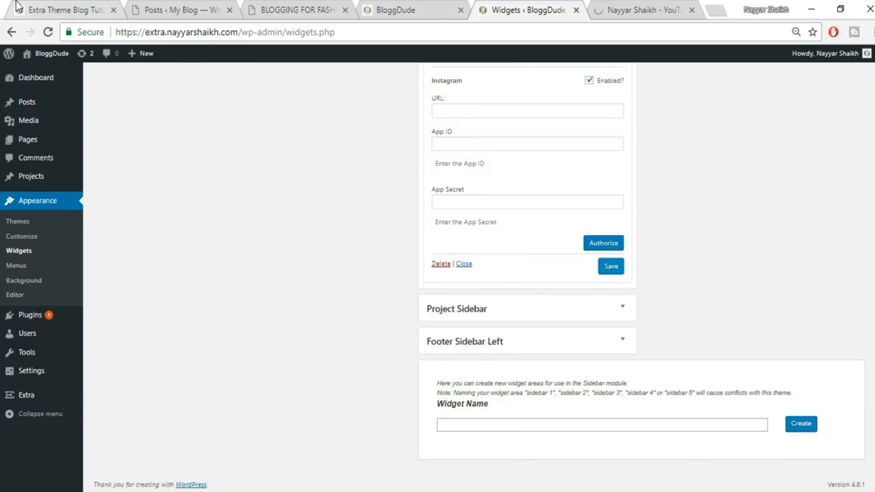
pyautogui.scroll(-3, 857, 305)
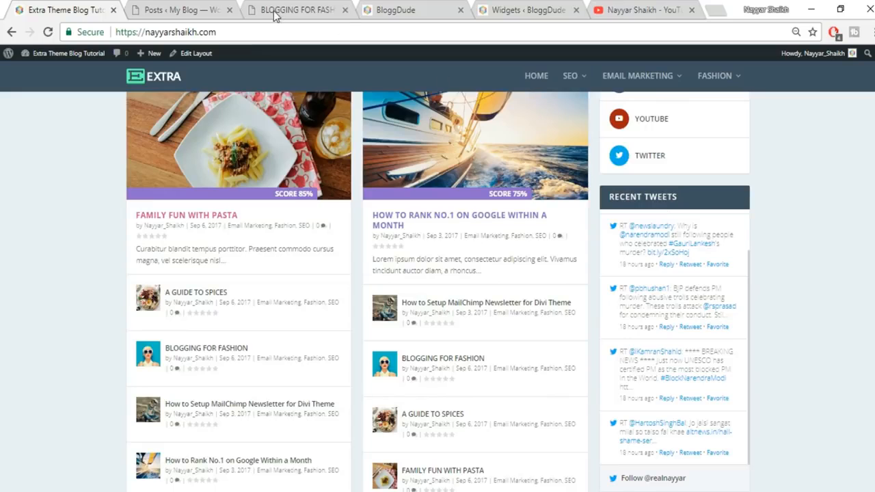
pyautogui.click(524, 6)
pyautogui.scroll(10, 711, 277)
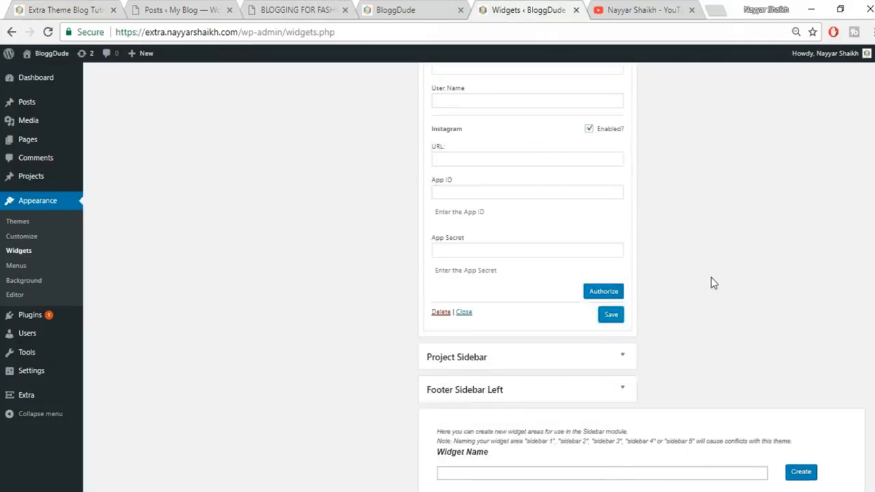
pyautogui.scroll(10, 704, 287)
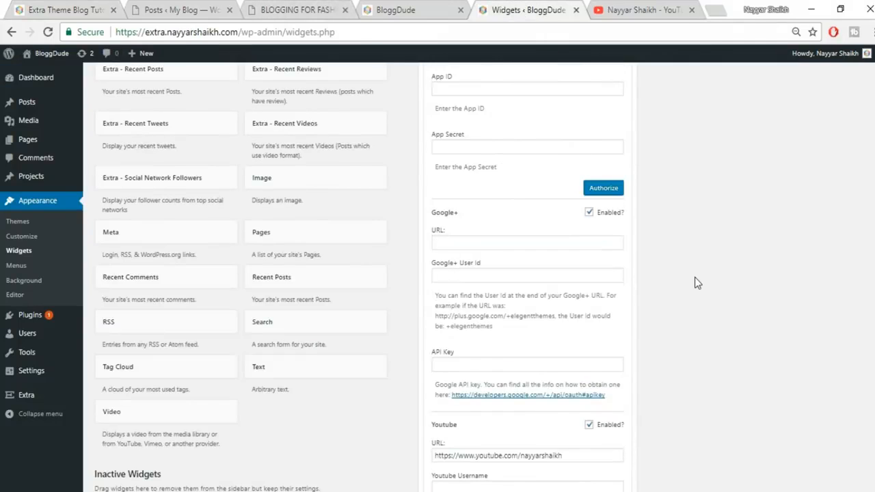
pyautogui.click(620, 153)
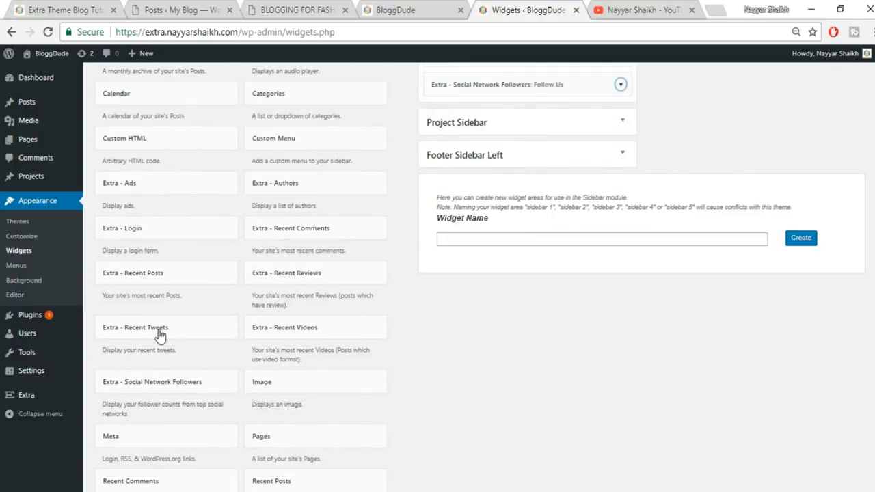
# - Add Extra - Recent Tweets to the Main Sidebar below Follow Us, titled Recent Tweets with 5 tweets
pyautogui.click(171, 339)
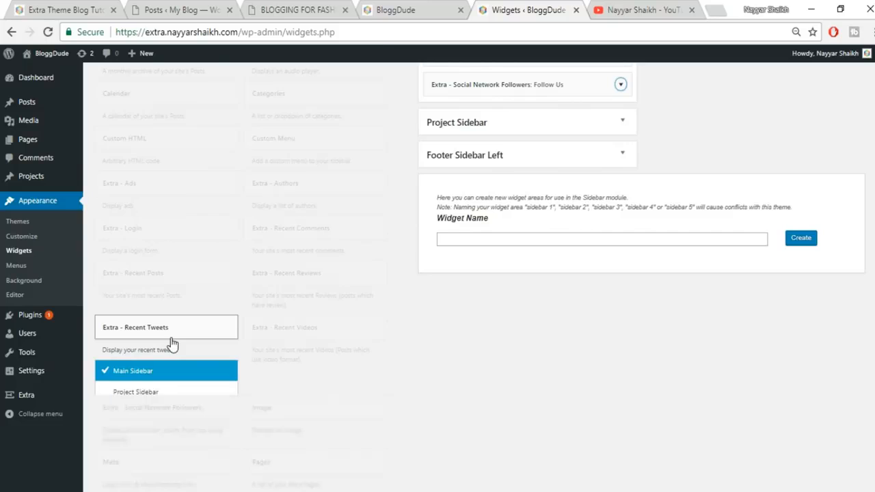
pyautogui.scroll(-1, 185, 400)
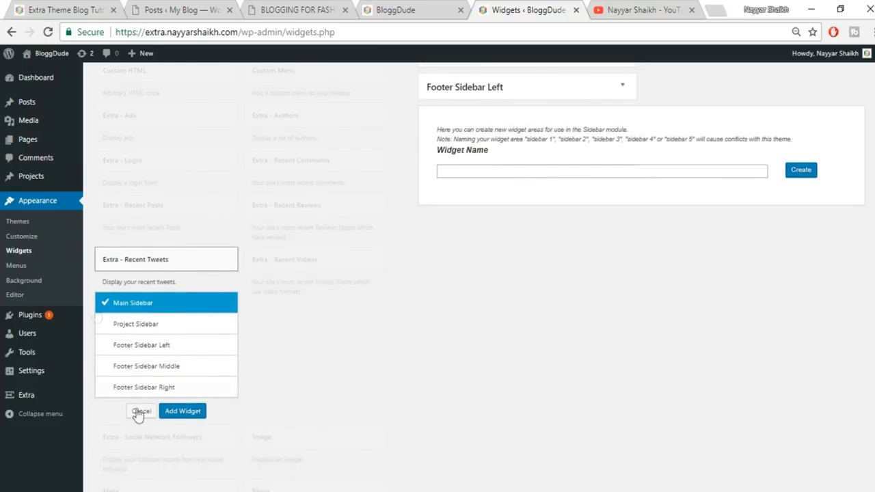
pyautogui.click(181, 412)
pyautogui.scroll(2, 659, 304)
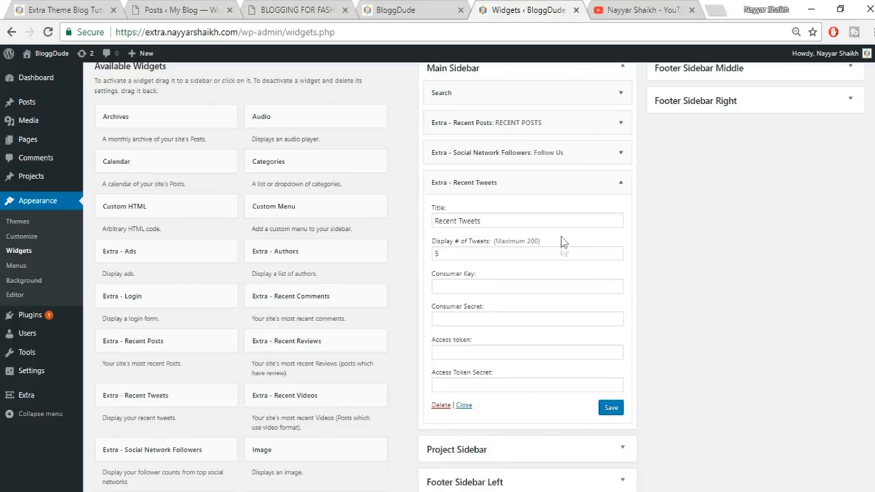
# - Reopen the Follow Us widget and scroll to its Twitter credential fields and API help link
pyautogui.click(619, 155)
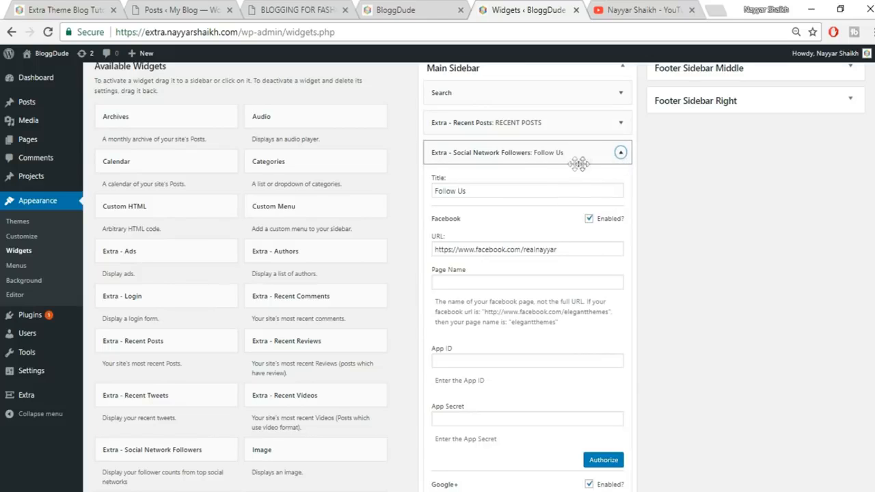
pyautogui.scroll(-5, 605, 268)
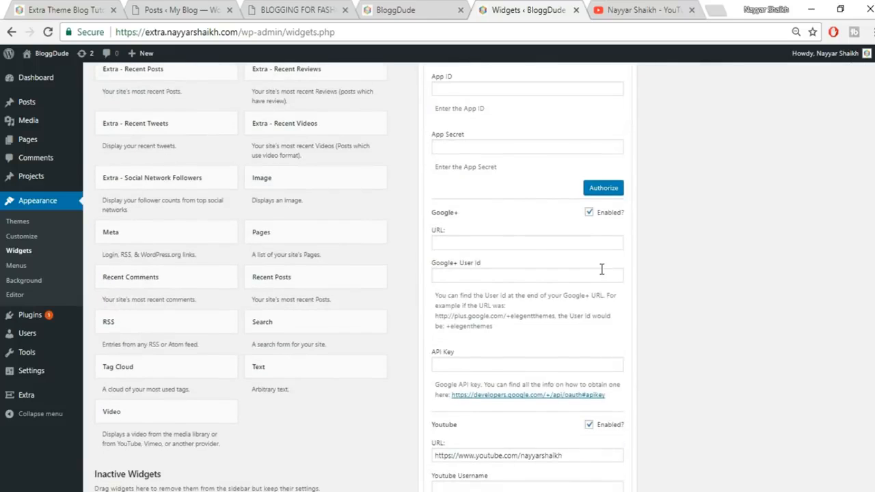
pyautogui.scroll(-5, 577, 276)
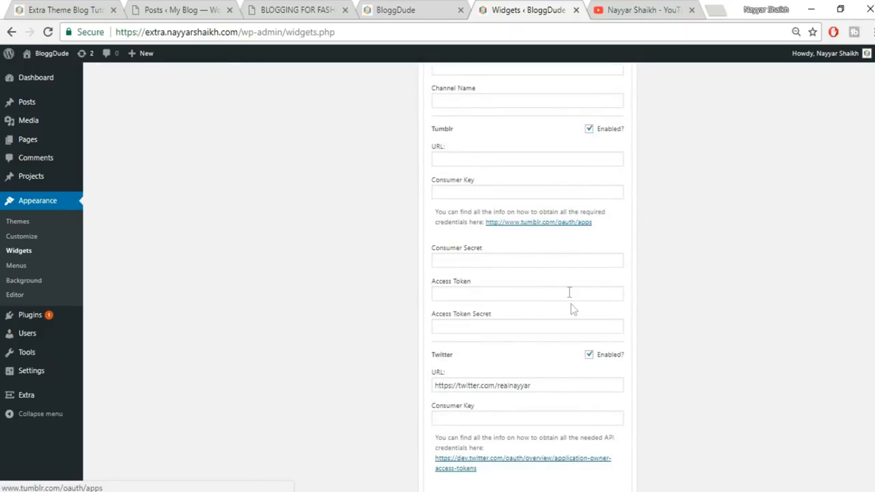
pyautogui.scroll(-3, 572, 309)
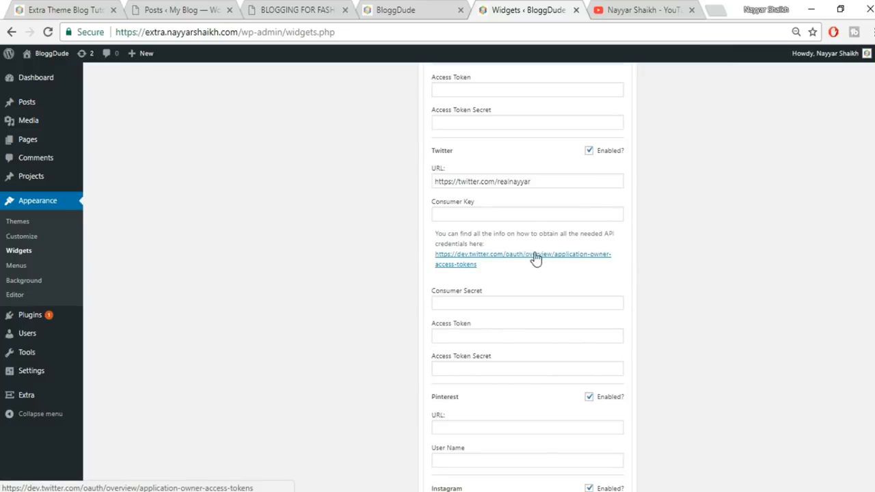
# - Open the dev.twitter.com access-token guide, plus the apps.twitter.com app list in a new tab
pyautogui.click(518, 260)
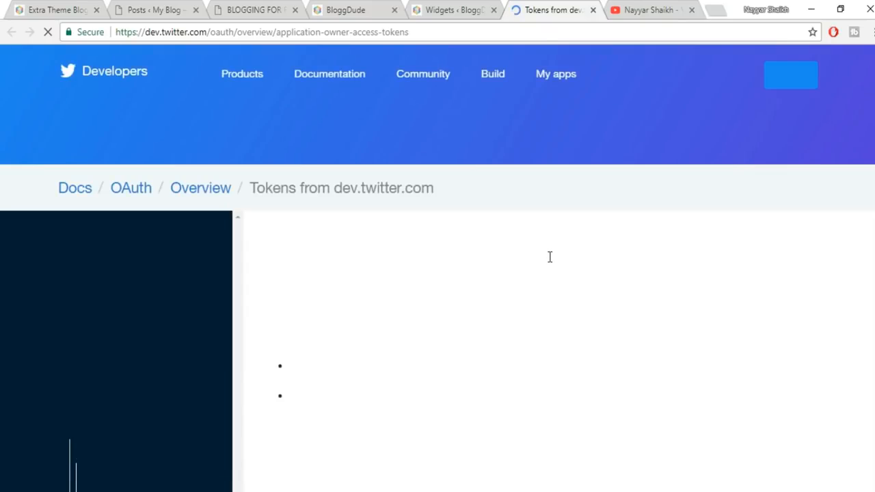
pyautogui.scroll(-4, 675, 331)
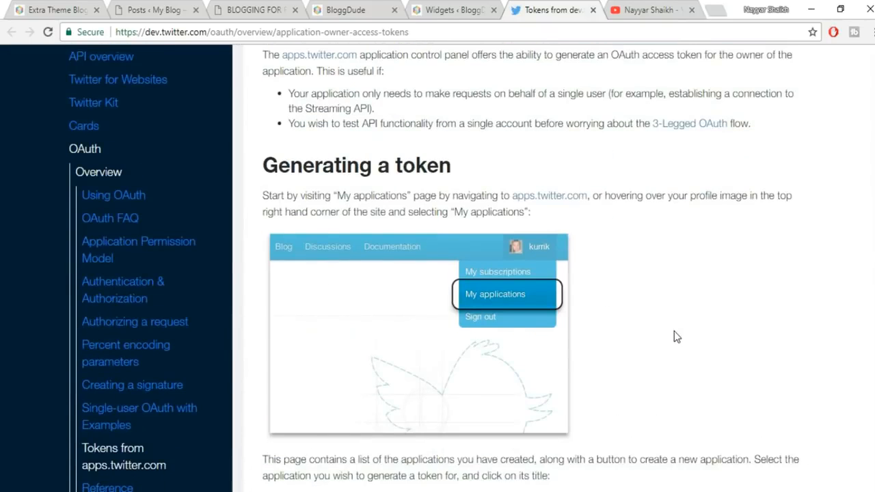
pyautogui.scroll(2, 674, 331)
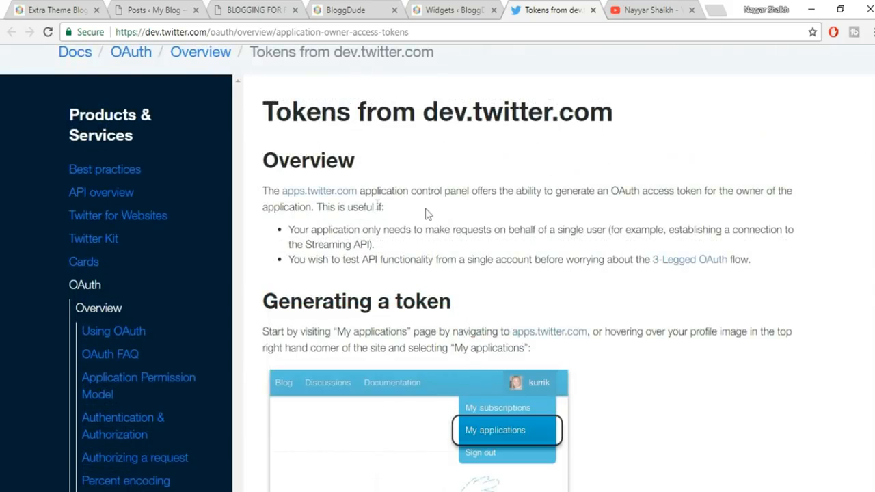
pyautogui.rightClick(334, 199)
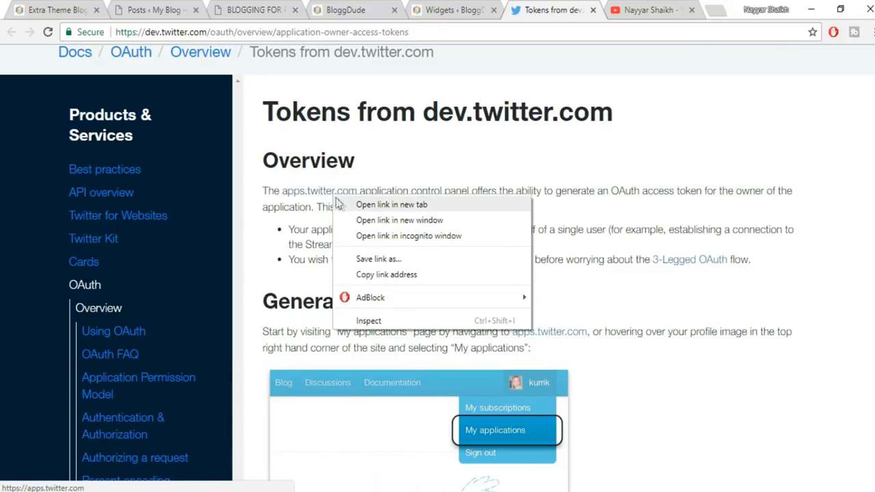
pyautogui.click(424, 205)
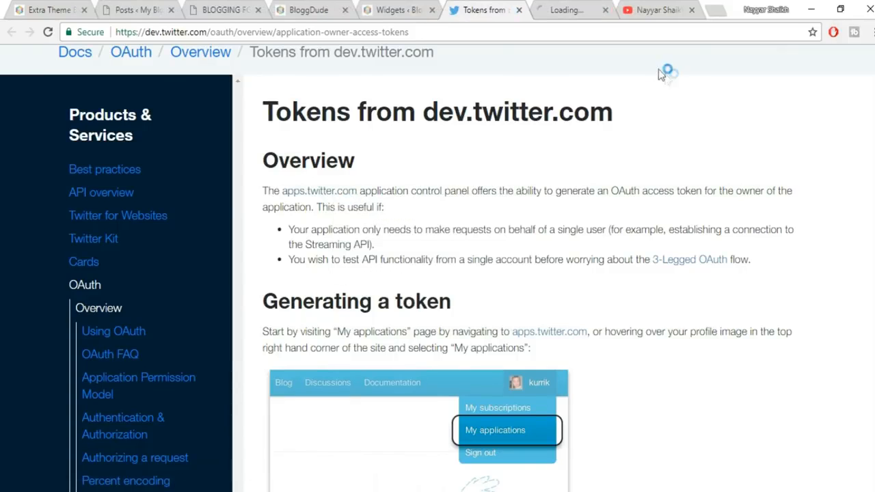
pyautogui.click(585, 13)
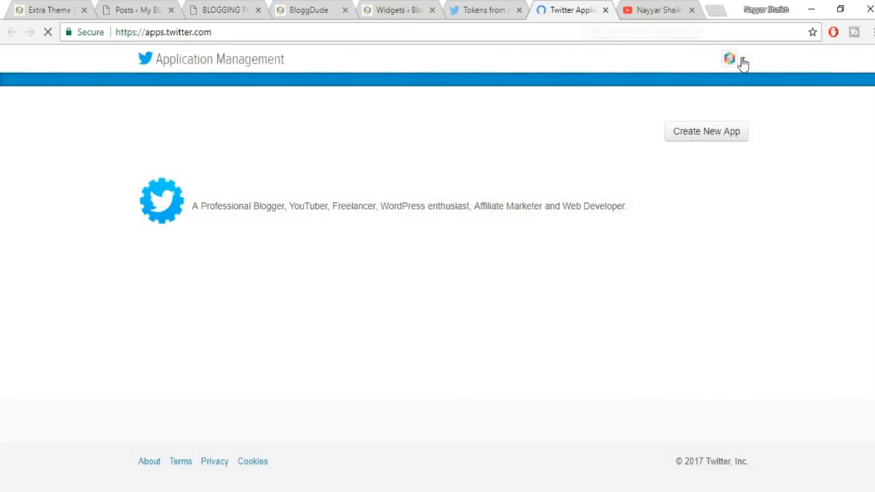
# - Start a new Twitter app and enter the name BloggDude
pyautogui.click(711, 135)
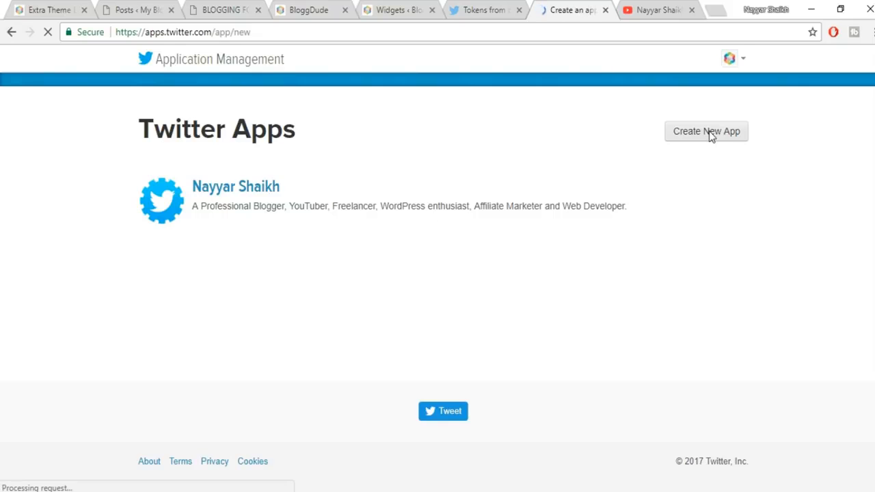
pyautogui.click(239, 238)
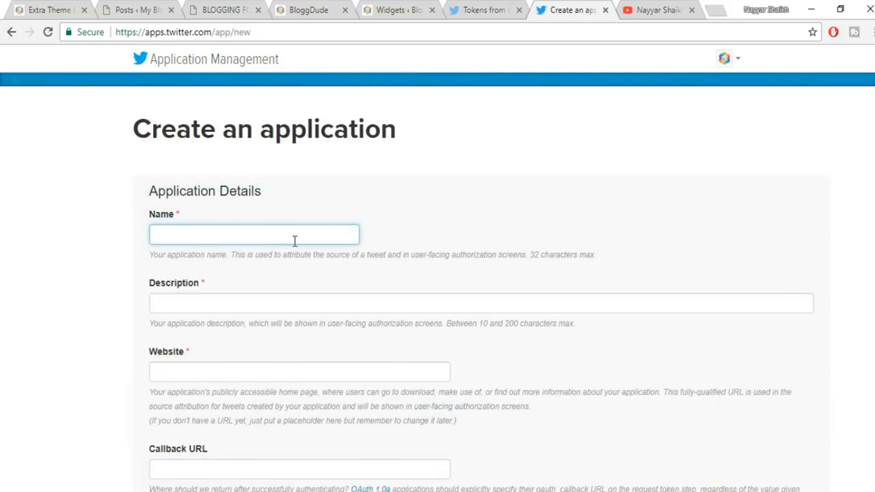
pyautogui.write('BloggDude')
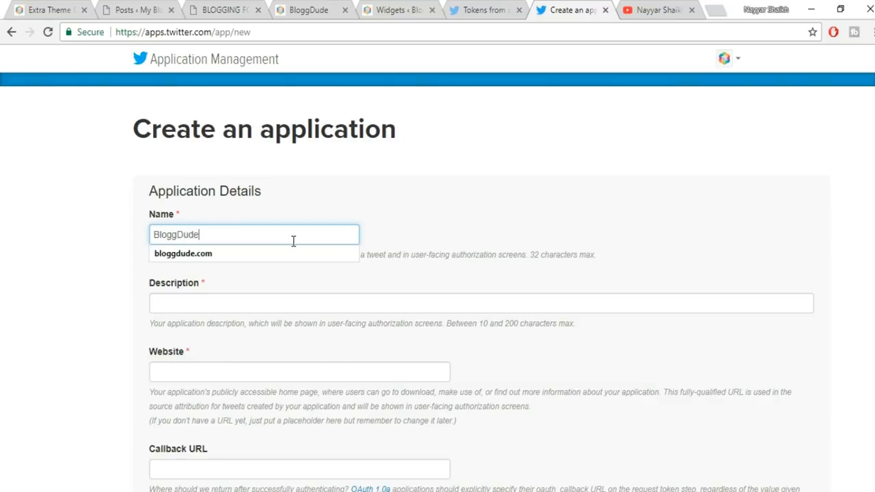
pyautogui.press('Tab')
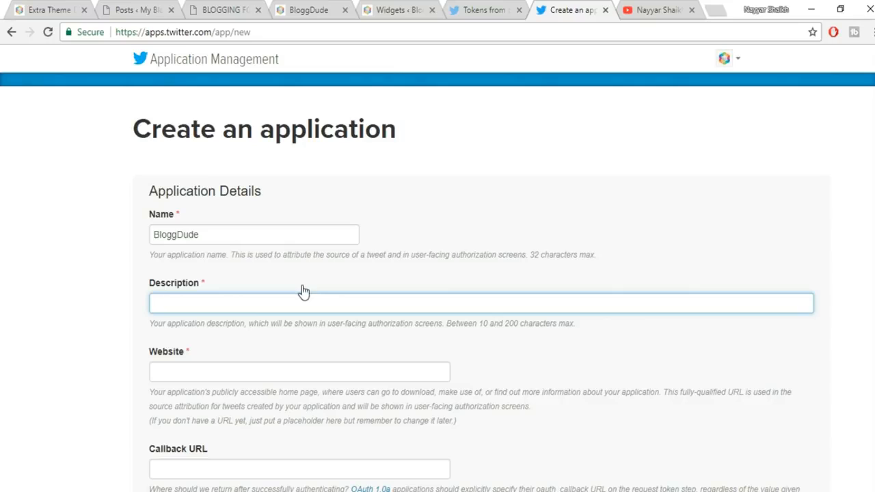
# - Copy the Overview paragraph from the token documentation into the app's Description
pyautogui.click(55, 9)
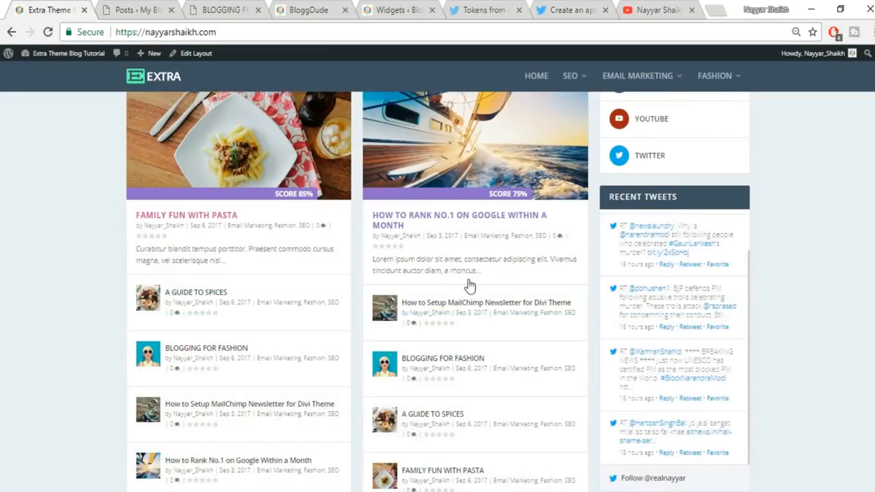
pyautogui.scroll(7, 762, 278)
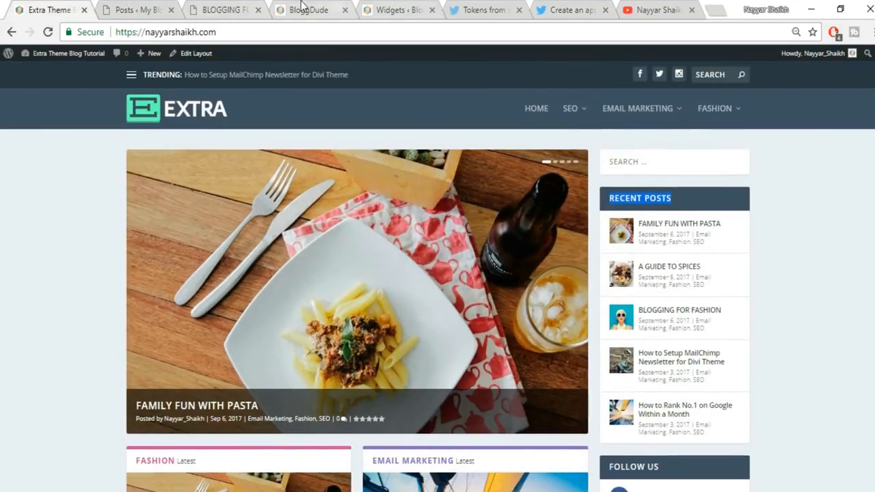
pyautogui.click(137, 9)
pyautogui.rightClick(4, 7)
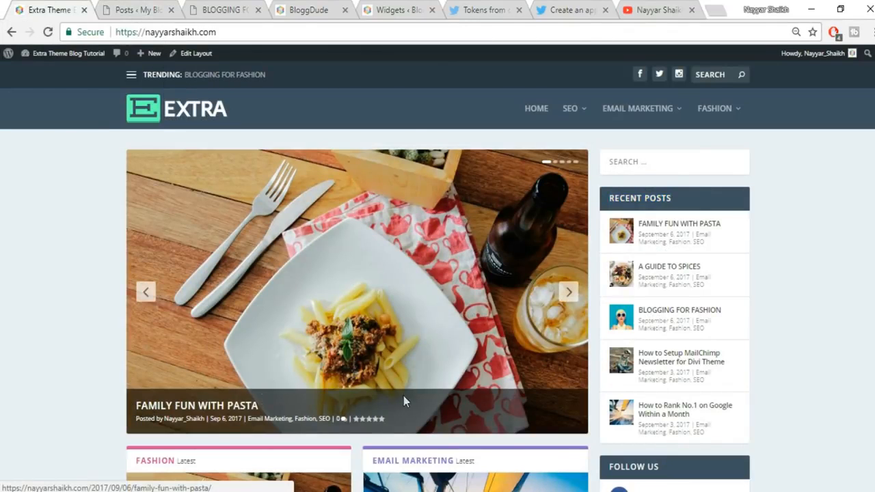
pyautogui.scroll(-4, 858, 321)
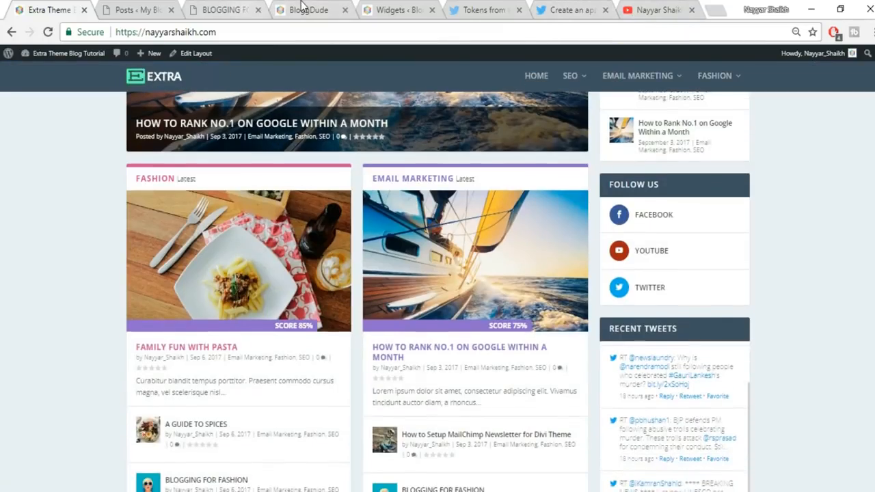
pyautogui.click(302, 9)
pyautogui.click(408, 8)
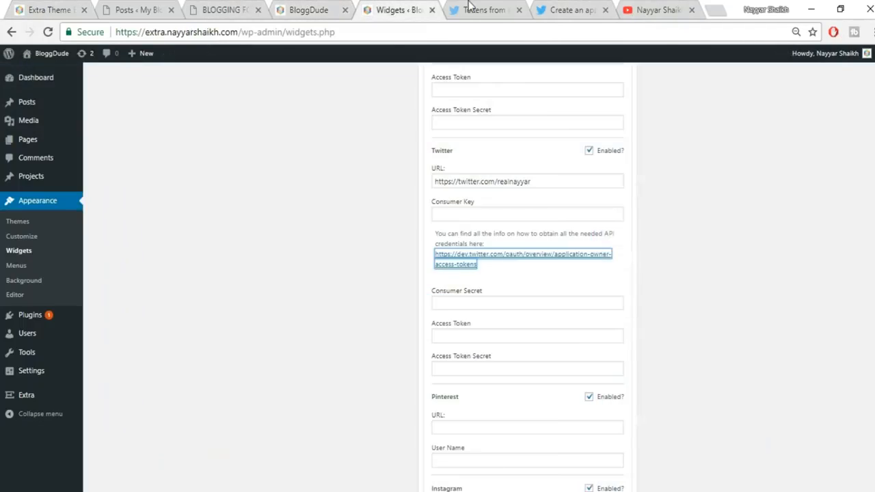
pyautogui.click(471, 9)
pyautogui.moveTo(260, 197); pyautogui.dragTo(433, 213)
pyautogui.hotkey('ctrl', 'c')
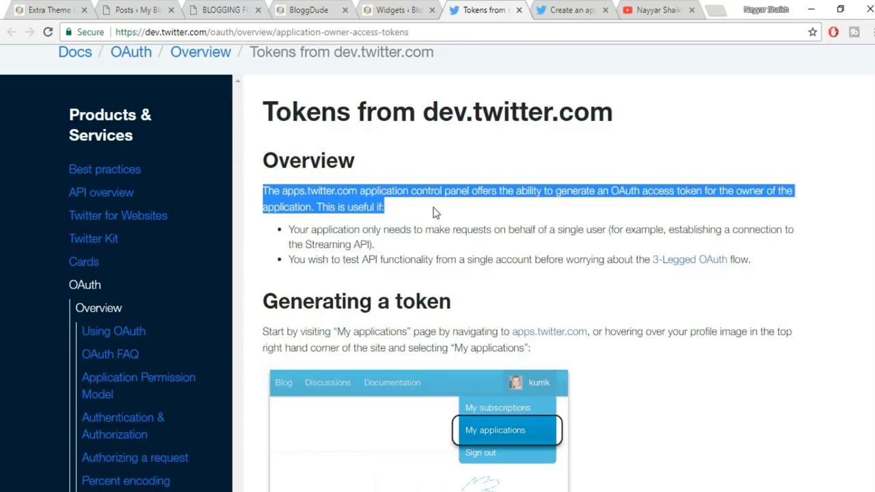
pyautogui.click(572, 10)
pyautogui.hotkey('ctrl', 'v')
# - Set the app's Website to the blog's home page address copied from the live site
pyautogui.scroll(-1, 394, 357)
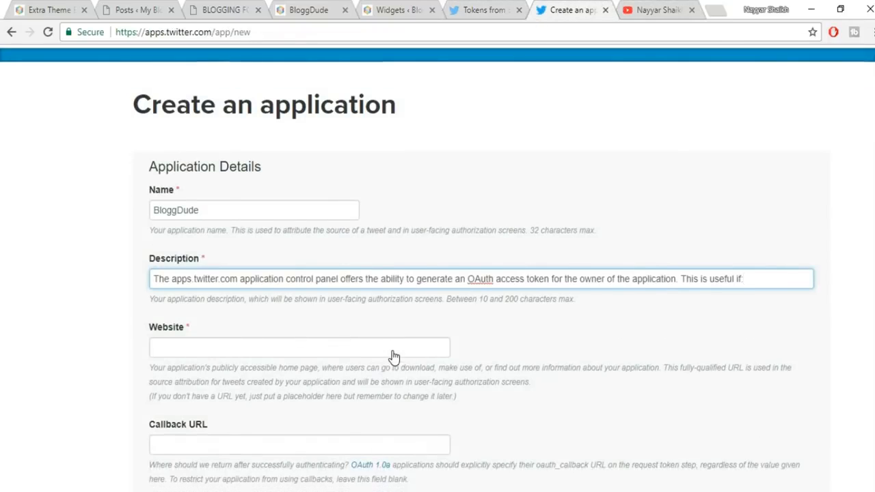
pyautogui.scroll(-1, 394, 356)
pyautogui.click(248, 237)
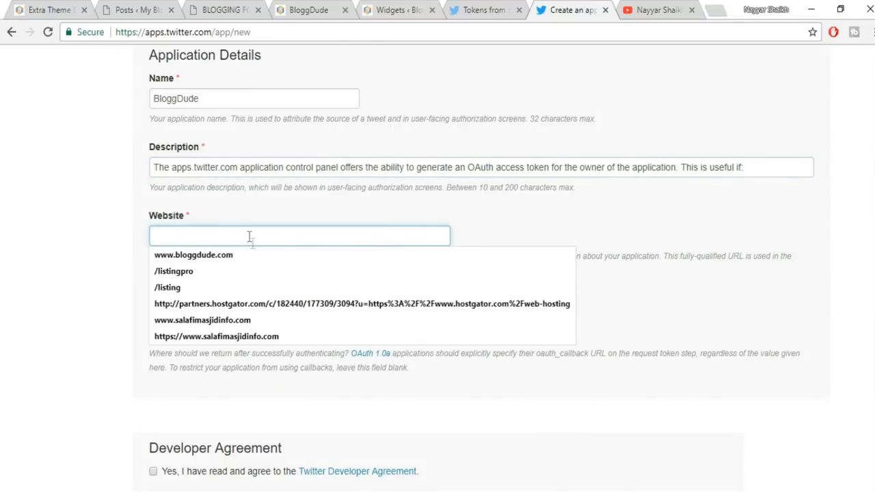
pyautogui.click(255, 255)
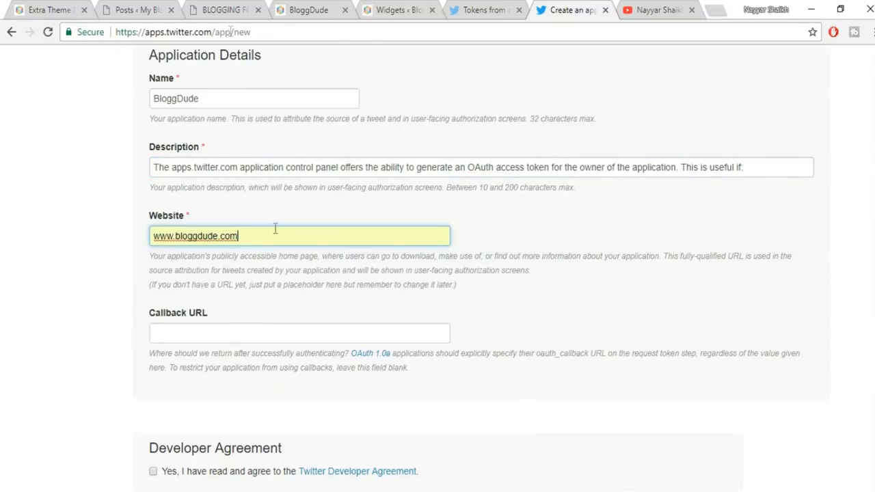
pyautogui.click(71, 5)
pyautogui.click(207, 38)
pyautogui.hotkey('ctrl', 'c')
pyautogui.click(566, 10)
pyautogui.hotkey('ctrl', 'a')
pyautogui.hotkey('ctrl', 'v')
pyautogui.click(578, 281)
# - Accept the Twitter Developer Agreement and create the application
pyautogui.scroll(-2, 578, 287)
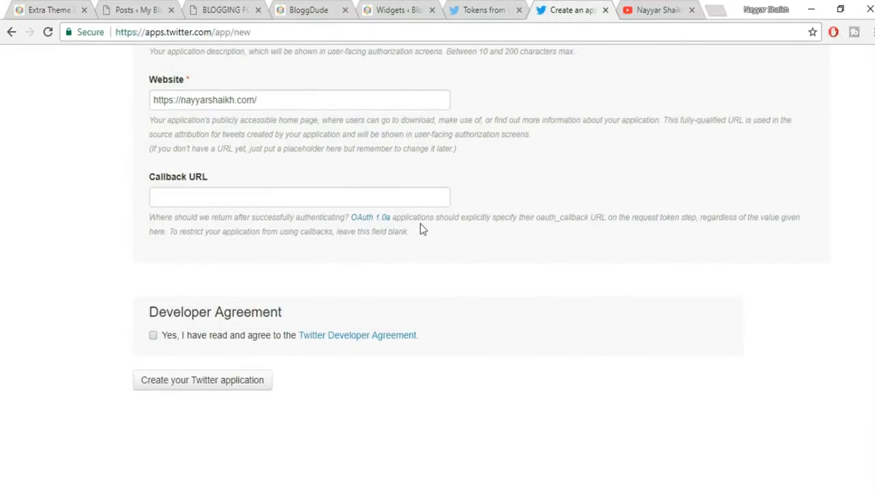
pyautogui.click(154, 335)
pyautogui.click(174, 384)
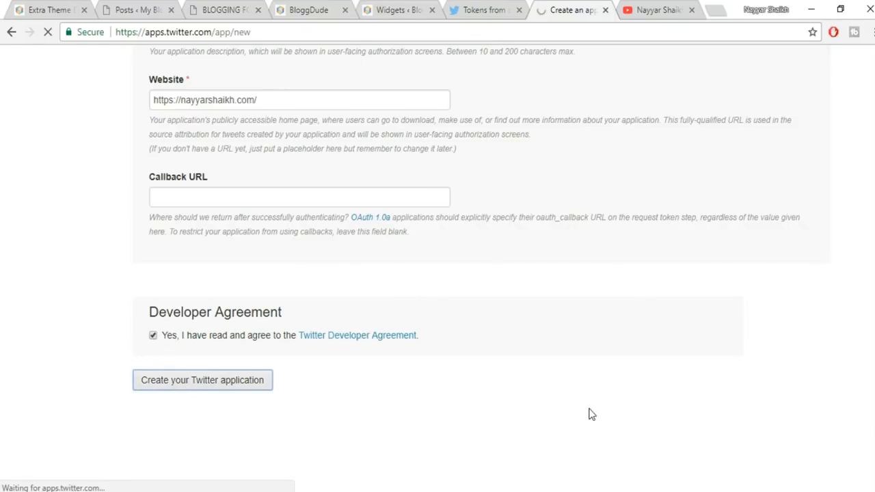
pyautogui.scroll(4, 589, 413)
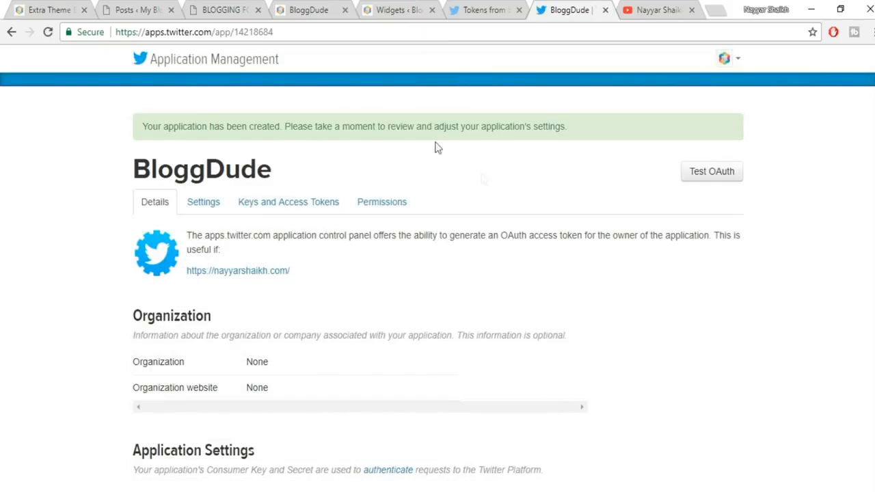
# - Regenerate the BloggDude app's consumer key and secret, confirming the prompt, and view the new keys
pyautogui.scroll(-3, 517, 246)
pyautogui.scroll(3, 470, 249)
pyautogui.scroll(-5, 807, 222)
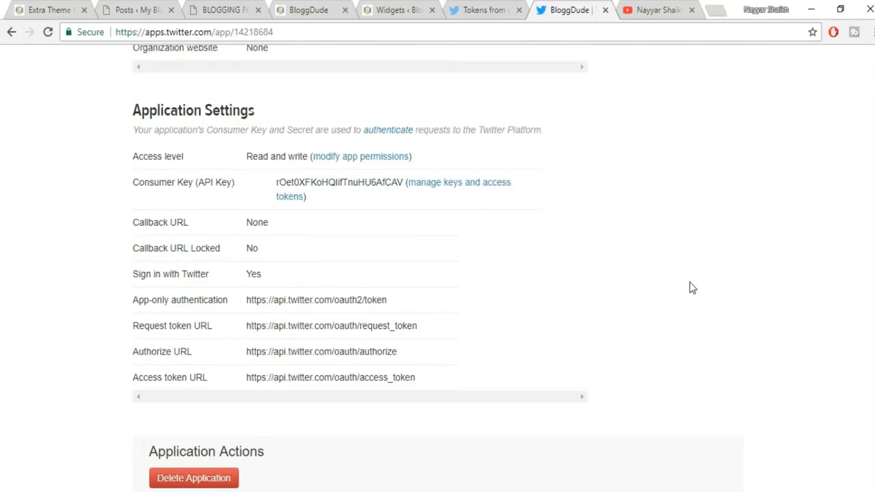
pyautogui.scroll(-3, 691, 287)
pyautogui.scroll(7, 689, 305)
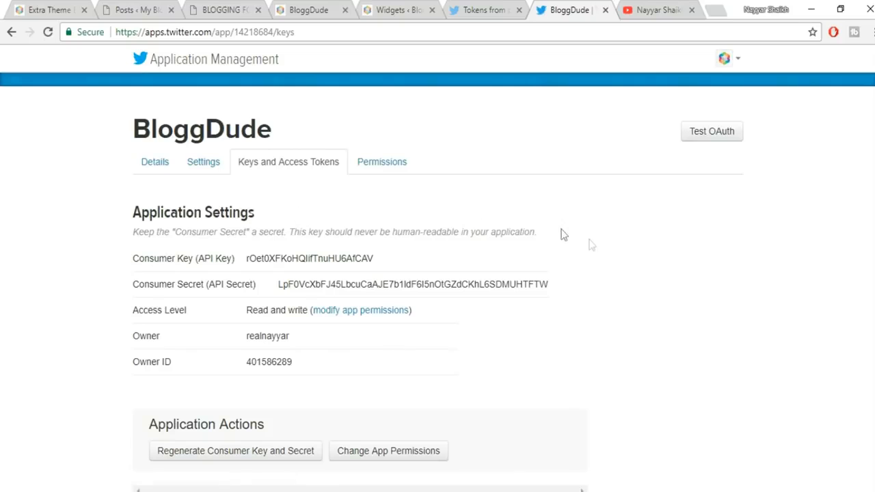
pyautogui.scroll(-1, 444, 341)
pyautogui.click(235, 387)
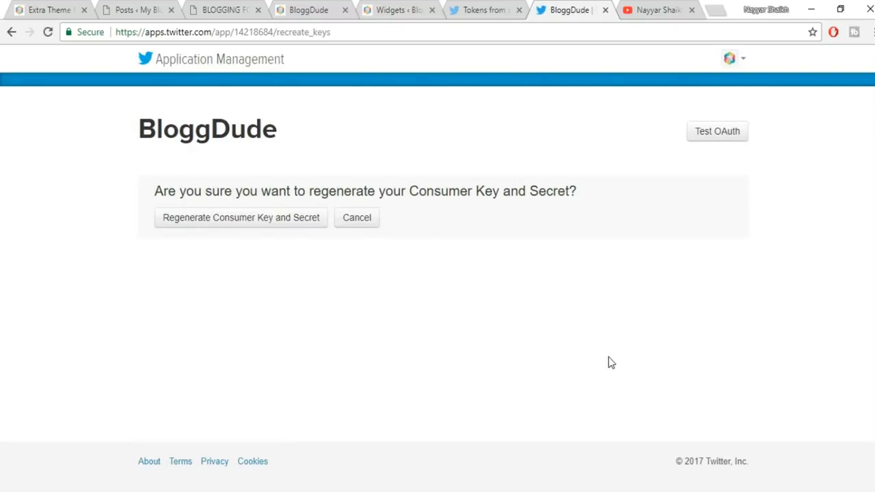
pyautogui.click(244, 226)
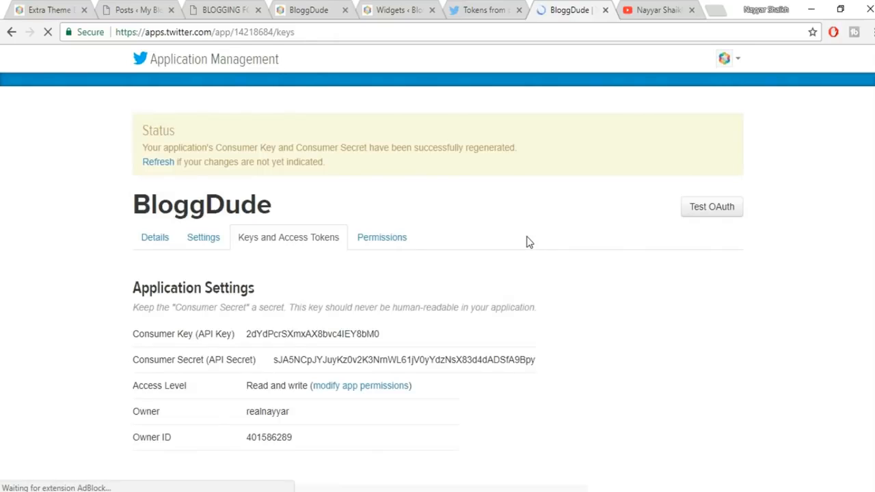
pyautogui.scroll(-2, 526, 245)
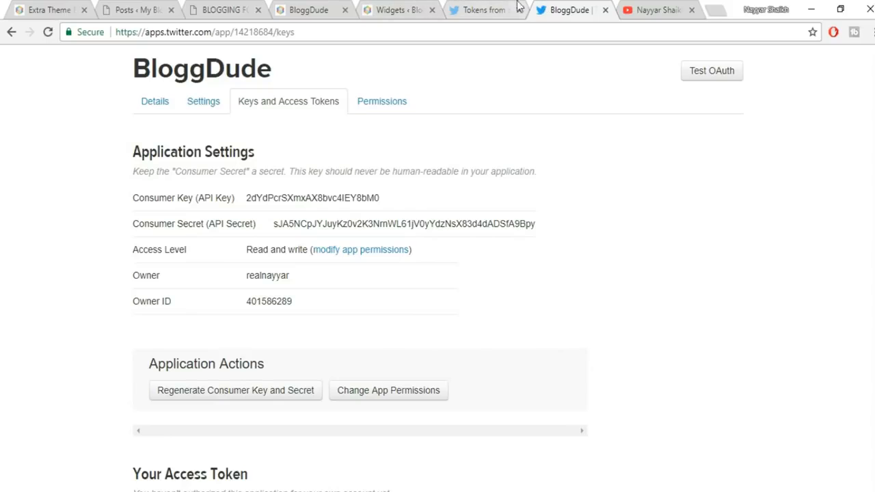
# - Bring the WordPress widgets page alongside and collapse the Social Network Followers widget
pyautogui.click(478, 9)
pyautogui.moveTo(400, 8); pyautogui.dragTo(472, 9)
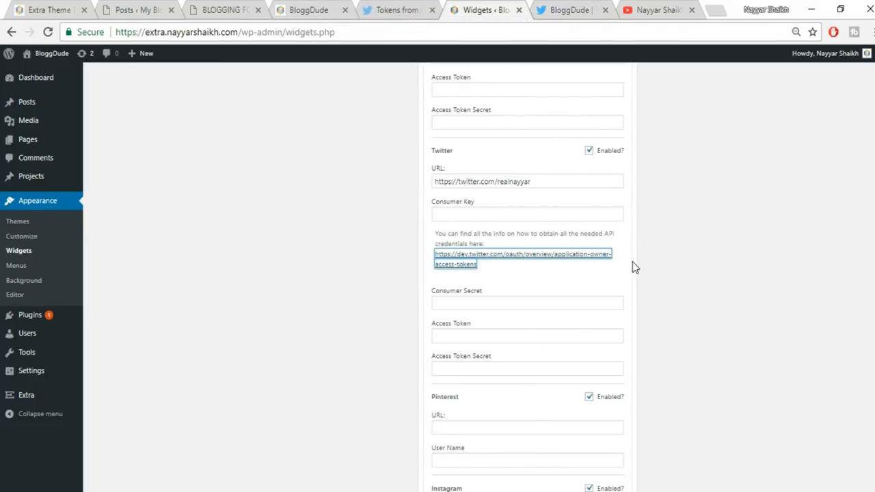
pyautogui.scroll(10, 675, 282)
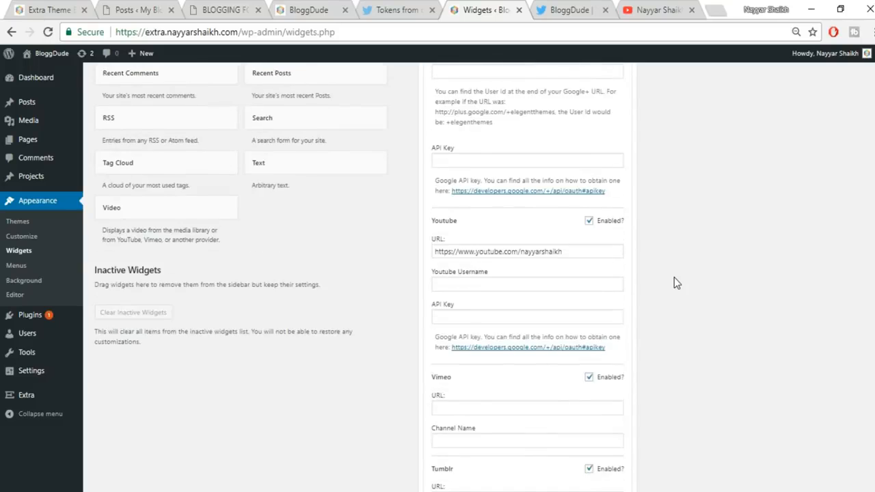
pyautogui.scroll(4, 673, 277)
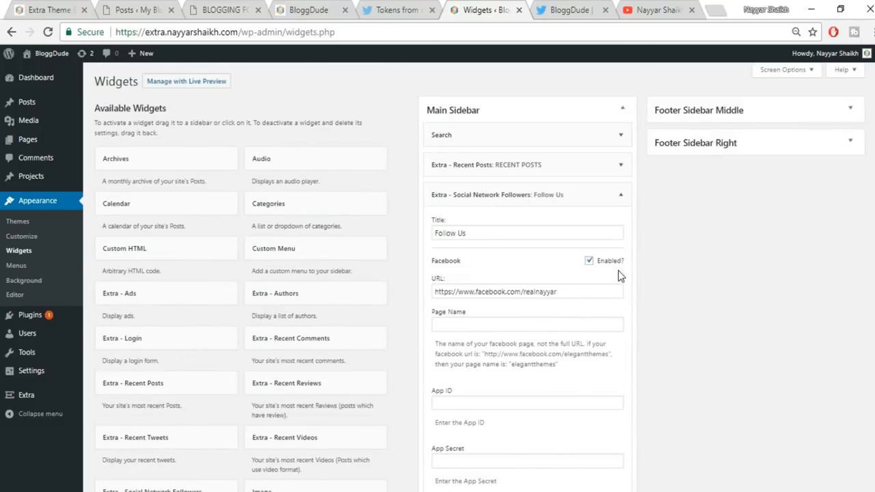
pyautogui.click(619, 196)
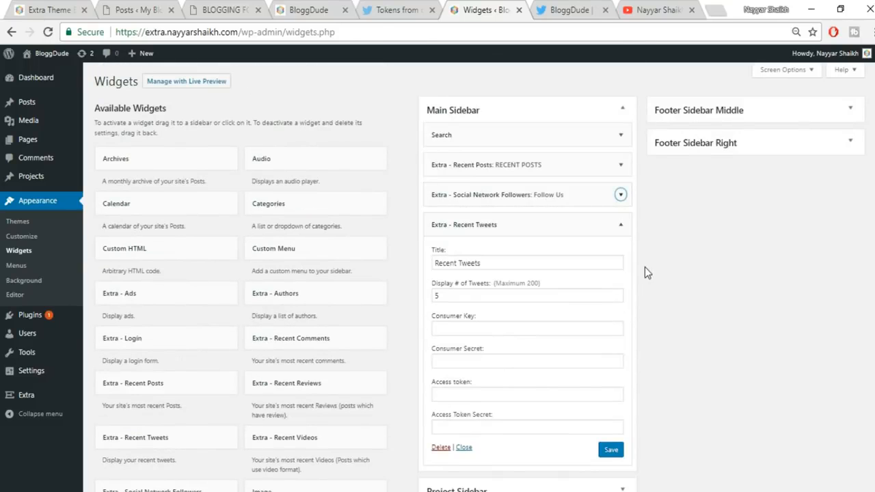
pyautogui.scroll(-1, 644, 267)
# - Copy the app's Consumer Key and Consumer Secret into the Recent Tweets widget fields
pyautogui.click(576, 9)
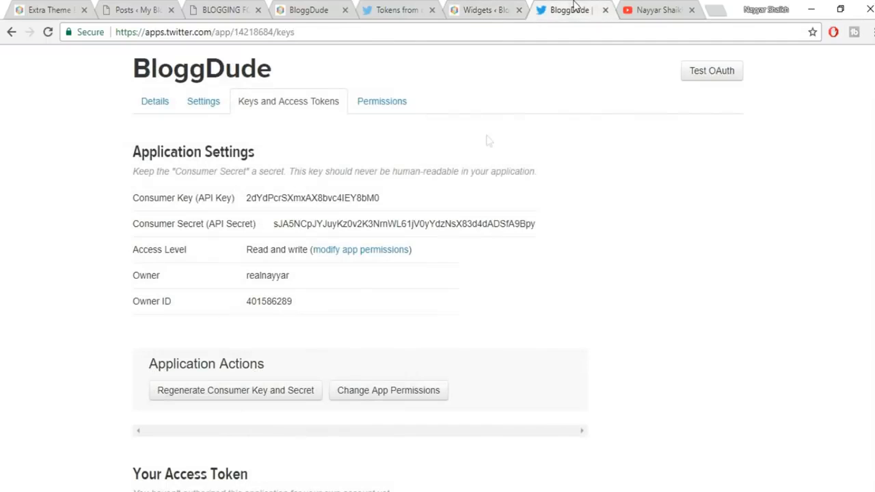
pyautogui.moveTo(386, 203); pyautogui.dragTo(247, 197)
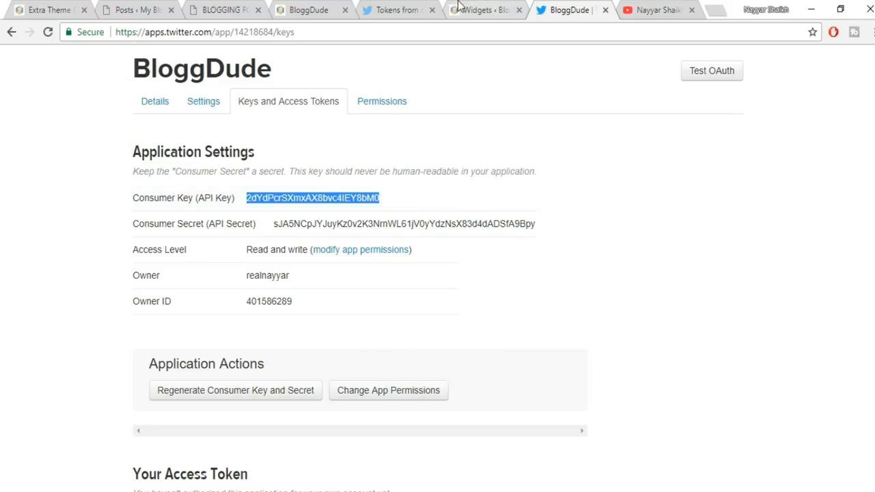
pyautogui.click(459, 7)
pyautogui.click(504, 253)
pyautogui.hotkey('ctrl', 'v')
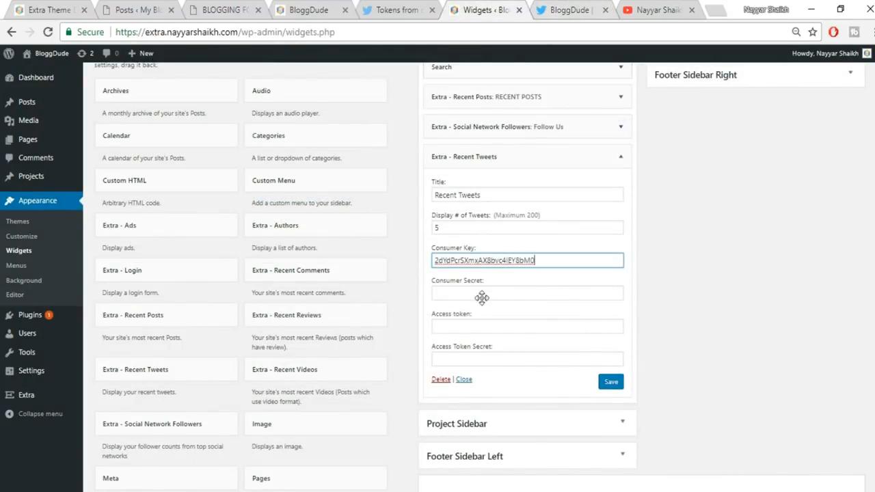
pyautogui.click(555, 8)
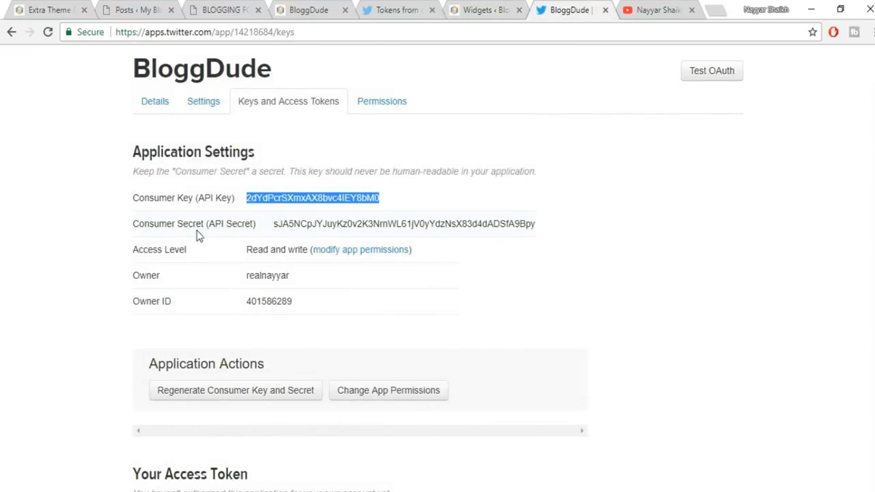
pyautogui.moveTo(550, 225); pyautogui.dragTo(273, 225)
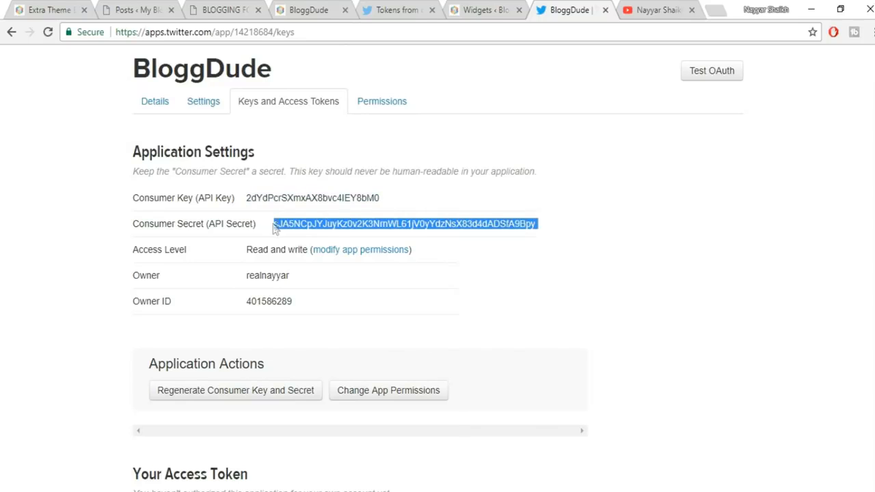
pyautogui.click(462, 6)
pyautogui.click(501, 299)
pyautogui.hotkey('ctrl', 'v')
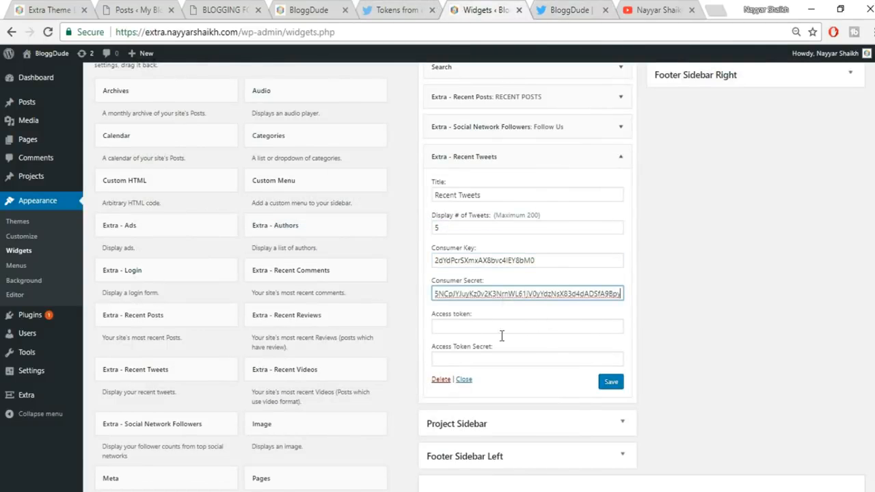
# - Create an access token for the app and paste it into the widget's Access token field
pyautogui.click(546, 7)
pyautogui.click(247, 260)
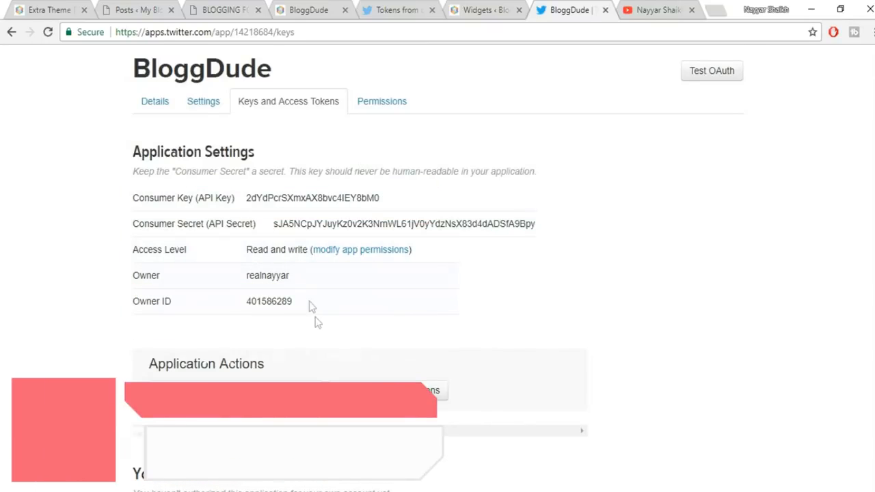
pyautogui.scroll(-3, 314, 322)
pyautogui.scroll(-1, 316, 341)
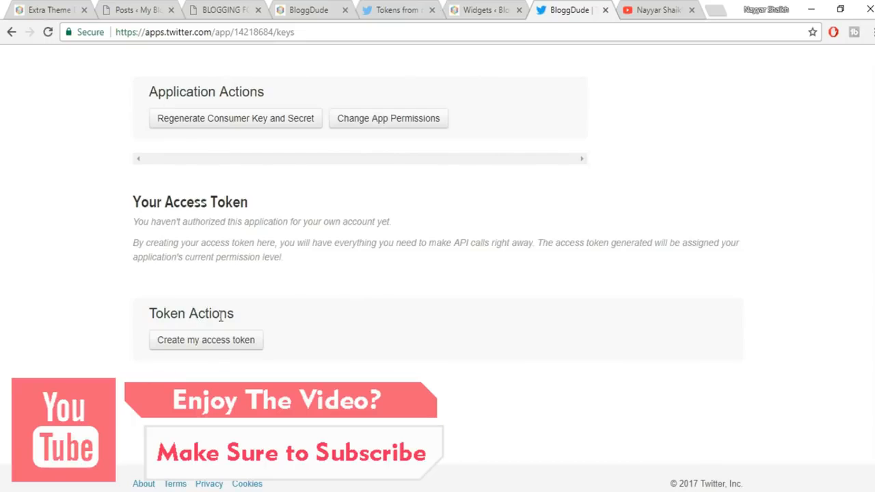
pyautogui.click(200, 347)
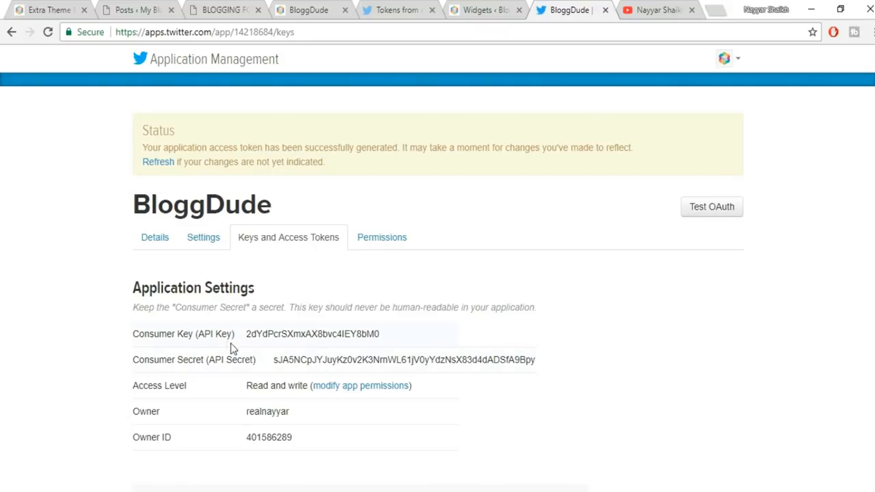
pyautogui.scroll(-5, 317, 357)
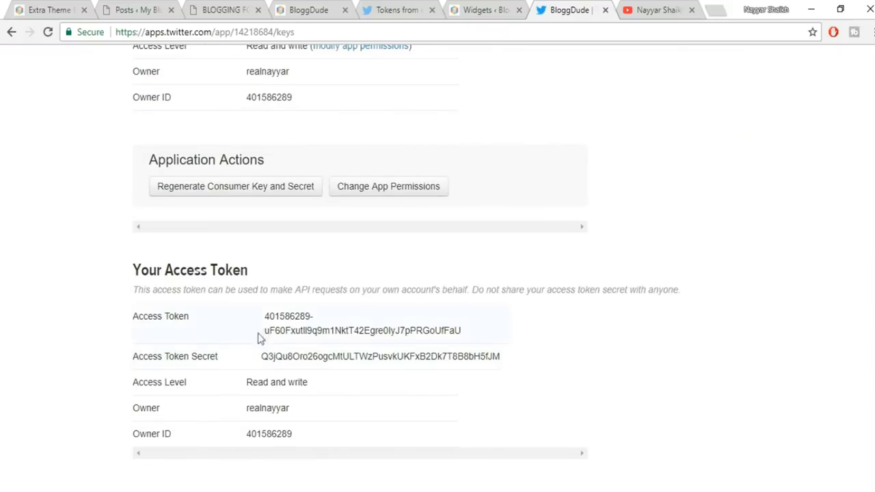
pyautogui.moveTo(265, 319); pyautogui.dragTo(473, 333)
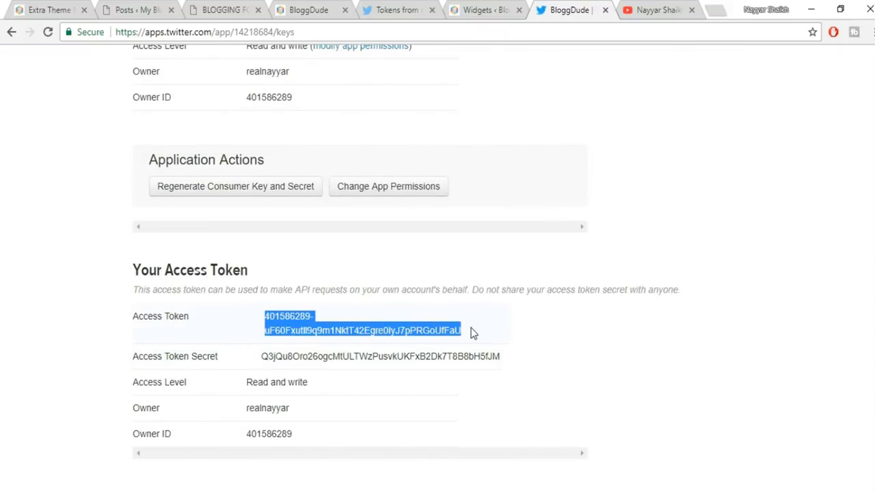
pyautogui.click(501, 11)
pyautogui.click(498, 331)
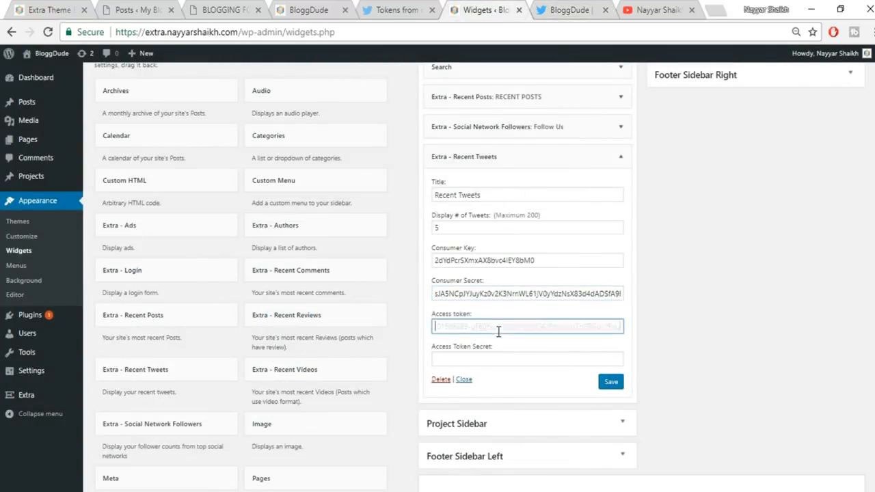
pyautogui.hotkey('ctrl', 'v')
# - Paste the Access Token Secret into the widget and save the Recent Tweets settings
pyautogui.click(539, 7)
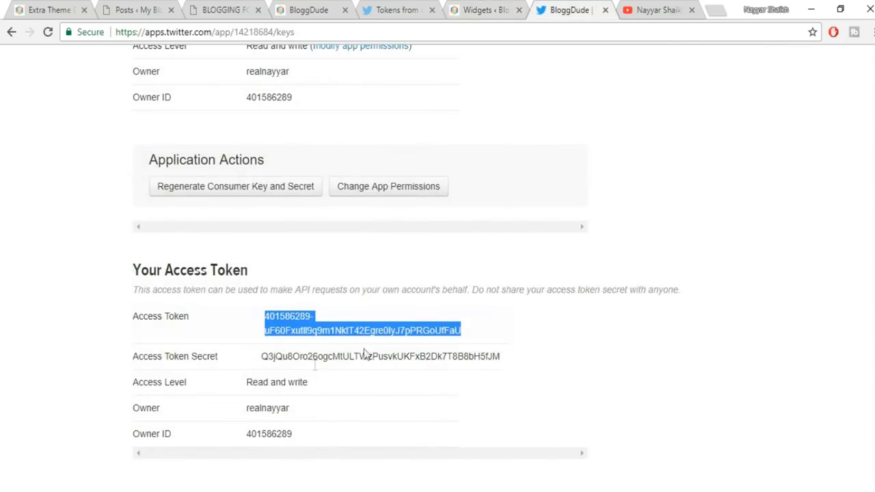
pyautogui.moveTo(264, 356); pyautogui.dragTo(518, 359)
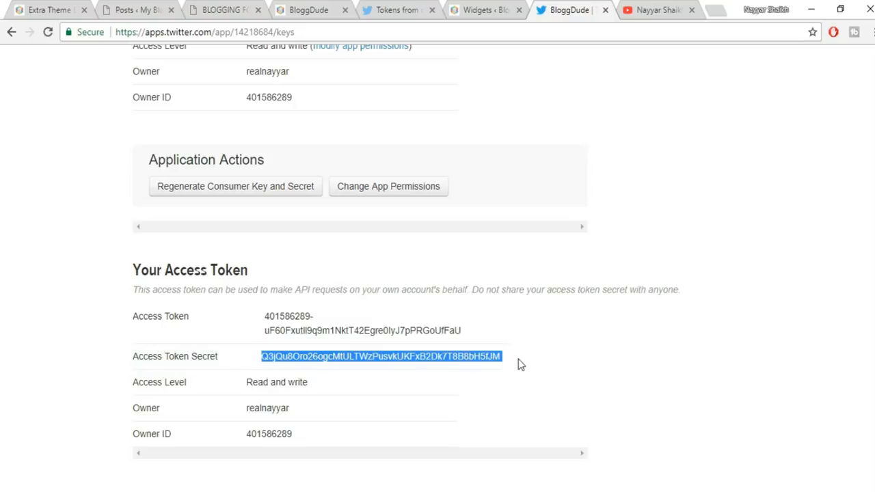
pyautogui.click(479, 10)
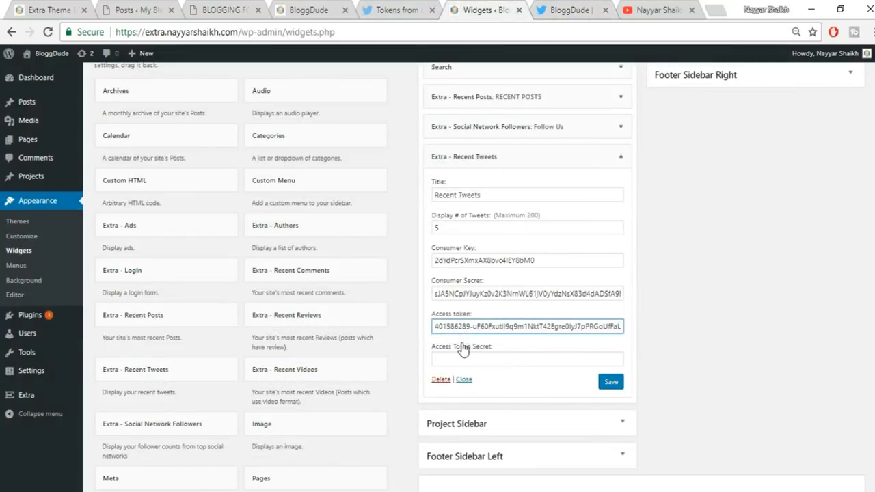
pyautogui.click(465, 354)
pyautogui.hotkey('ctrl', 'v')
pyautogui.click(618, 385)
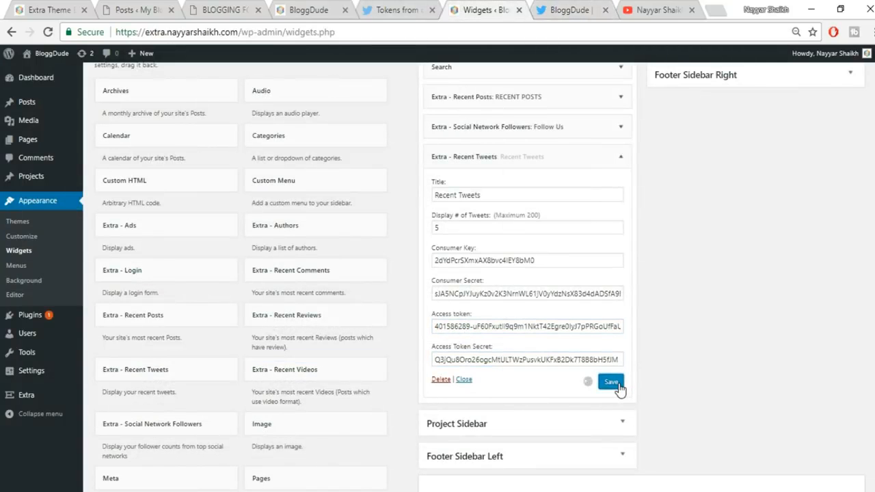
# - Check the live site for tweets, then close the Twitter app page
pyautogui.click(48, 10)
pyautogui.scroll(-4, 754, 328)
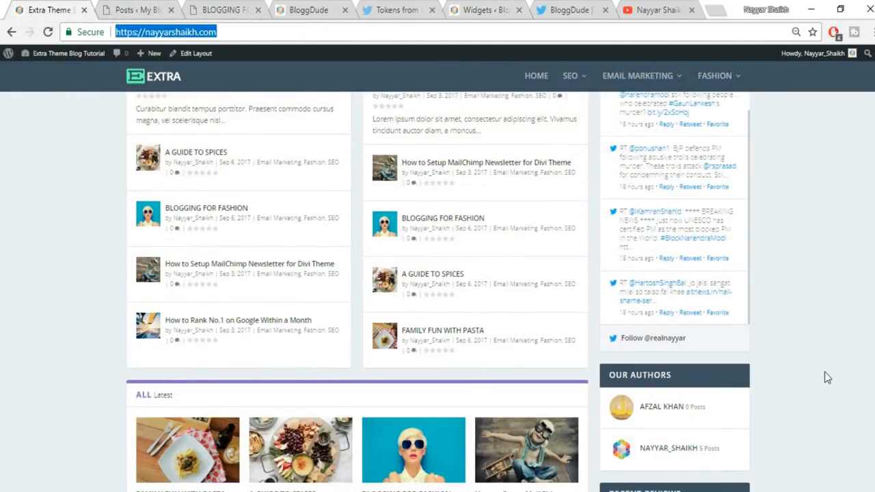
pyautogui.scroll(-1, 824, 379)
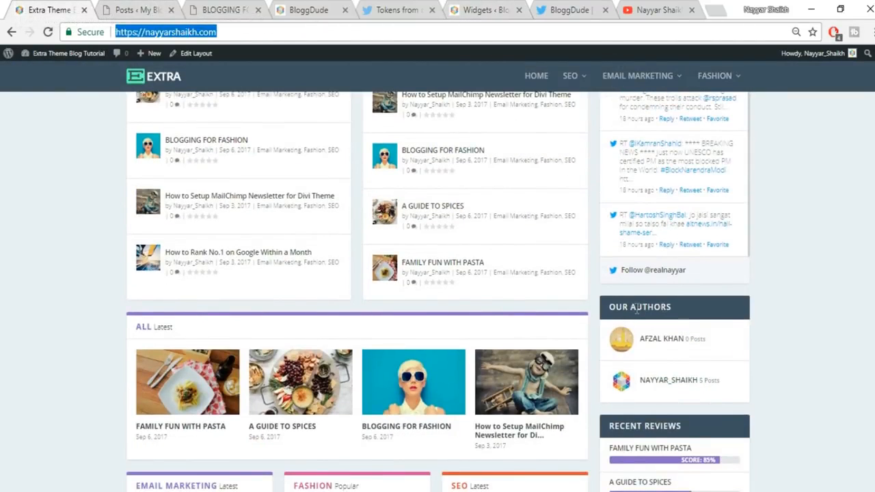
pyautogui.click(482, 9)
pyautogui.click(605, 10)
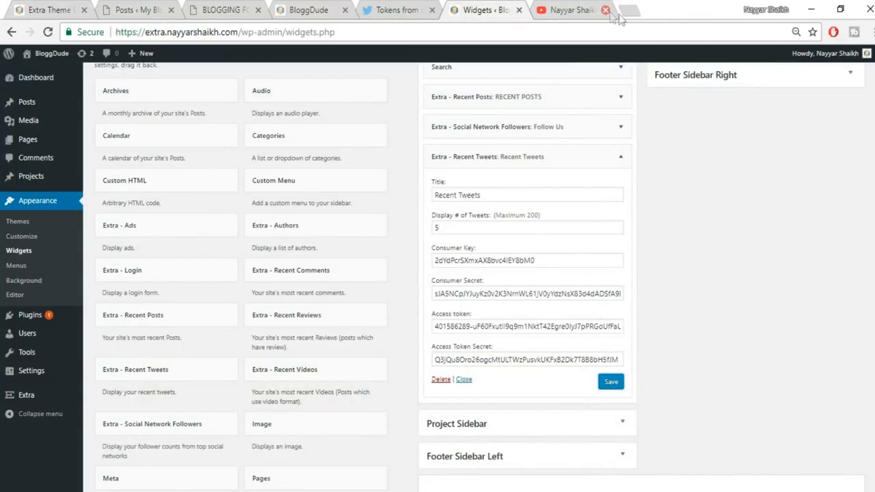
# - Close the YouTube and Twitter token tabs and collapse the Recent Tweets widget
pyautogui.click(605, 11)
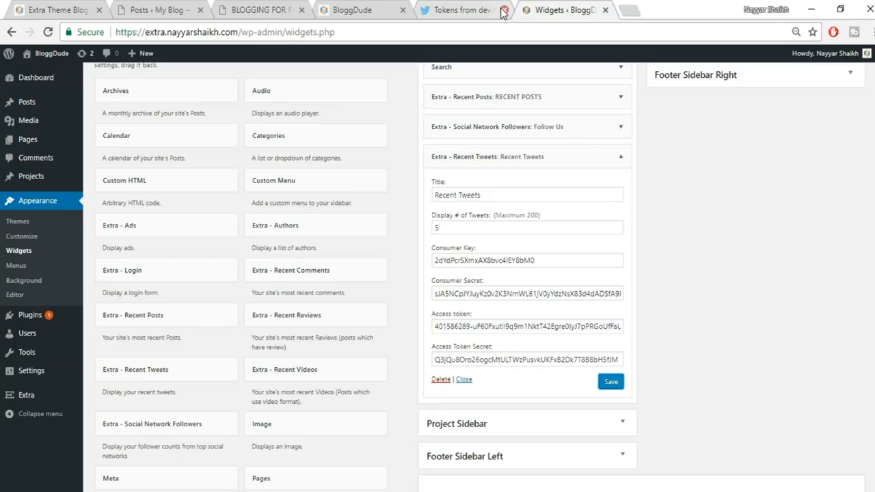
pyautogui.click(504, 10)
pyautogui.scroll(1, 607, 225)
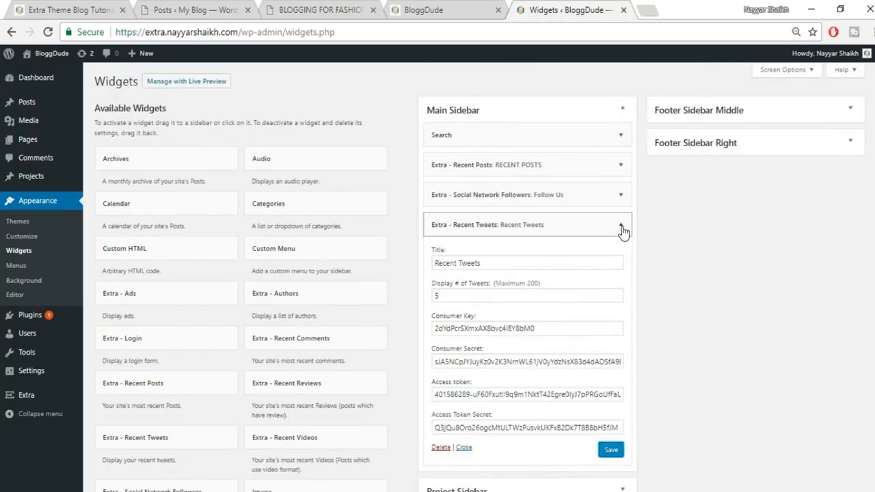
pyautogui.click(620, 225)
pyautogui.scroll(-2, 209, 314)
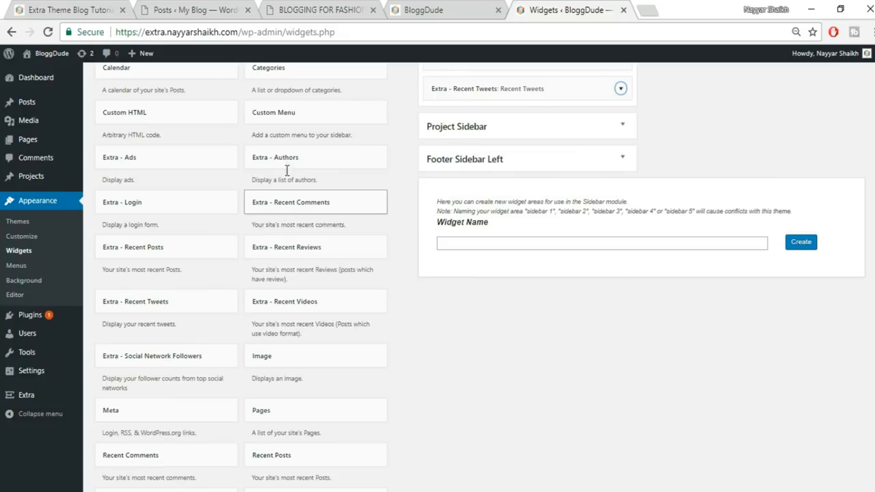
# - Add the Extra - Authors widget to the Main Sidebar as Our Authors and save it
pyautogui.click(316, 166)
pyautogui.scroll(-1, 300, 177)
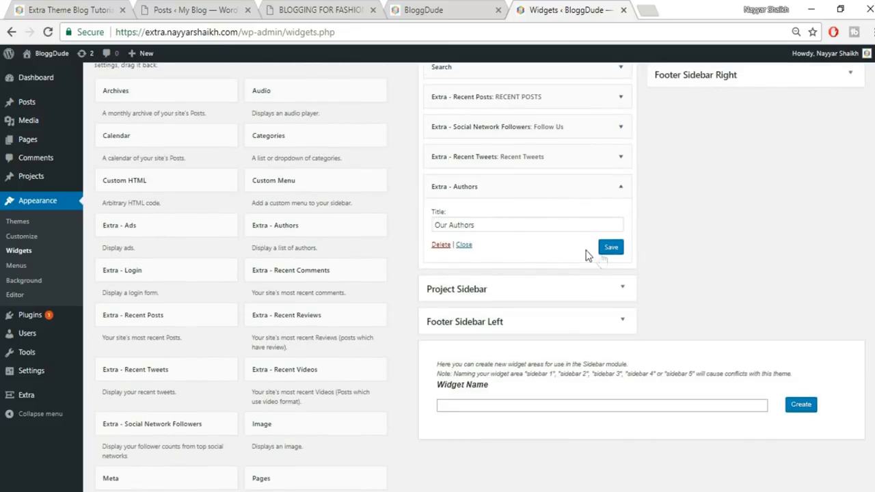
pyautogui.click(609, 249)
pyautogui.rightClick(7, 5)
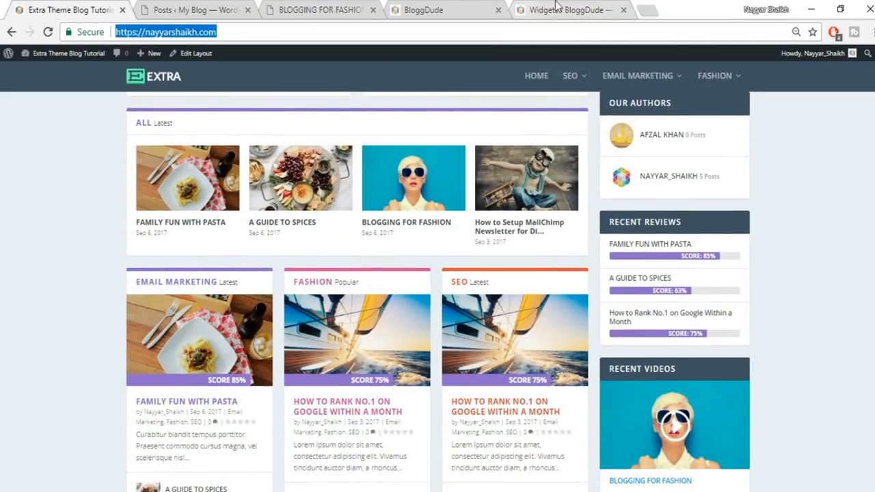
pyautogui.click(566, 6)
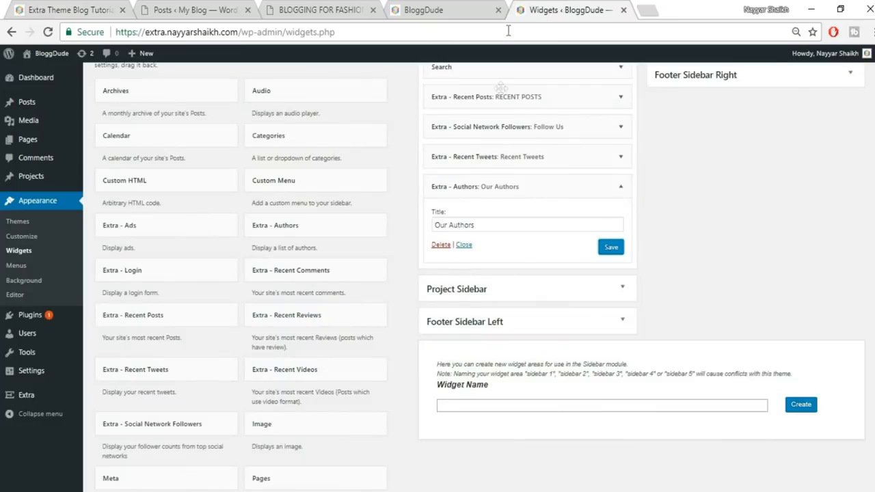
pyautogui.click(621, 186)
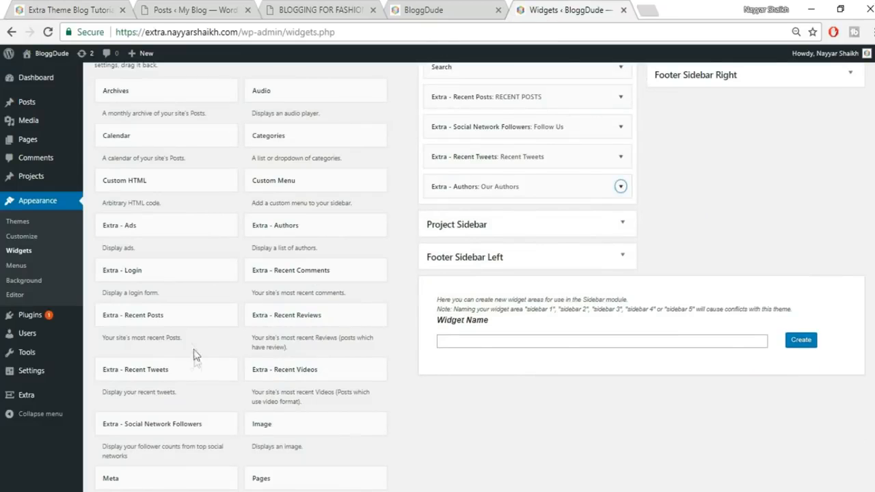
# - Add and save a RECENT REVIEWS widget in the Main Sidebar, then check the live site
pyautogui.click(332, 334)
pyautogui.click(331, 476)
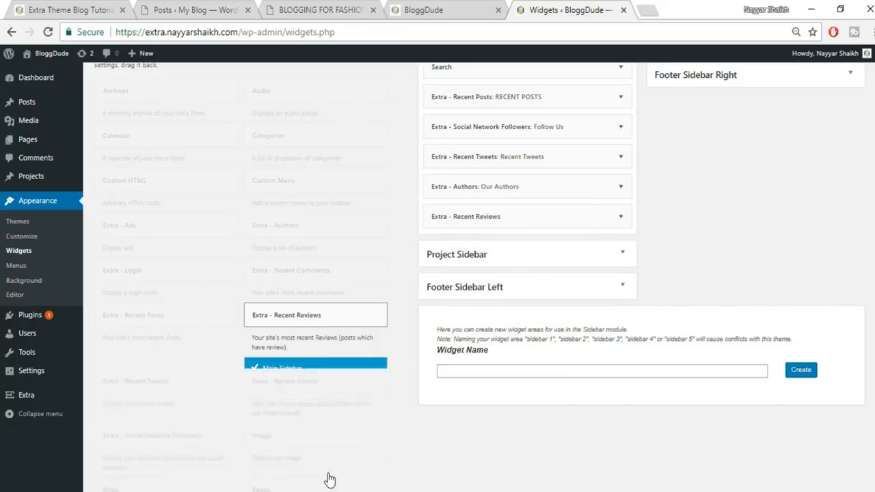
pyautogui.click(525, 249)
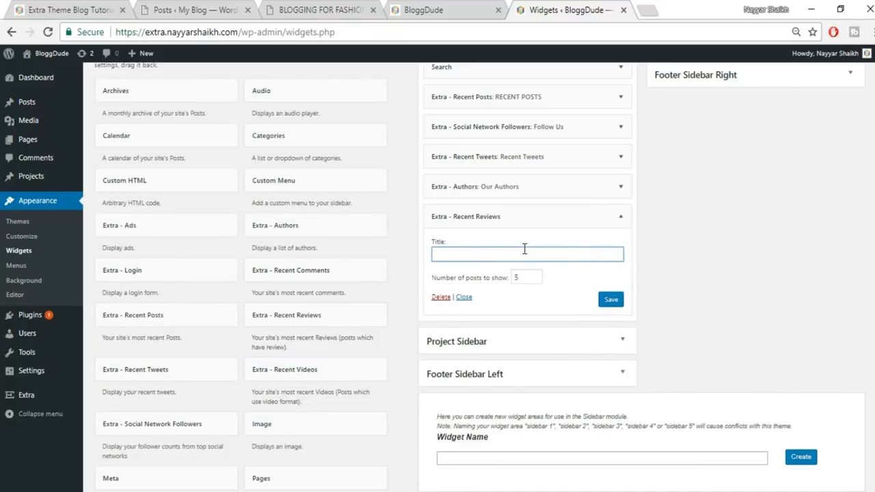
pyautogui.press('Tab')
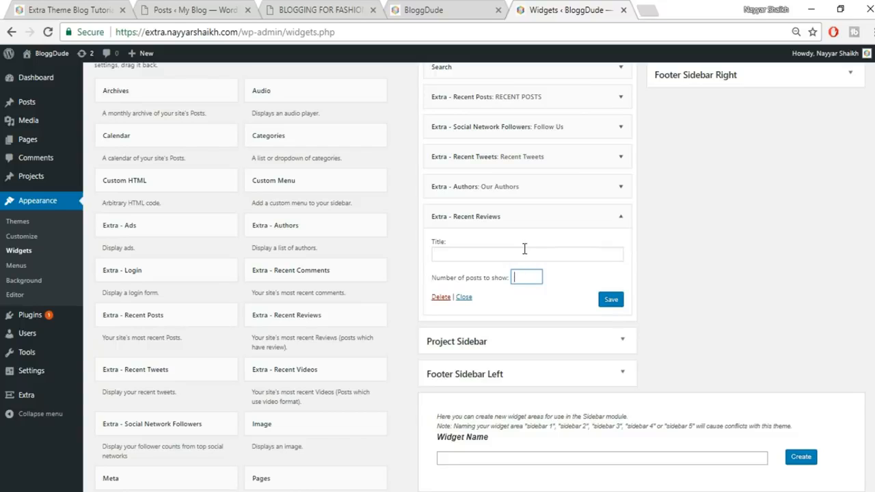
pyautogui.click(524, 251)
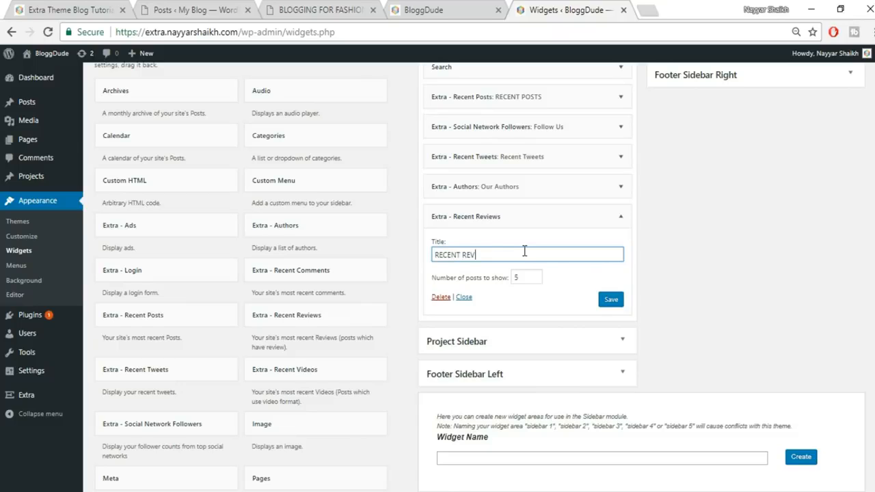
pyautogui.click(611, 301)
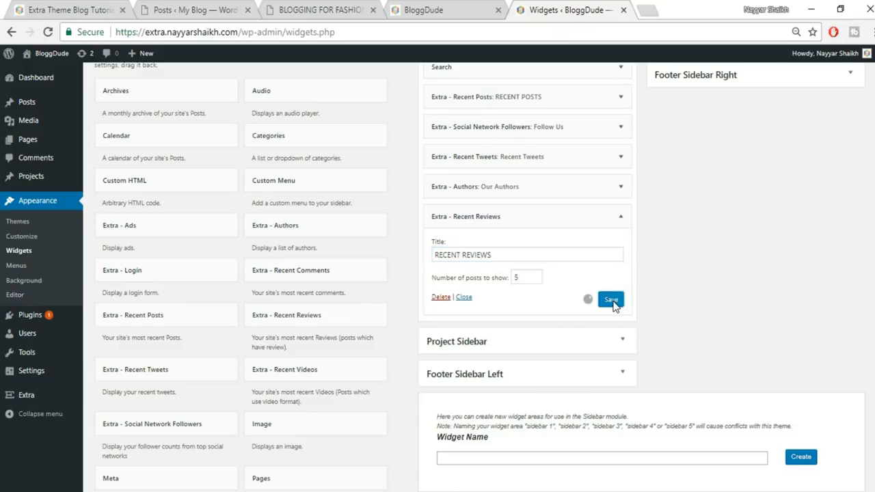
pyautogui.click(86, 9)
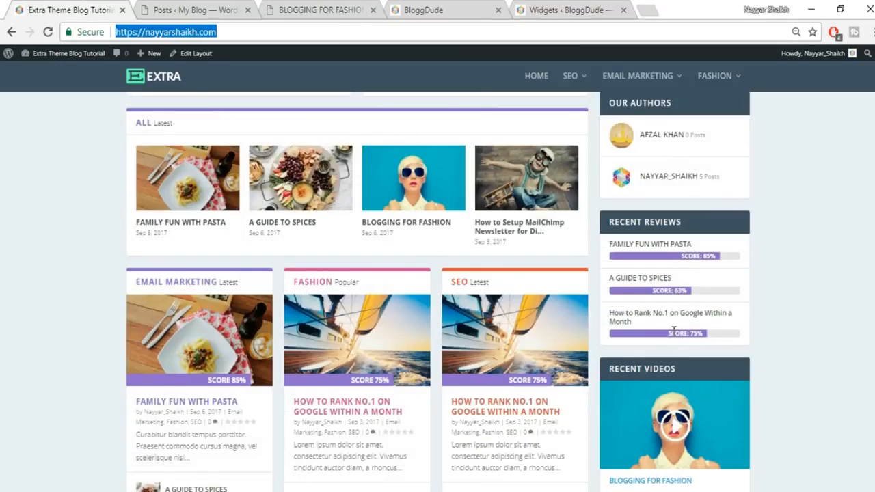
pyautogui.scroll(-3, 673, 332)
pyautogui.click(198, 10)
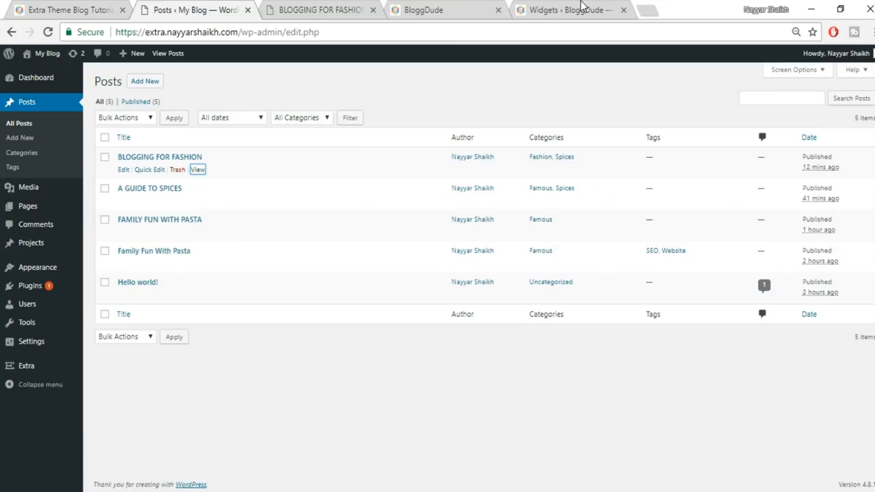
pyautogui.click(574, 9)
# - Add a RECENT VIDEO widget with 1 post to the Main Sidebar and save it
pyautogui.click(361, 371)
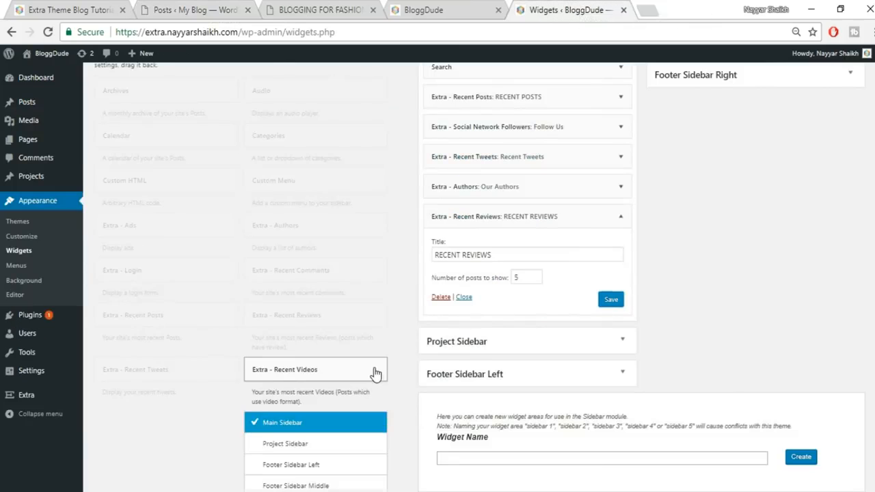
pyautogui.scroll(-2, 362, 478)
pyautogui.click(343, 397)
pyautogui.moveTo(530, 257); pyautogui.dragTo(489, 260)
pyautogui.write('1')
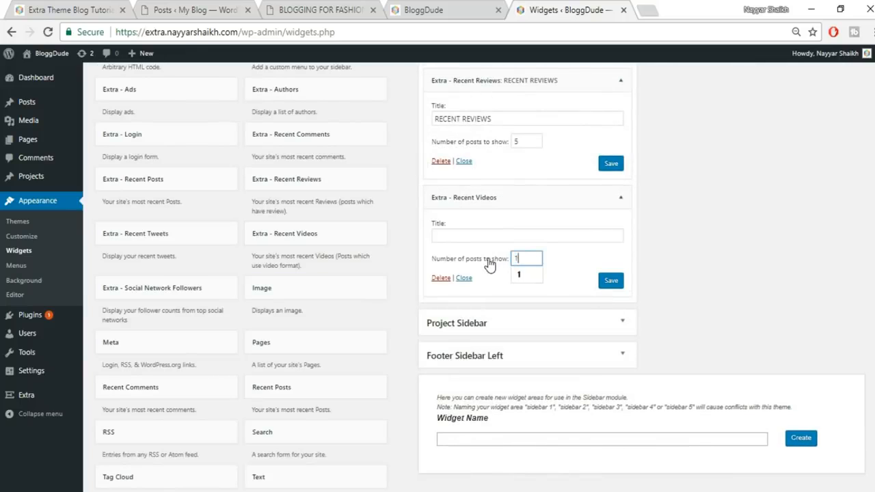
pyautogui.click(497, 235)
pyautogui.write('RECENT VIDEO')
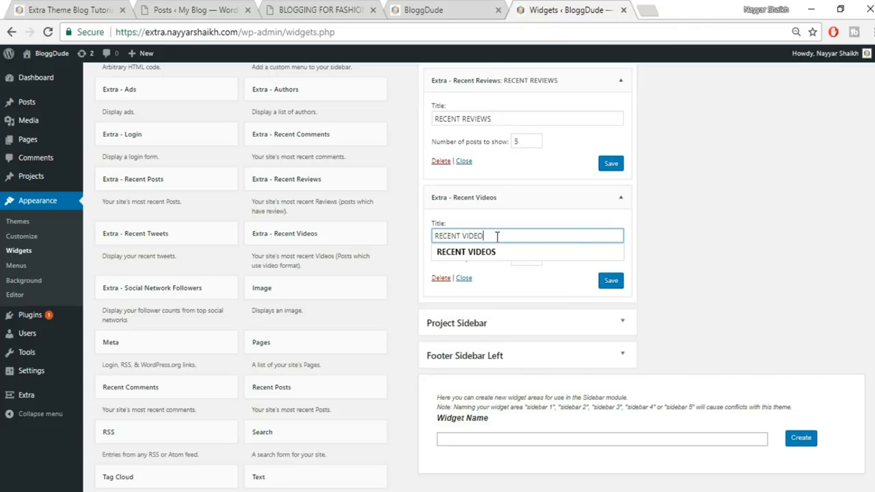
pyautogui.click(610, 281)
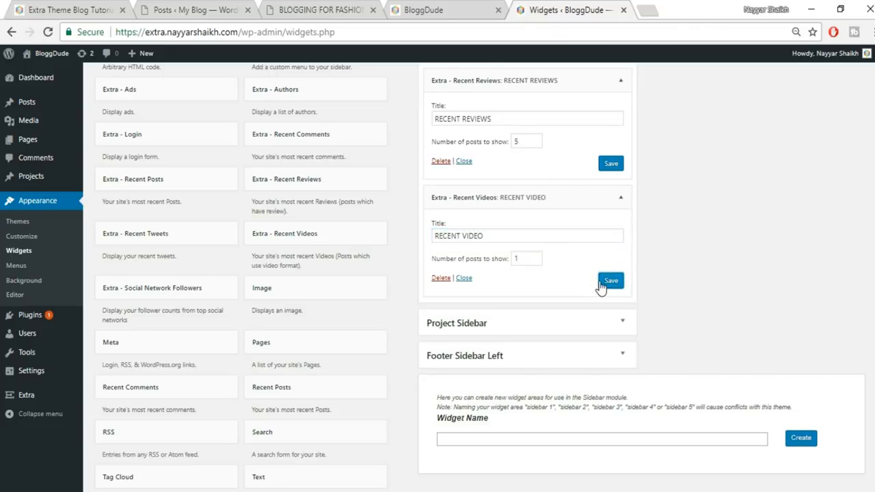
pyautogui.click(472, 10)
pyautogui.click(475, 31)
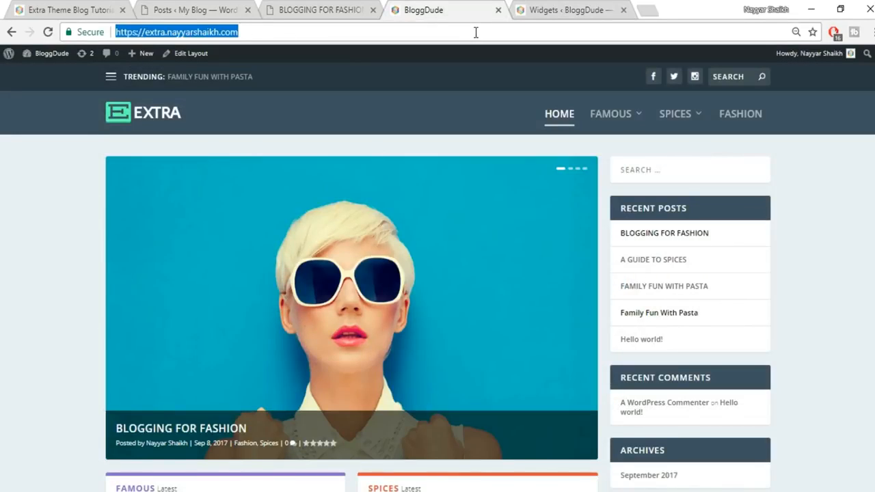
# - Reload the BloggDude homepage and scroll through the sidebar down to the RECENT VIDEO widget
pyautogui.press('Return')
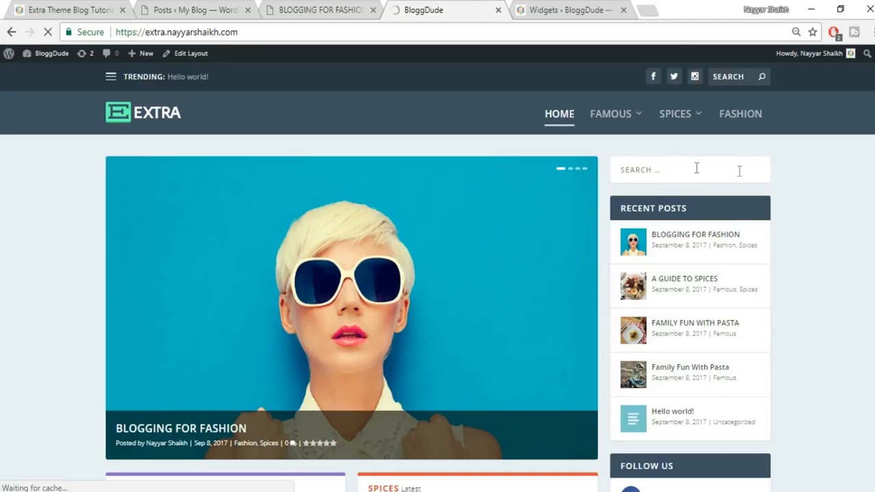
pyautogui.scroll(-2, 714, 328)
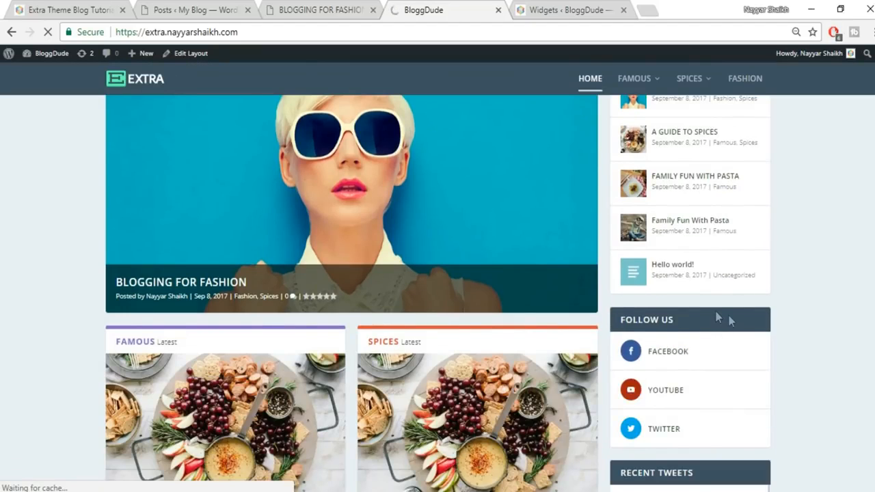
pyautogui.scroll(-3, 729, 321)
pyautogui.scroll(-2, 820, 270)
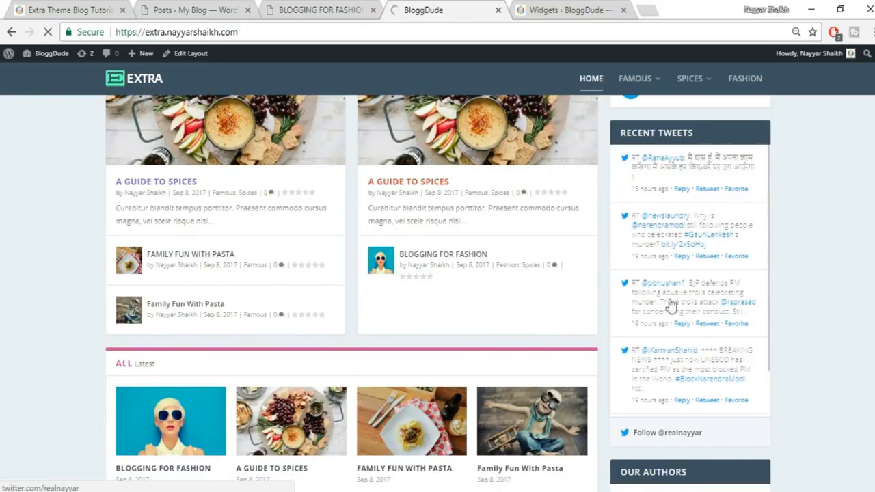
pyautogui.scroll(-1, 680, 287)
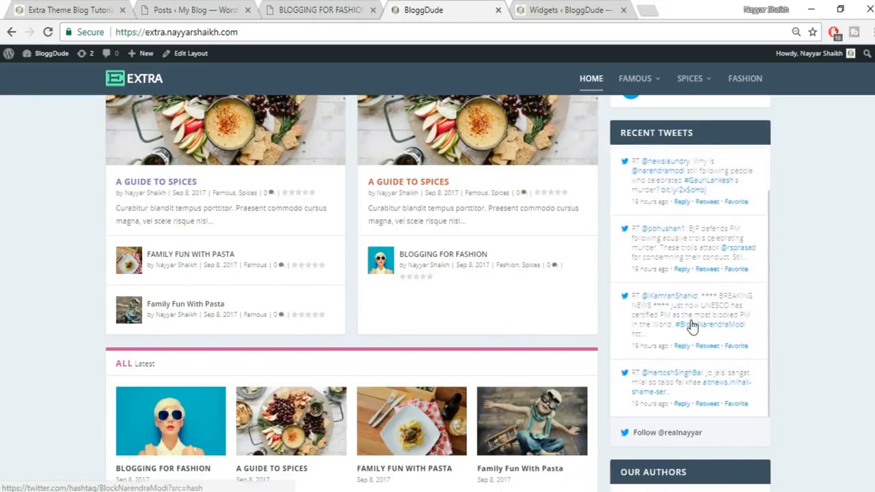
pyautogui.scroll(-3, 807, 326)
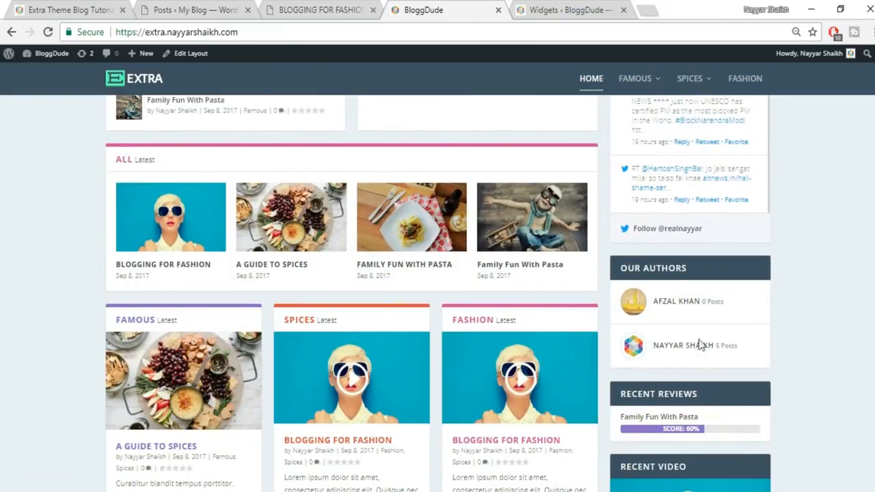
pyautogui.scroll(-2, 701, 345)
pyautogui.scroll(-1, 782, 334)
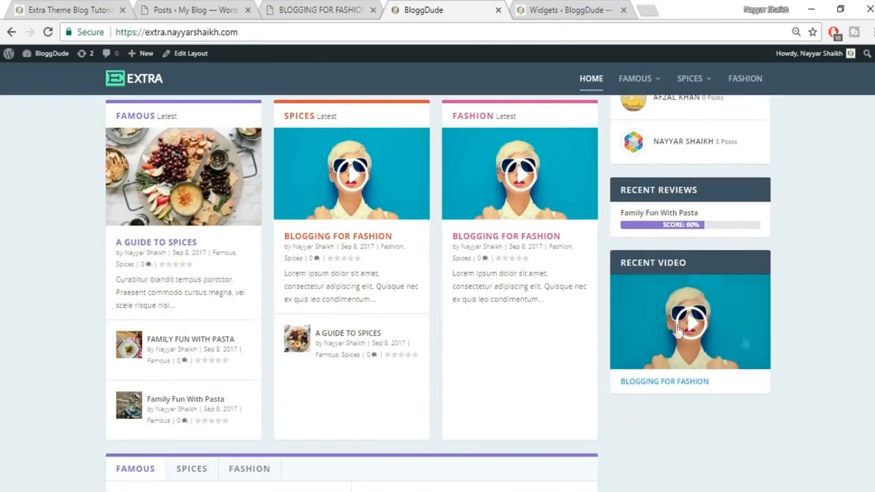
pyautogui.scroll(6, 679, 330)
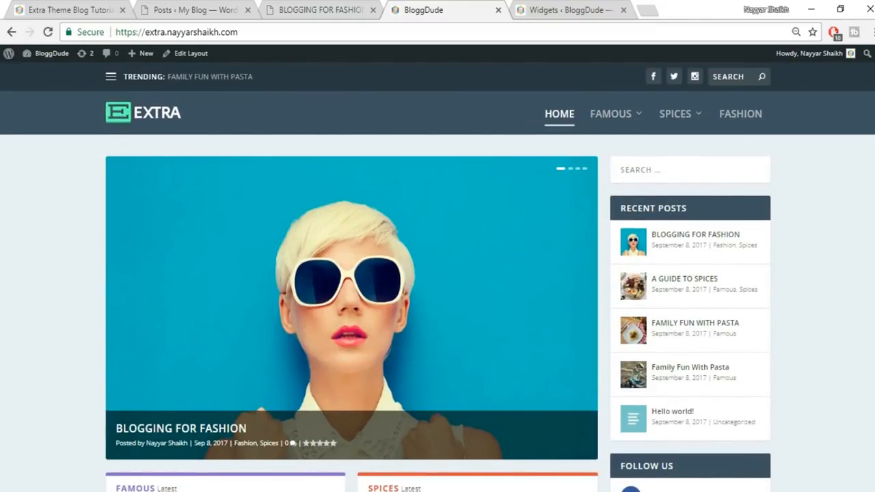
pyautogui.scroll(-6, 437, 294)
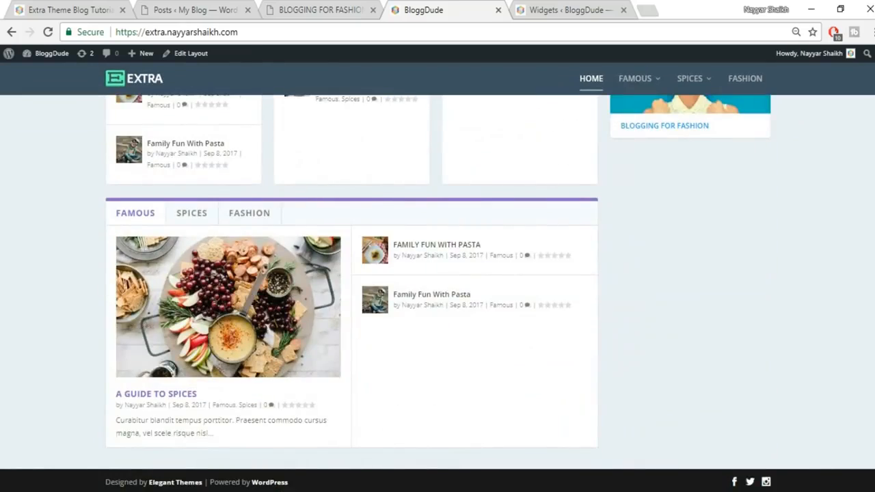
pyautogui.scroll(10, 438, 294)
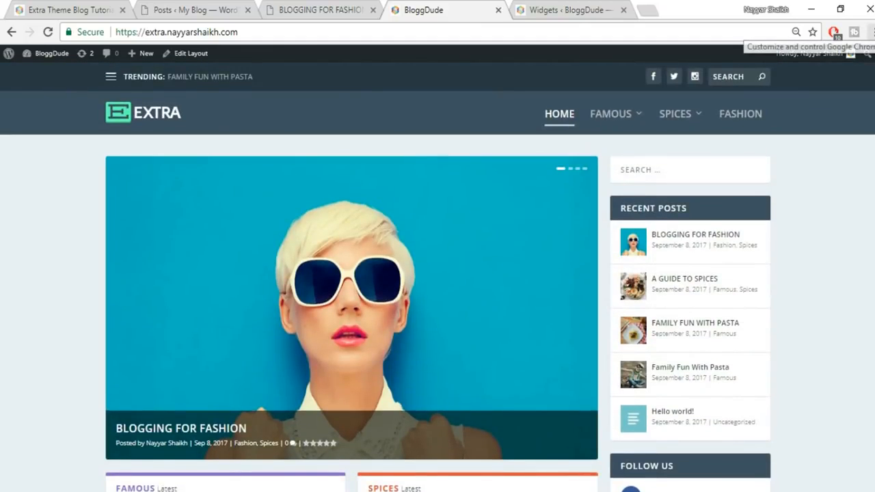